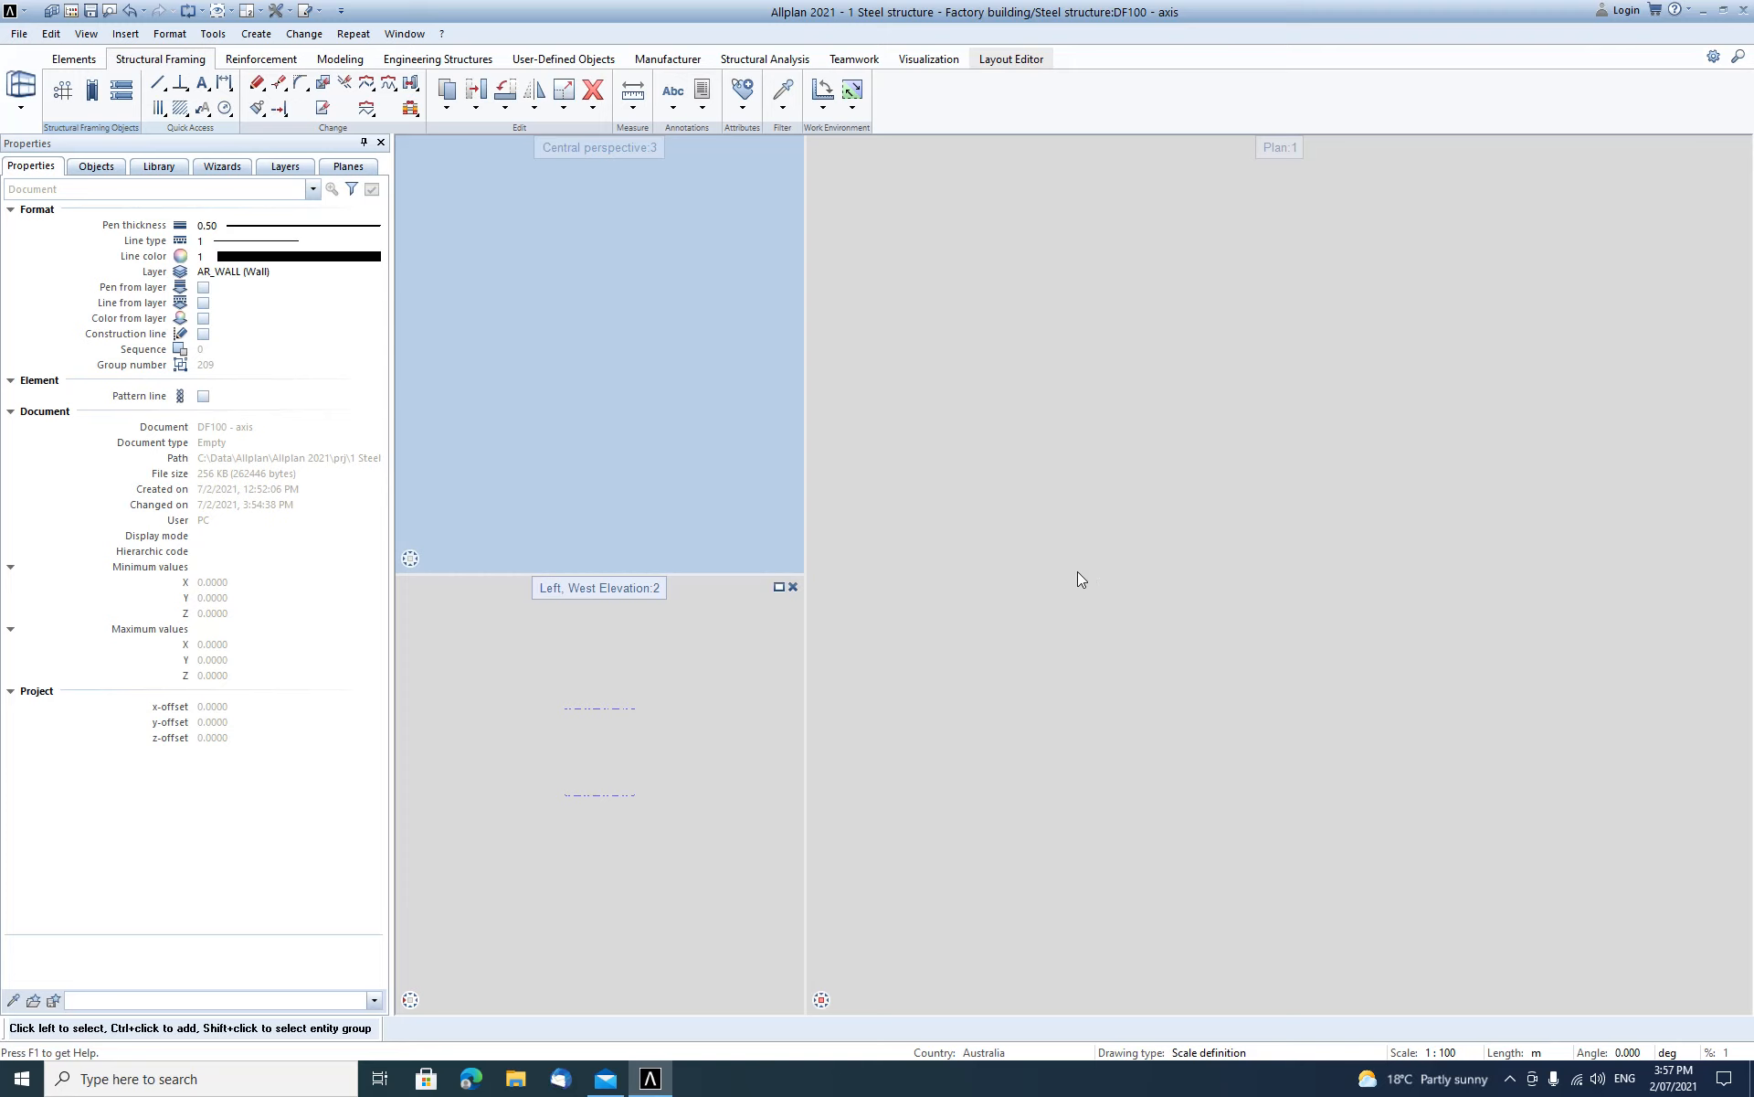
Review the Factory building and Steel structure levels in the project's building structure.
double_click(1077, 572)
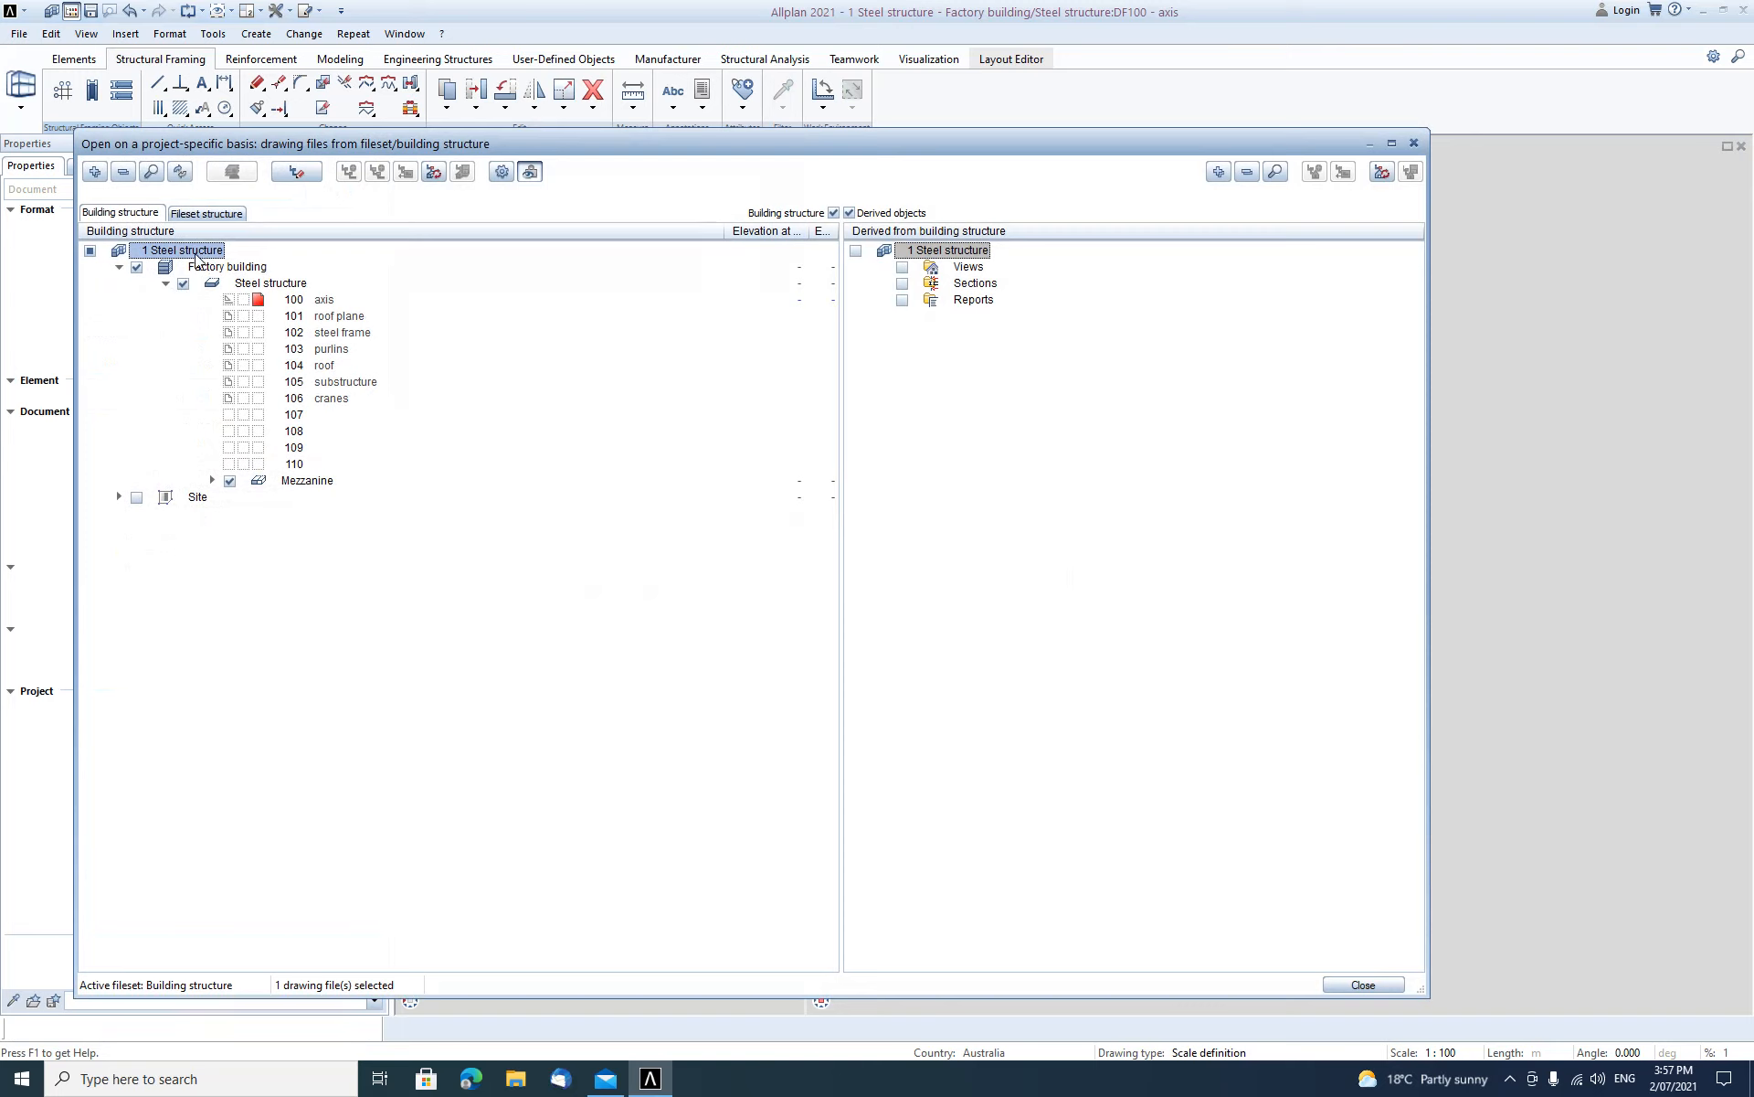
click(225, 269)
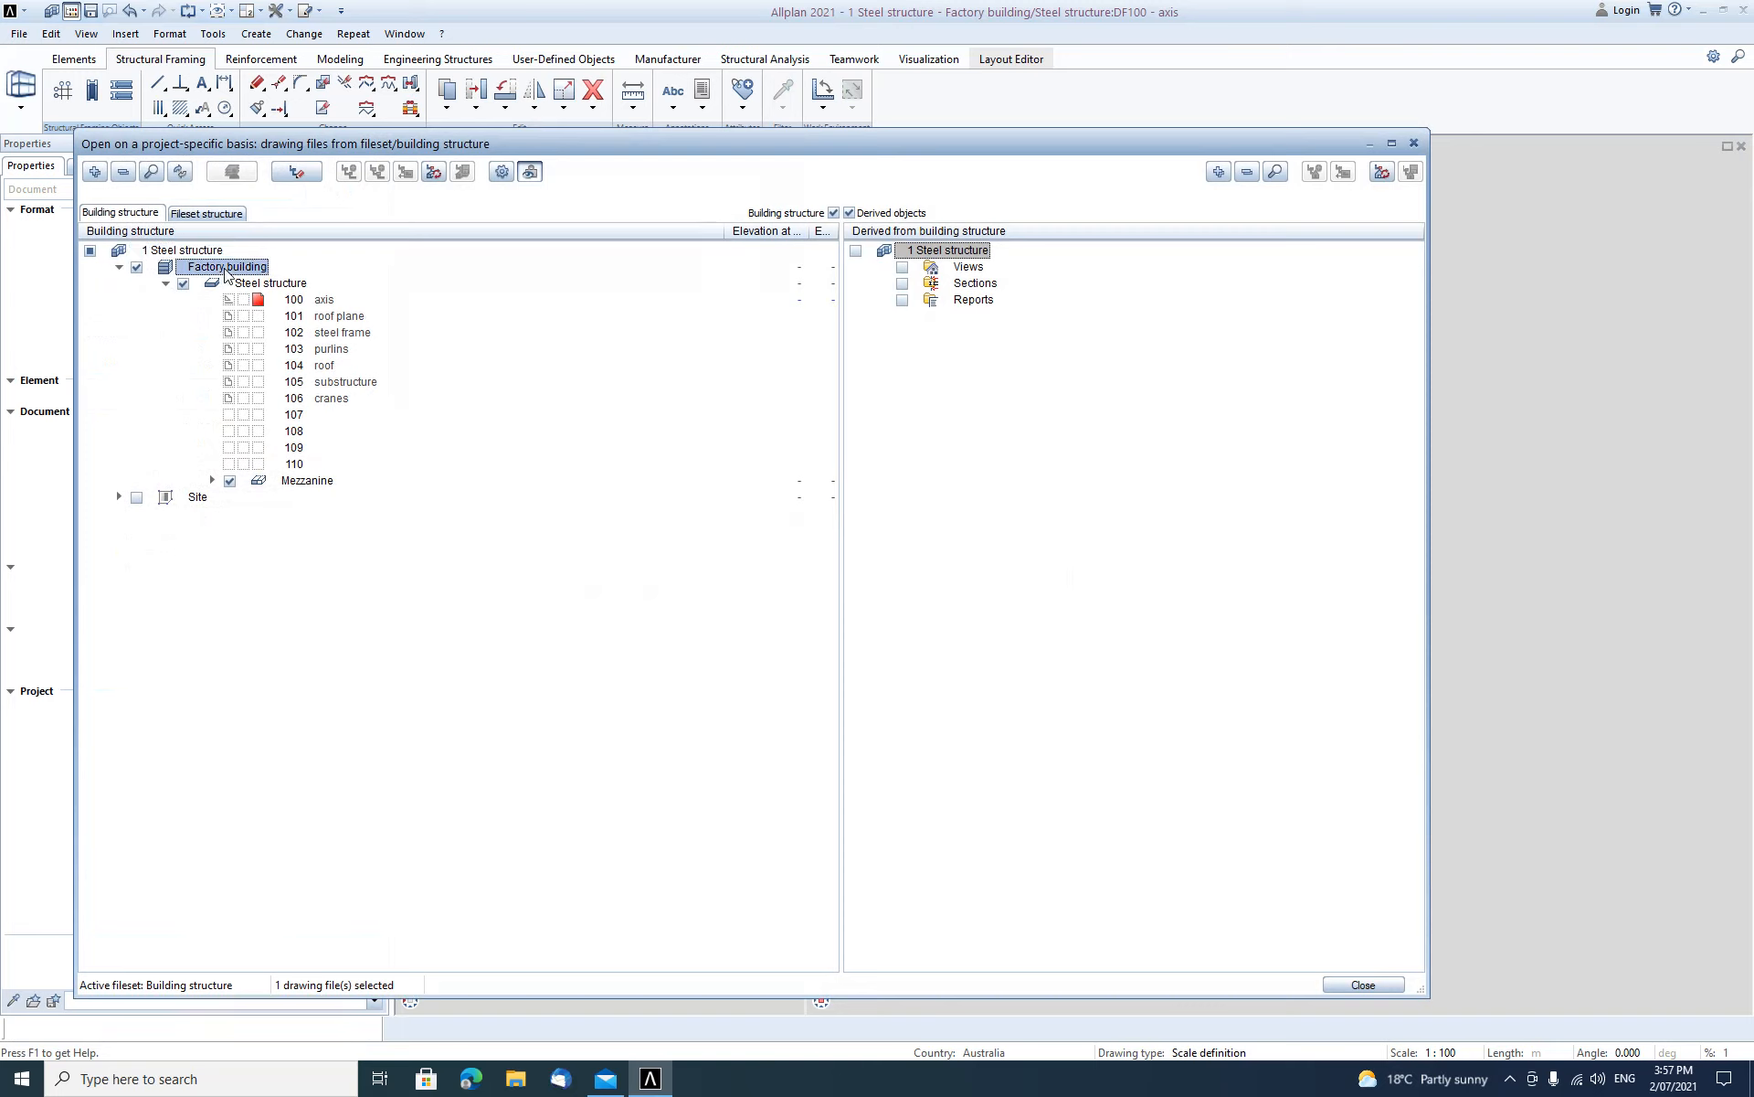
click(265, 283)
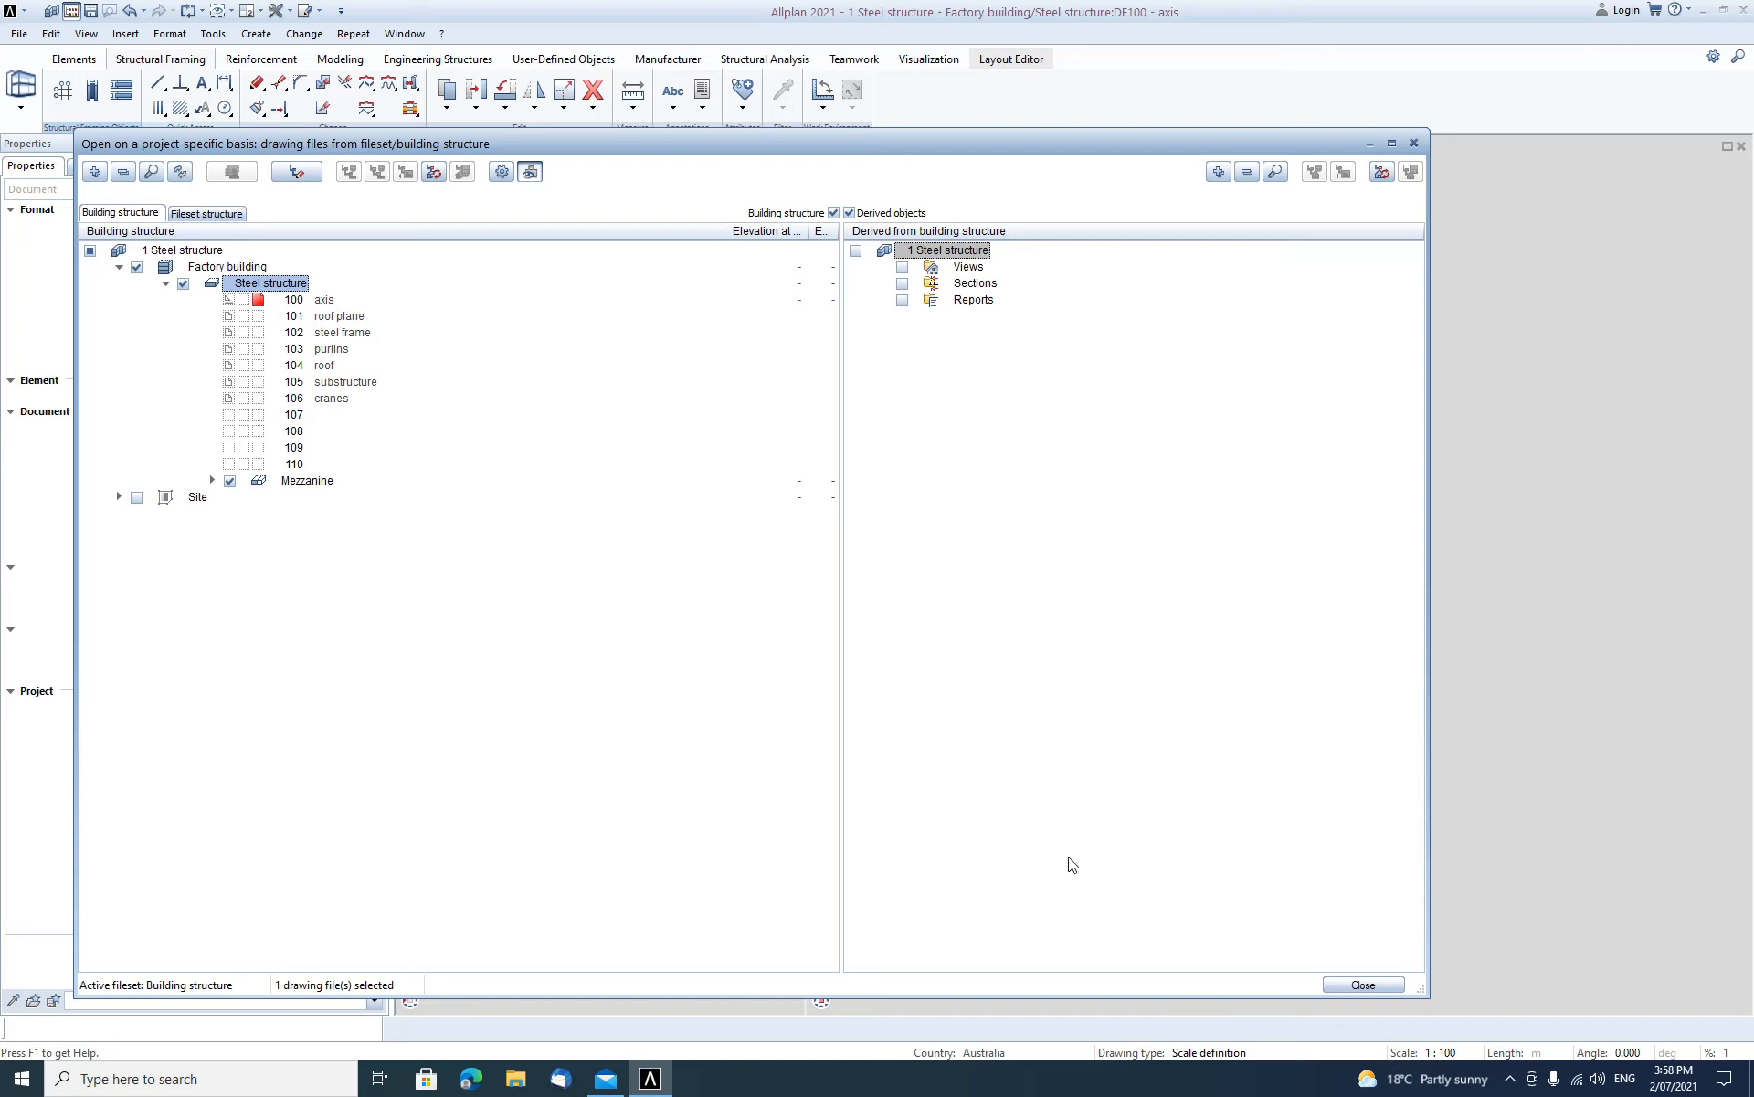
click(1363, 985)
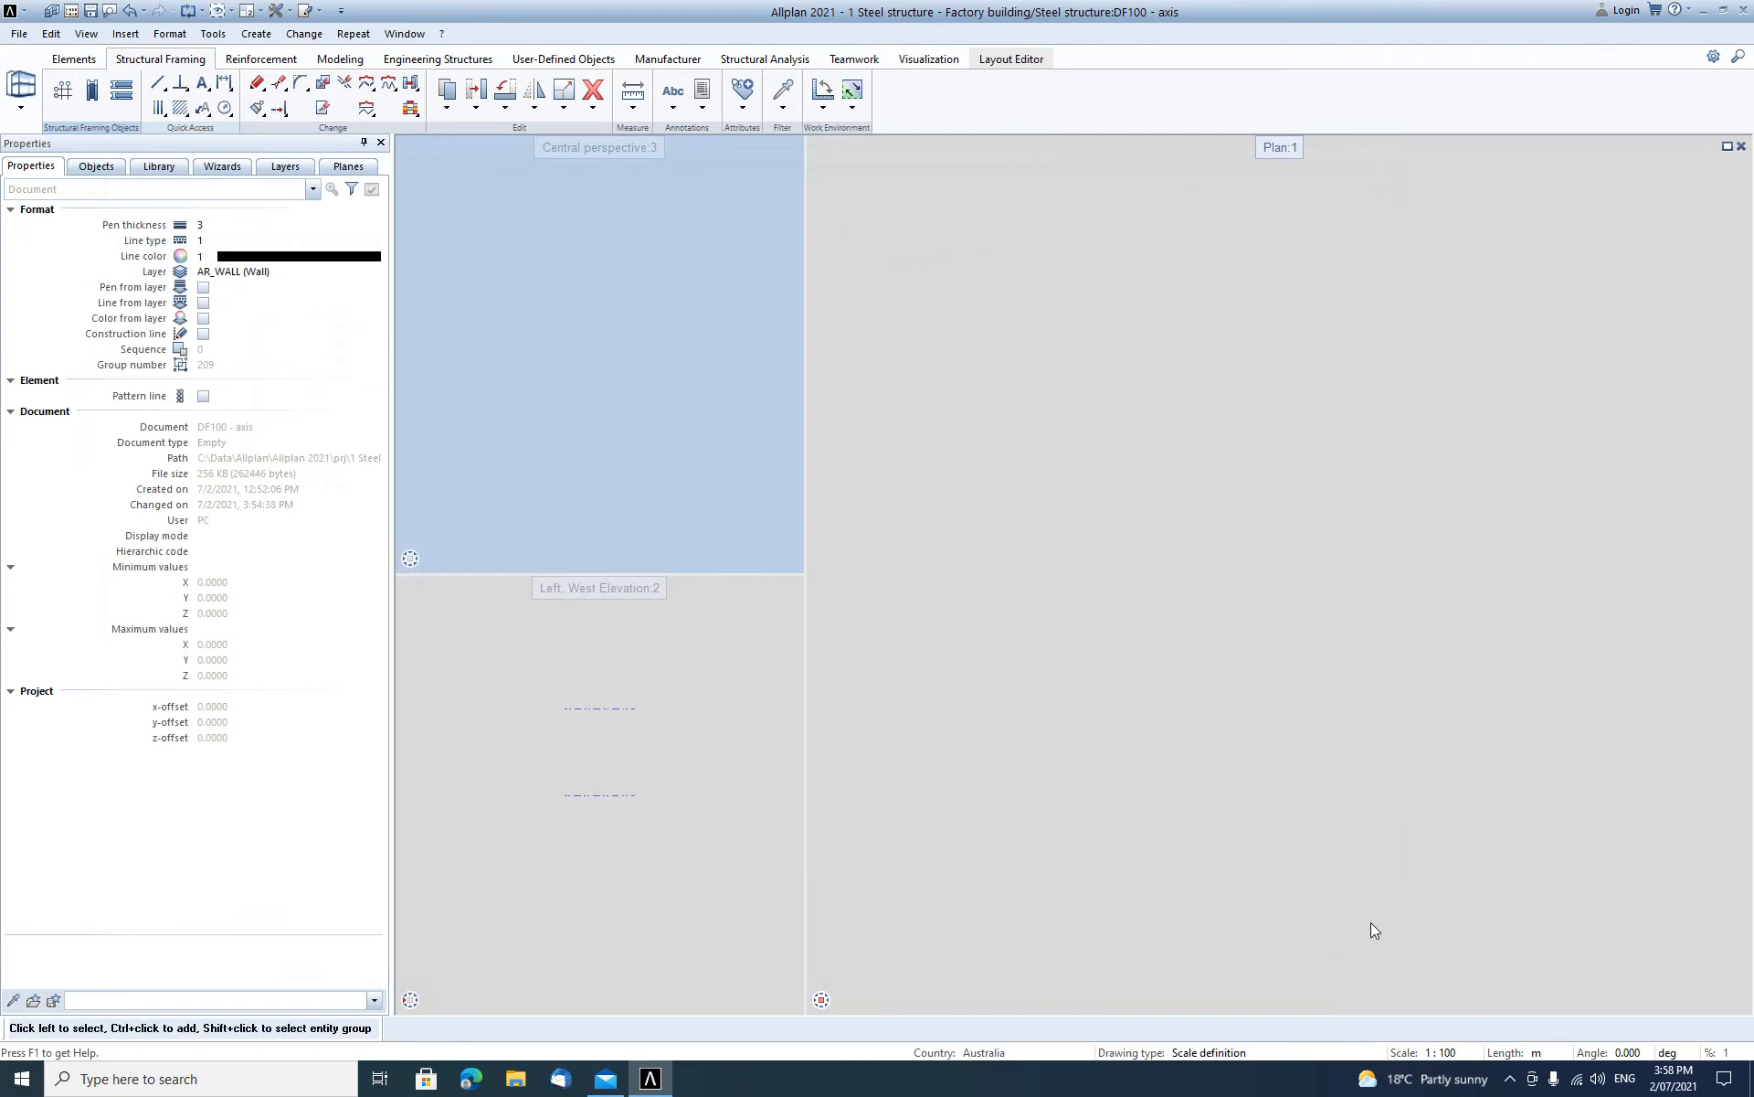
Start an axis grid and give its labels a circular border, trying the square border first.
click(62, 94)
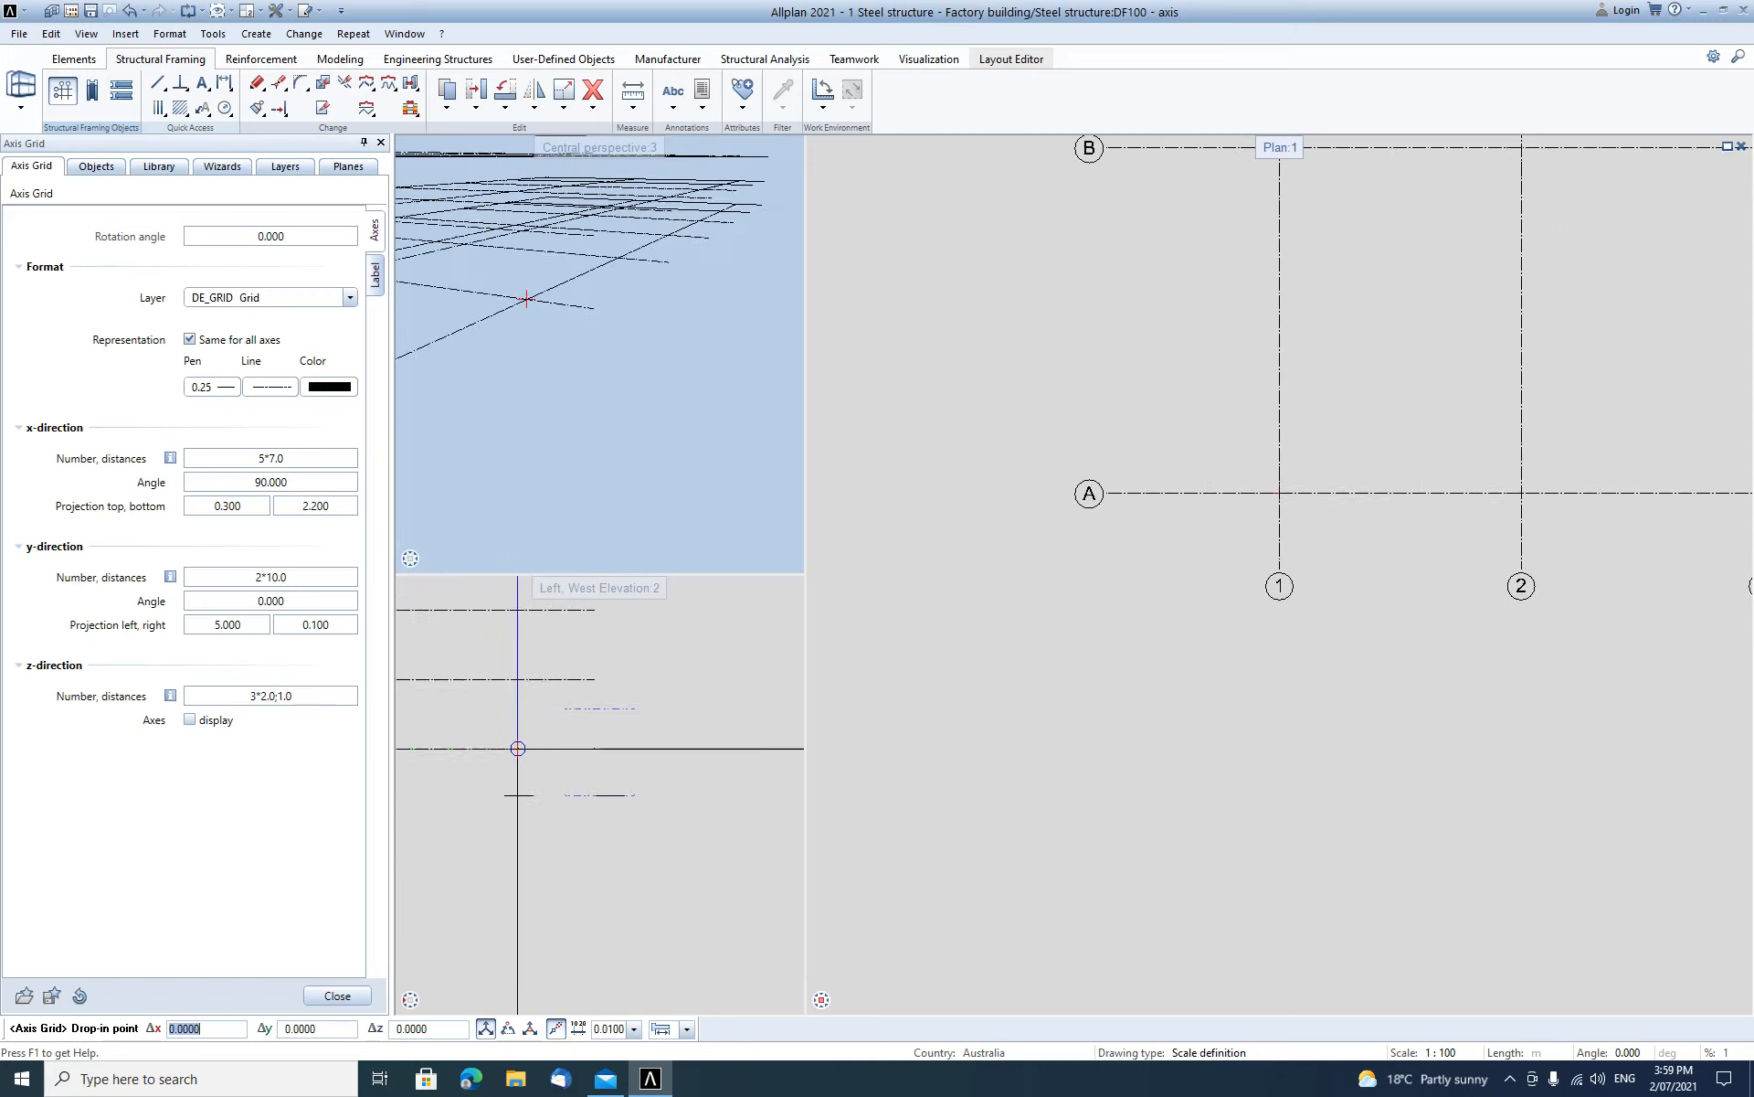
click(374, 274)
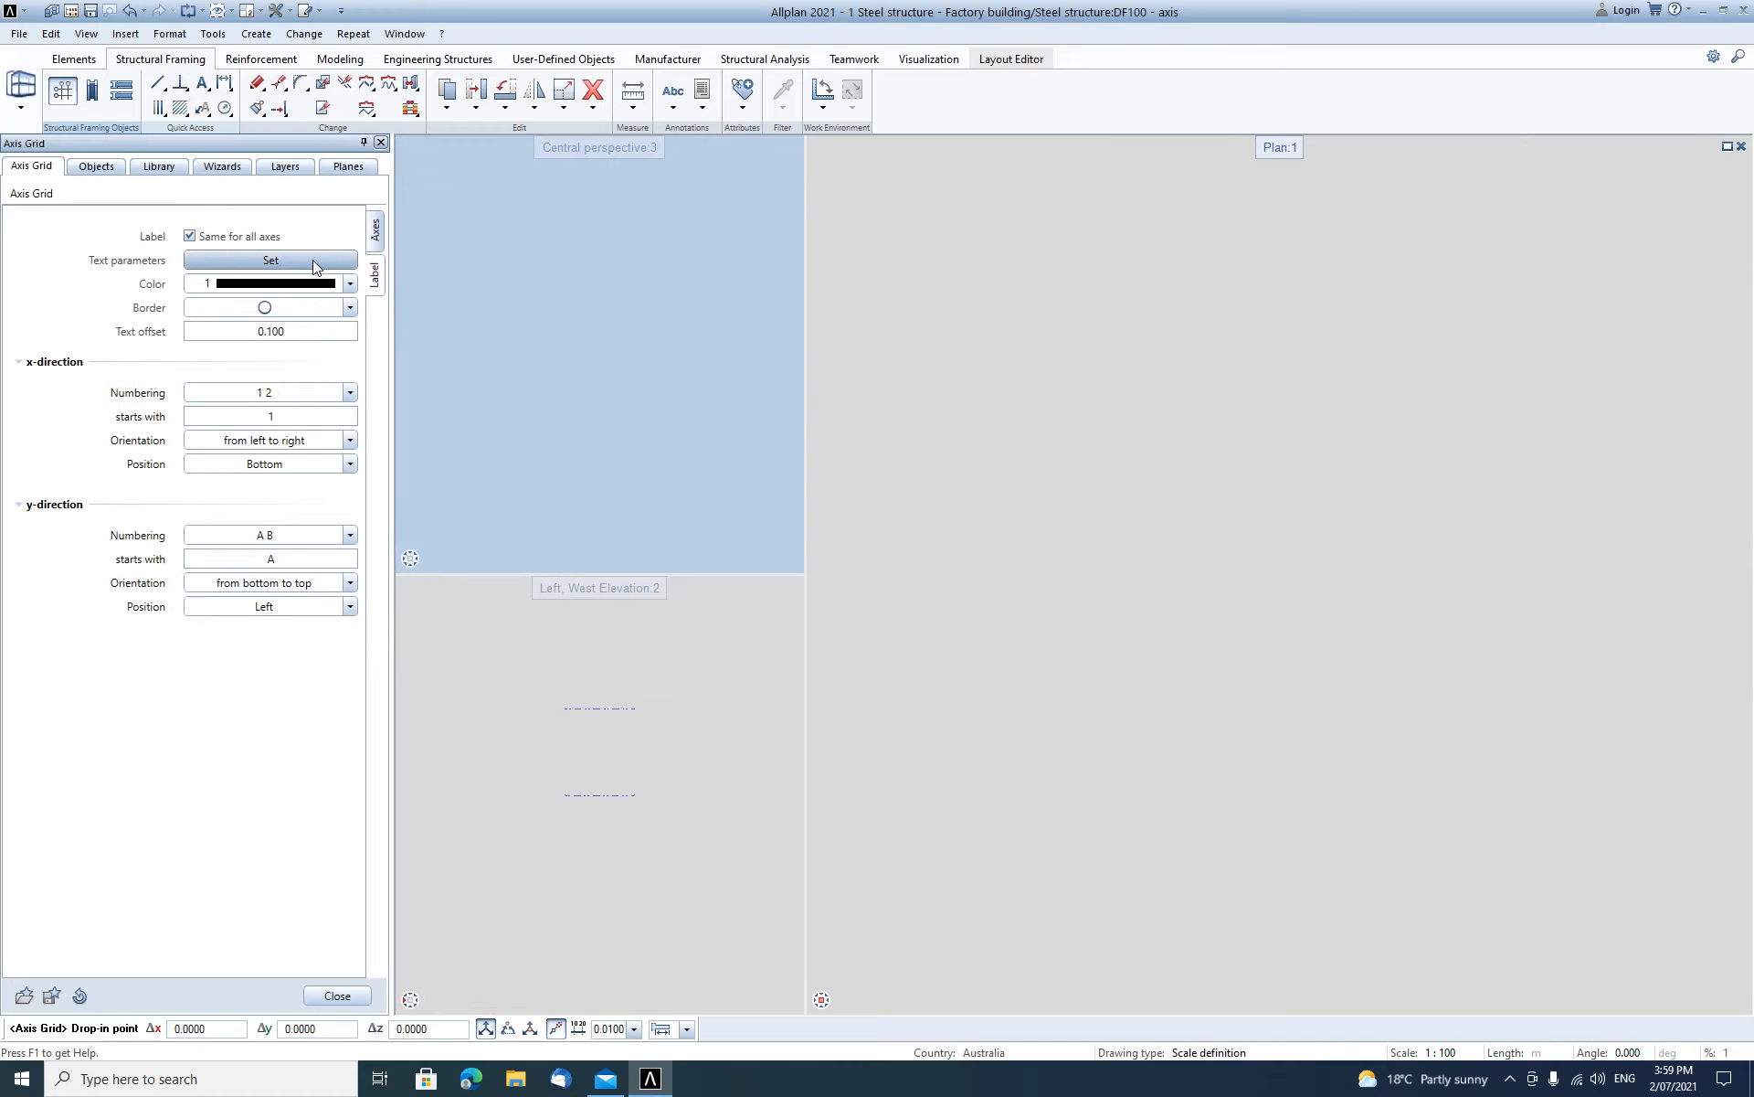
click(307, 311)
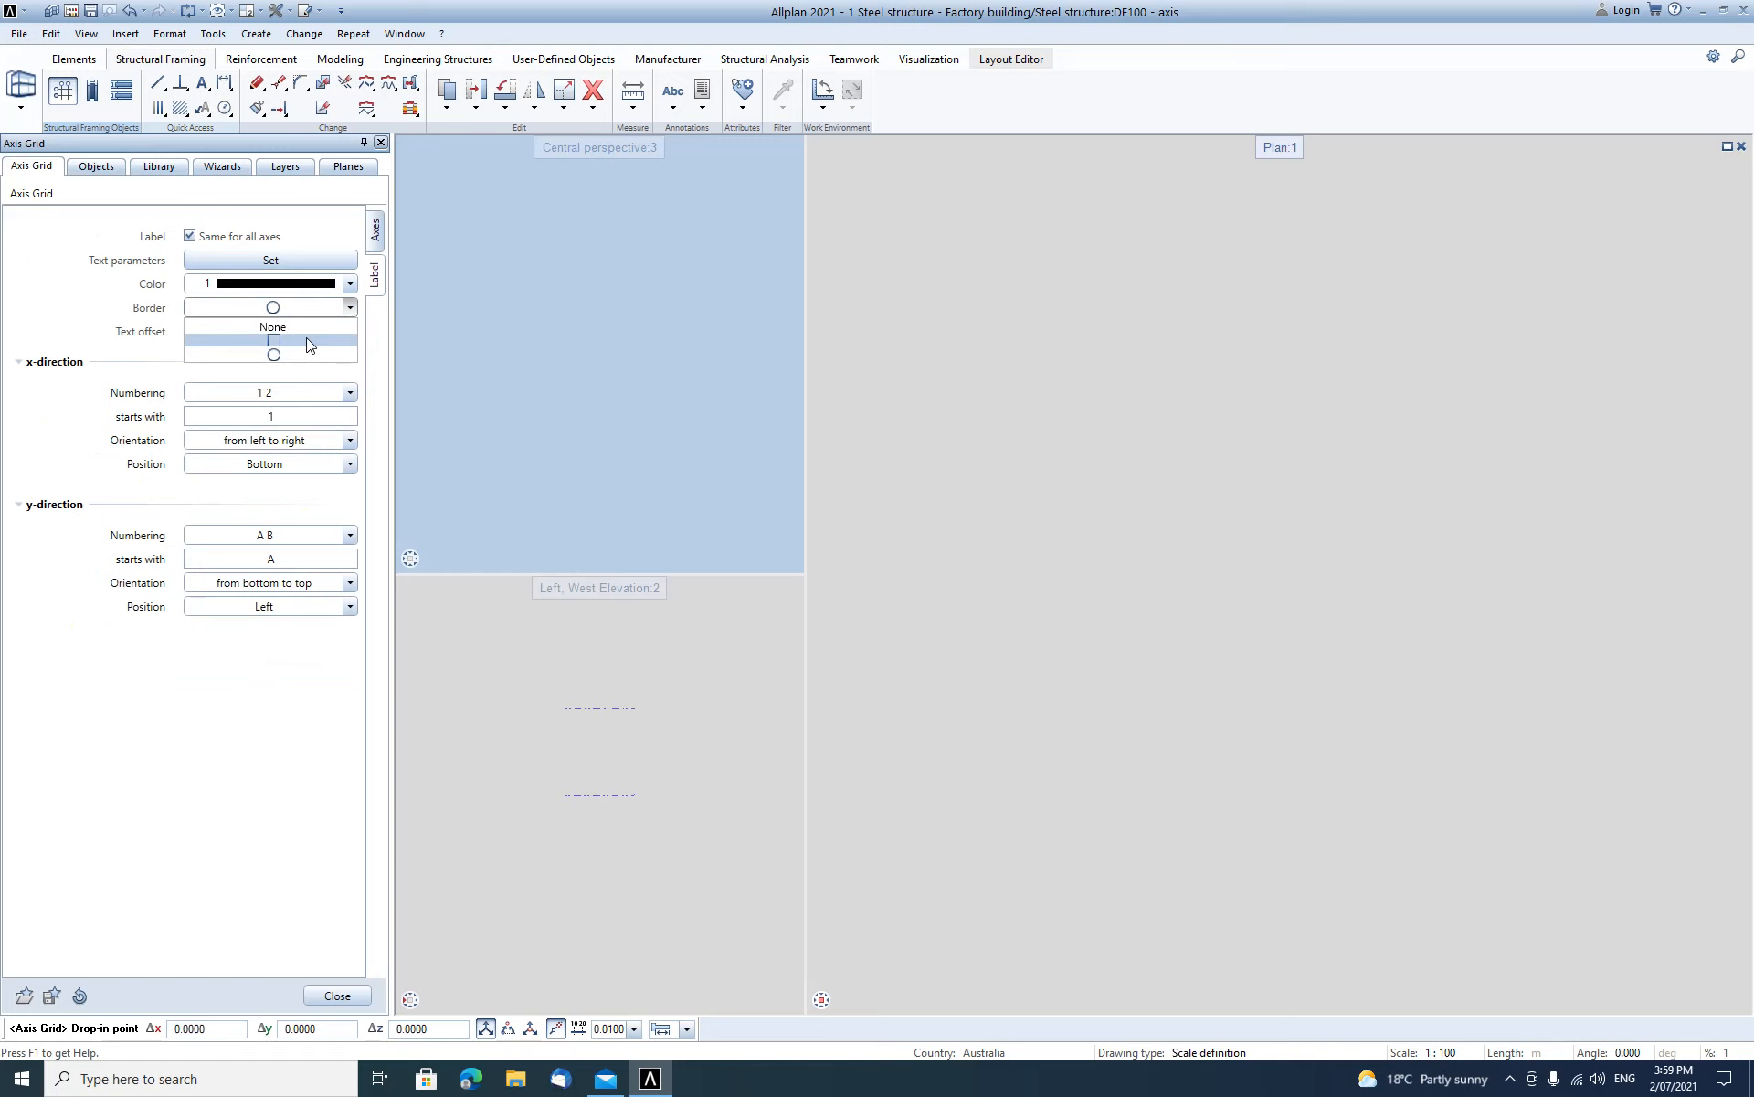
click(307, 342)
click(300, 310)
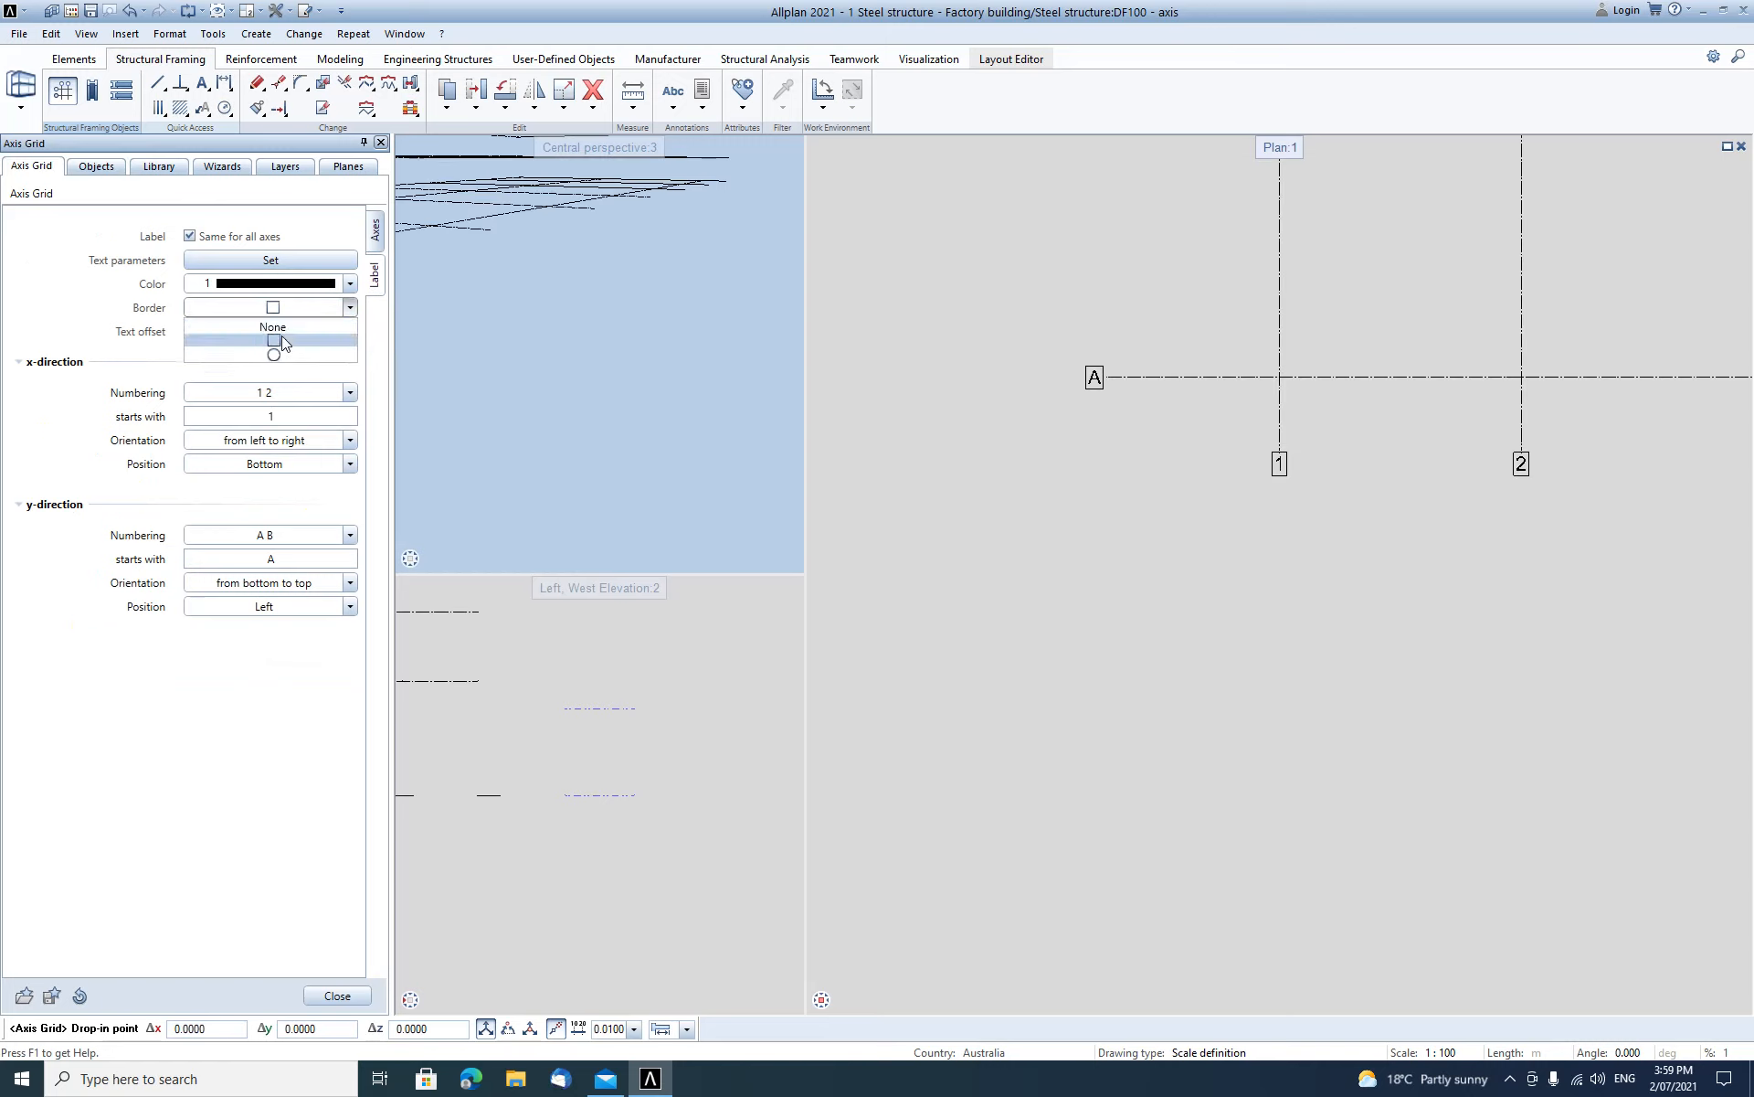
click(291, 358)
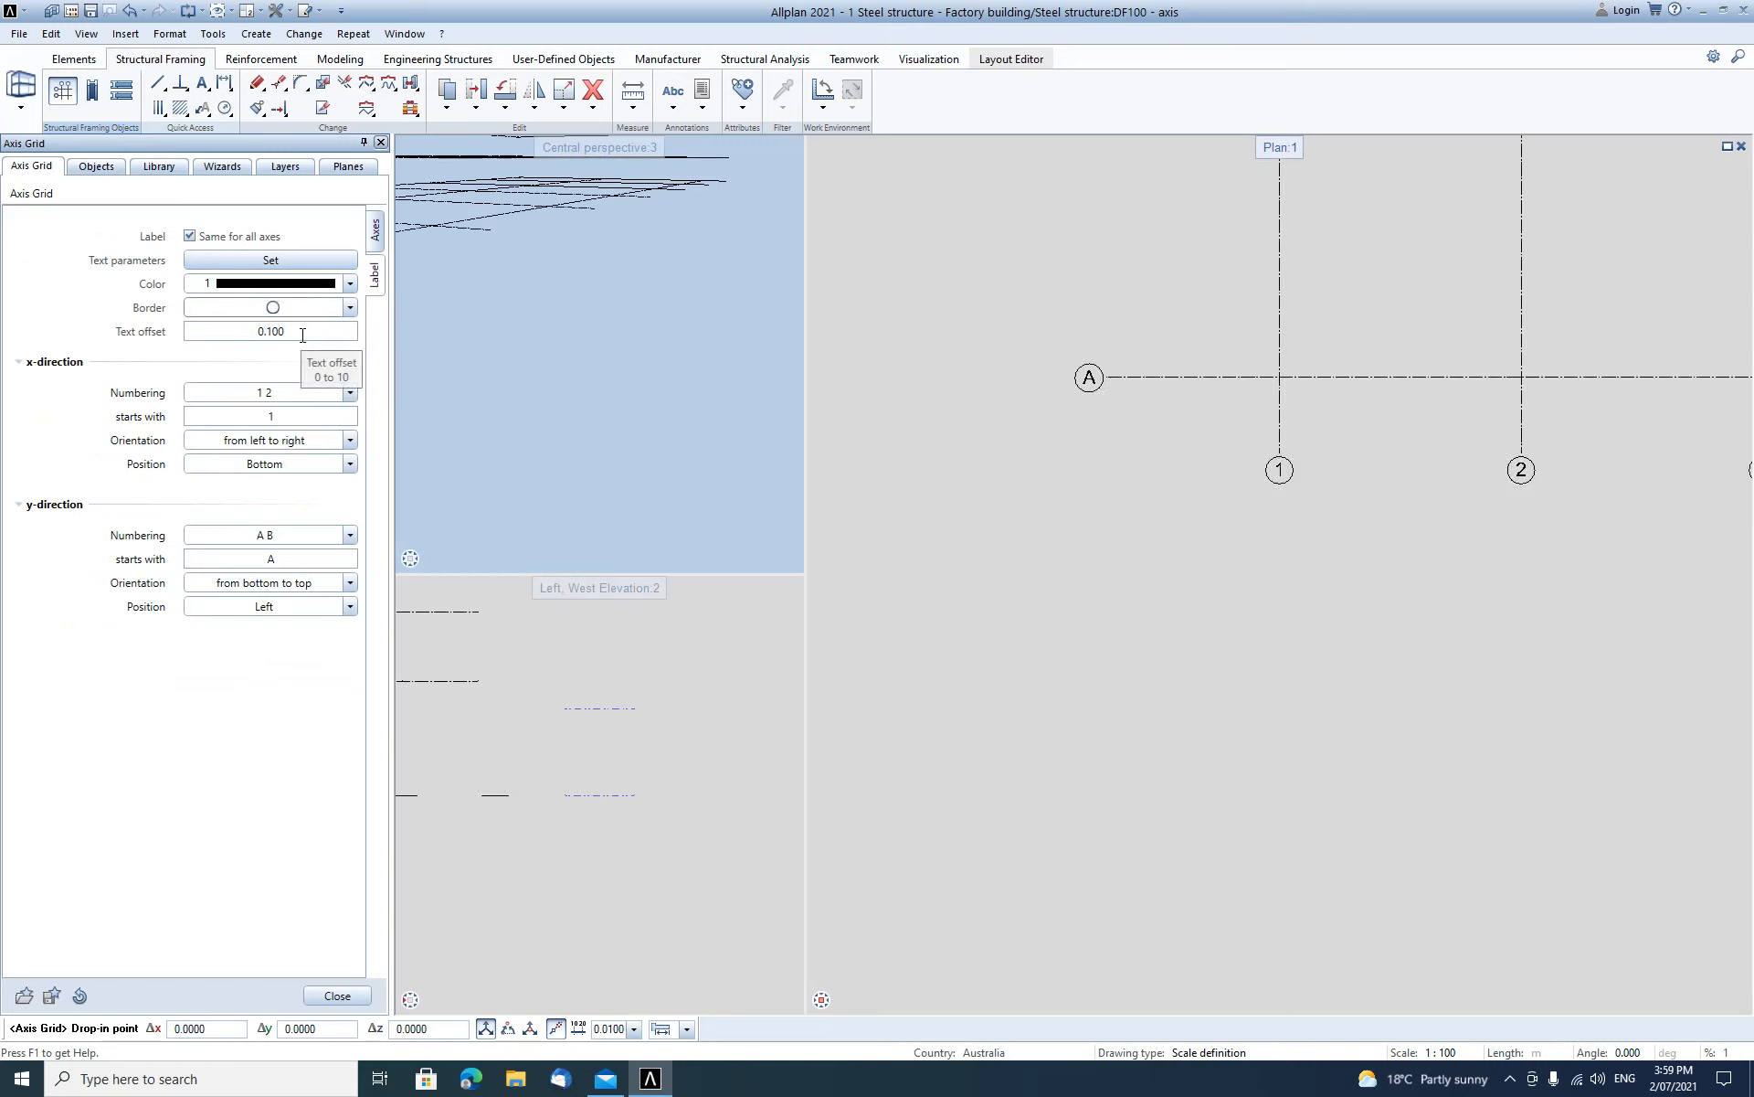
Check the x-direction numbering formats, keep 1 2, and place the axis grid in the plan view.
click(295, 393)
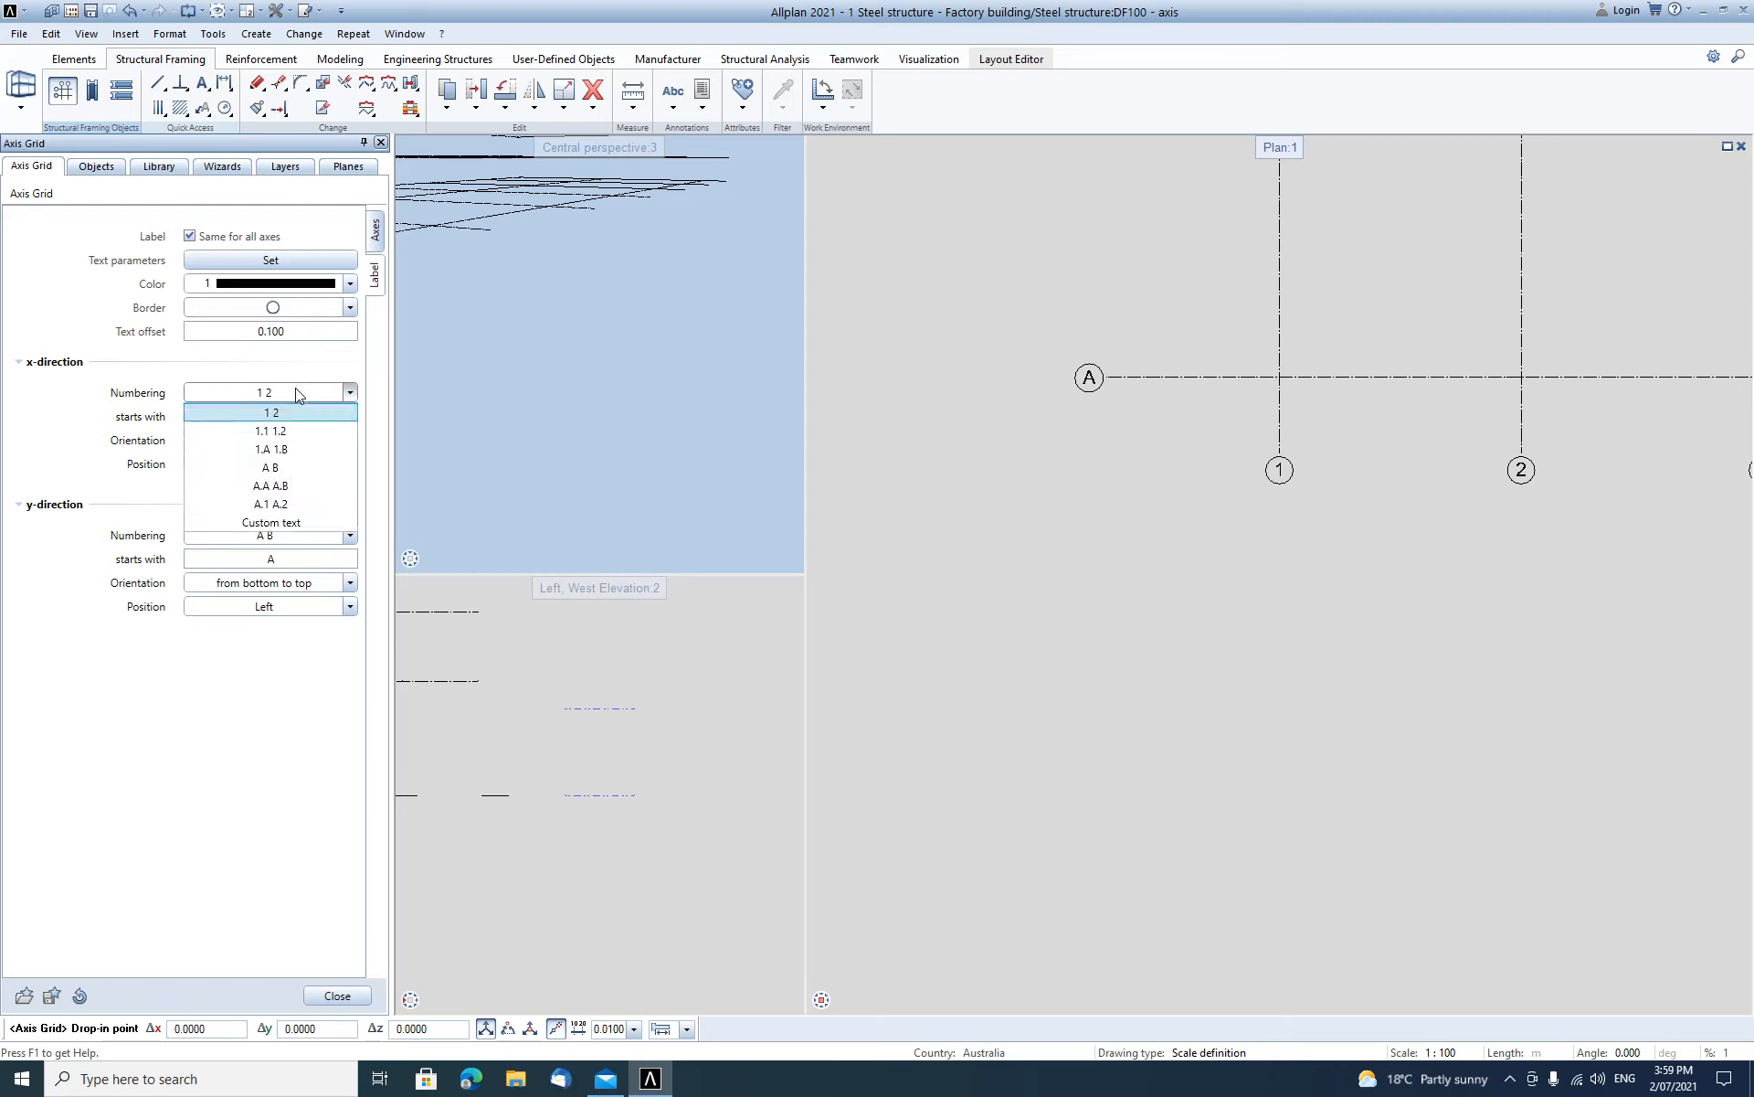
key(Escape)
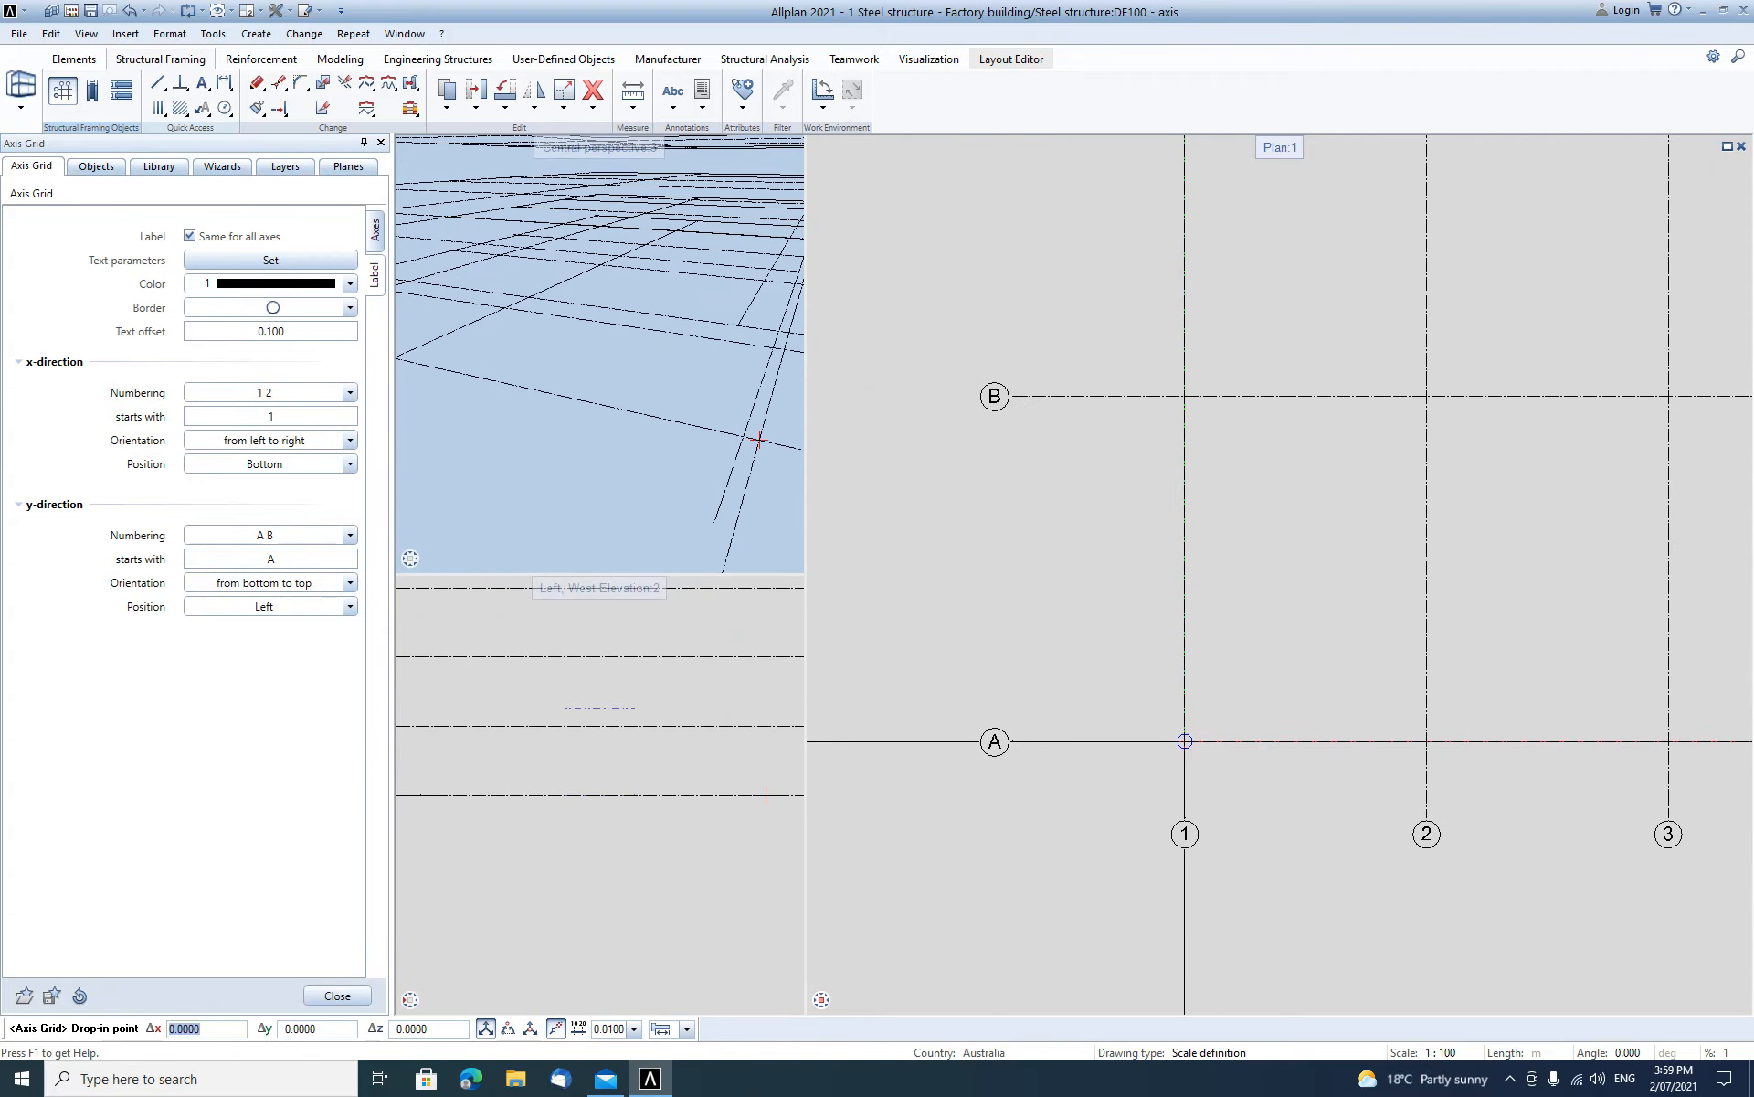
click(1141, 739)
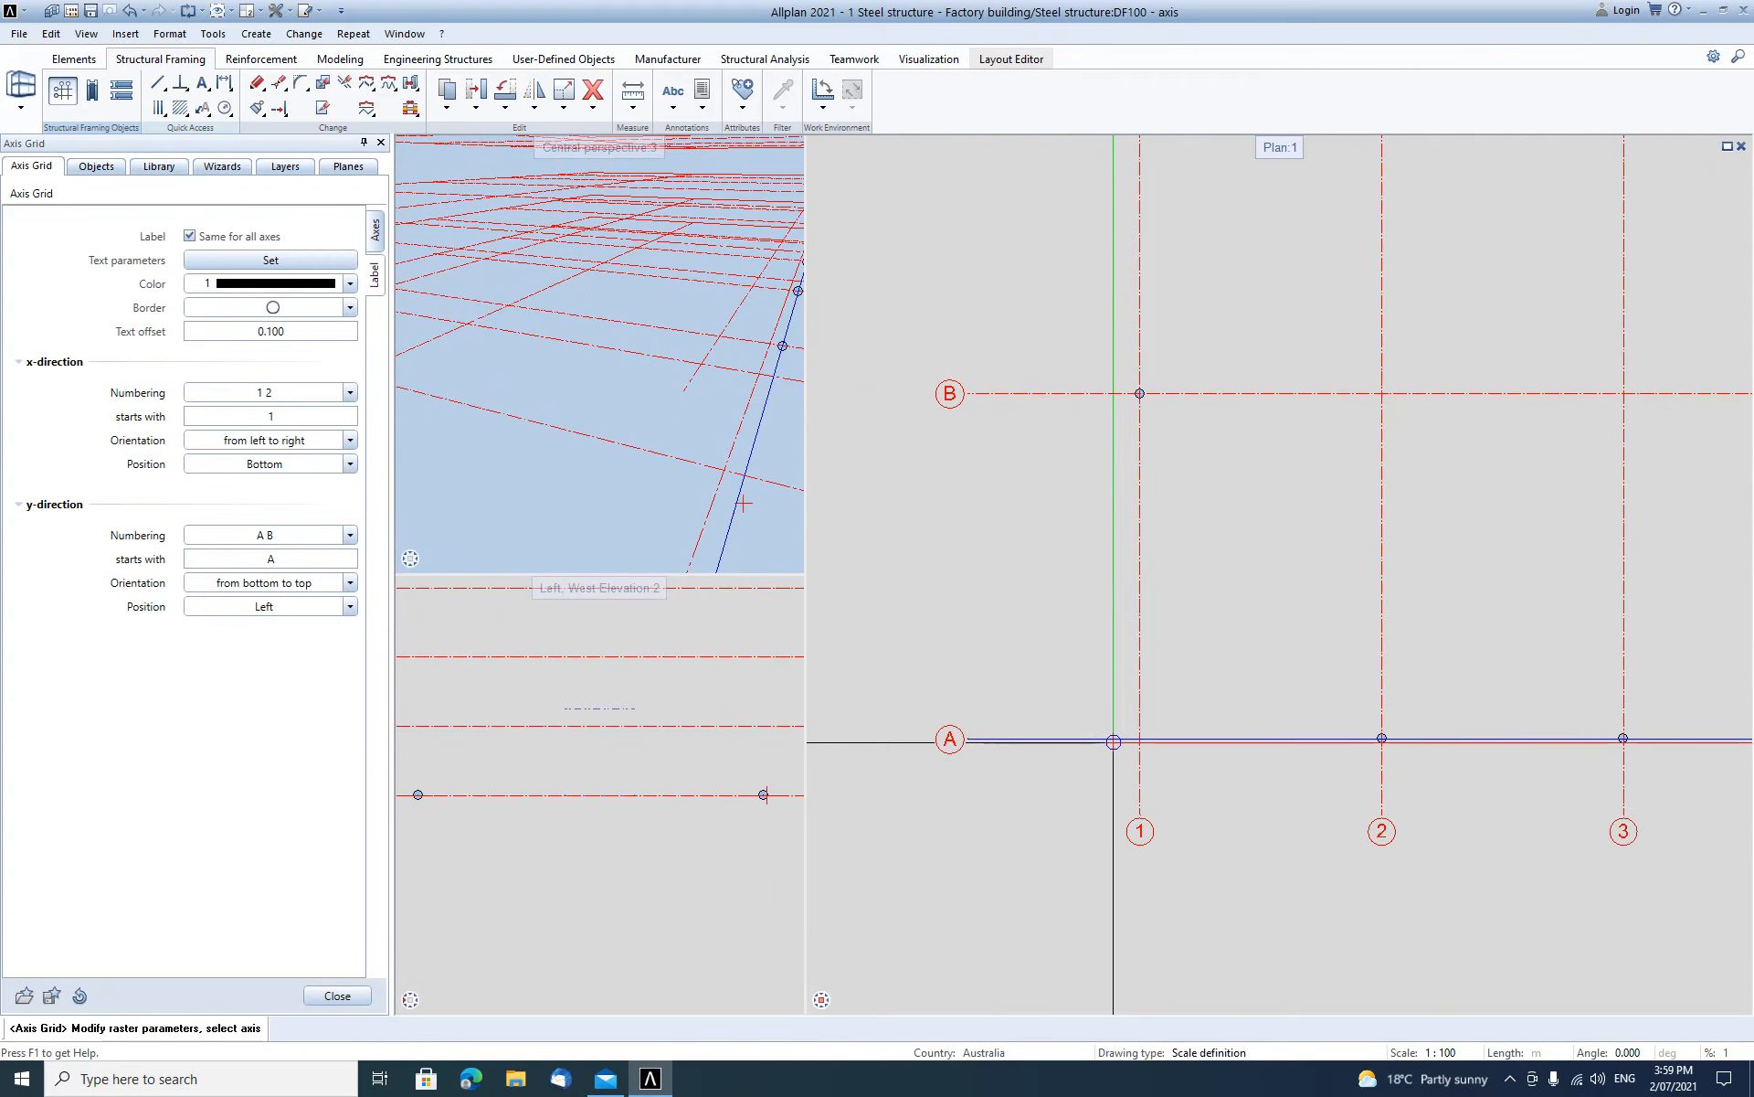
scroll(1124, 740, down, 5)
key(Escape)
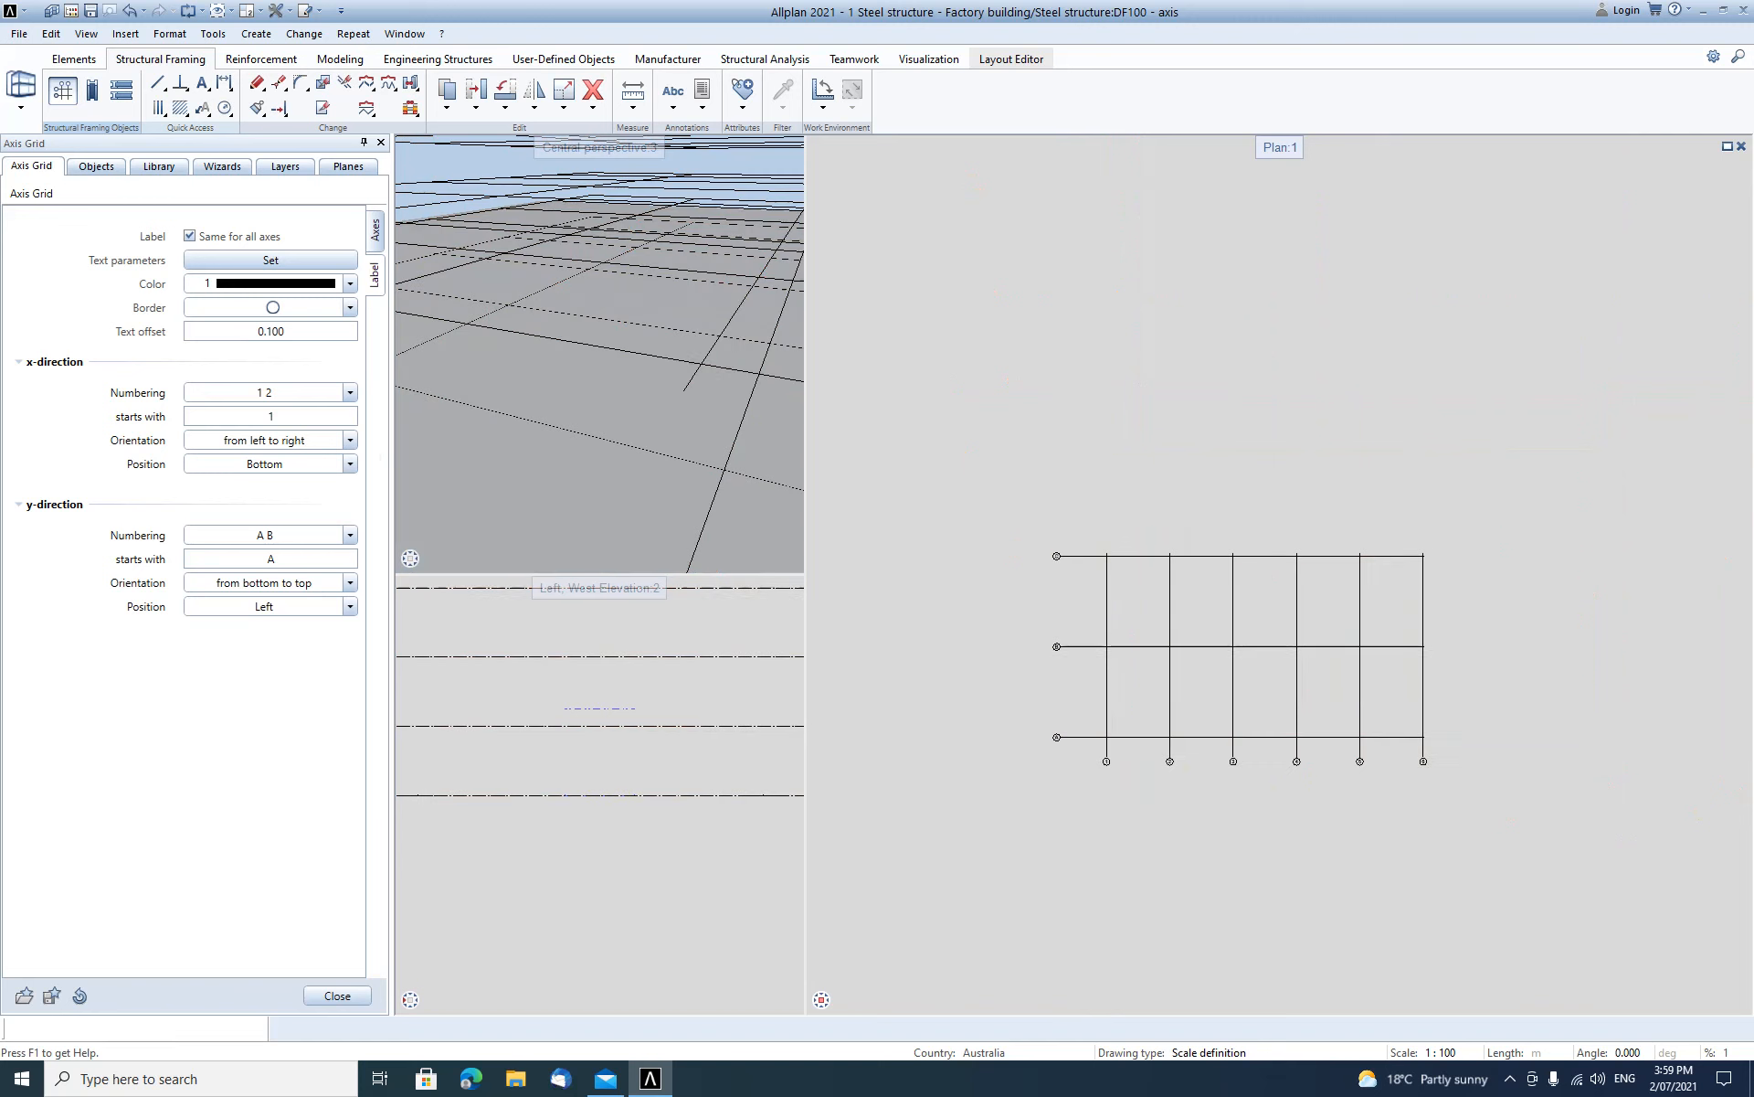
middle_drag(627, 654, 627, 799)
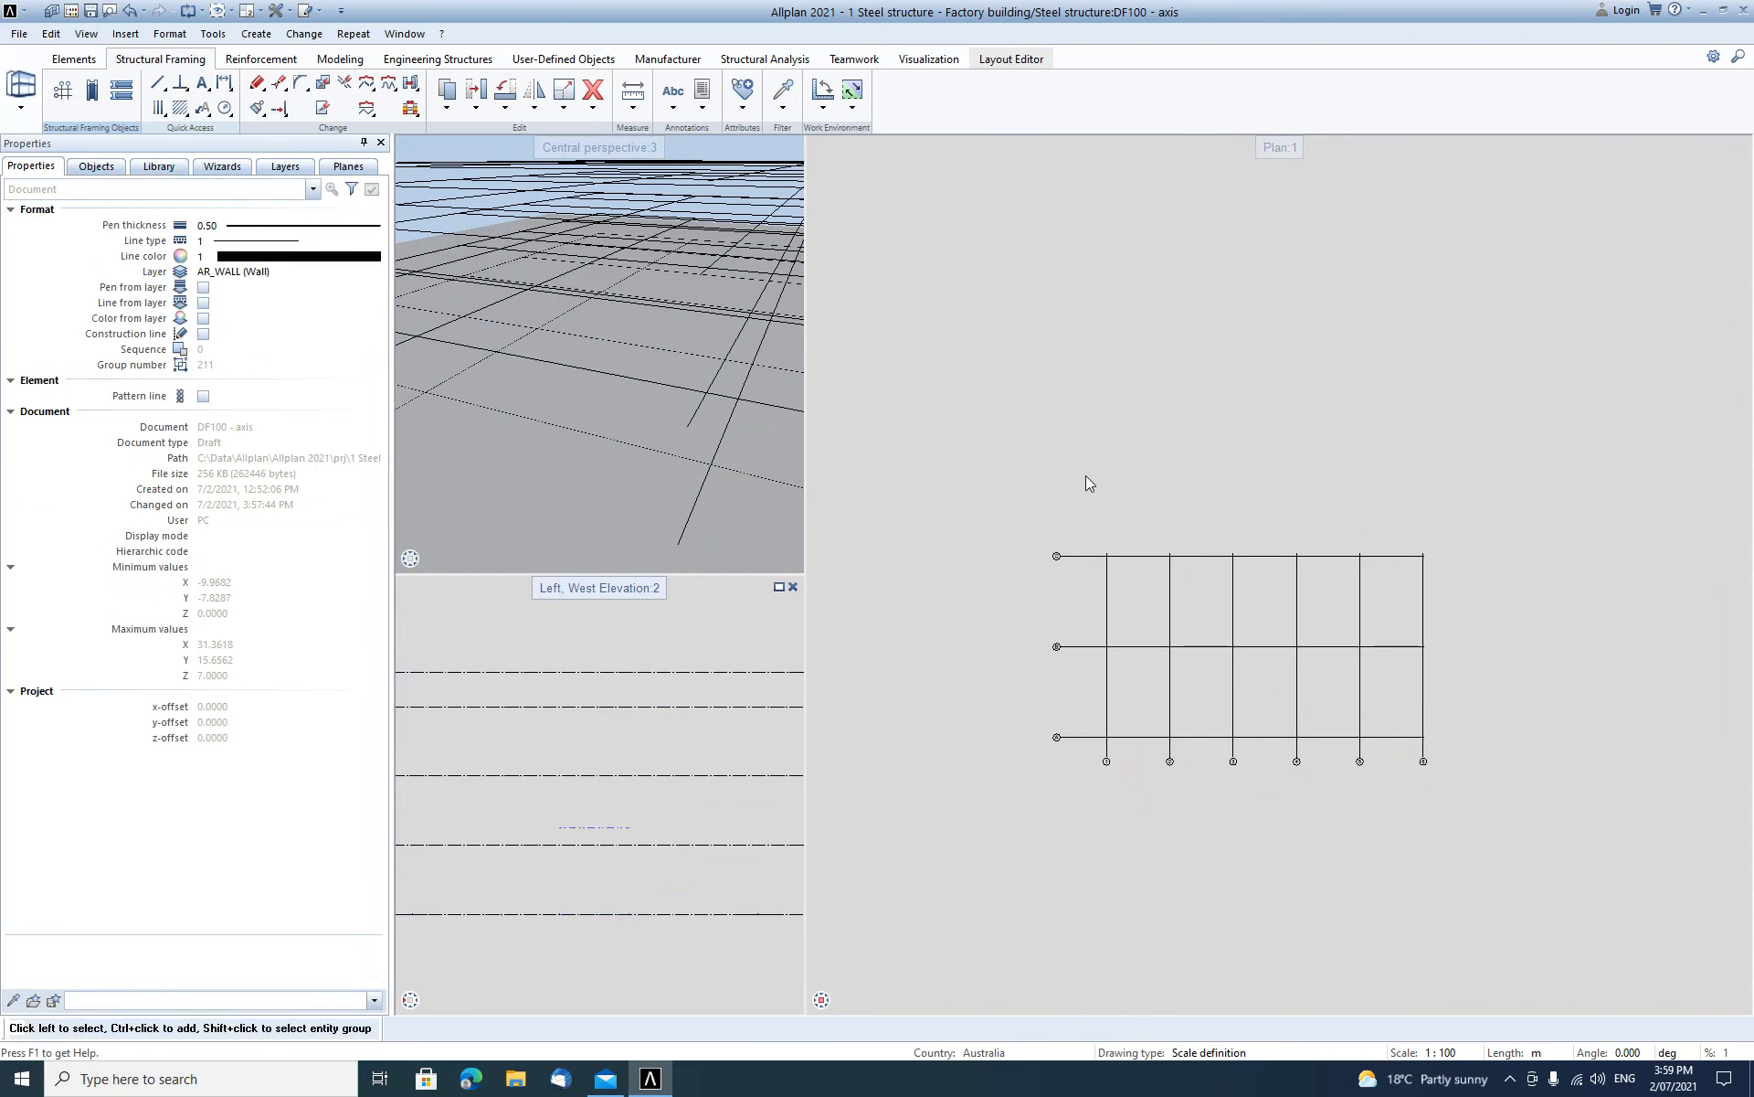
Make drawing file 102 steel frame the current one, keeping 100 axis open in edit mode.
key(F2)
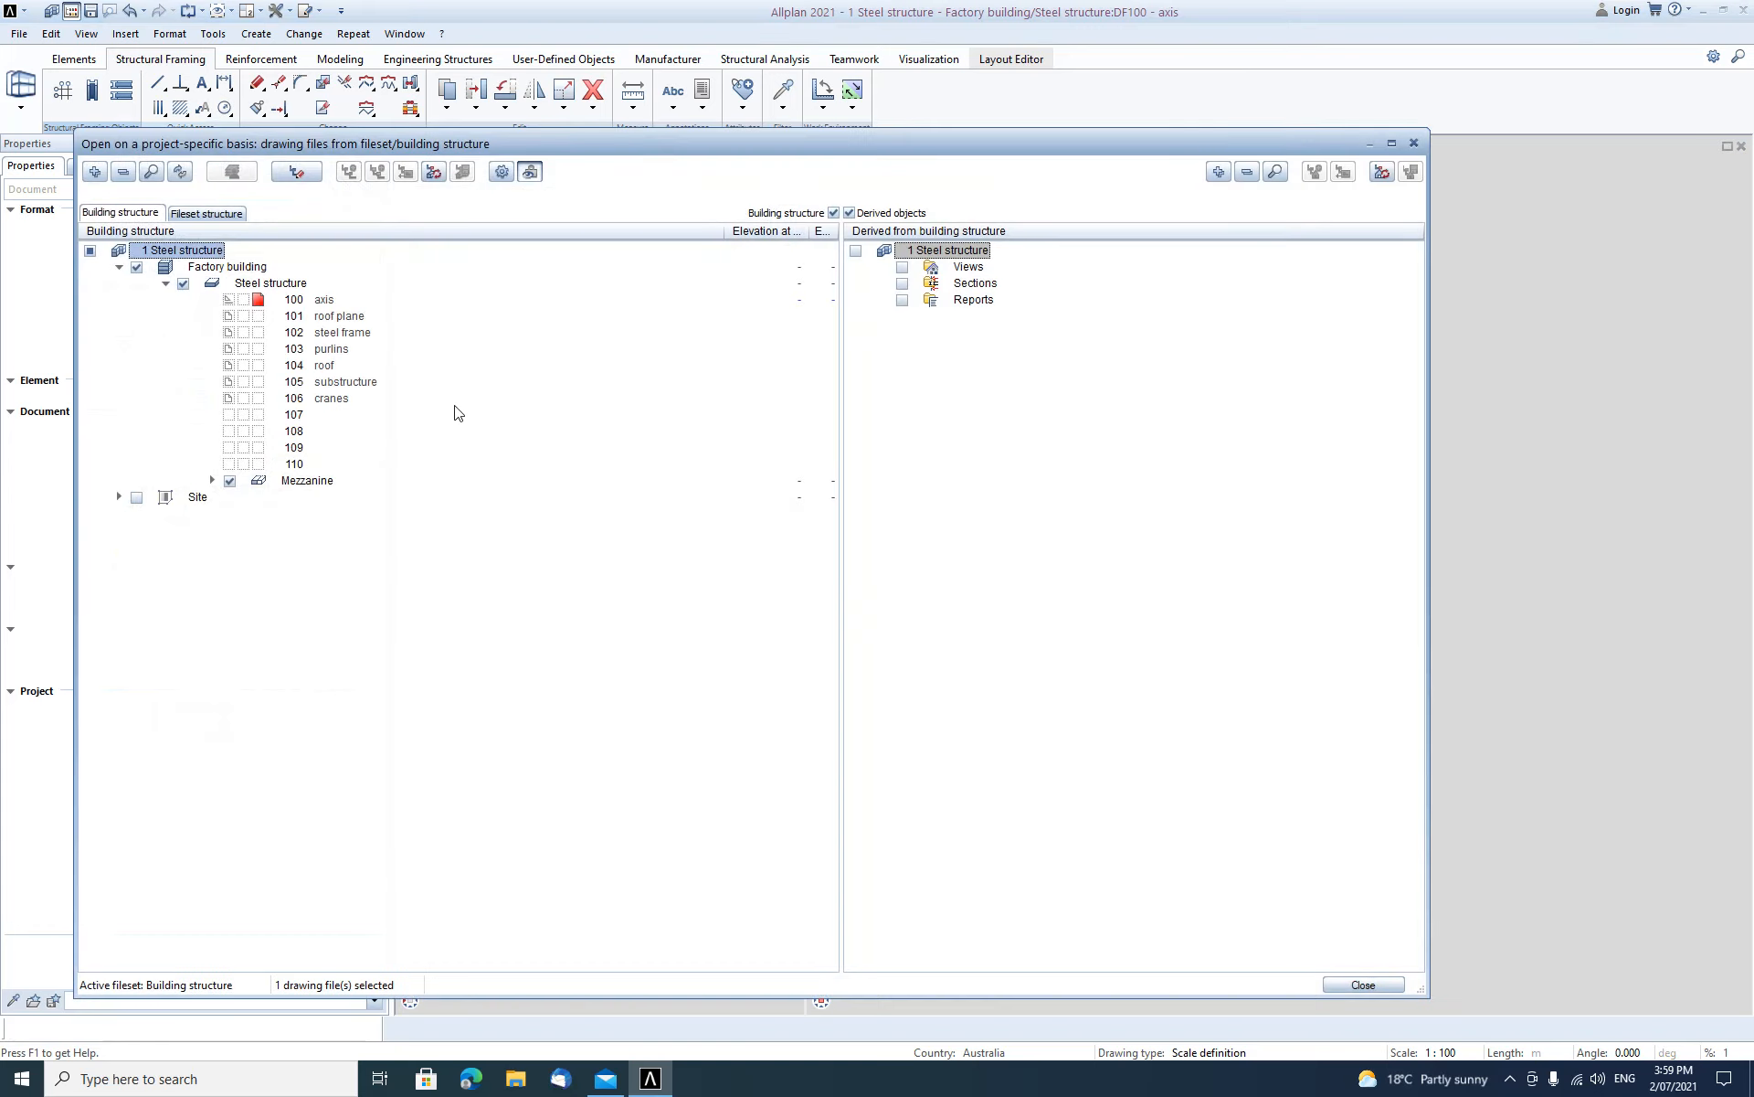
click(259, 332)
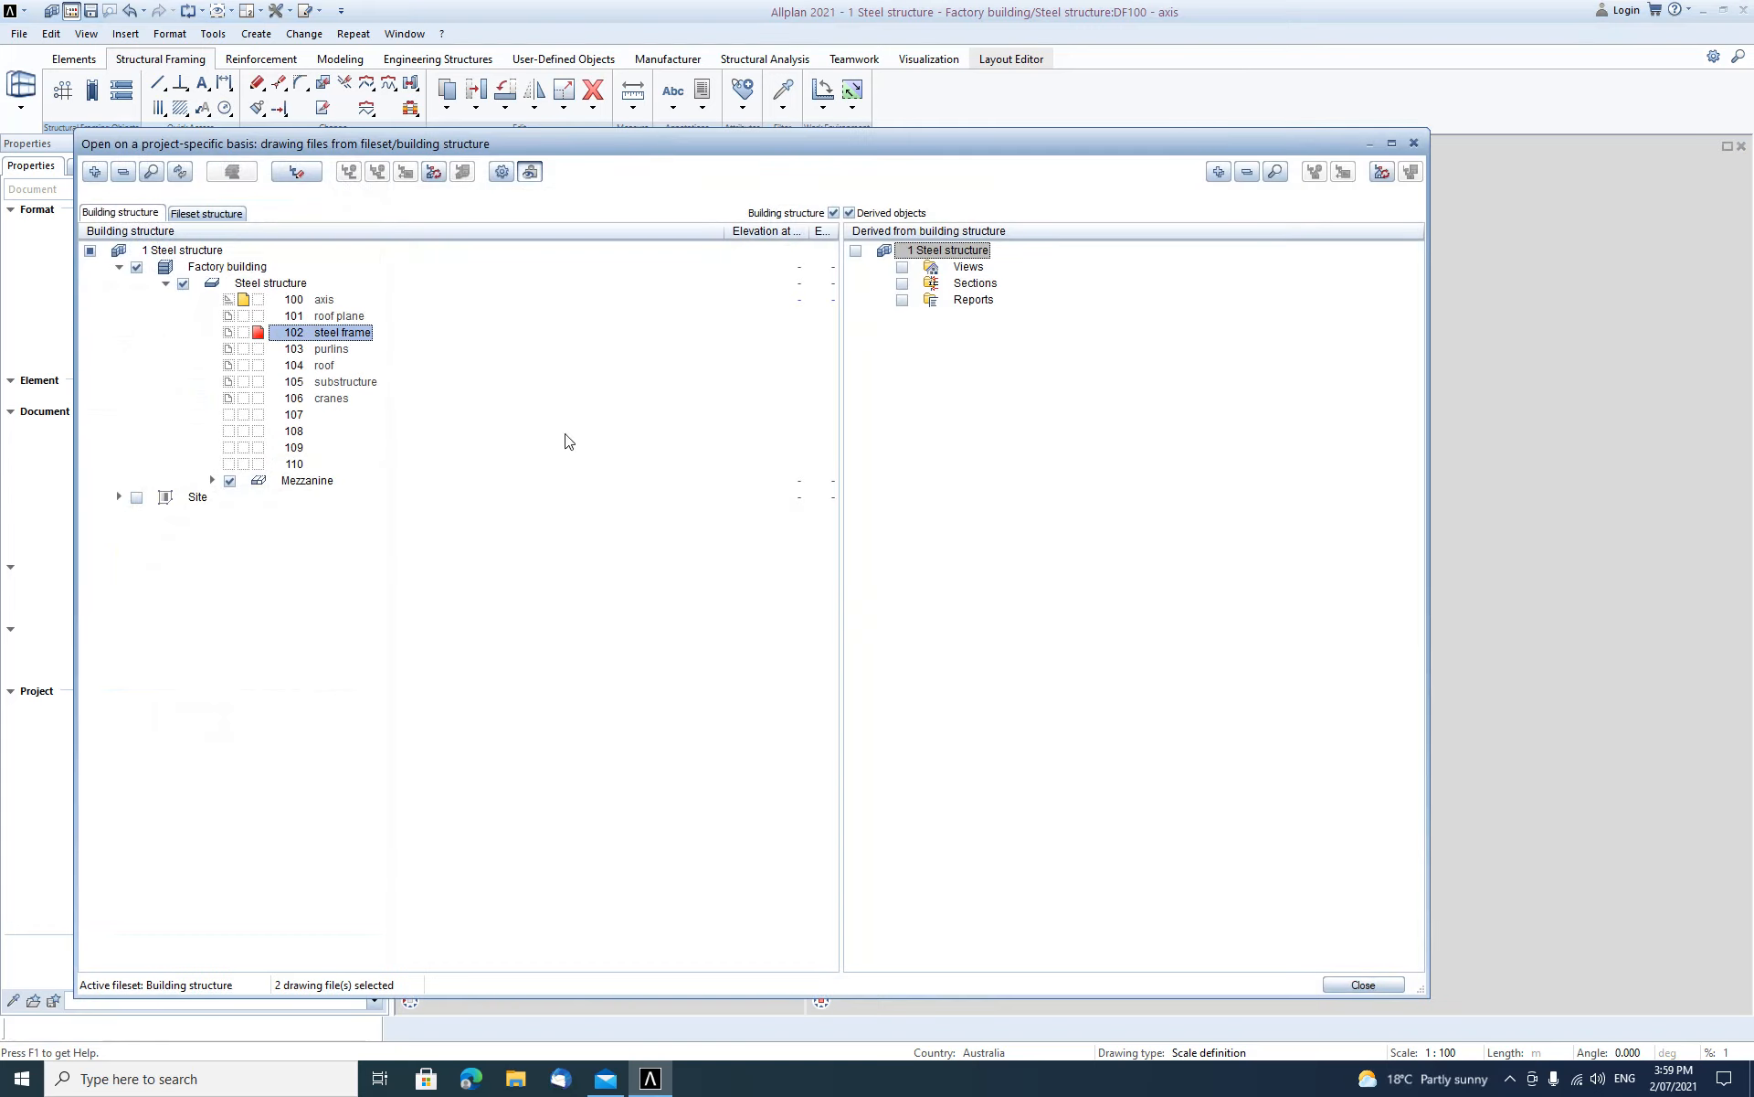
click(1363, 985)
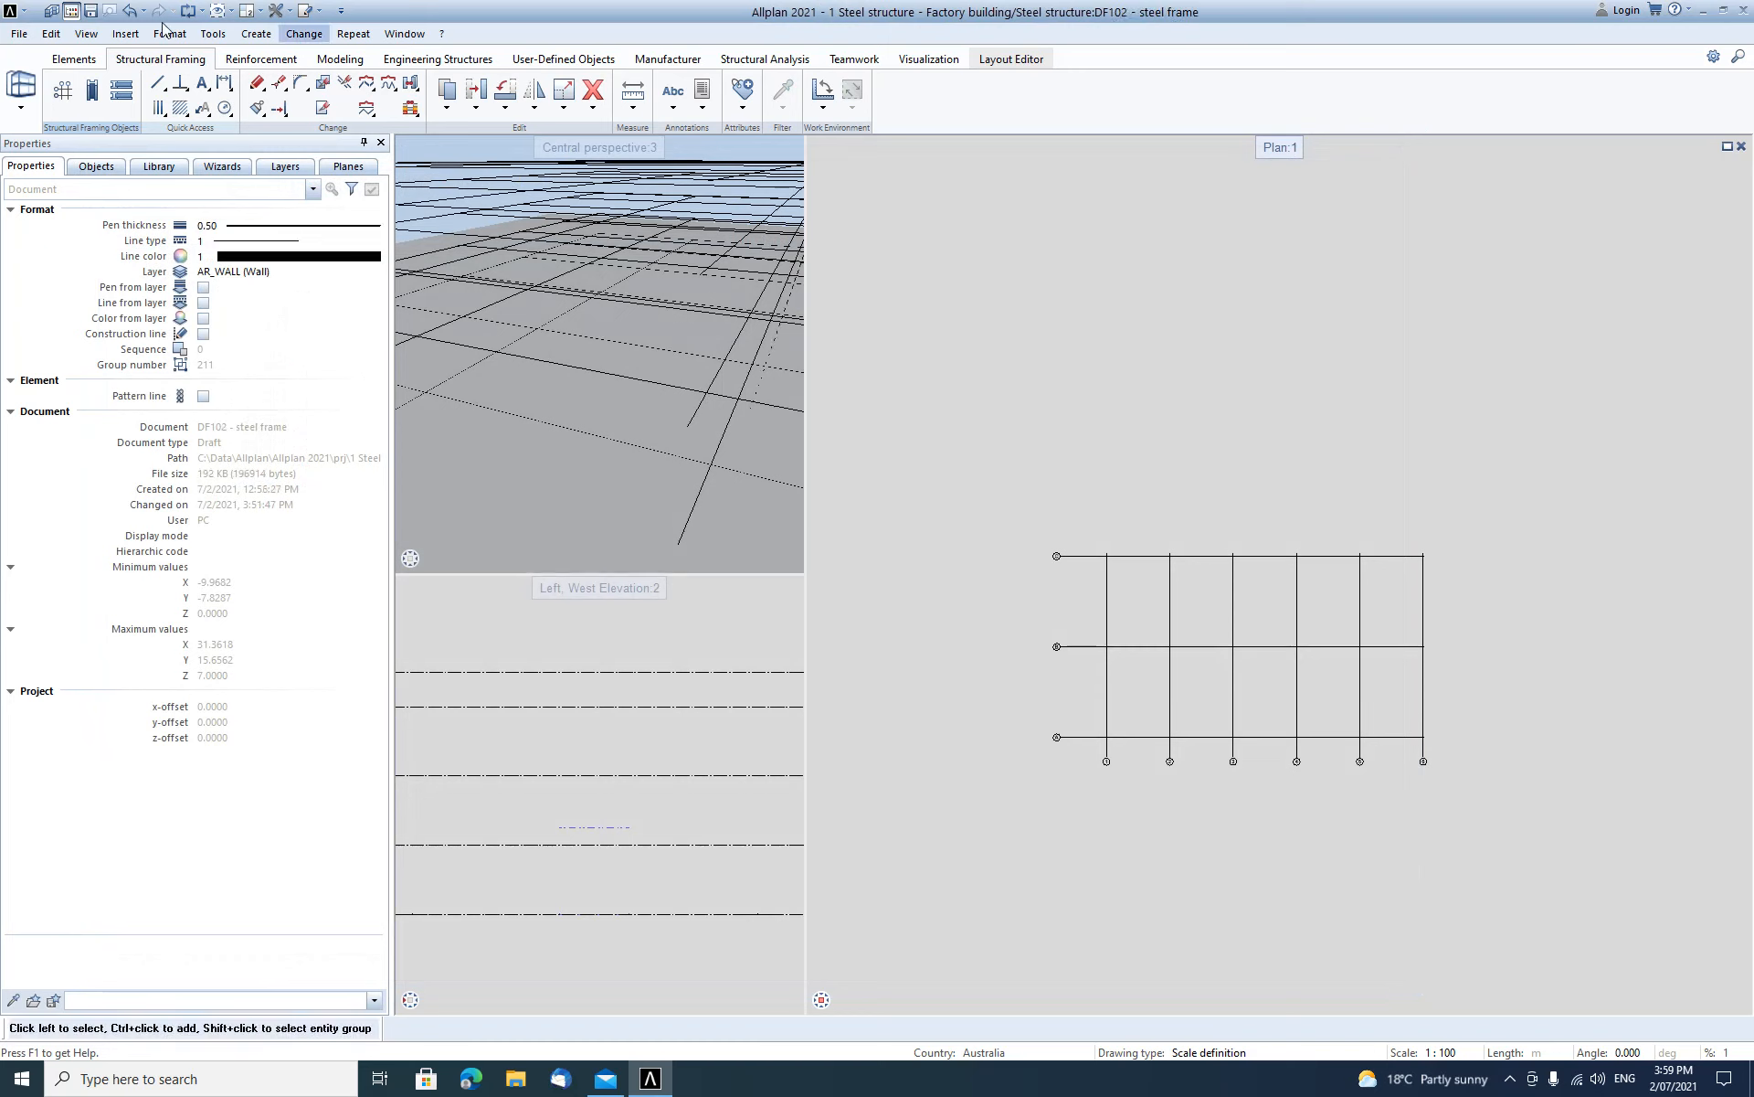
Start a structural framing column and compare the rectangular and circular cross-sections, settling on the library profile shape.
click(92, 91)
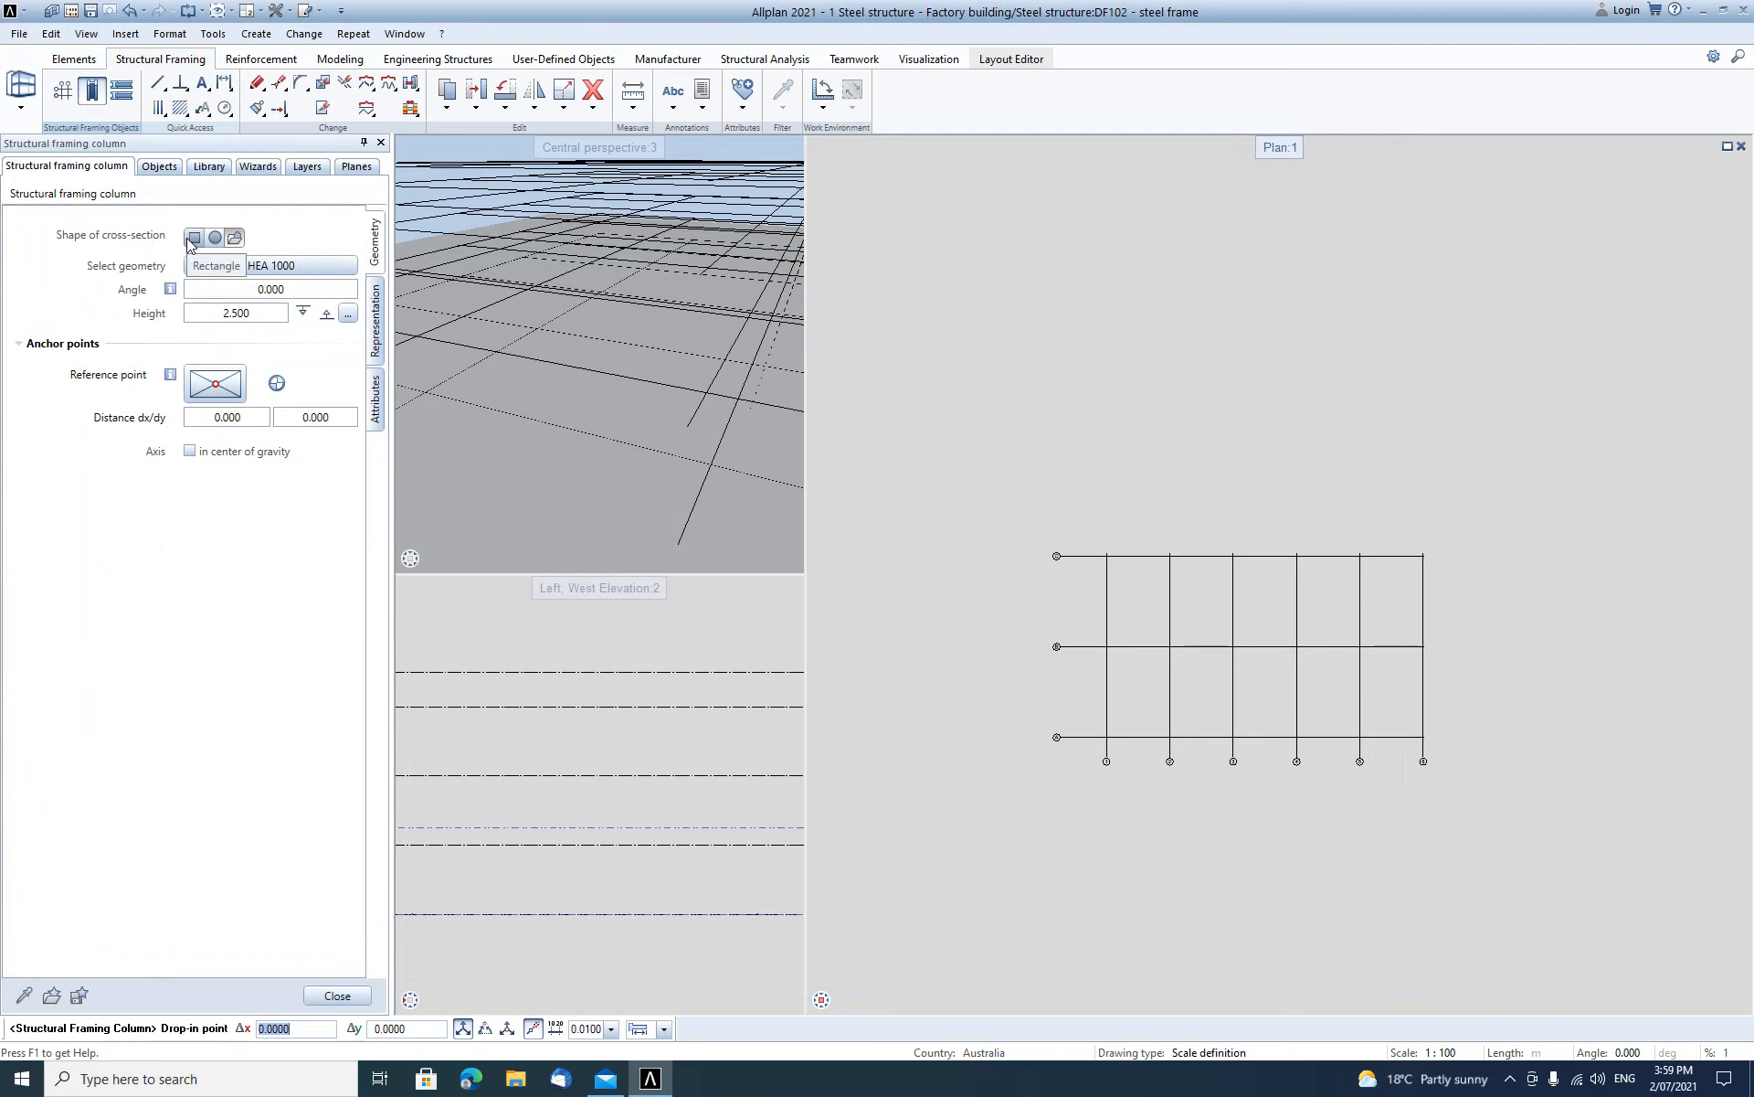
click(193, 239)
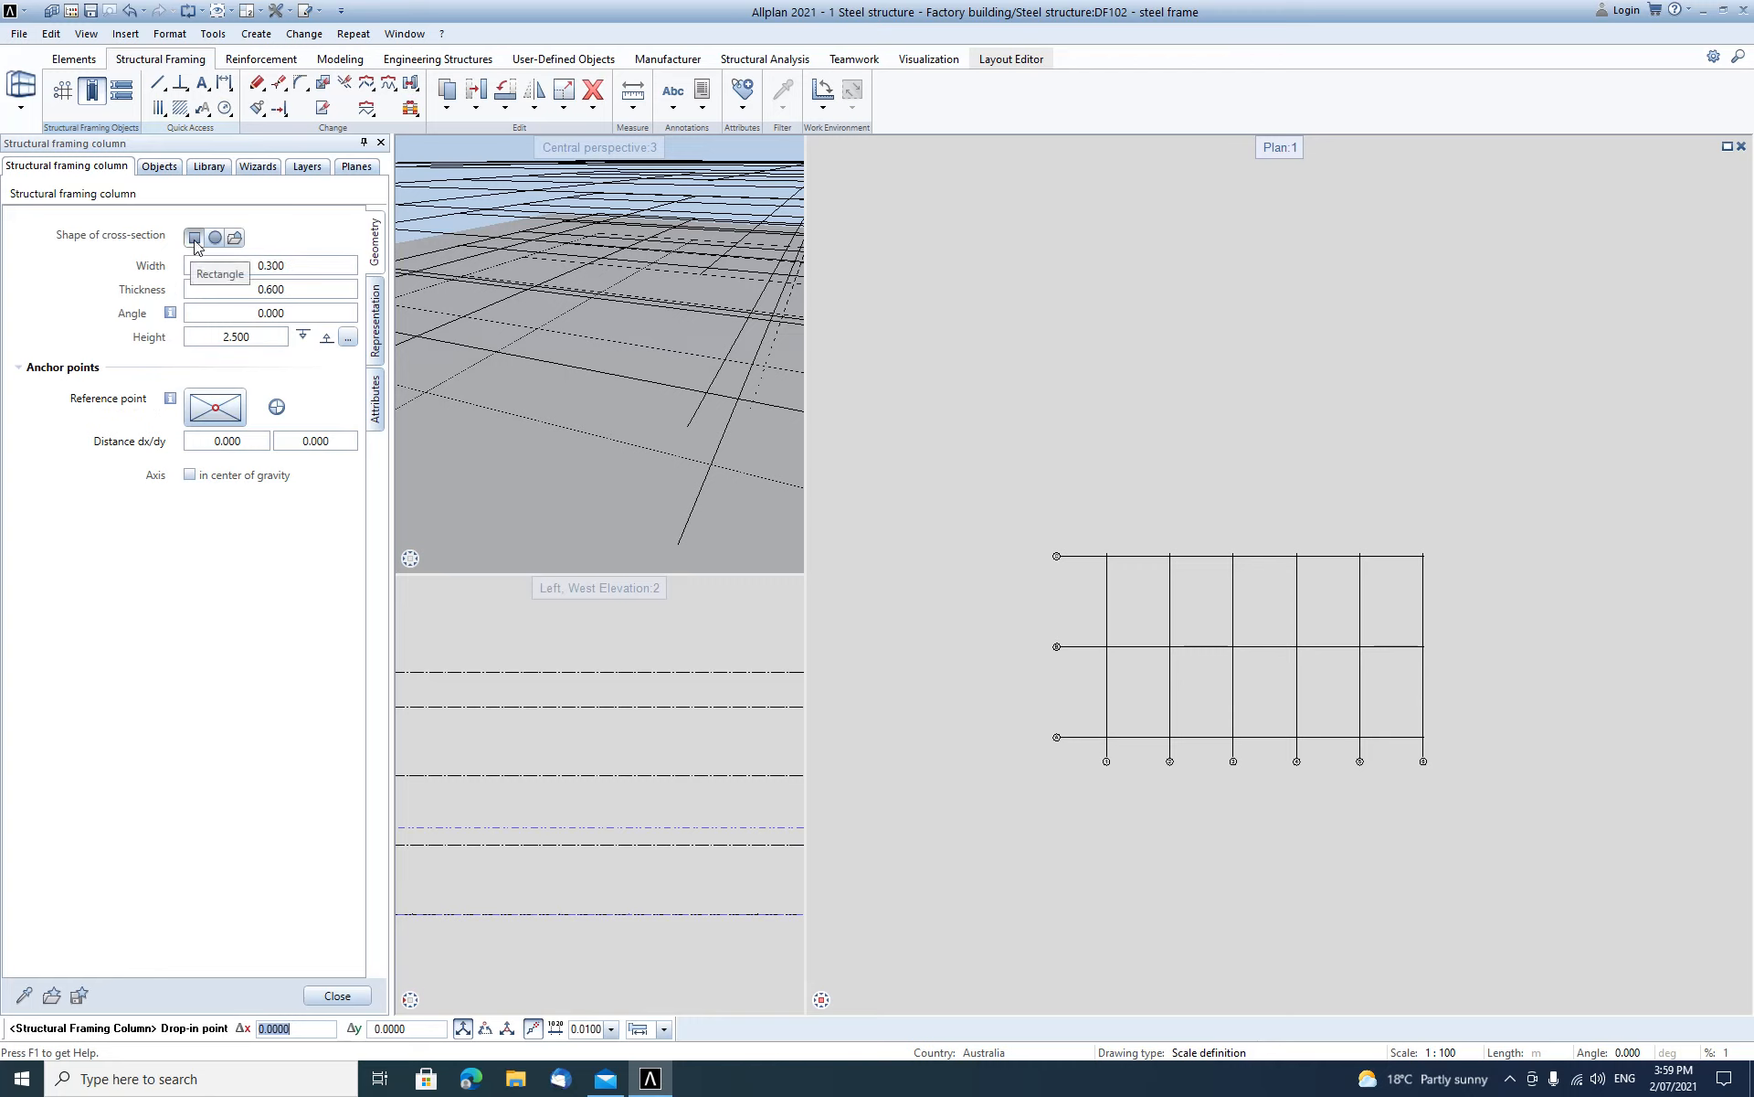
click(214, 238)
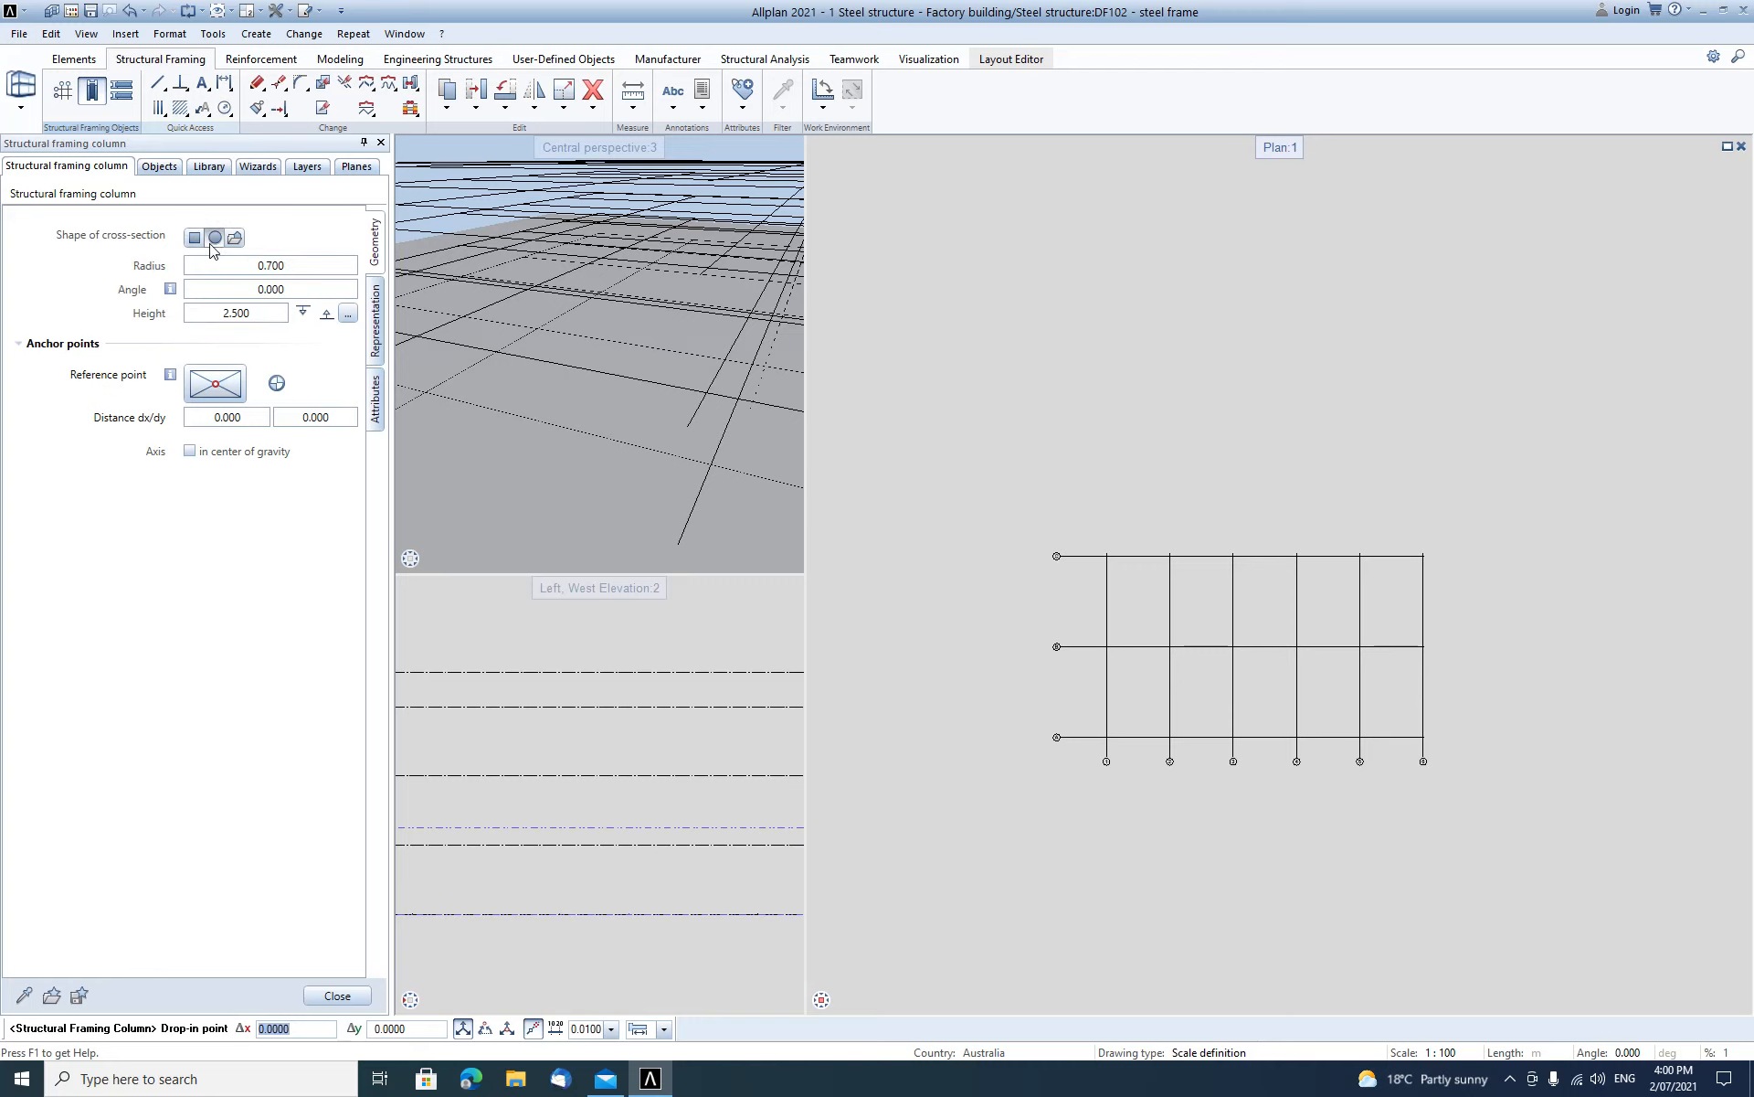
click(235, 239)
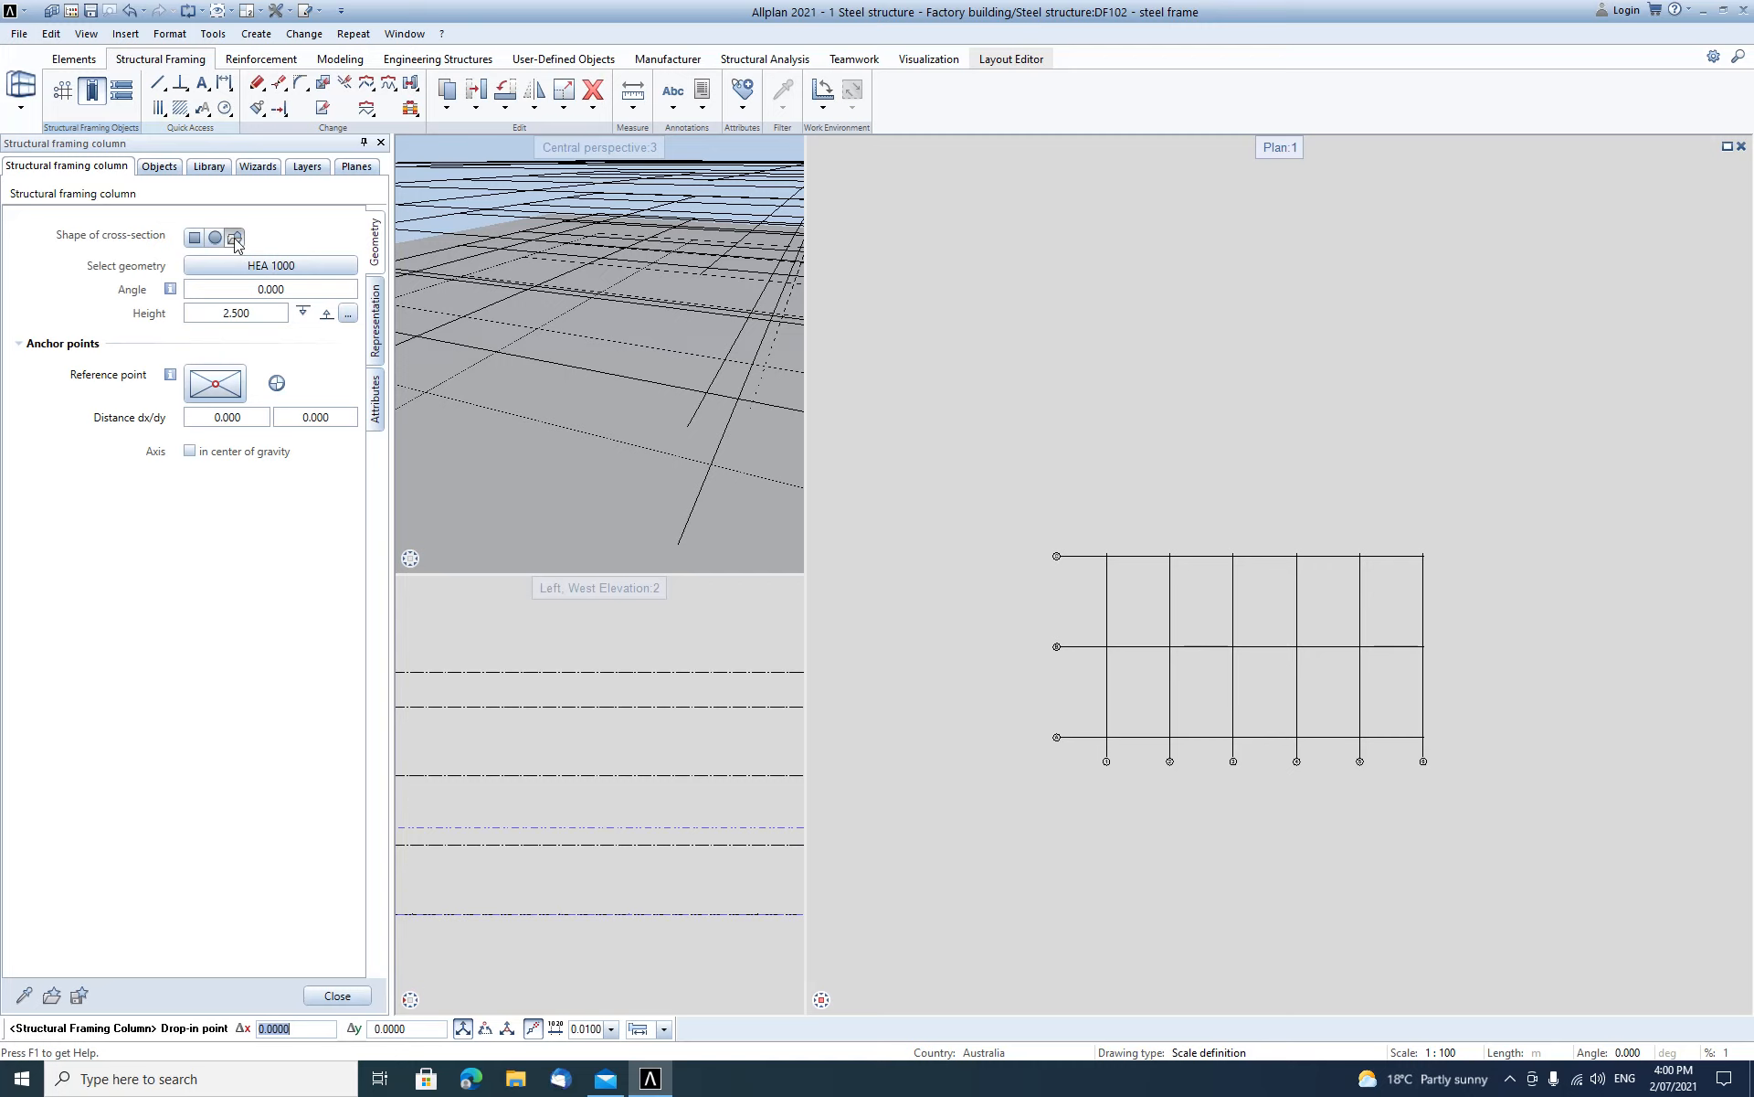
Set the column's profile to HEA 600 from the HEA folder of the rounded 3D steel objects.
click(243, 274)
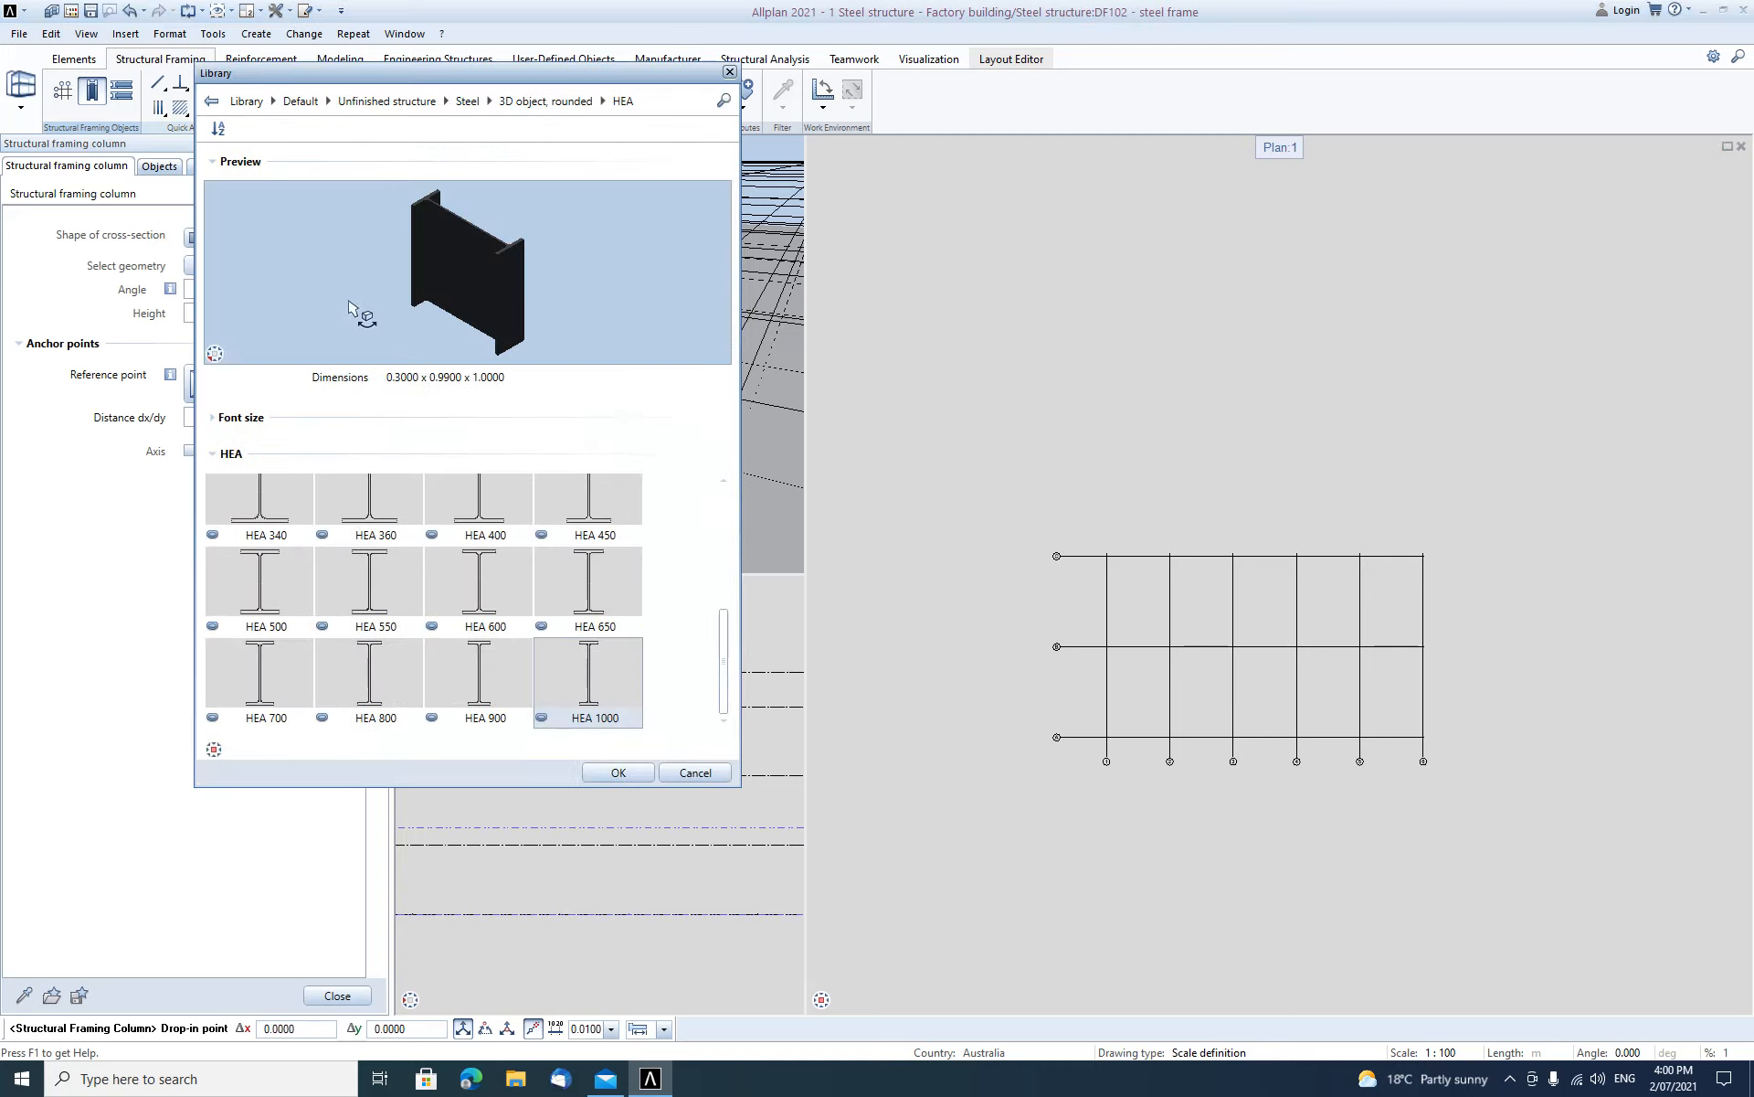
click(540, 102)
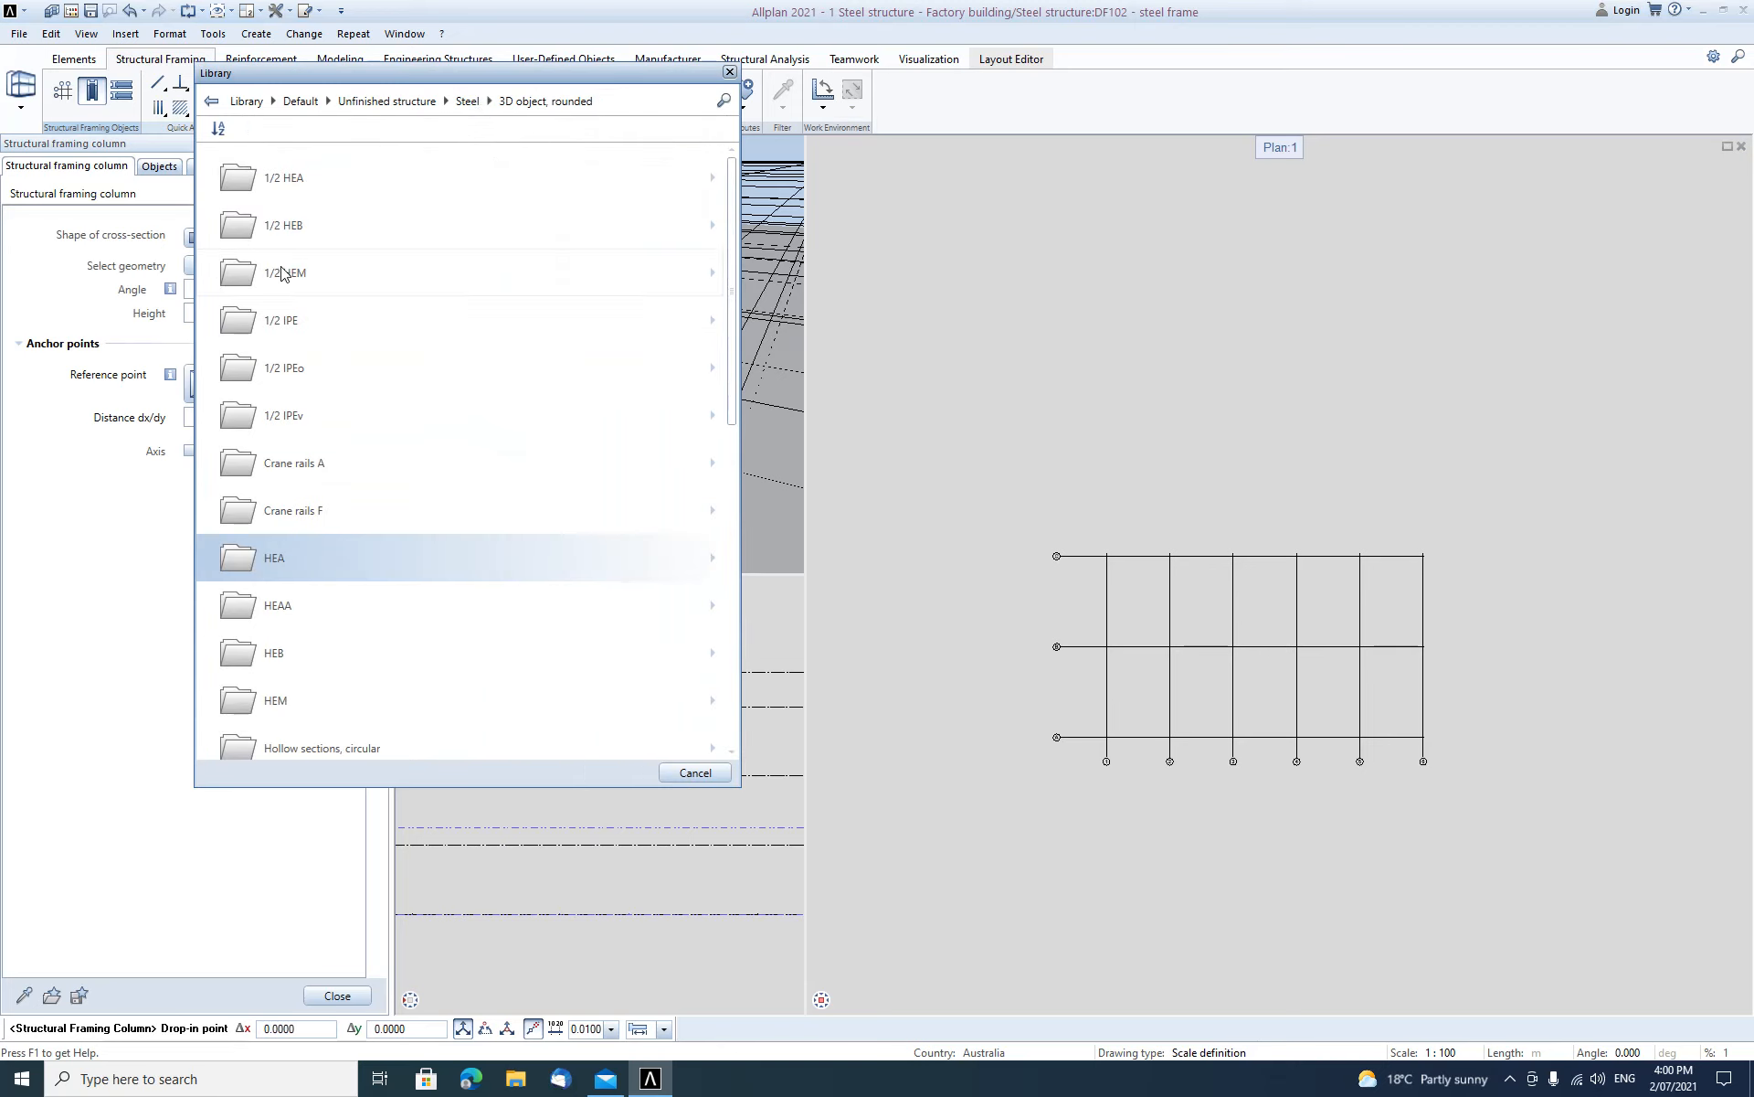
scroll(285, 301, down, 4)
scroll(278, 373, down, 6)
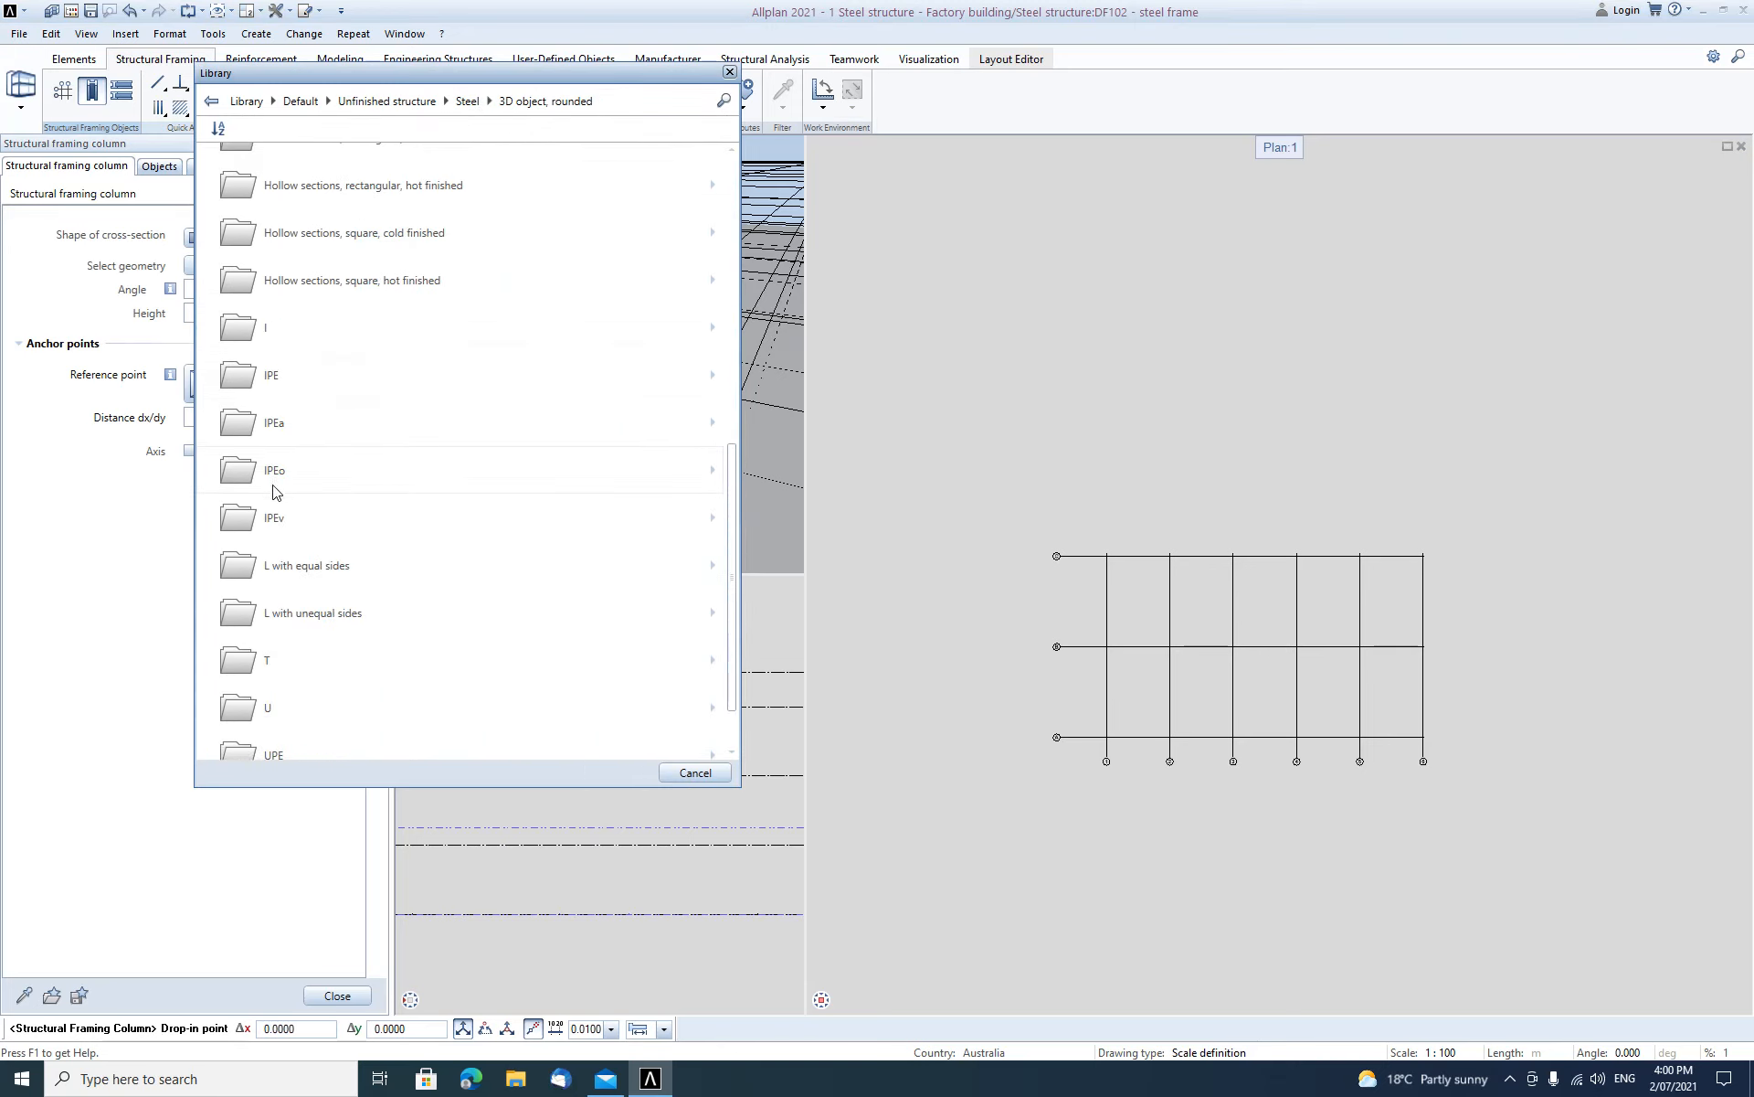
scroll(291, 520, up, 10)
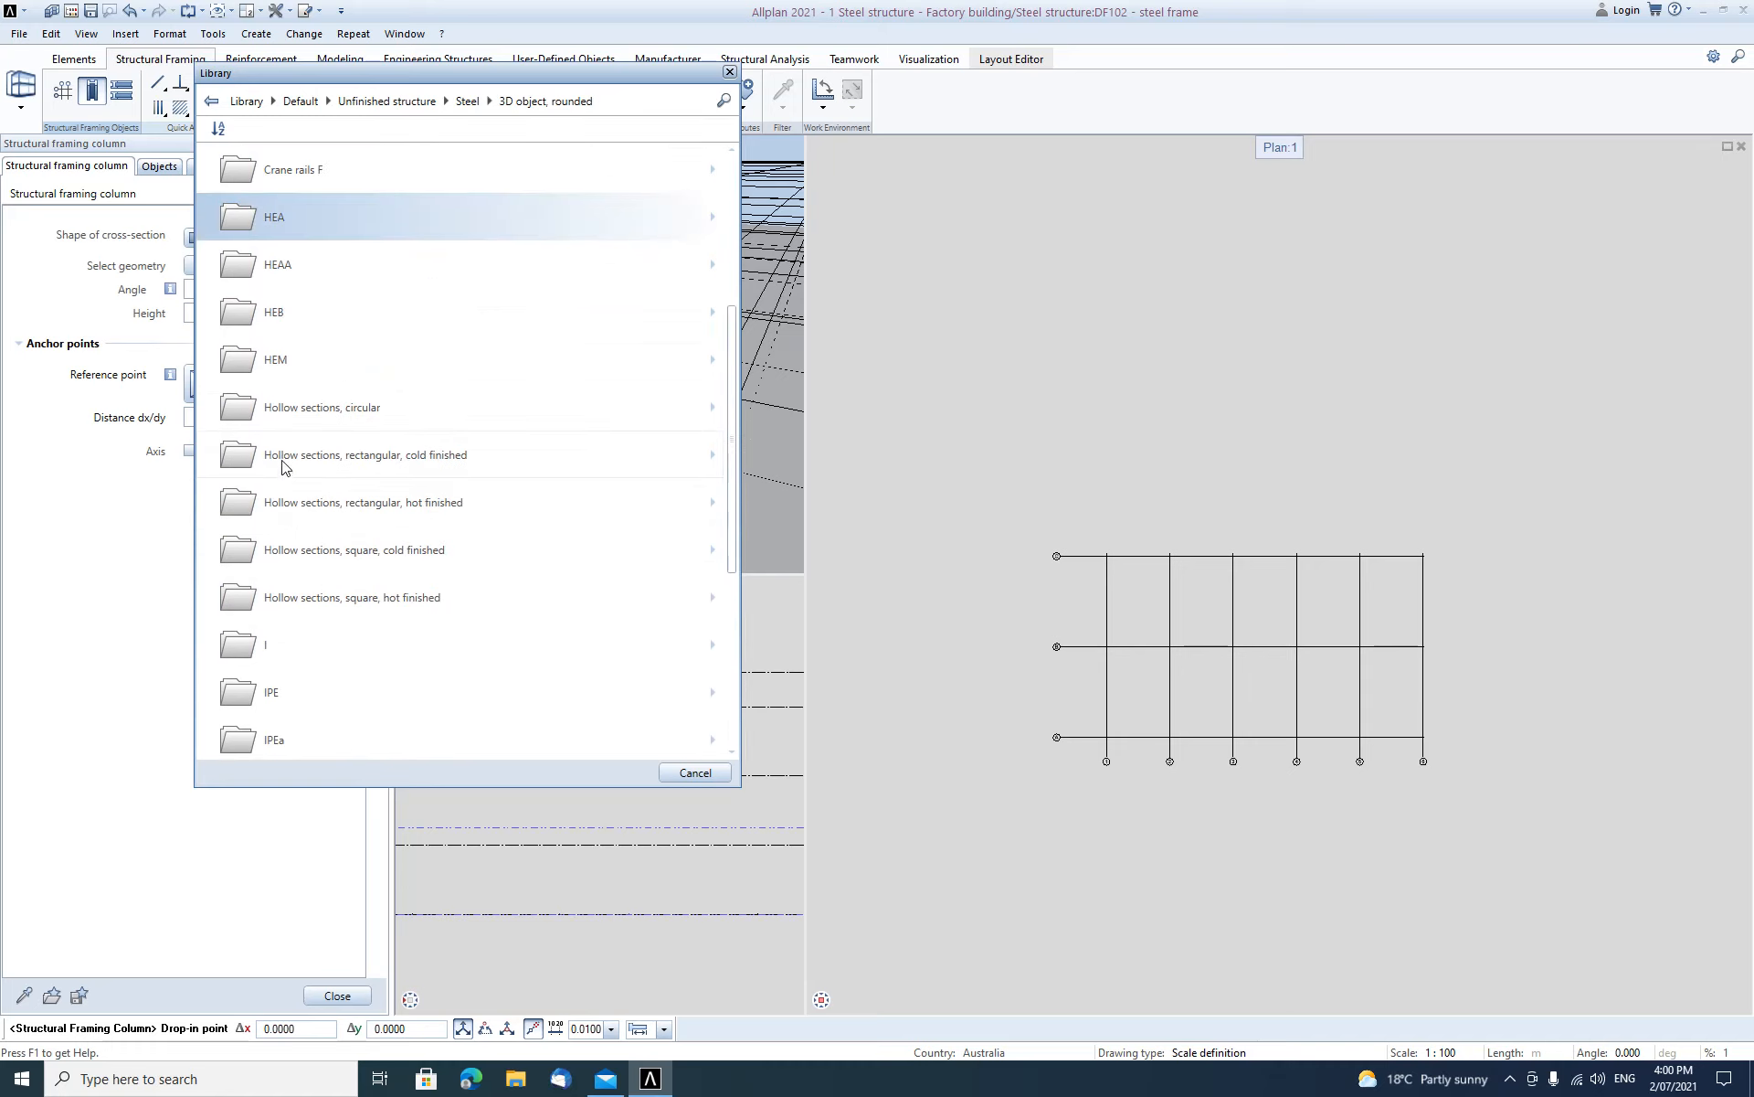
click(276, 400)
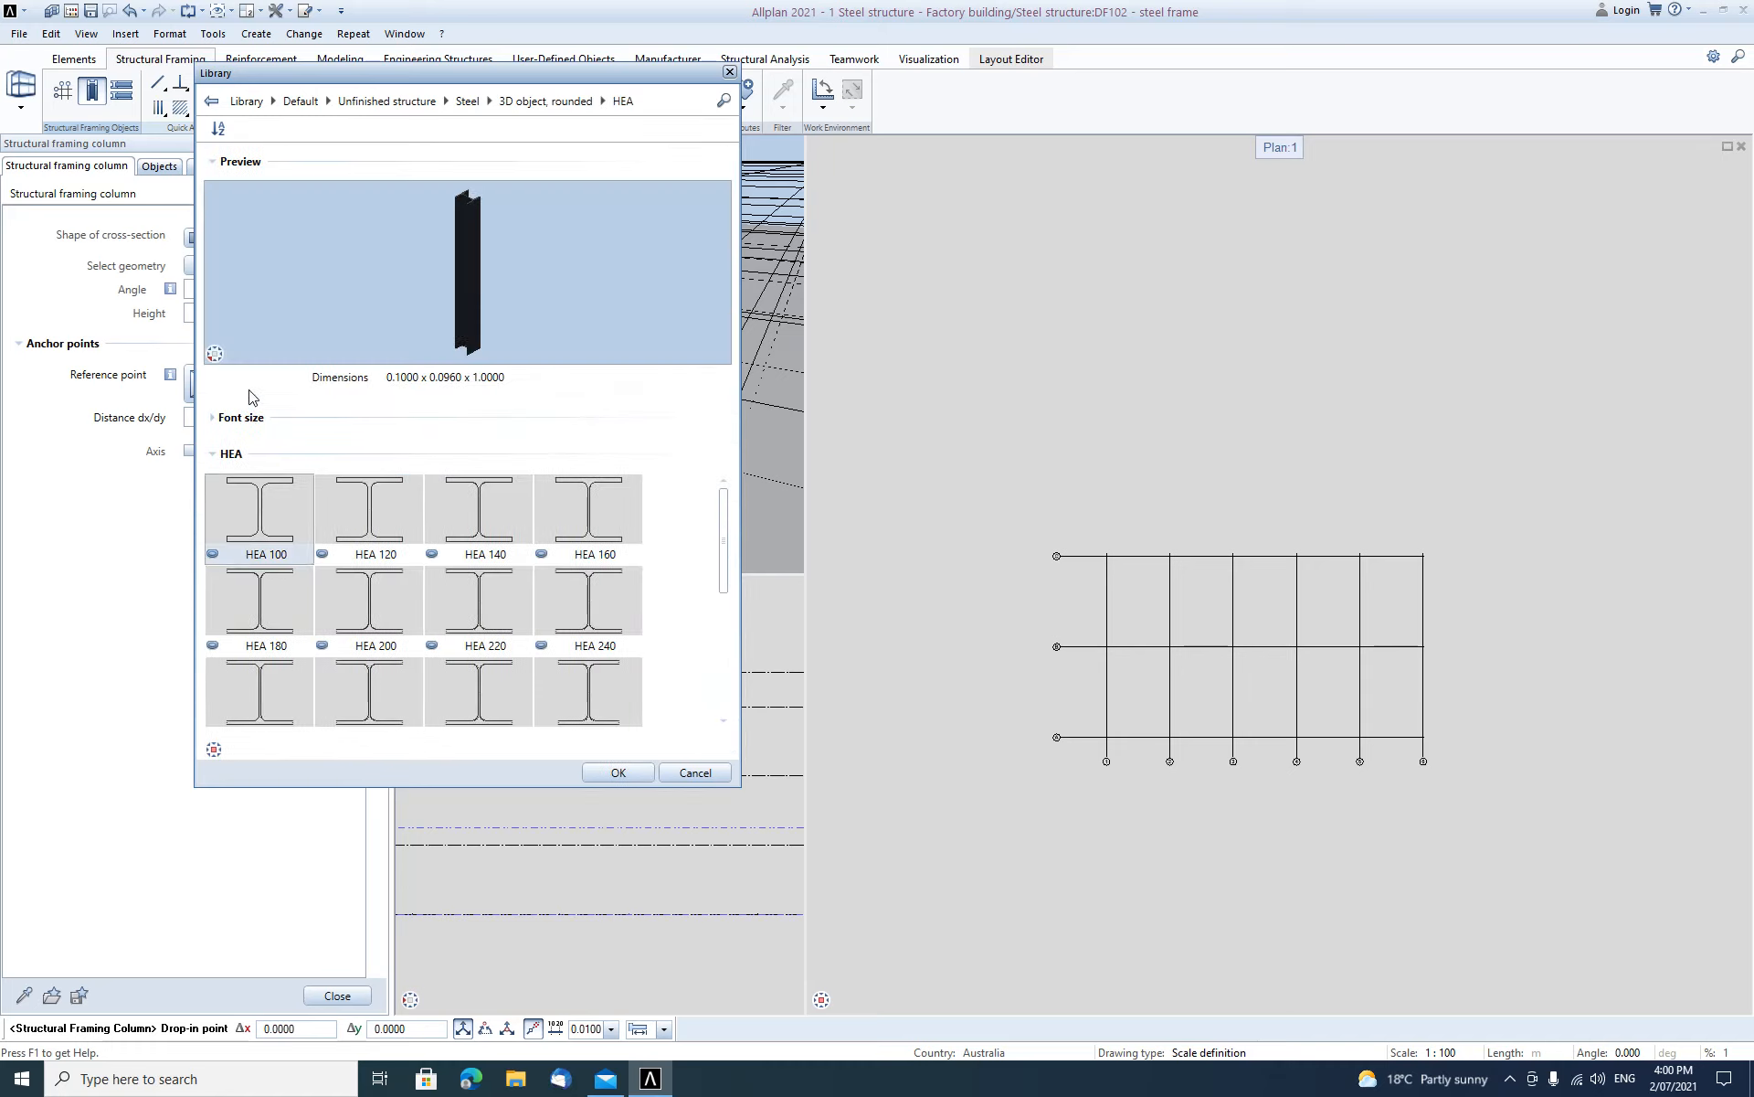
scroll(429, 557, down, 3)
click(472, 599)
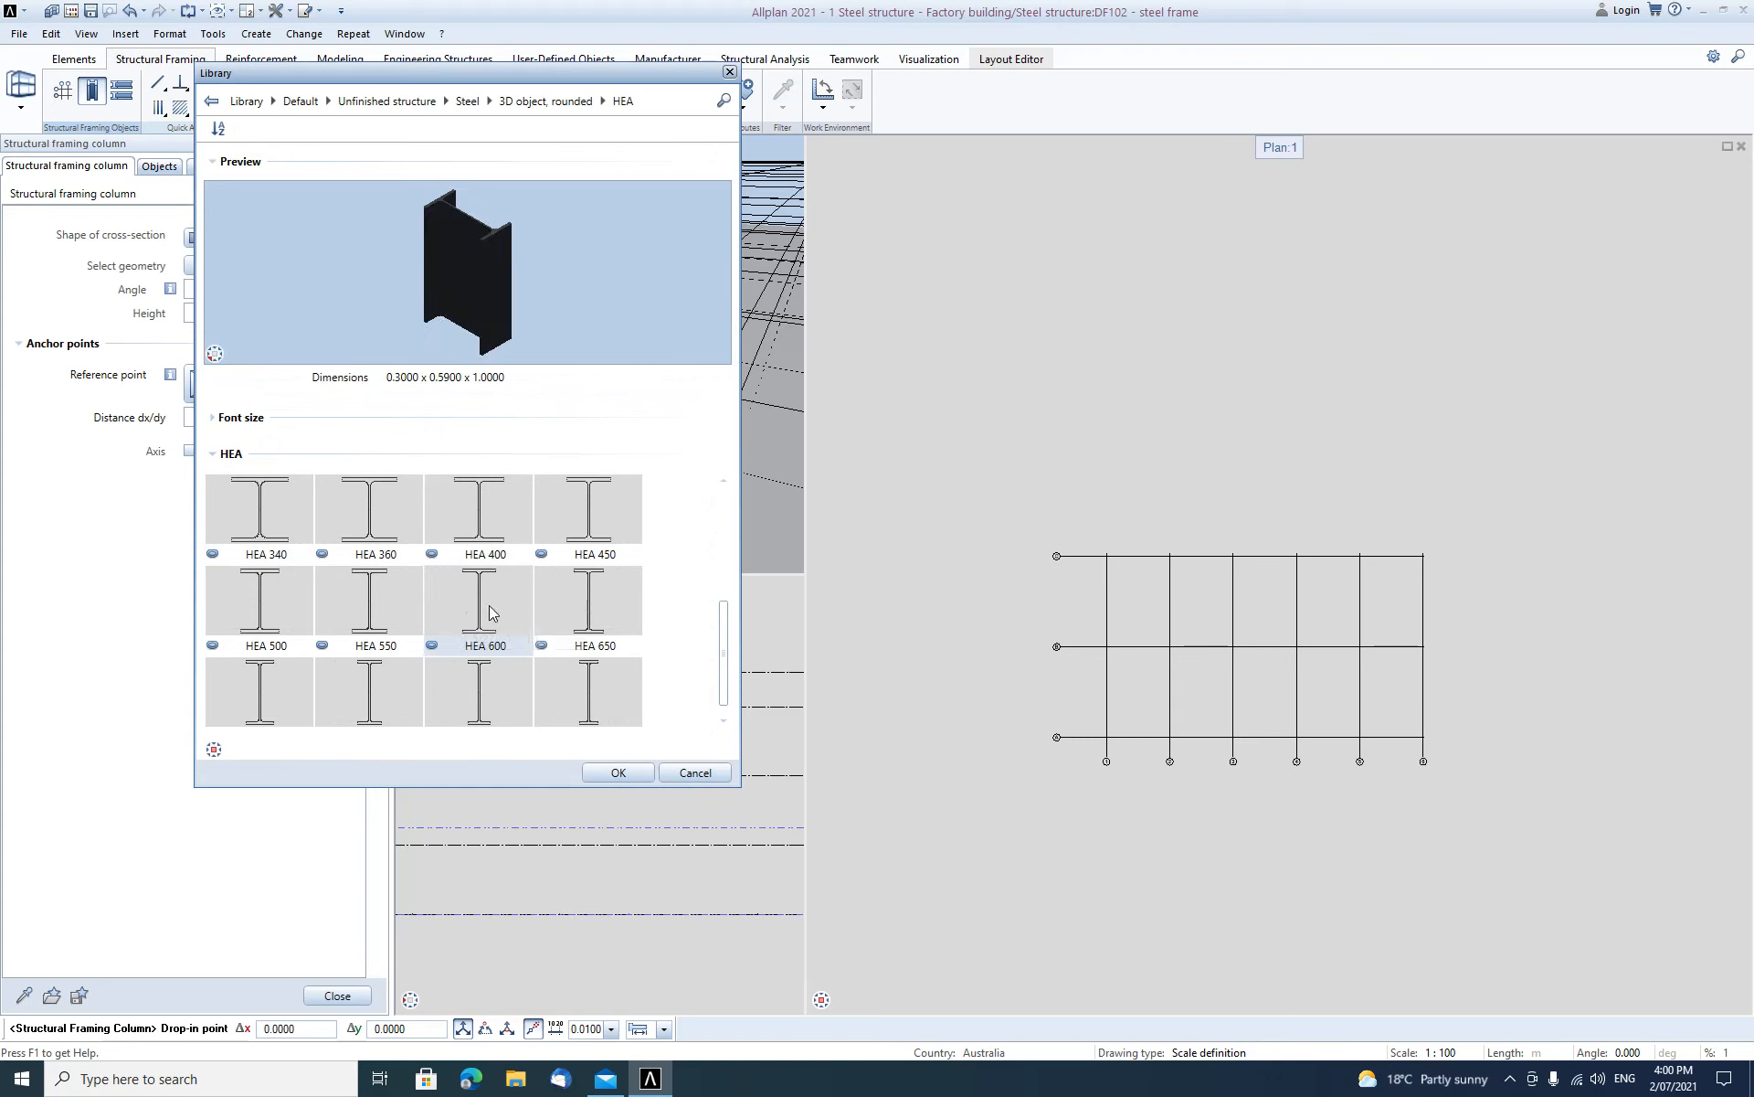
click(621, 780)
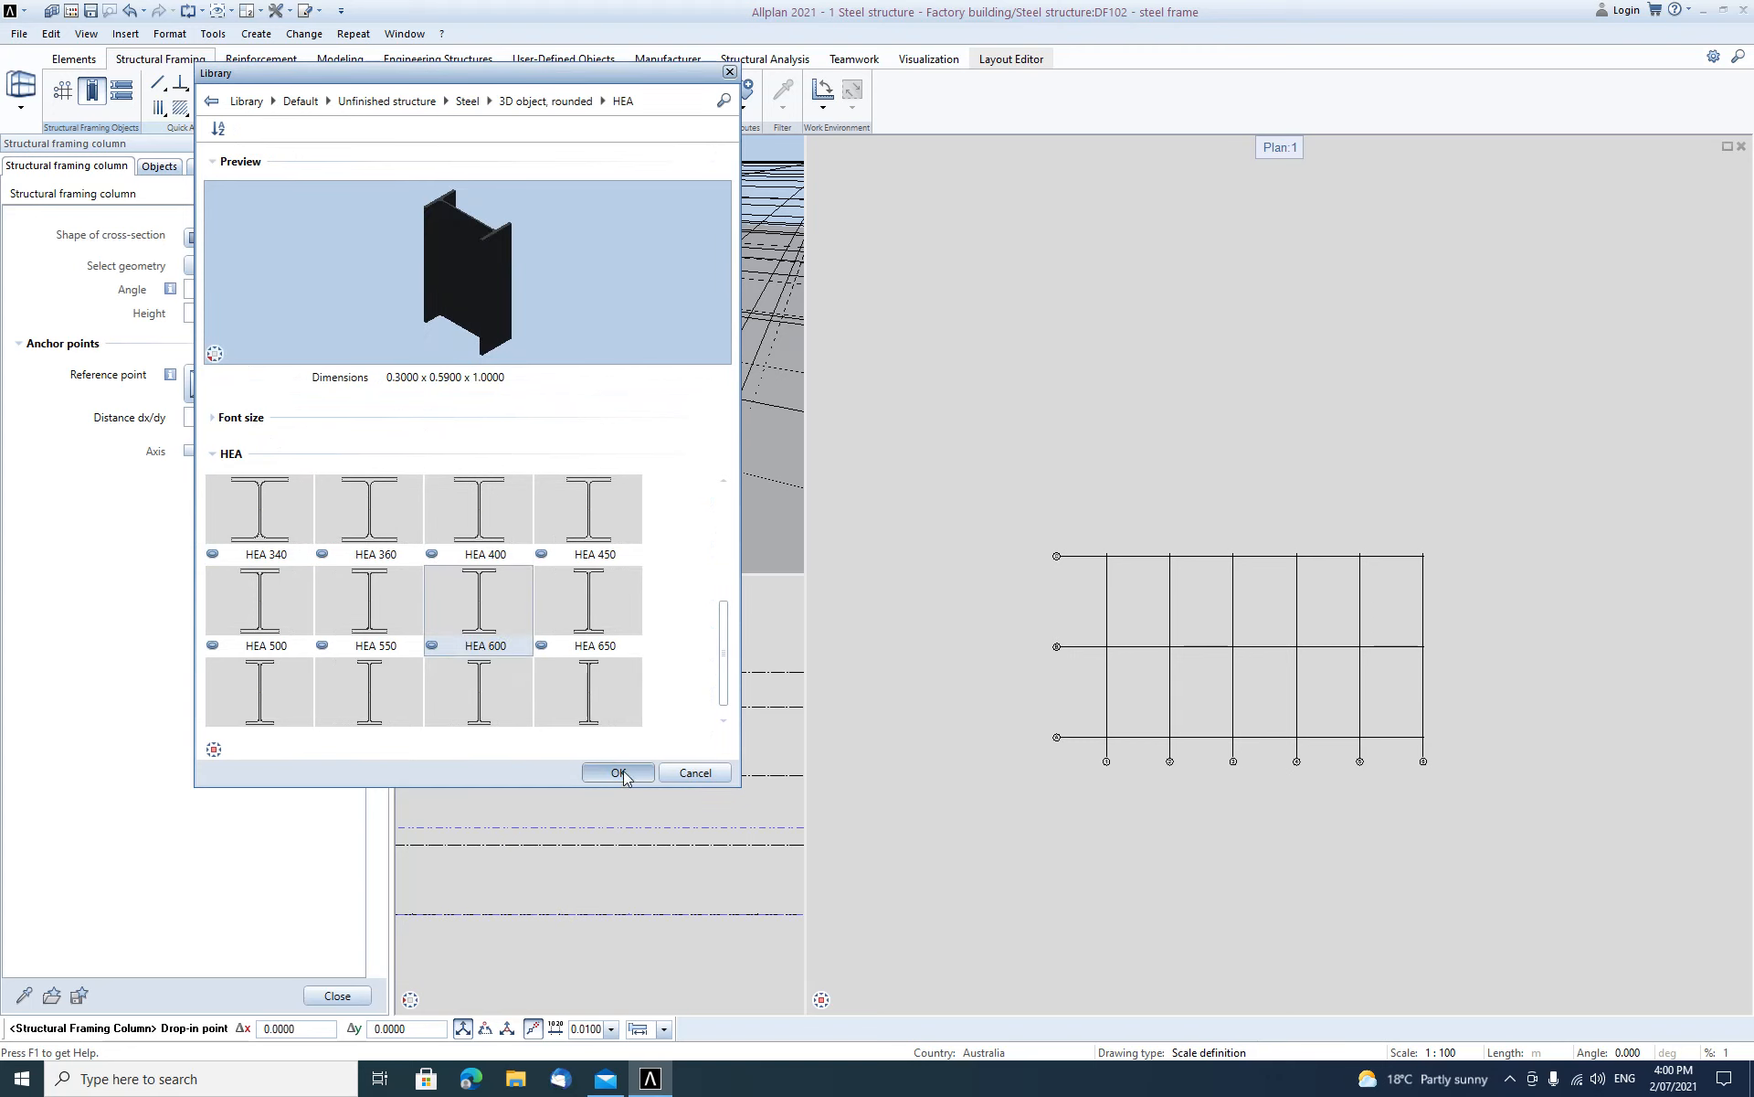
Place one HEA 600 column at the intersection of axes A and 1 in the plan view.
scroll(1028, 658, up, 6)
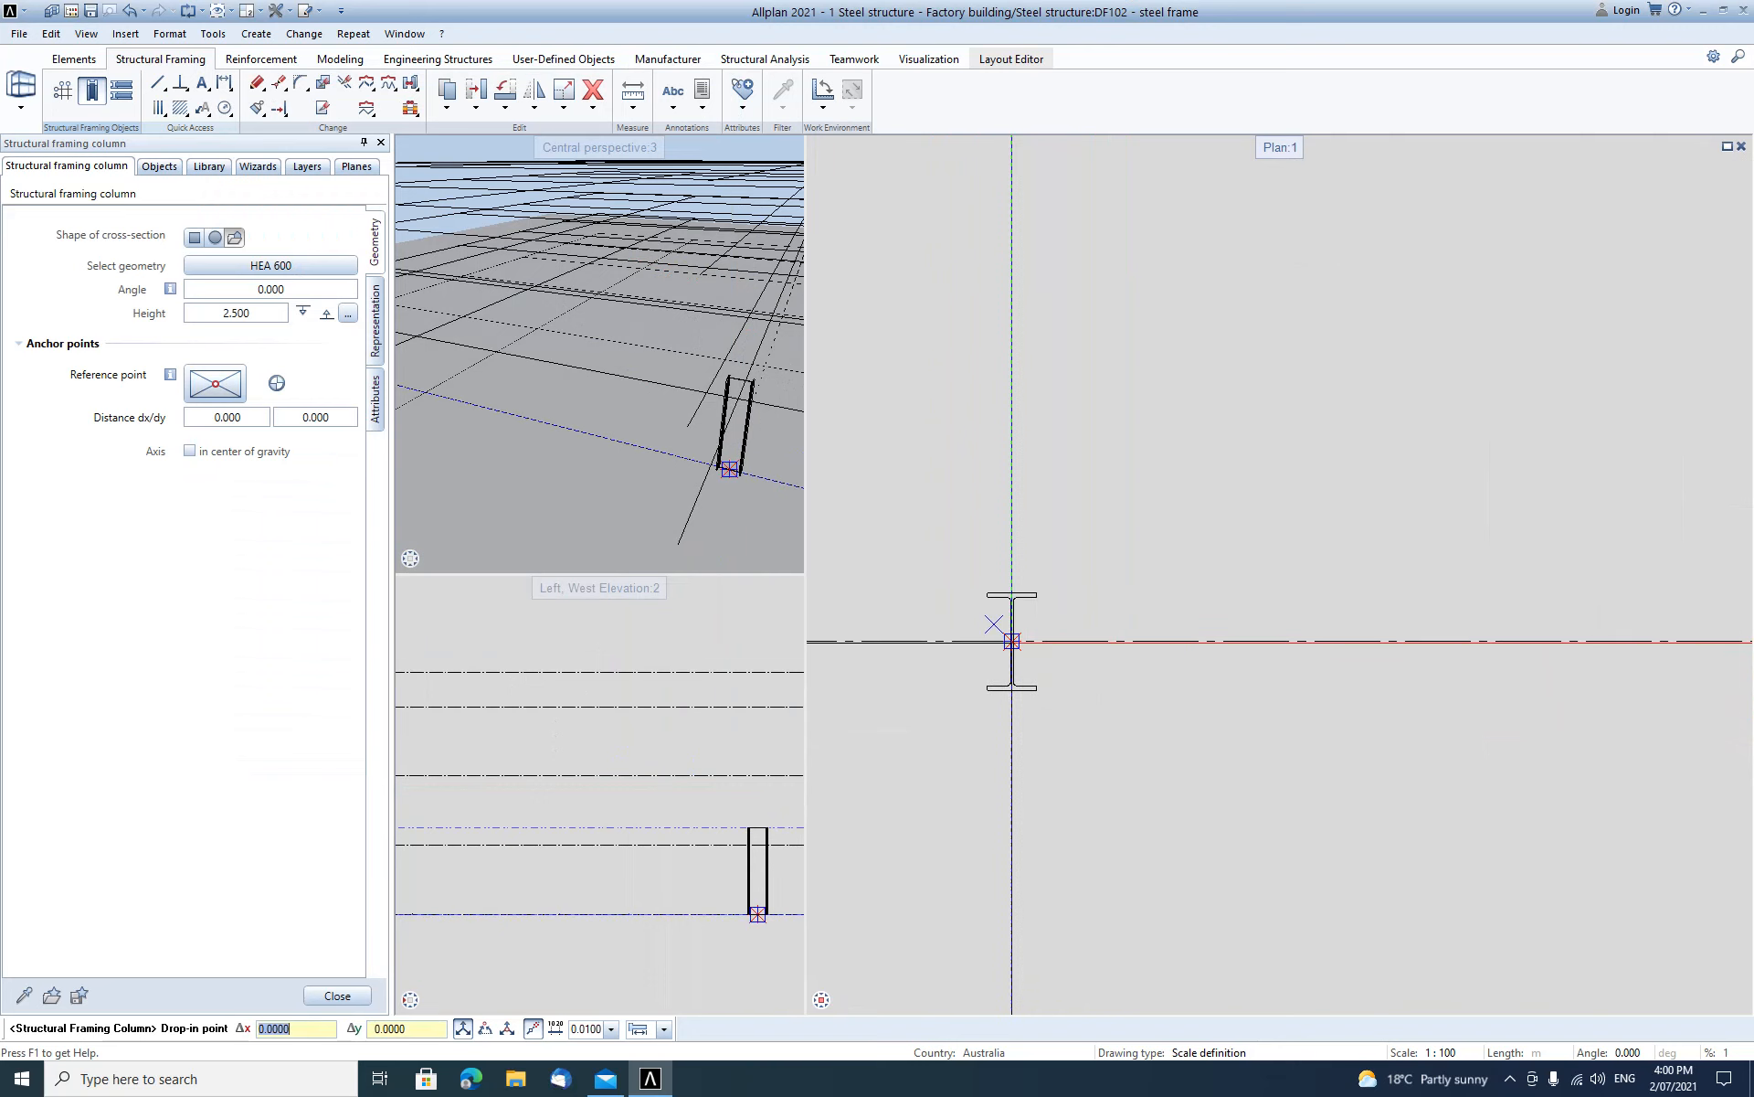
click(1011, 640)
scroll(1012, 640, down, 5)
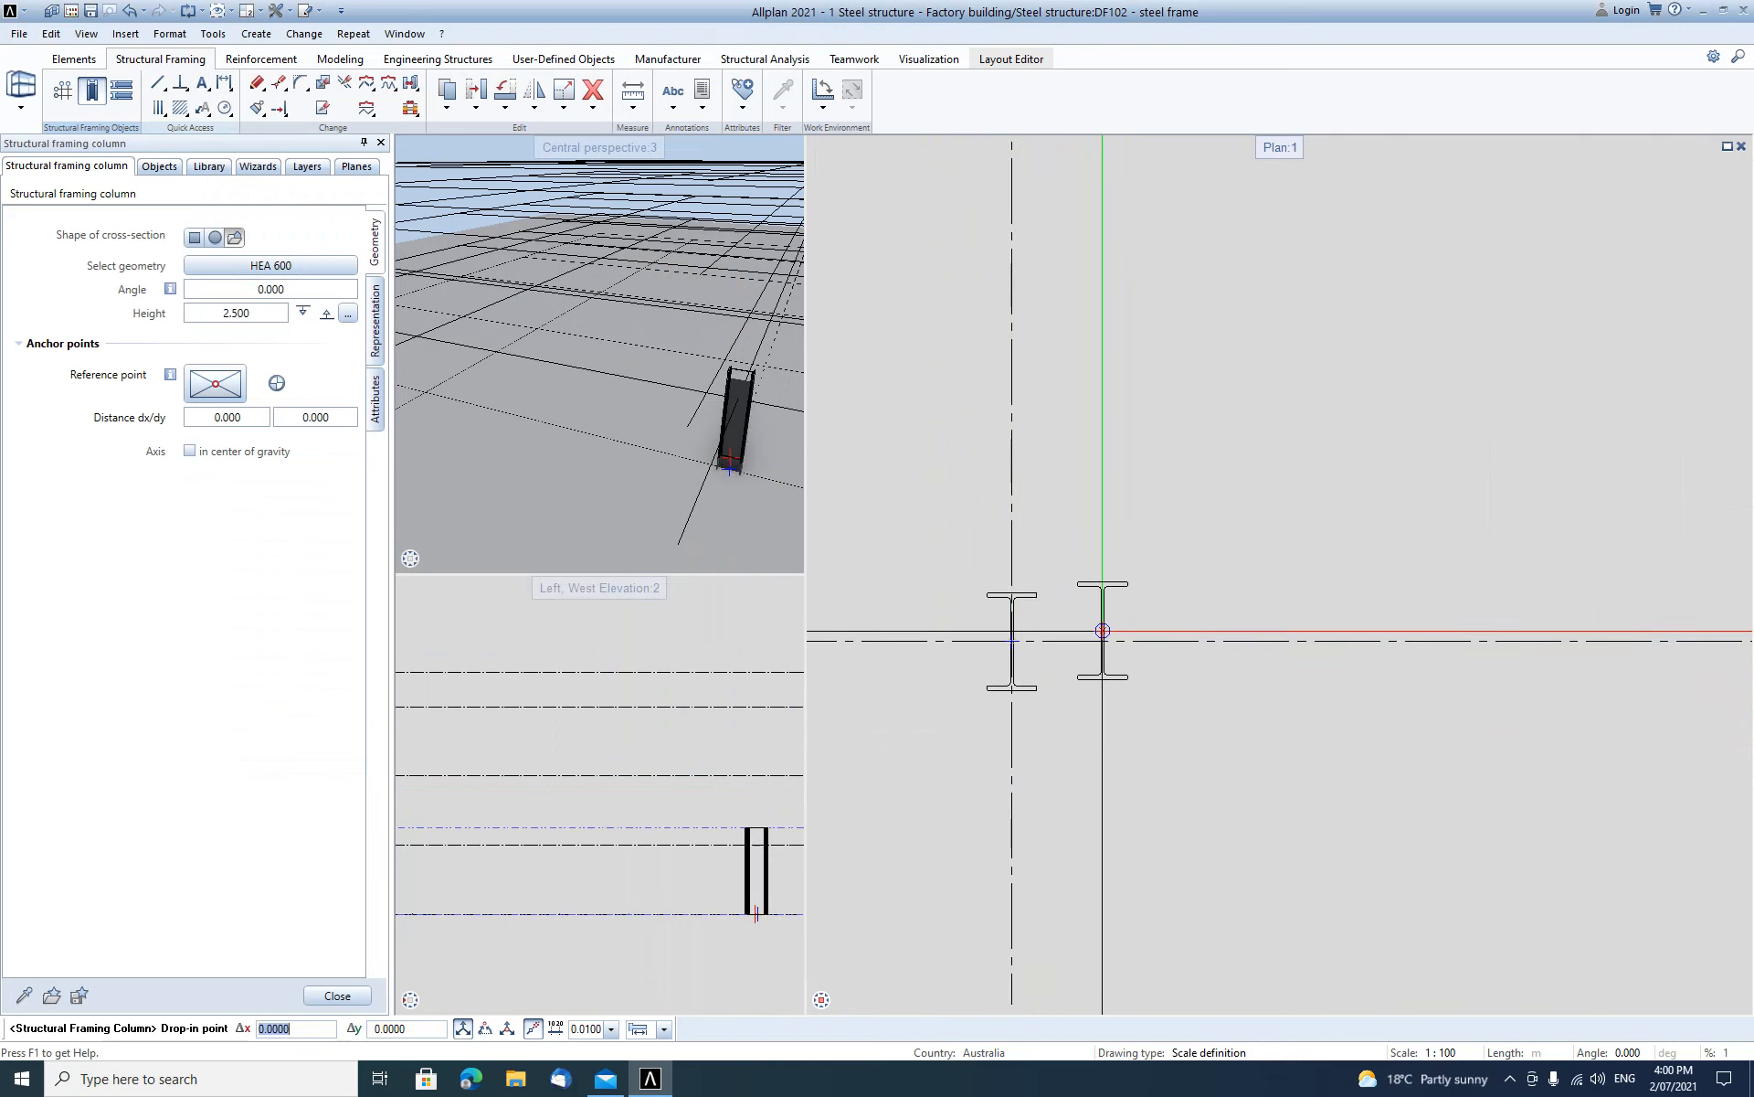
scroll(960, 687, down, 1)
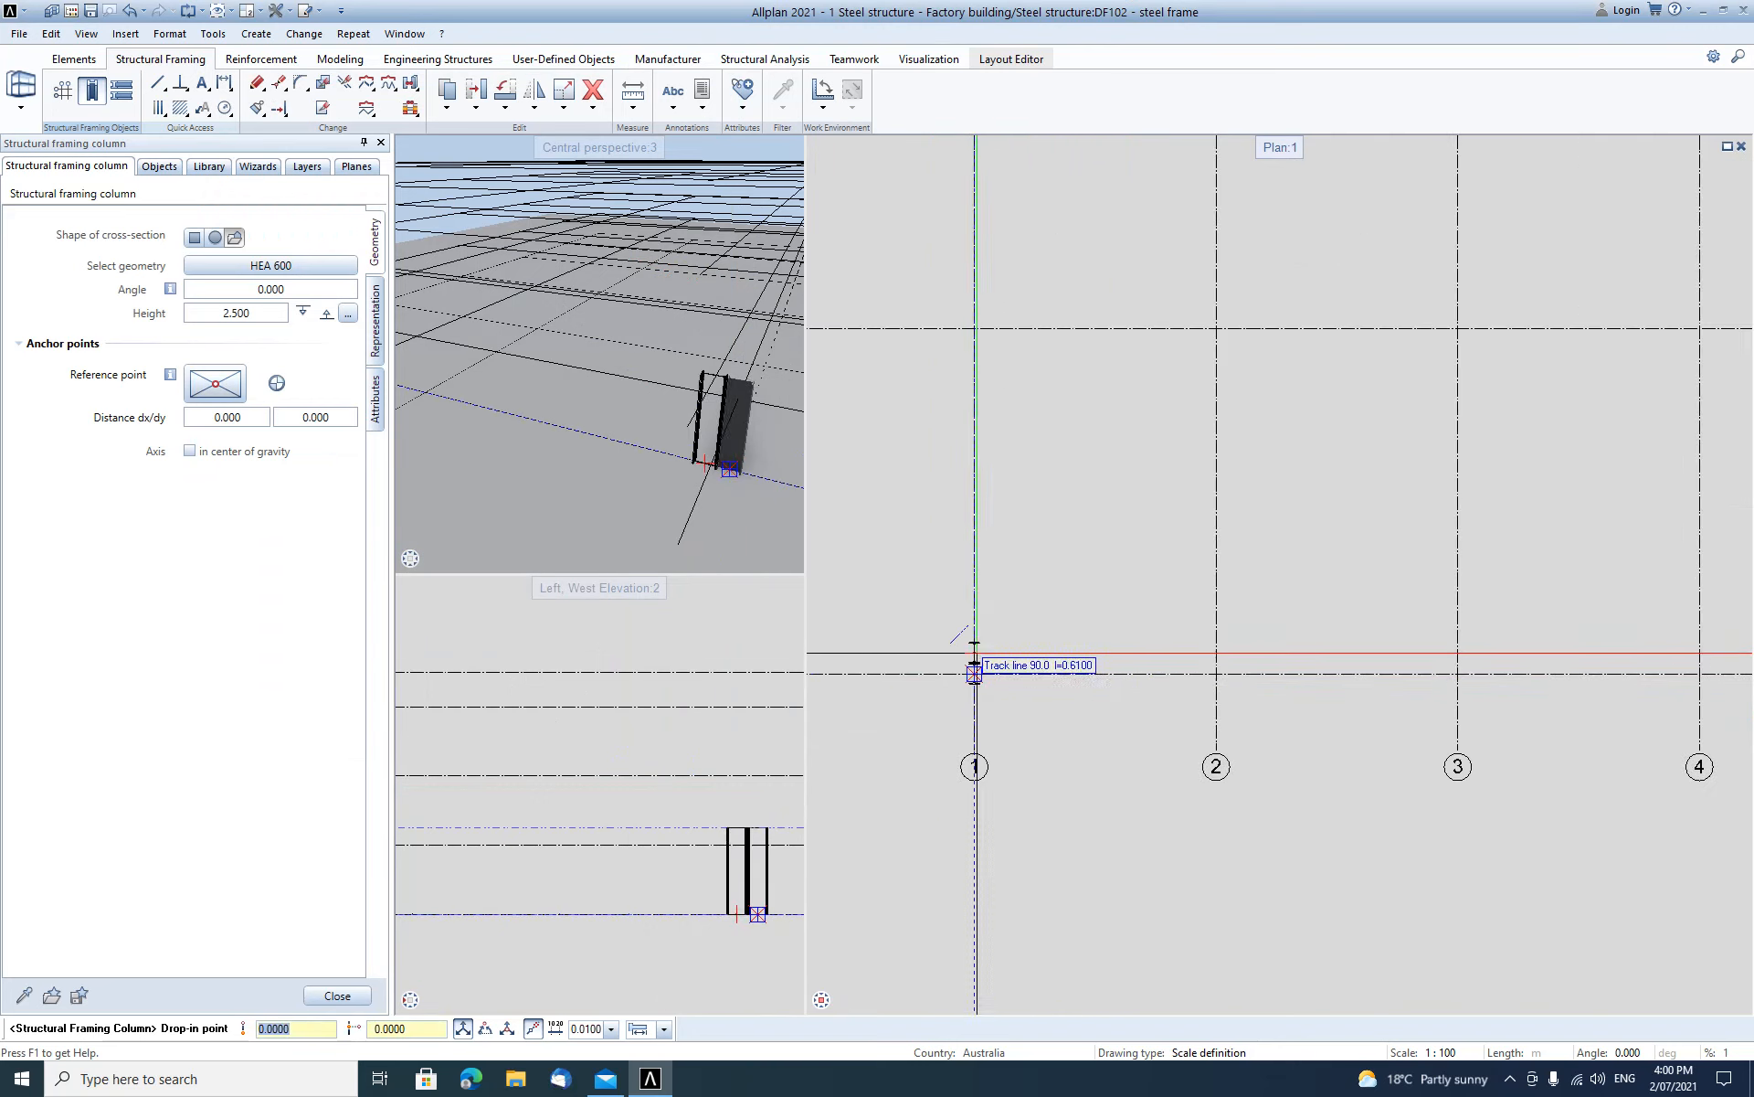
scroll(982, 687, down, 3)
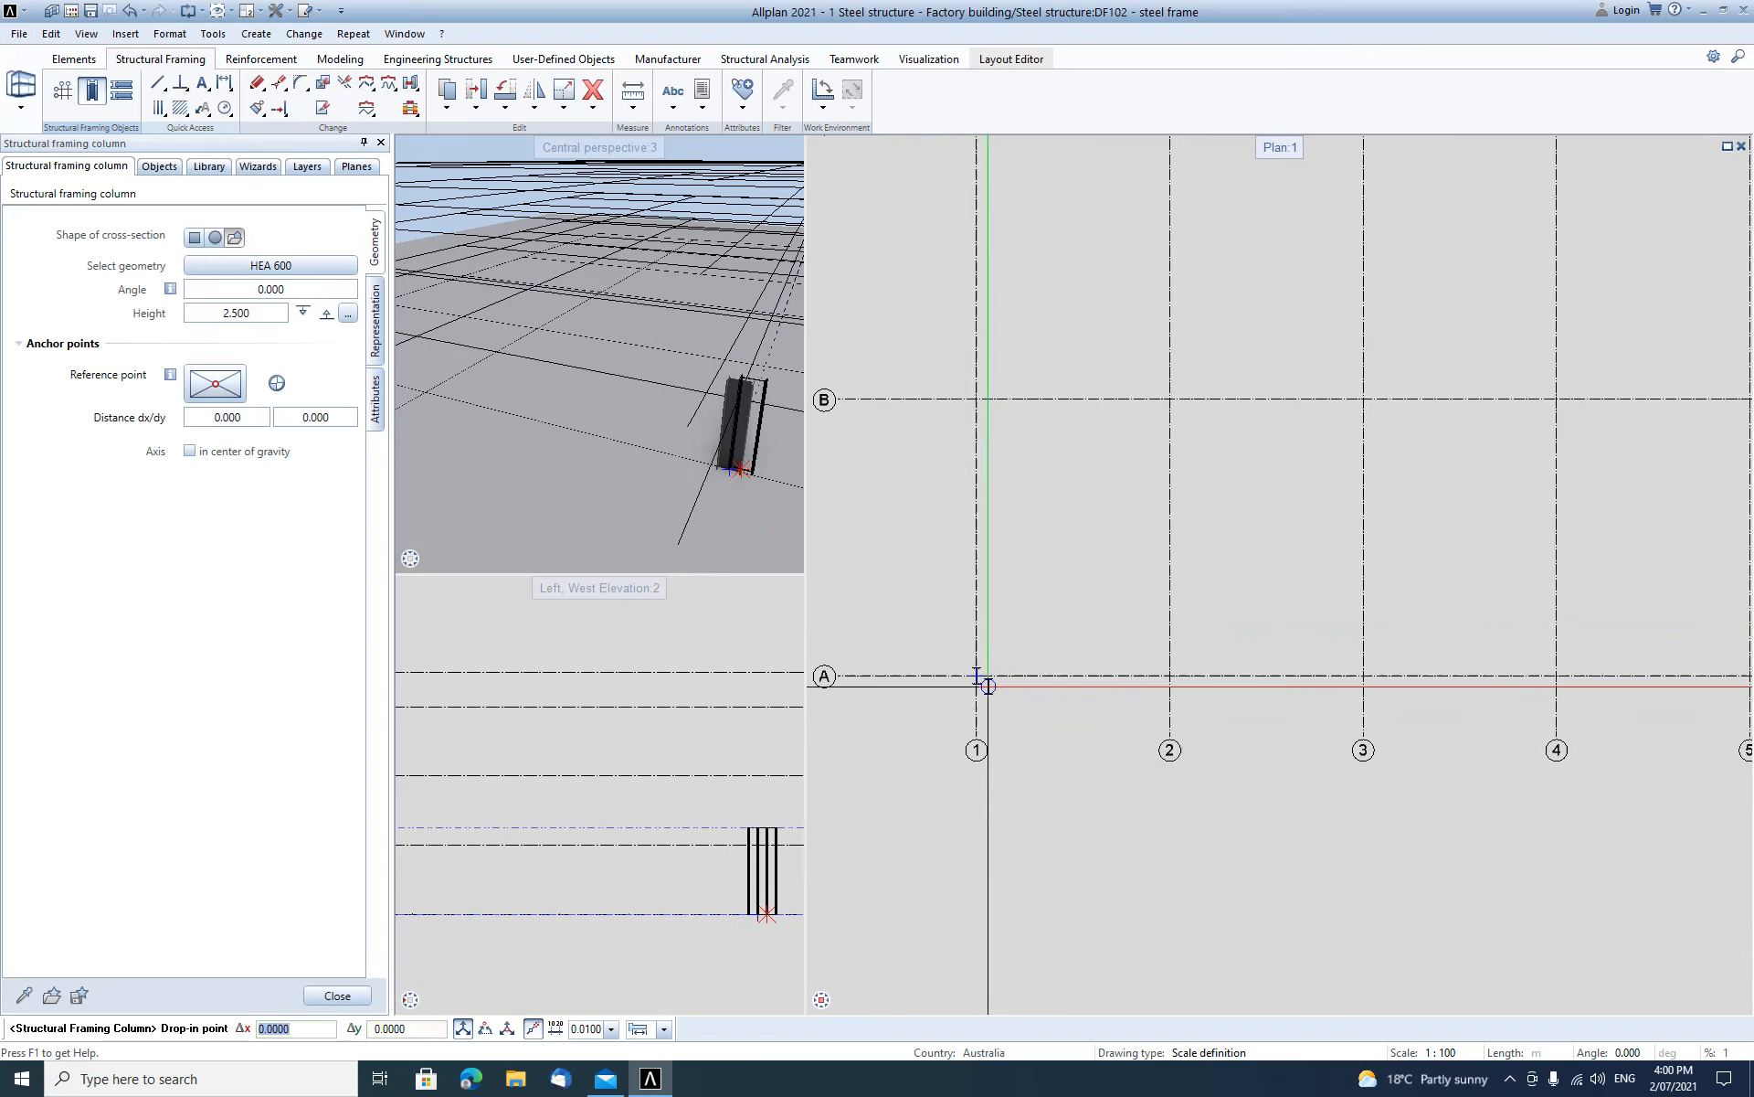
key(Escape)
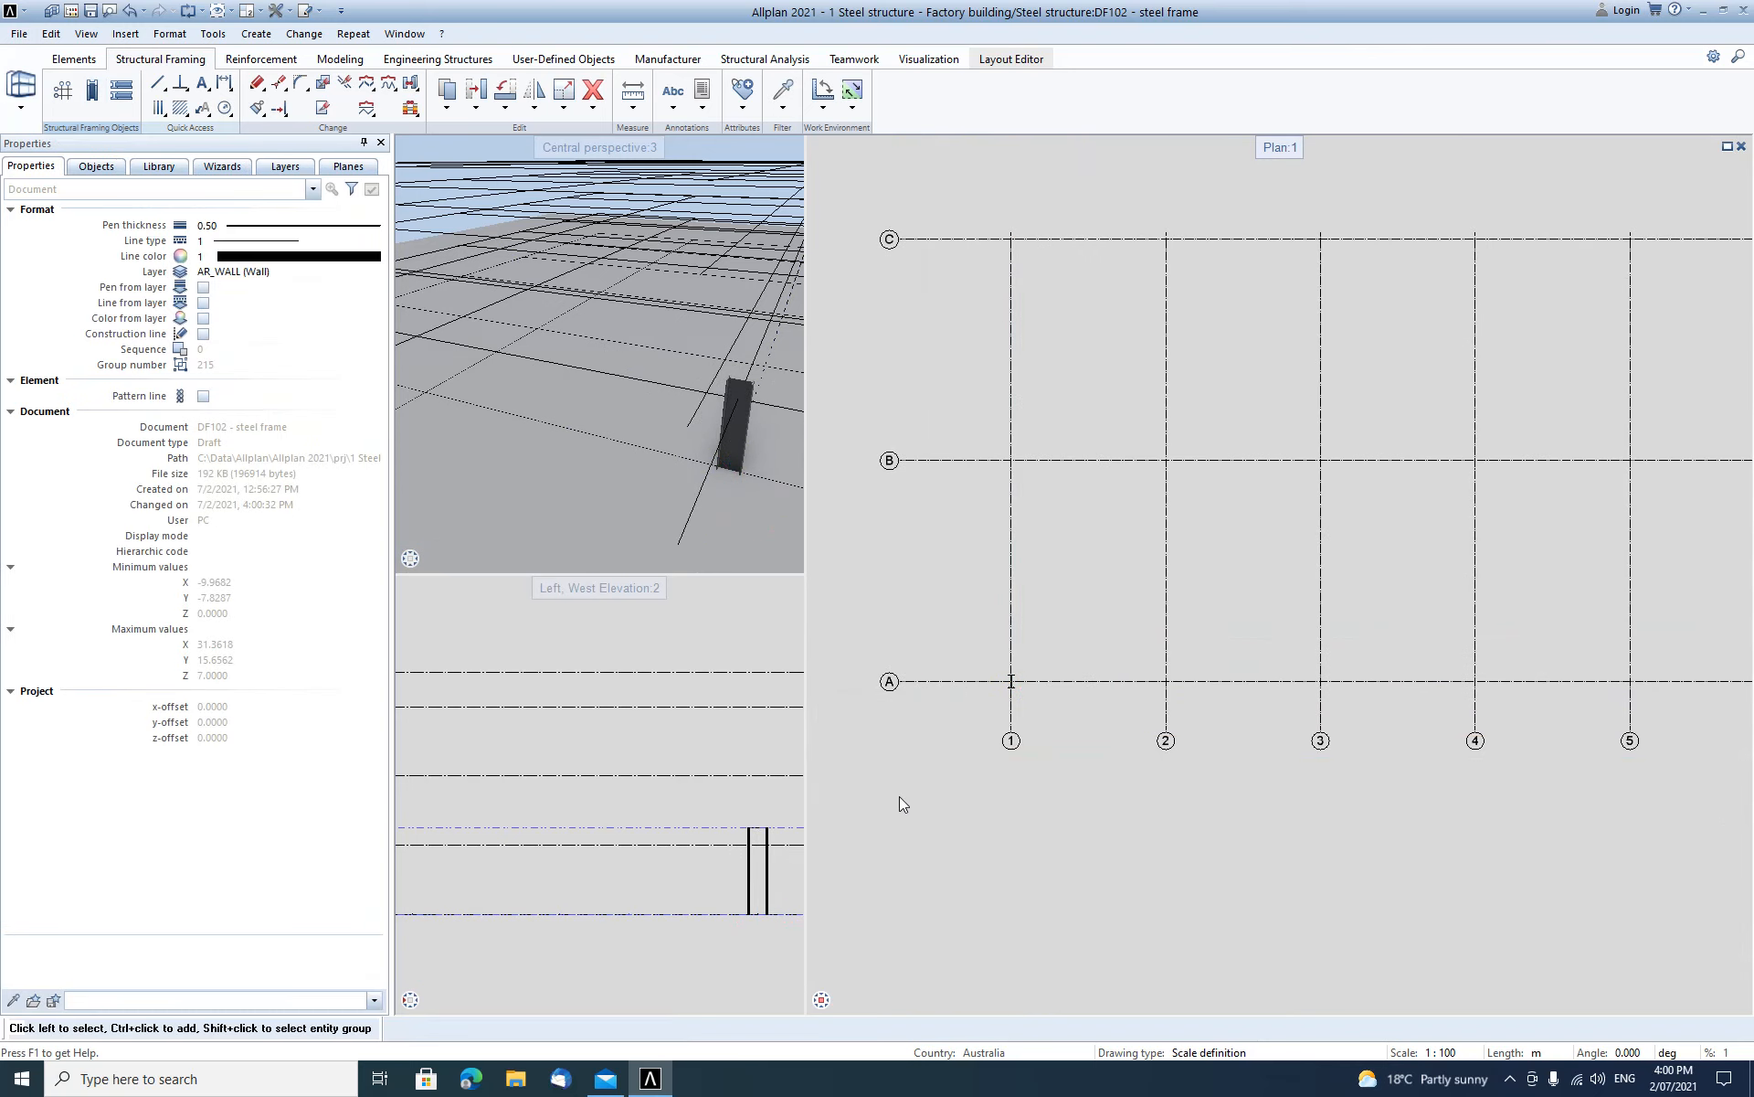
Stretch the top of the column at axes A and 1 by 3.5 m up to a higher axis grid level in the west elevation.
scroll(731, 854, up, 3)
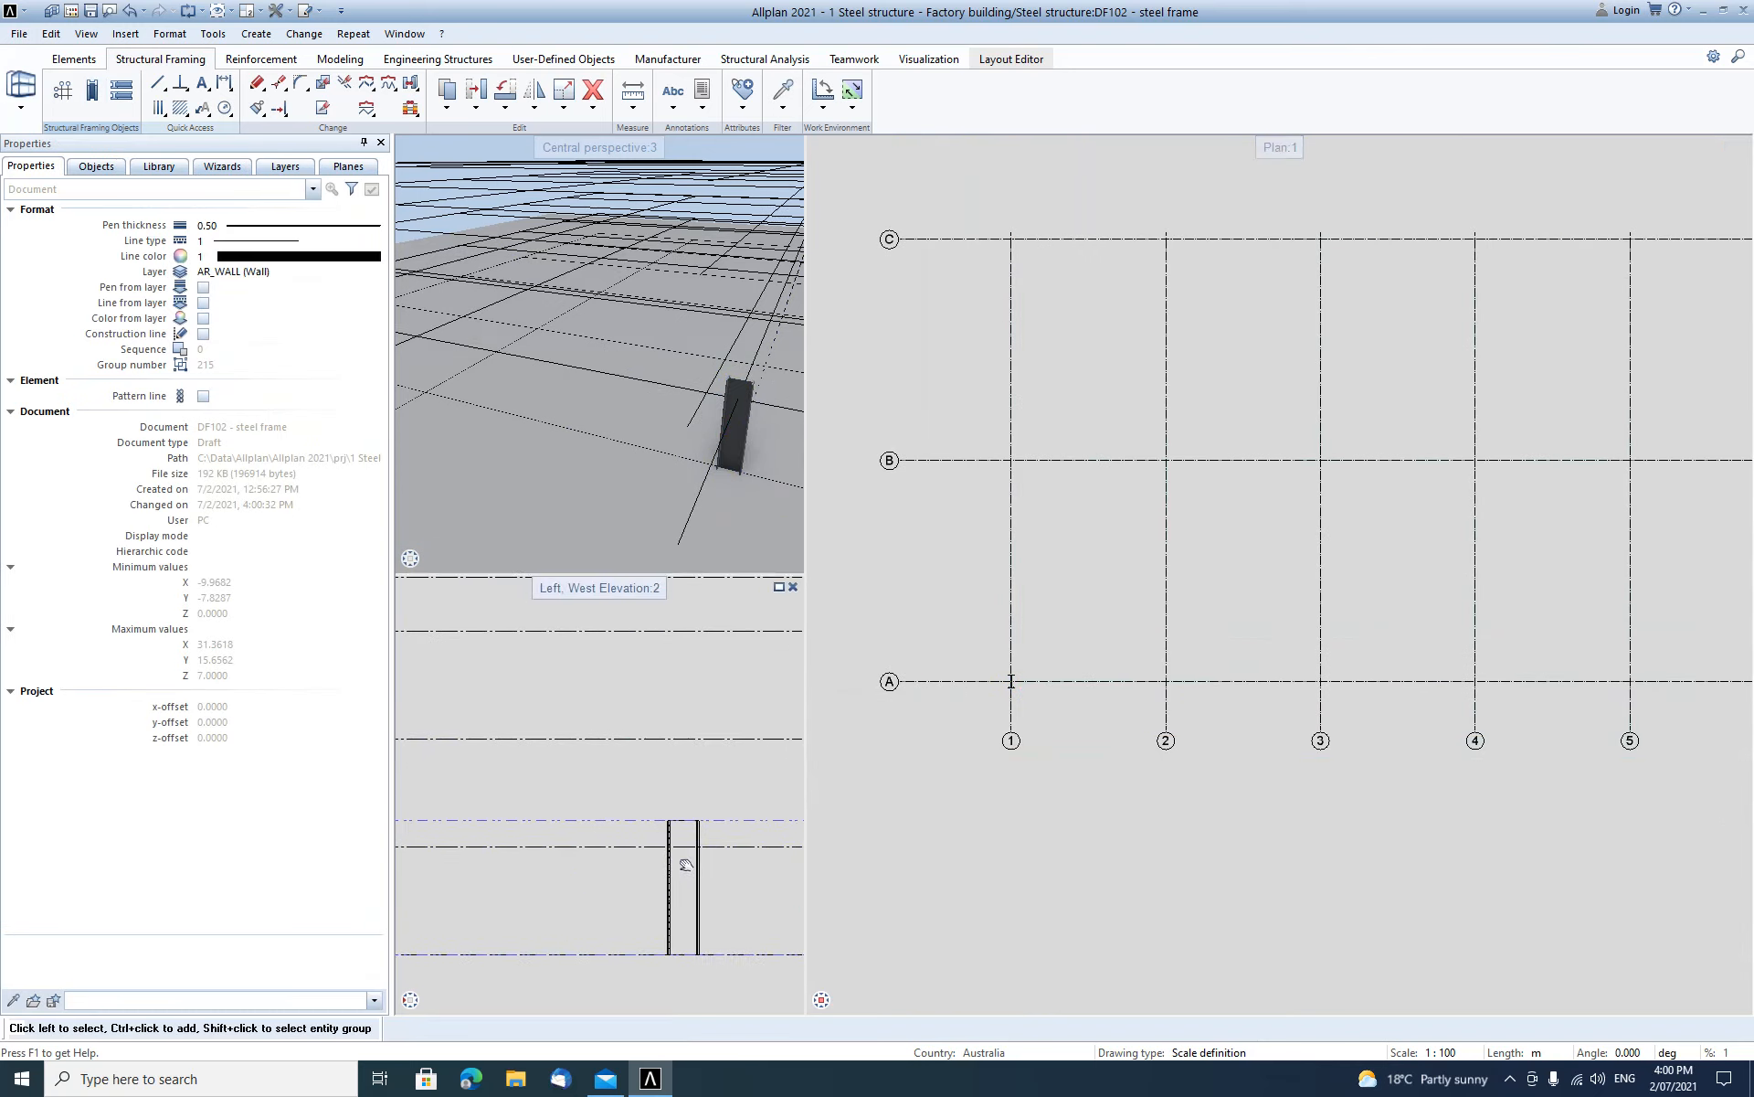
click(677, 889)
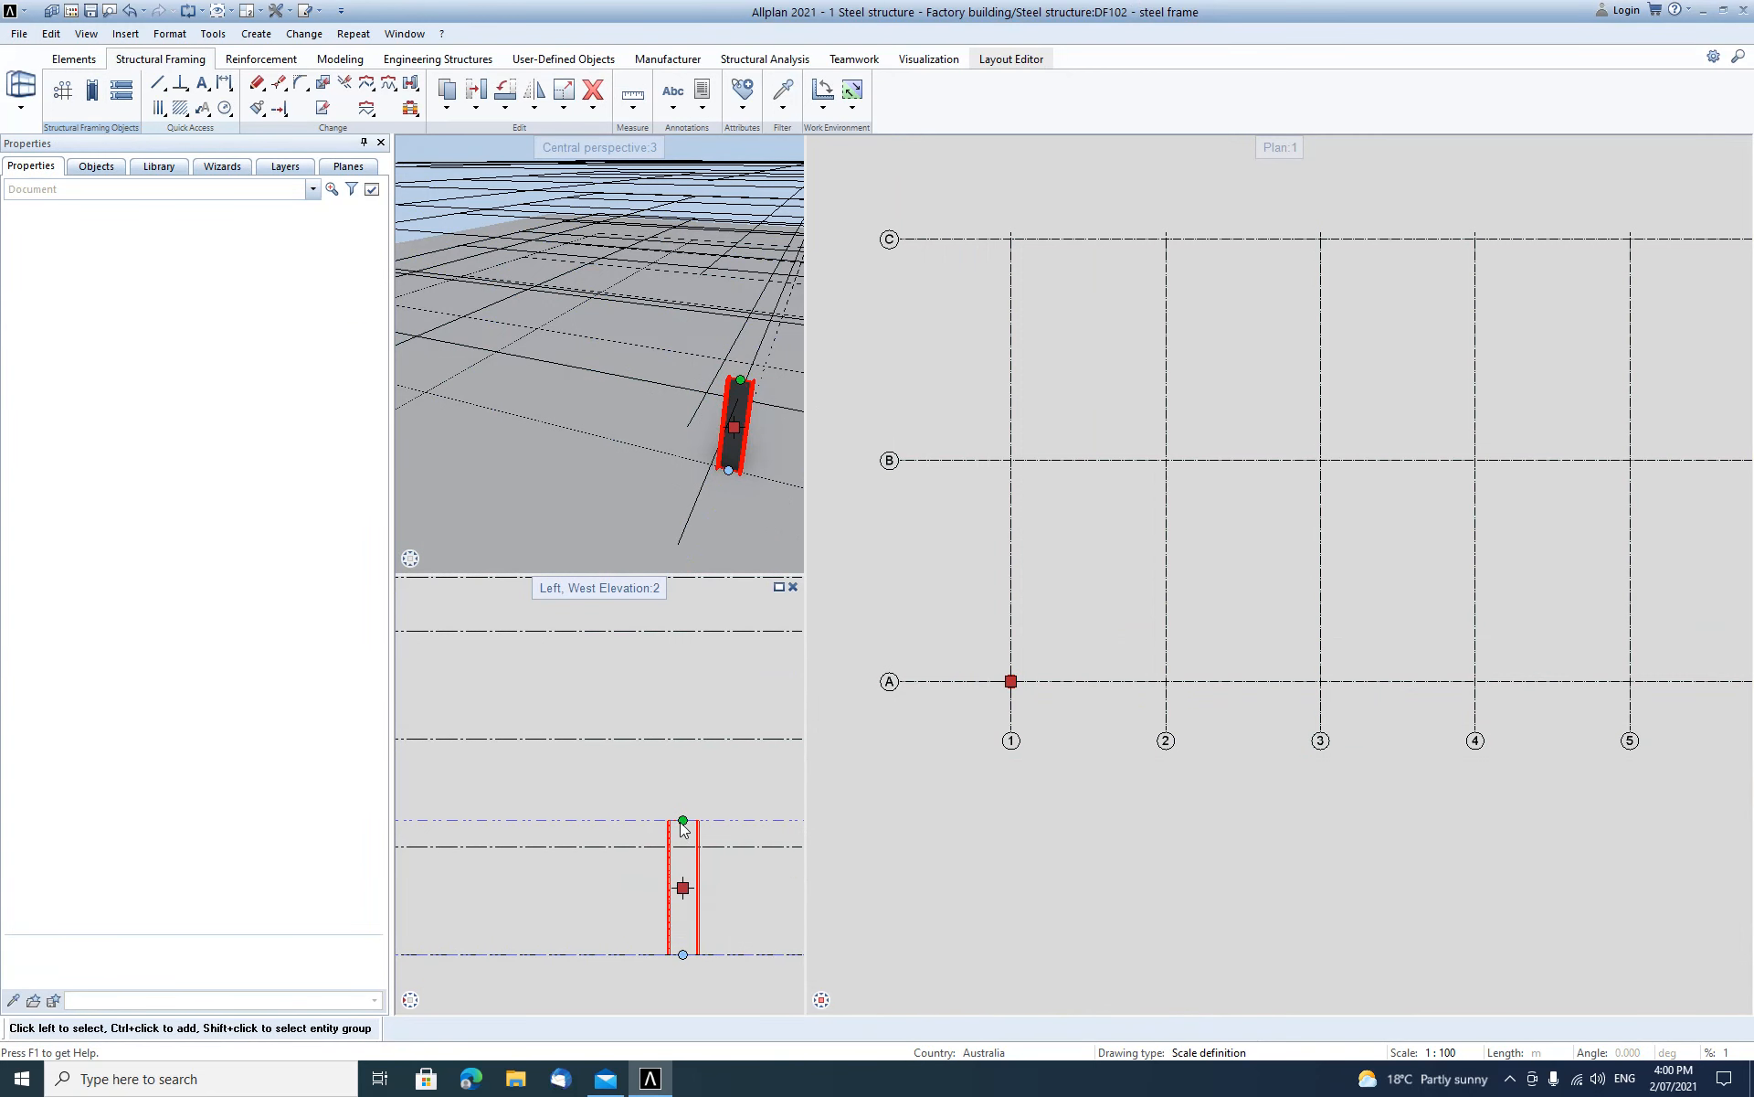
click(684, 822)
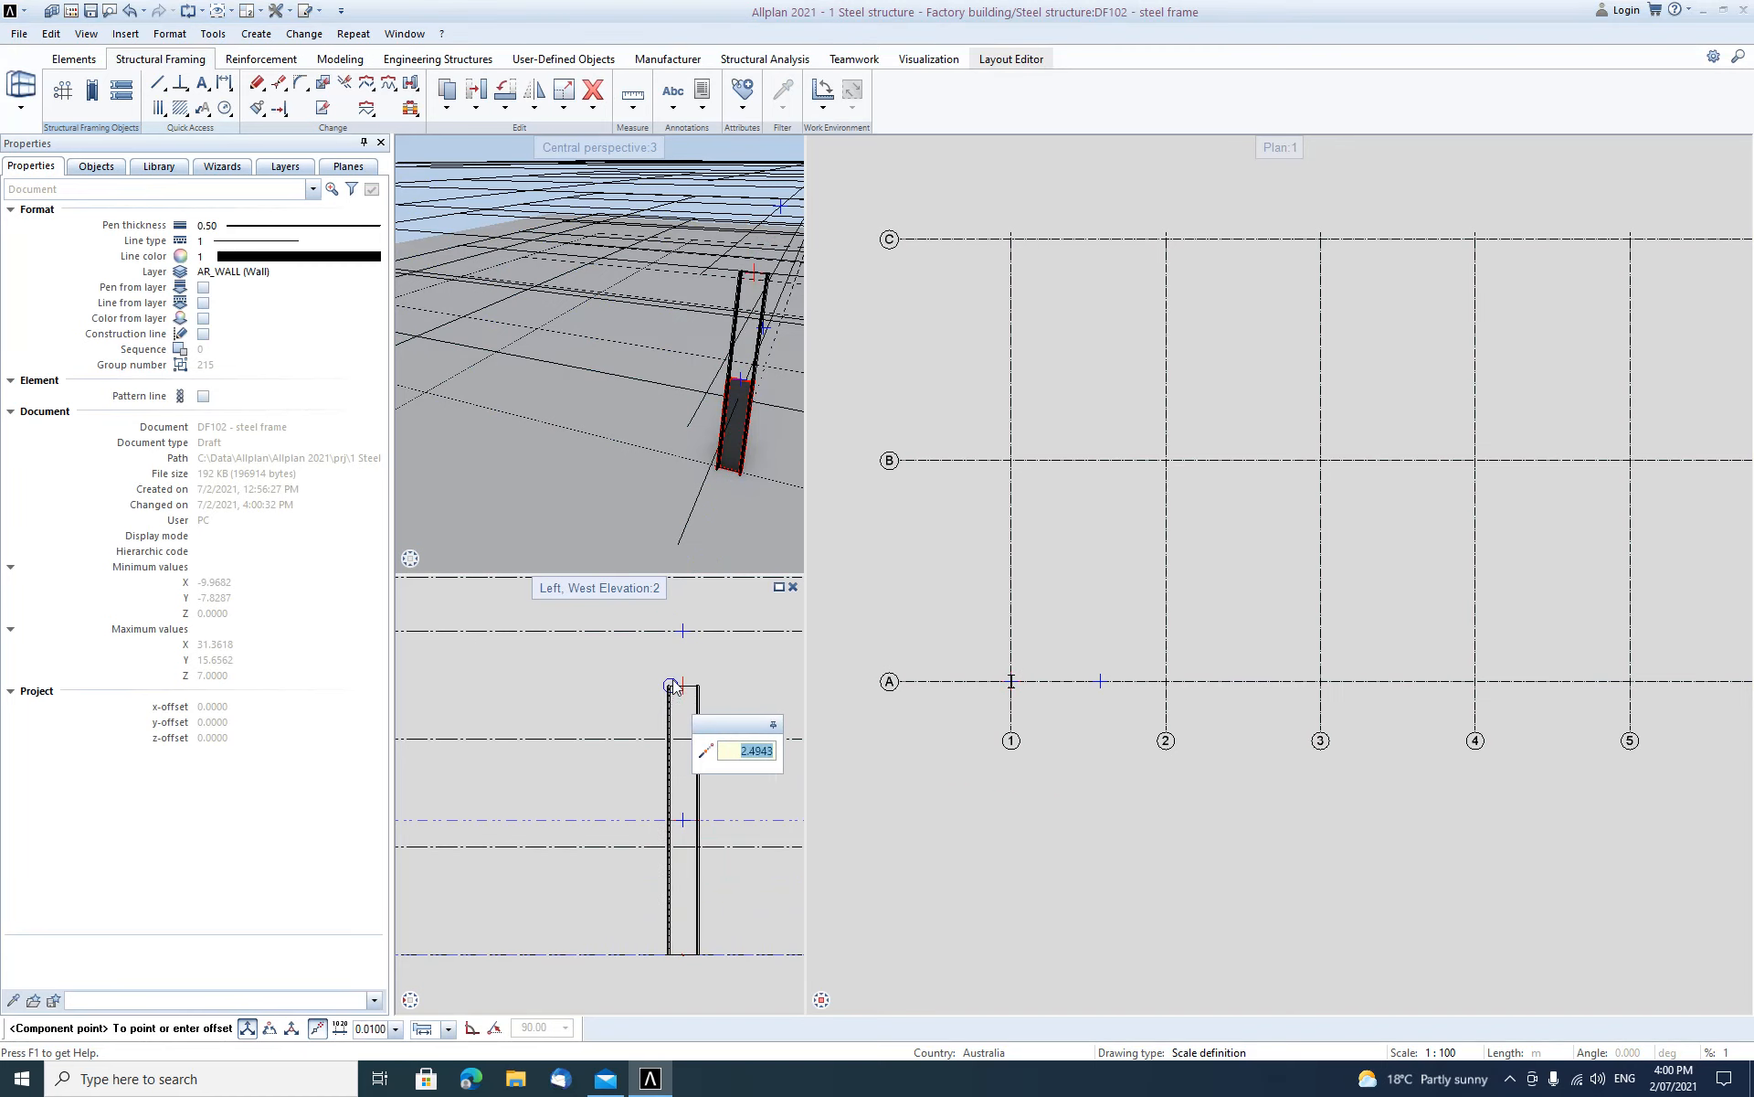
click(682, 632)
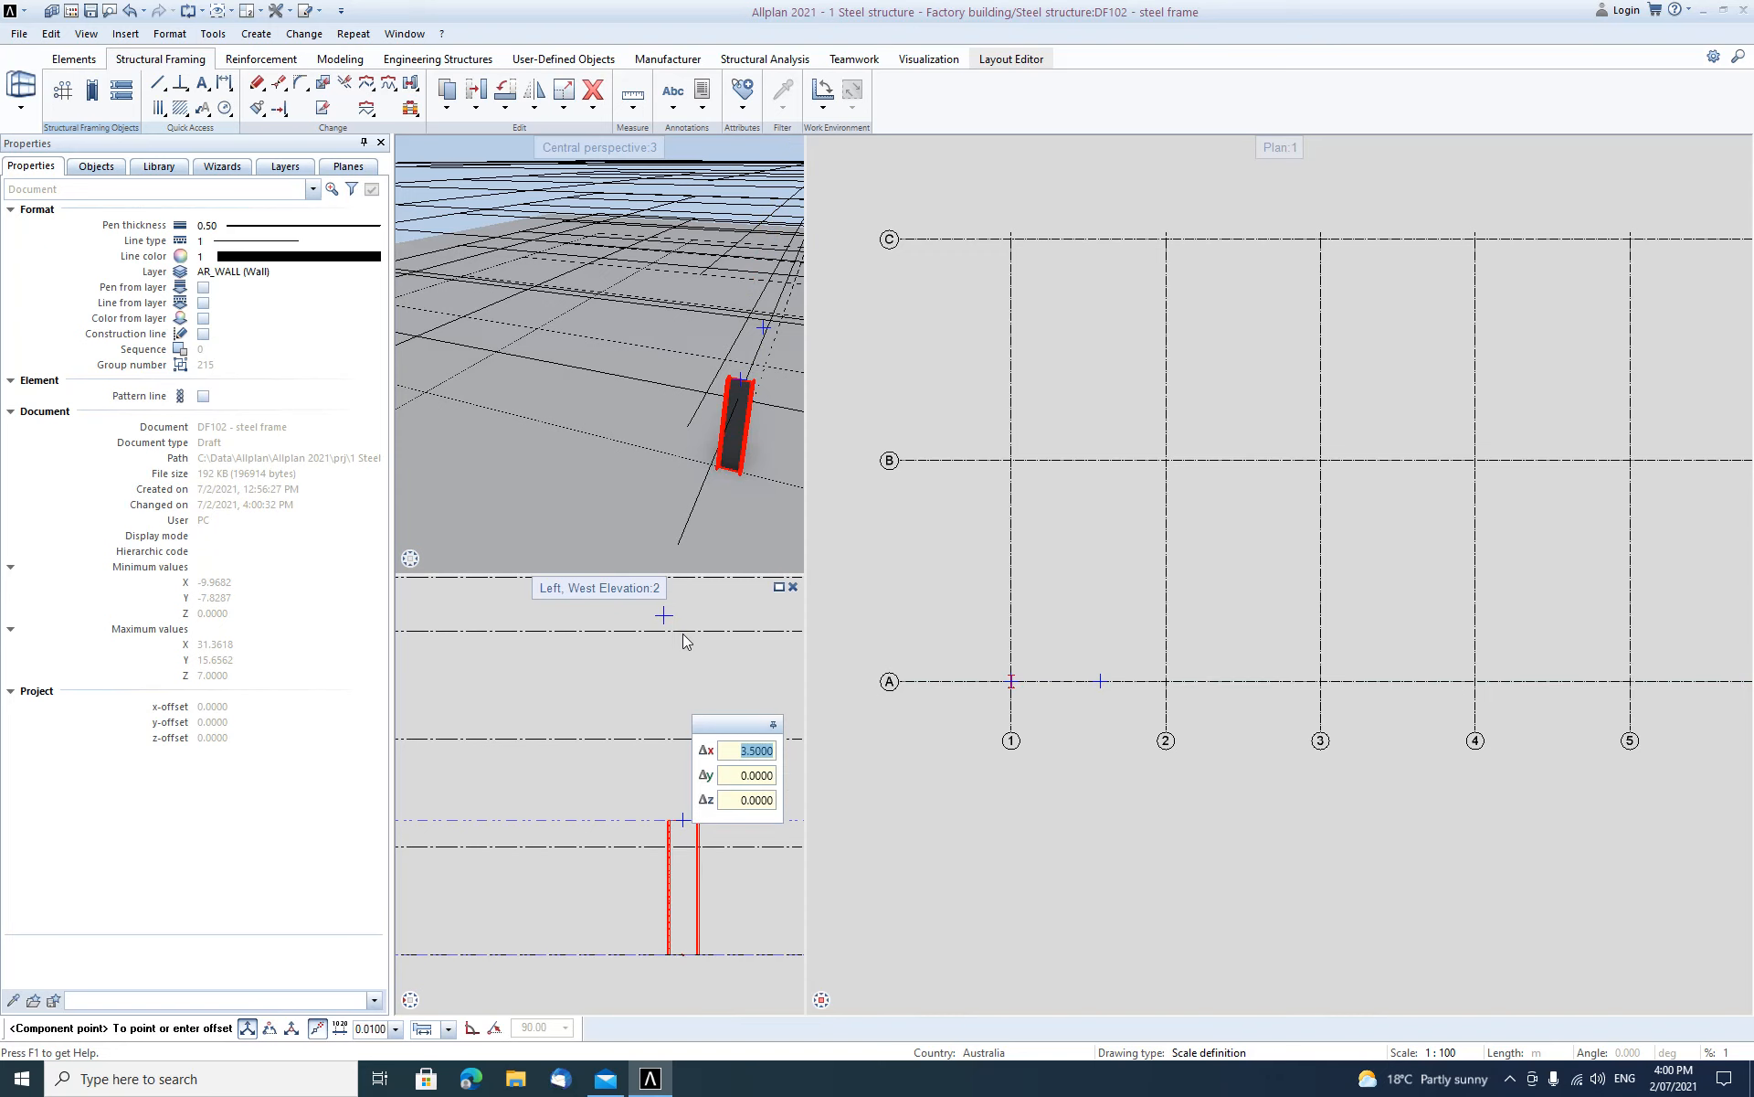
key(Escape)
click(687, 664)
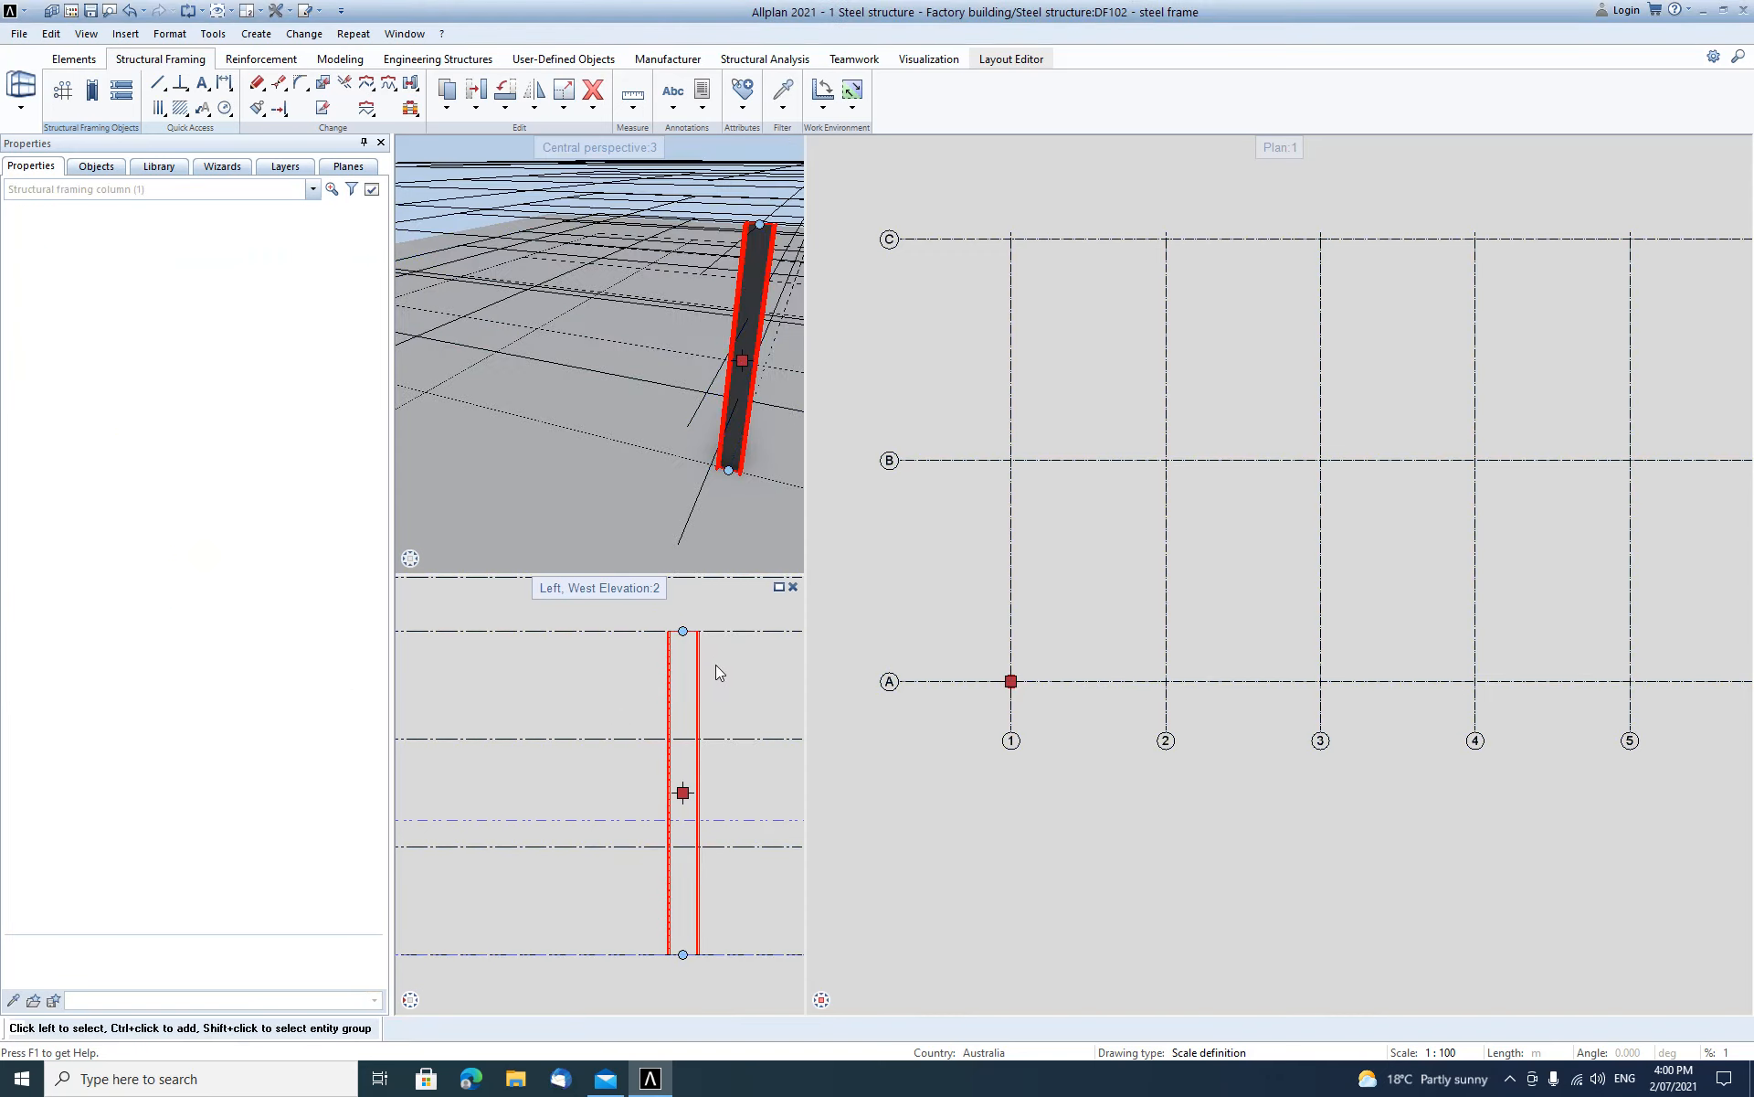
click(721, 688)
scroll(736, 696, down, 2)
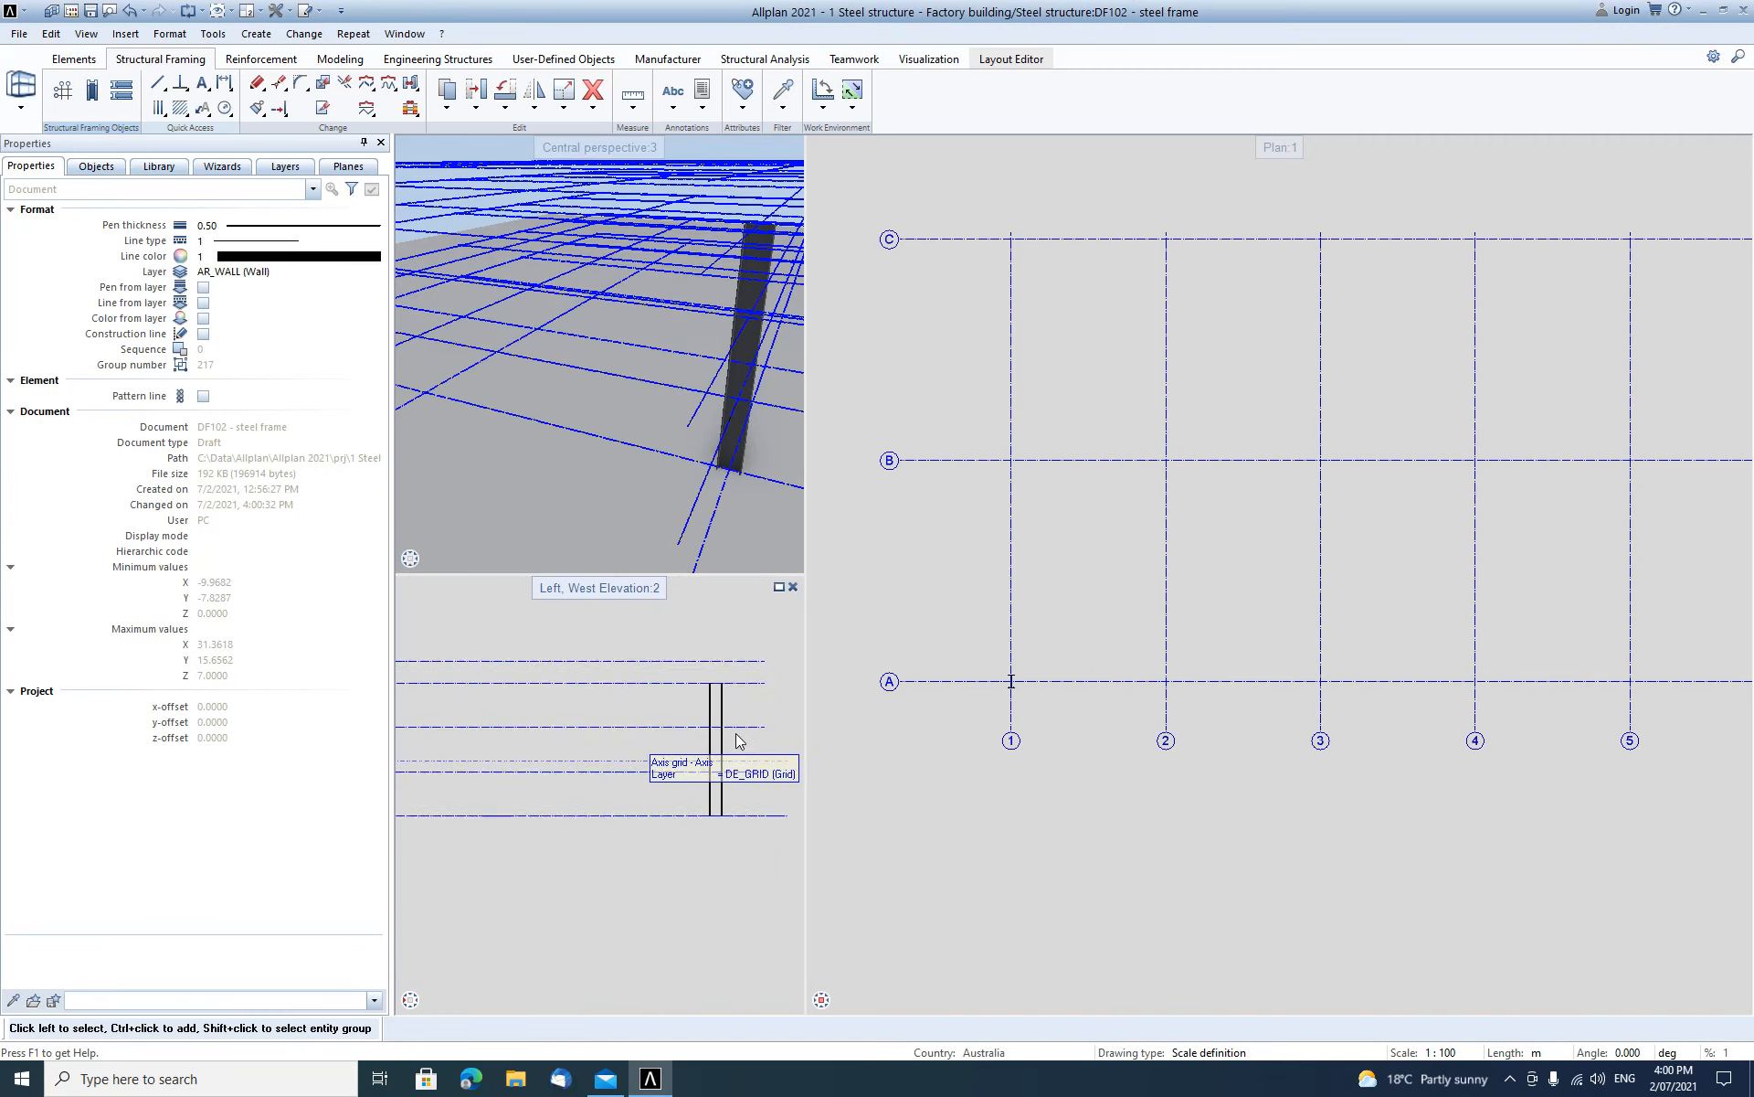
Place a second HEA 600 column, 6.000 m high, at the intersection of axes C and 6 in the plan view.
scroll(929, 742, down, 2)
middle_drag(1160, 682, 1205, 694)
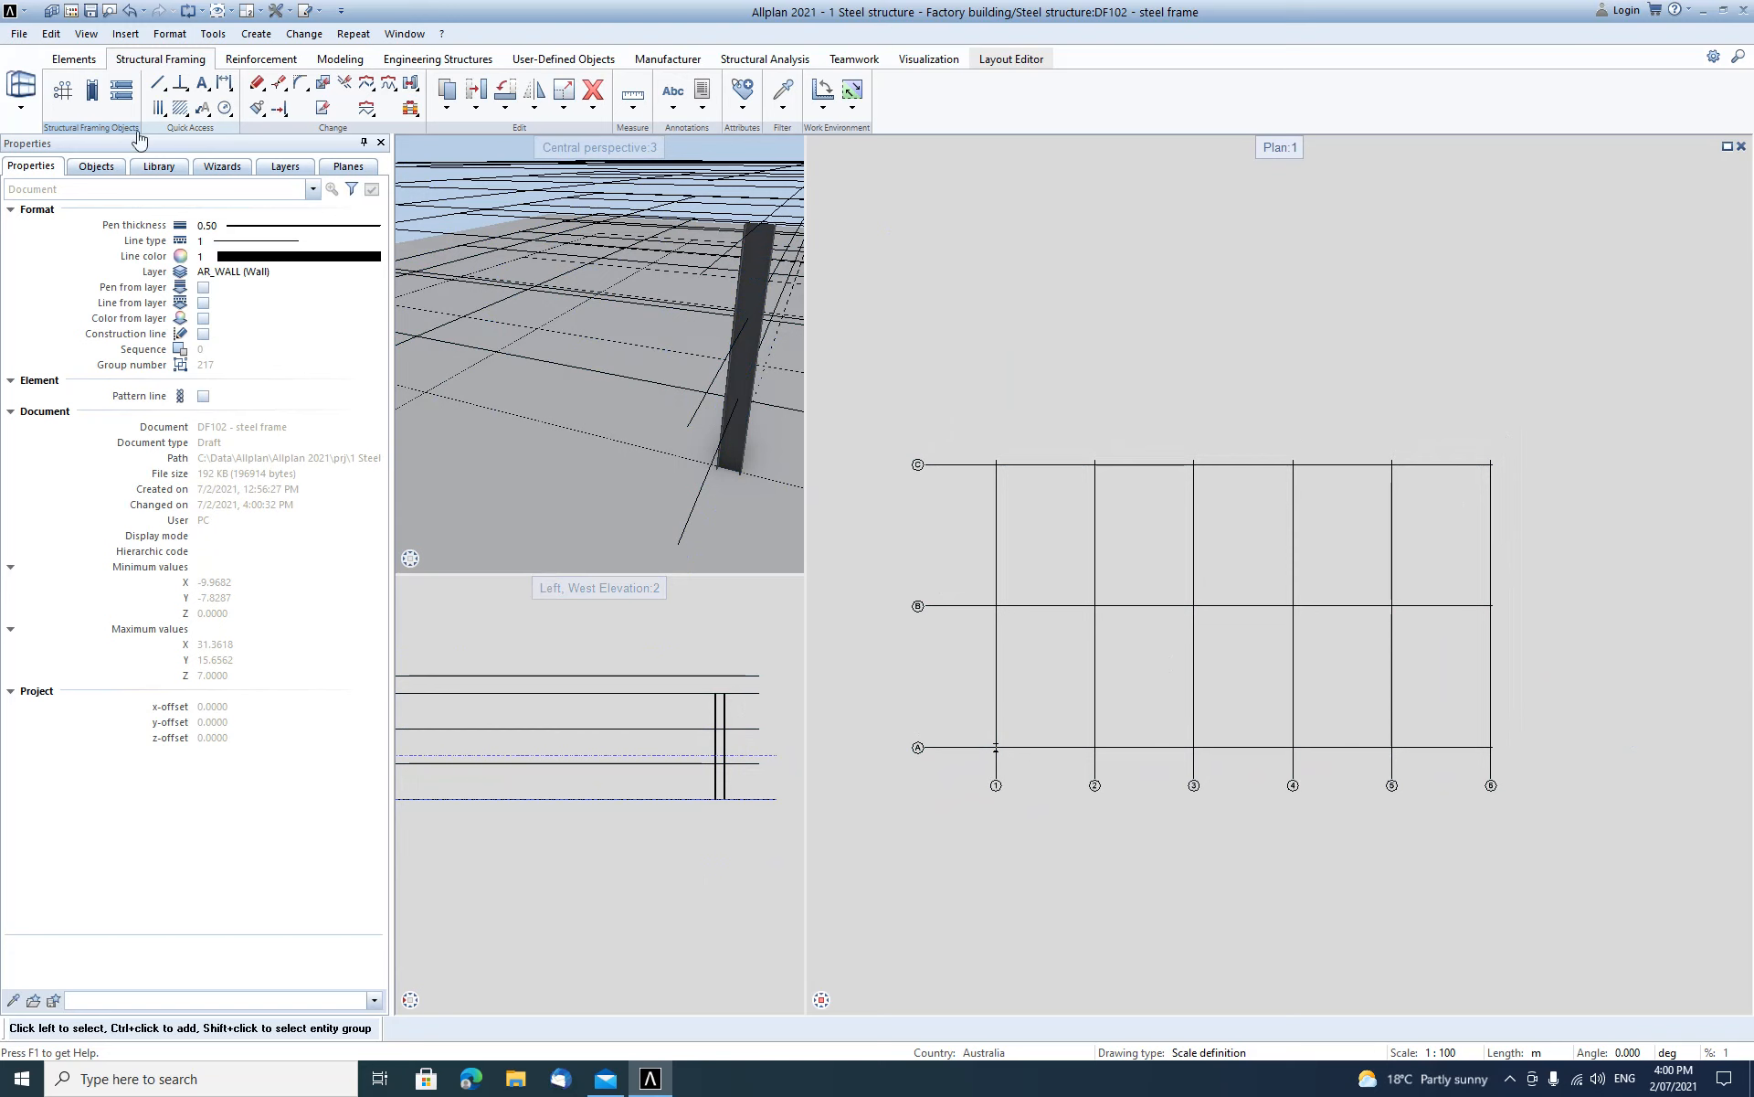
click(91, 90)
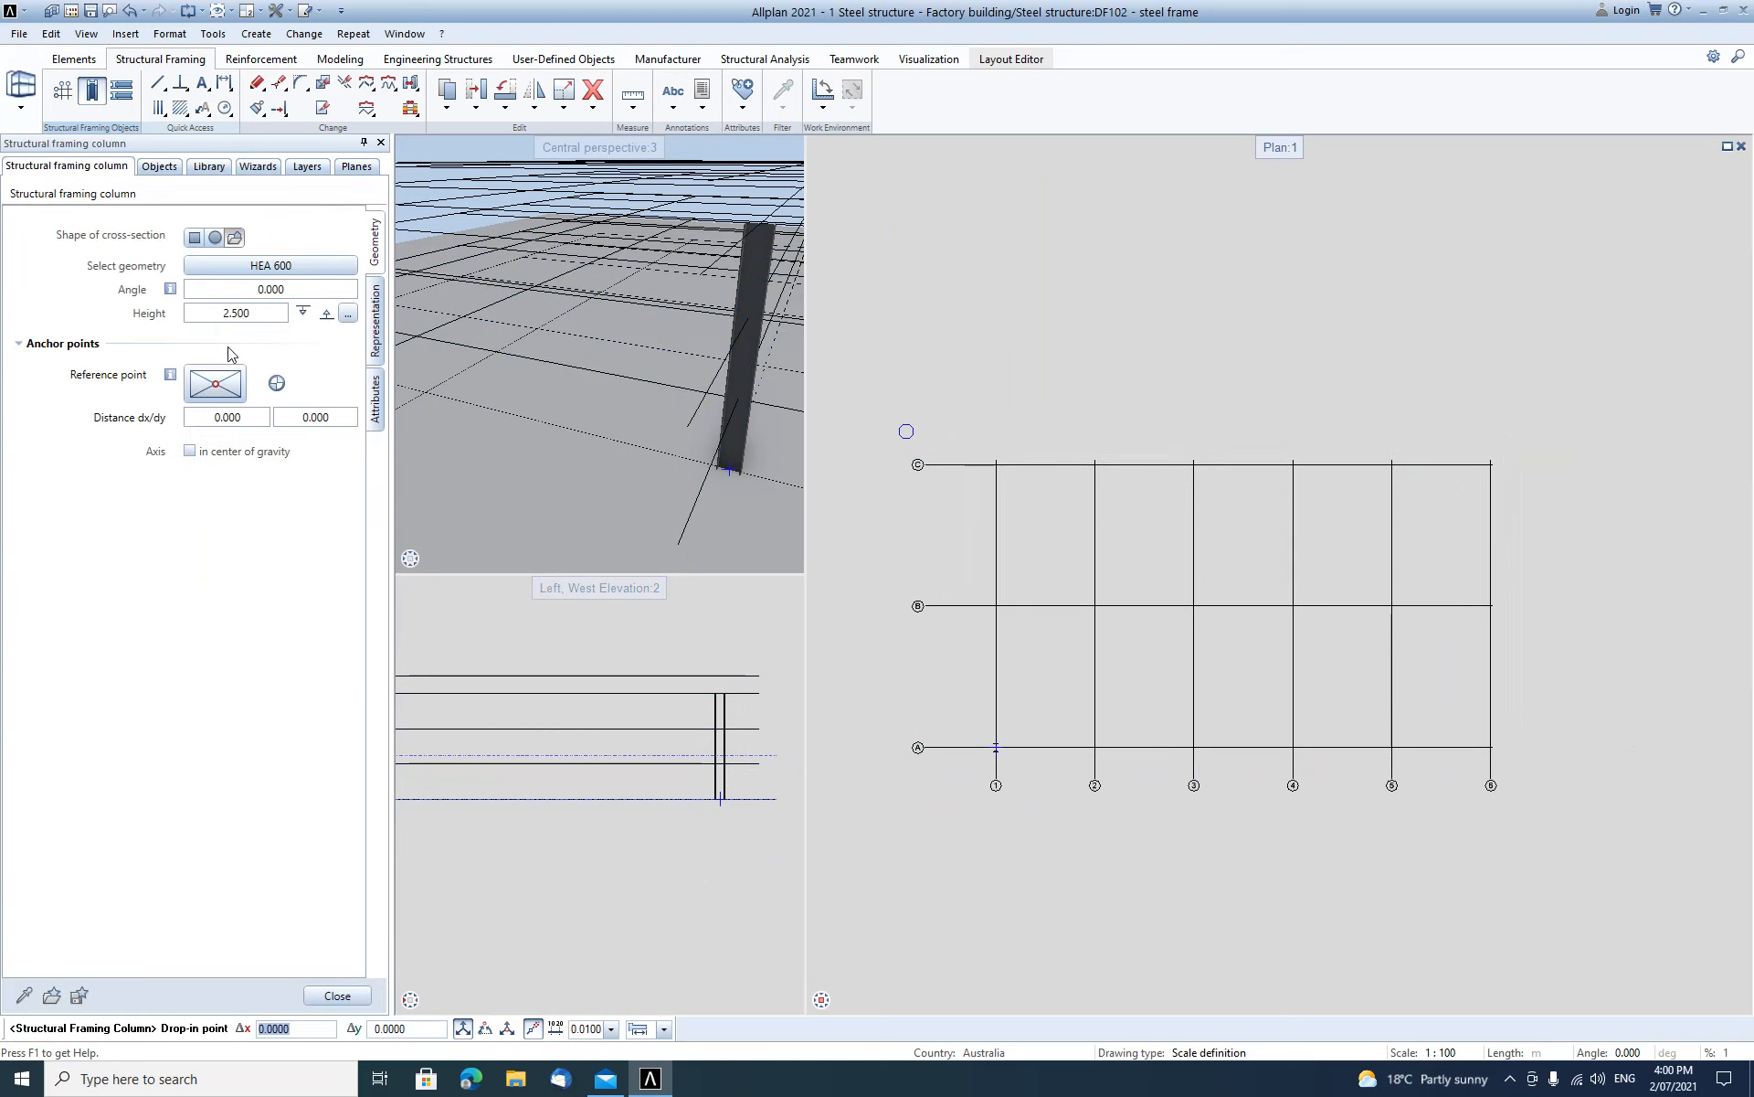
click(263, 314)
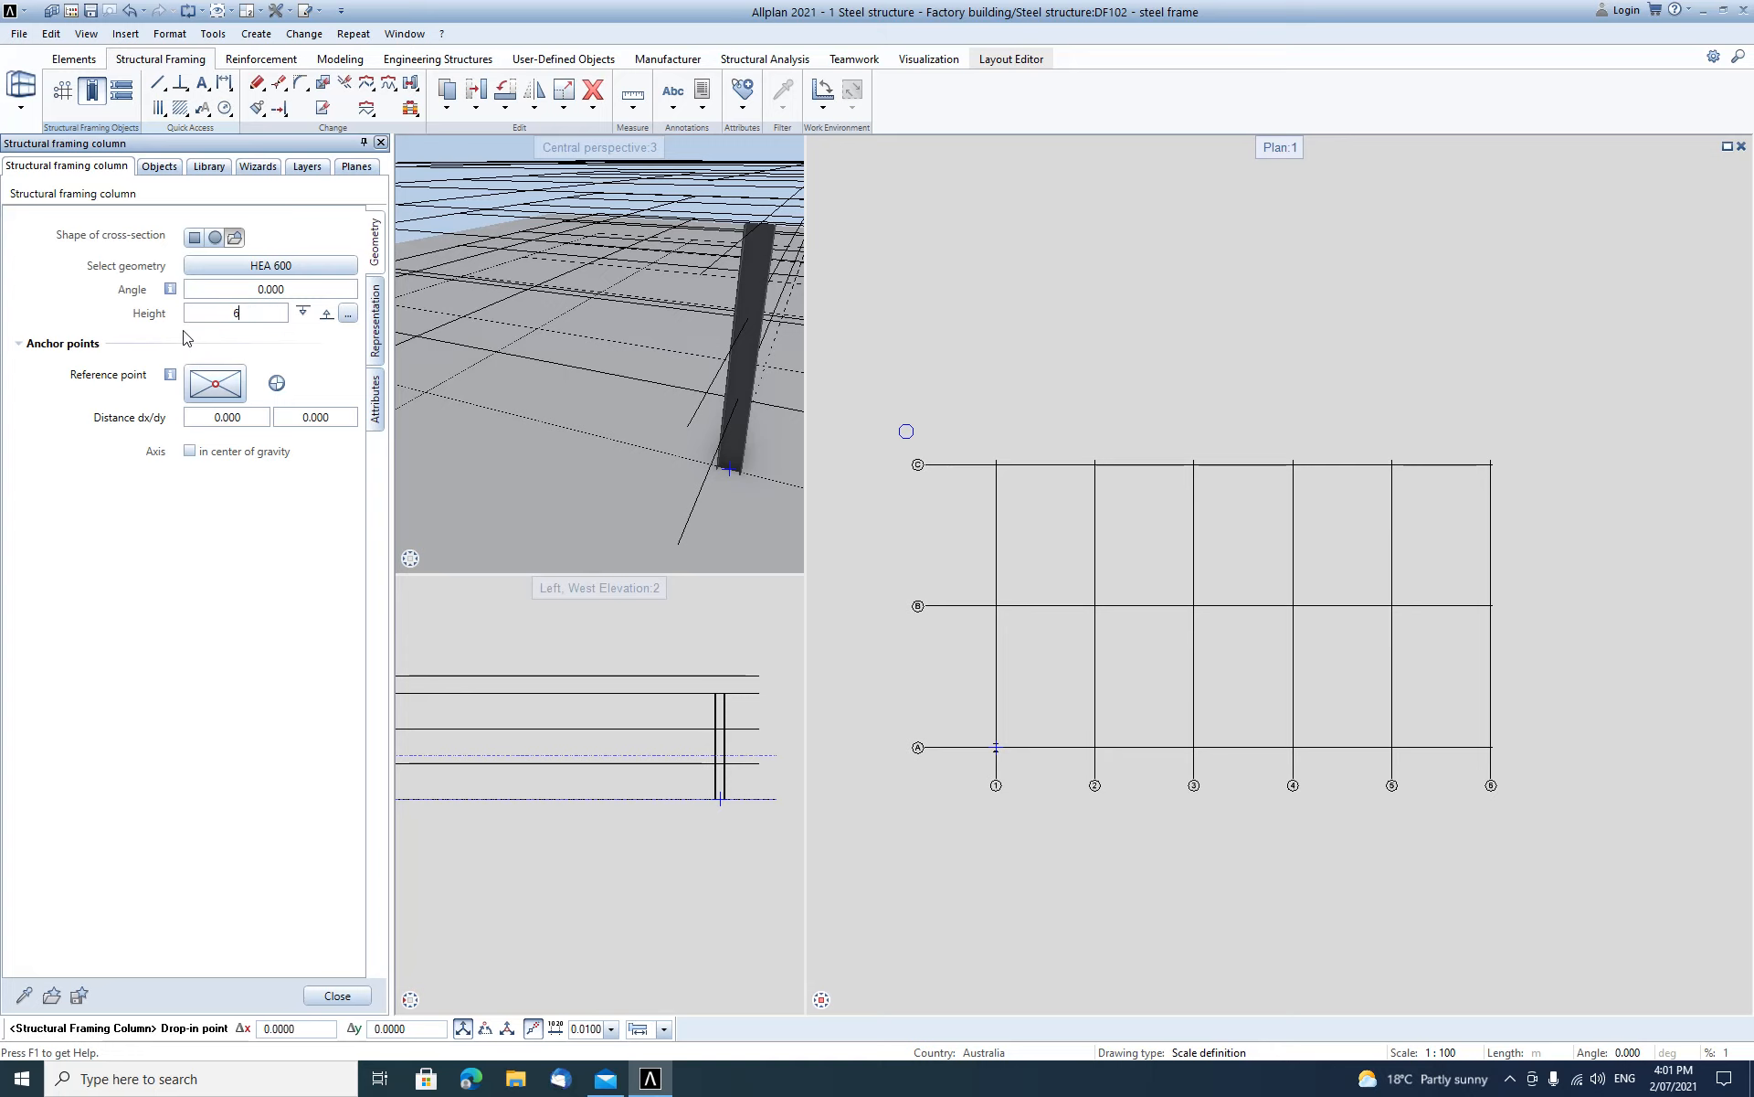
scroll(1507, 474, up, 10)
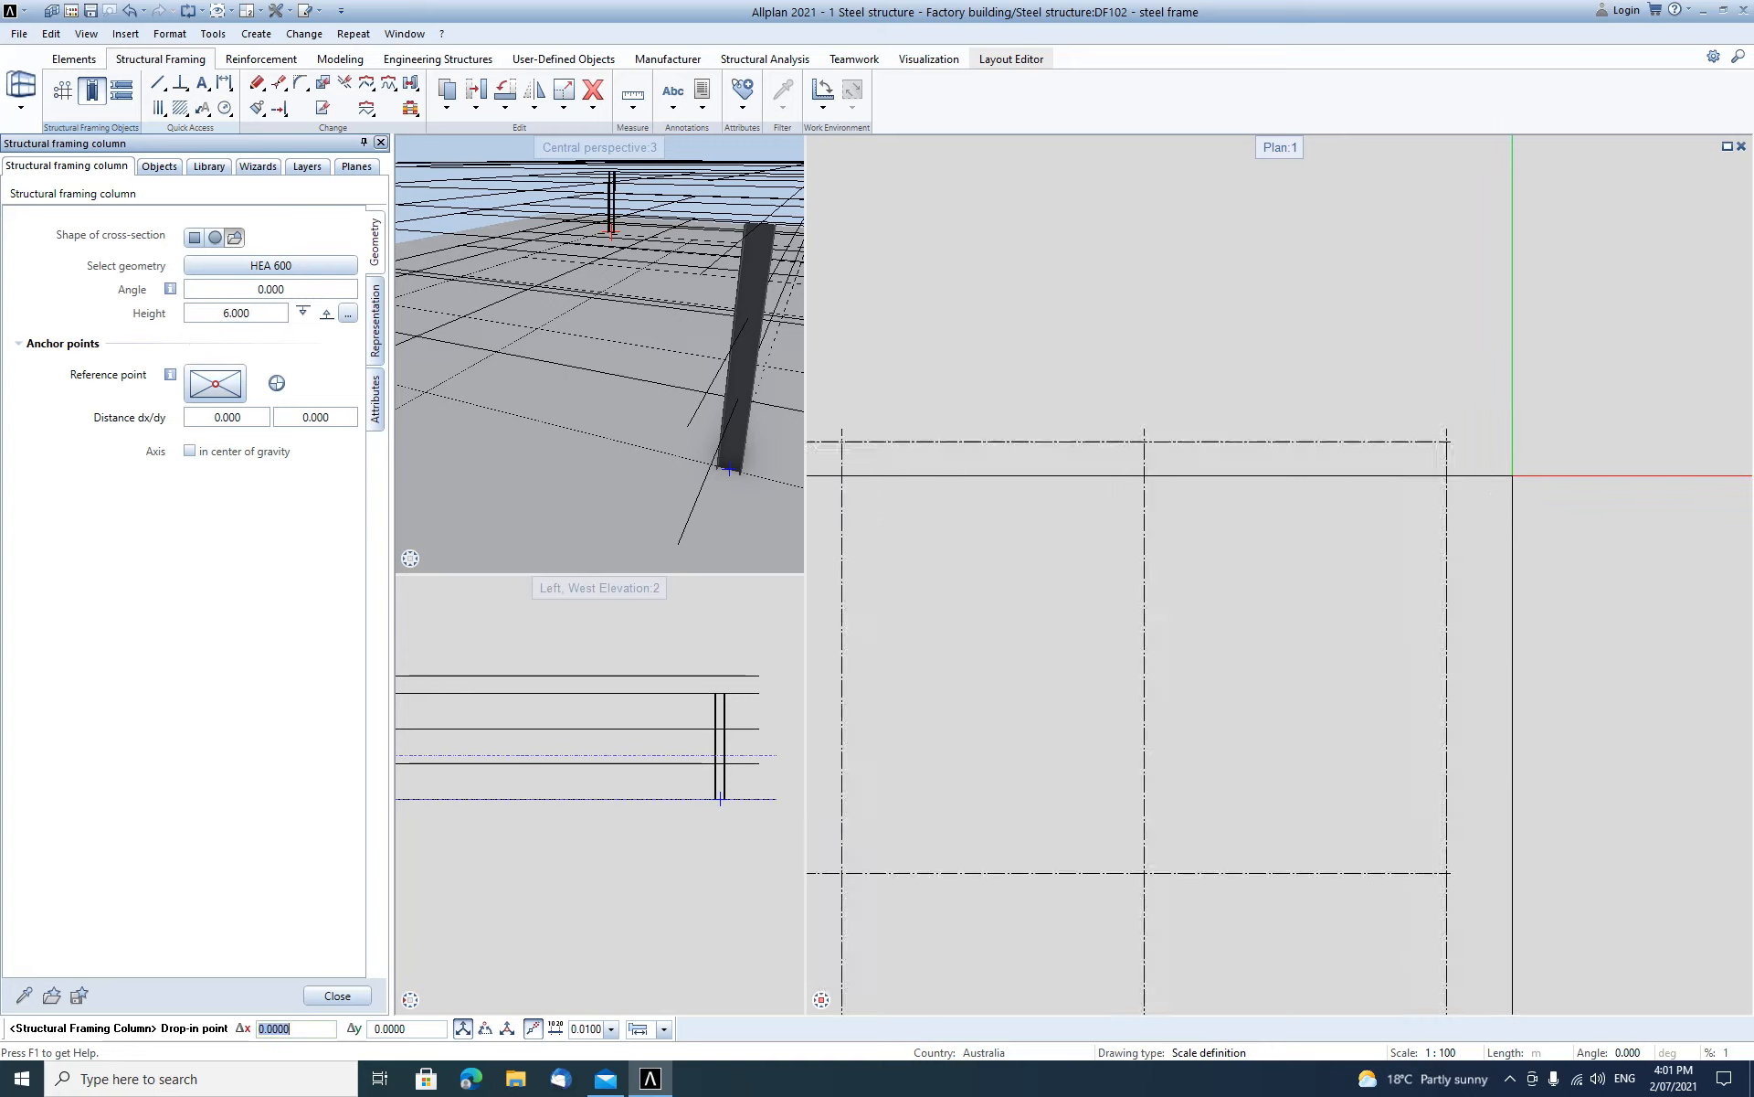
click(1379, 408)
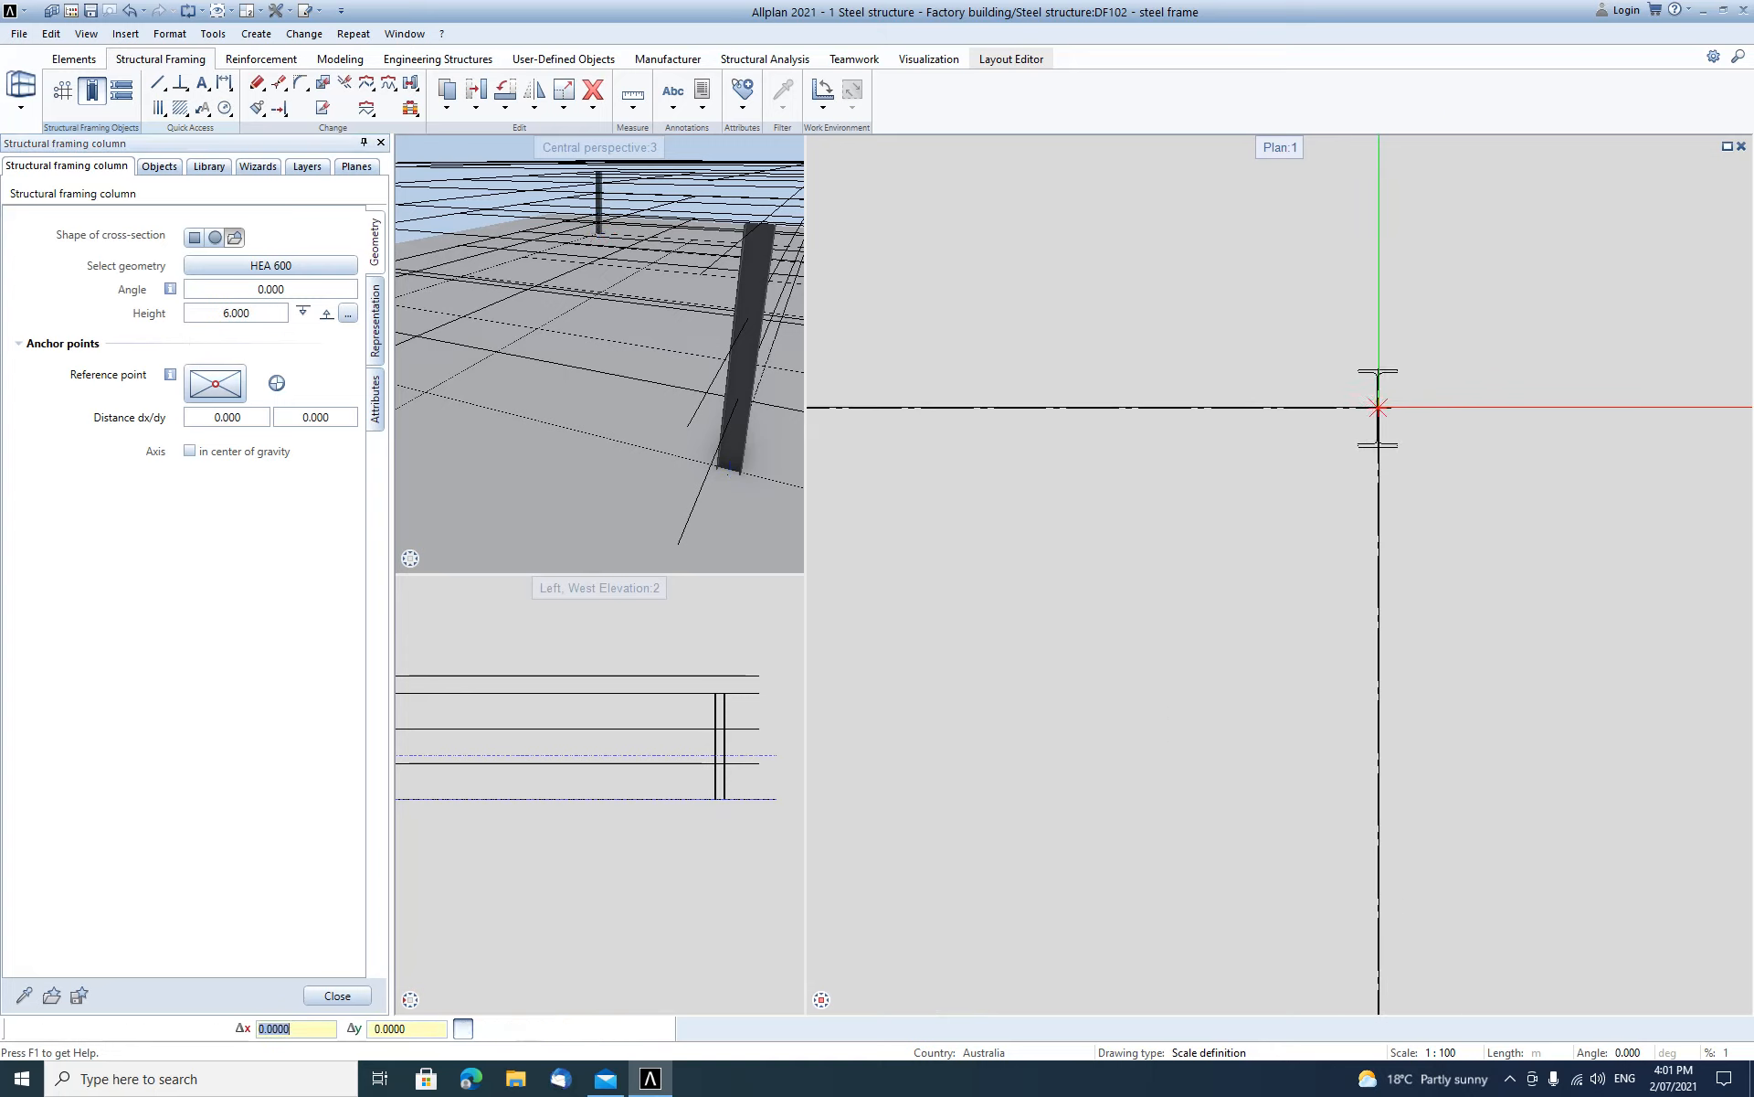
scroll(1420, 461, down, 2)
scroll(1420, 460, down, 6)
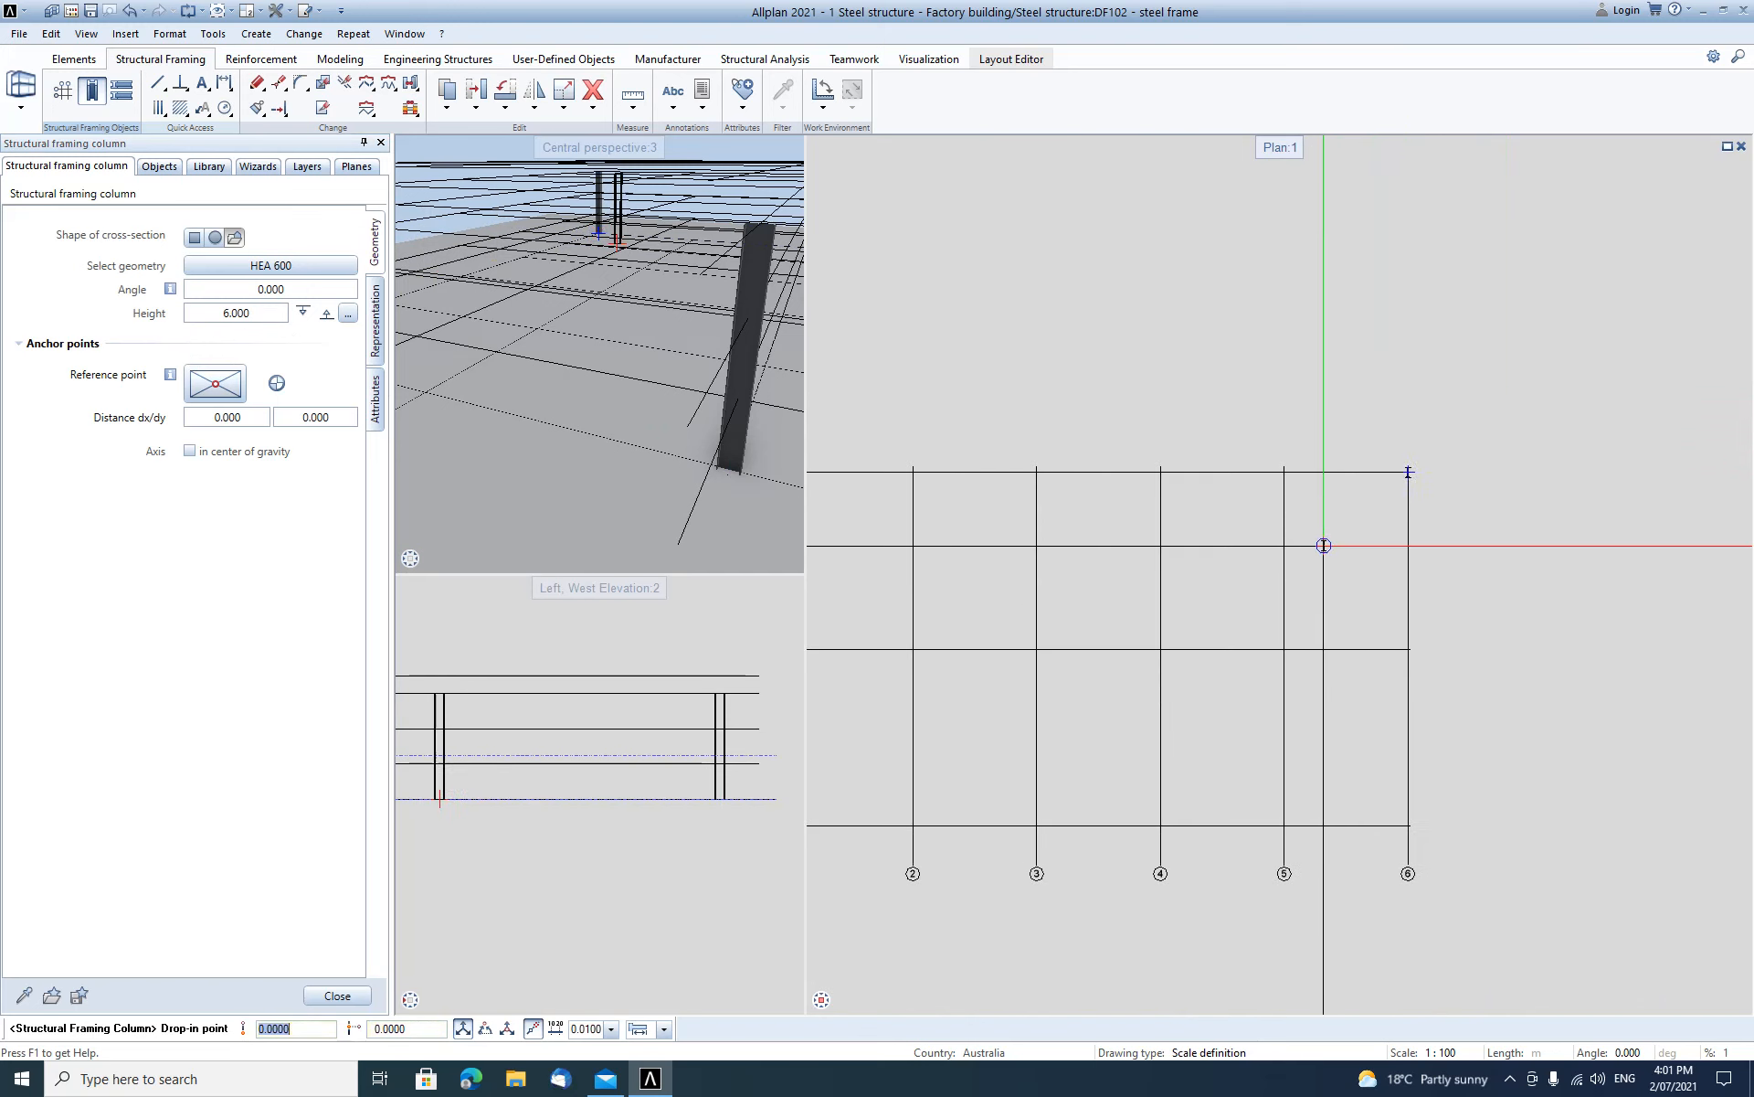
key(Escape)
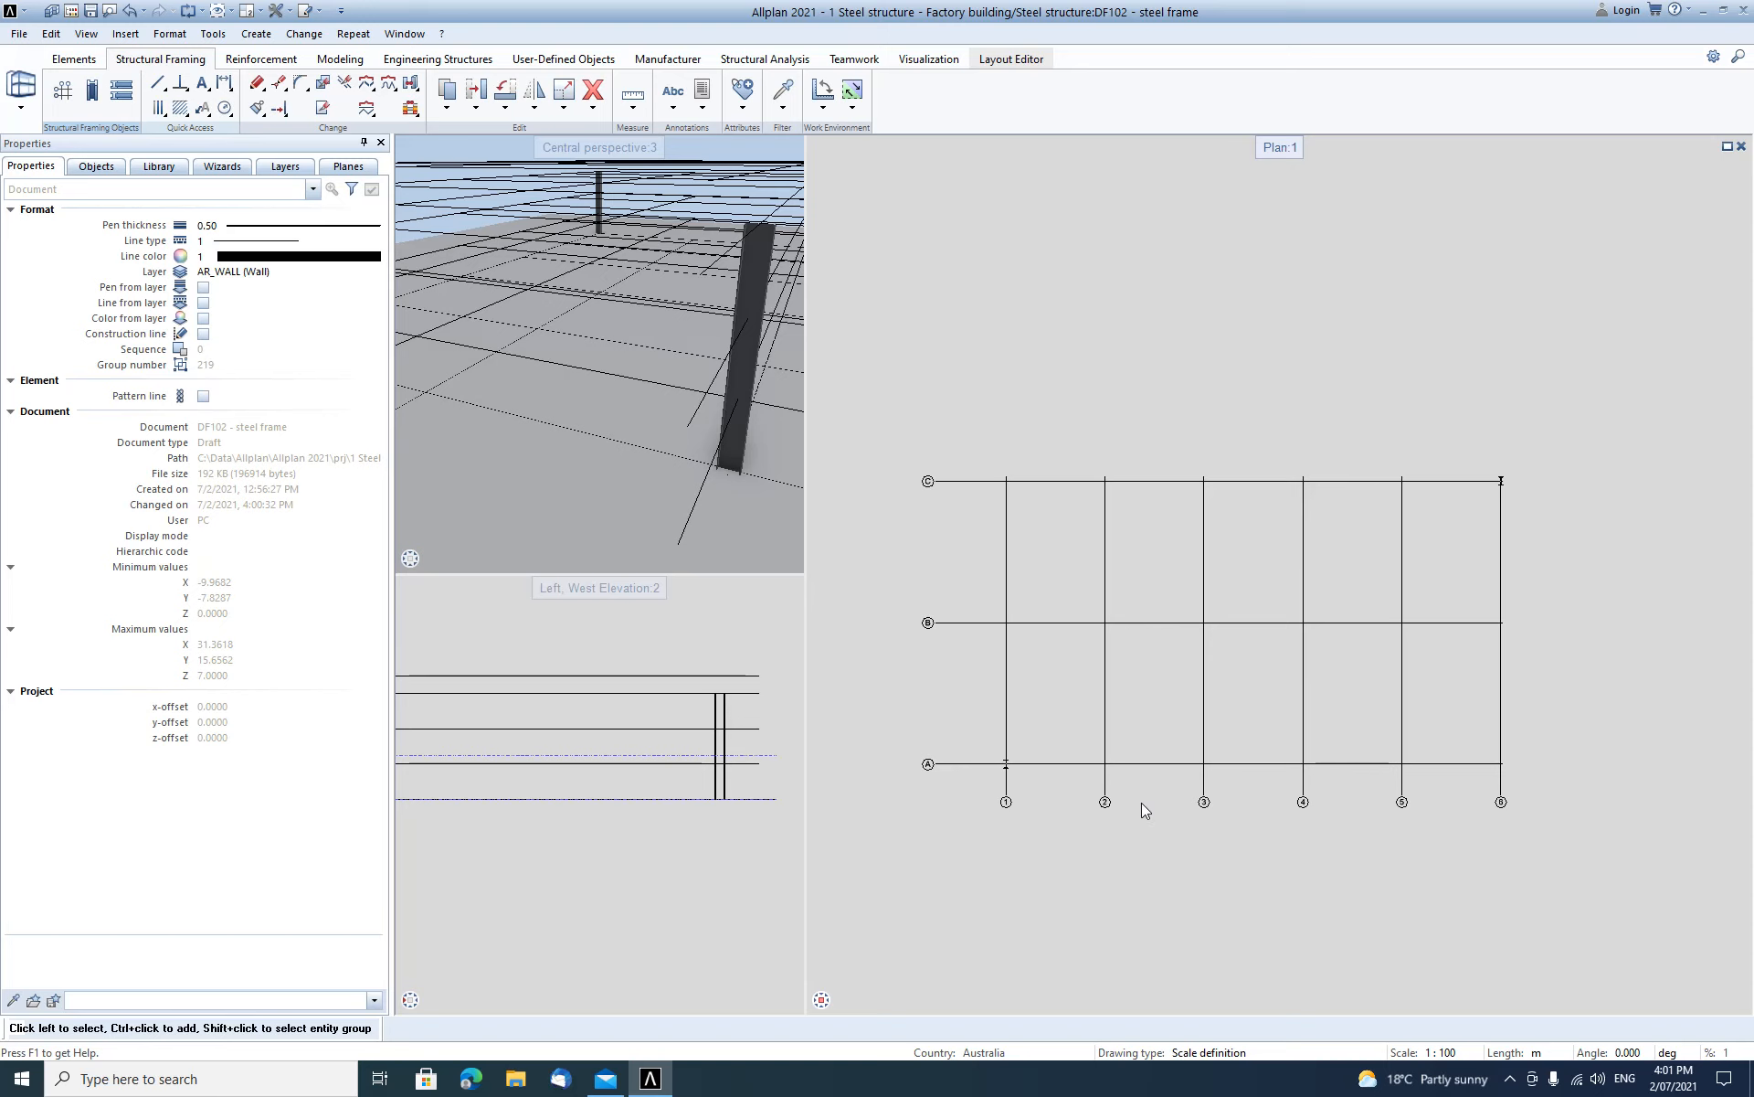
Make drawing file 101 roof plane the current one, keeping 100 axis and 102 steel frame open in edit mode.
middle_click(1275, 162)
middle_click(1274, 162)
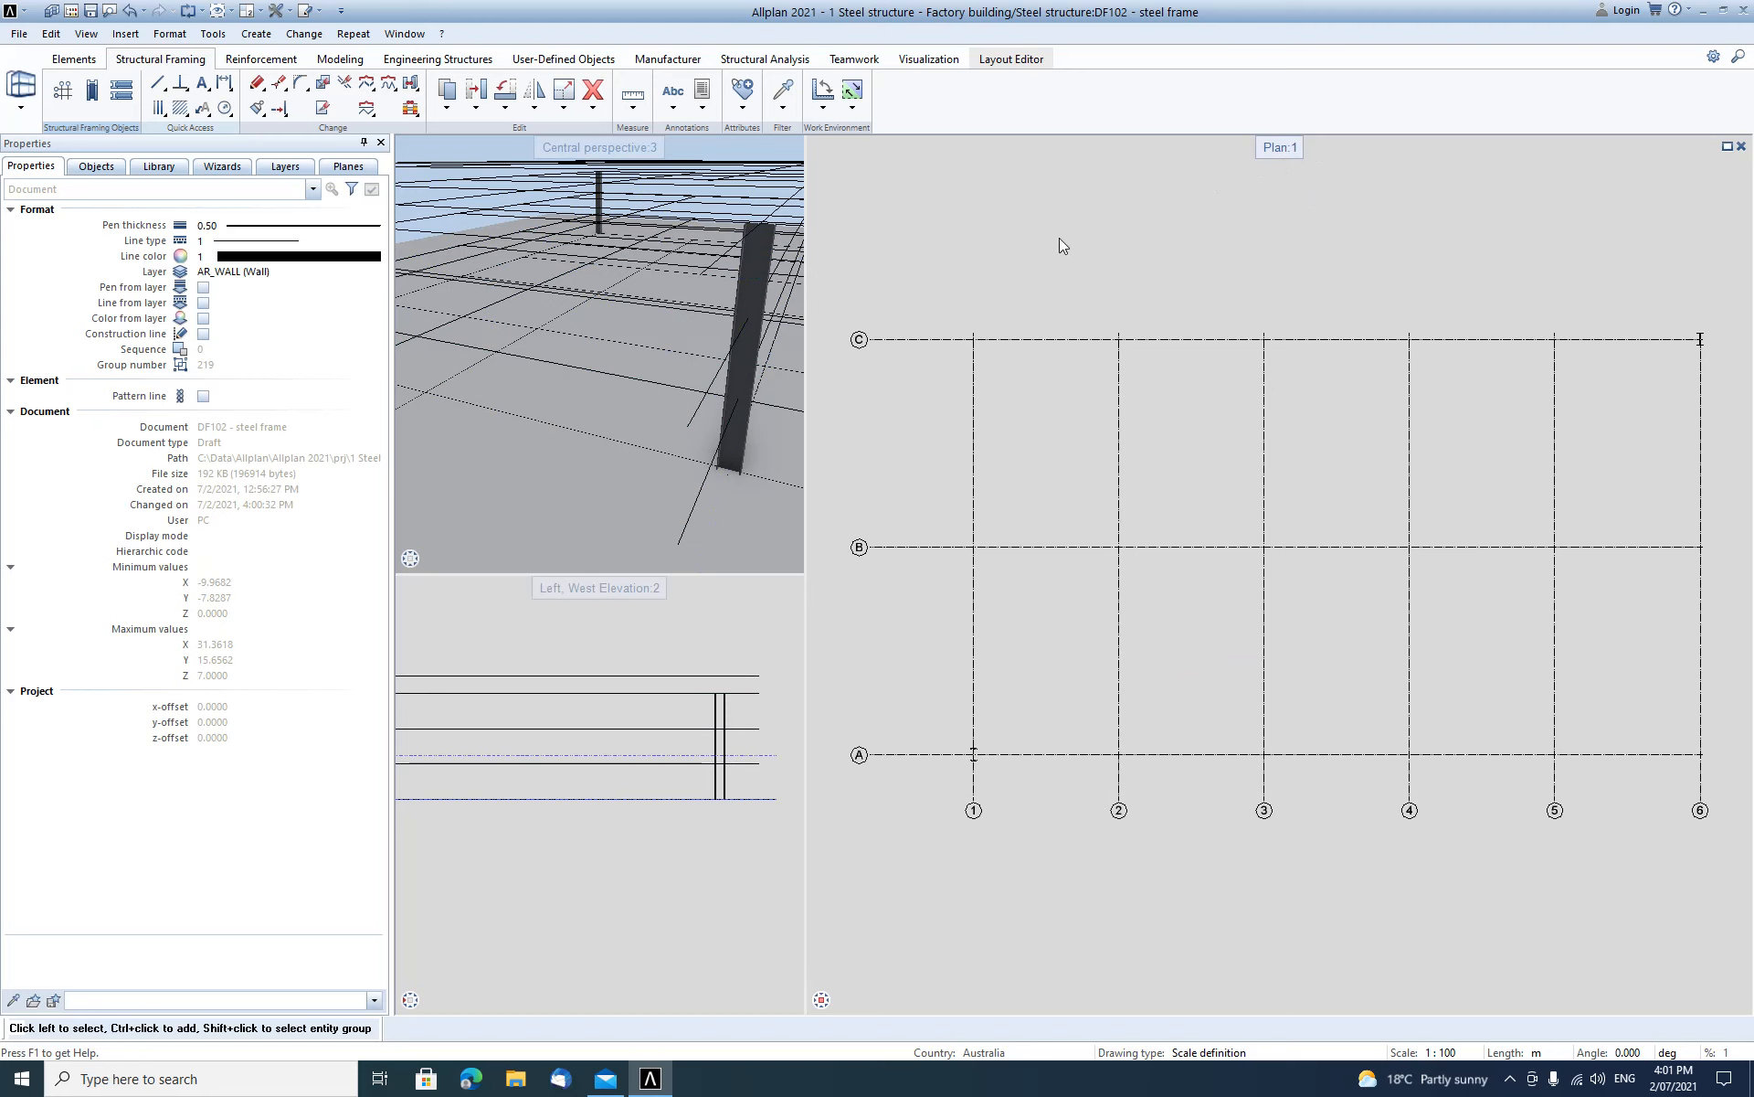
key(F2)
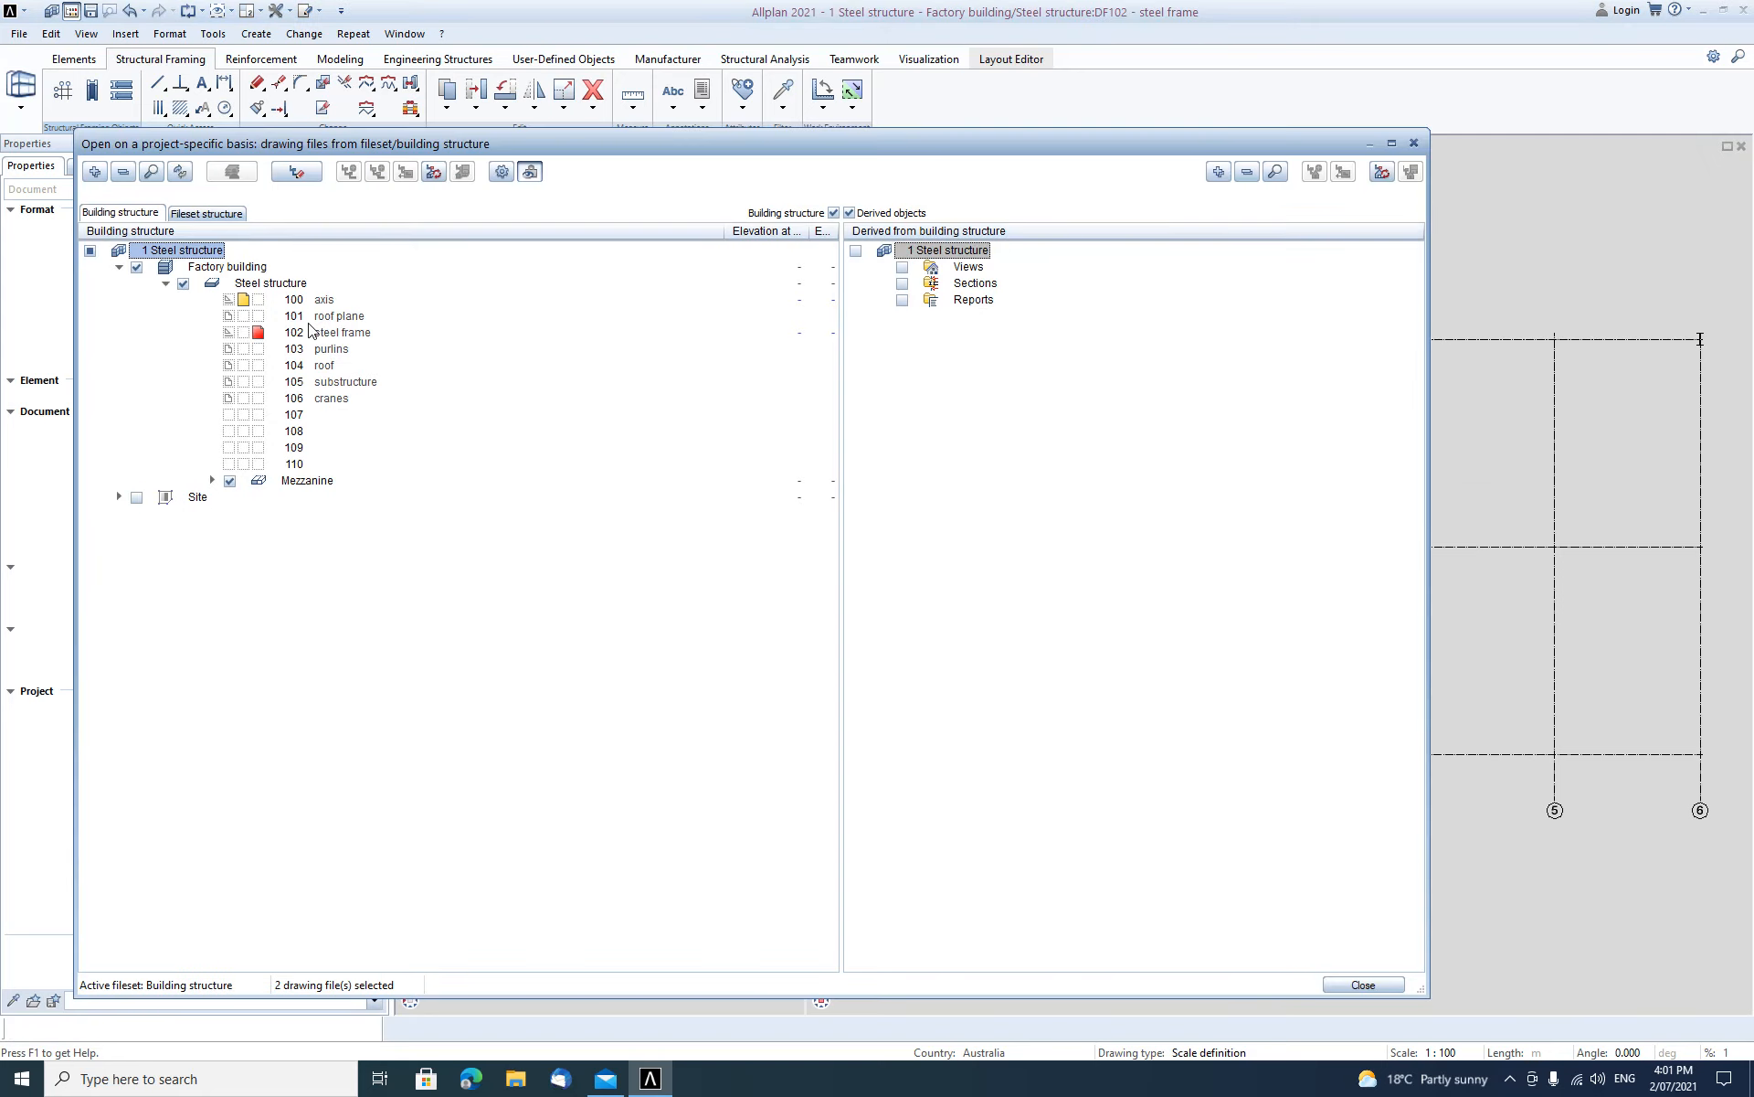
click(258, 316)
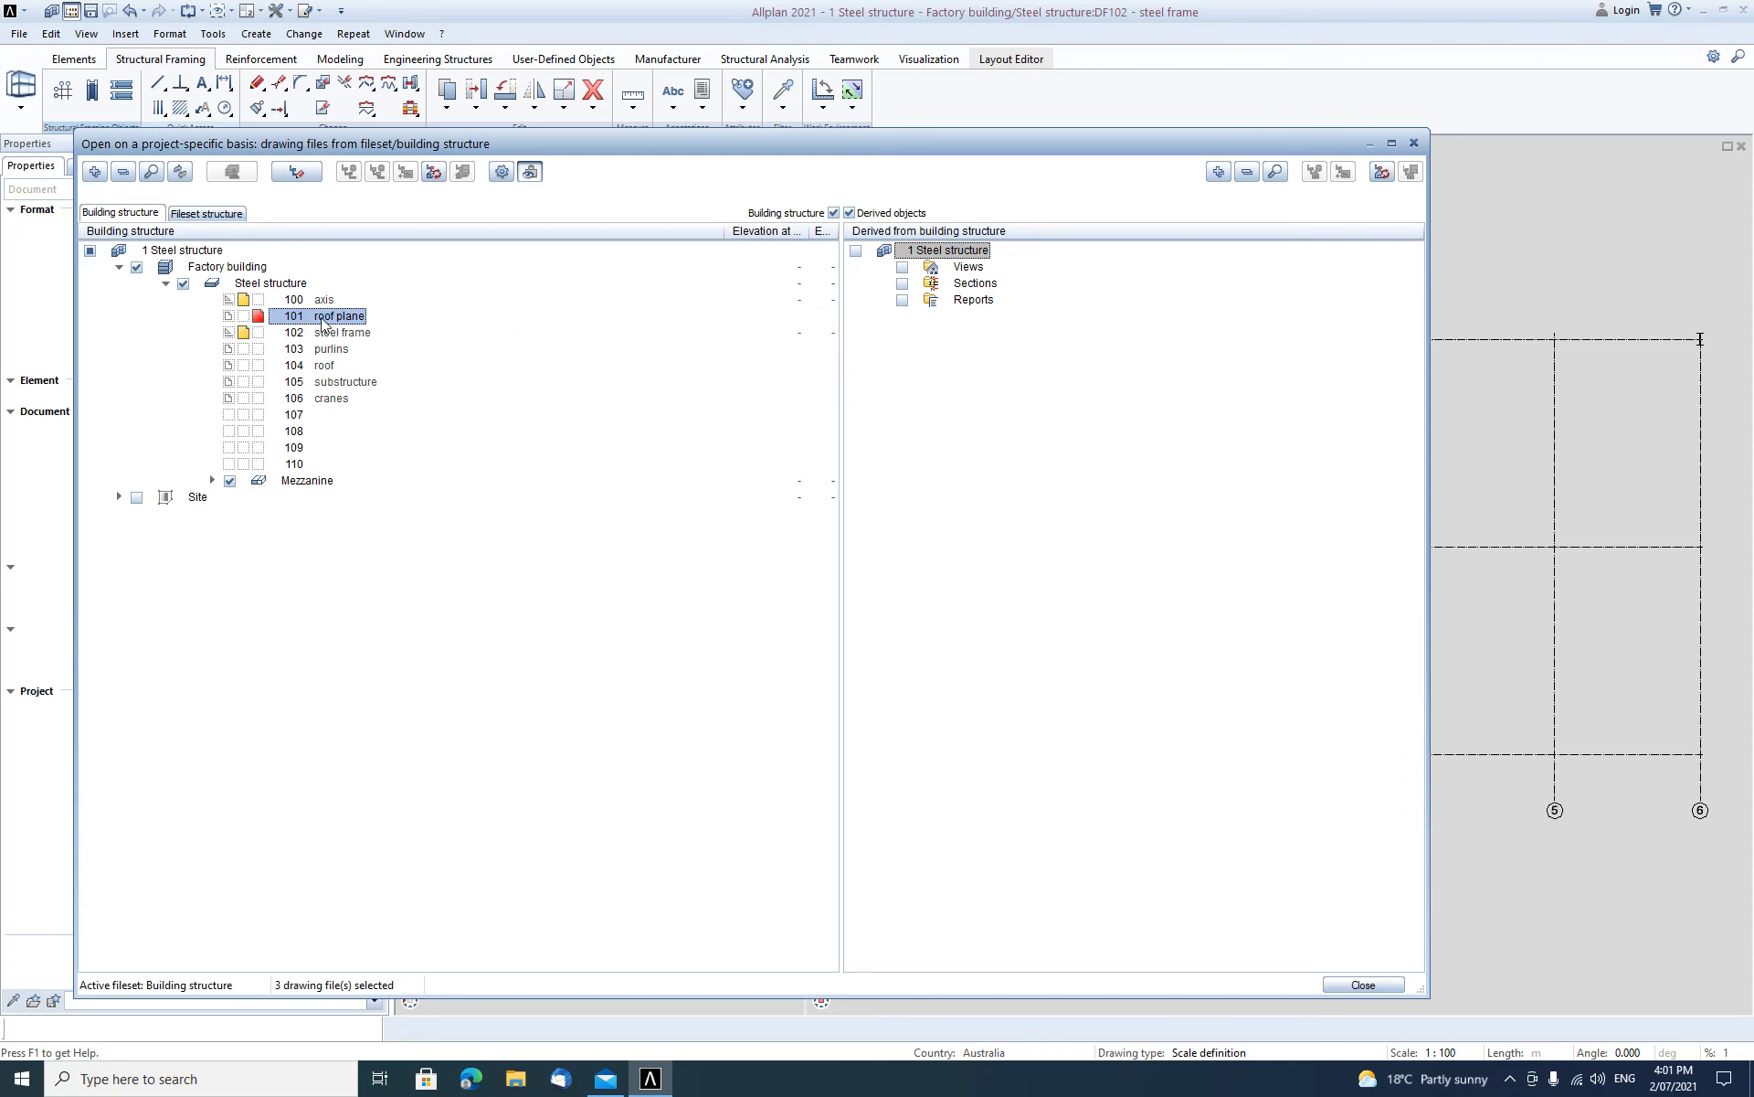
click(1361, 984)
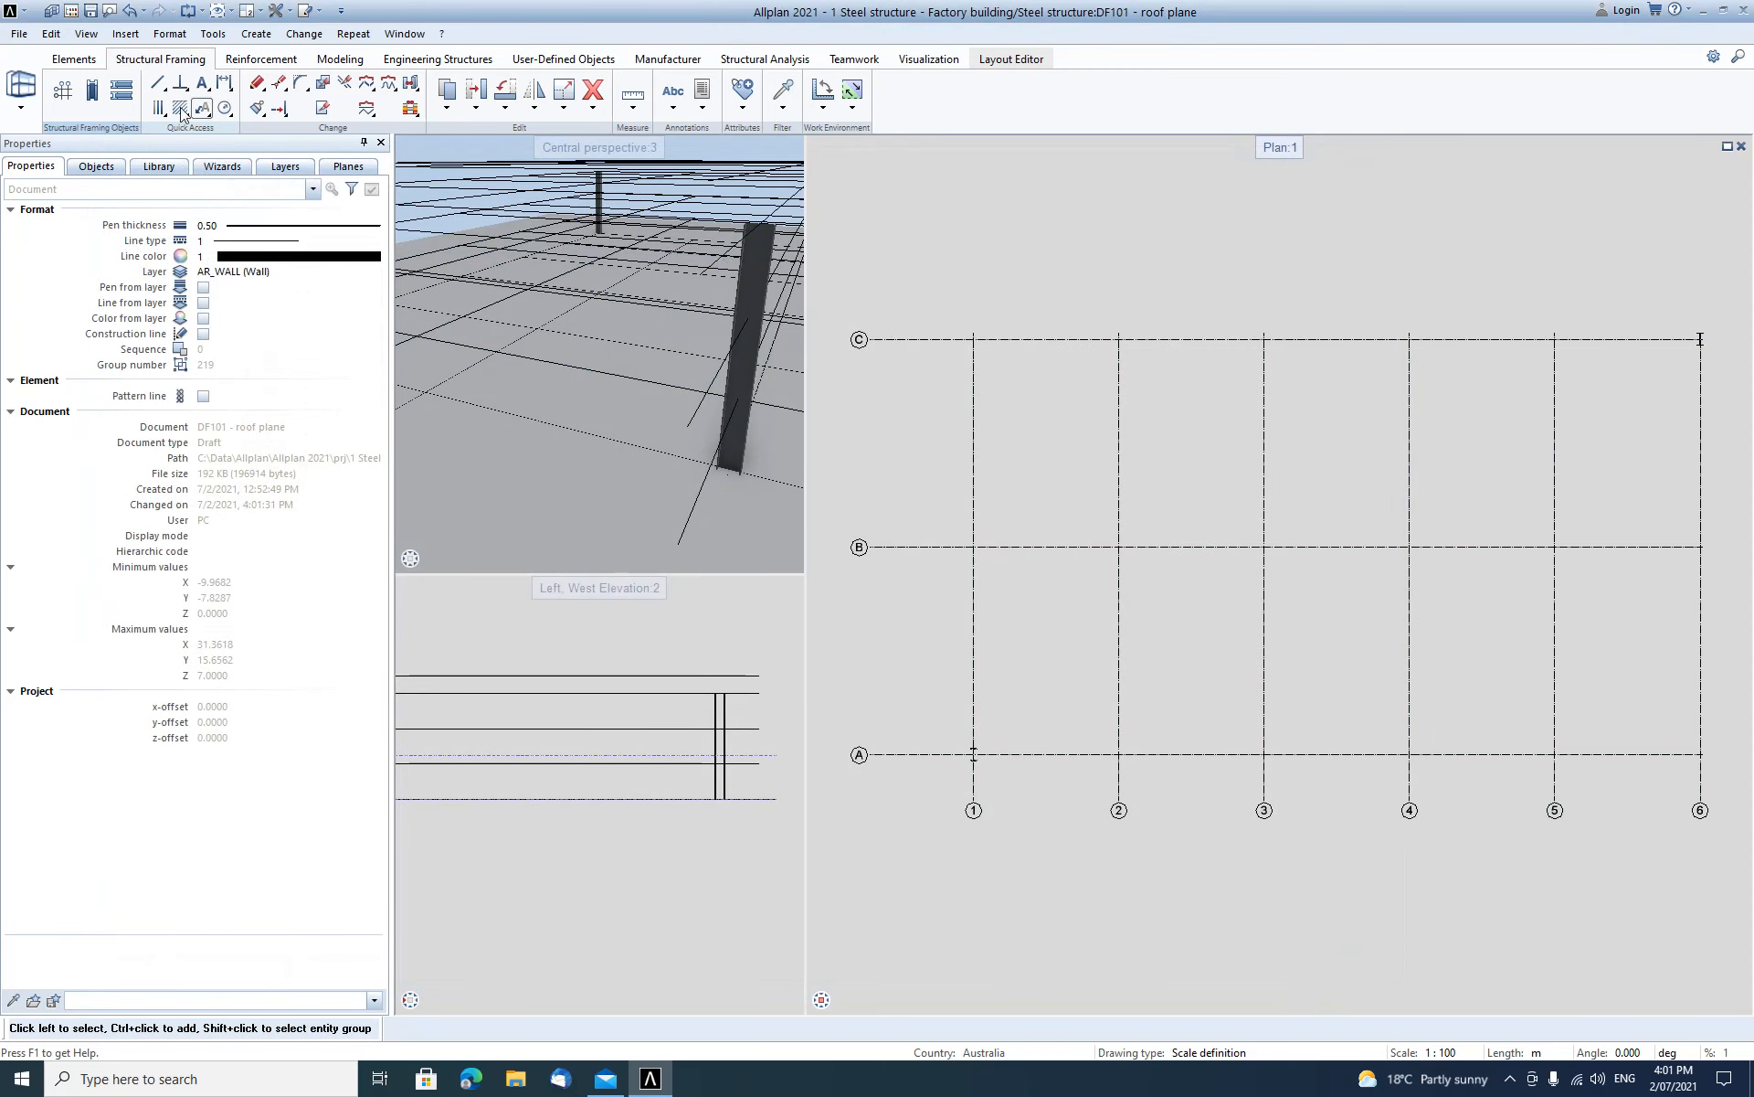
Start a gable/hip roof frame with a 7° pitch, eaves at 6.0000 and top level at 7.5000.
click(72, 59)
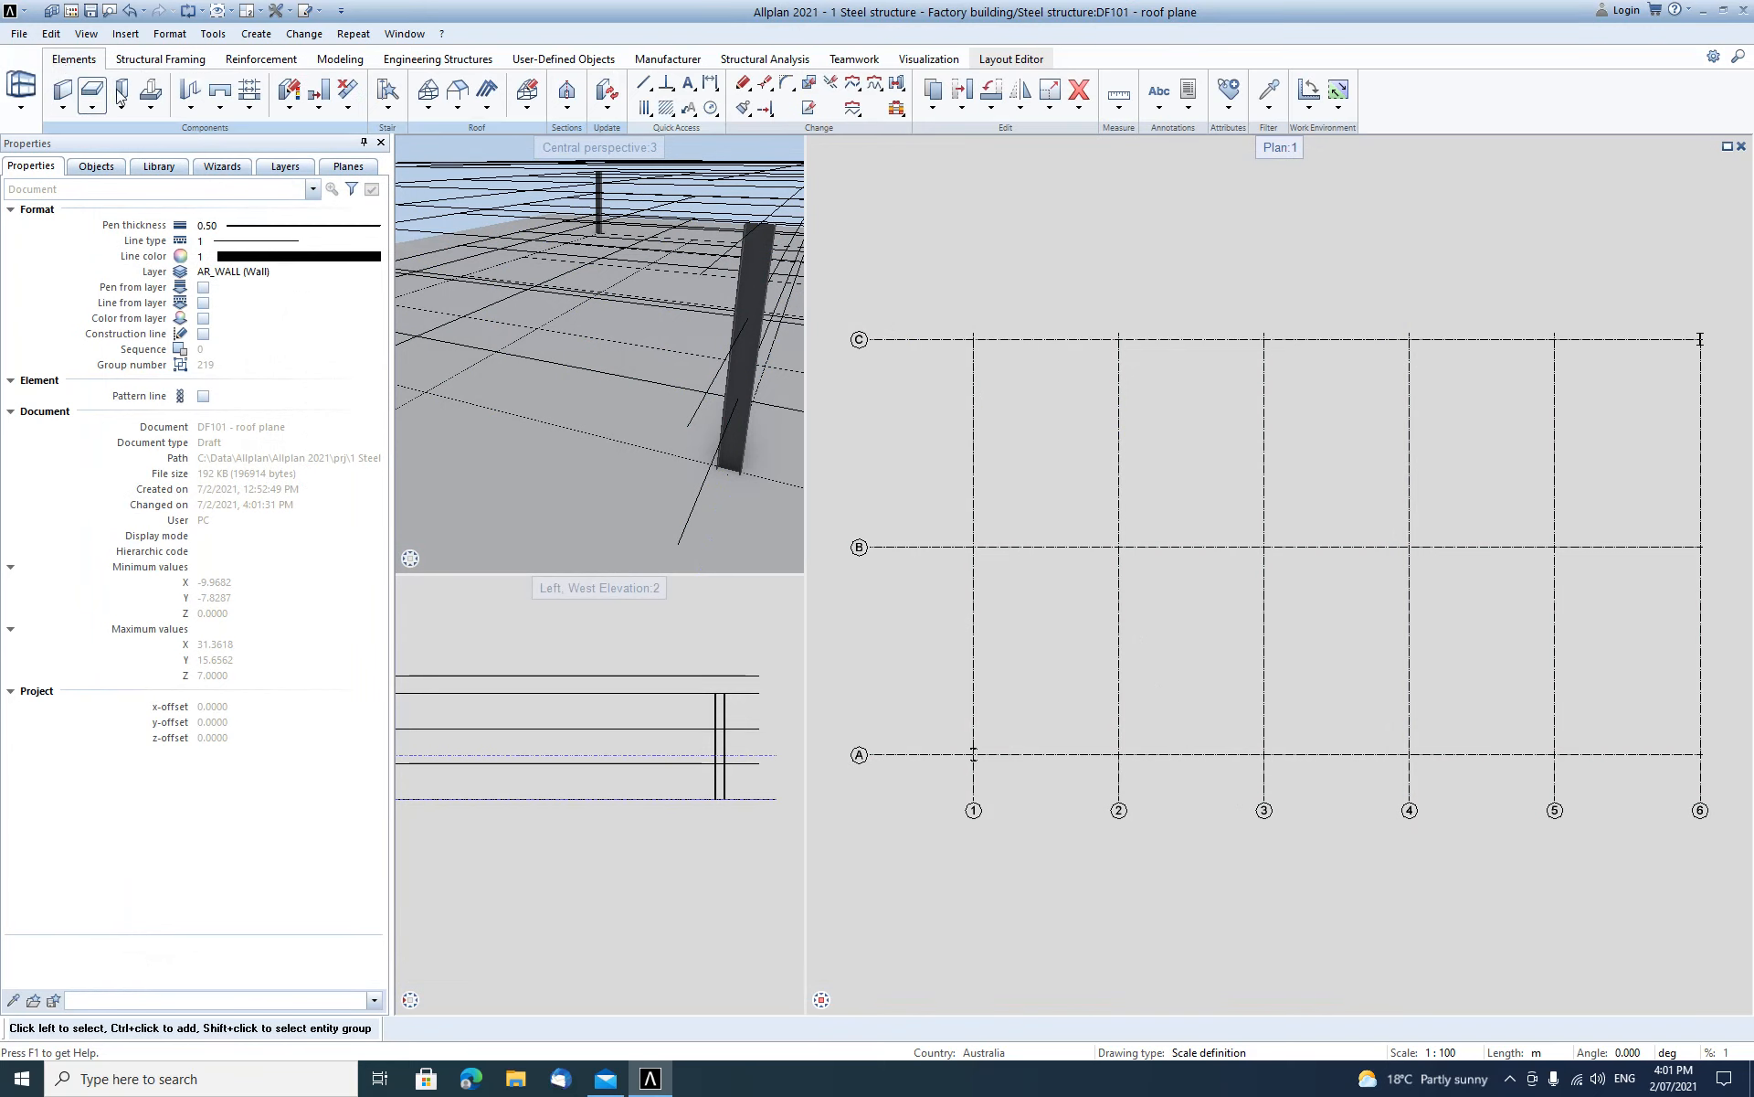
click(429, 93)
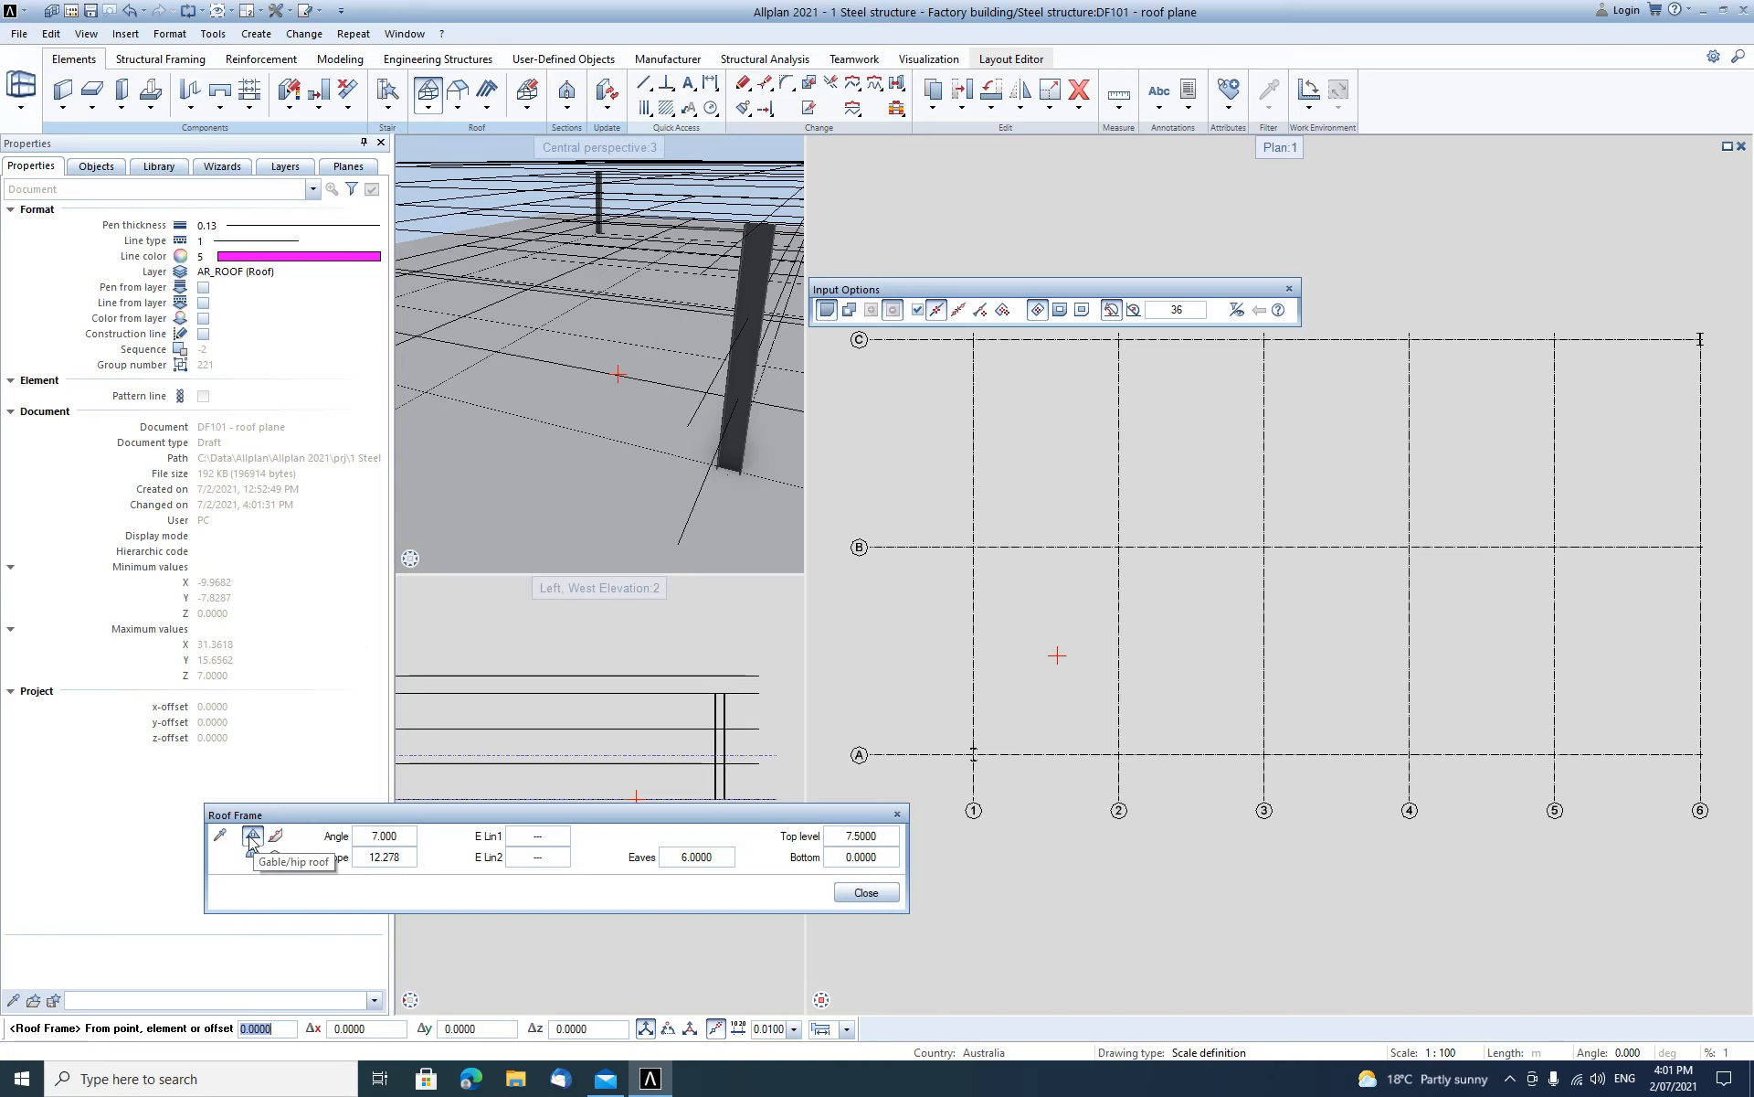
click(393, 837)
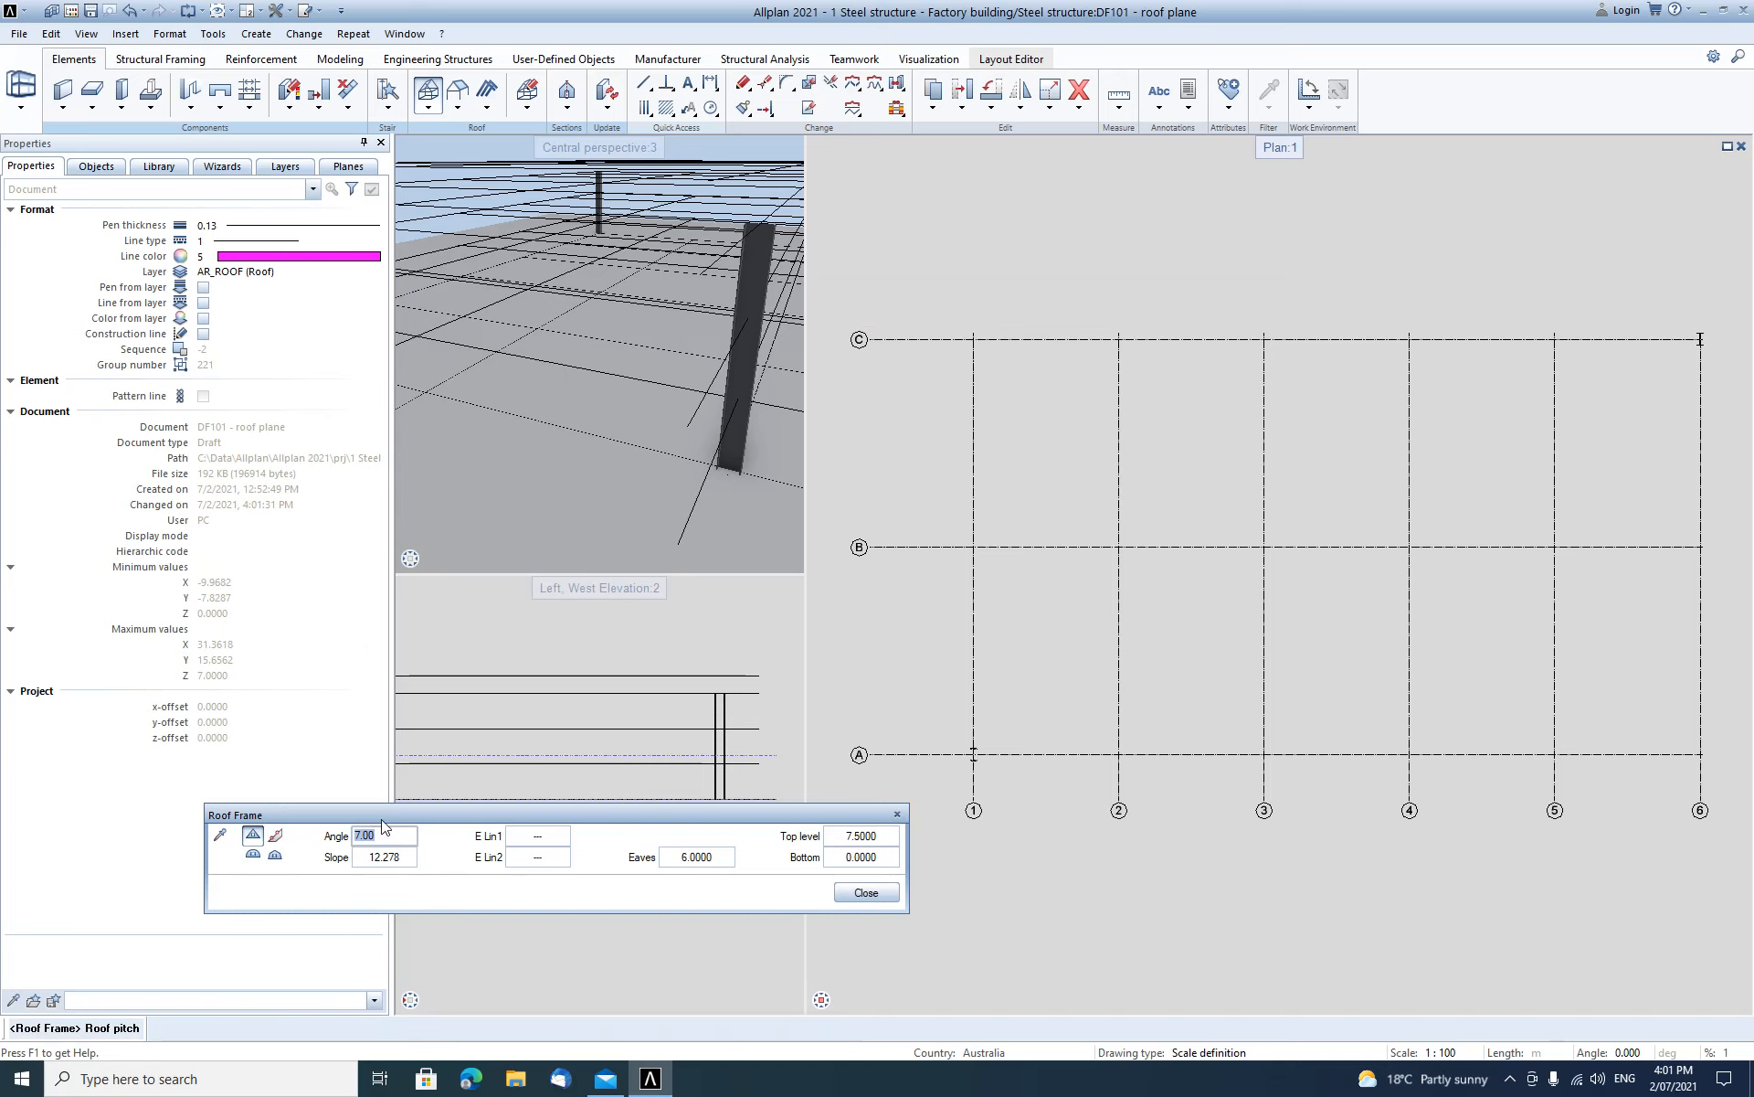
key(Return)
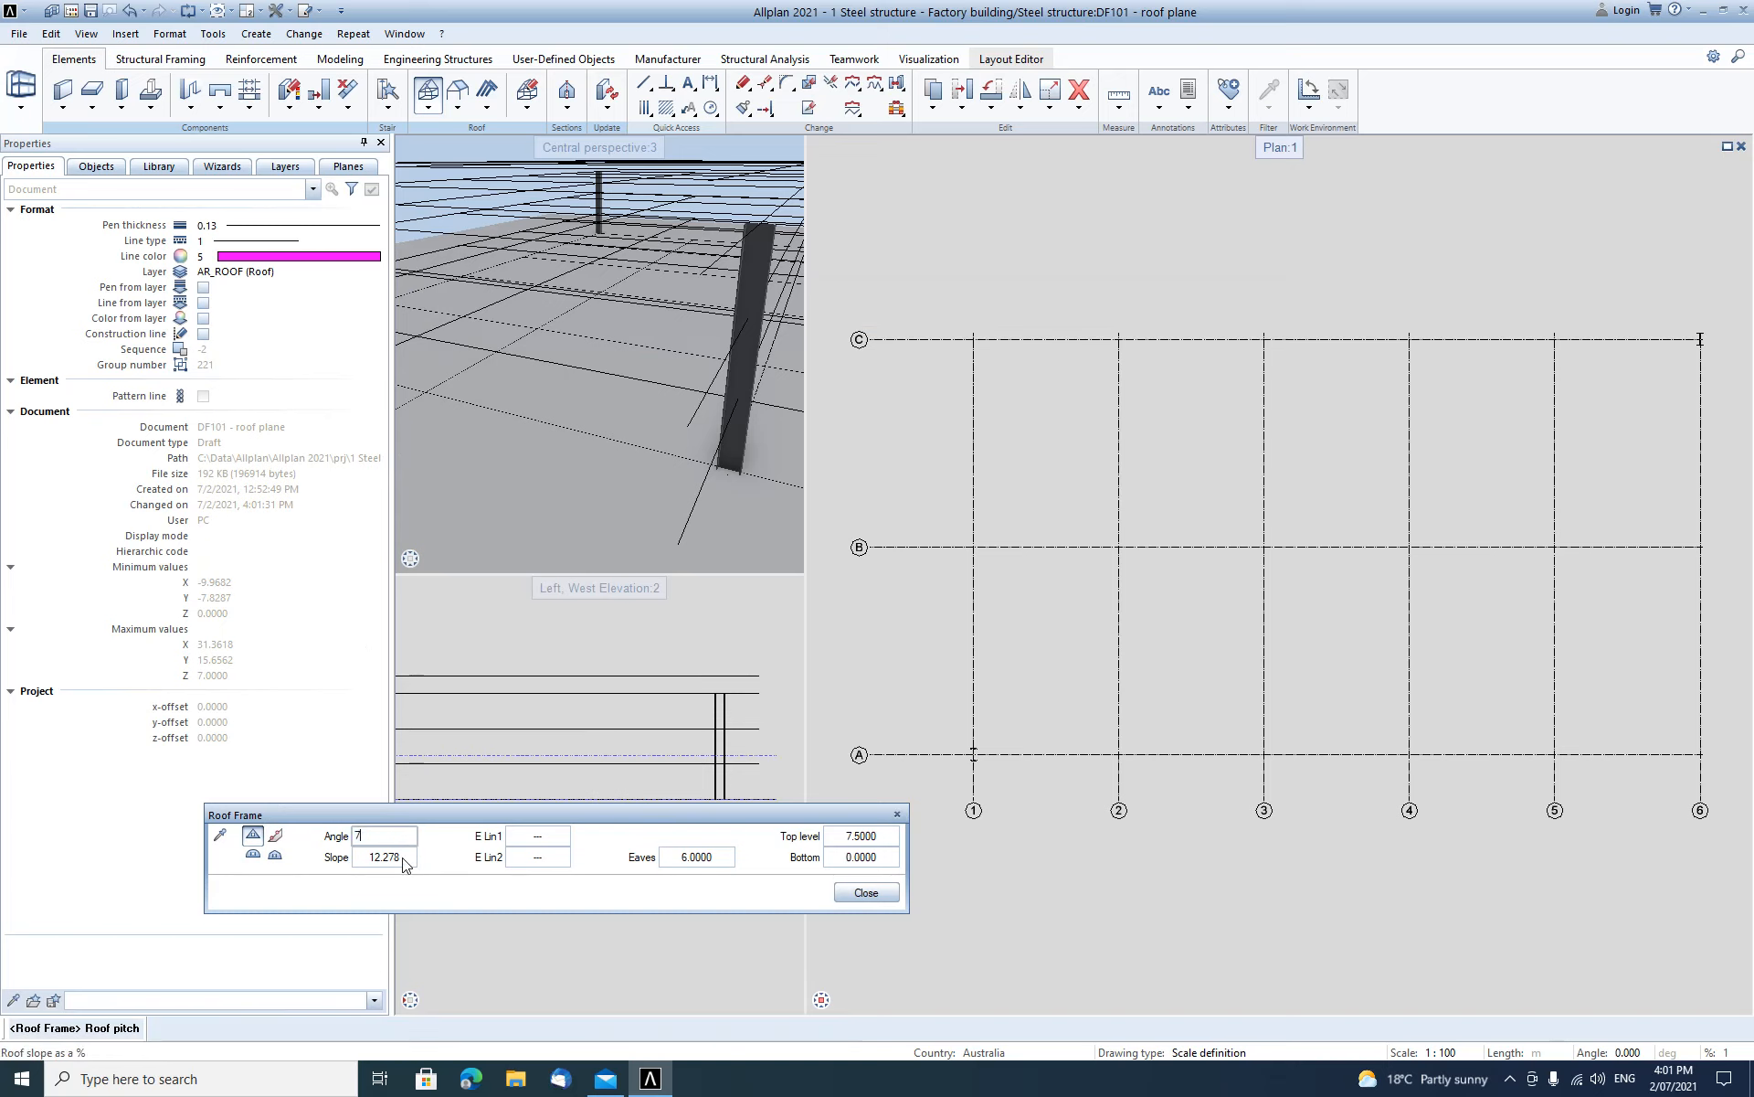
click(368, 859)
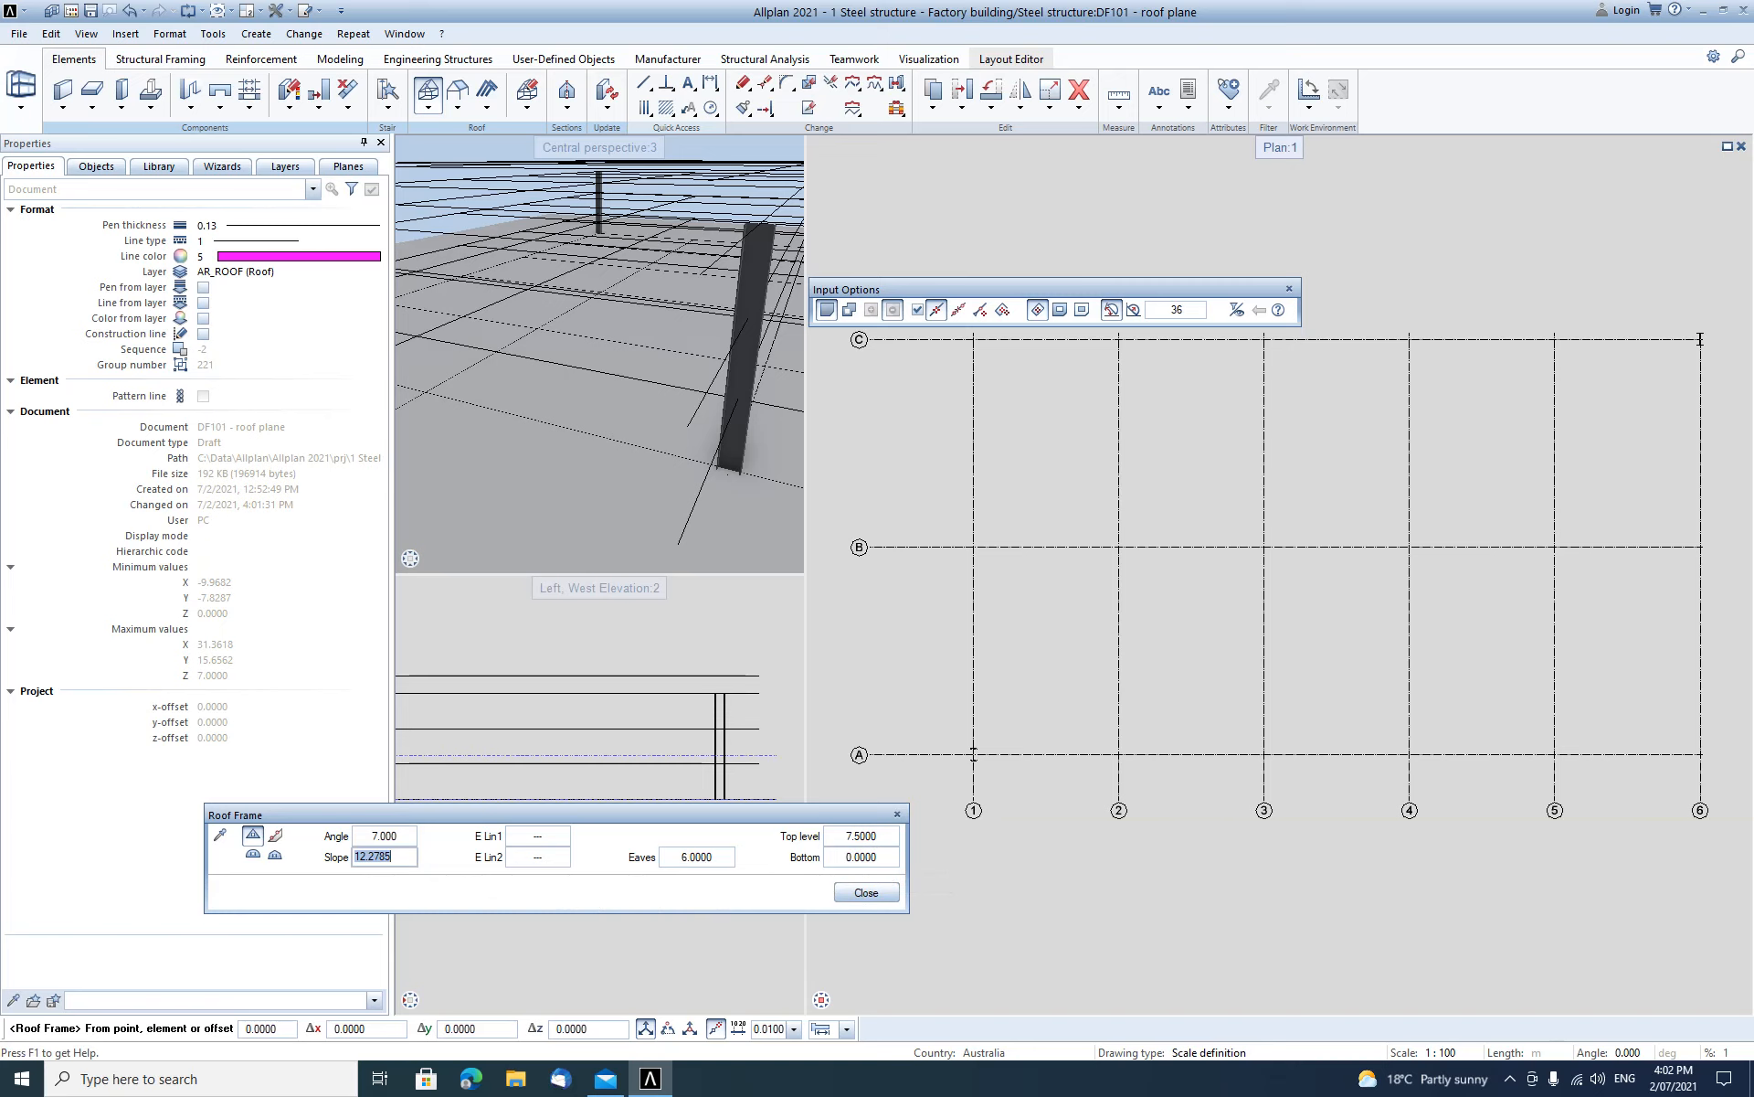
Draw the rectangular roof frame outline from the outer flange corner of column A/1 to the opposite outer flange corner of column C/6.
scroll(963, 766, up, 5)
scroll(963, 765, up, 3)
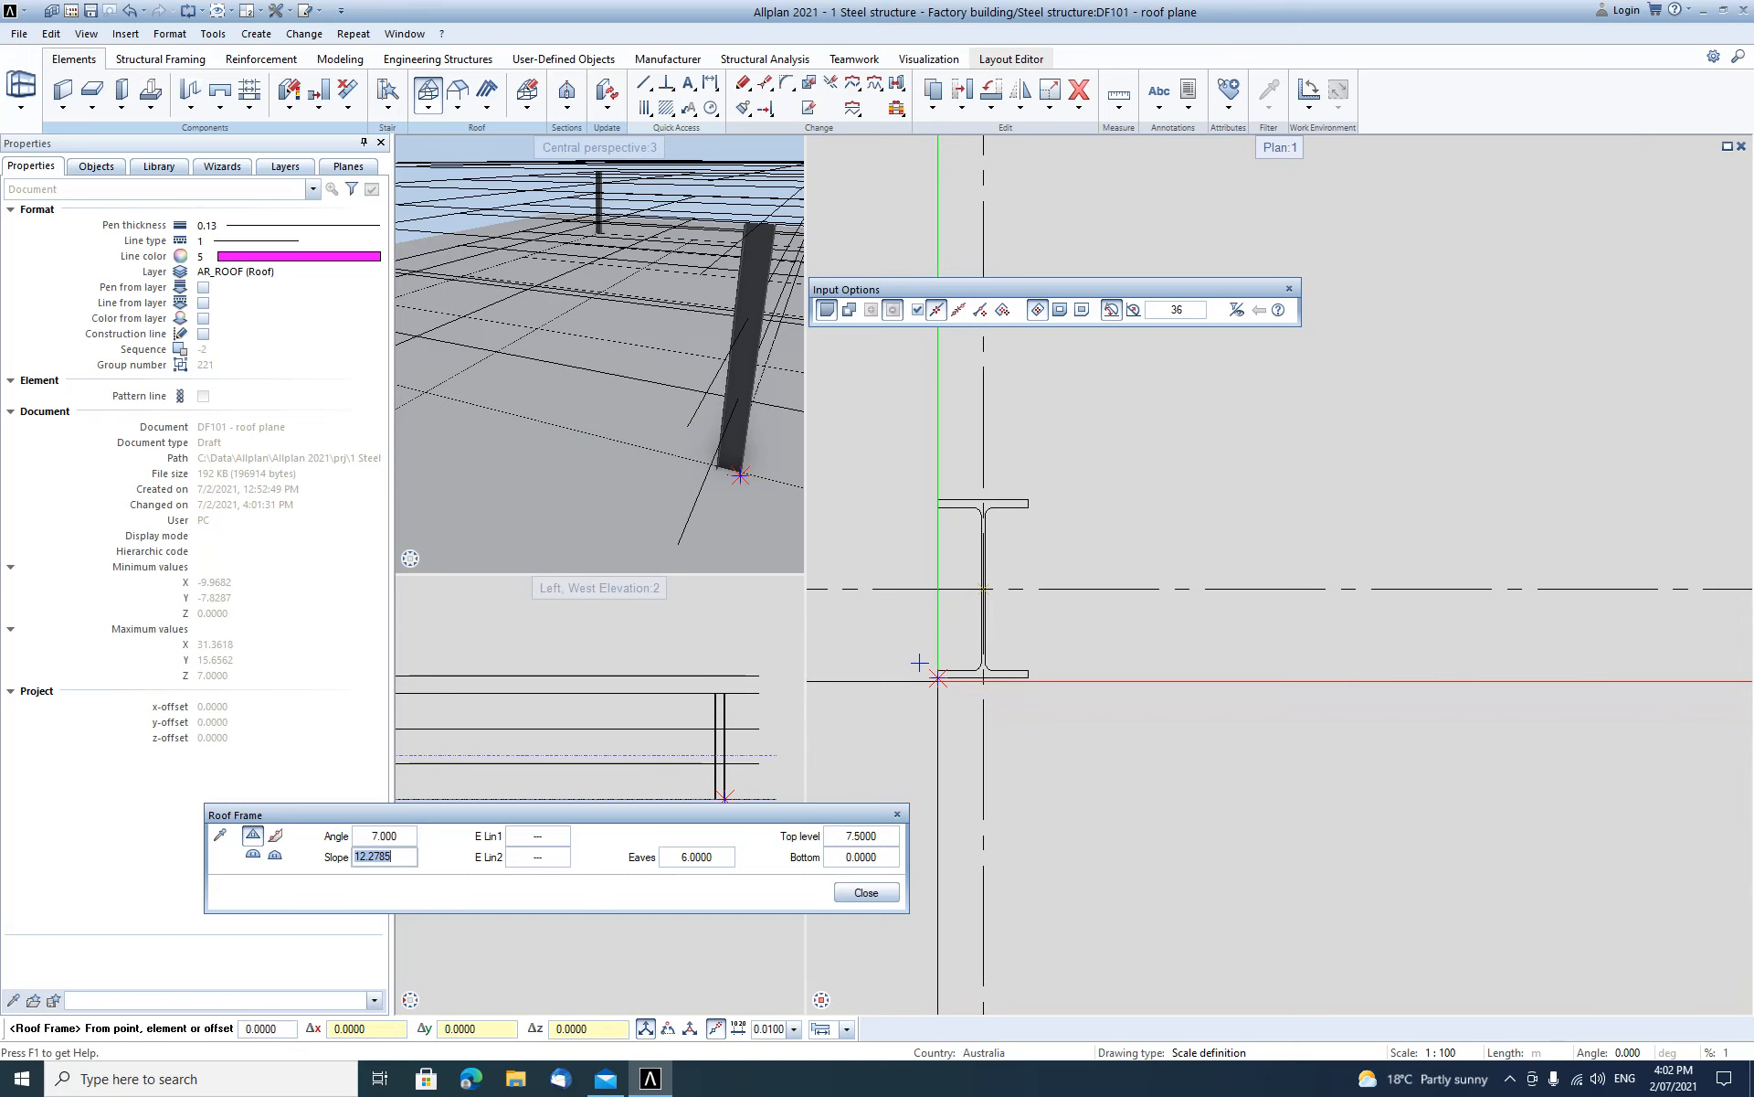
key(Return)
scroll(1087, 608, down, 1)
scroll(1081, 608, down, 5)
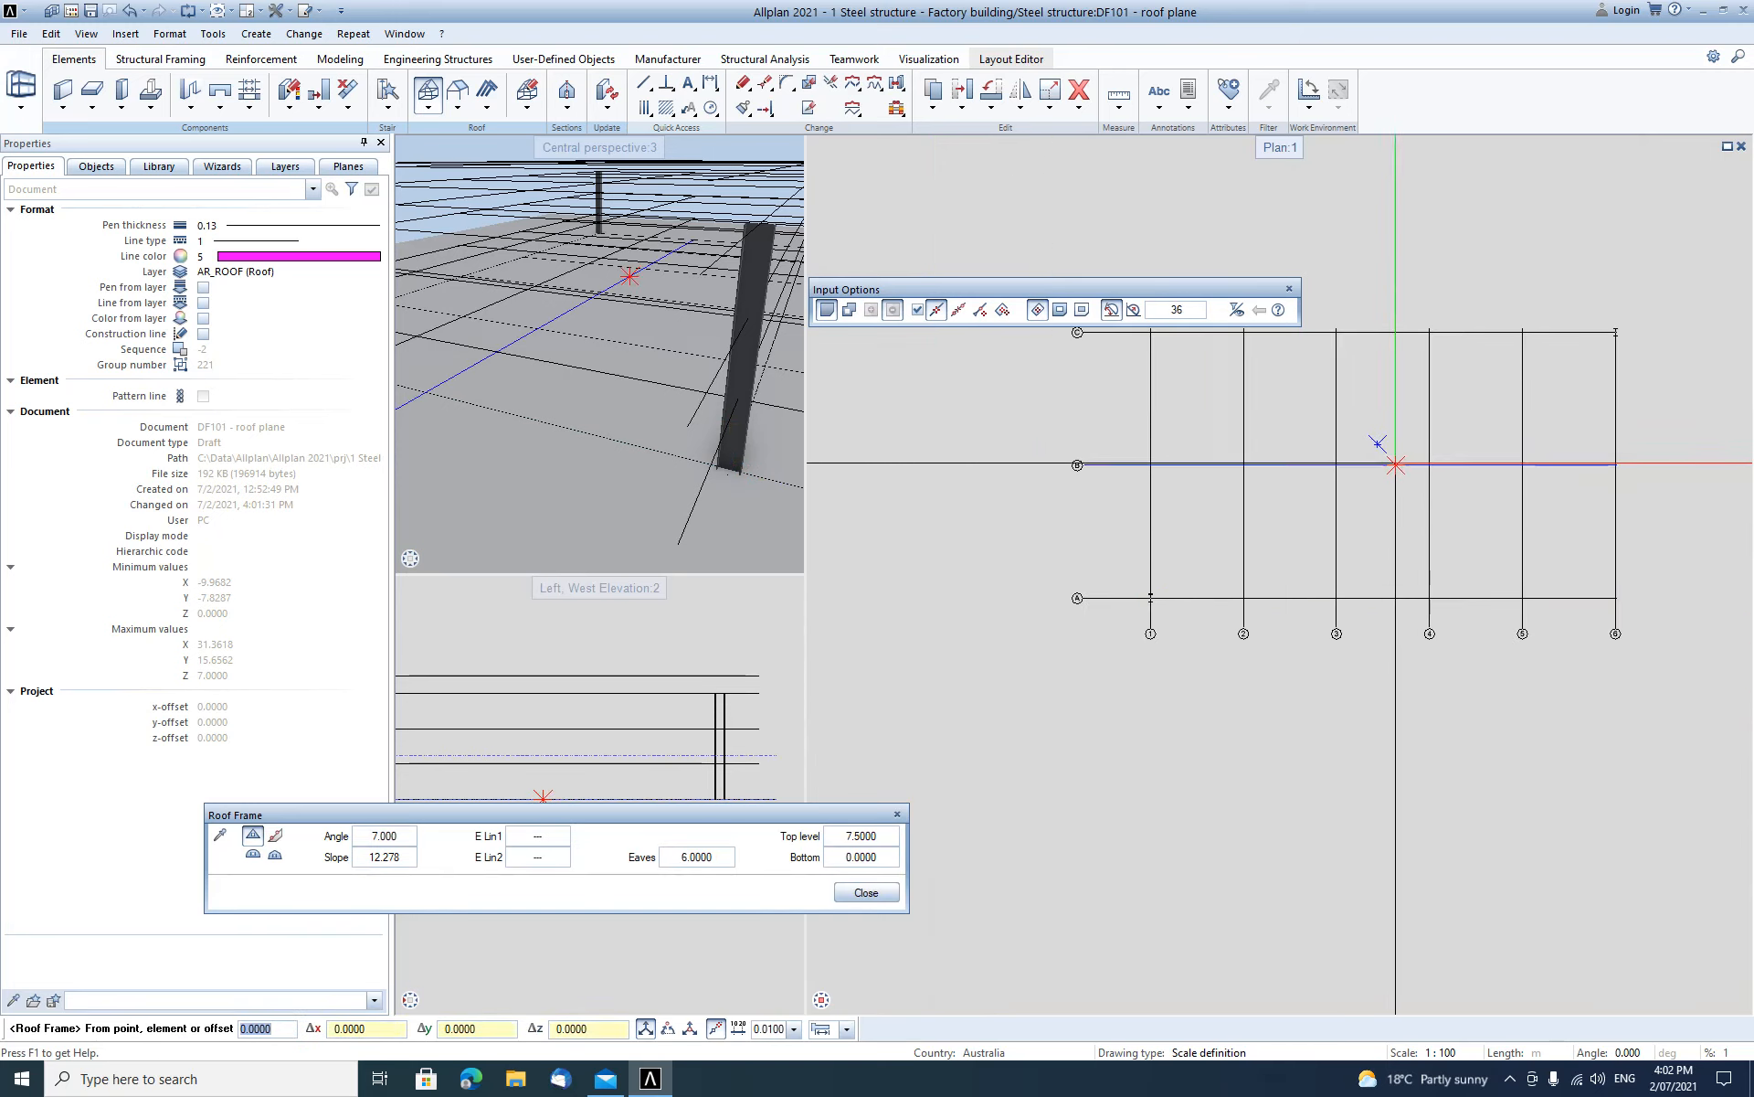
scroll(1142, 605, up, 4)
scroll(1184, 573, up, 3)
scroll(1125, 597, up, 2)
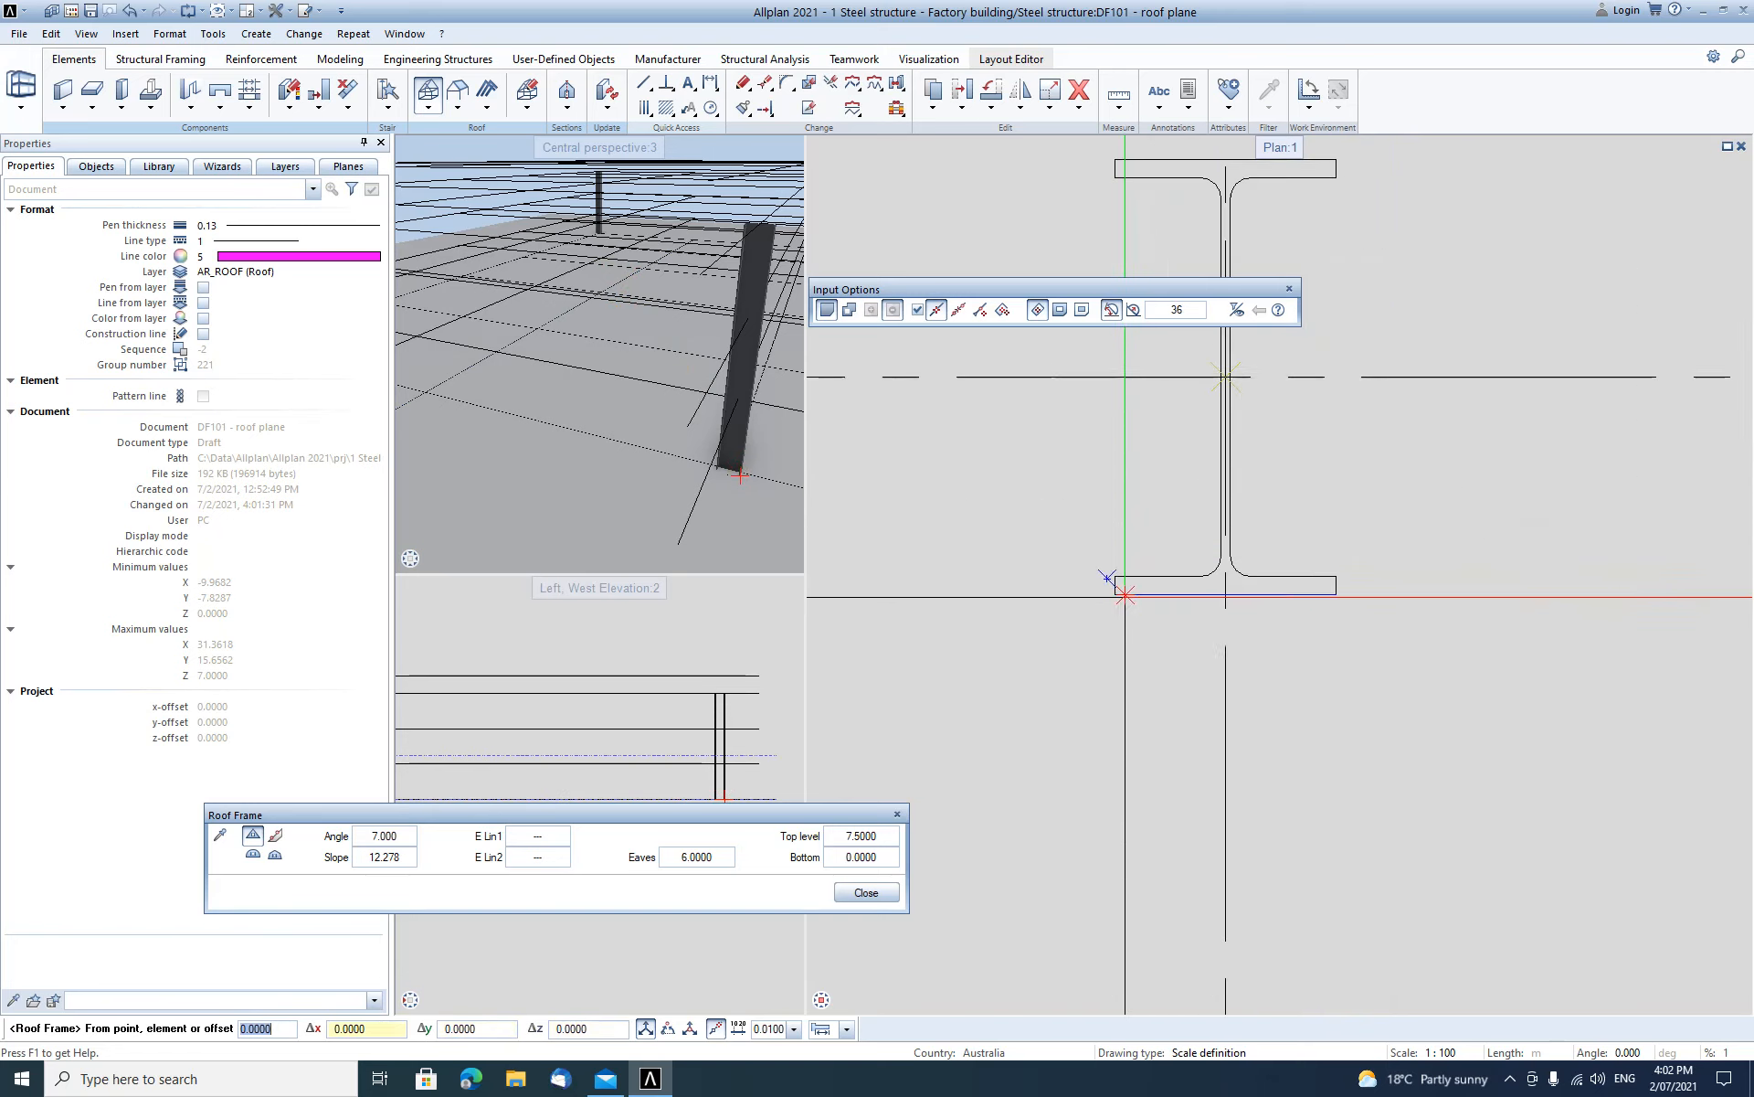
click(1114, 595)
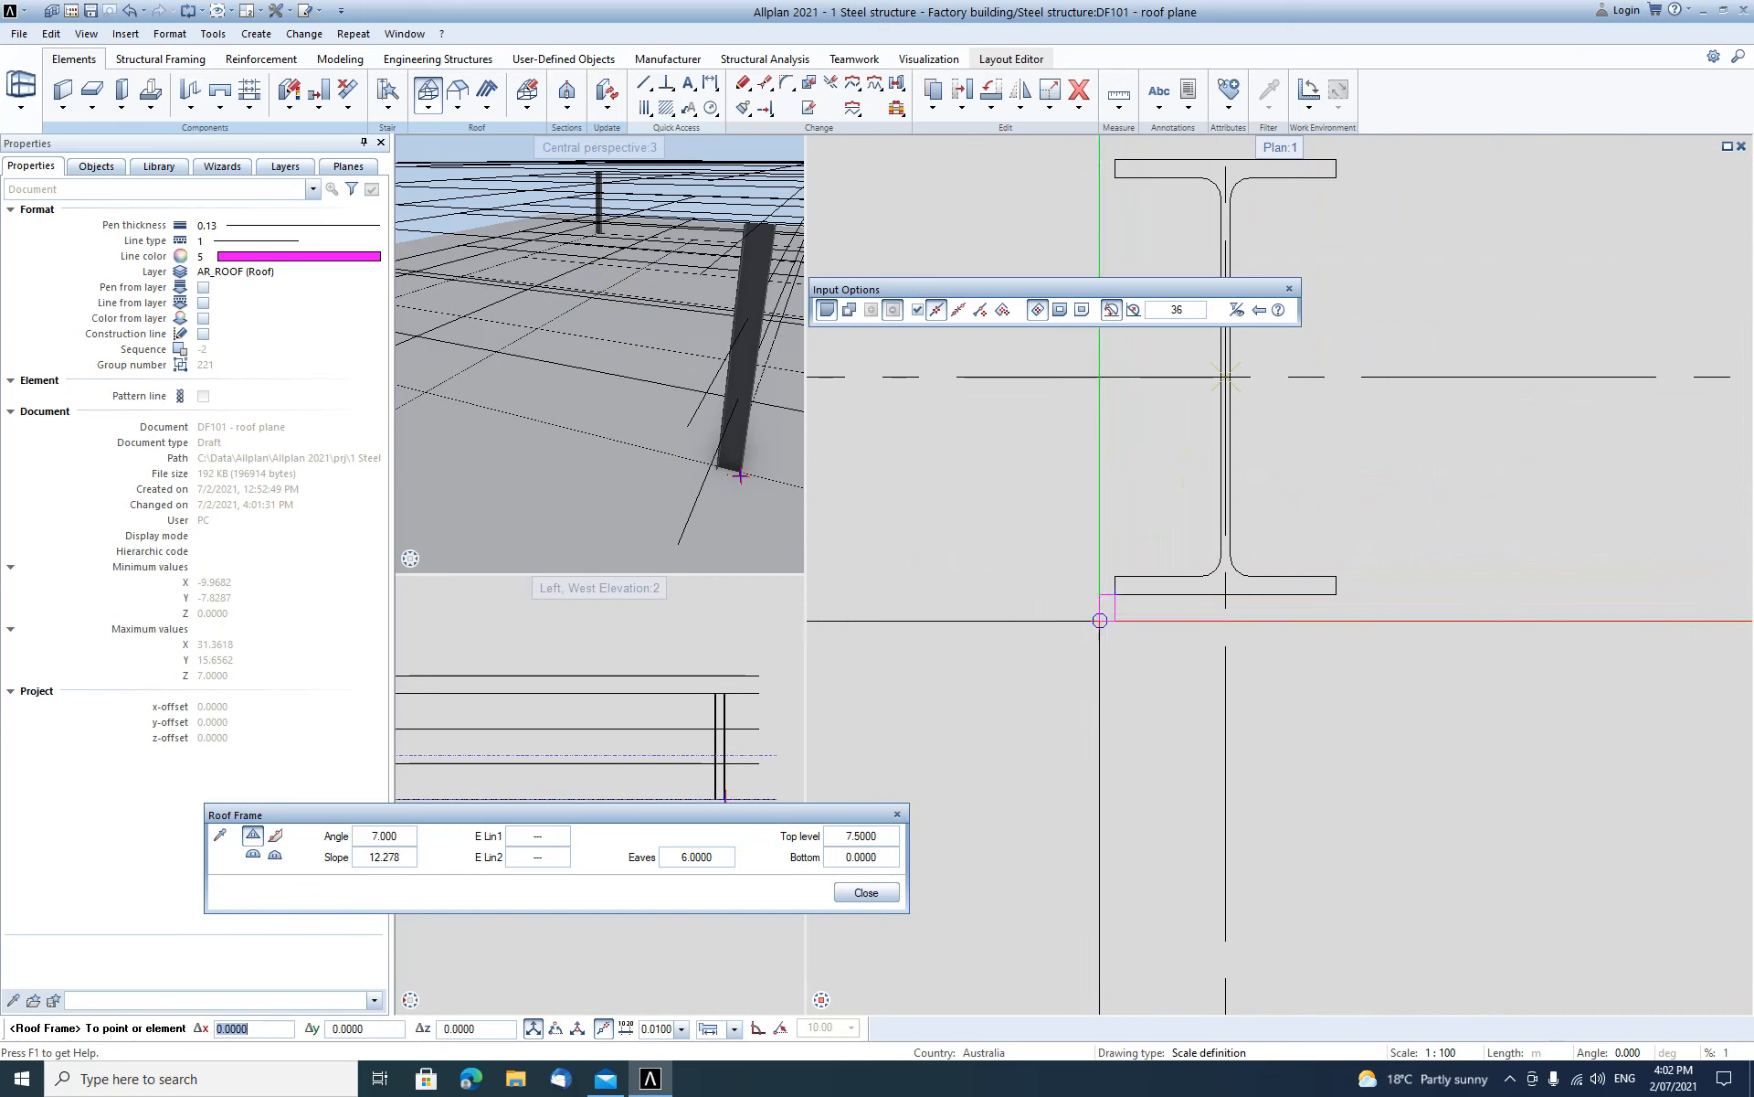
scroll(1100, 621, down, 6)
scroll(1626, 404, up, 6)
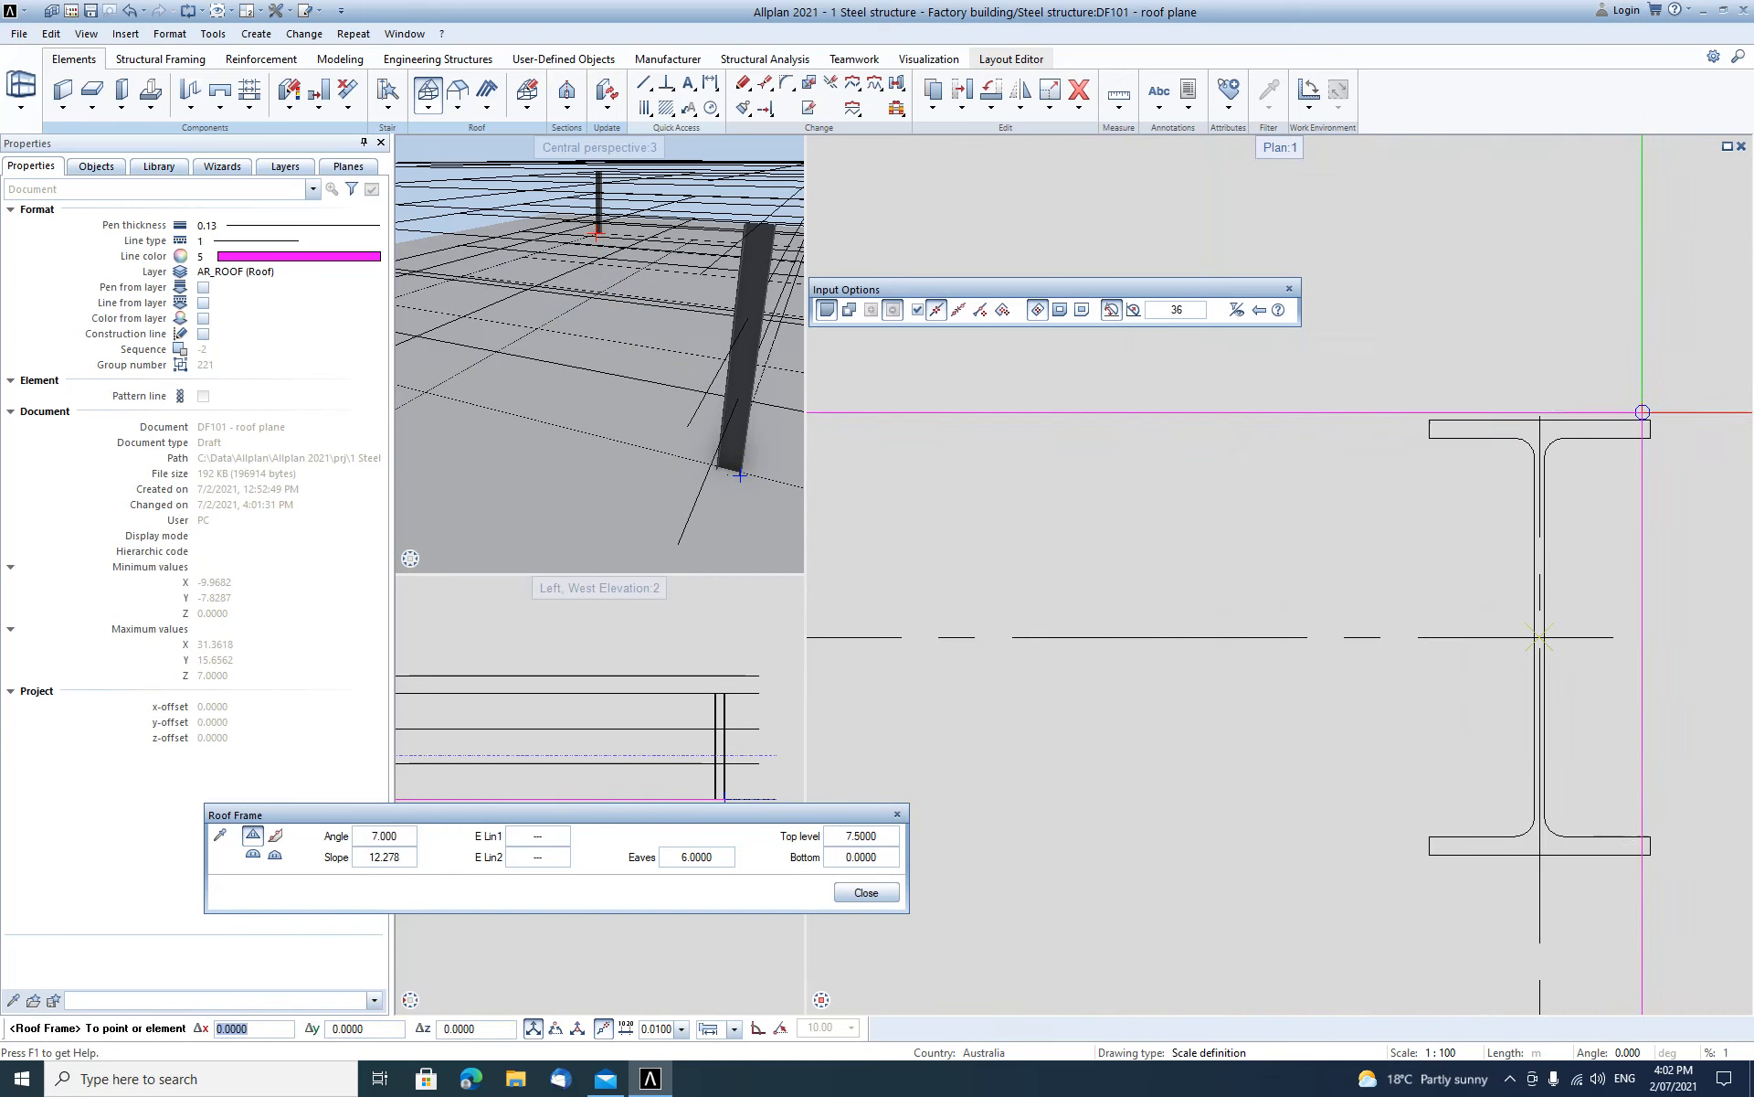
scroll(1630, 411, down, 4)
scroll(1524, 449, down, 5)
click(1507, 471)
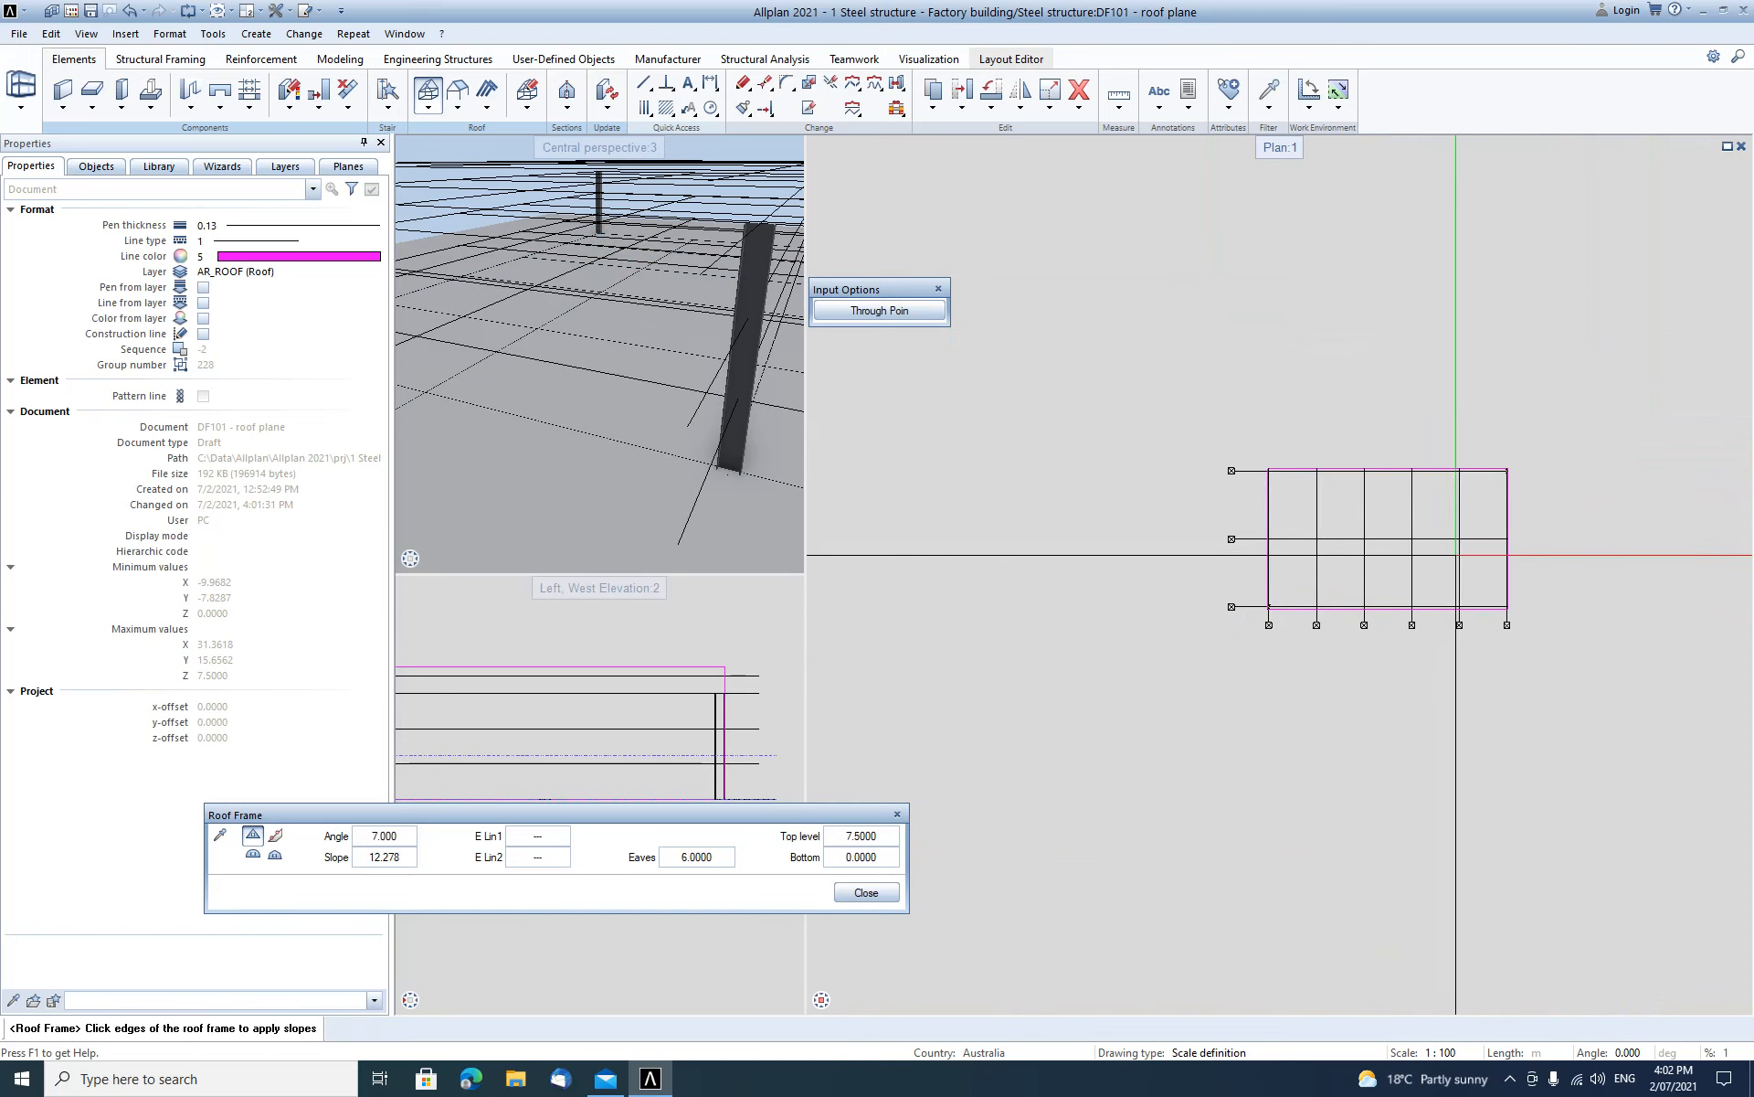
Apply the roof slope to the two long outline edges along axes A and C and finish the roof frame.
scroll(1410, 564, up, 4)
middle_drag(1410, 565, 1336, 635)
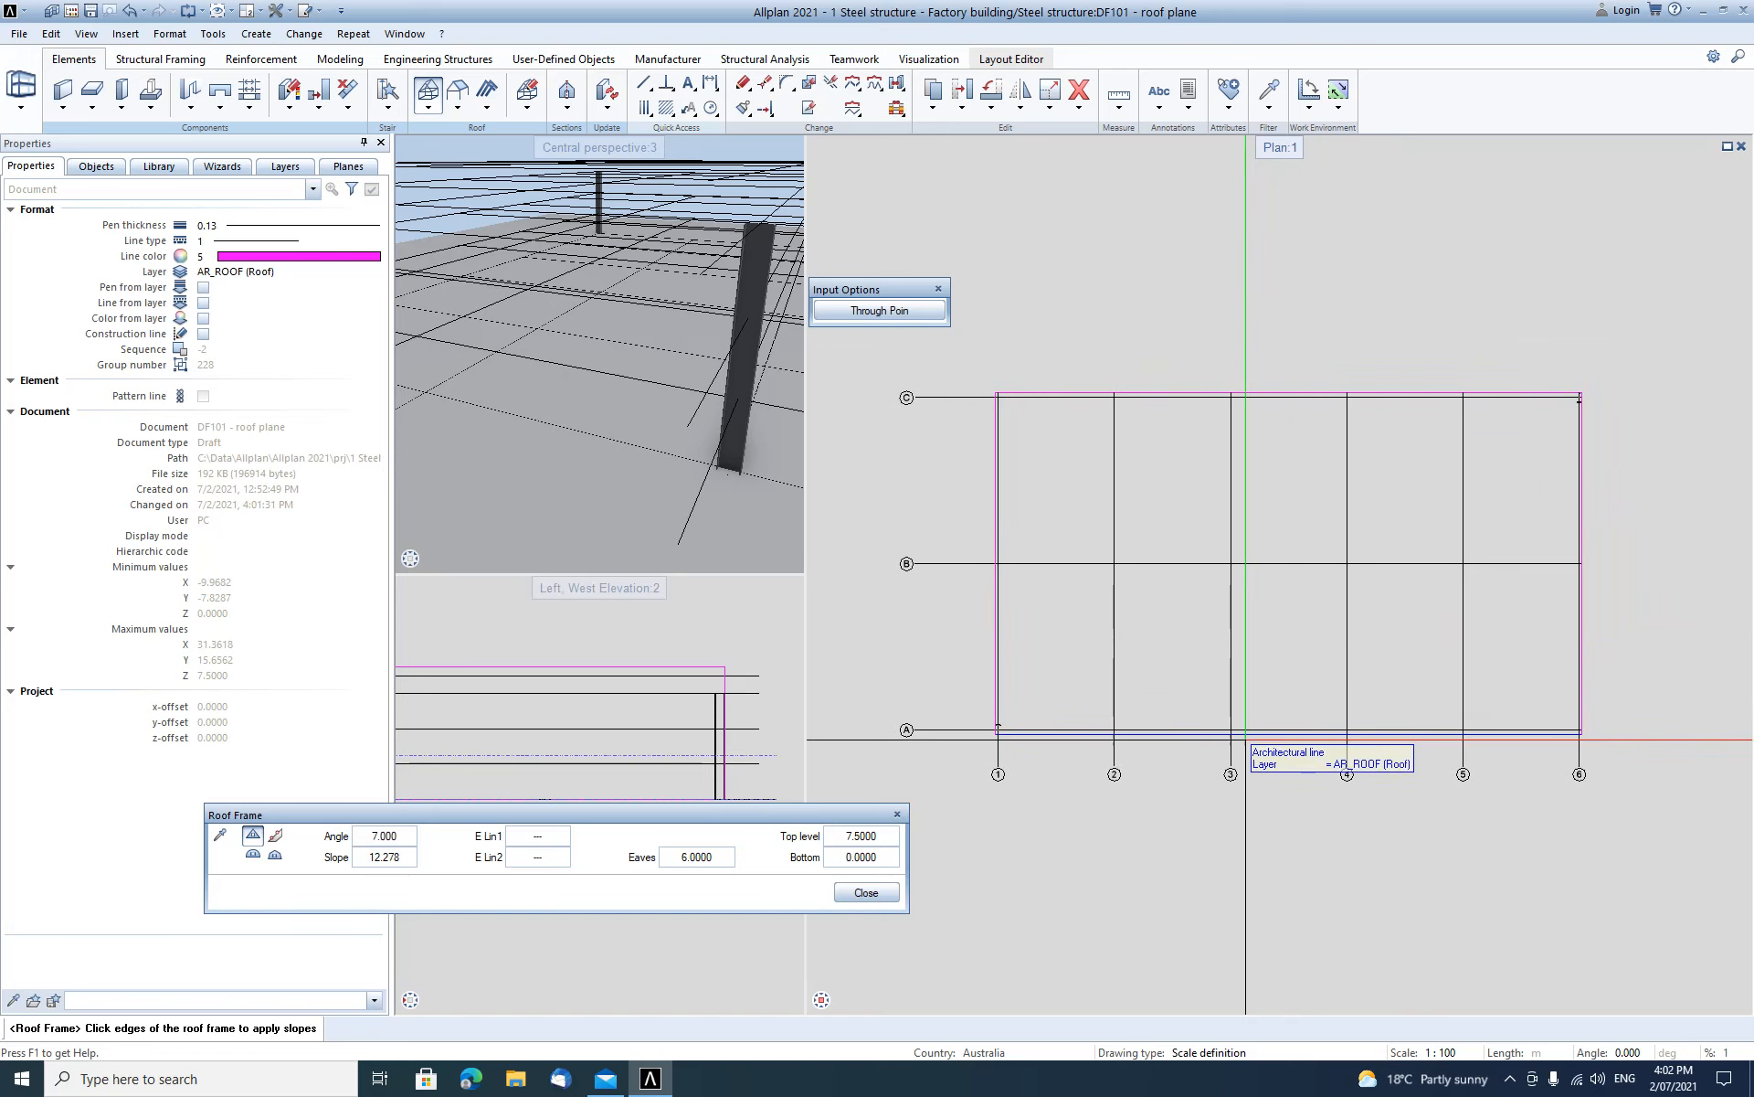
click(1270, 732)
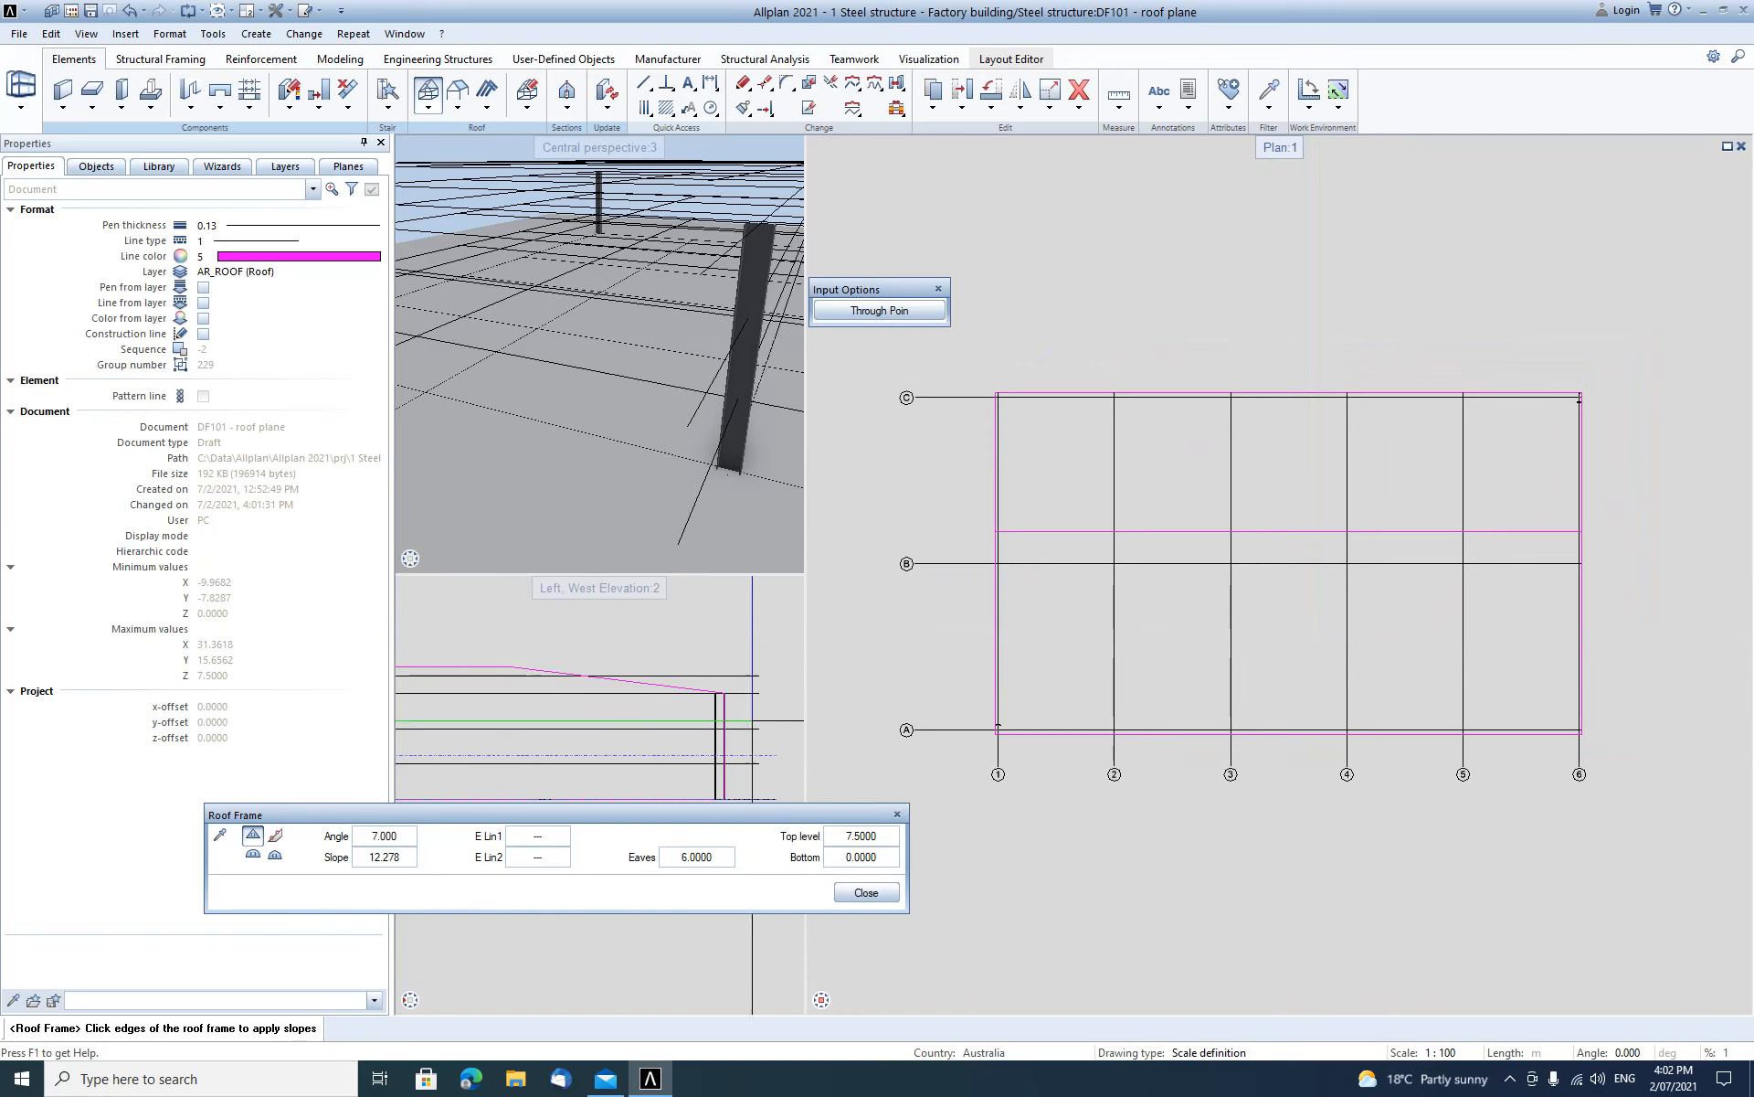
mouse_move(552, 707)
middle_down()
mouse_move(658, 698)
mouse_move(628, 695)
middle_up()
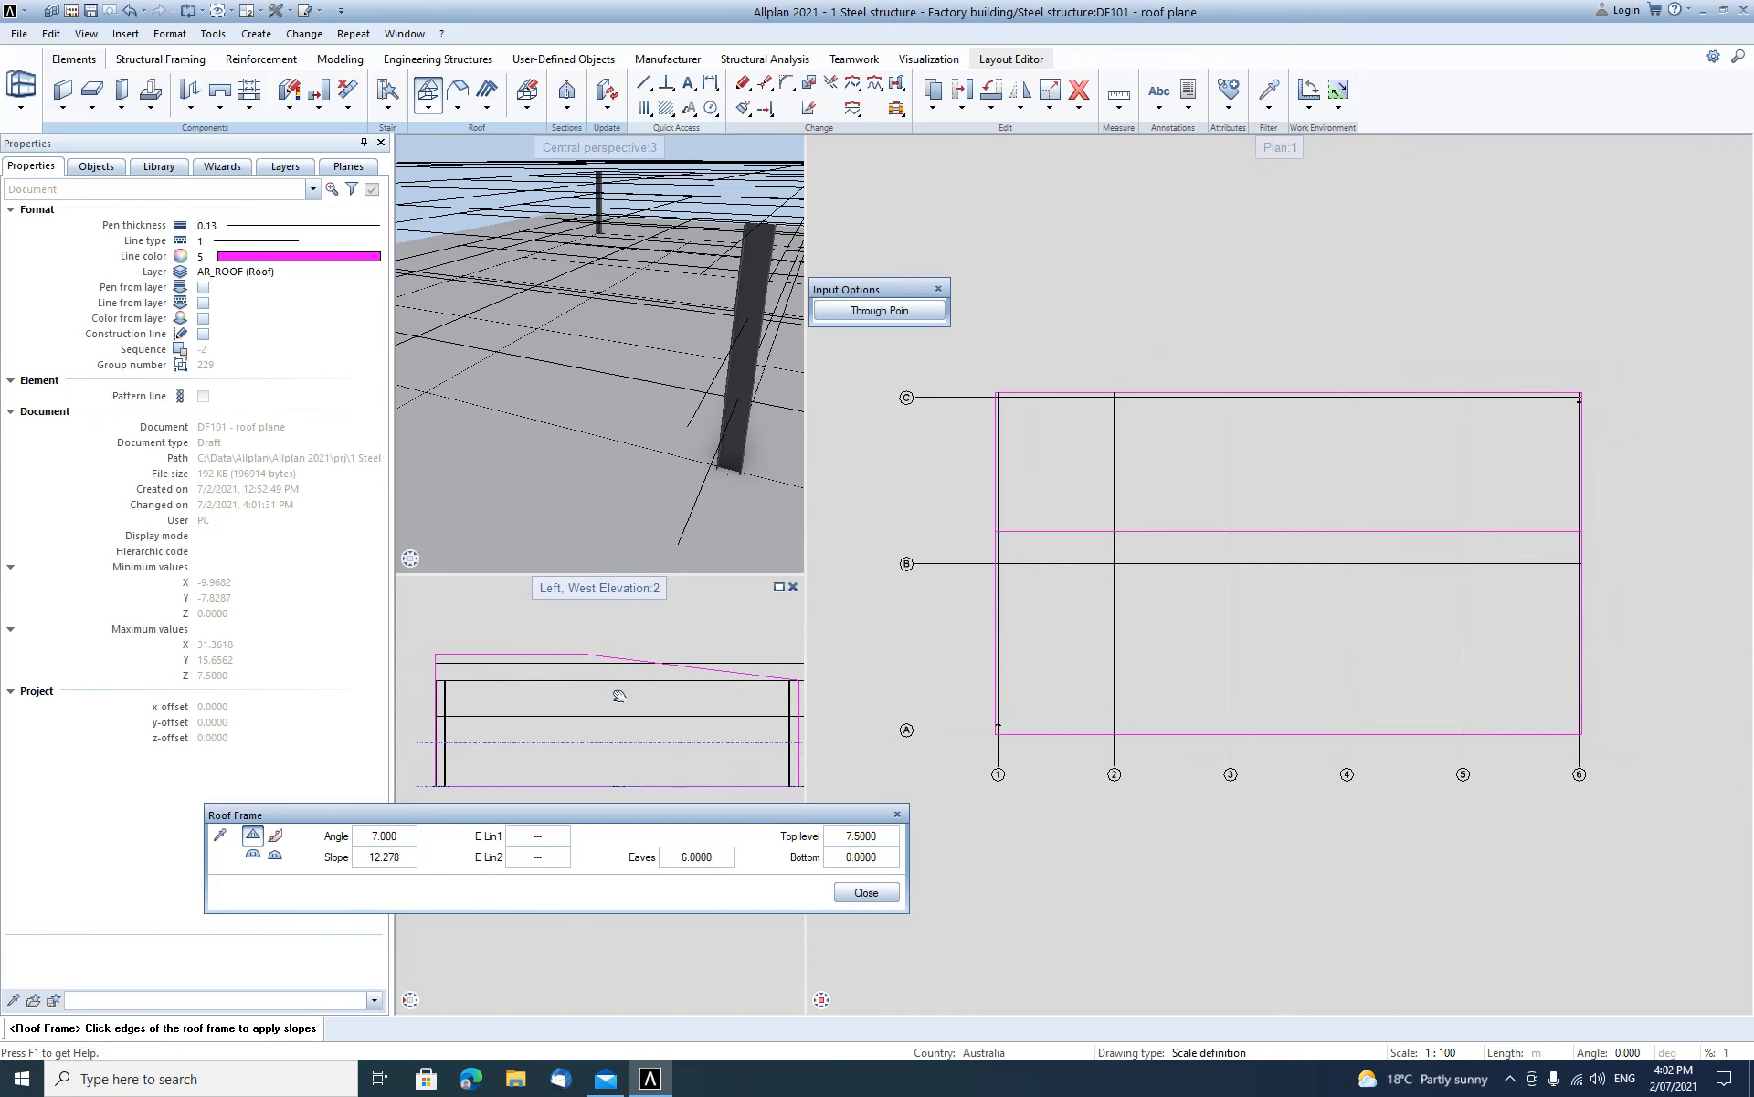
click(1215, 395)
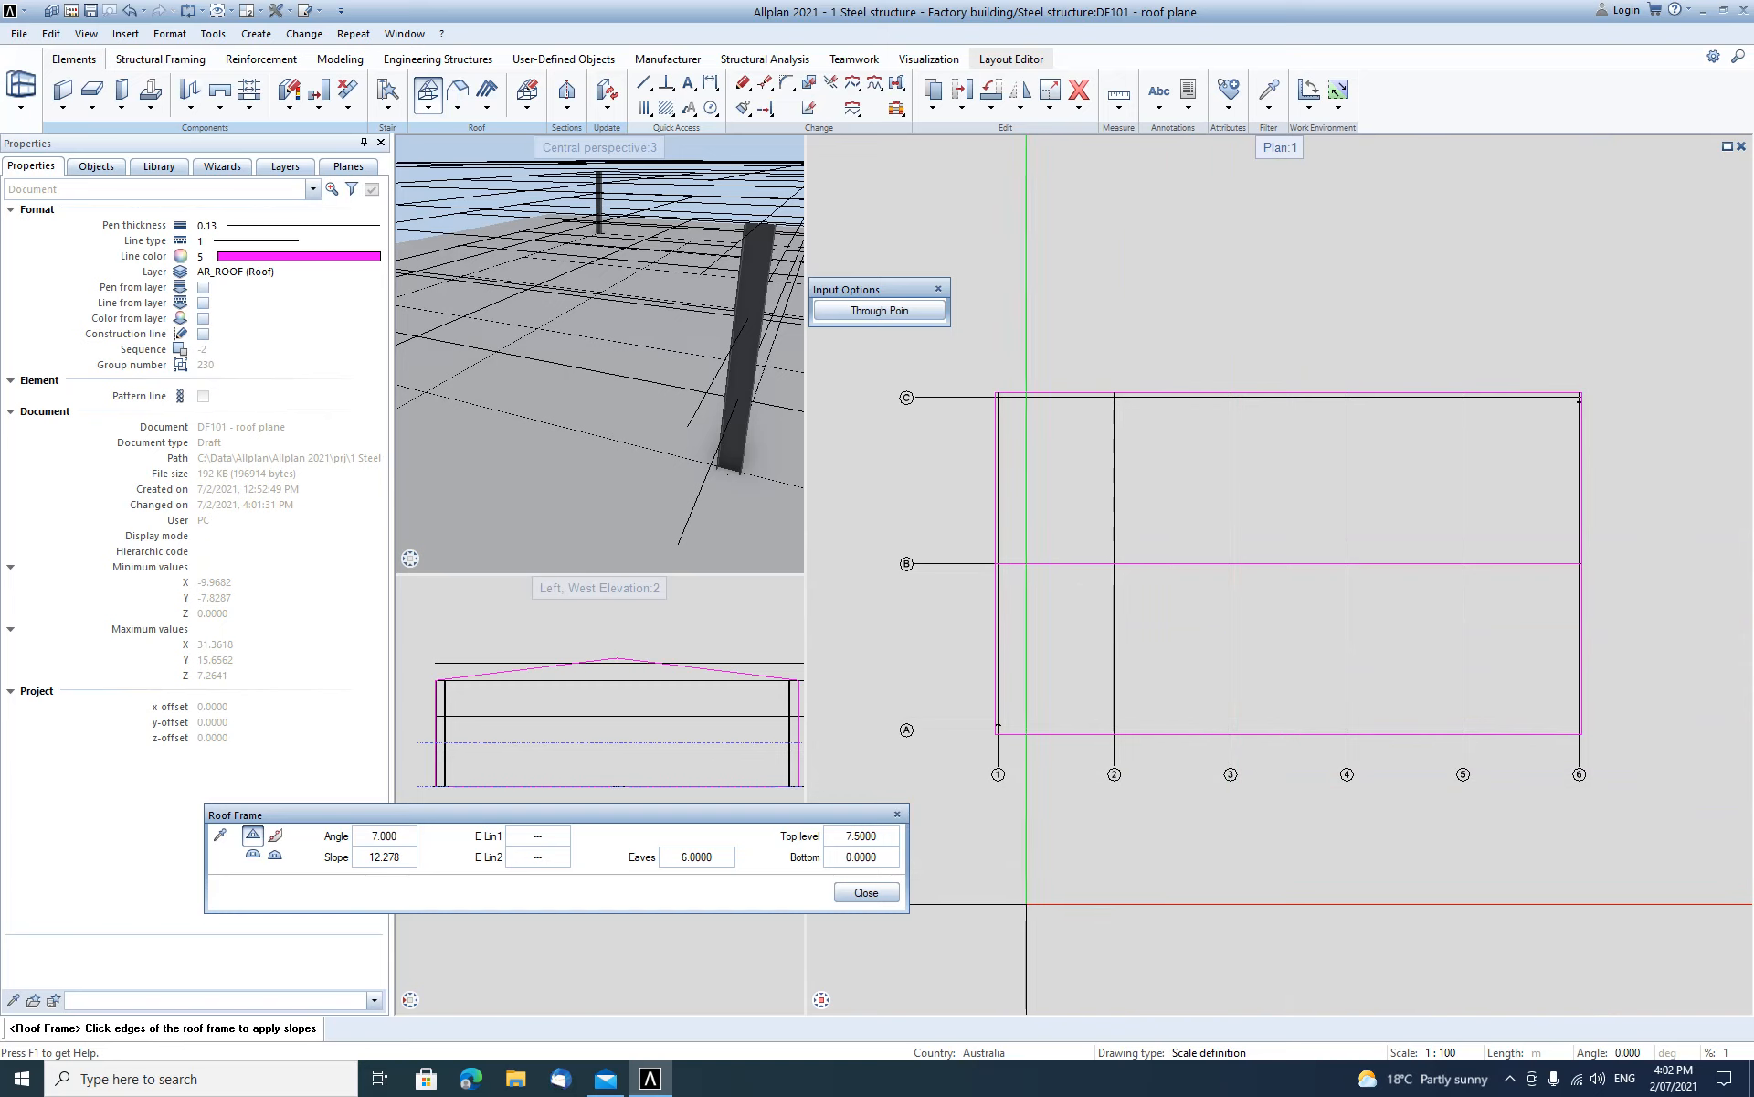
click(875, 895)
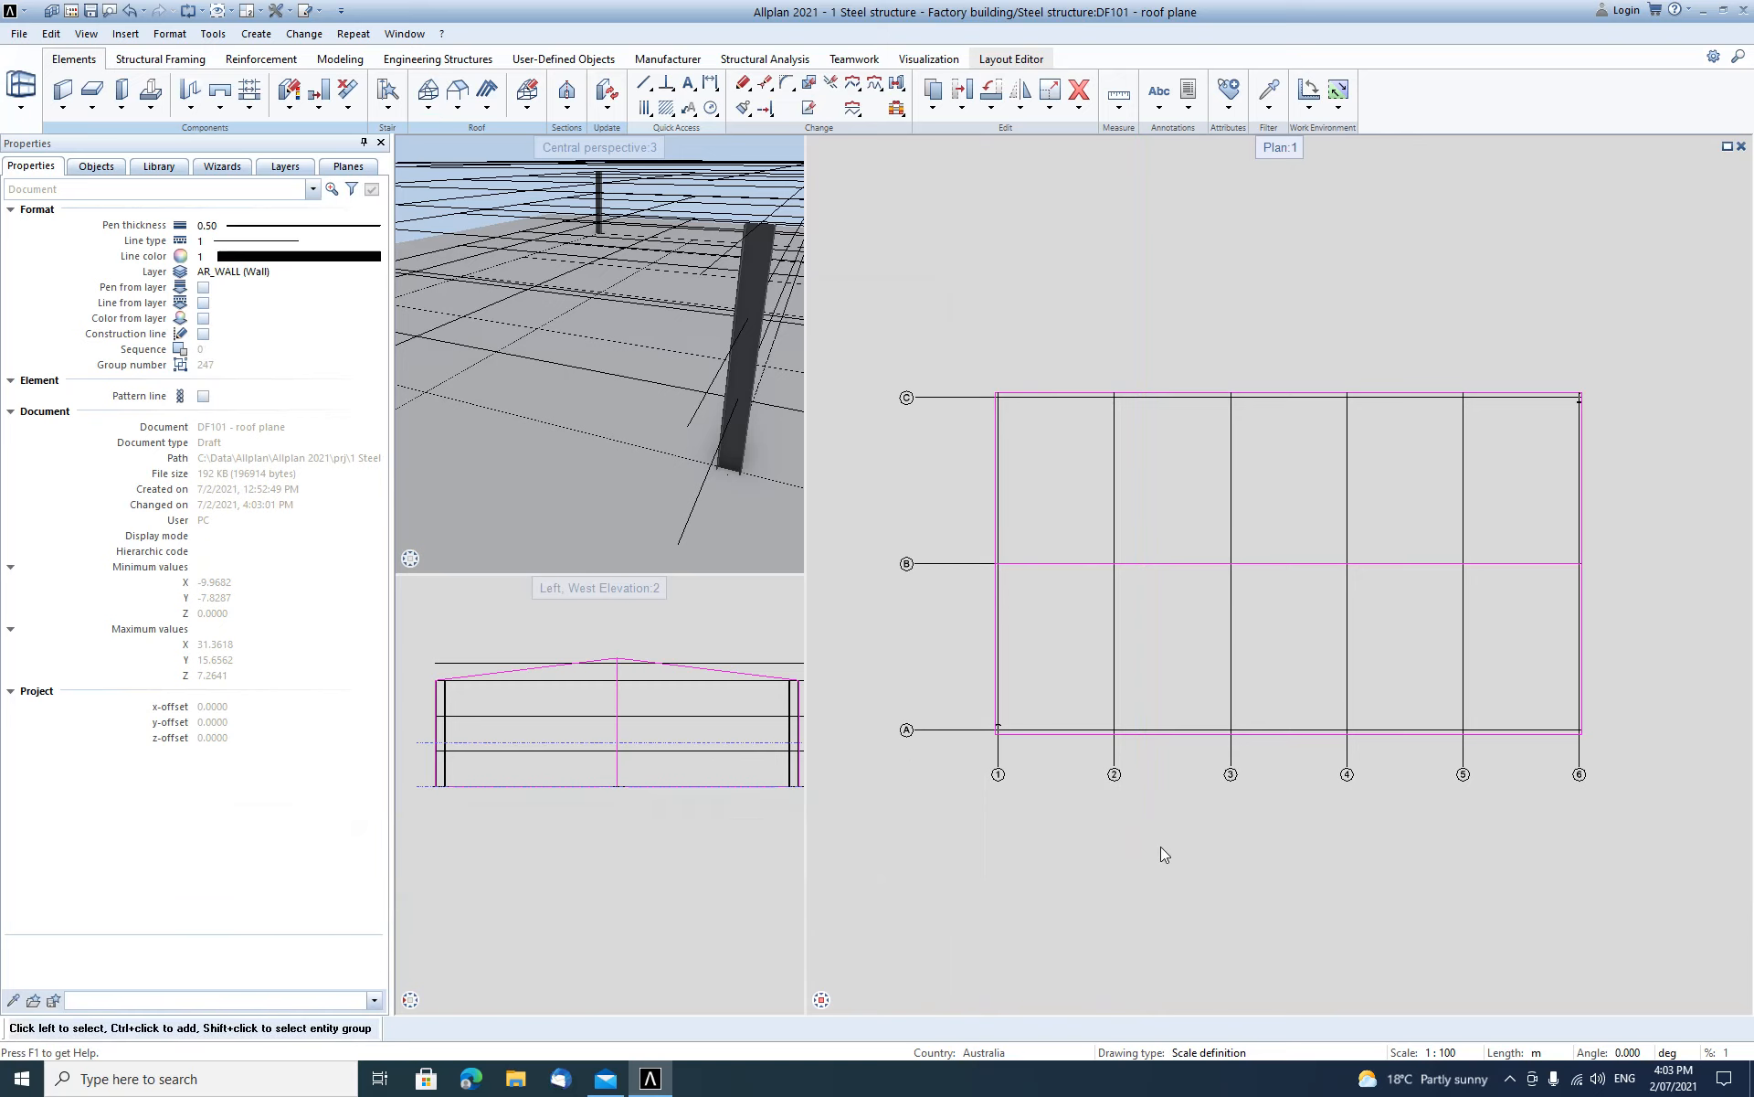
Insert the gable roof frame as a roofscape under Structure in the New model plane model and apply the change.
click(346, 168)
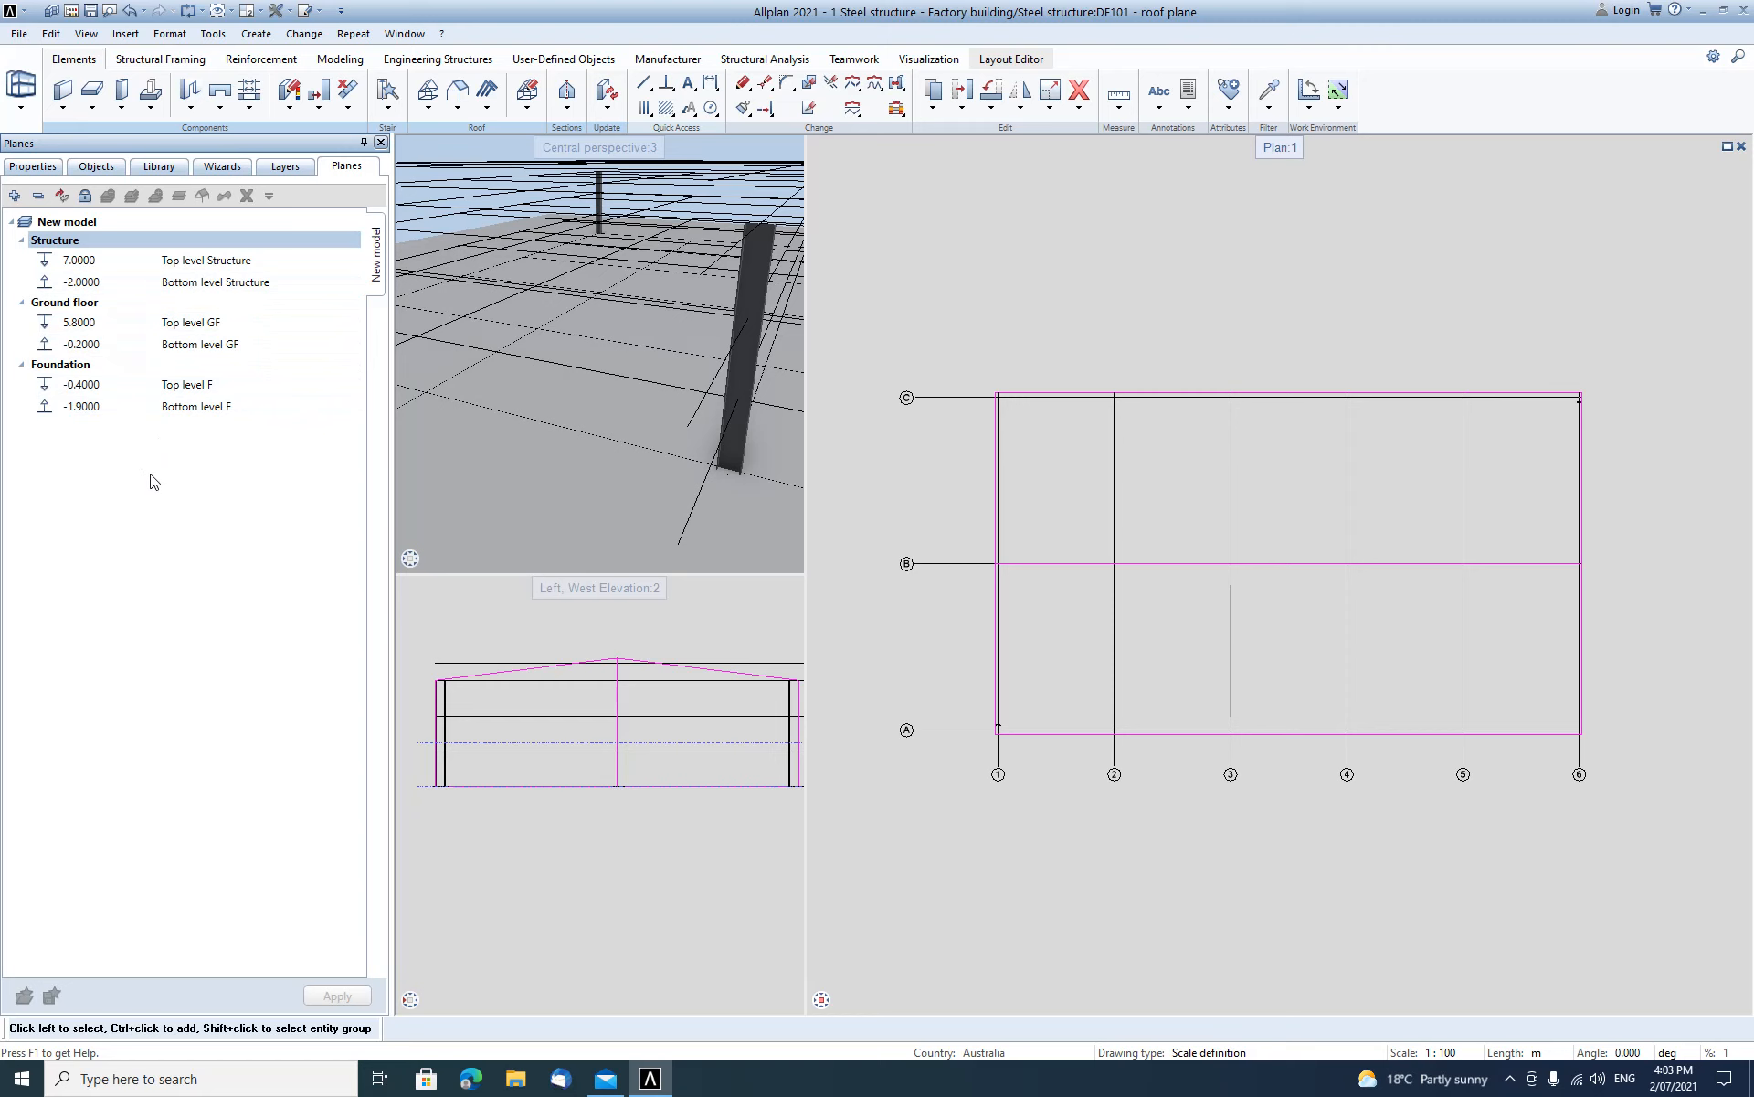
click(85, 195)
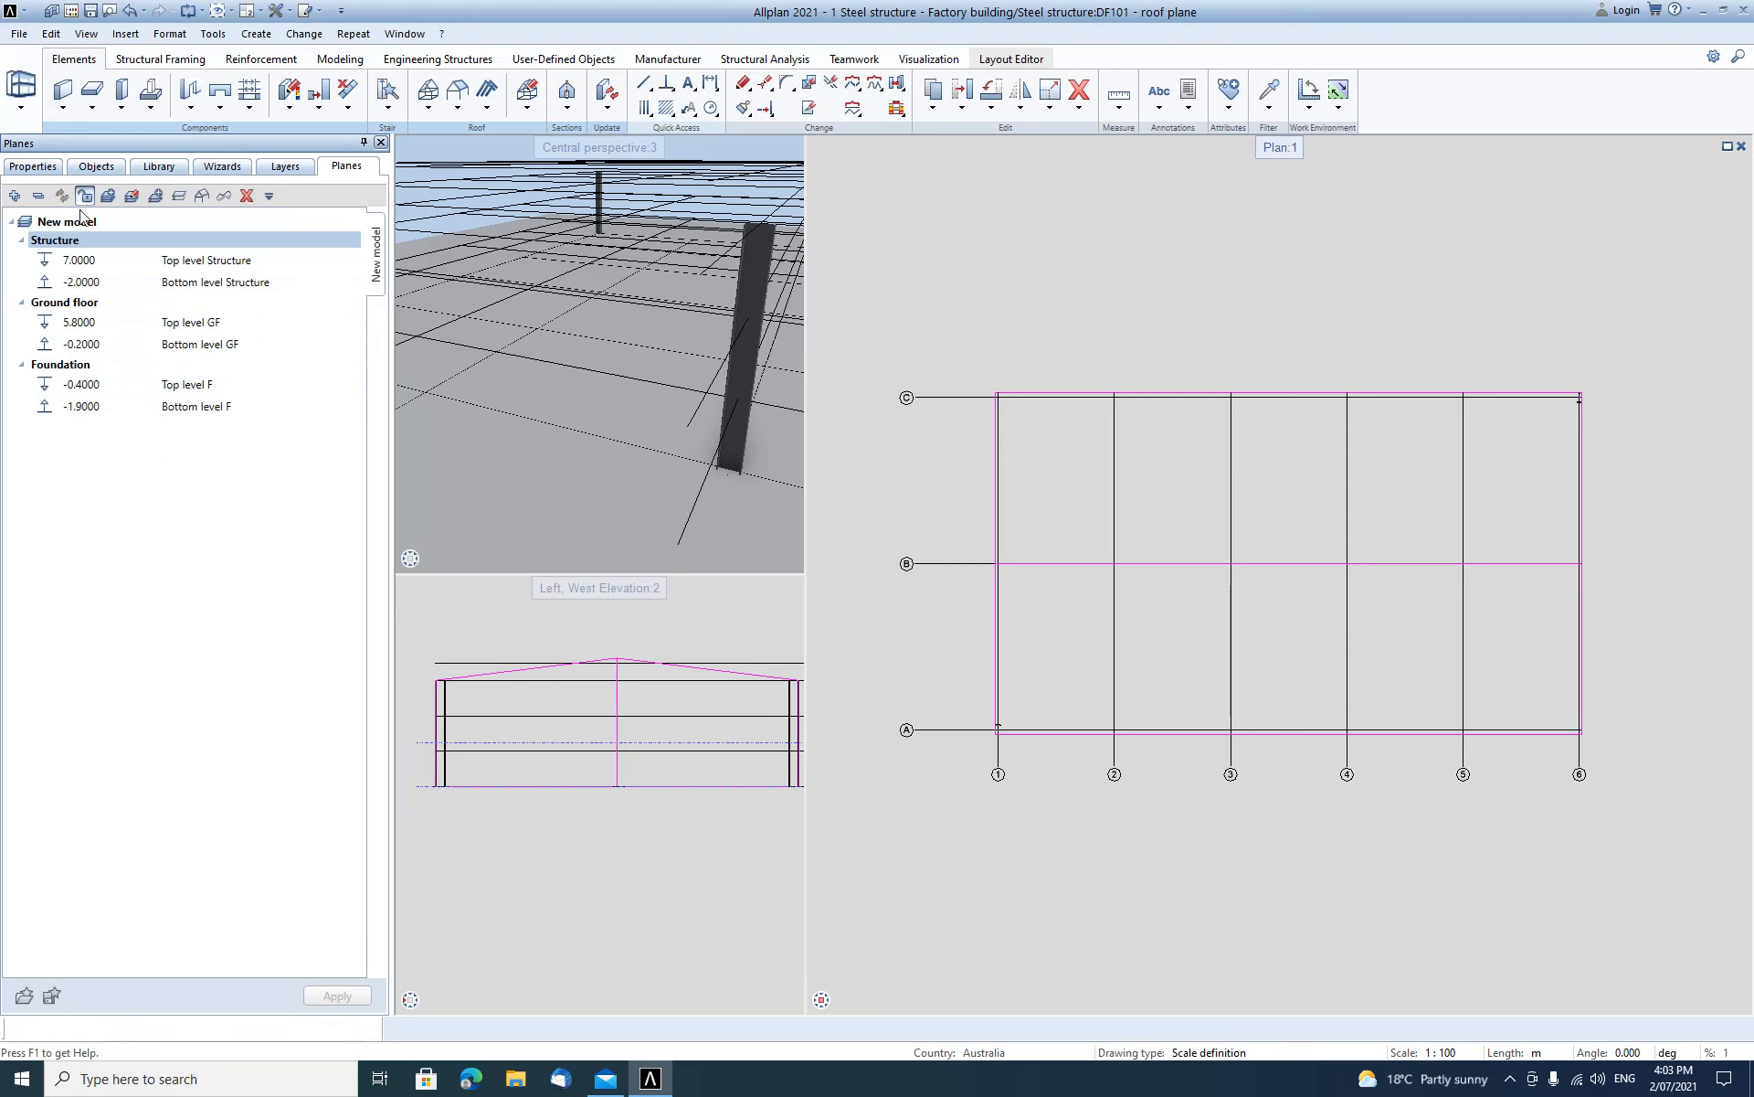
click(202, 195)
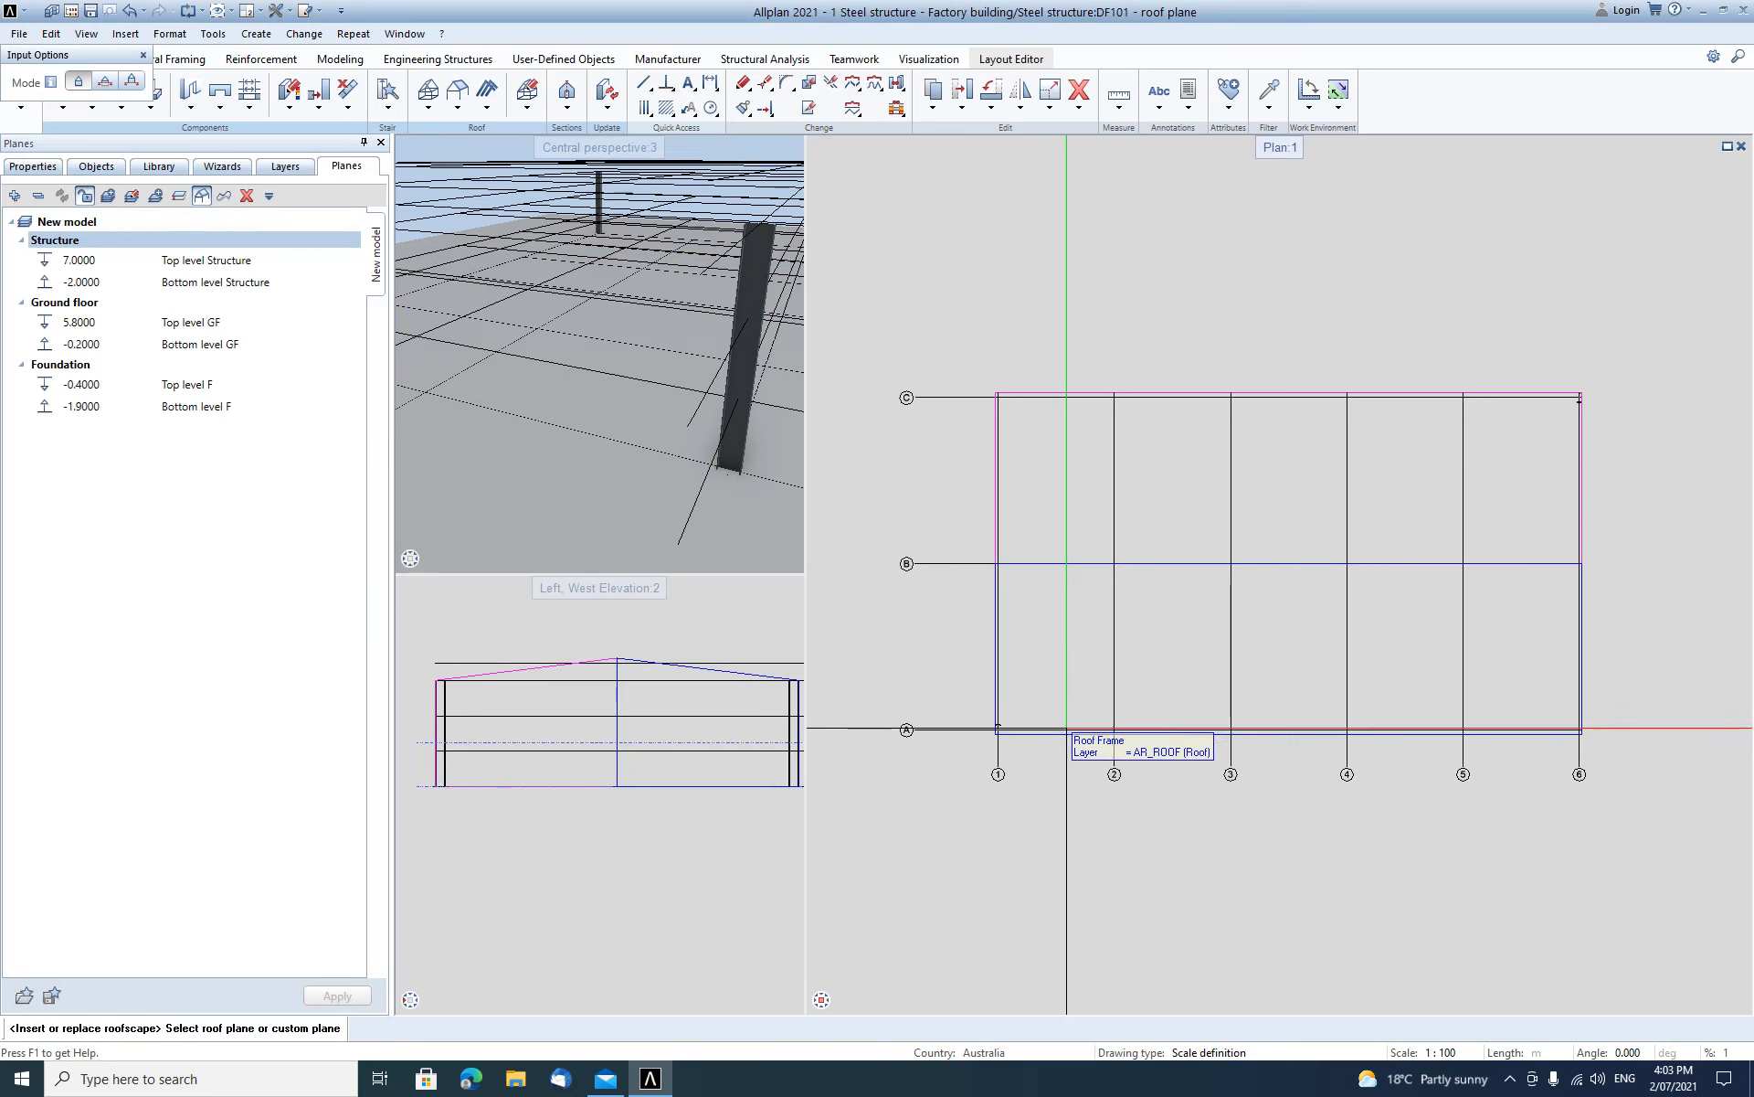
click(1073, 736)
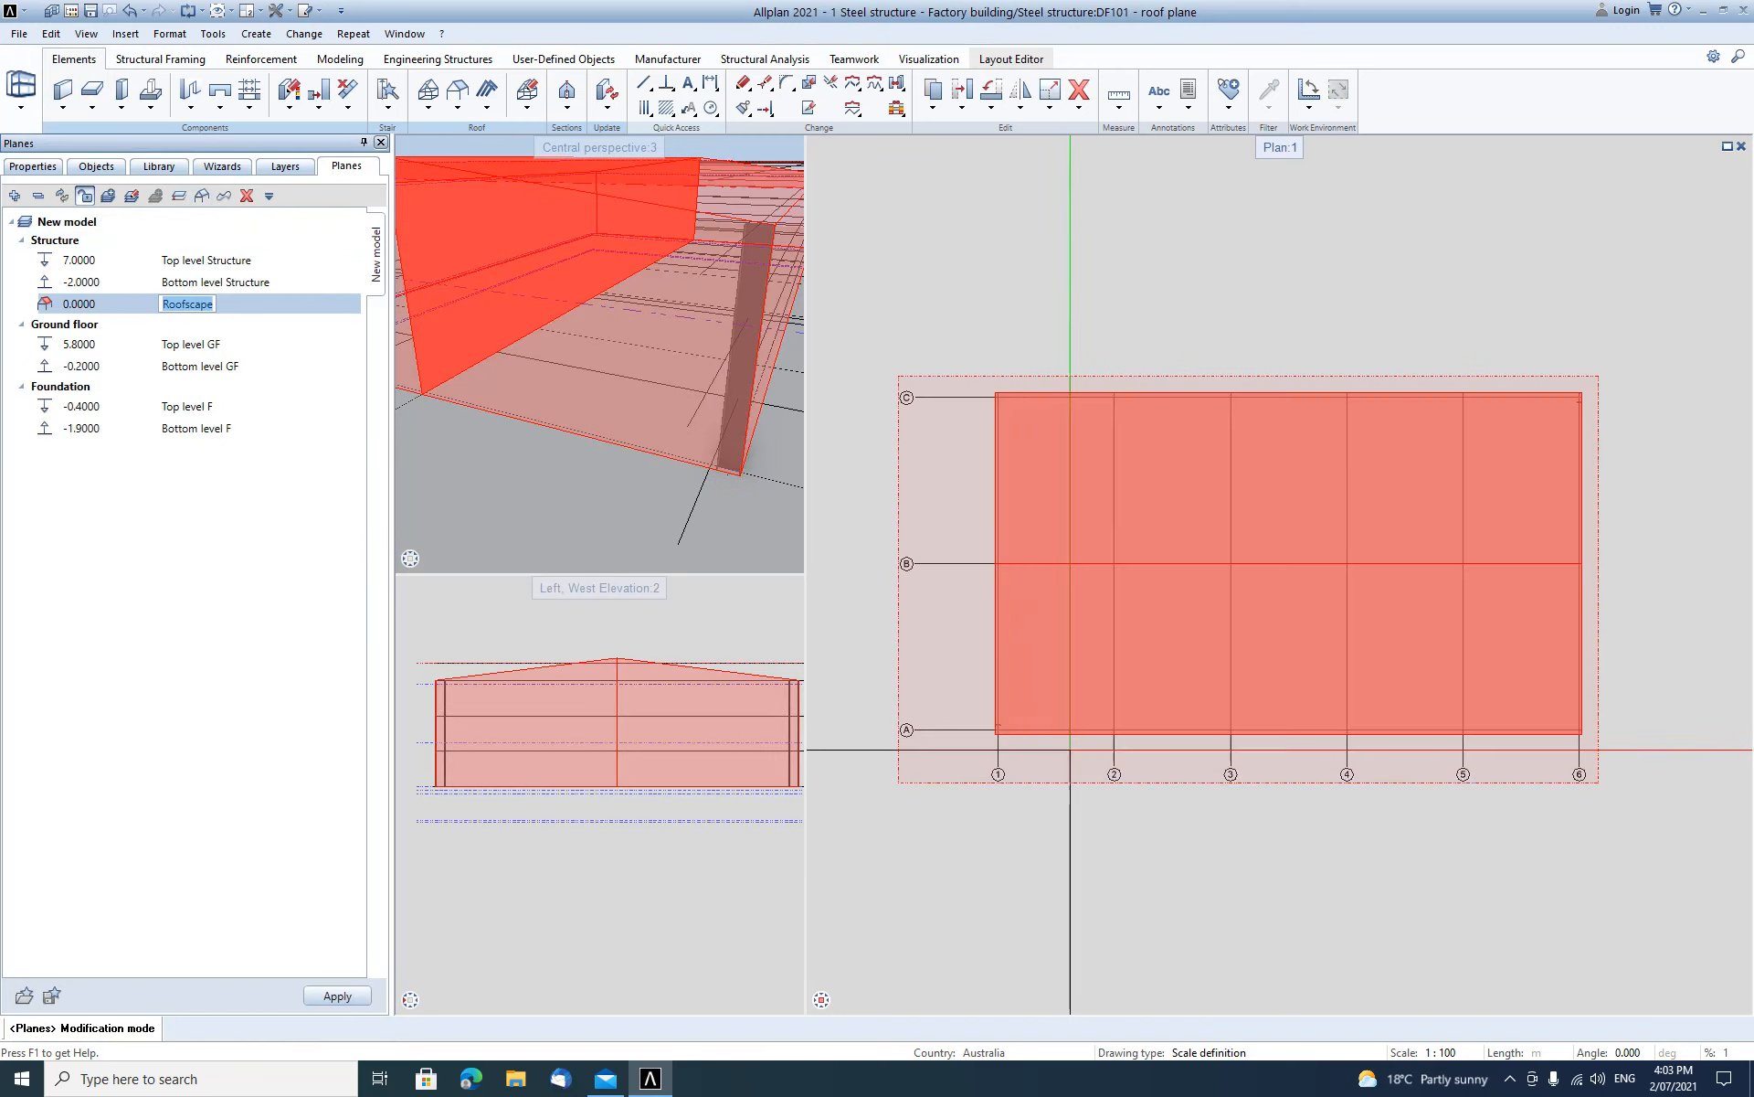
scroll(612, 470, down, 5)
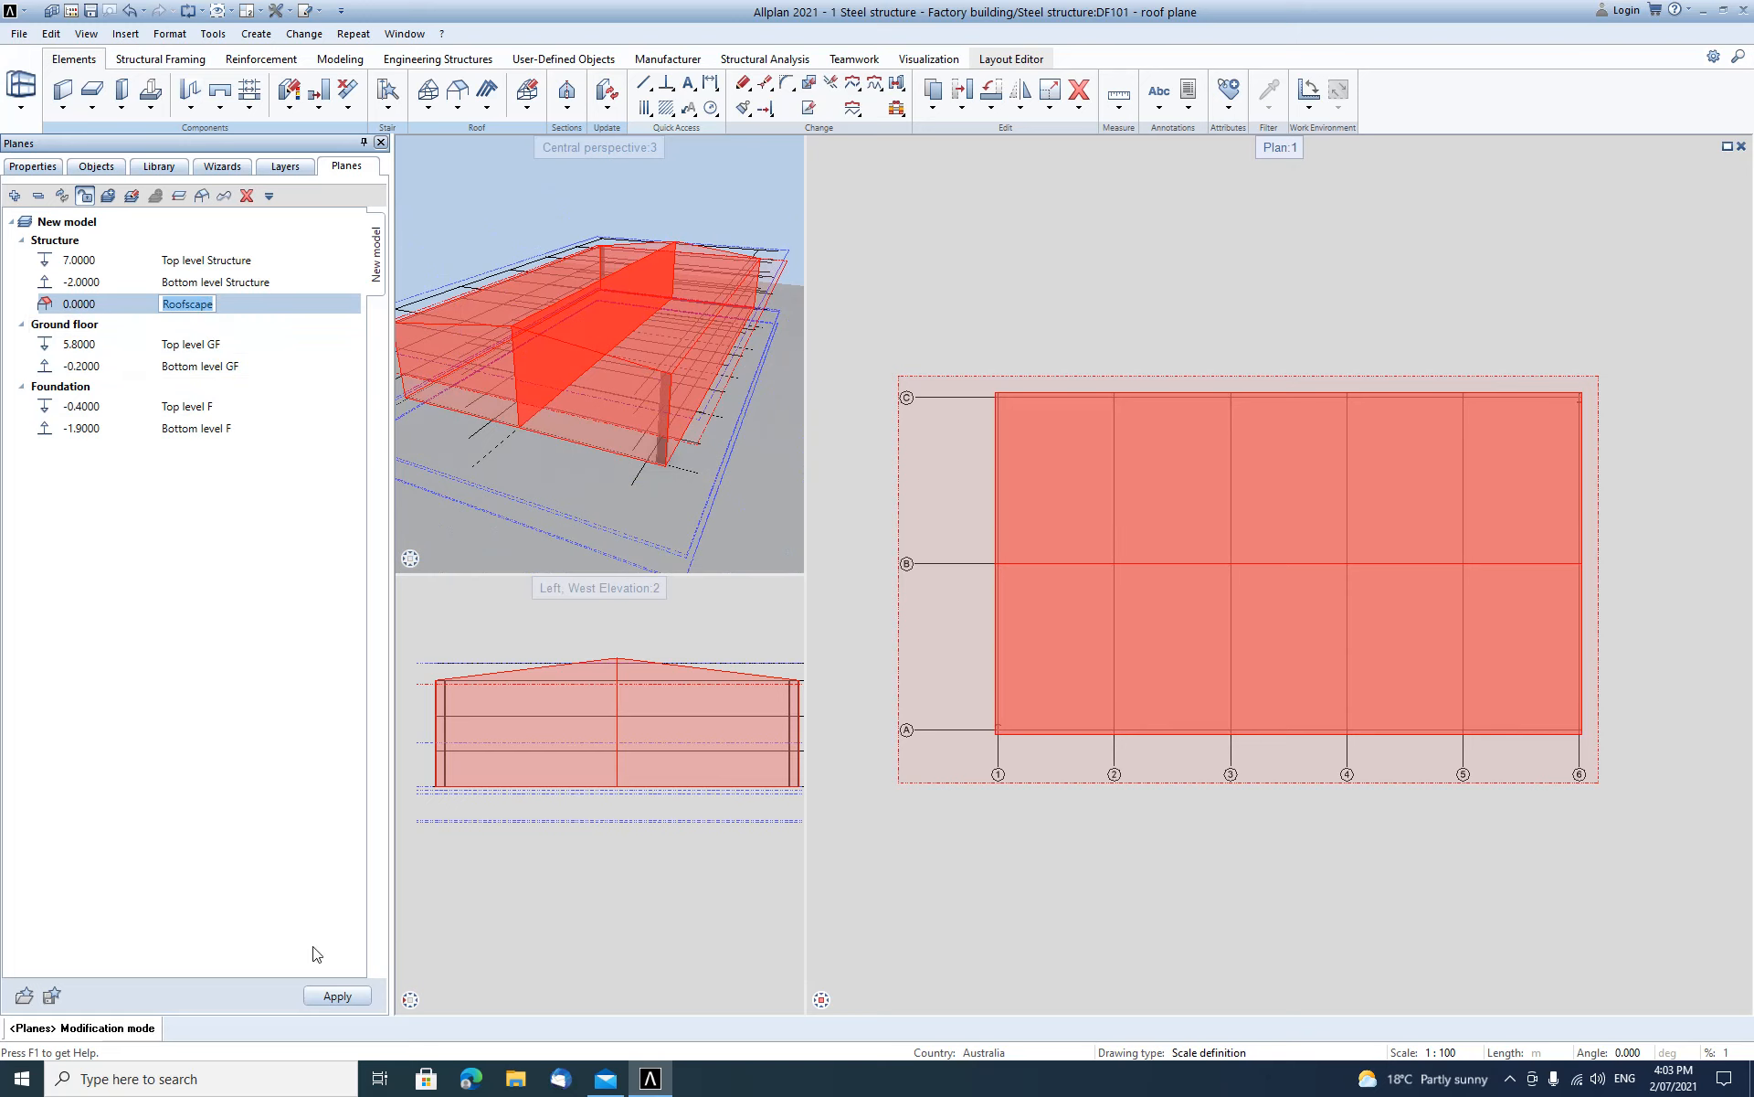
click(341, 996)
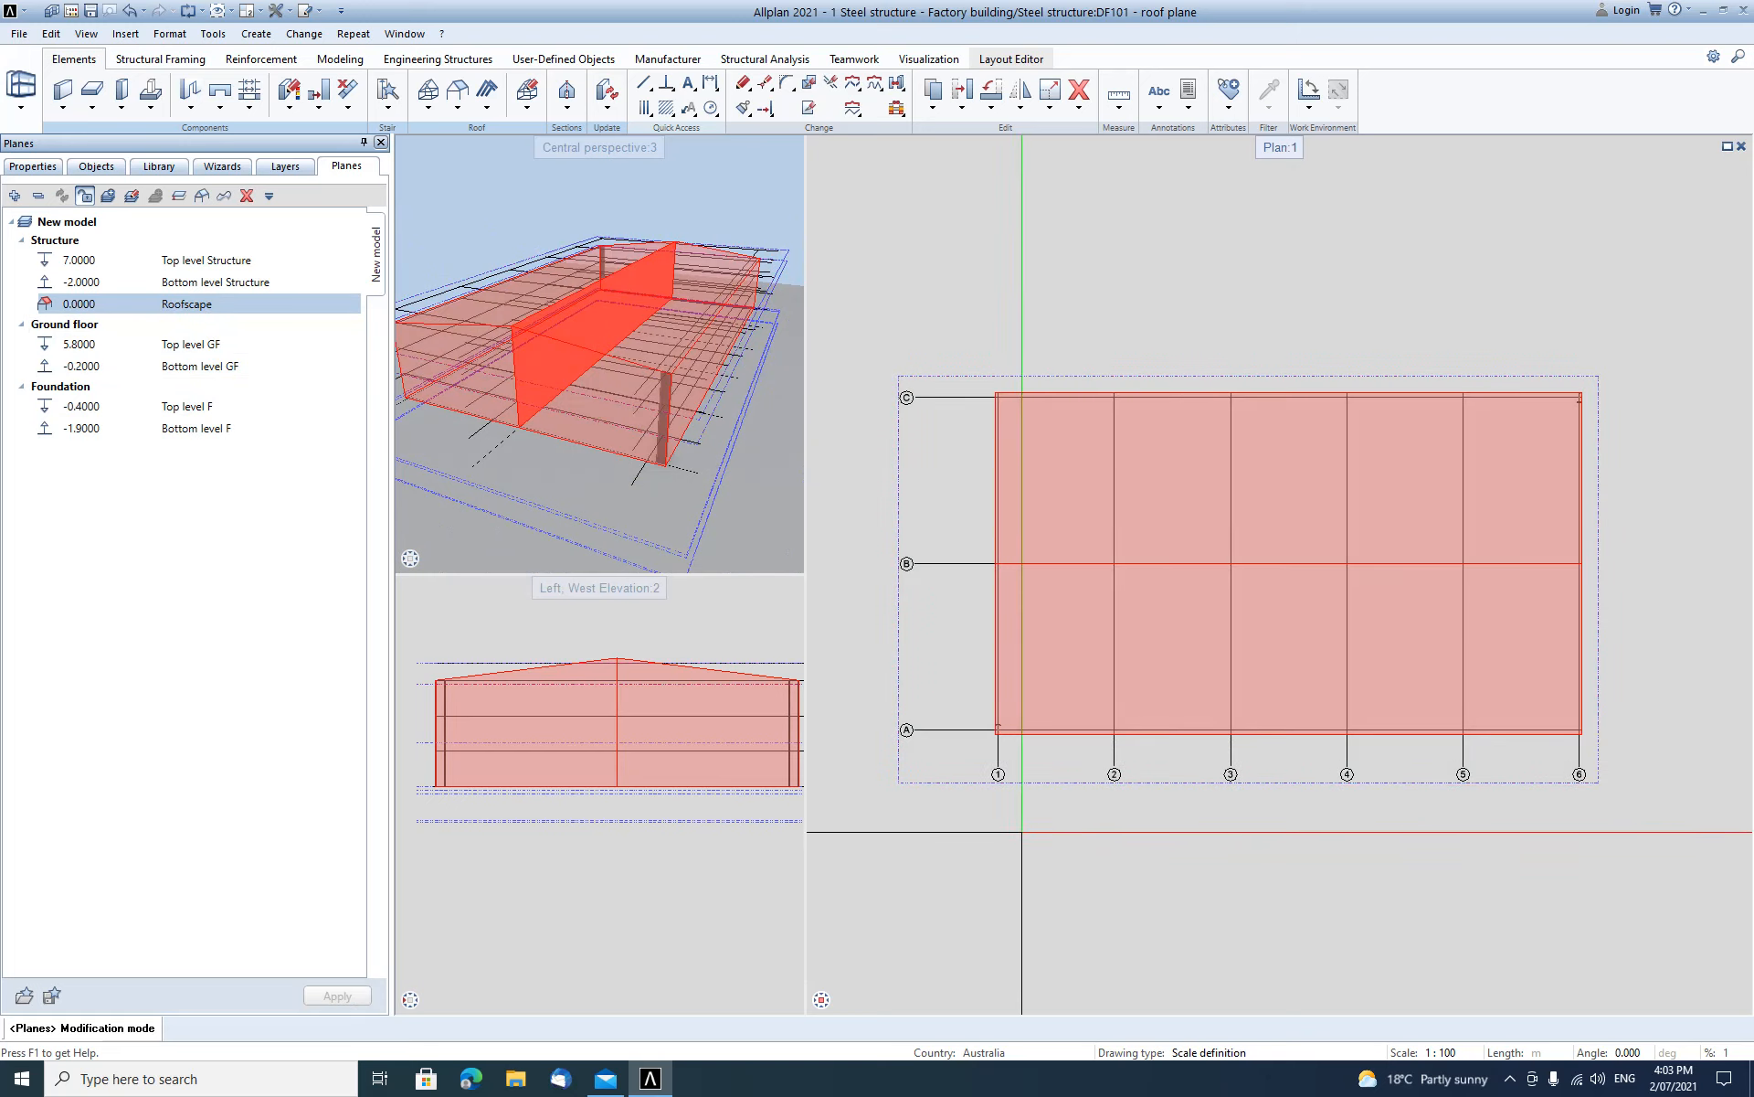
key(Escape)
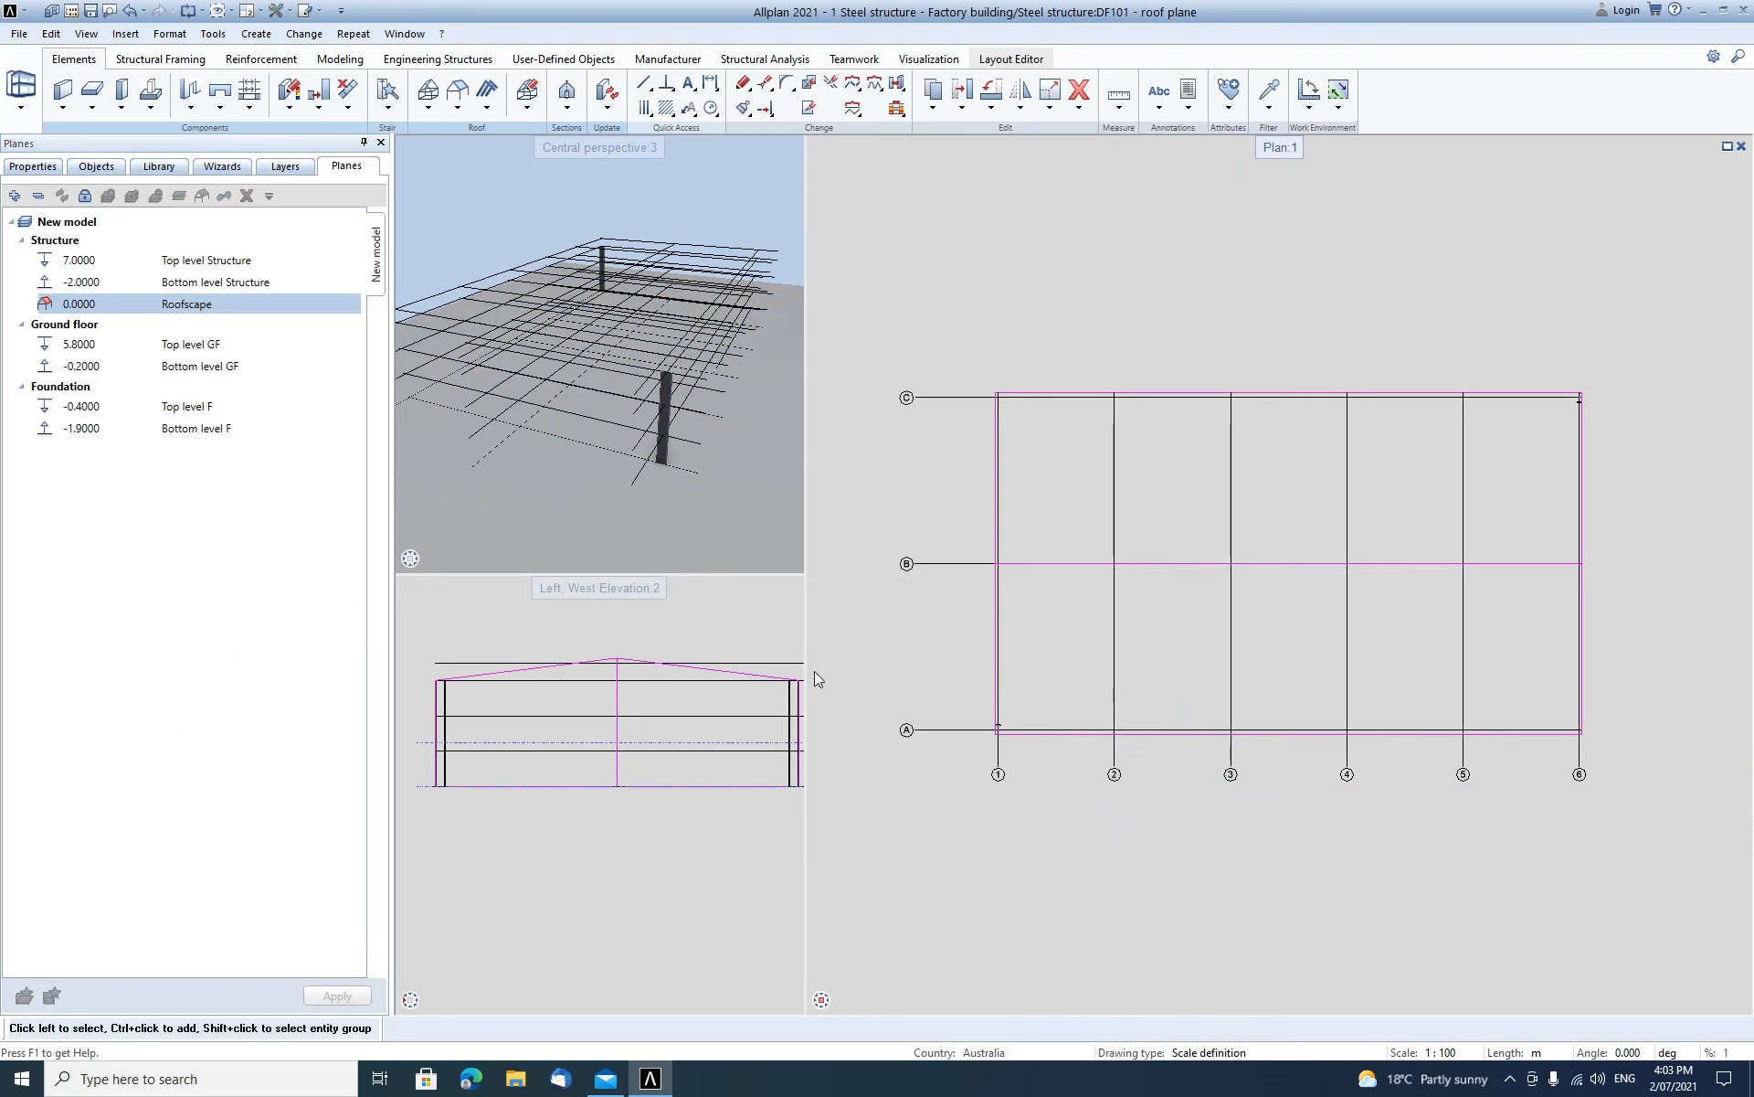
Shorten column A/1 in the west elevation by moving its top point down to the next lower axis grid level.
scroll(797, 689, up, 4)
middle_drag(758, 689, 700, 699)
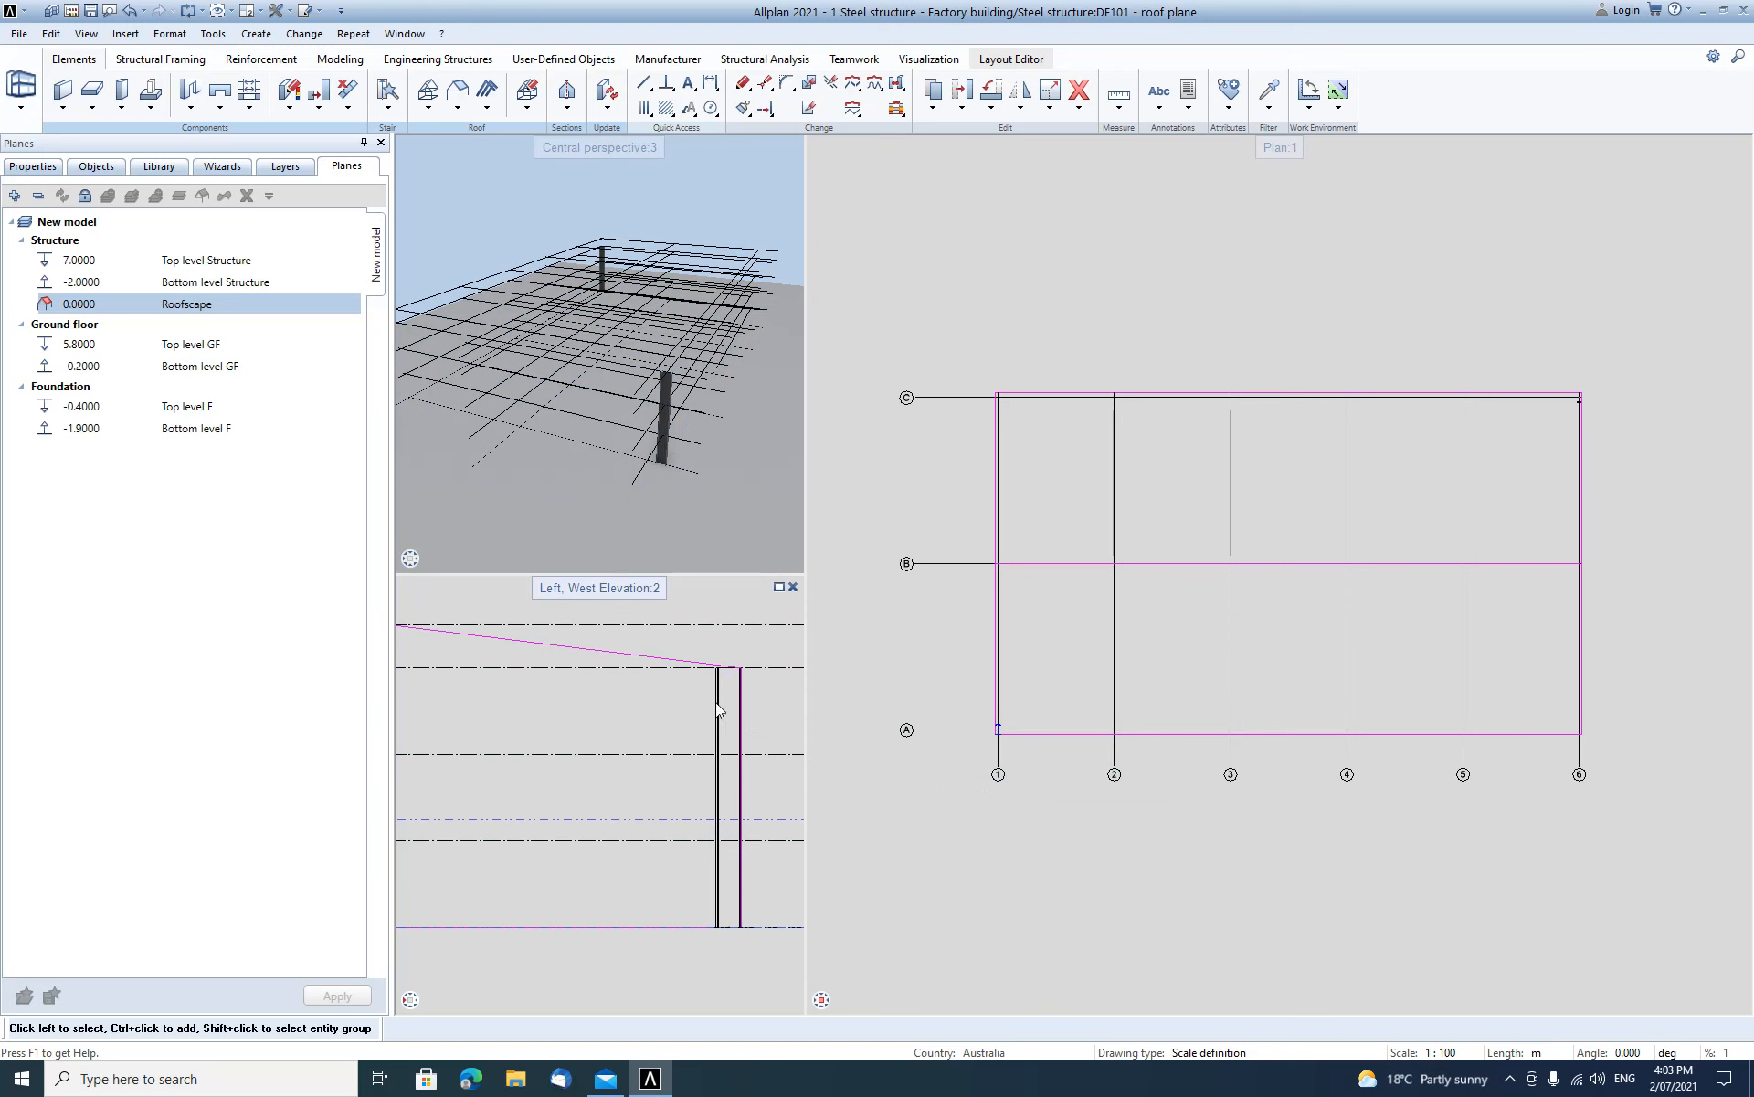
scroll(726, 692, up, 2)
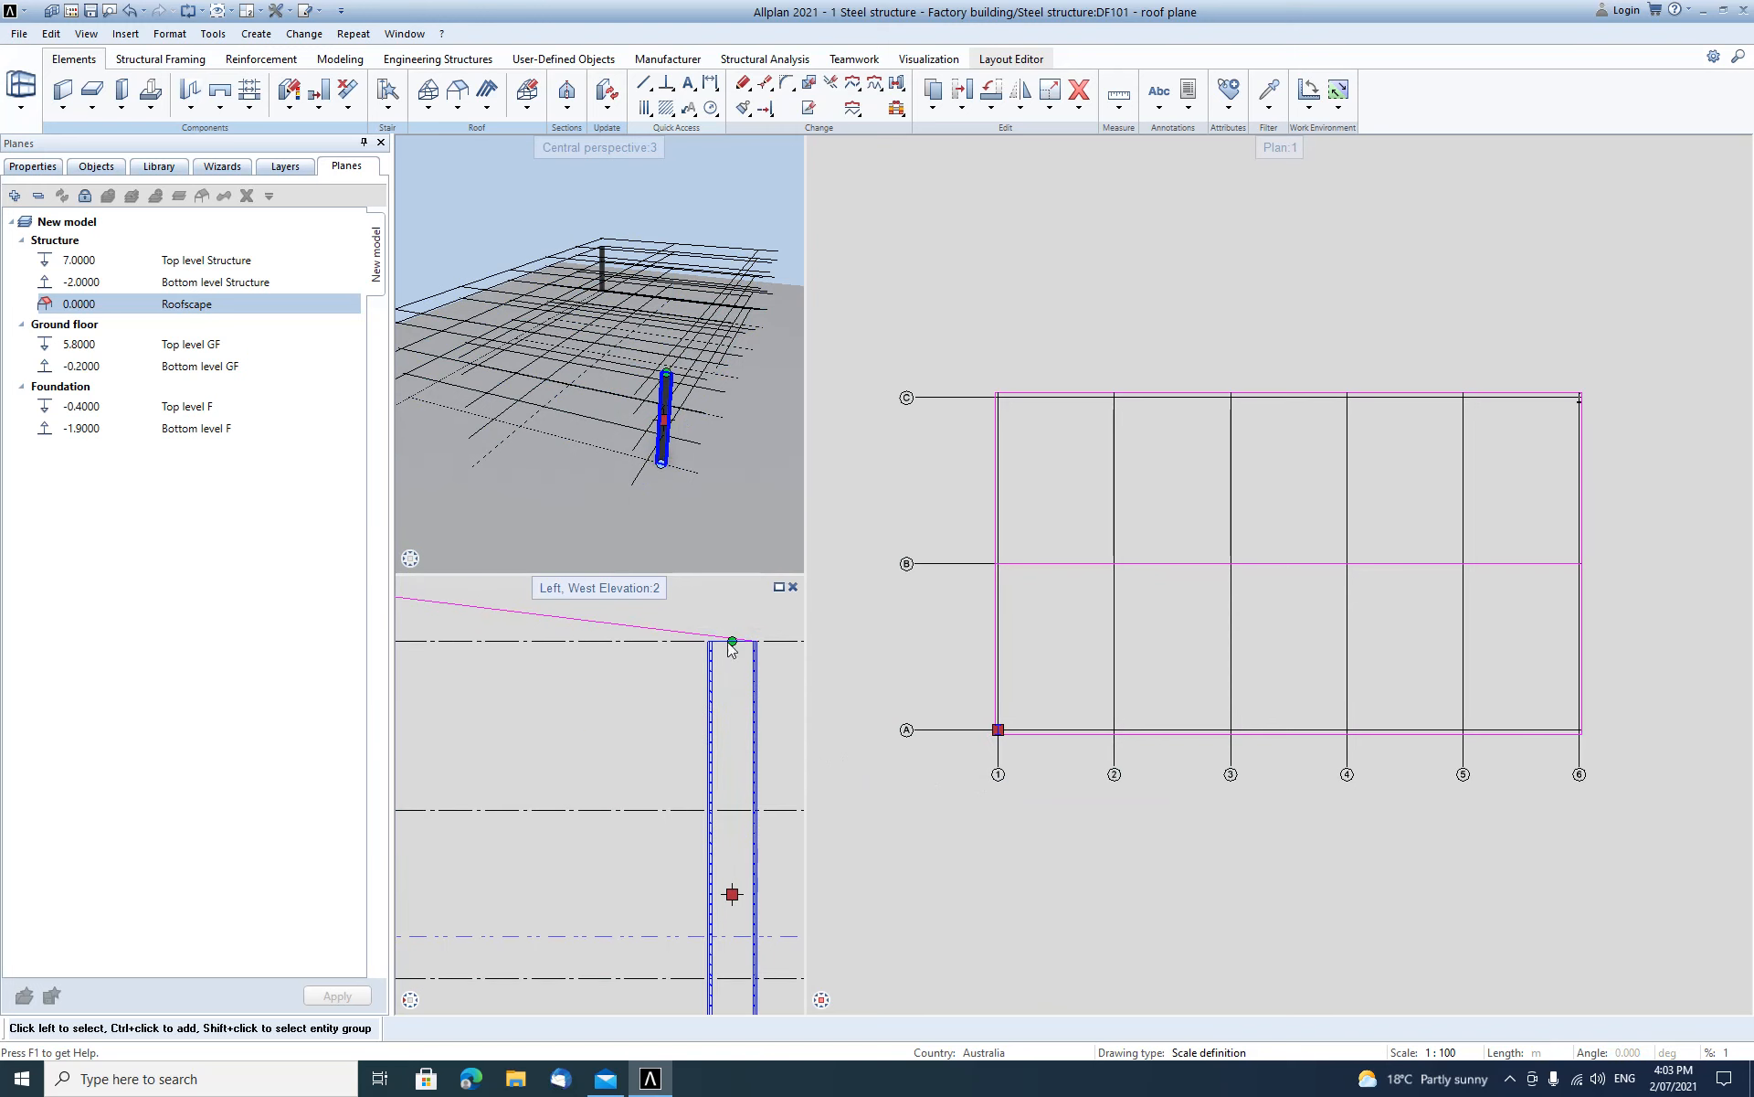
click(731, 642)
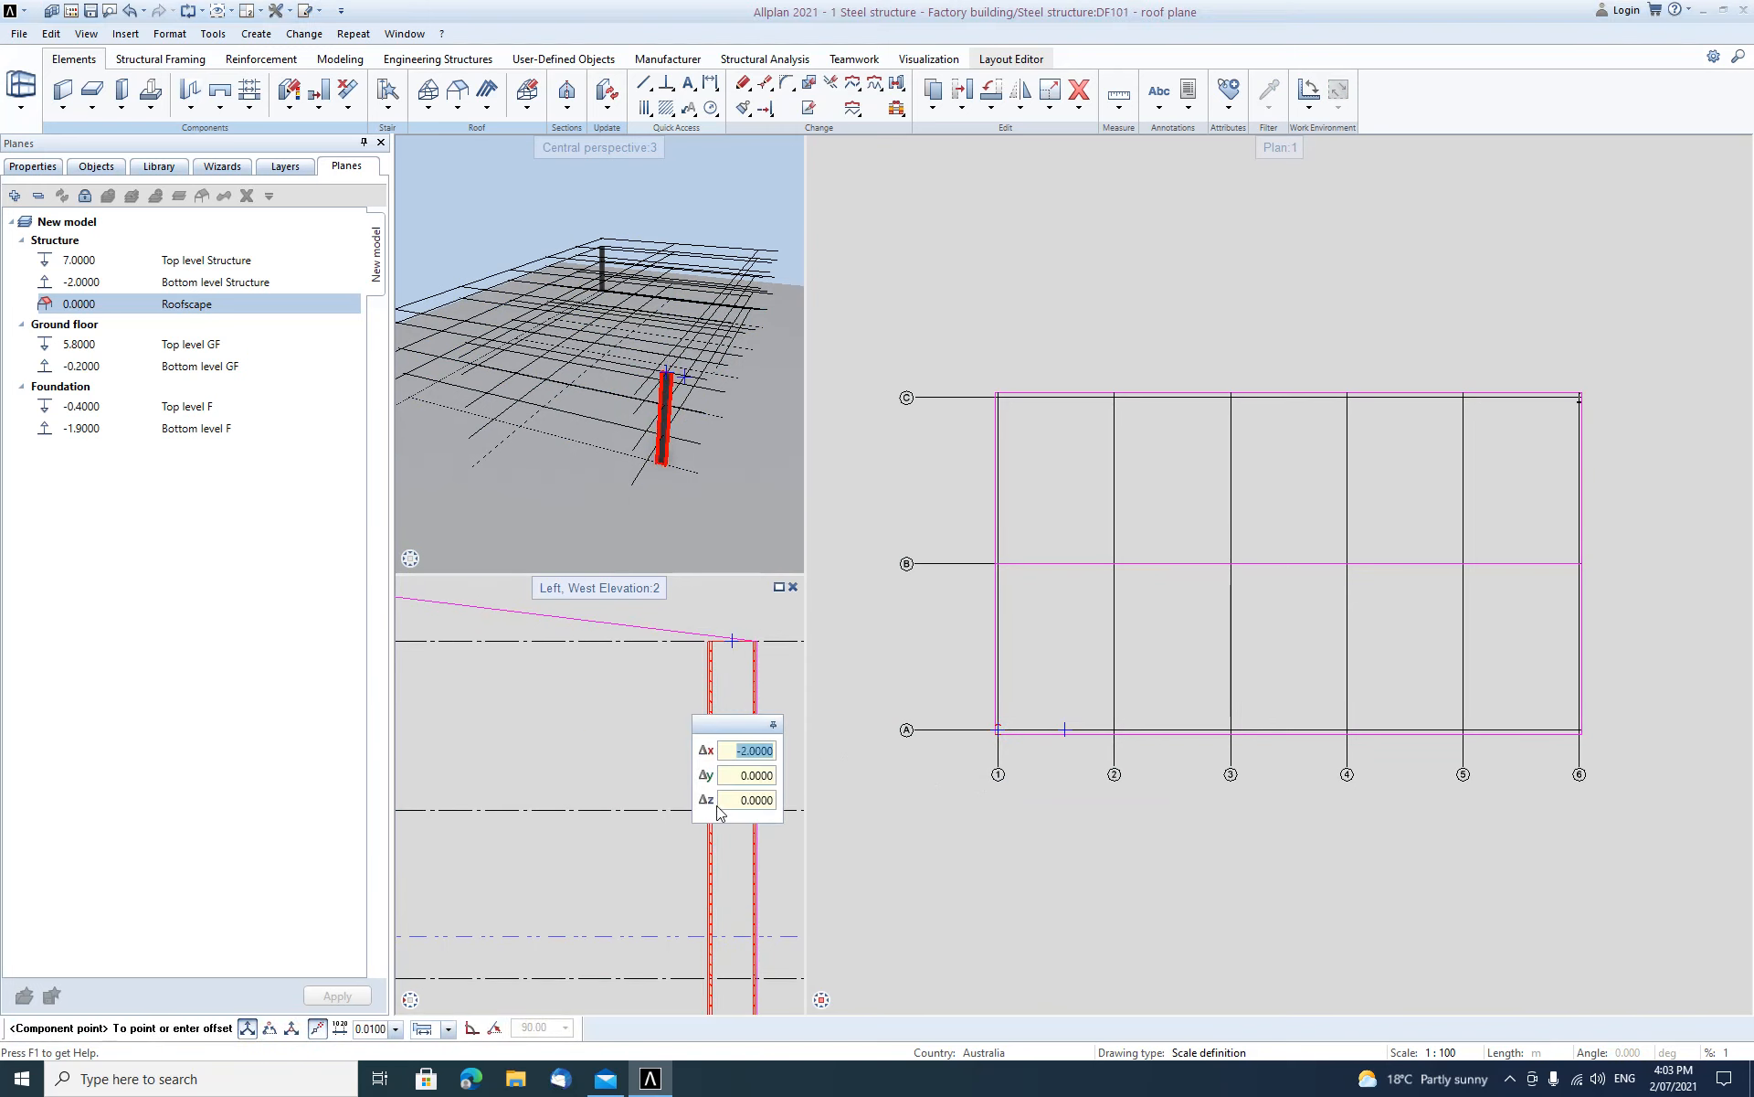
middle_drag(641, 791, 586, 690)
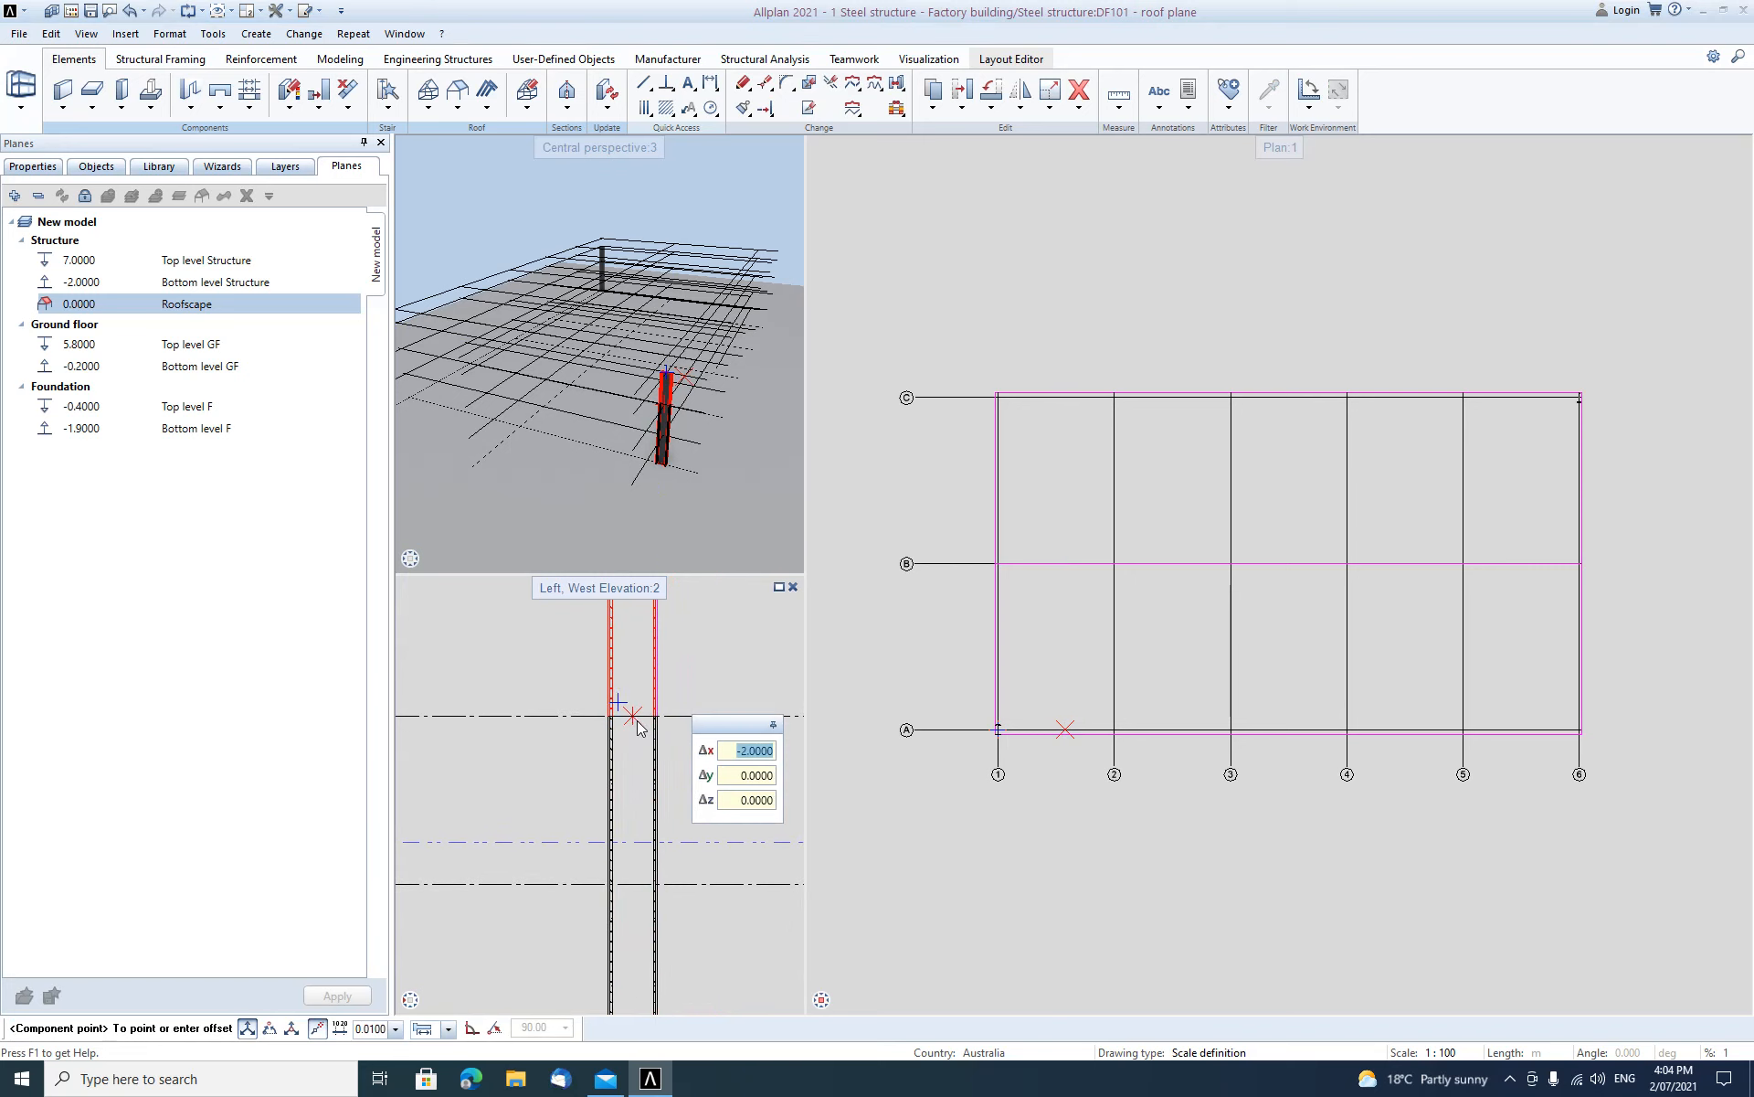
click(633, 718)
scroll(696, 724, down, 5)
key(Escape)
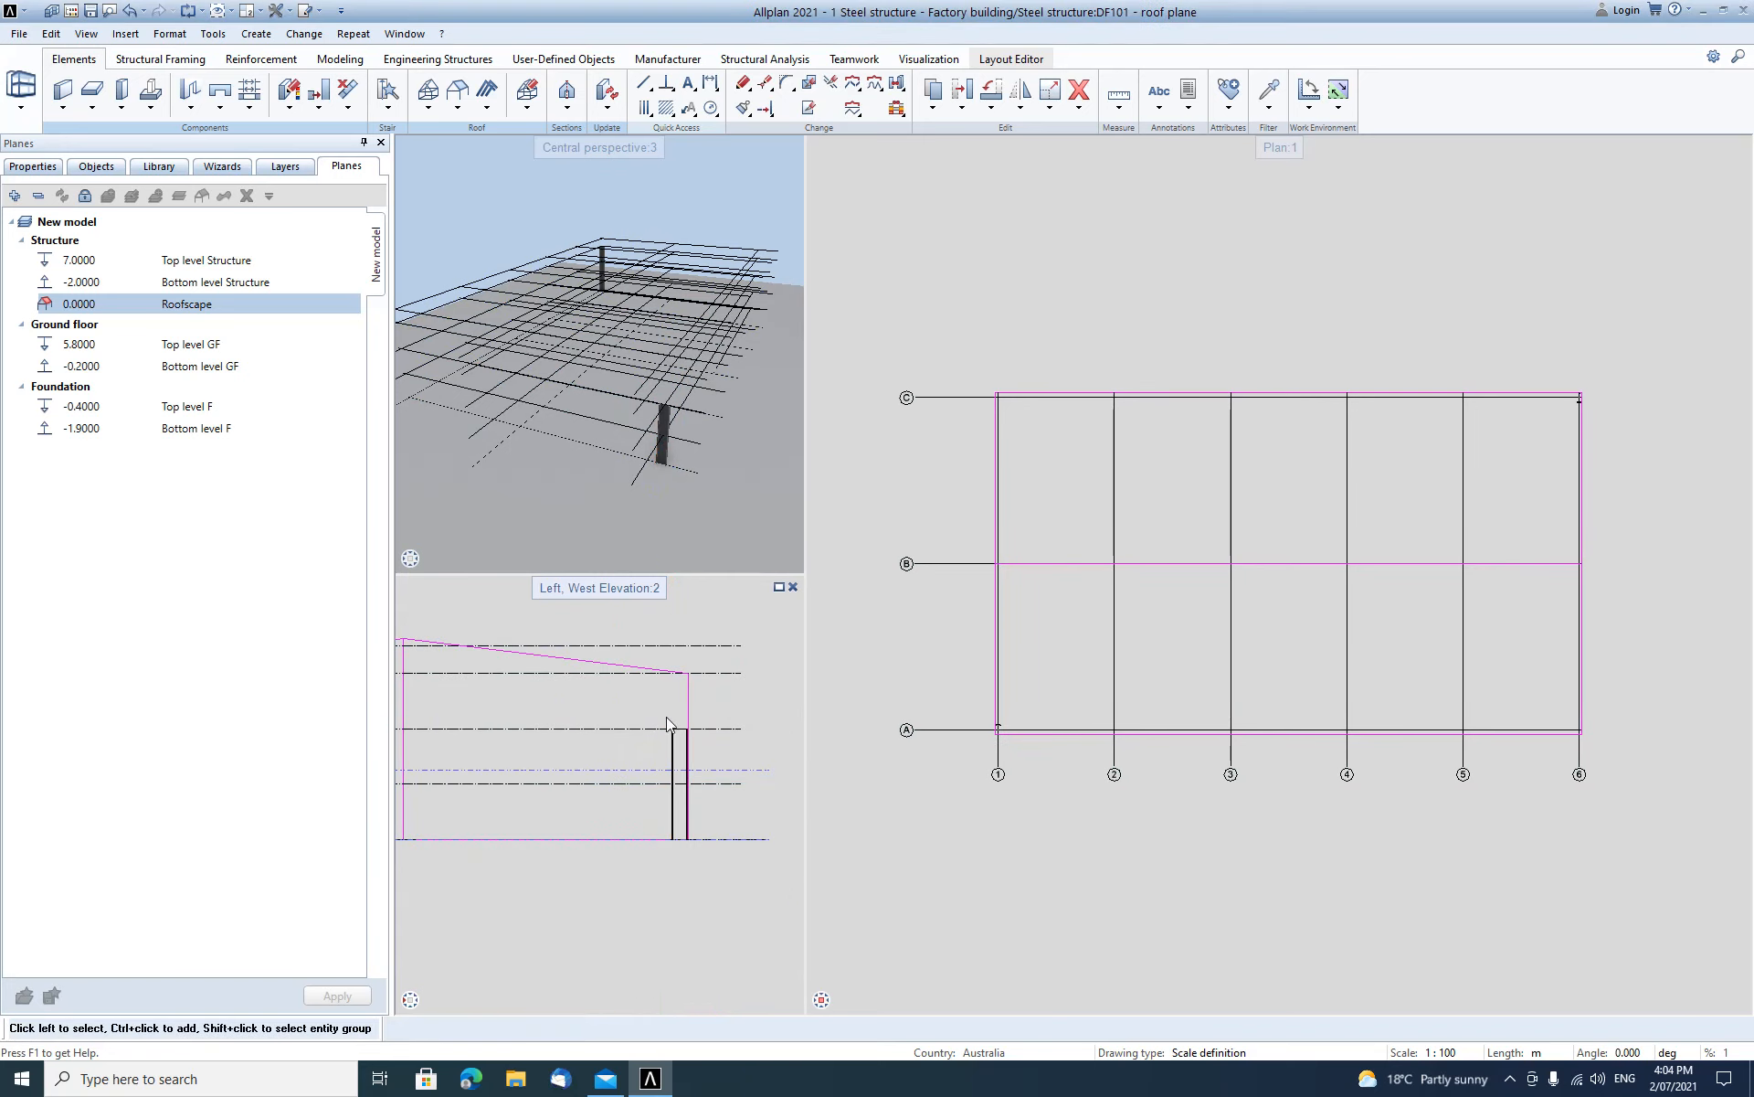
middle_drag(667, 725, 812, 813)
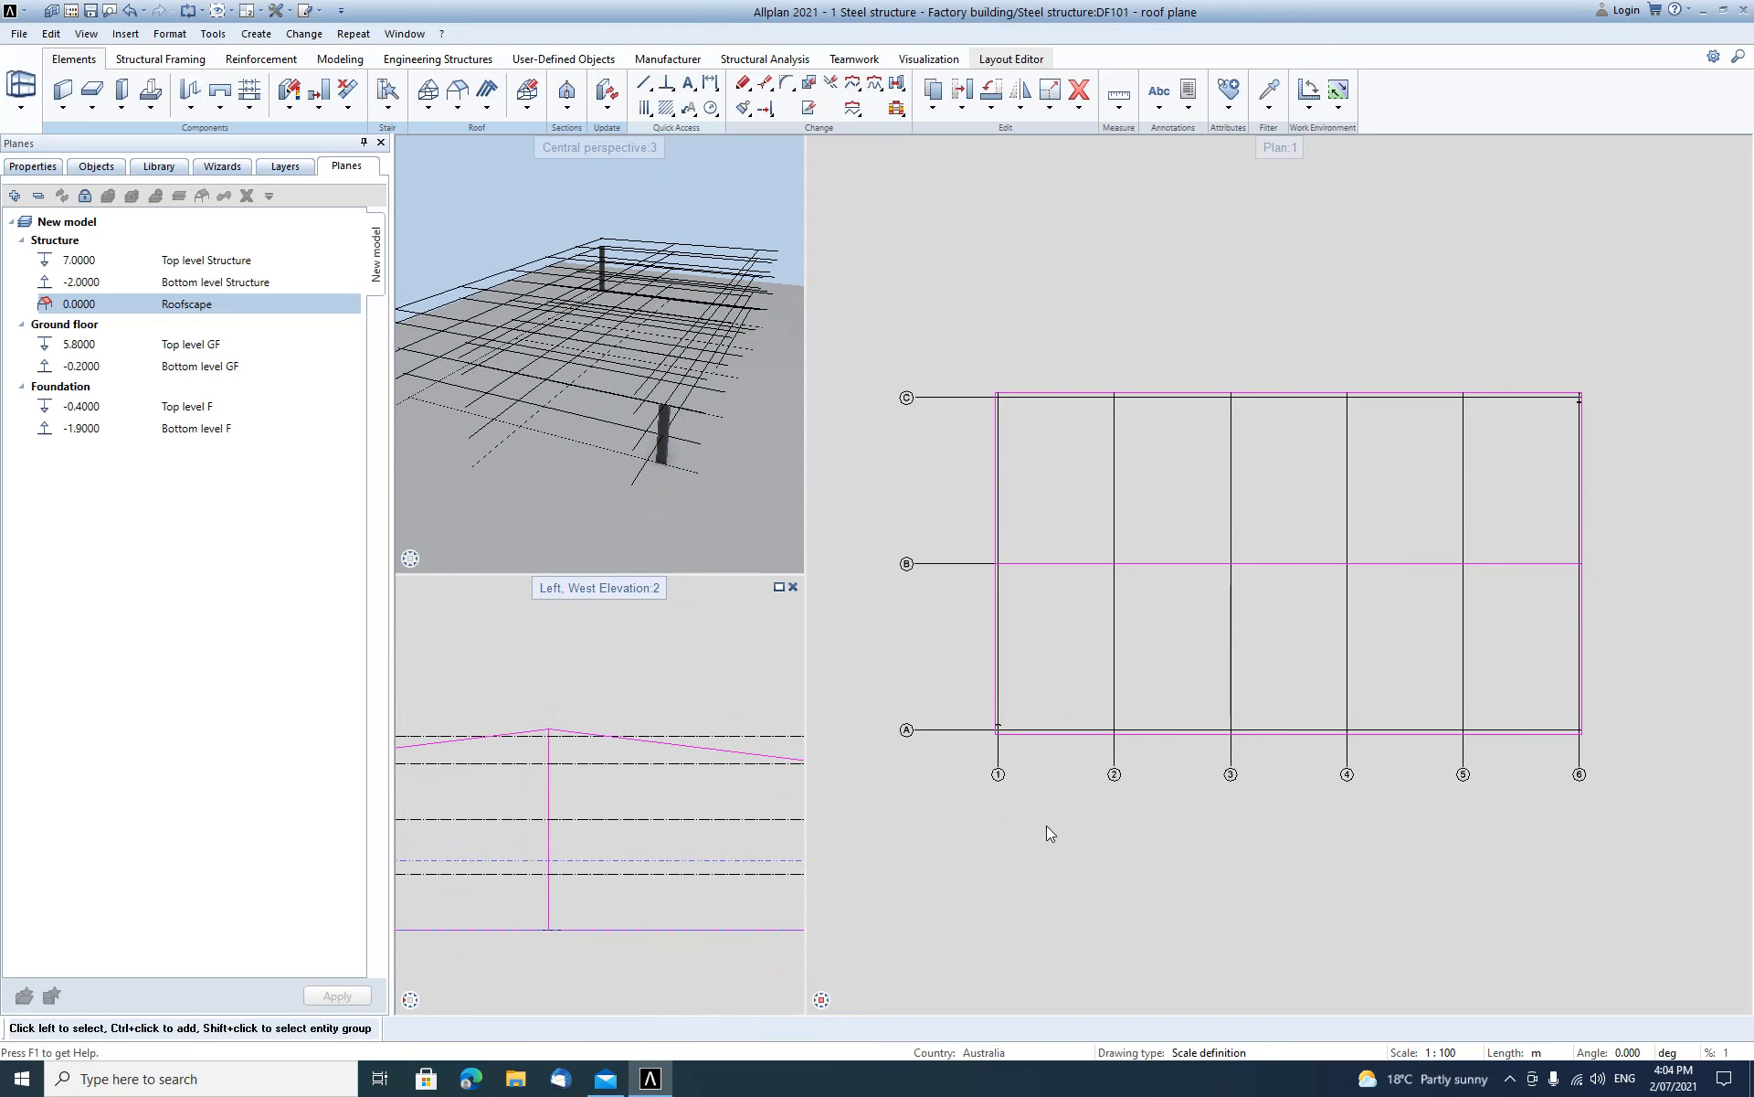
Assign the Roofscape and the ground floor top and bottom levels to drawing file 102 steel frame, without moving fixed-height elements or independent planes.
key(F2)
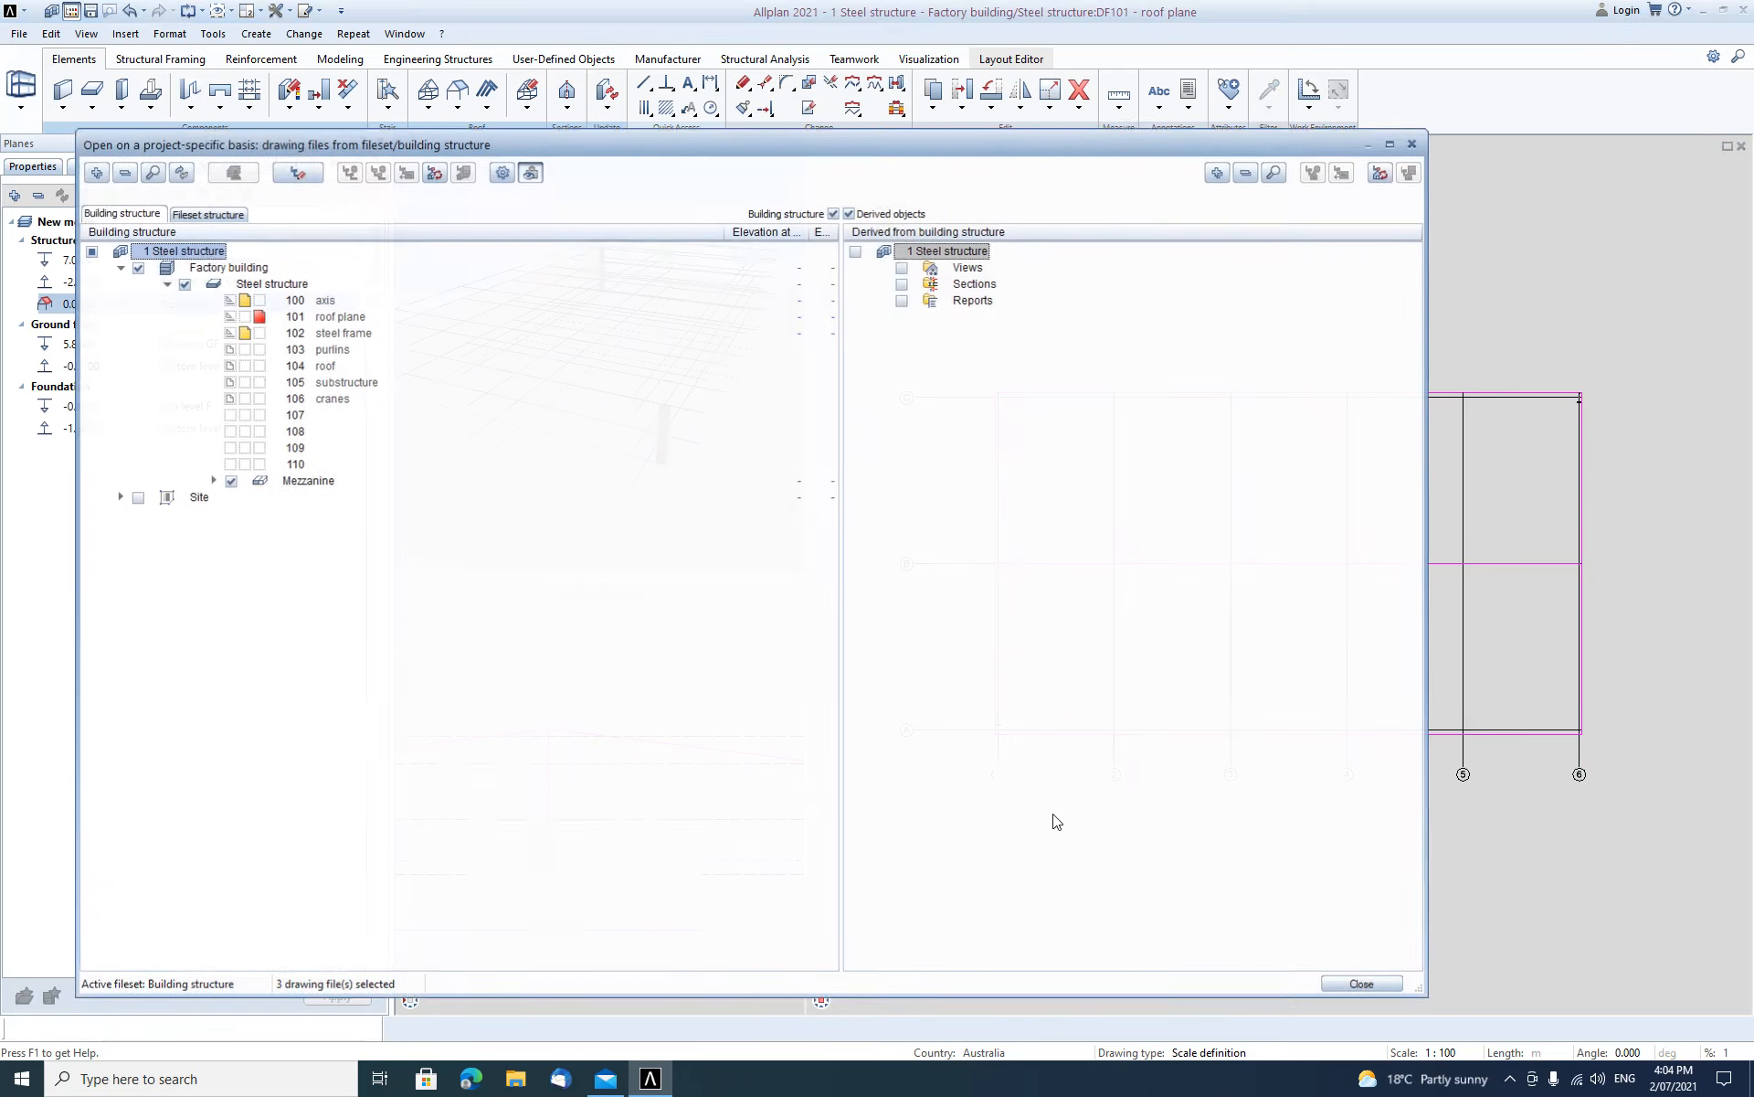
click(336, 332)
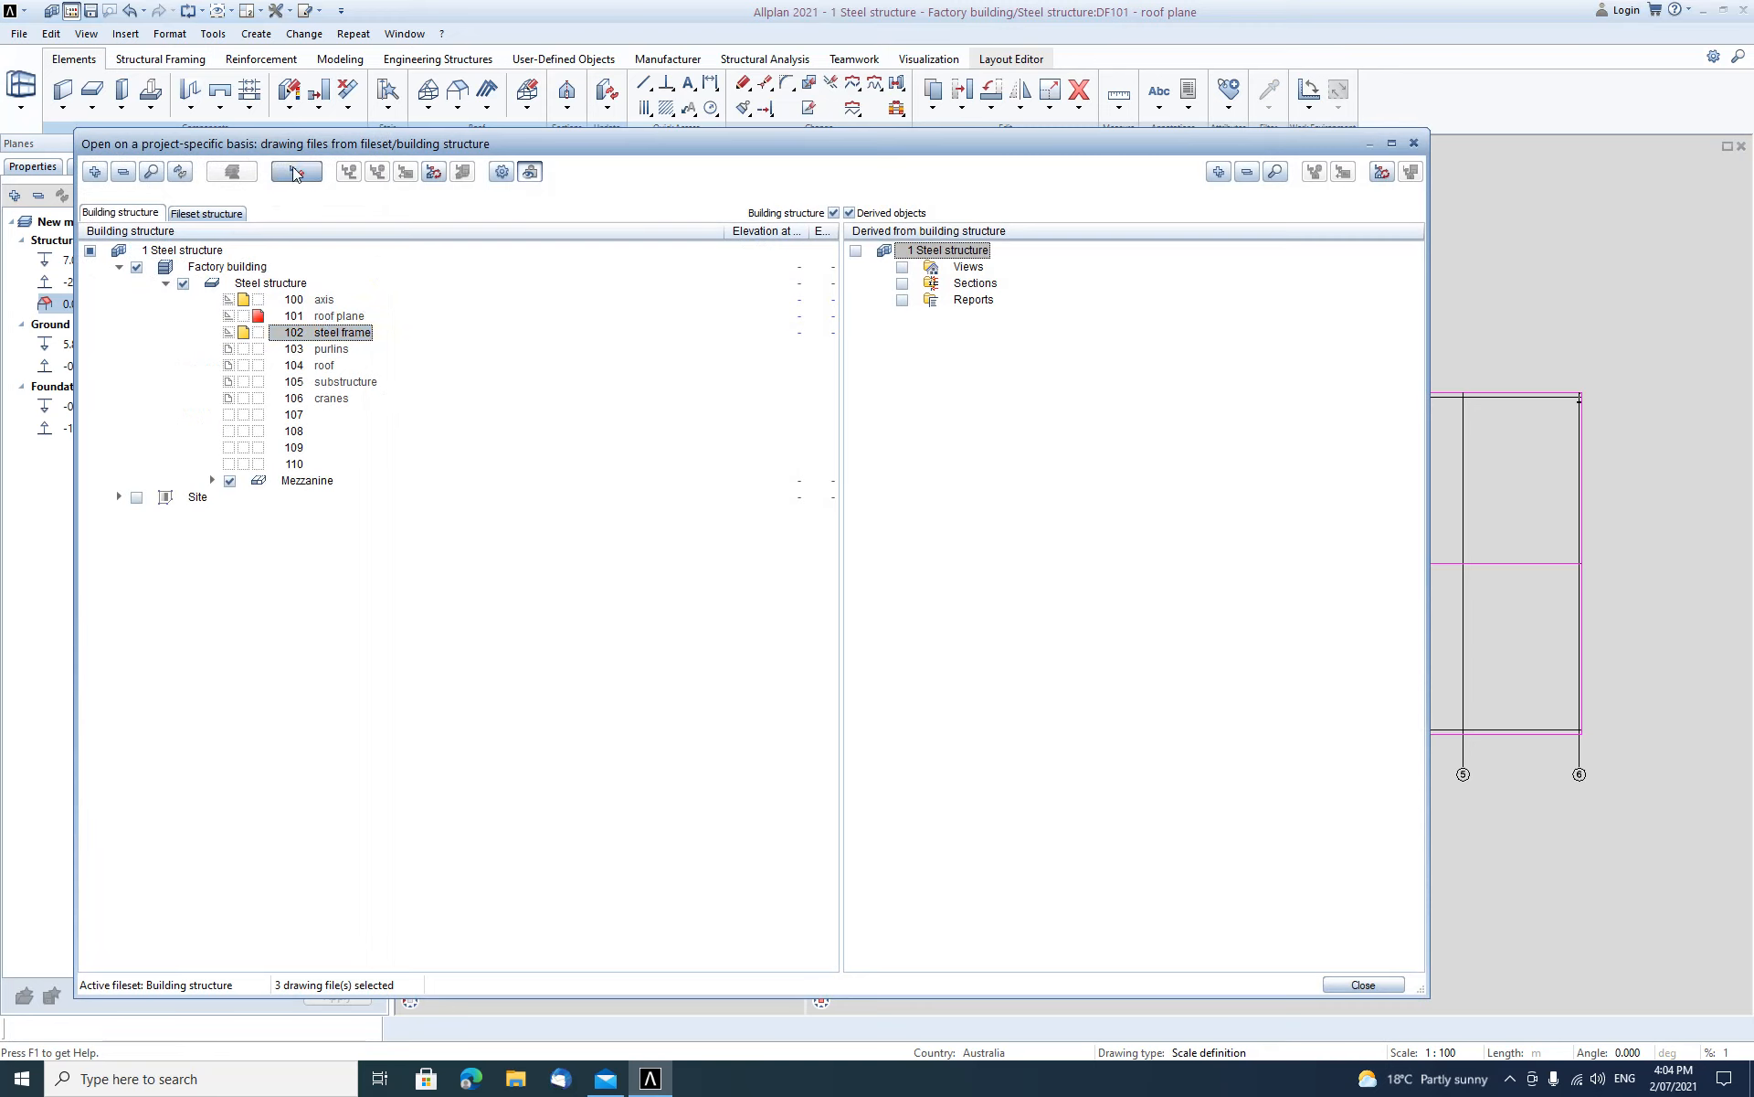
click(332, 317)
click(335, 337)
right_click(358, 334)
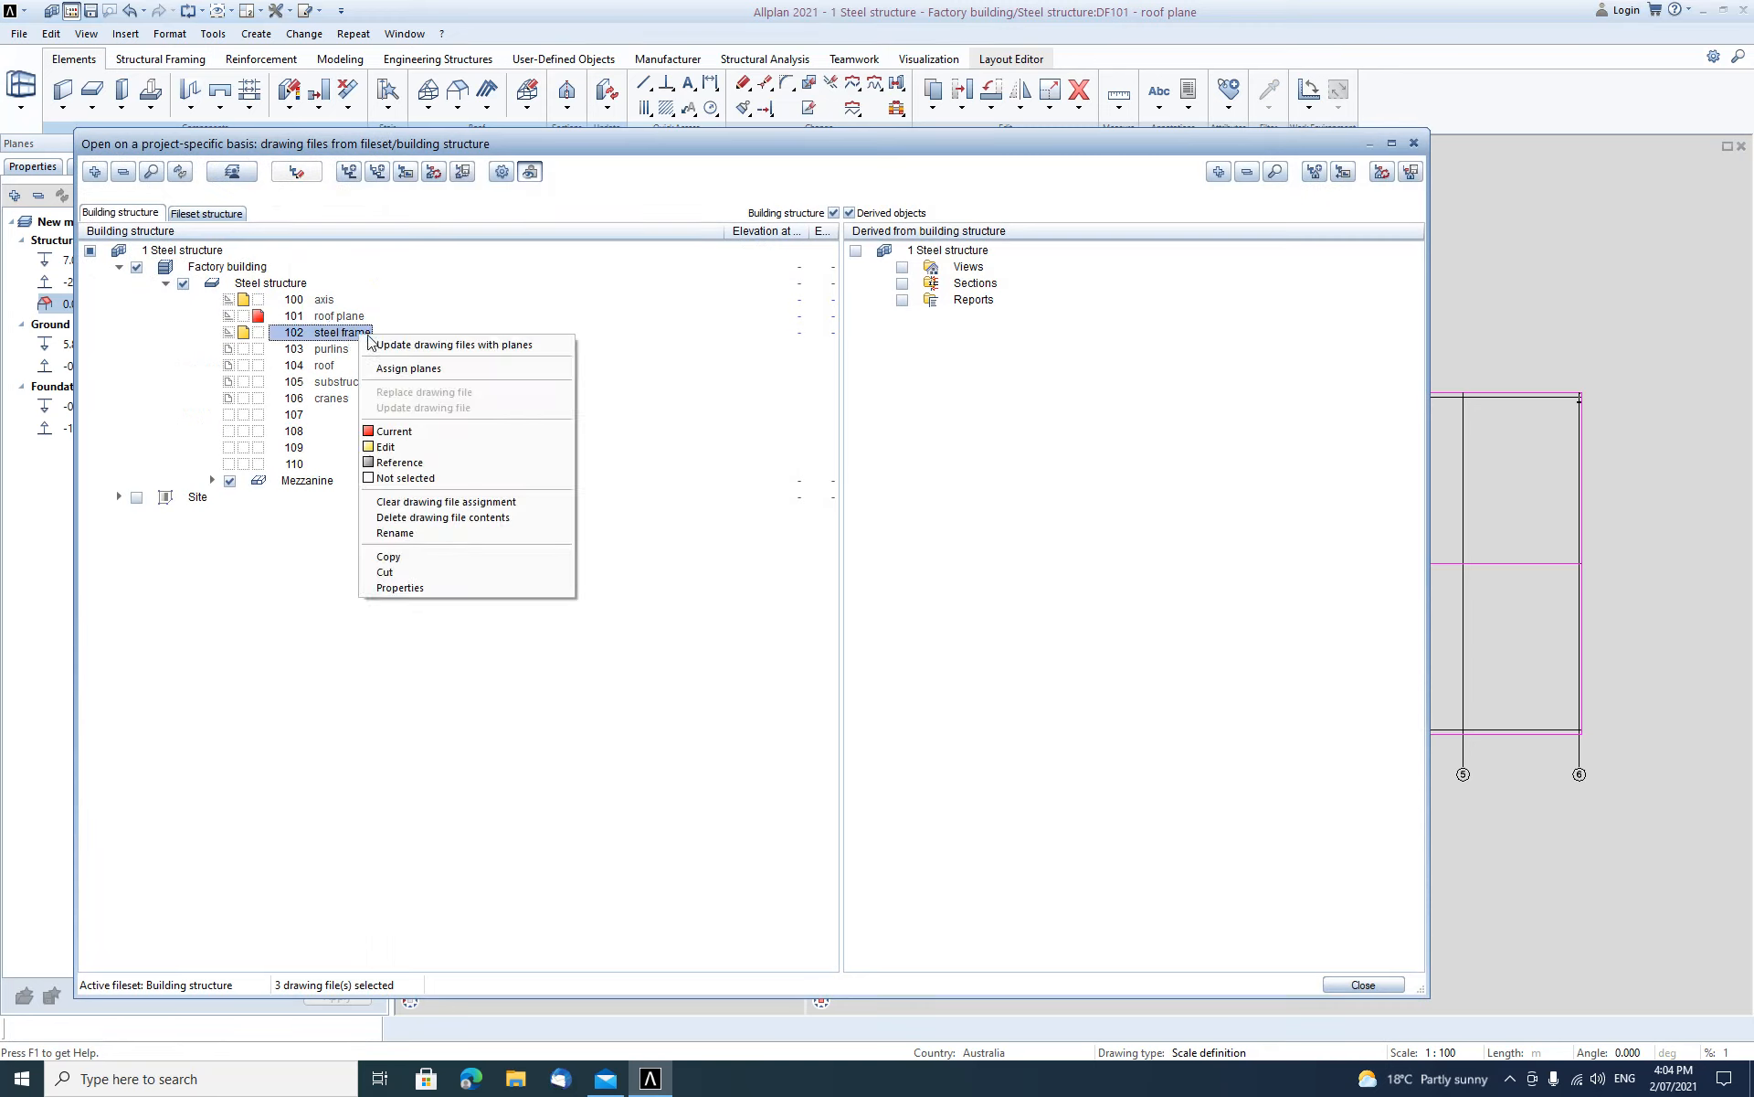
click(433, 370)
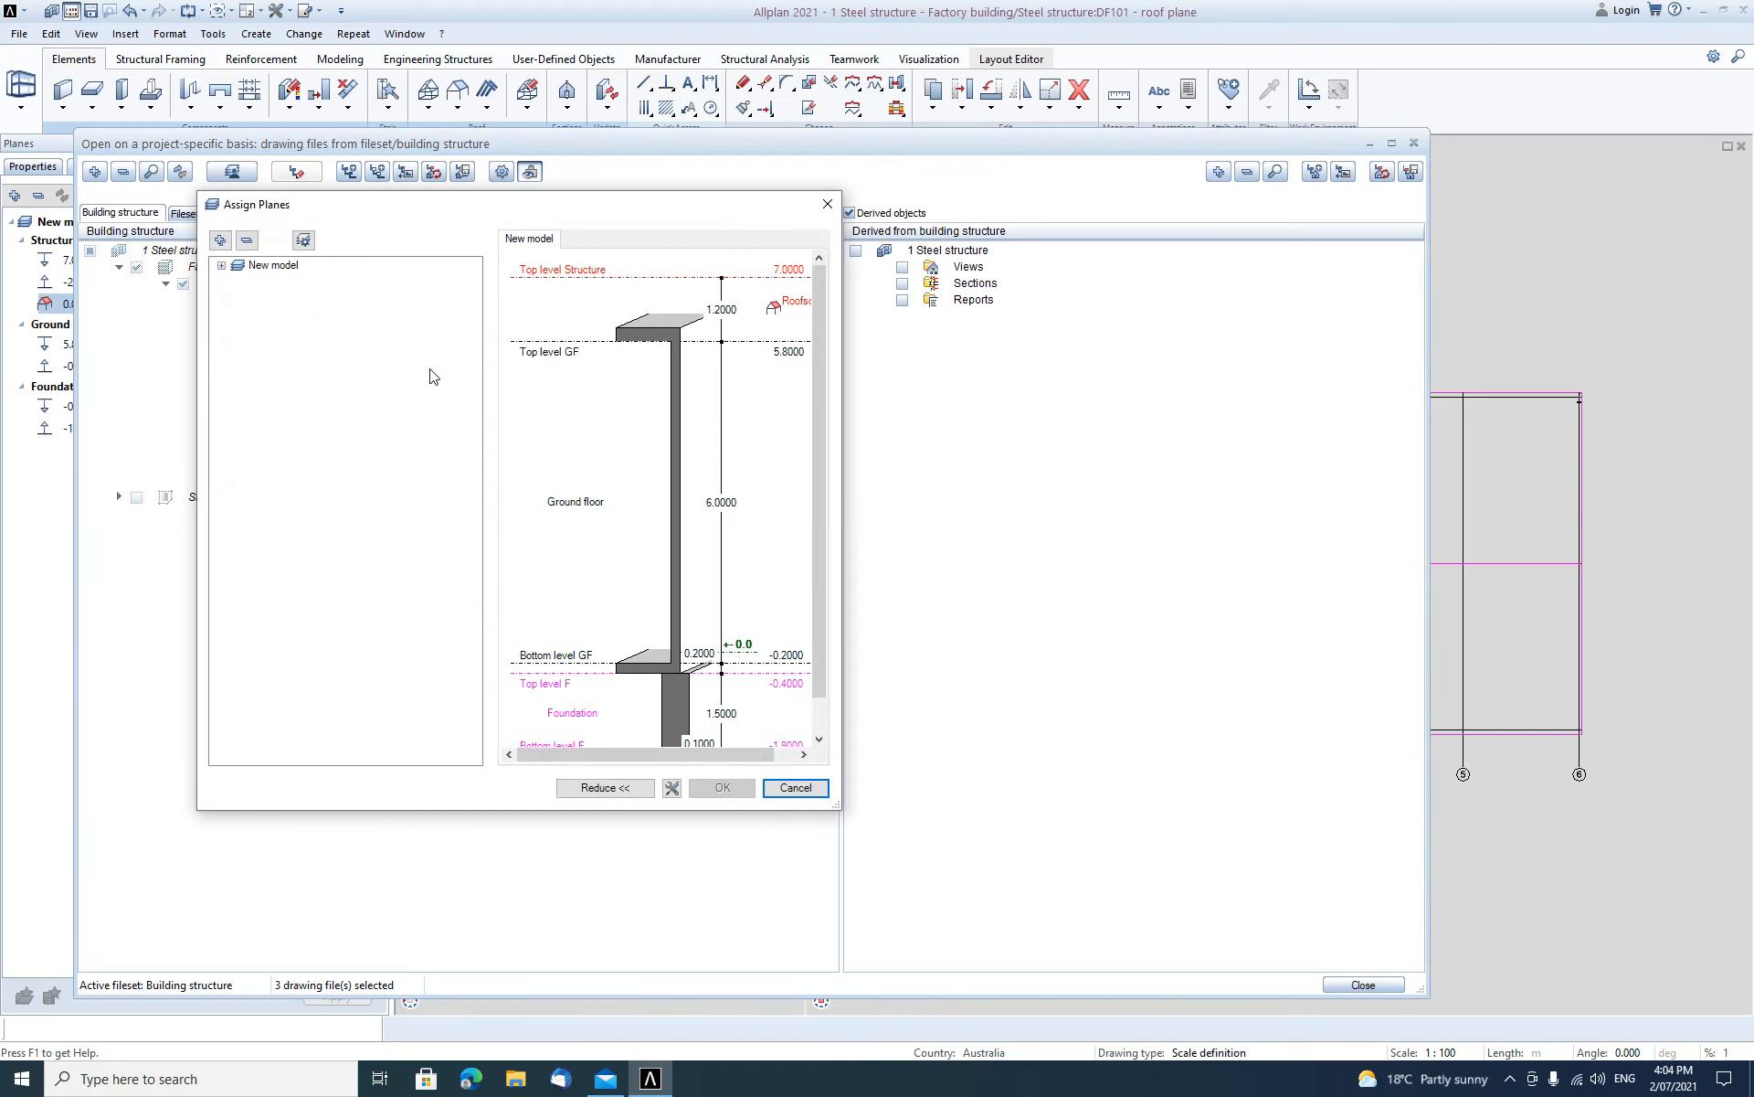
click(239, 265)
click(224, 244)
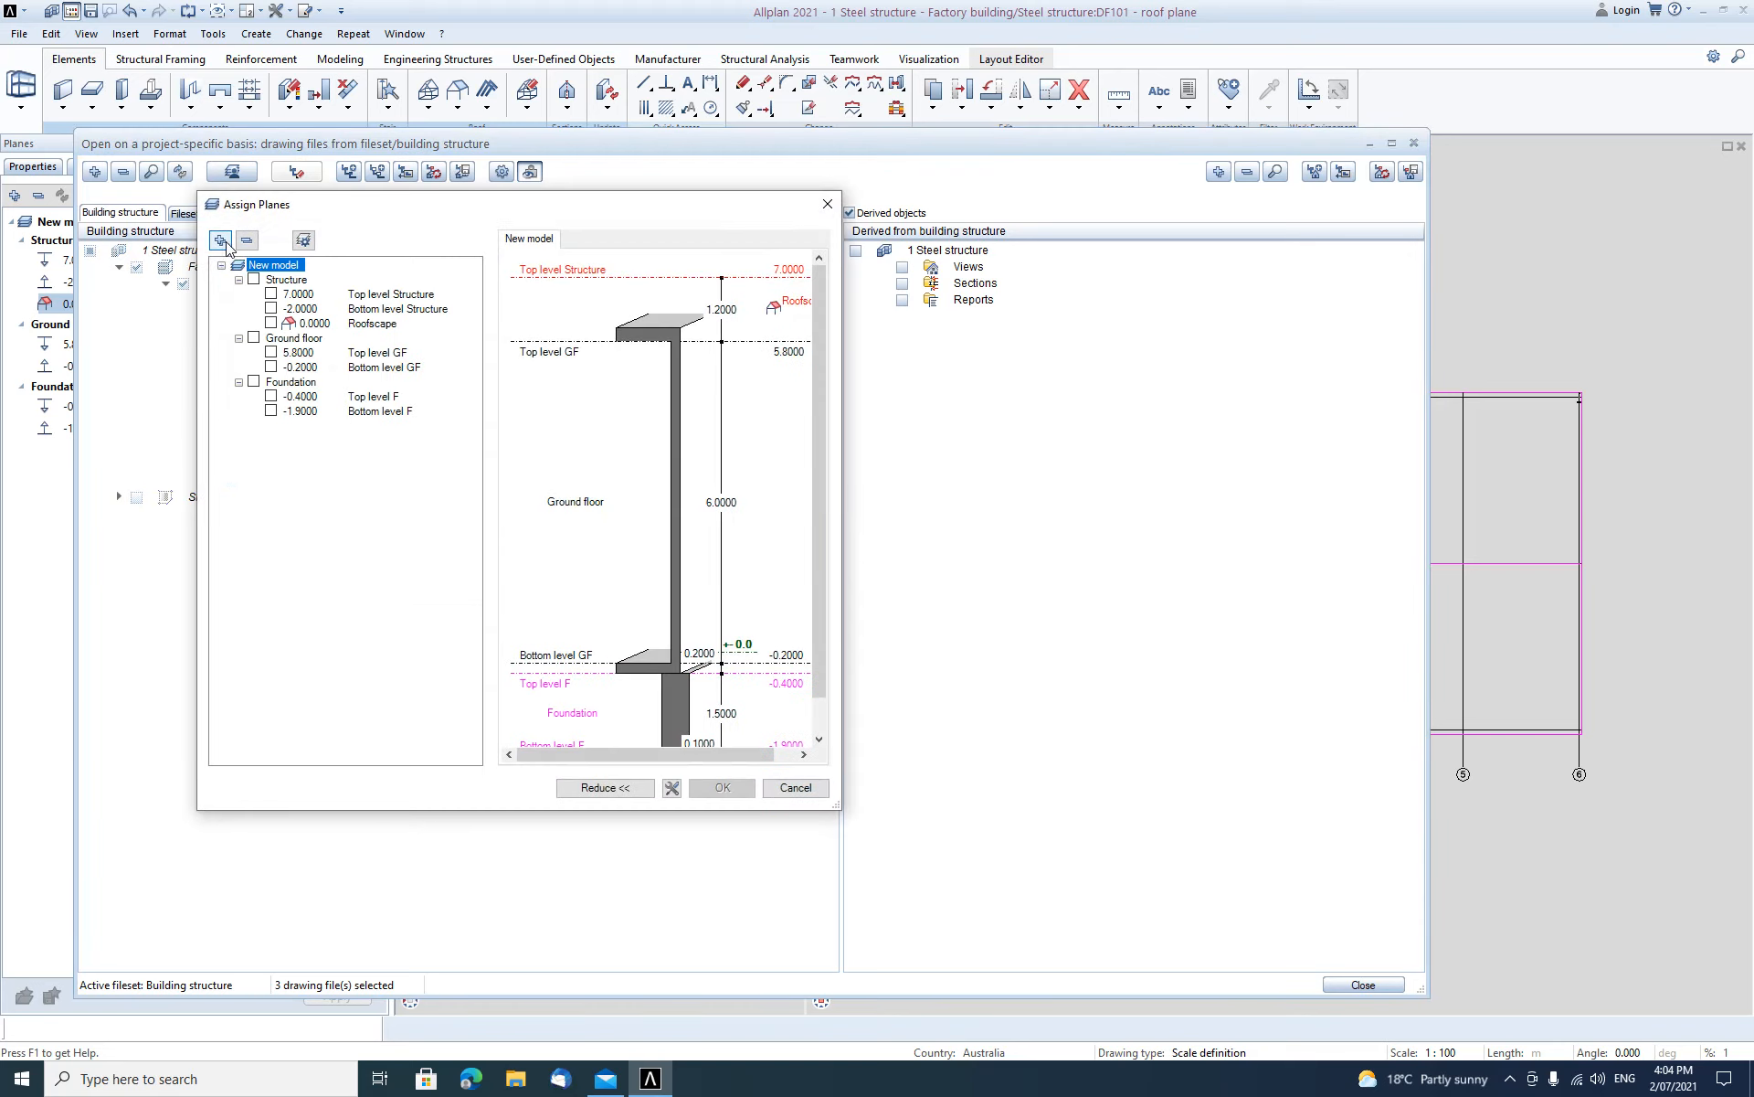
click(254, 339)
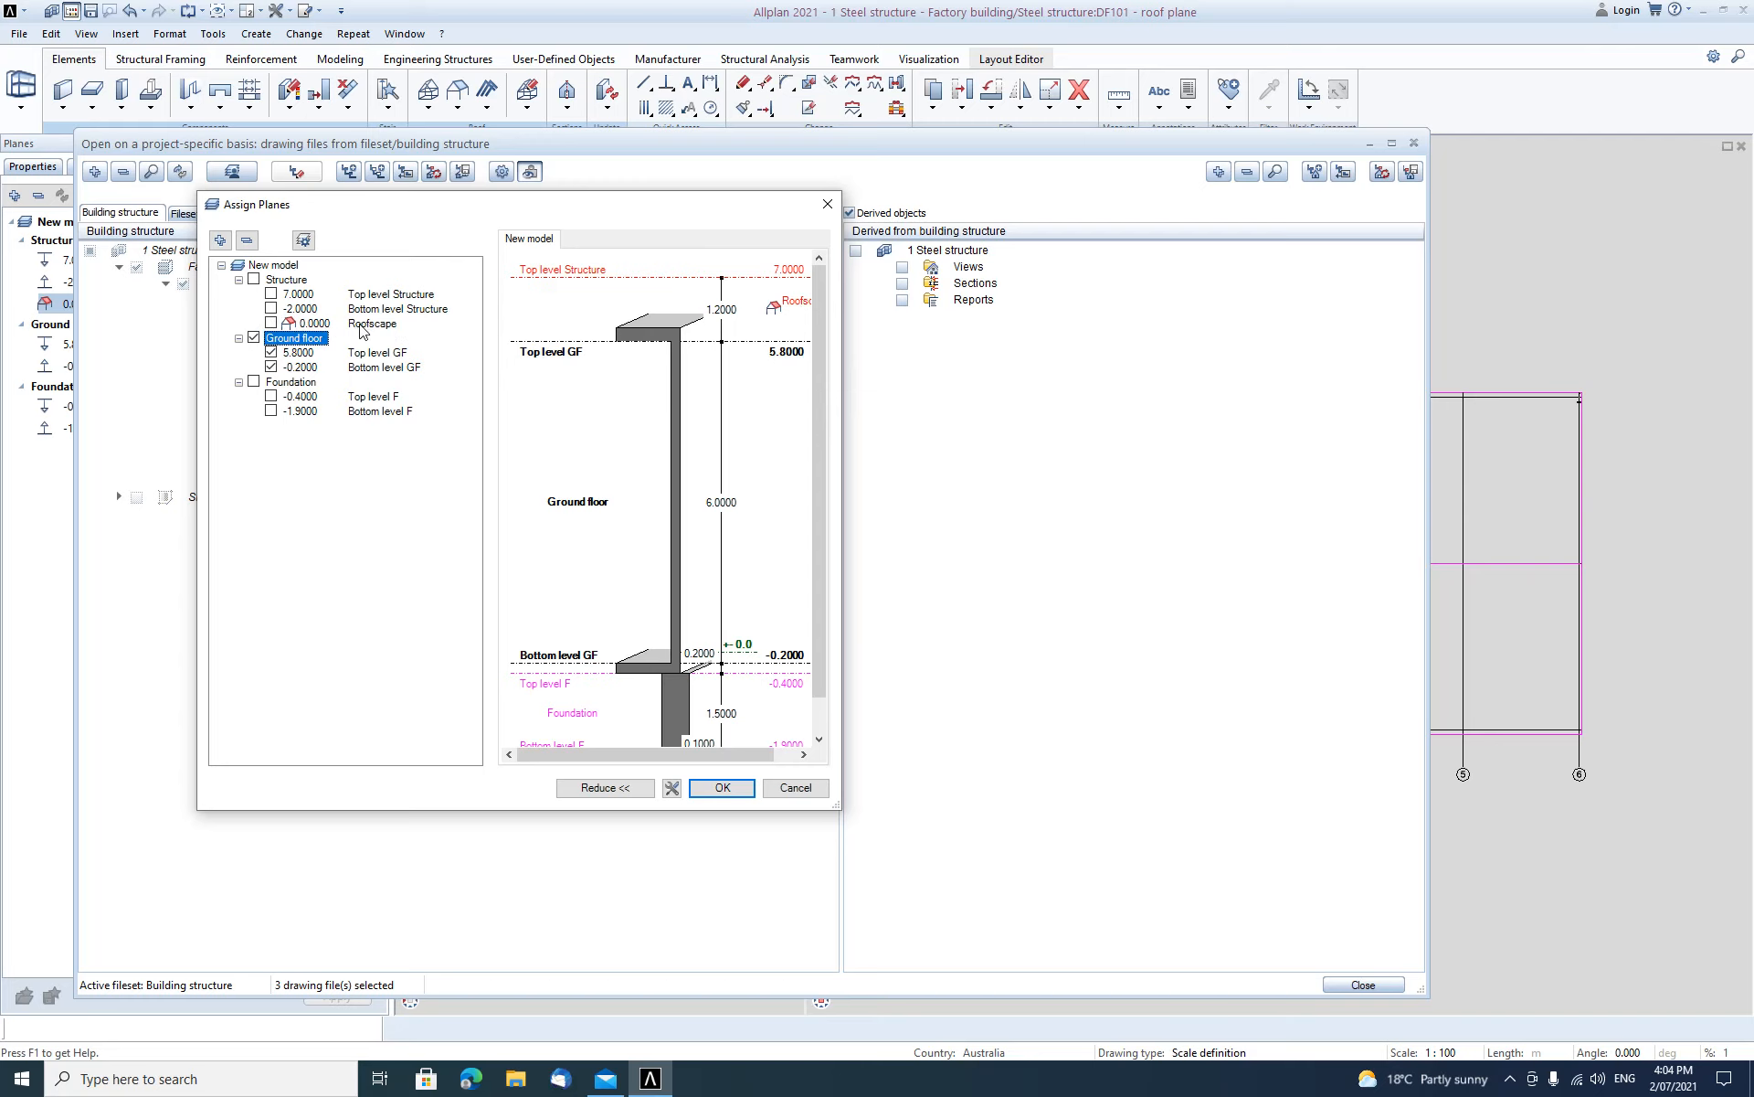
click(270, 324)
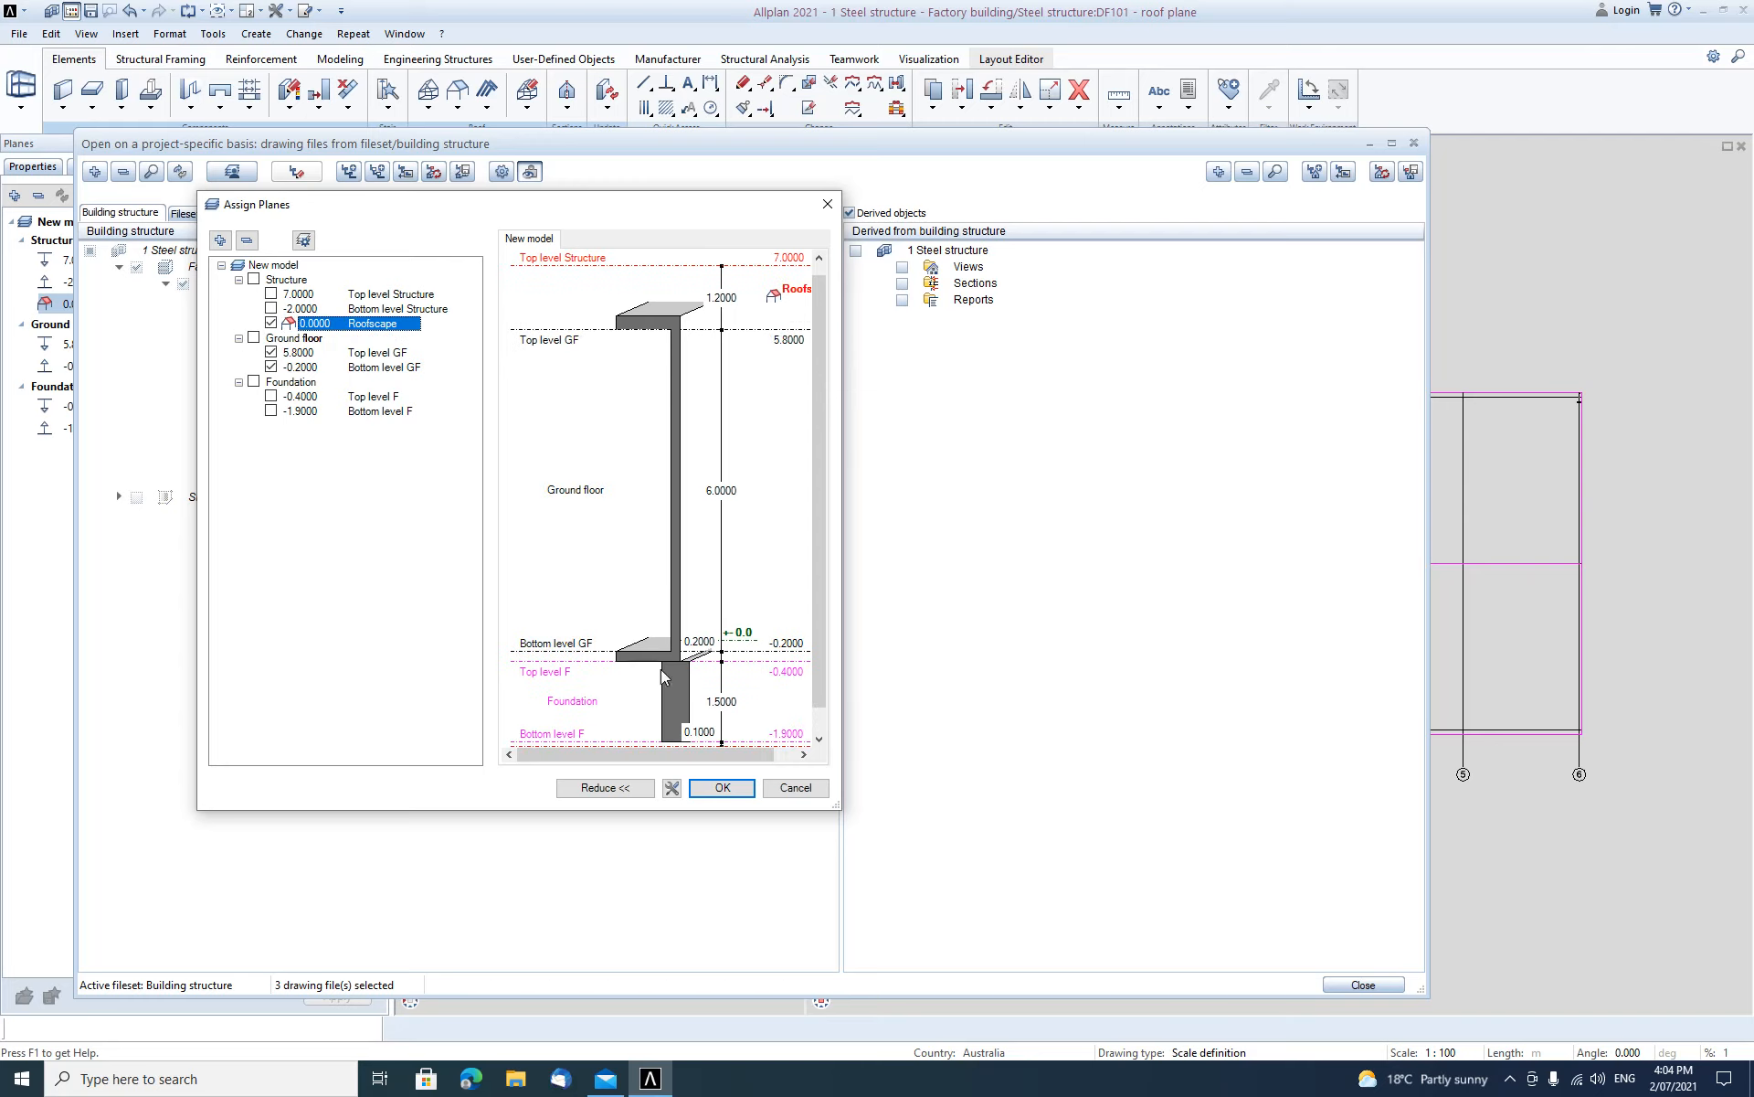
click(718, 787)
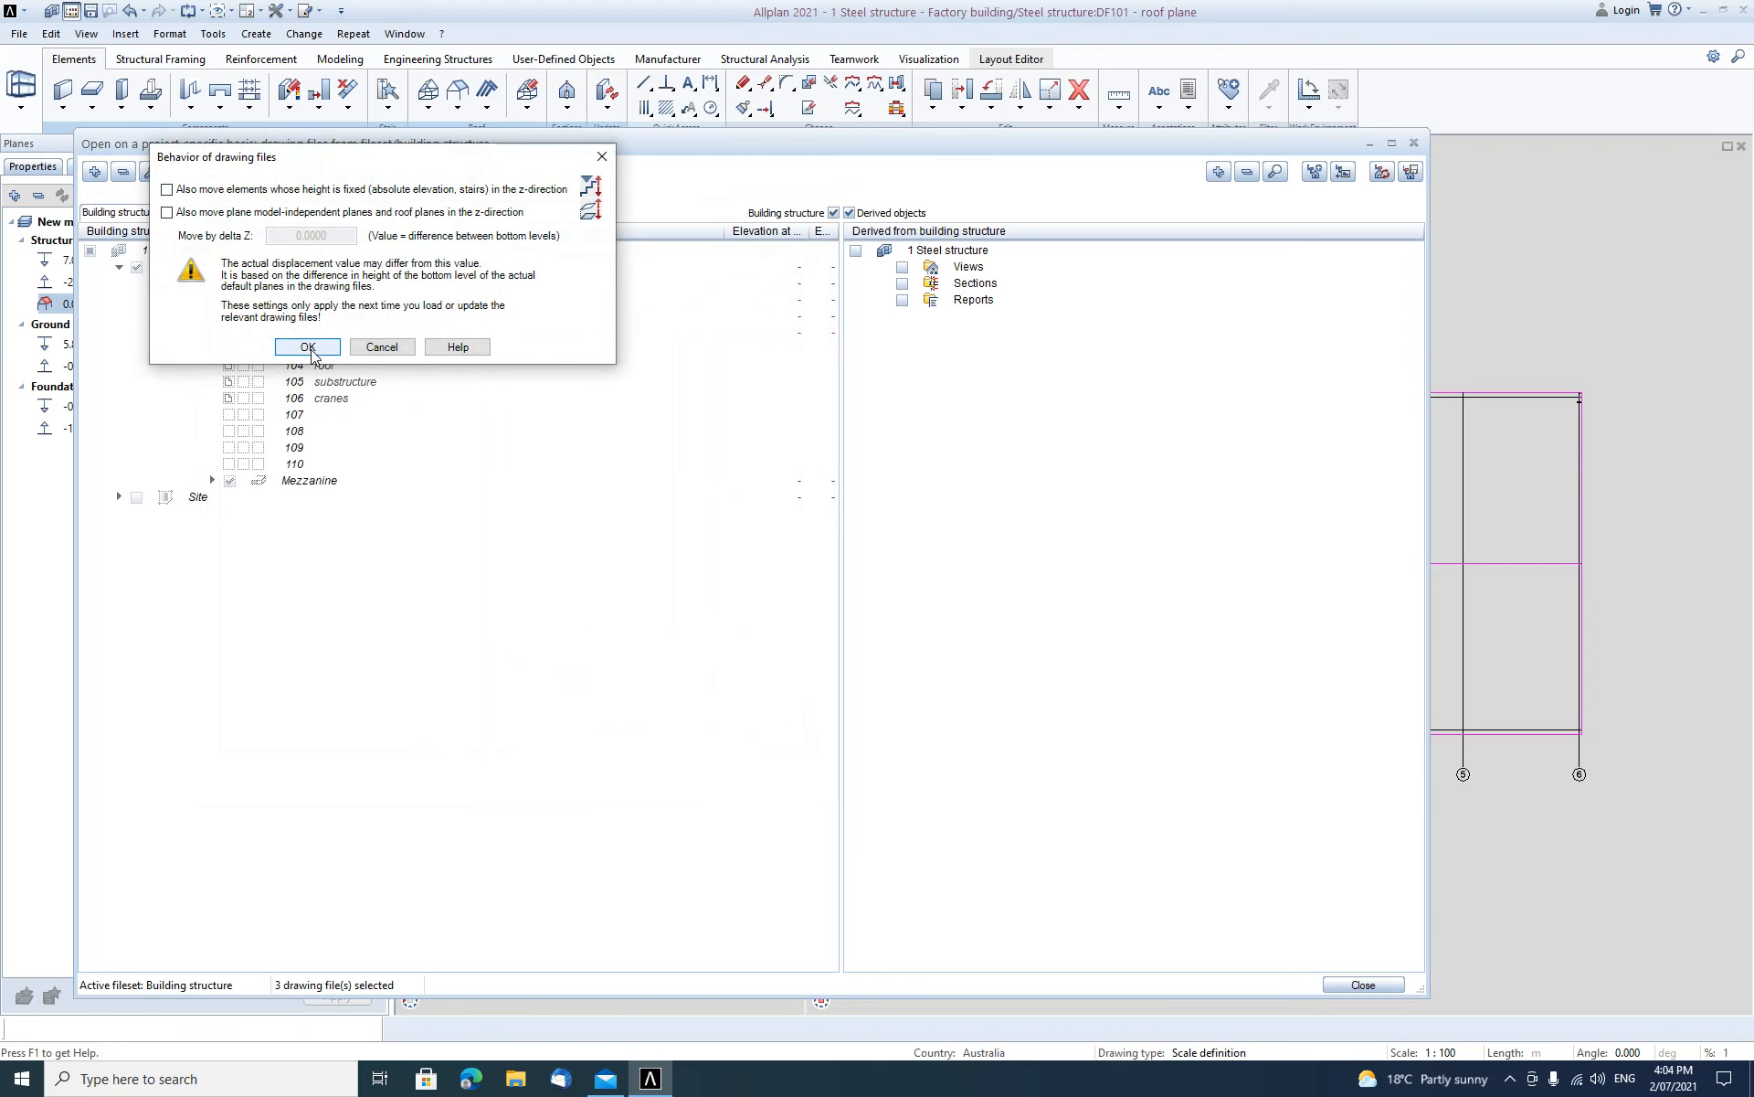
click(308, 347)
click(1361, 984)
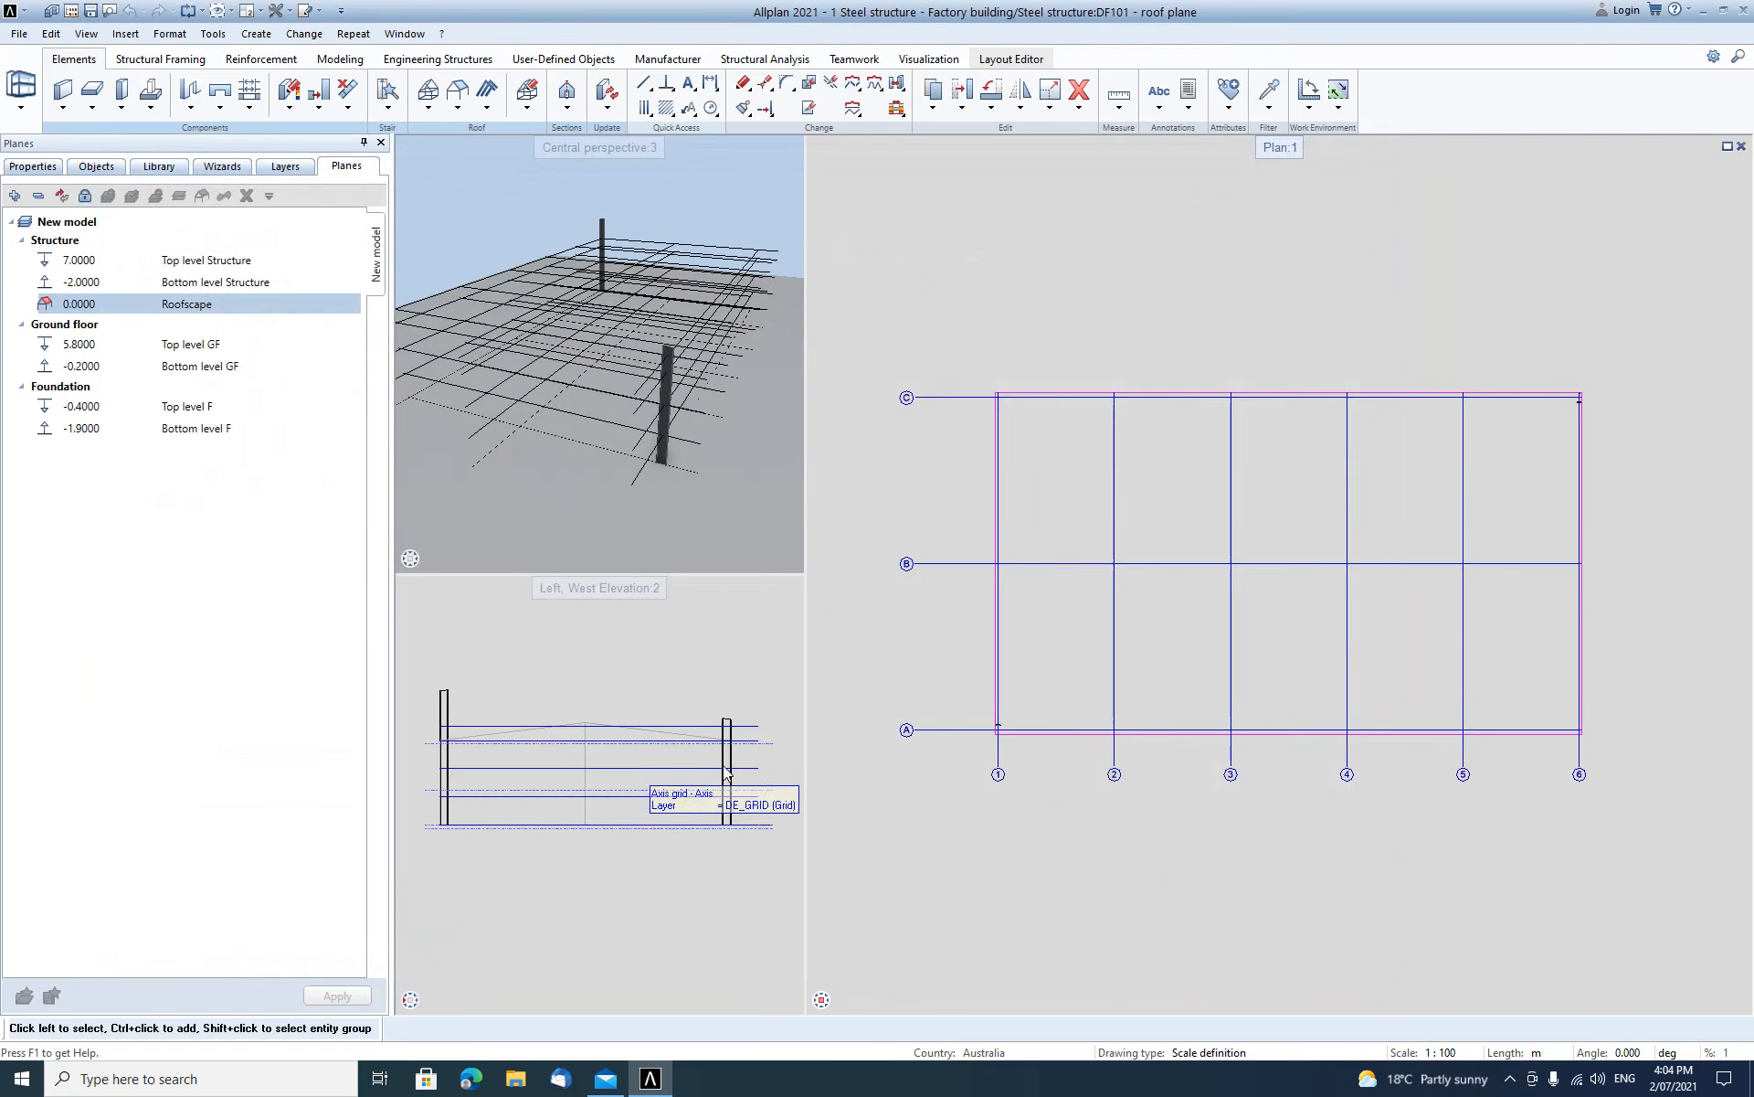
Set column A/1's top level offset to 0 for a column height of 6.000 m.
scroll(717, 733, up, 3)
scroll(699, 742, down, 2)
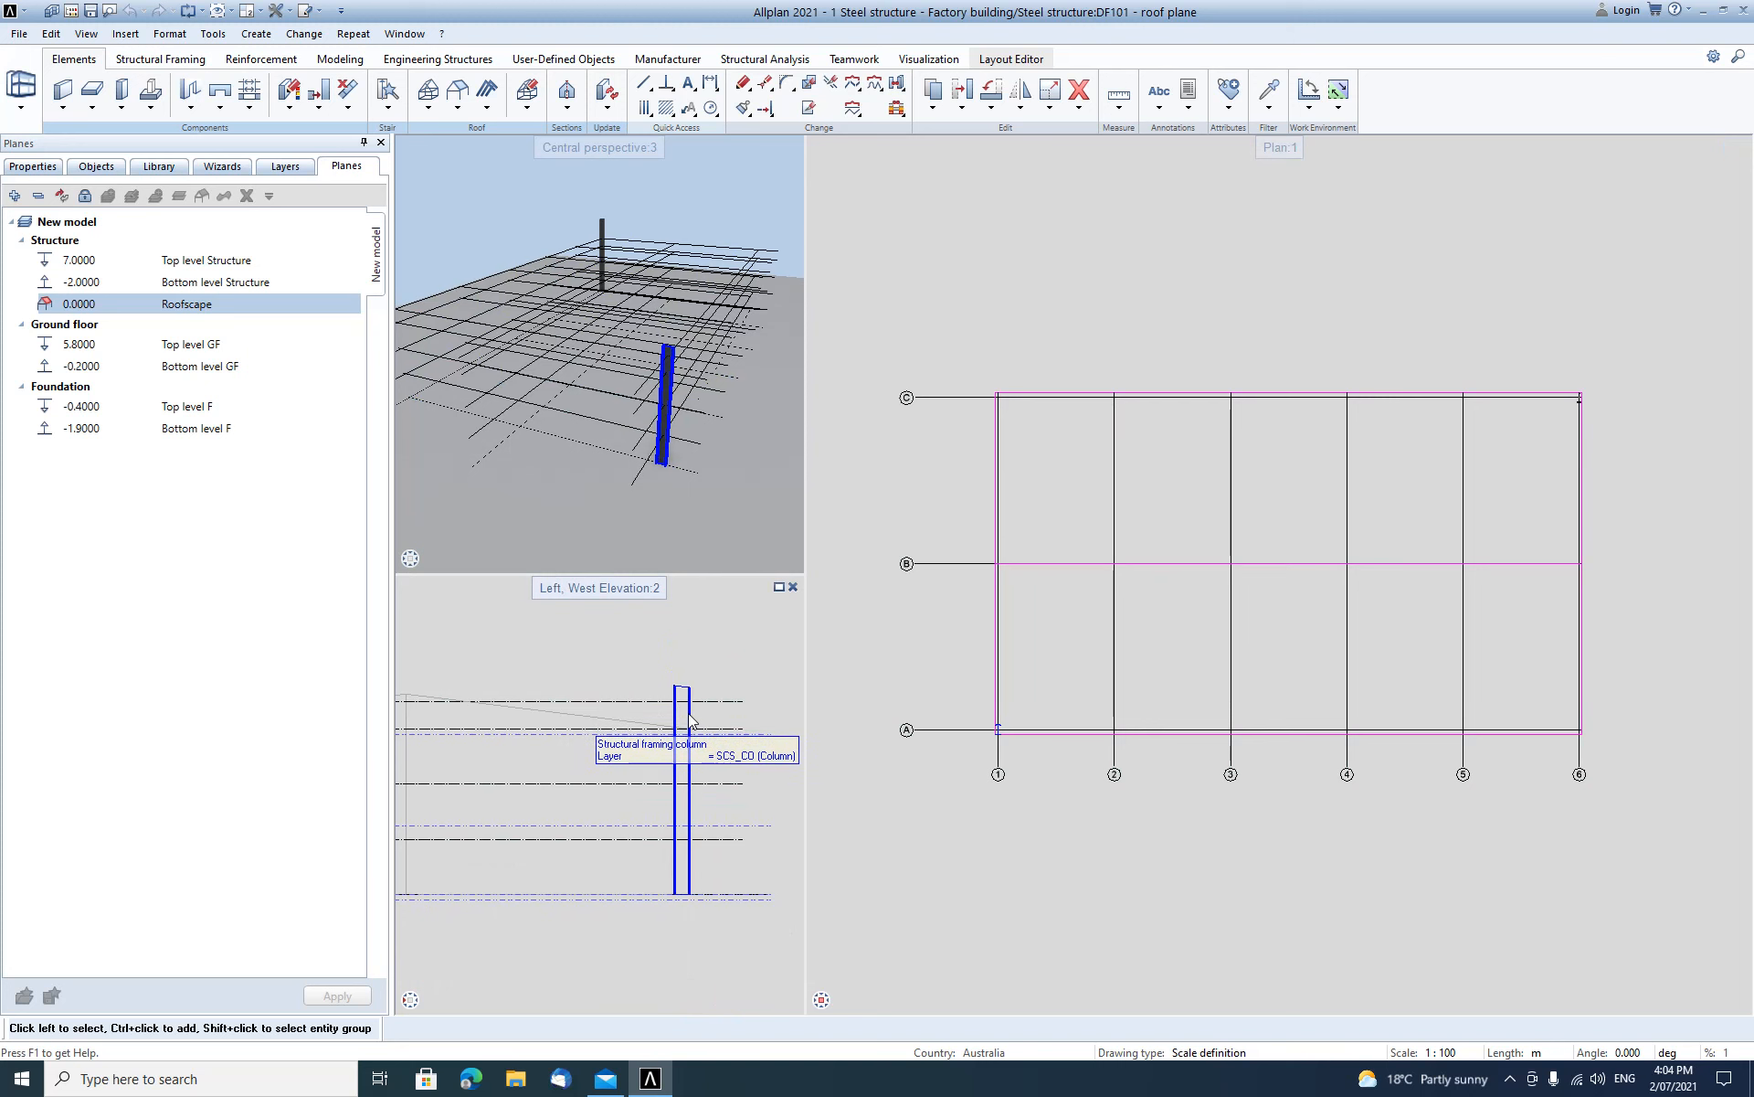
click(688, 714)
double_click(688, 714)
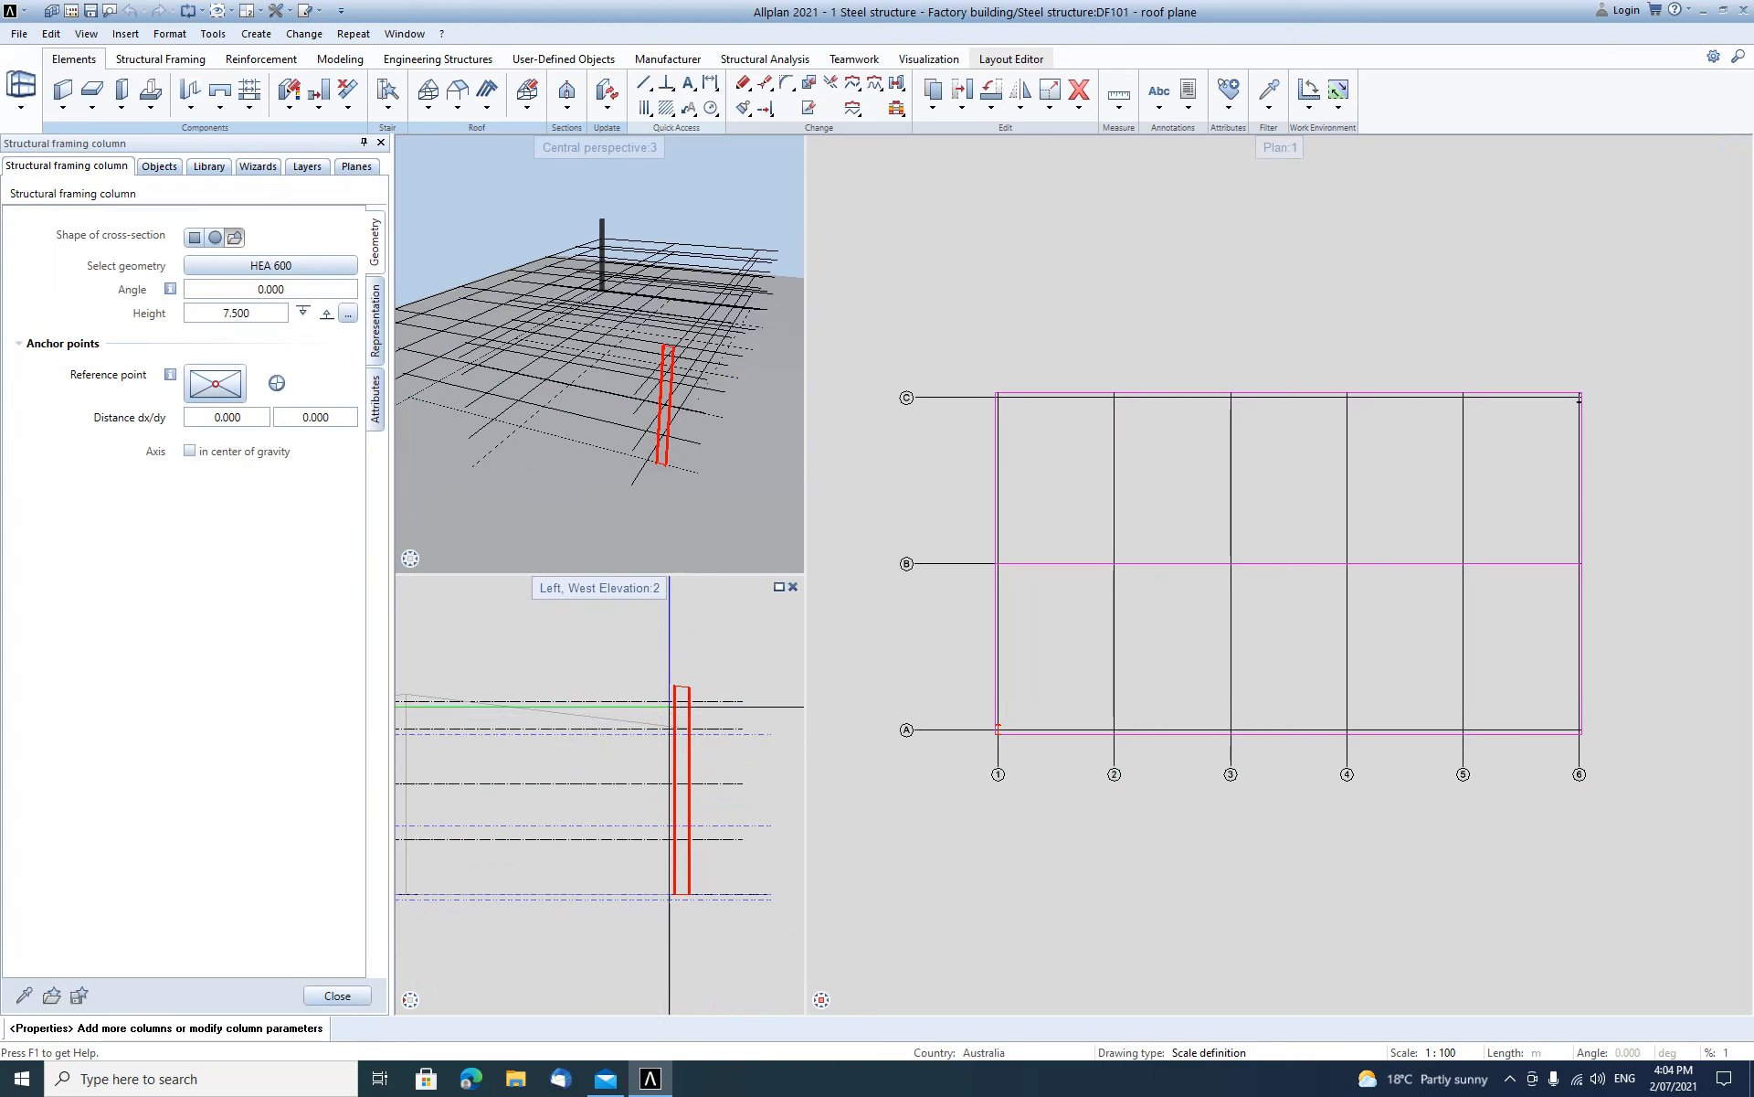
click(347, 315)
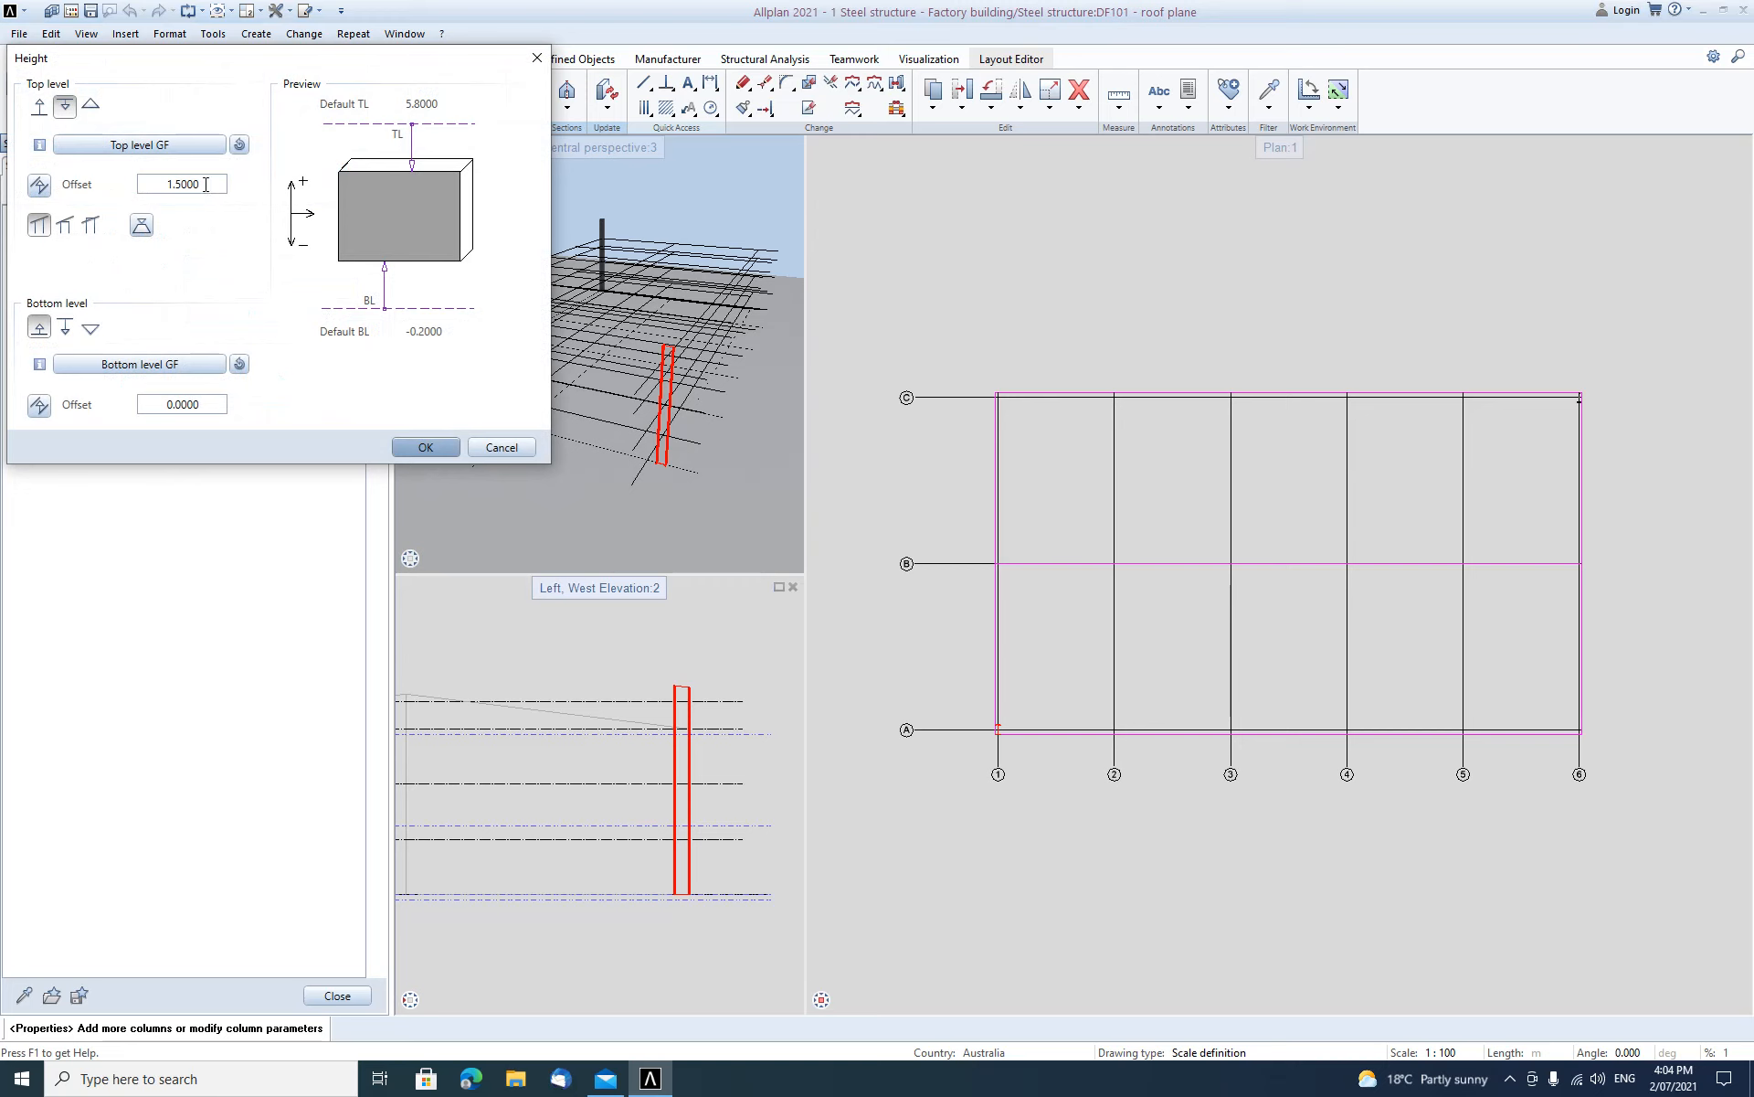
drag(206, 183, 71, 186)
key(Return)
scroll(675, 711, up, 2)
scroll(670, 711, up, 4)
middle_drag(656, 730, 502, 682)
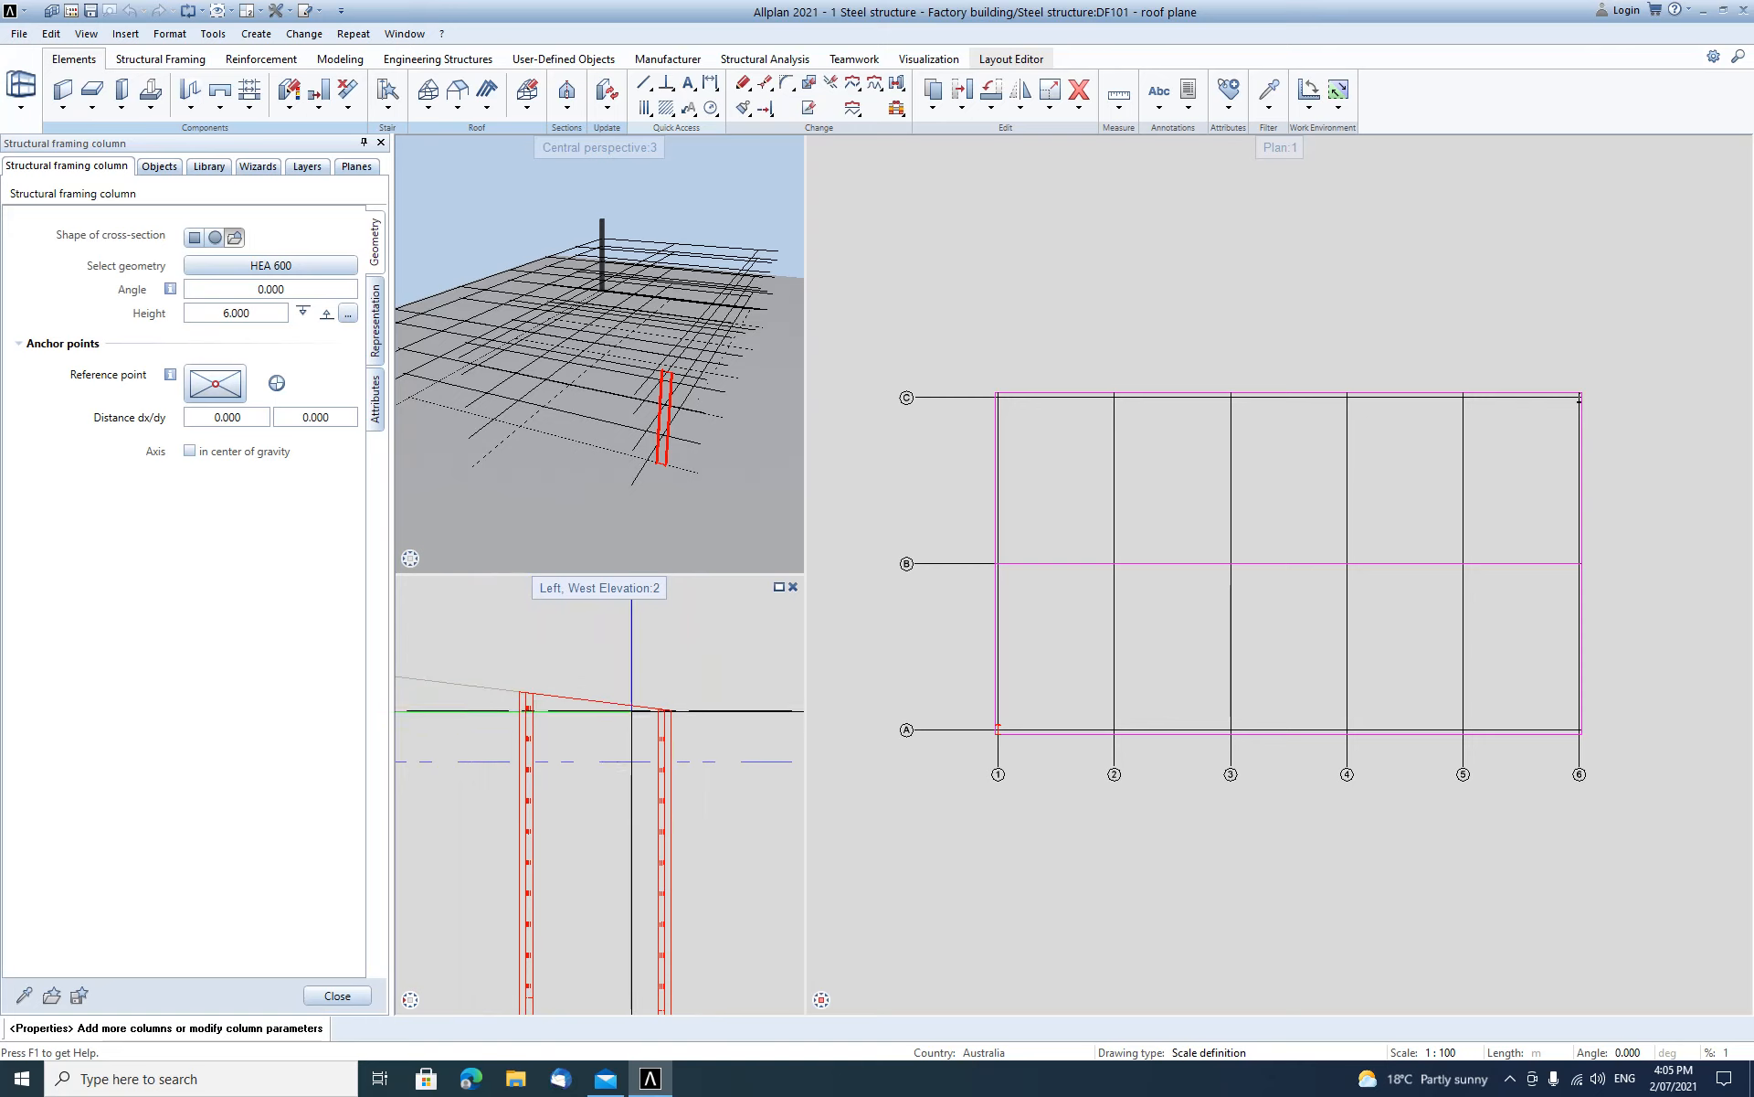
scroll(731, 722, down, 3)
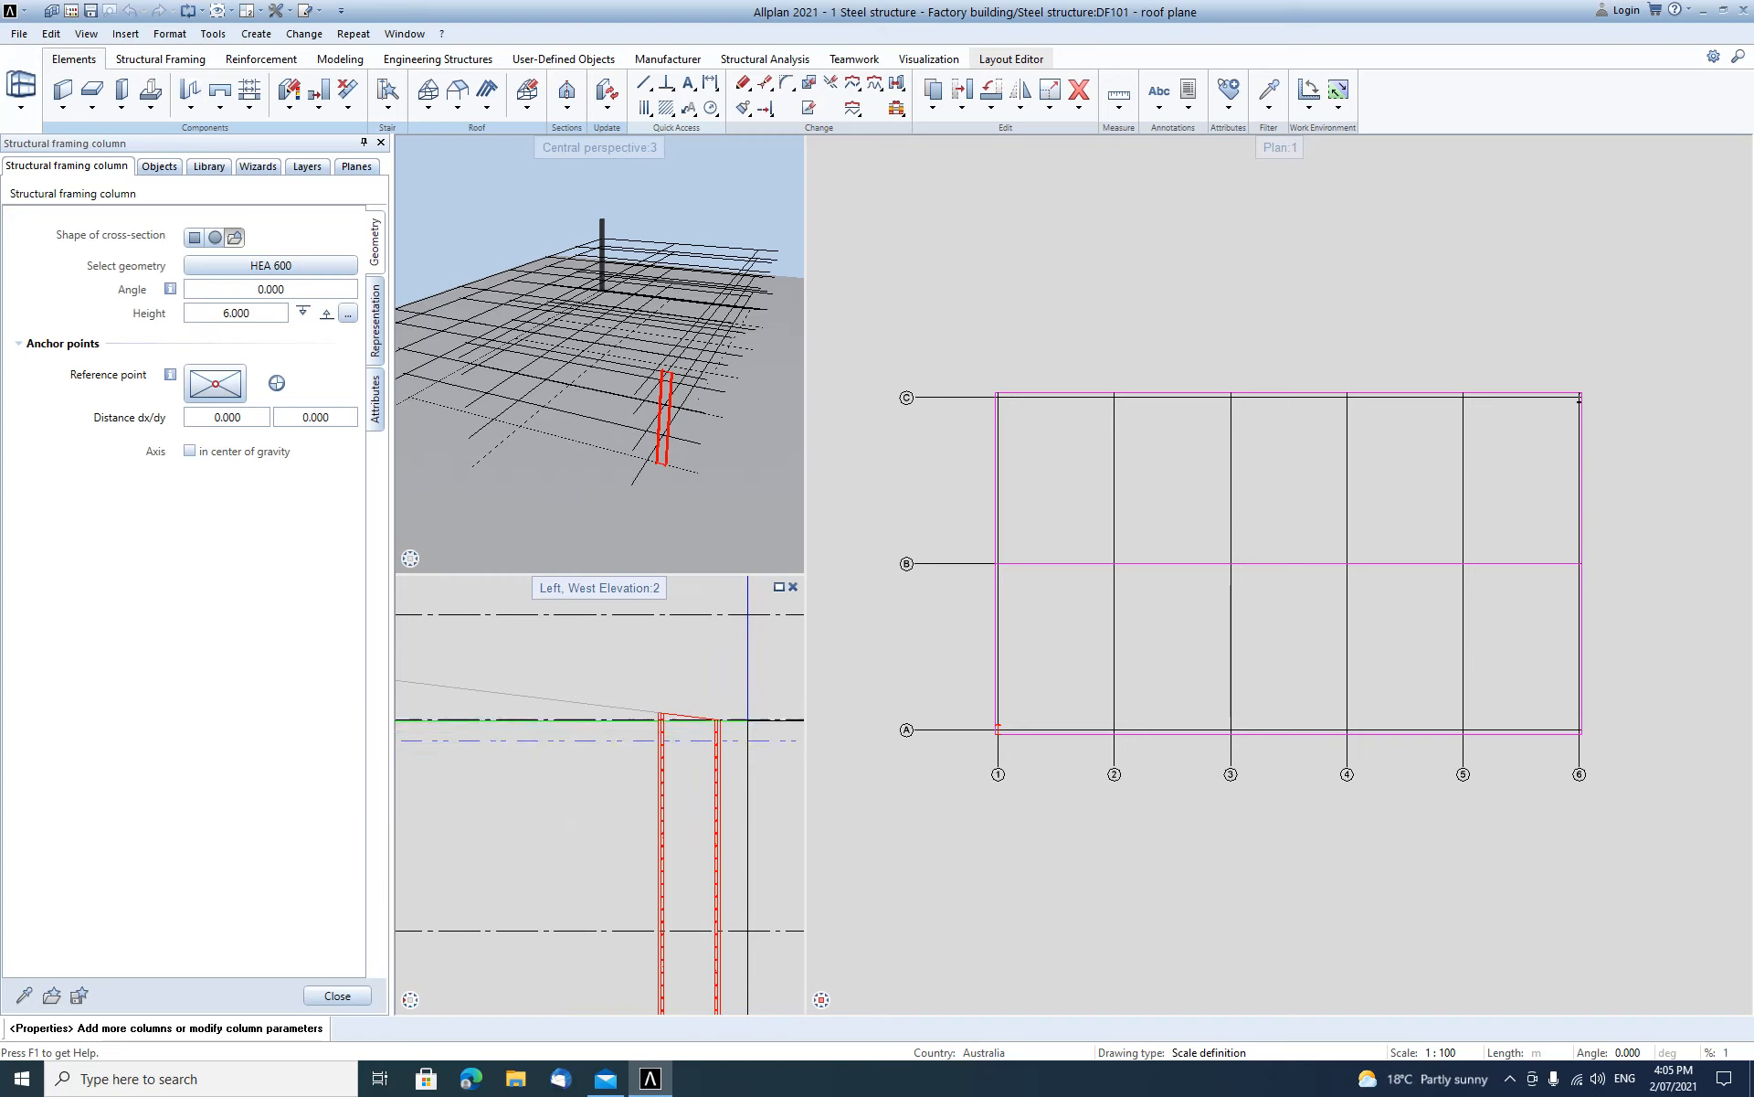
scroll(617, 745, down, 3)
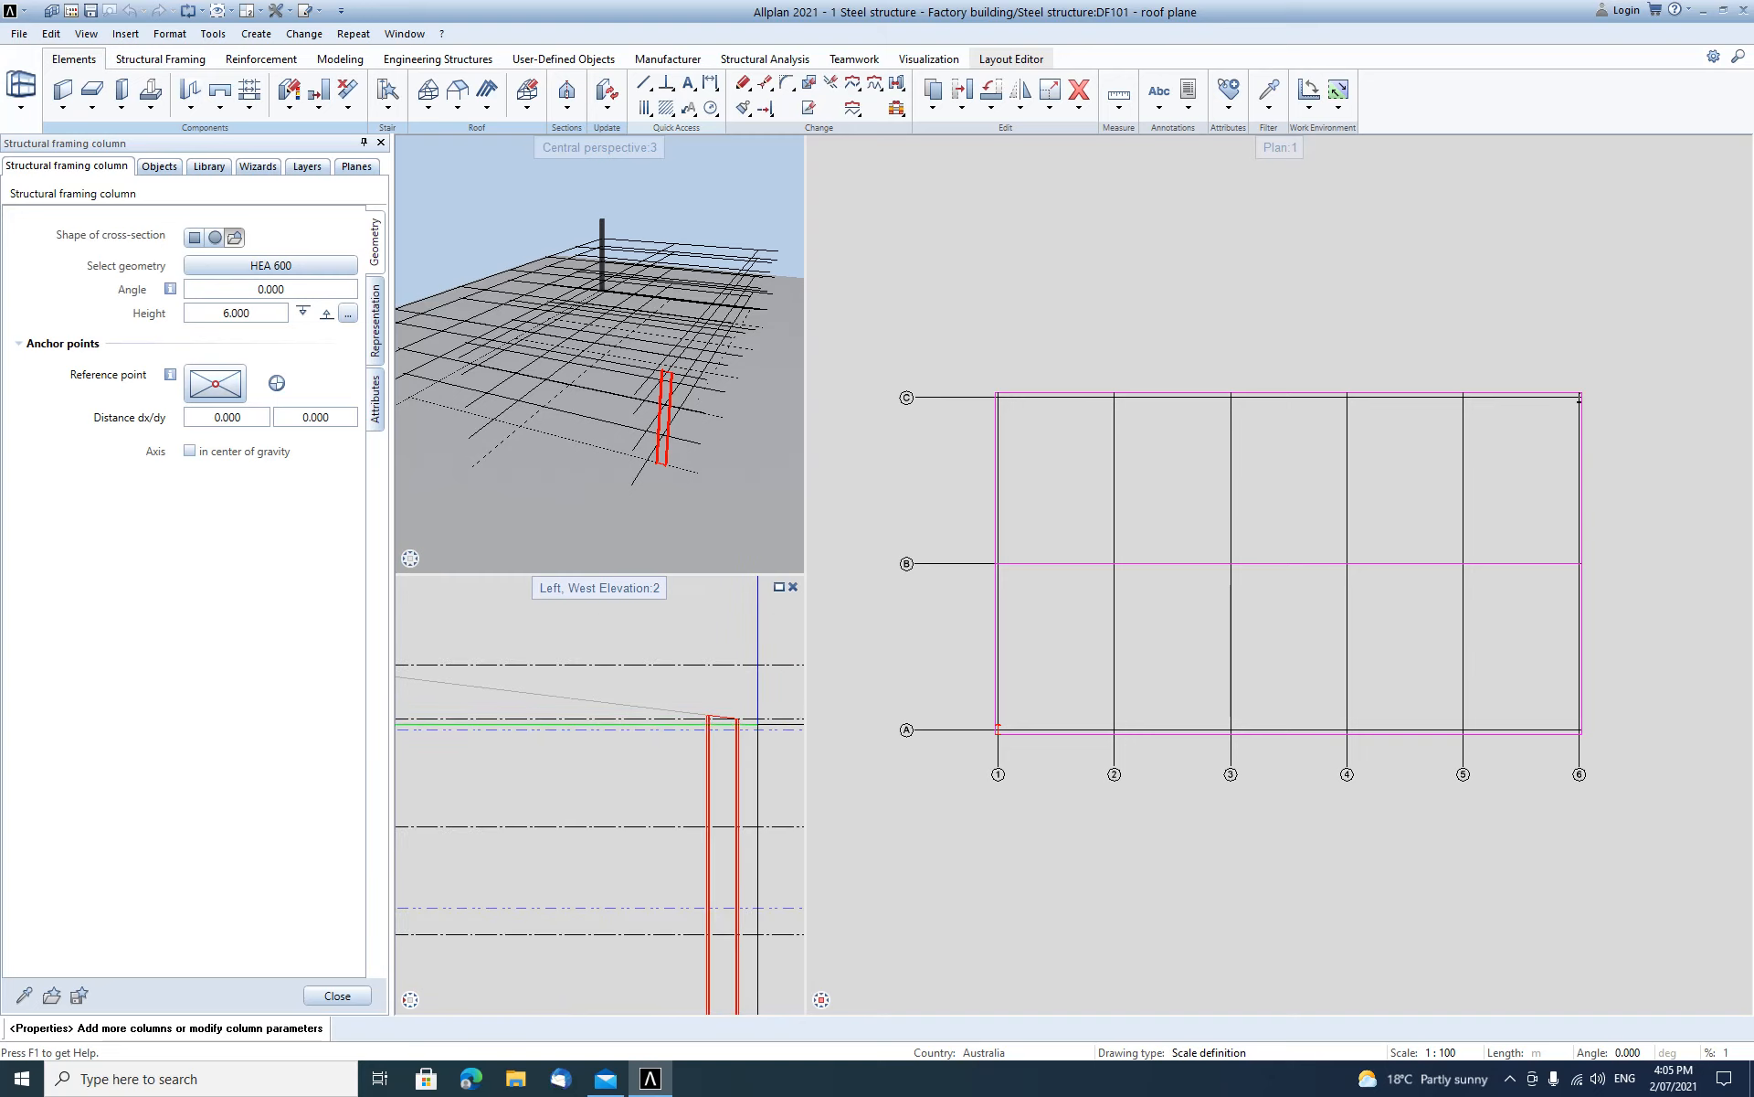
middle_drag(617, 746, 765, 751)
key(Escape)
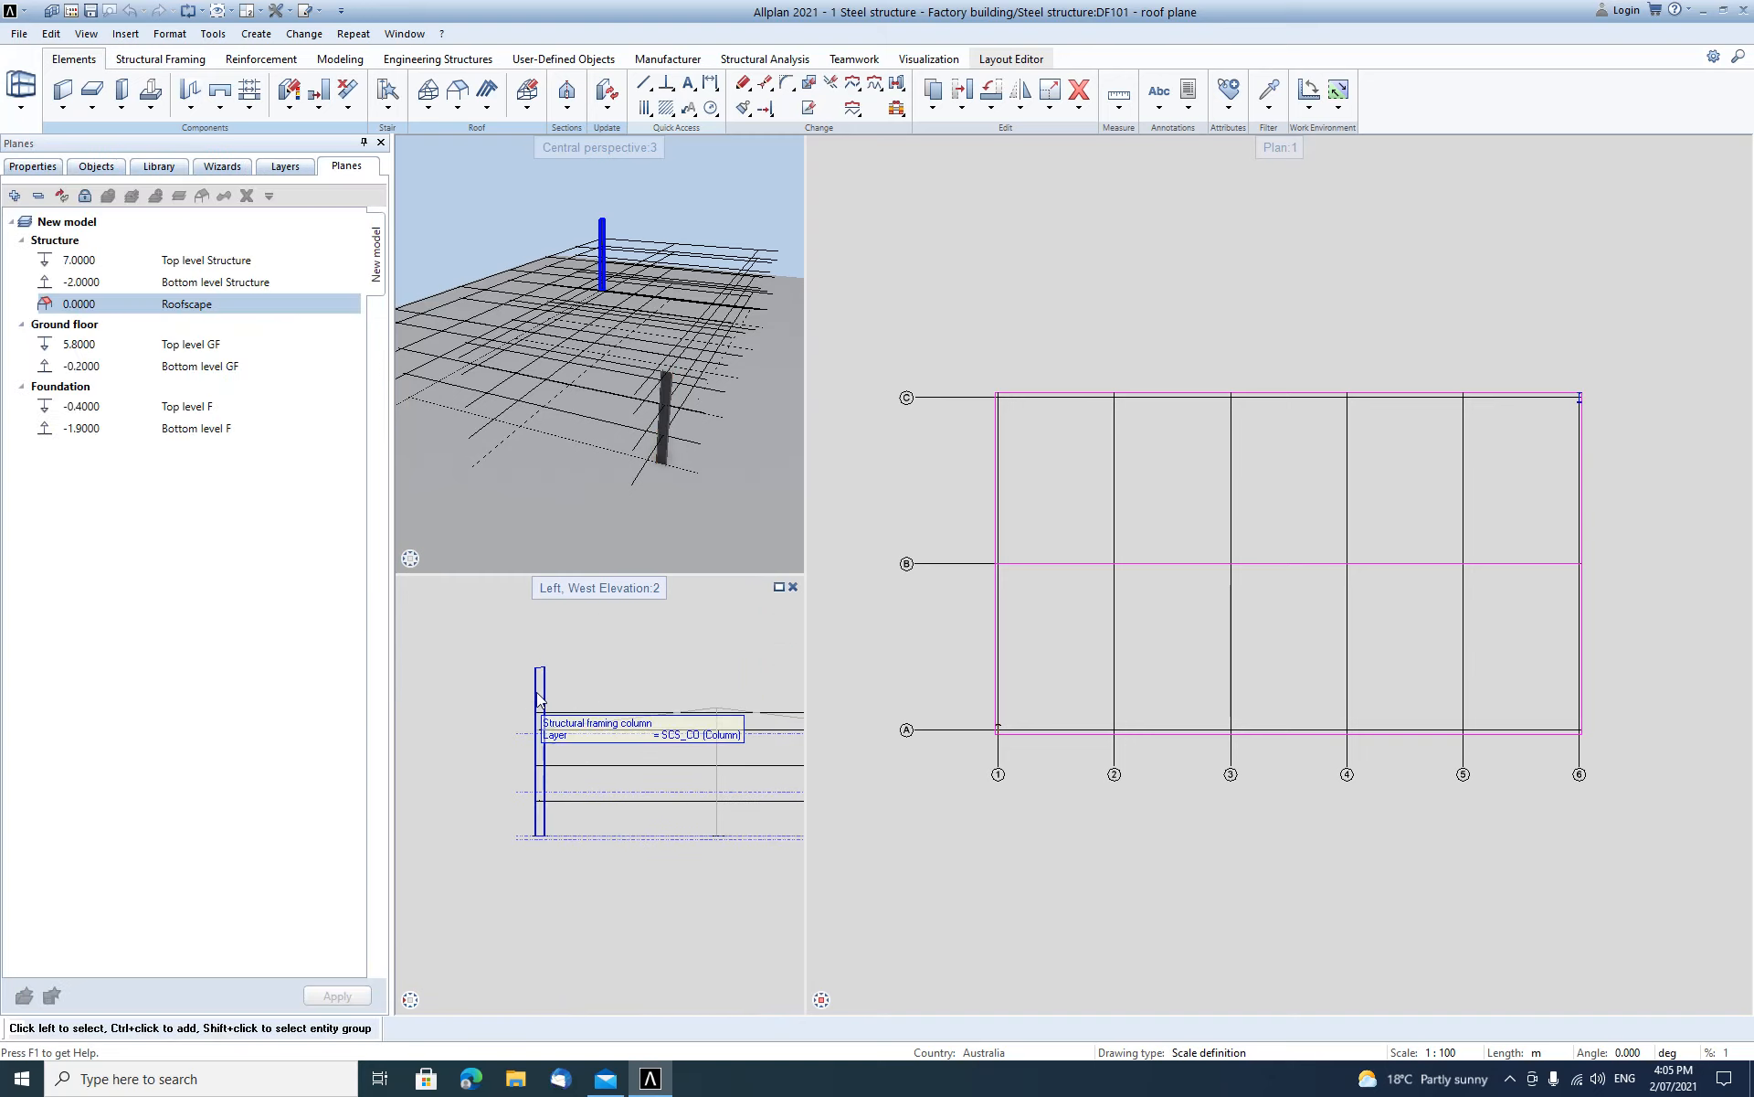
Delete the column at axis C/6.
click(539, 699)
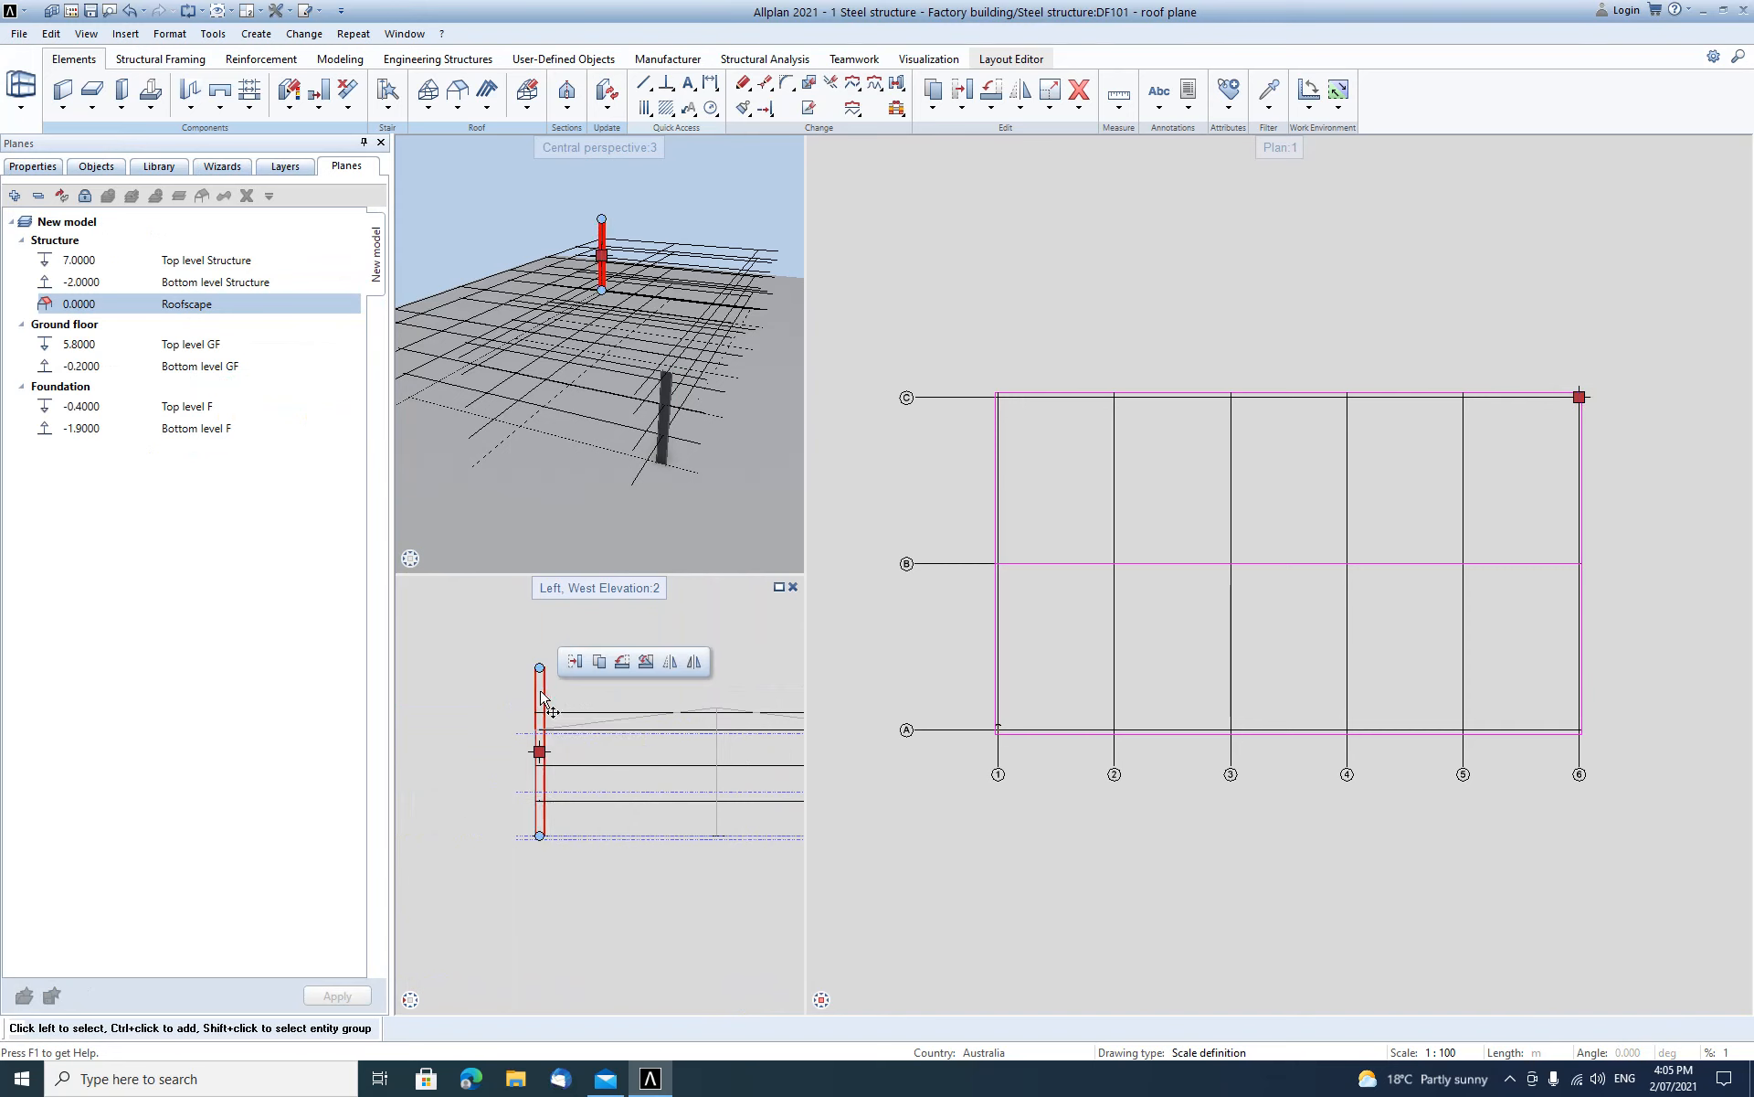
key(Delete)
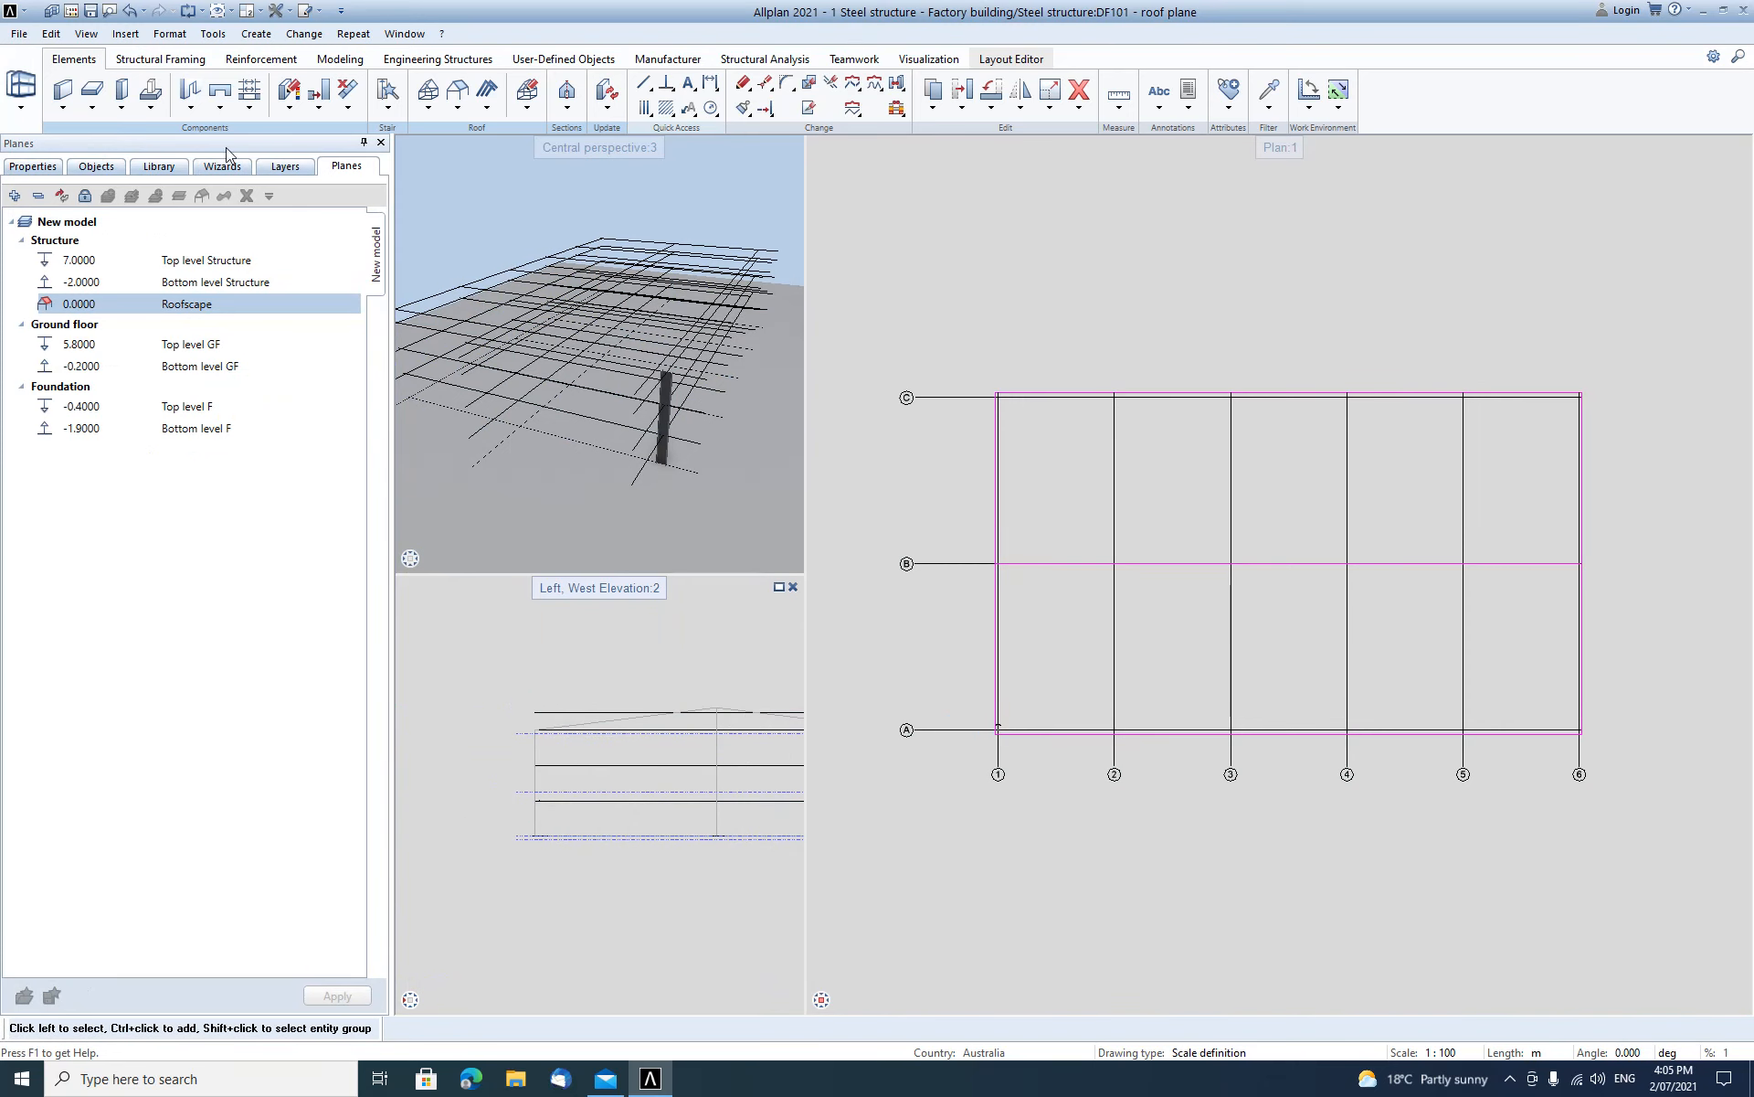
Start a new structural framing column and choose the HEA 1000 steel profile as its cross-section.
click(133, 62)
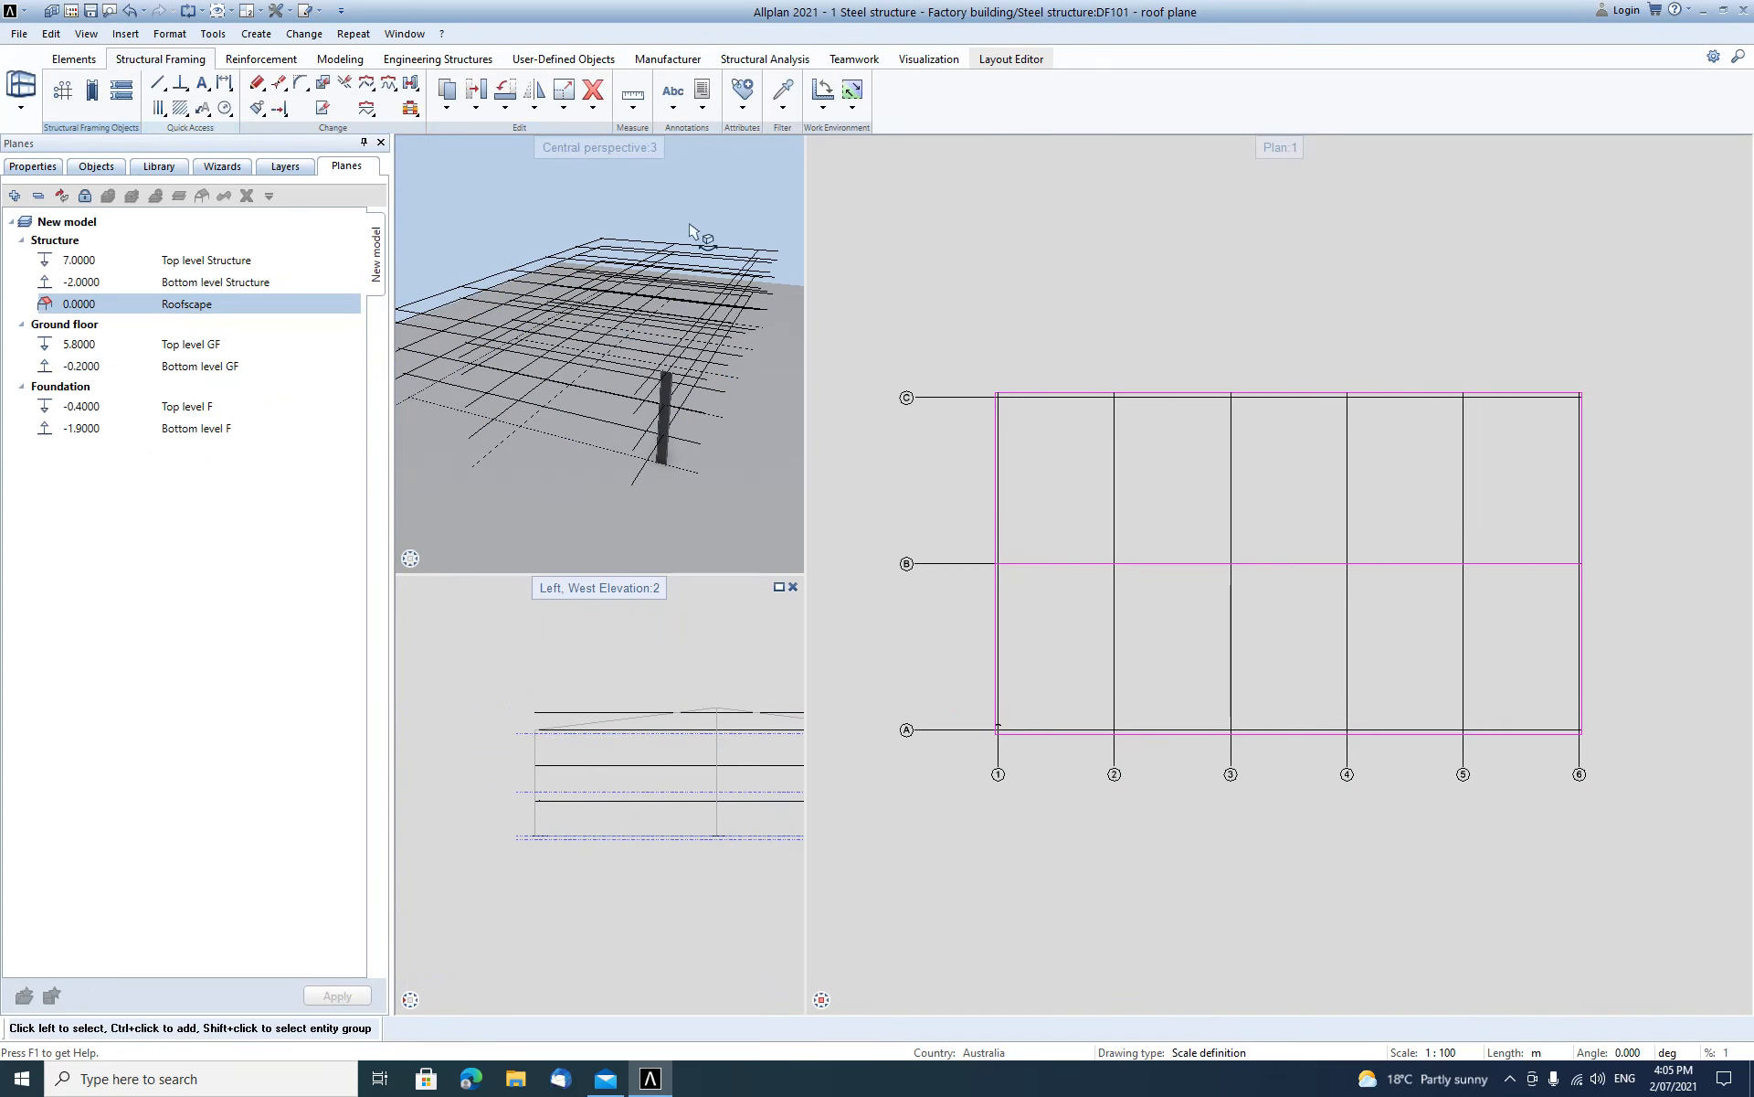
middle_click(1270, 146)
middle_click(1270, 145)
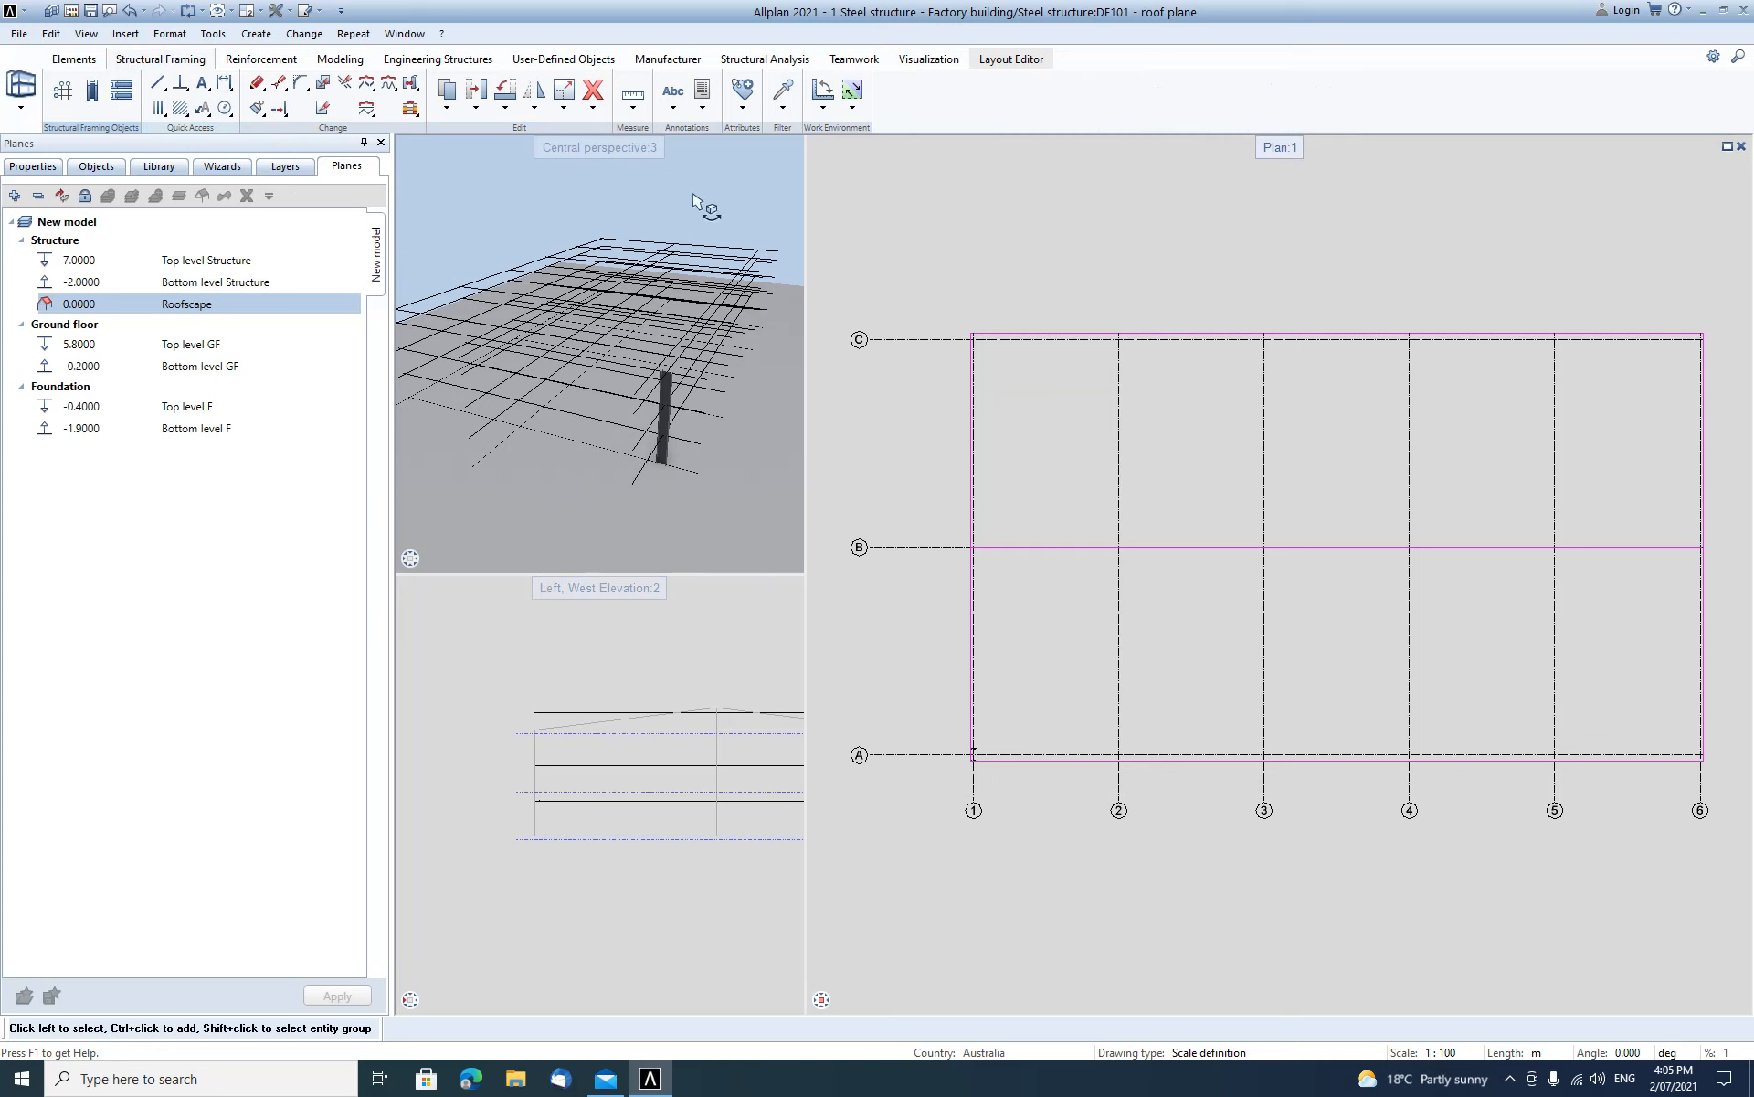
click(89, 95)
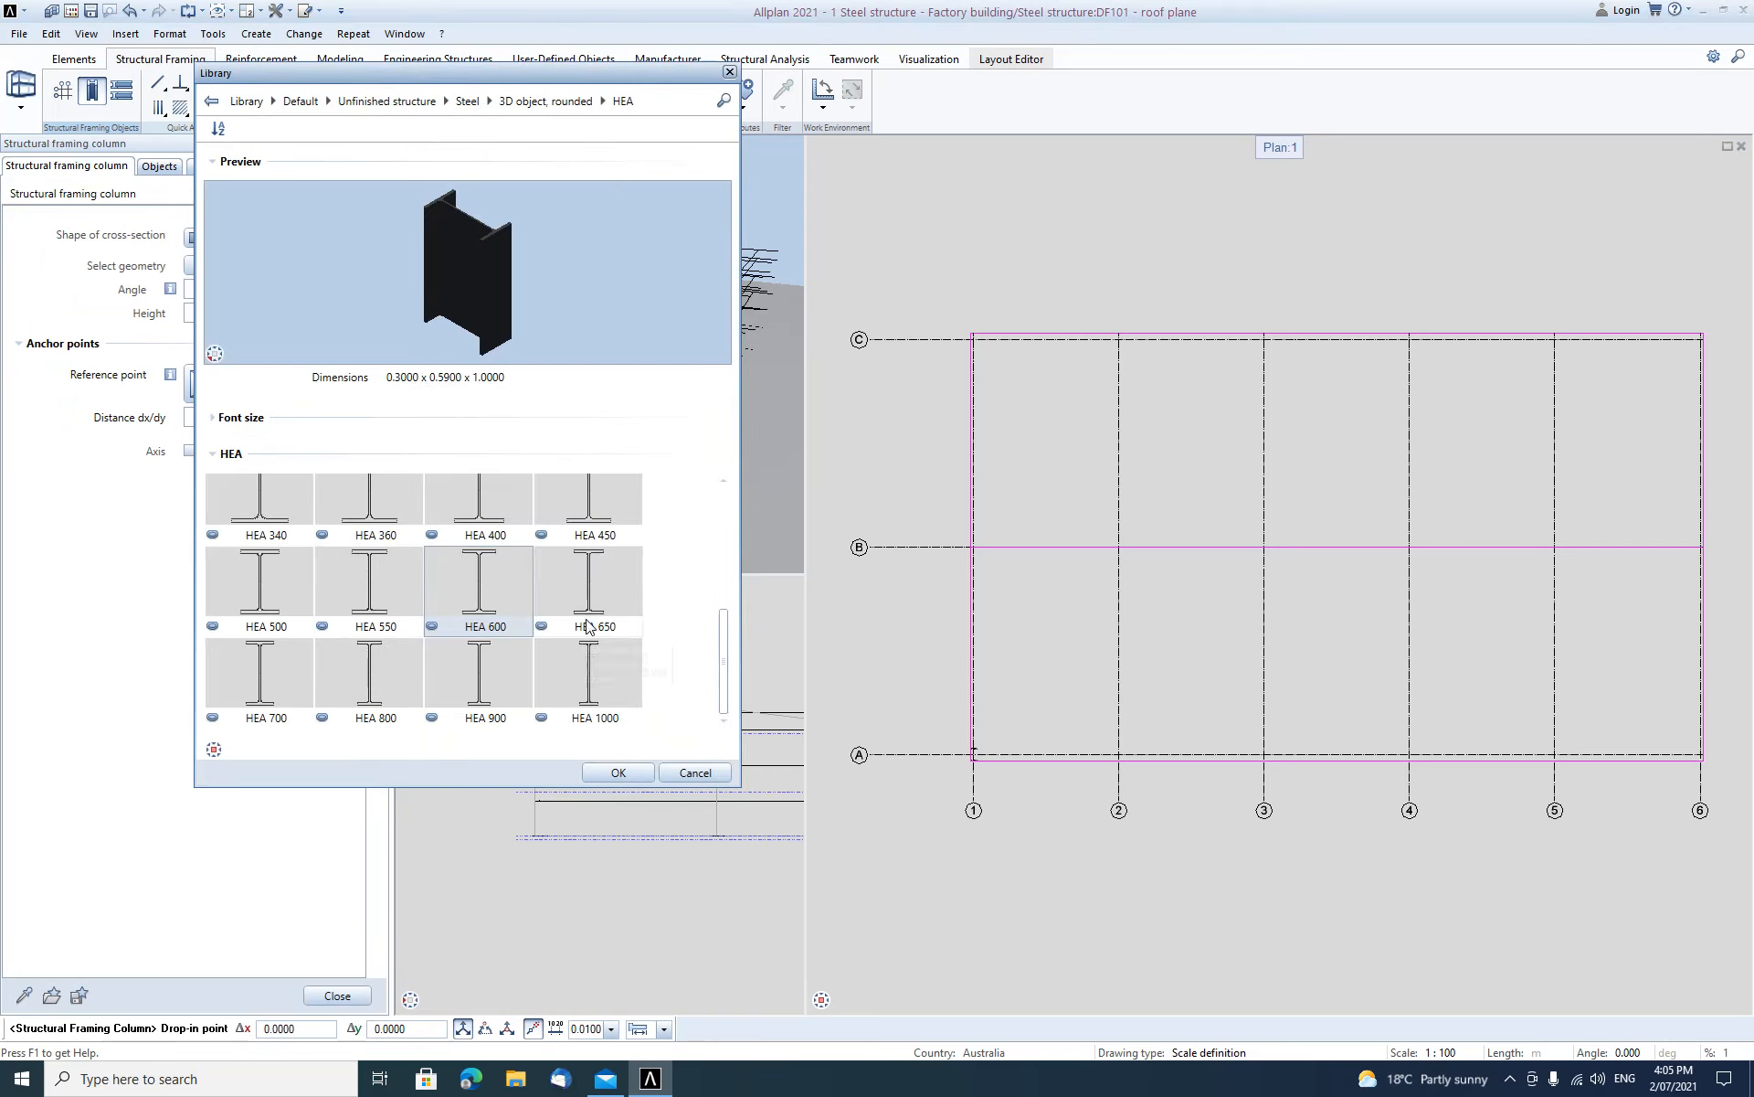
click(589, 687)
click(617, 773)
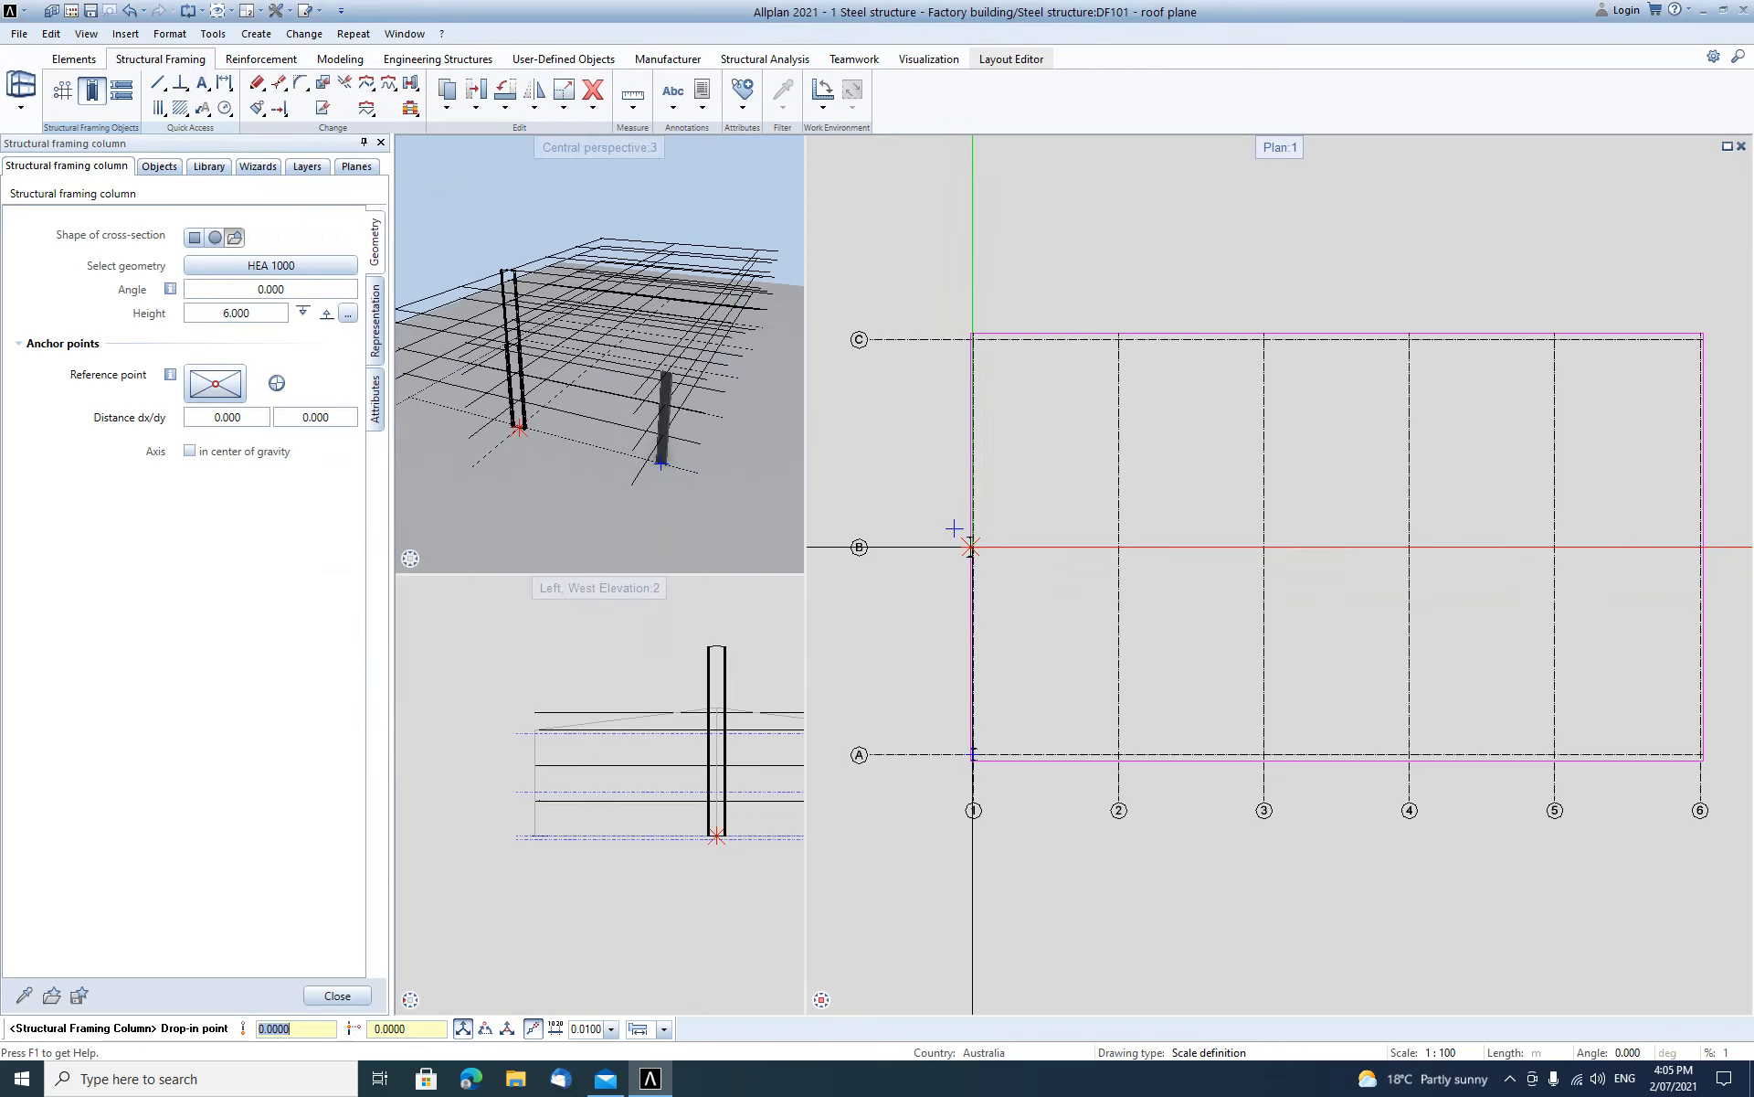
Place the HEA 1000 column at the intersection of axes B and 1.
scroll(974, 556, up, 5)
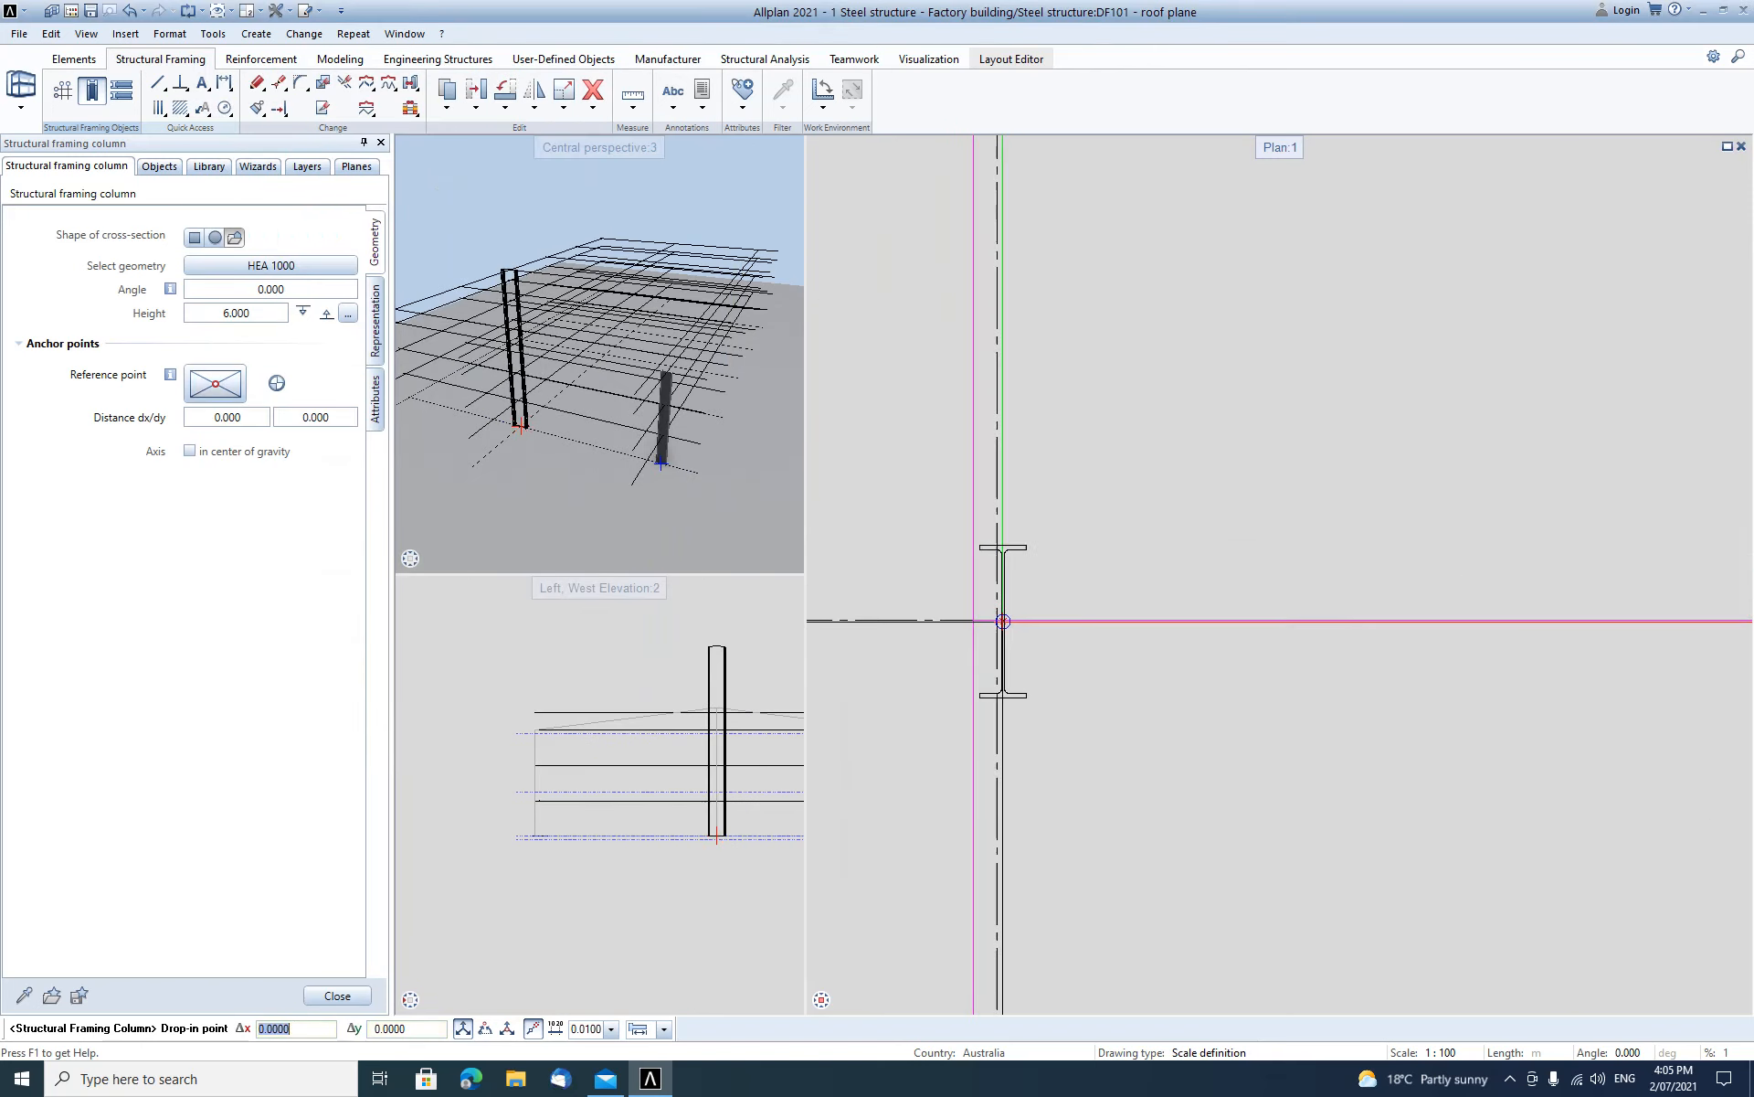
click(997, 620)
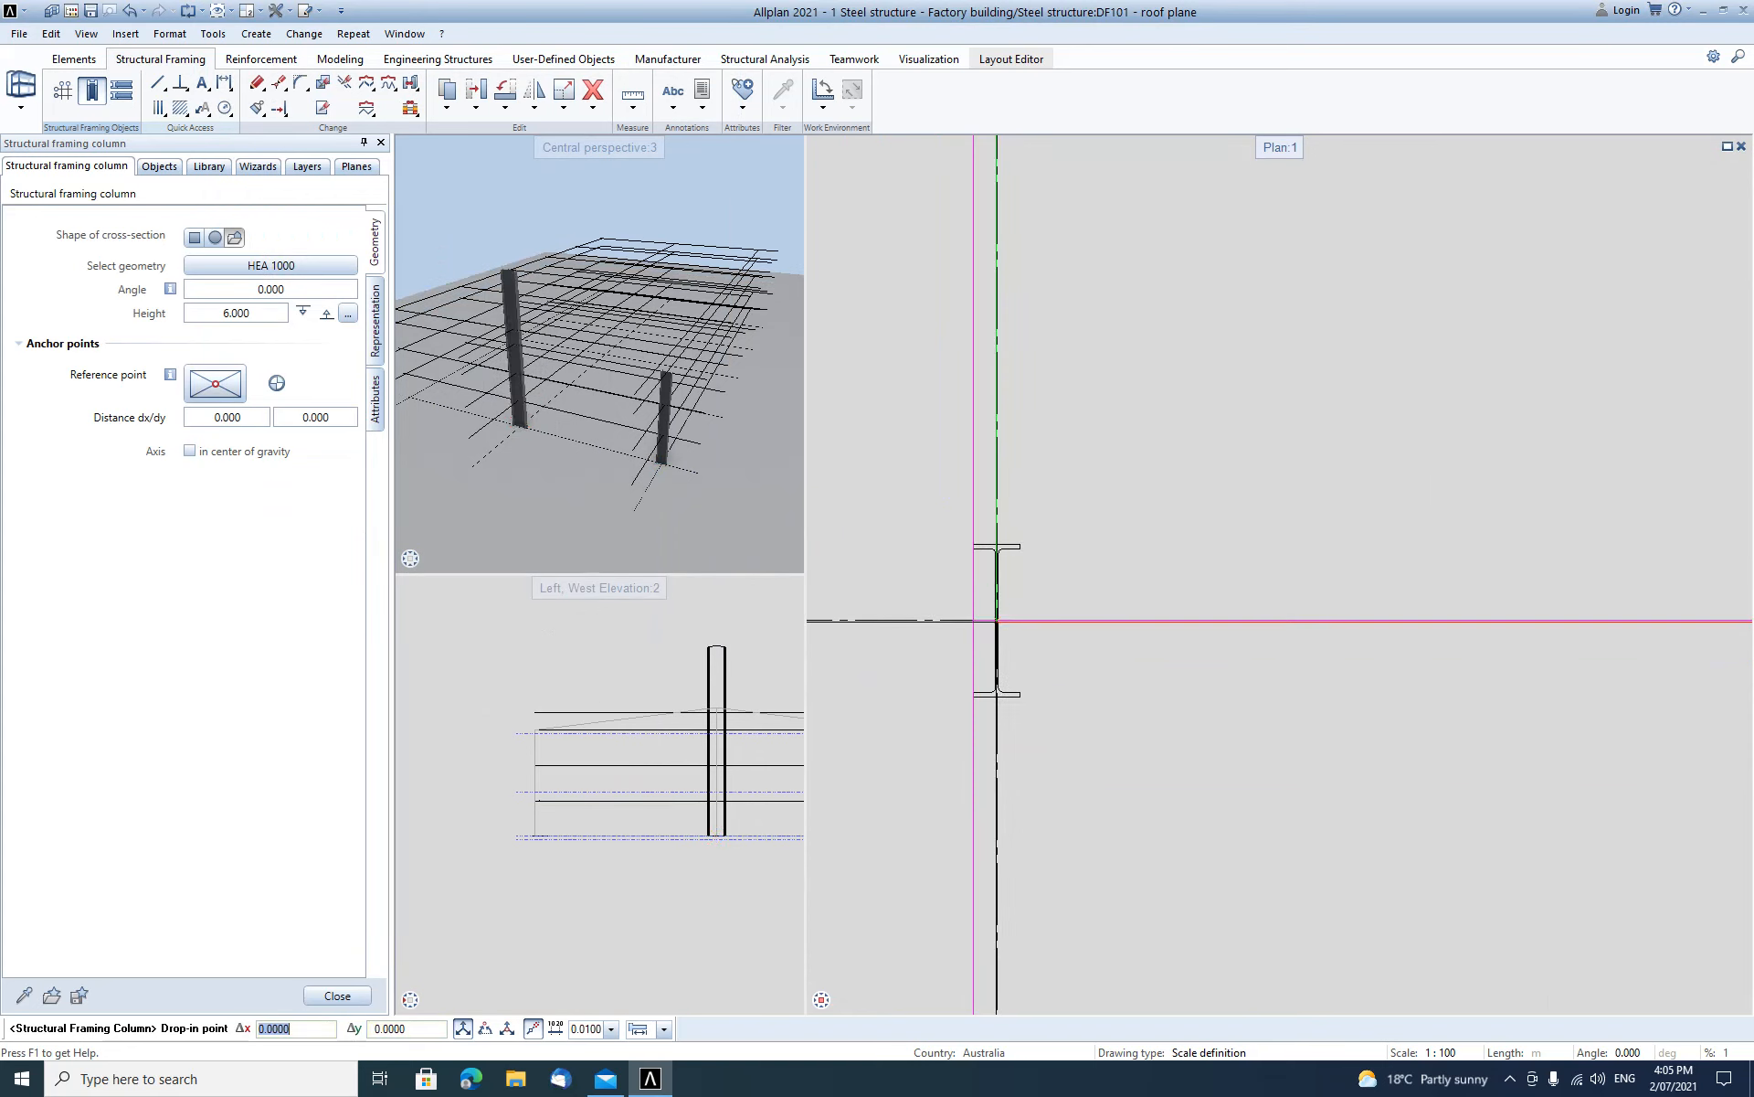
key(Escape)
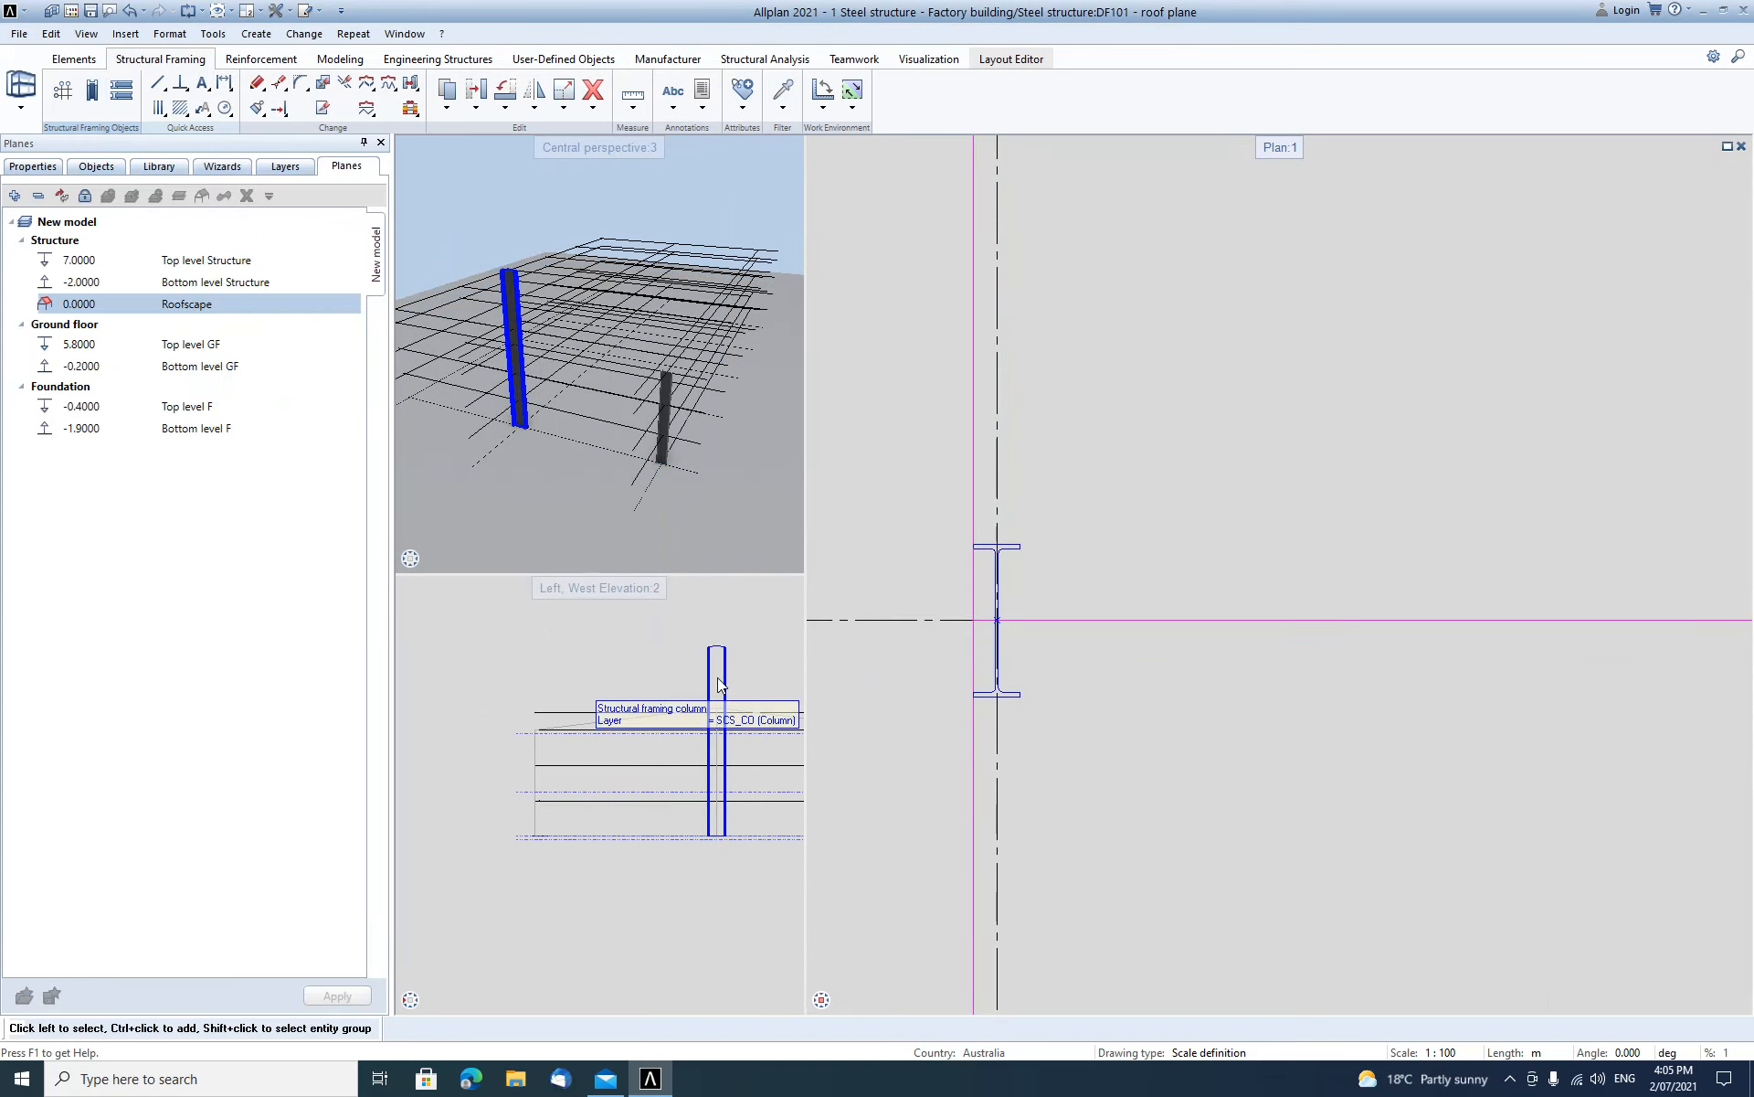
Set column B/1's top level offset to 0 so its top follows the roof plane.
click(716, 683)
double_click(715, 674)
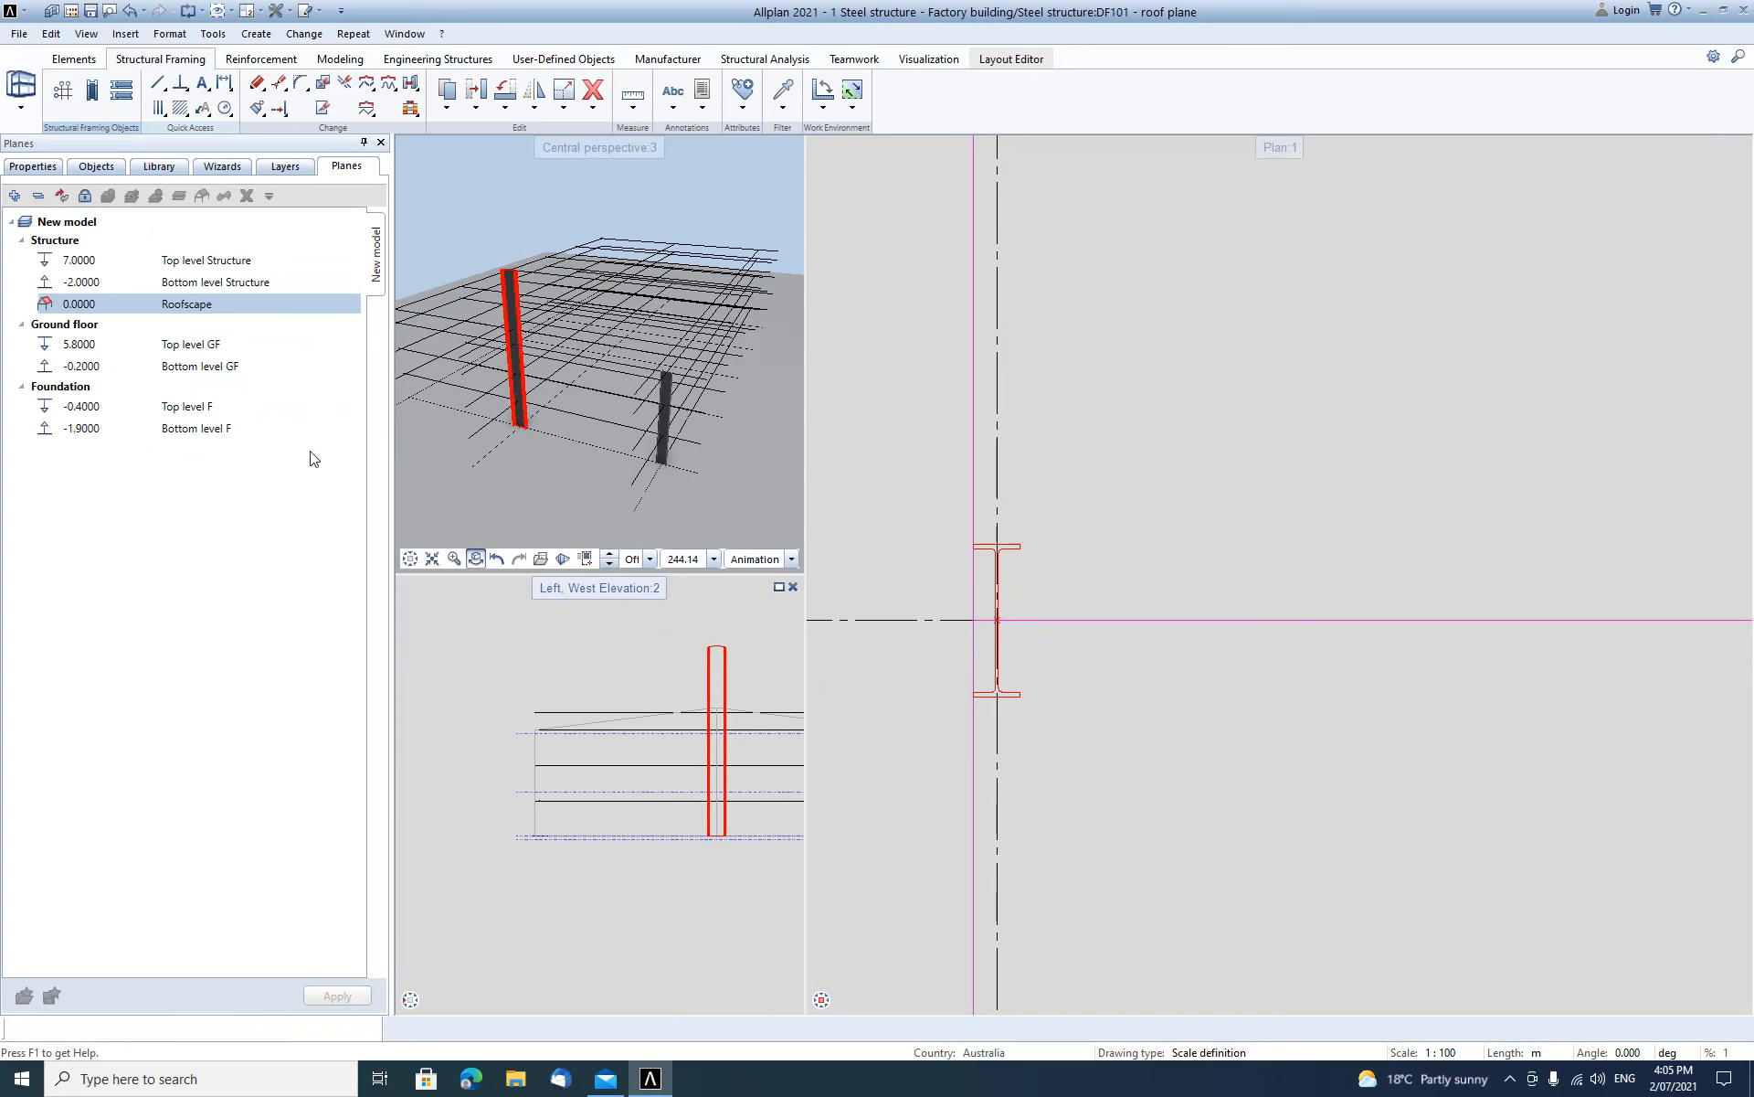
click(348, 314)
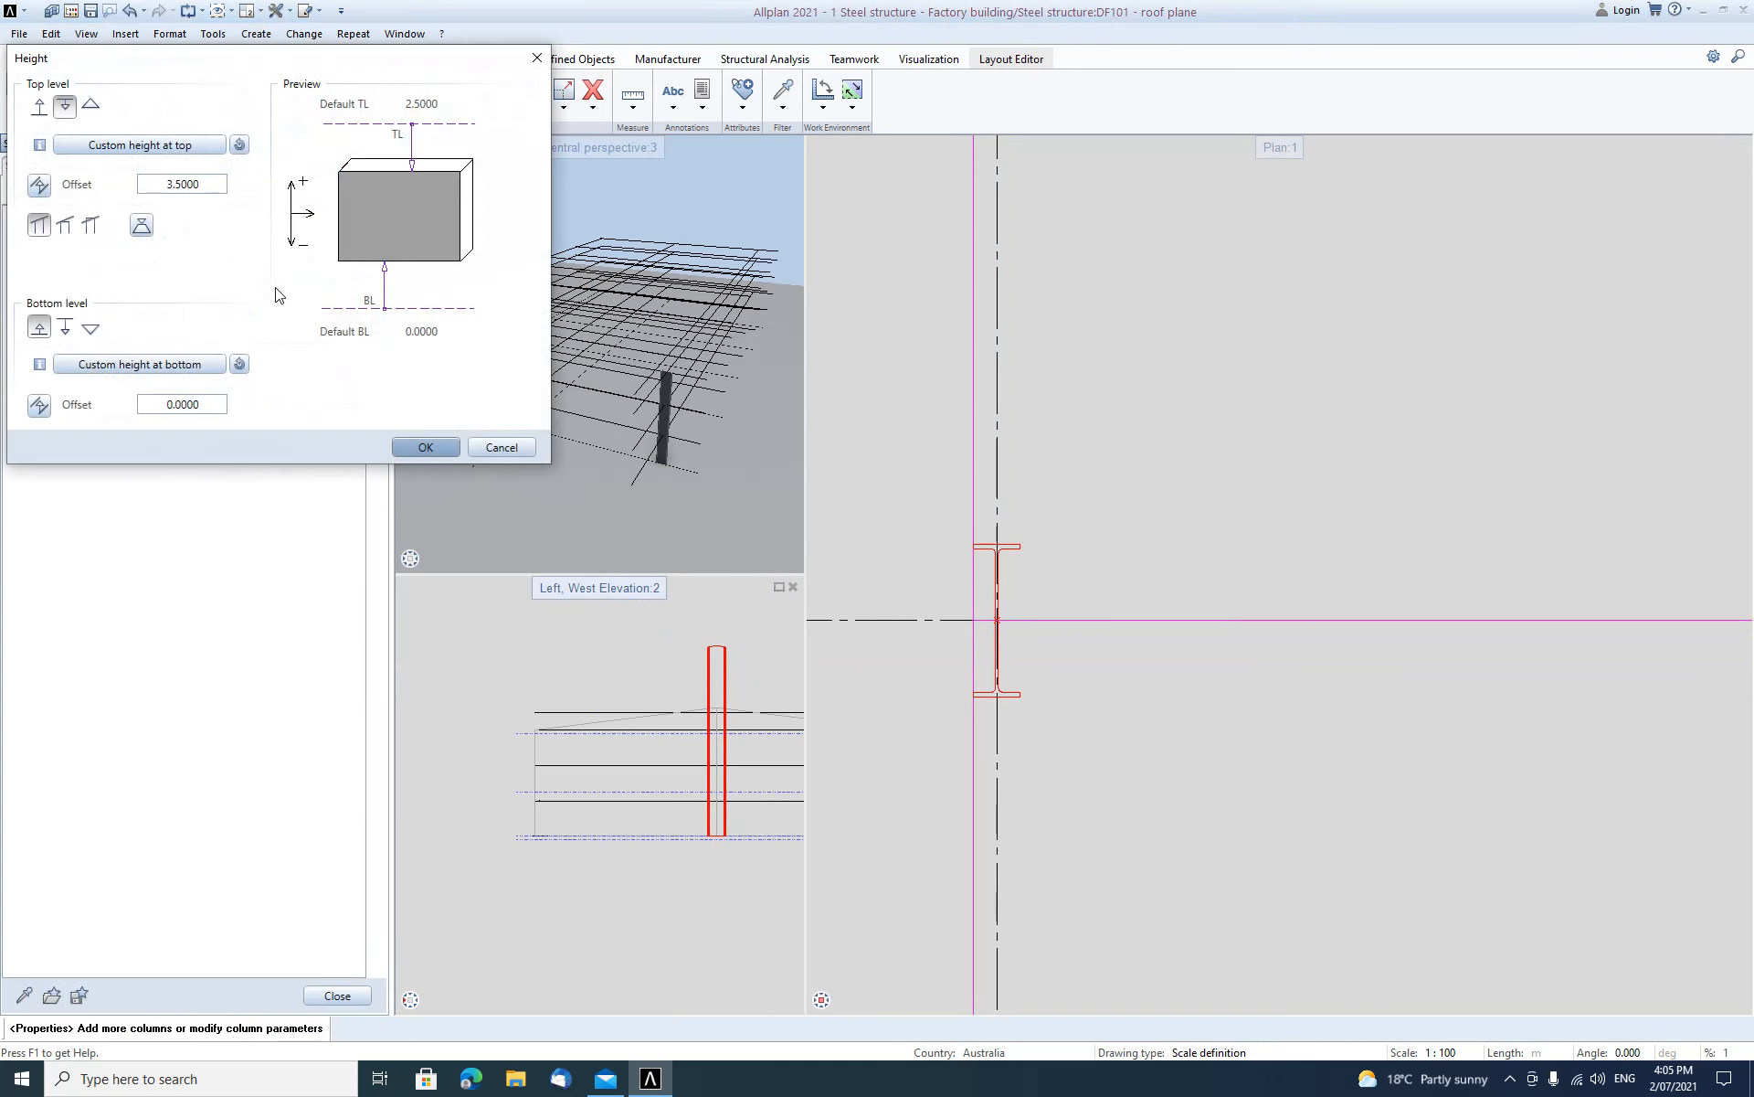
click(205, 182)
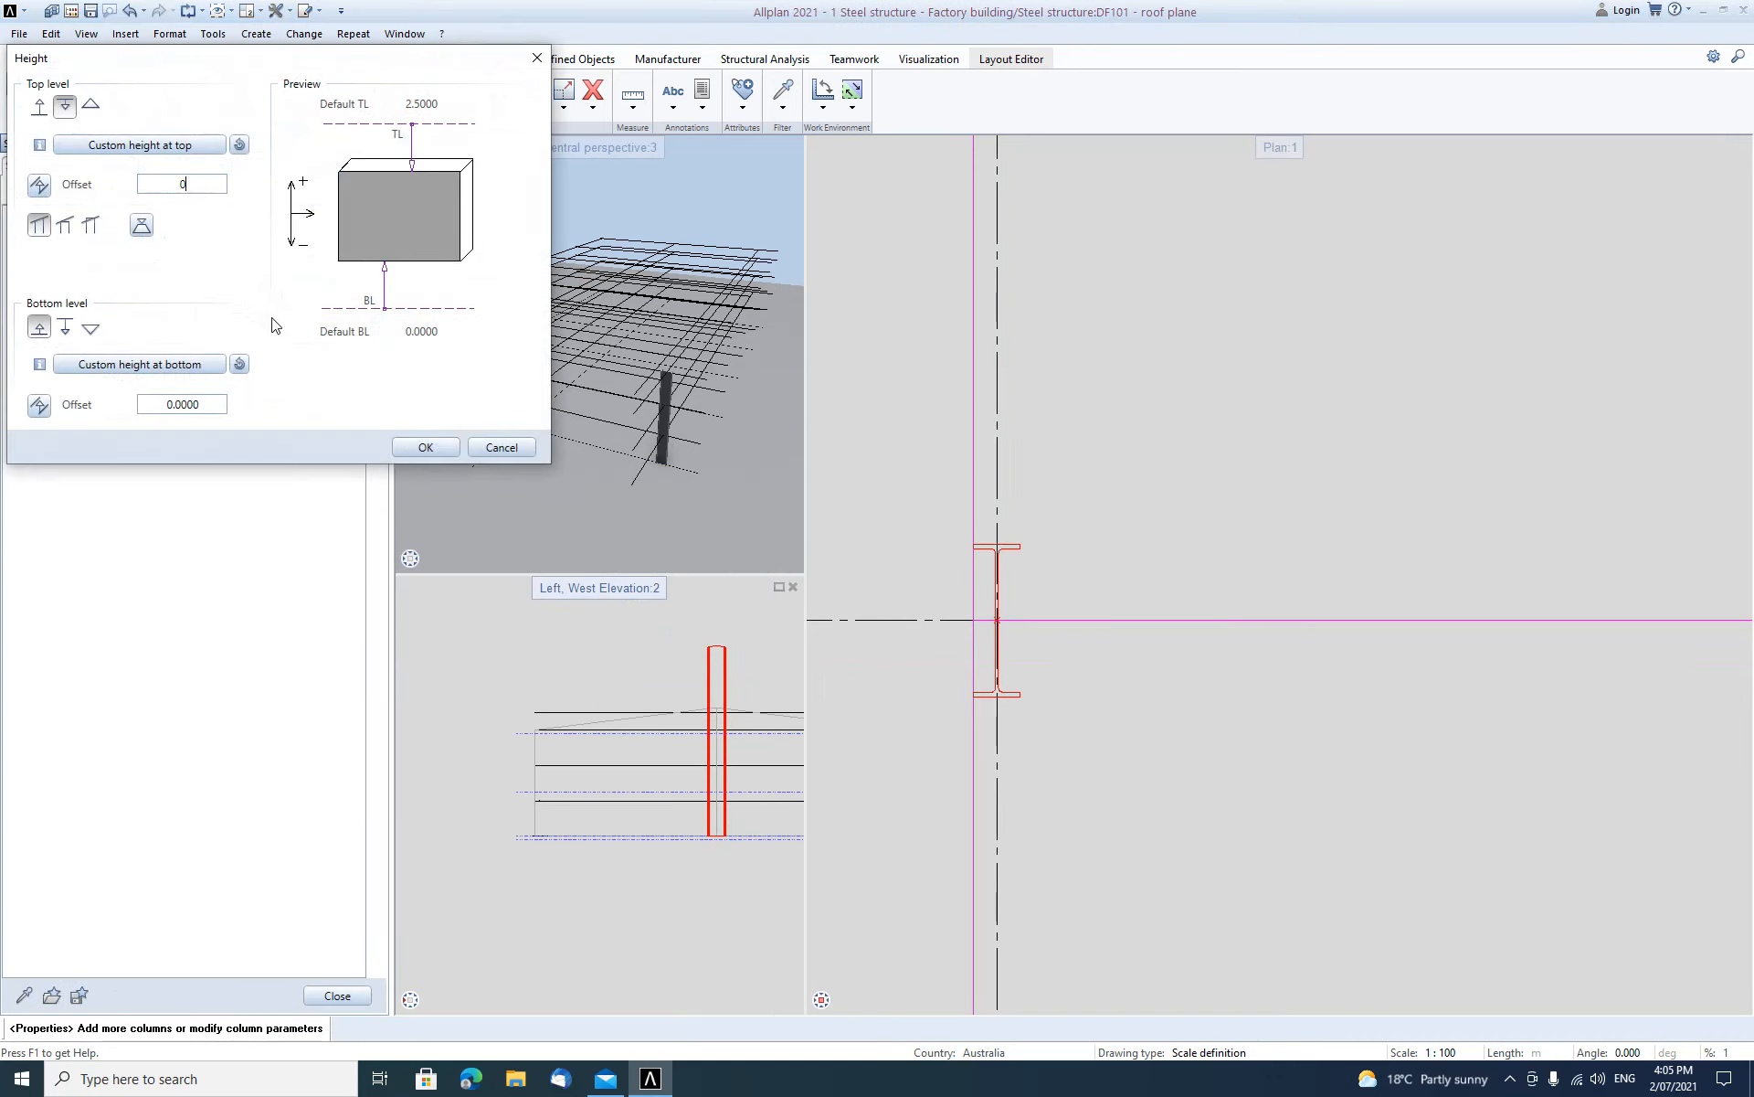
click(426, 447)
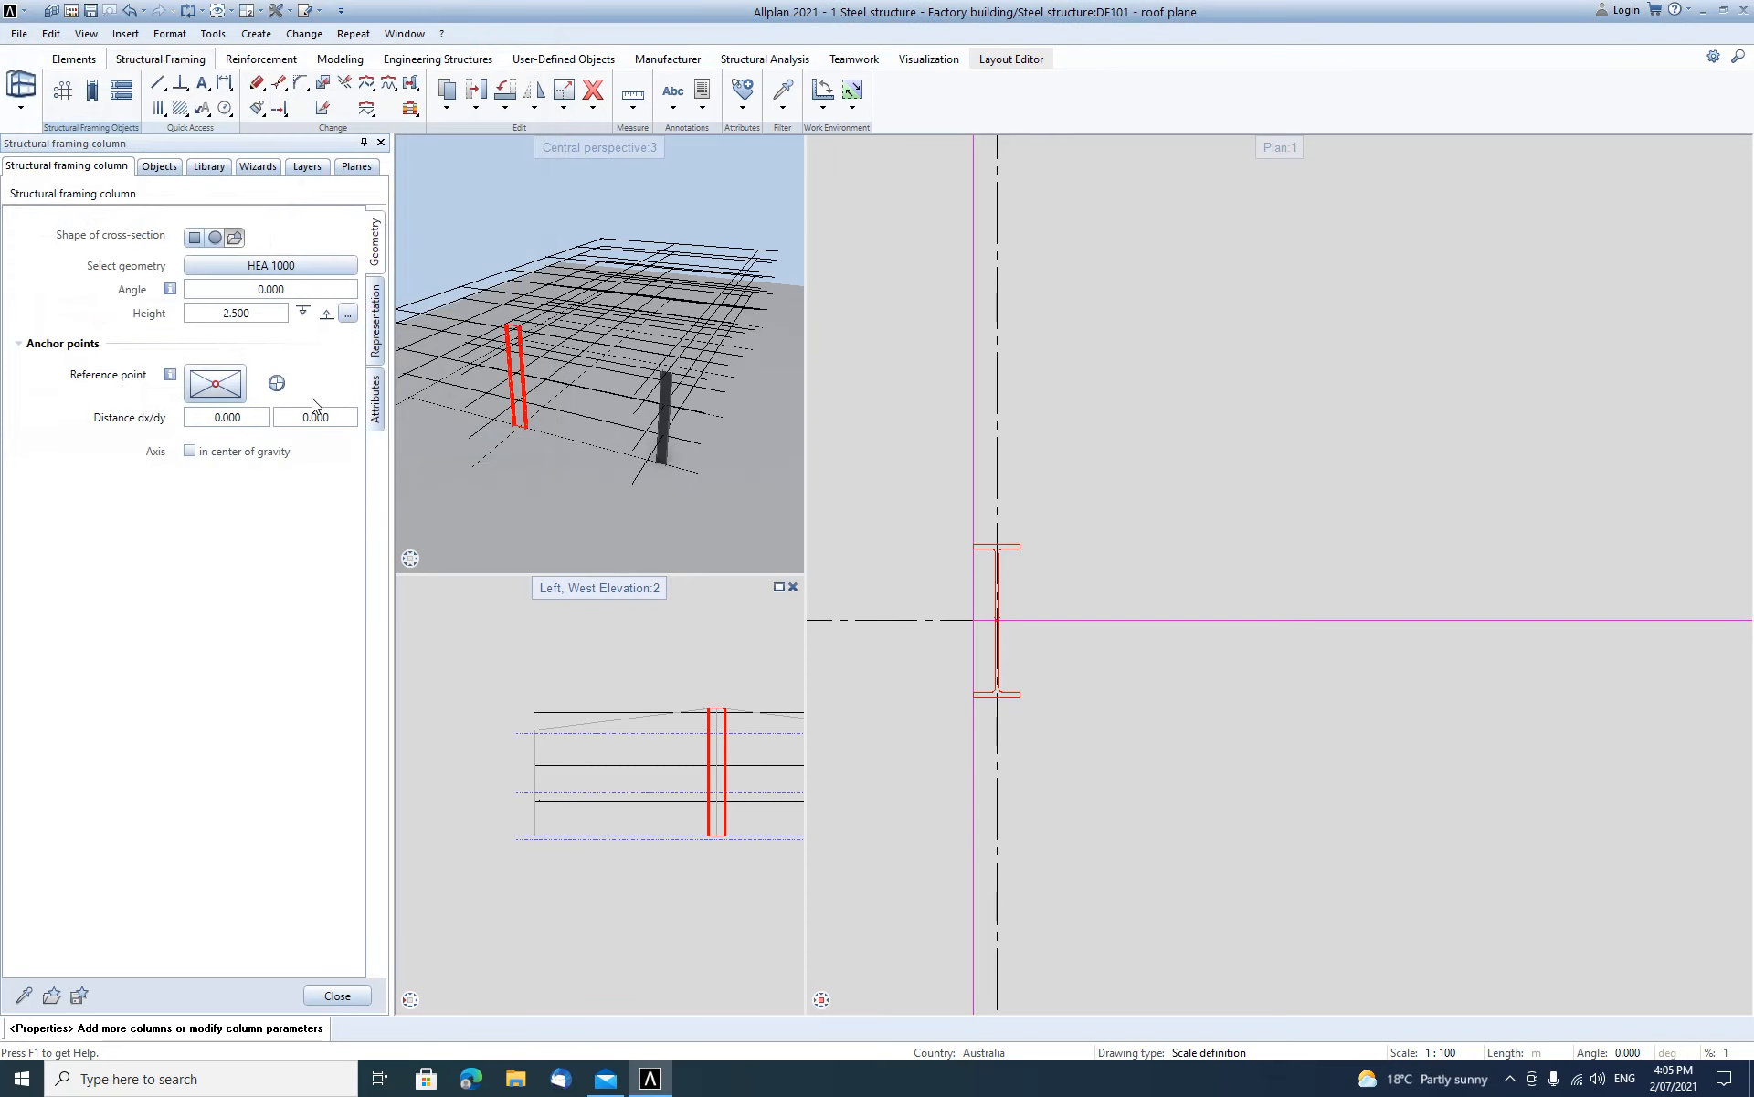
scroll(612, 658, up, 5)
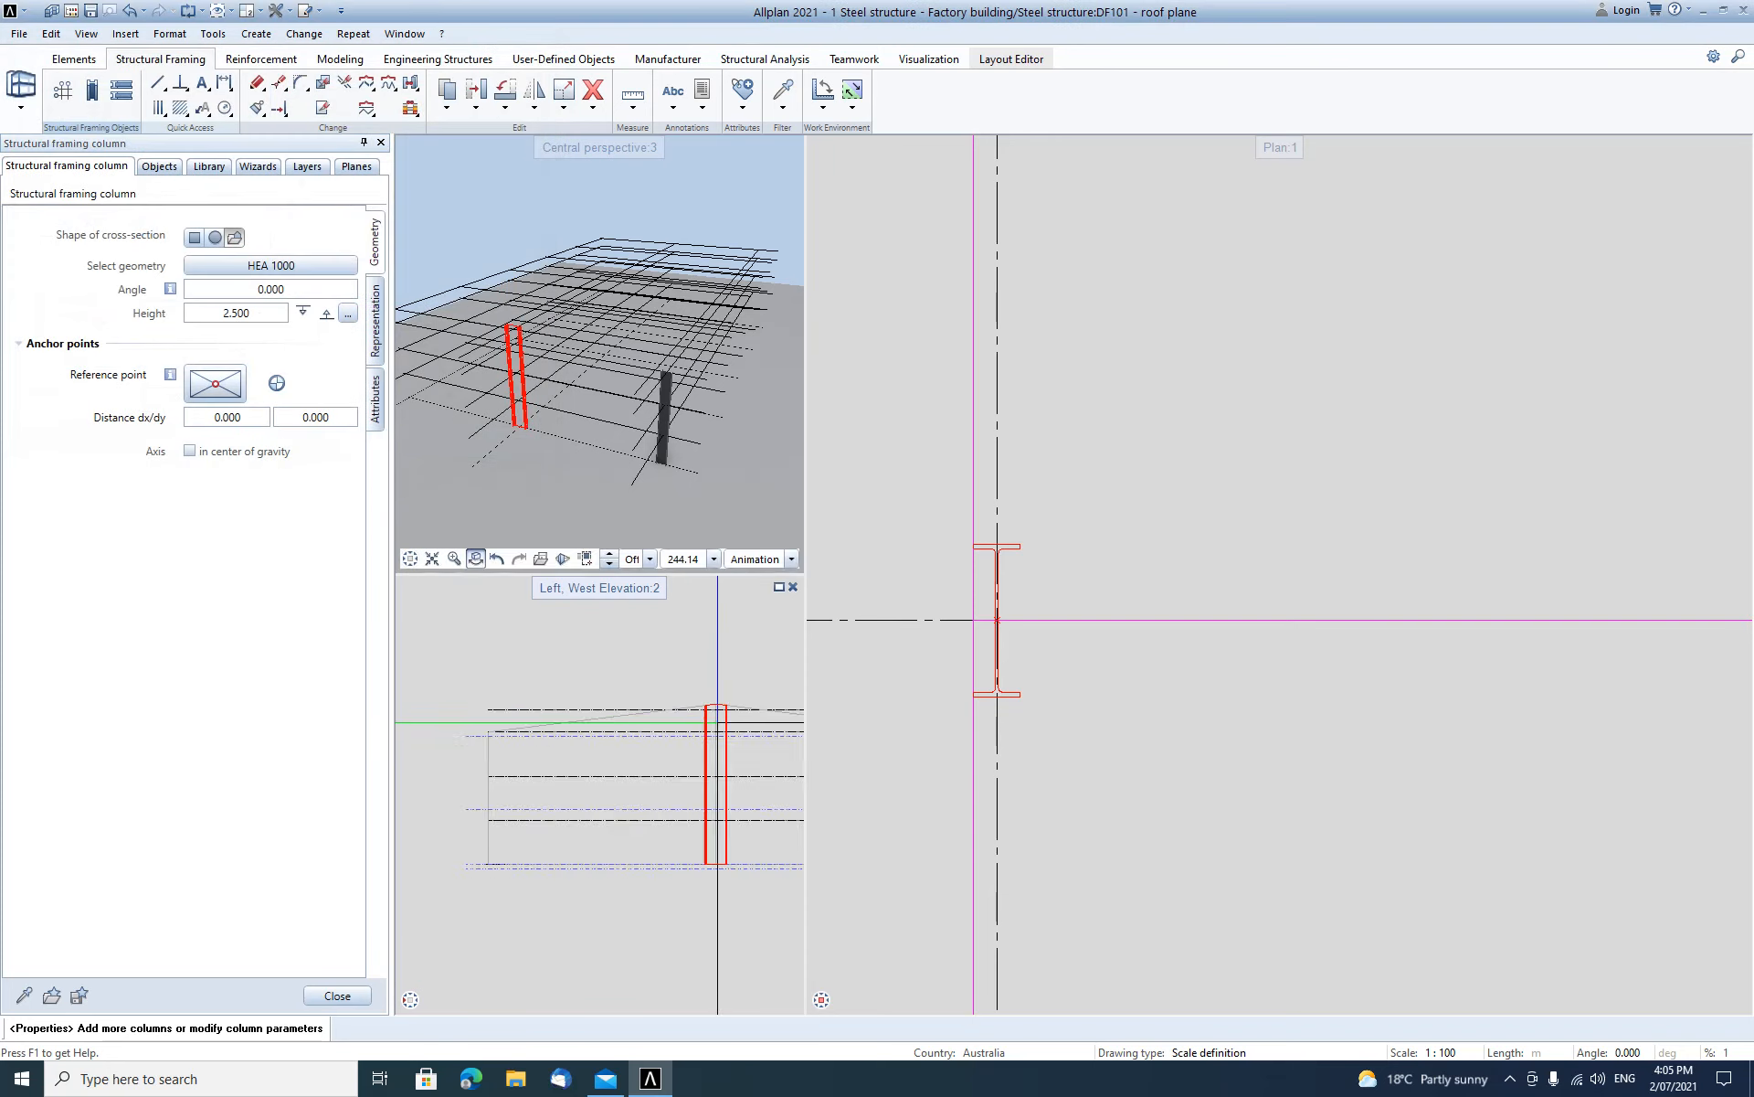
key(Escape)
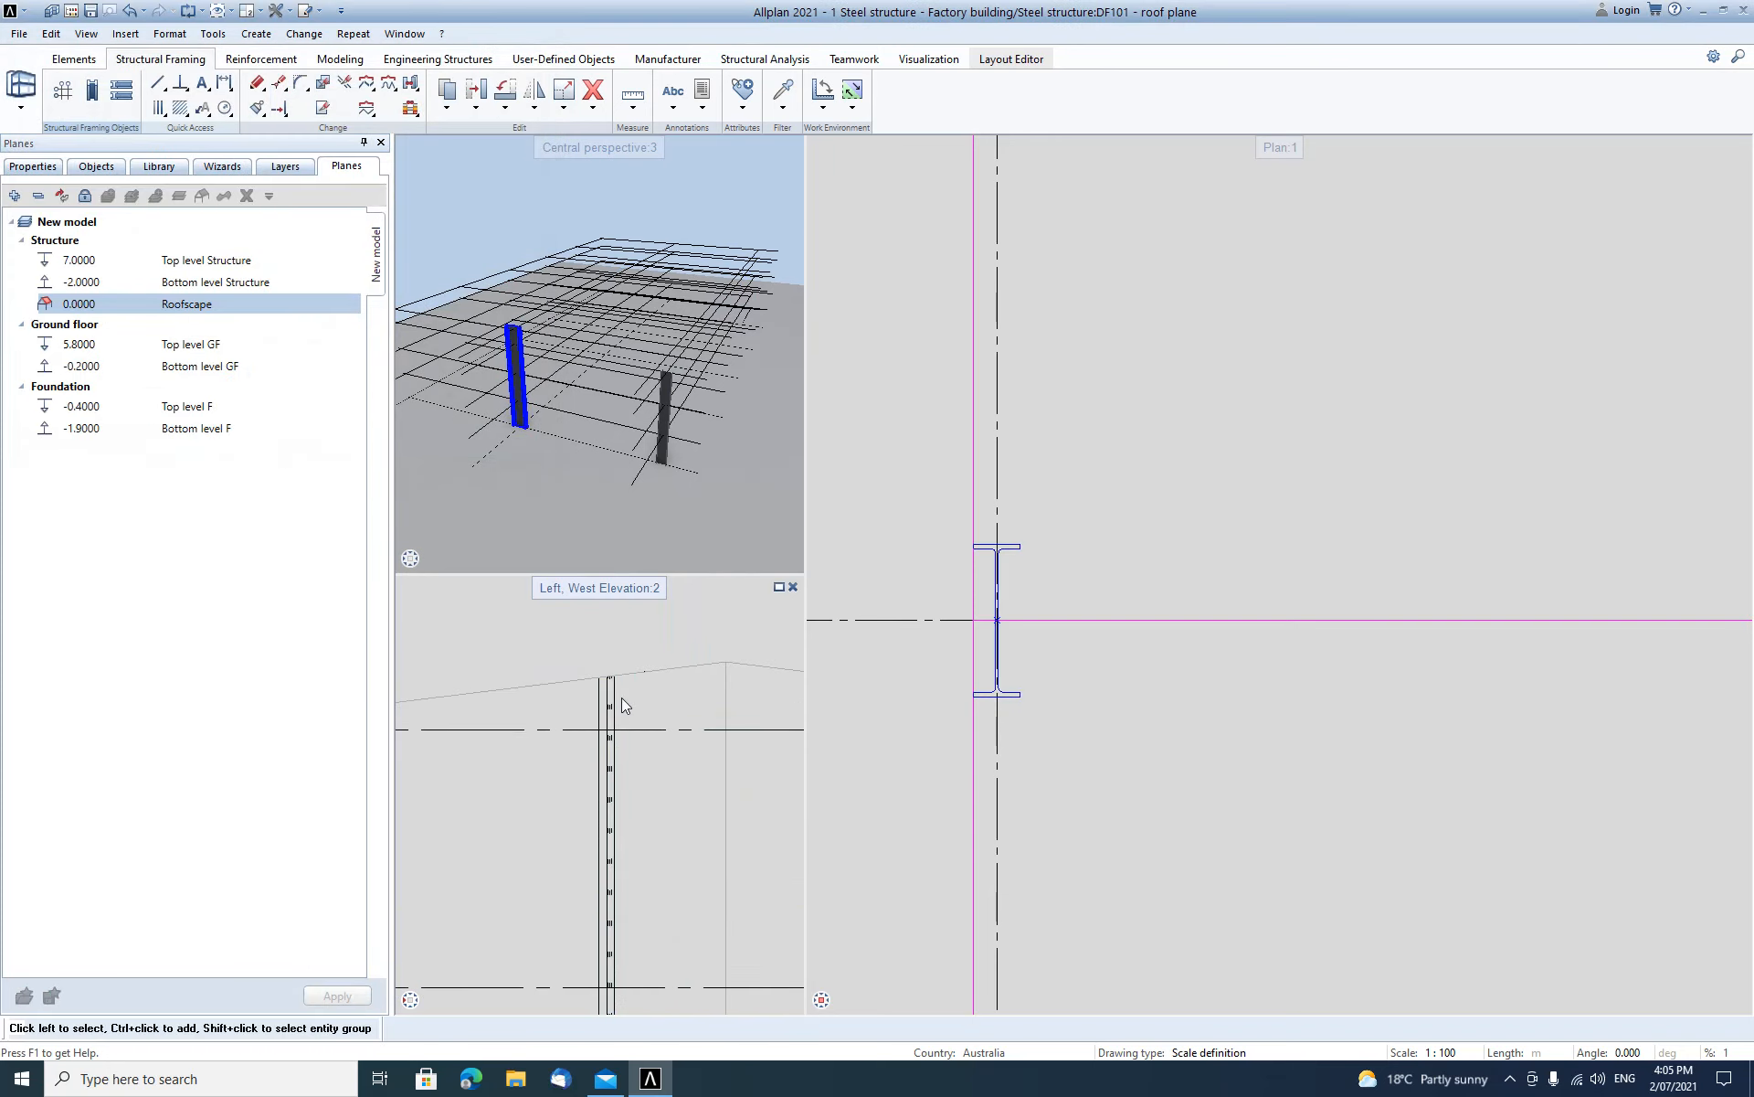
Check how the top of column B/1 meets the roof plane's ridge in the elevation and perspective views.
click(621, 698)
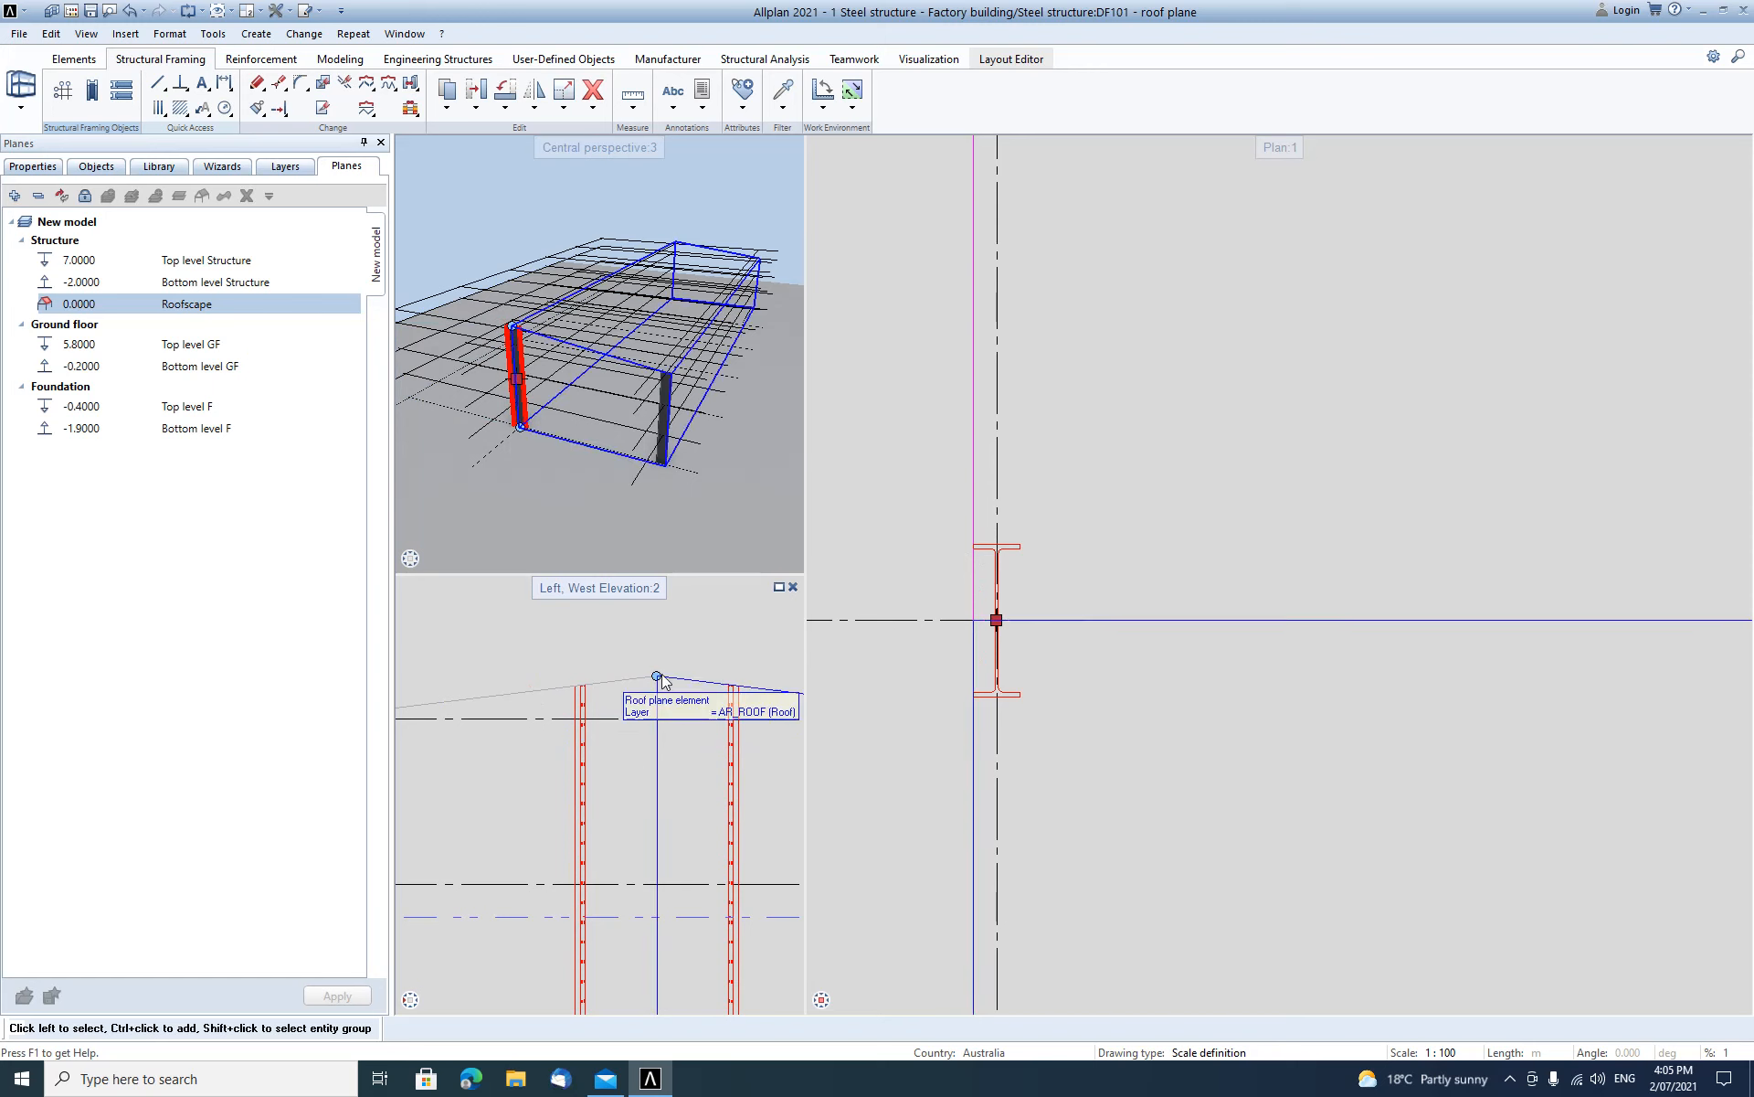
scroll(489, 336, up, 3)
scroll(489, 334, up, 3)
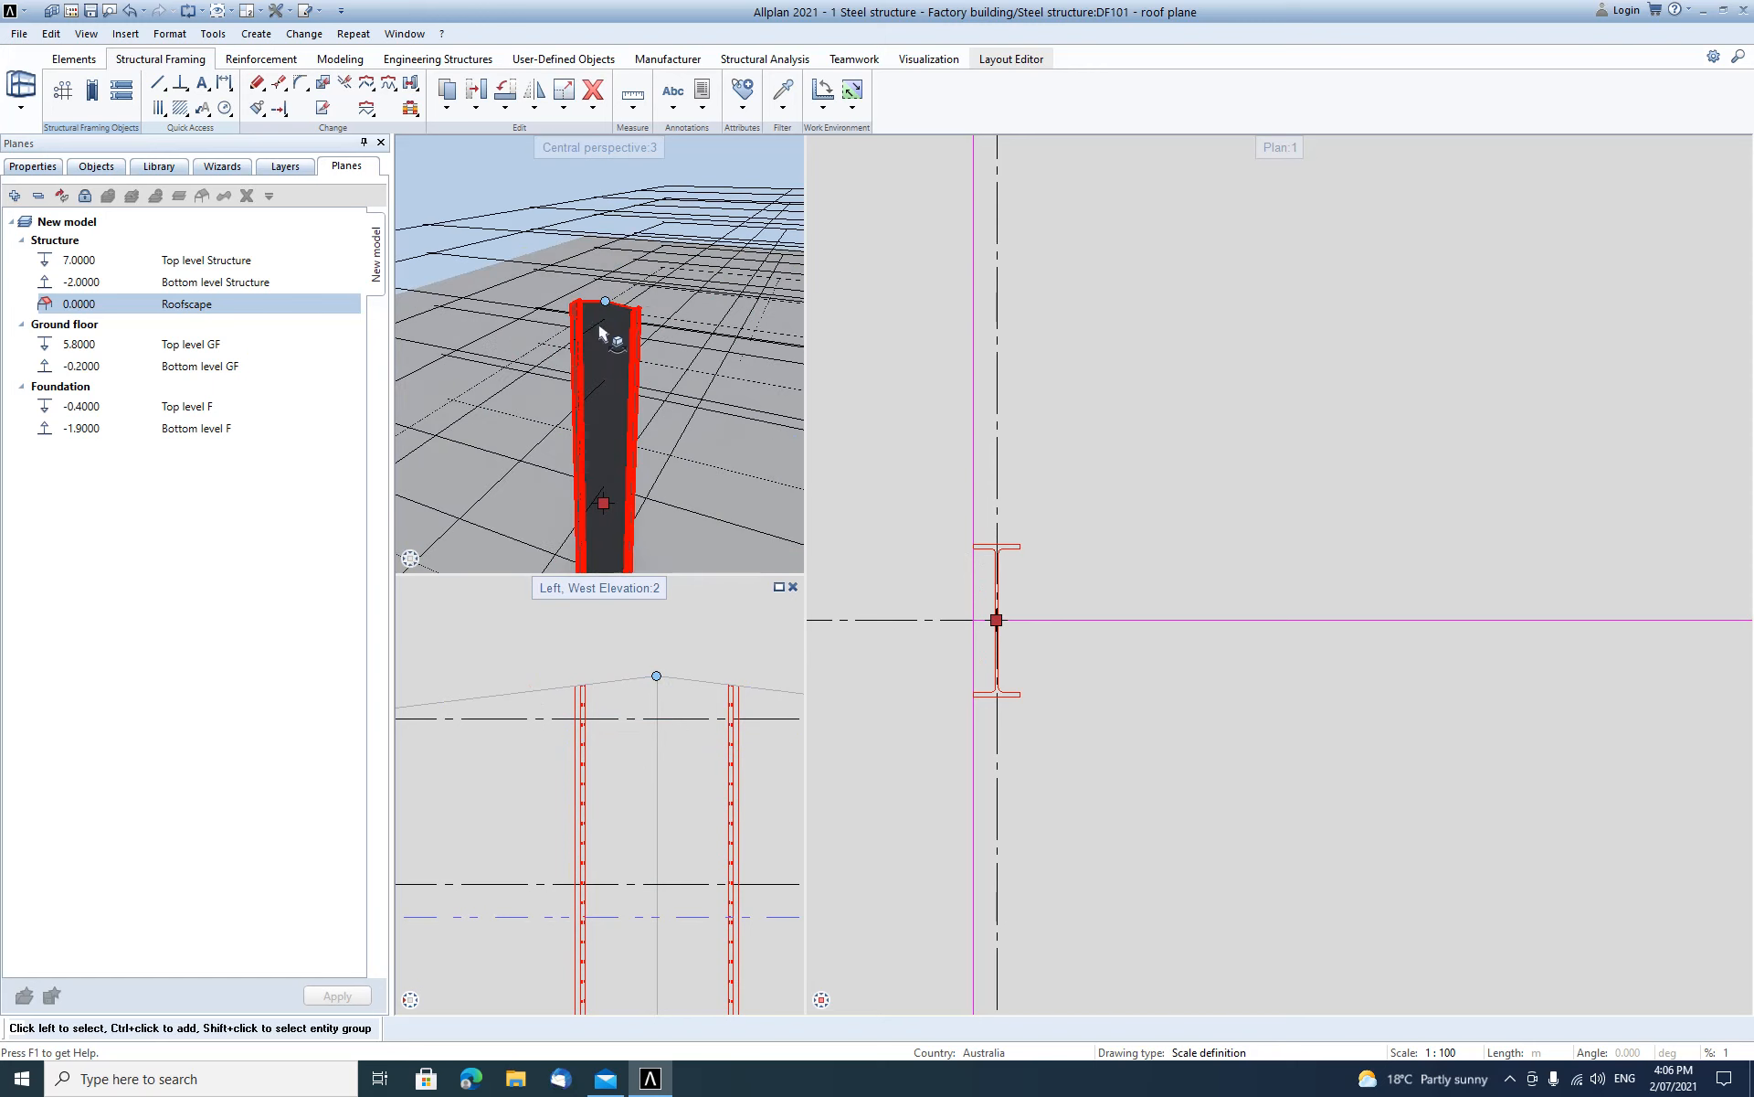
key(Escape)
scroll(713, 625, down, 5)
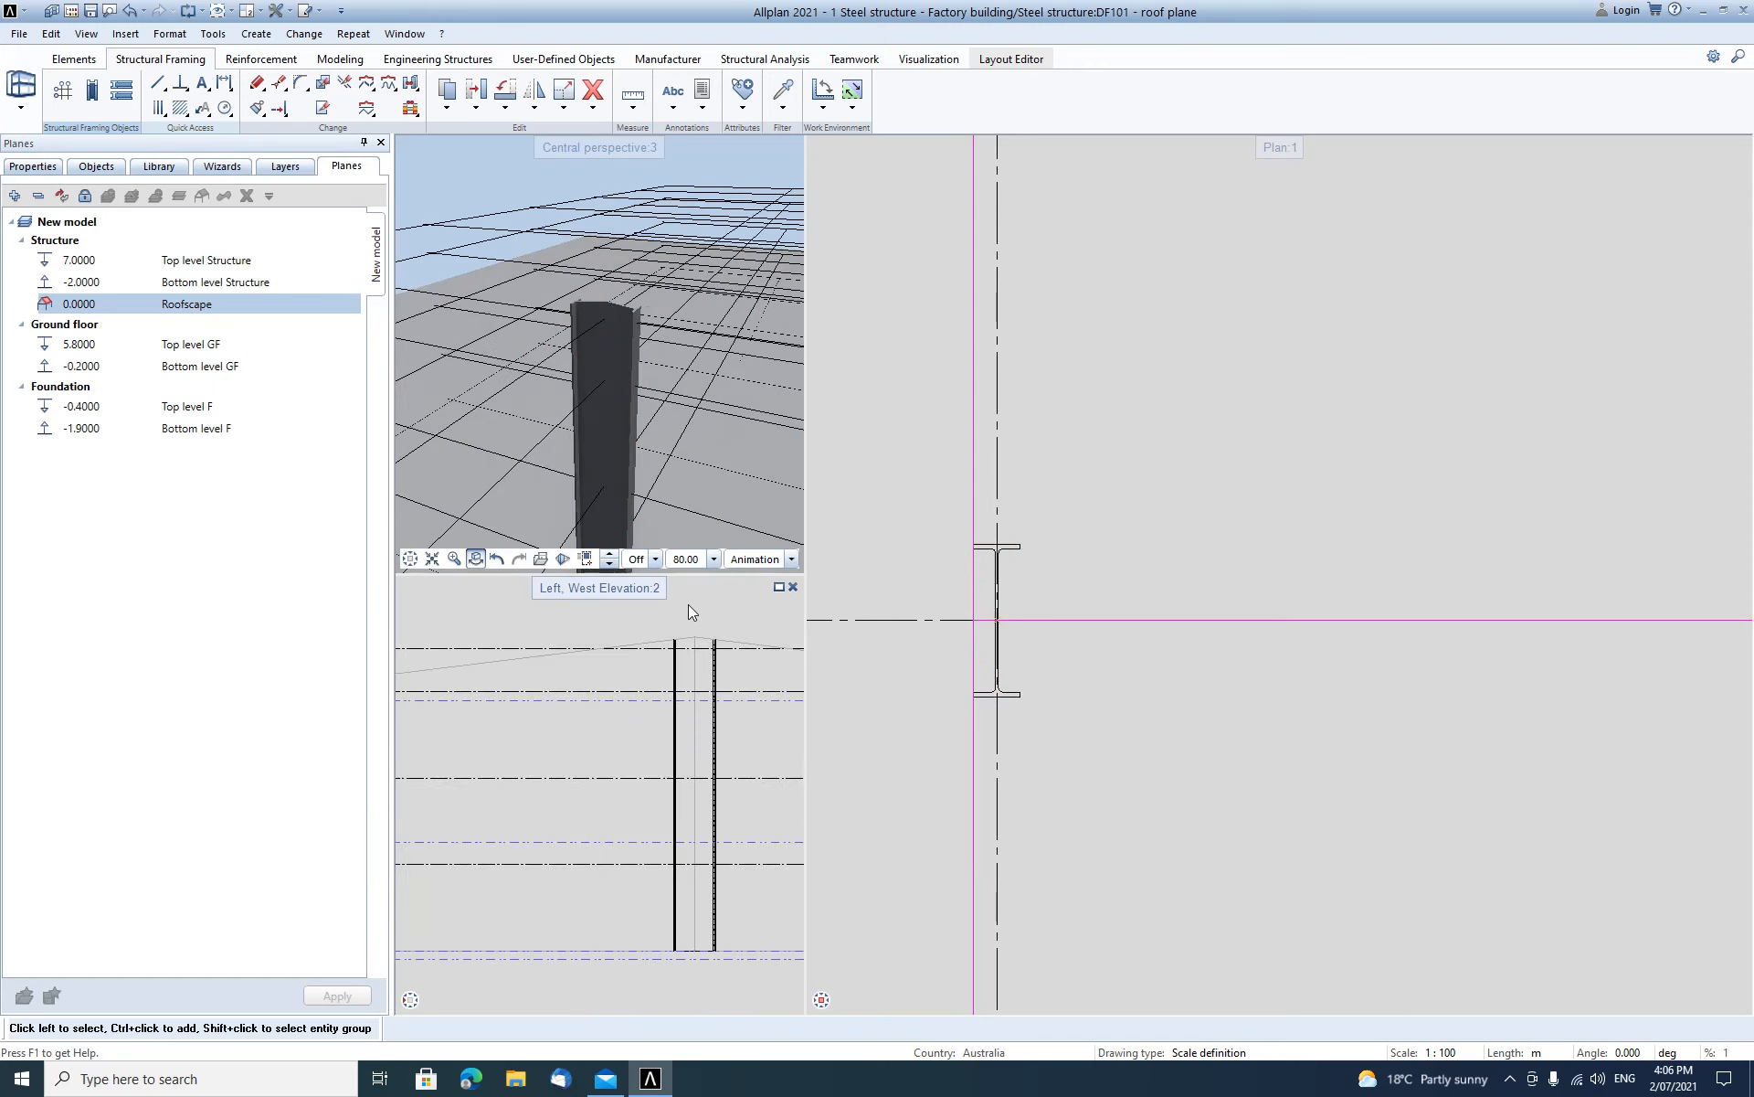
middle_drag(694, 702, 607, 764)
scroll(1078, 586, down, 4)
middle_drag(1098, 627, 975, 560)
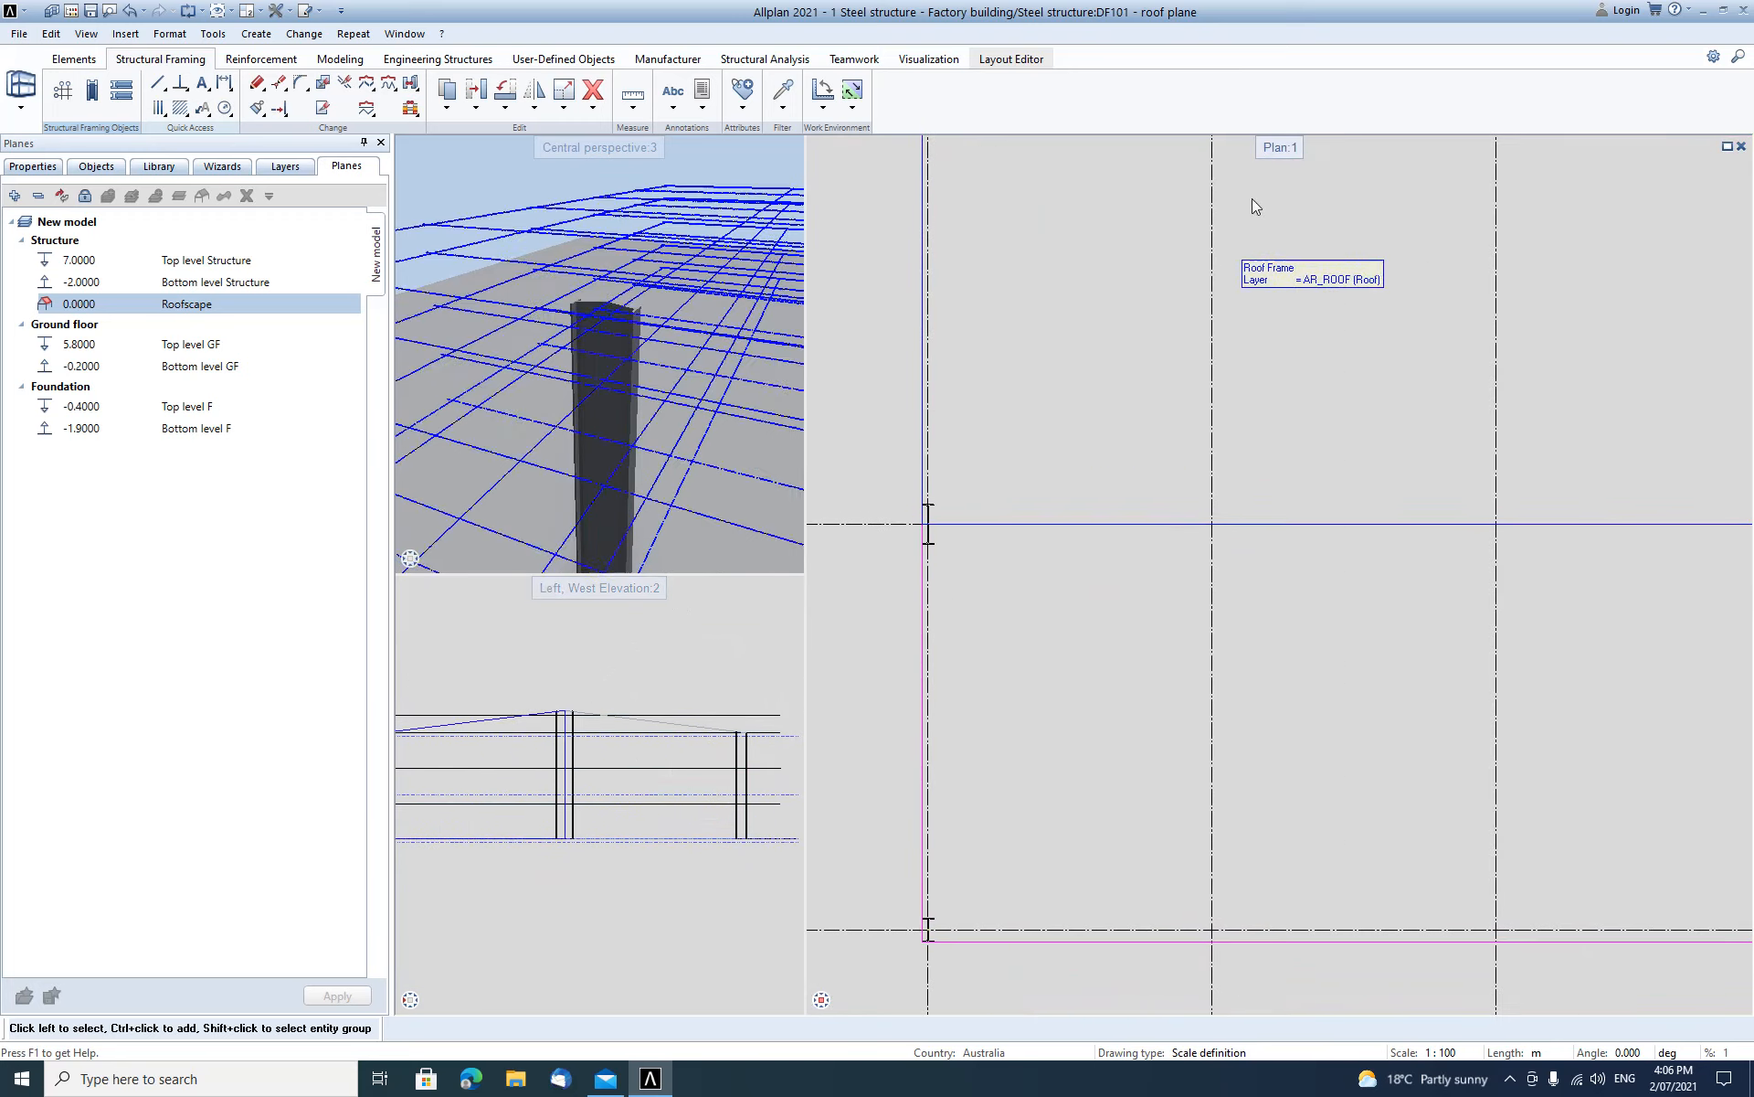
middle_click(1273, 143)
middle_click(1274, 143)
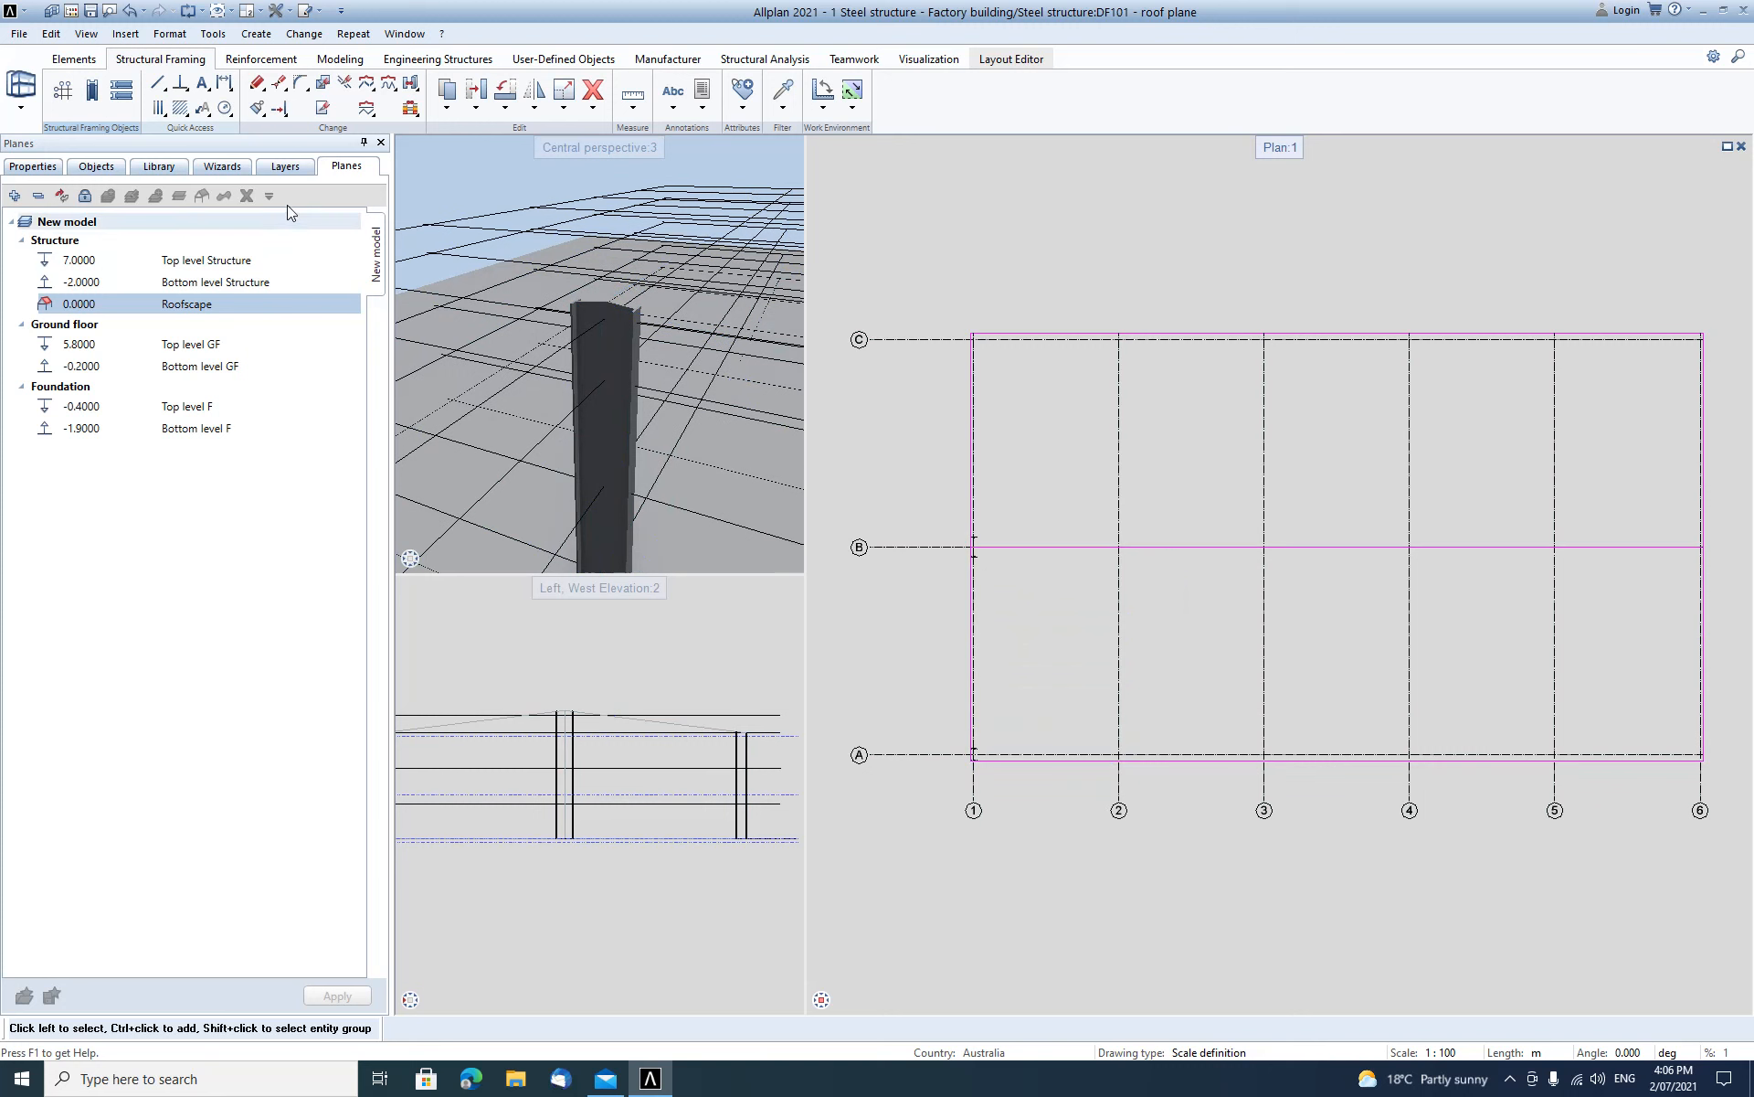
Start a structural framing beam and choose the rounded 3D steel profile IPE 500 as its cross-section.
click(123, 92)
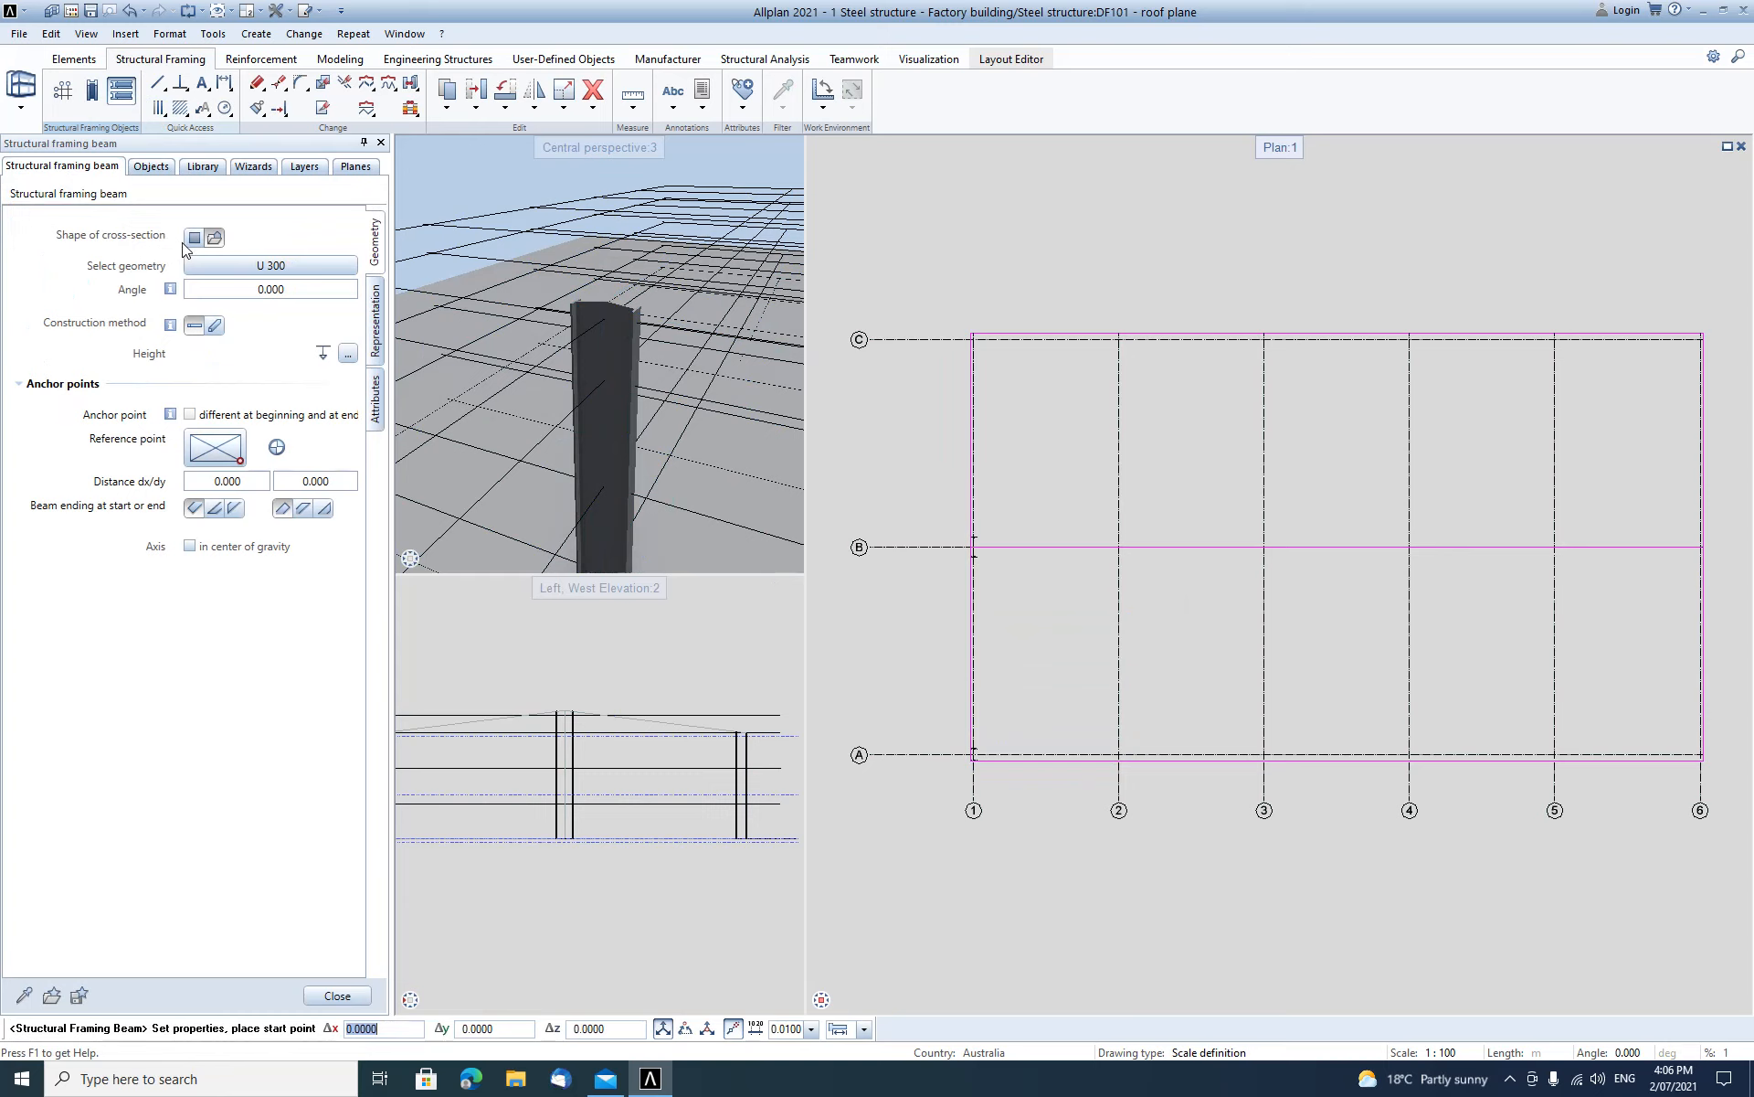
click(255, 266)
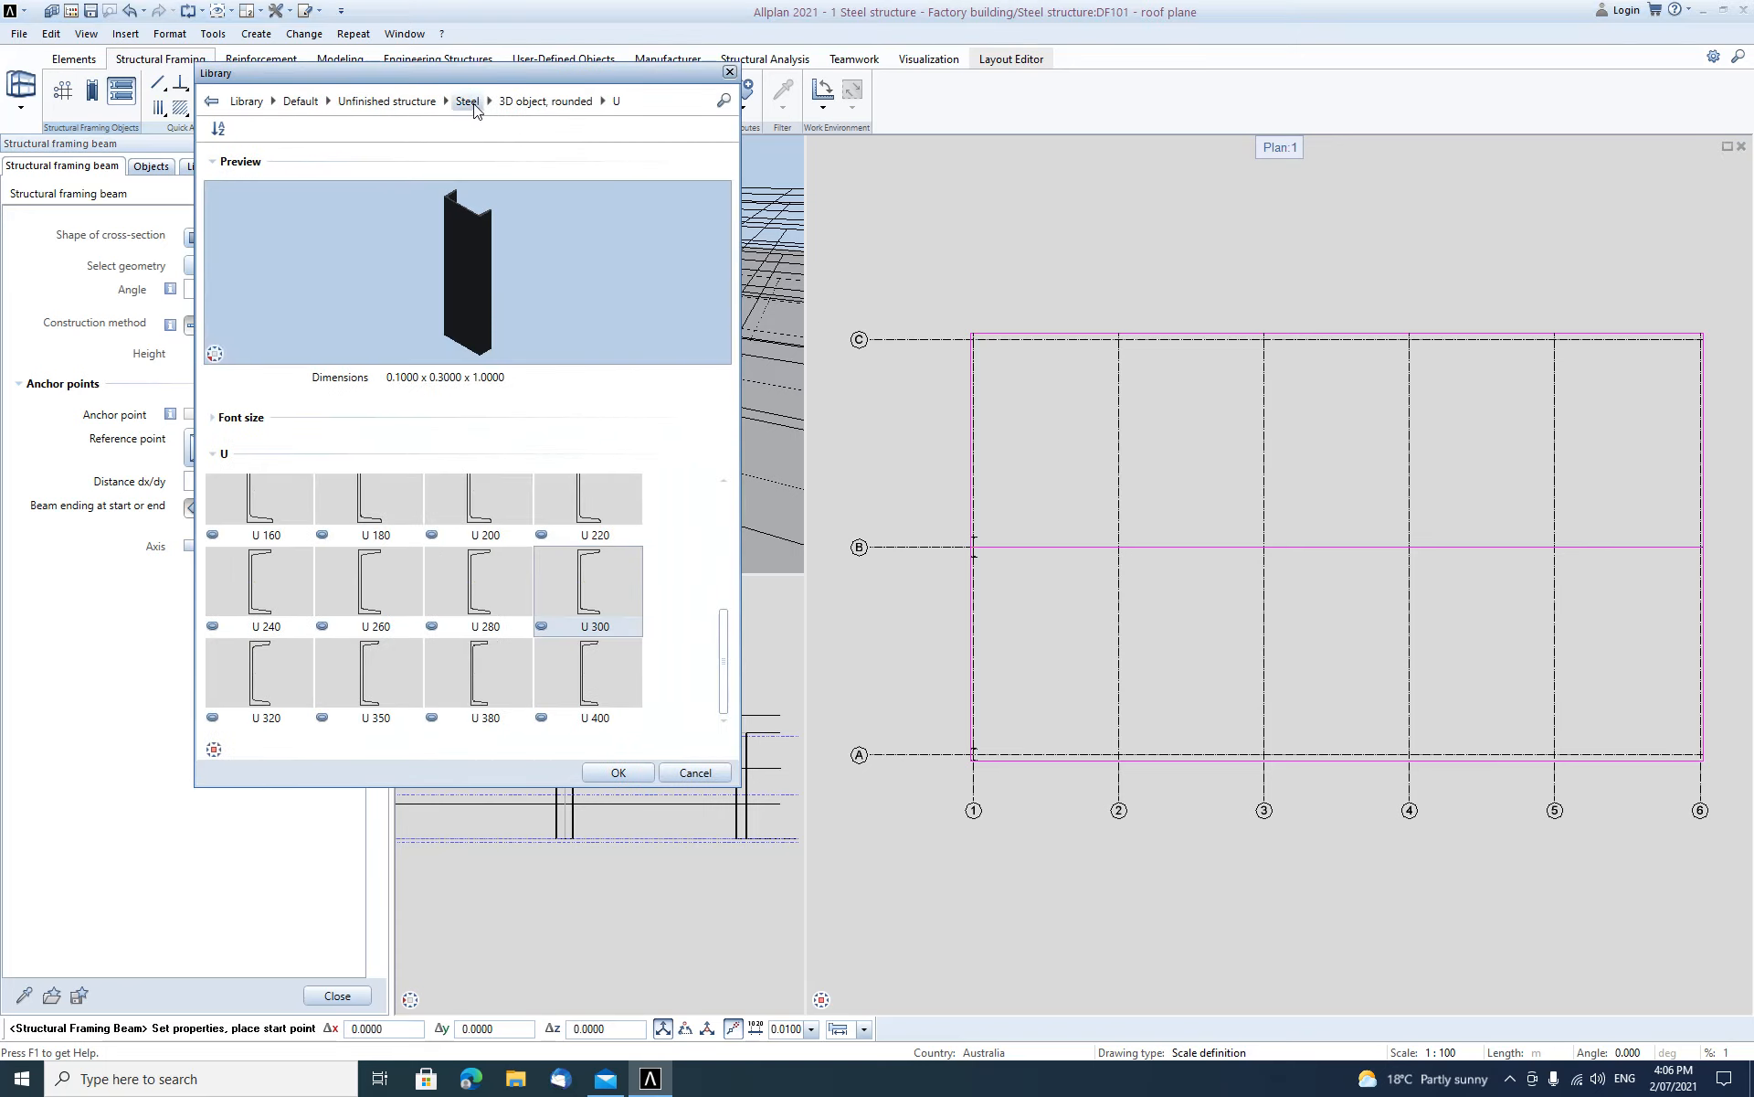
click(467, 101)
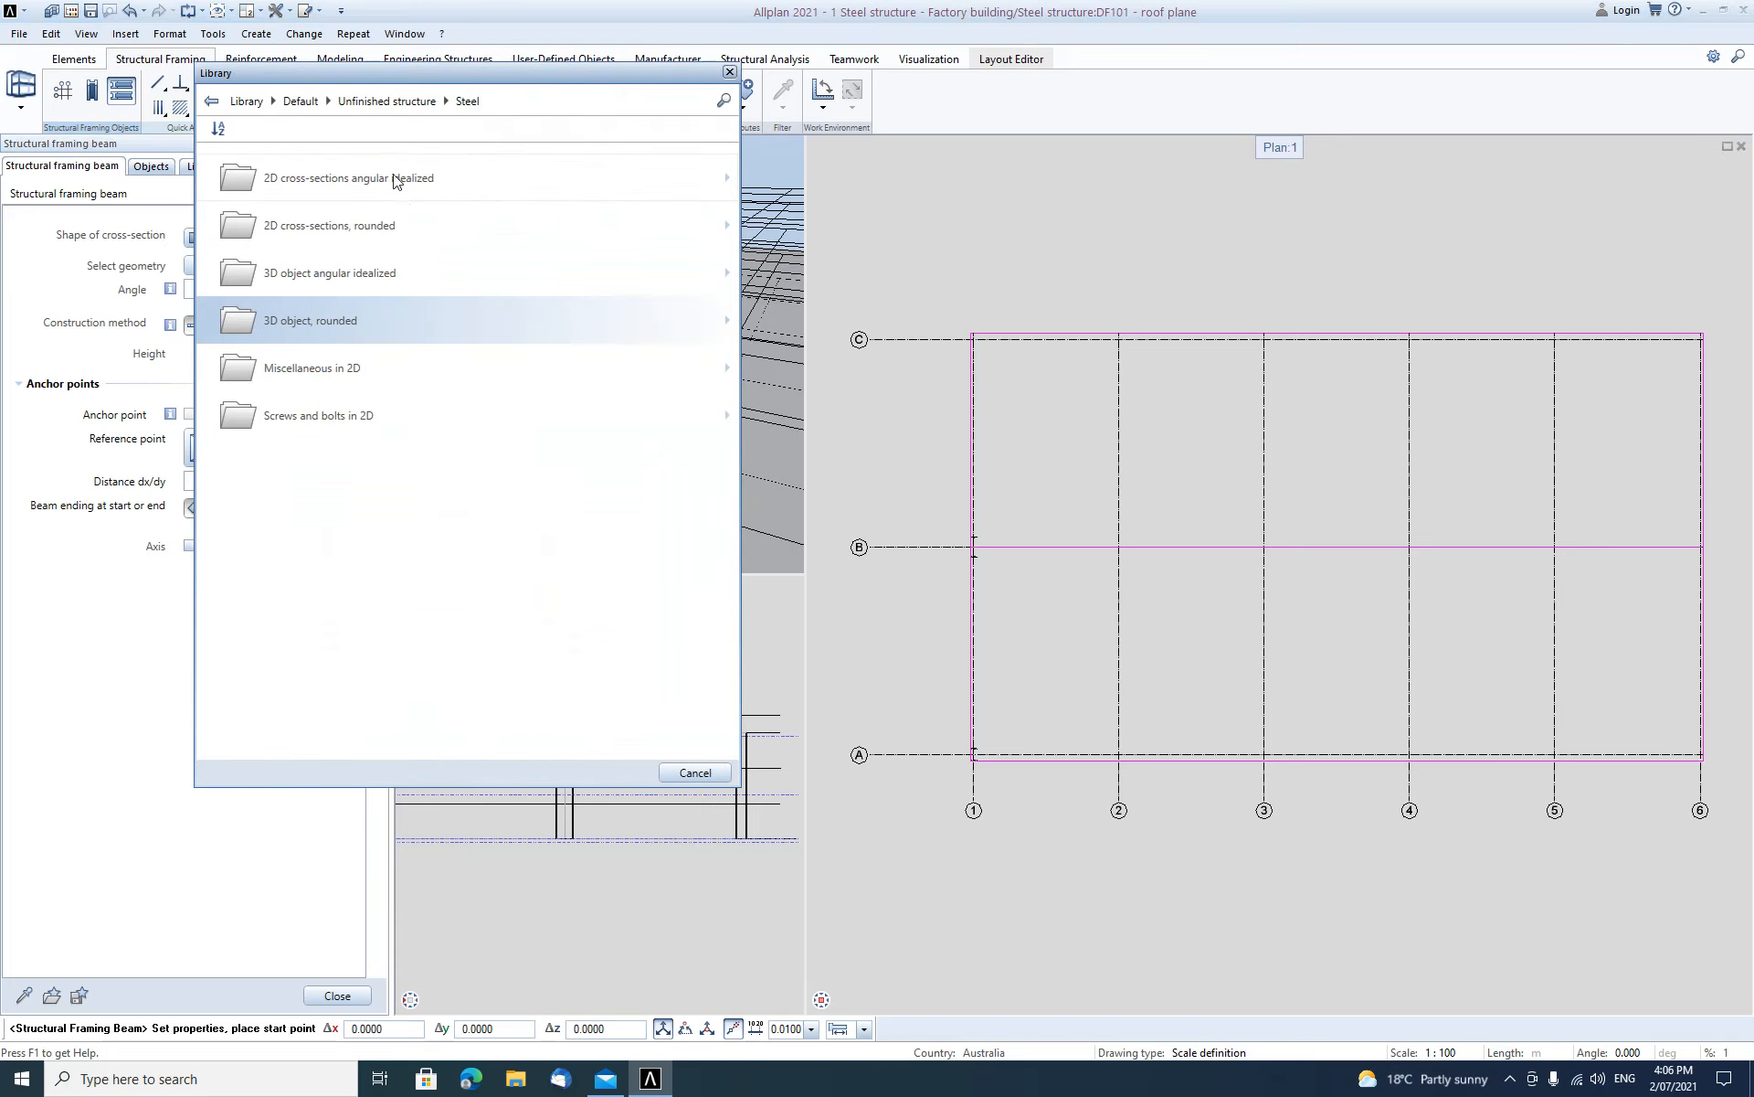
click(236, 331)
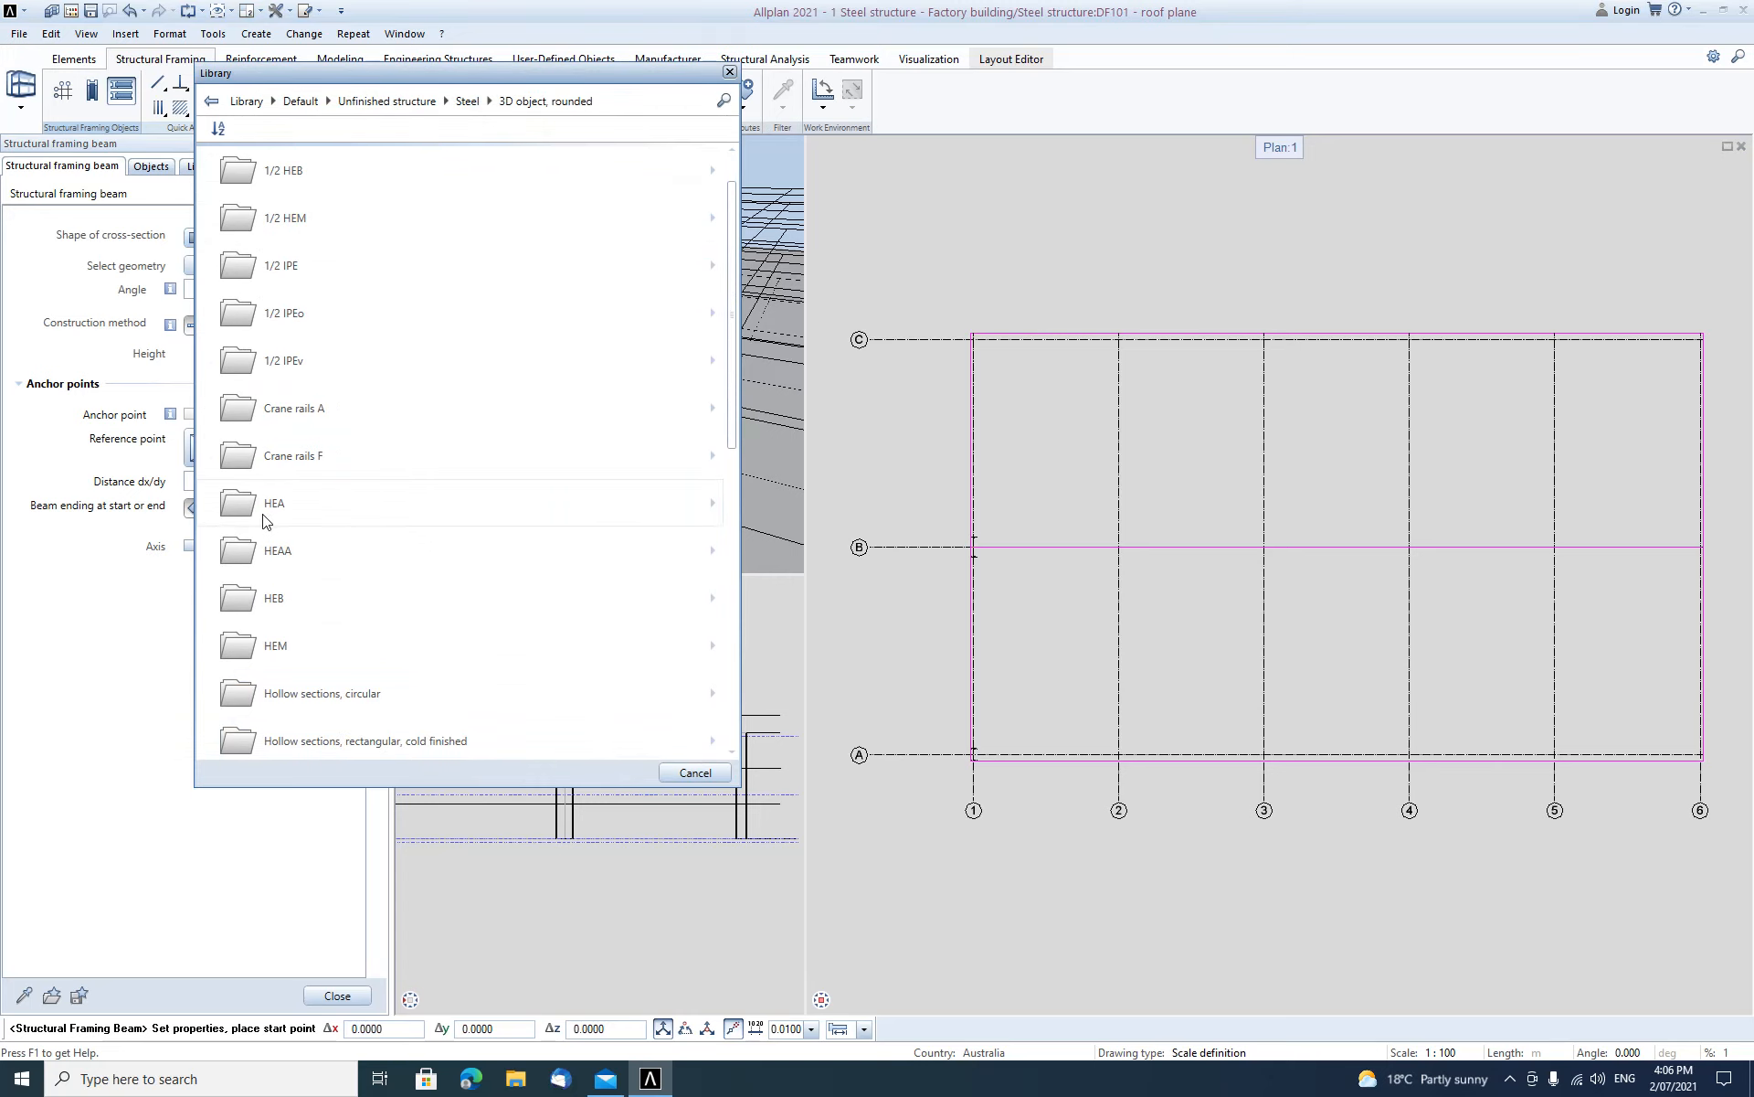
scroll(321, 469, down, 2)
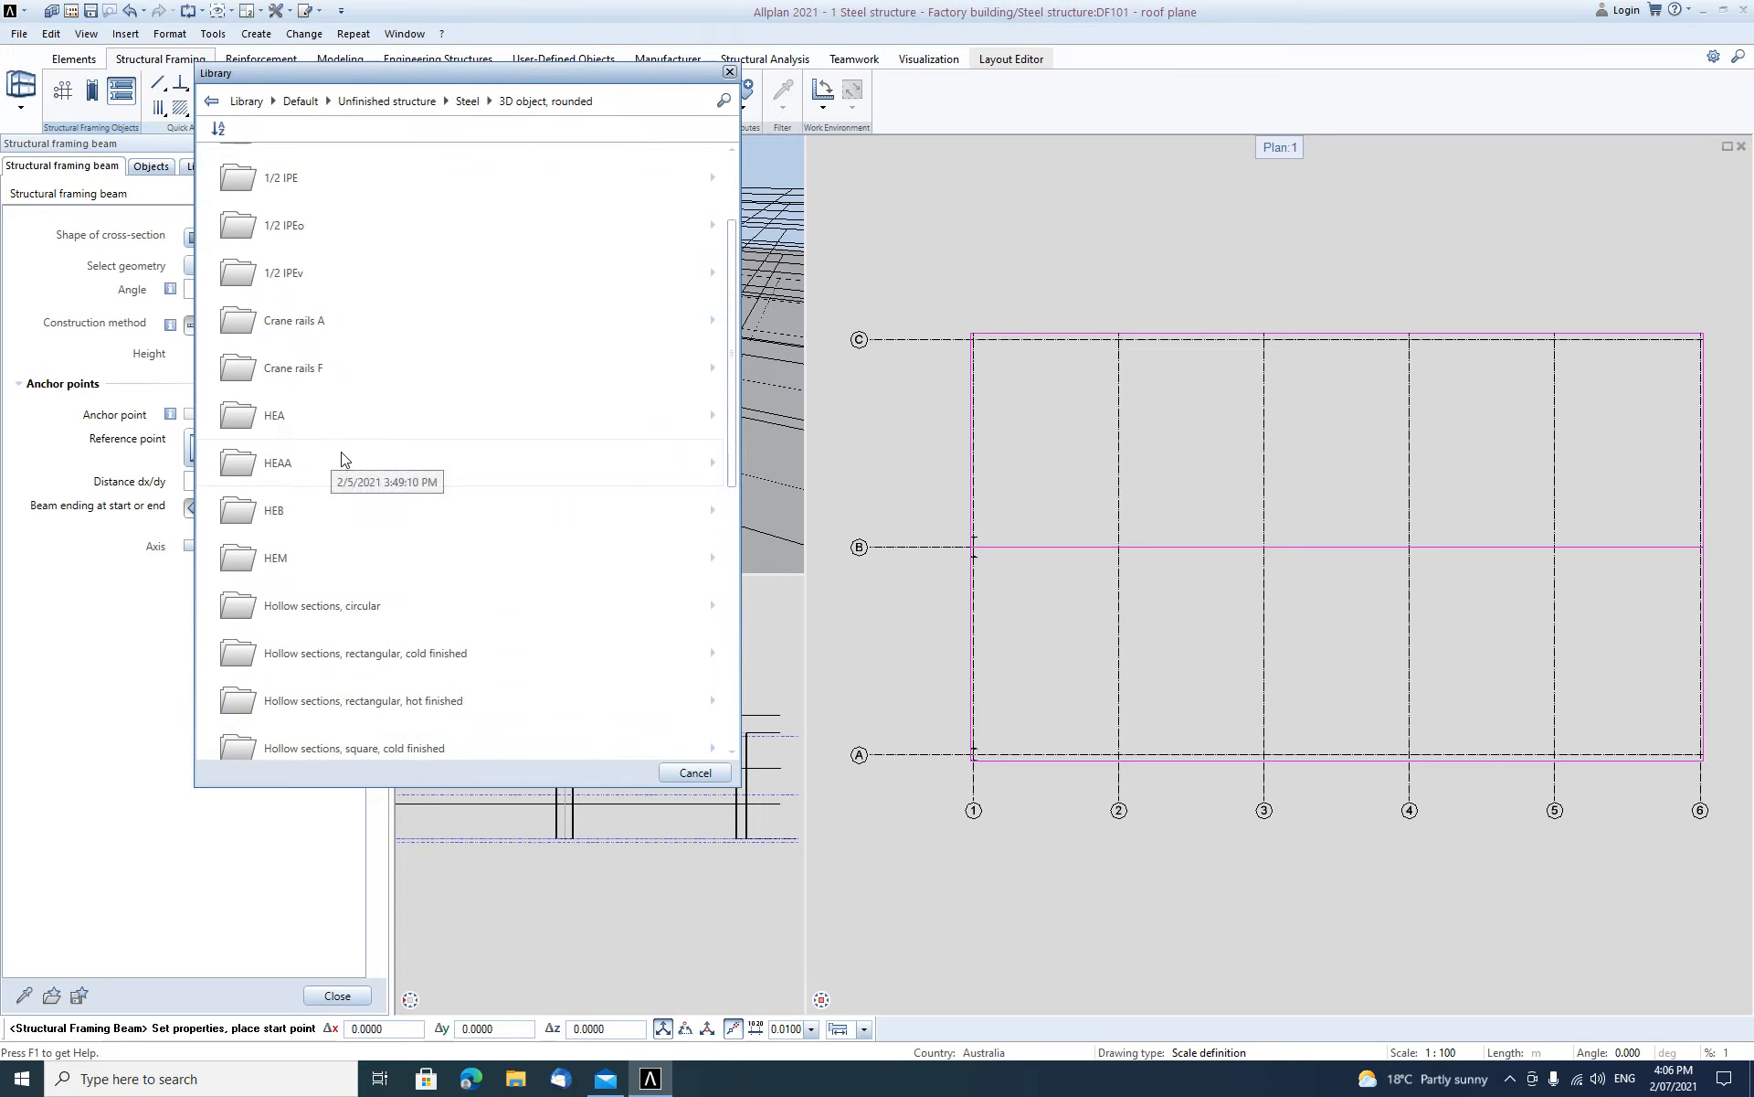
scroll(279, 443, down, 5)
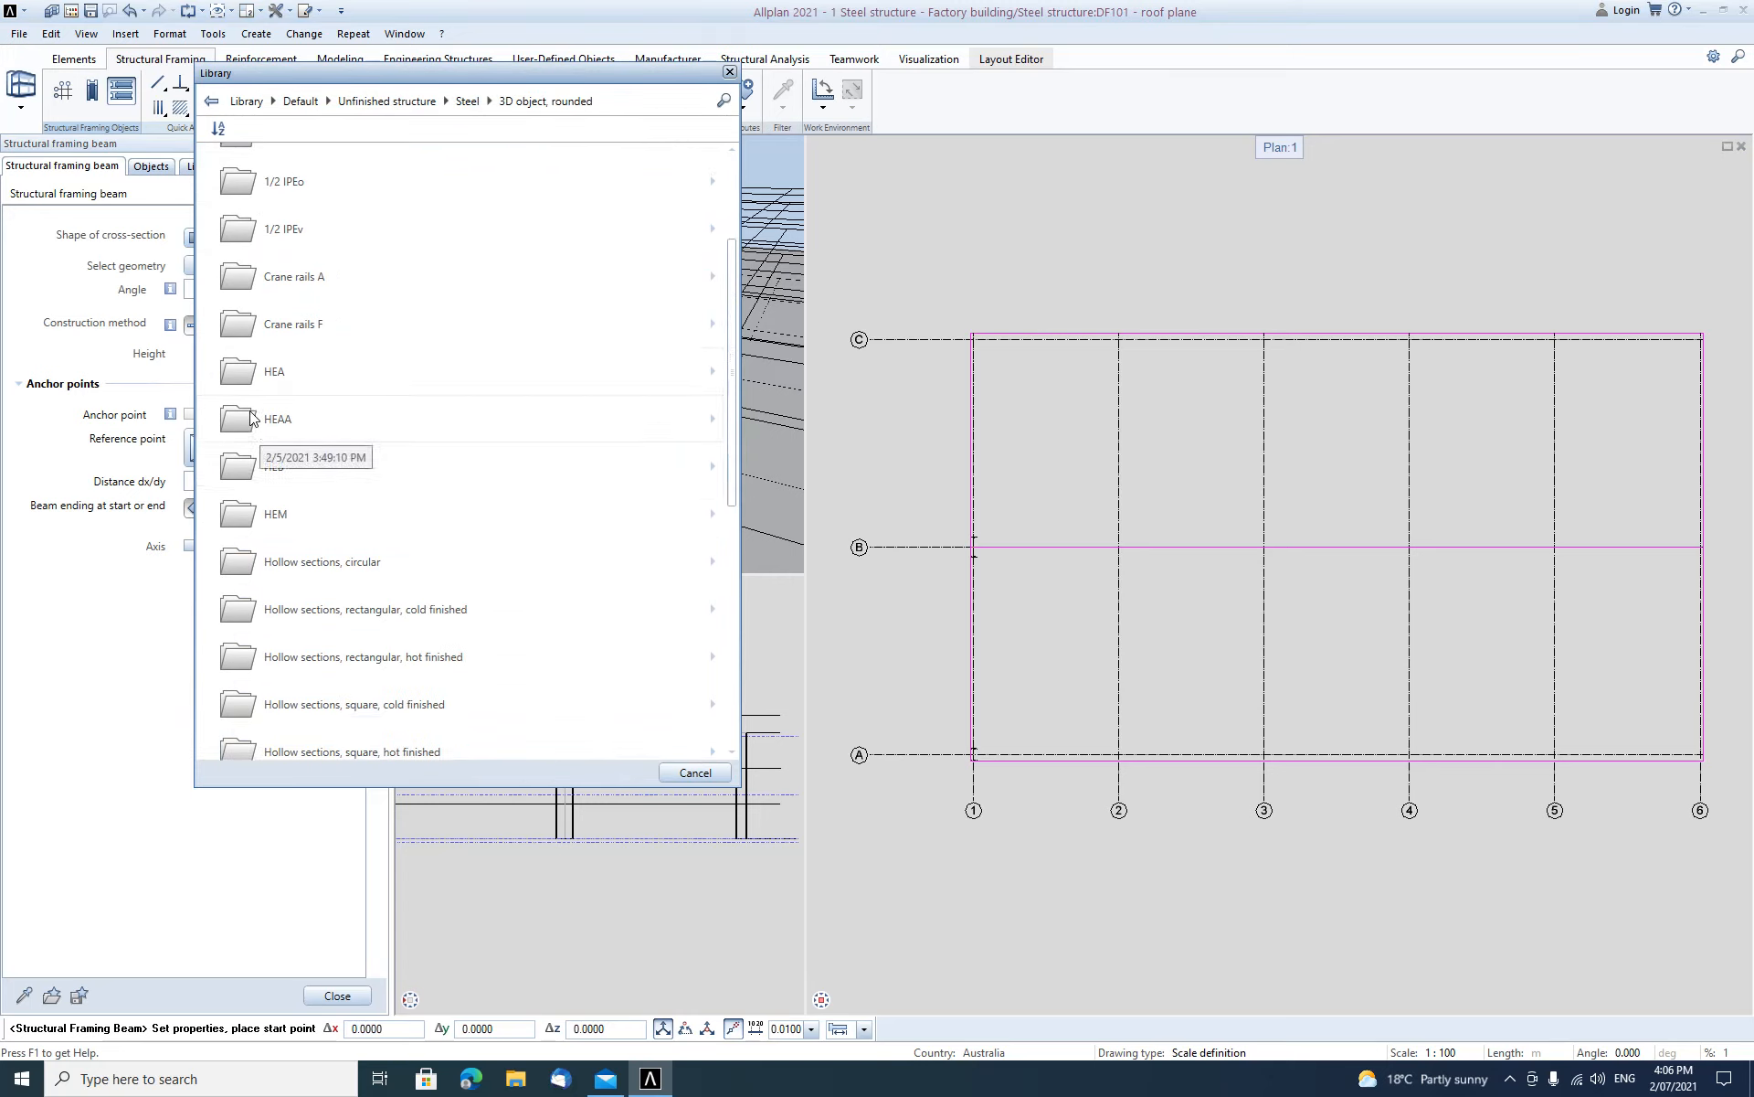
scroll(267, 436, down, 1)
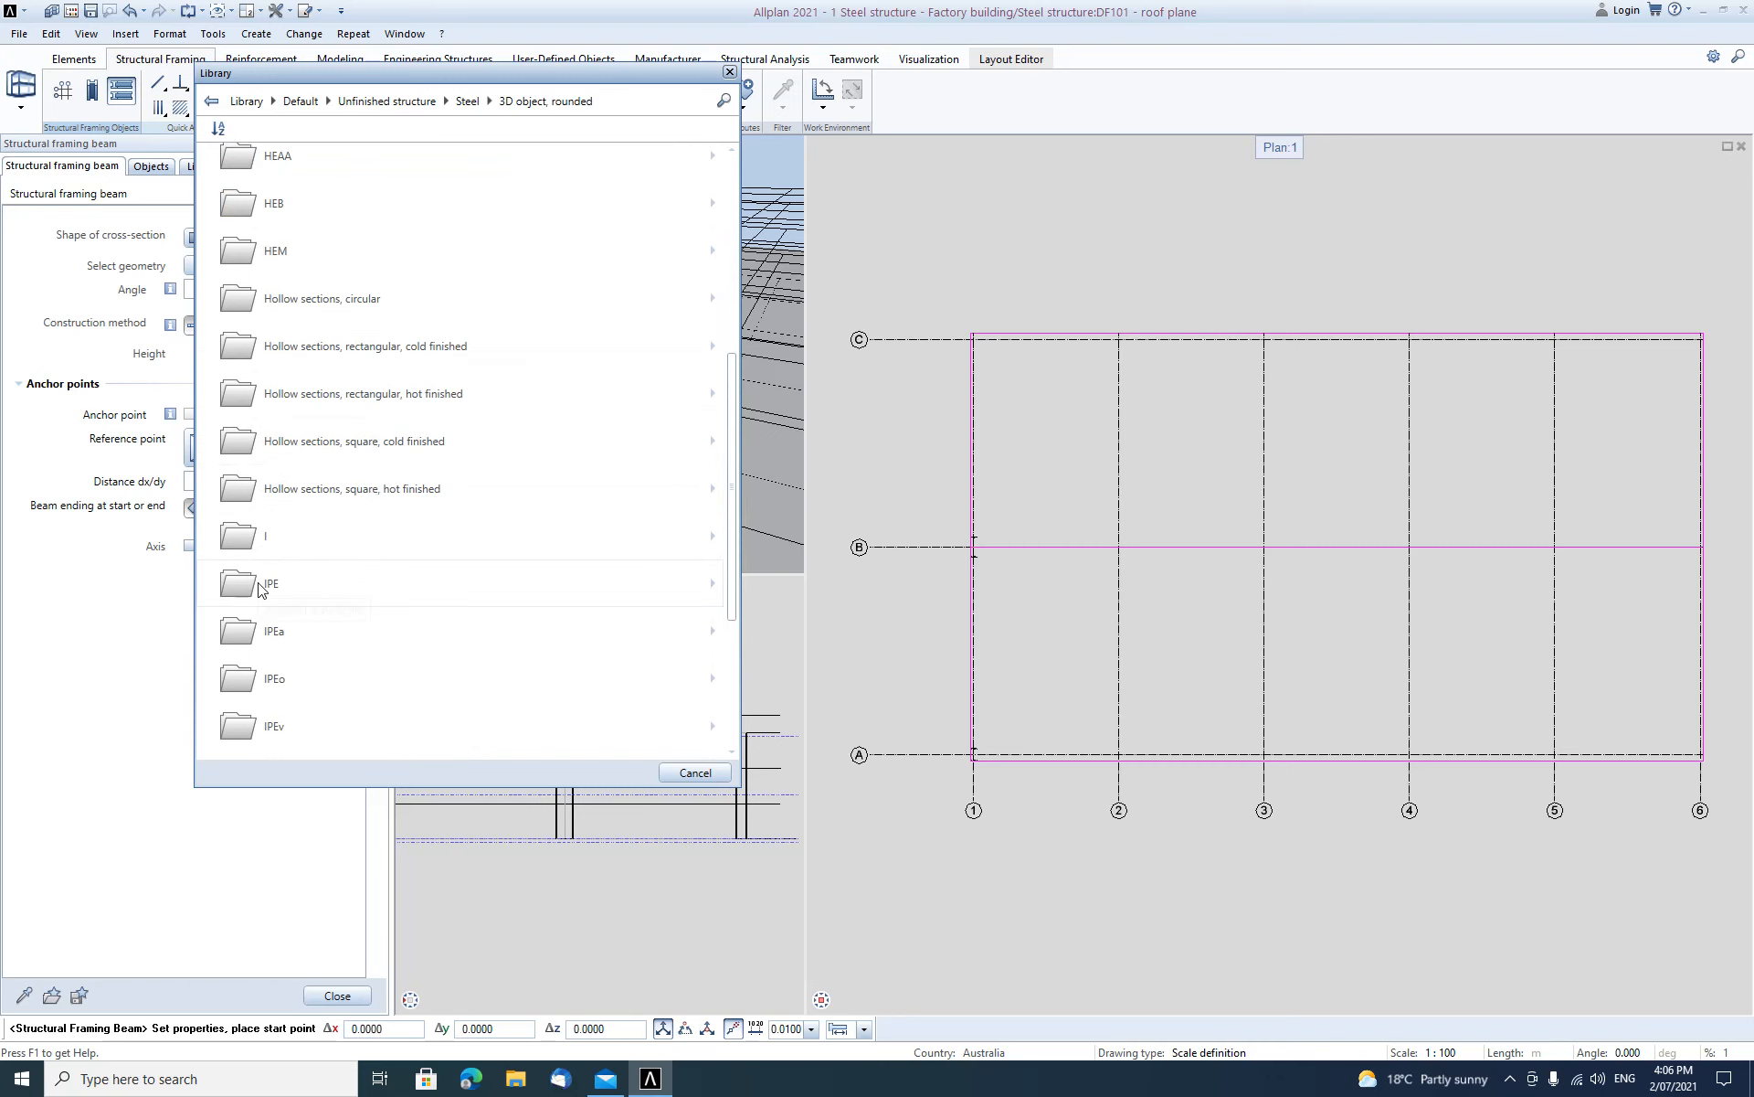
double_click(259, 587)
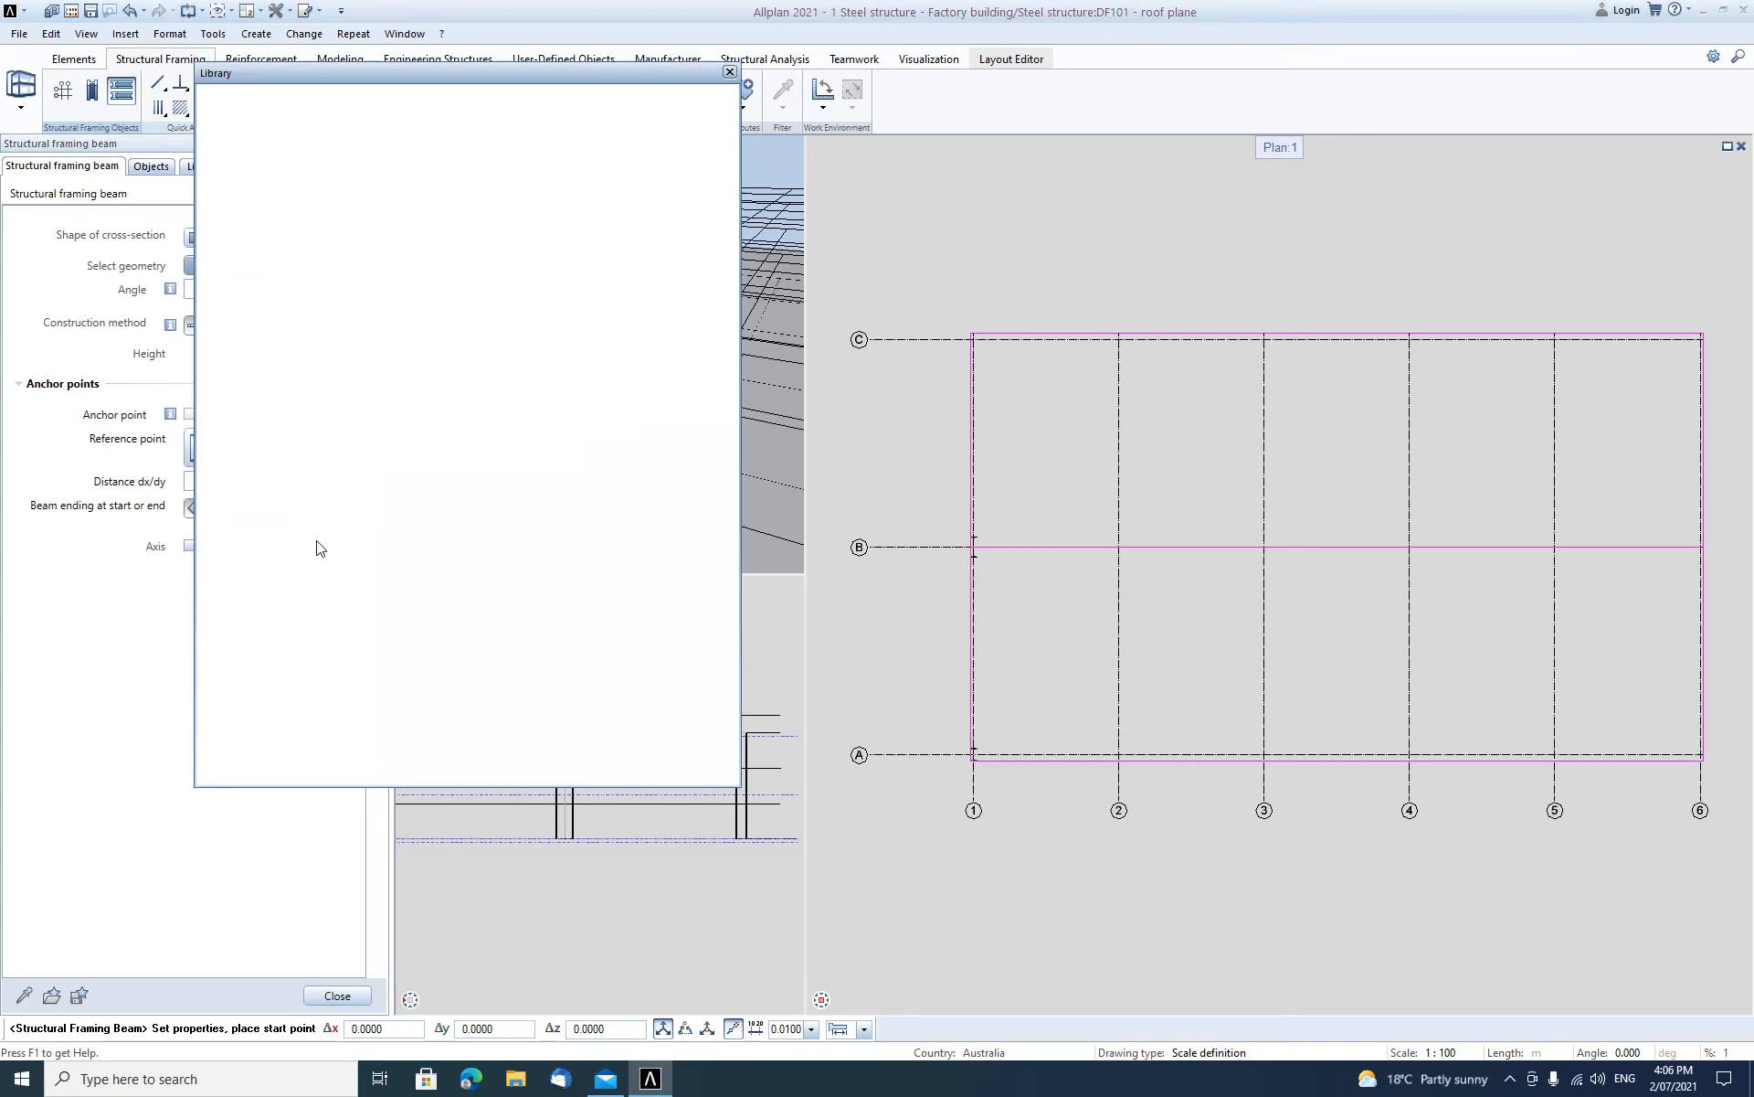
scroll(439, 566, down, 3)
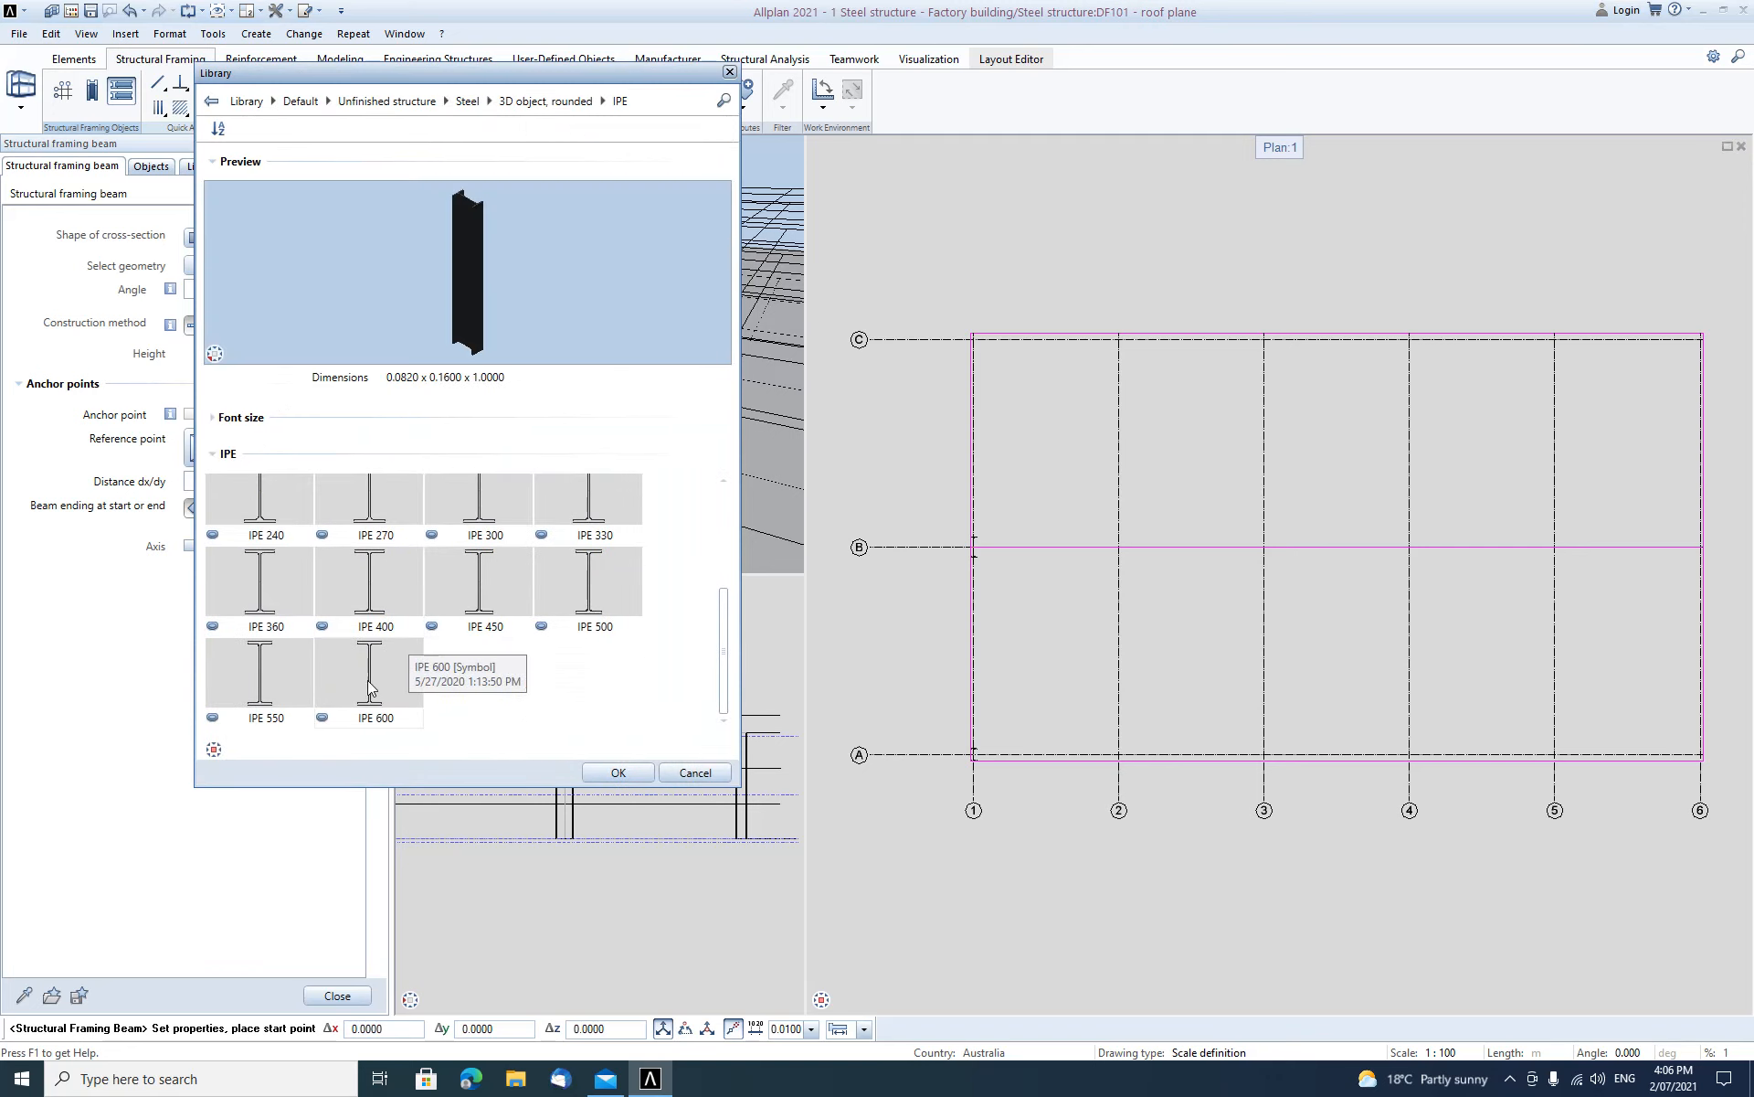
click(586, 591)
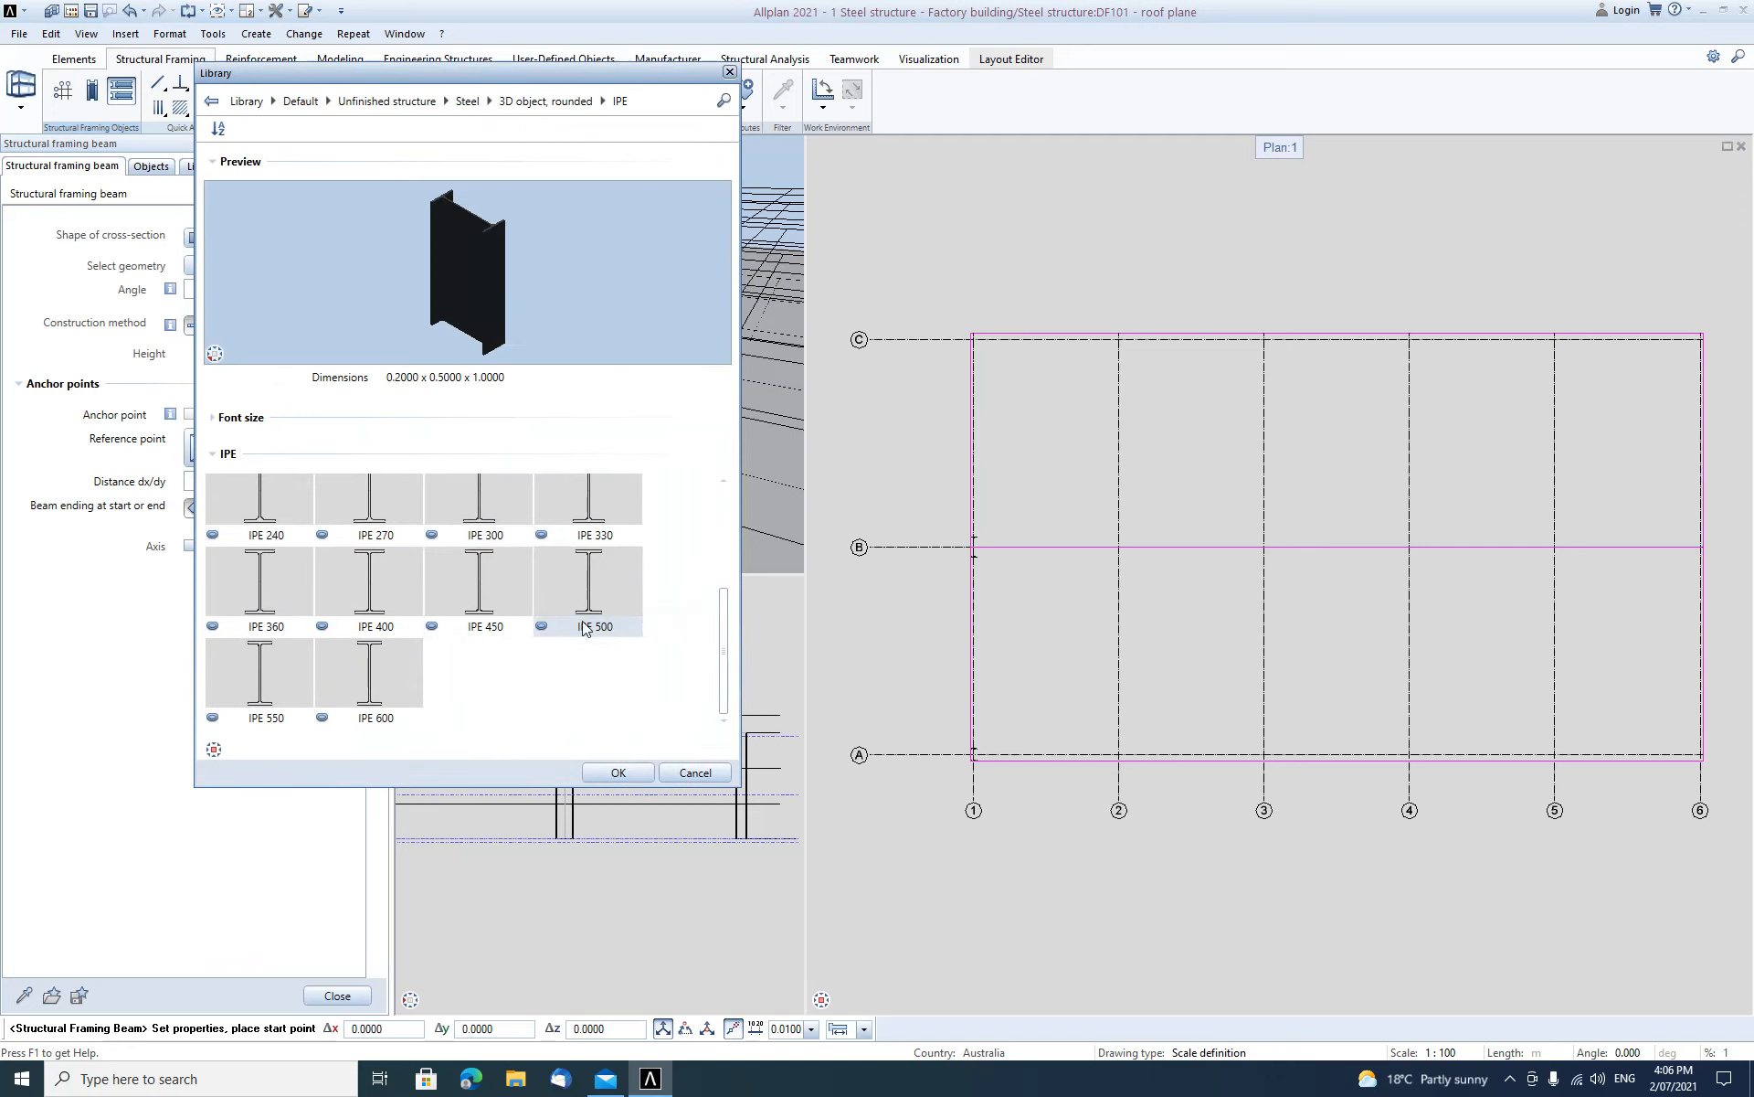
click(619, 773)
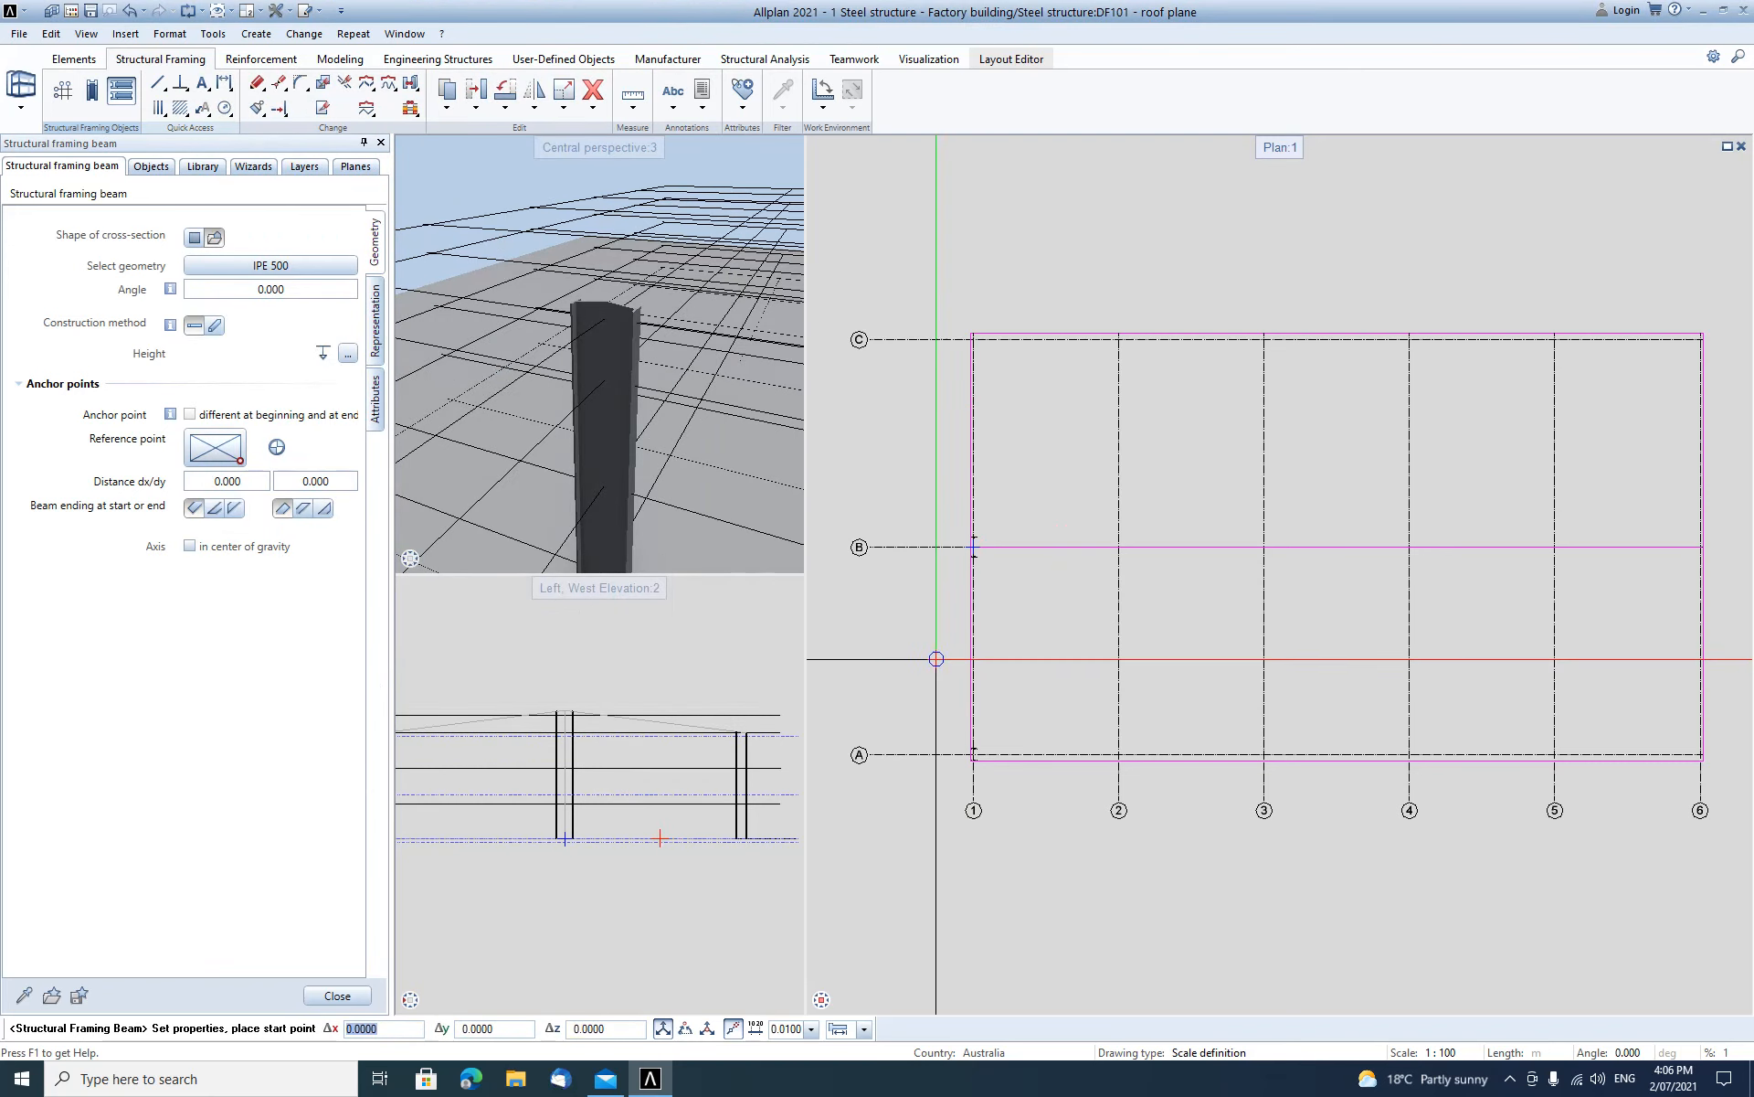
Start the beam at the middle of column B/1's flange facing axis A, with its reference point at the profile's bottom centre.
scroll(972, 539, up, 3)
scroll(969, 502, up, 5)
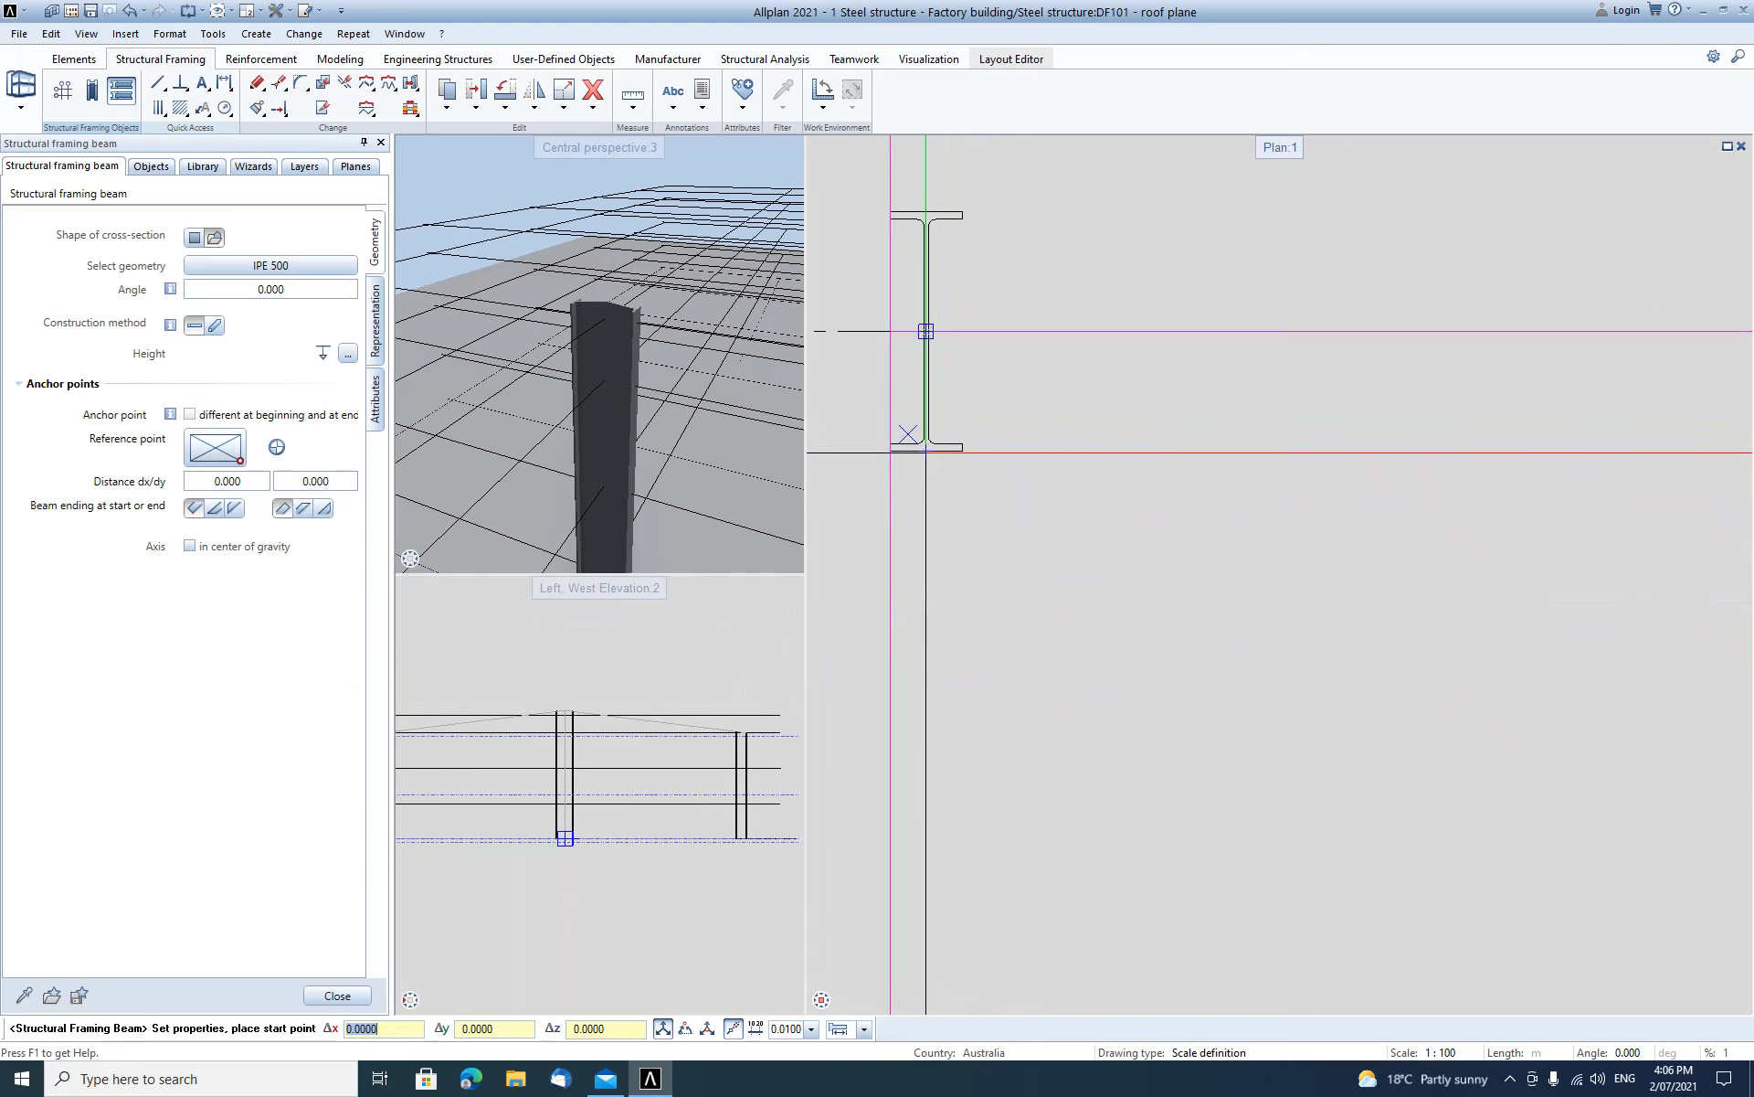
click(926, 451)
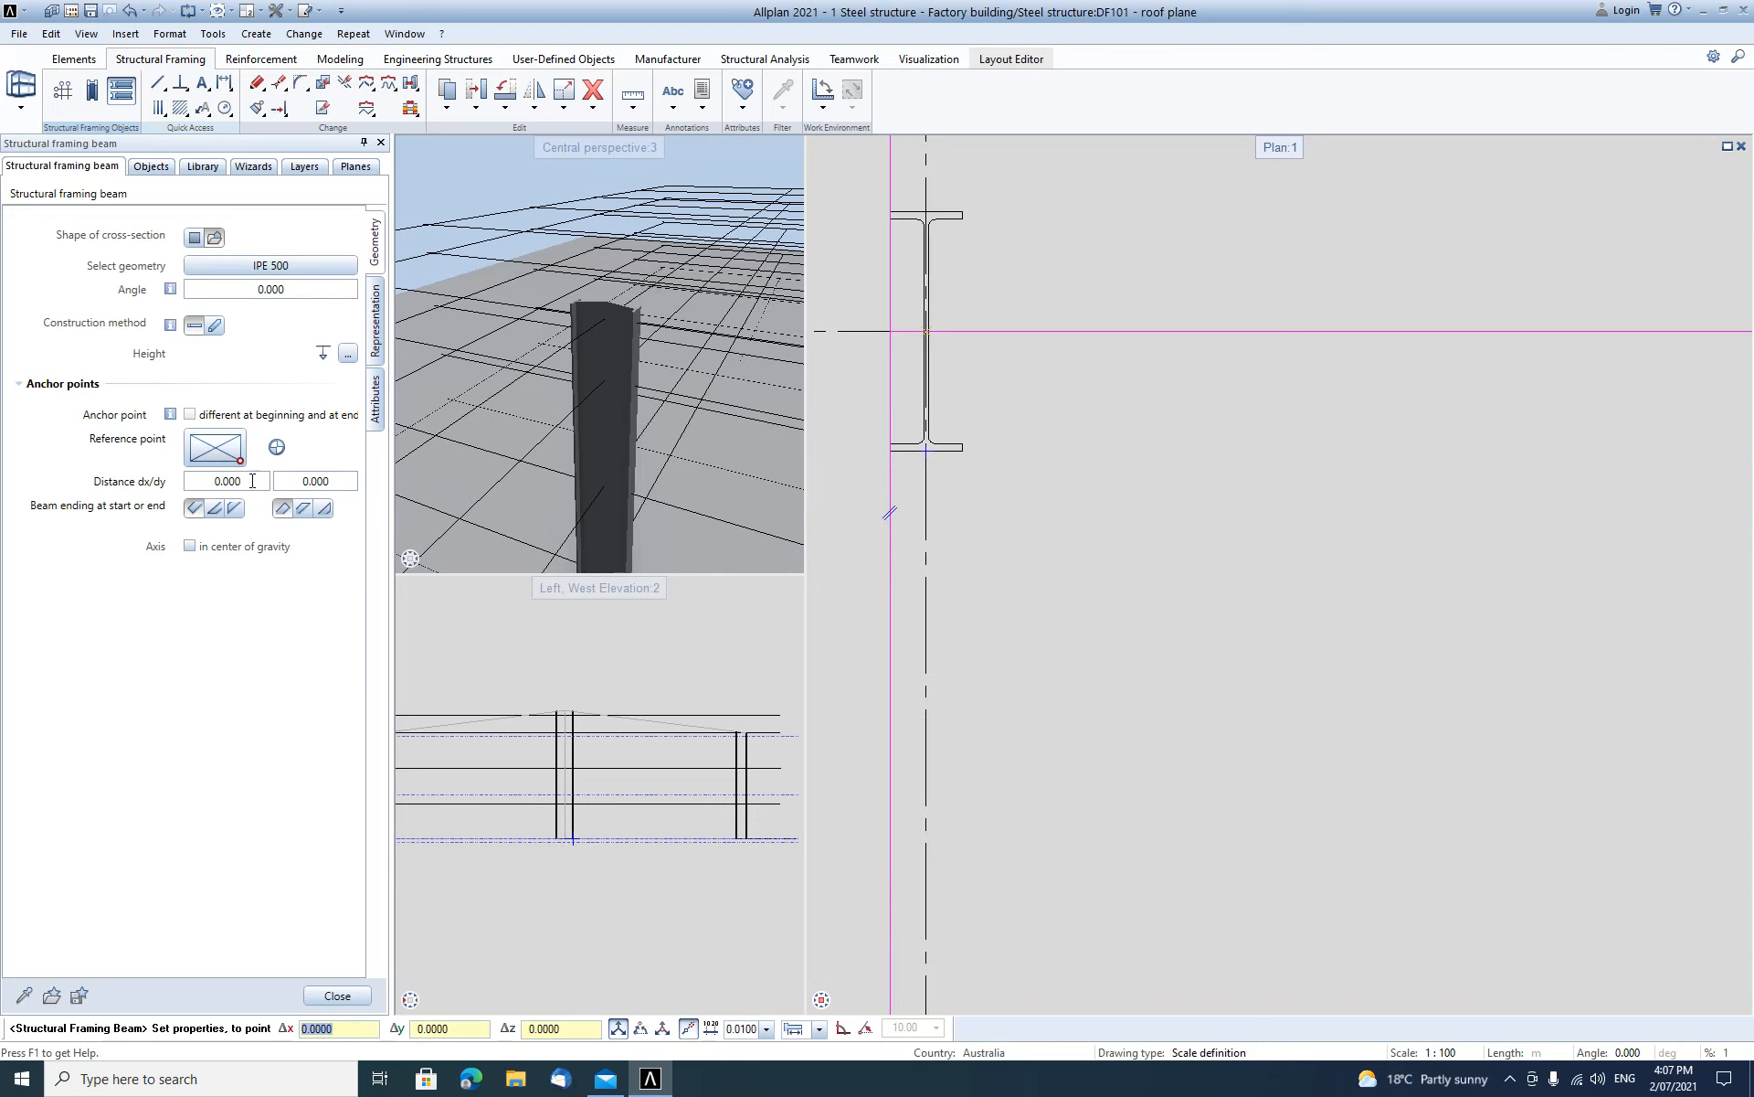
click(220, 466)
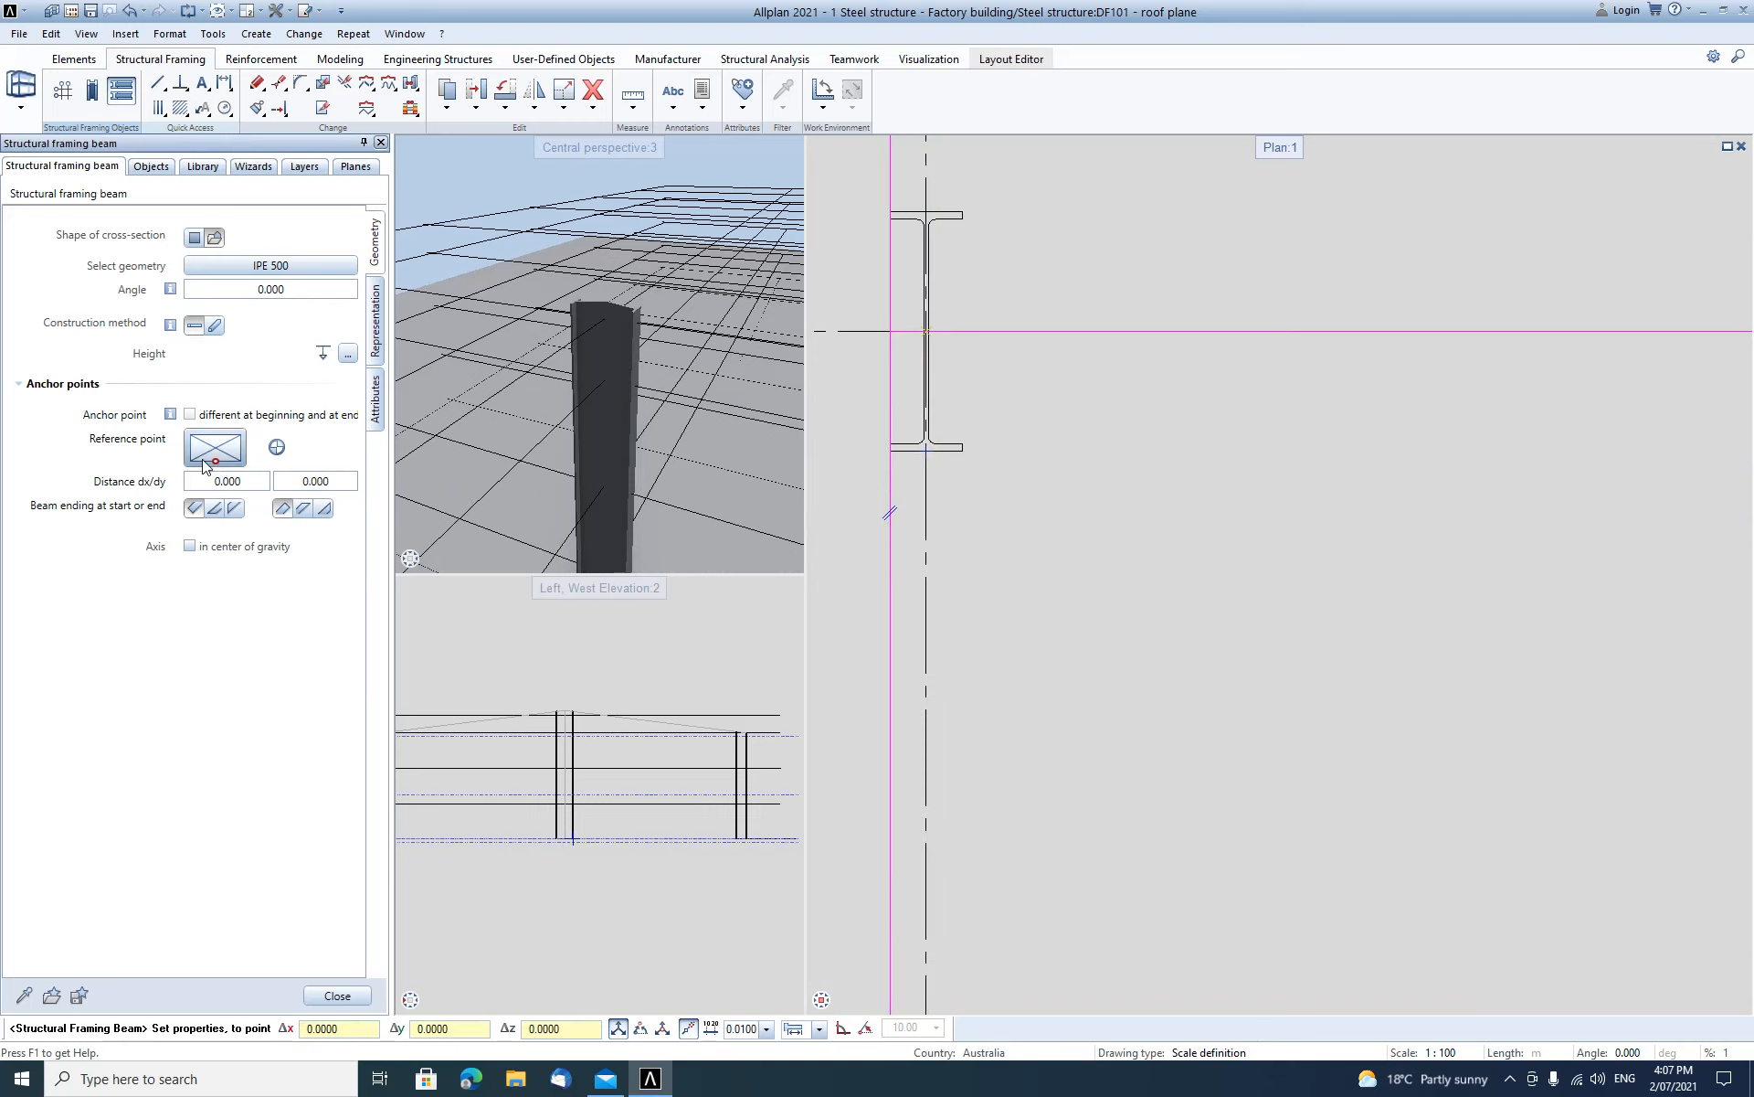
End the IPE 500 beam at the middle of column A/1's flange facing axis B, following the roof slope.
scroll(889, 513, down, 5)
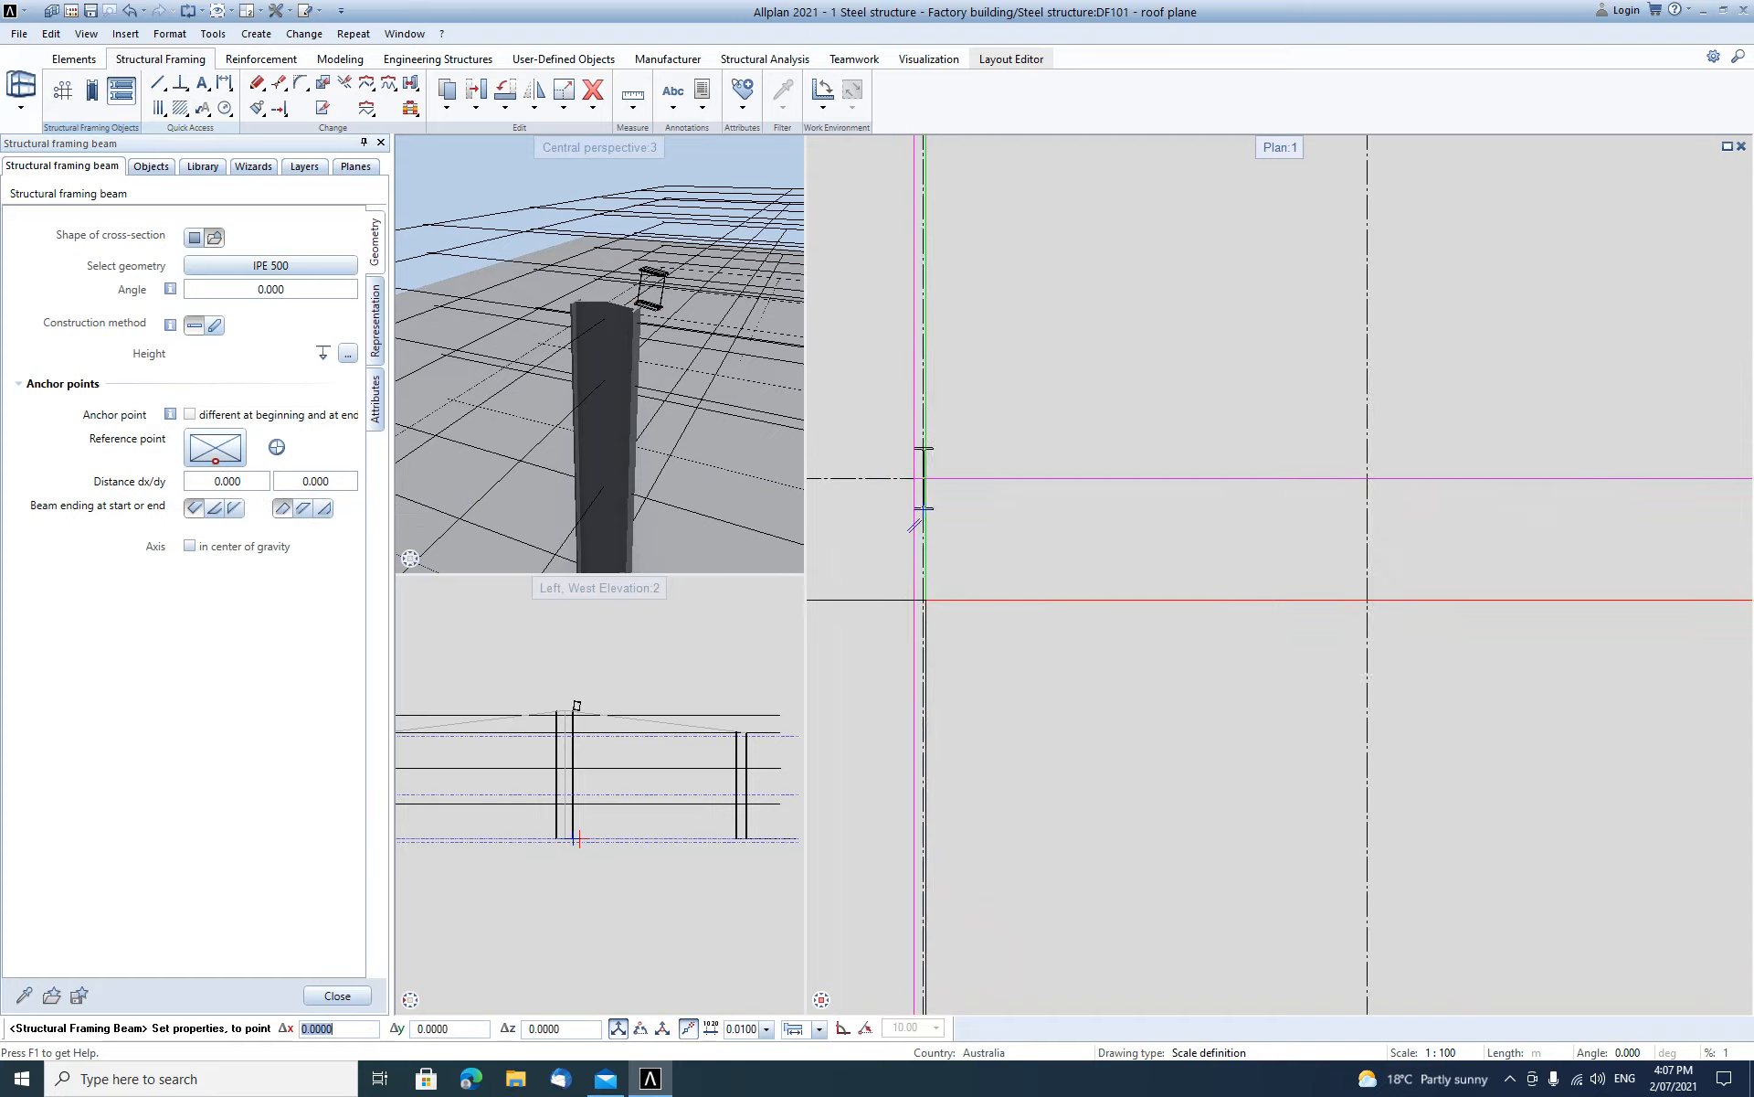
scroll(869, 772, up, 4)
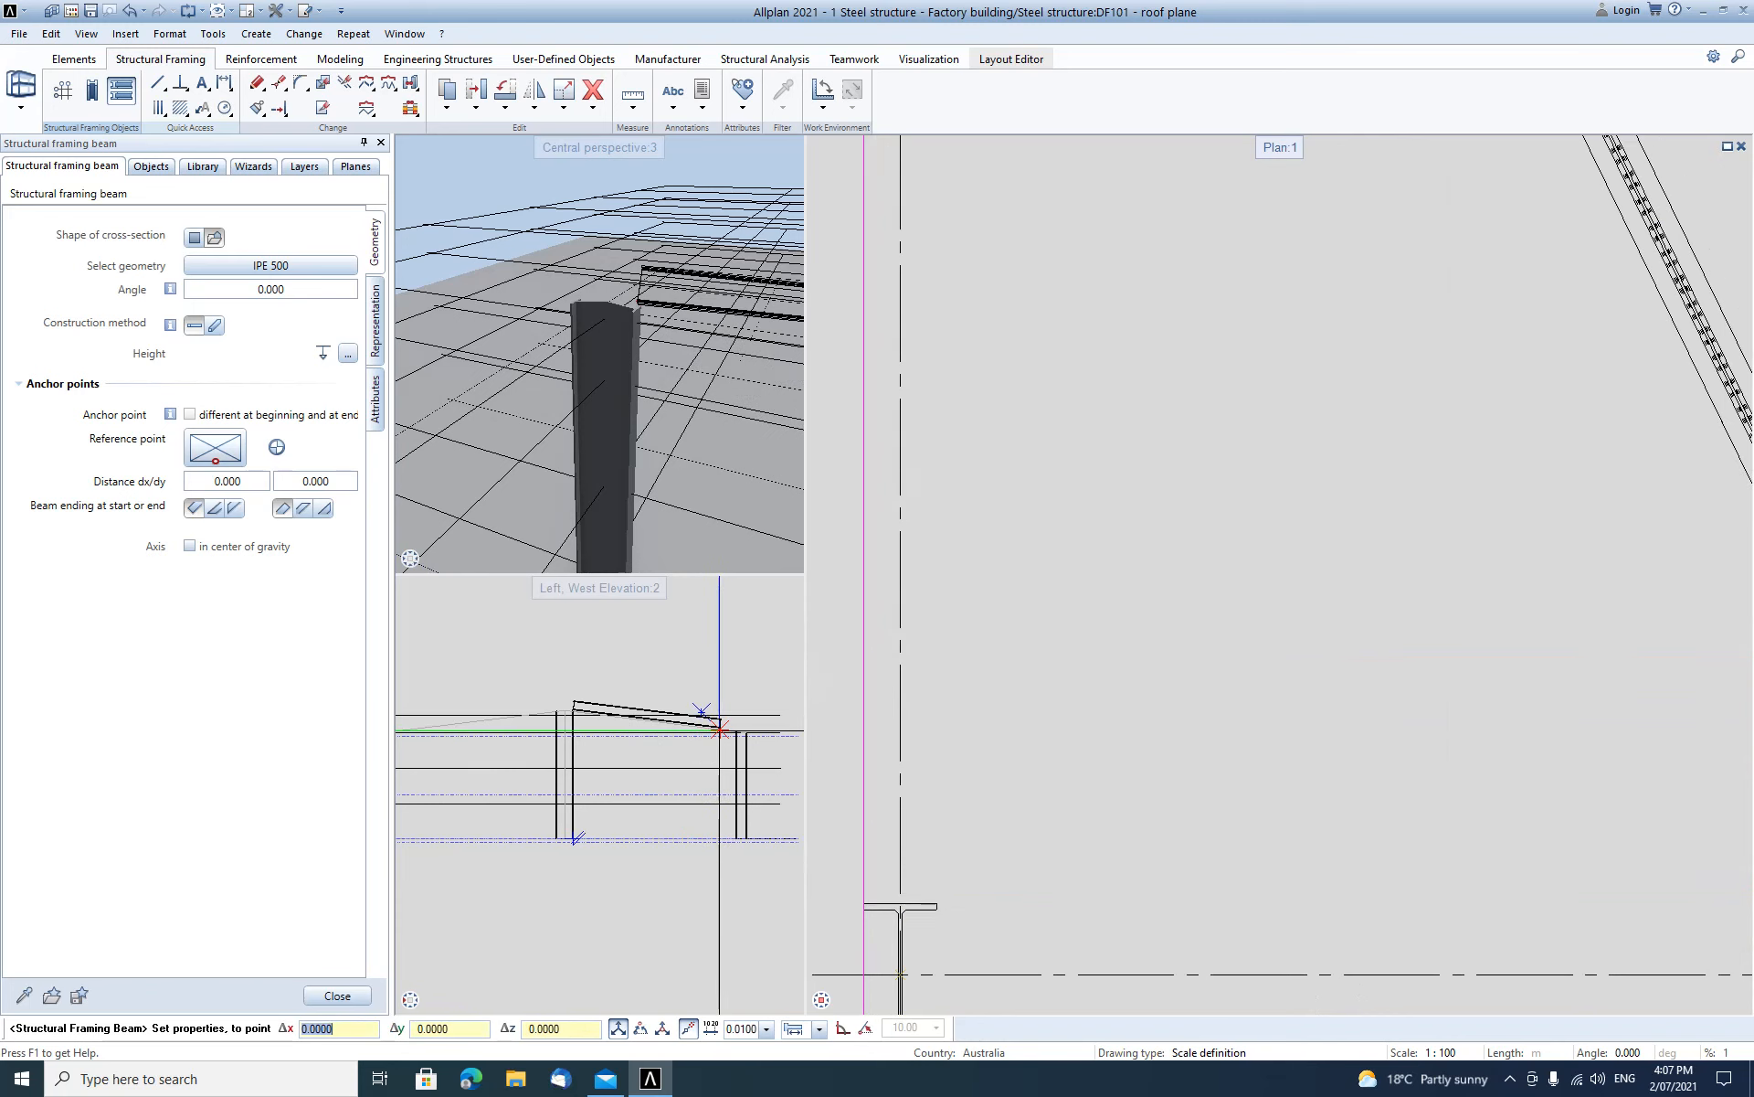
scroll(893, 886, up, 2)
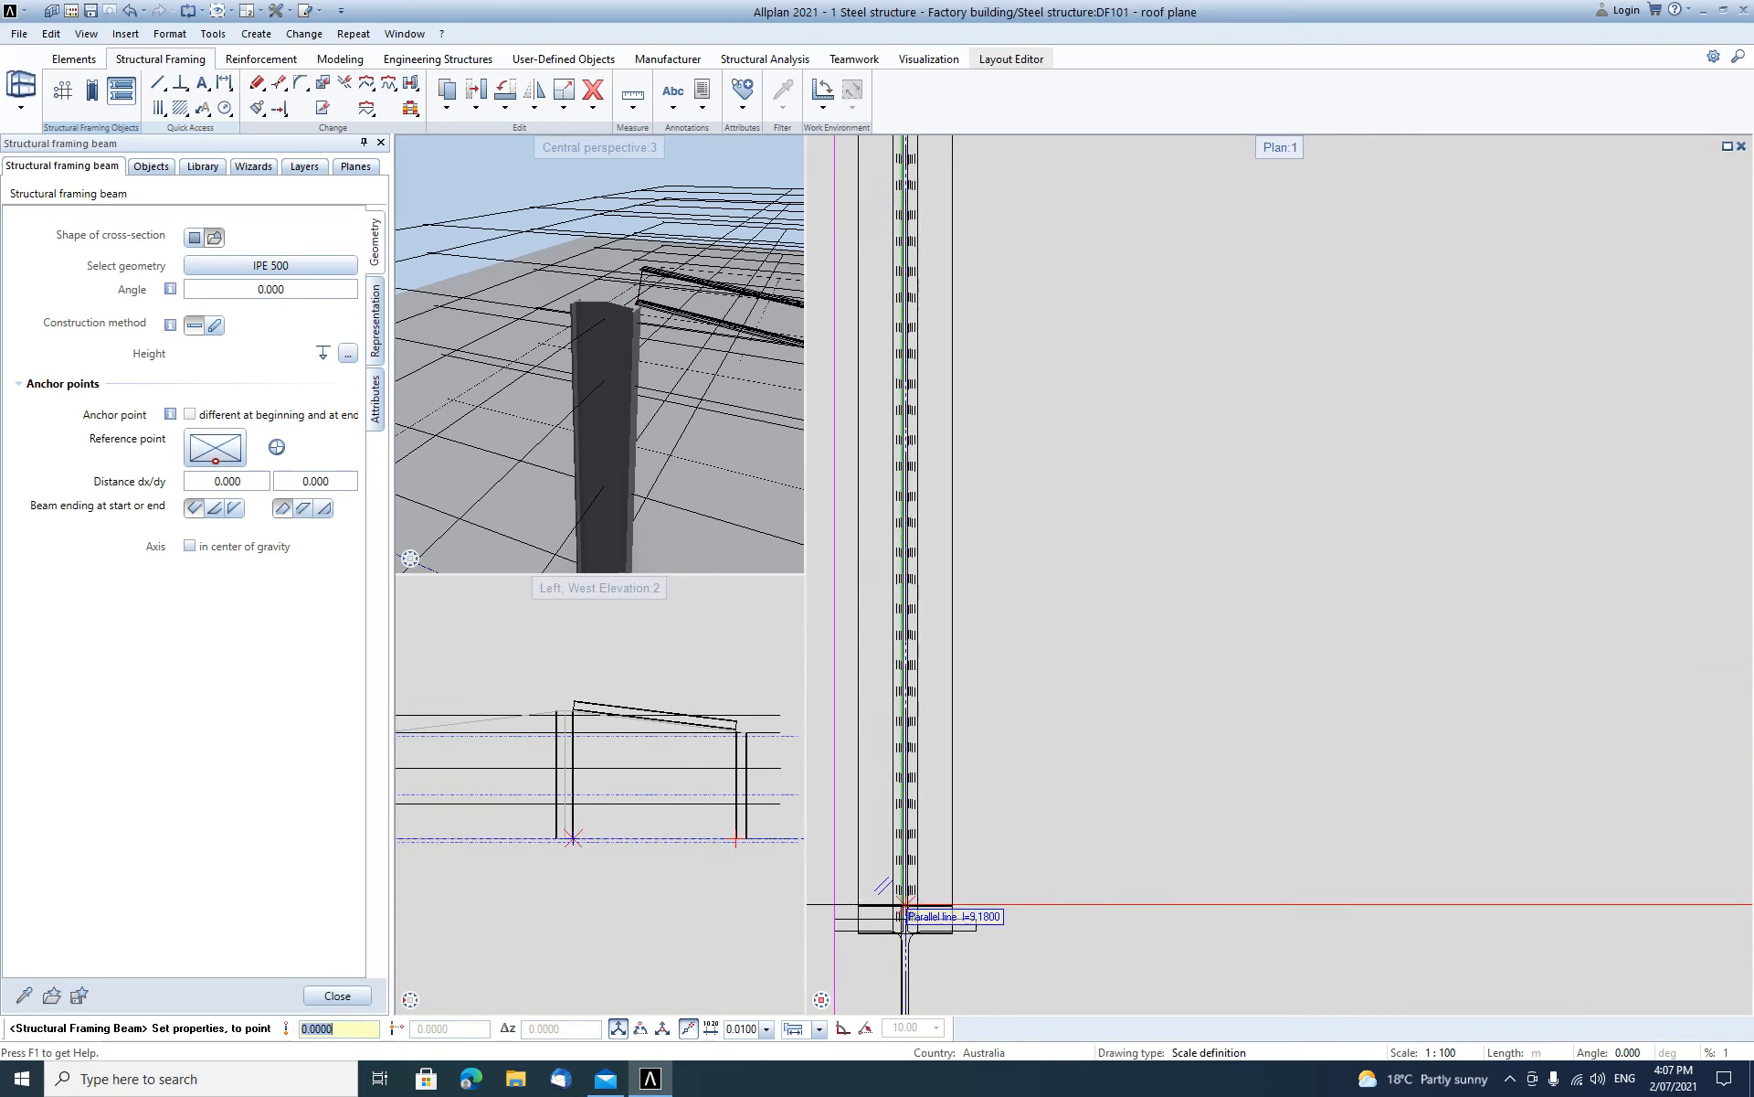
scroll(905, 914, up, 3)
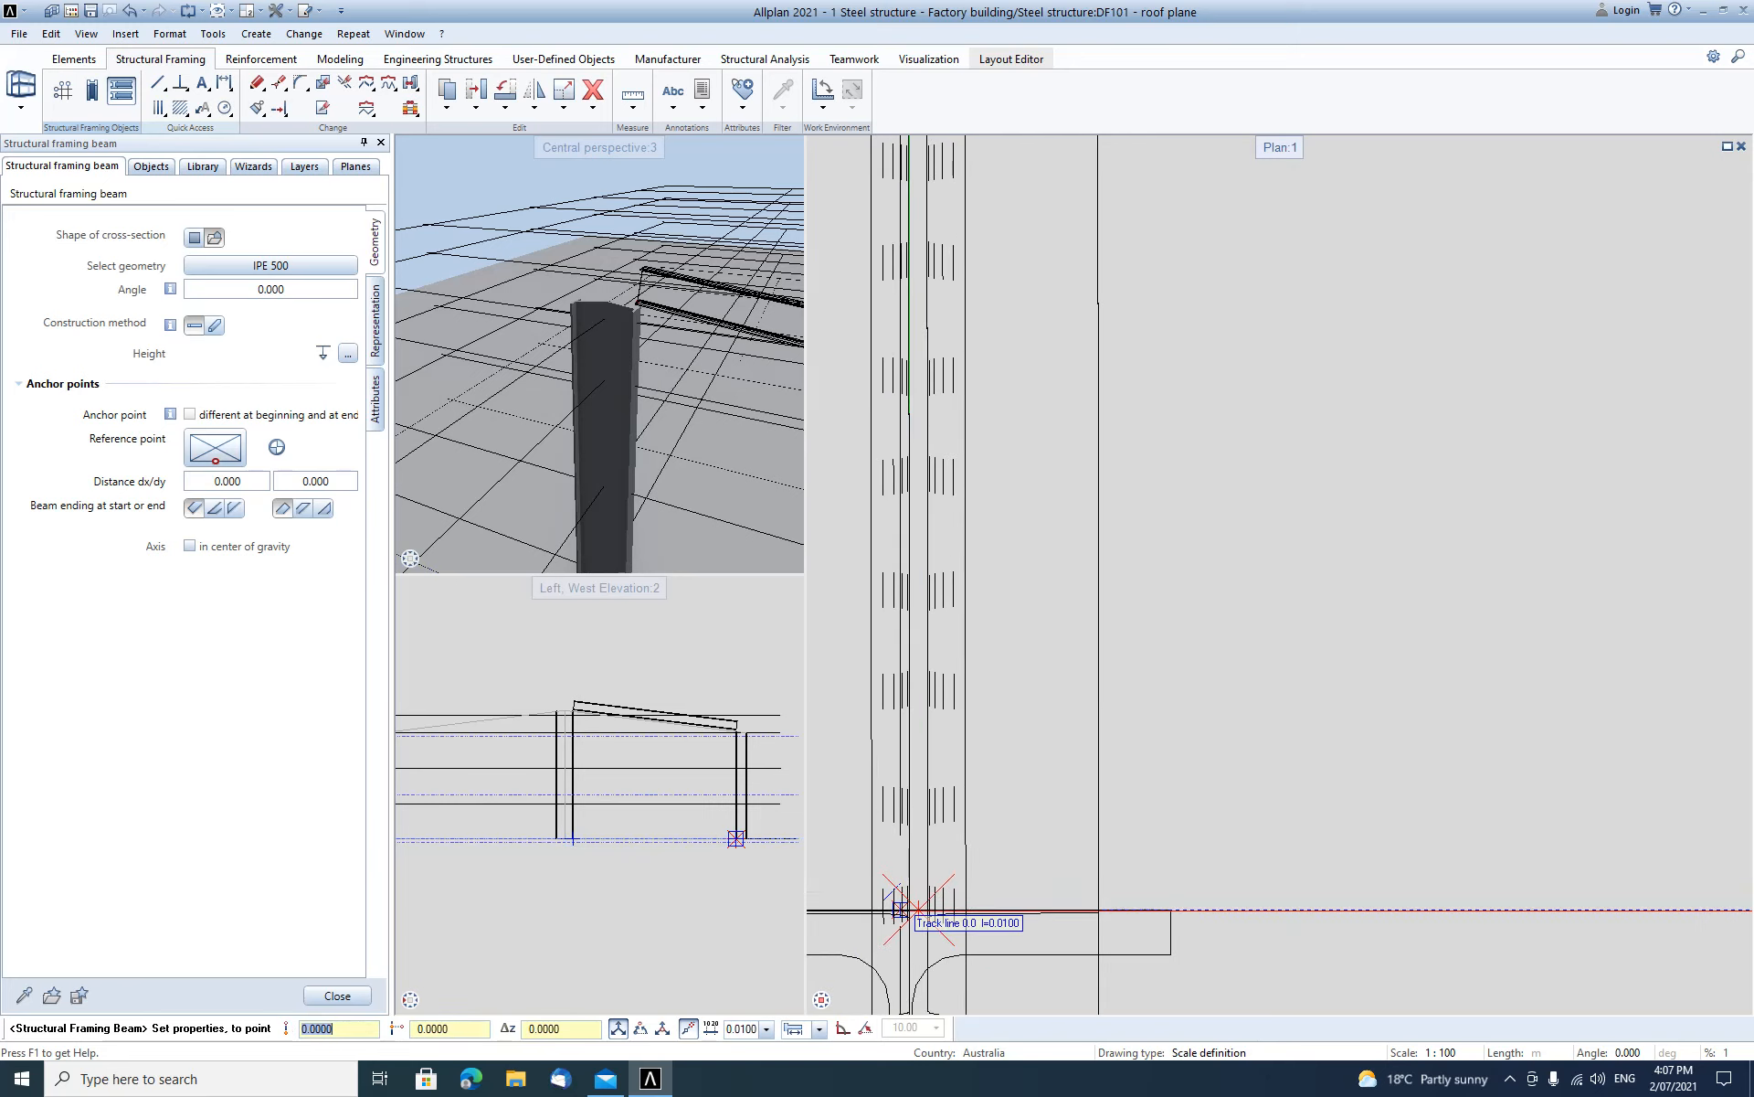
click(900, 910)
scroll(1113, 777, up, 3)
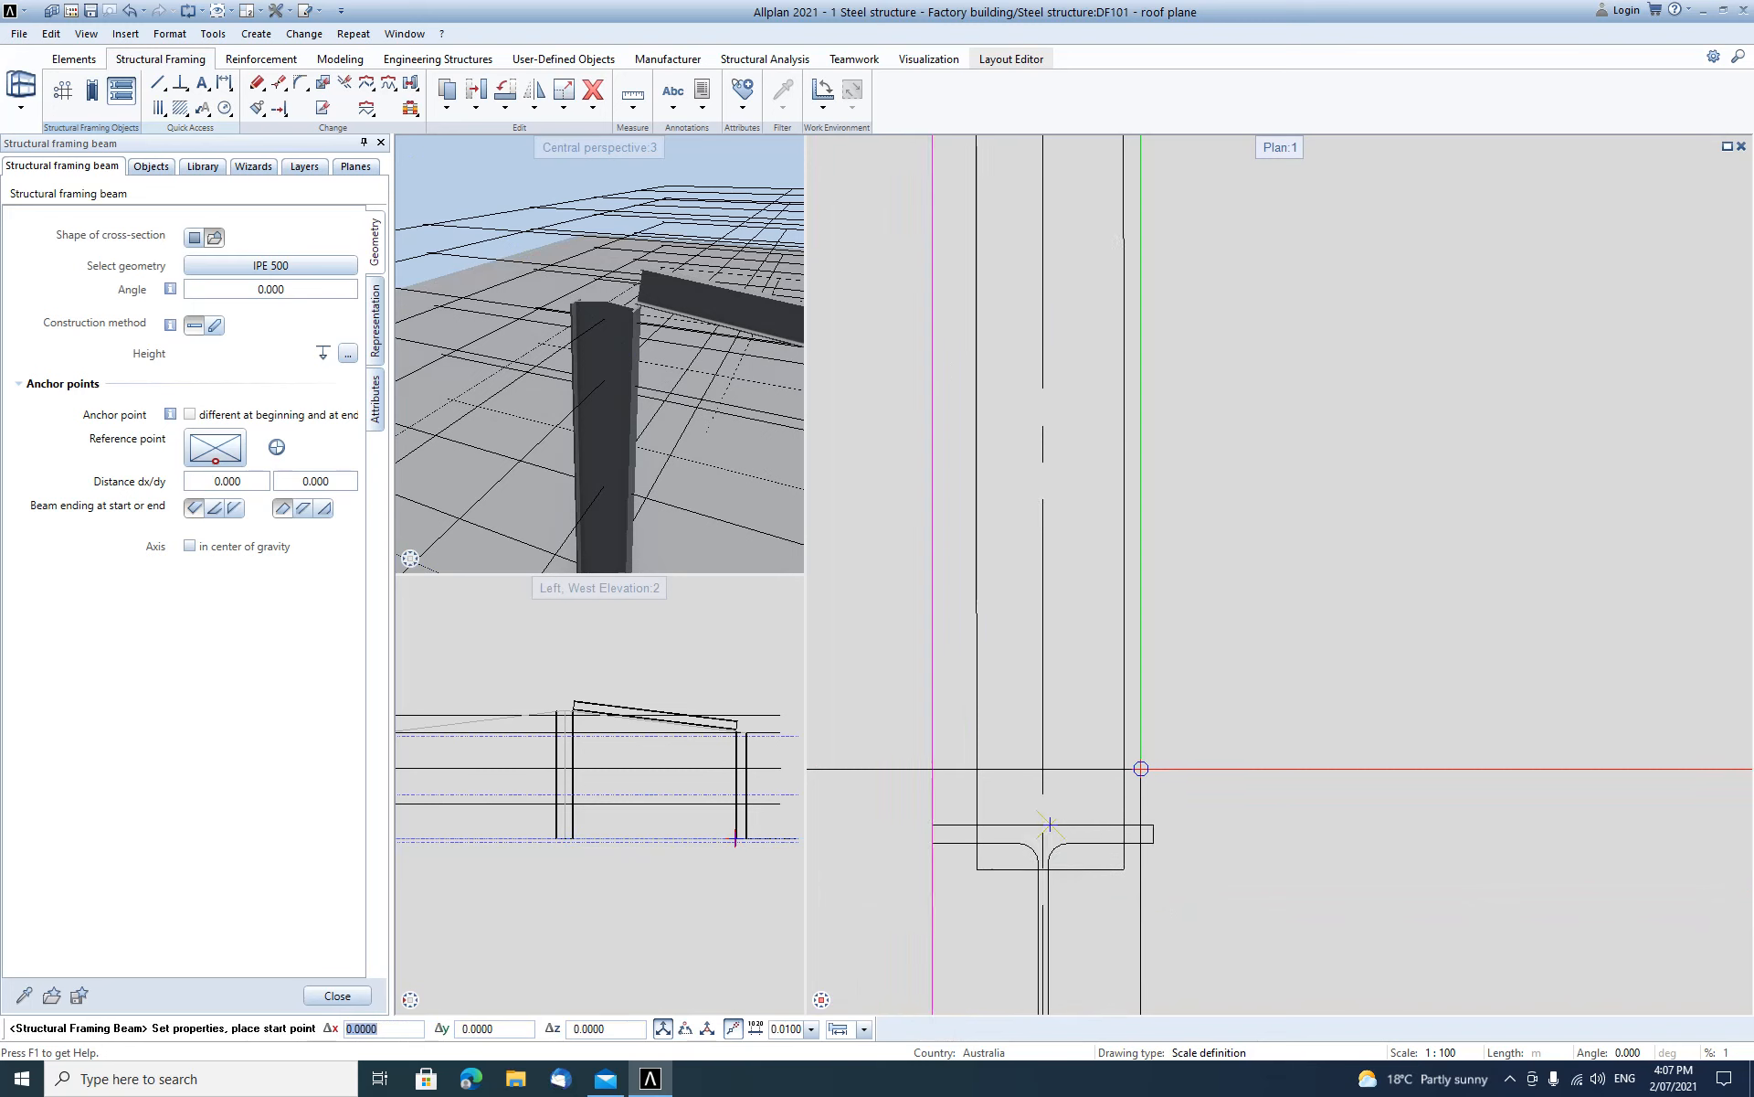
scroll(1113, 778, down, 3)
key(Escape)
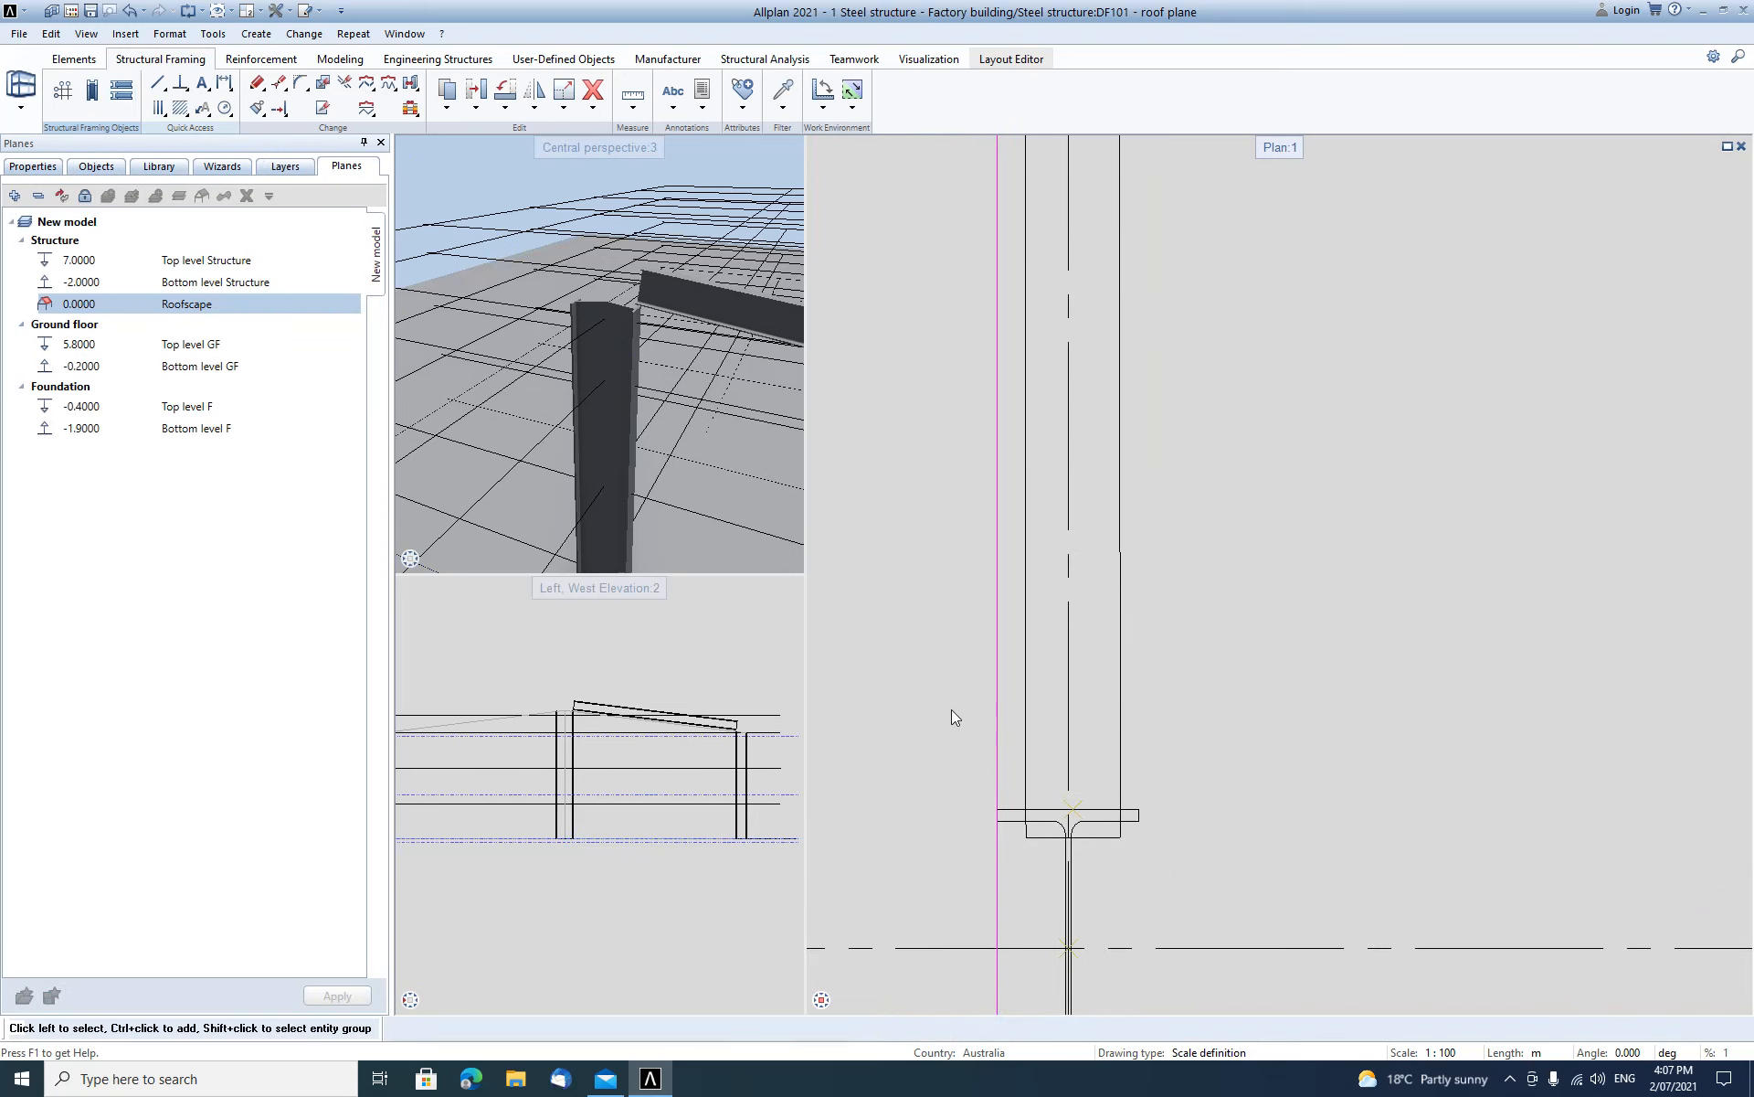
scroll(605, 705, up, 3)
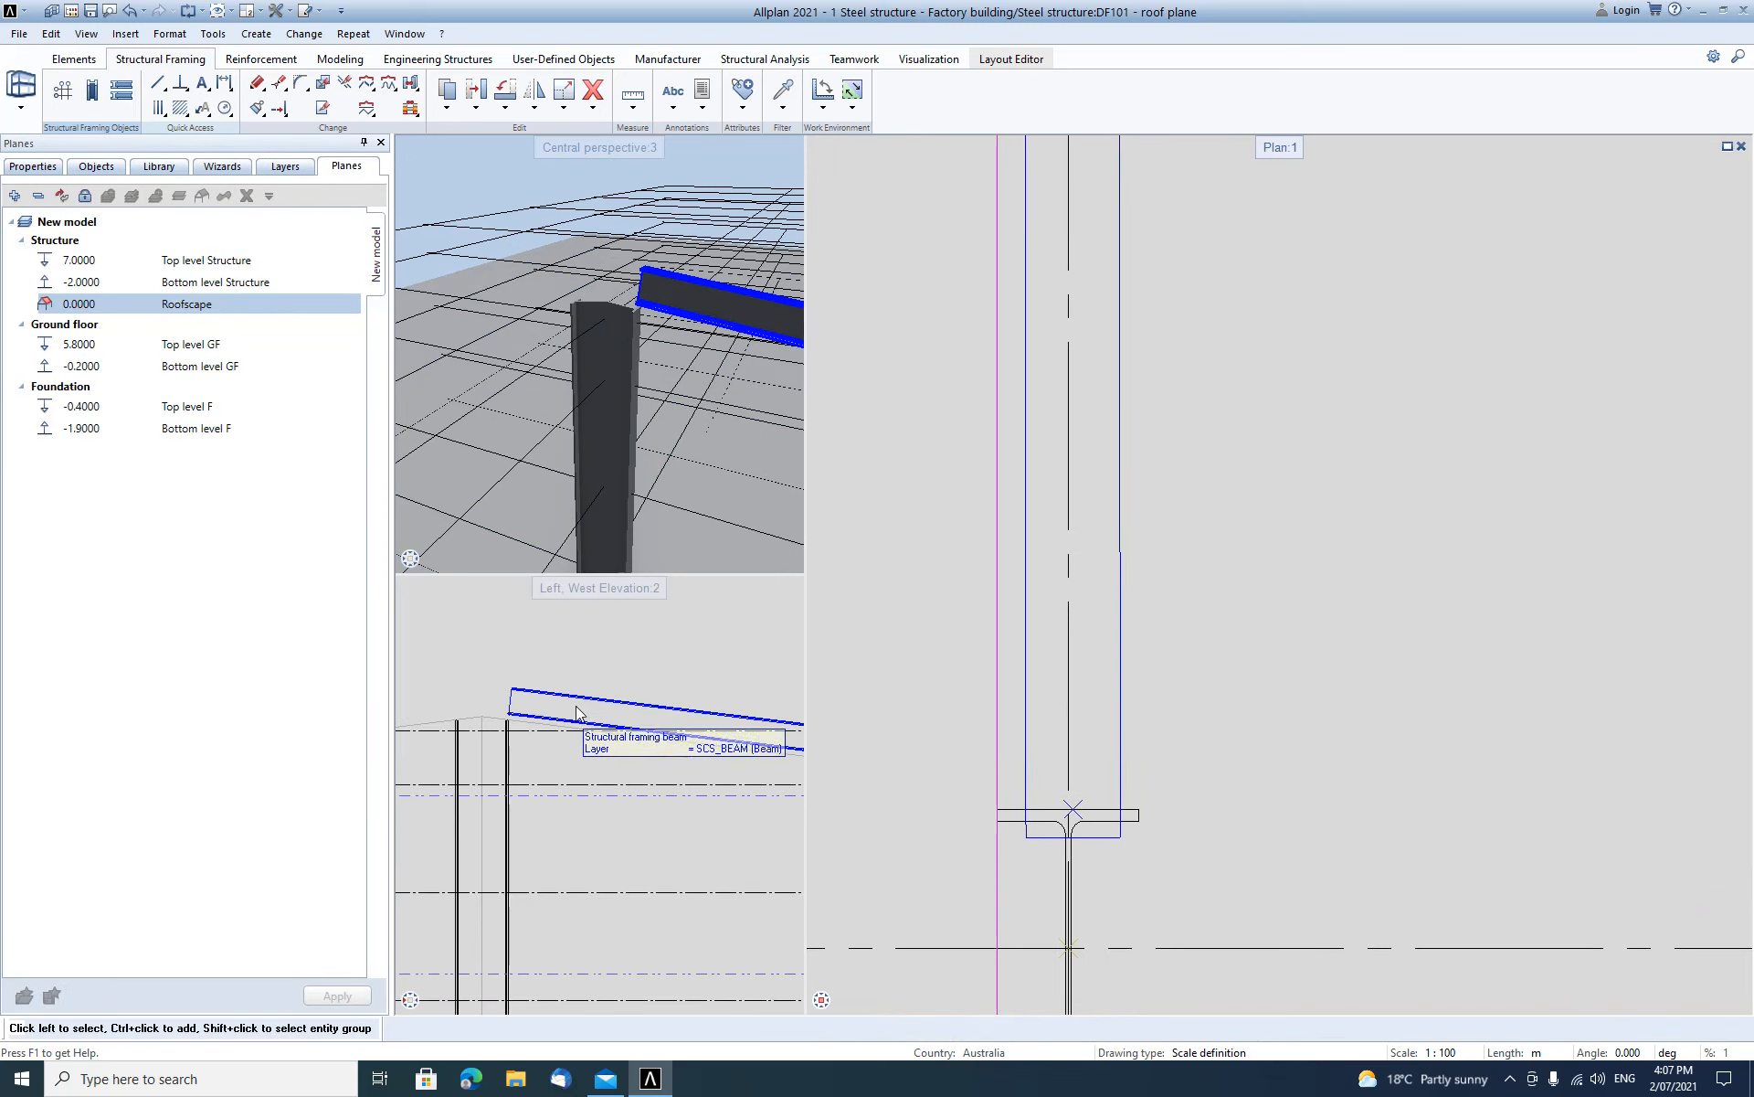
Edit the sloped IPE 500 beam and set its bottom level offset from the custom height at top to 0.
double_click(567, 711)
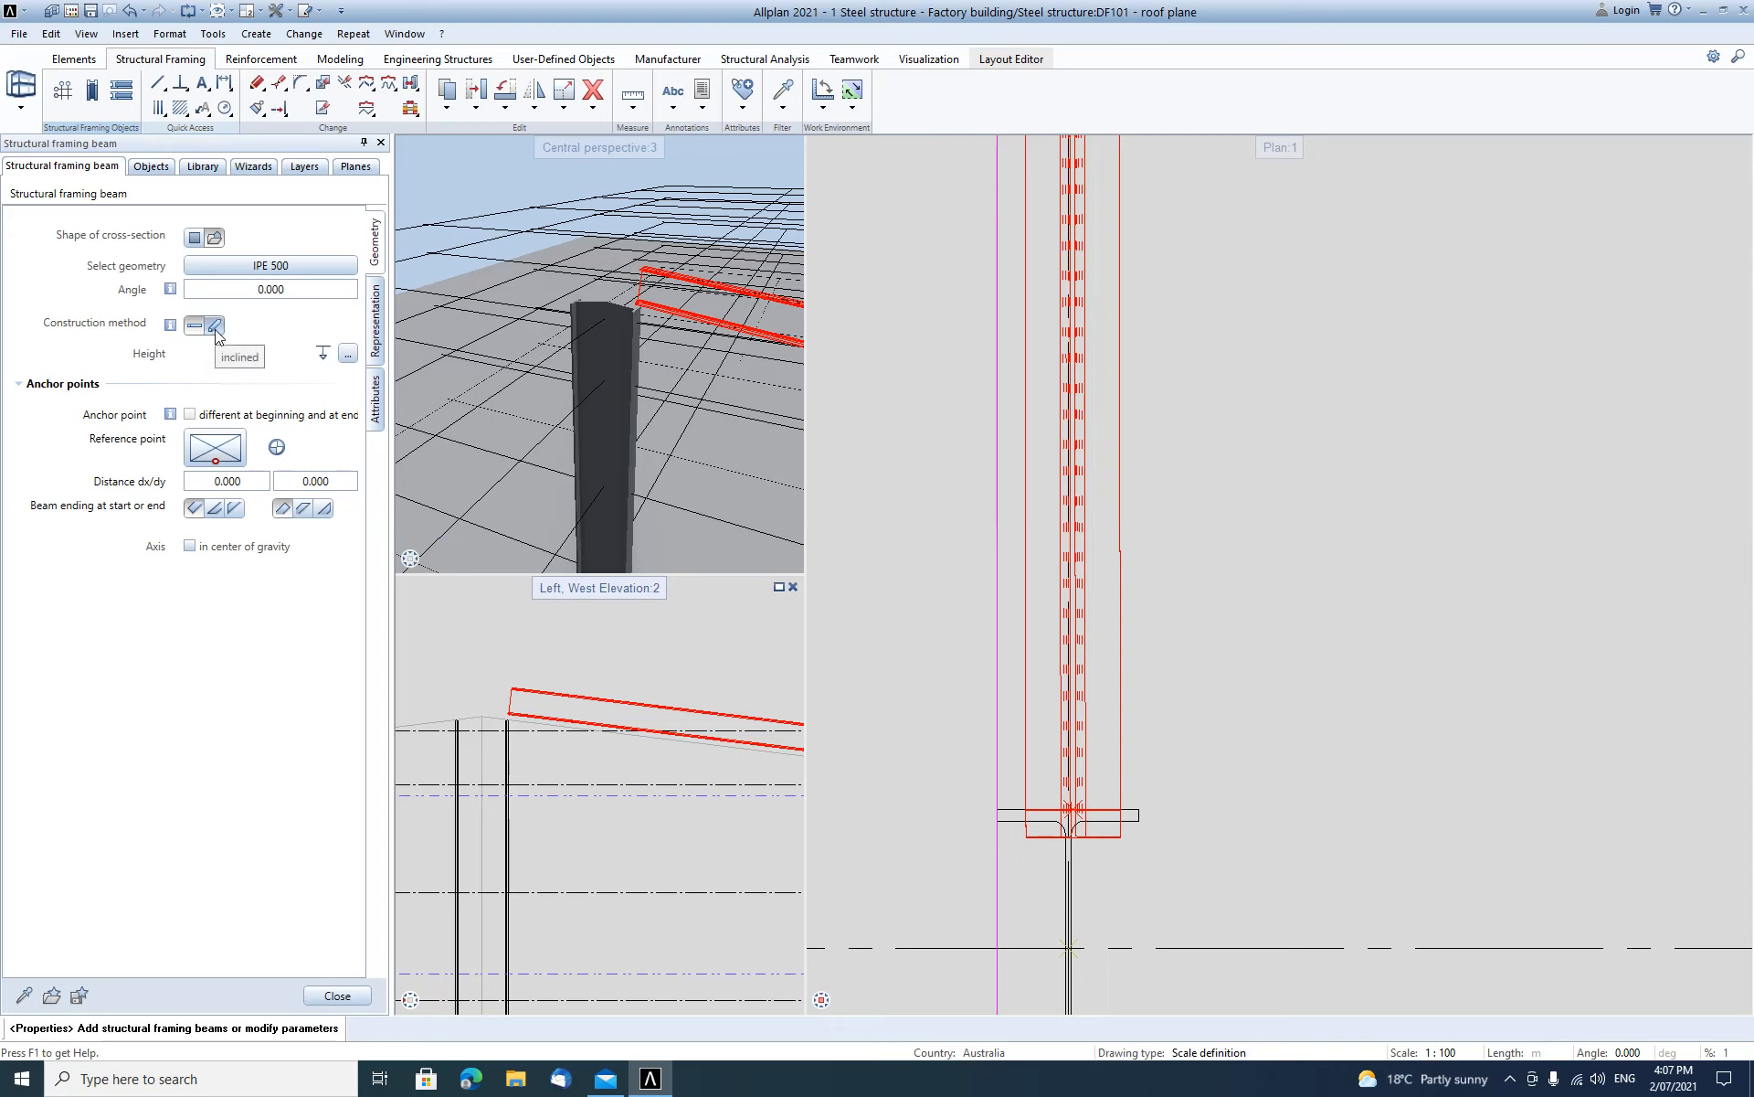
click(346, 355)
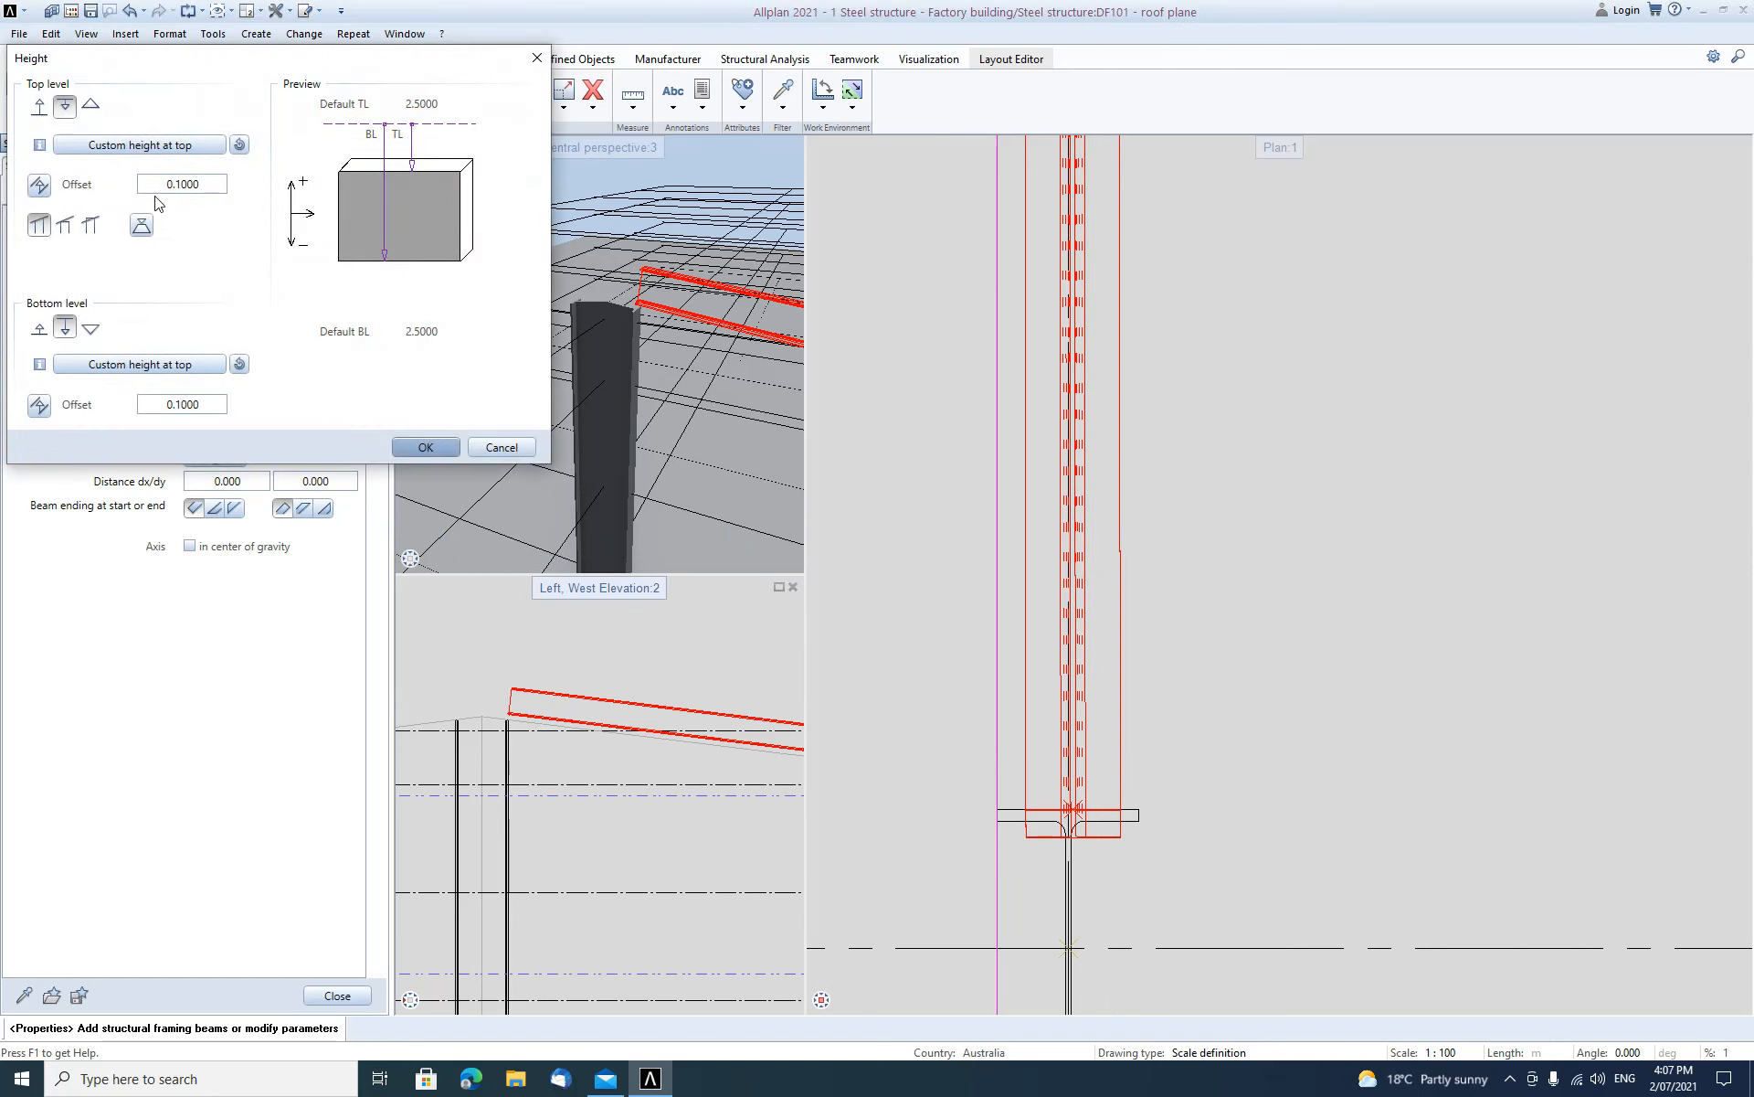
click(151, 151)
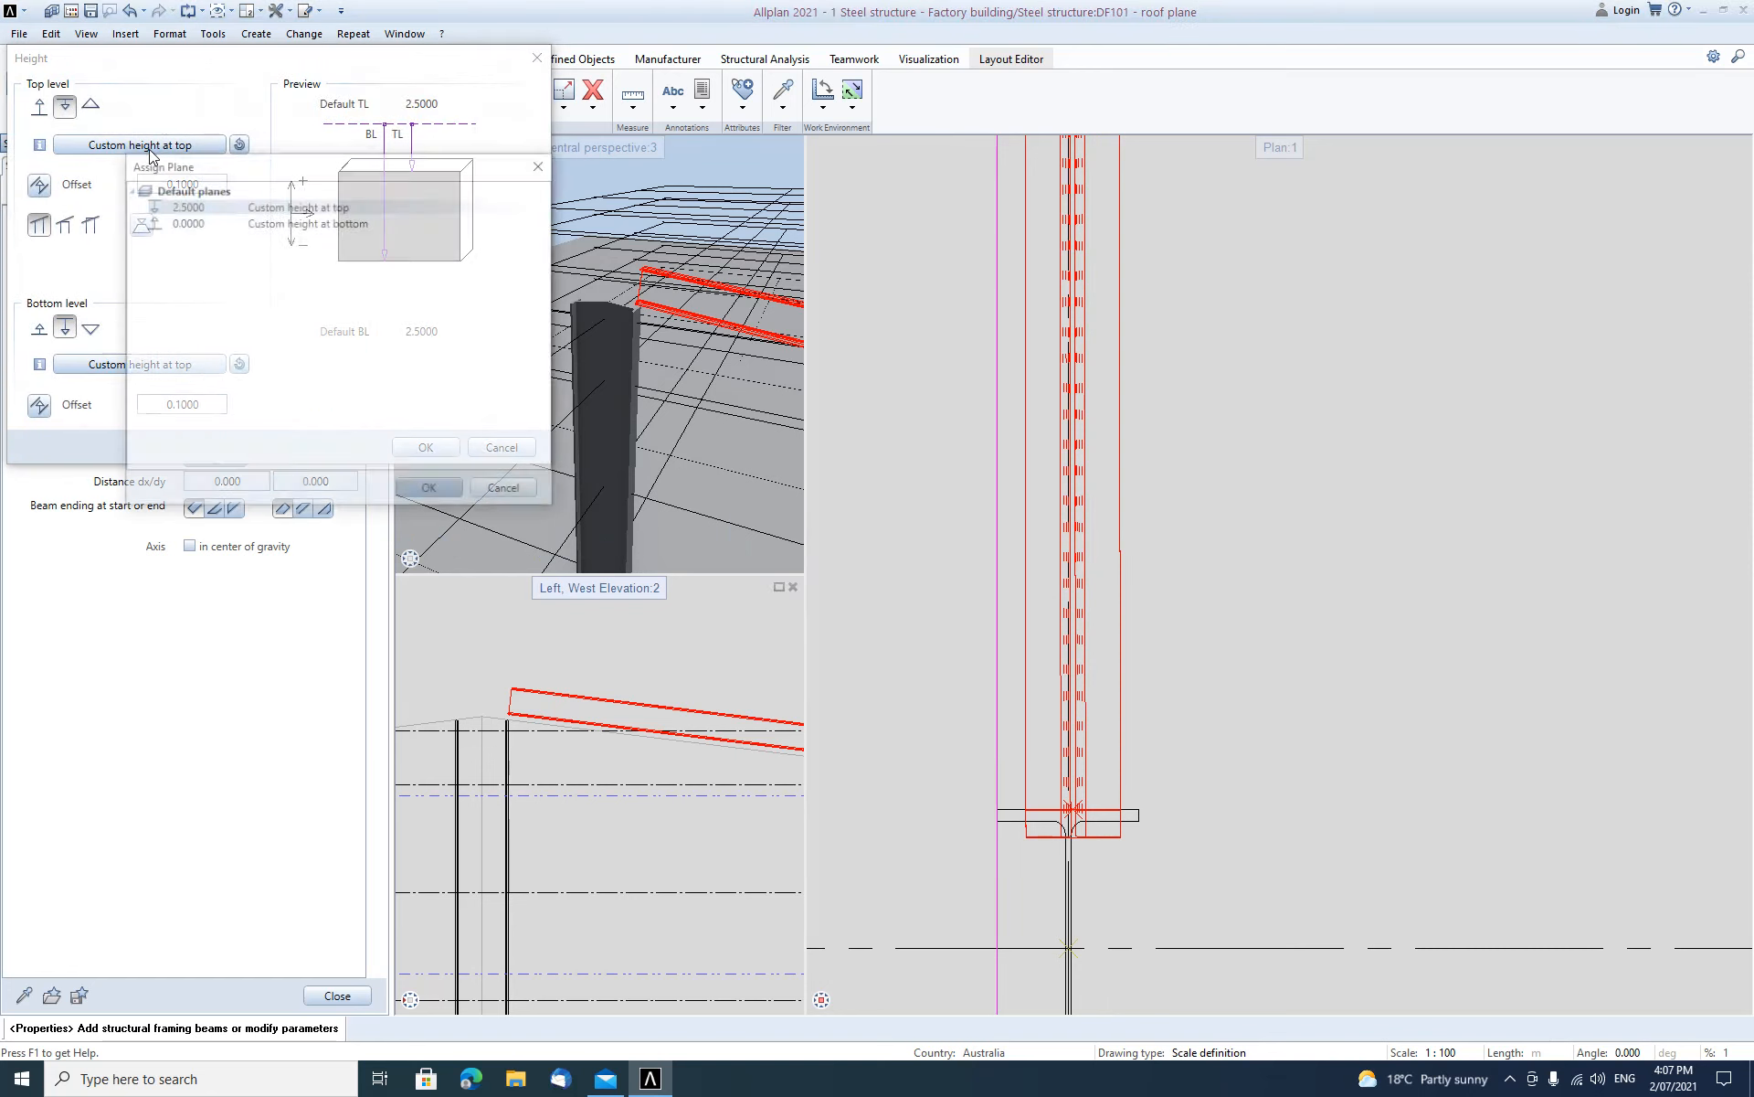
click(420, 496)
click(140, 366)
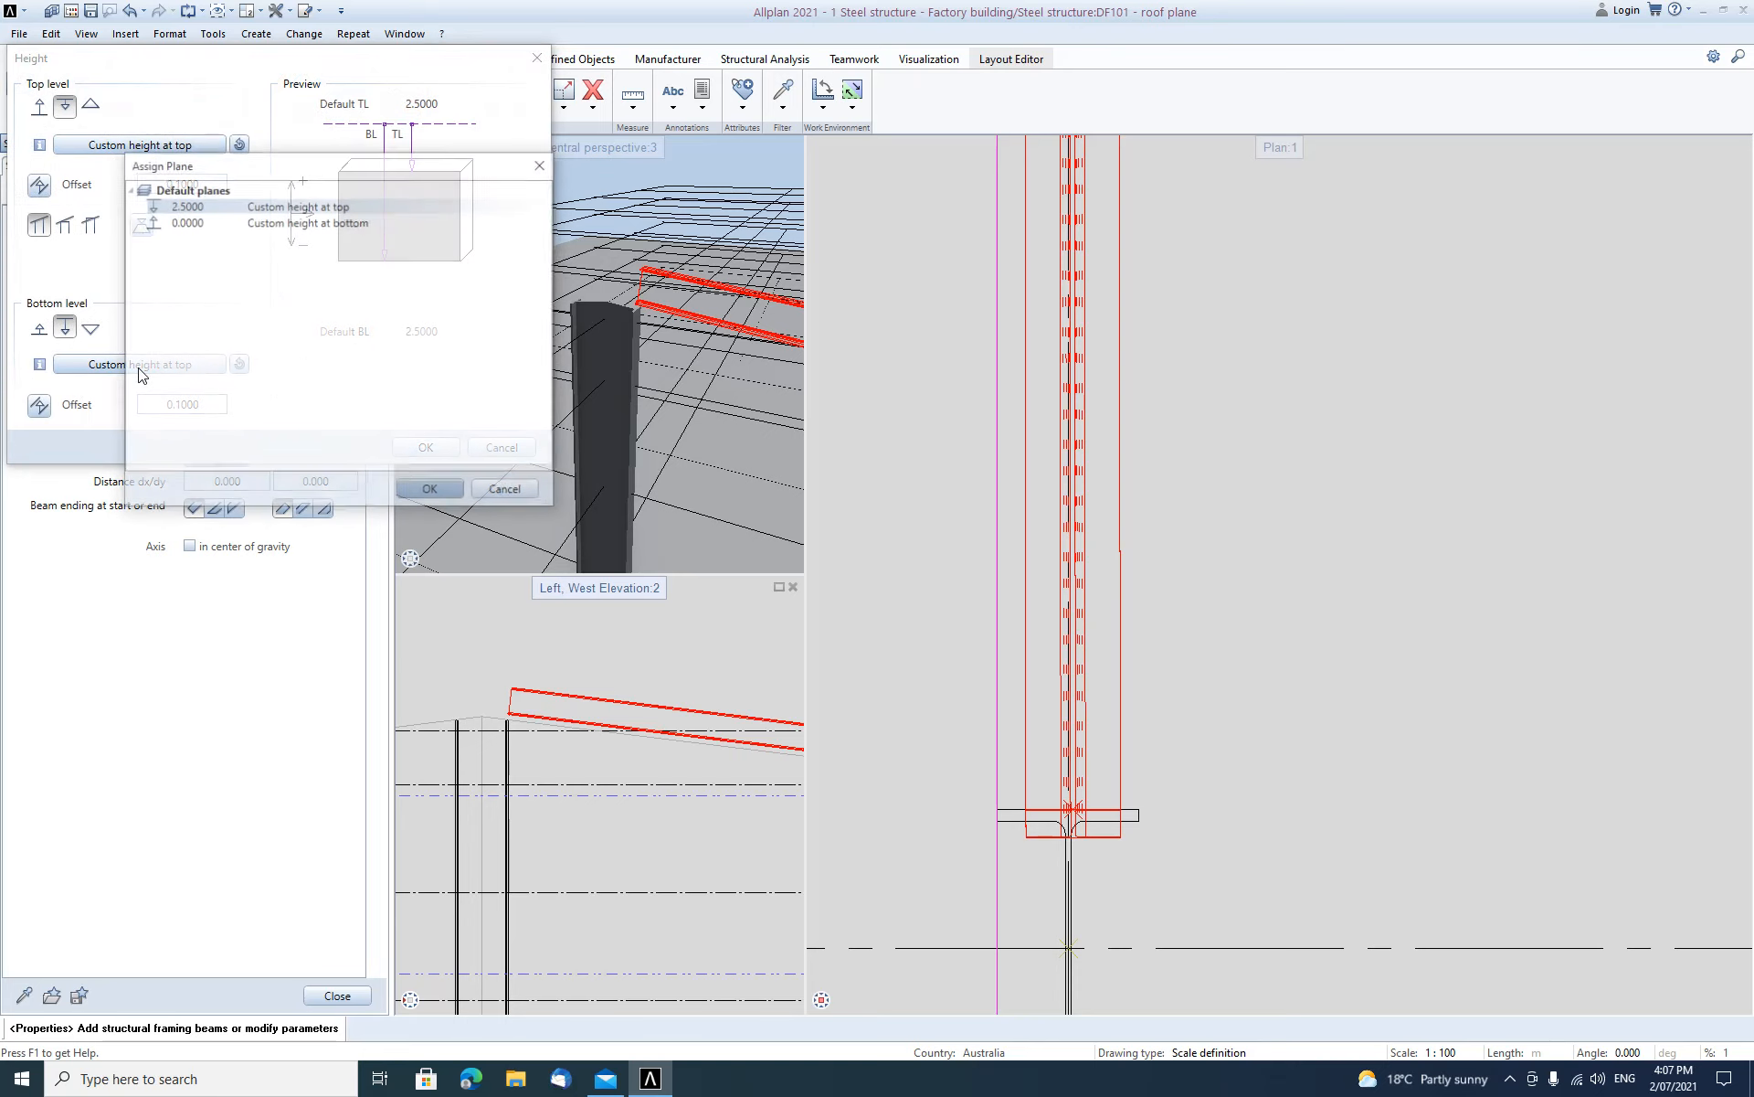
click(431, 491)
double_click(208, 405)
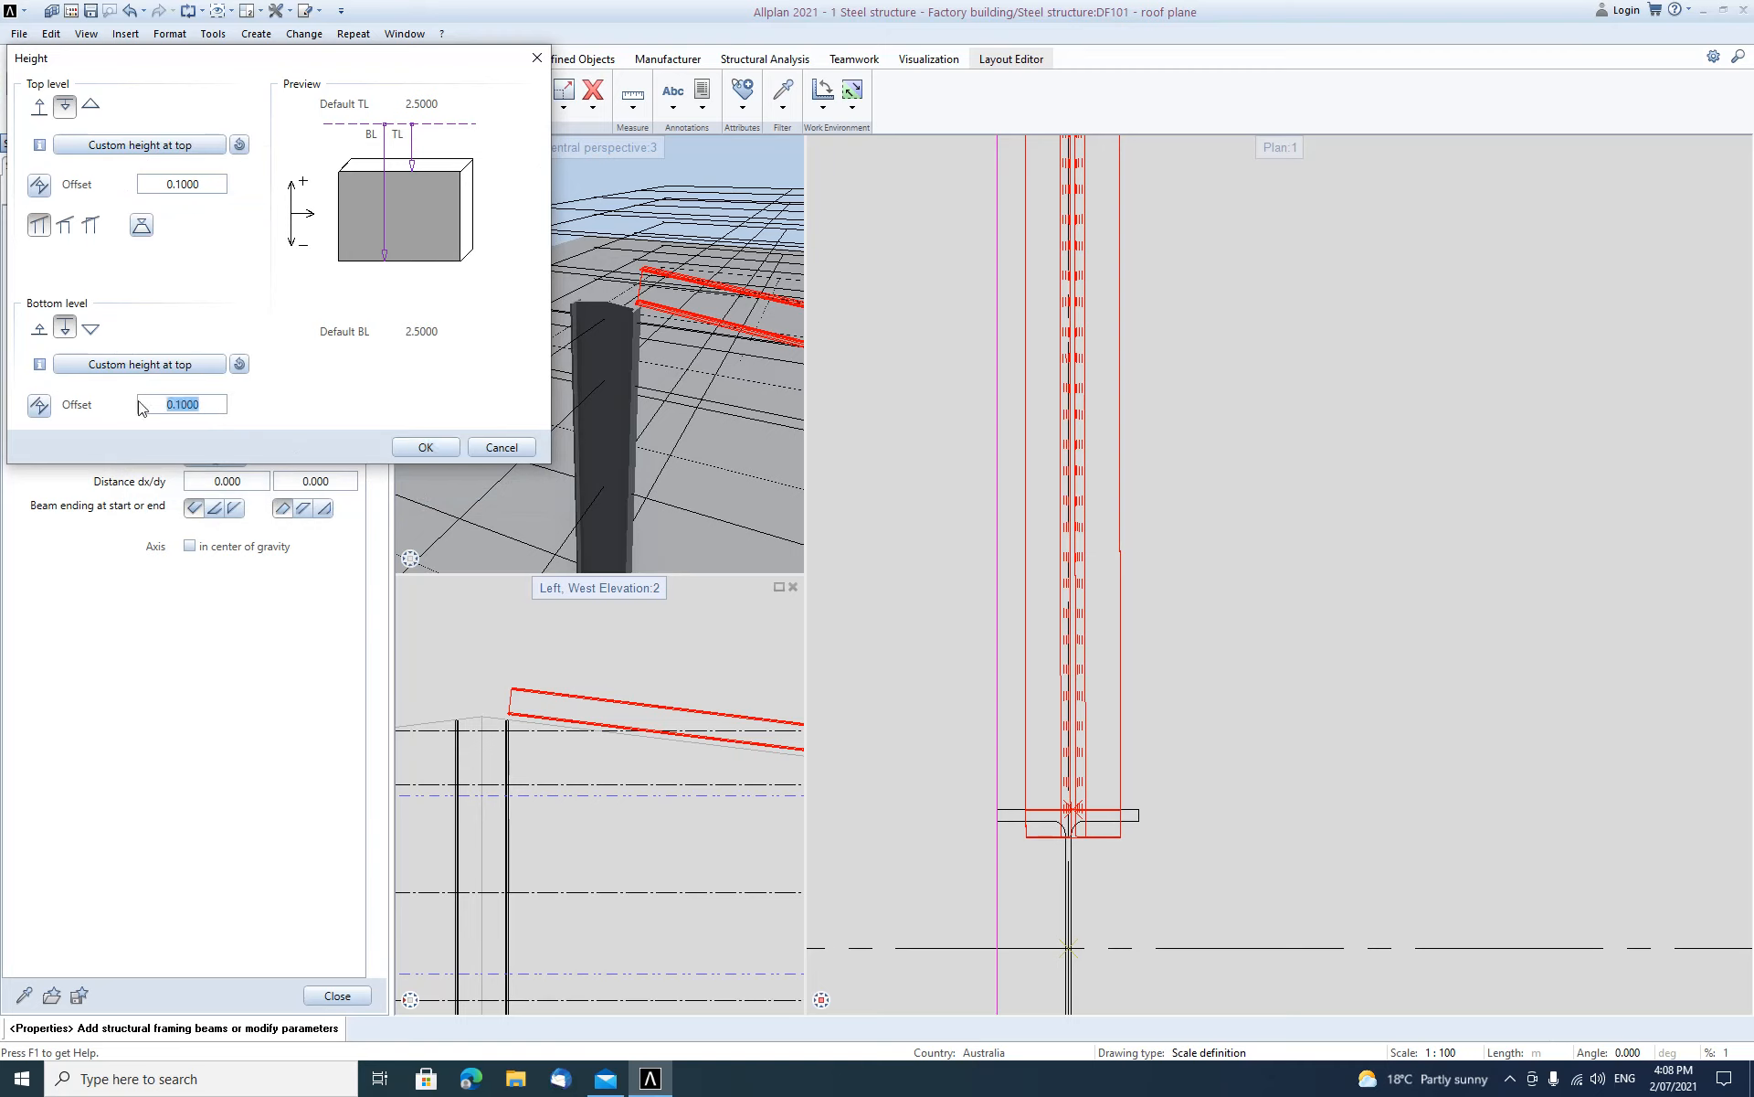
text(0)
click(402, 447)
click(420, 448)
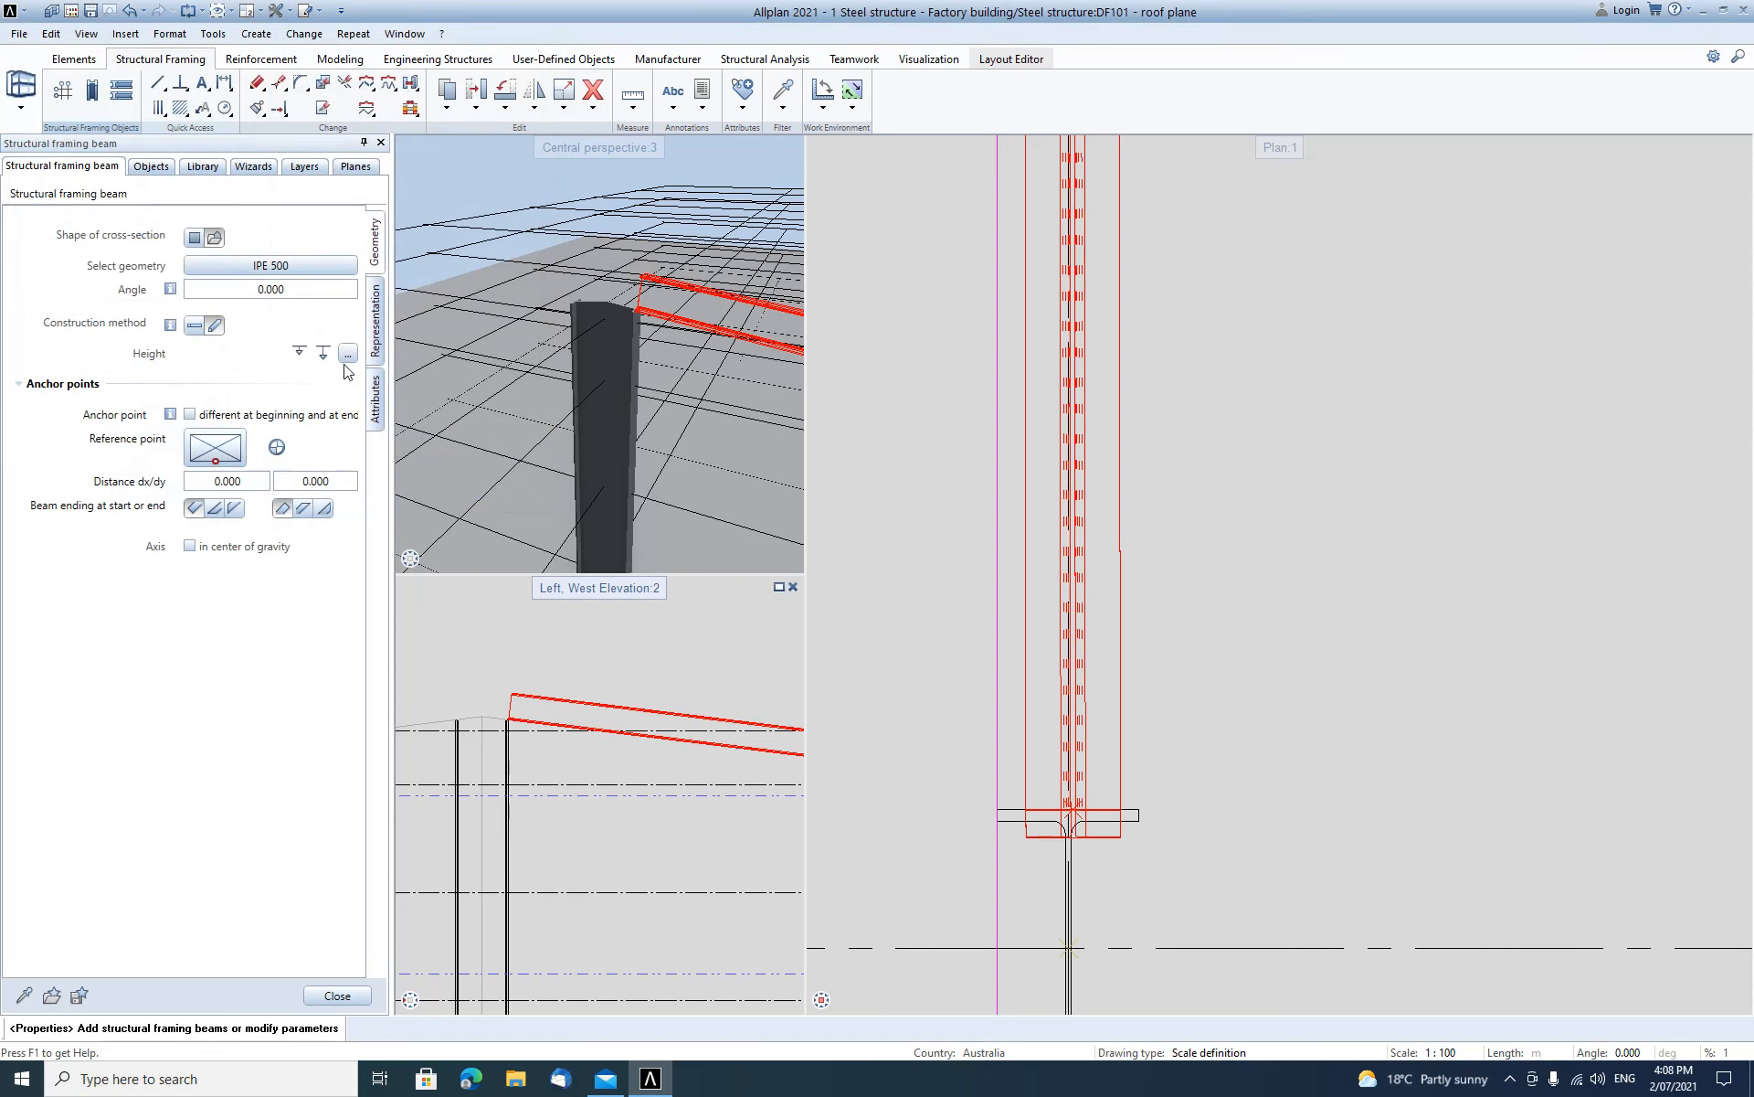
Change the beam's reference point to the top centre of its profile so its top follows the roof slope.
click(220, 443)
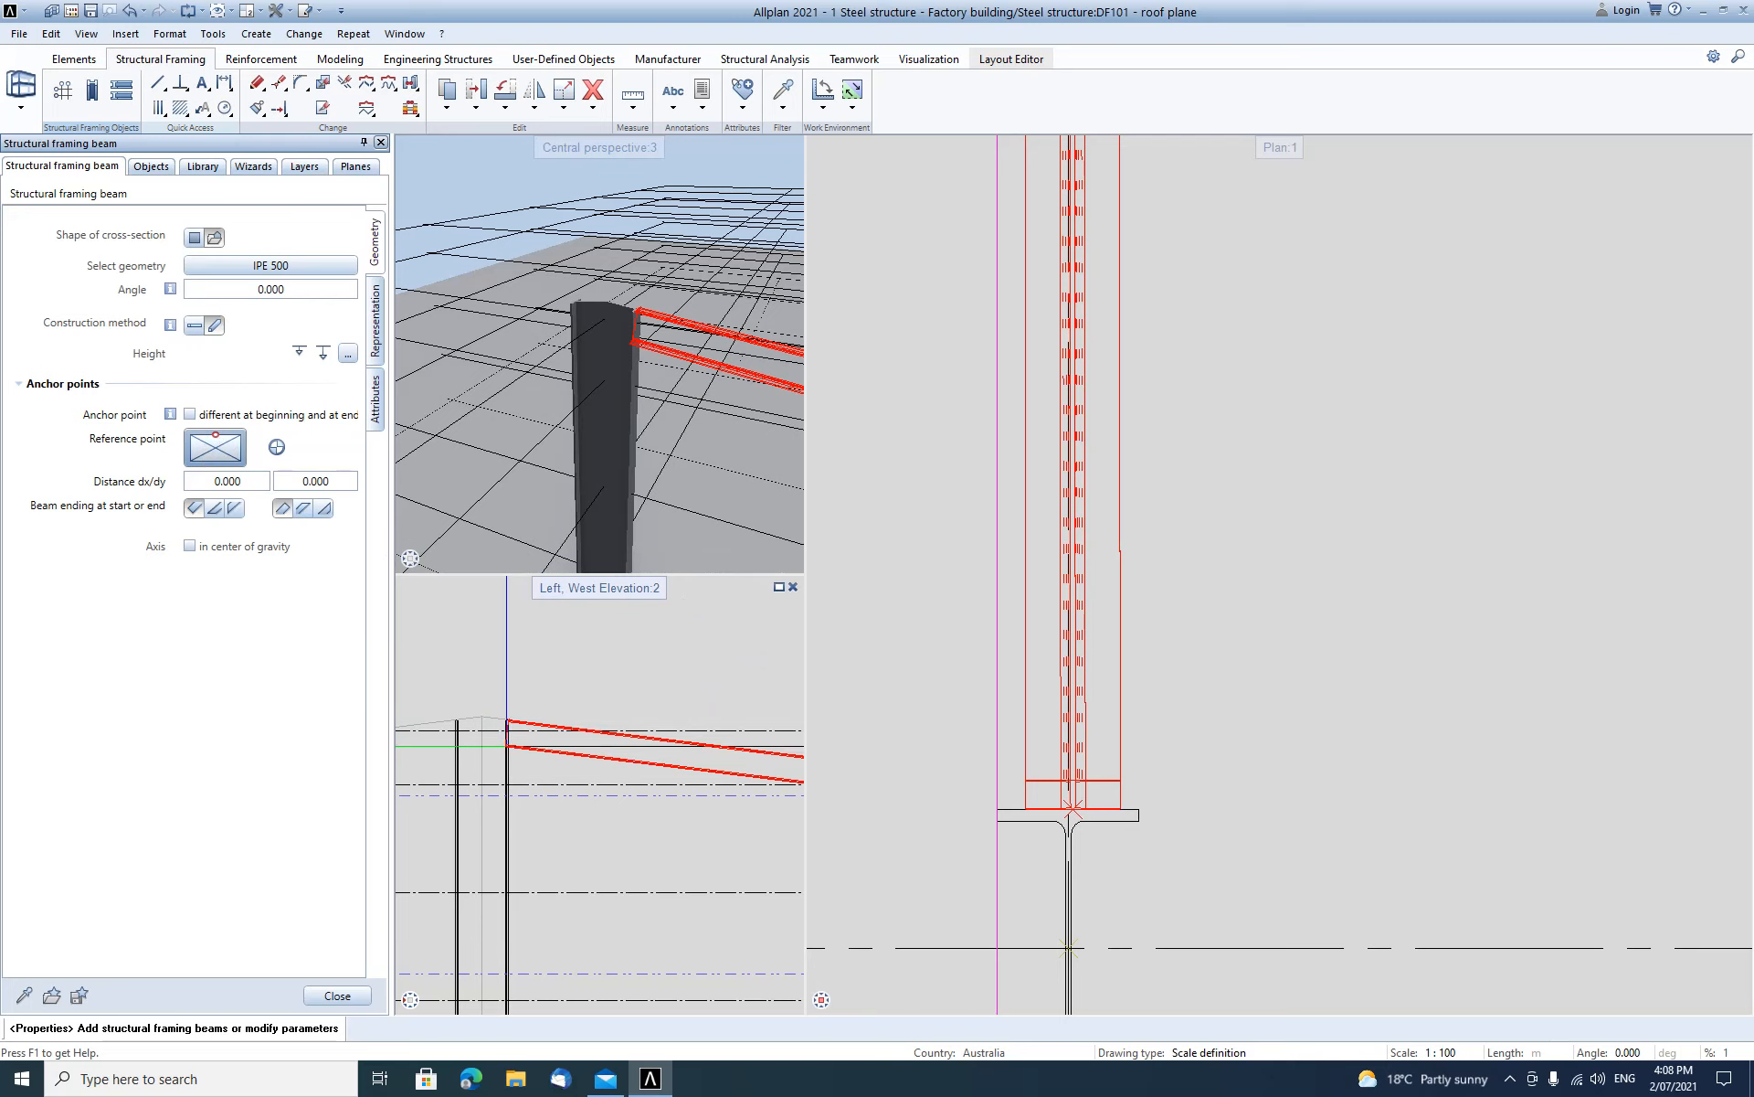
scroll(1006, 514, down, 5)
middle_drag(1067, 708, 1011, 753)
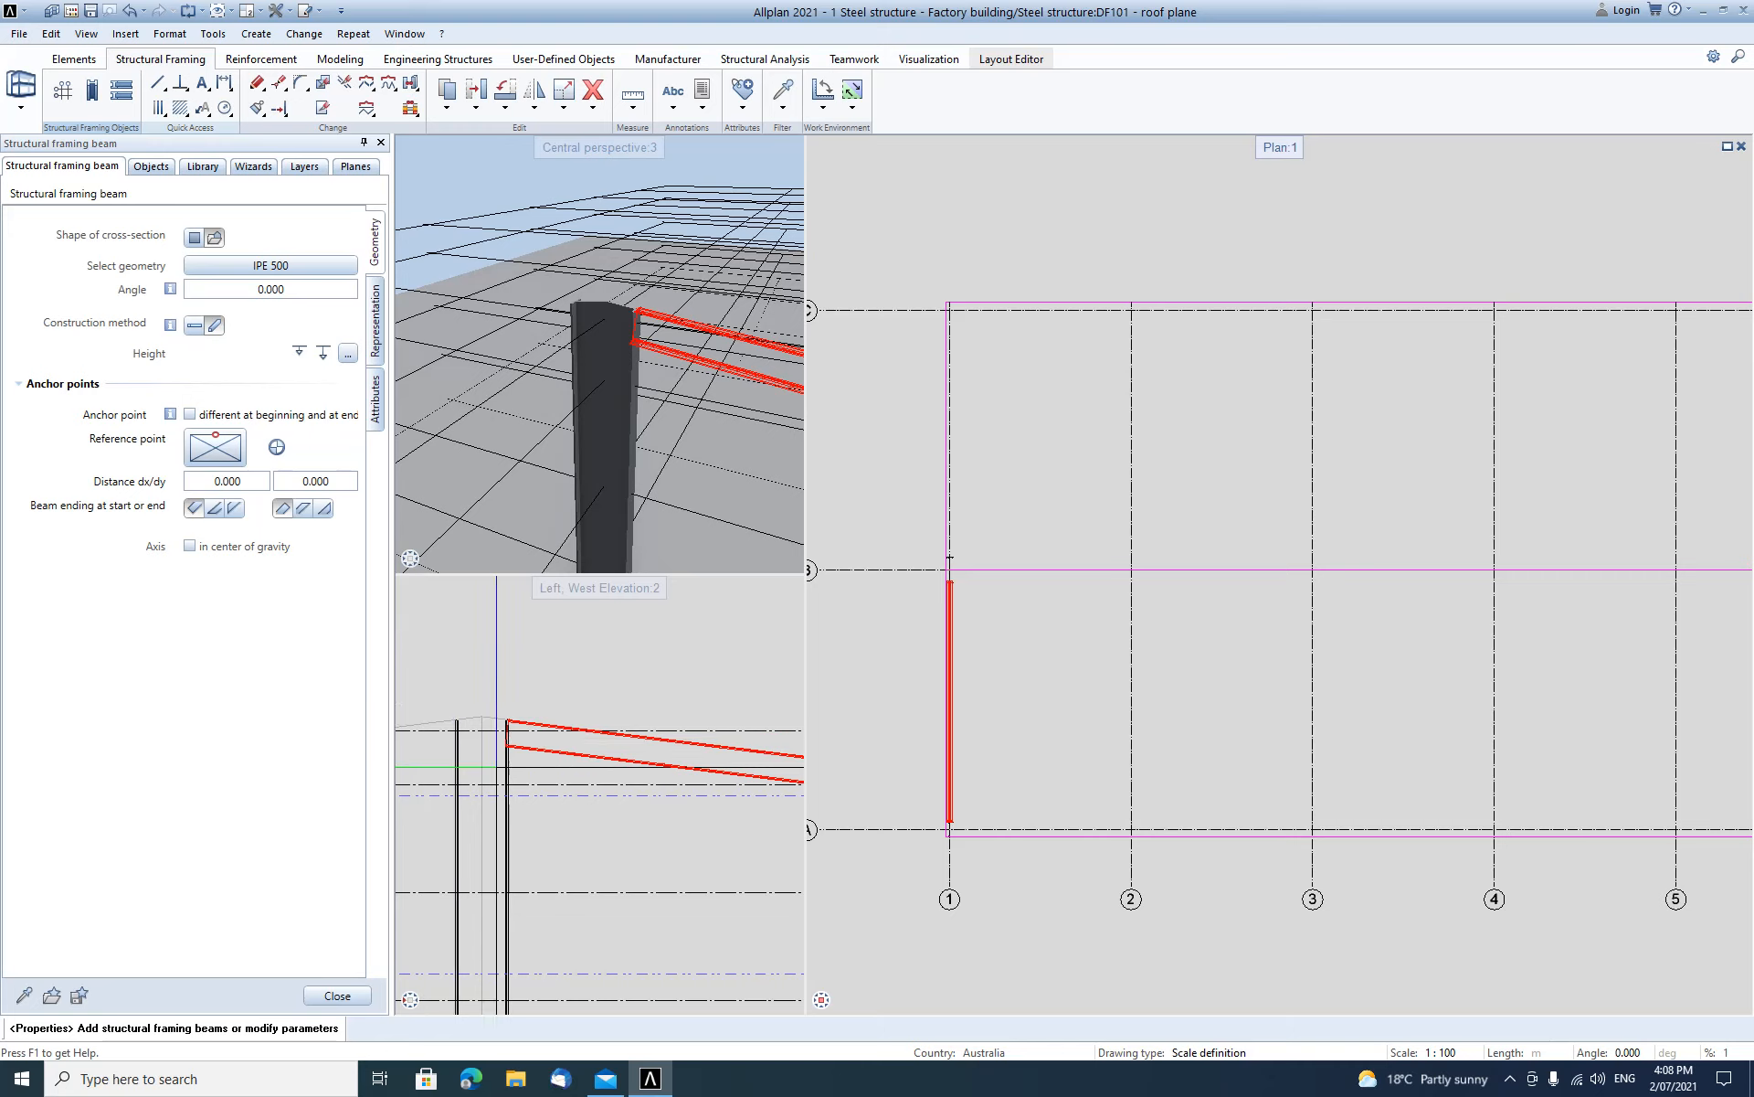
scroll(512, 621, up, 4)
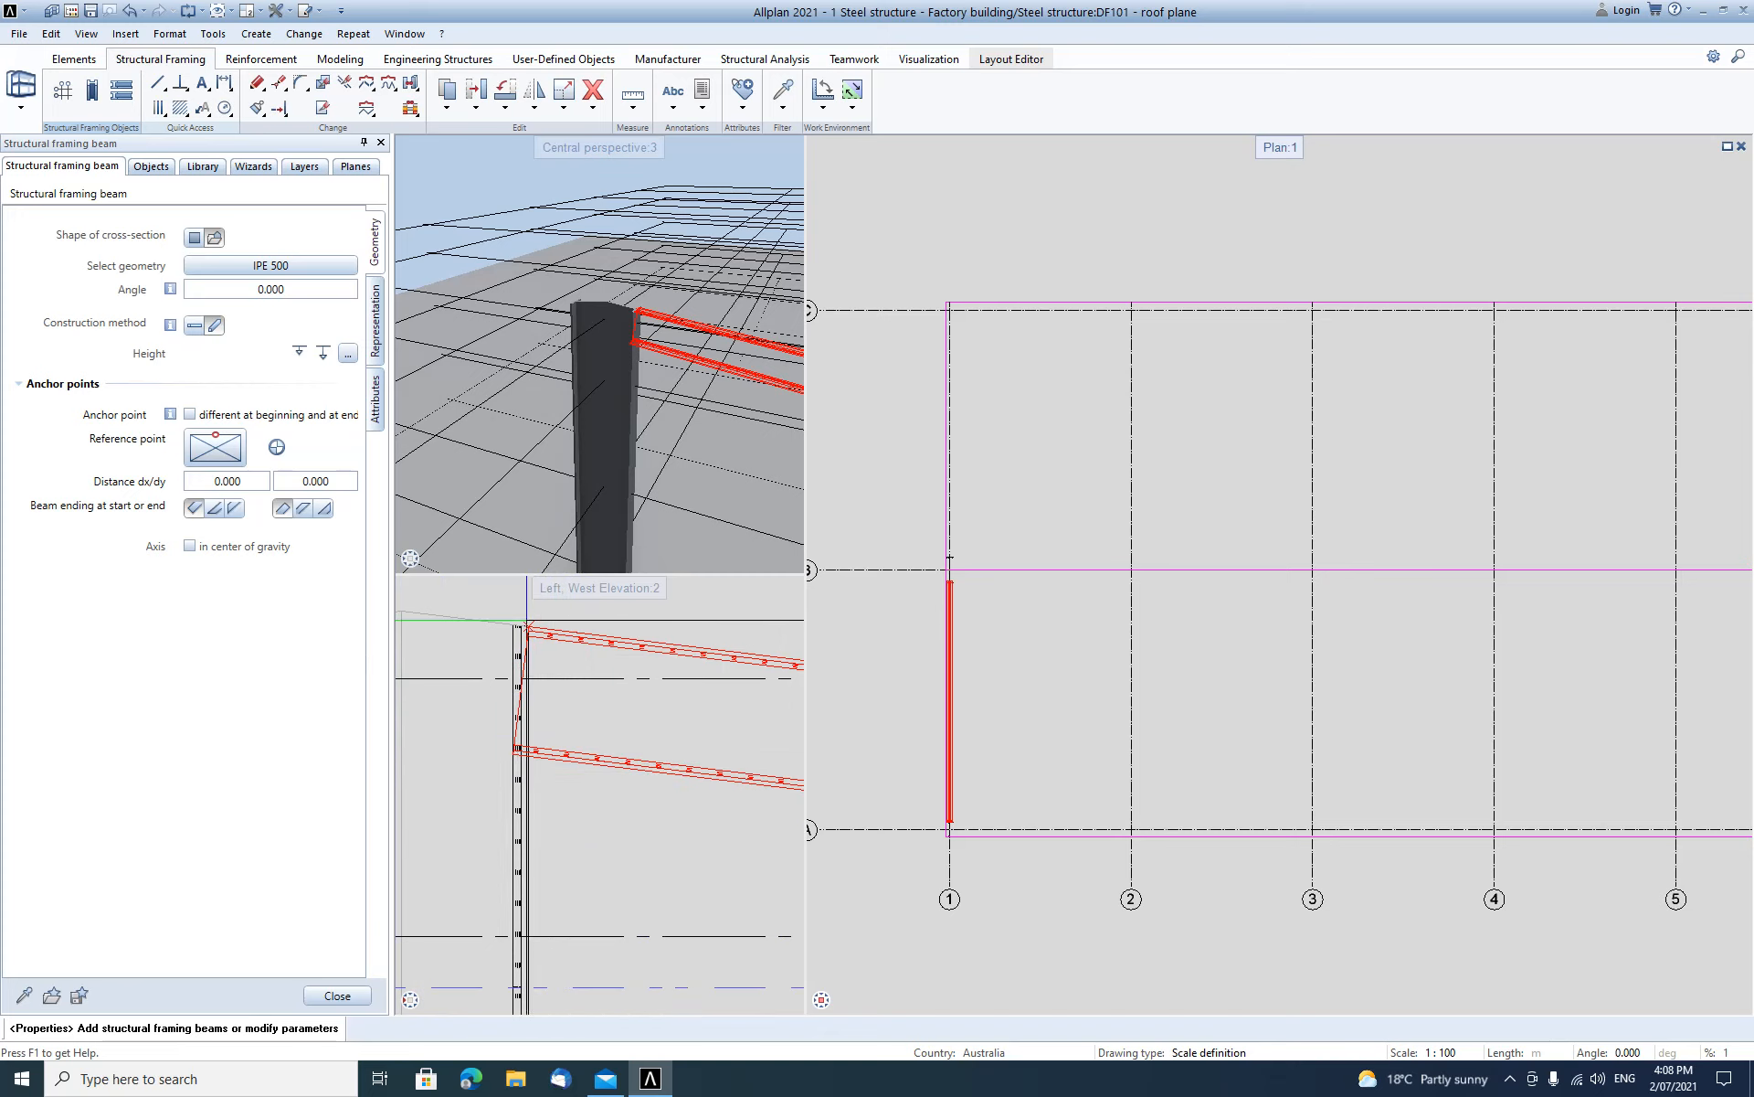
scroll(517, 775, down, 3)
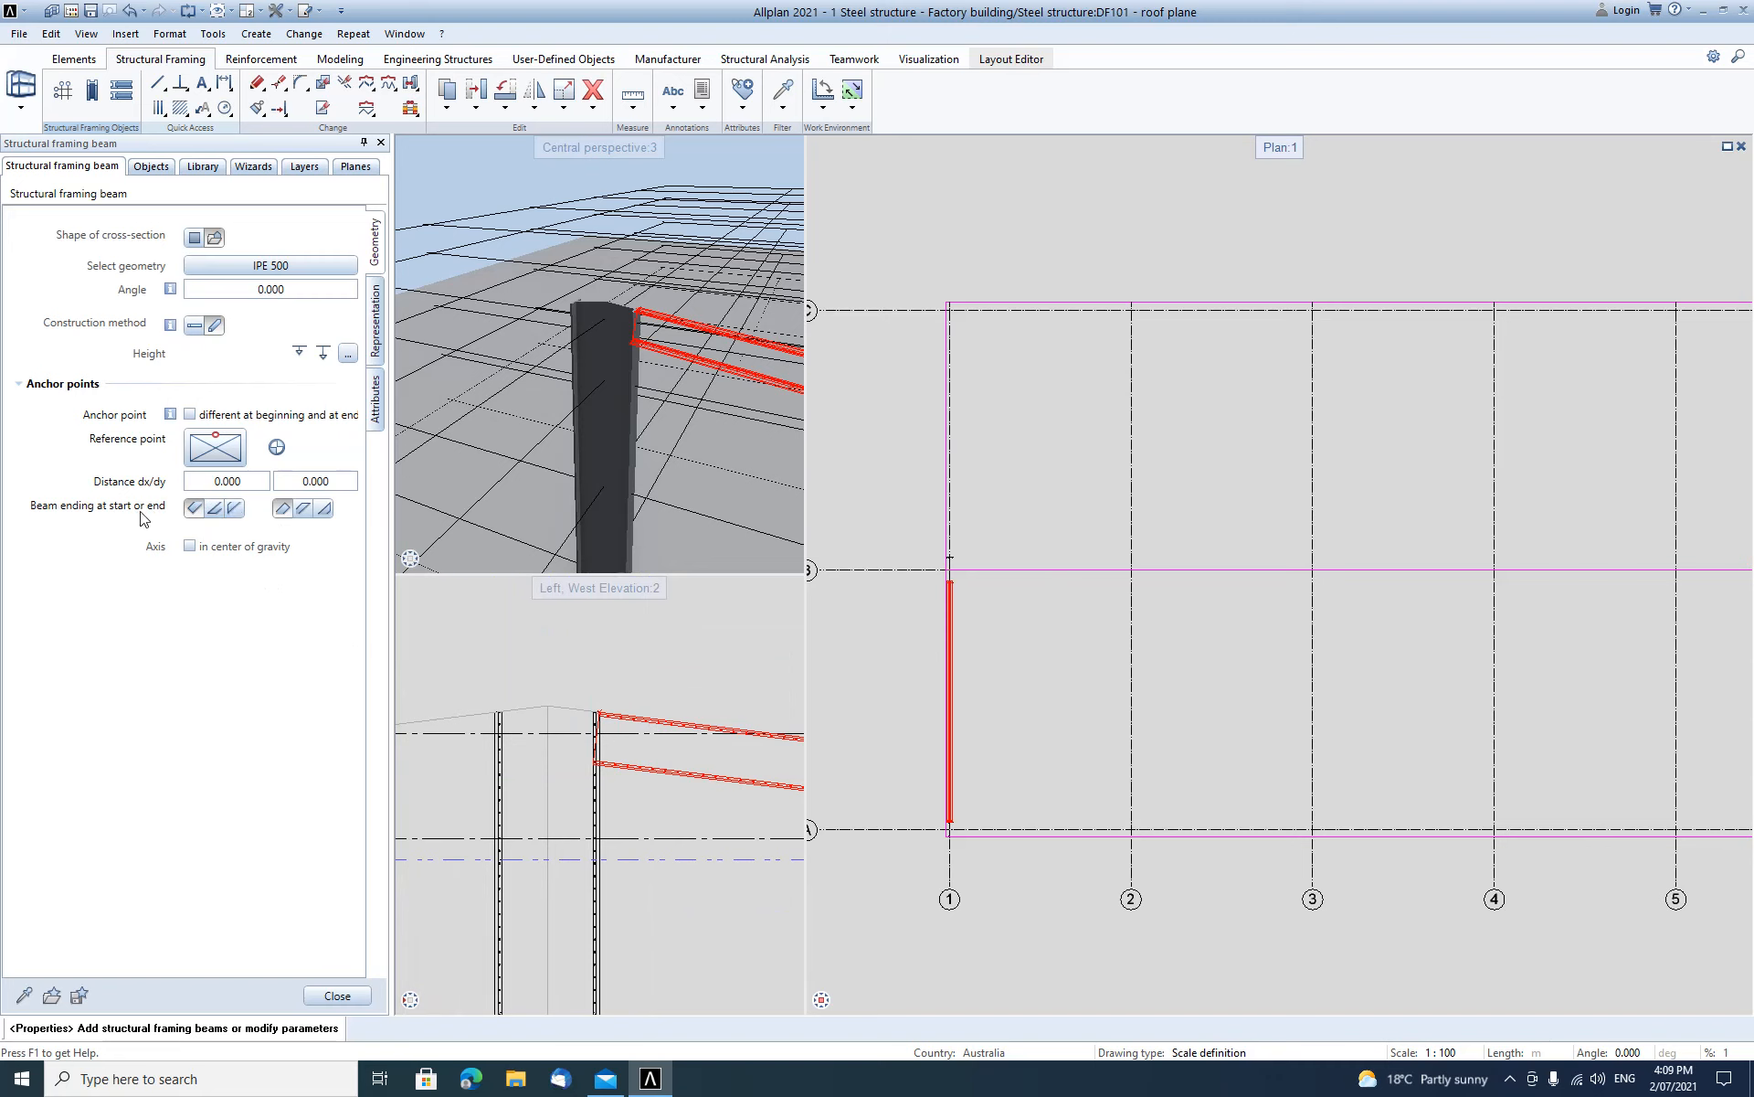
Set both the start and the end of the sloped beam to vertical cuts that fit flush against the column flanges.
click(211, 510)
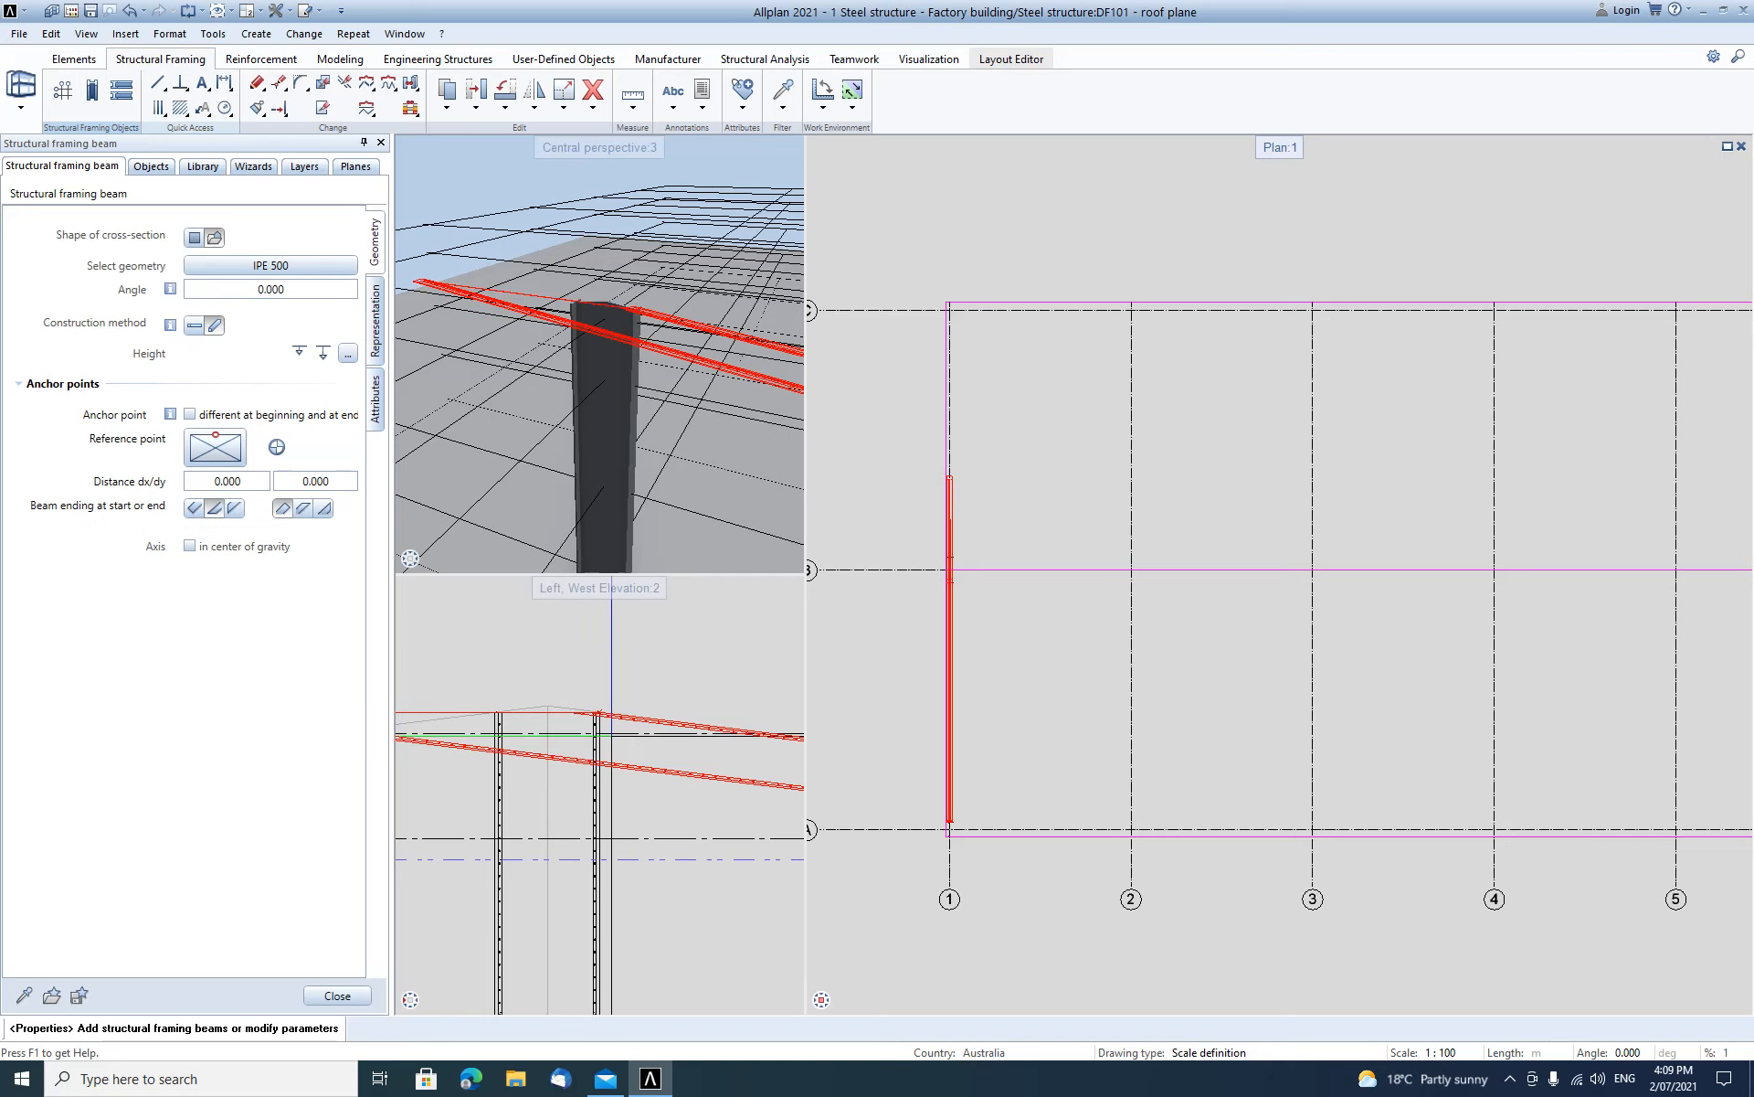
click(233, 508)
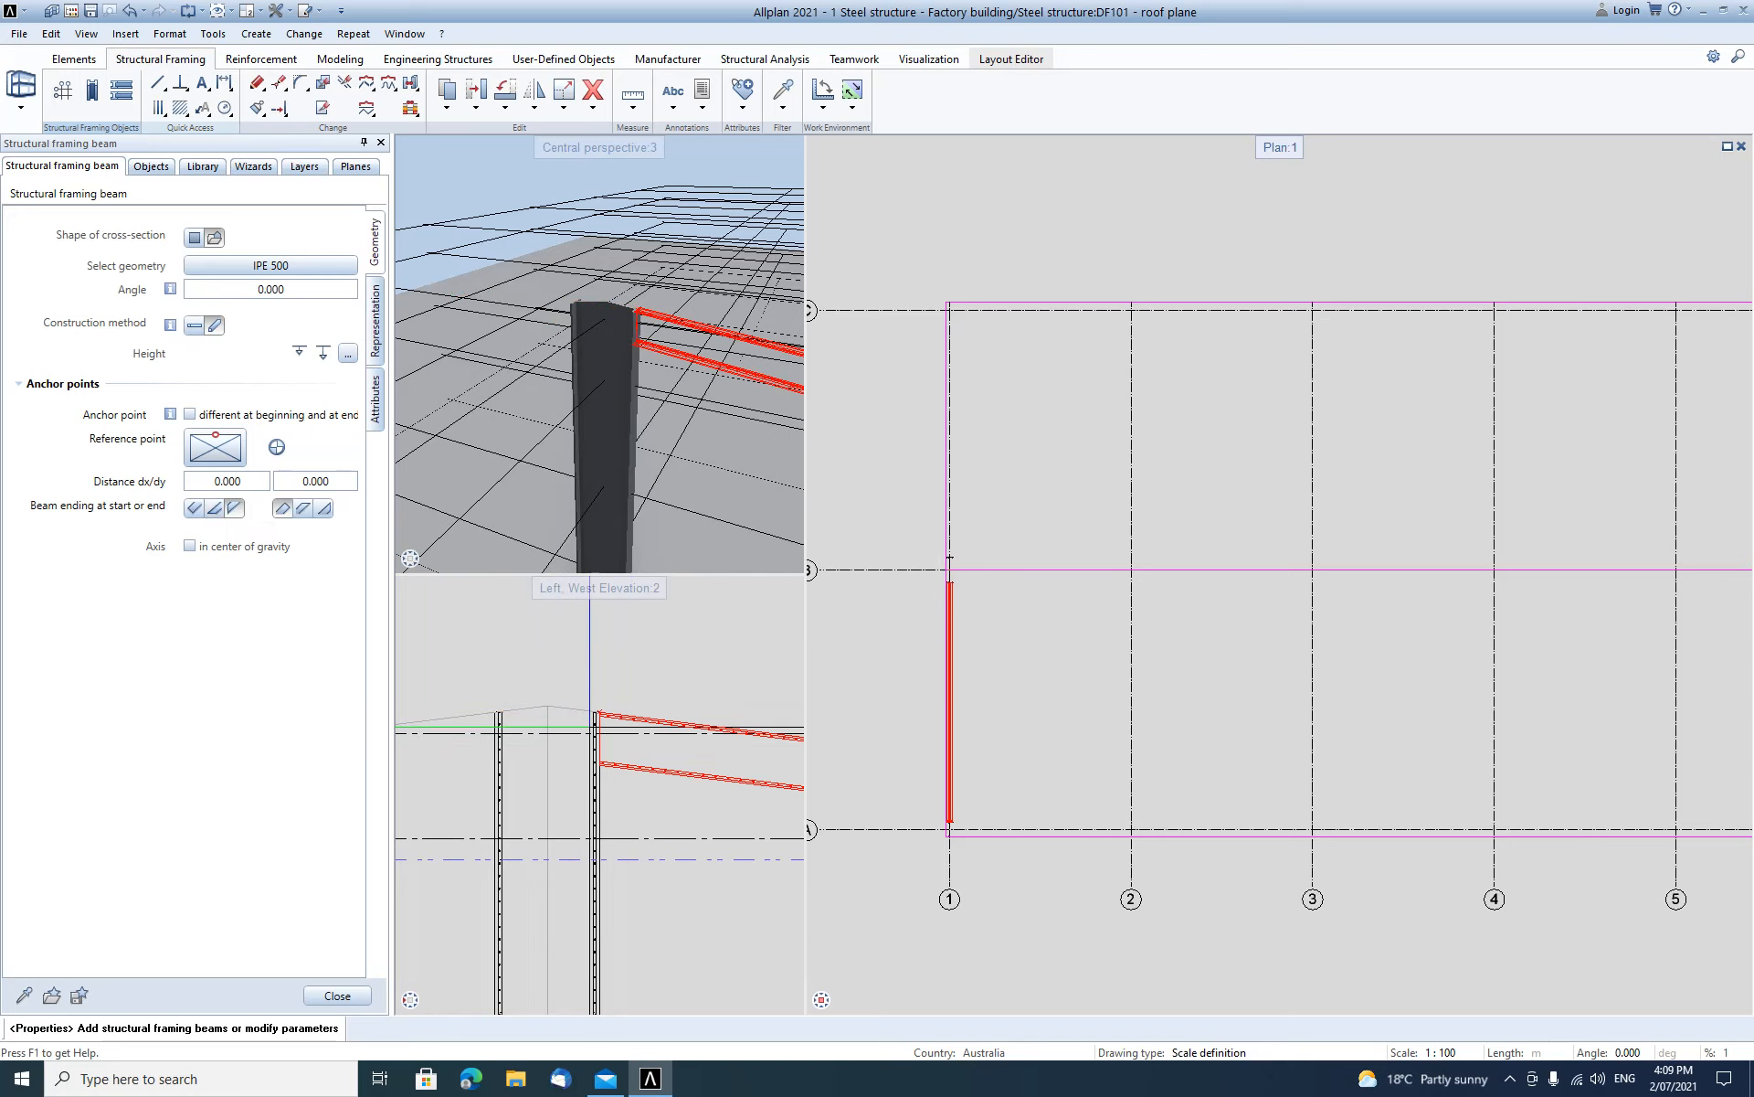
scroll(614, 791, down, 3)
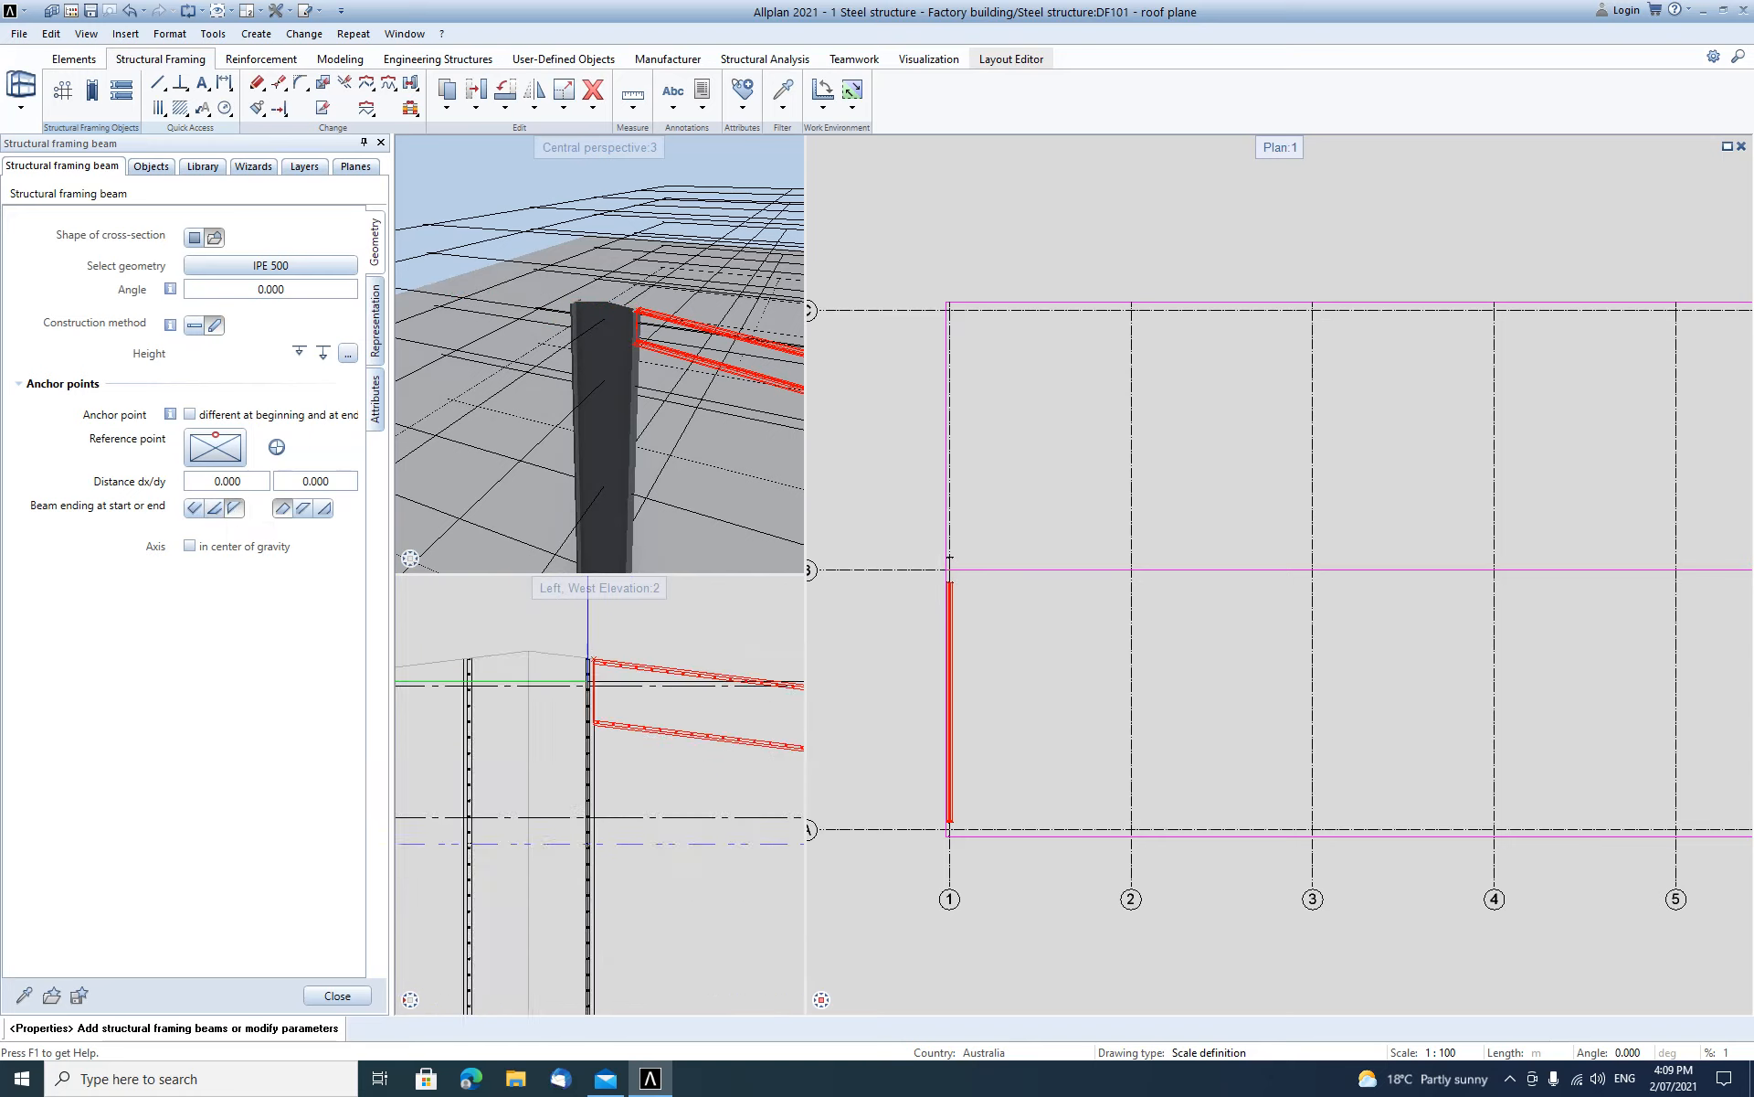
middle_drag(797, 739, 418, 731)
scroll(776, 775, up, 2)
middle_drag(782, 772, 605, 765)
scroll(605, 765, up, 2)
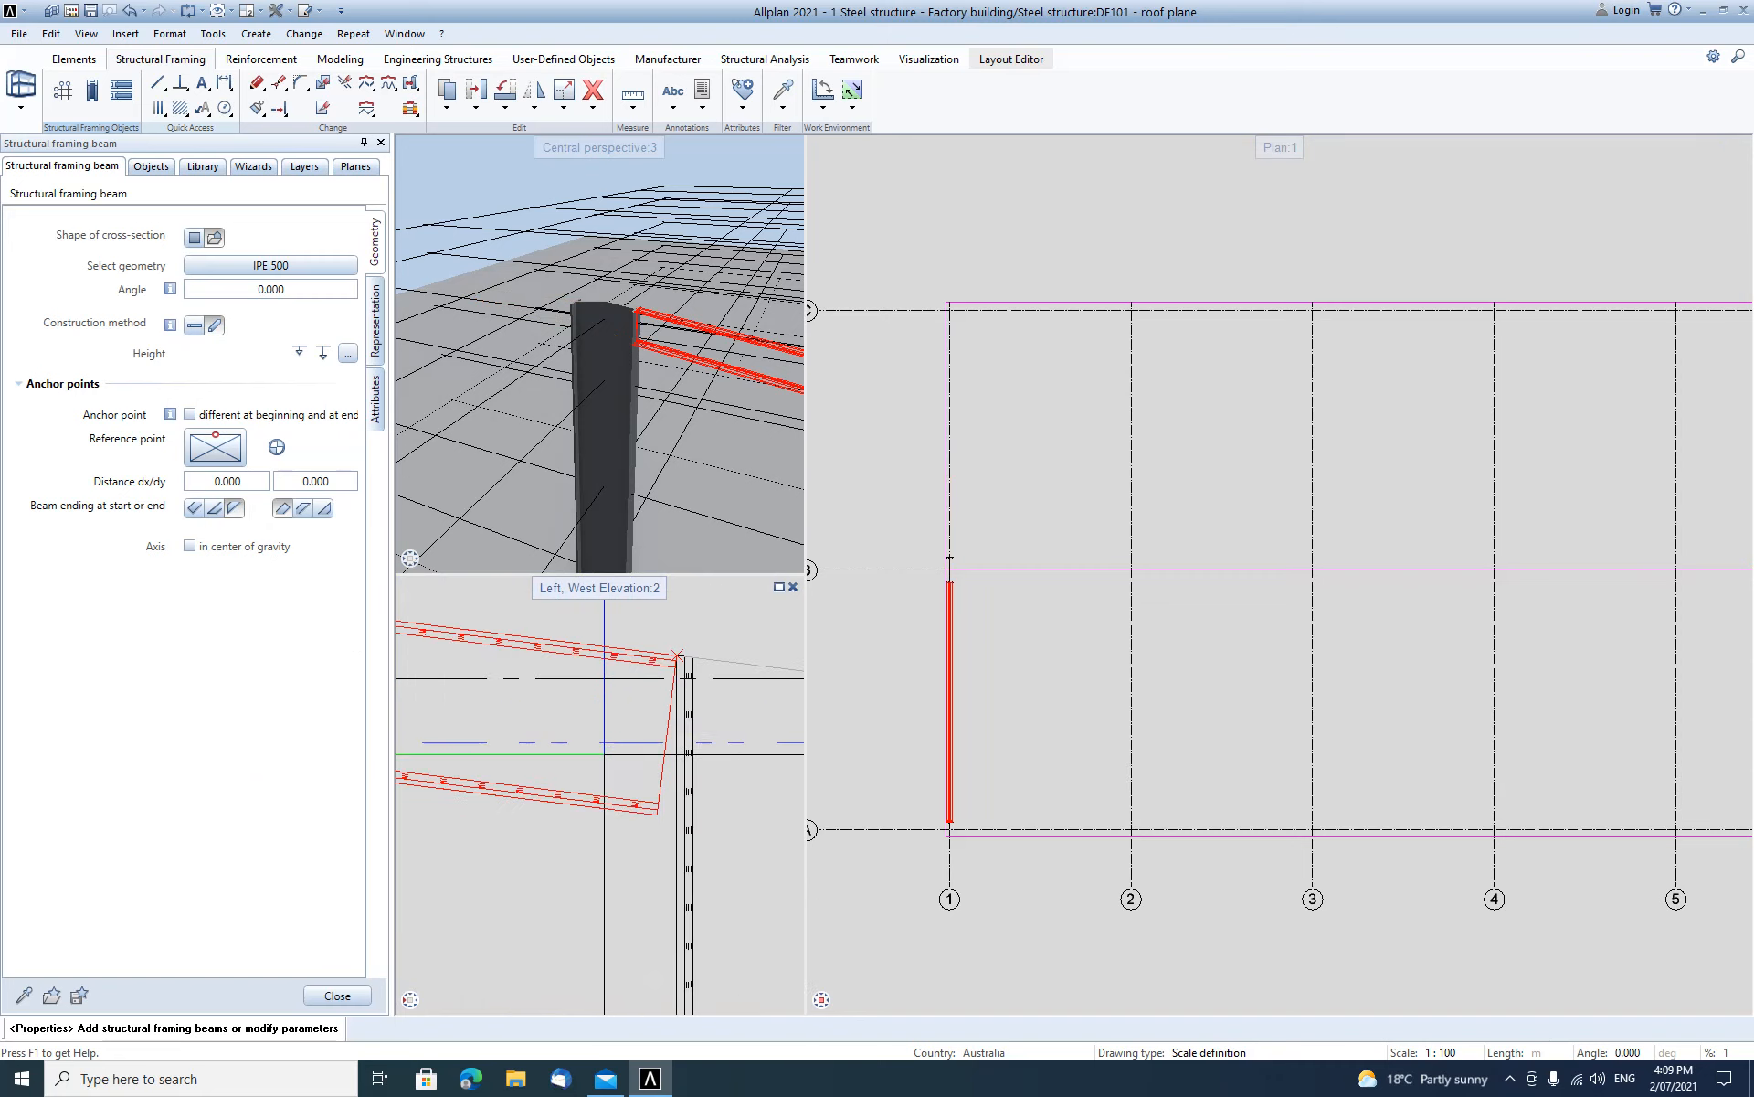
click(324, 509)
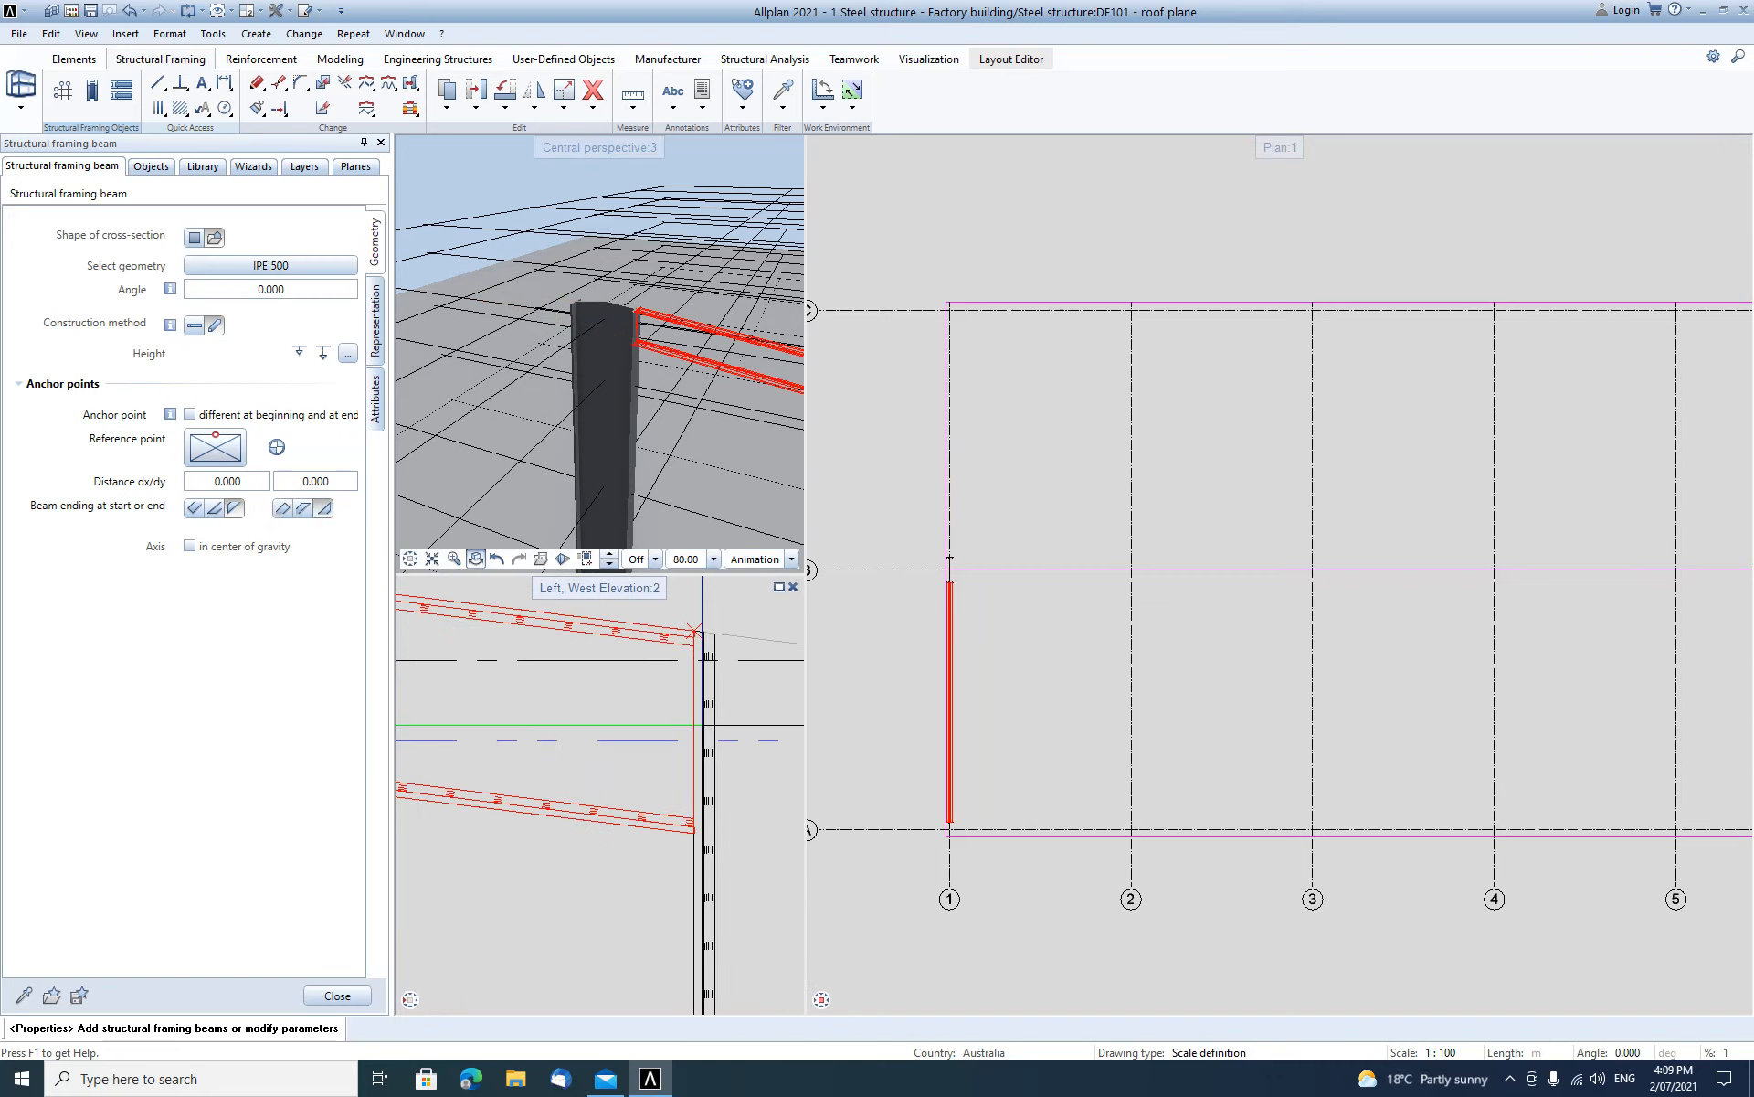
scroll(768, 782, down, 5)
key(Escape)
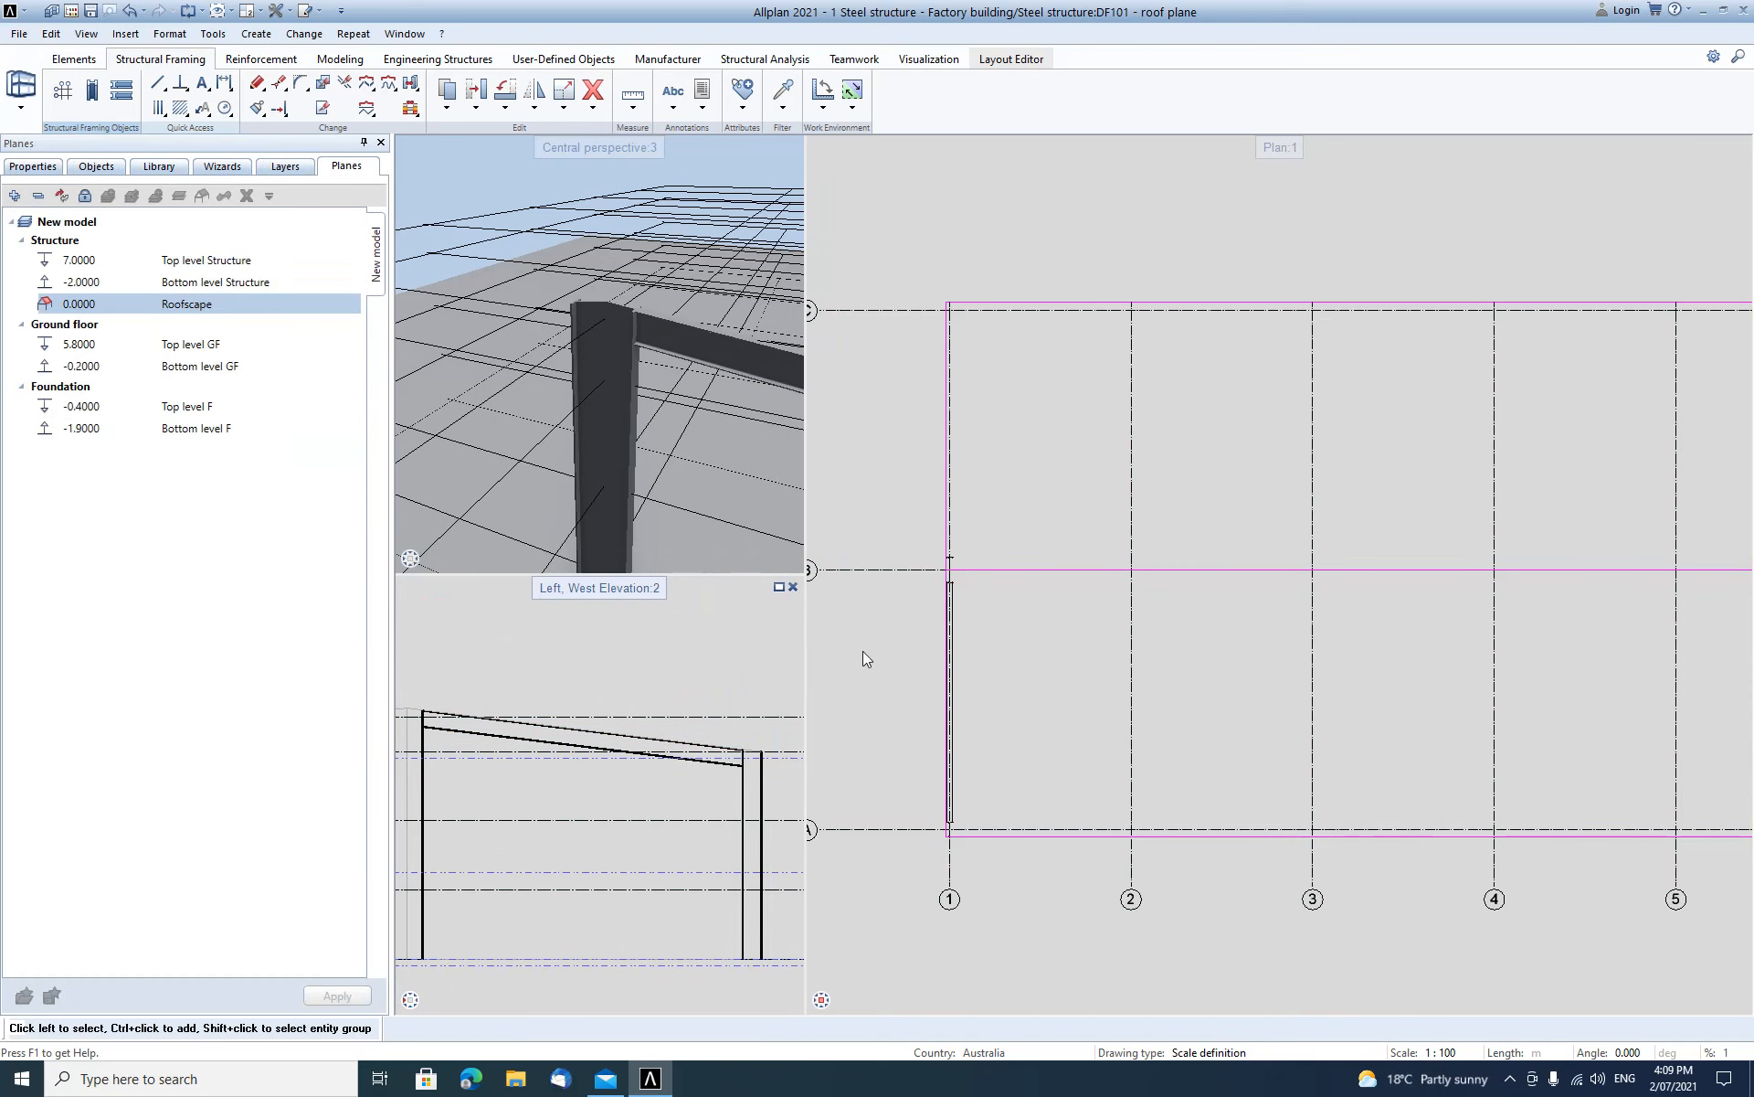
Copy and mirror the sloped beam together with column A/1 about axis B.
drag(913, 526, 896, 687)
click(952, 723)
ctrl+drag(918, 784, 981, 839)
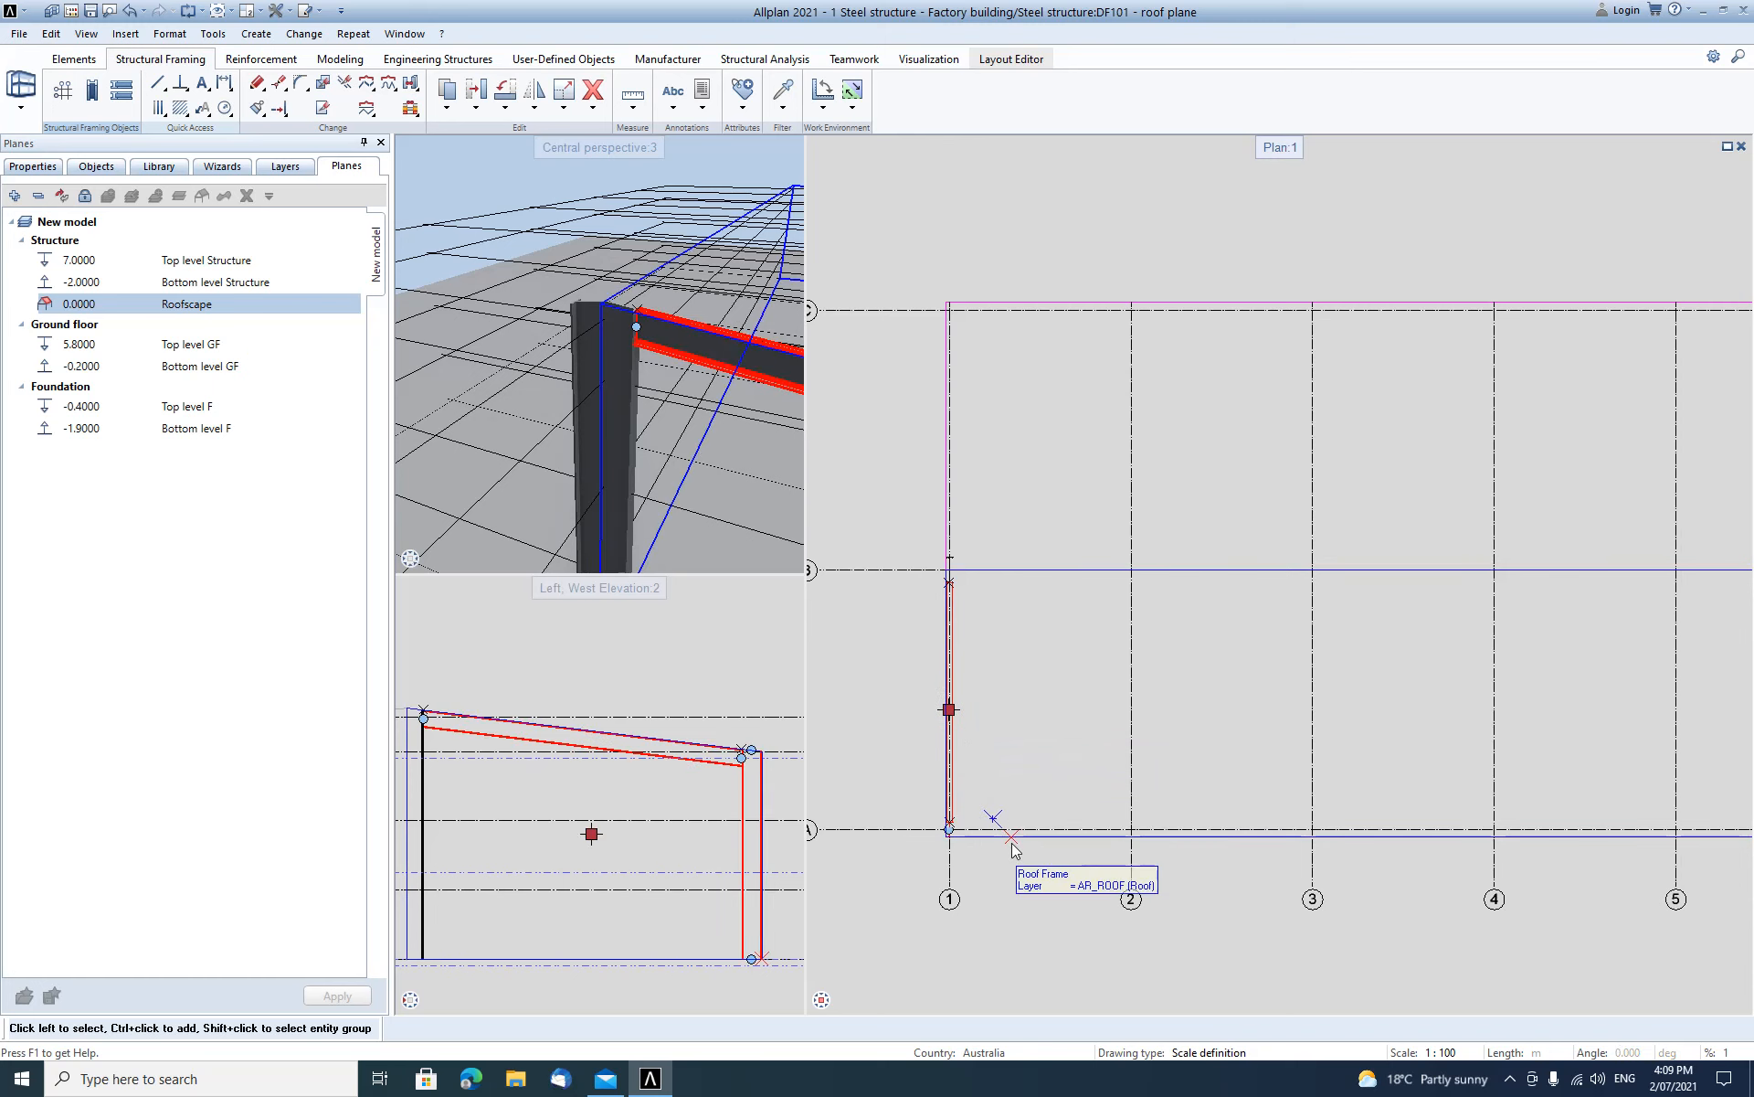
key(m)
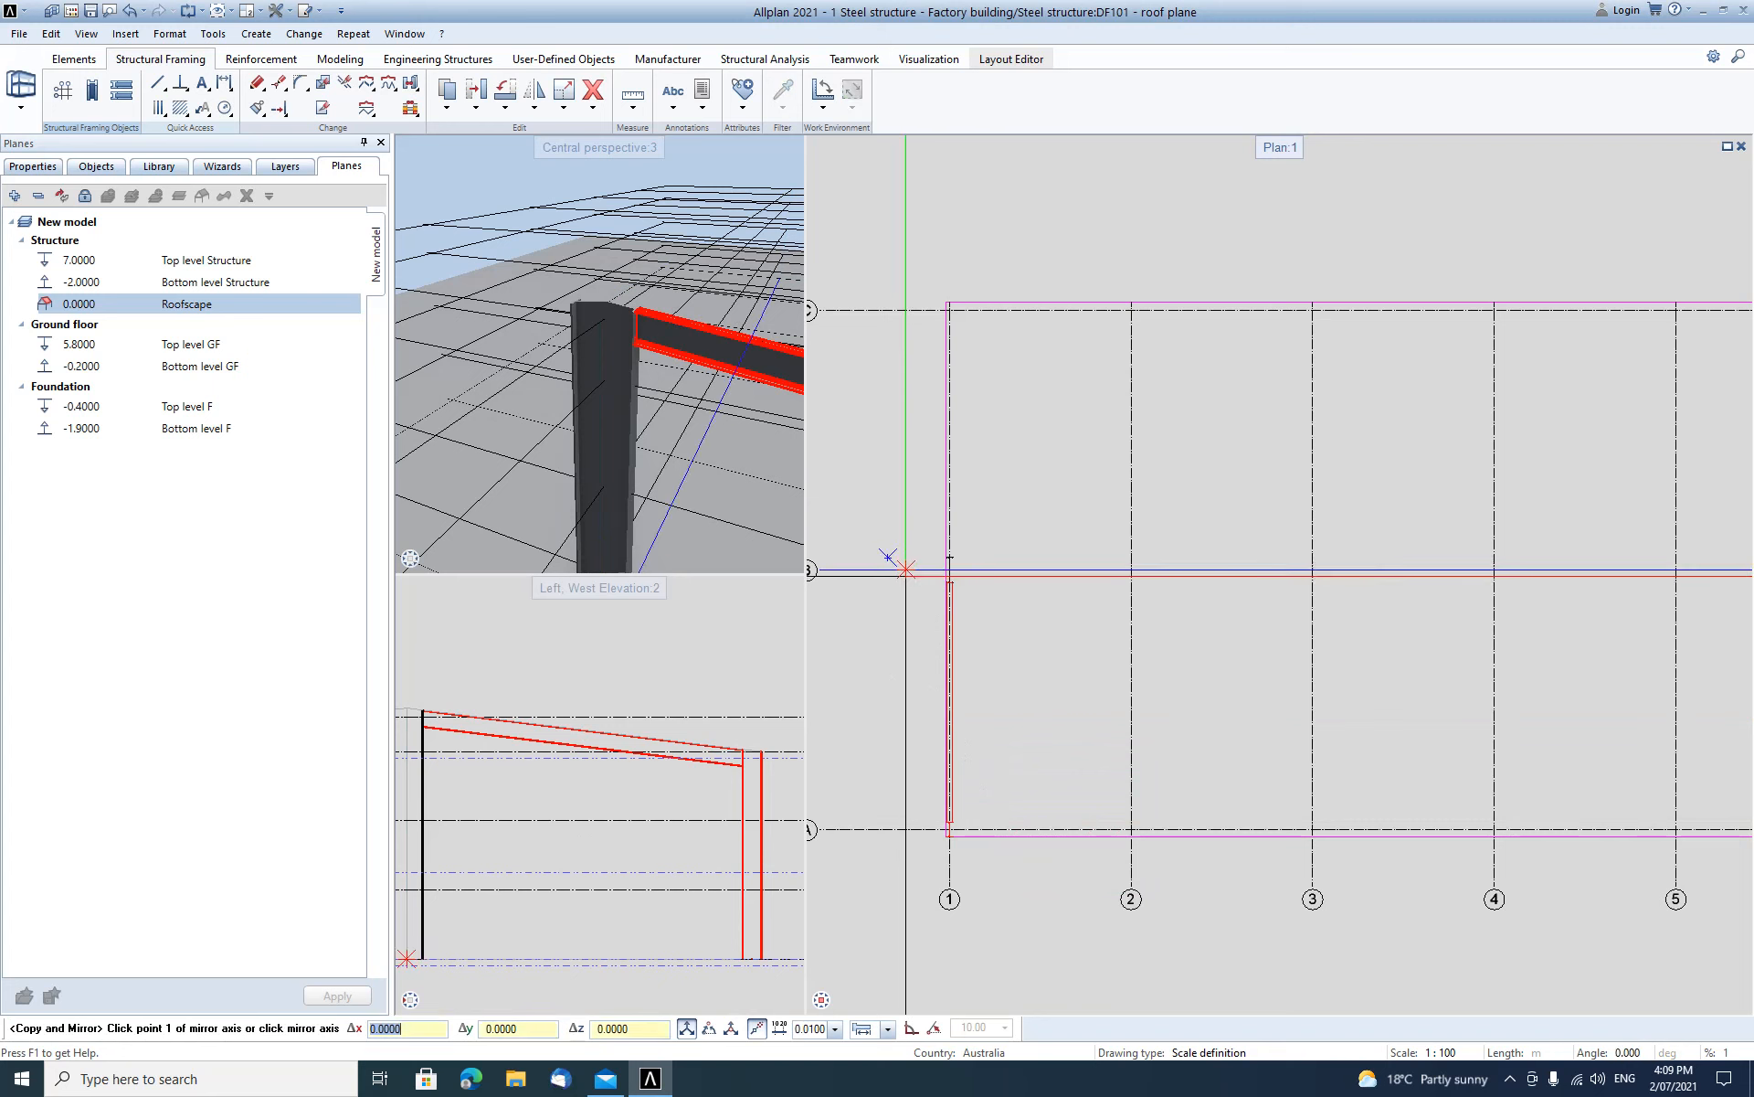
click(908, 572)
key(Escape)
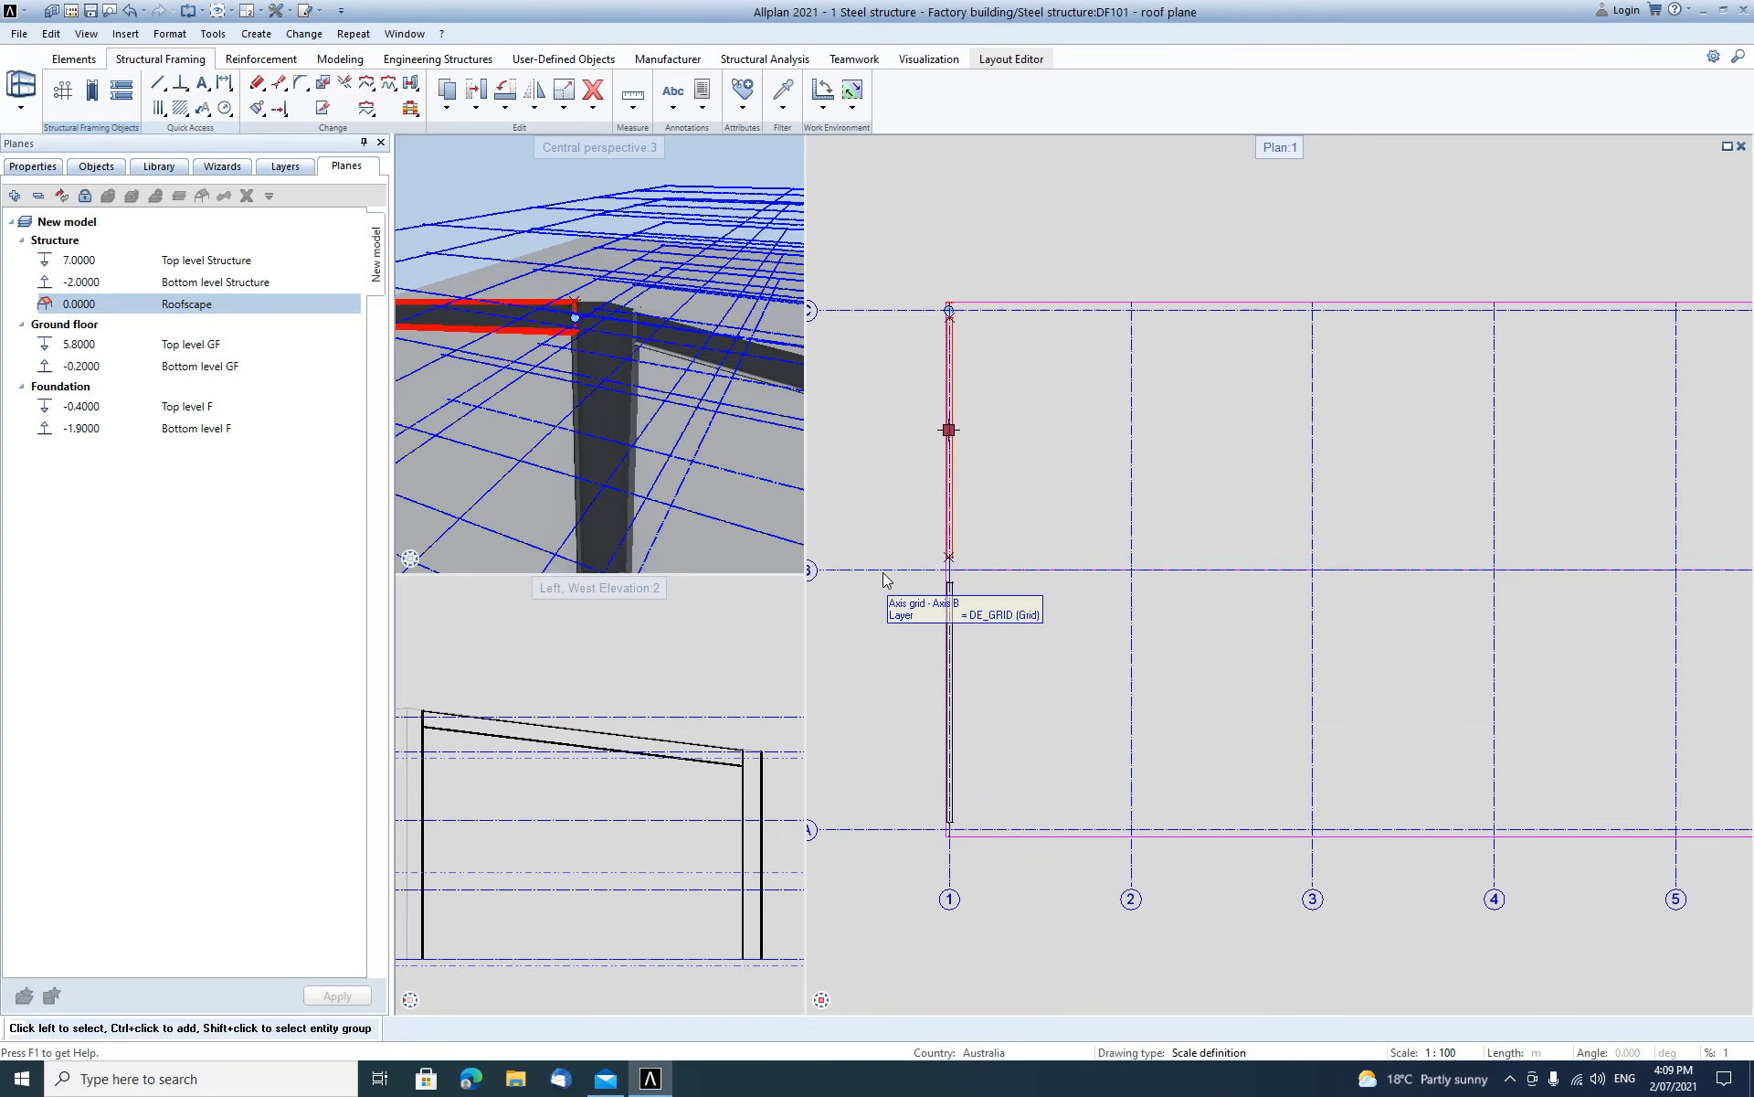
click(875, 572)
scroll(567, 399, down, 5)
key(Escape)
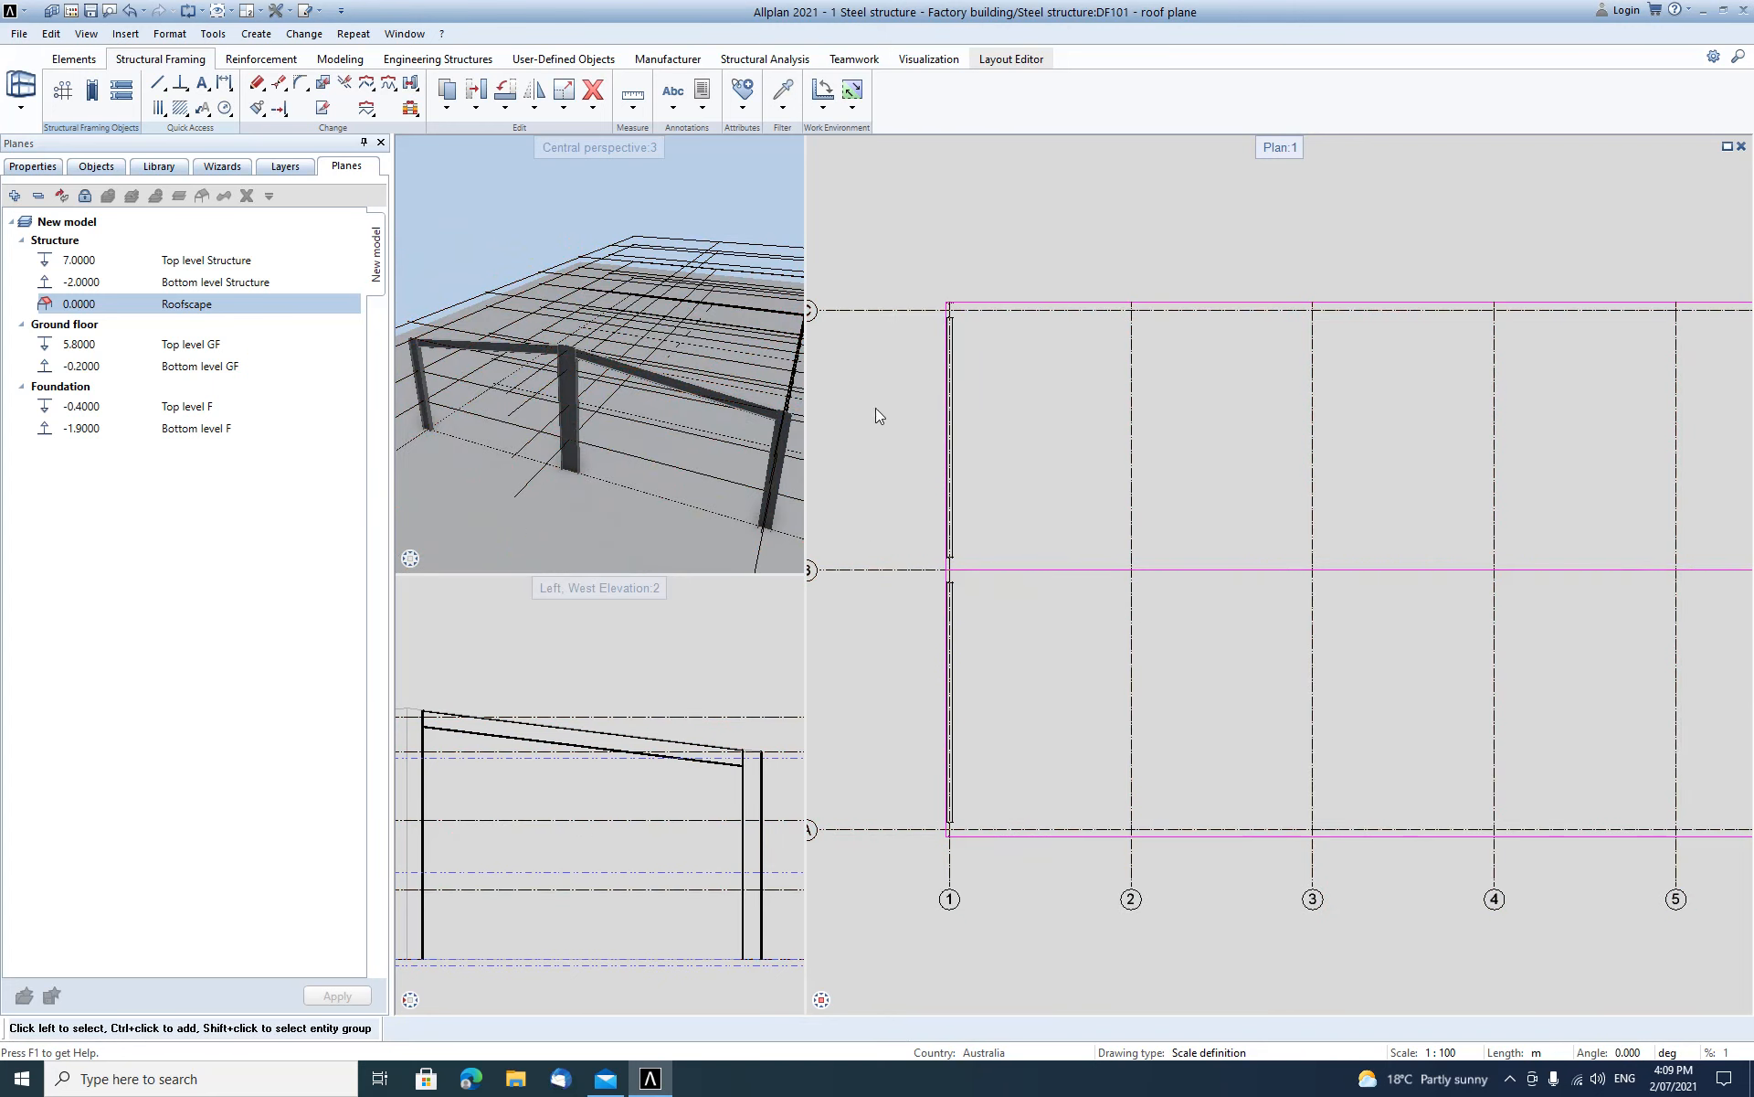
Copy the complete frame on axis 1 five times from grid intersection A/1 to A/2, filling axes 2 to 6.
drag(918, 270, 978, 848)
key(c)
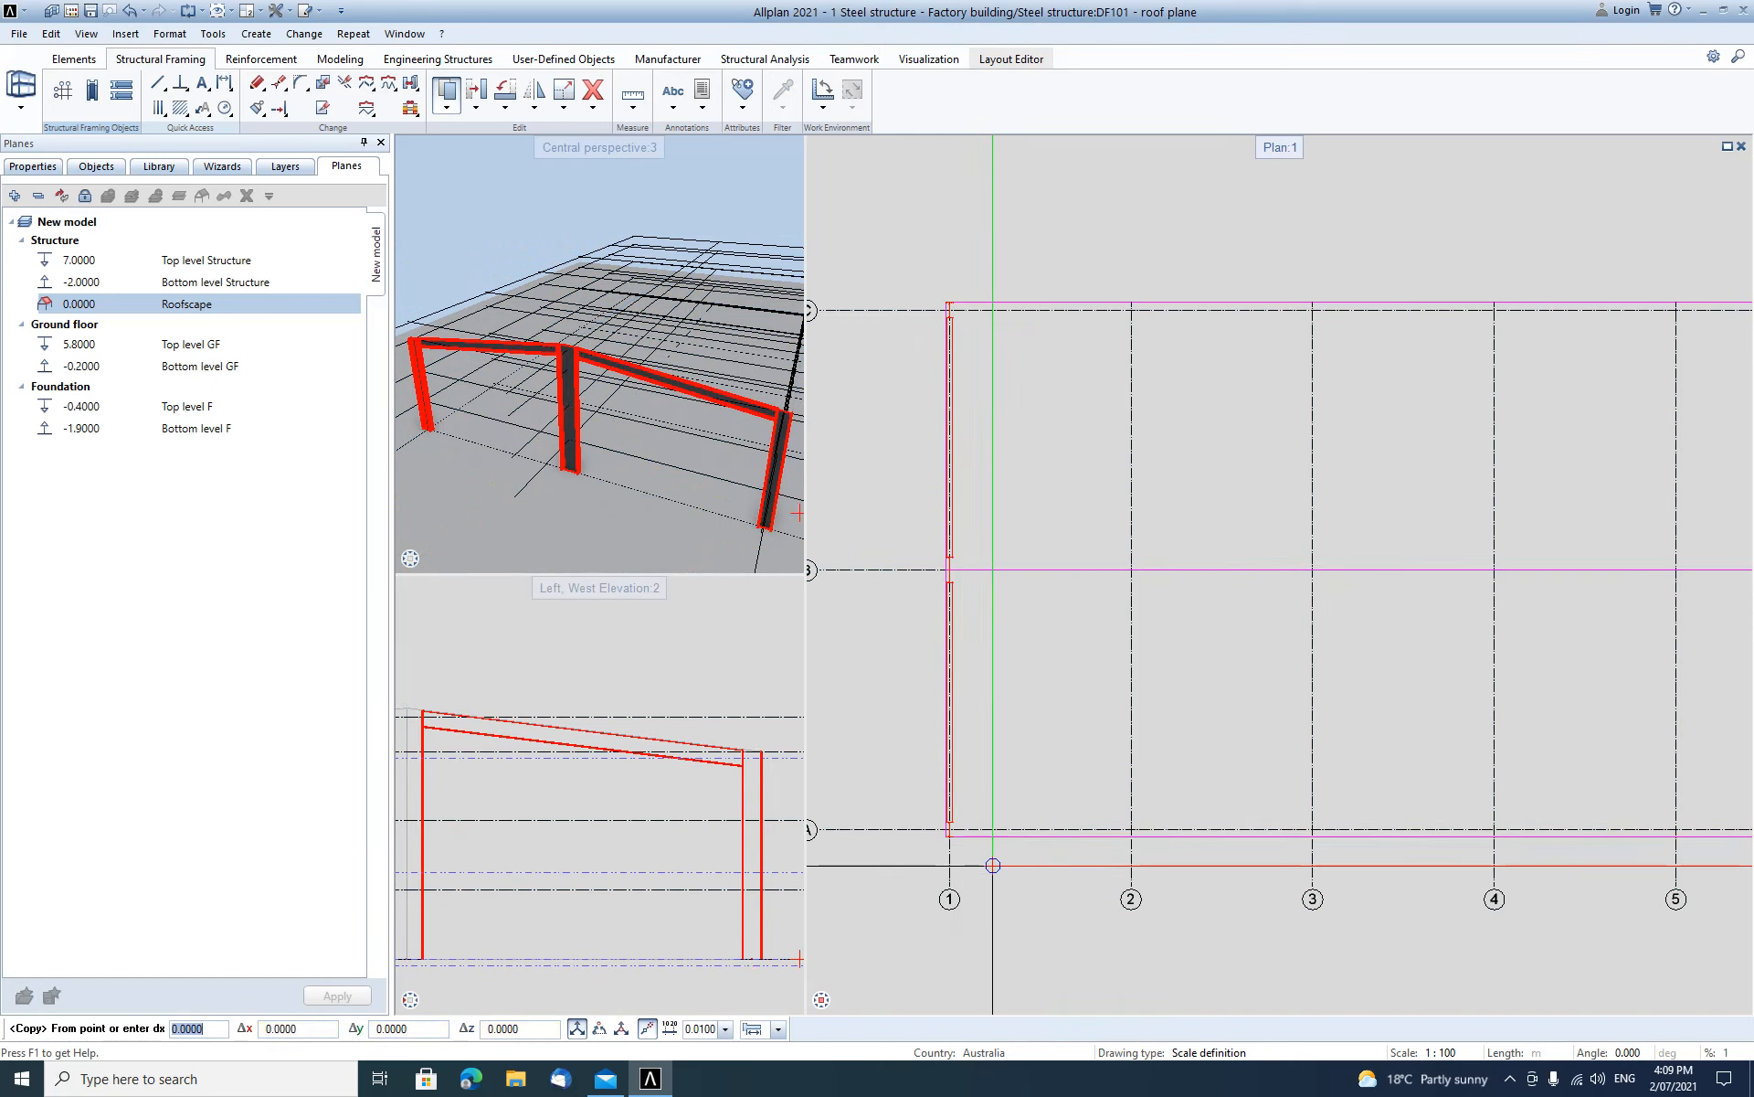
scroll(985, 837, up, 5)
scroll(905, 754, up, 3)
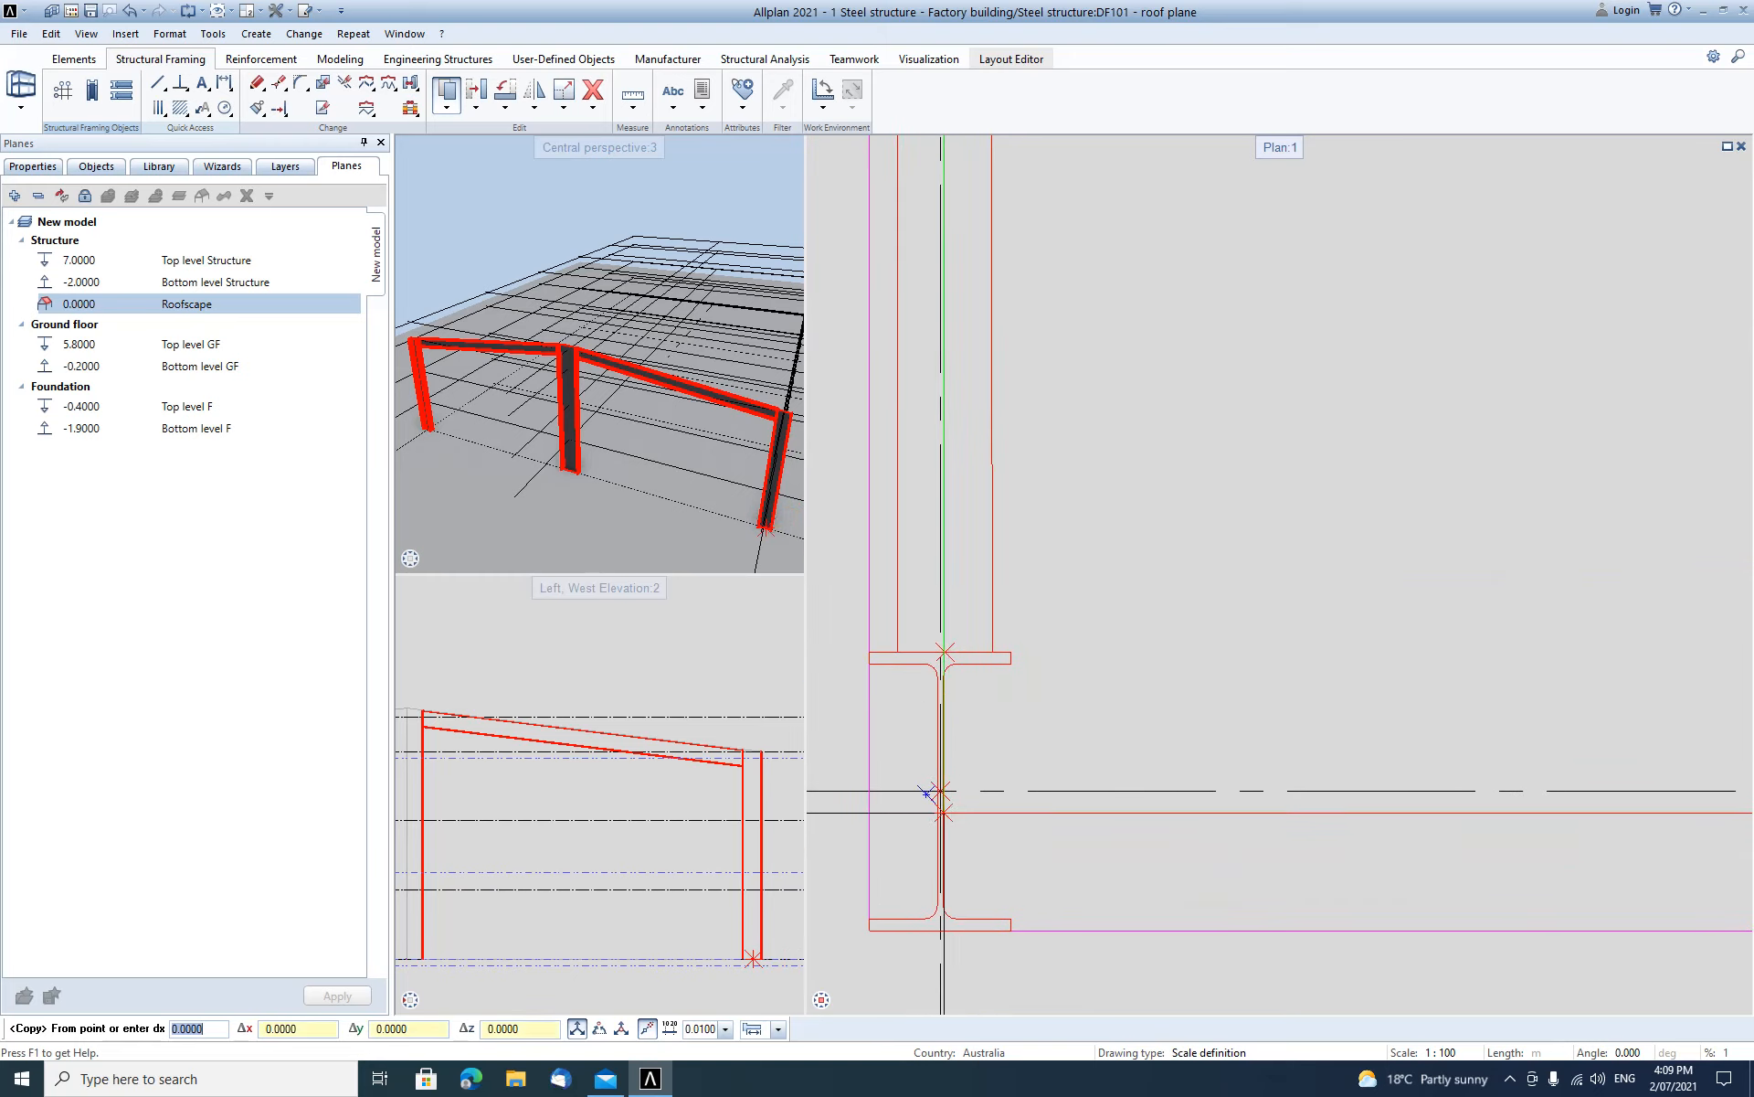
click(919, 729)
scroll(1054, 705, down, 3)
scroll(1054, 705, down, 3)
scroll(1380, 719, up, 3)
key(Tab)
key(Tab)
text(5)
key(Return)
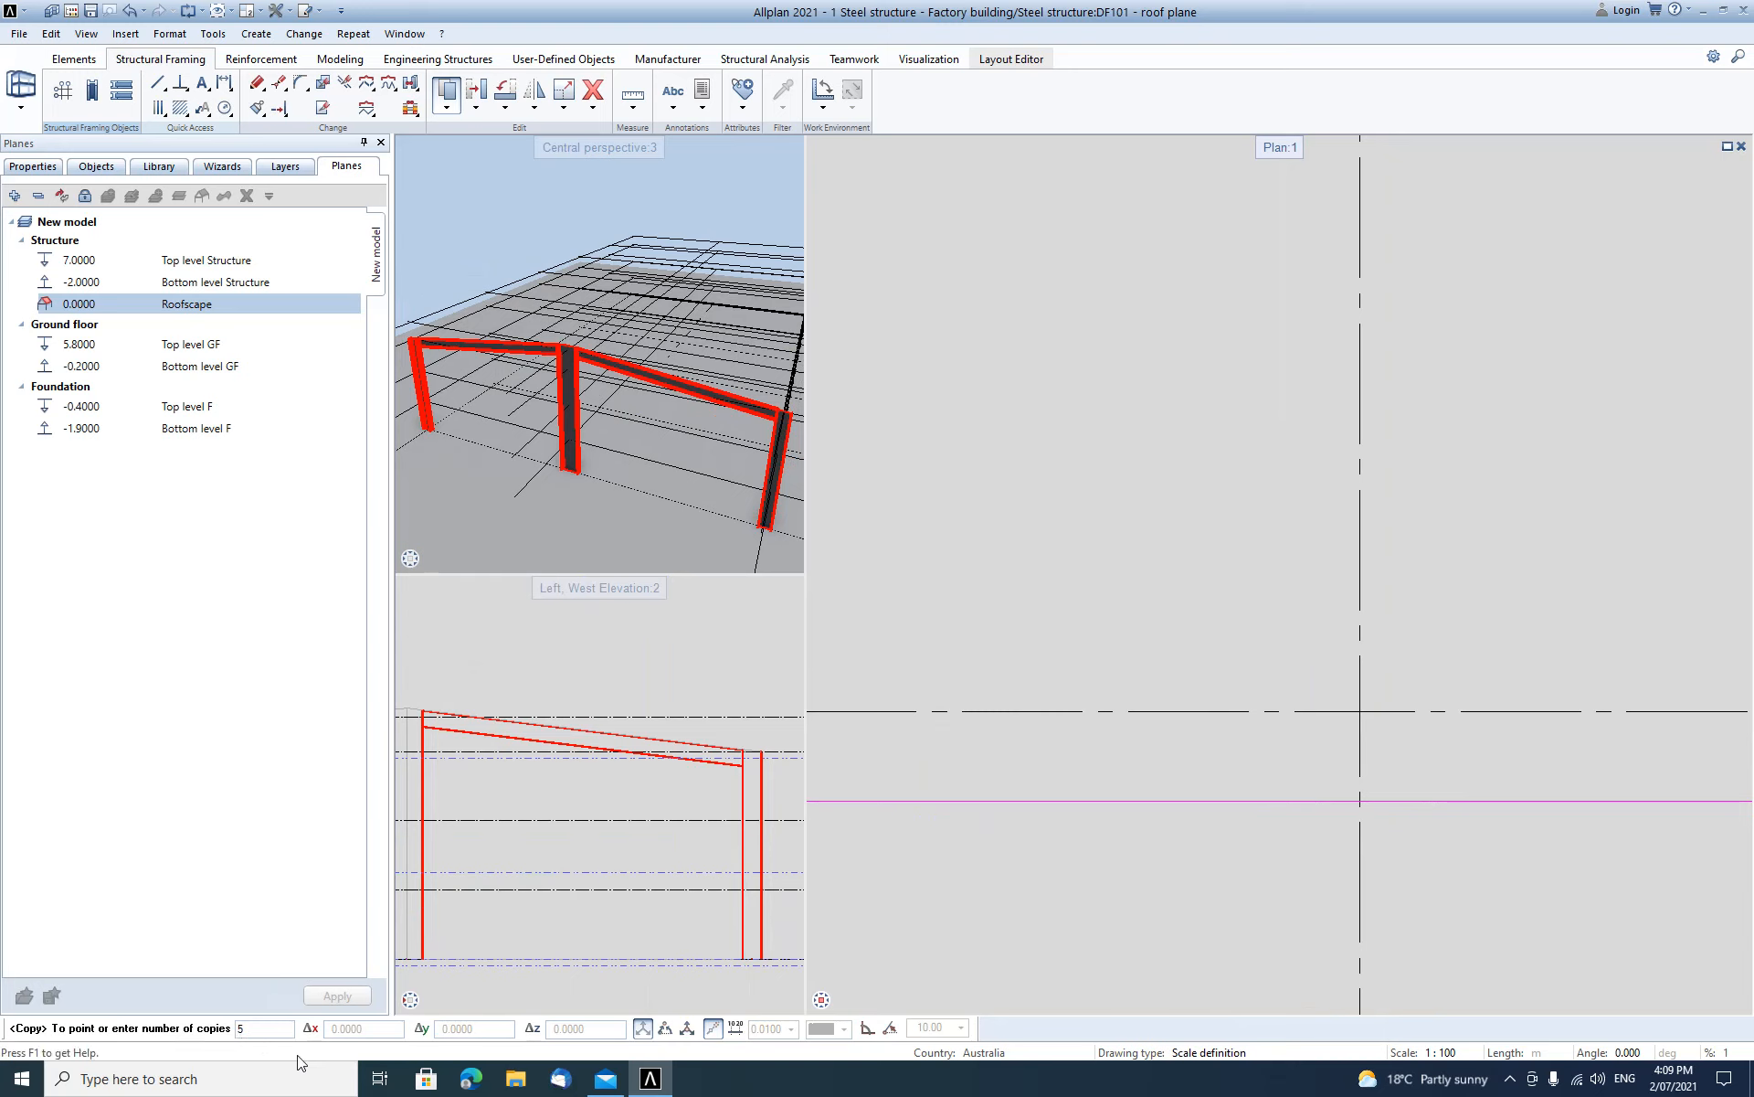
scroll(1352, 731, up, 5)
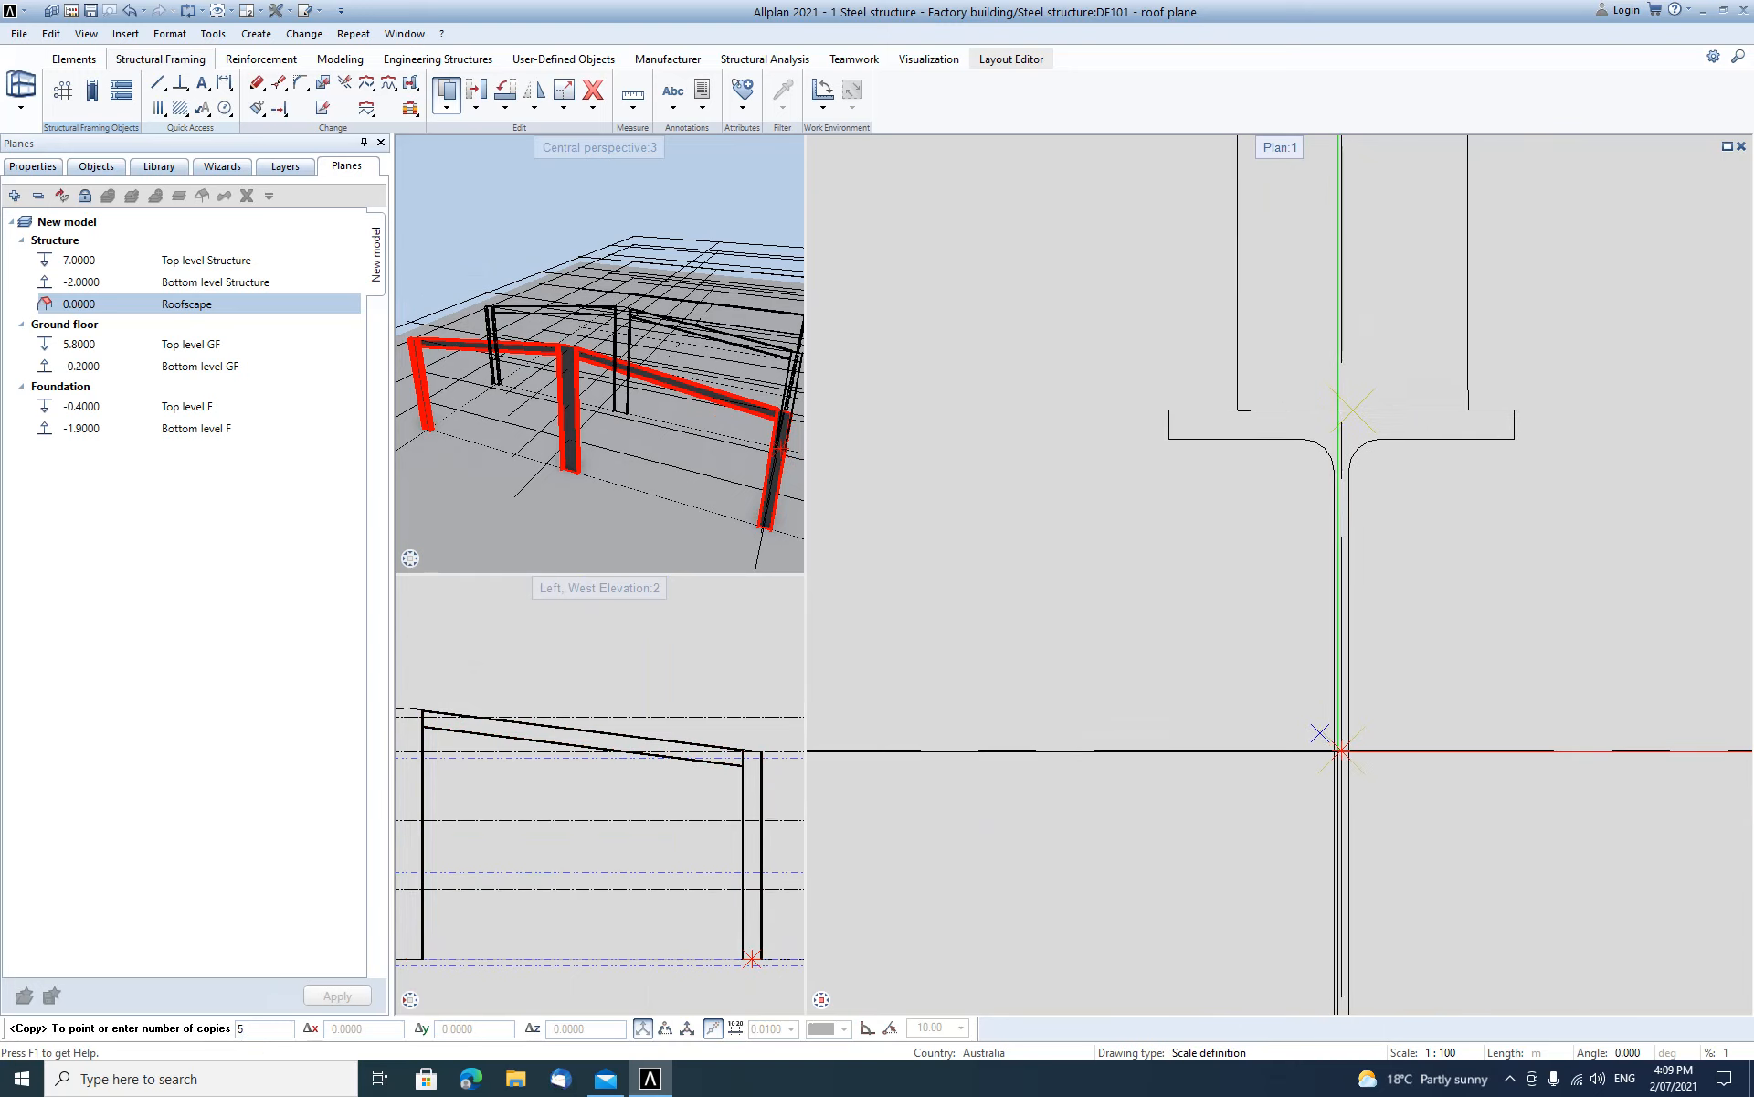
click(1342, 748)
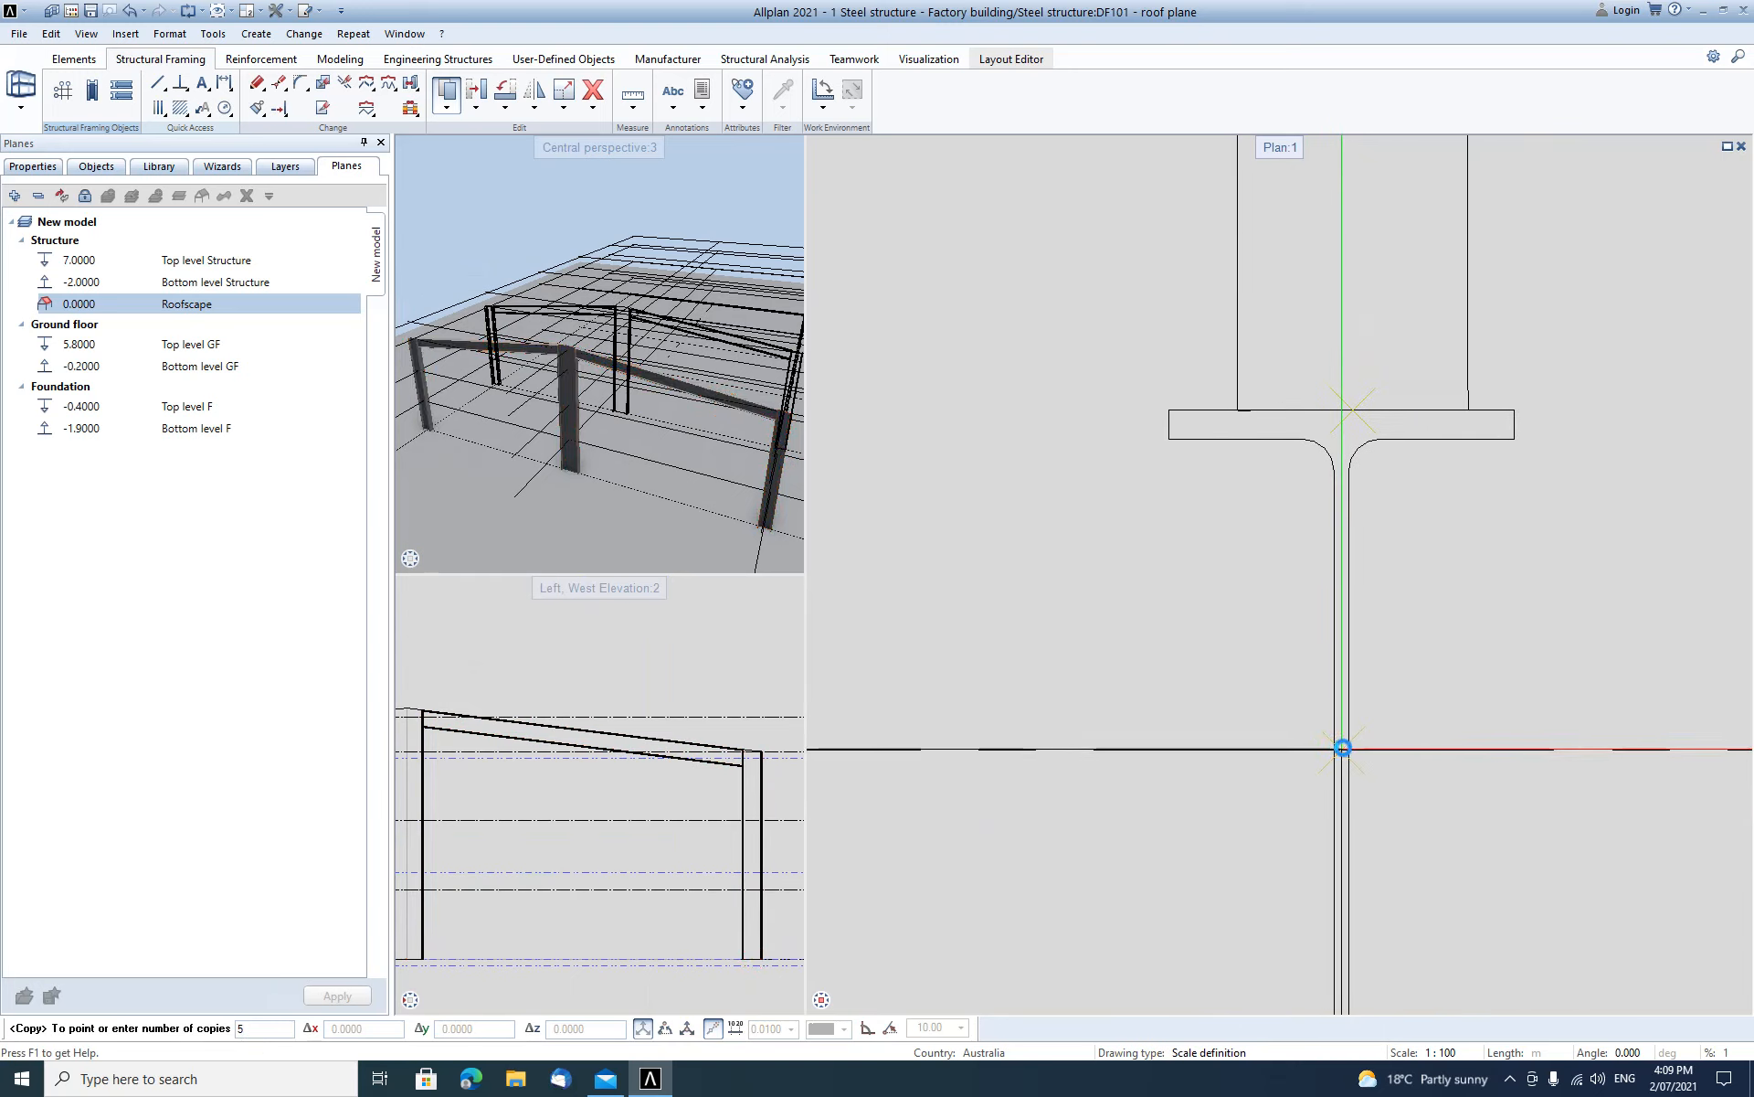
click(698, 370)
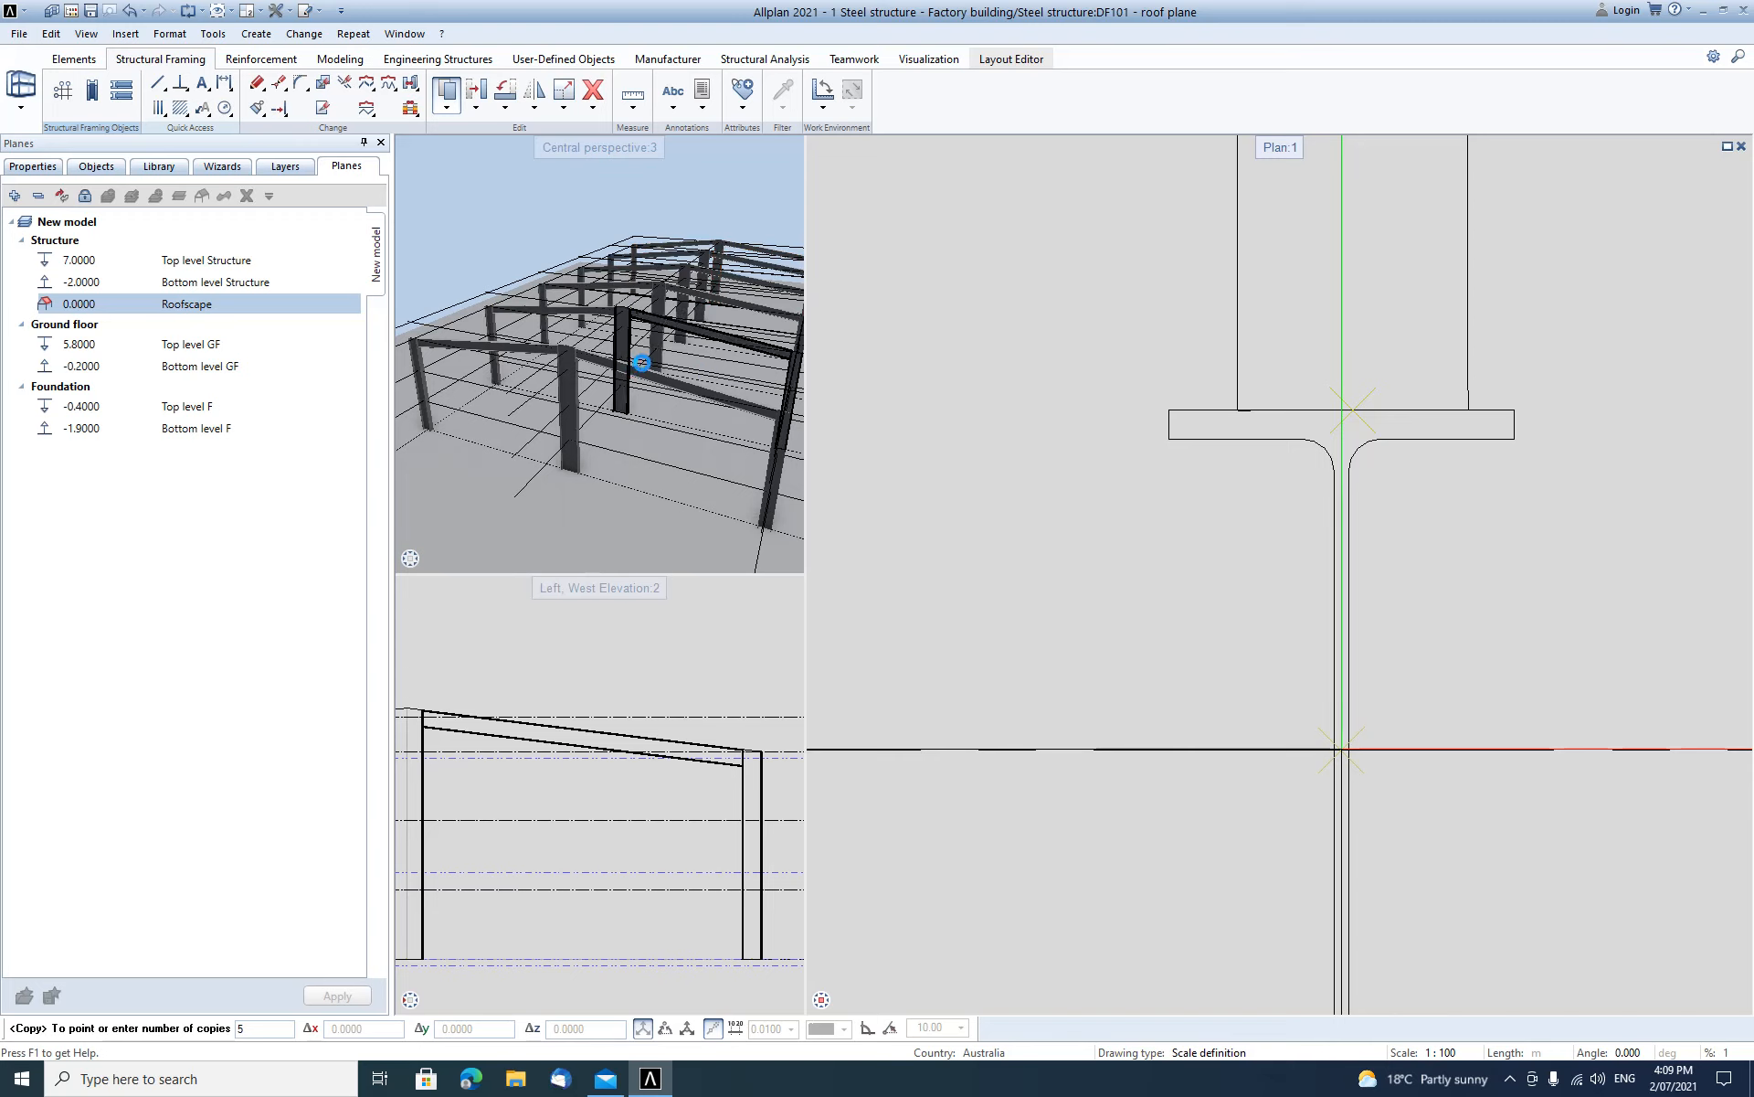
Set up a horizontal structural framing beam with the IPE 300 profile and confirm its height relative to the custom height at top.
scroll(617, 355, up, 3)
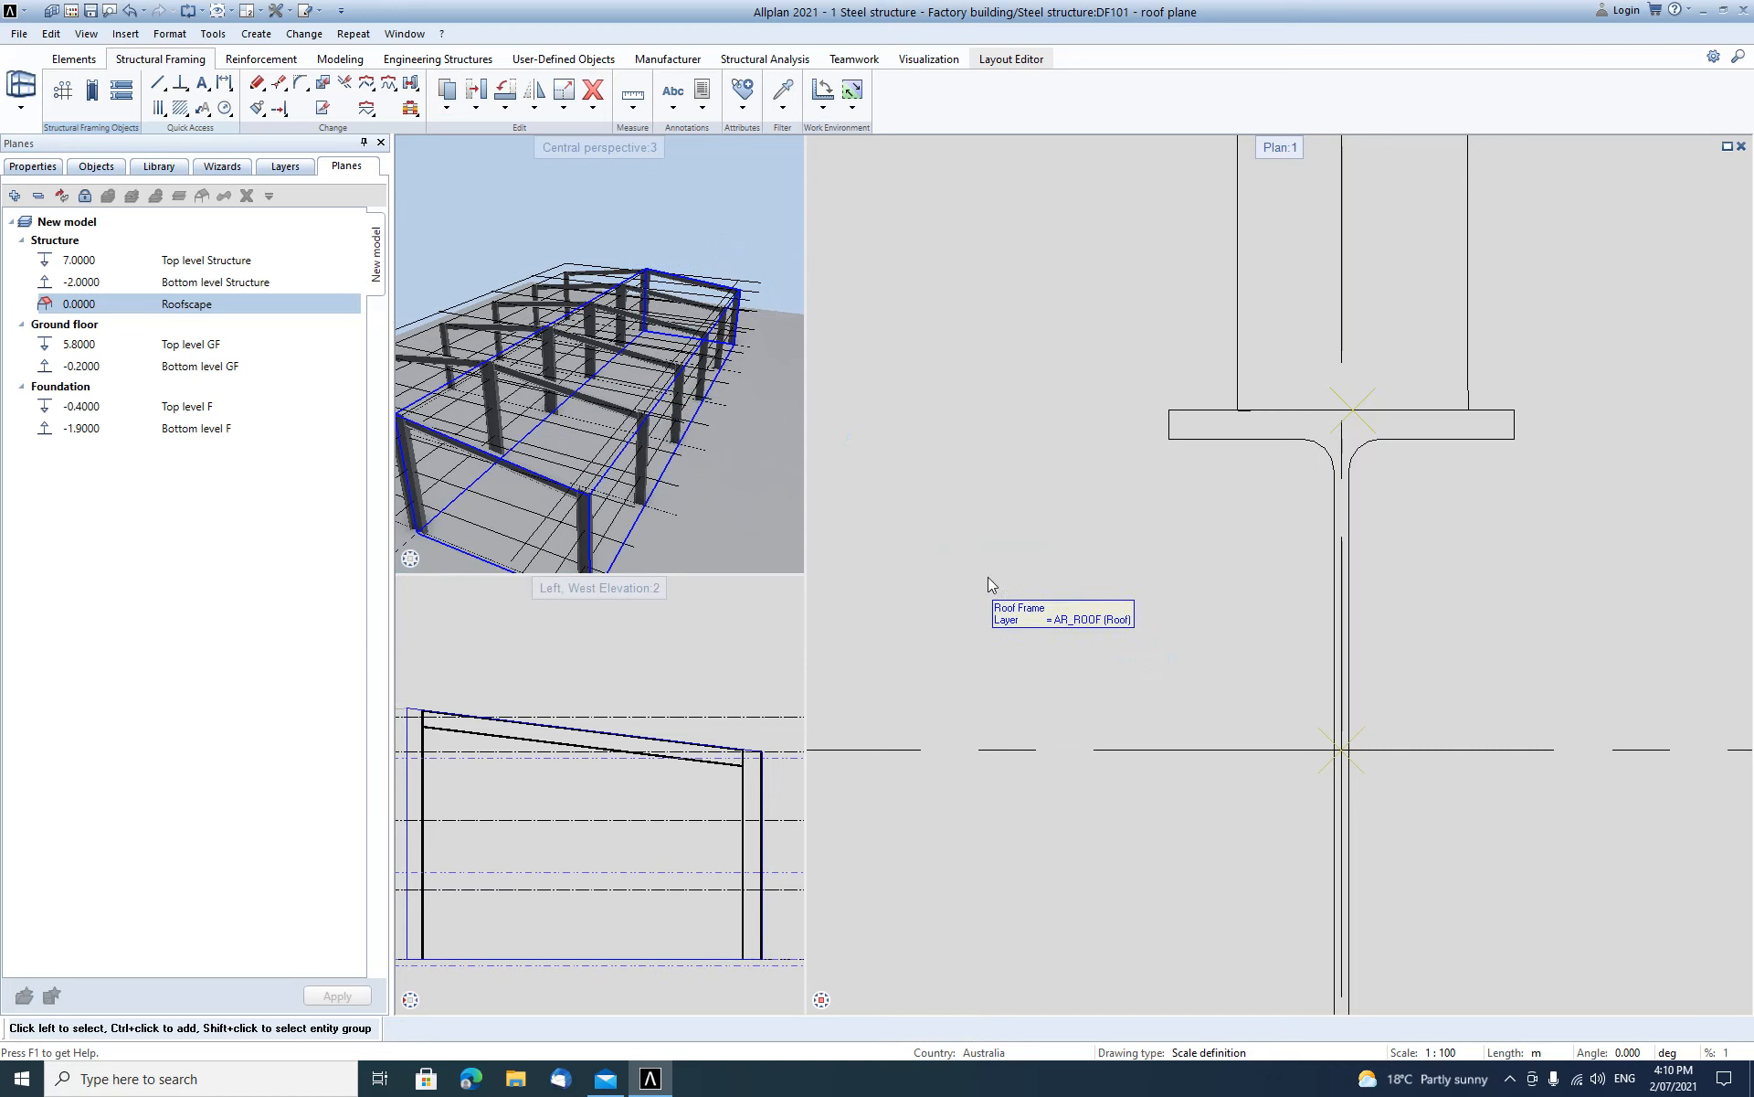
double_click(1285, 152)
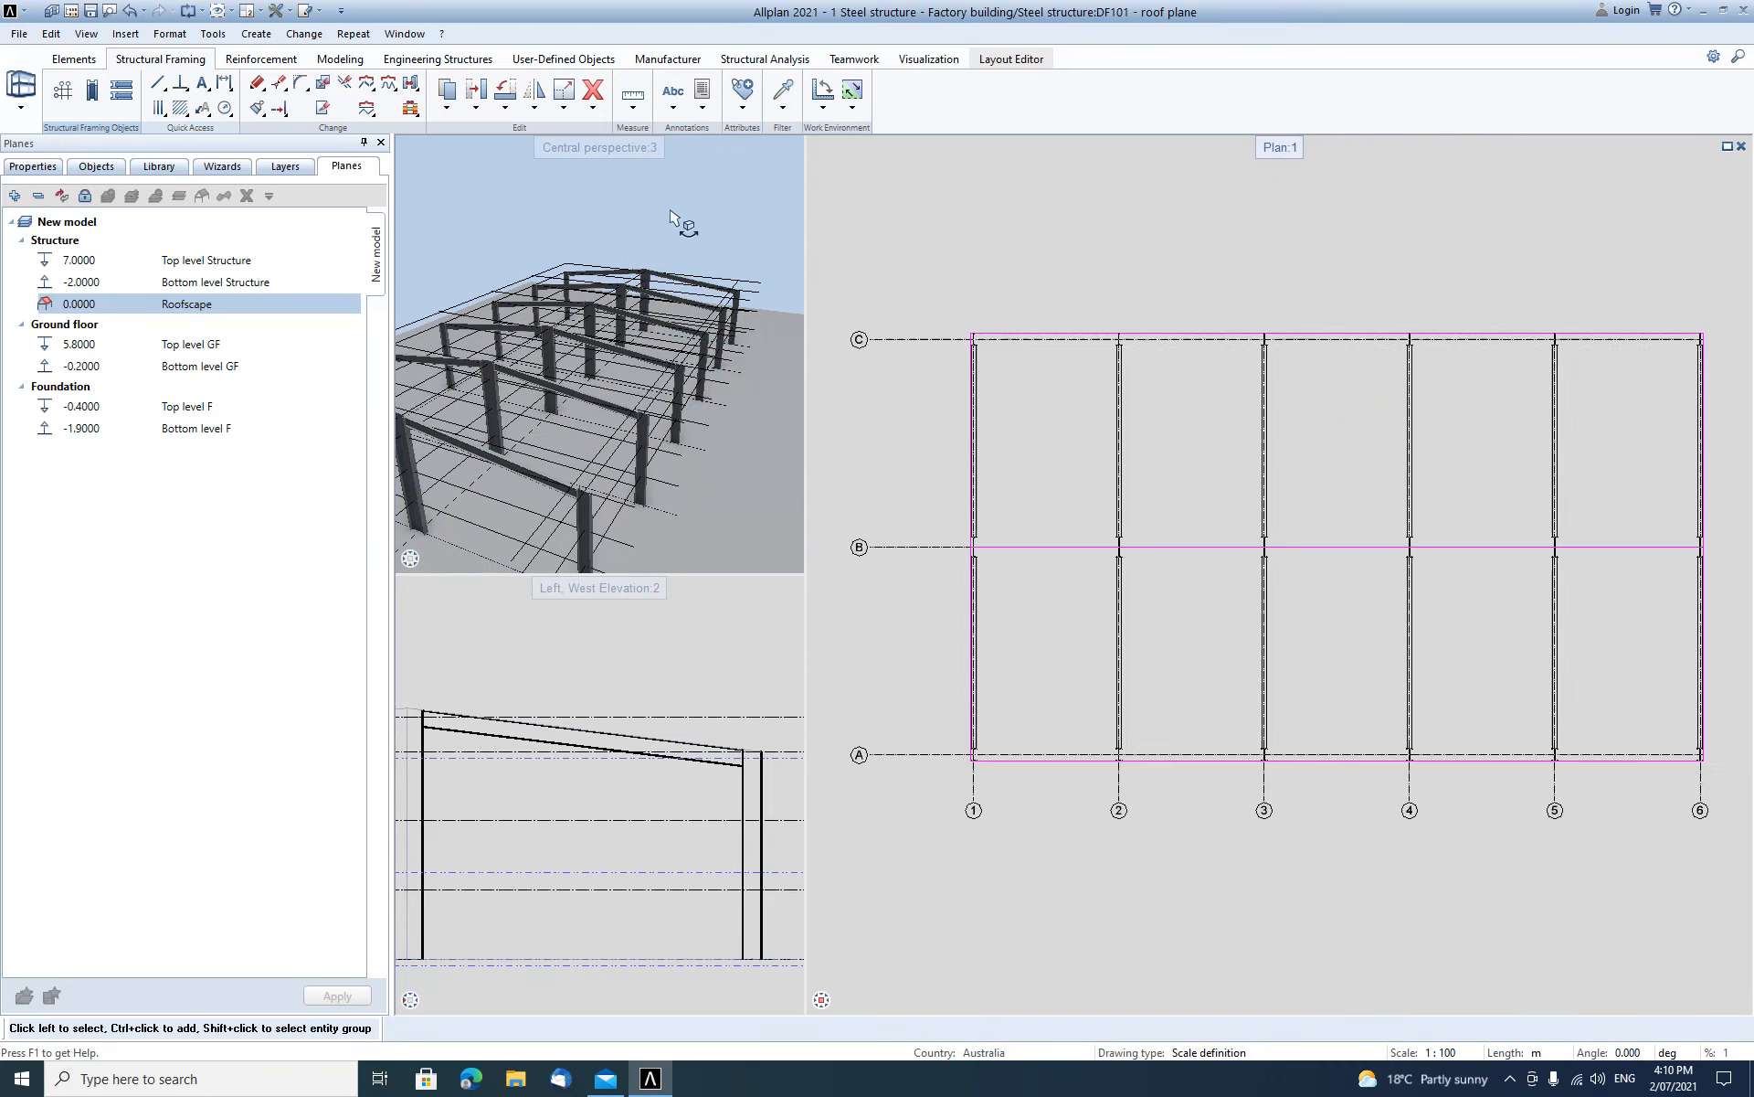
double_click(639, 150)
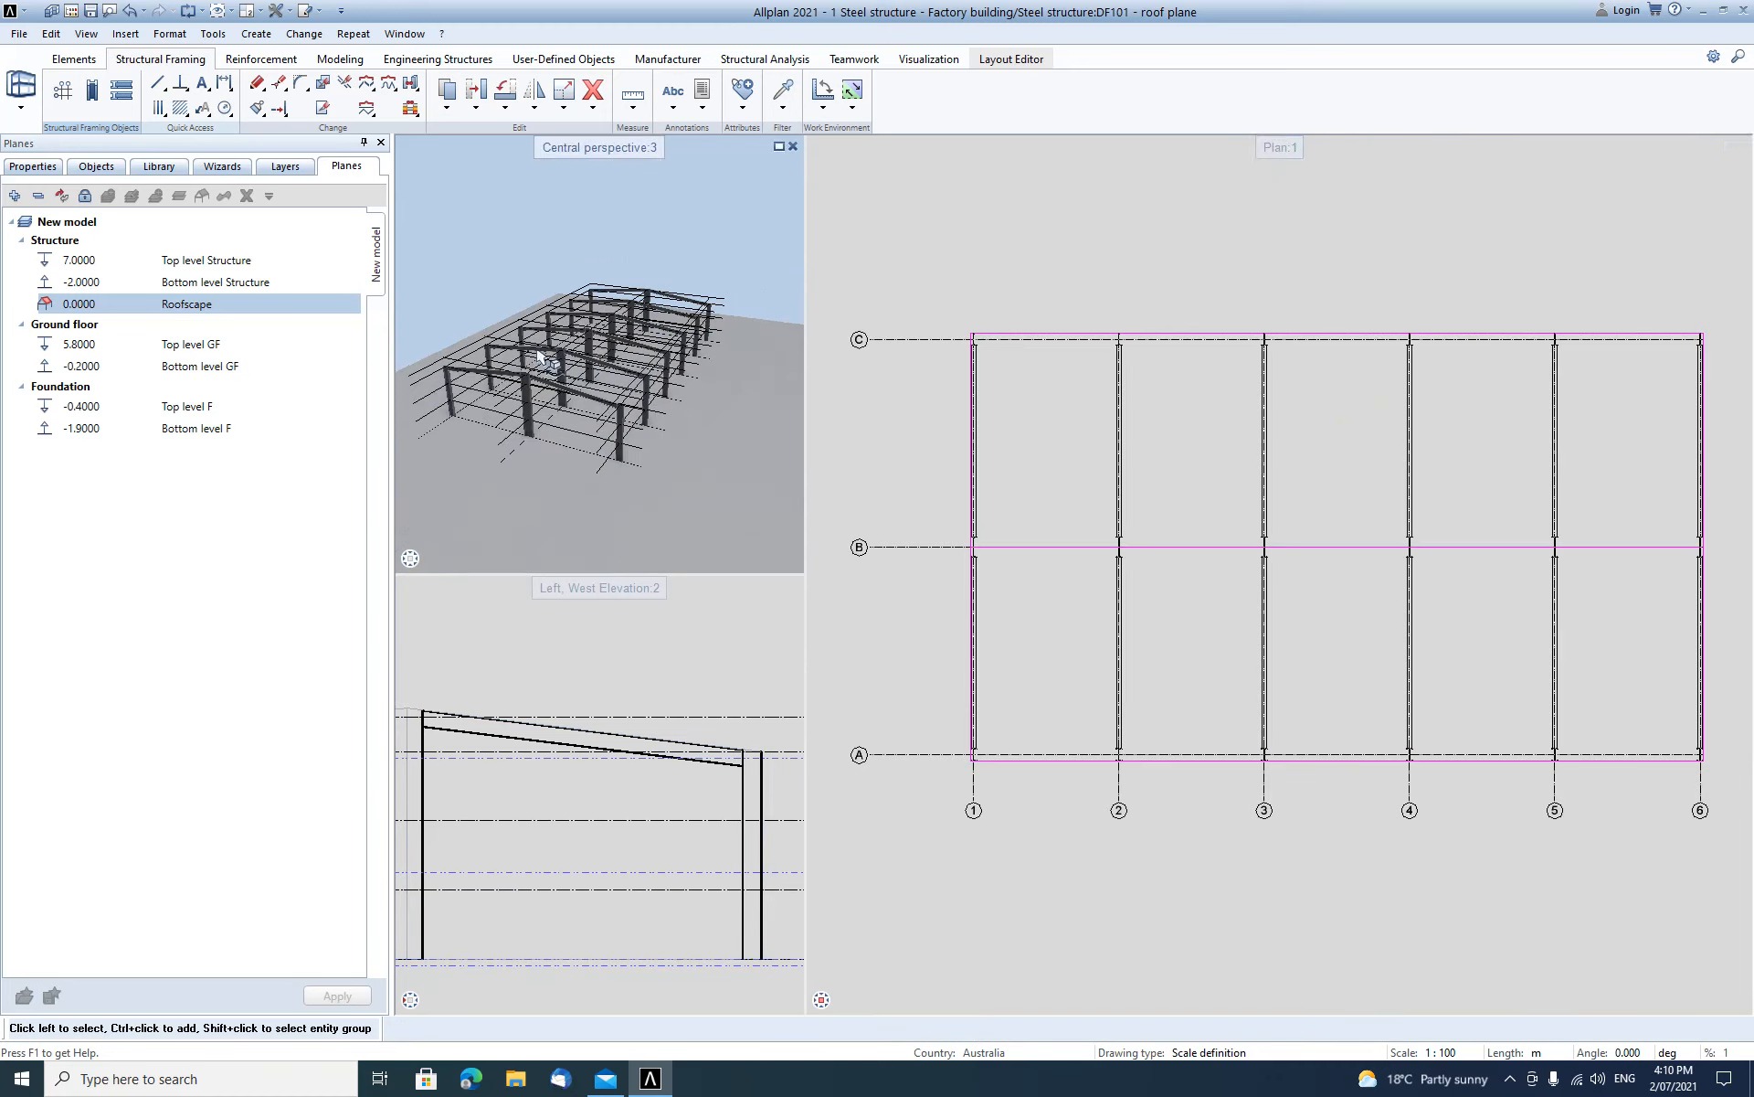
double_click(610, 588)
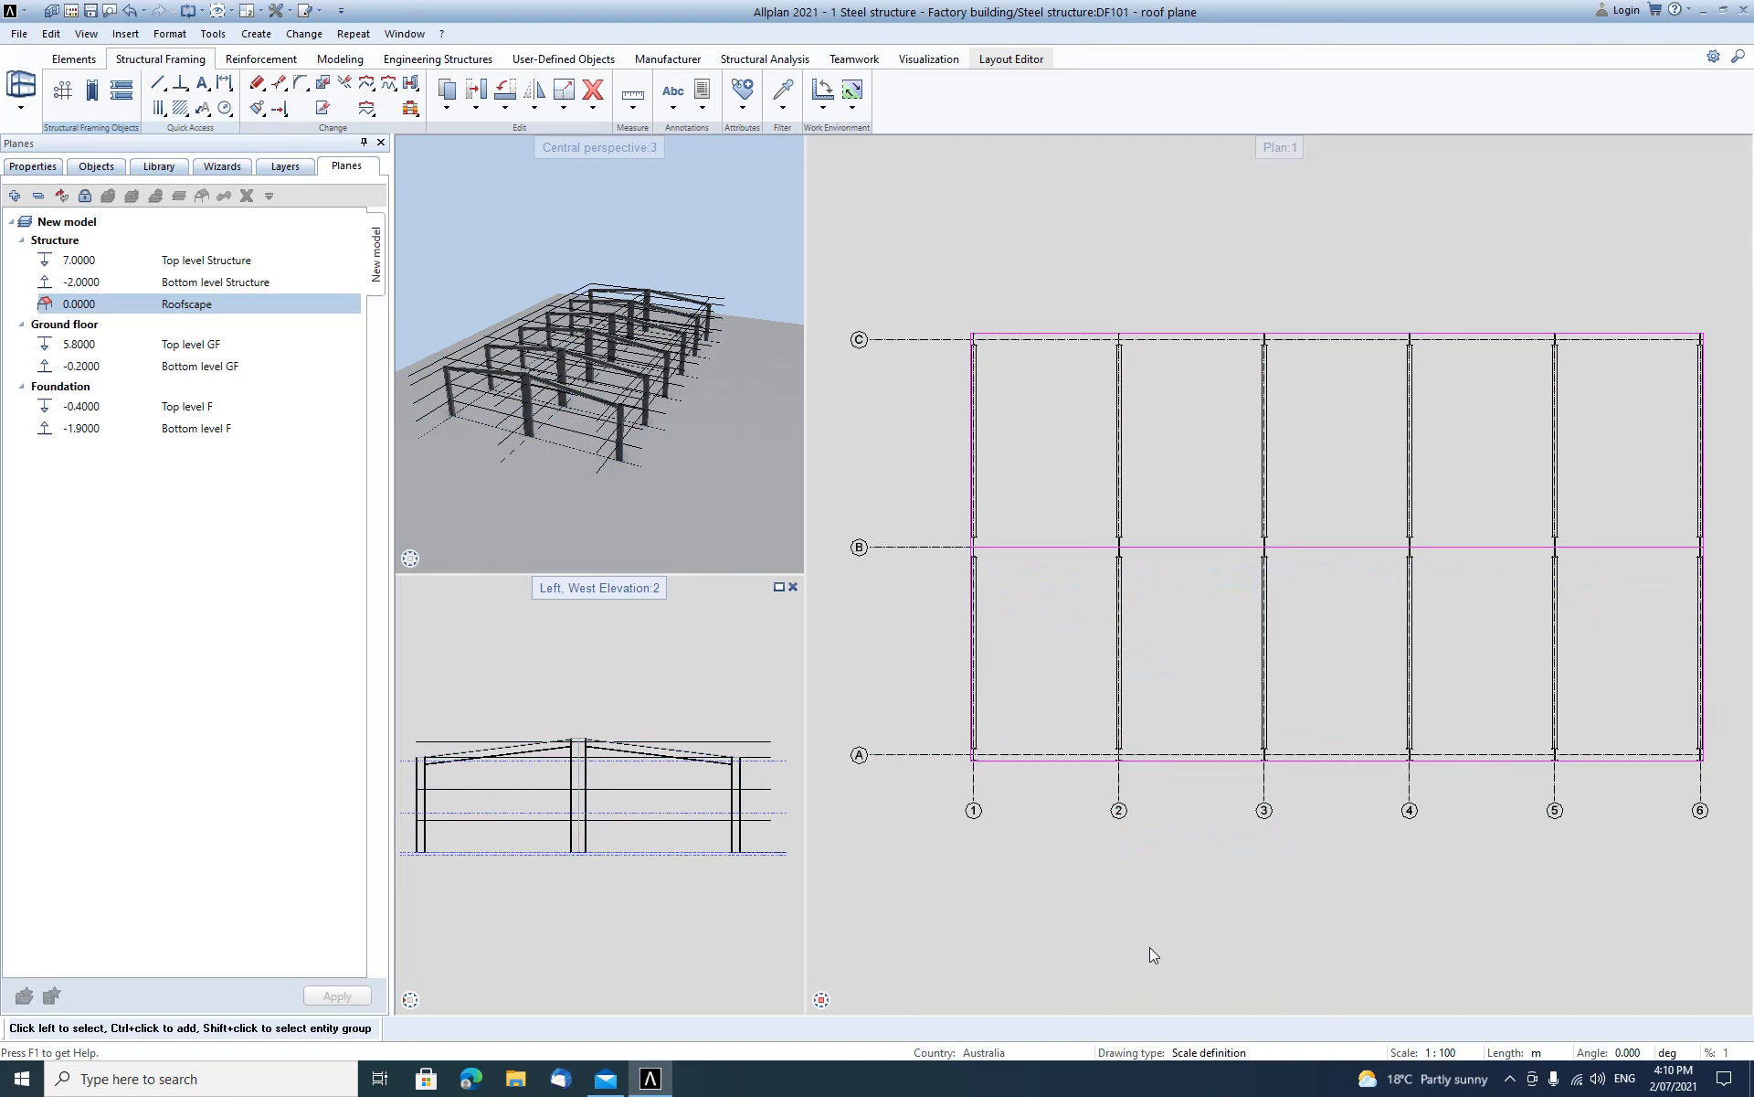
click(123, 88)
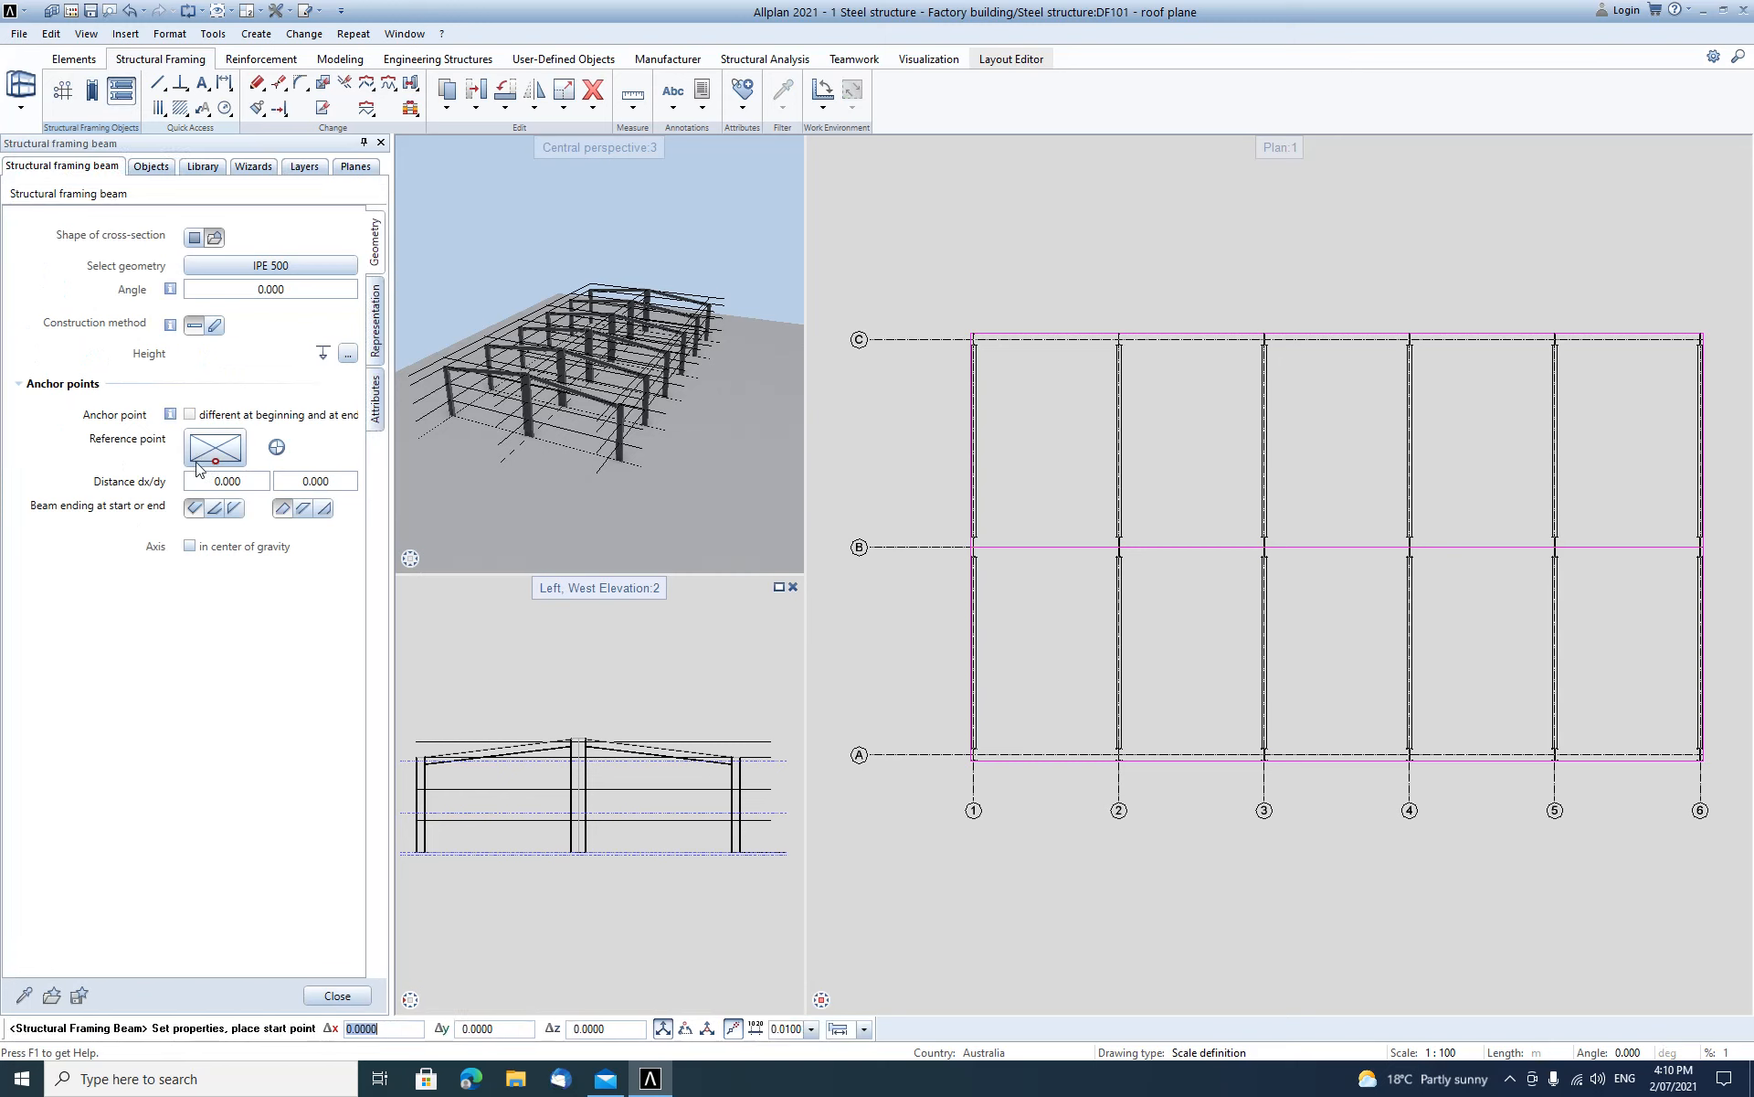
click(290, 267)
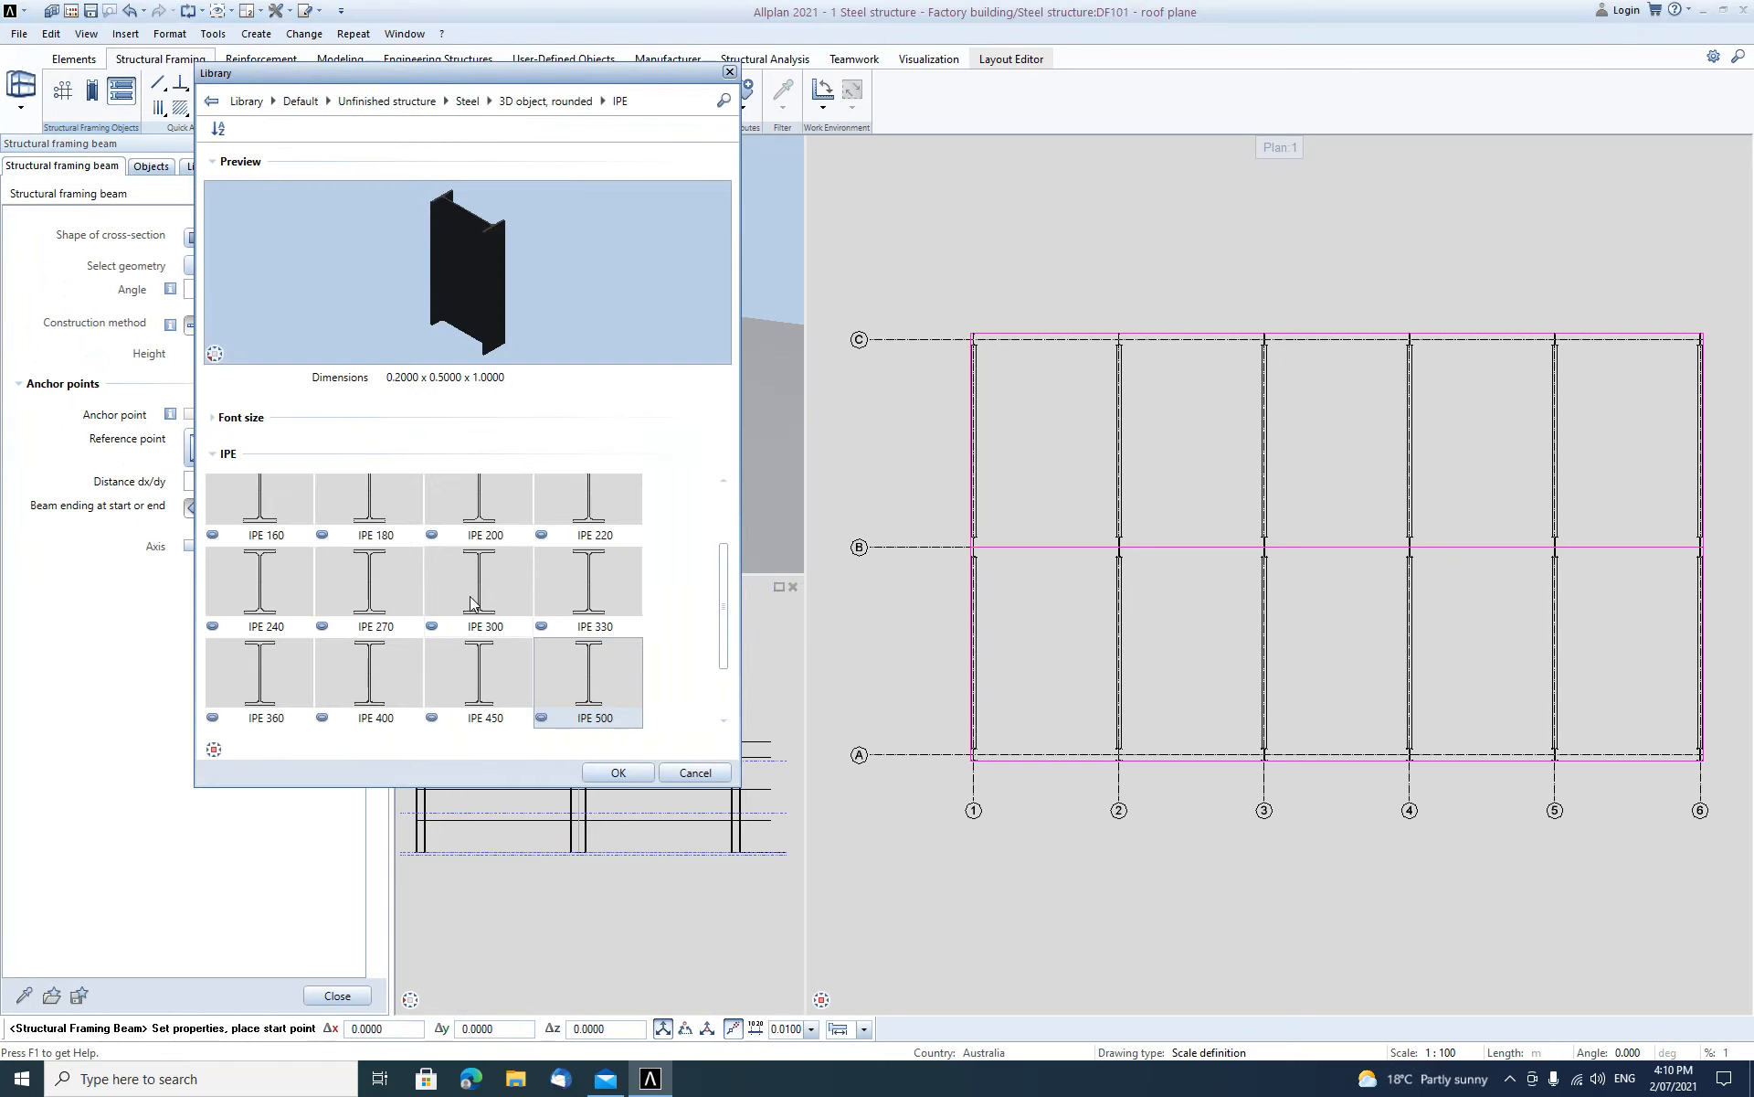
click(485, 597)
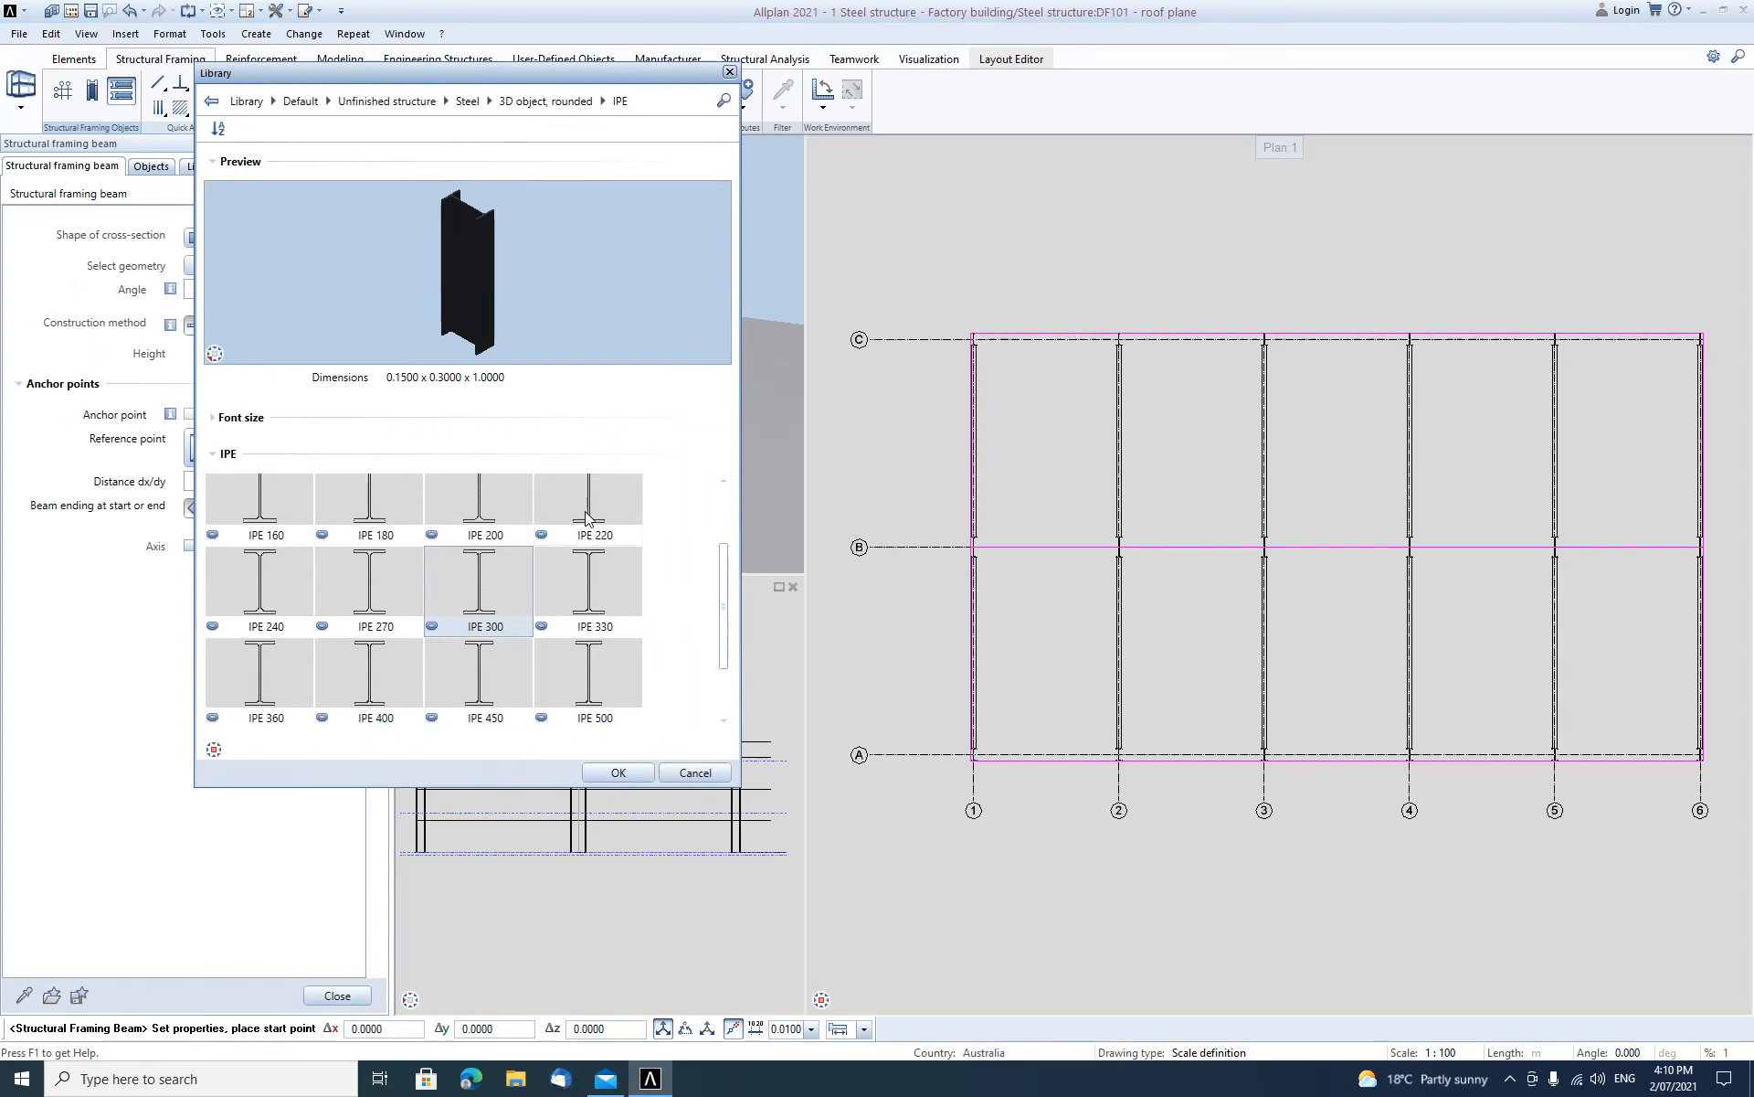
click(619, 773)
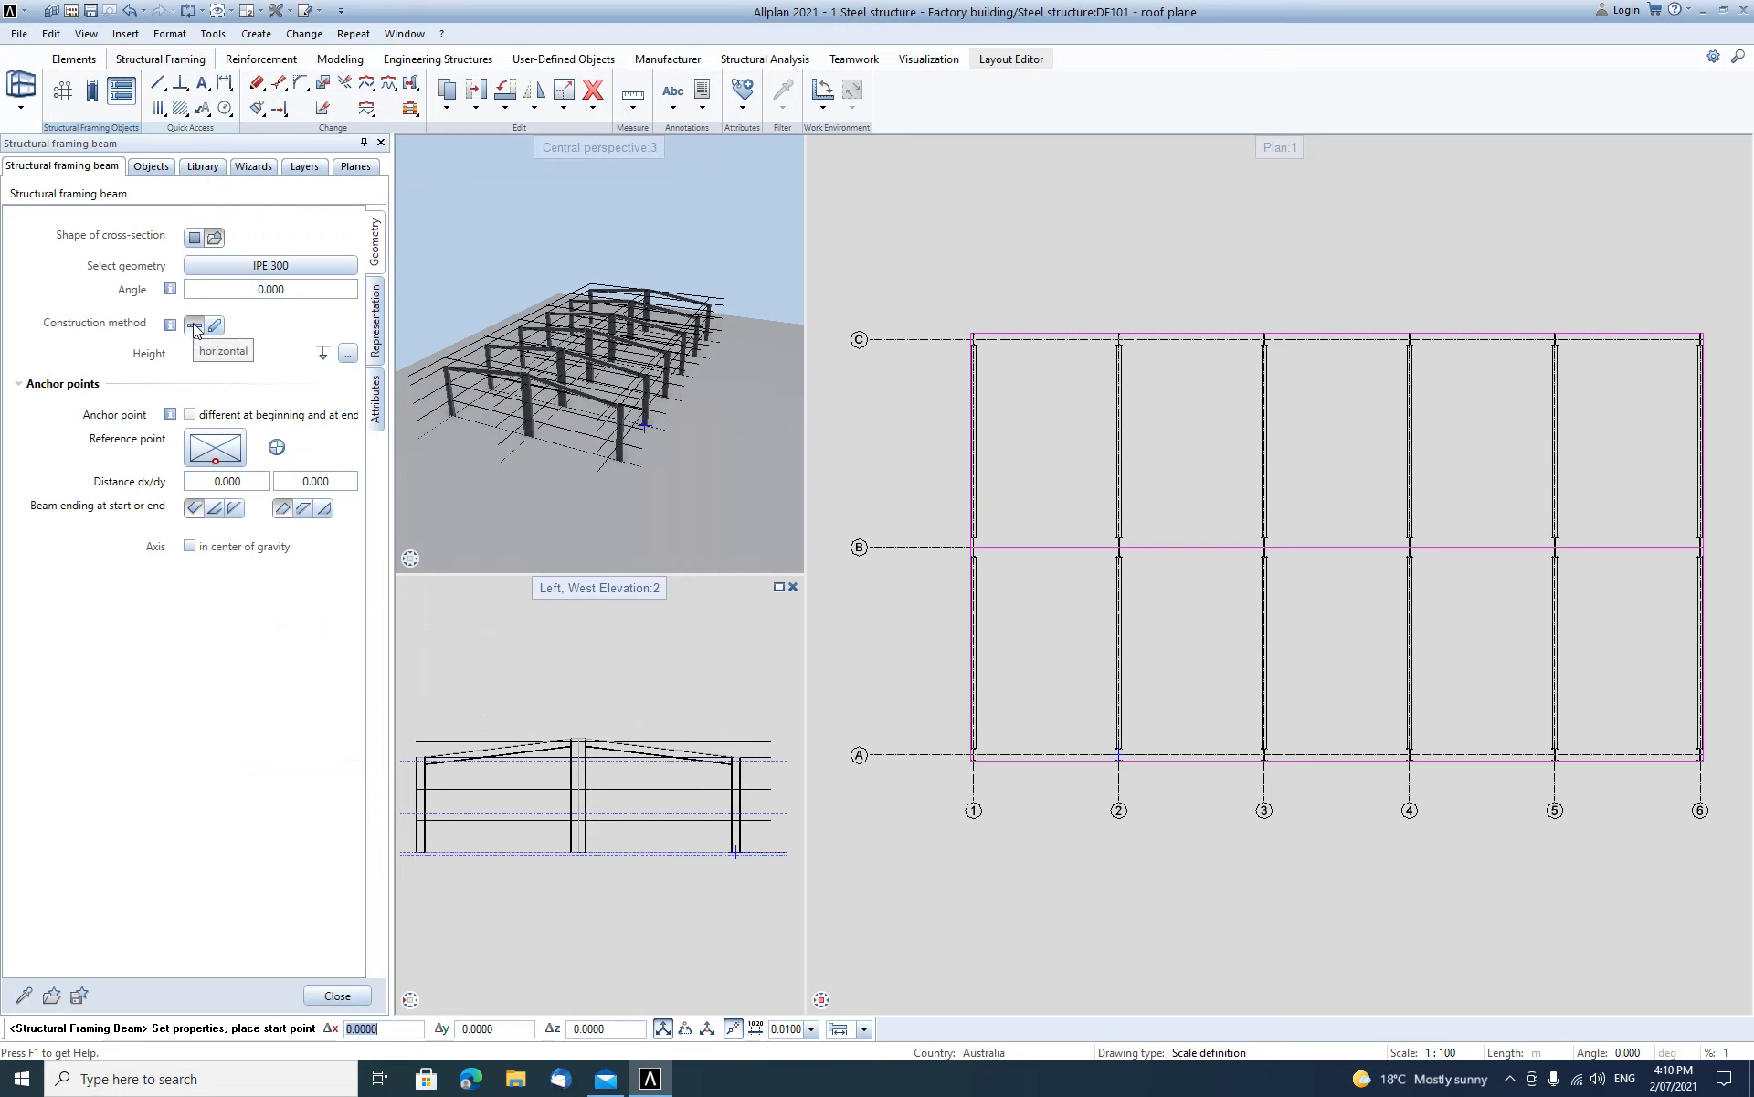
click(347, 354)
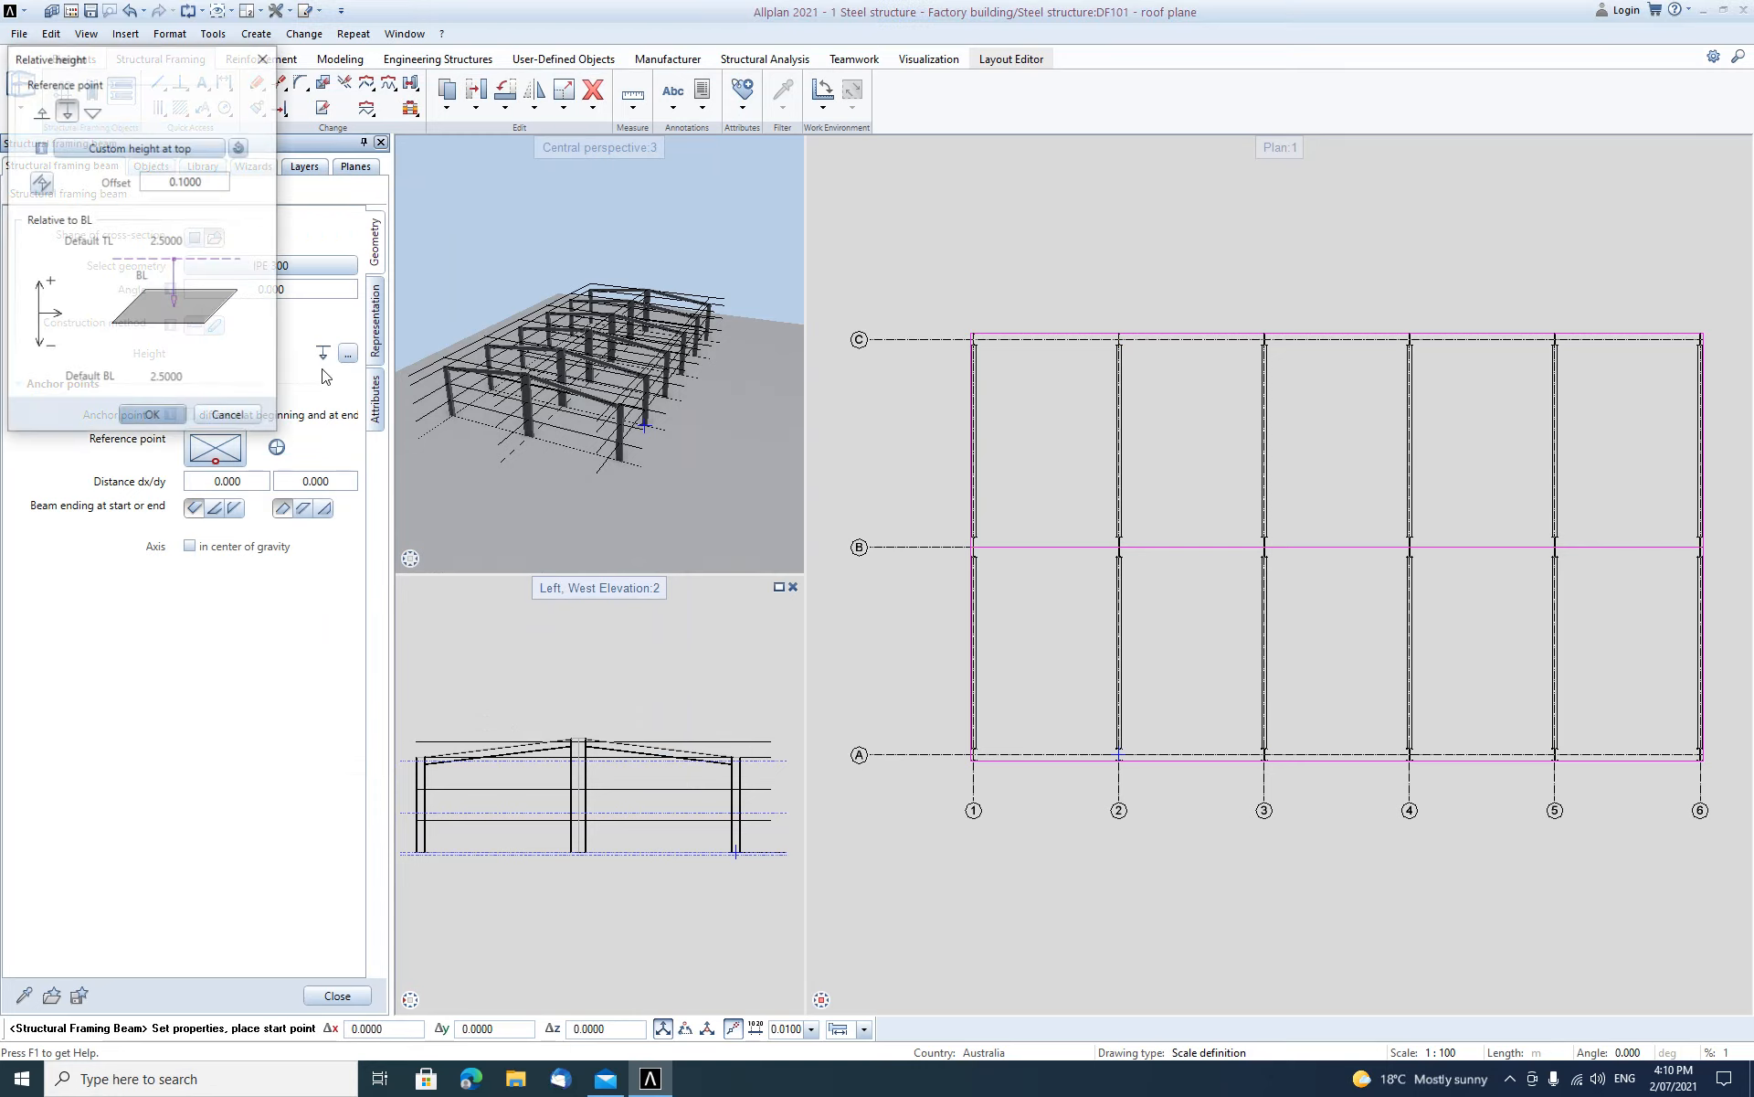
click(210, 182)
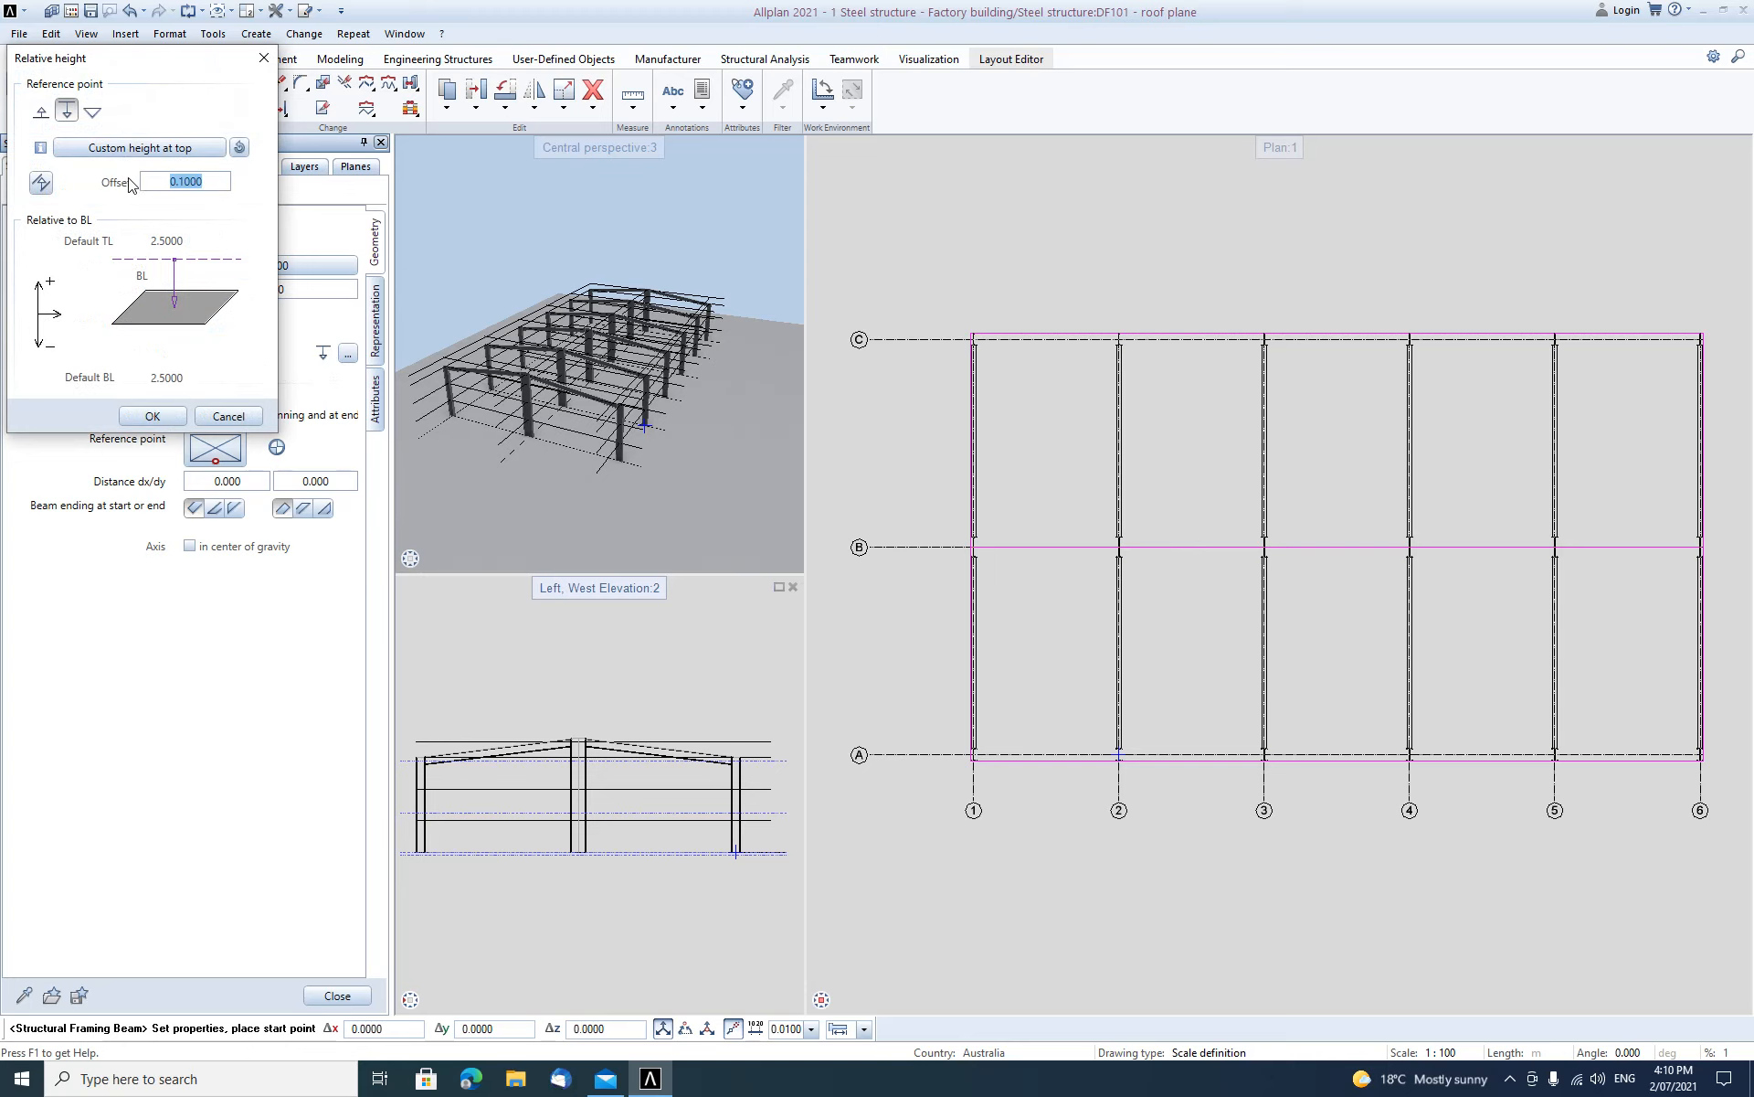
click(148, 416)
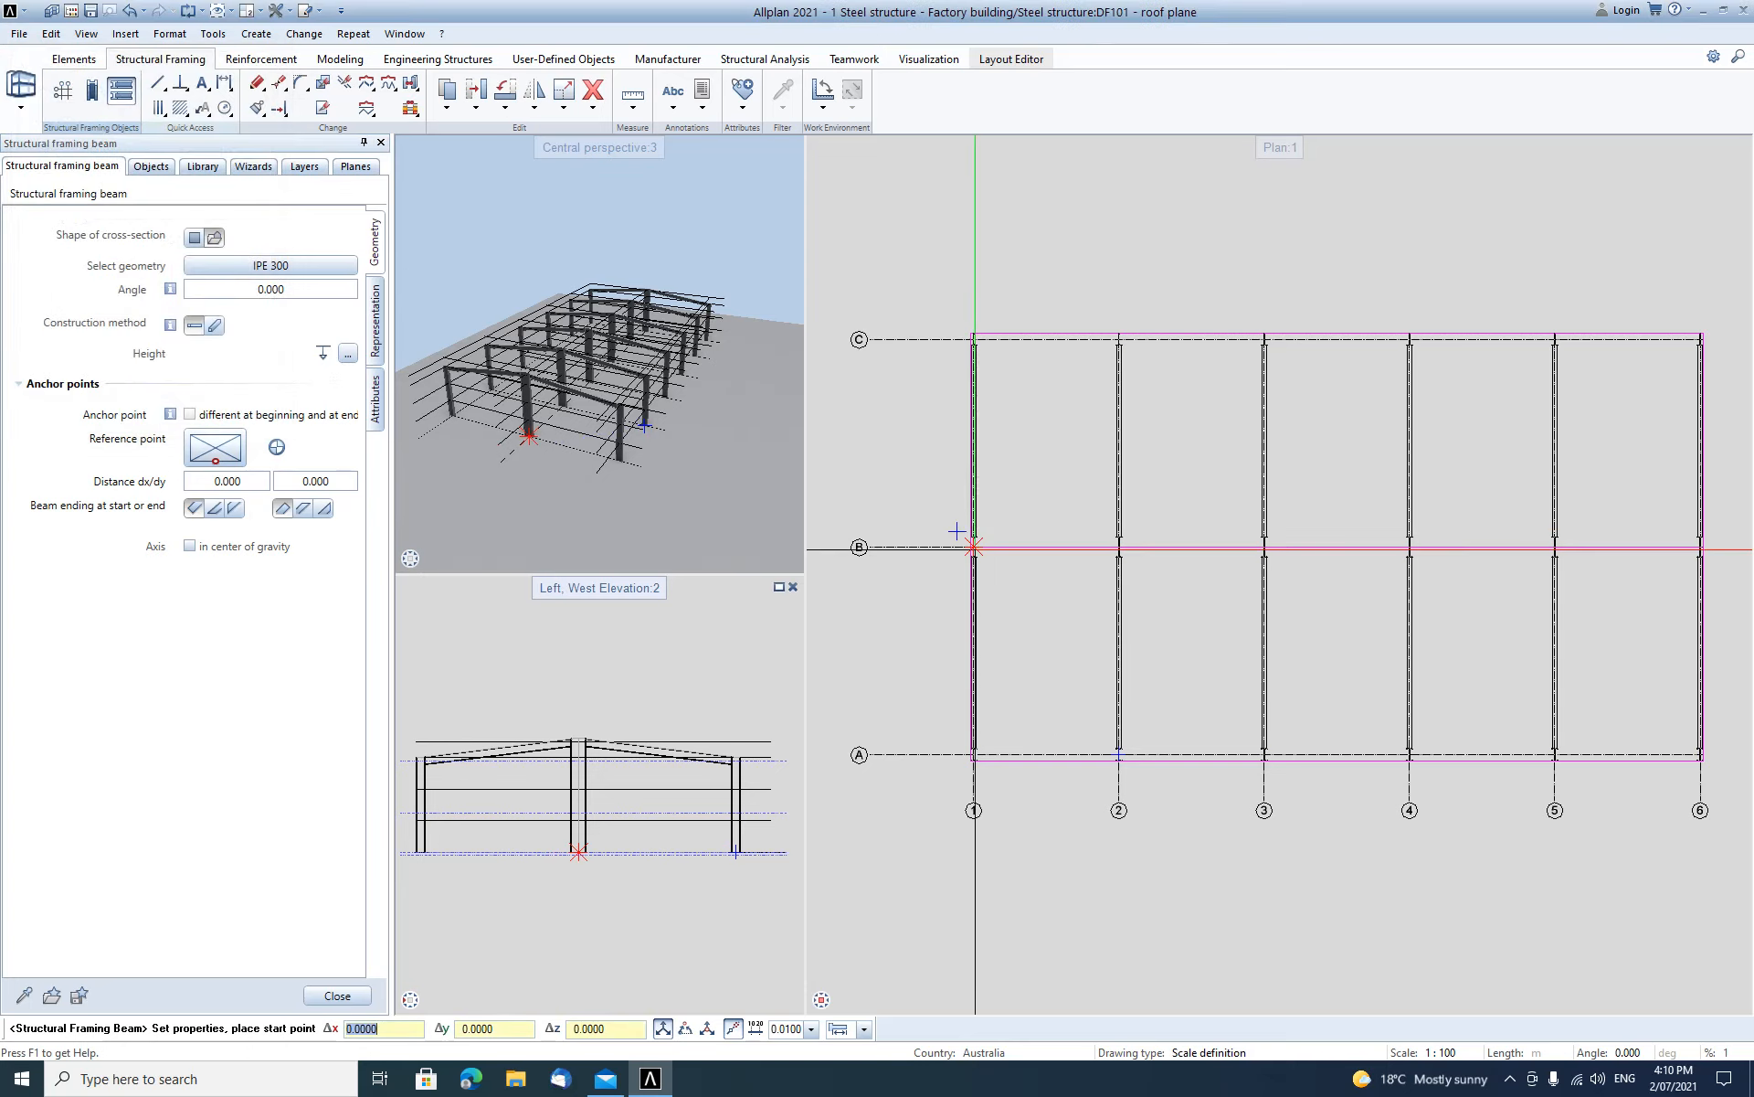
Place the IPE 300 ridge beam along axis B, from the column web on axis 1 to the column web on axis 2.
scroll(956, 531, up, 6)
scroll(924, 480, up, 2)
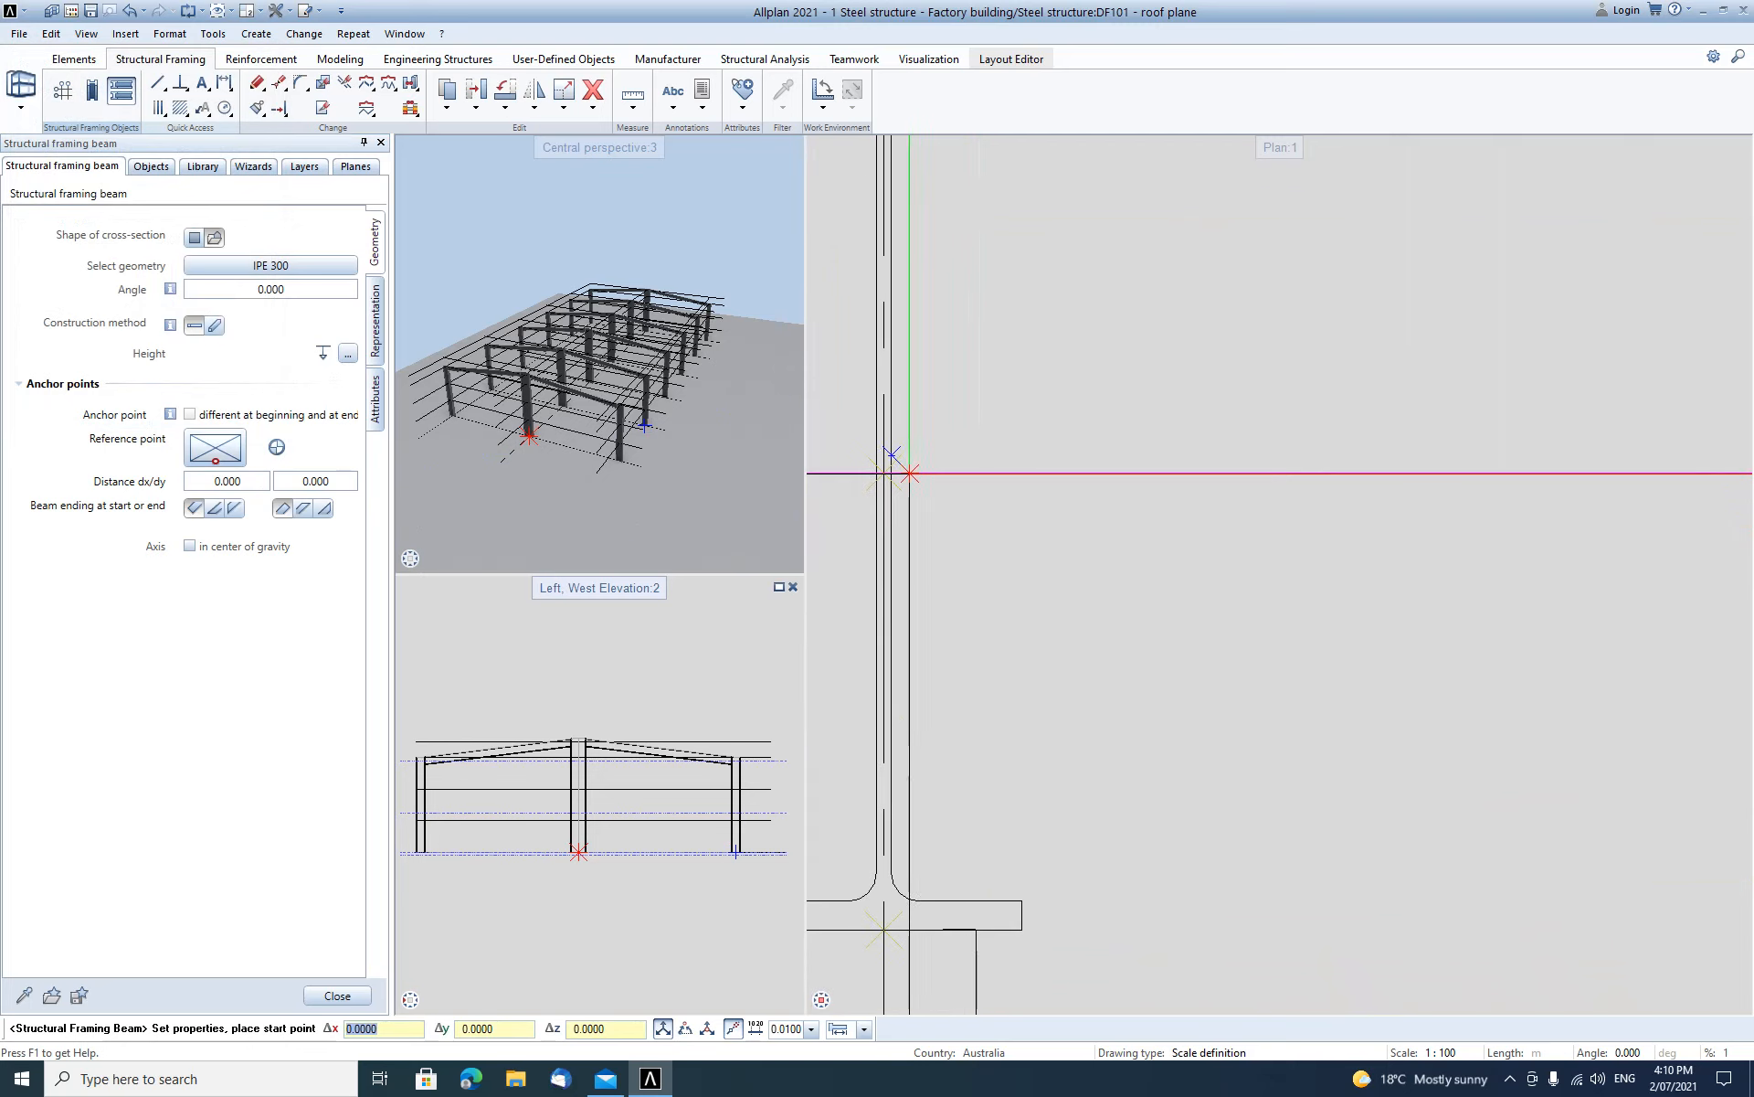
click(874, 455)
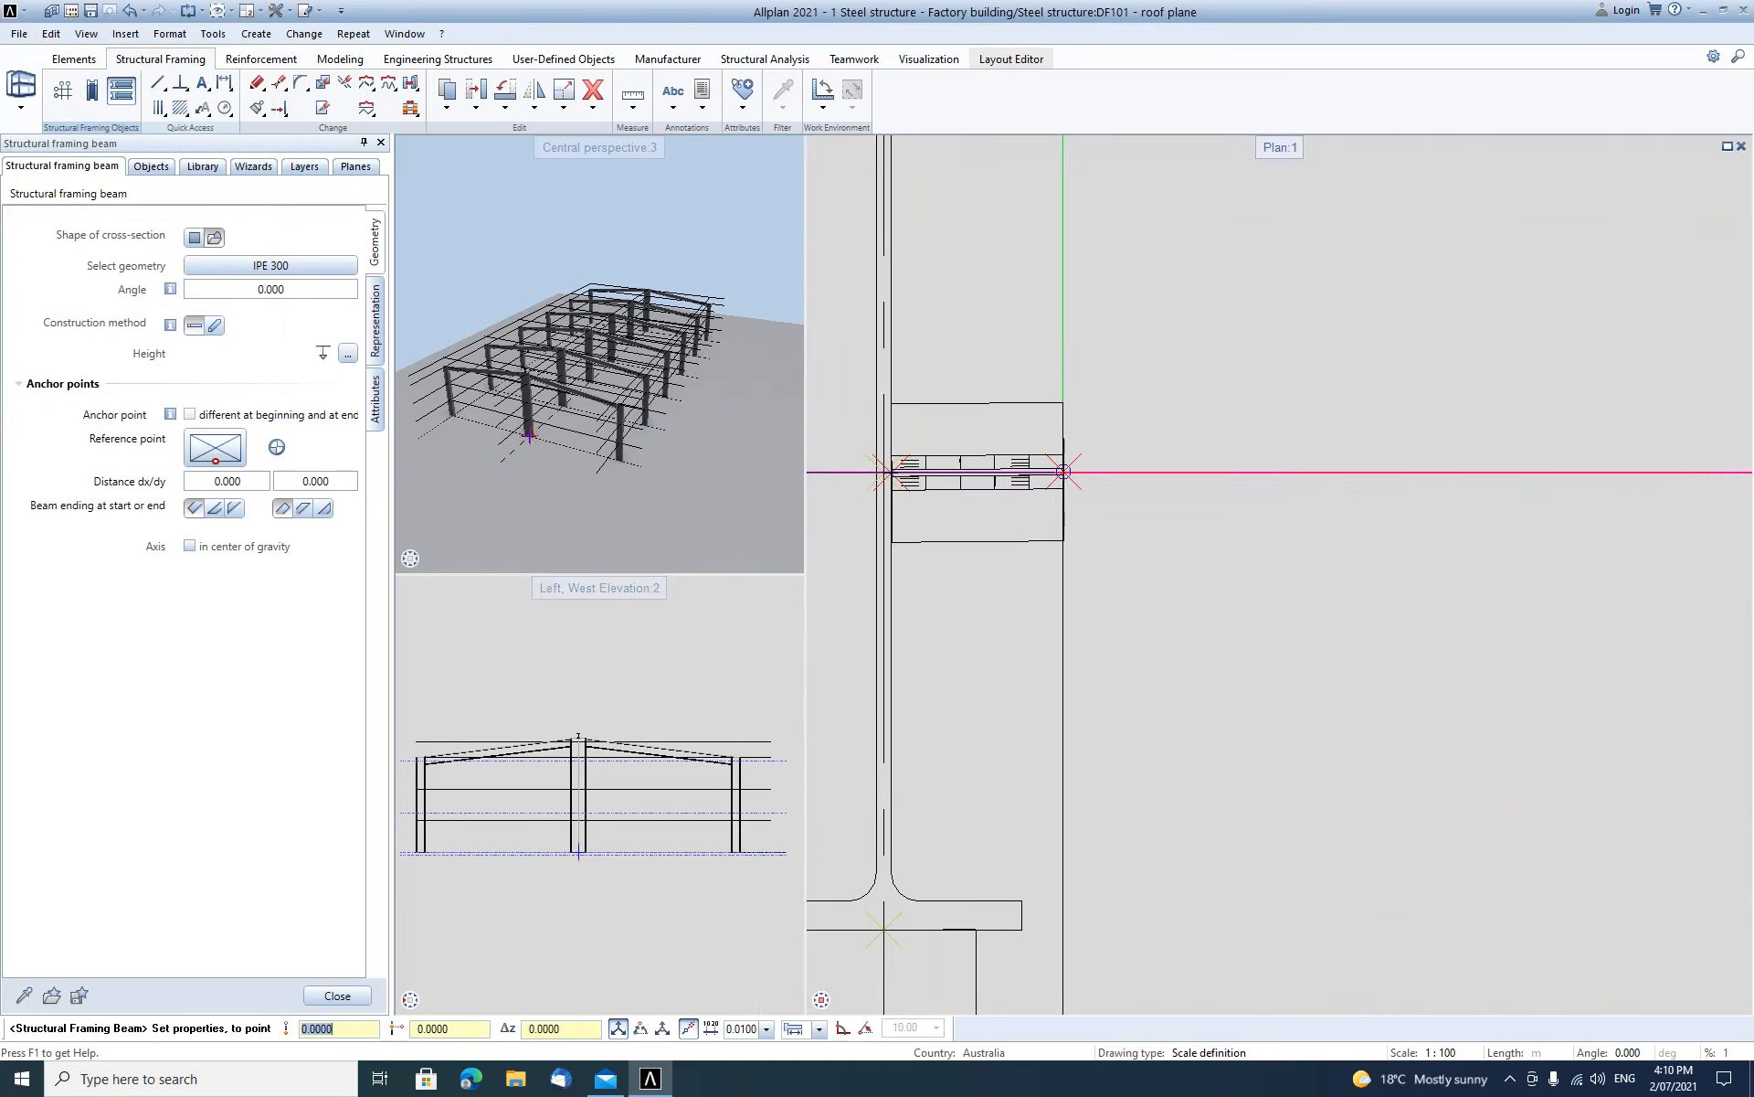
scroll(1064, 474, down, 6)
middle_drag(1277, 486, 1238, 494)
scroll(1237, 494, down, 5)
scroll(1274, 490, up, 5)
click(1290, 463)
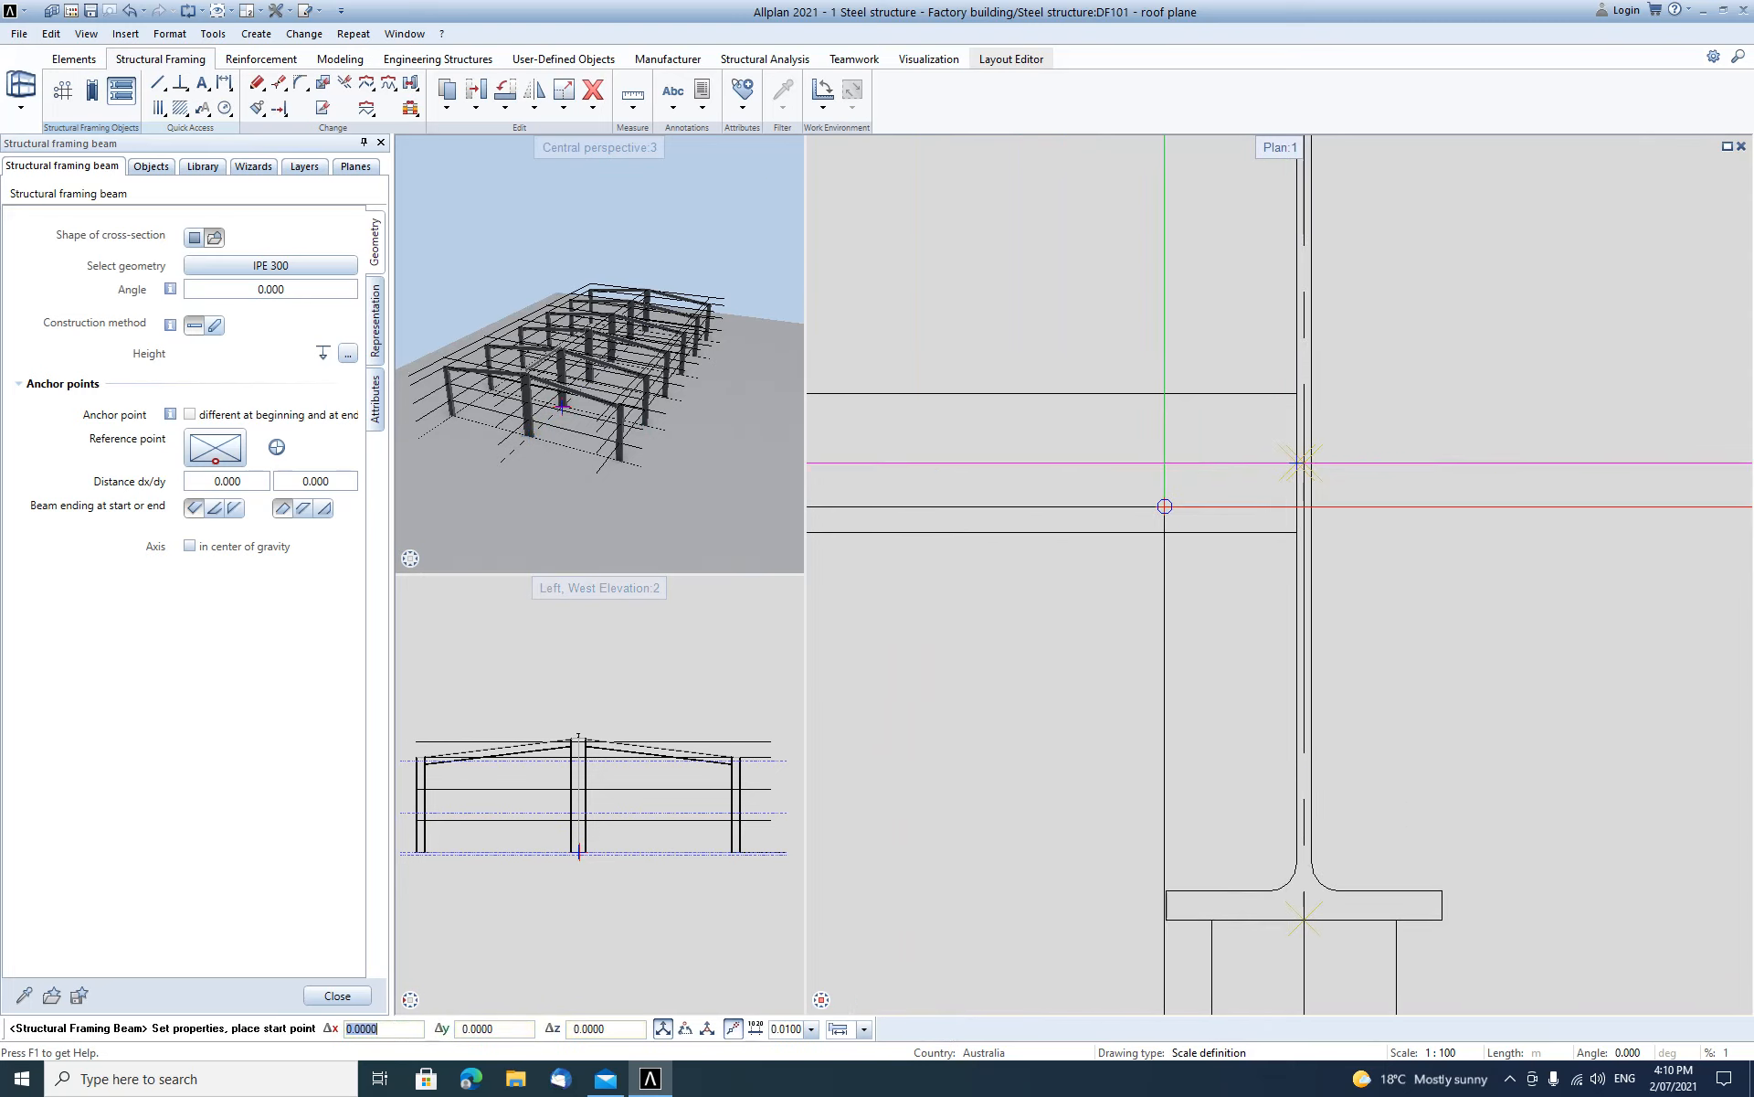
Change the ridge beam's reference point to the top centre of its profile.
scroll(620, 409, down, 3)
scroll(620, 409, up, 5)
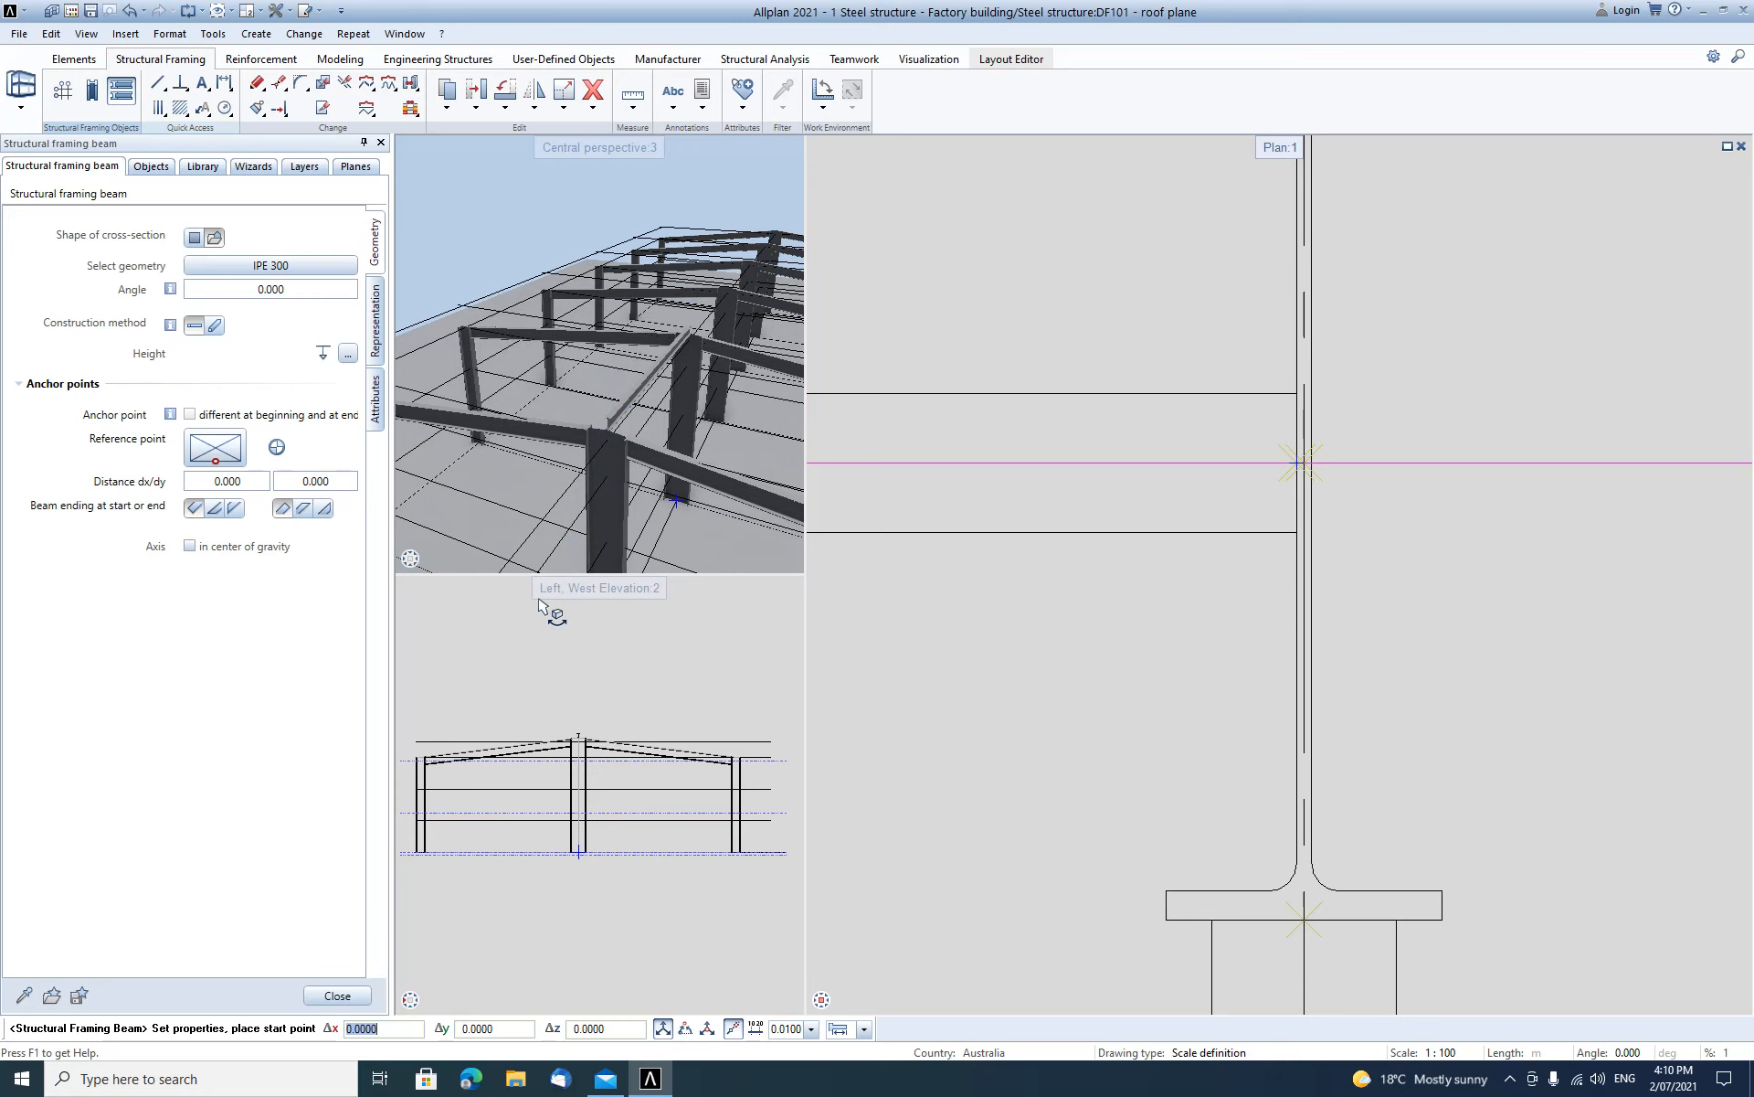
scroll(512, 695, up, 4)
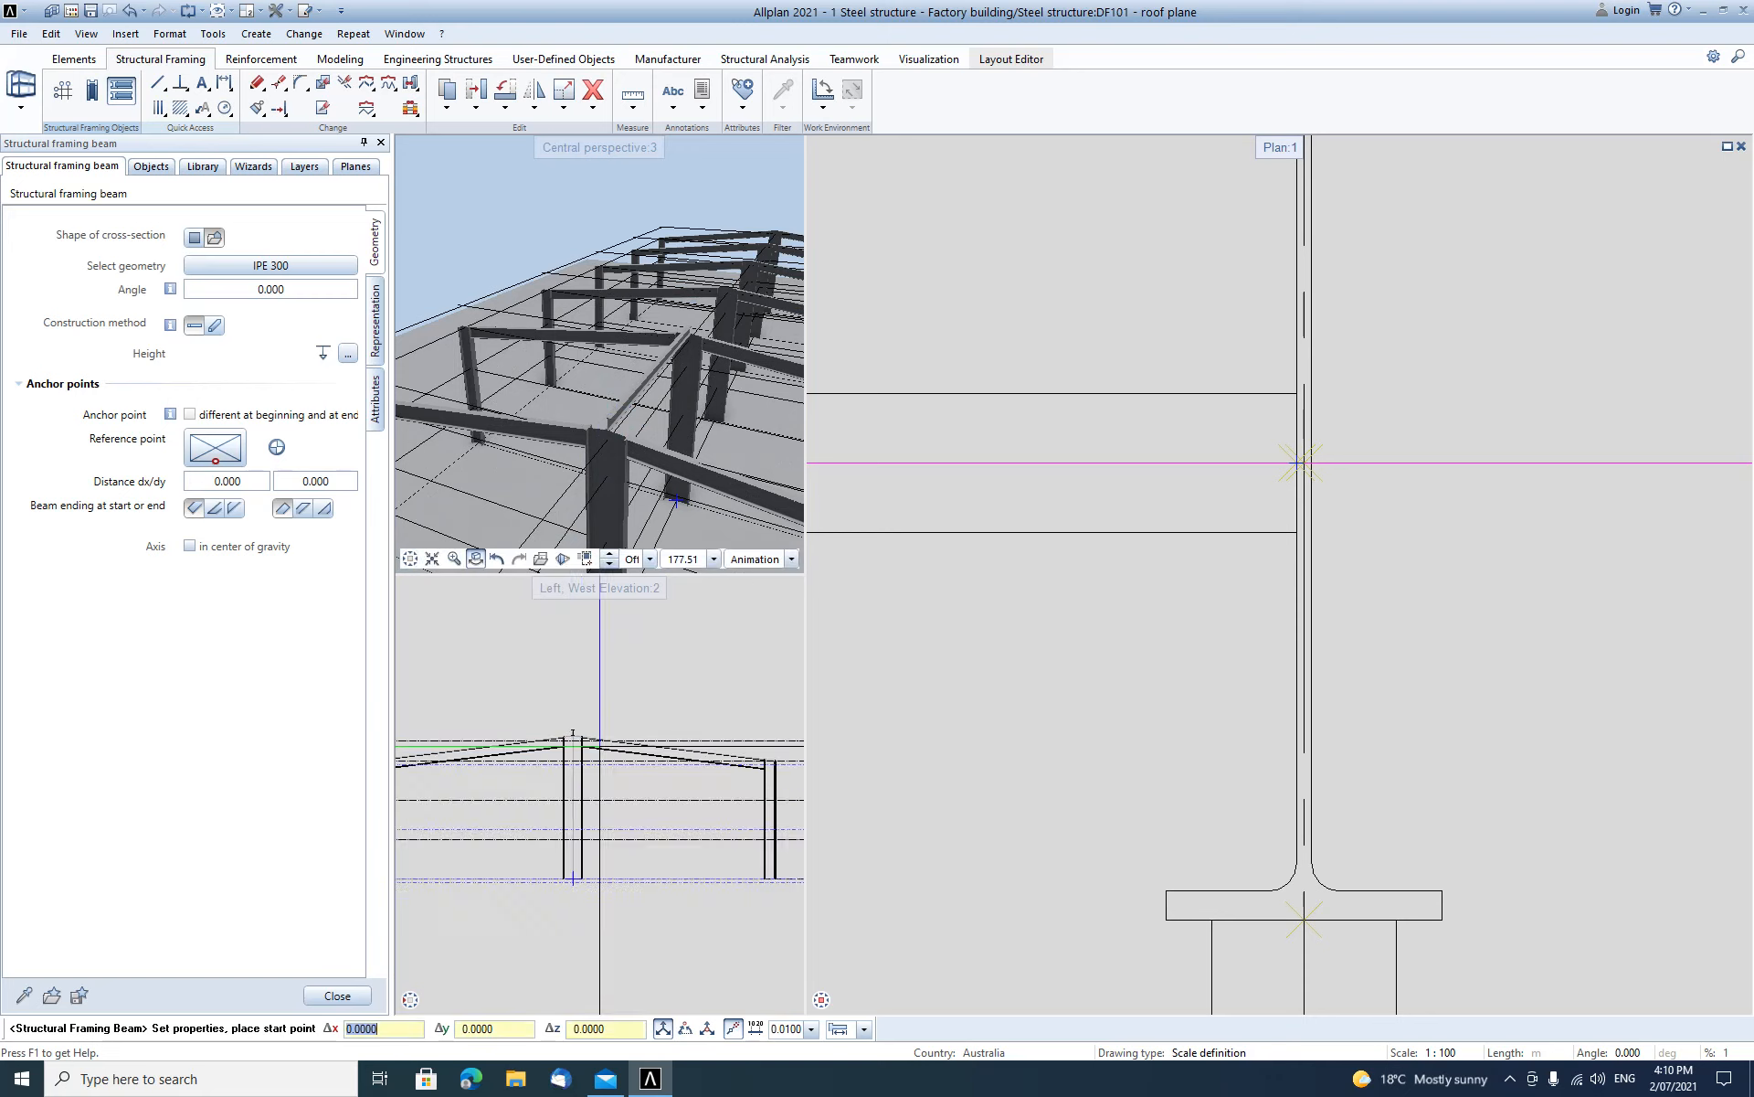
click(220, 444)
key(Escape)
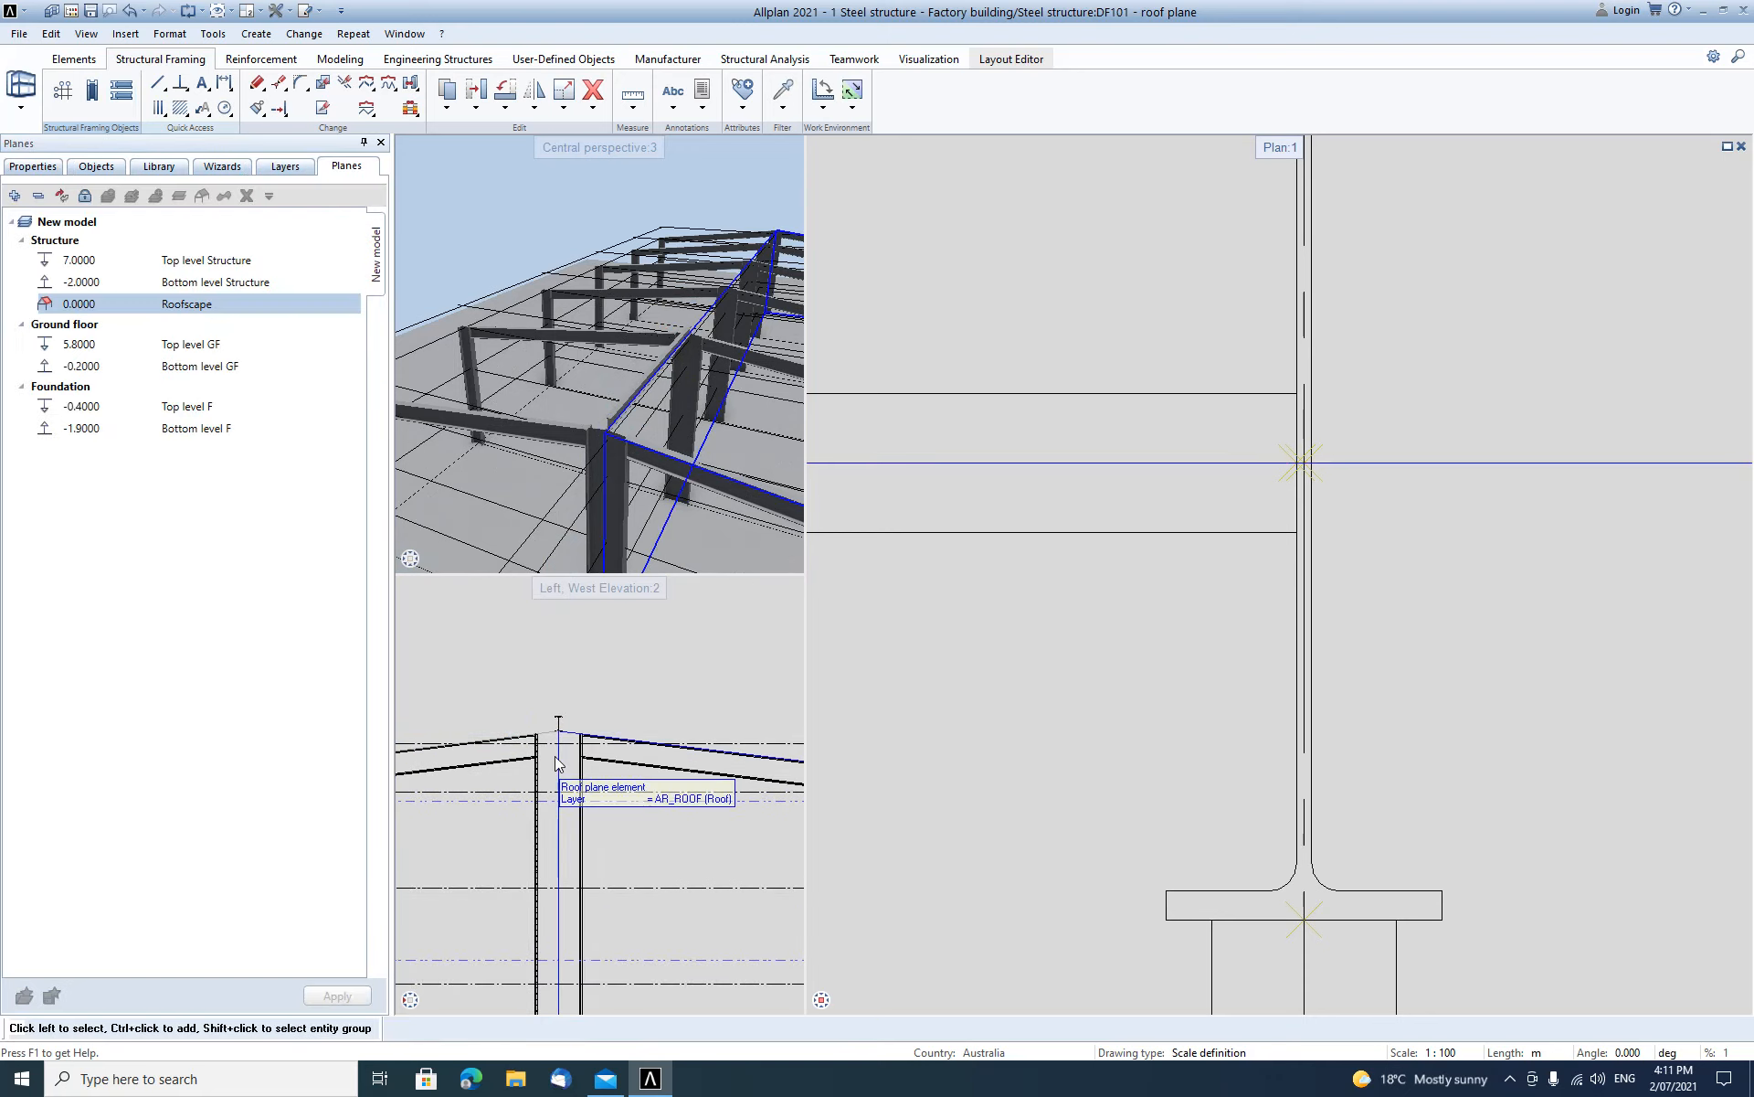
scroll(555, 749, up, 3)
click(566, 676)
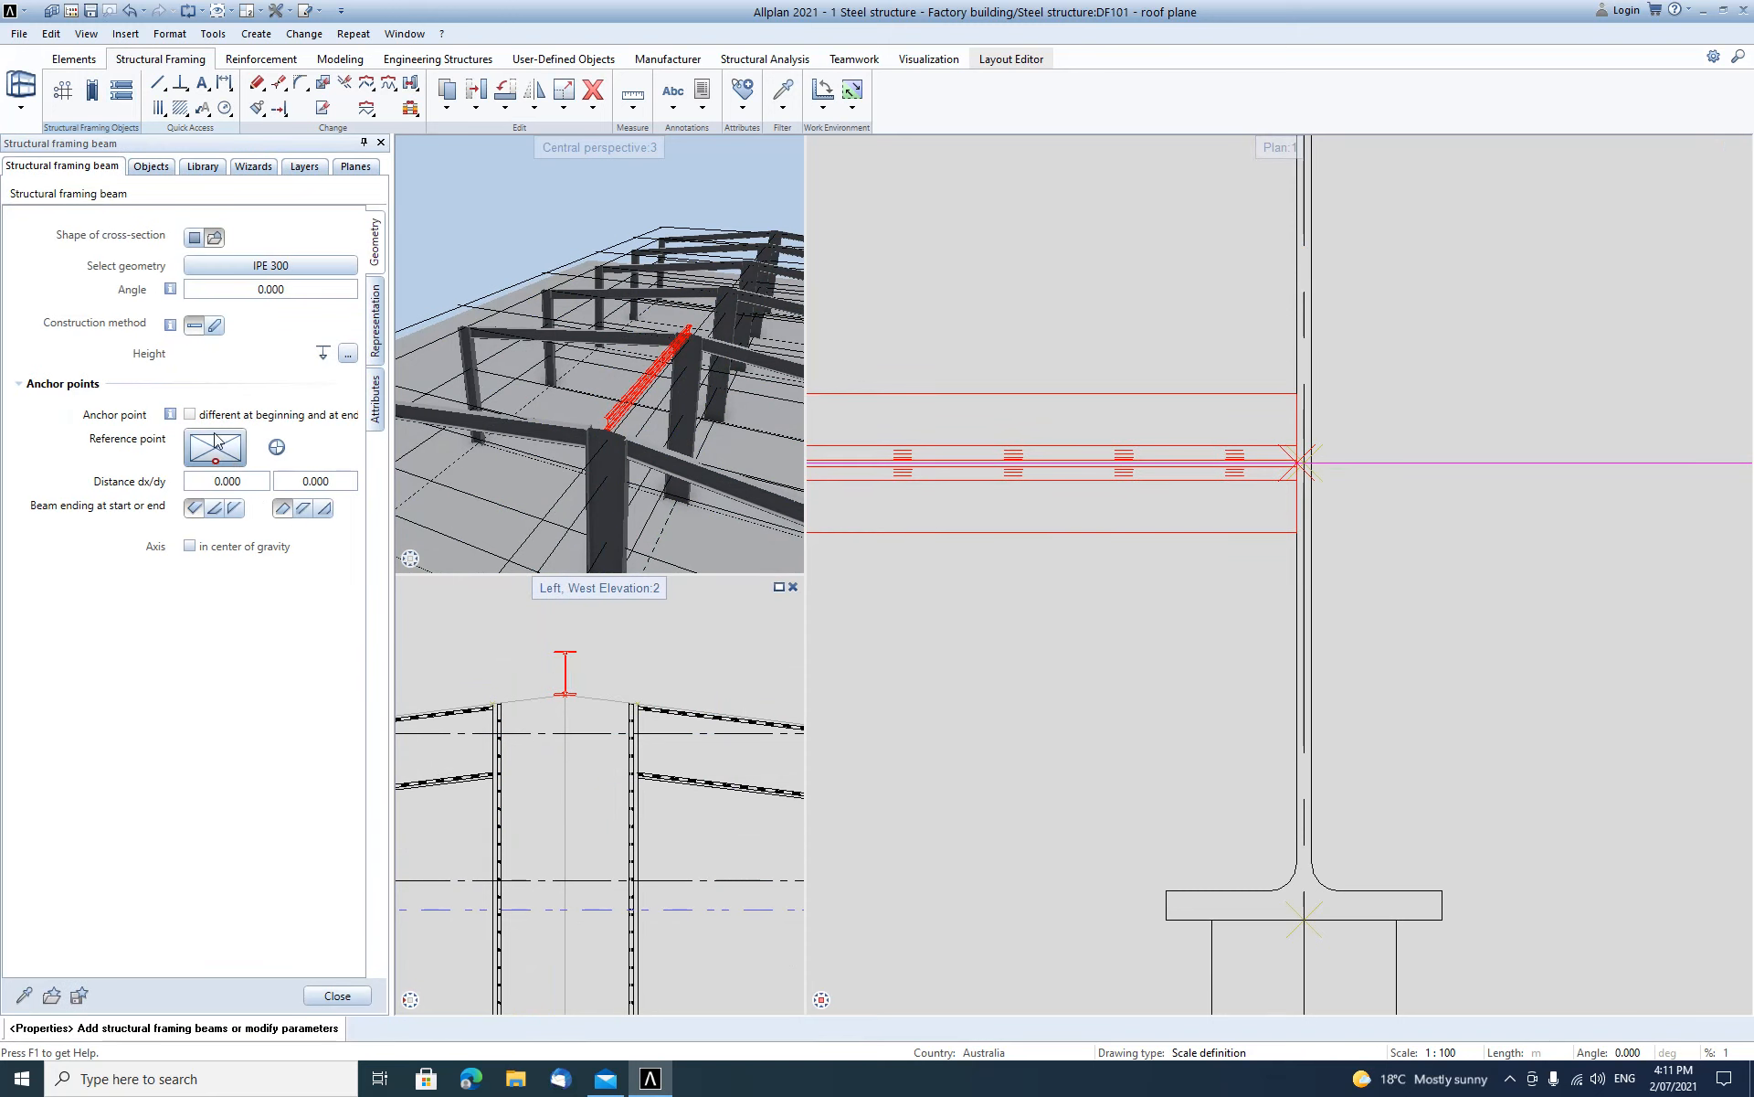
click(217, 440)
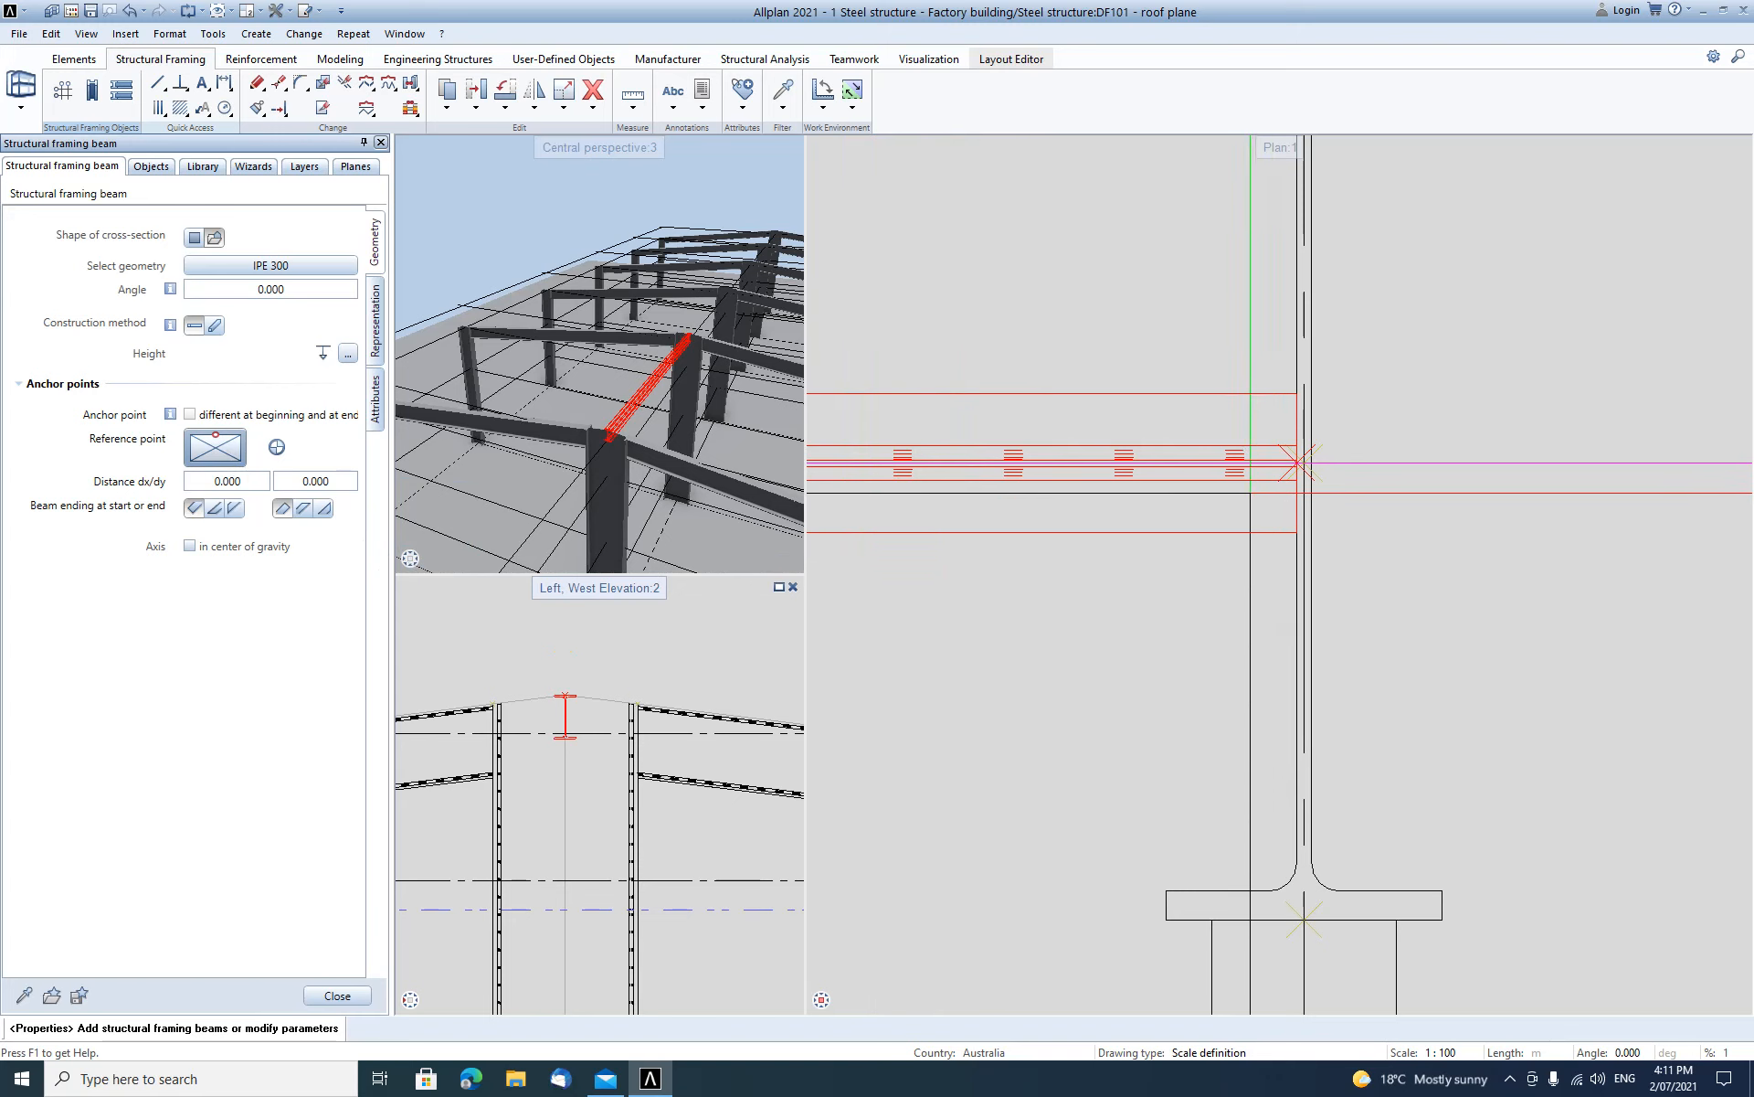
key(Escape)
scroll(1108, 469, down, 3)
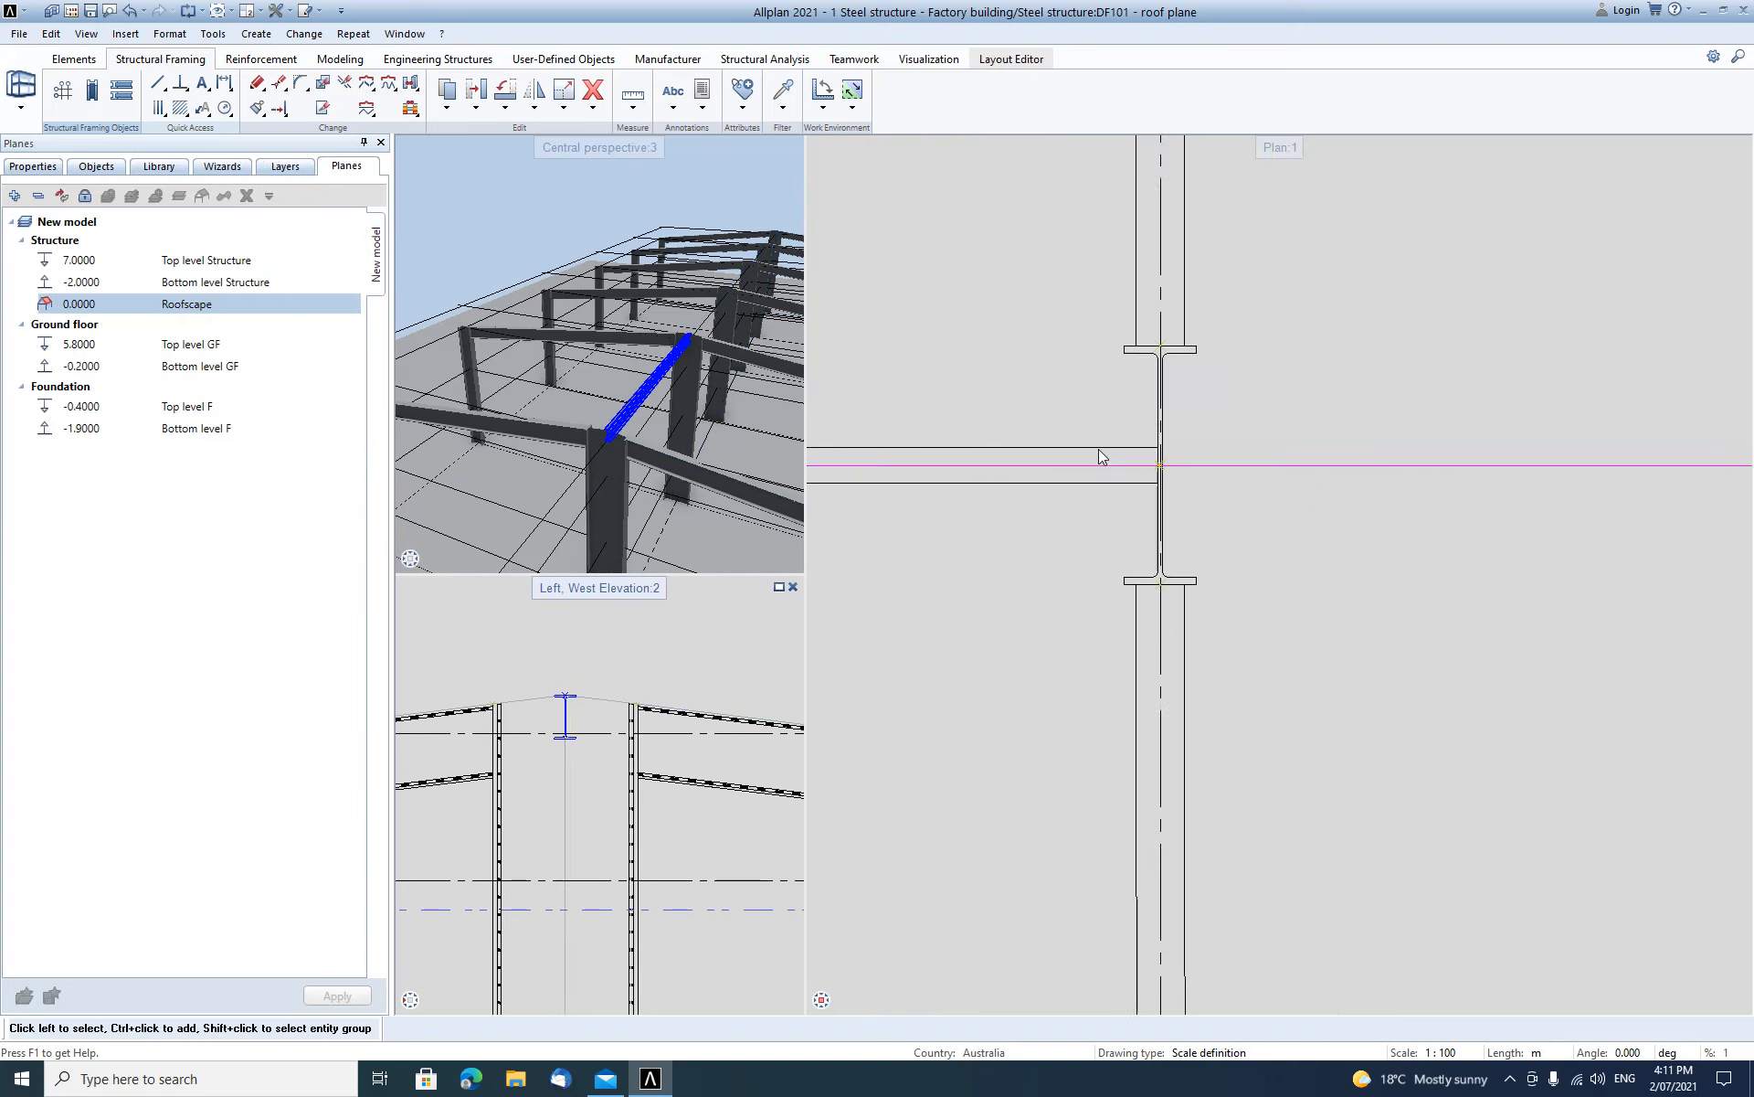
scroll(1100, 449, down, 5)
middle_drag(972, 649, 1011, 527)
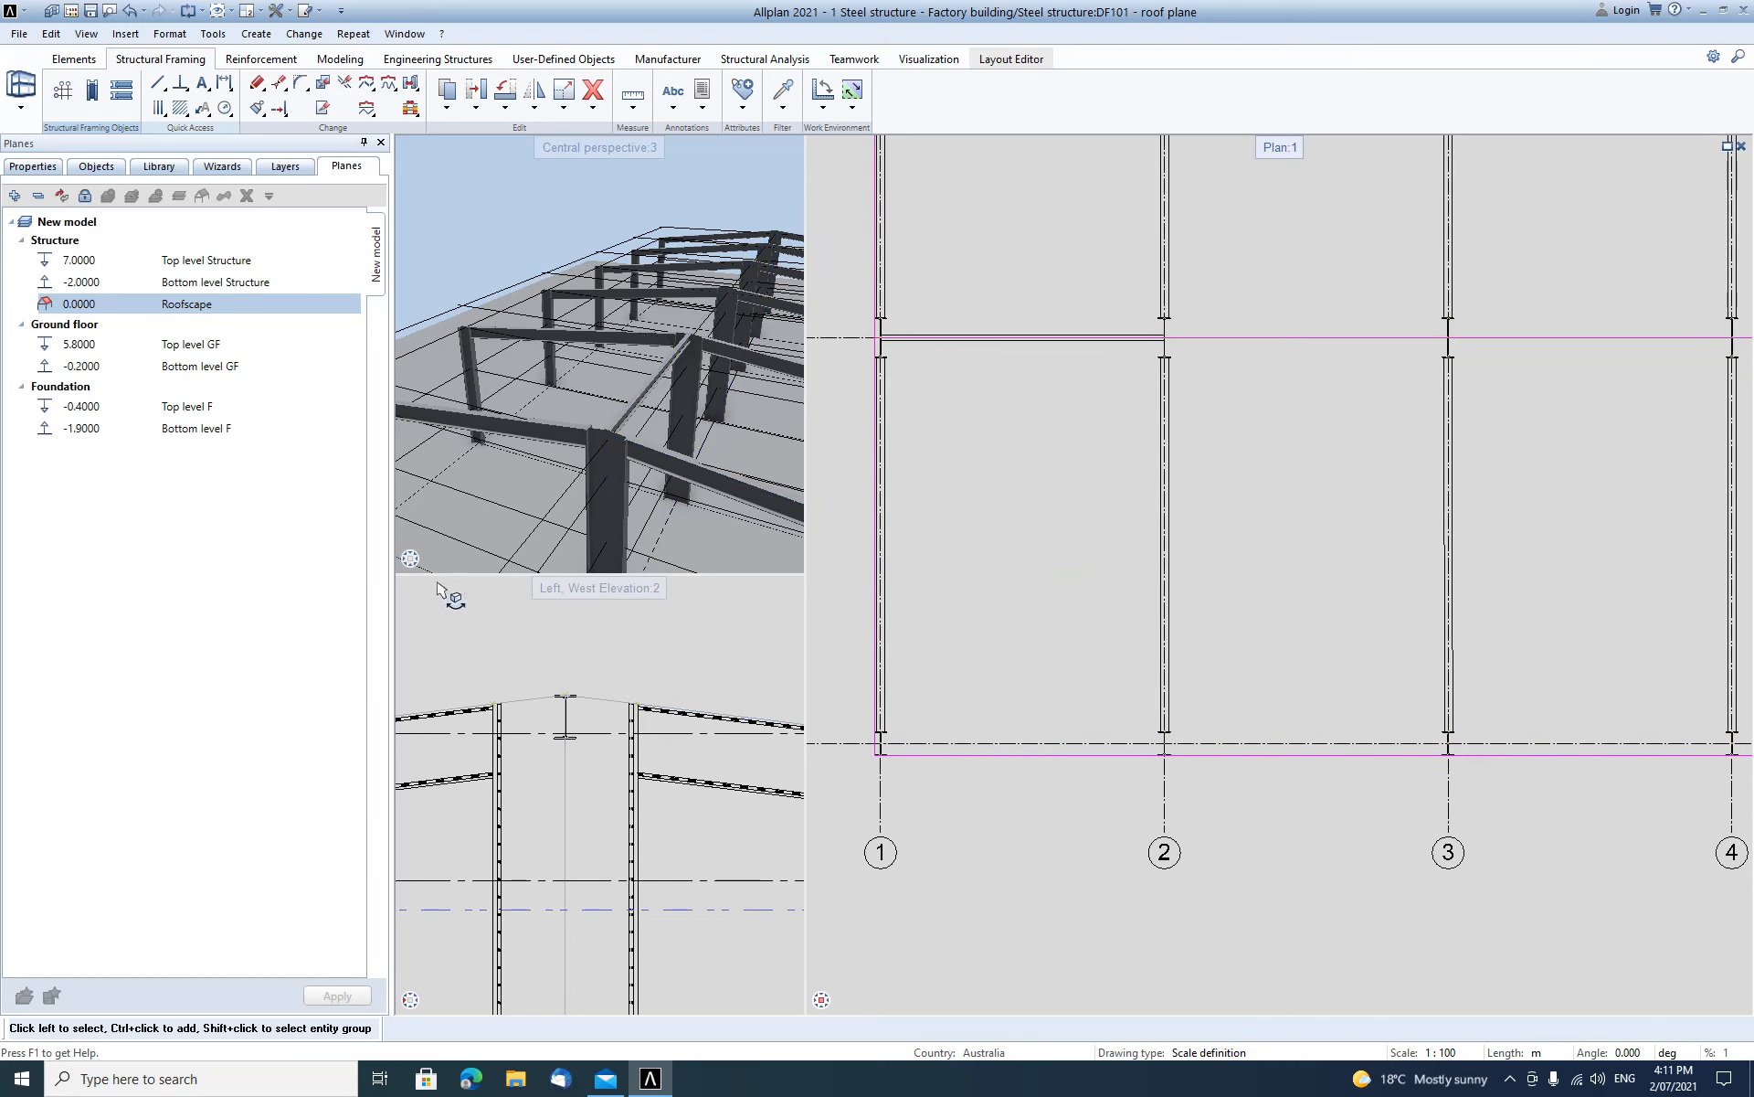
click(121, 90)
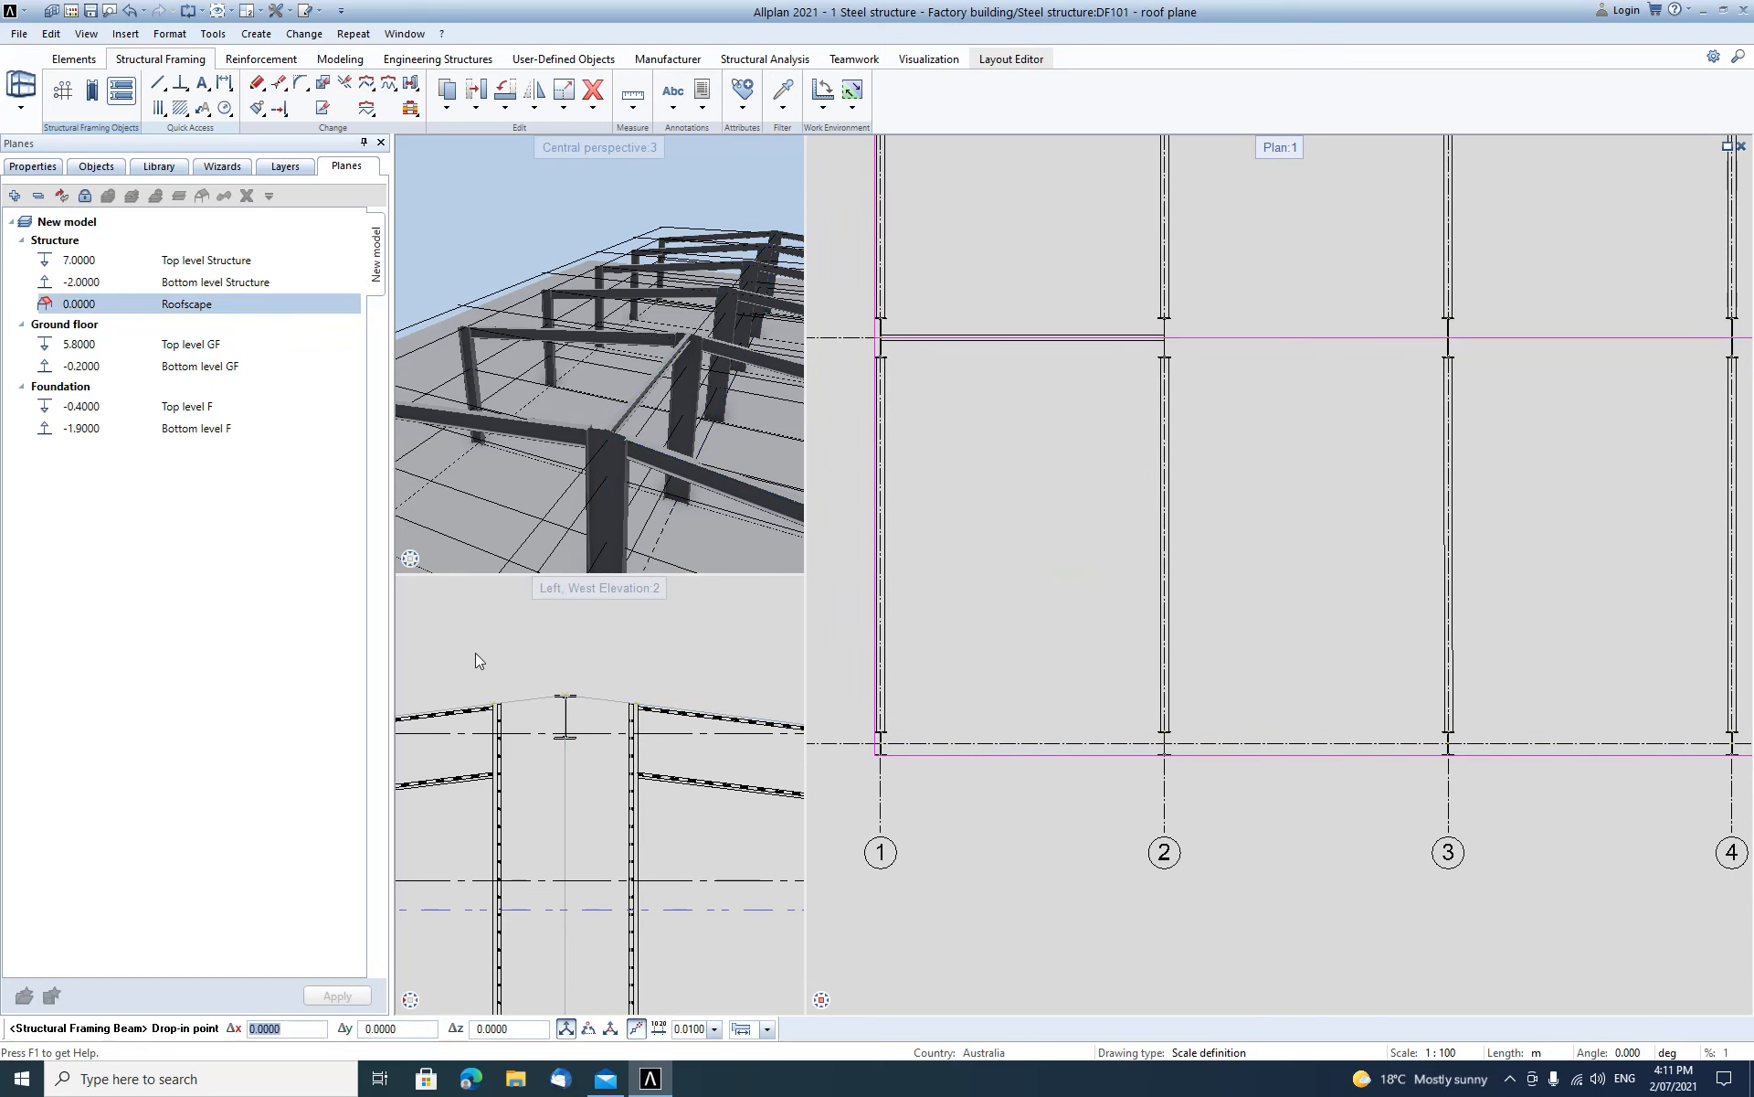
scroll(891, 761, up, 4)
scroll(891, 760, up, 3)
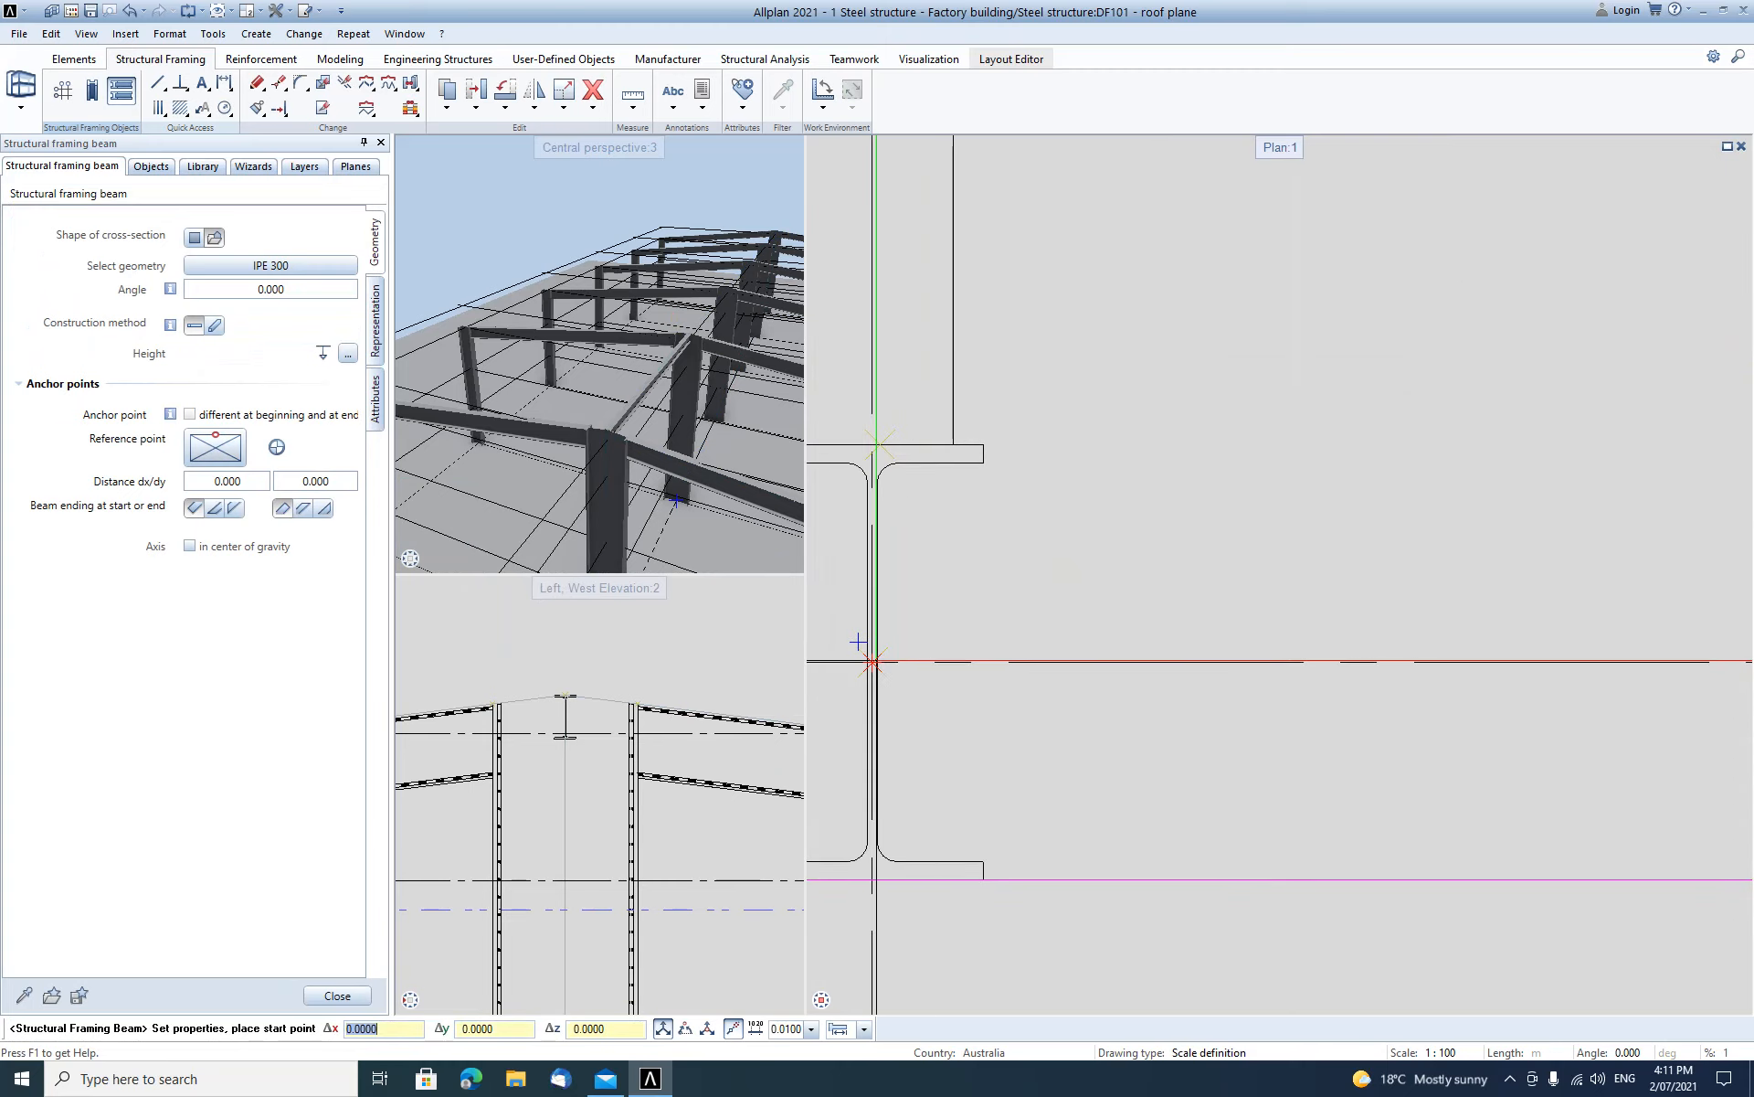
click(873, 662)
scroll(1051, 656, down, 3)
scroll(1045, 656, up, 3)
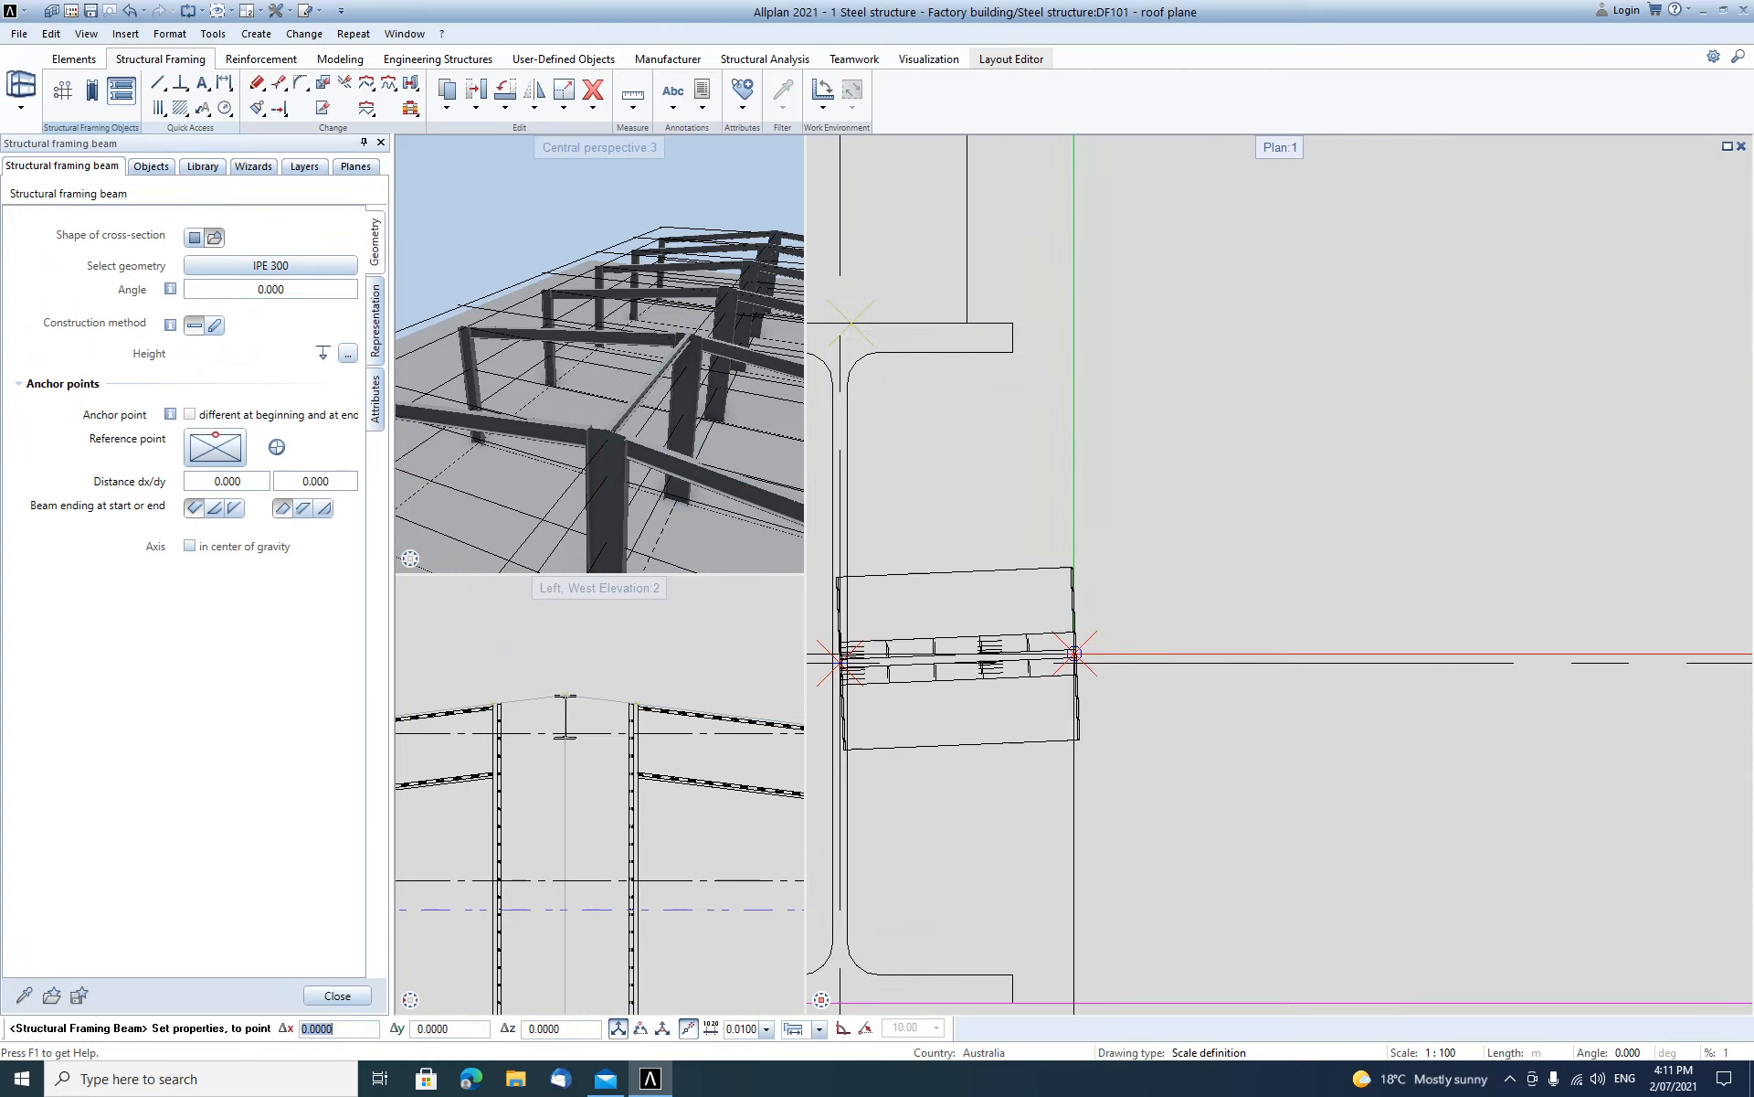
key(Escape)
click(94, 93)
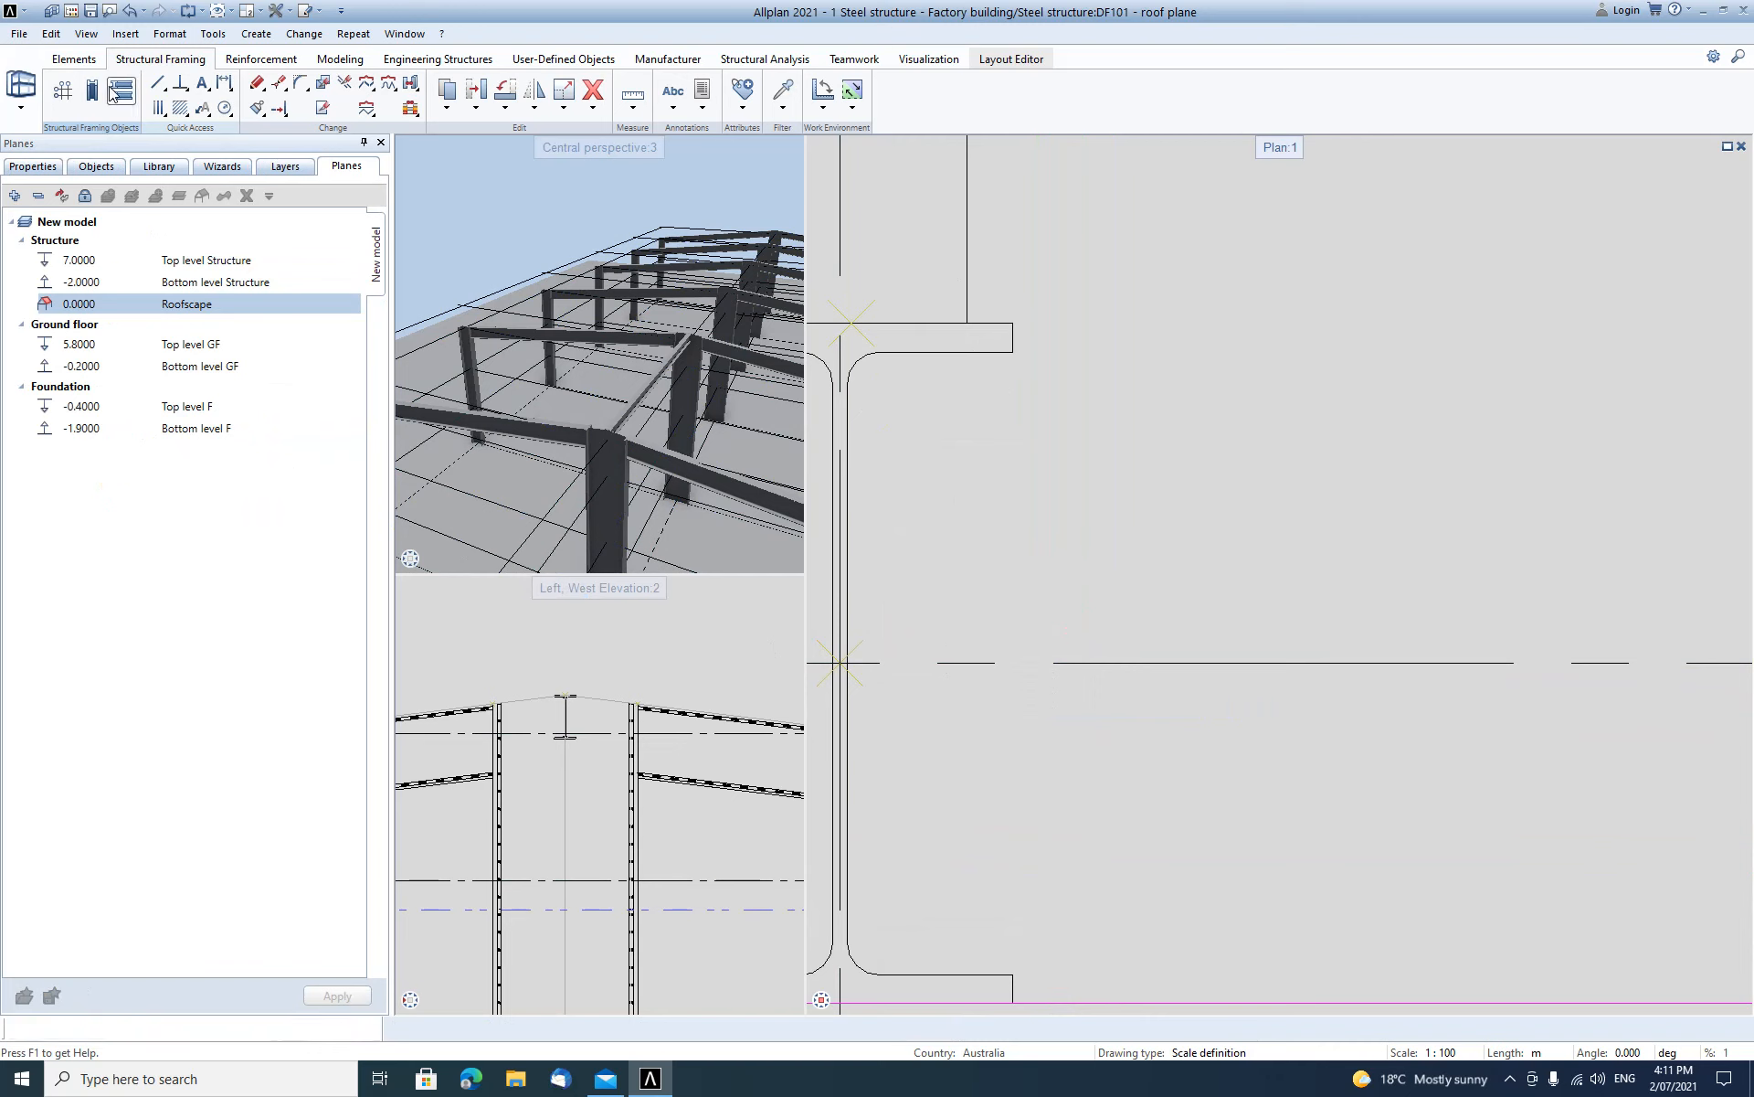
Place an IPE 300 beam along axis A, spanning between the column webs on axes 1 and 2.
click(121, 95)
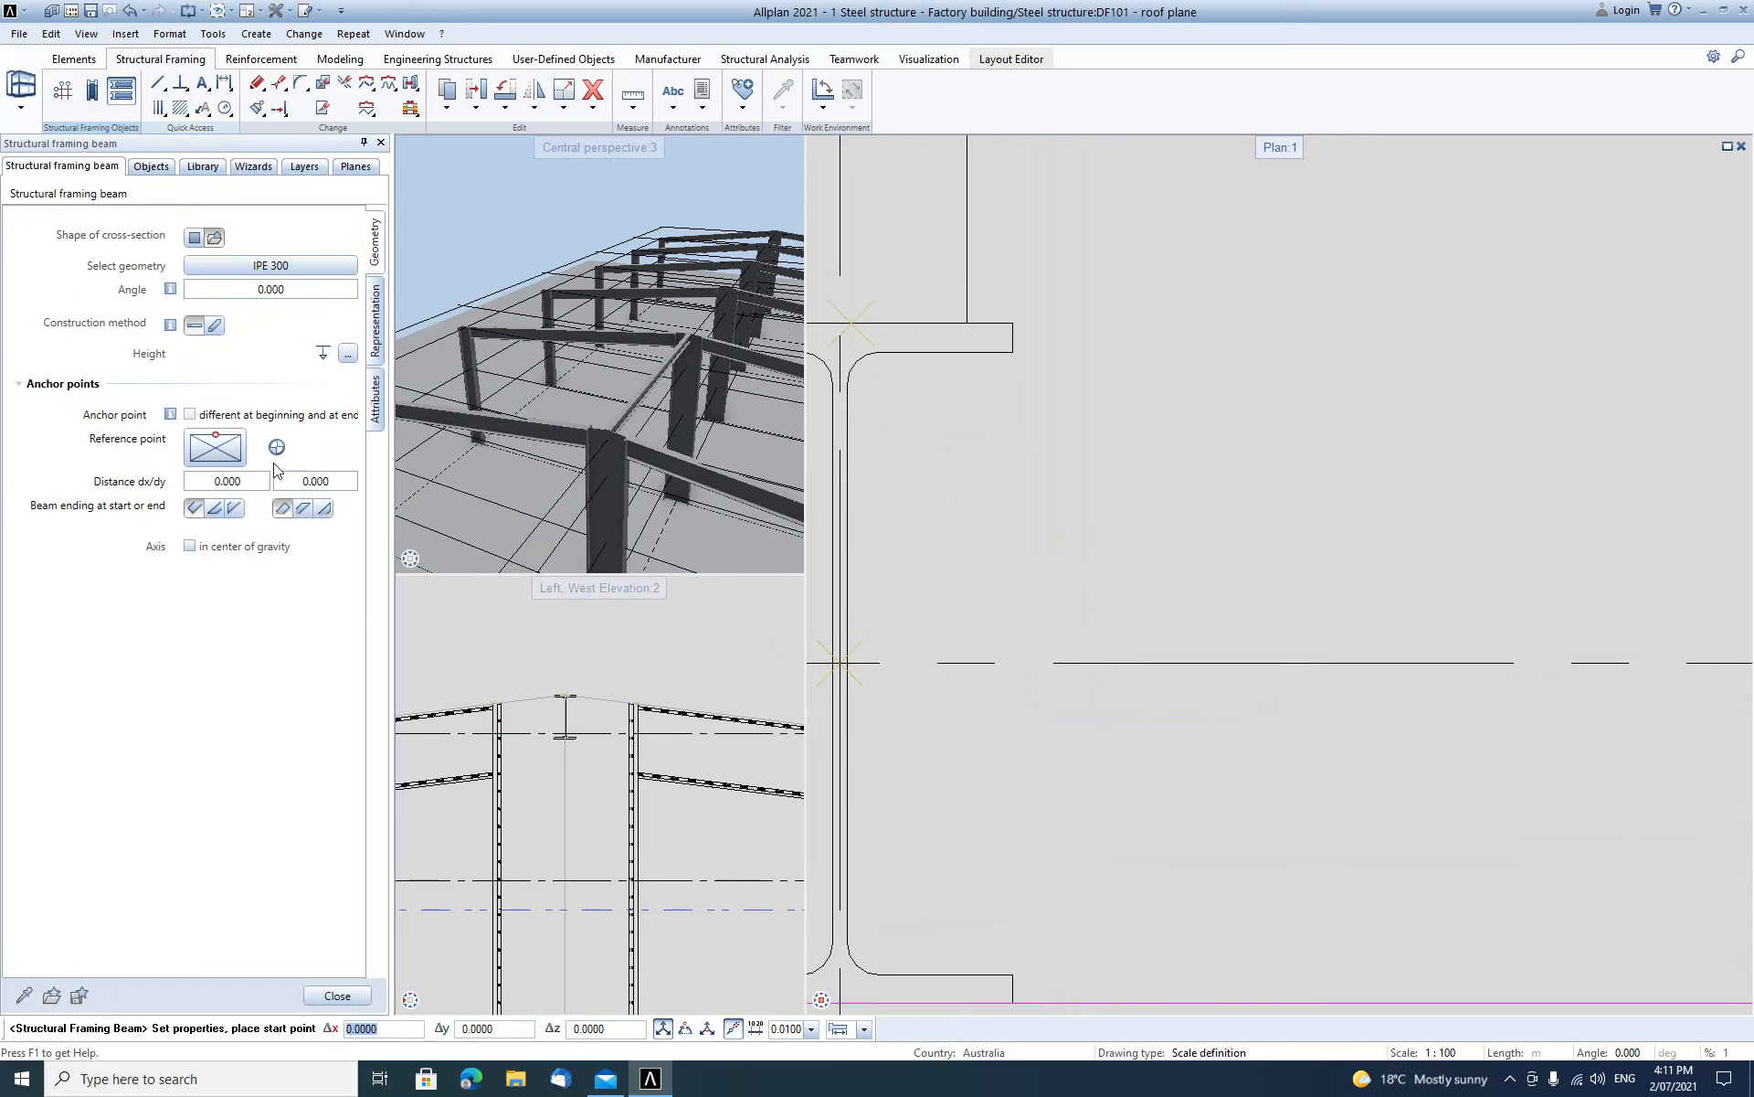
click(839, 660)
scroll(859, 667, down, 6)
middle_drag(1002, 704, 714, 711)
scroll(1133, 694, up, 10)
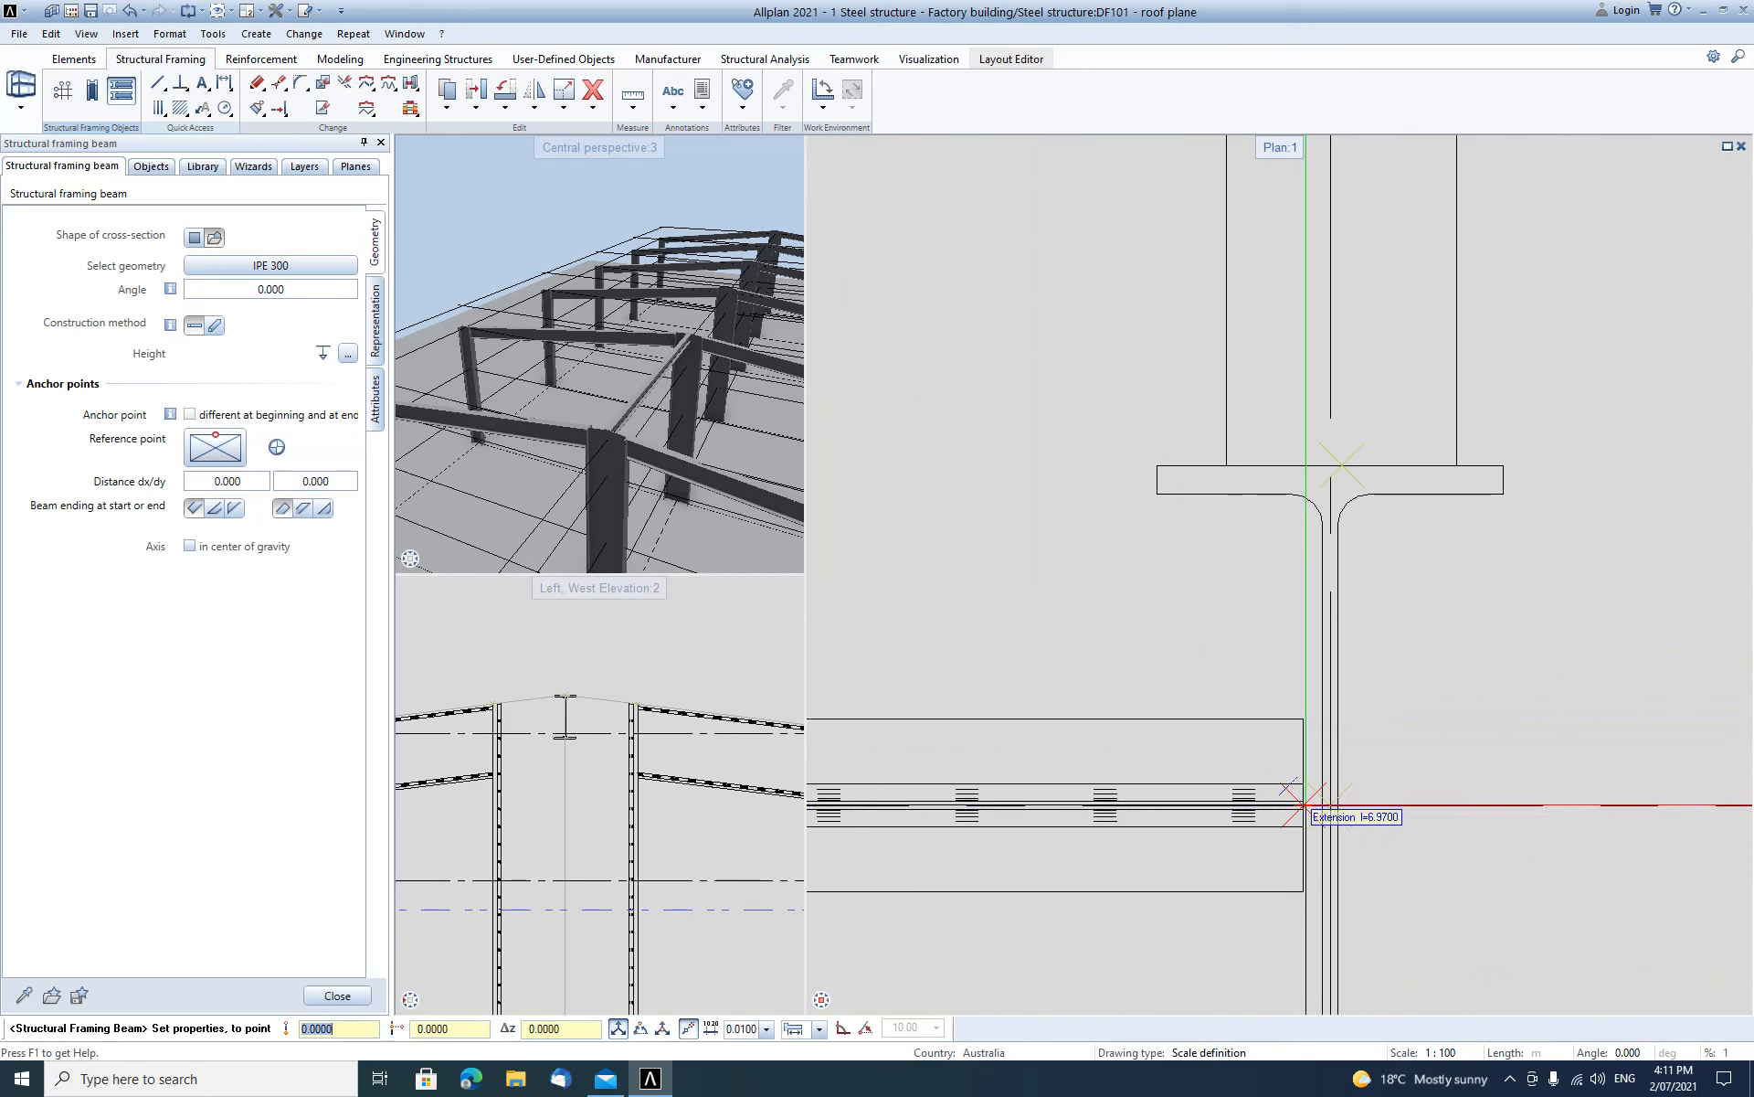
click(1297, 804)
key(Escape)
Copy and mirror the axis A eaves beam about axis B to place its counterpart on axis C.
scroll(1219, 747, down, 2)
scroll(1218, 747, down, 4)
middle_drag(1081, 731, 1208, 903)
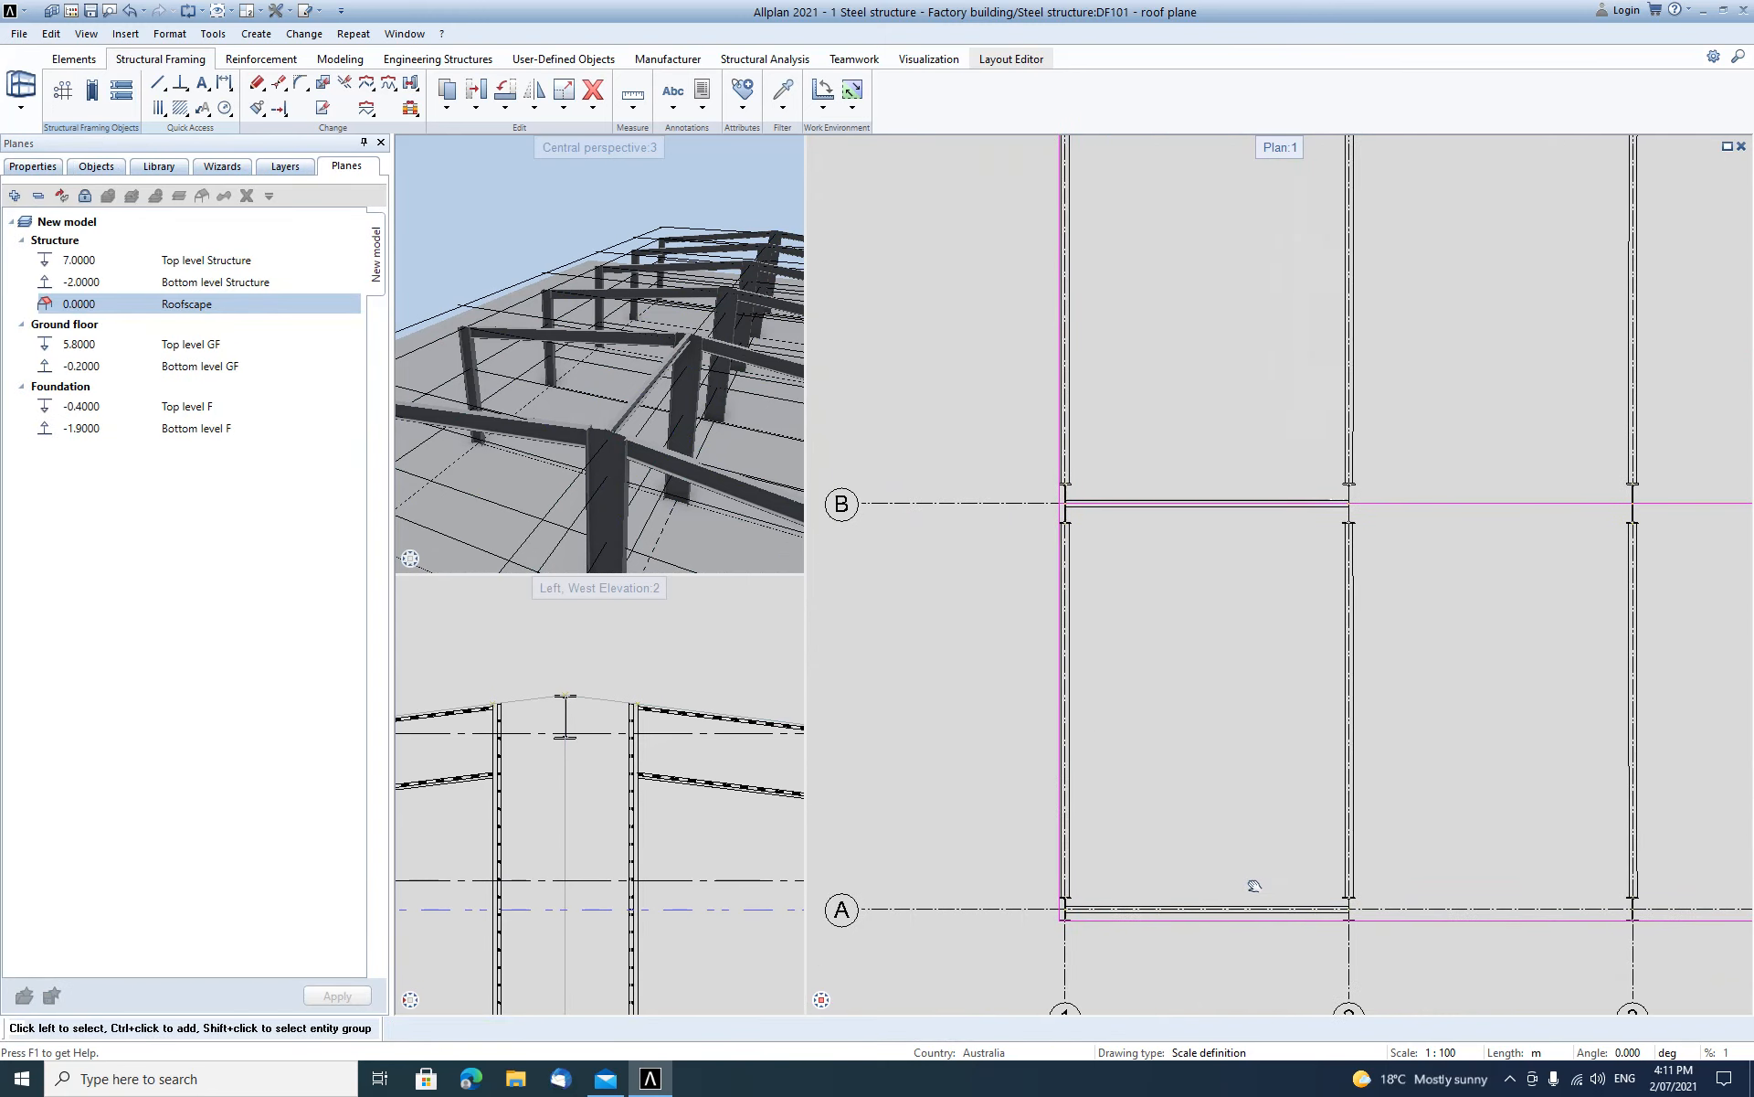
click(1210, 903)
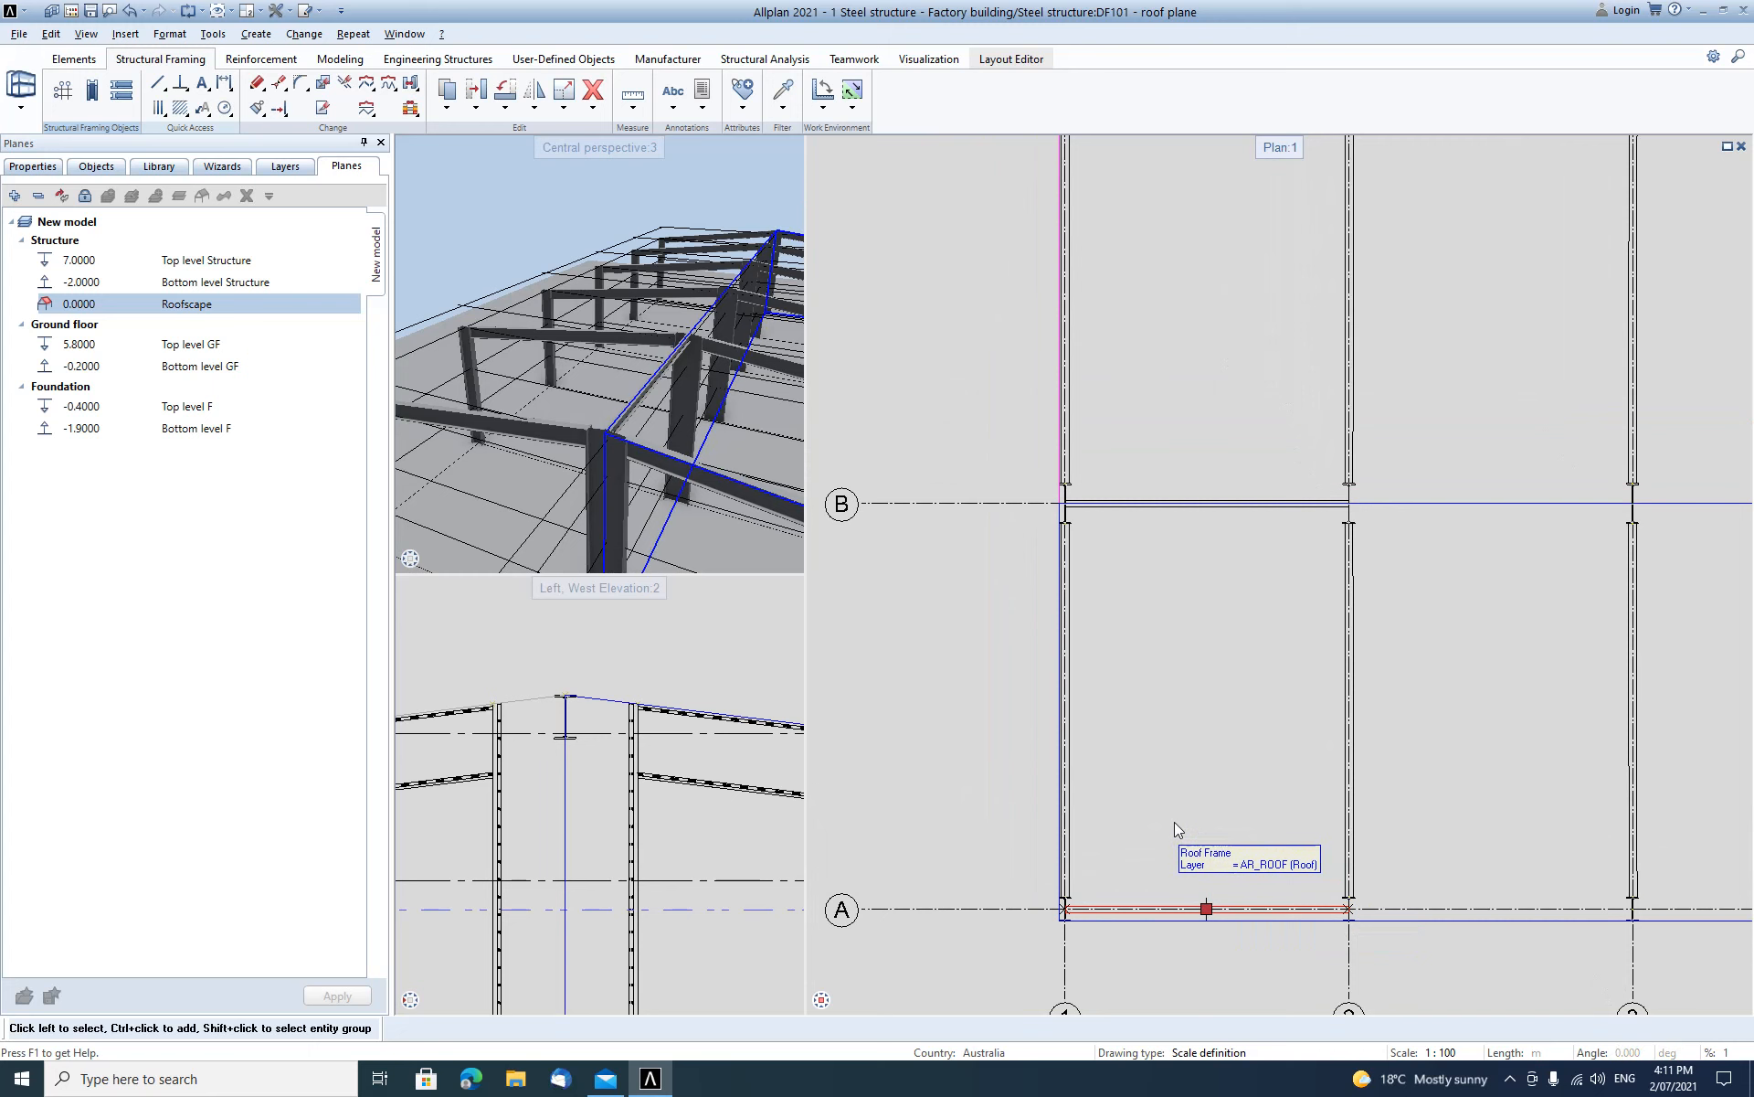
key(ctrl+m)
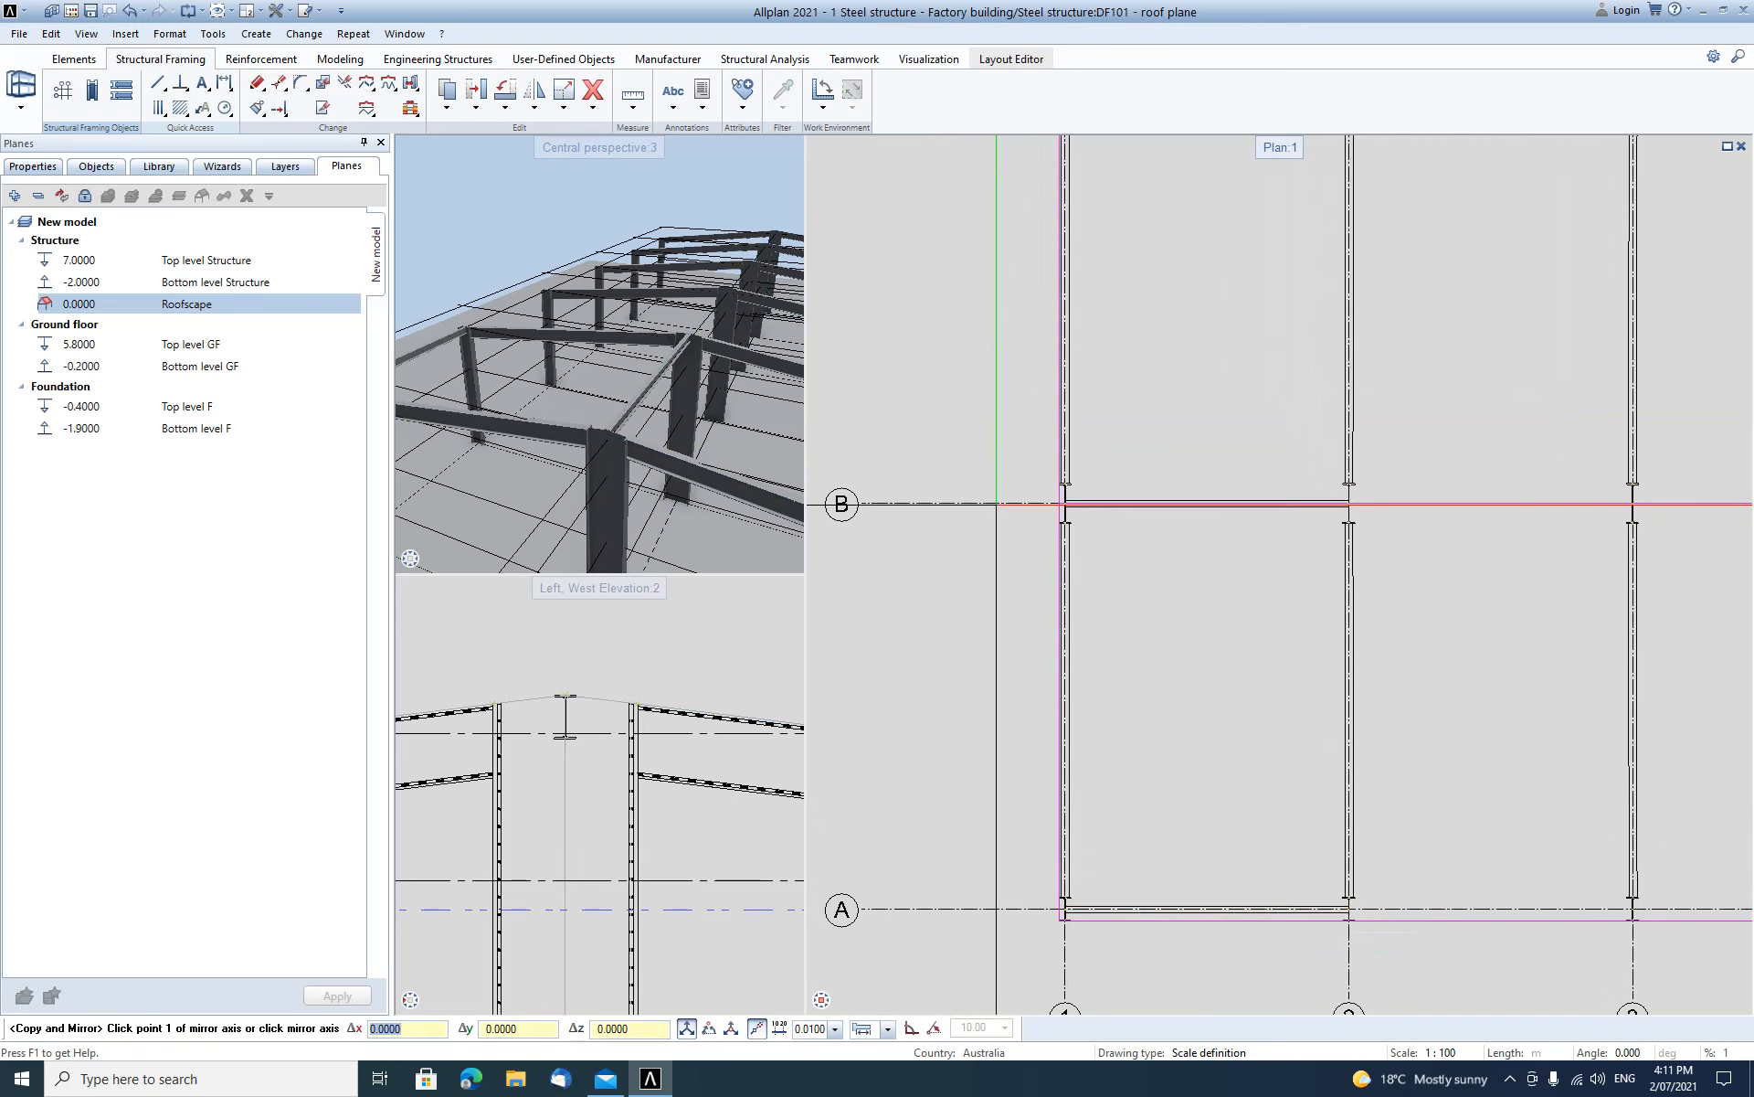
key(Escape)
click(925, 504)
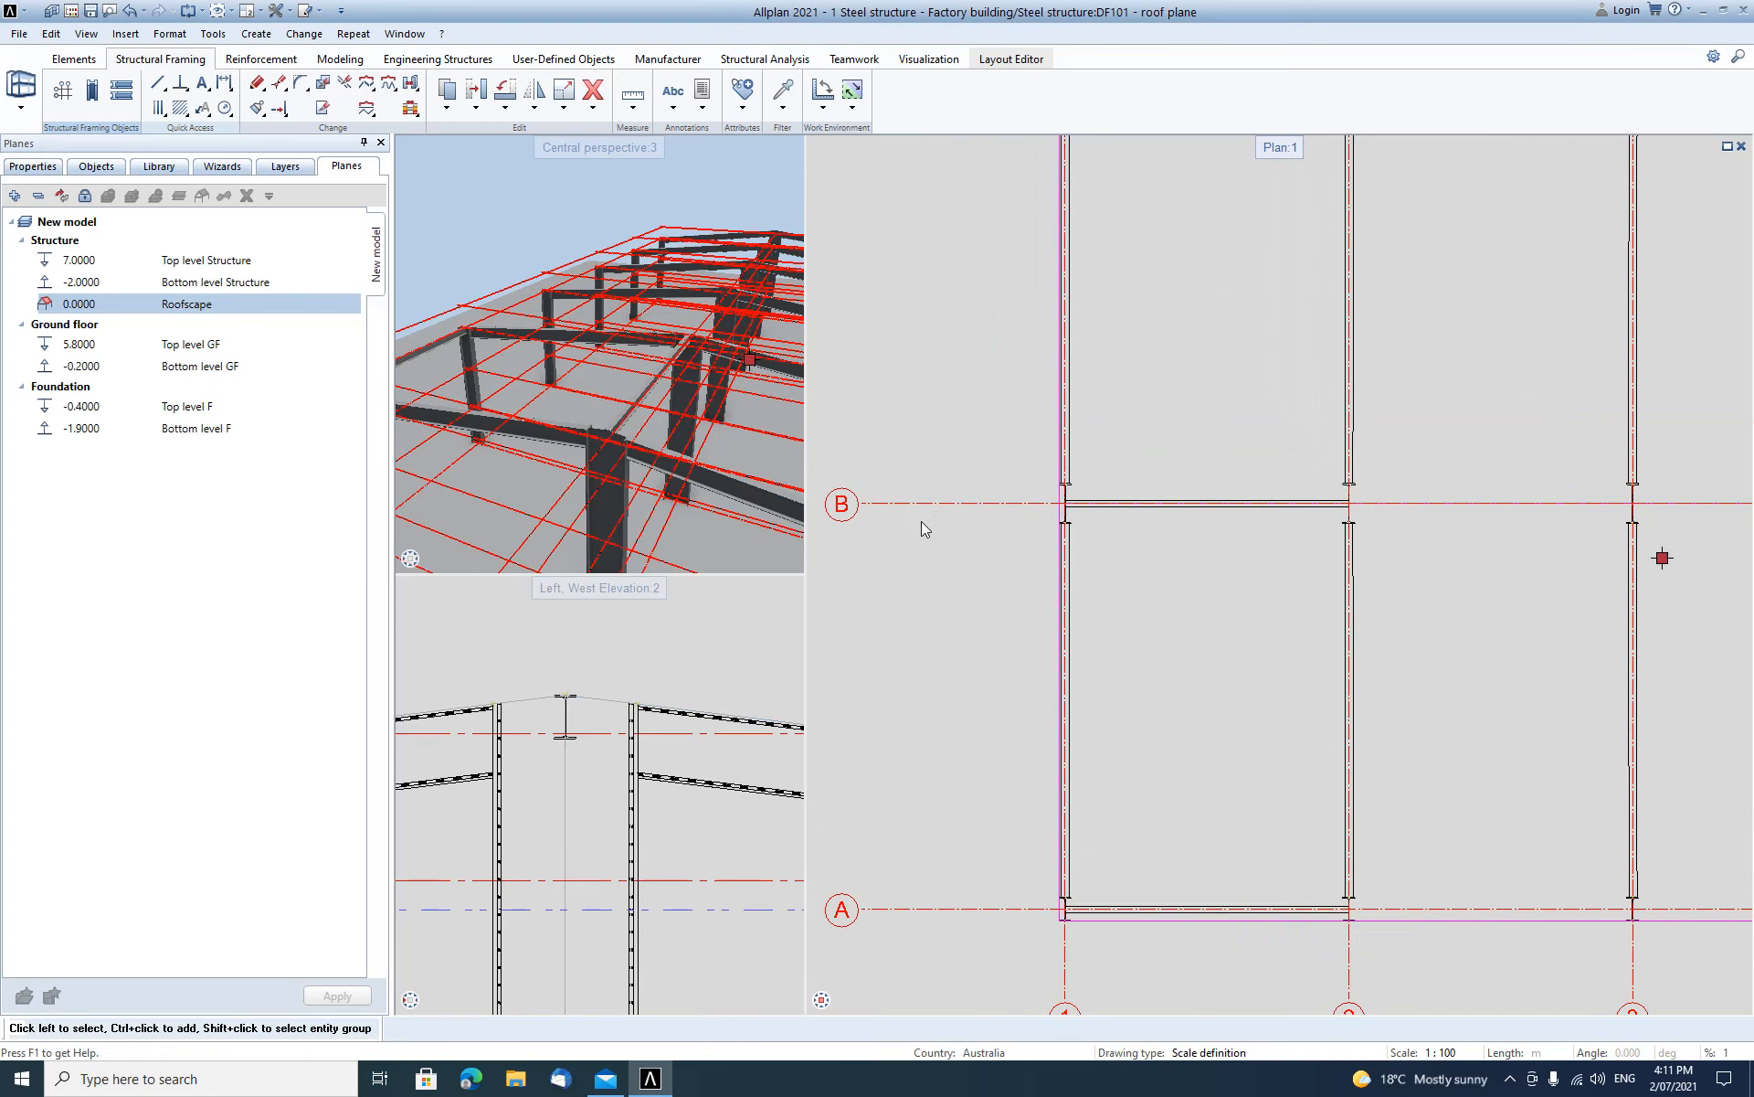
key(Escape)
Copy the three IPE 300 beams between axes 1 and 2, using grid intersection A/1 as the start point.
scroll(998, 608, down, 3)
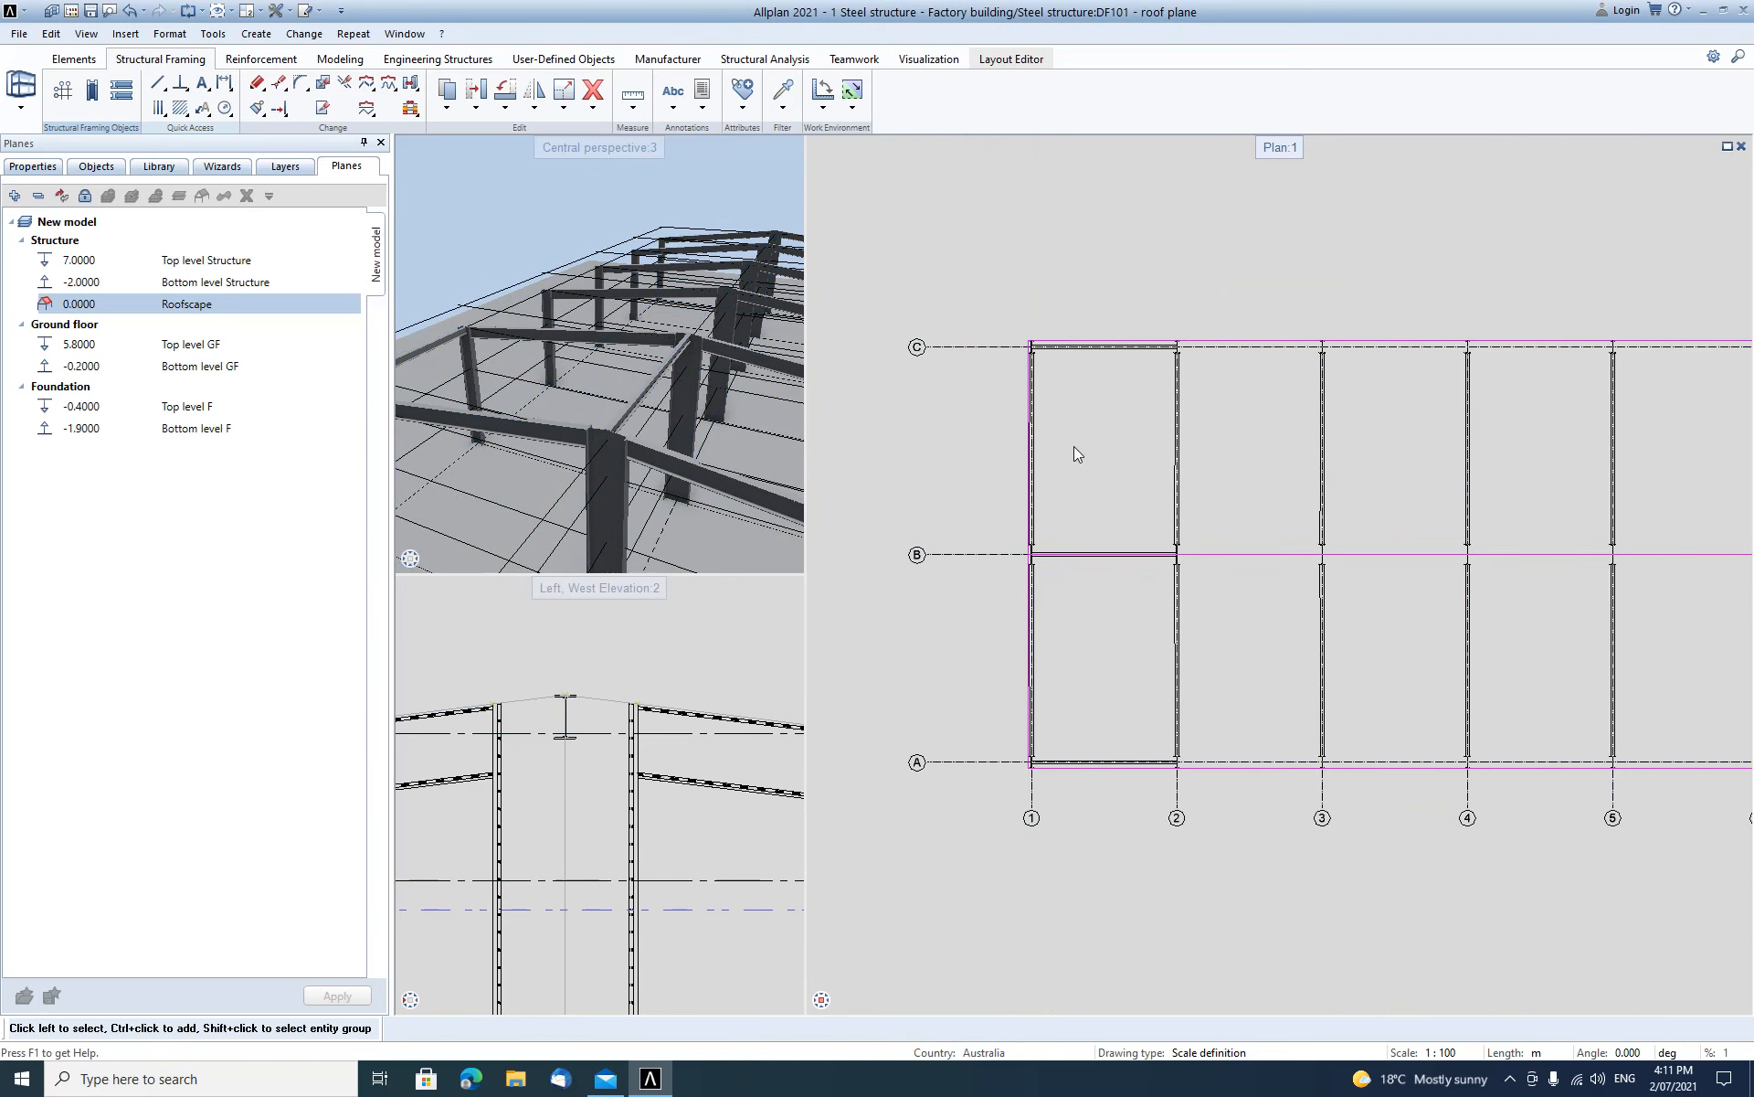
click(1090, 348)
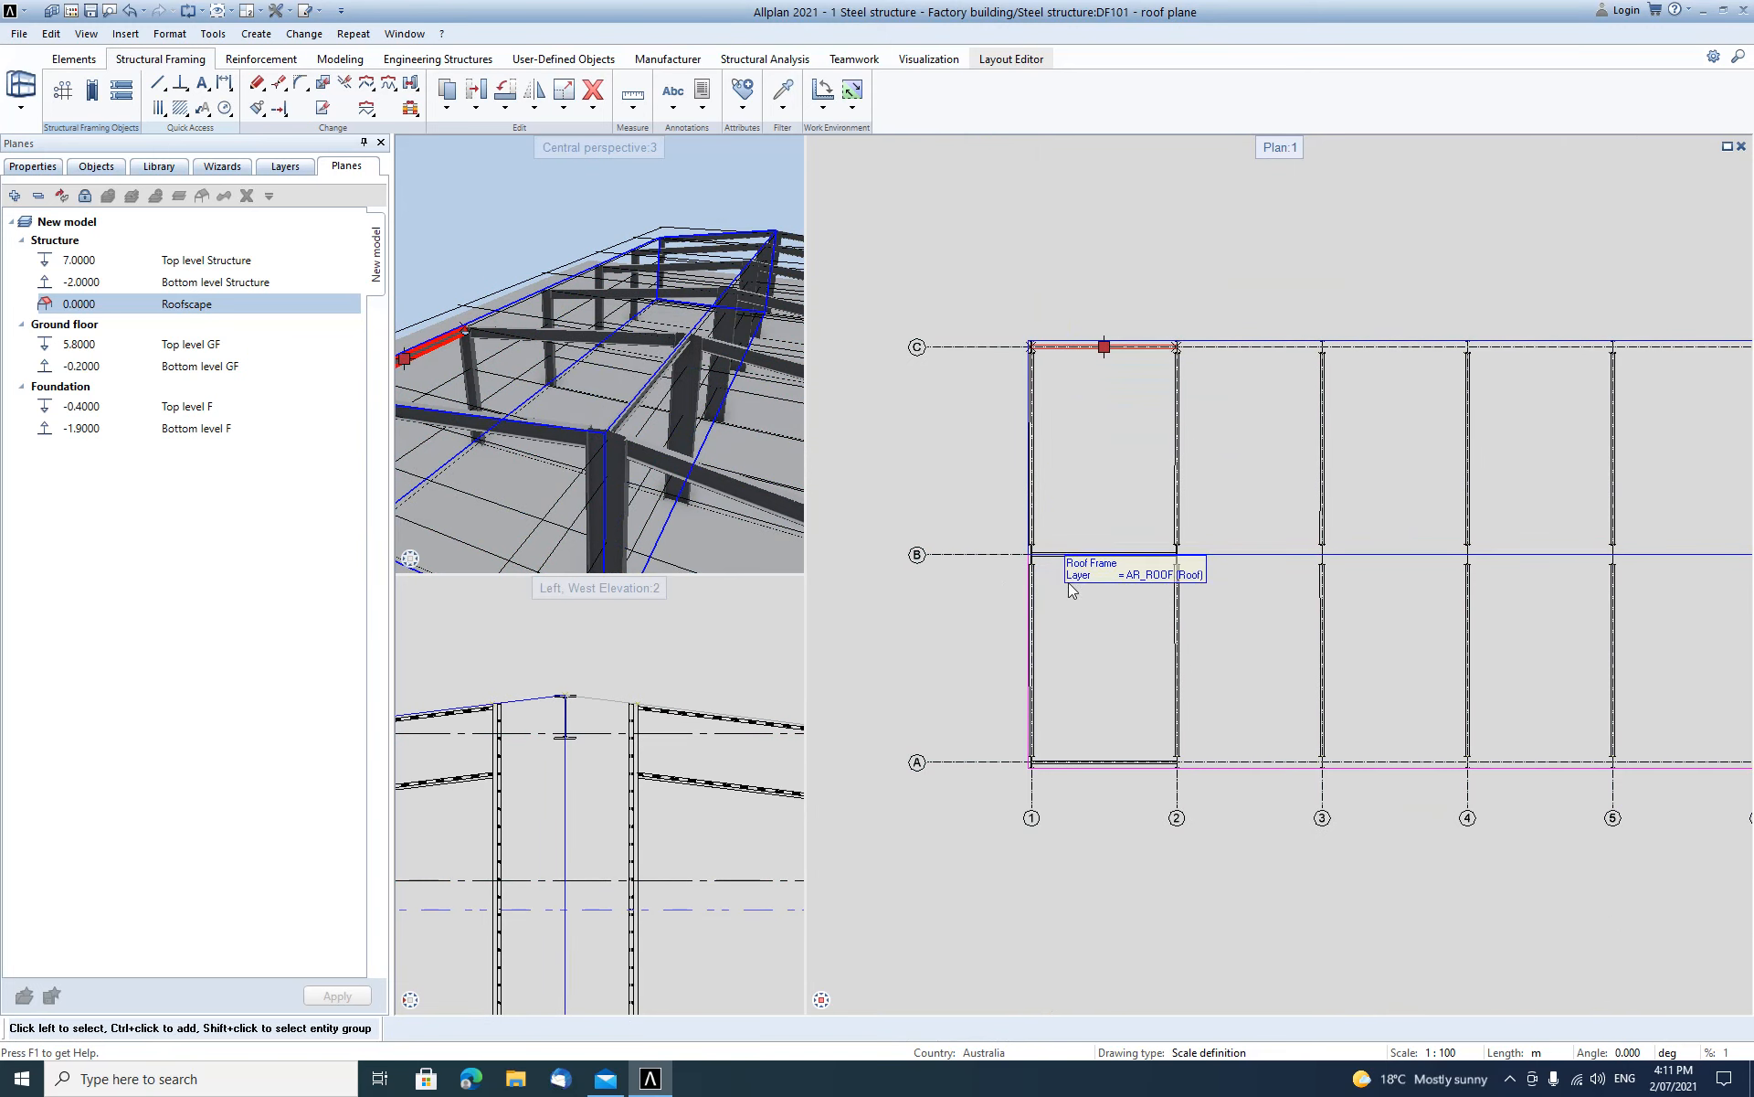
ctrl+click(1089, 556)
ctrl+click(1101, 760)
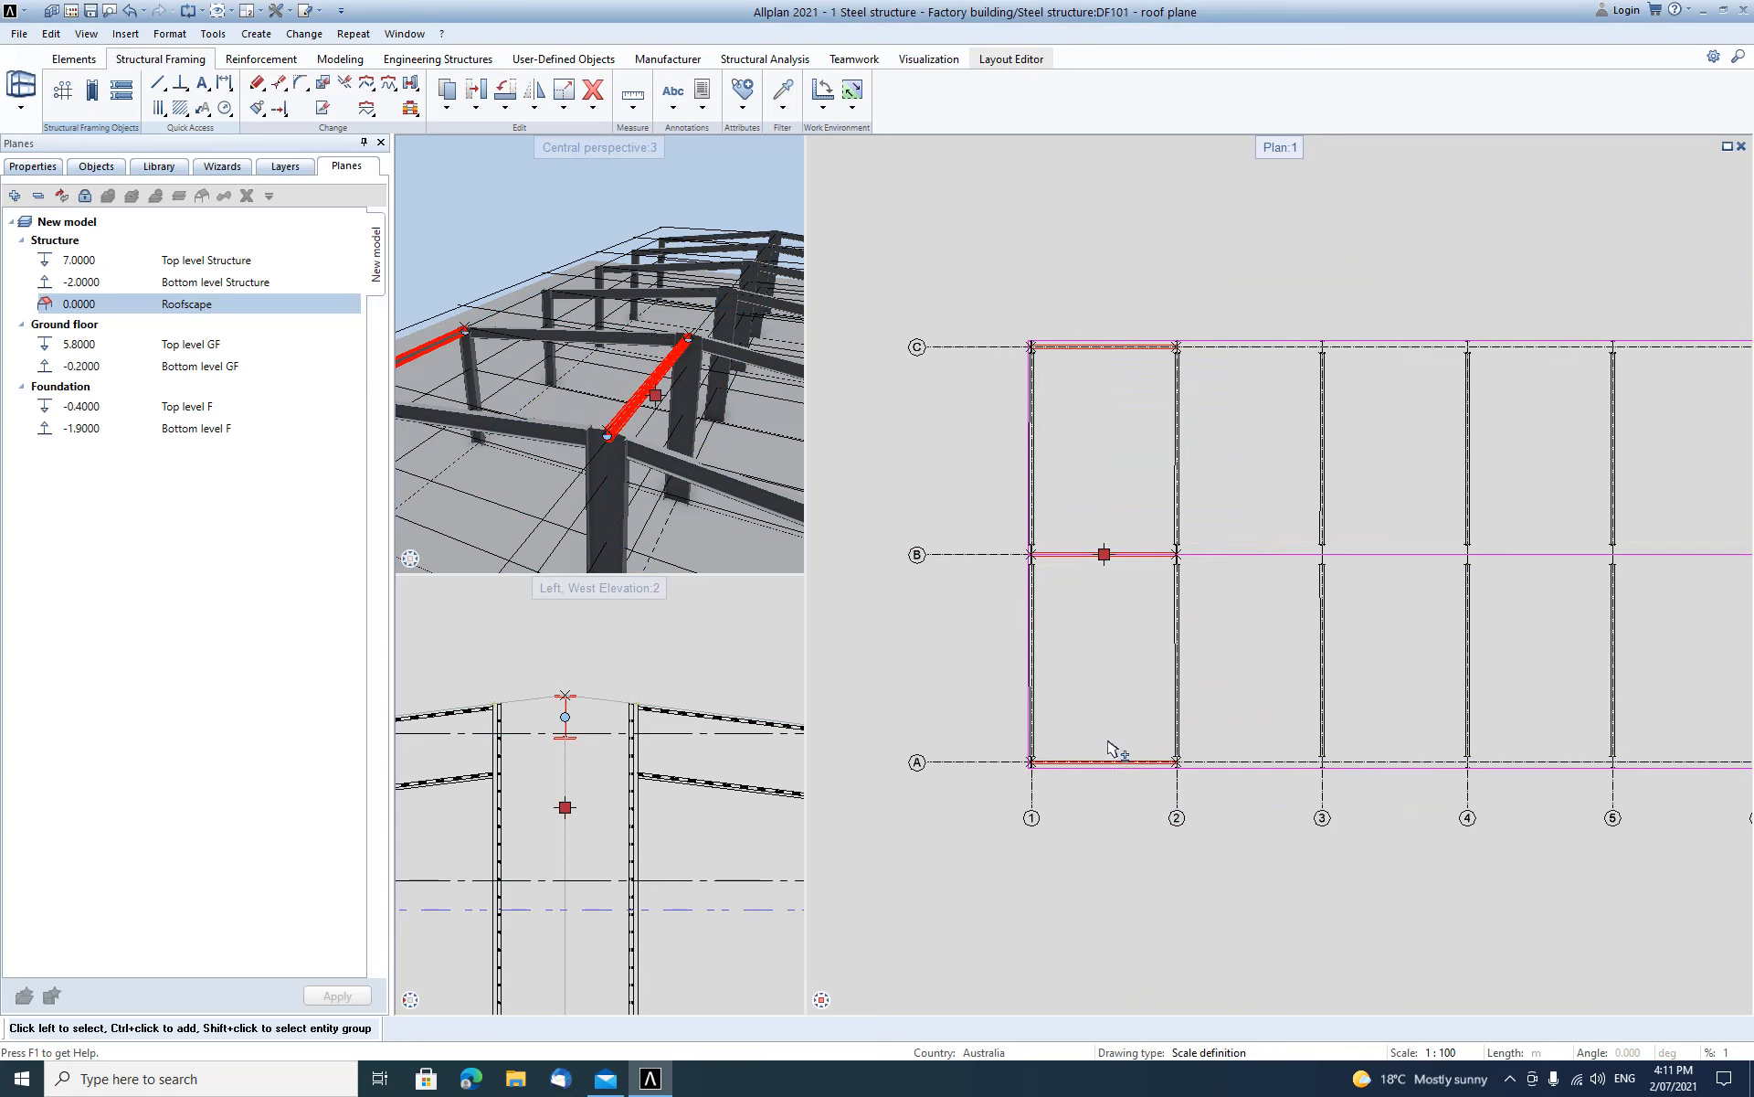
scroll(677, 399, down, 3)
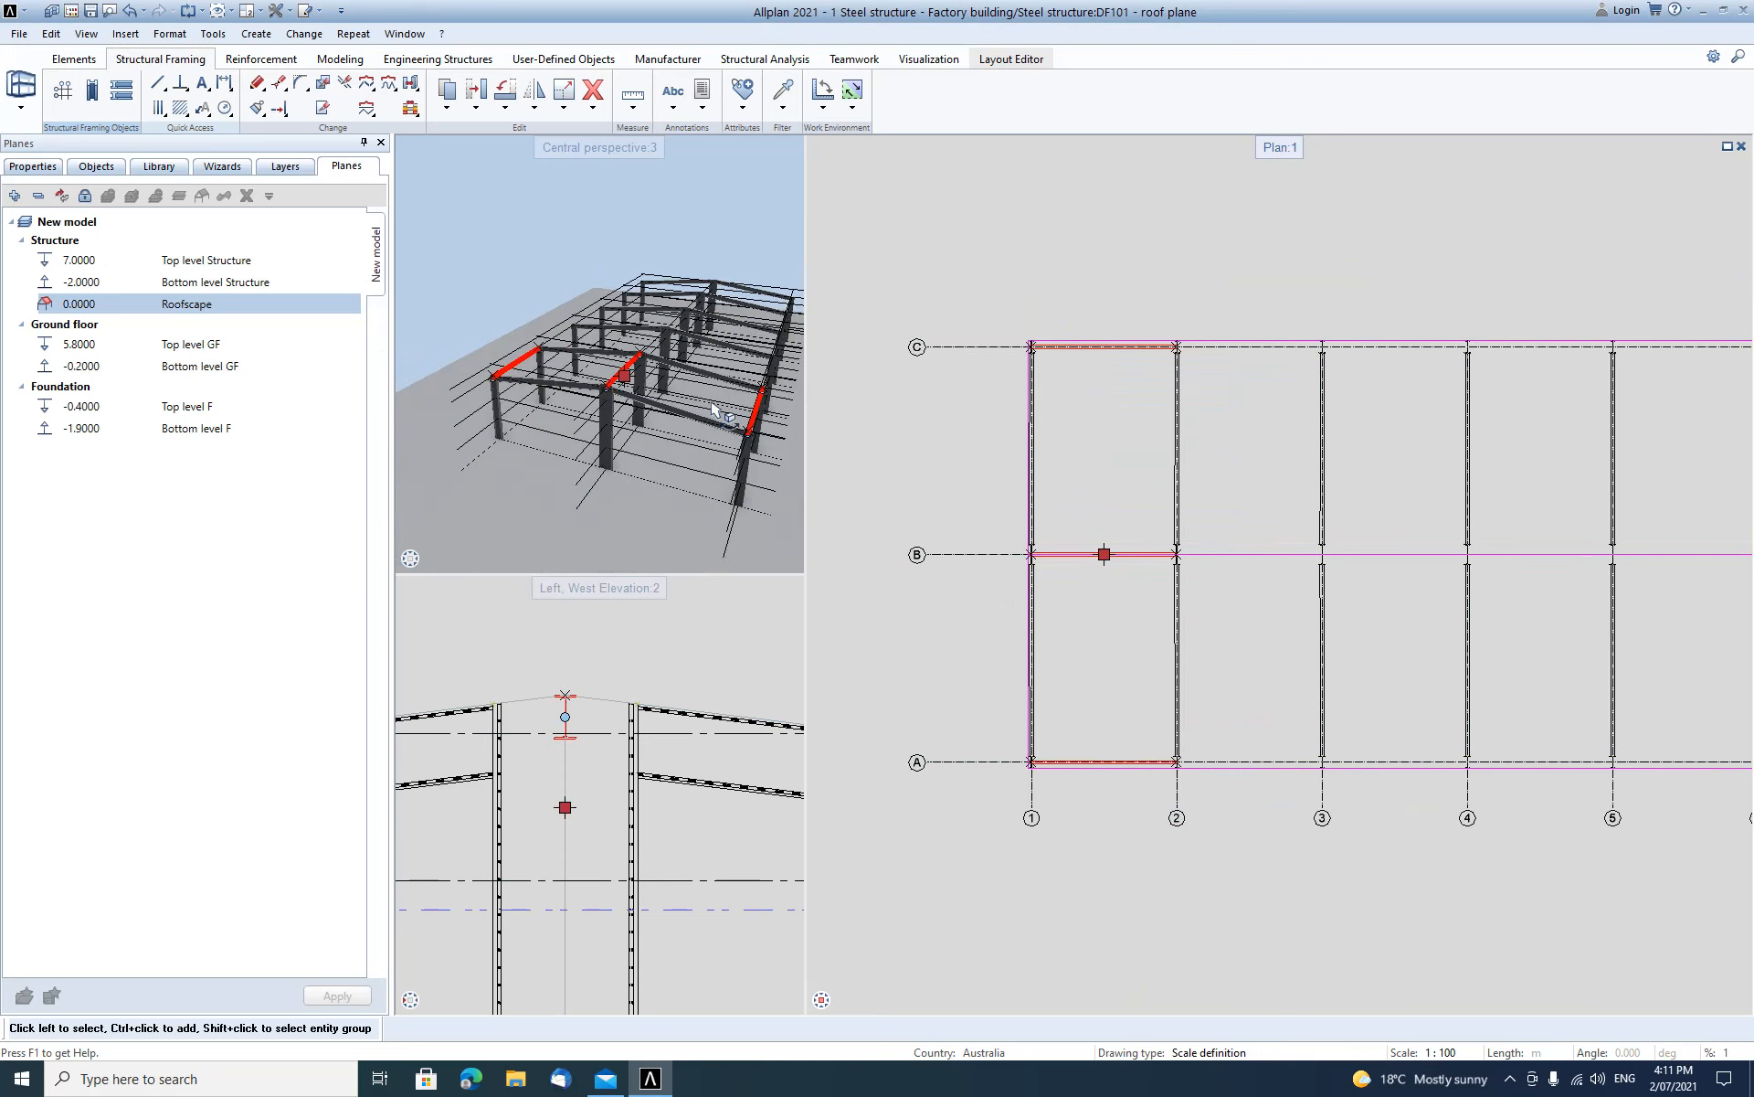
scroll(718, 400, up, 1)
key(c)
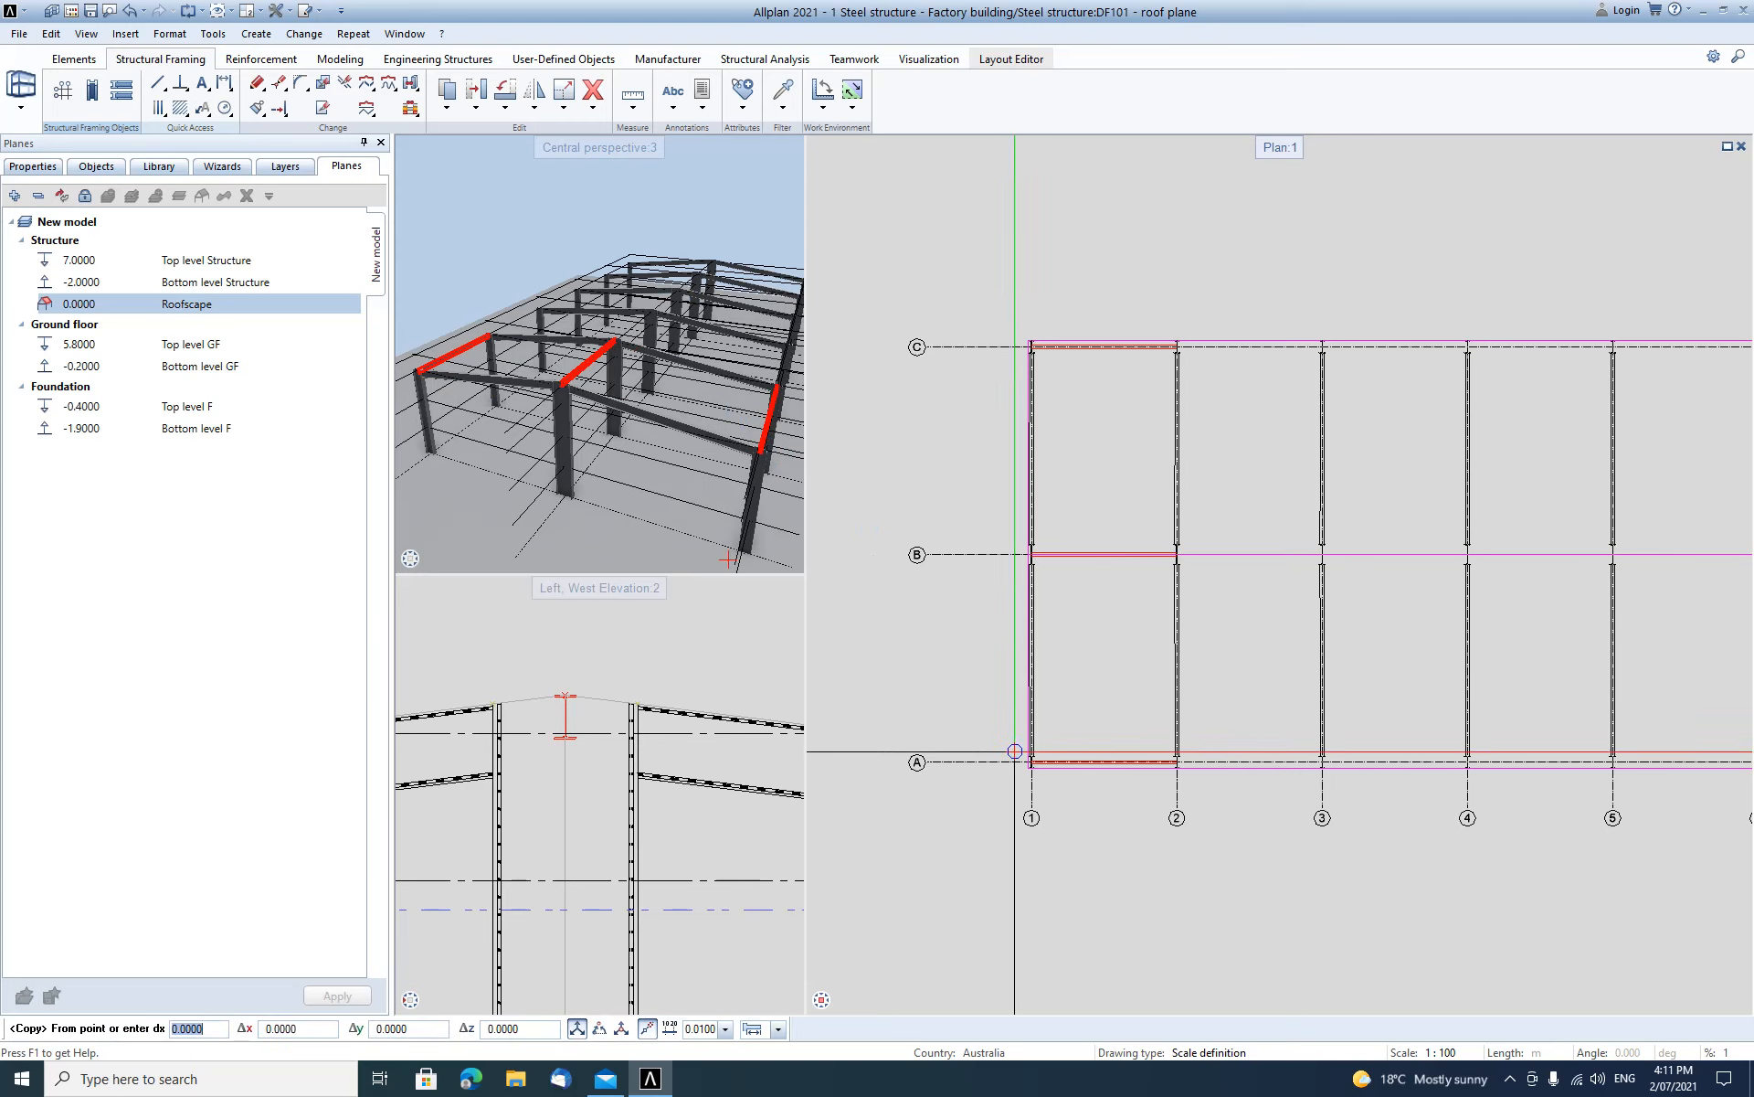
scroll(1032, 762, up, 8)
scroll(1051, 788, up, 5)
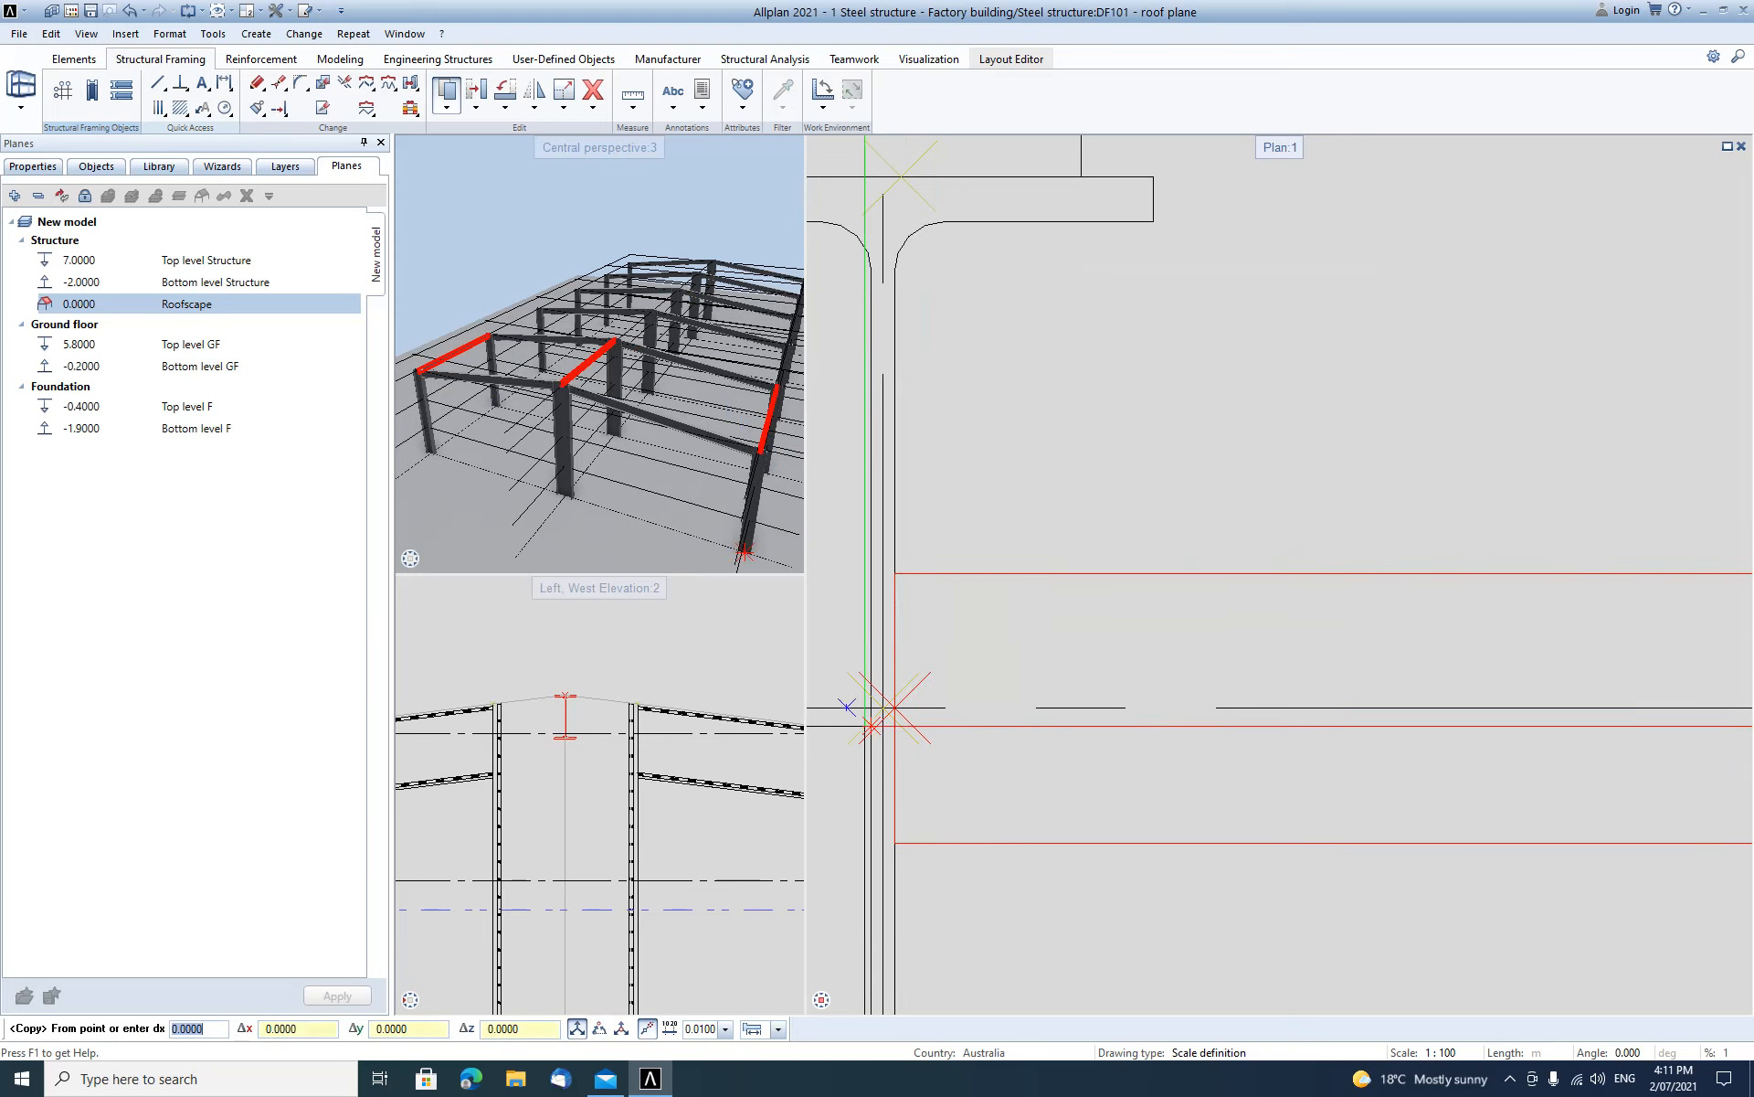
click(863, 695)
scroll(959, 646, down, 5)
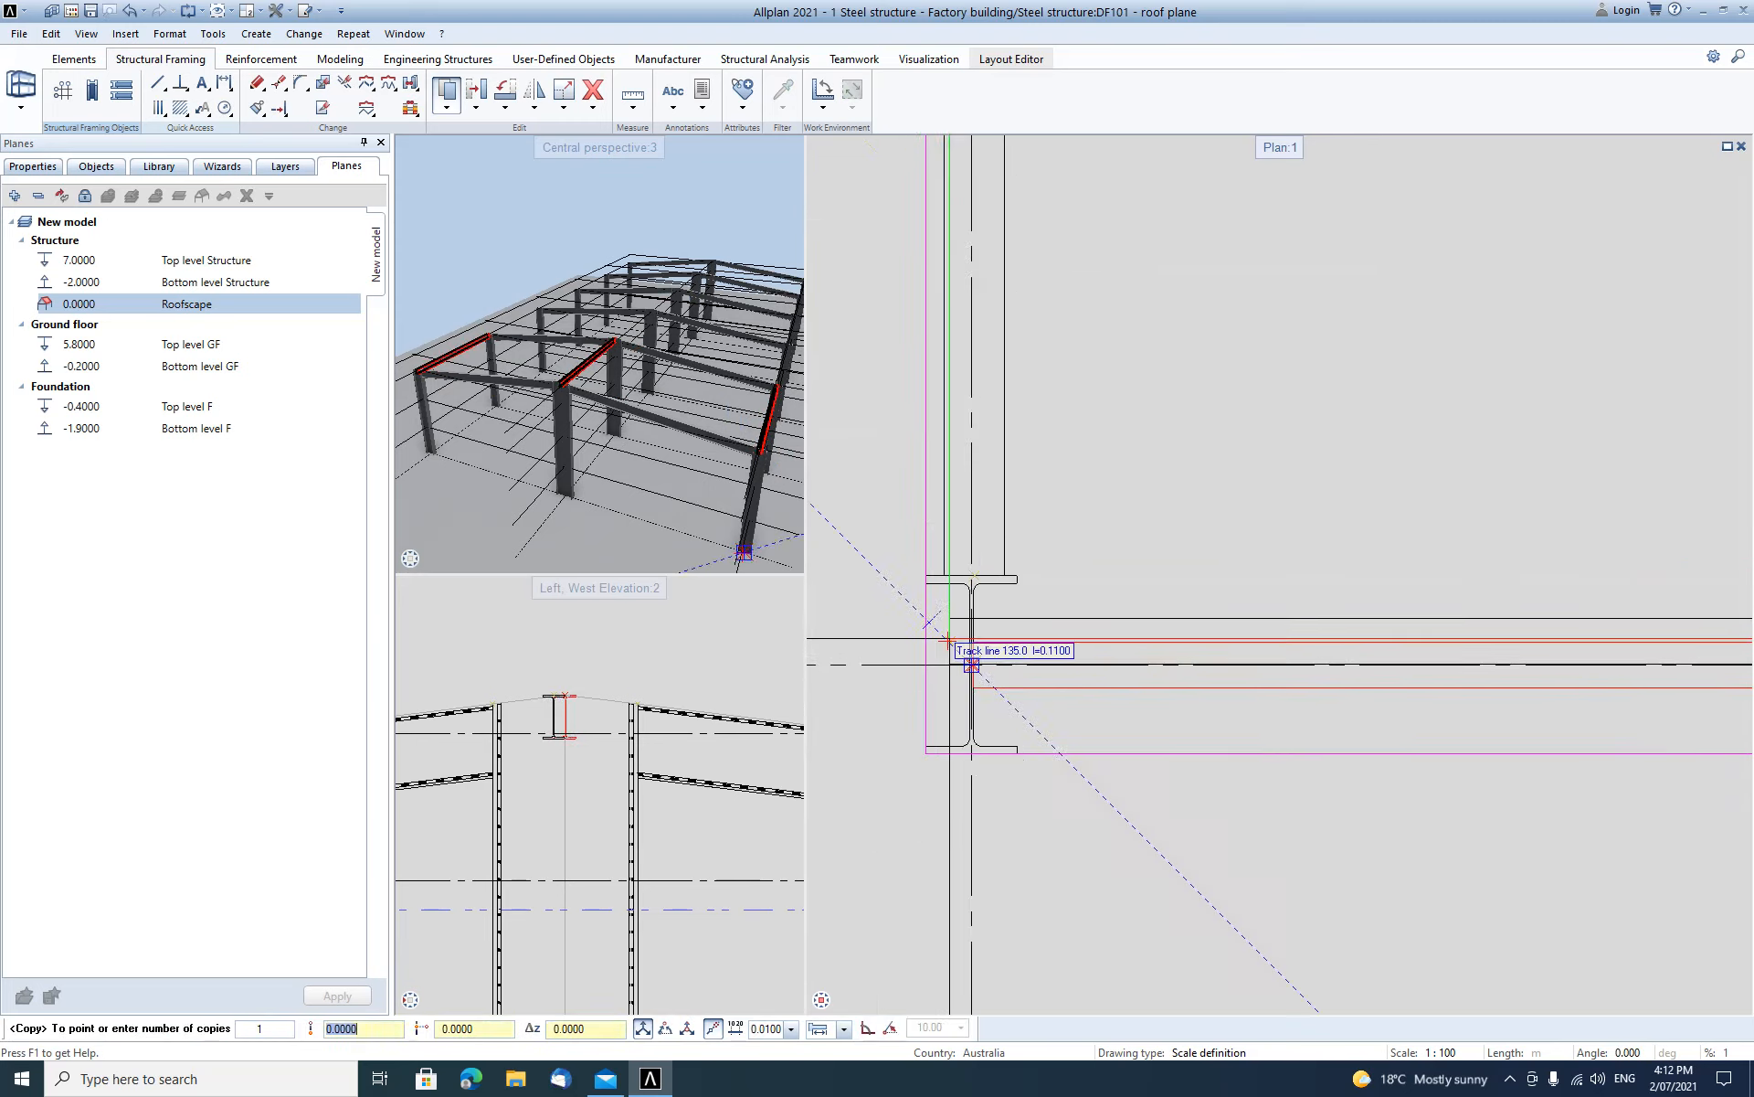
Make four copies of the three selected longitudinal beams at one-bay spacing, picking the destination at the adjacent column's web.
scroll(1276, 660, up, 5)
scroll(1276, 660, up, 5)
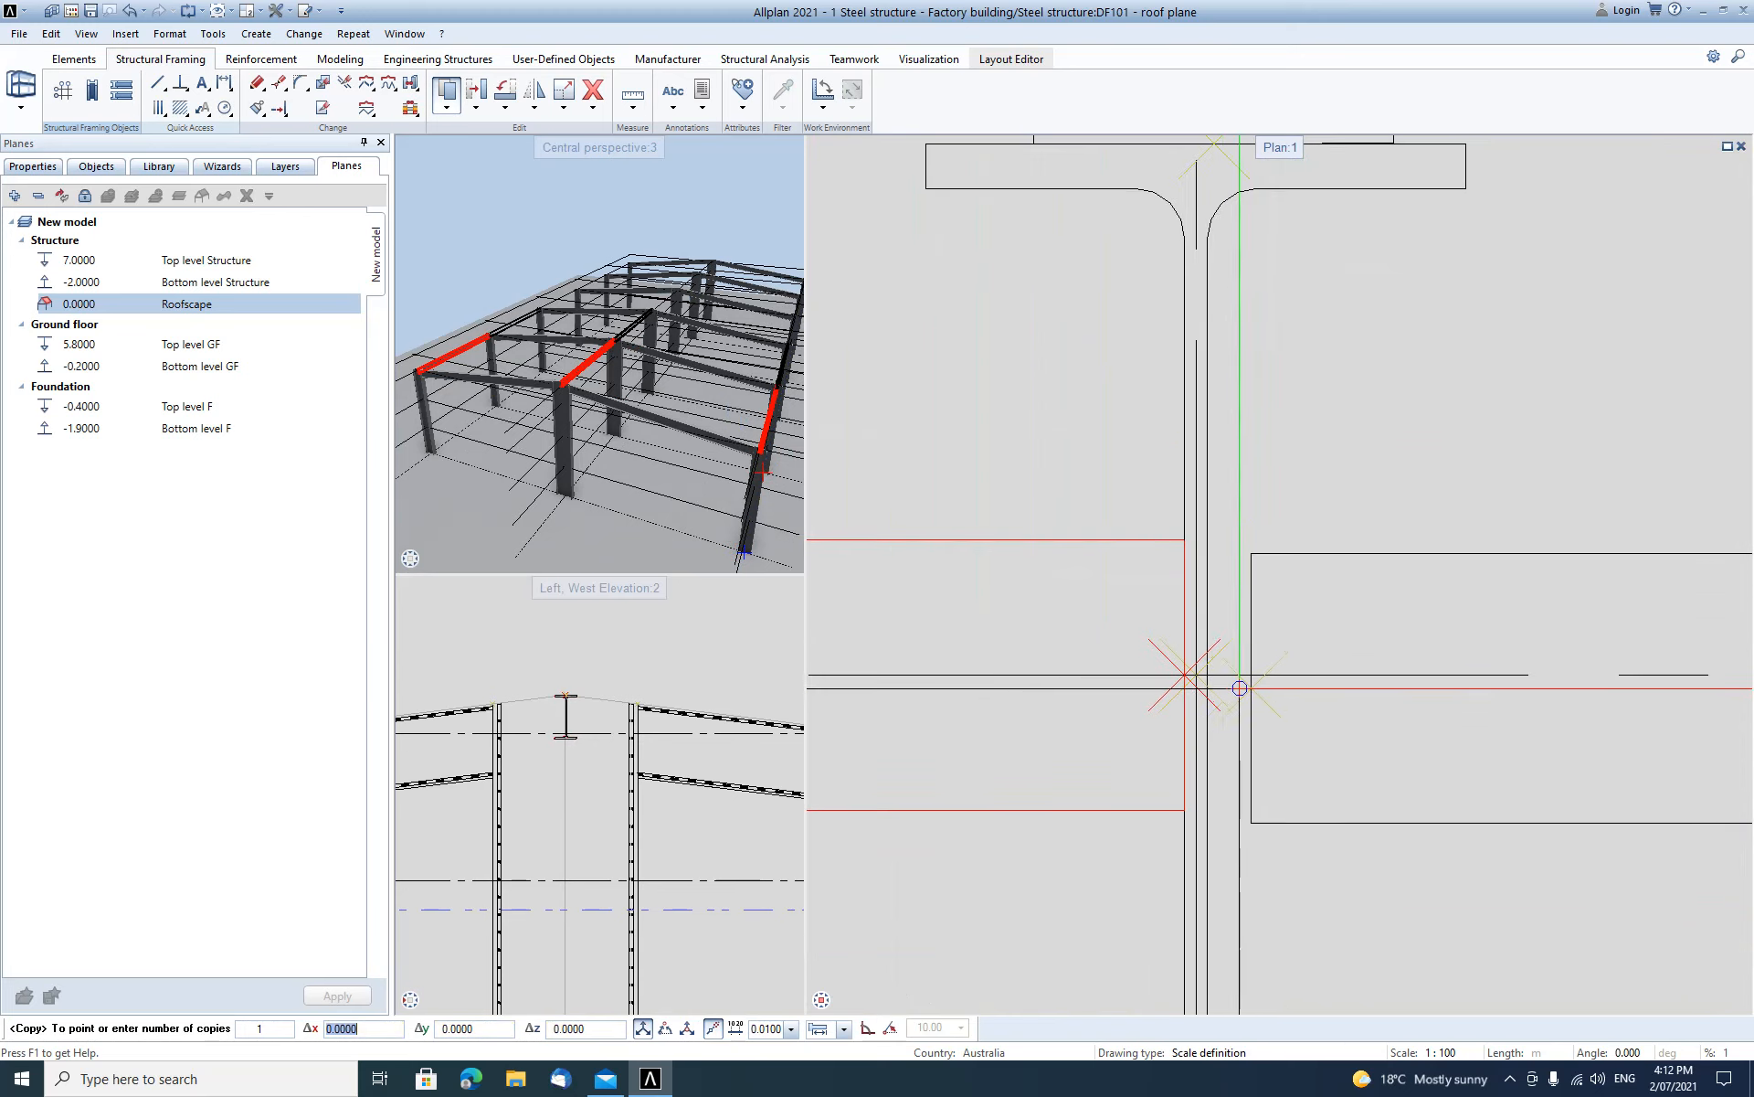
key(Tab)
key(Tab)
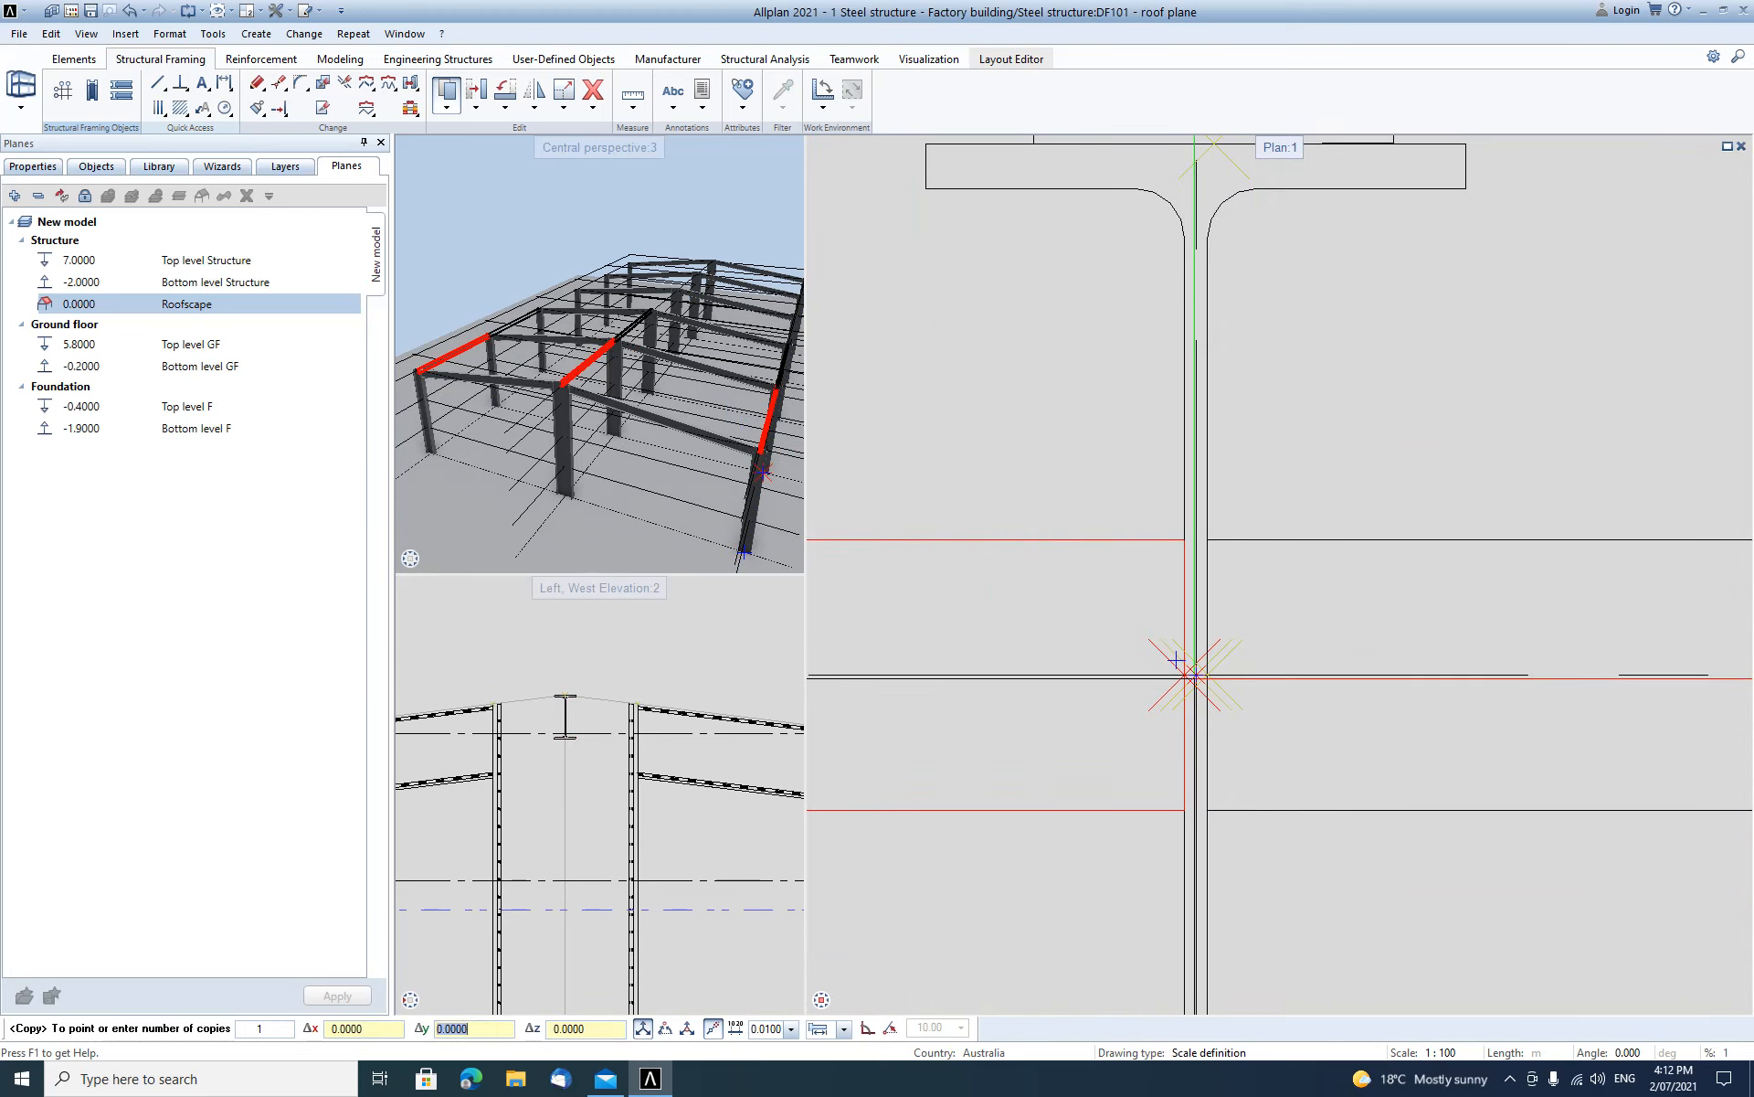
text(4)
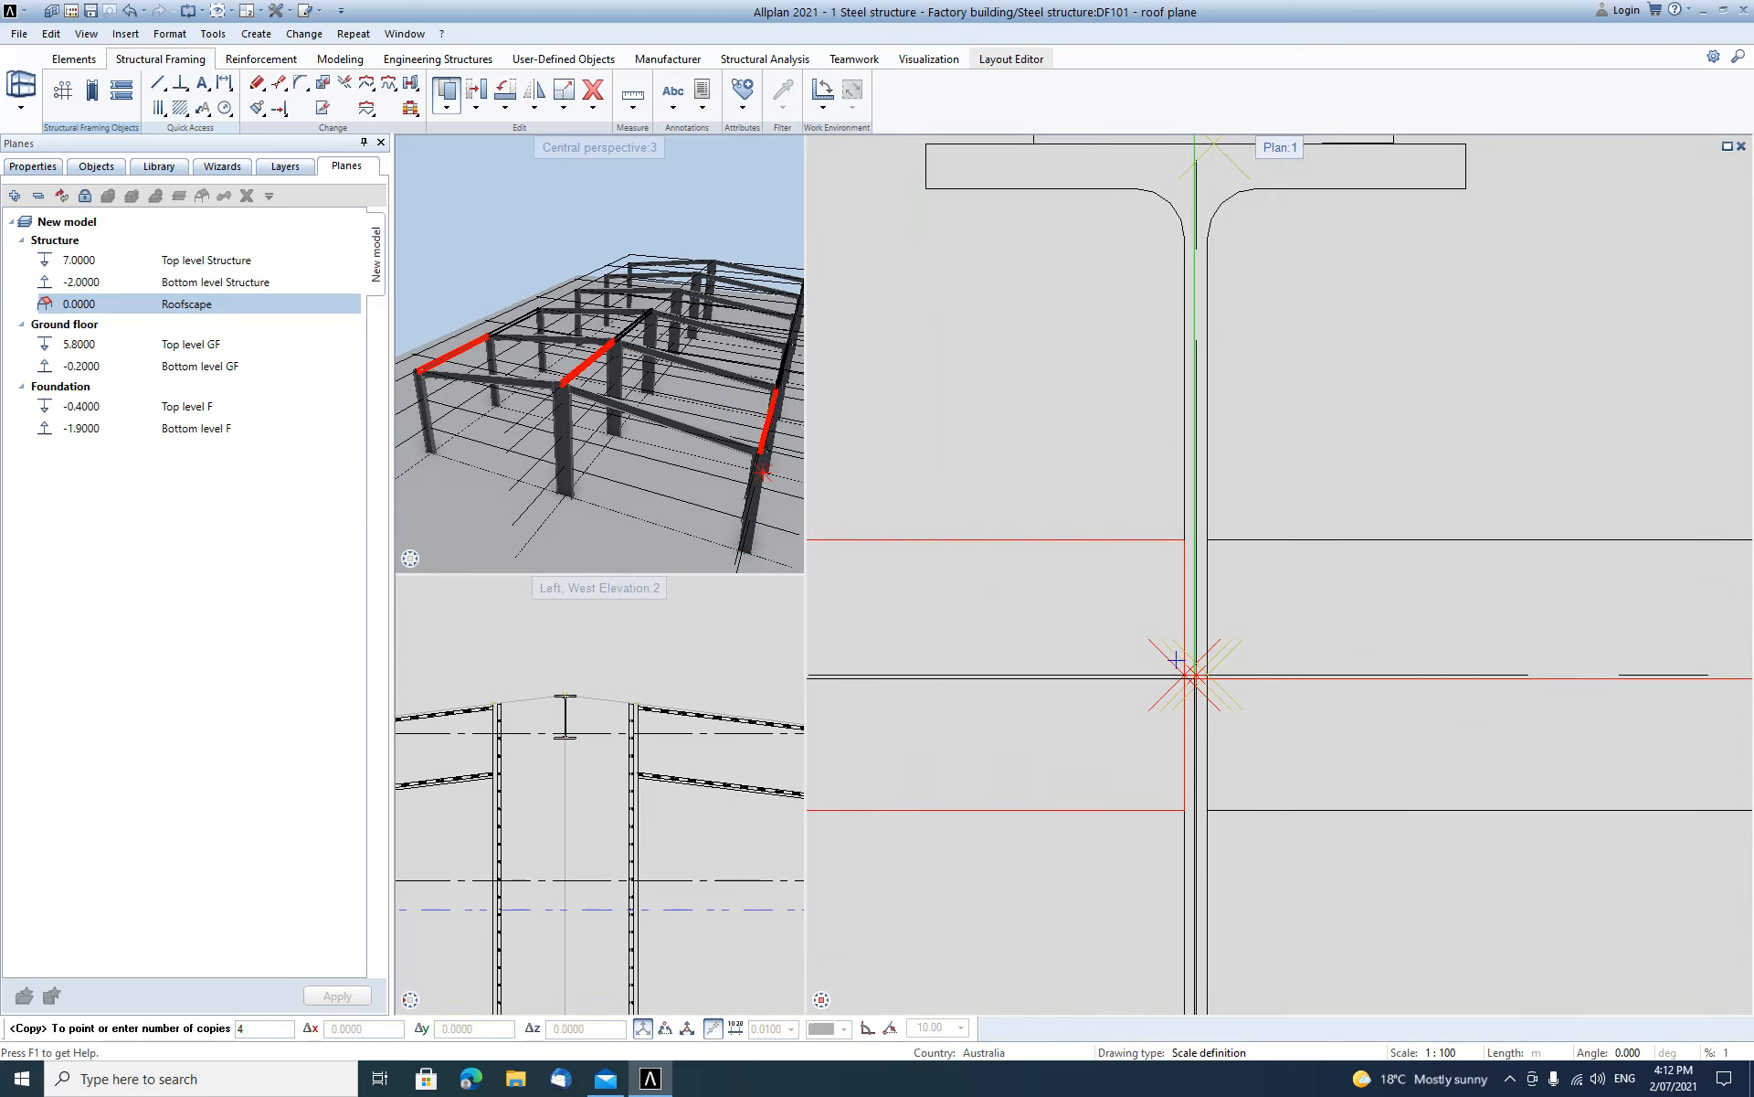
click(1197, 676)
key(Escape)
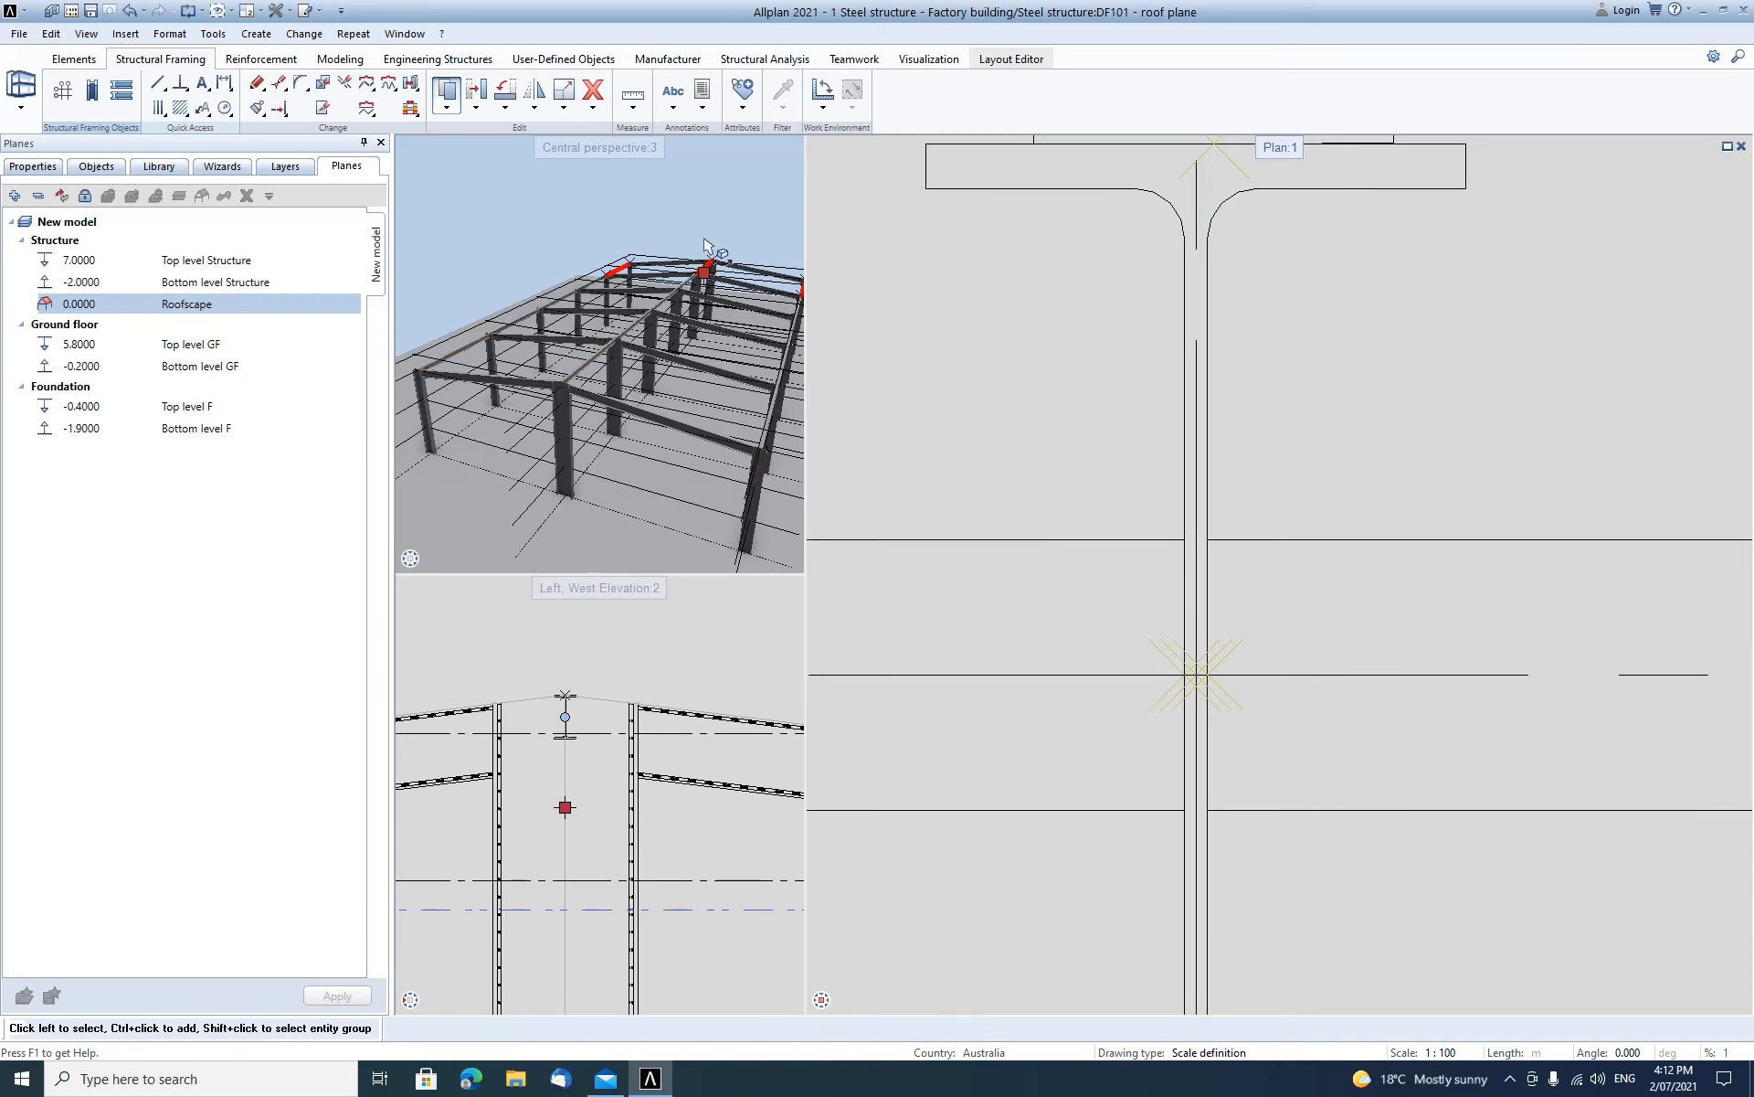
Inspect the copied beams in 3D, switch that view to southwest isometric and fit the whole building in all three views.
scroll(703, 245, down, 4)
scroll(739, 266, up, 4)
middle_drag(739, 266, 659, 305)
key(Escape)
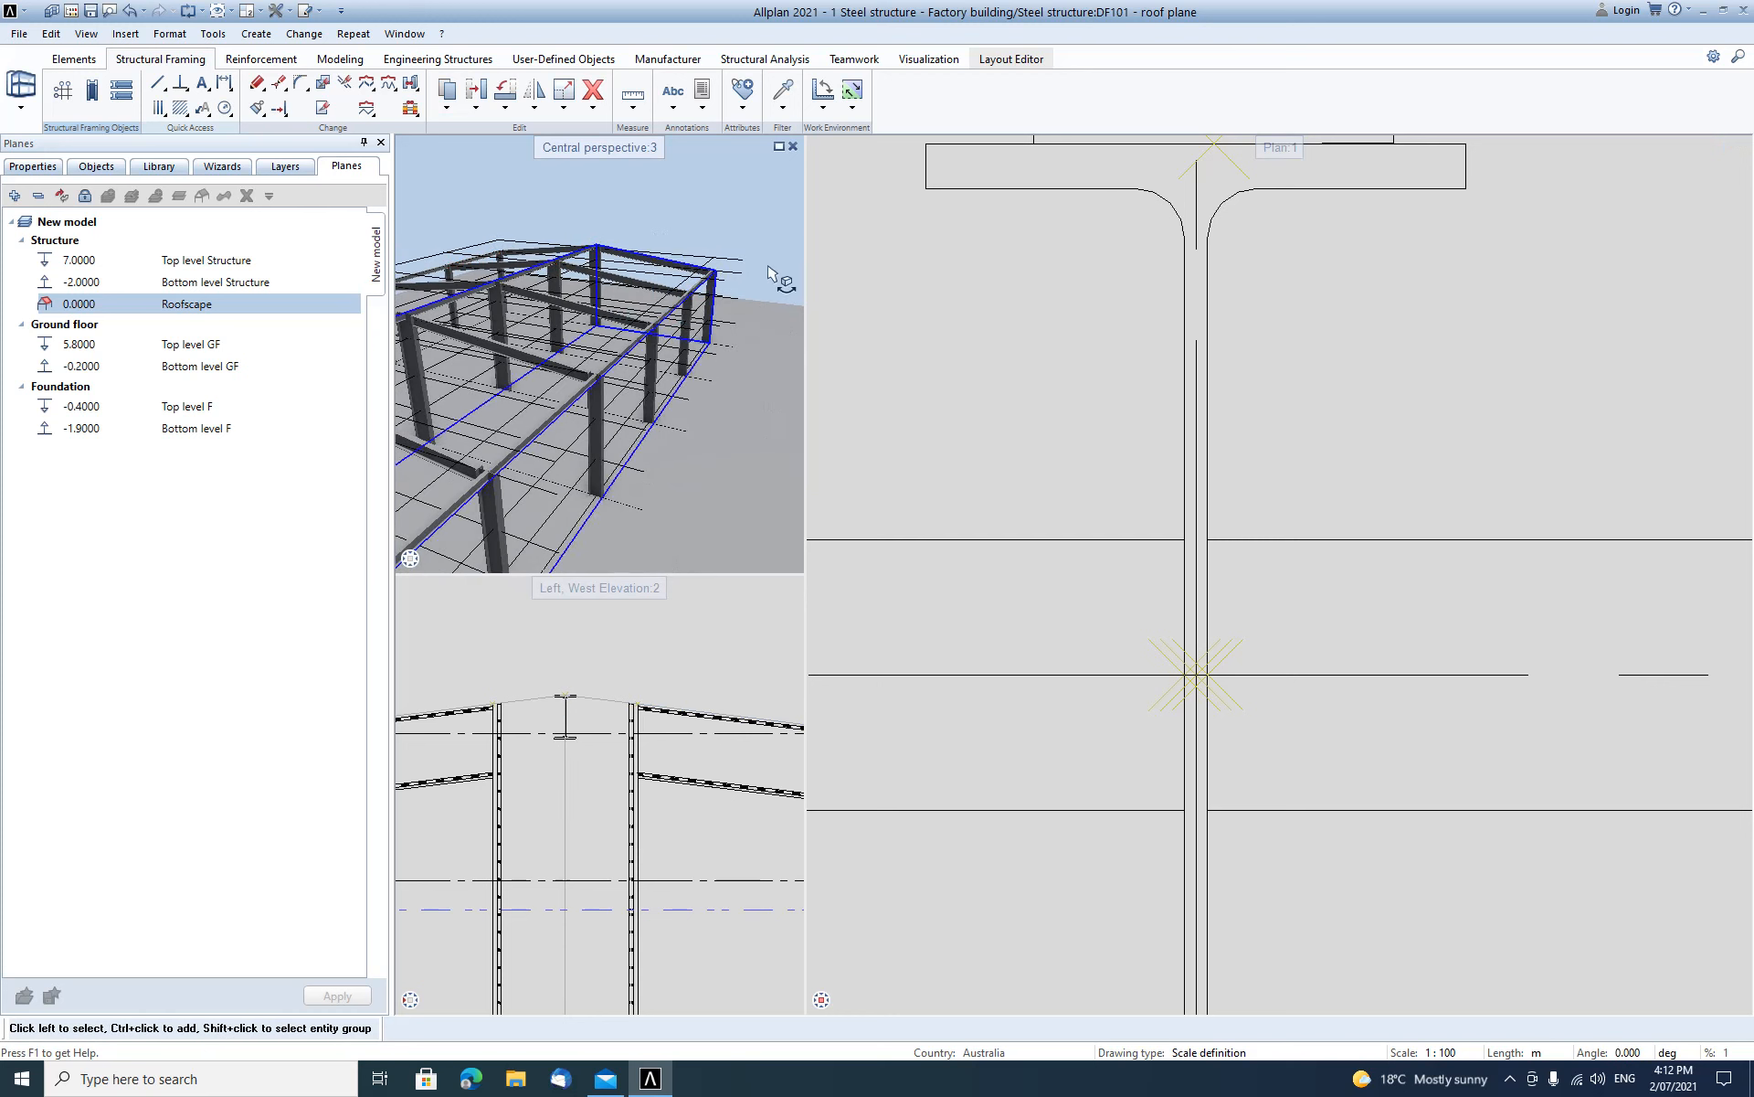
middle_click(634, 156)
middle_click(634, 155)
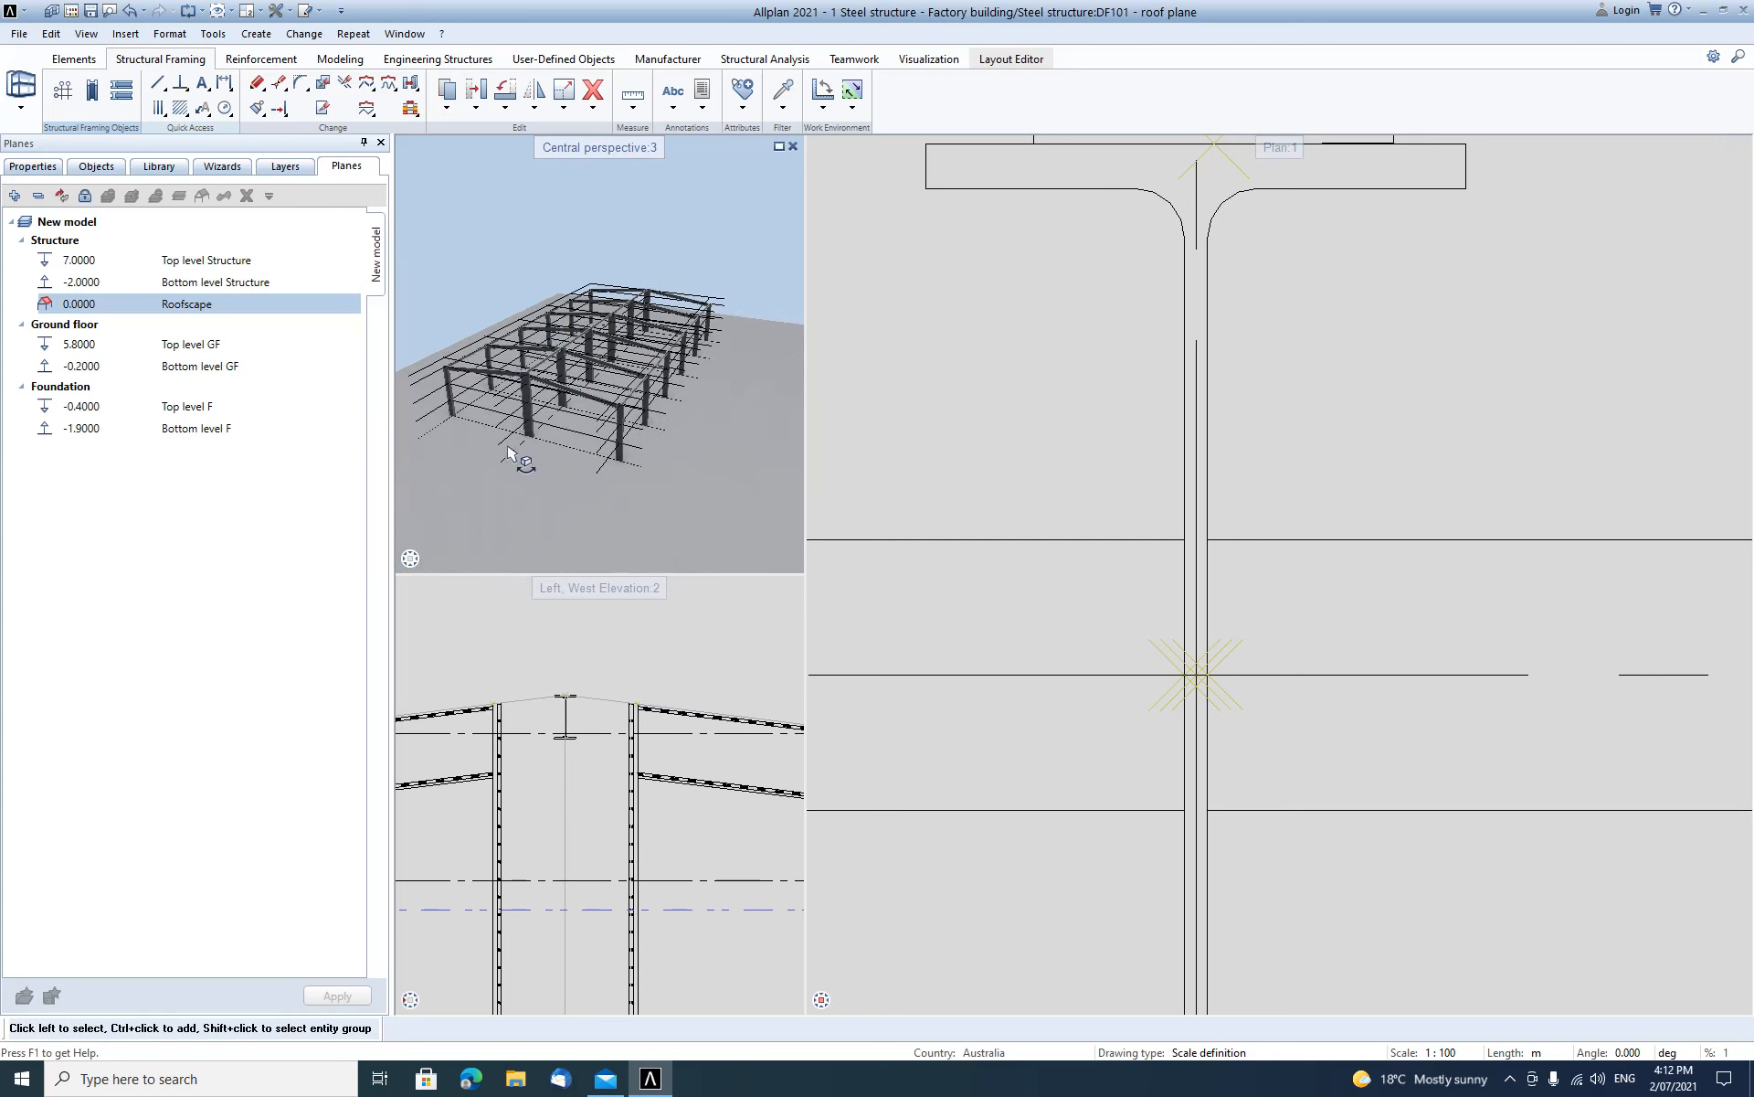
click(411, 536)
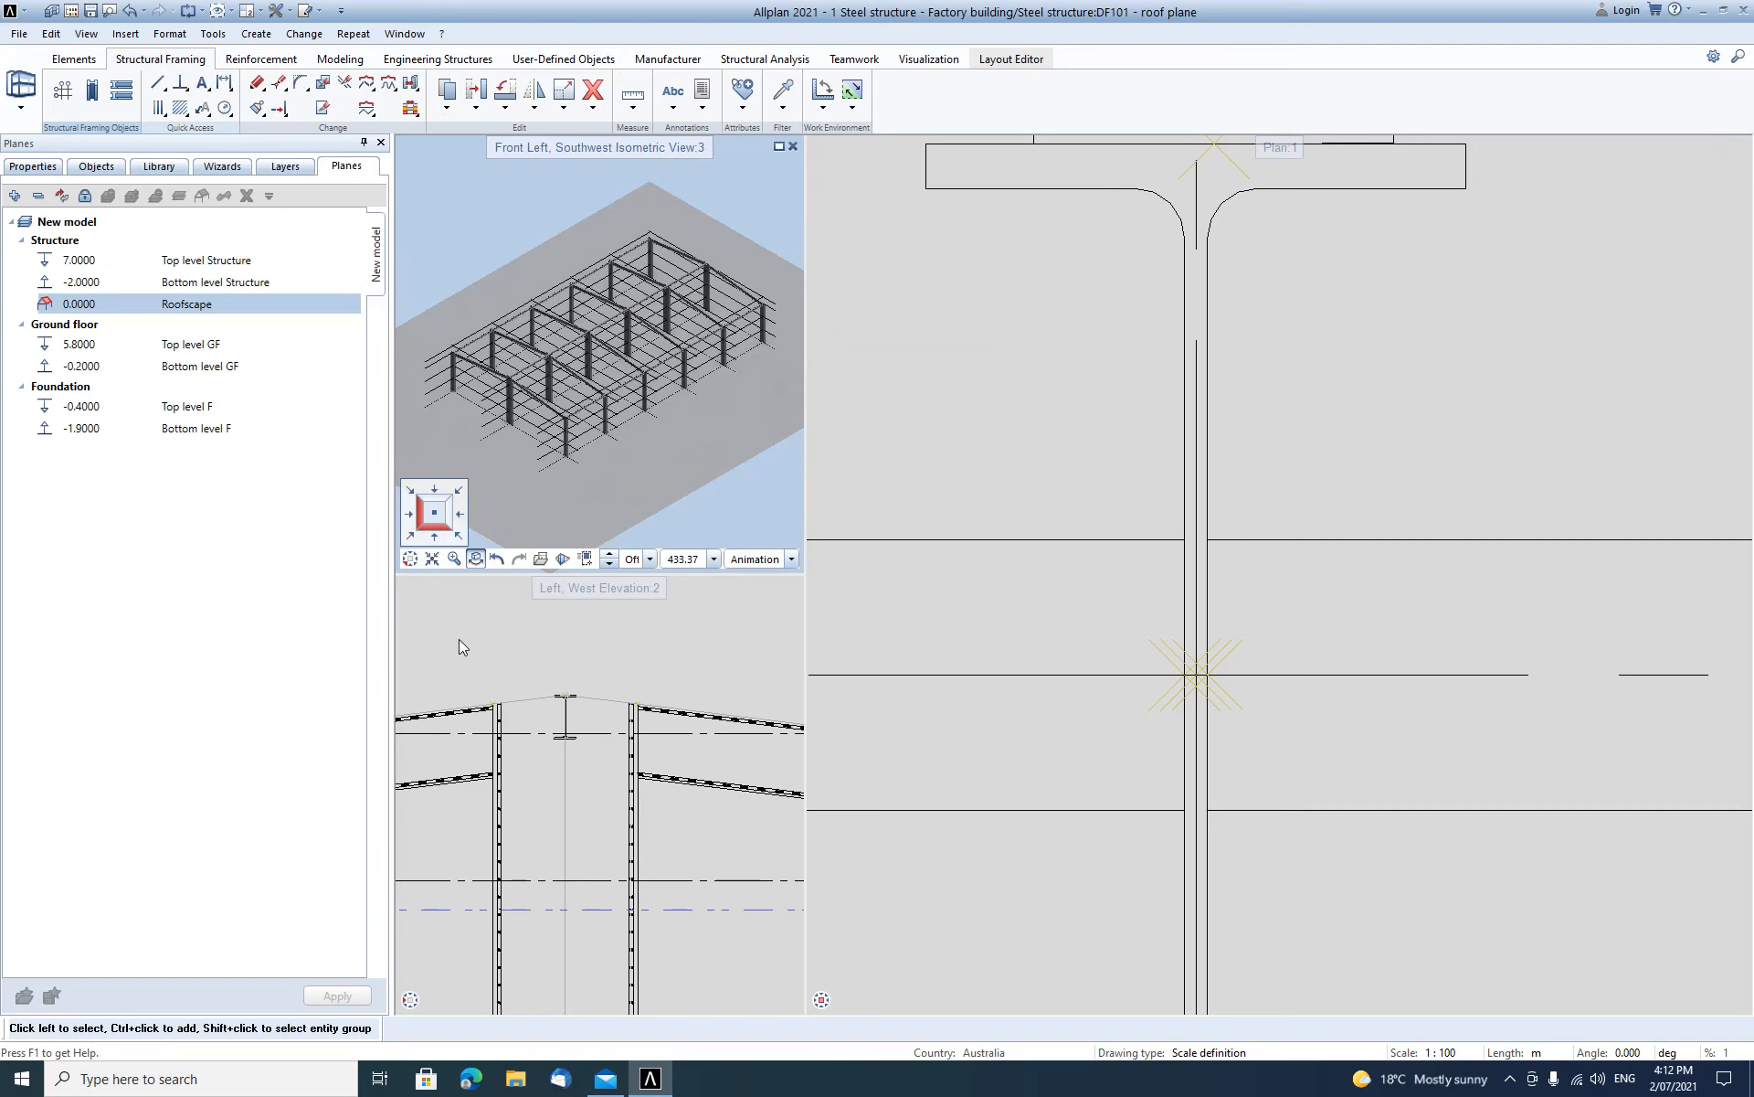
middle_click(641, 588)
middle_click(642, 587)
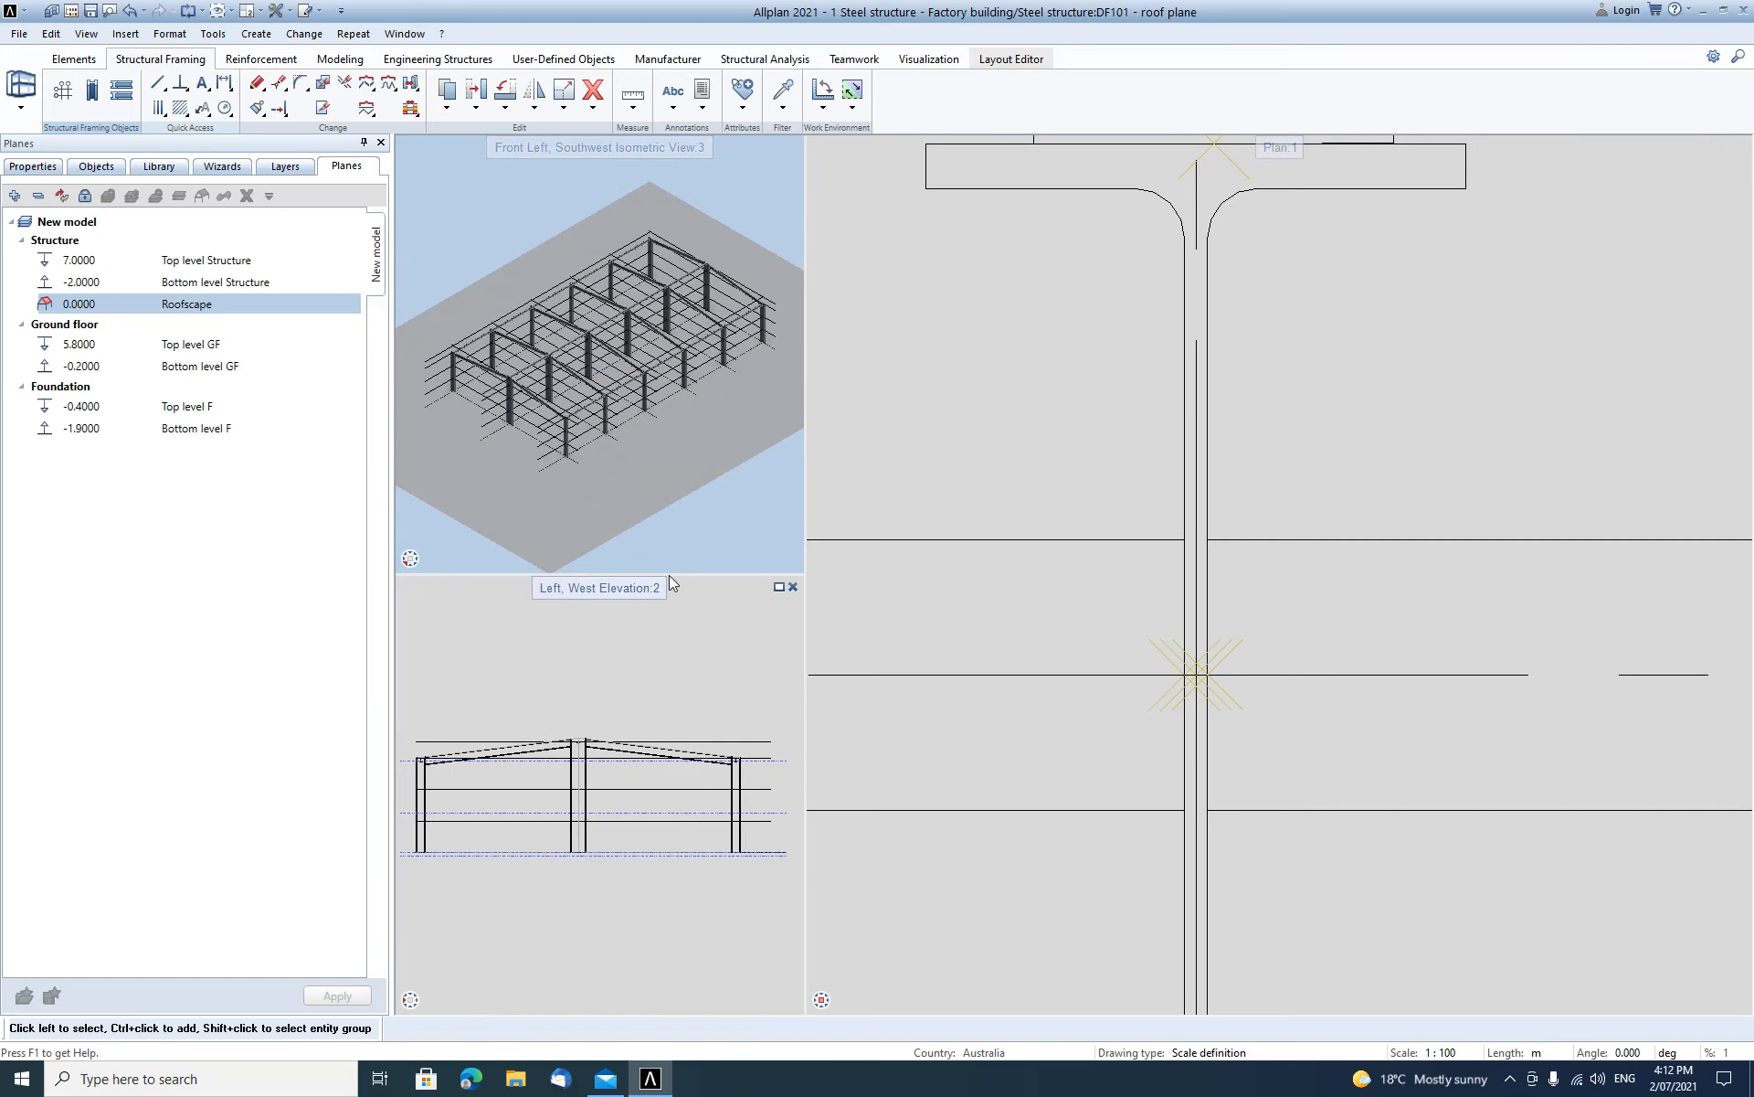
middle_click(1270, 177)
middle_click(1270, 177)
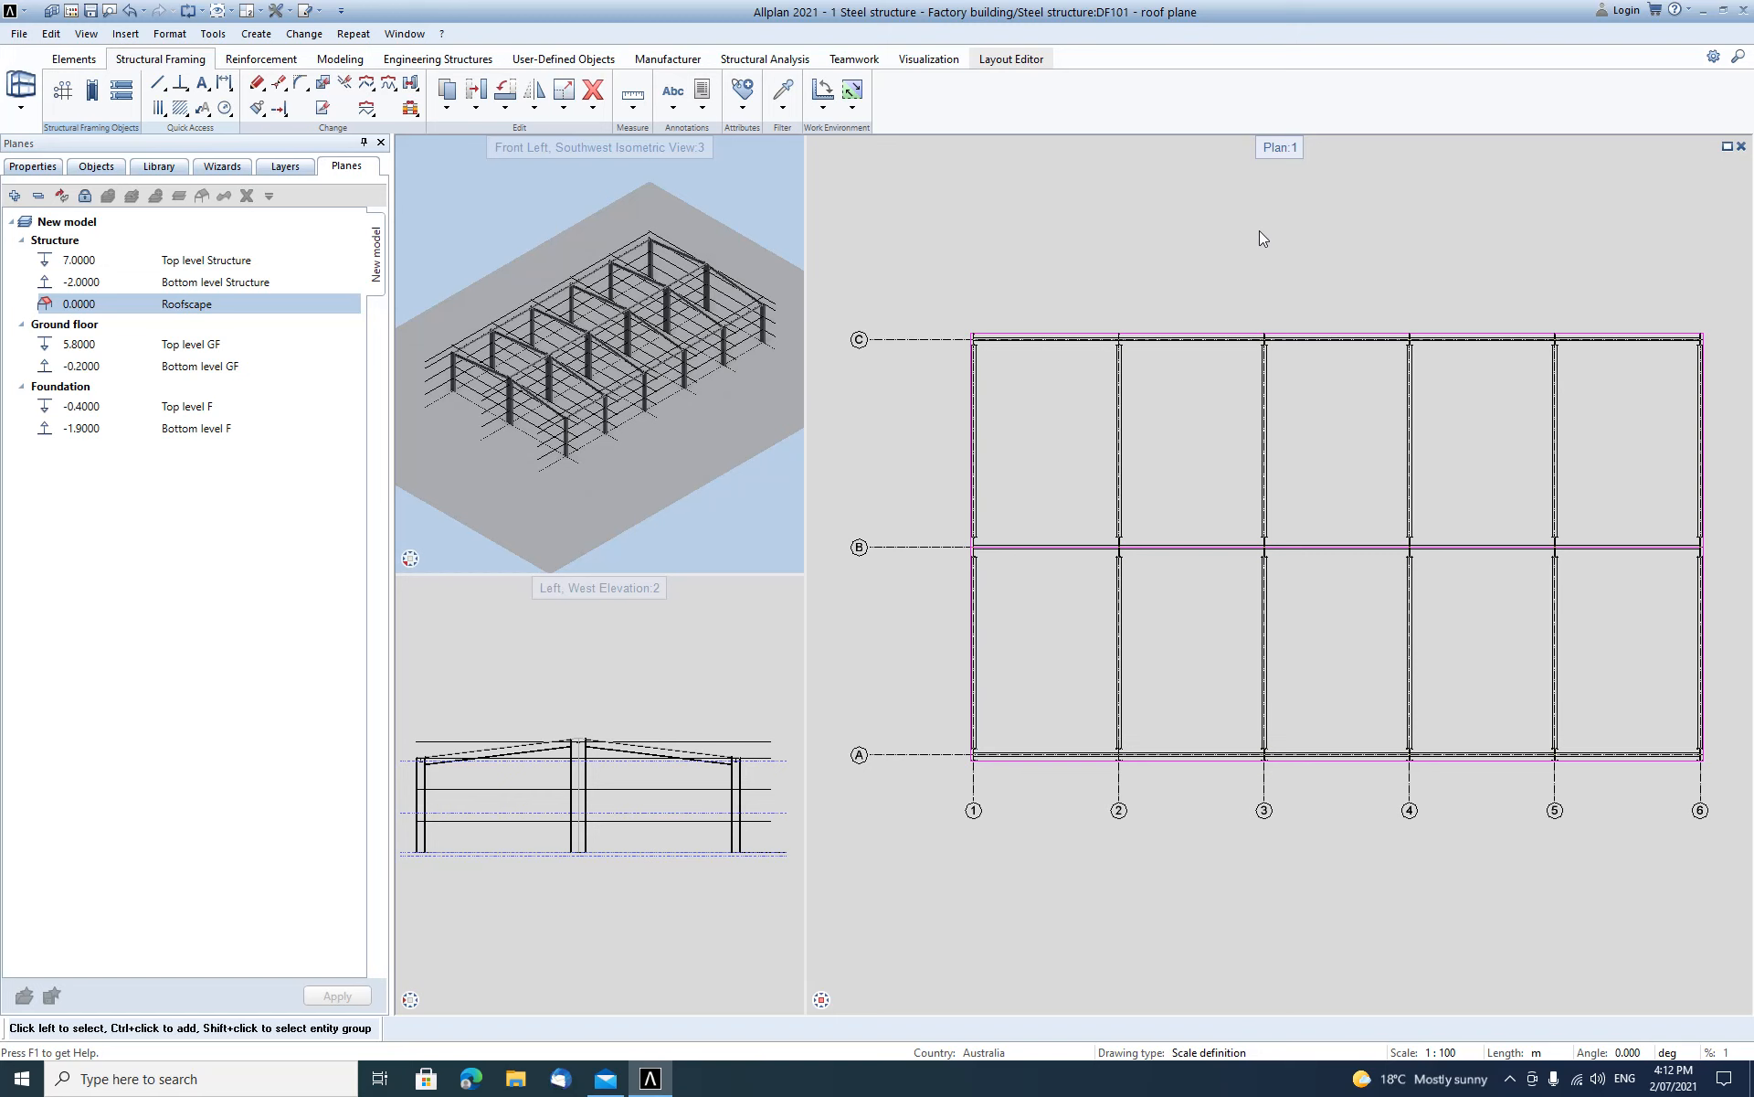
Make drawing file 106 cranes the current one, keeping axis, roof plane and steel frame open behind it.
key(F2)
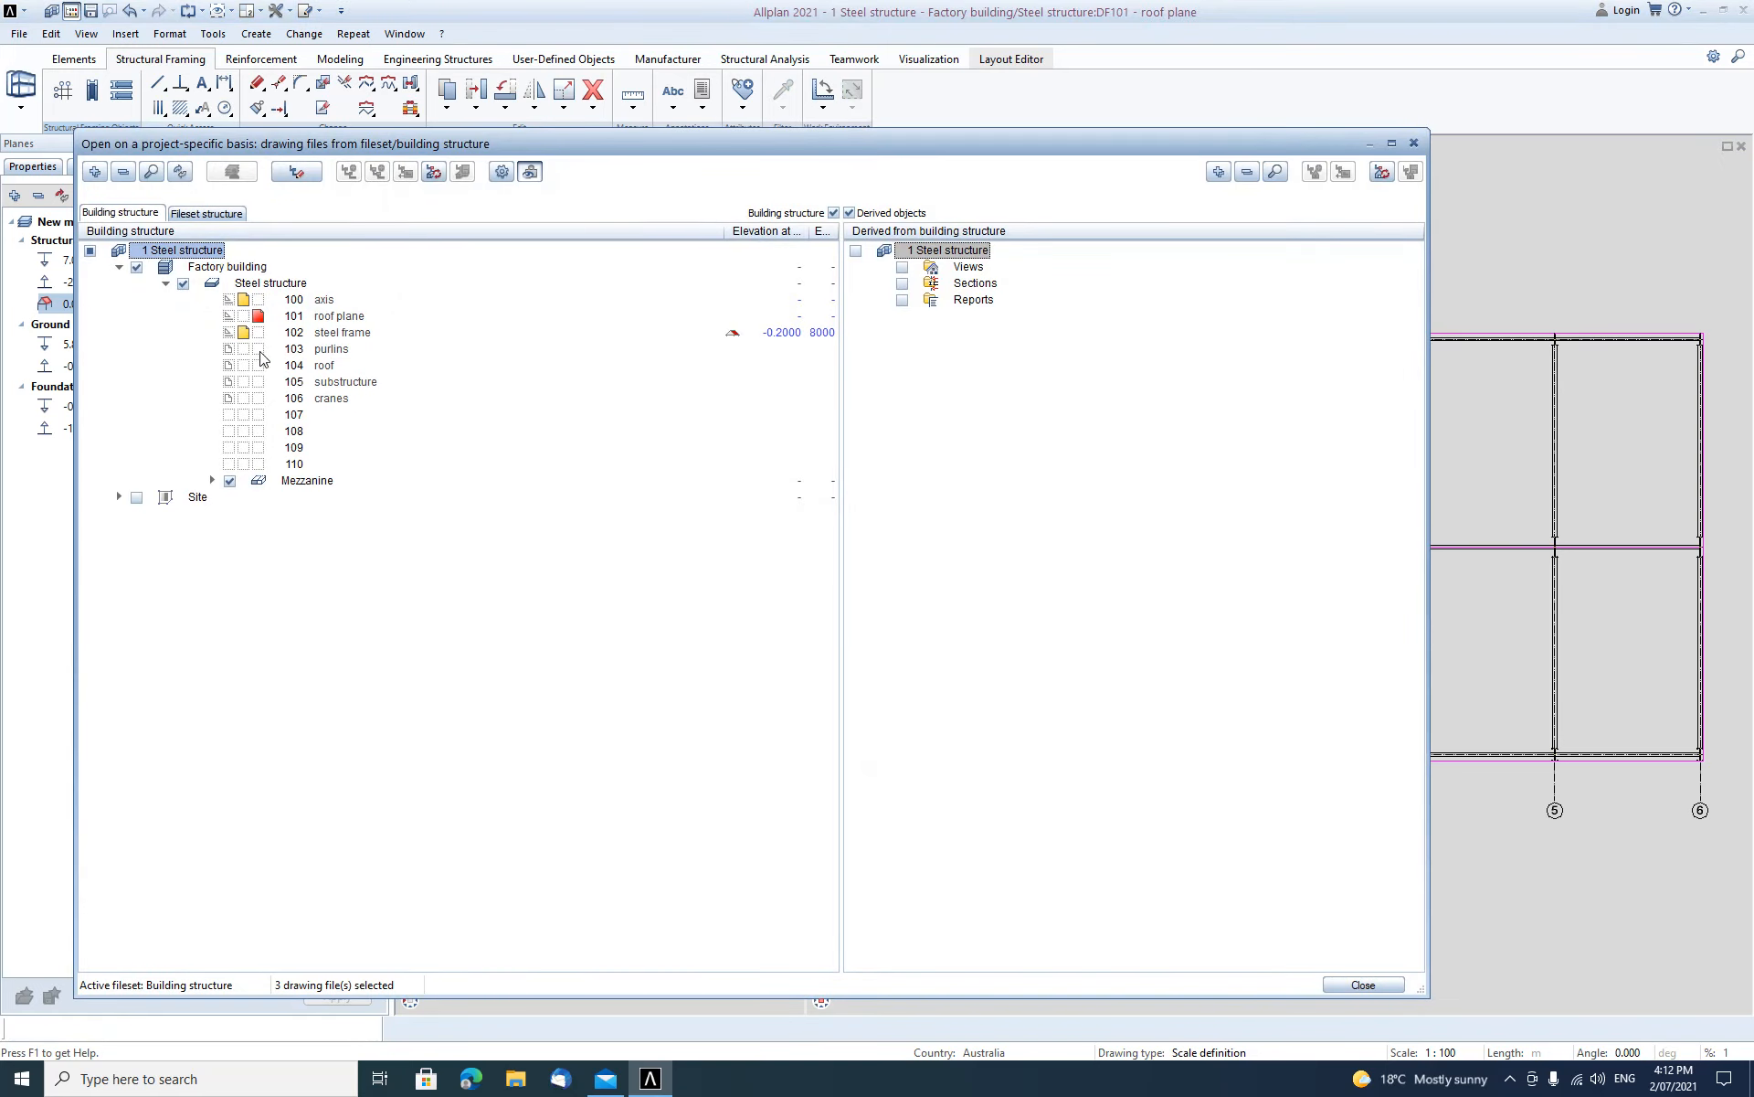
click(258, 400)
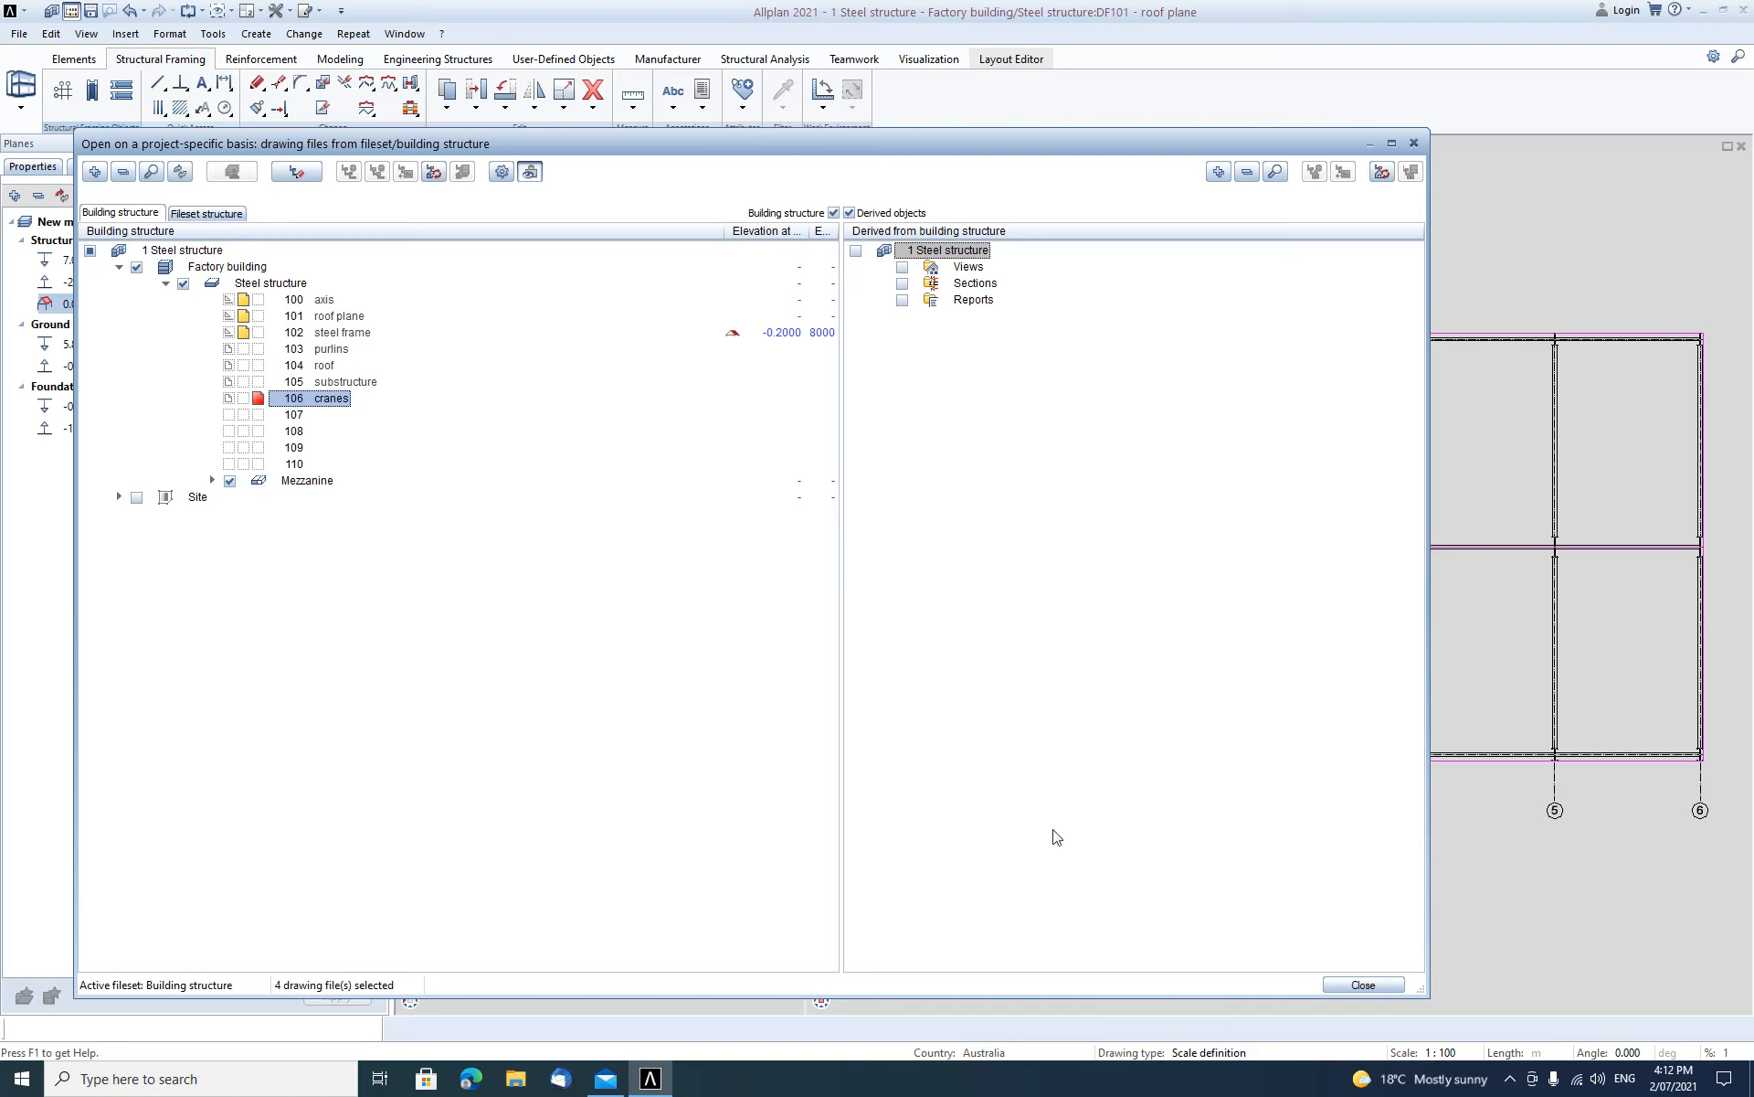
click(1361, 984)
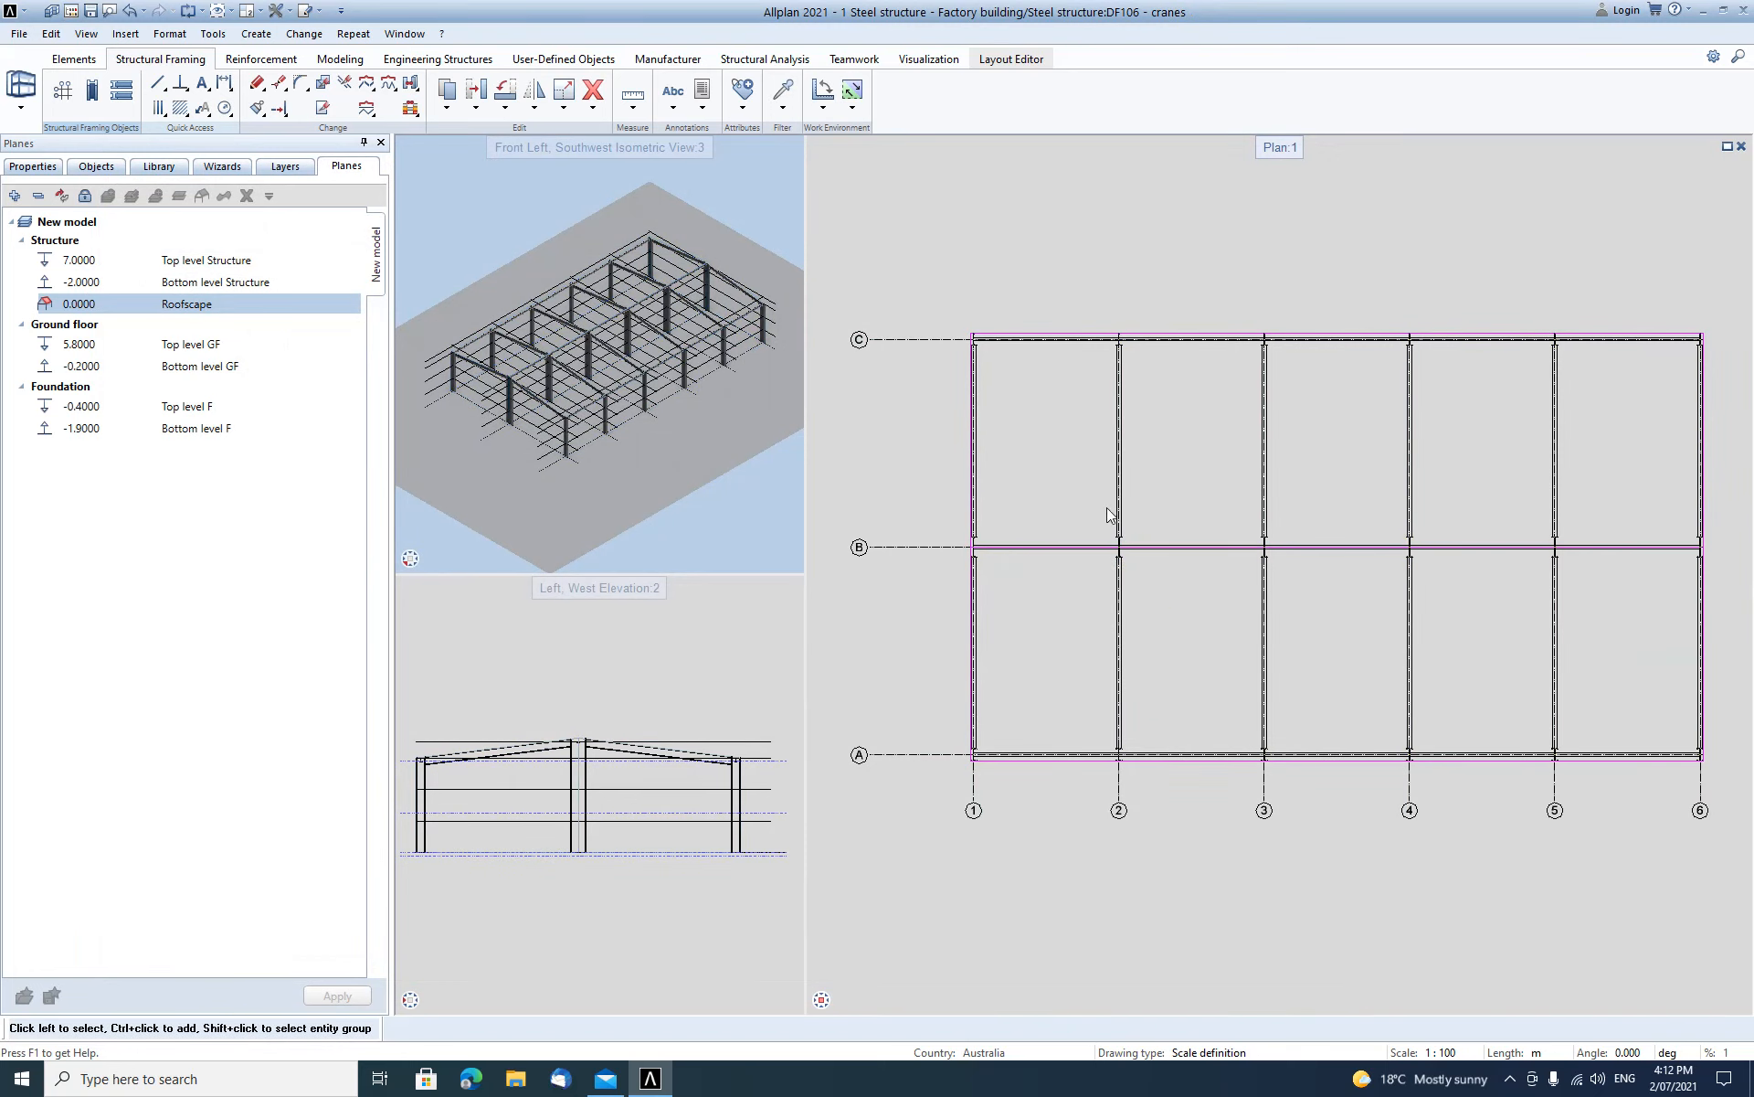
Place the Crane runway from the default Architecture, Industrial construction library at the inner flange corner of the column on axes A and 1.
click(168, 173)
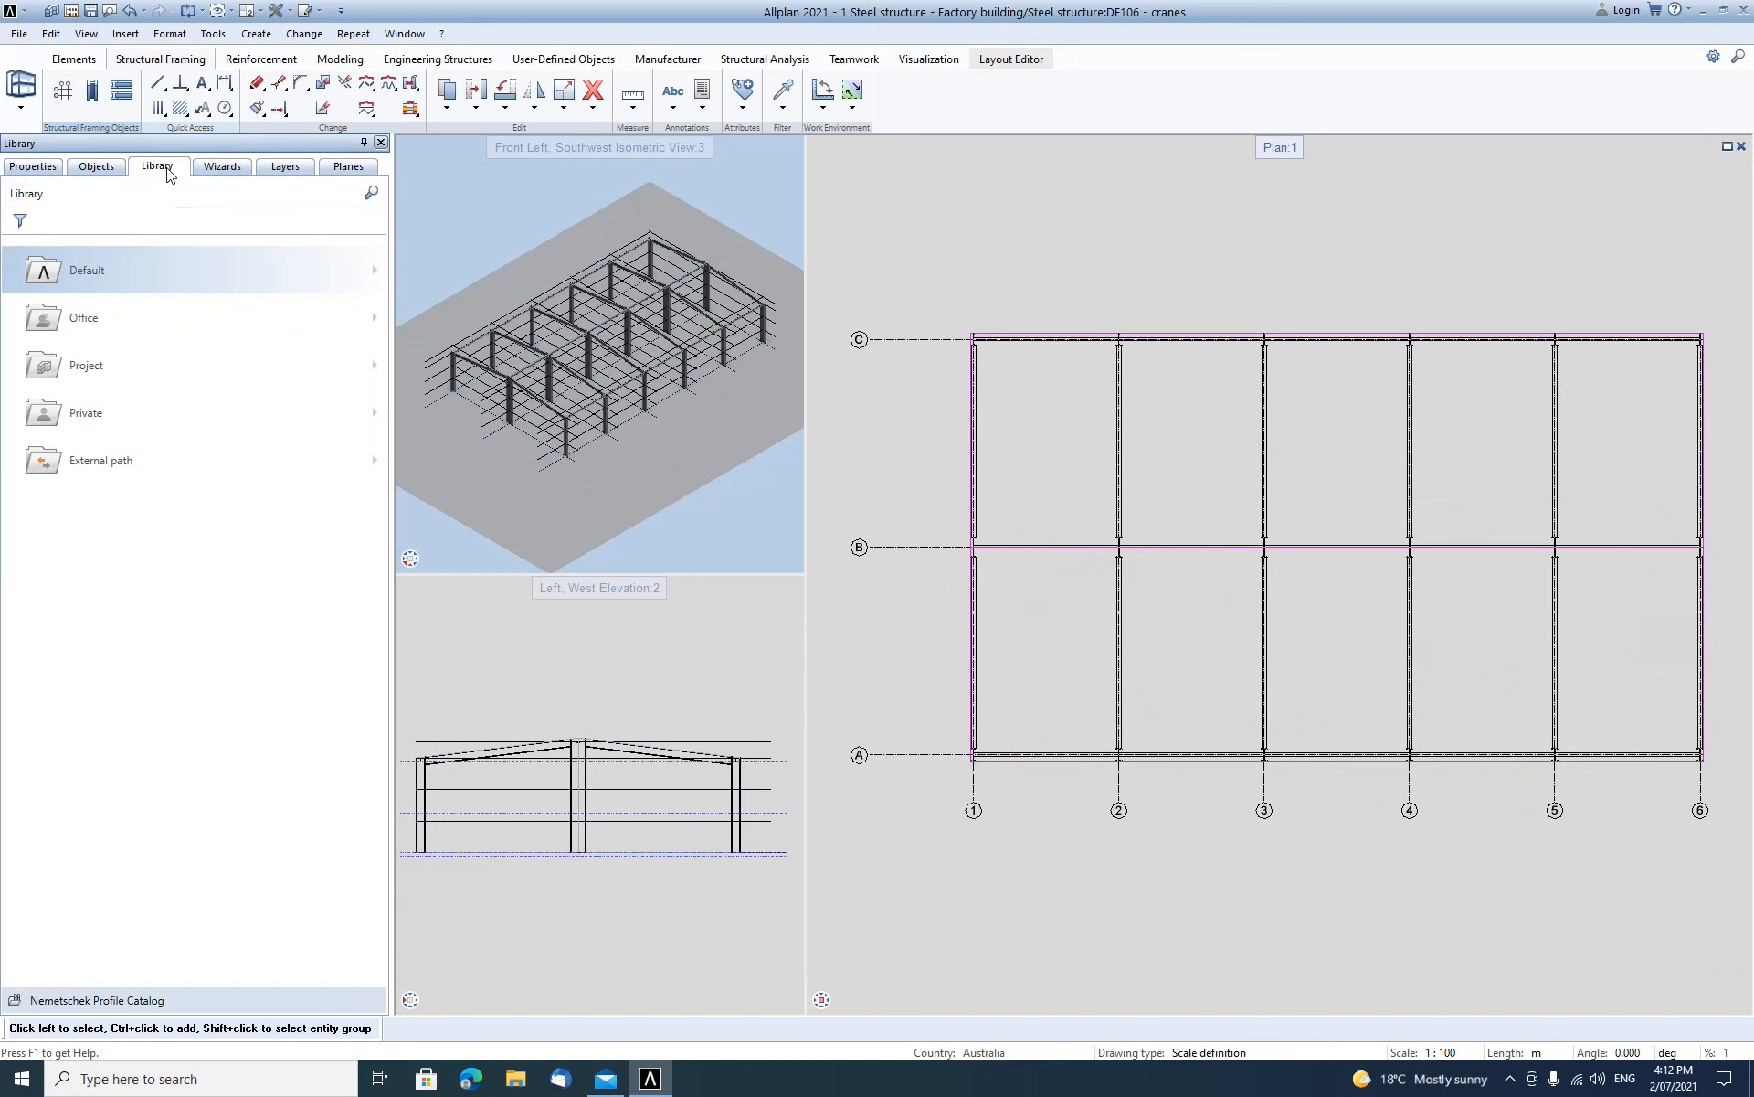
click(46, 276)
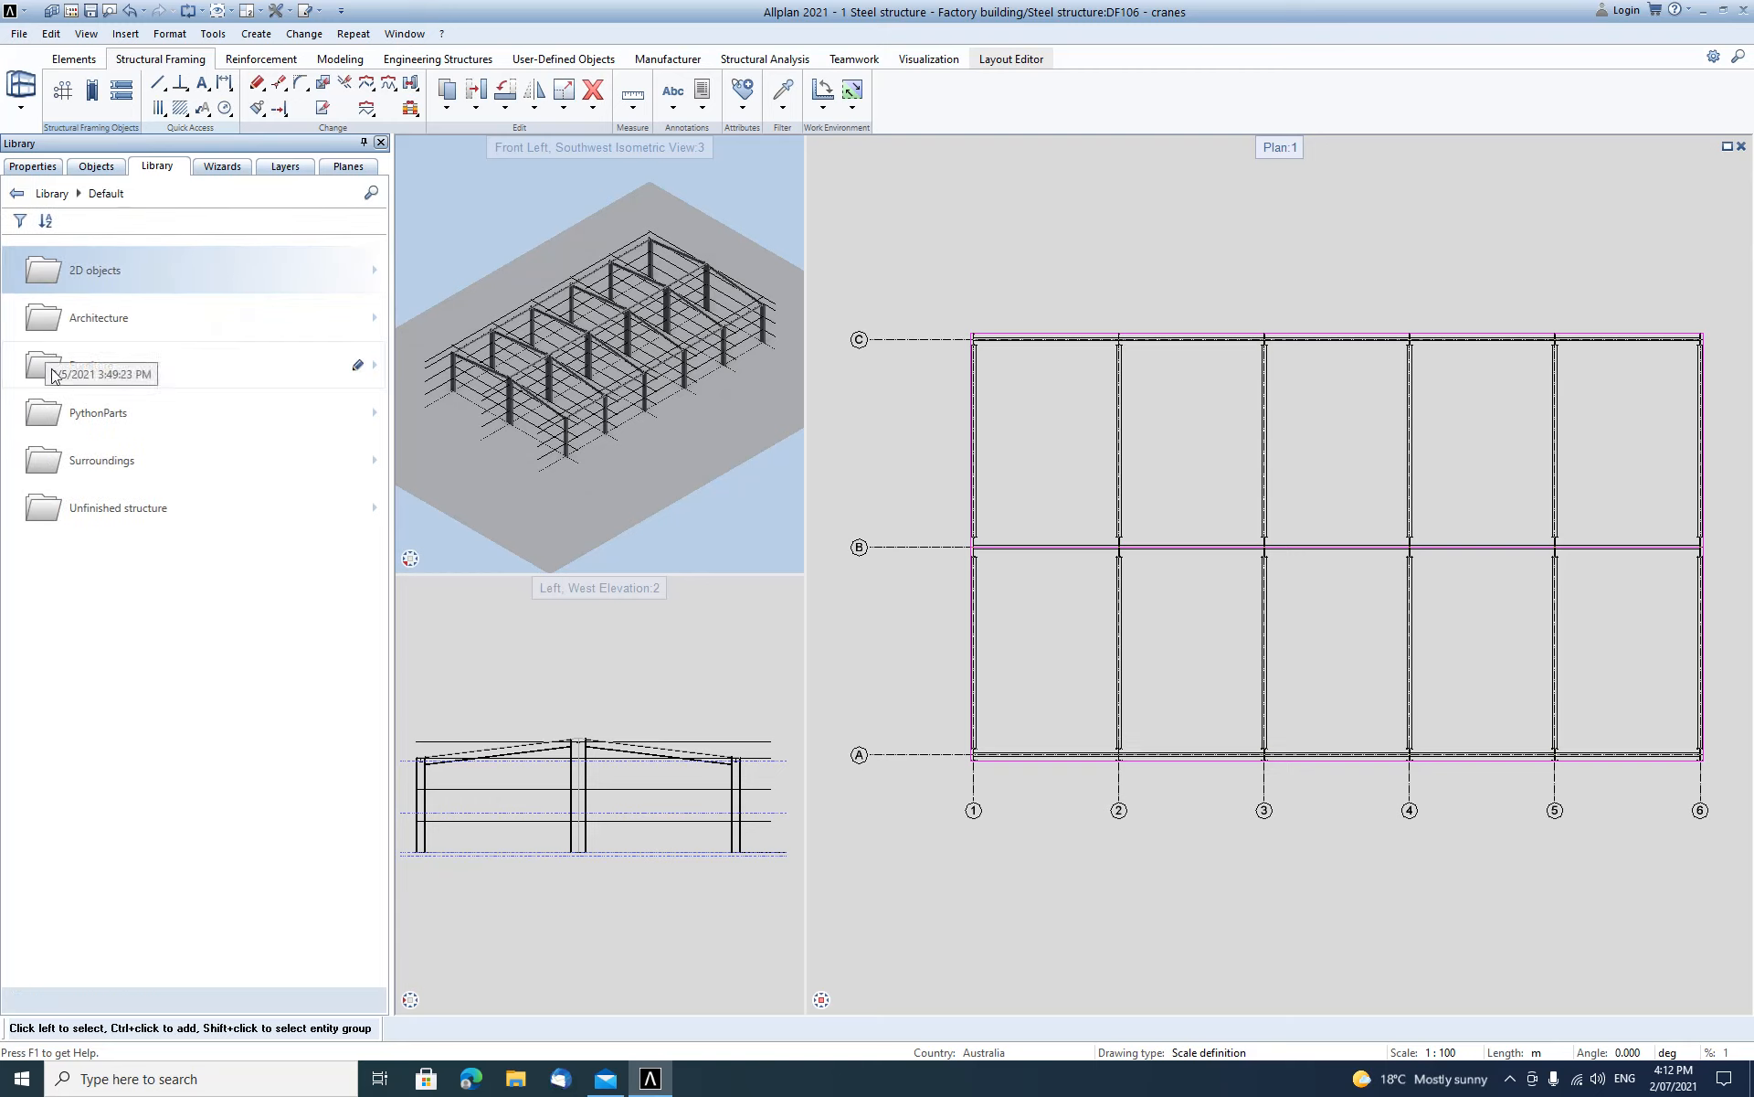
click(49, 325)
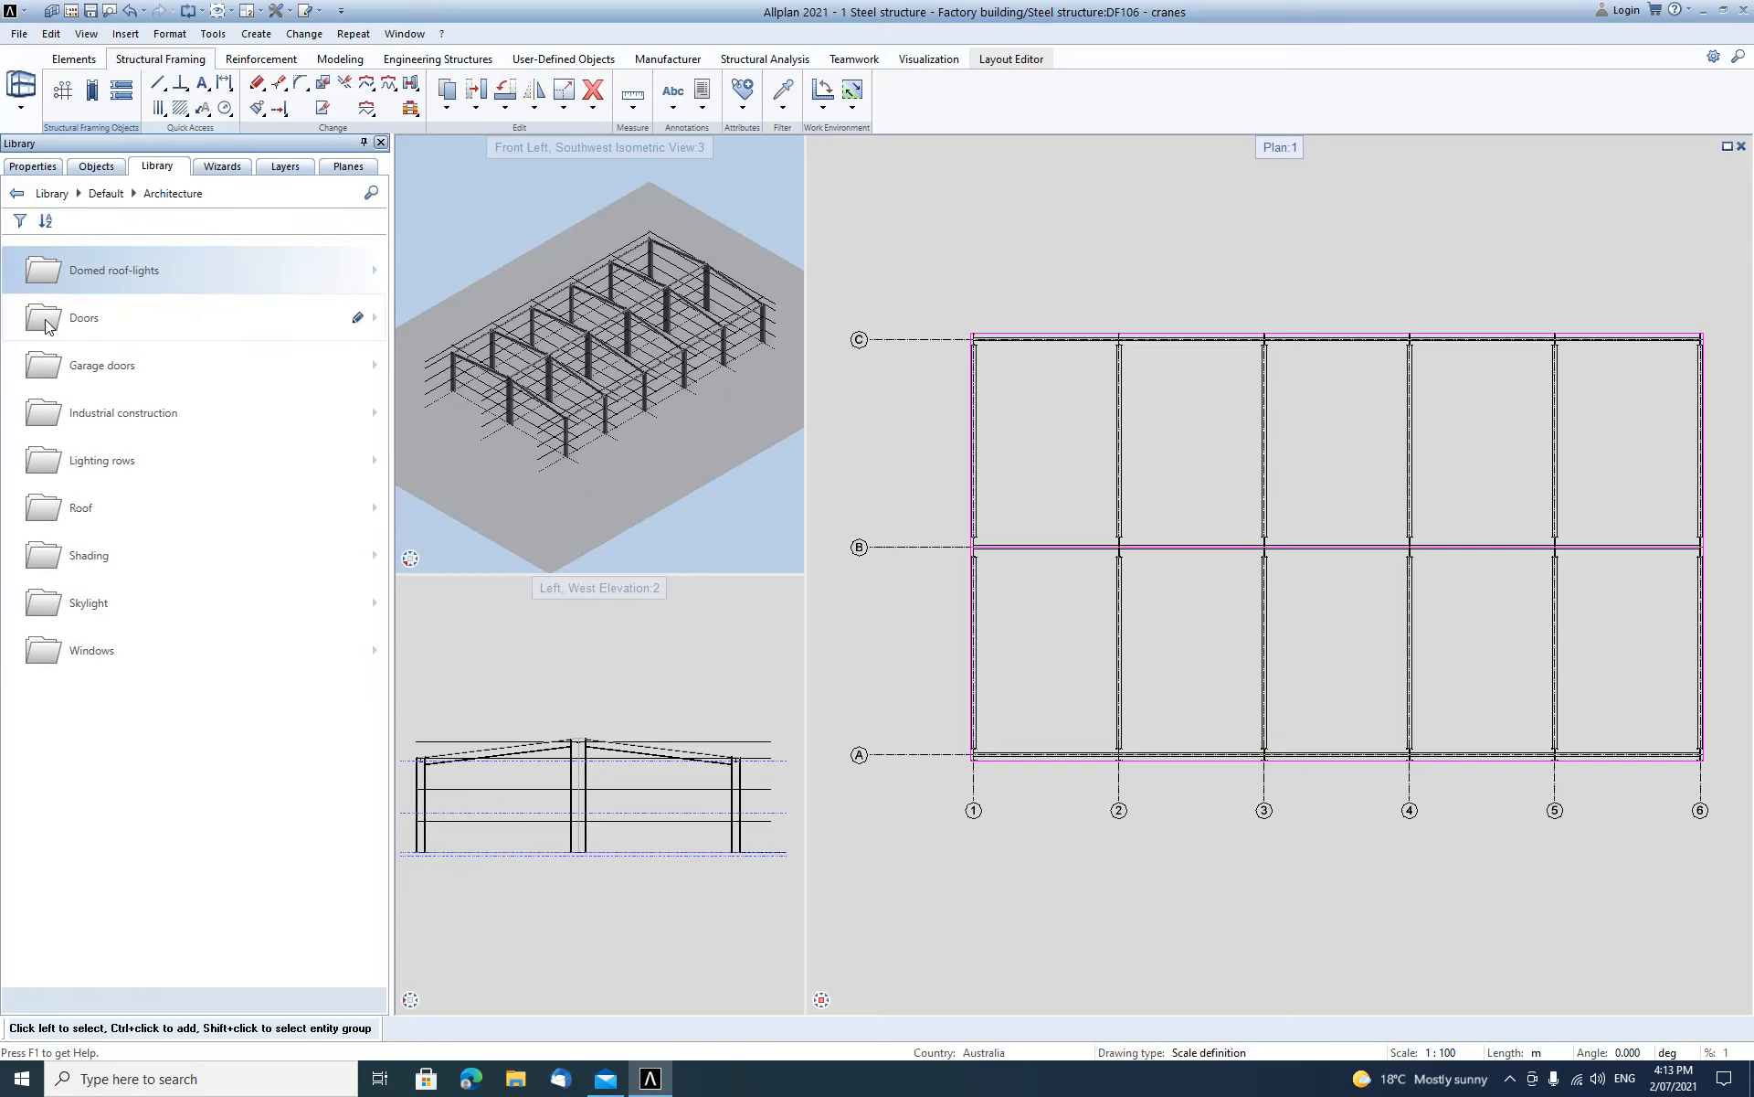
click(43, 410)
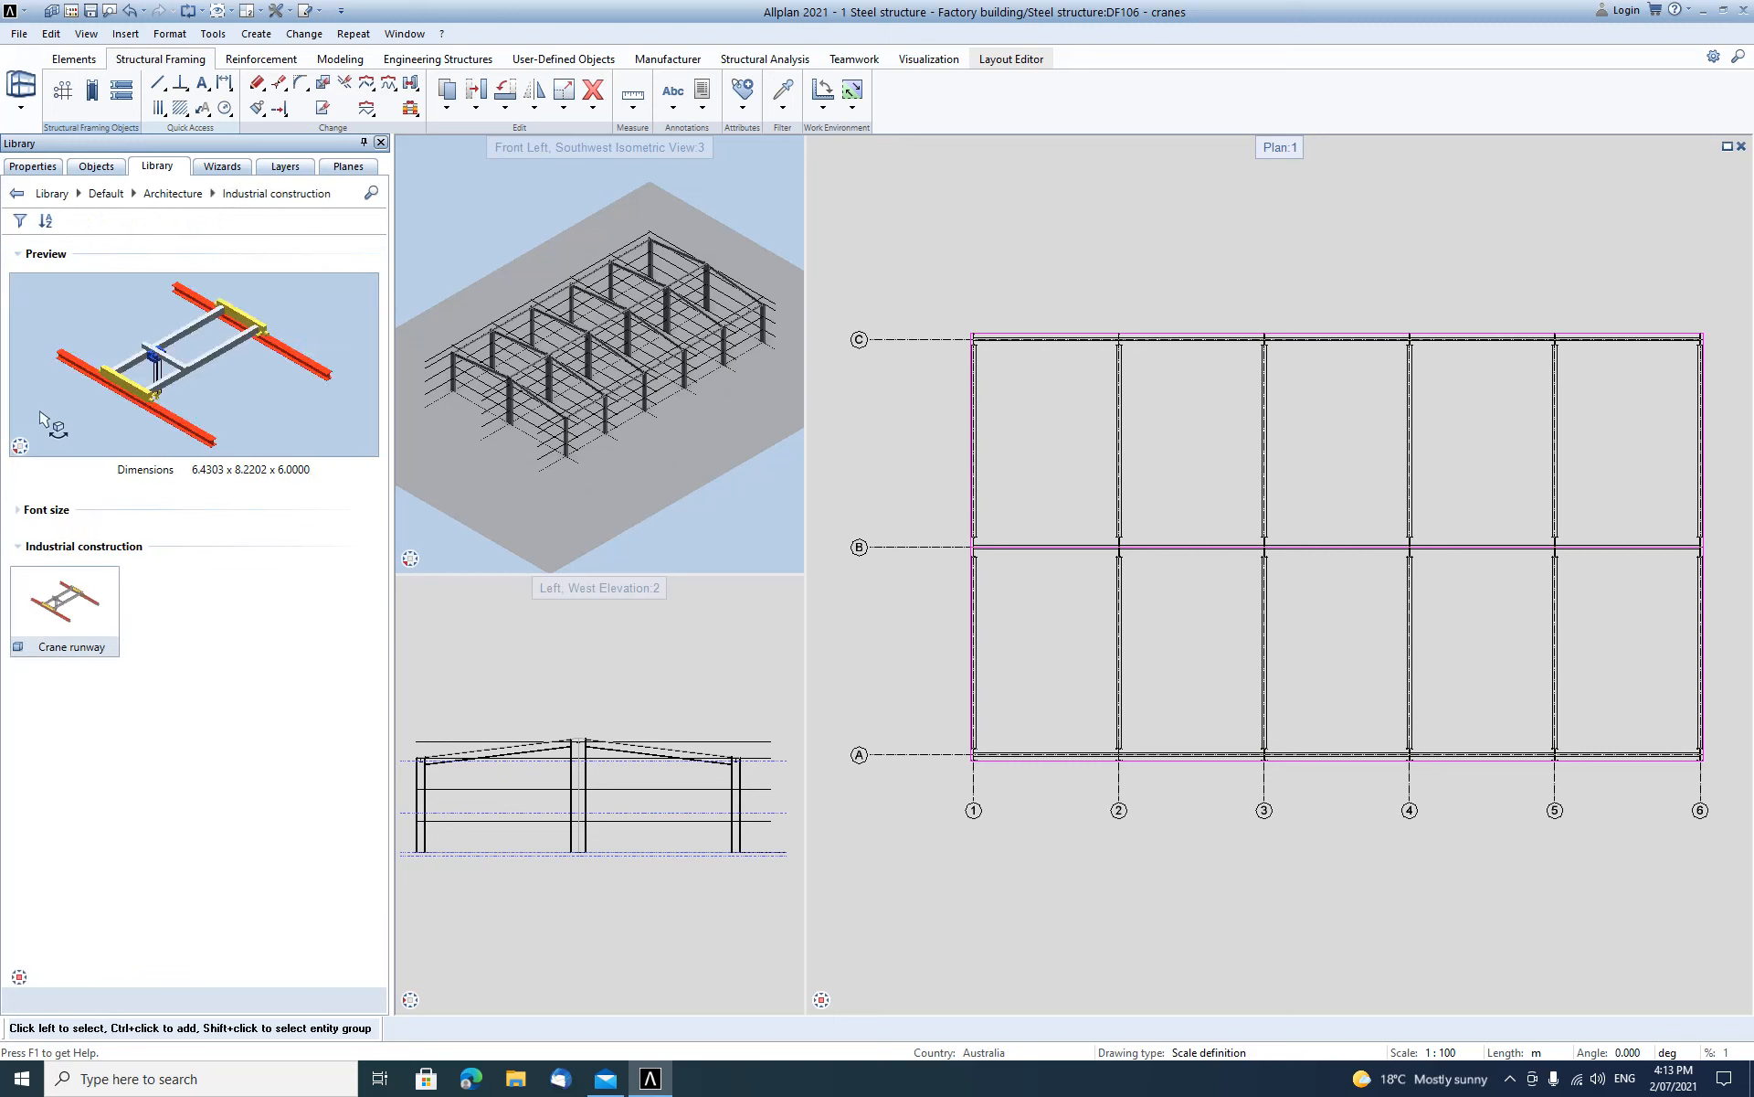
double_click(65, 615)
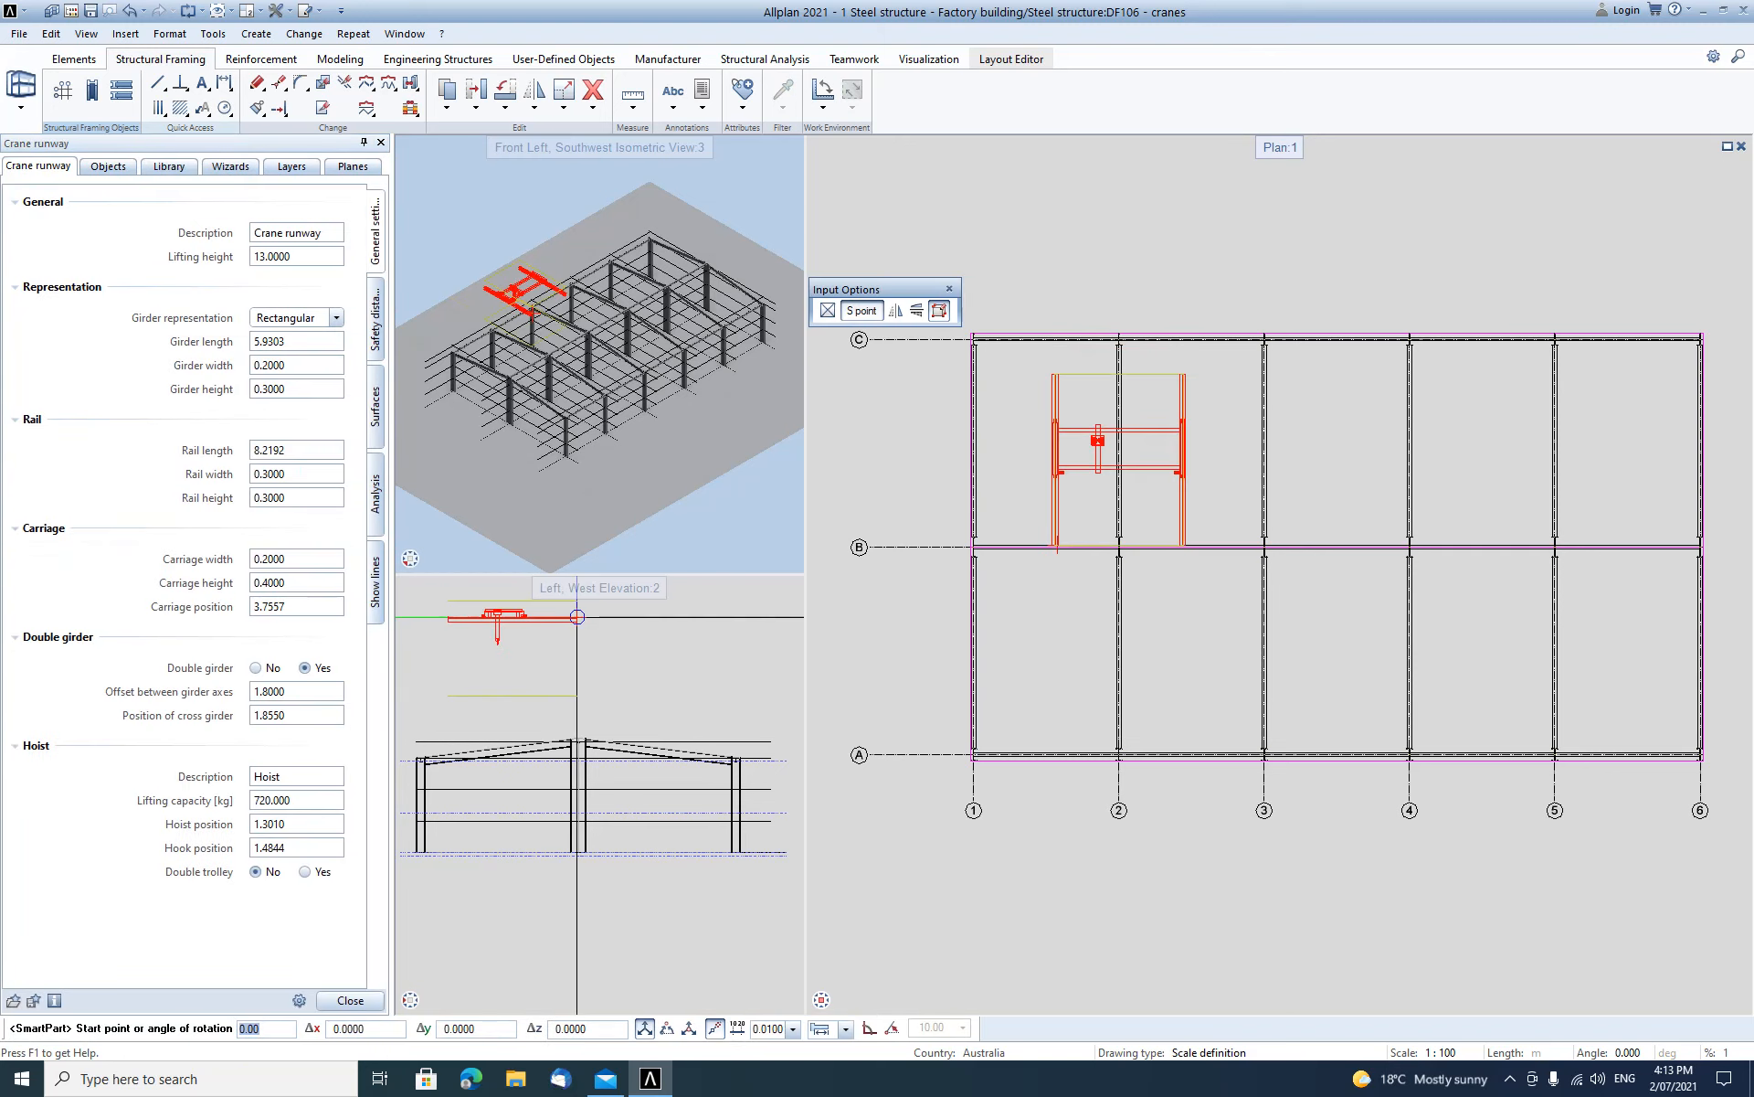
scroll(1013, 754, up, 5)
middle_drag(1012, 729, 1197, 700)
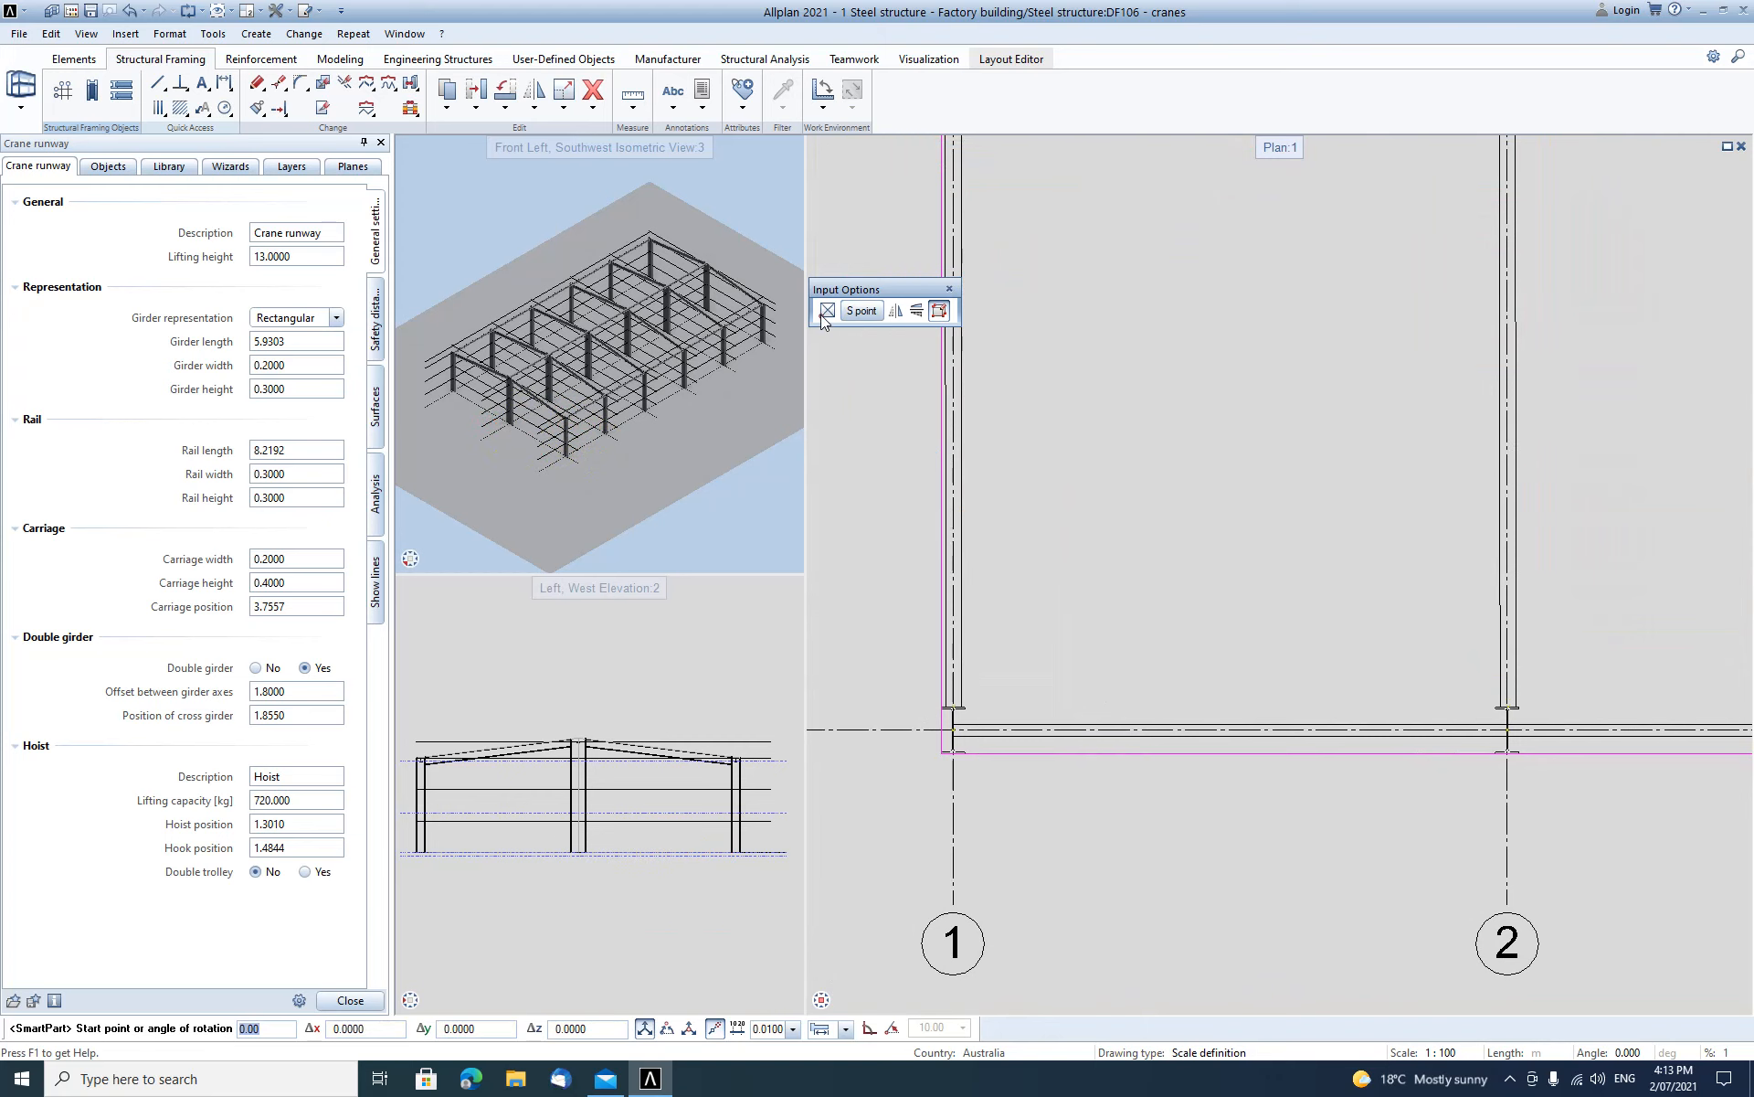
scroll(959, 698, up, 5)
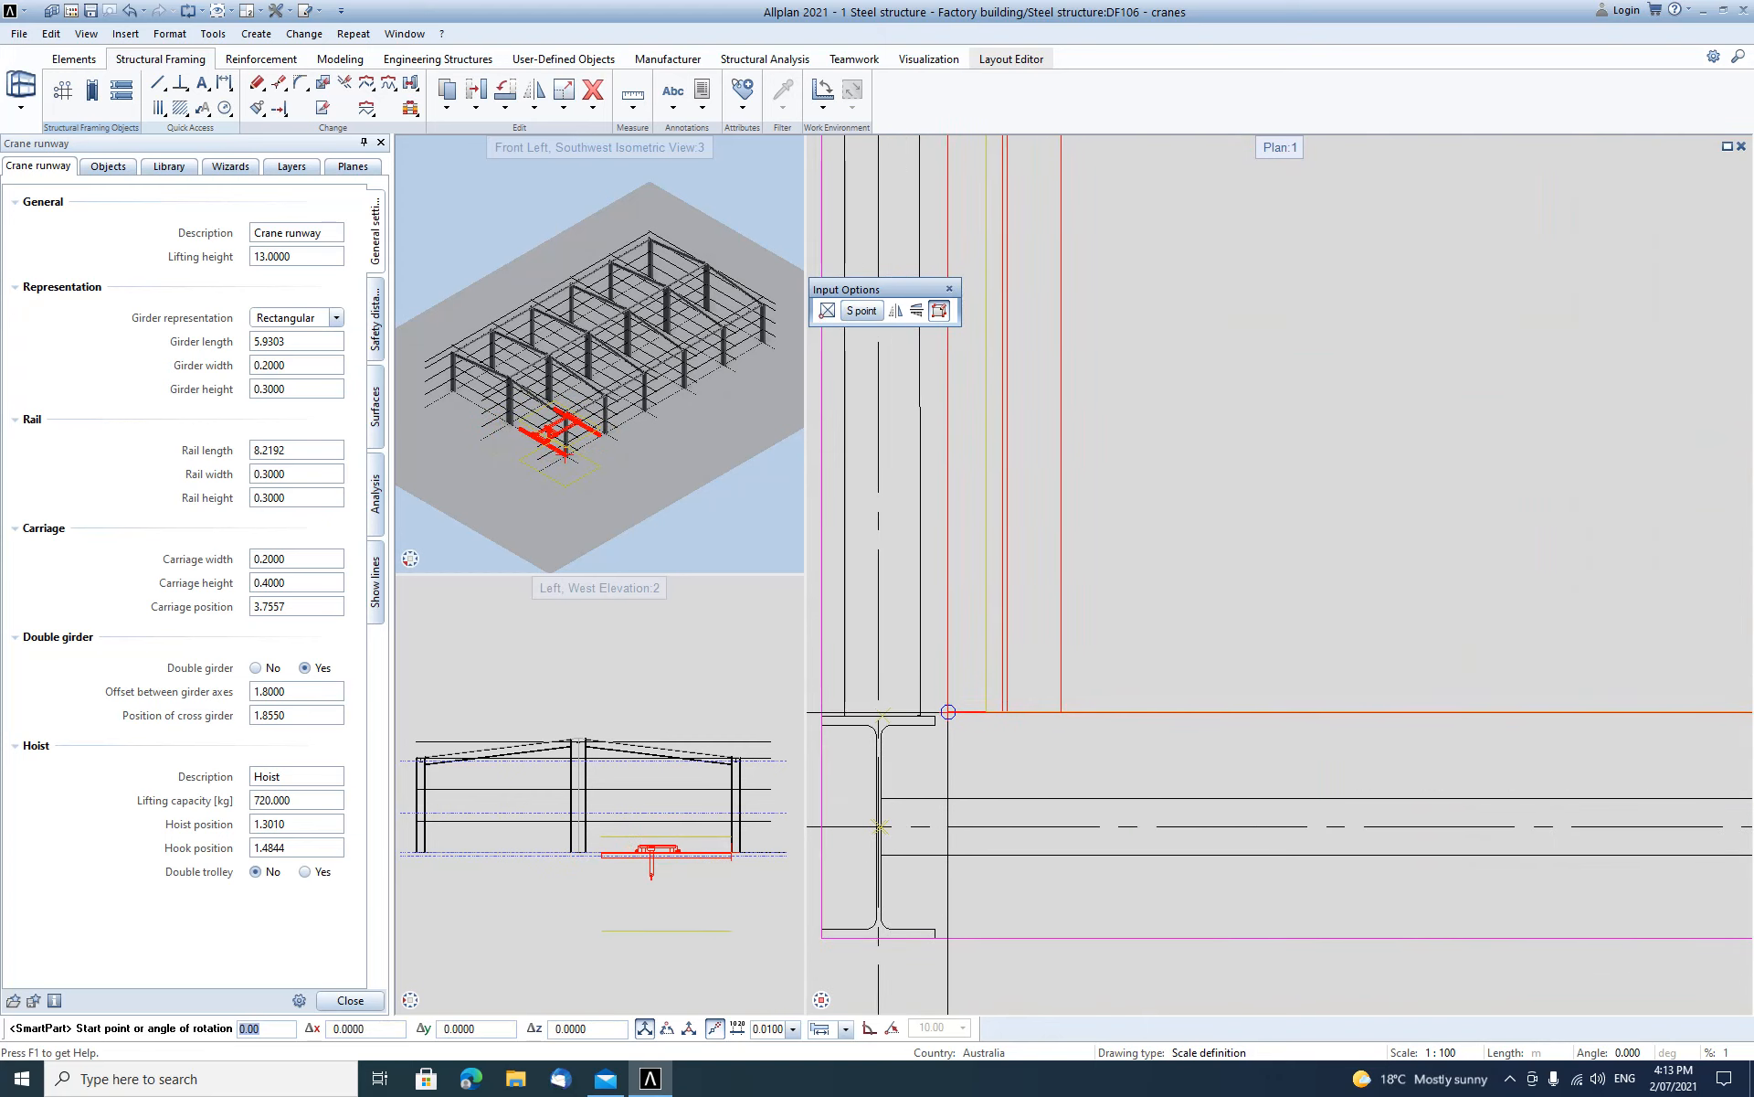
click(923, 699)
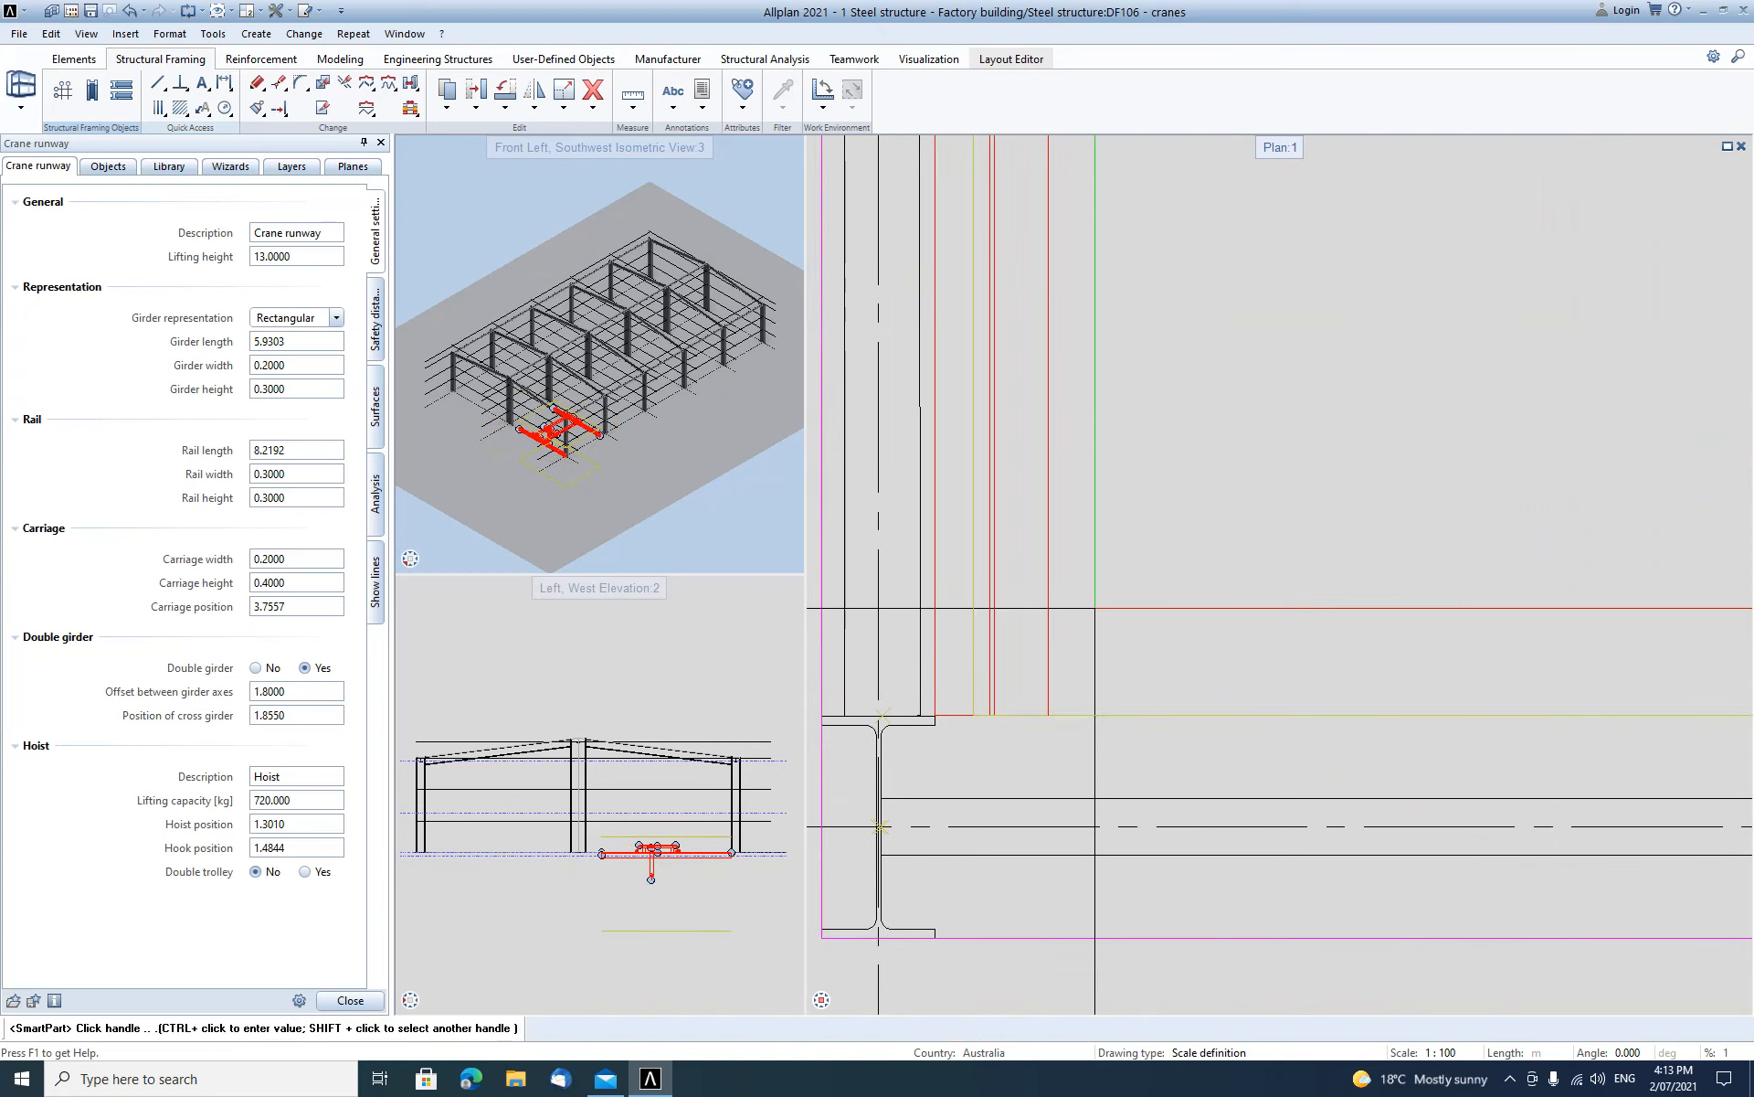
Set the crane runway's rail length to 9.2 m and finish placing it.
scroll(1137, 484, down, 5)
middle_drag(1138, 484, 1124, 723)
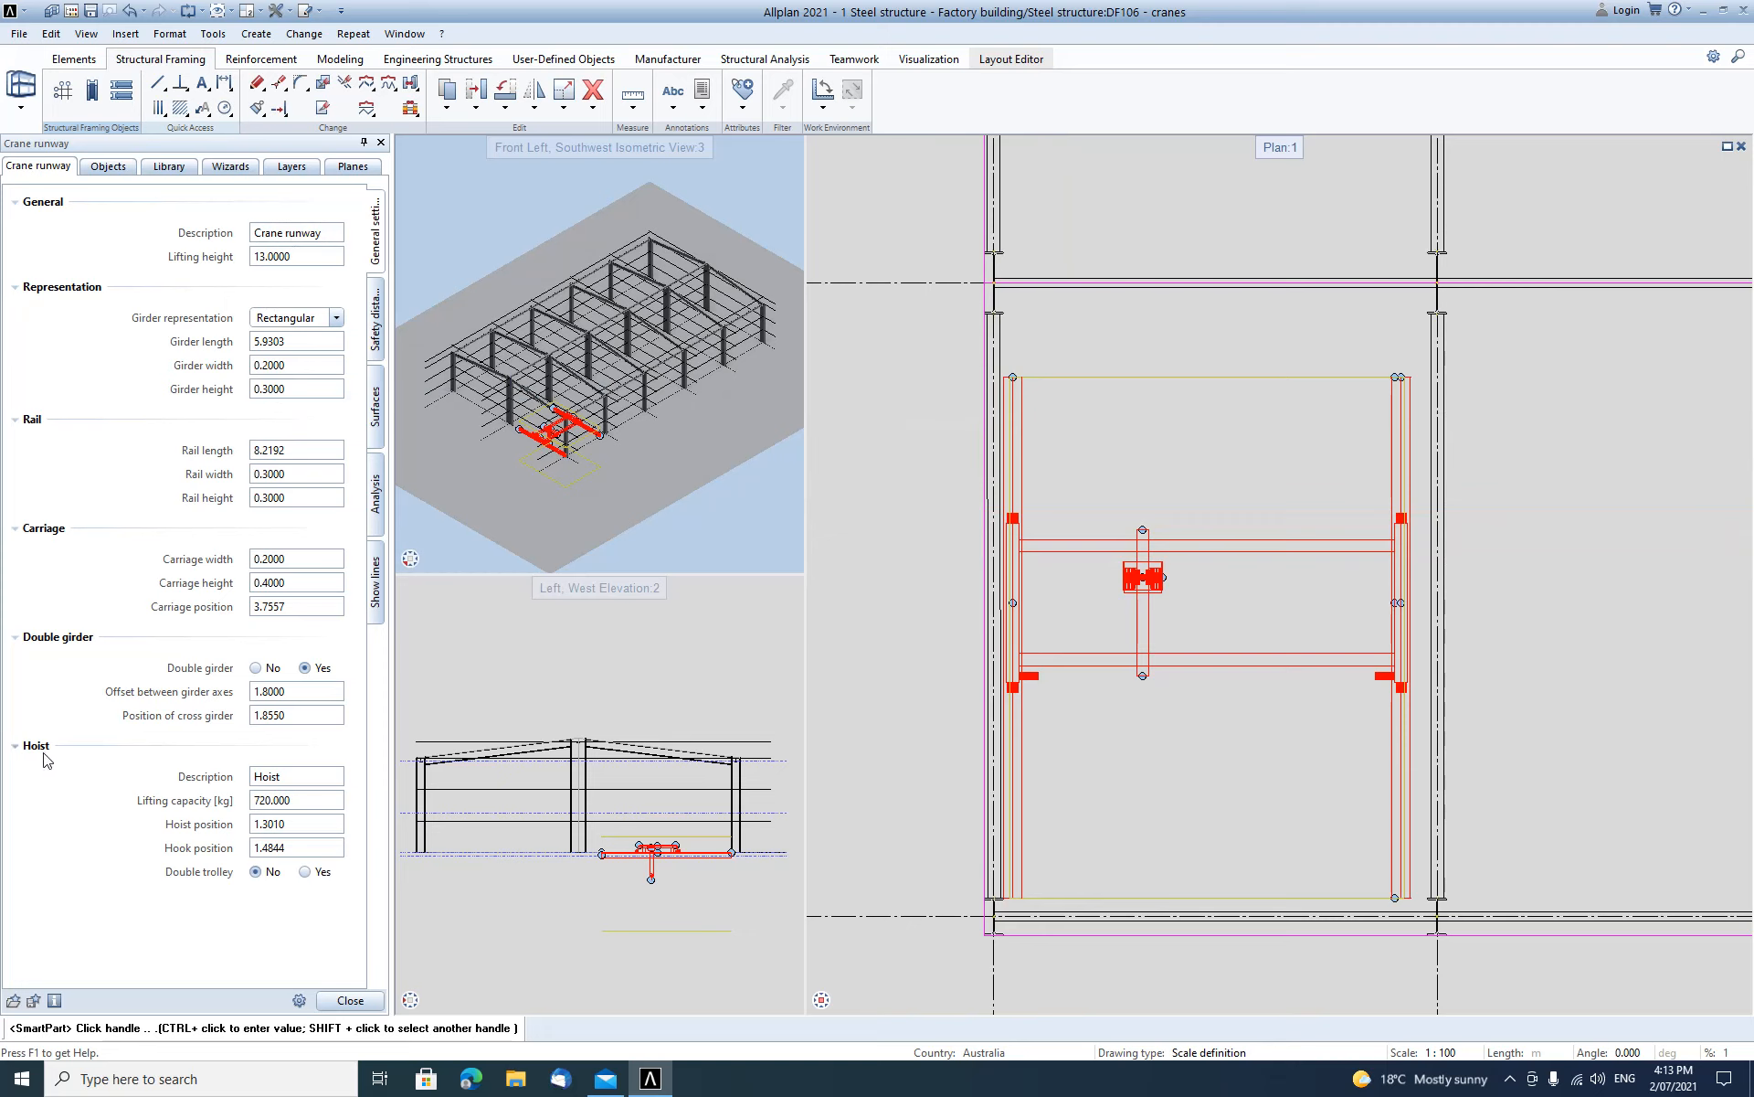
double_click(301, 449)
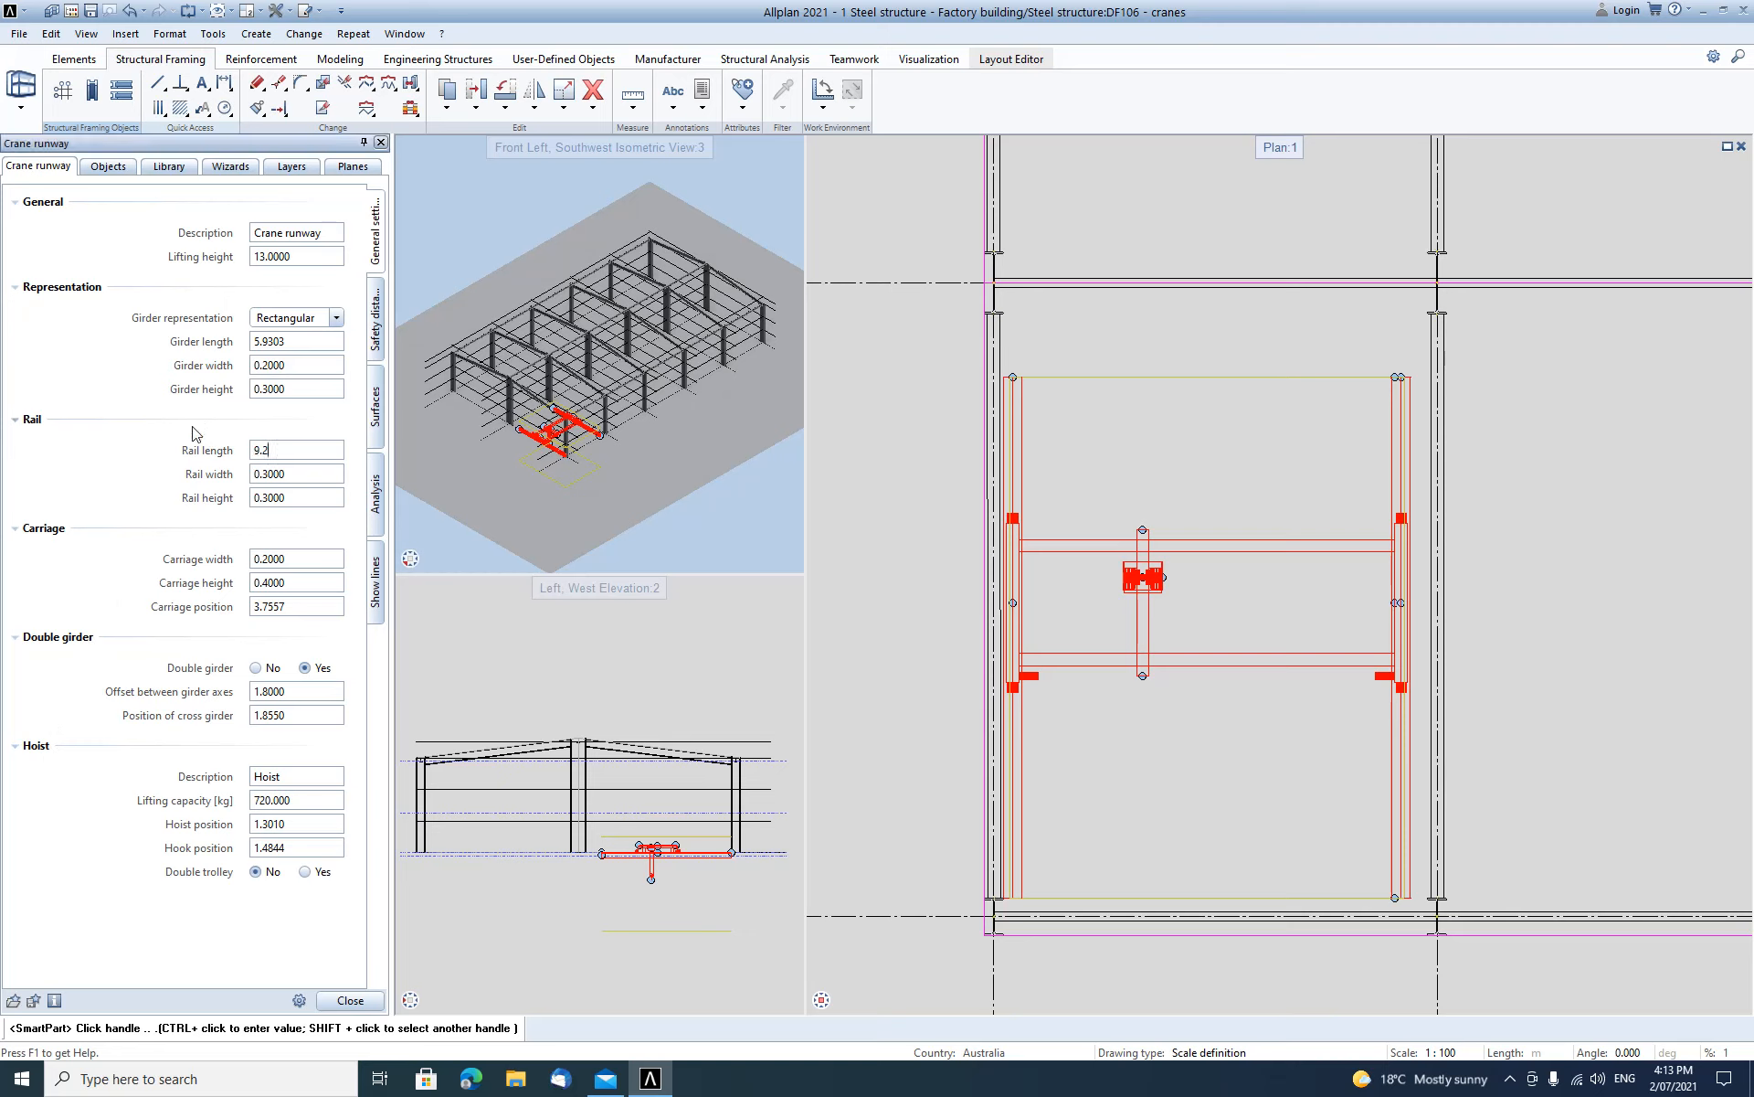
key(Return)
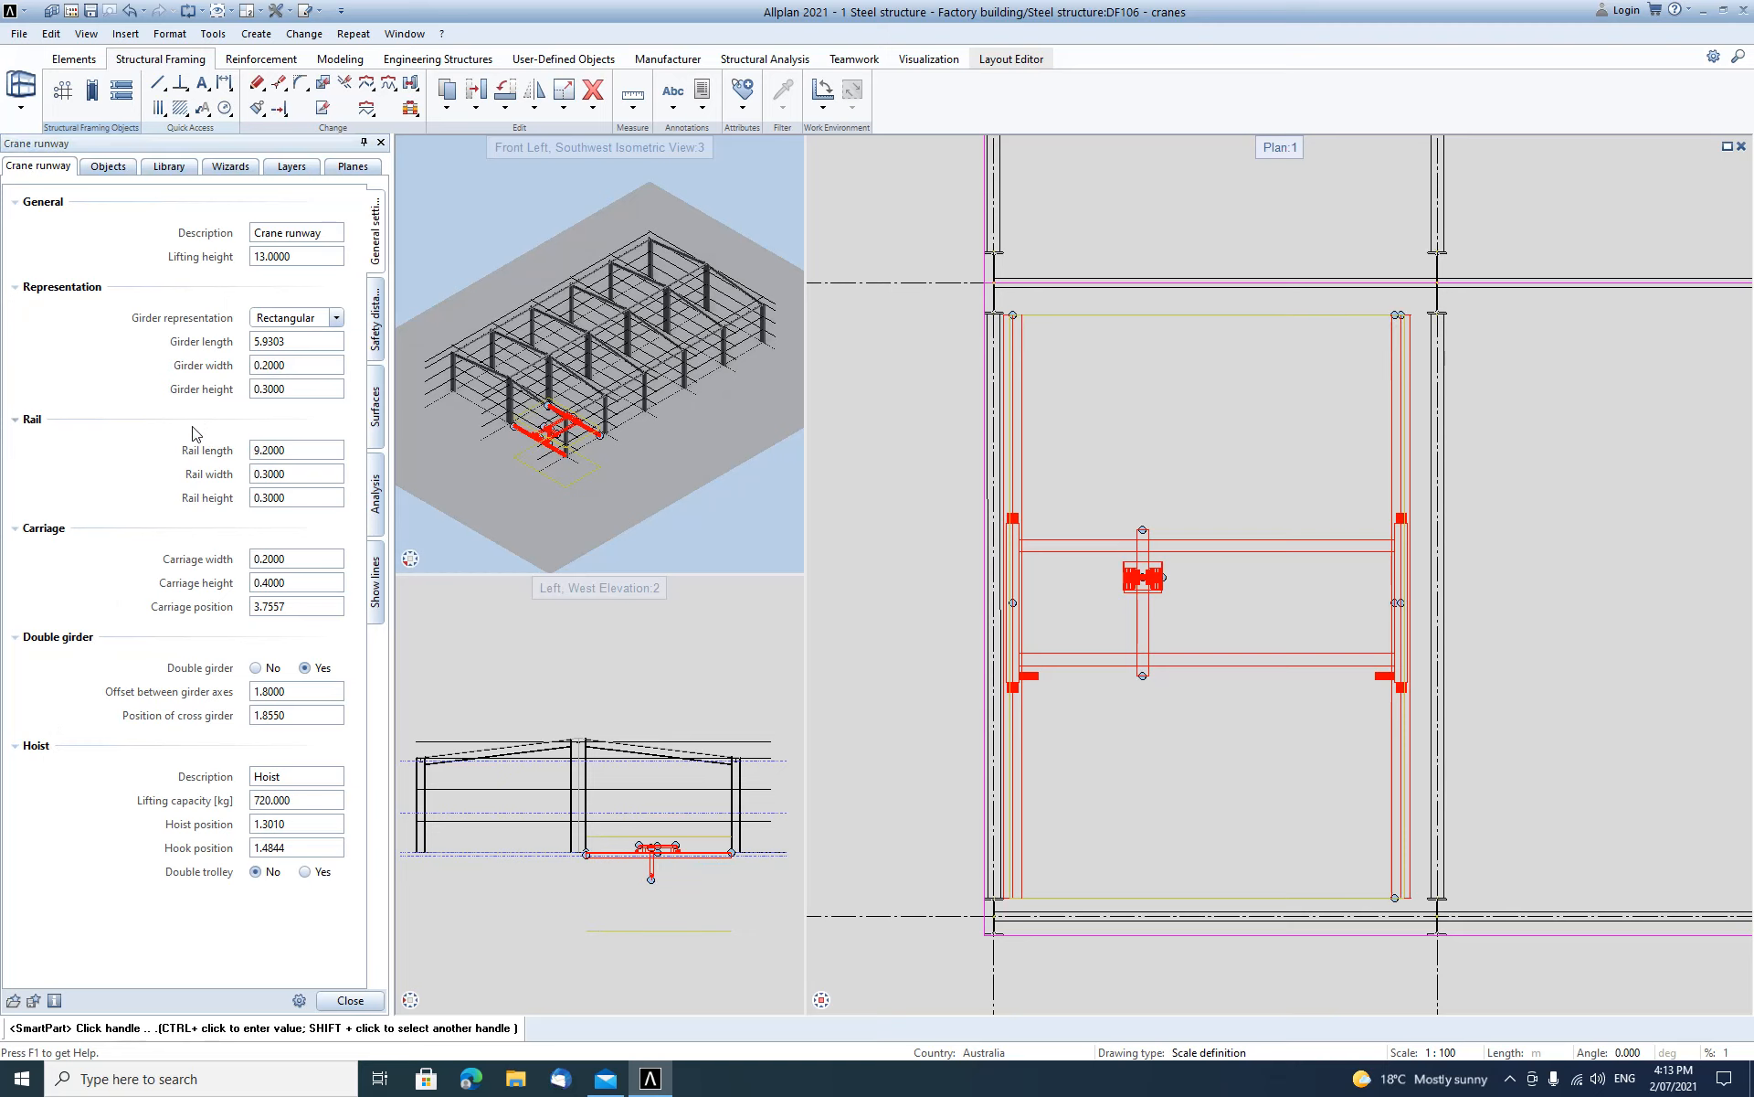
scroll(1014, 311, up, 5)
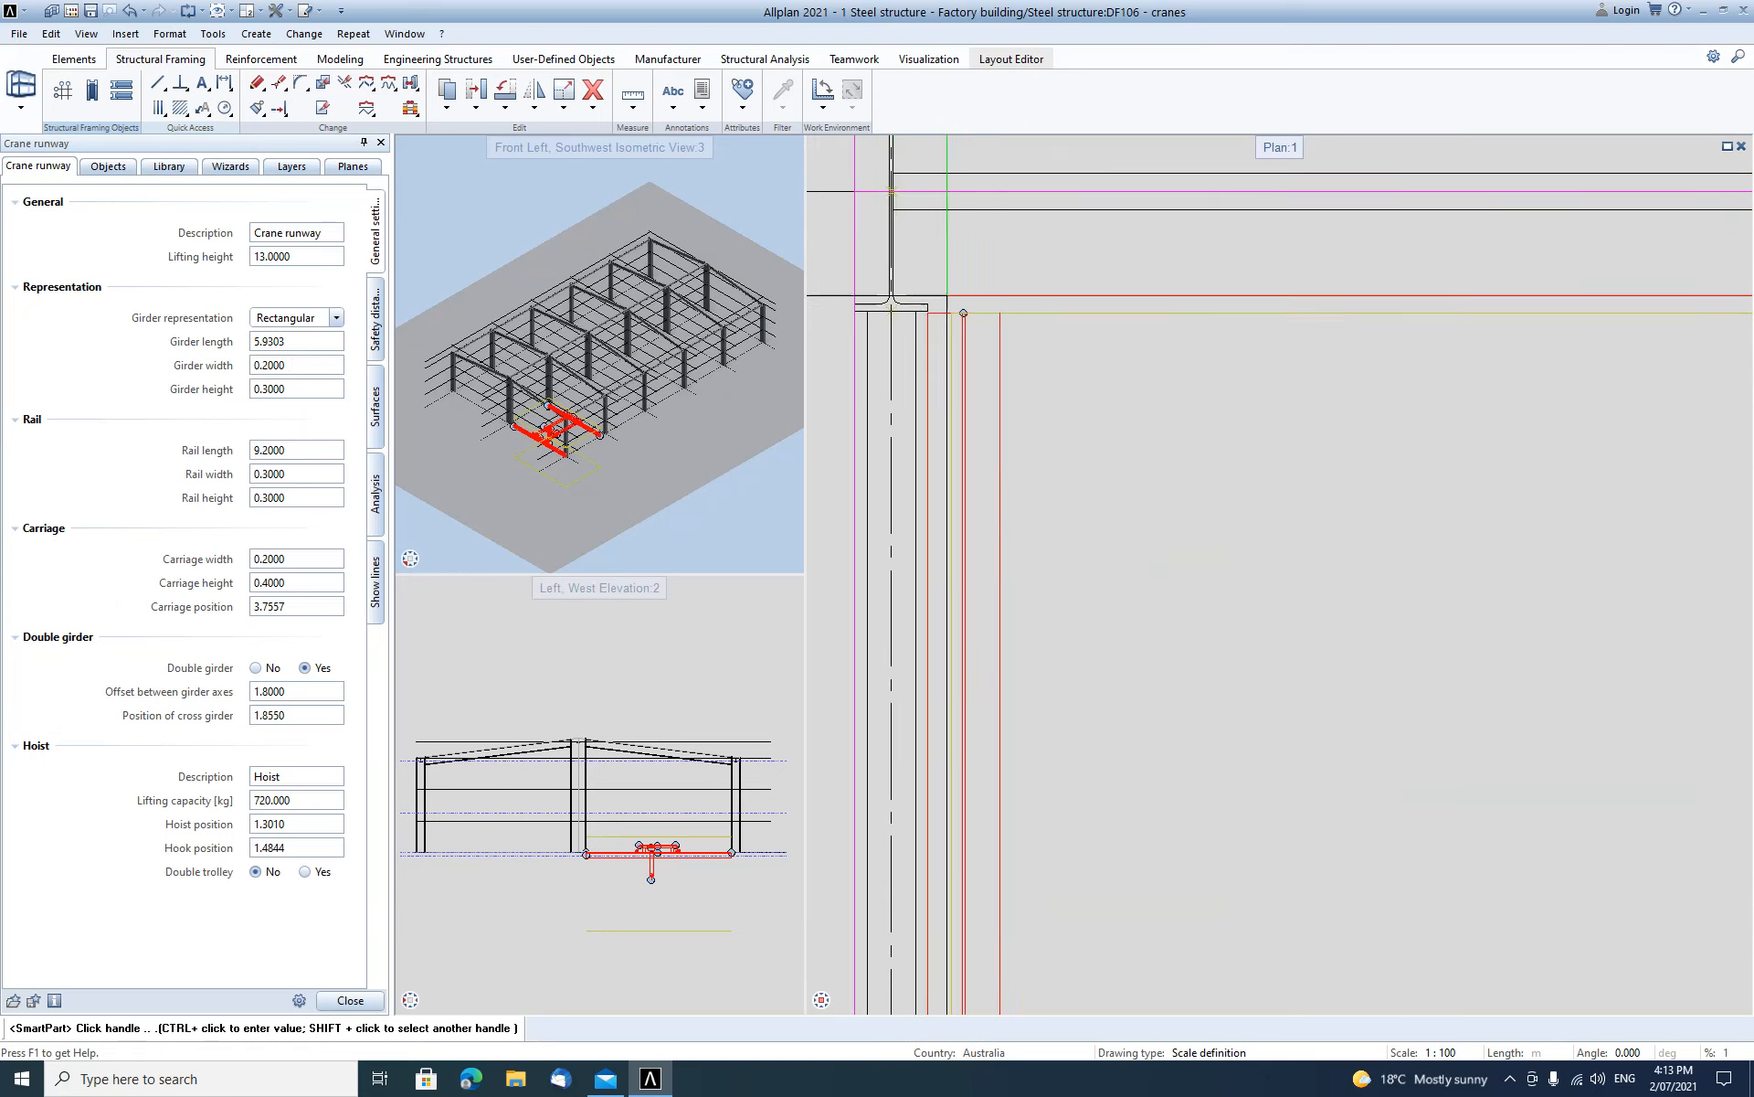
scroll(1006, 357, down, 5)
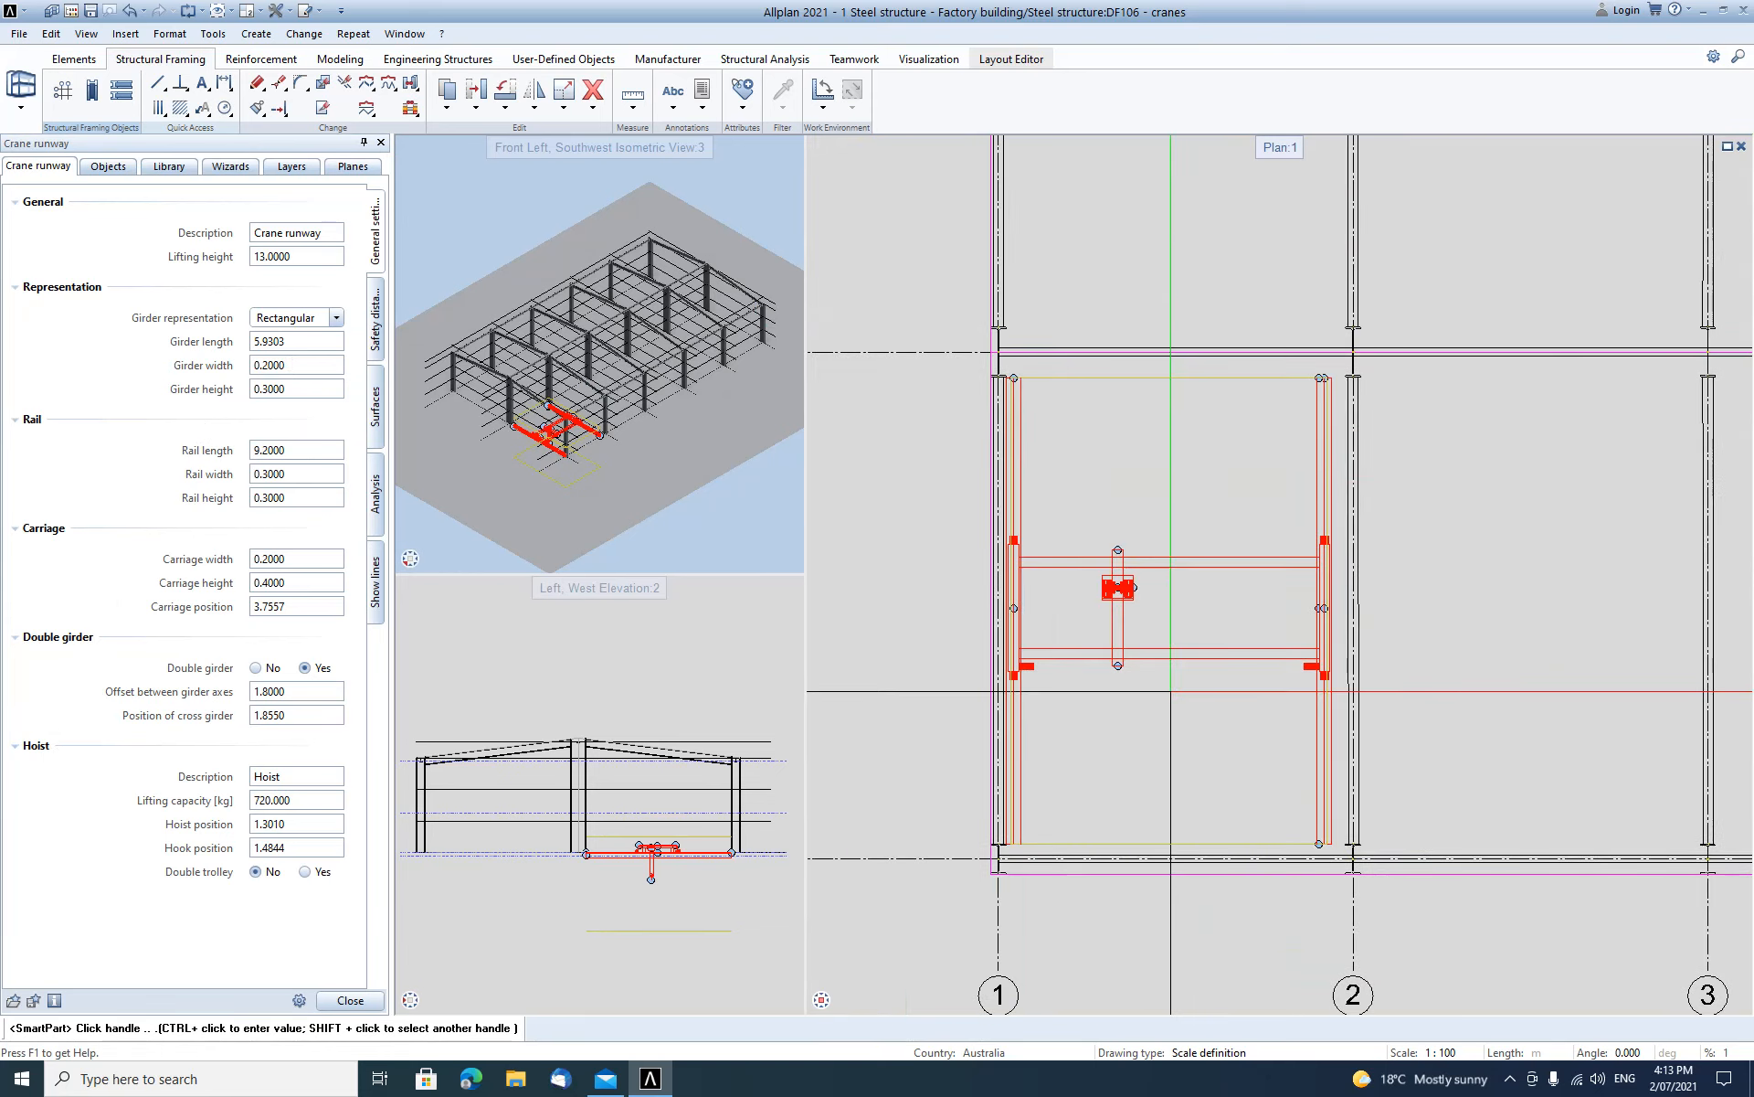
key(Escape)
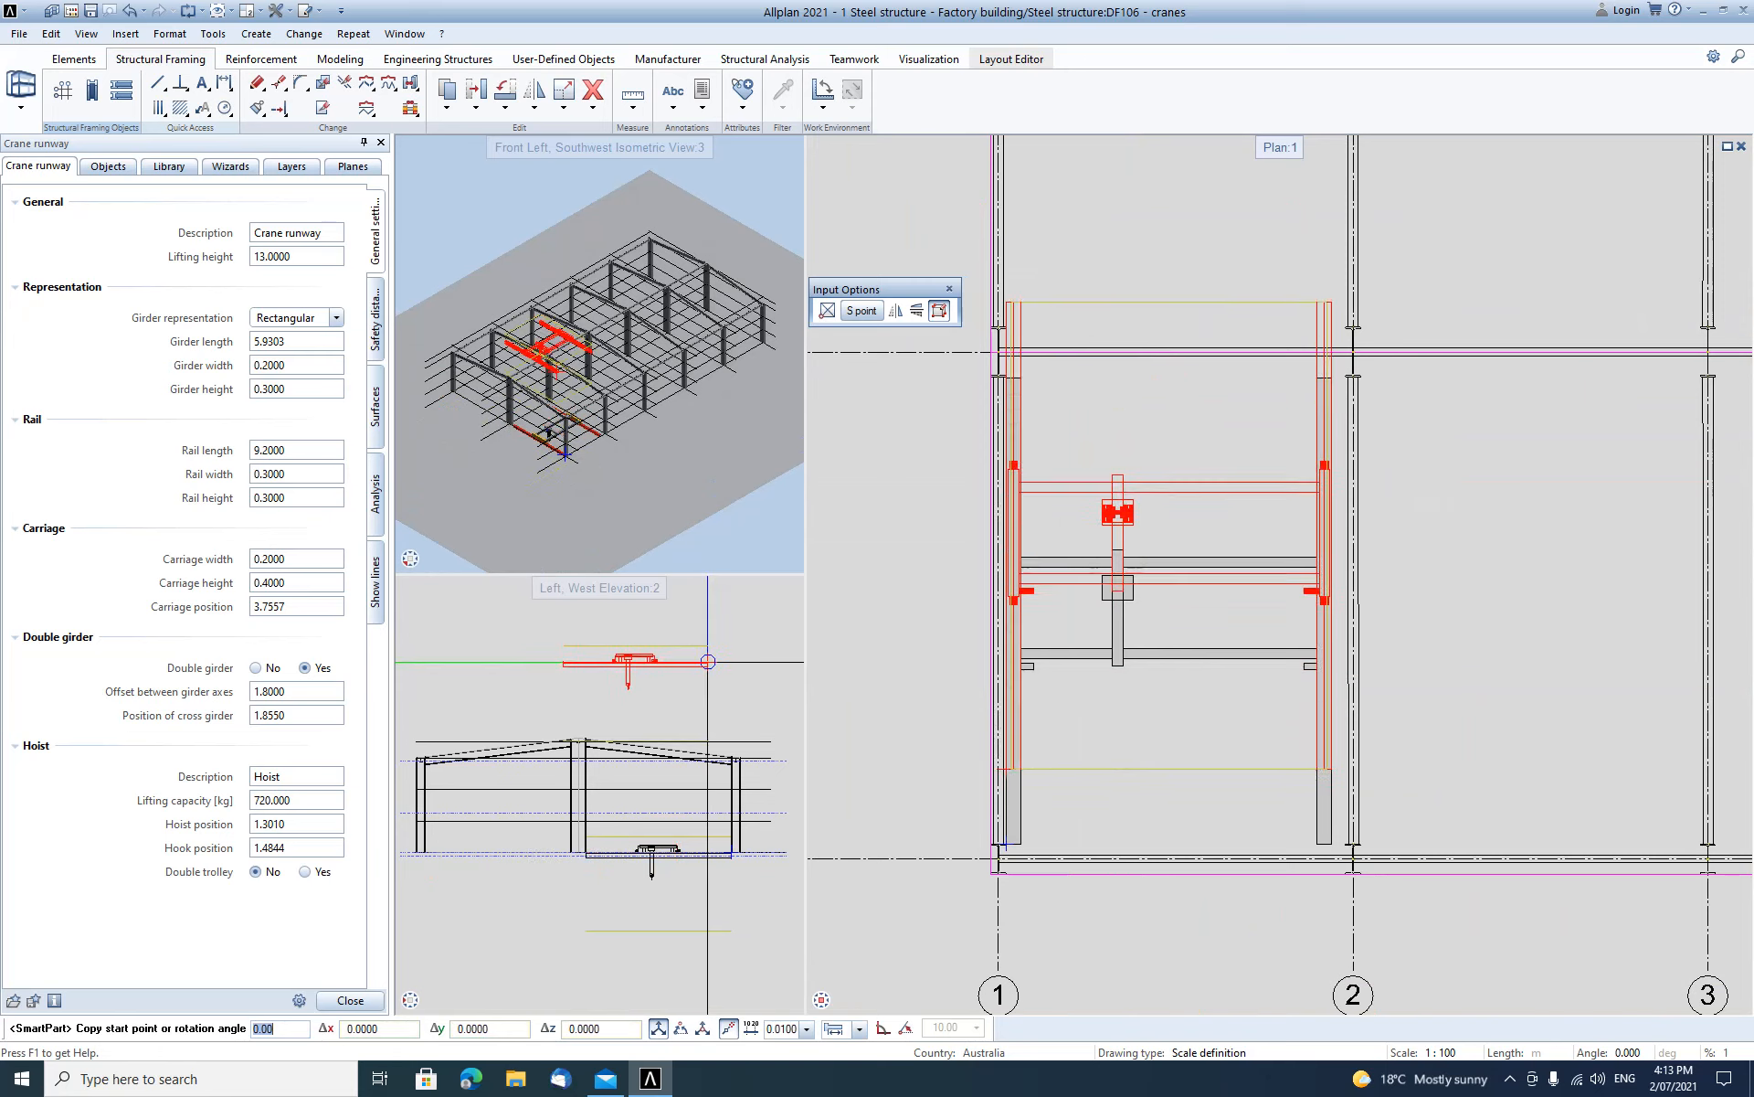
key(Escape)
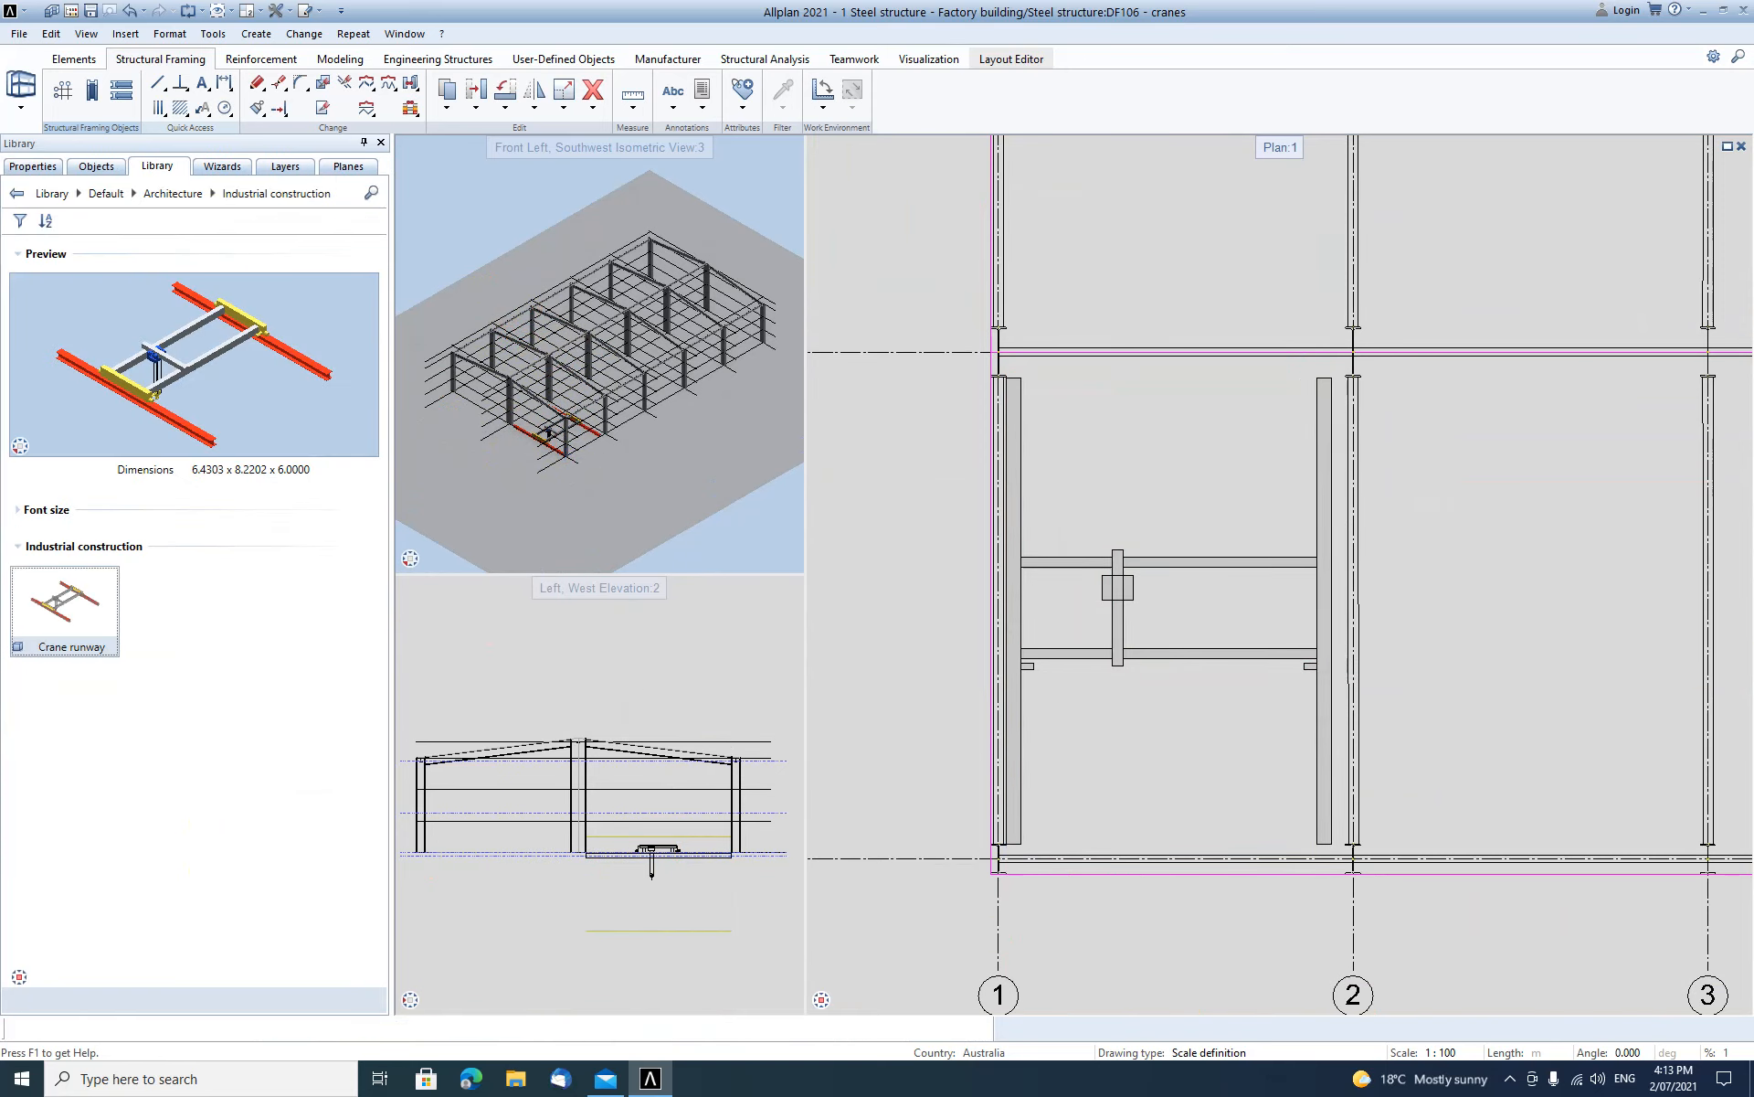
Move the crane runway vertically up by 4.7 m in the west elevation.
scroll(640, 855, up, 3)
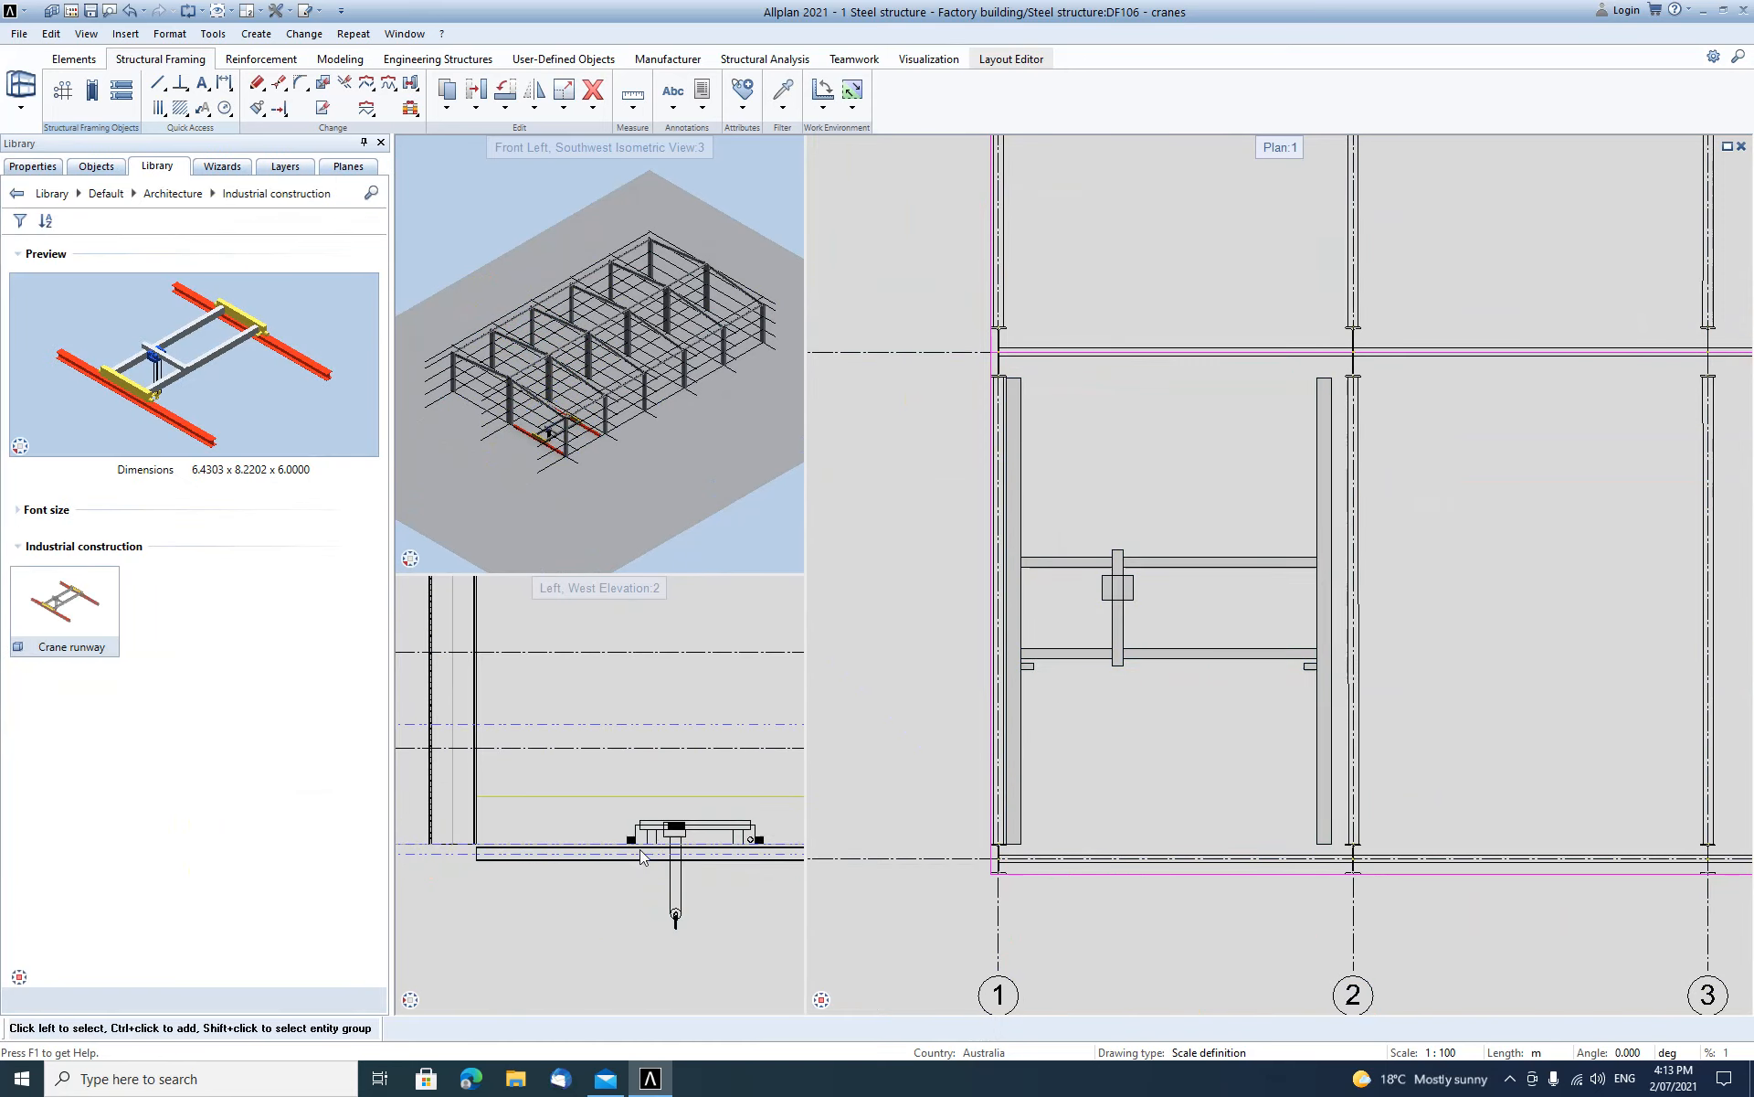
middle_drag(677, 814, 637, 819)
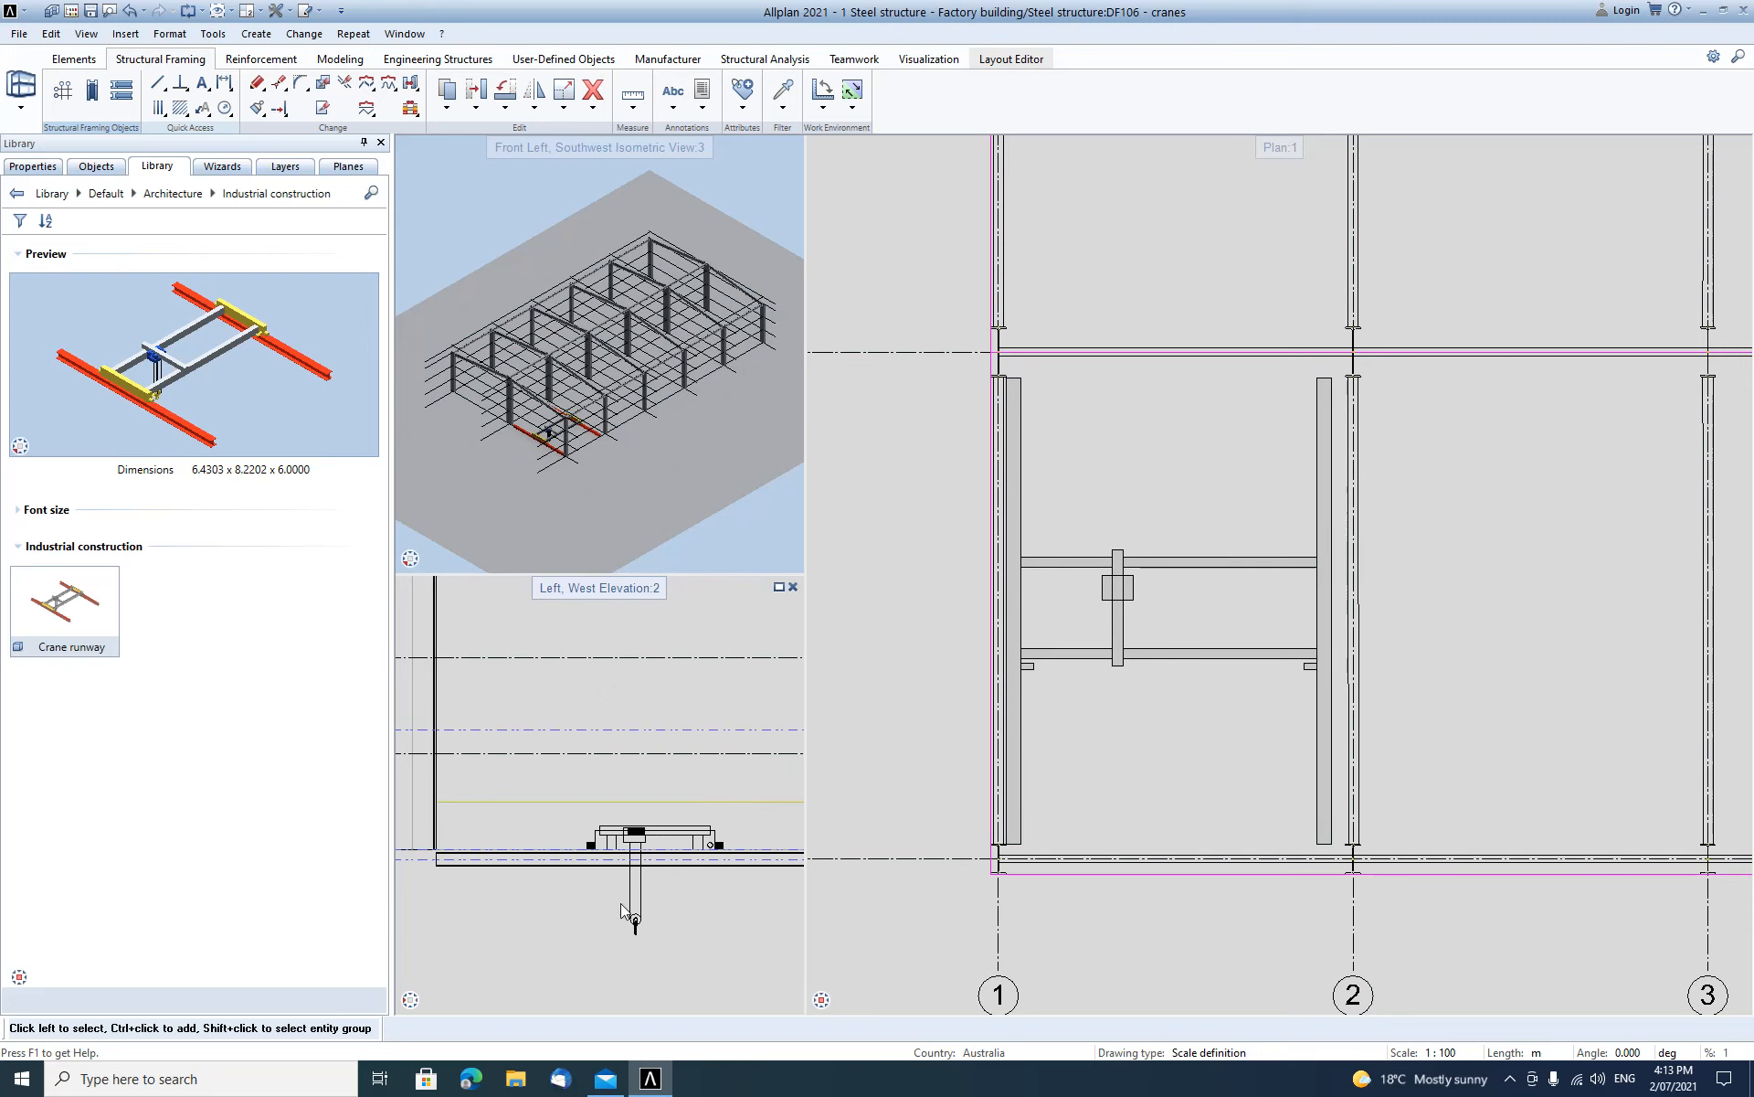
click(616, 855)
click(647, 819)
click(567, 951)
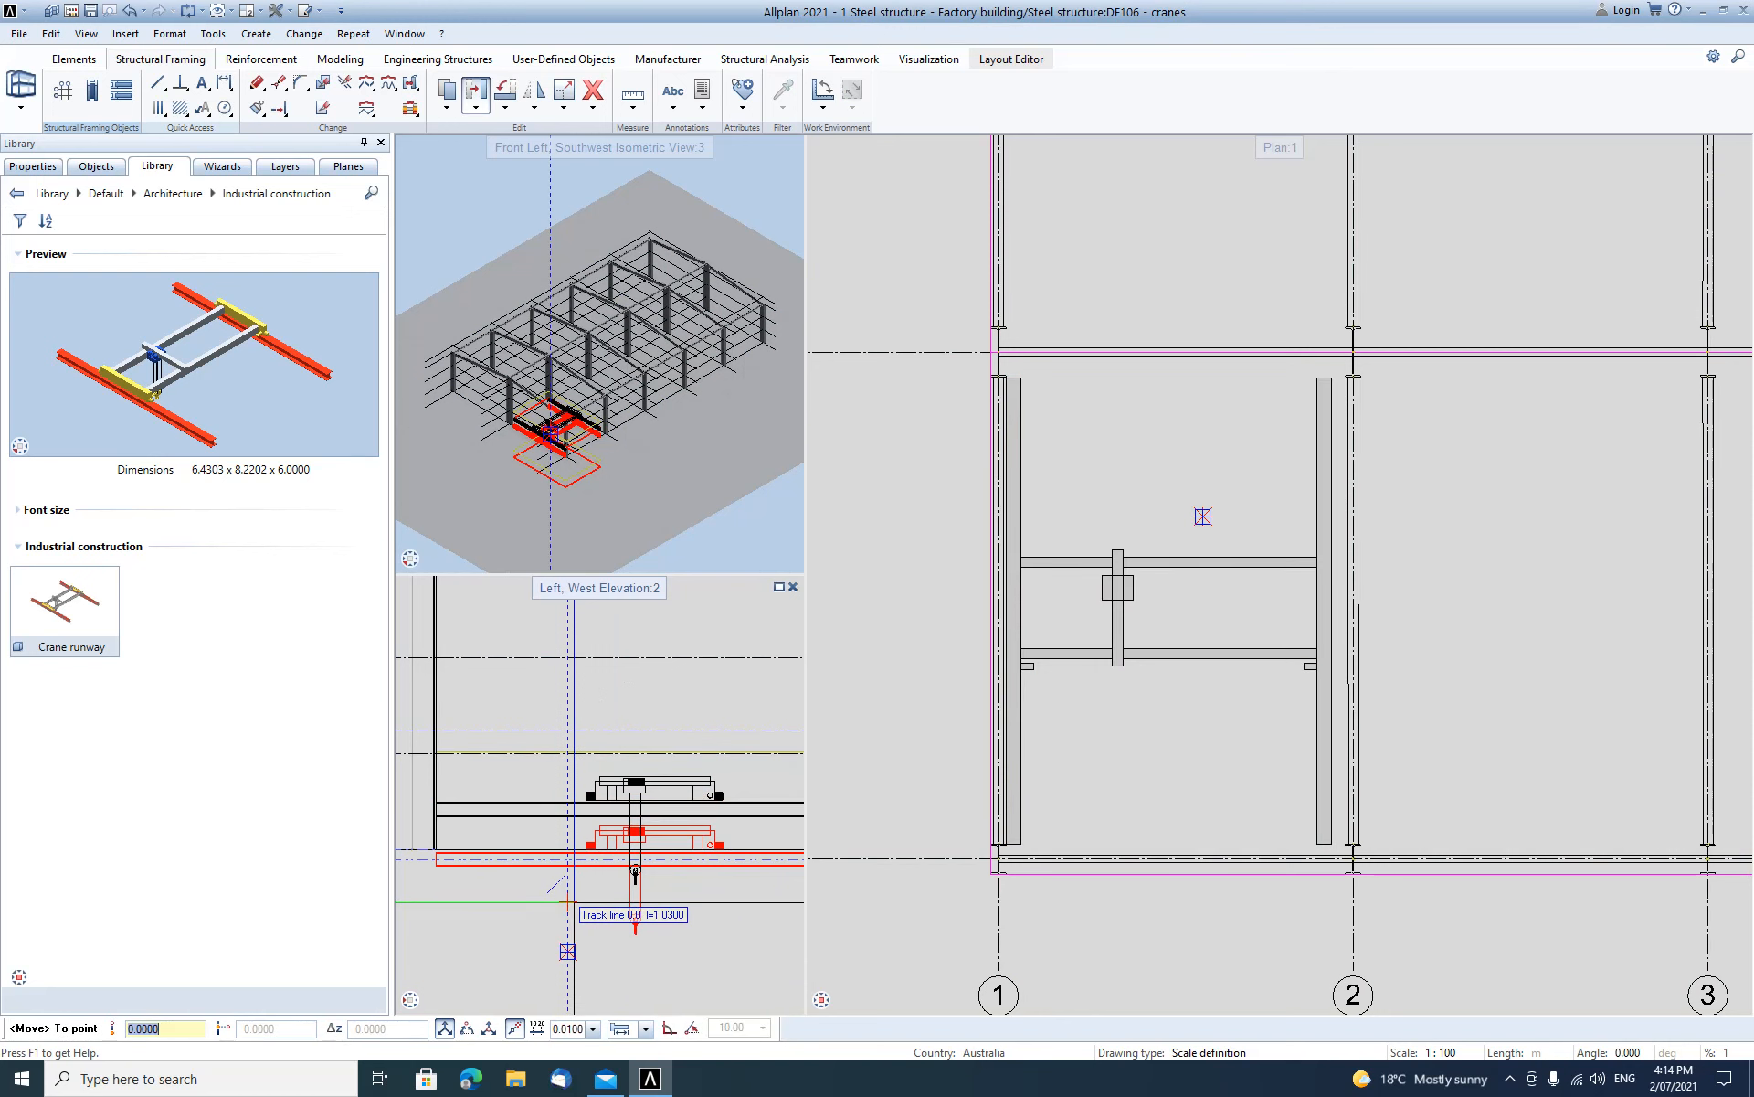
text(4.7)
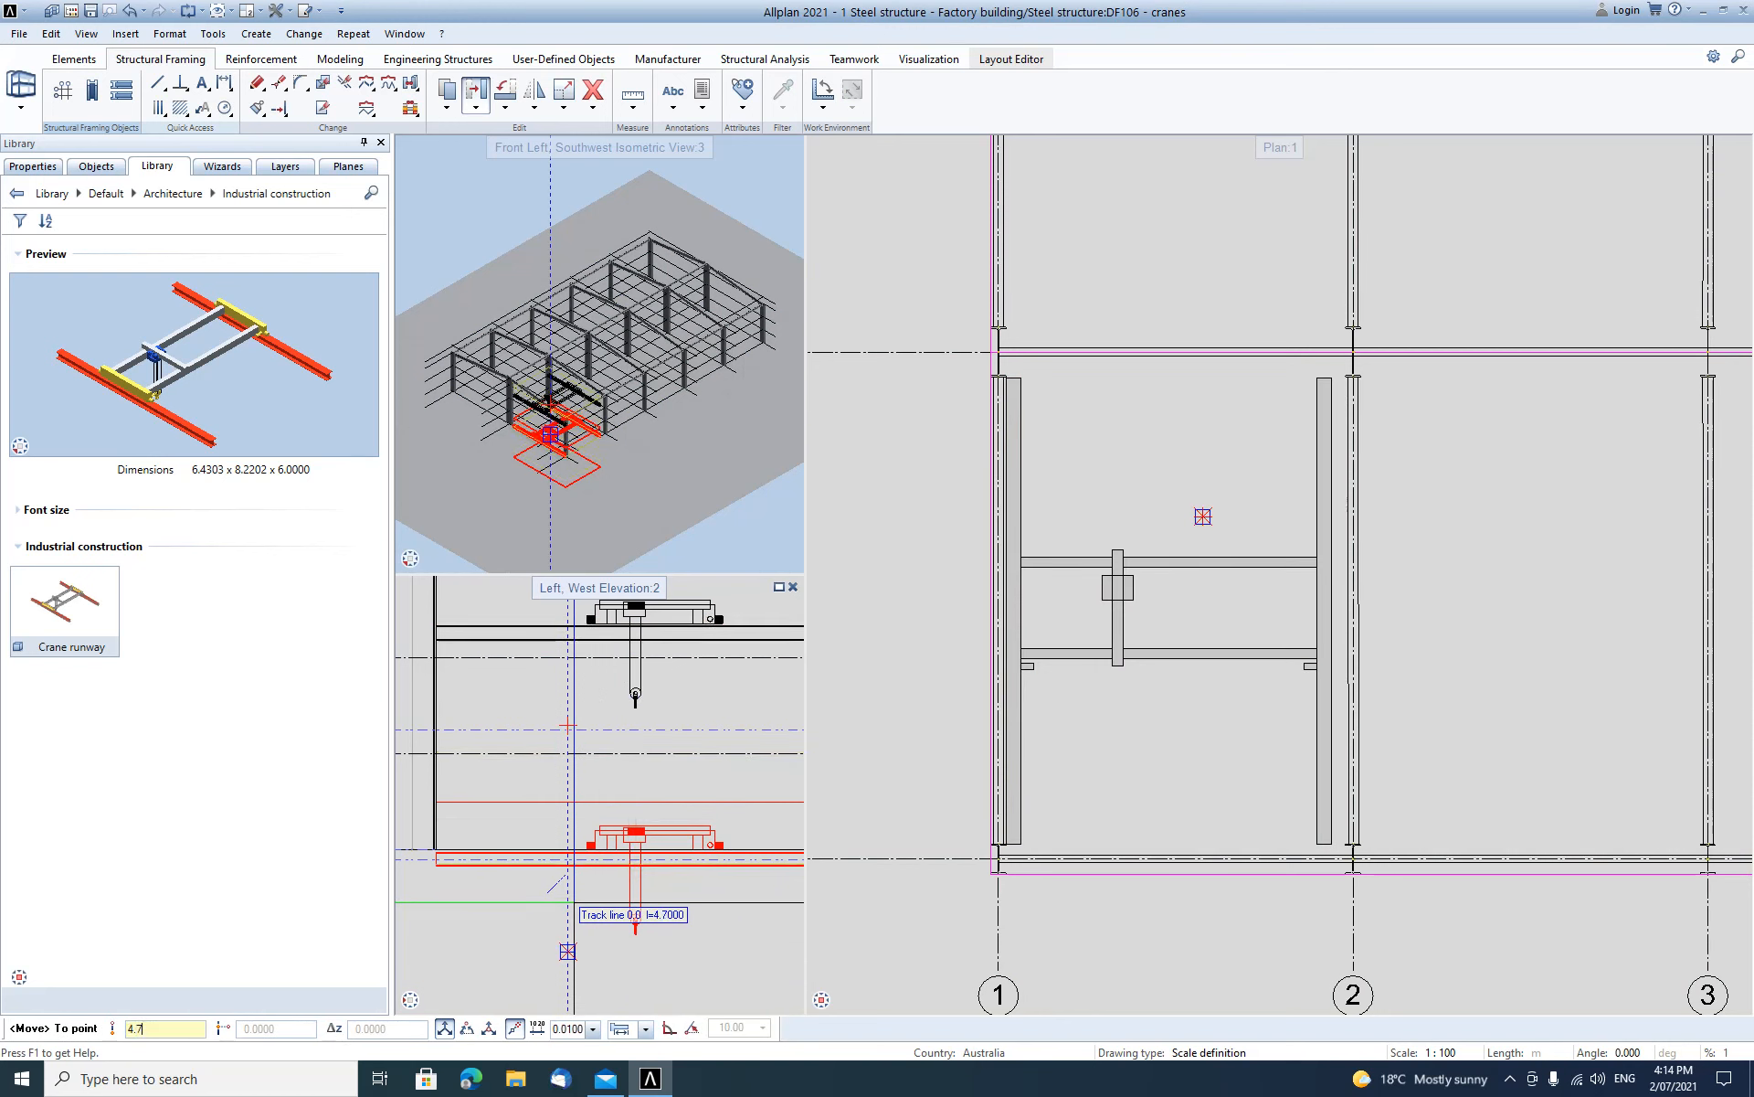
key(Return)
middle_drag(725, 678, 583, 703)
scroll(583, 703, up, 2)
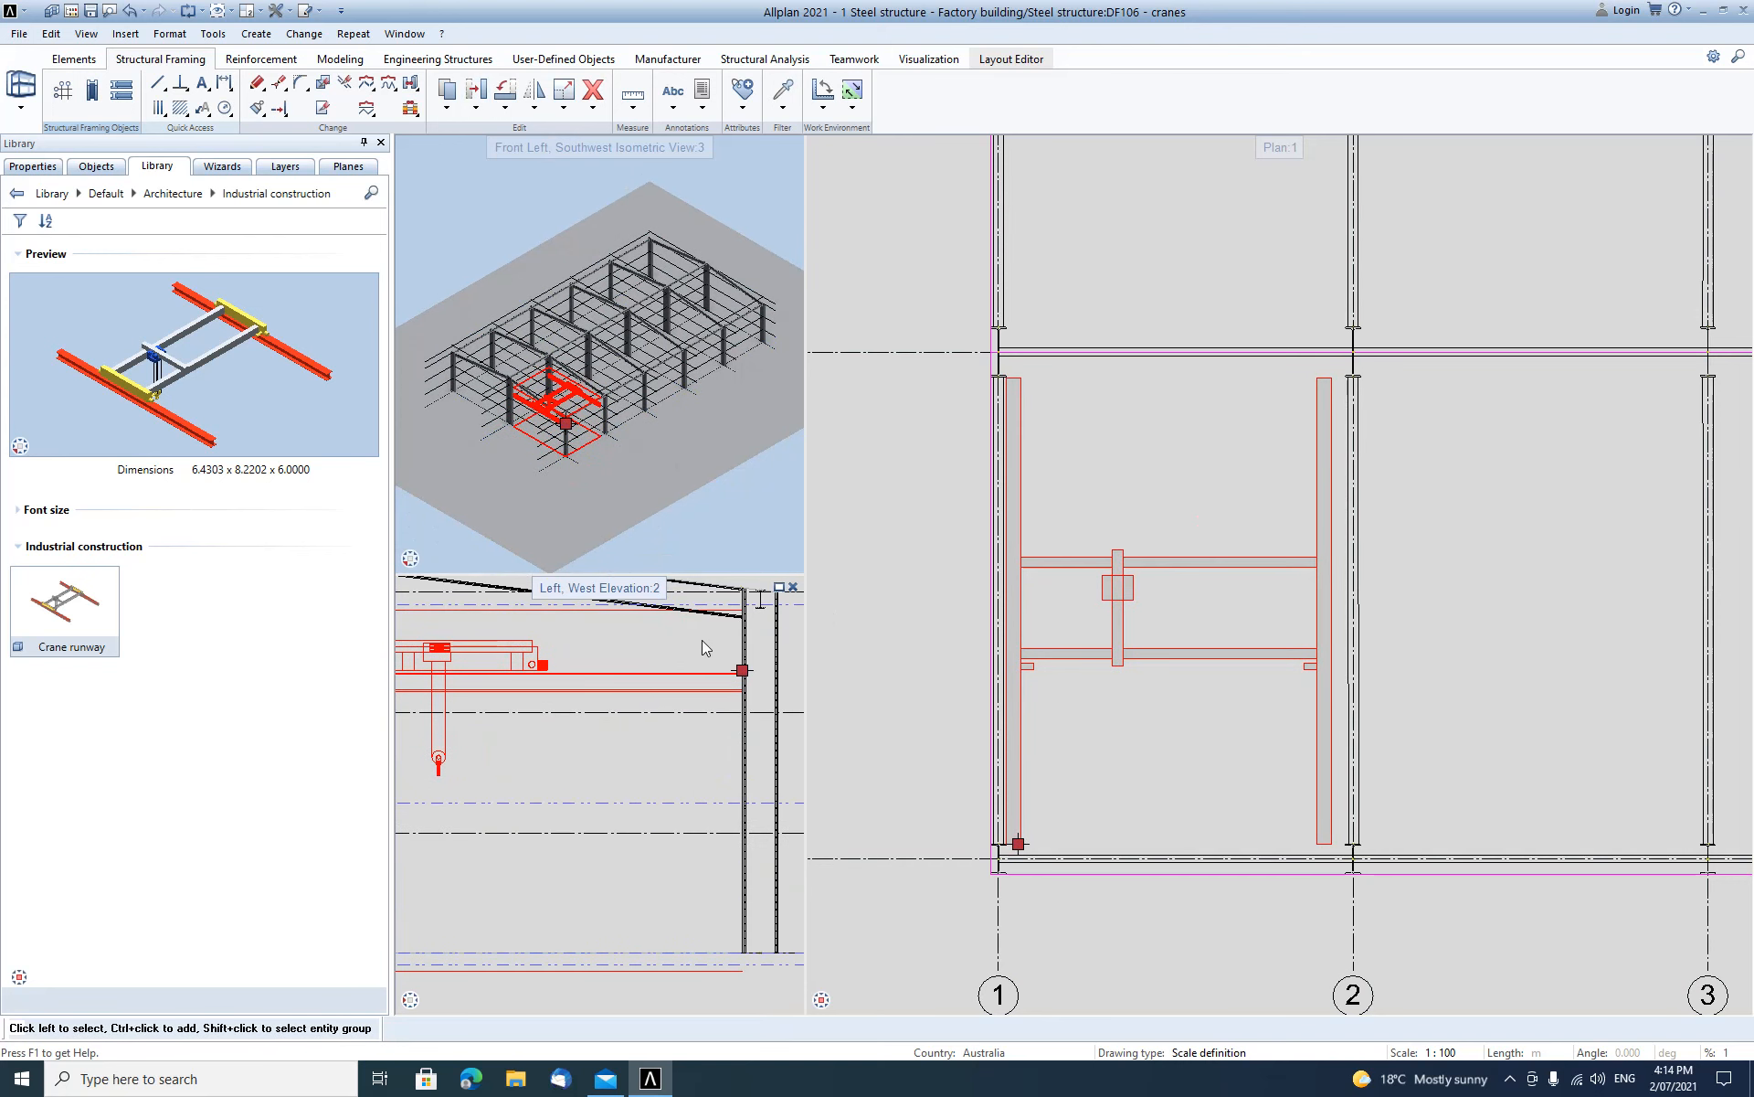
scroll(687, 652, down, 2)
middle_drag(622, 652, 653, 713)
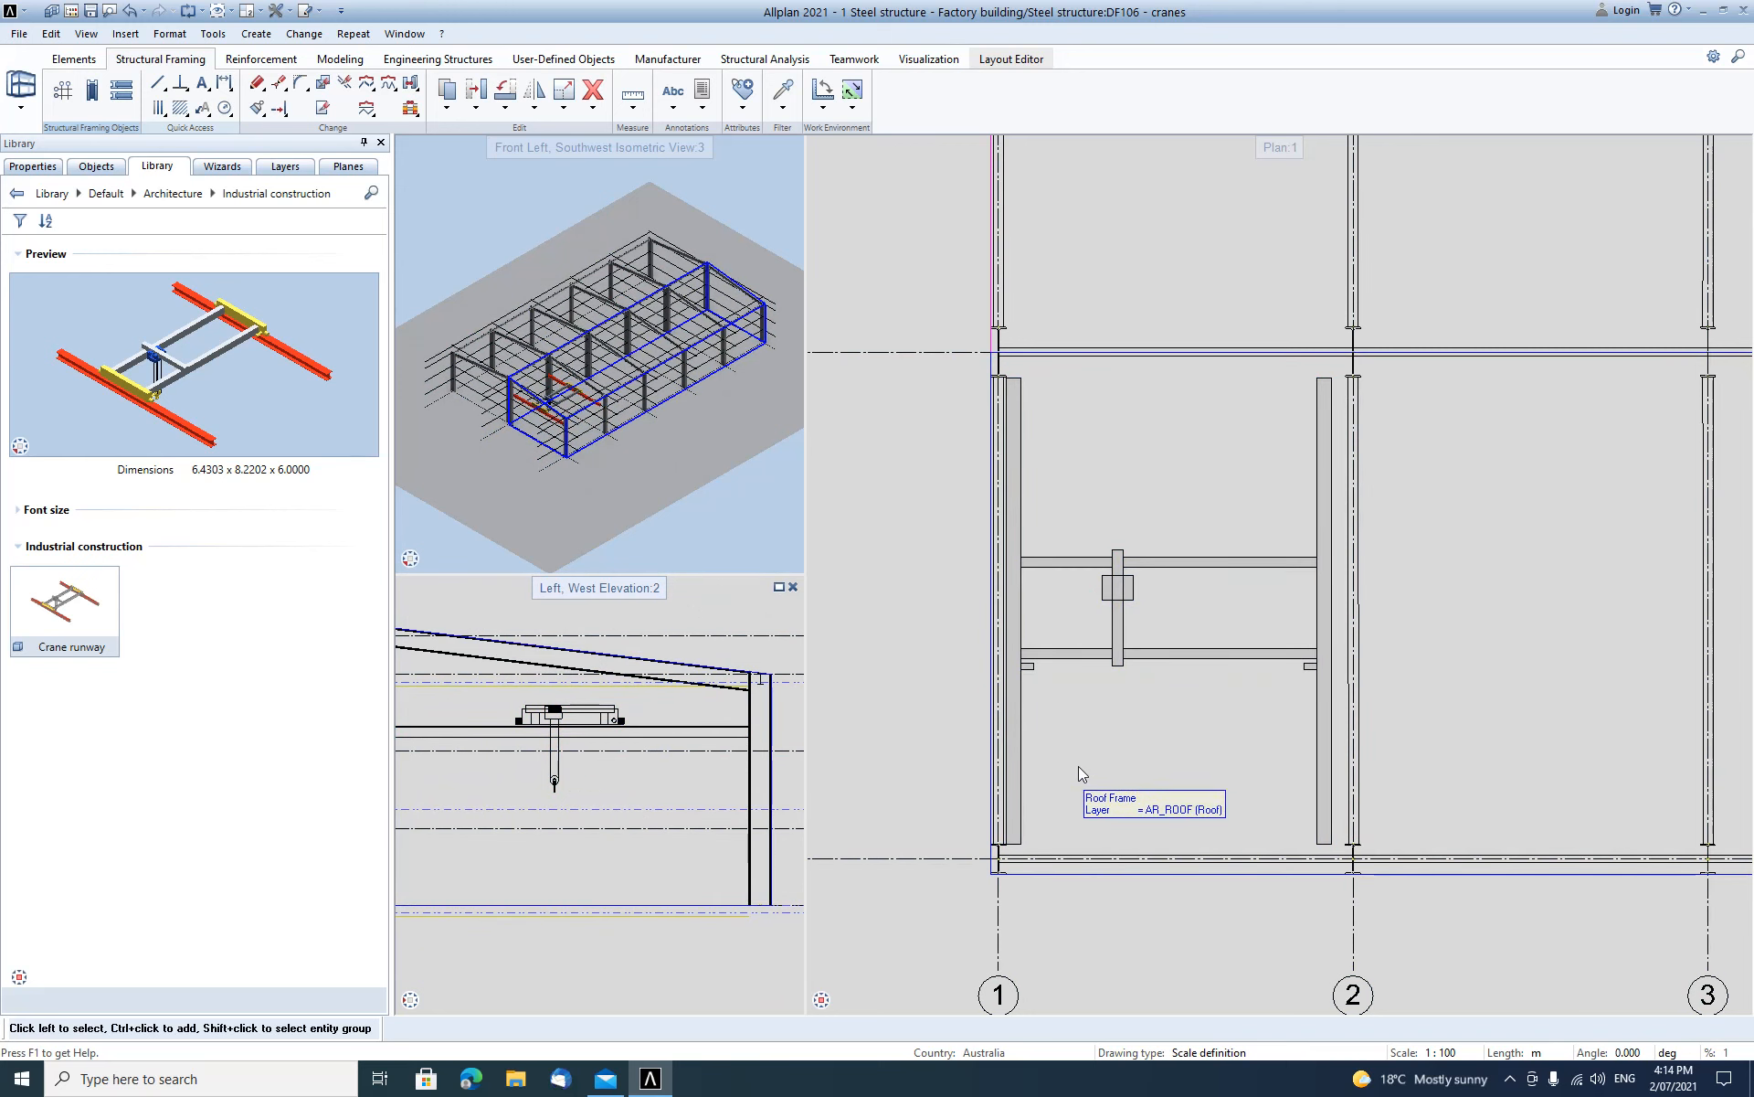
Review the crane runway's general settings, safety distances, surfaces, analysis values and line display options.
double_click(1124, 653)
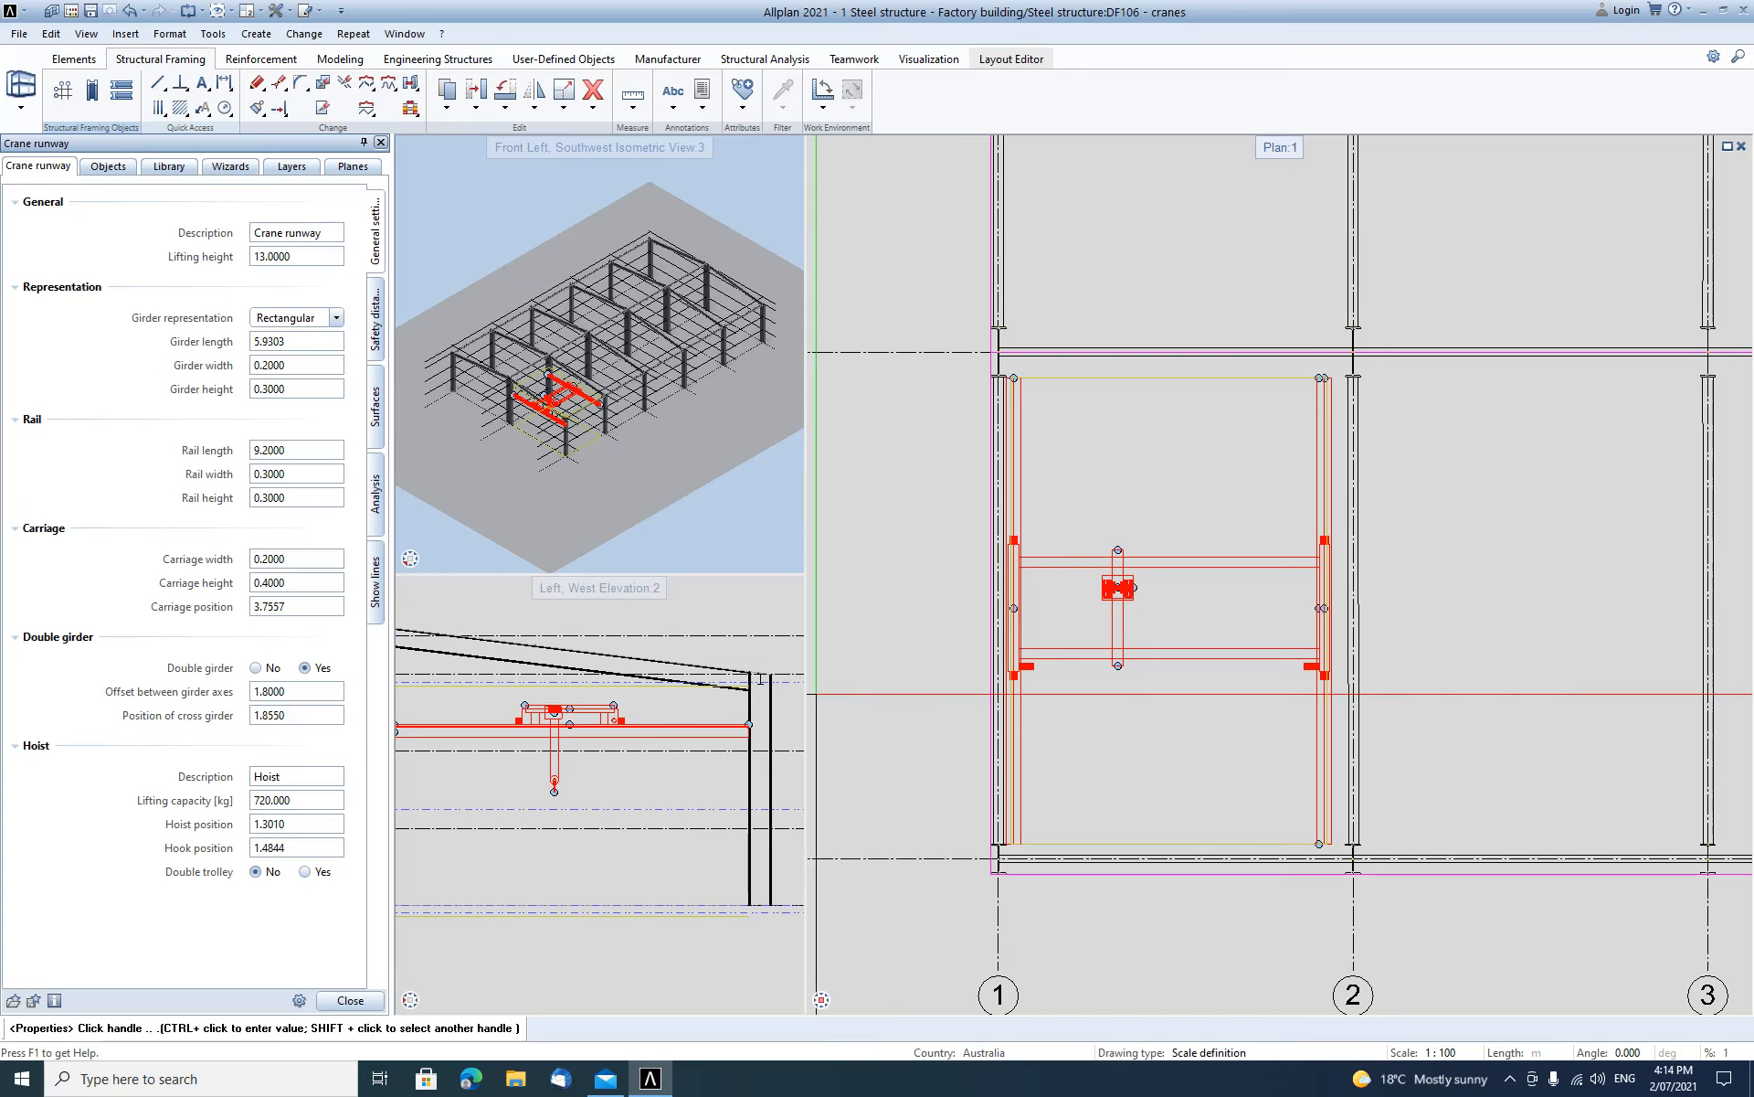
click(376, 327)
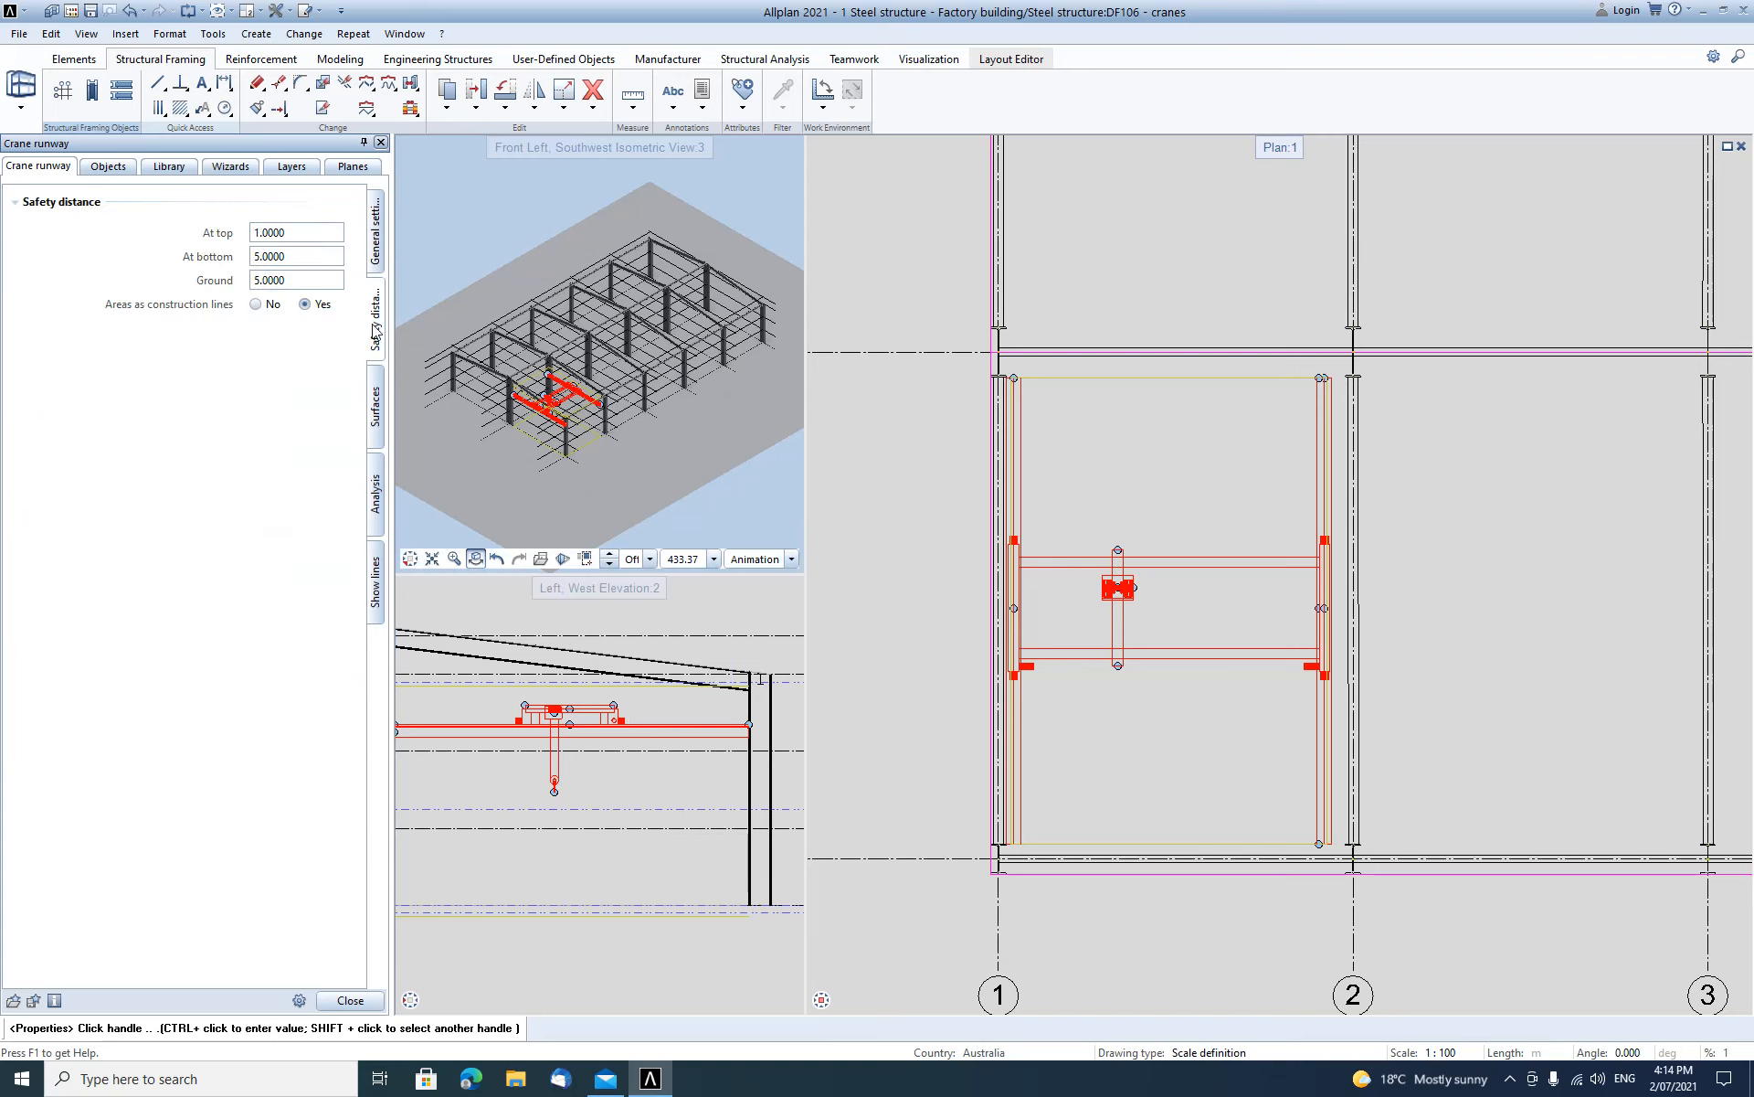
click(377, 406)
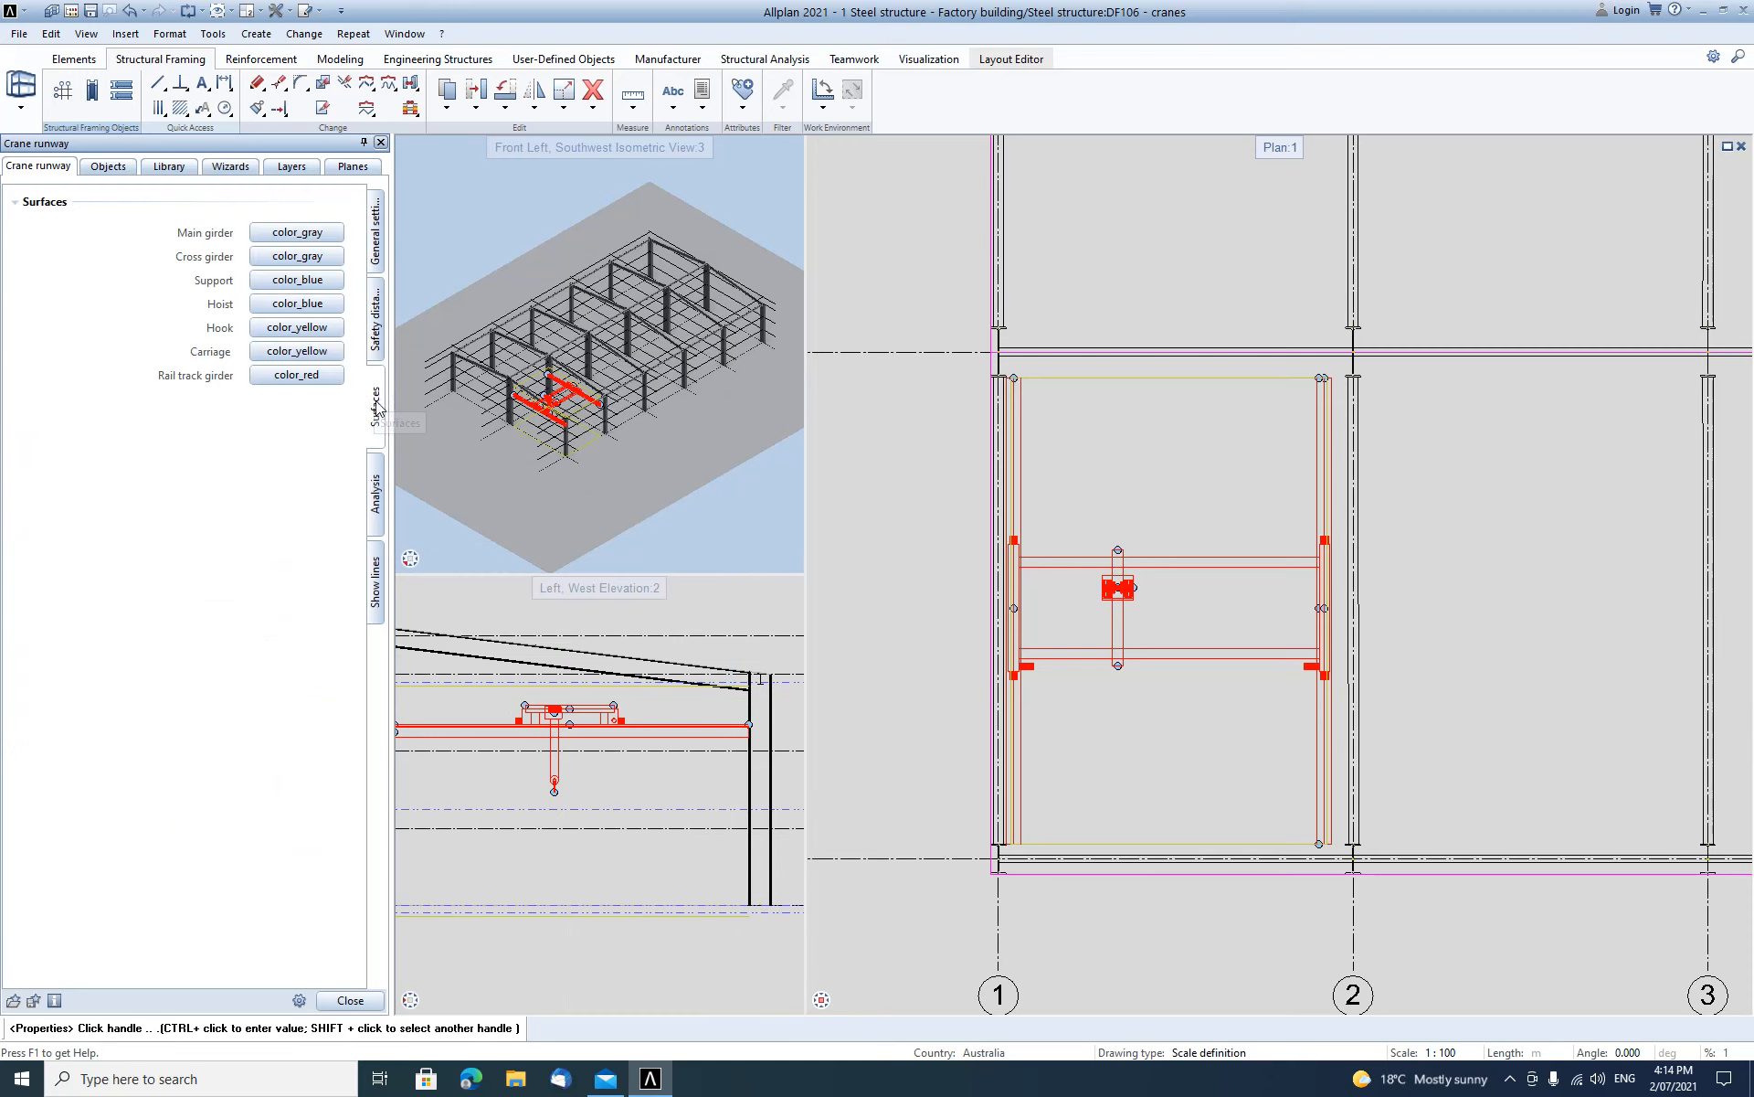
click(380, 494)
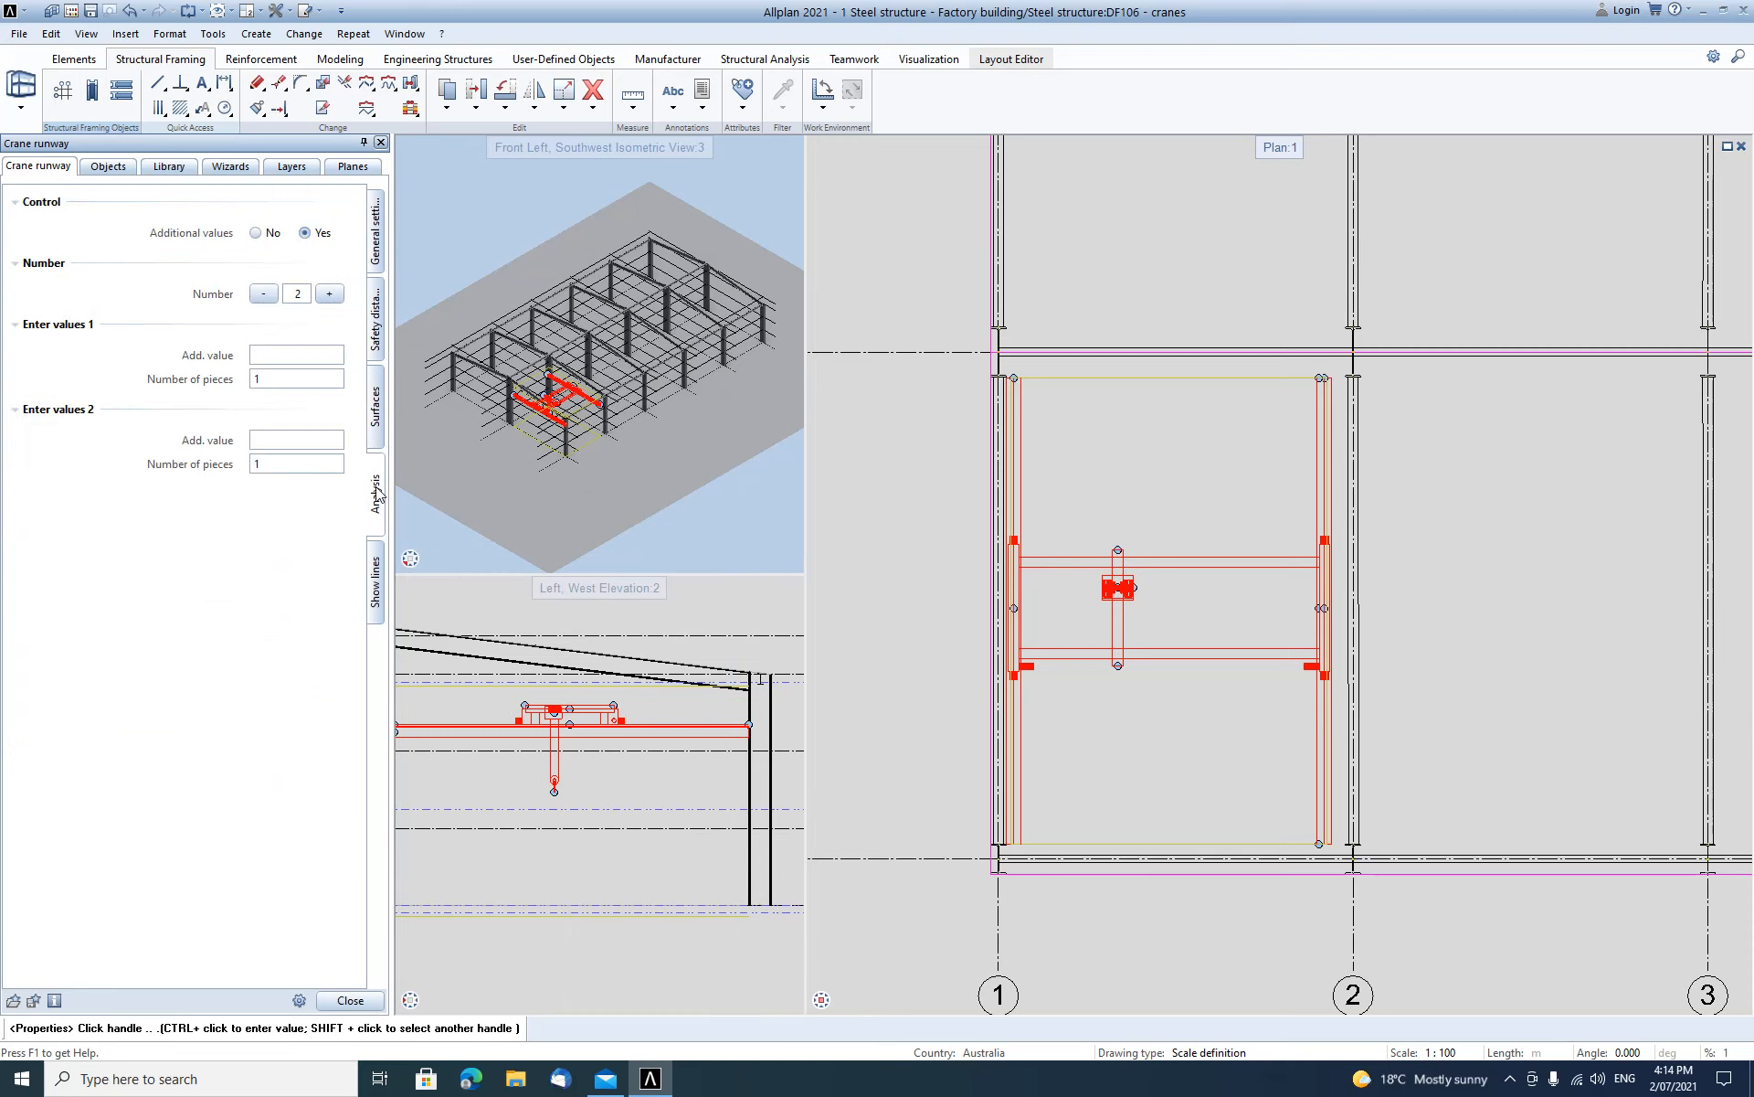
click(377, 574)
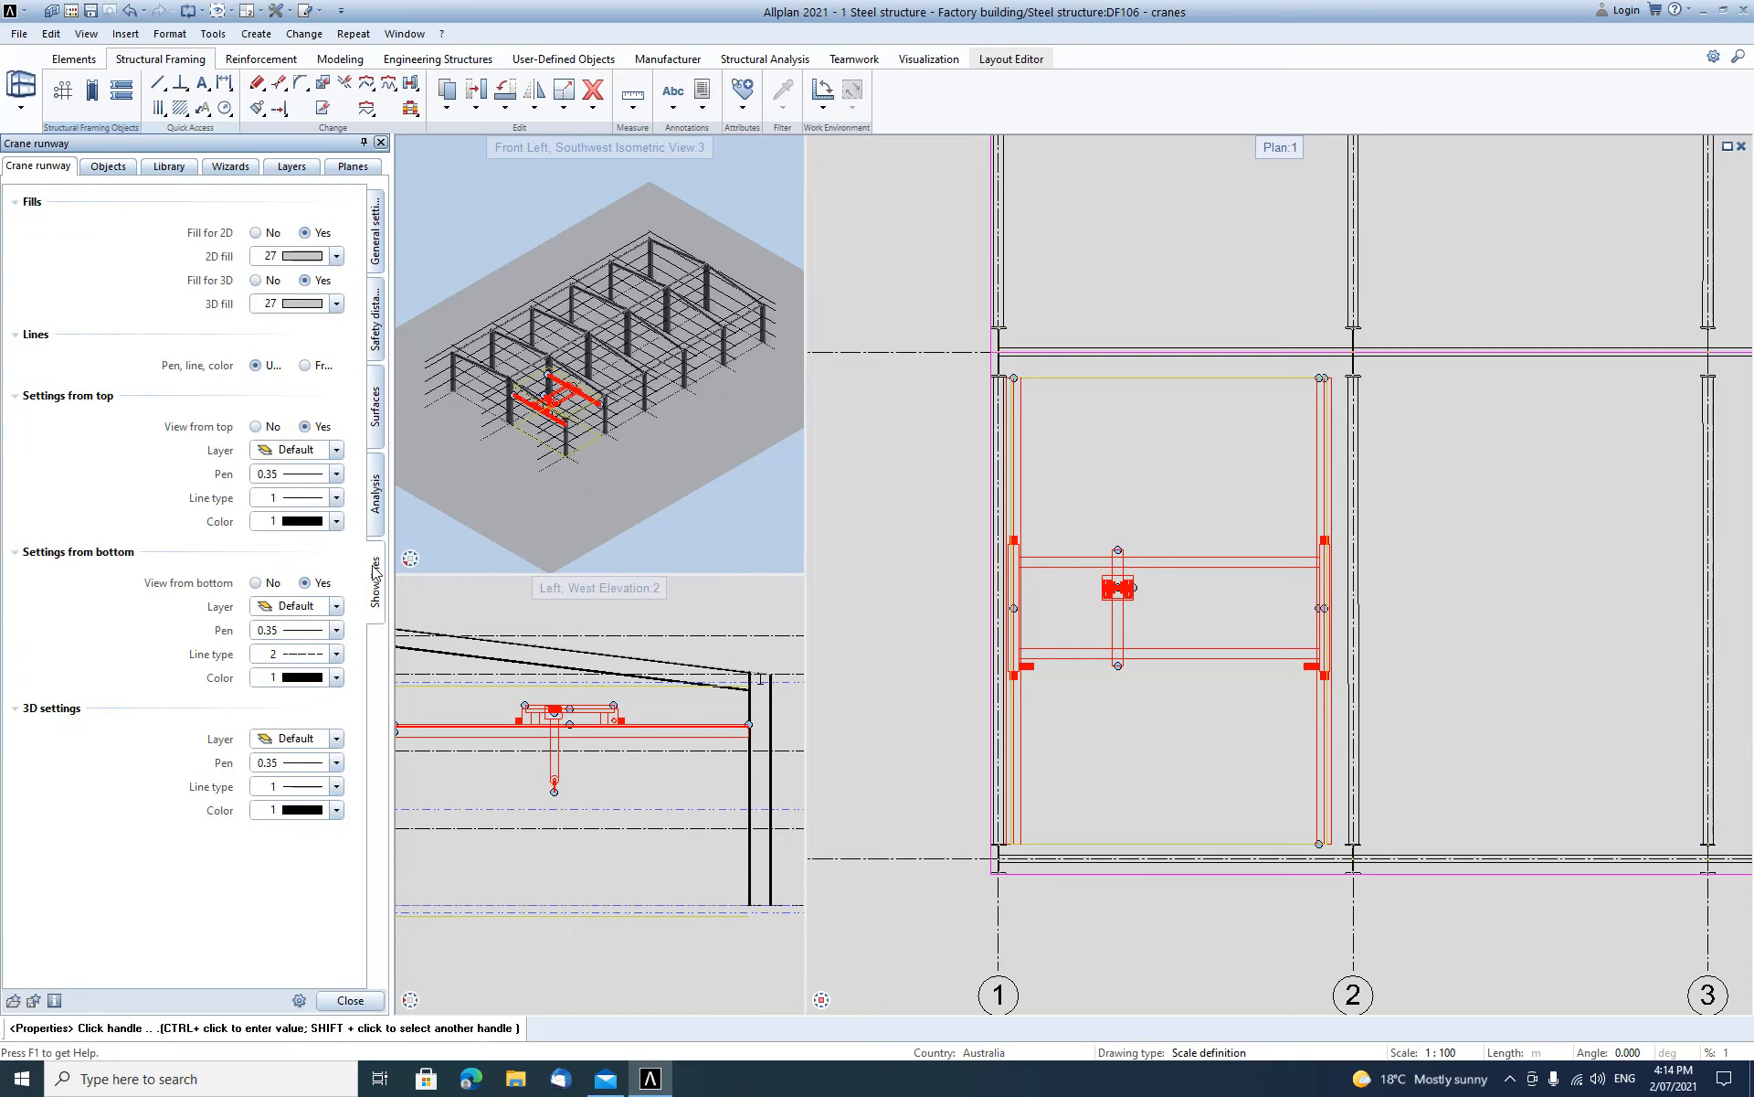
click(376, 230)
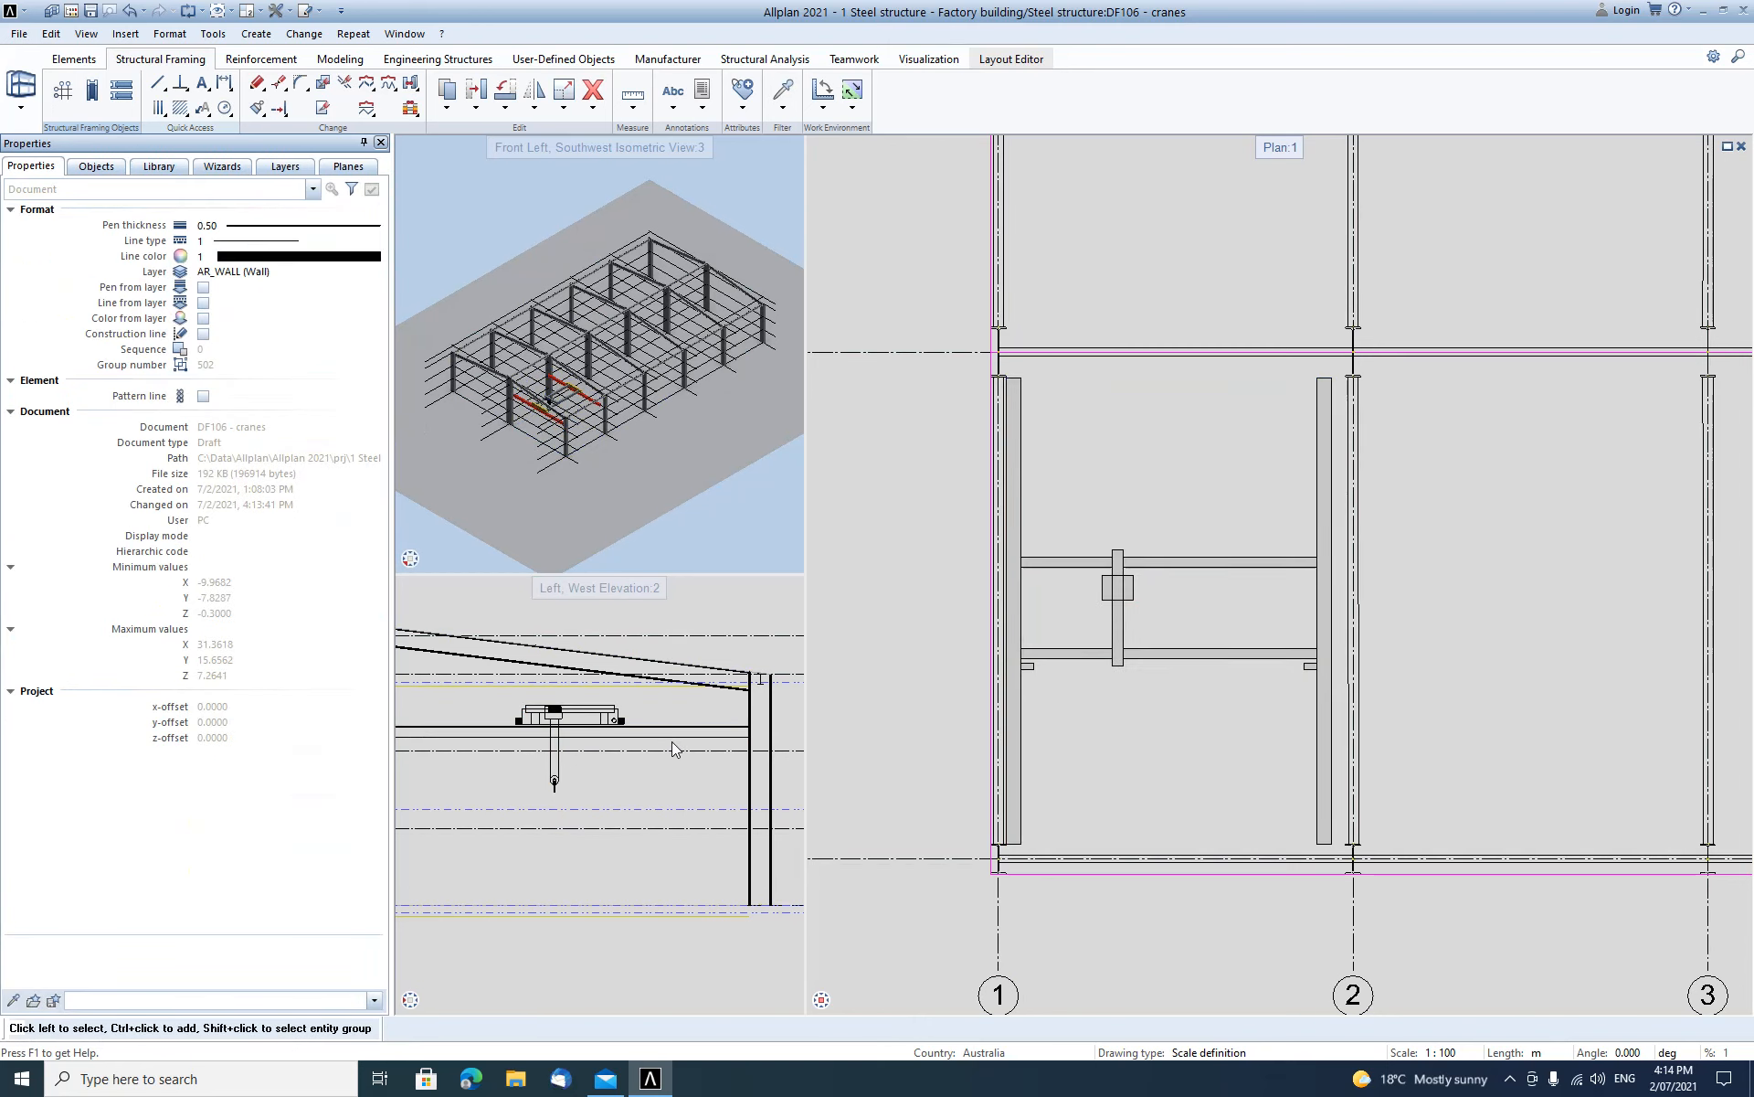
Set up a structural framing beam with the A 100 profile from the Crane rails A library.
scroll(700, 714, up, 3)
middle_drag(700, 715, 585, 691)
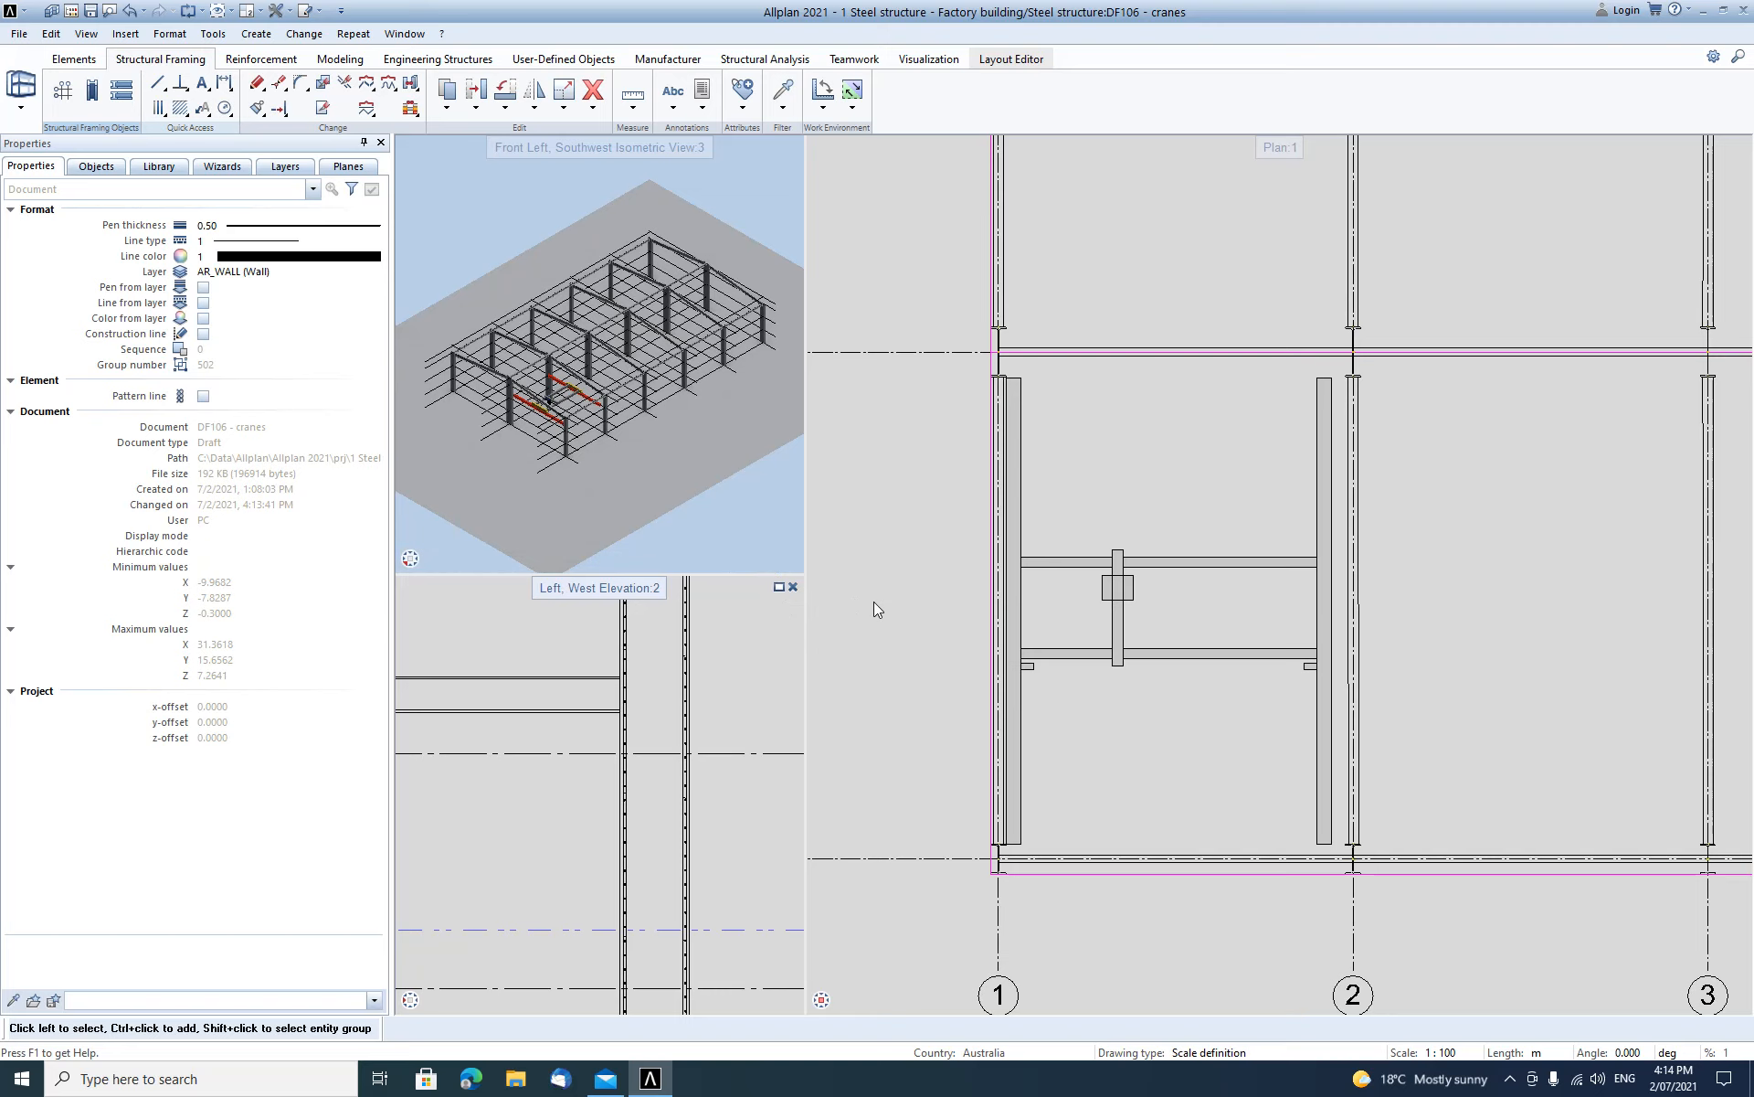
click(121, 89)
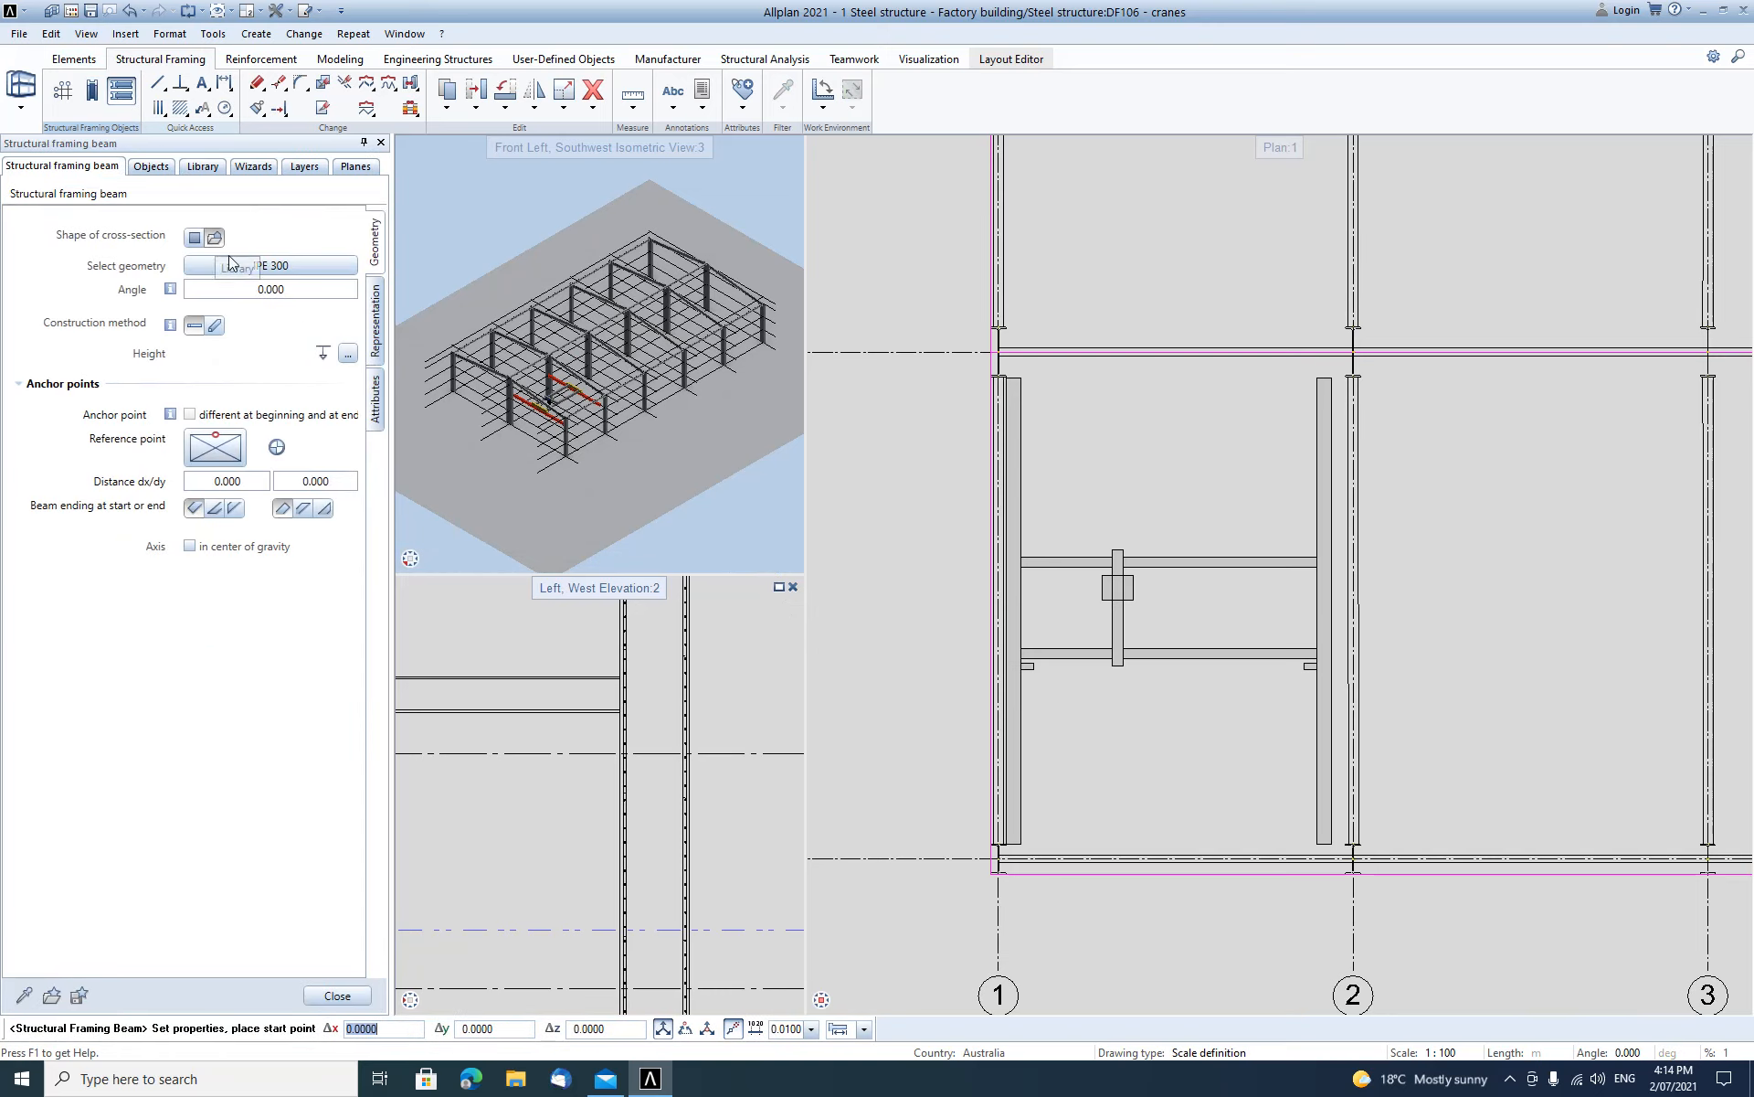
click(267, 269)
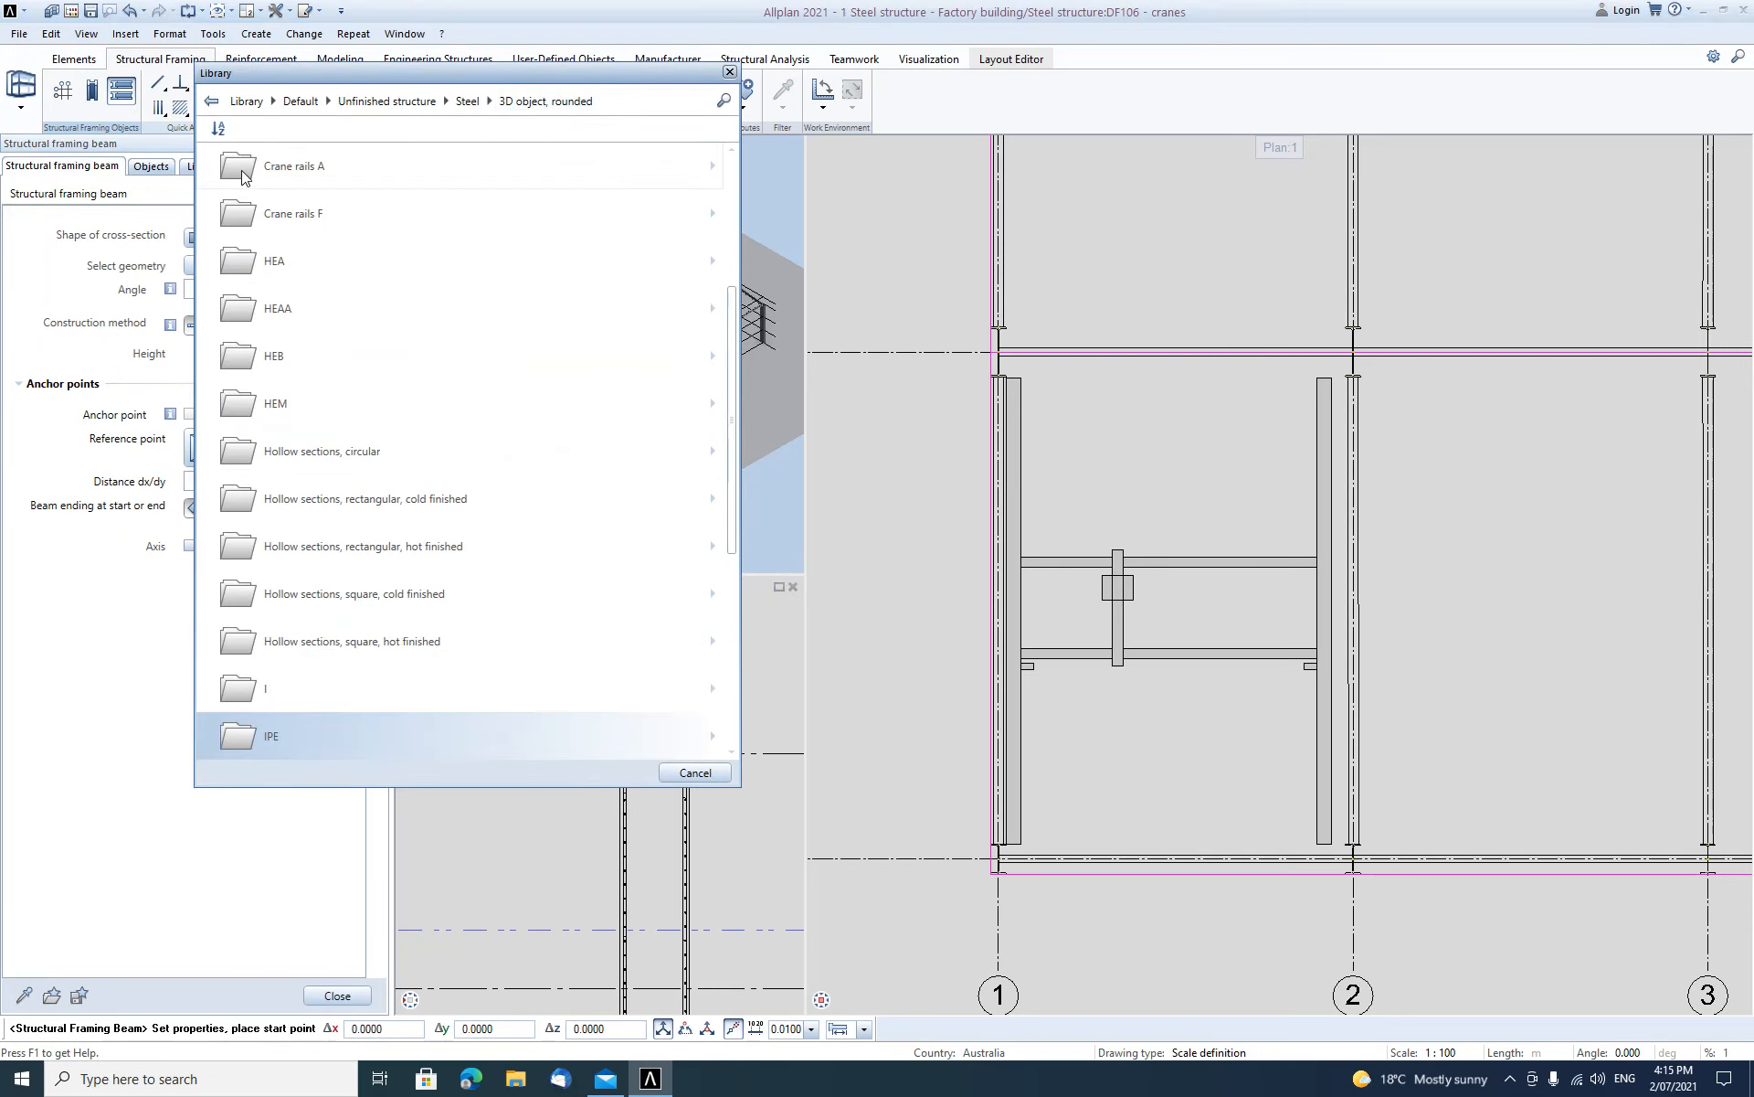
click(243, 177)
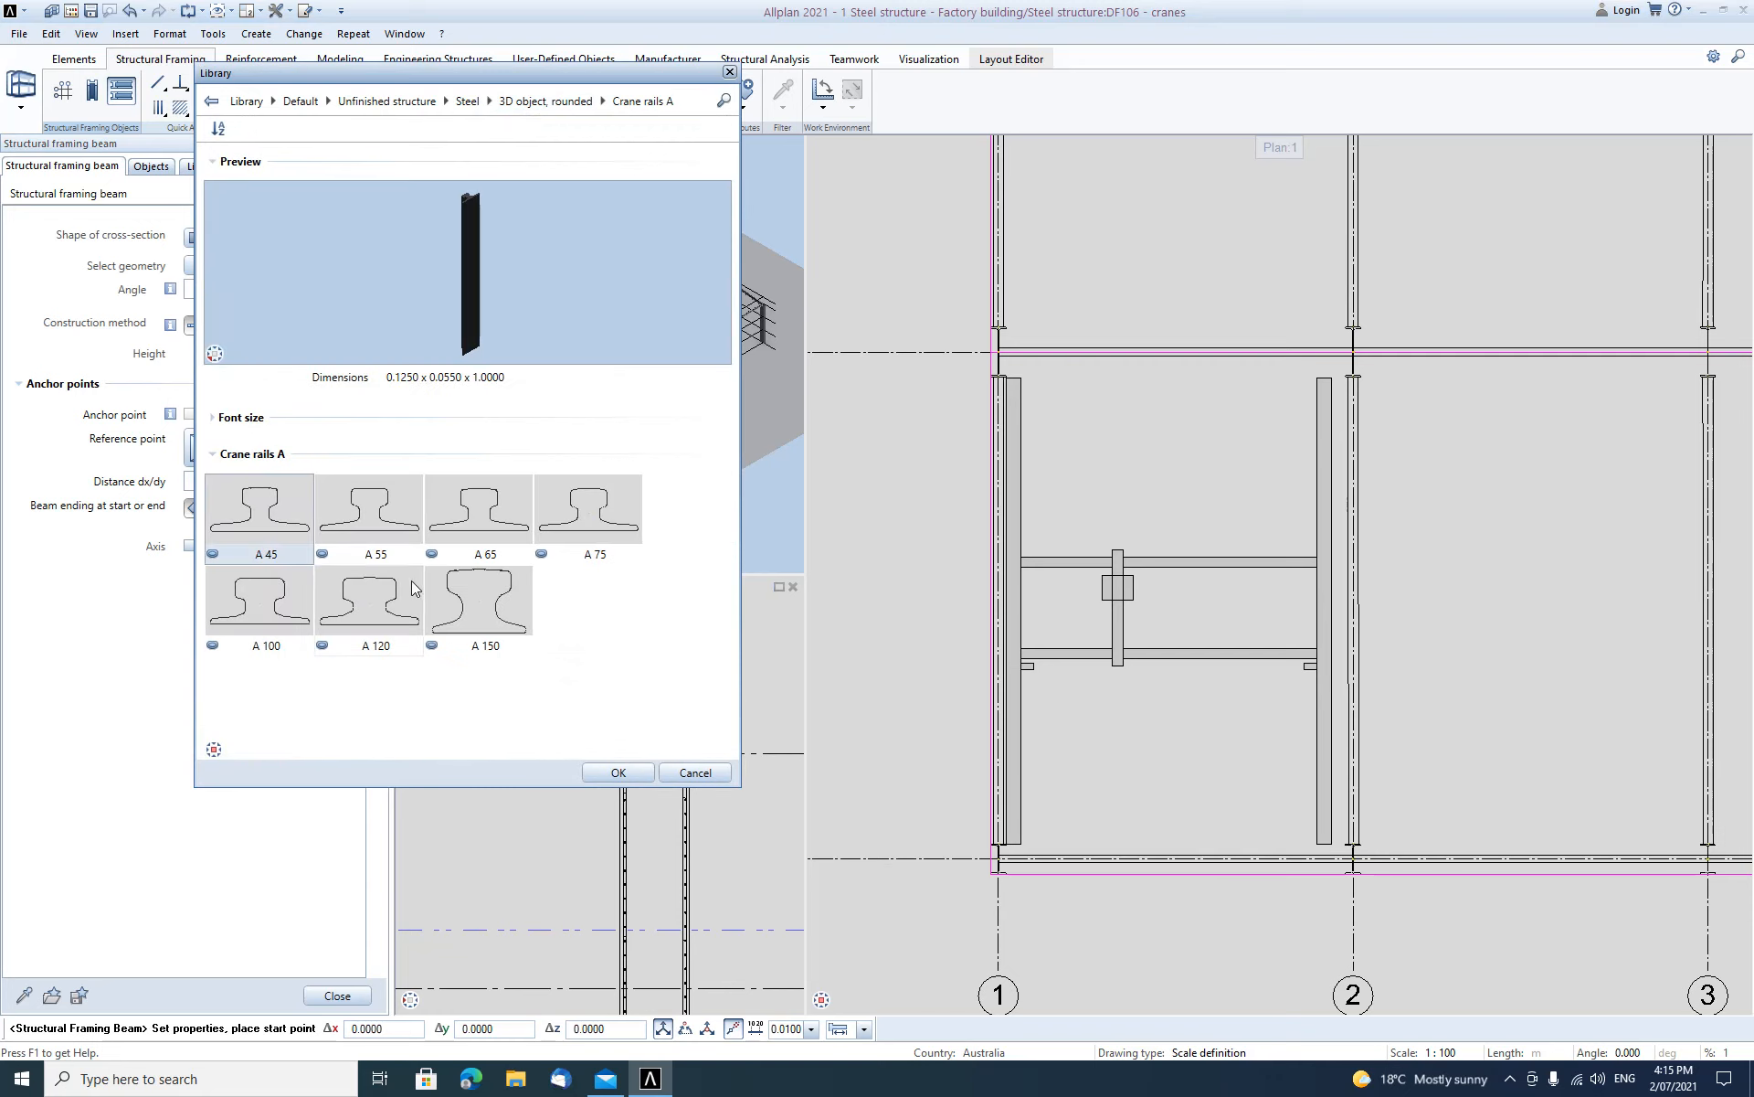
click(252, 612)
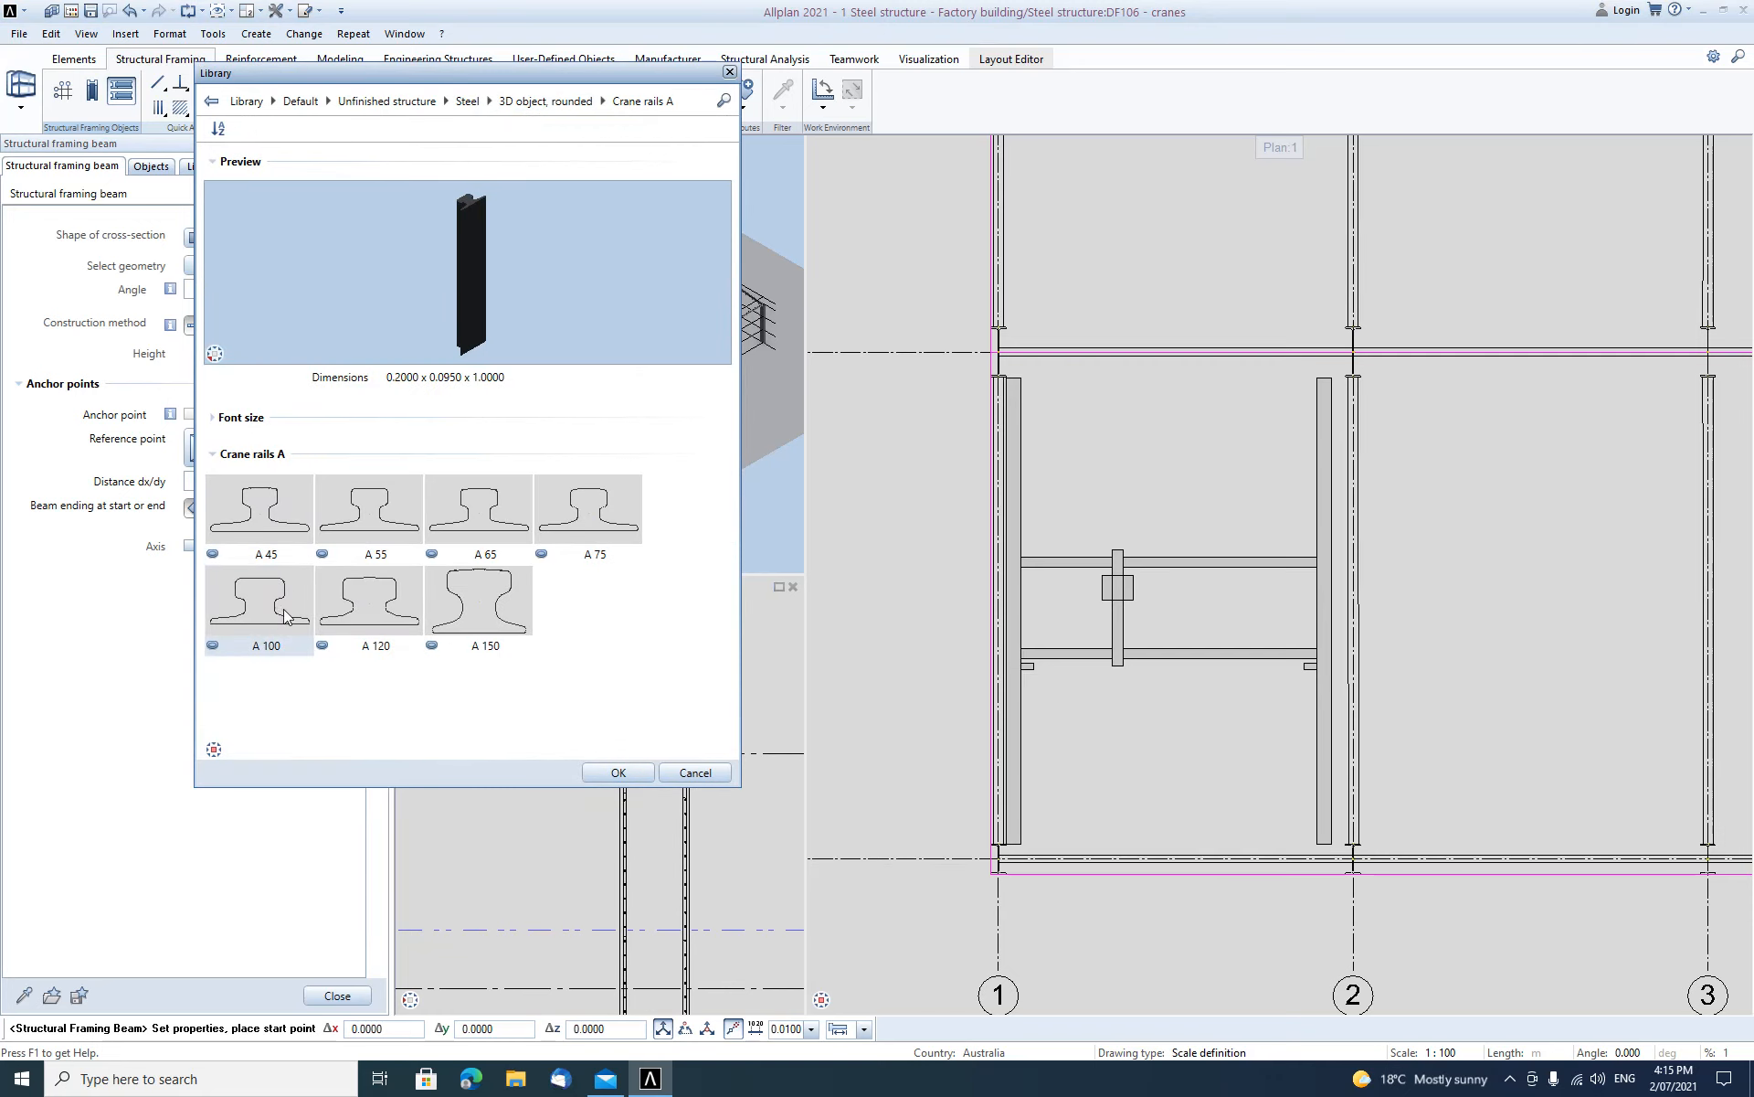
click(618, 773)
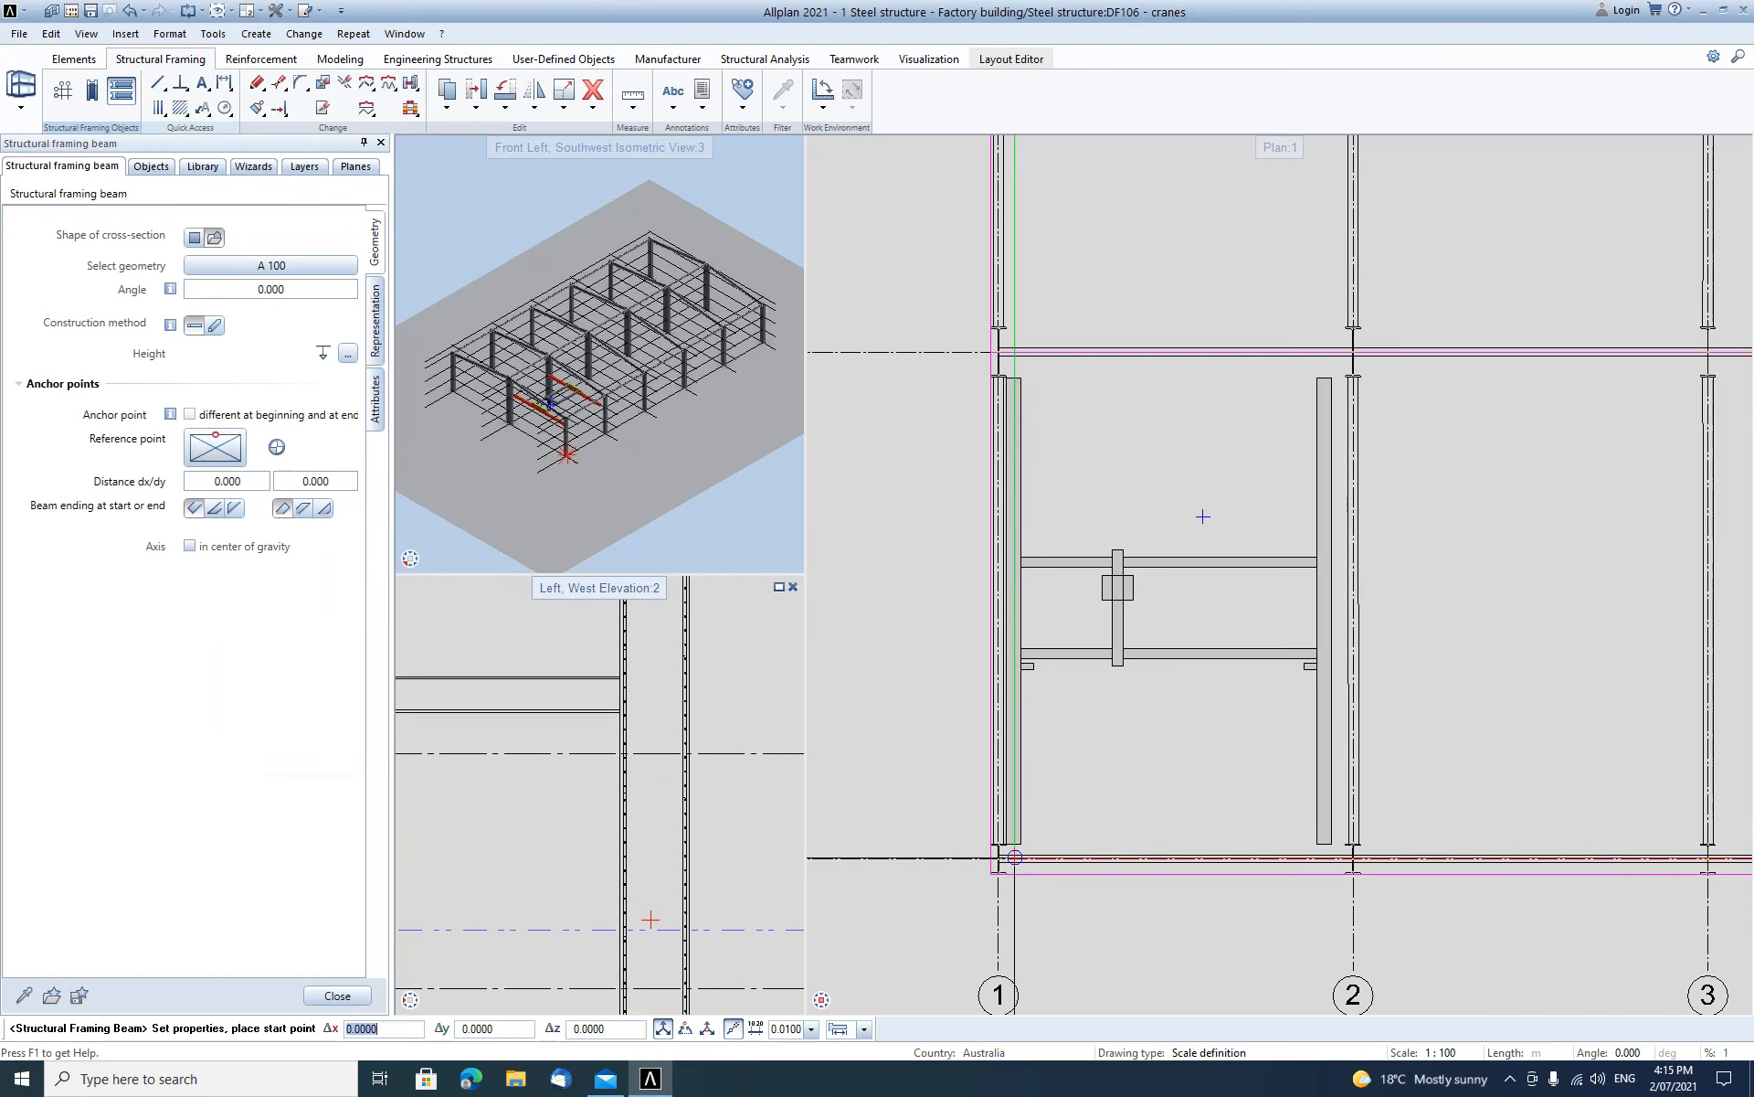
Place the A 100 beam with a lower-right reference point along axis A, from the inner flange corner at axis 1 to the last column.
scroll(1250, 431, up, 1)
scroll(1012, 855, up, 9)
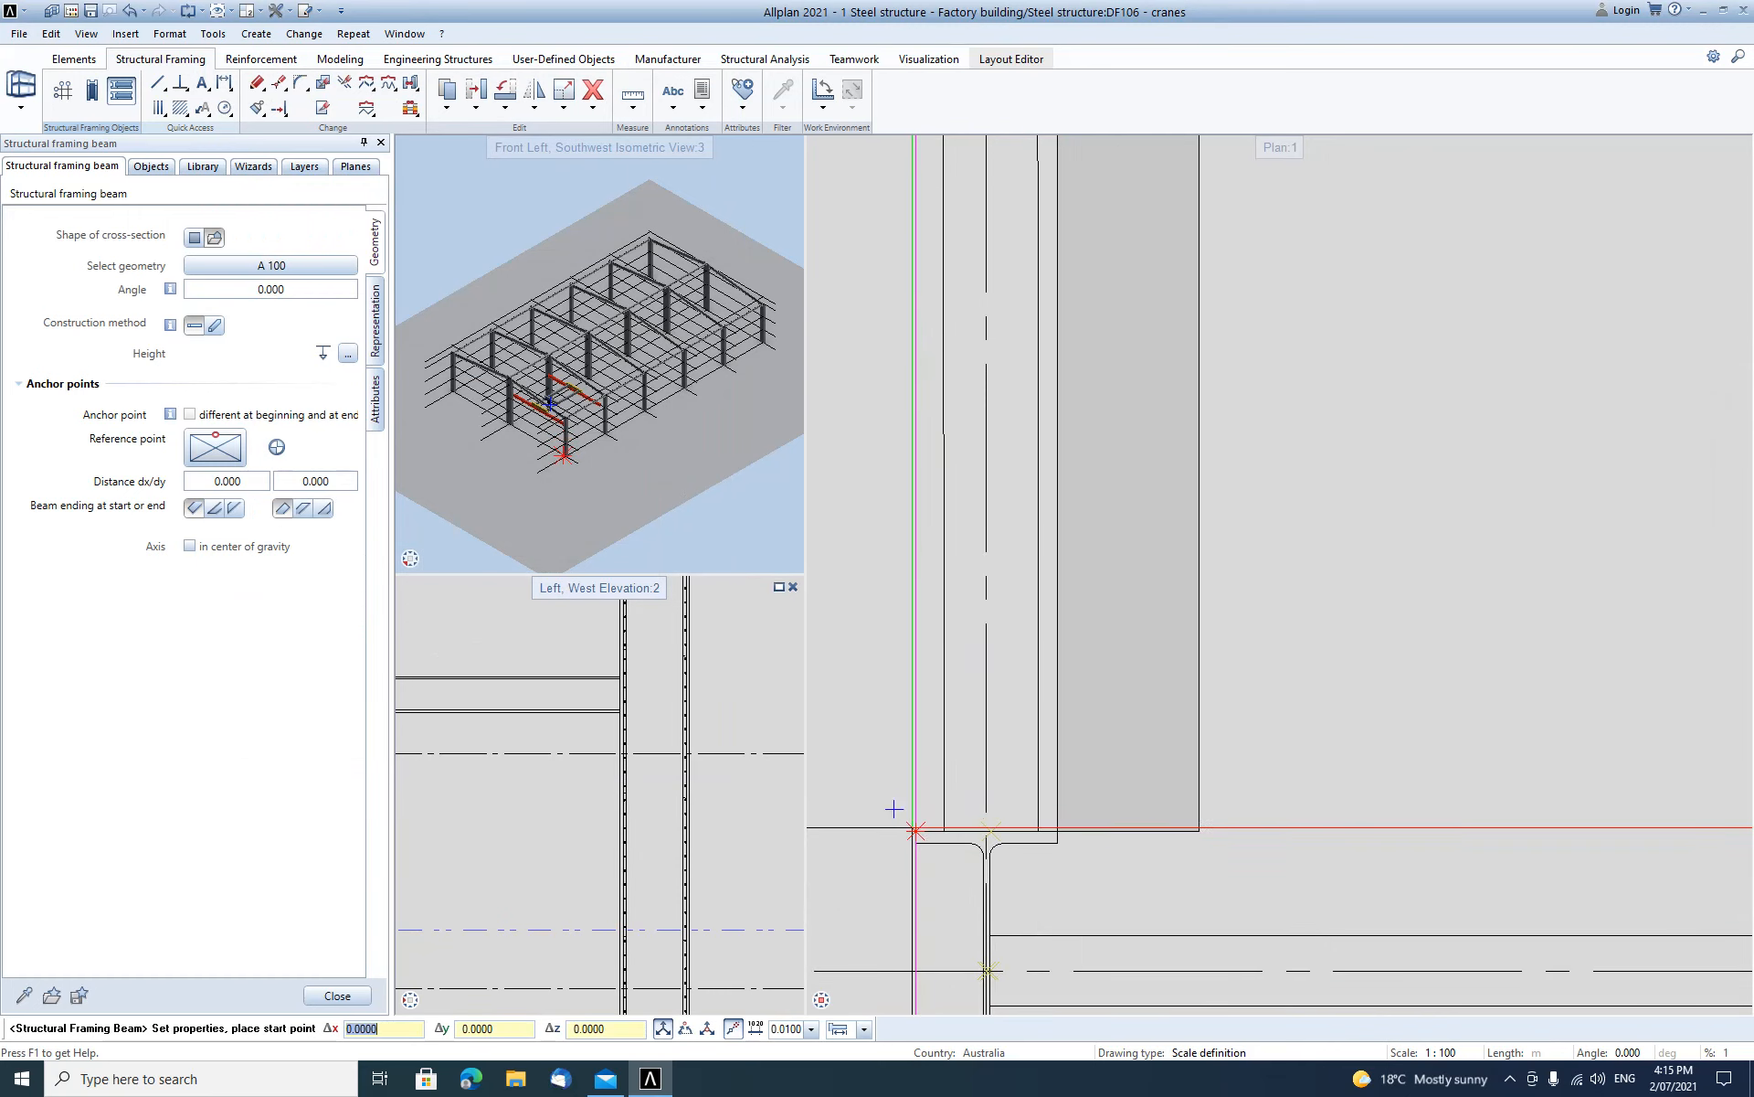
click(901, 810)
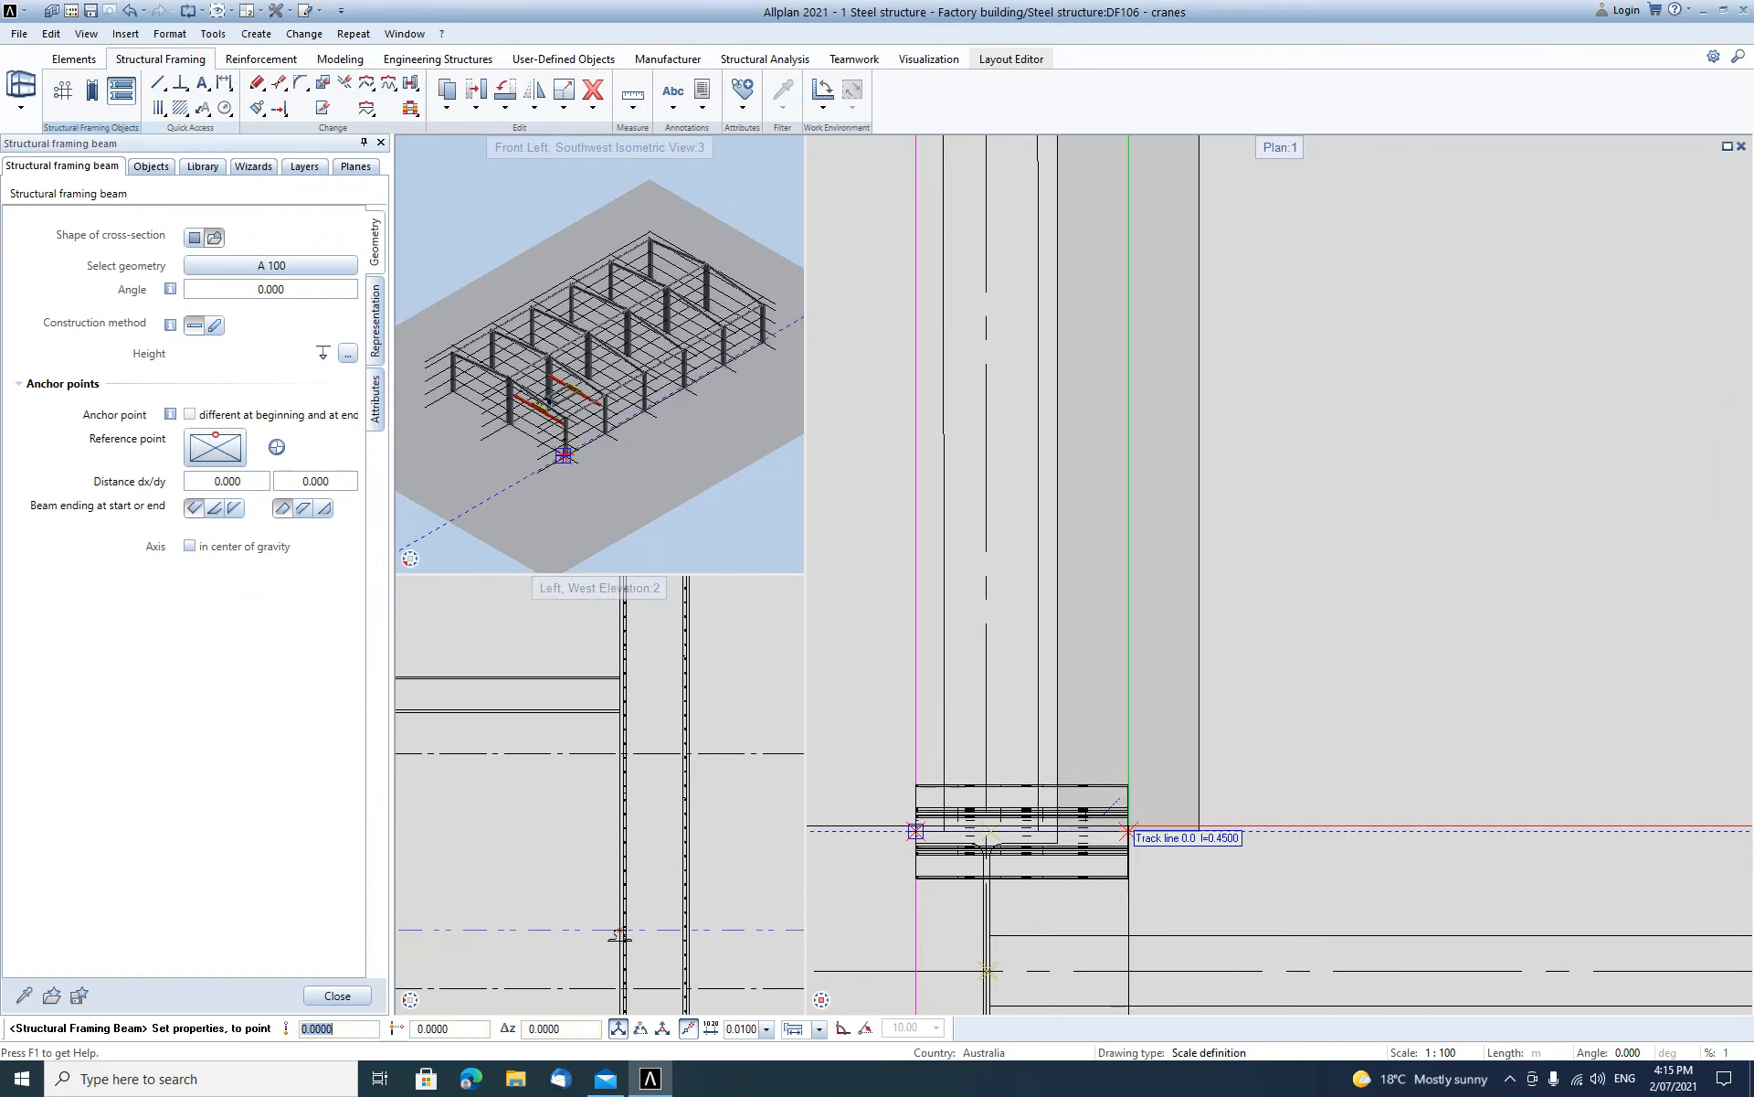
click(242, 461)
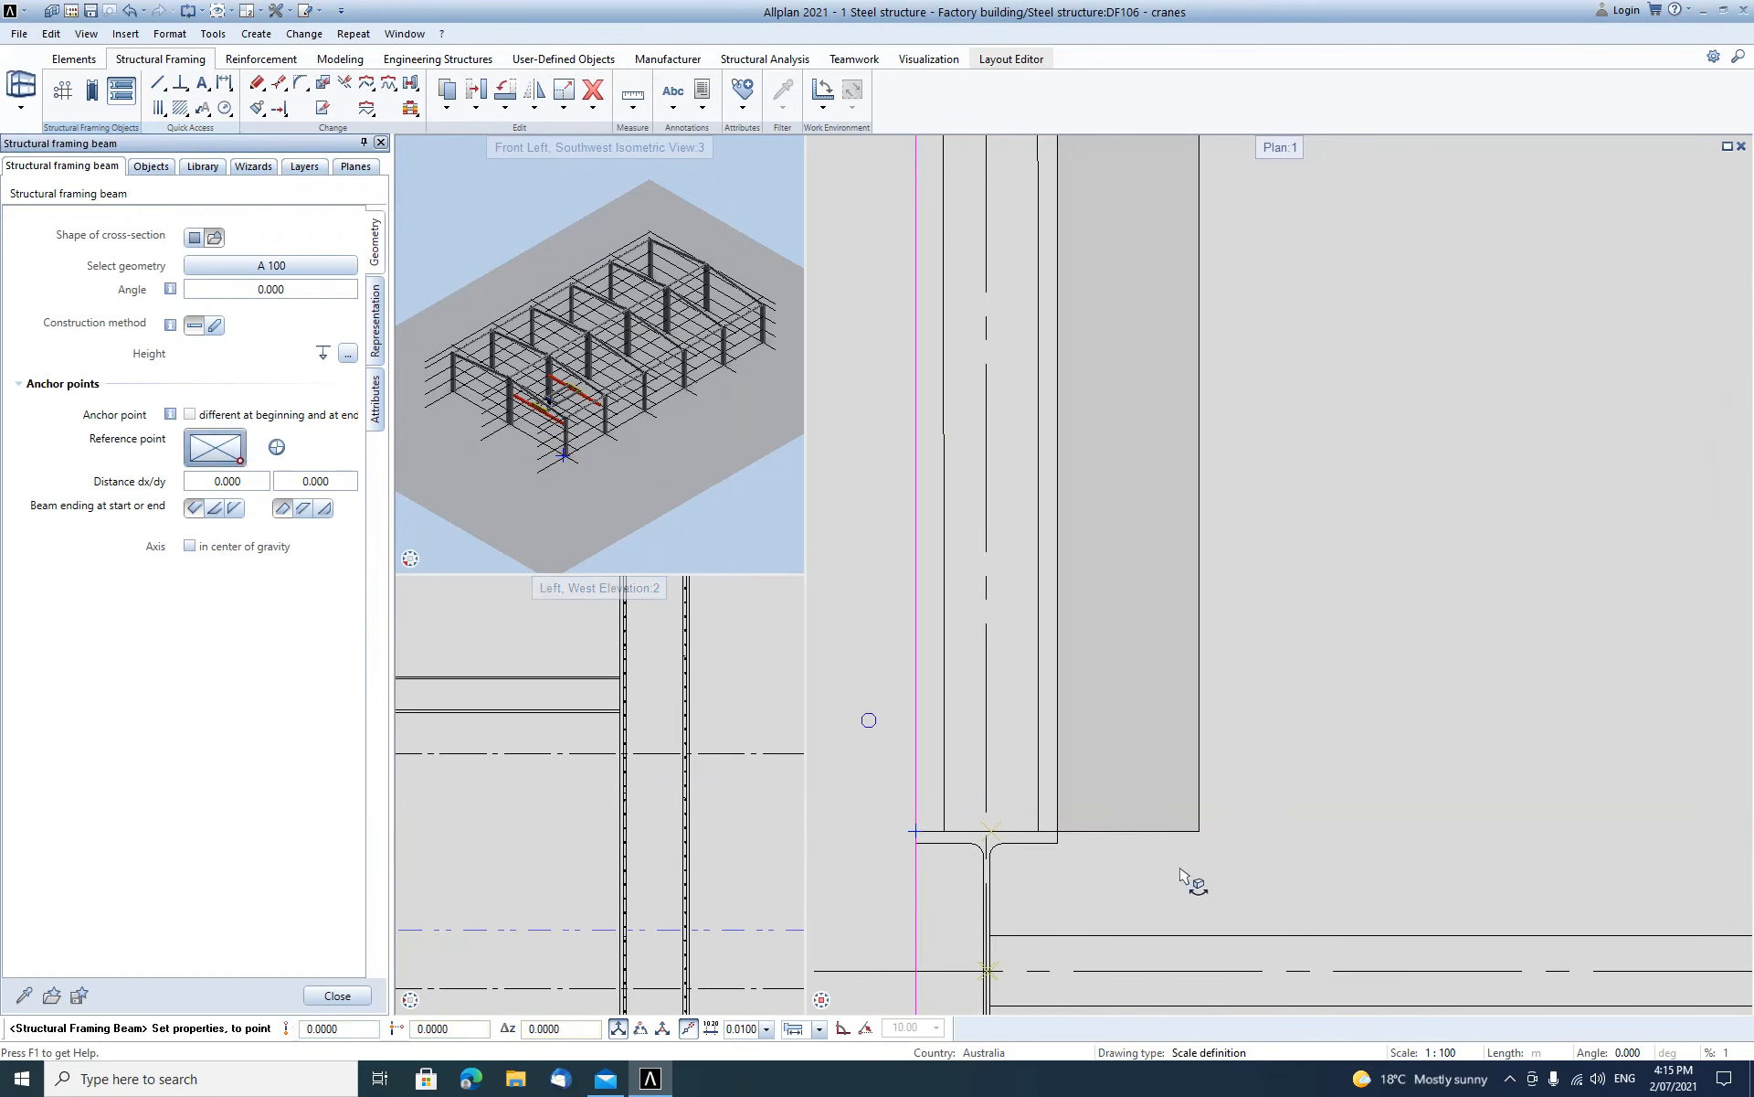
scroll(1180, 878, down, 10)
scroll(1142, 801, down, 3)
scroll(1435, 832, up, 10)
scroll(1463, 847, up, 4)
key(Escape)
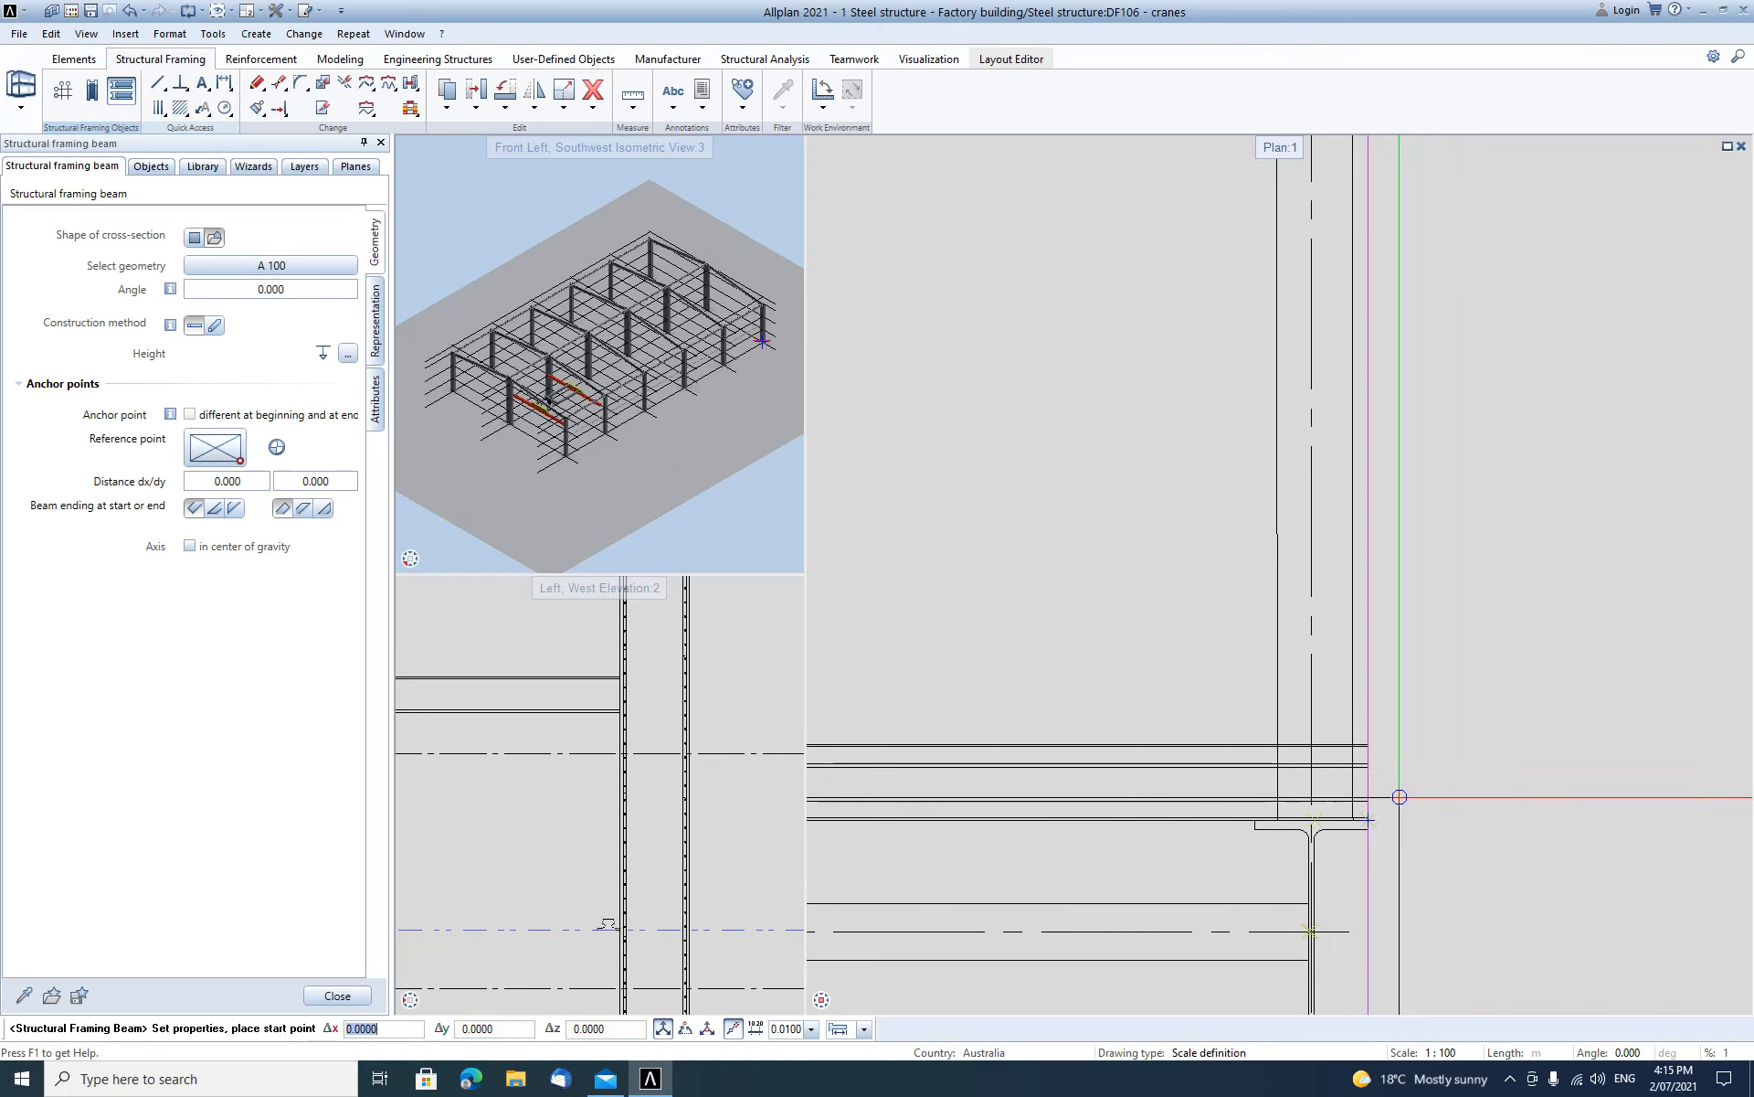
scroll(1225, 772, down, 2)
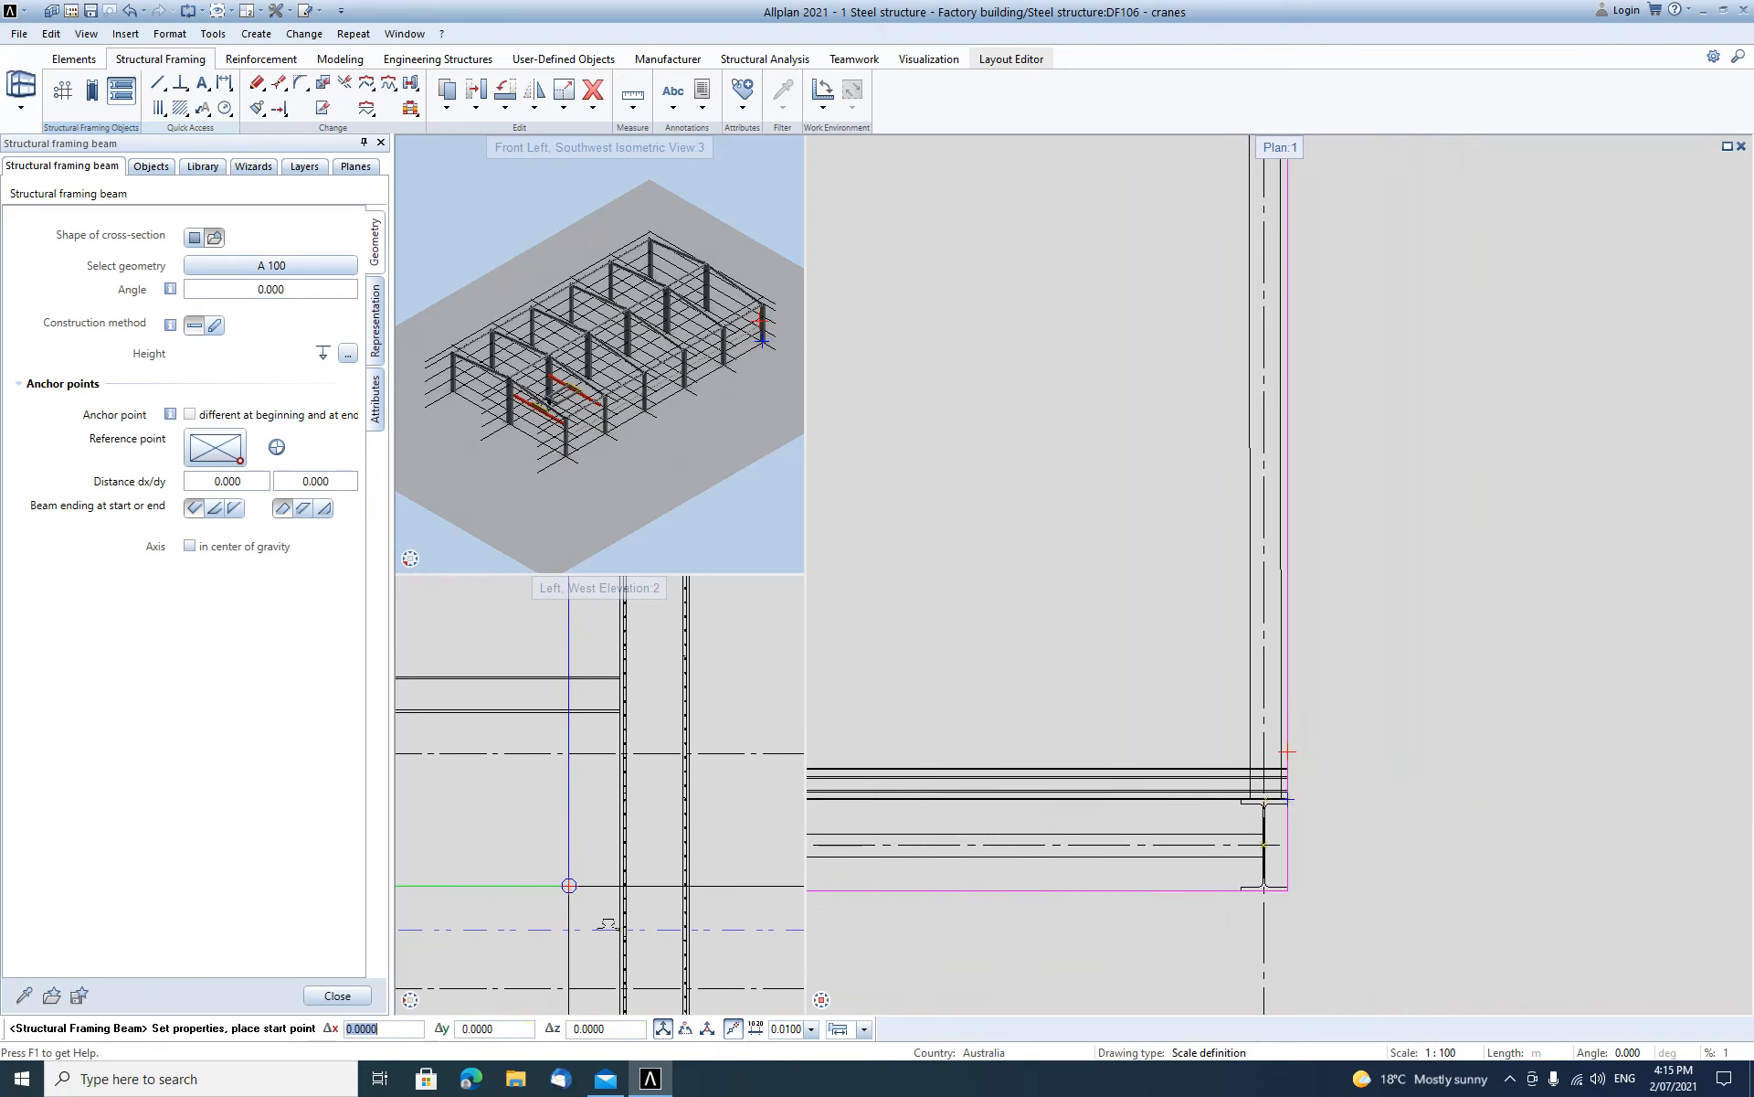
key(Escape)
Check the placed crane rail's height against the column and crane runway in the west elevation.
click(607, 929)
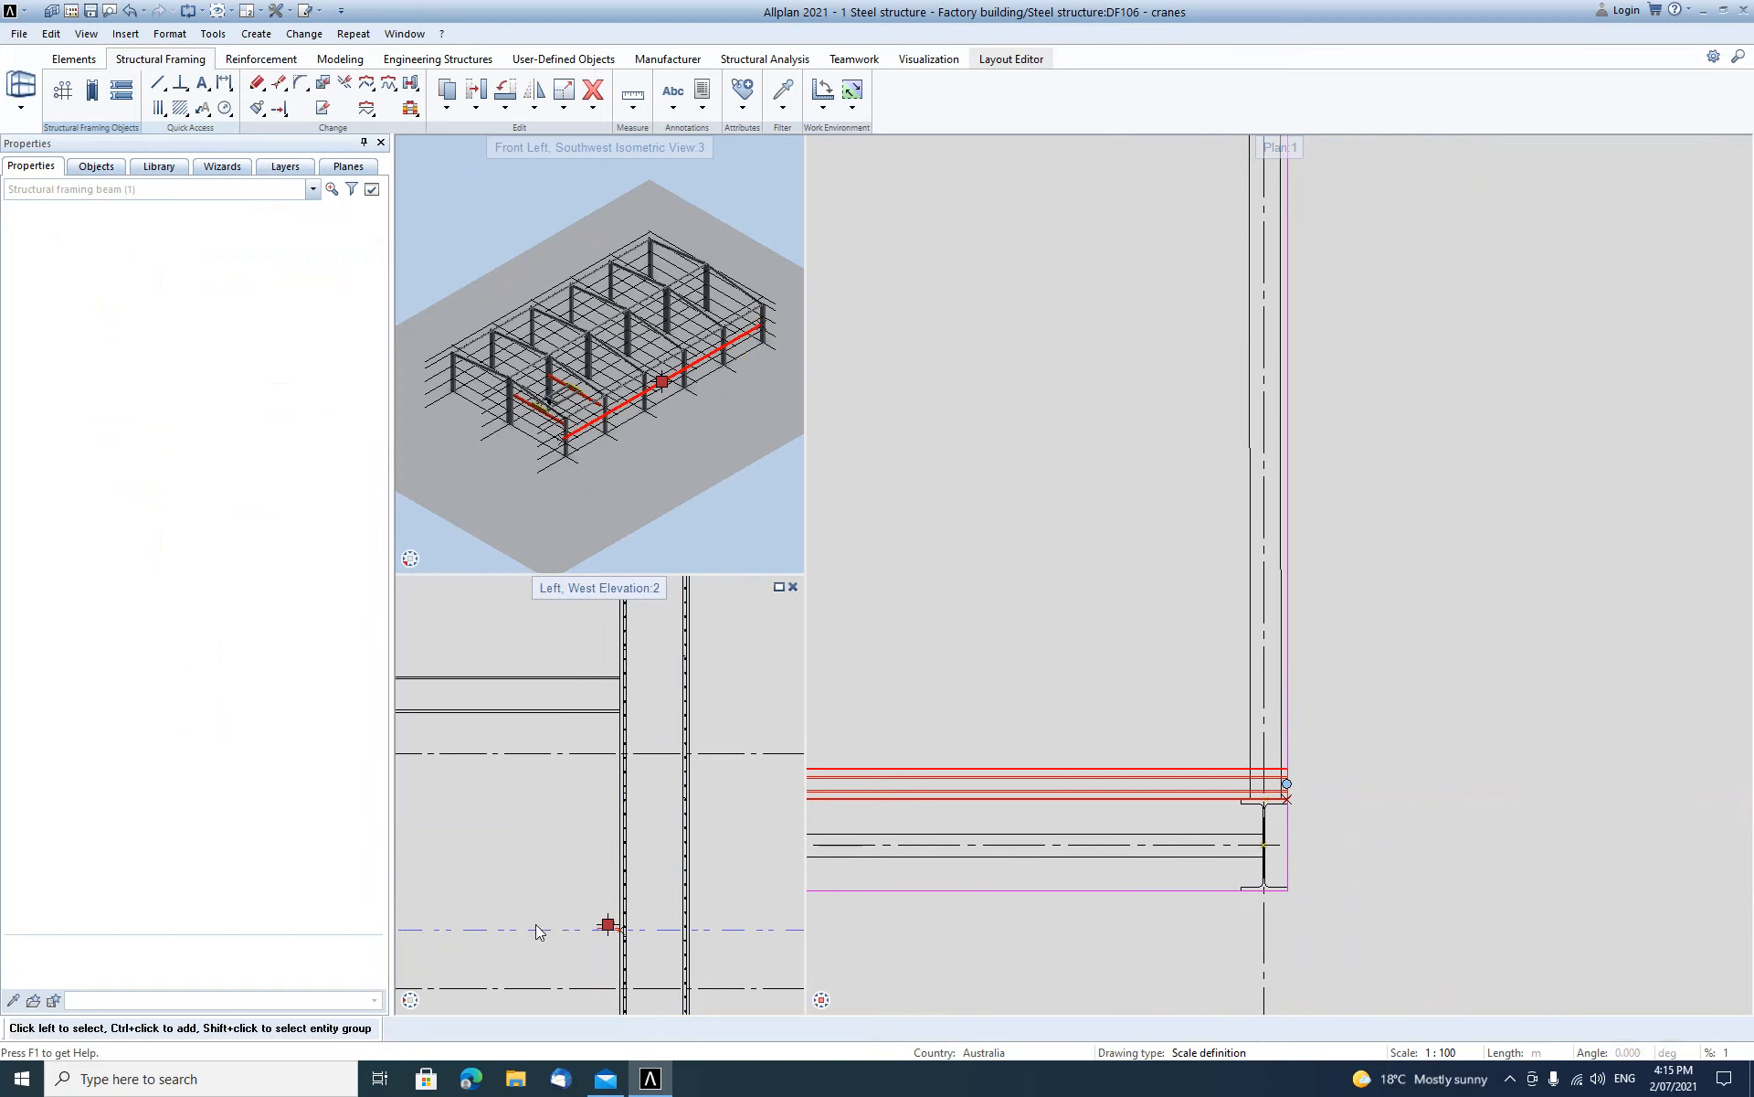
middle_drag(519, 908, 609, 816)
scroll(583, 811, down, 4)
scroll(582, 810, up, 1)
key(Escape)
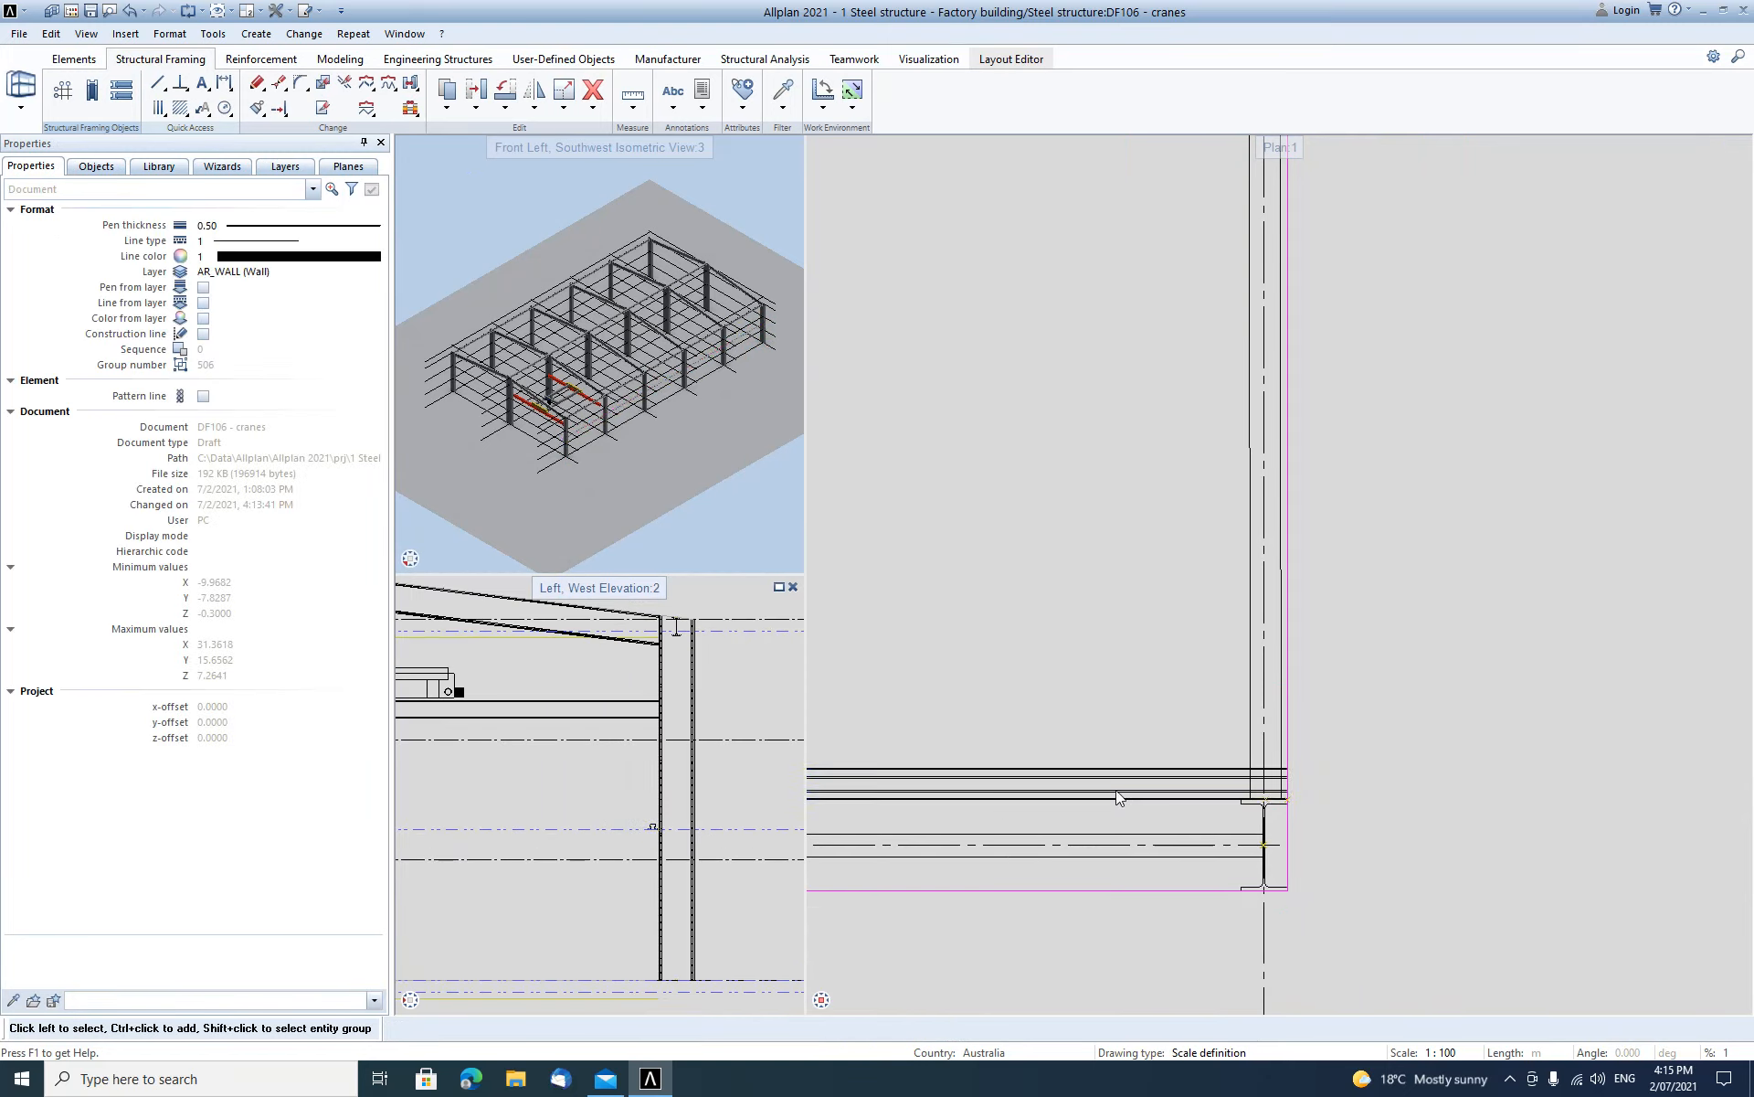
Assign the Roofscape plane and the ground floor's top and bottom levels, 5.8 and -0.2, to drawing file 106 cranes.
double_click(1356, 711)
click(338, 402)
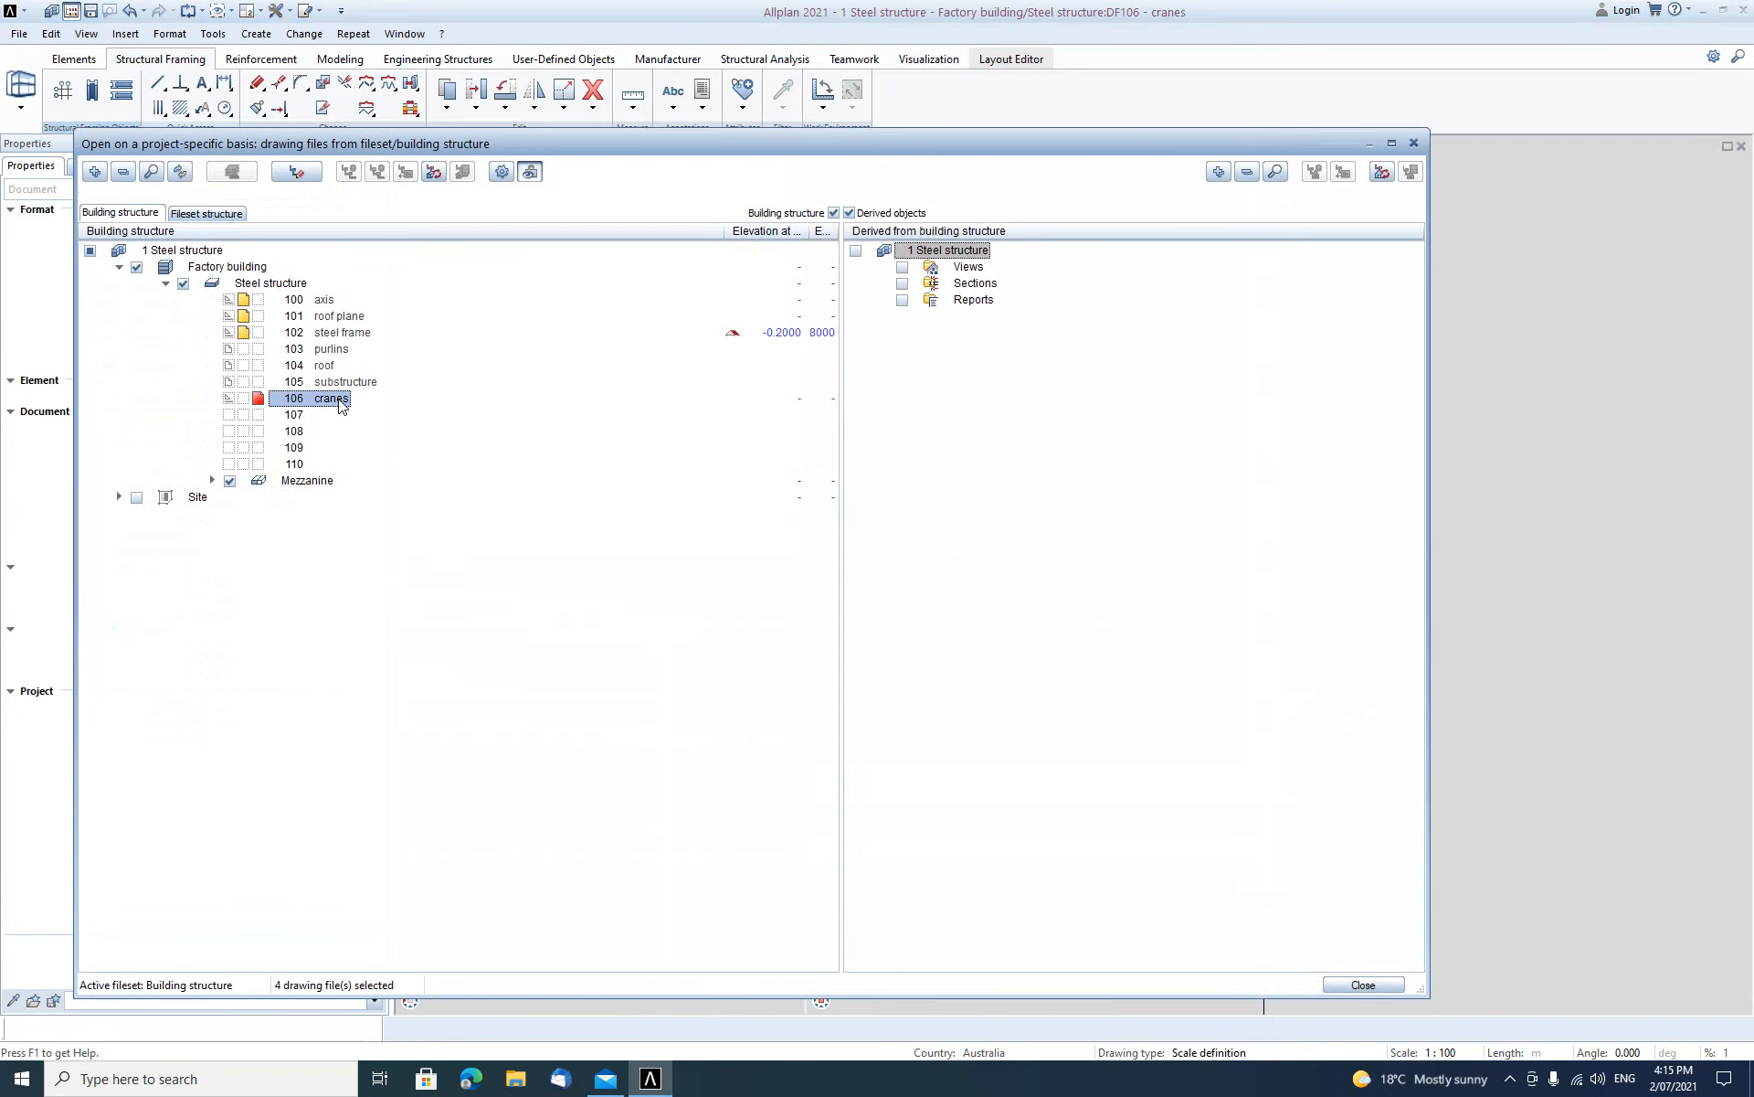
click(300, 175)
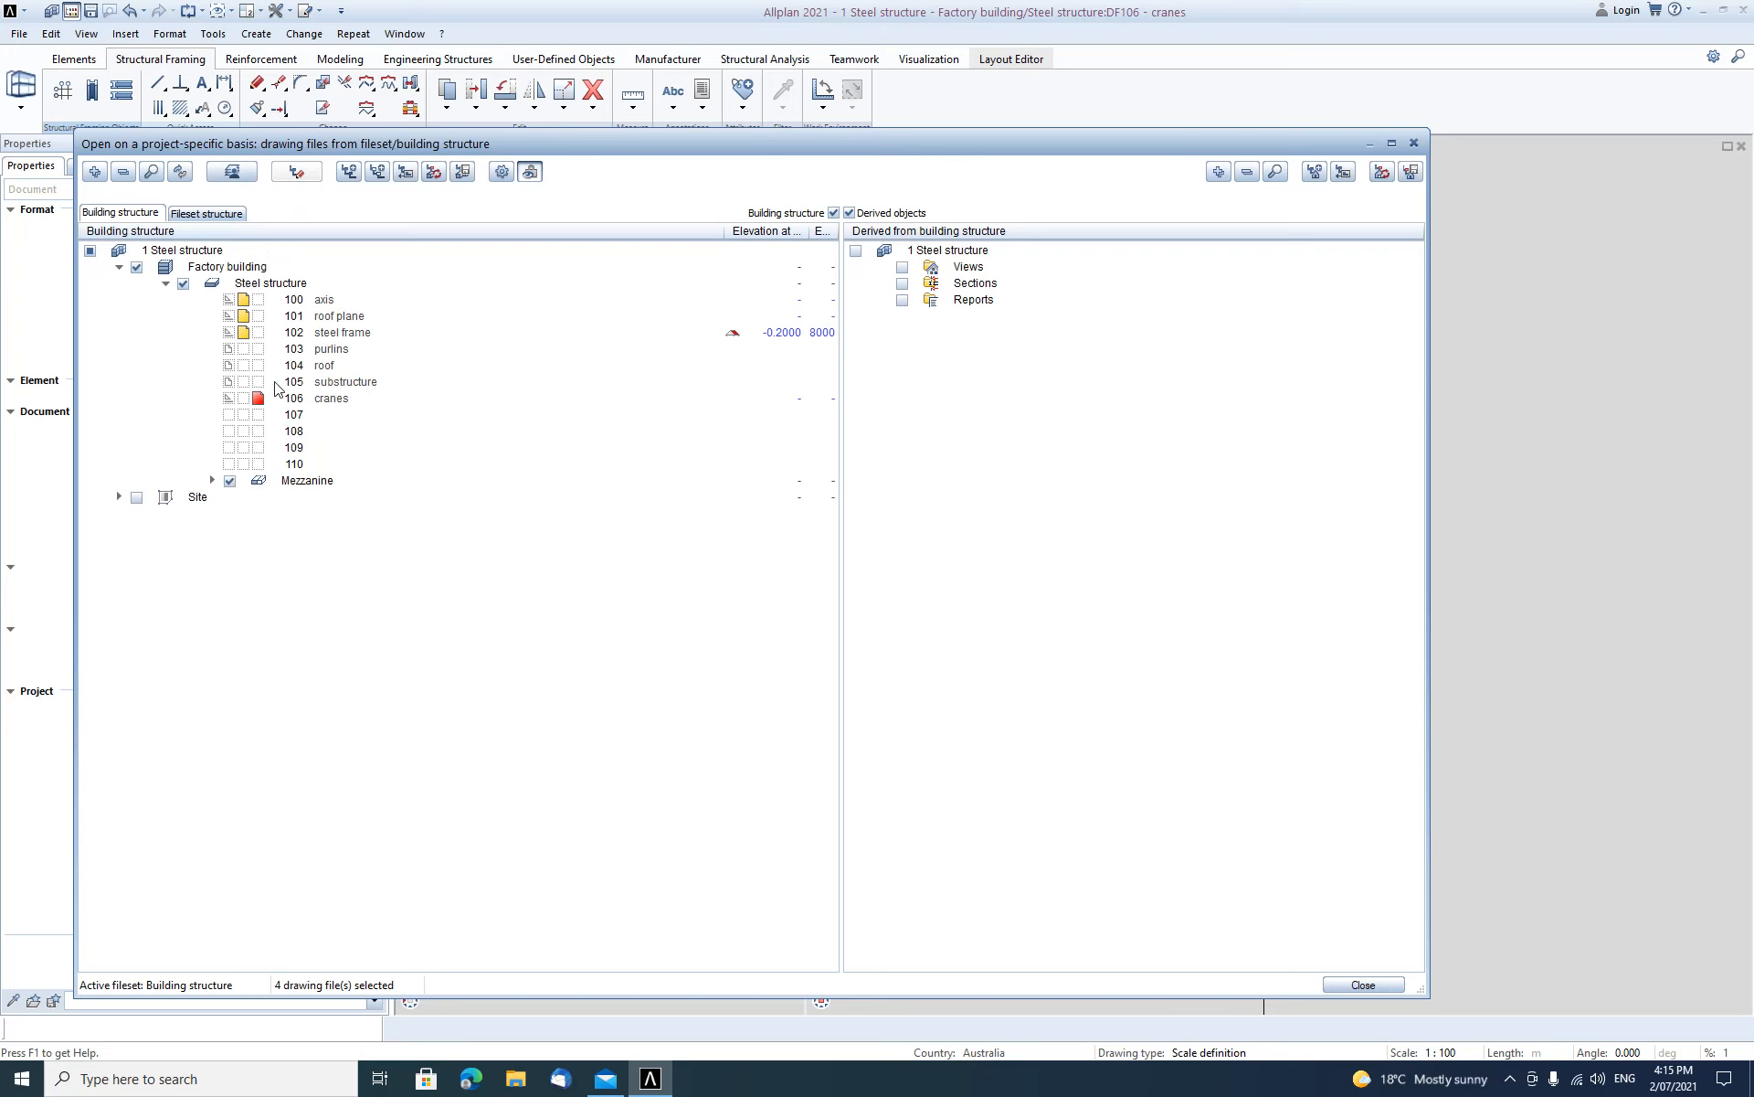
right_click(331, 405)
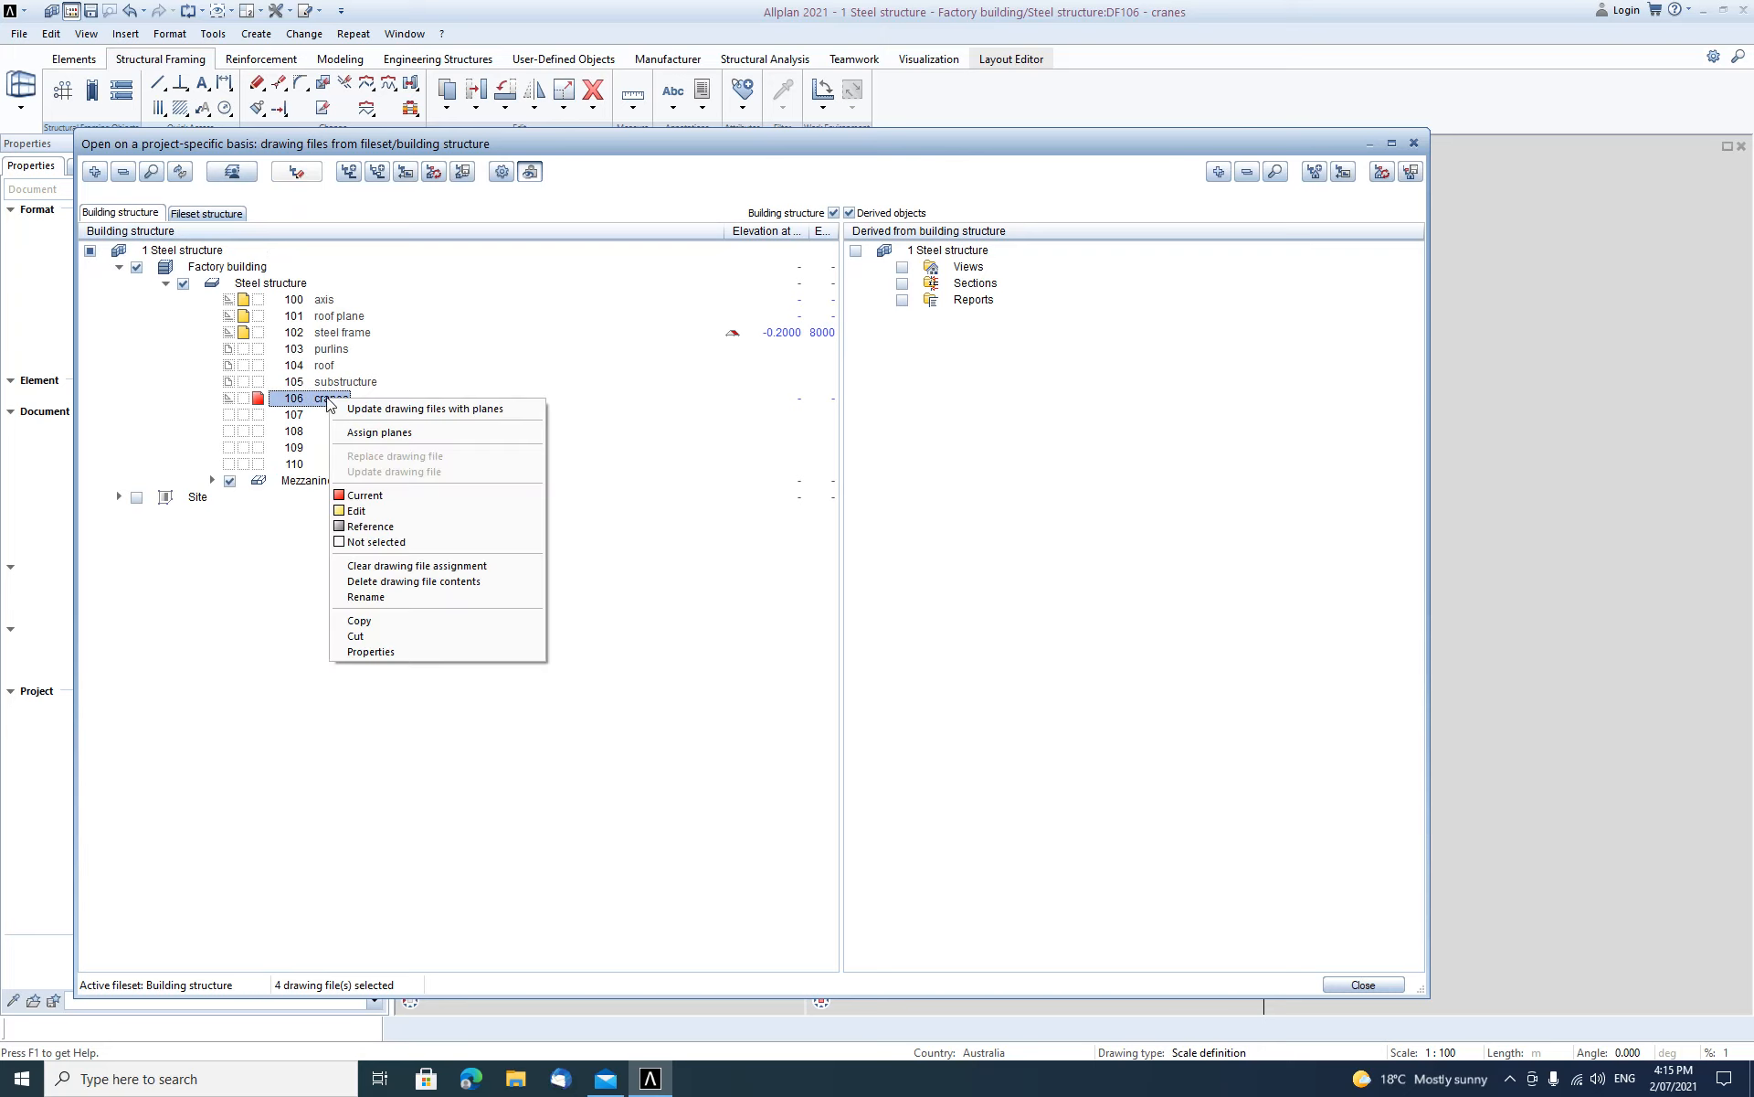
click(376, 433)
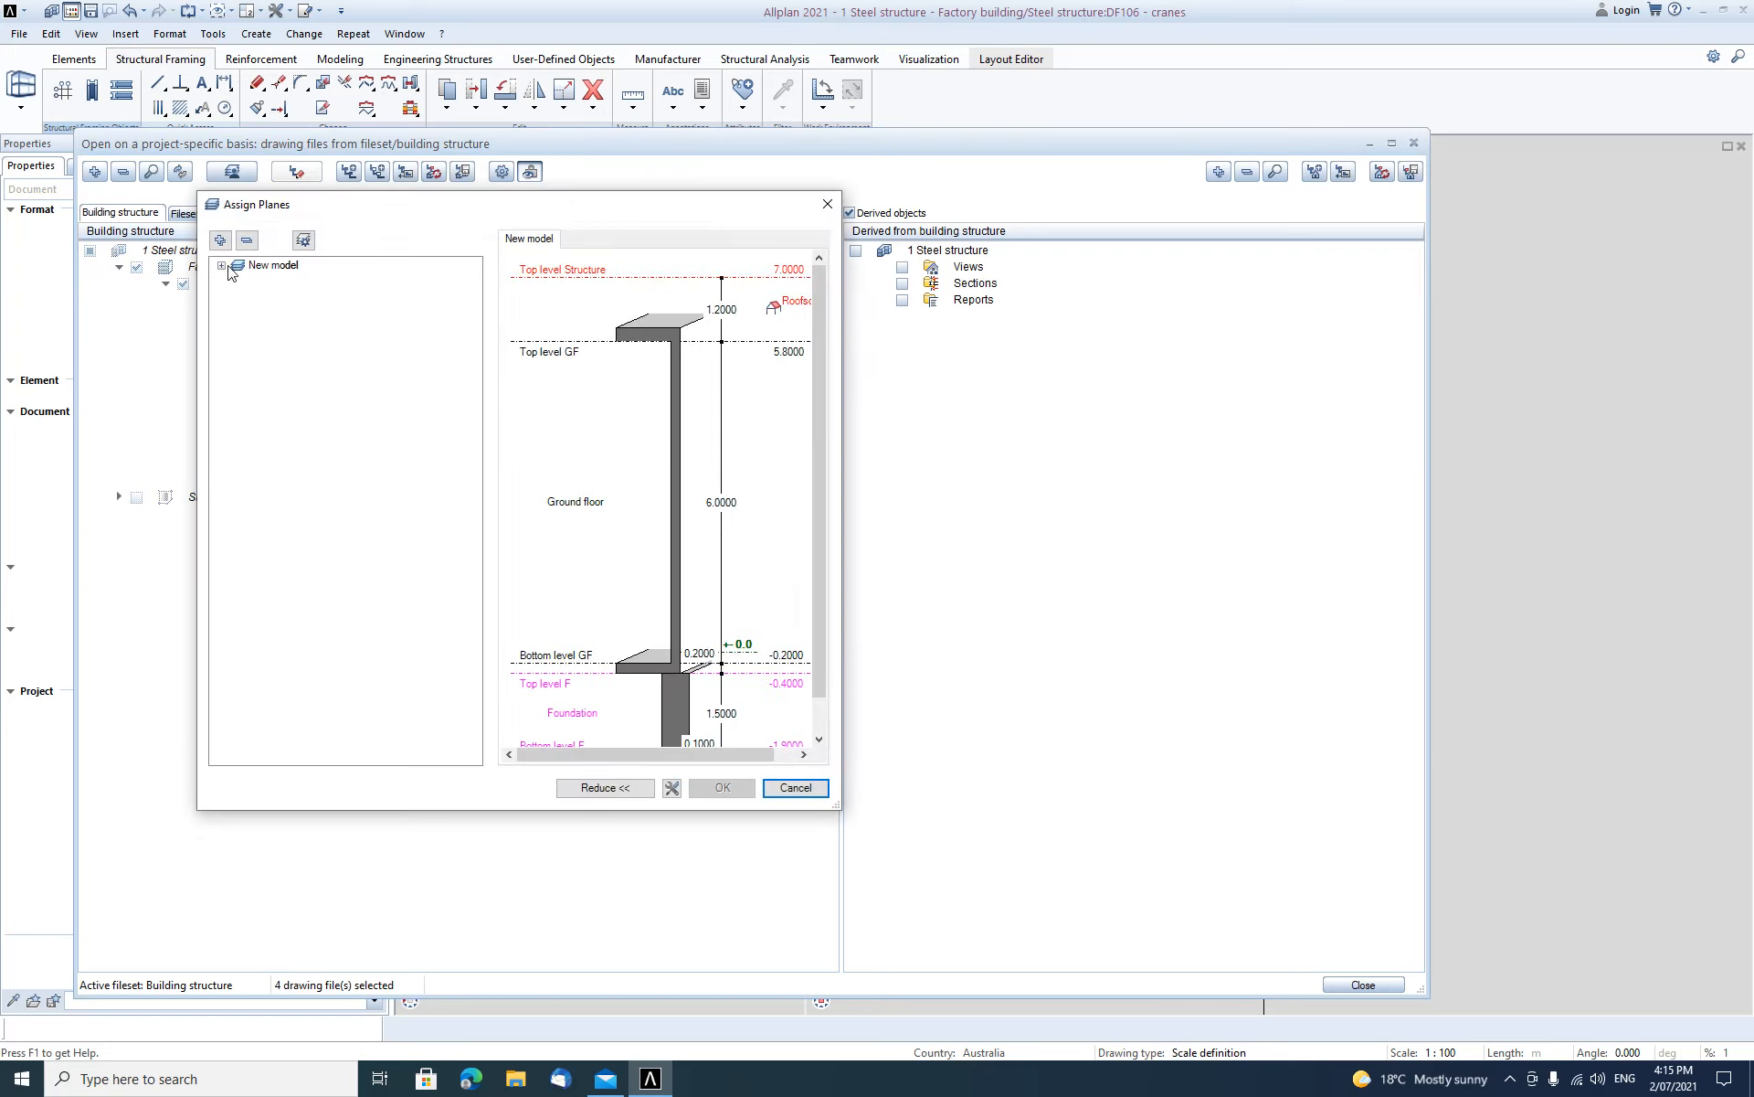
click(219, 241)
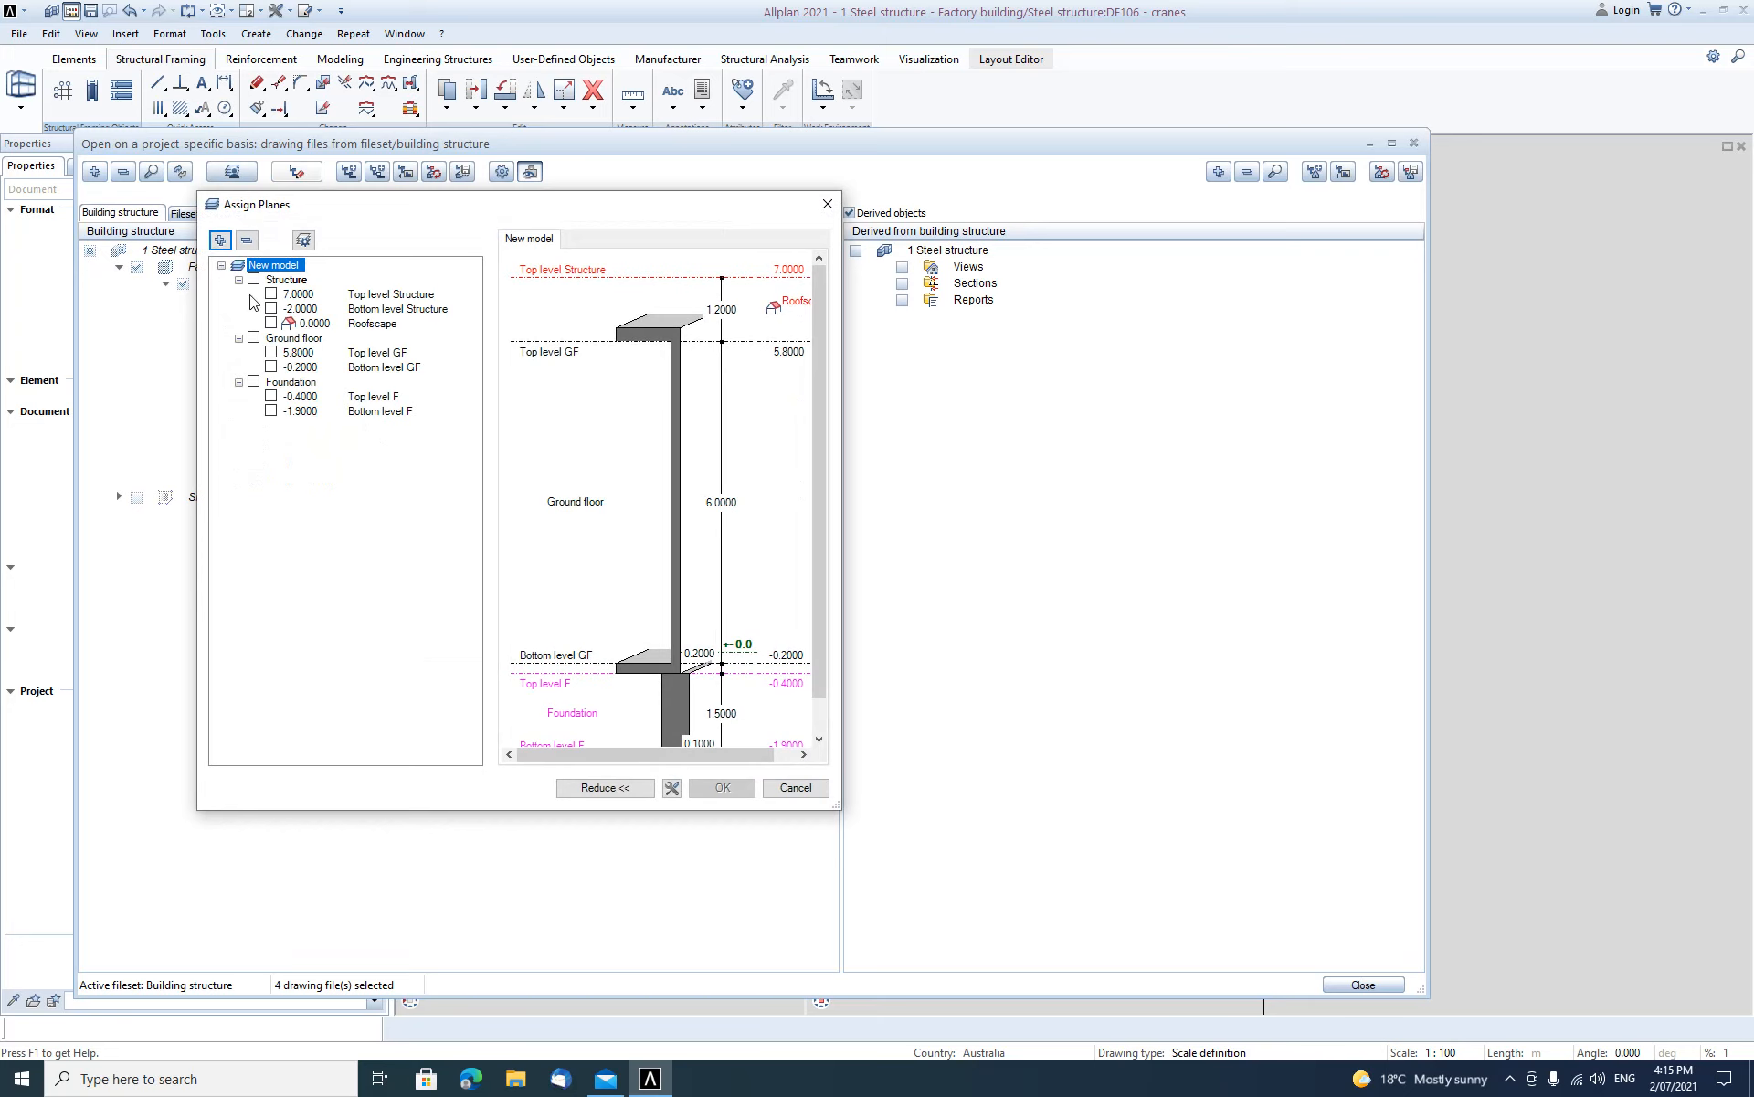
click(272, 341)
click(272, 324)
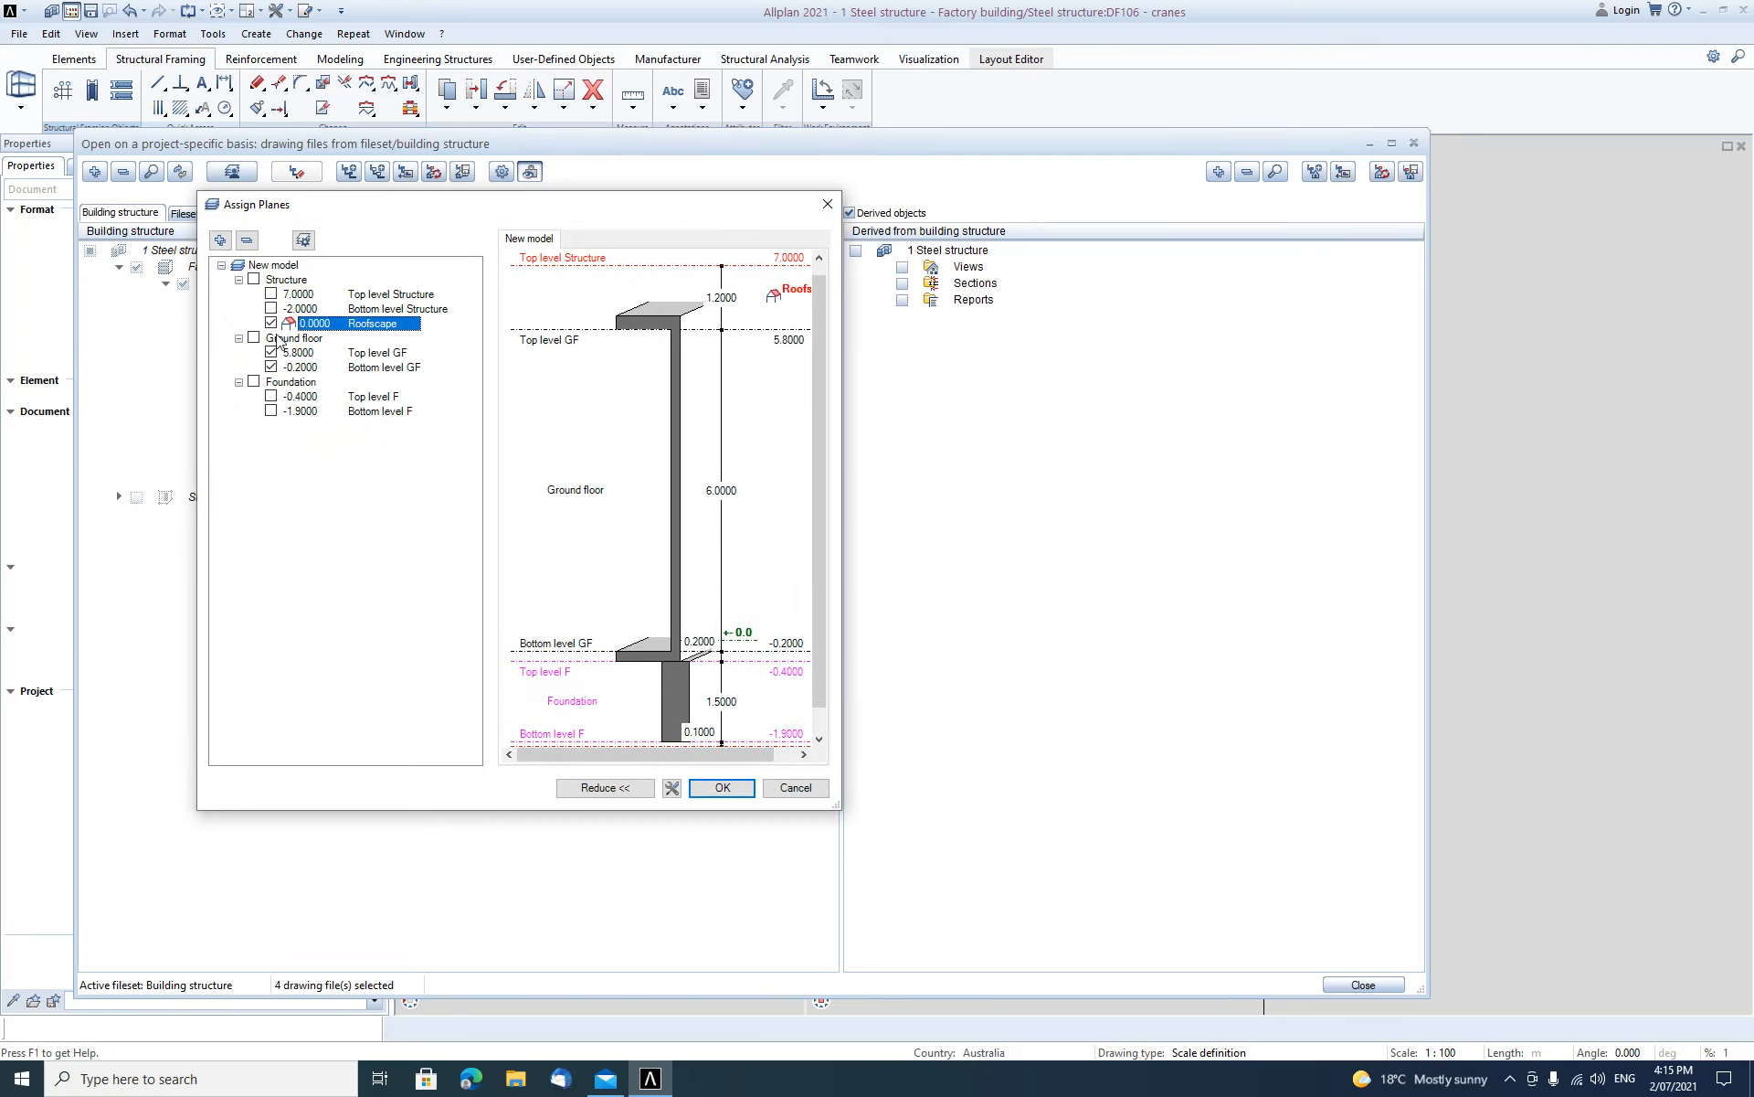
click(722, 787)
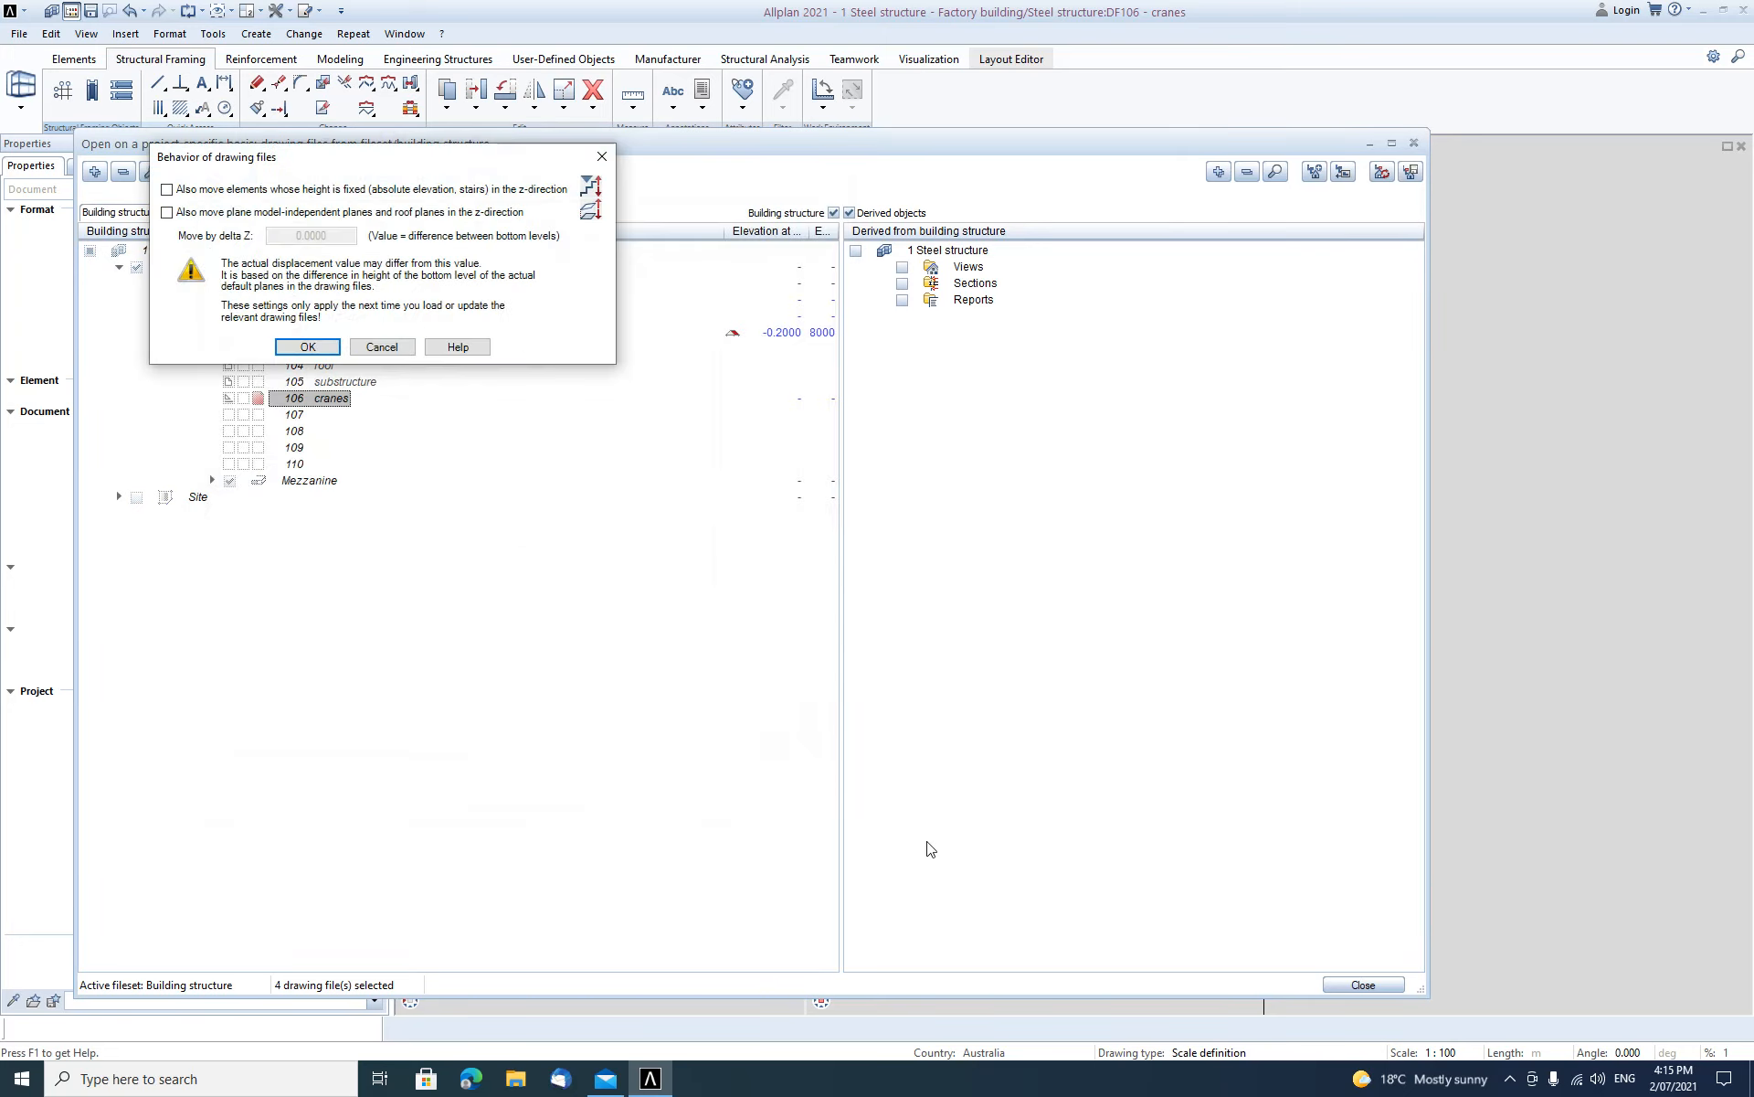
click(305, 348)
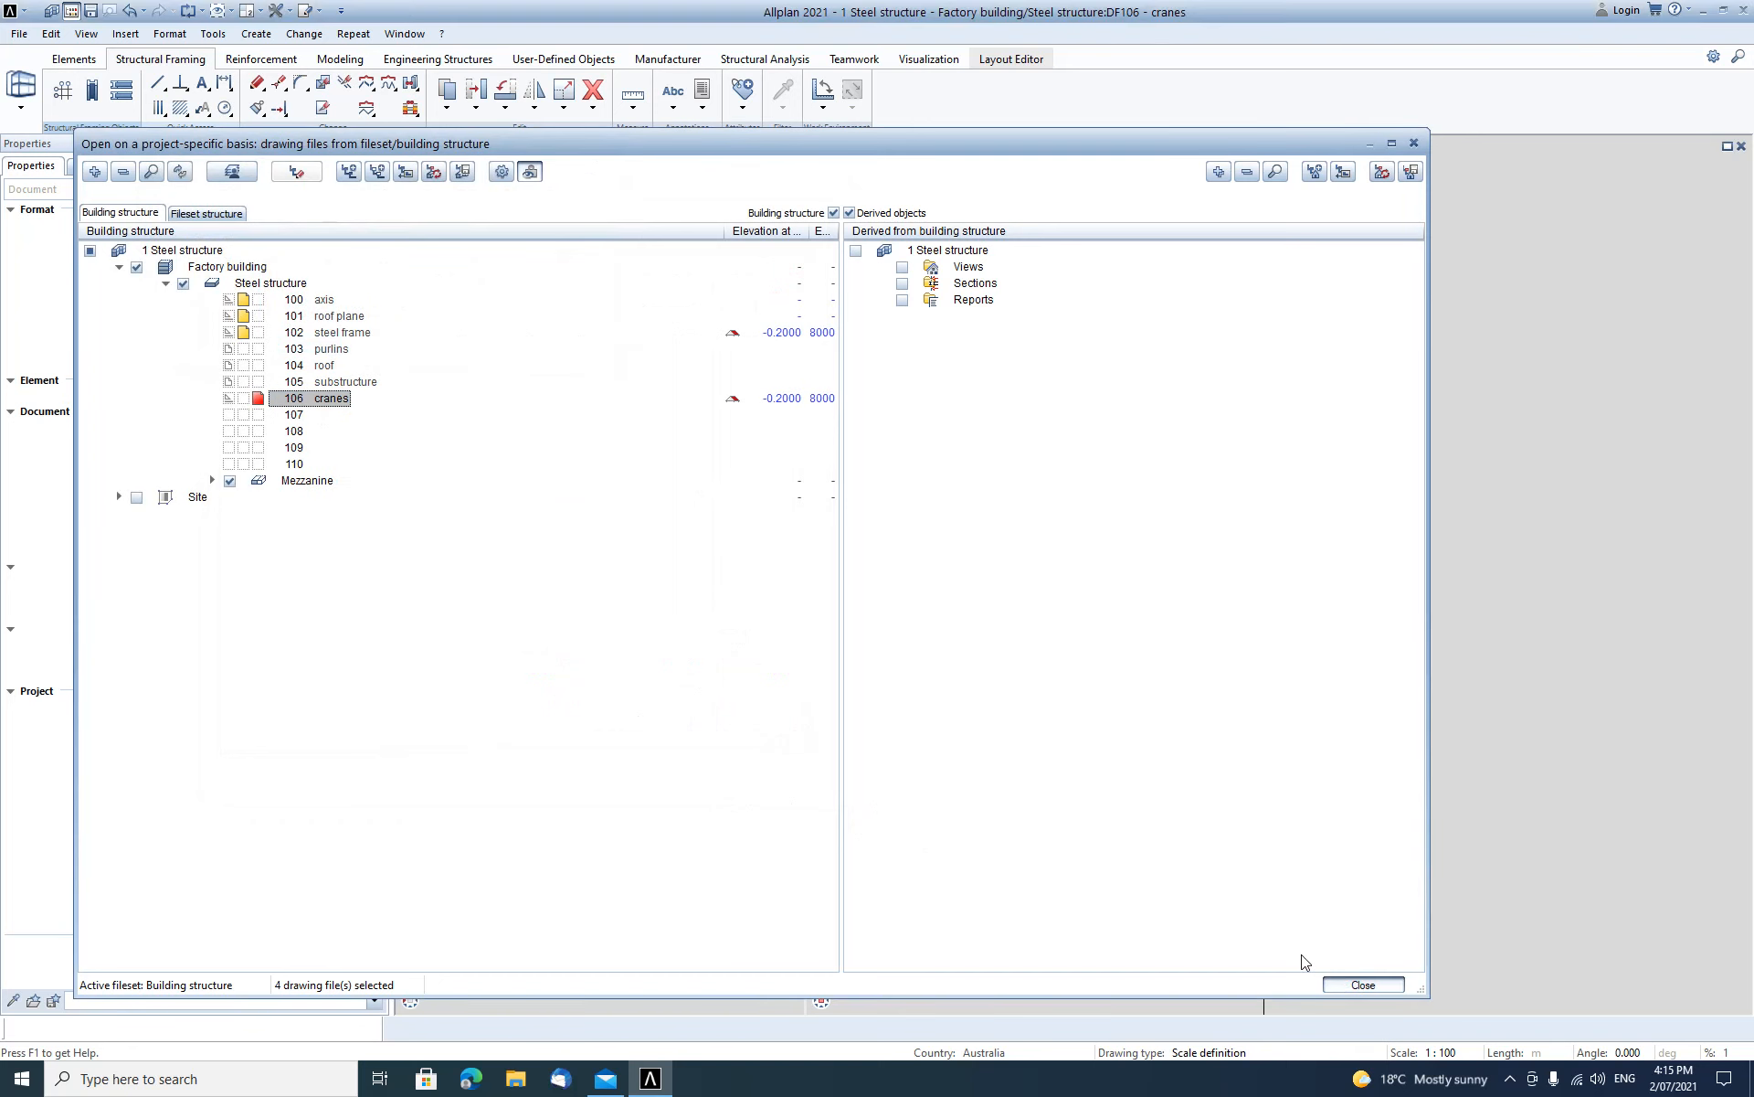
click(1364, 983)
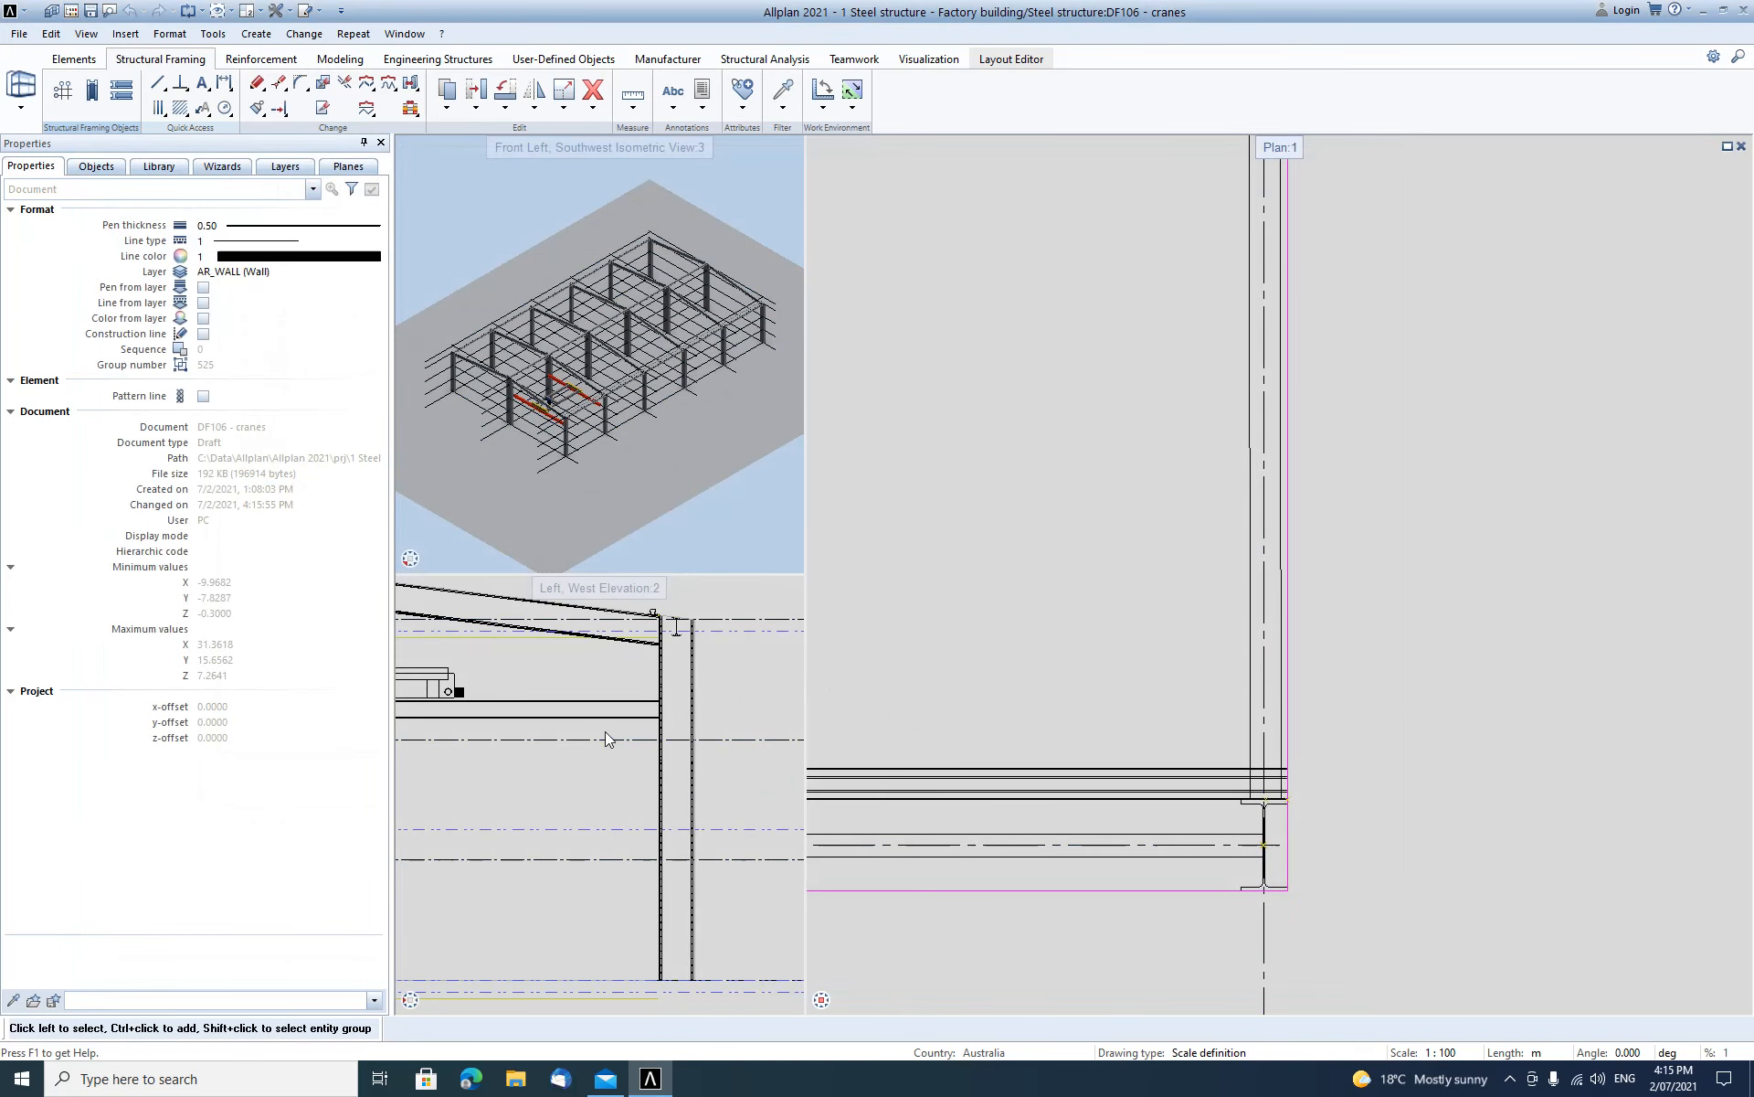
Set the A 100 rail's height with an upward offset from Bottom level GF, placing it just beneath the crane runway's girder.
scroll(647, 634, up, 3)
click(651, 614)
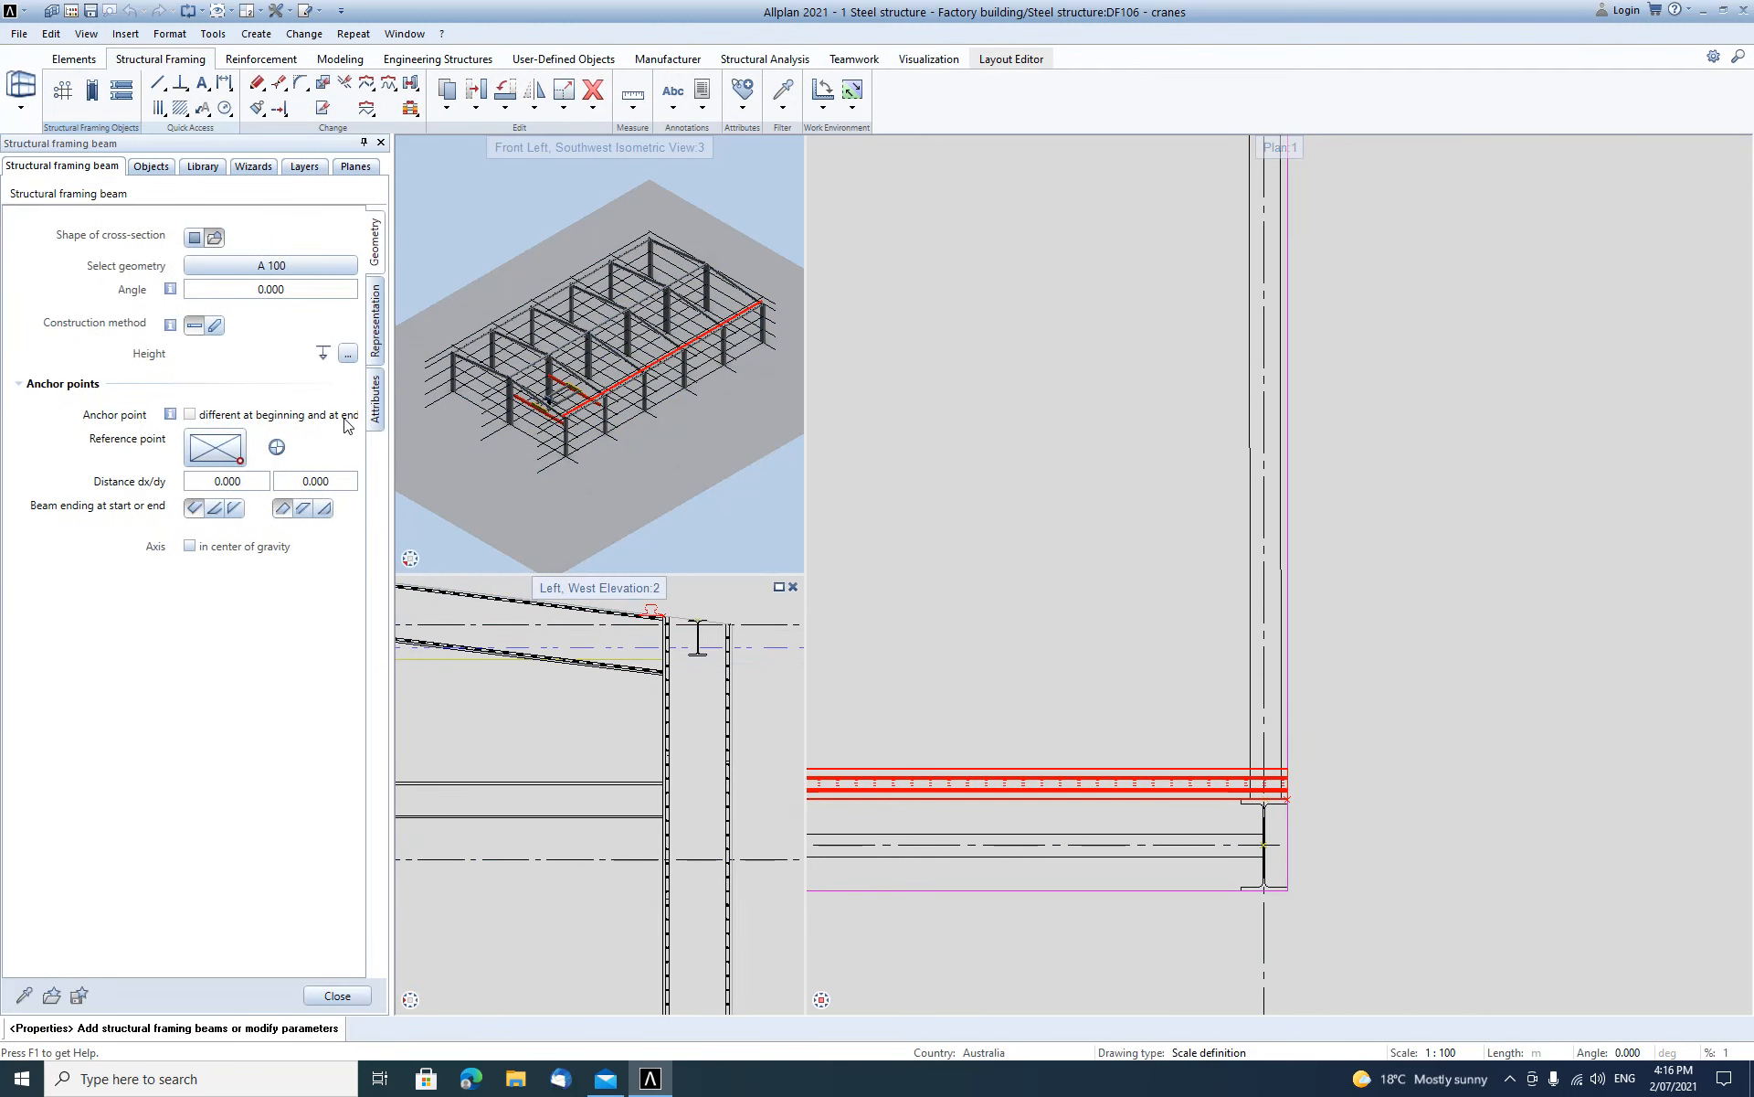
click(348, 354)
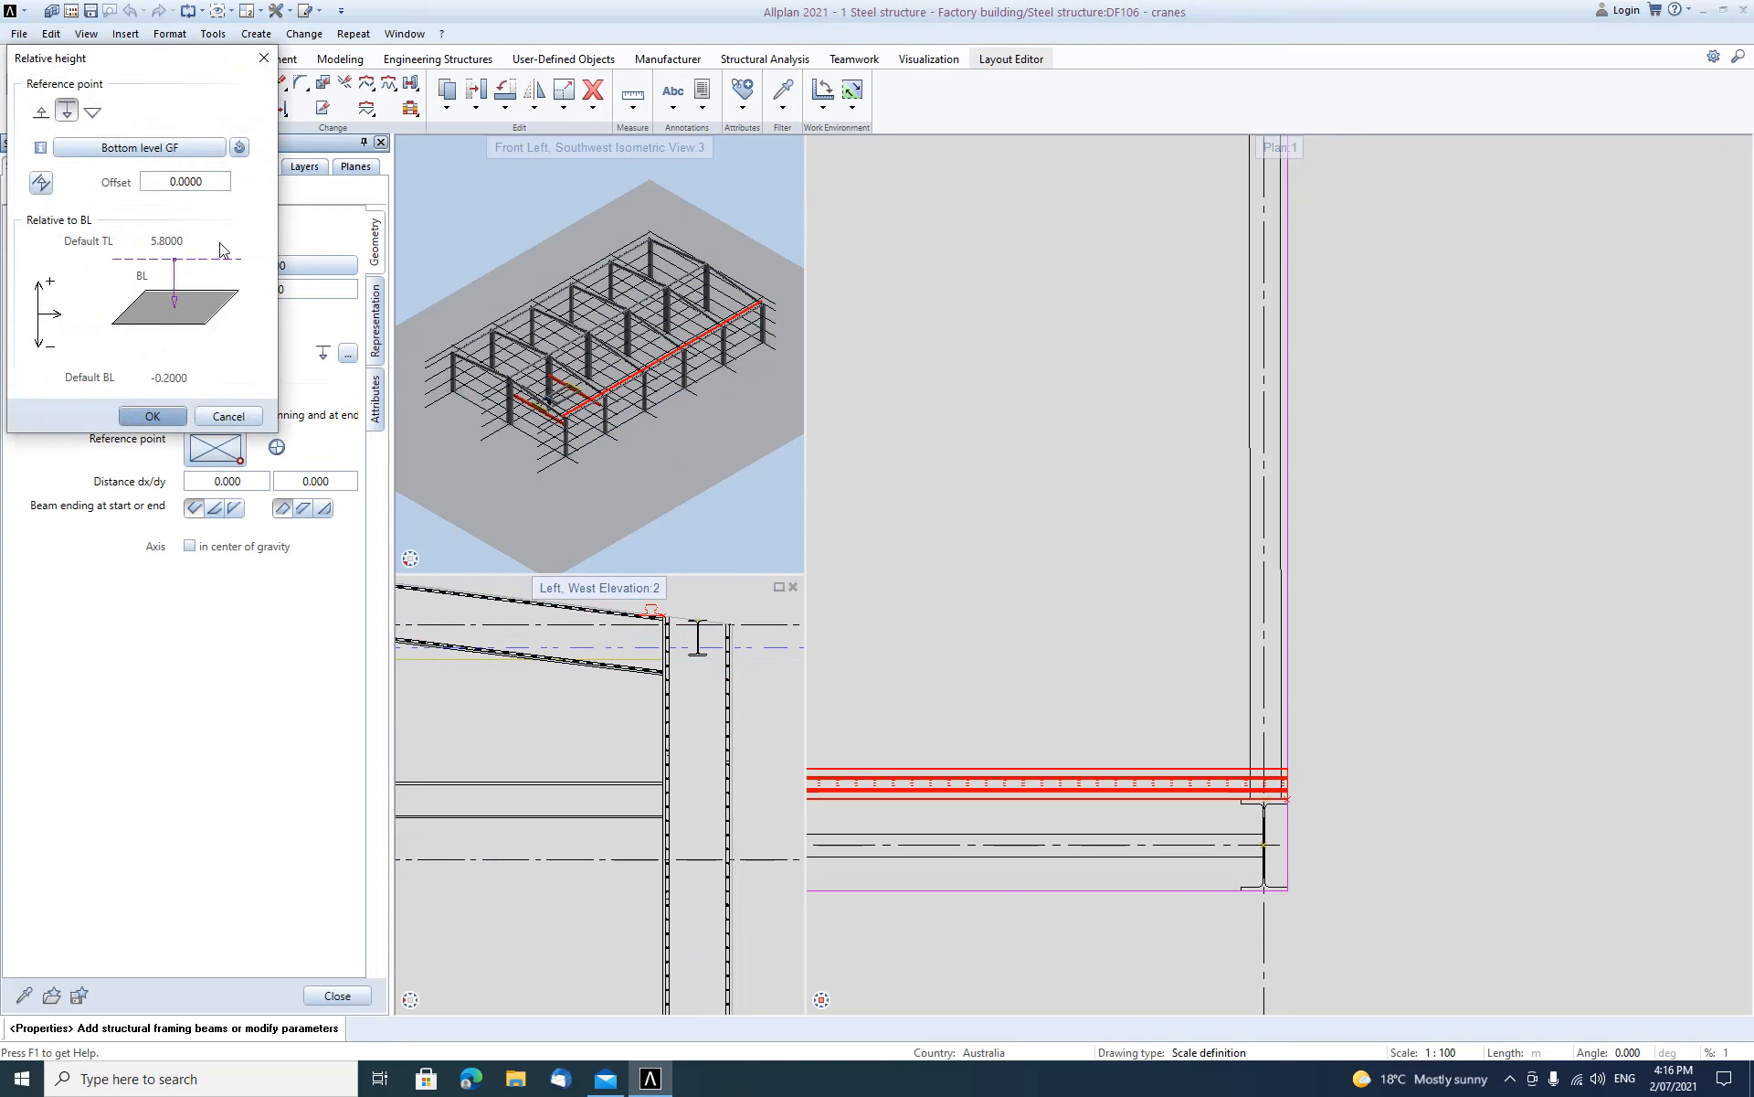
click(40, 111)
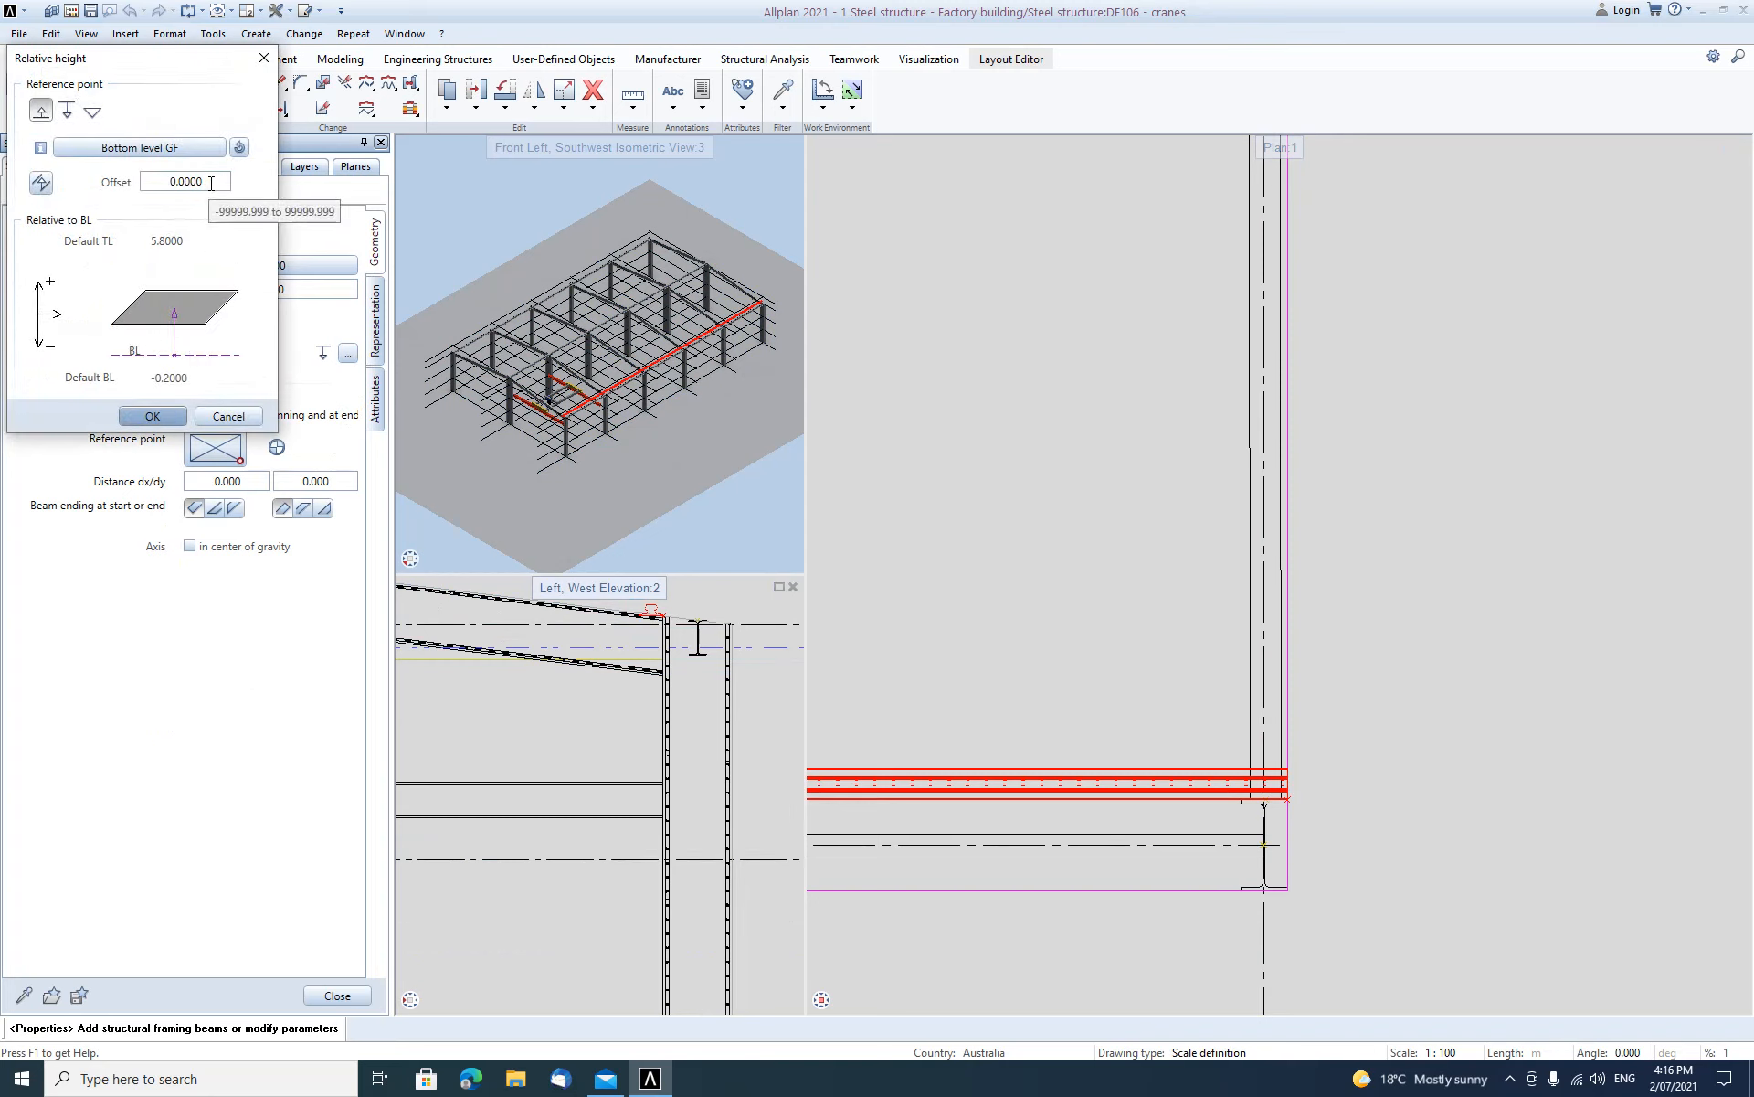
drag(205, 189, 127, 185)
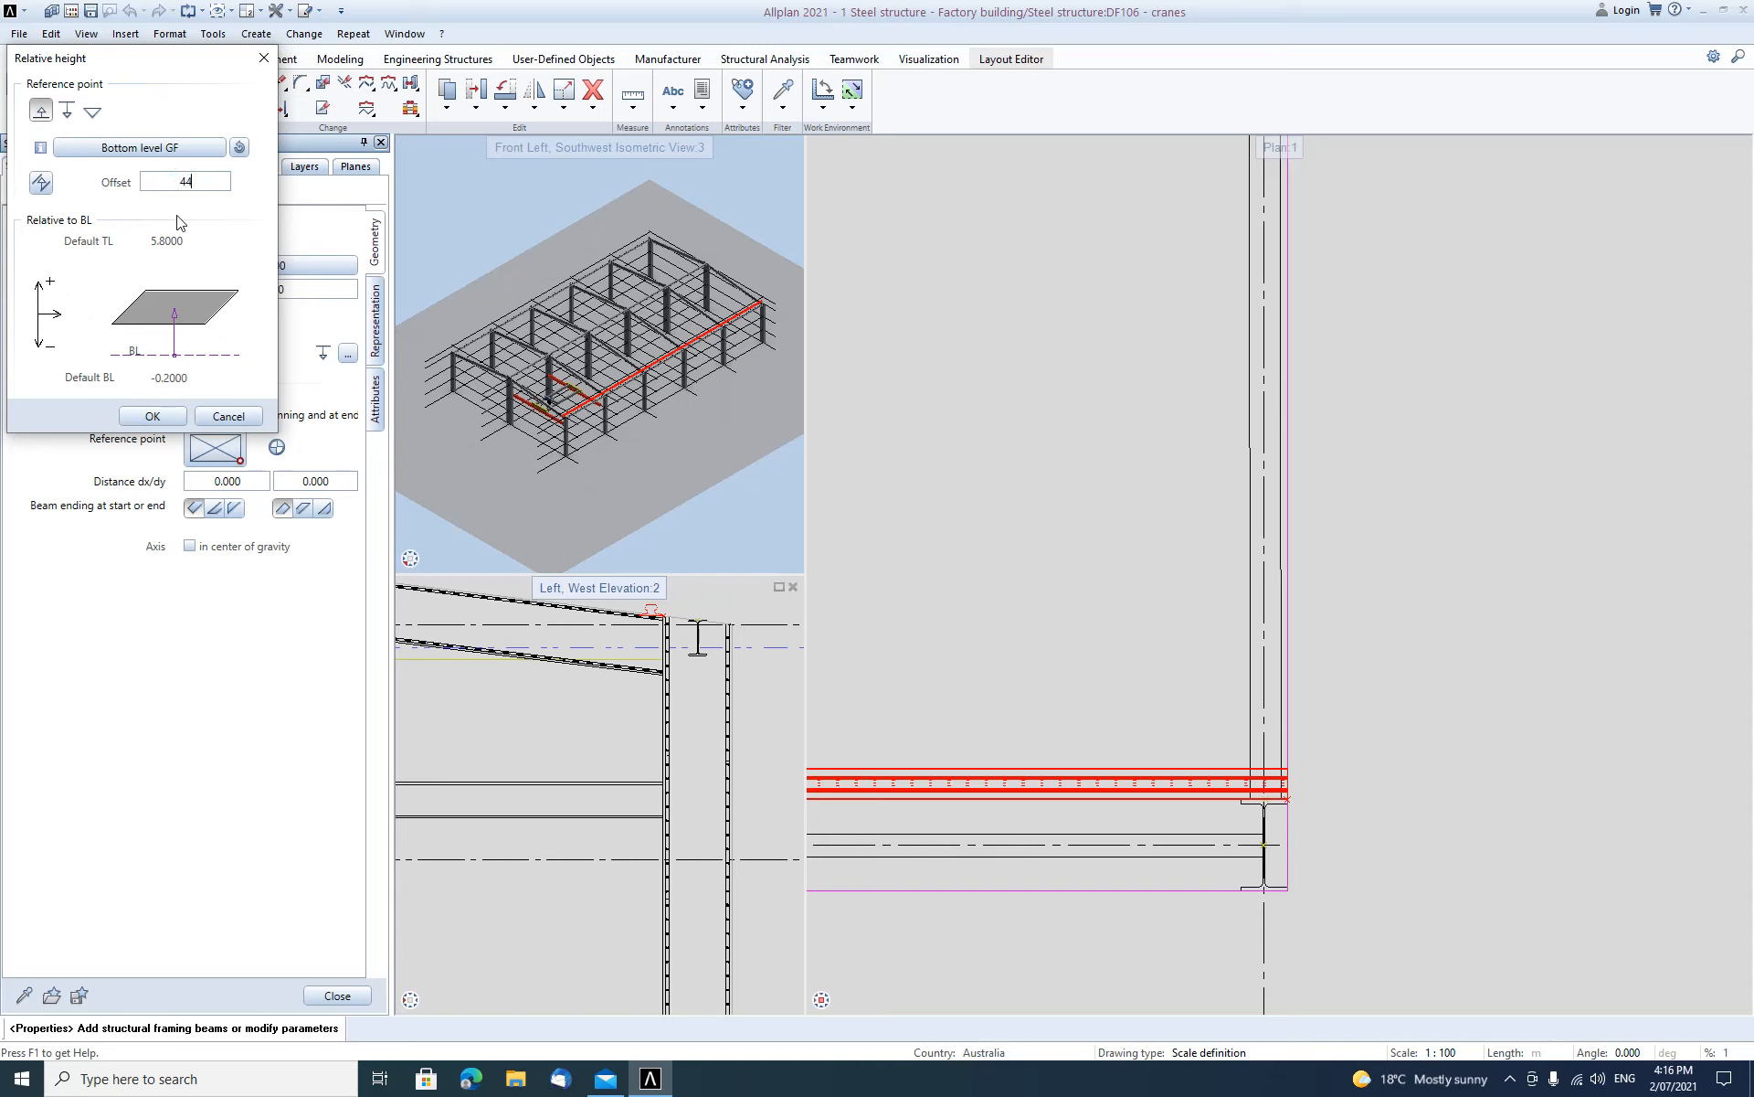
text(4.6)
key(Return)
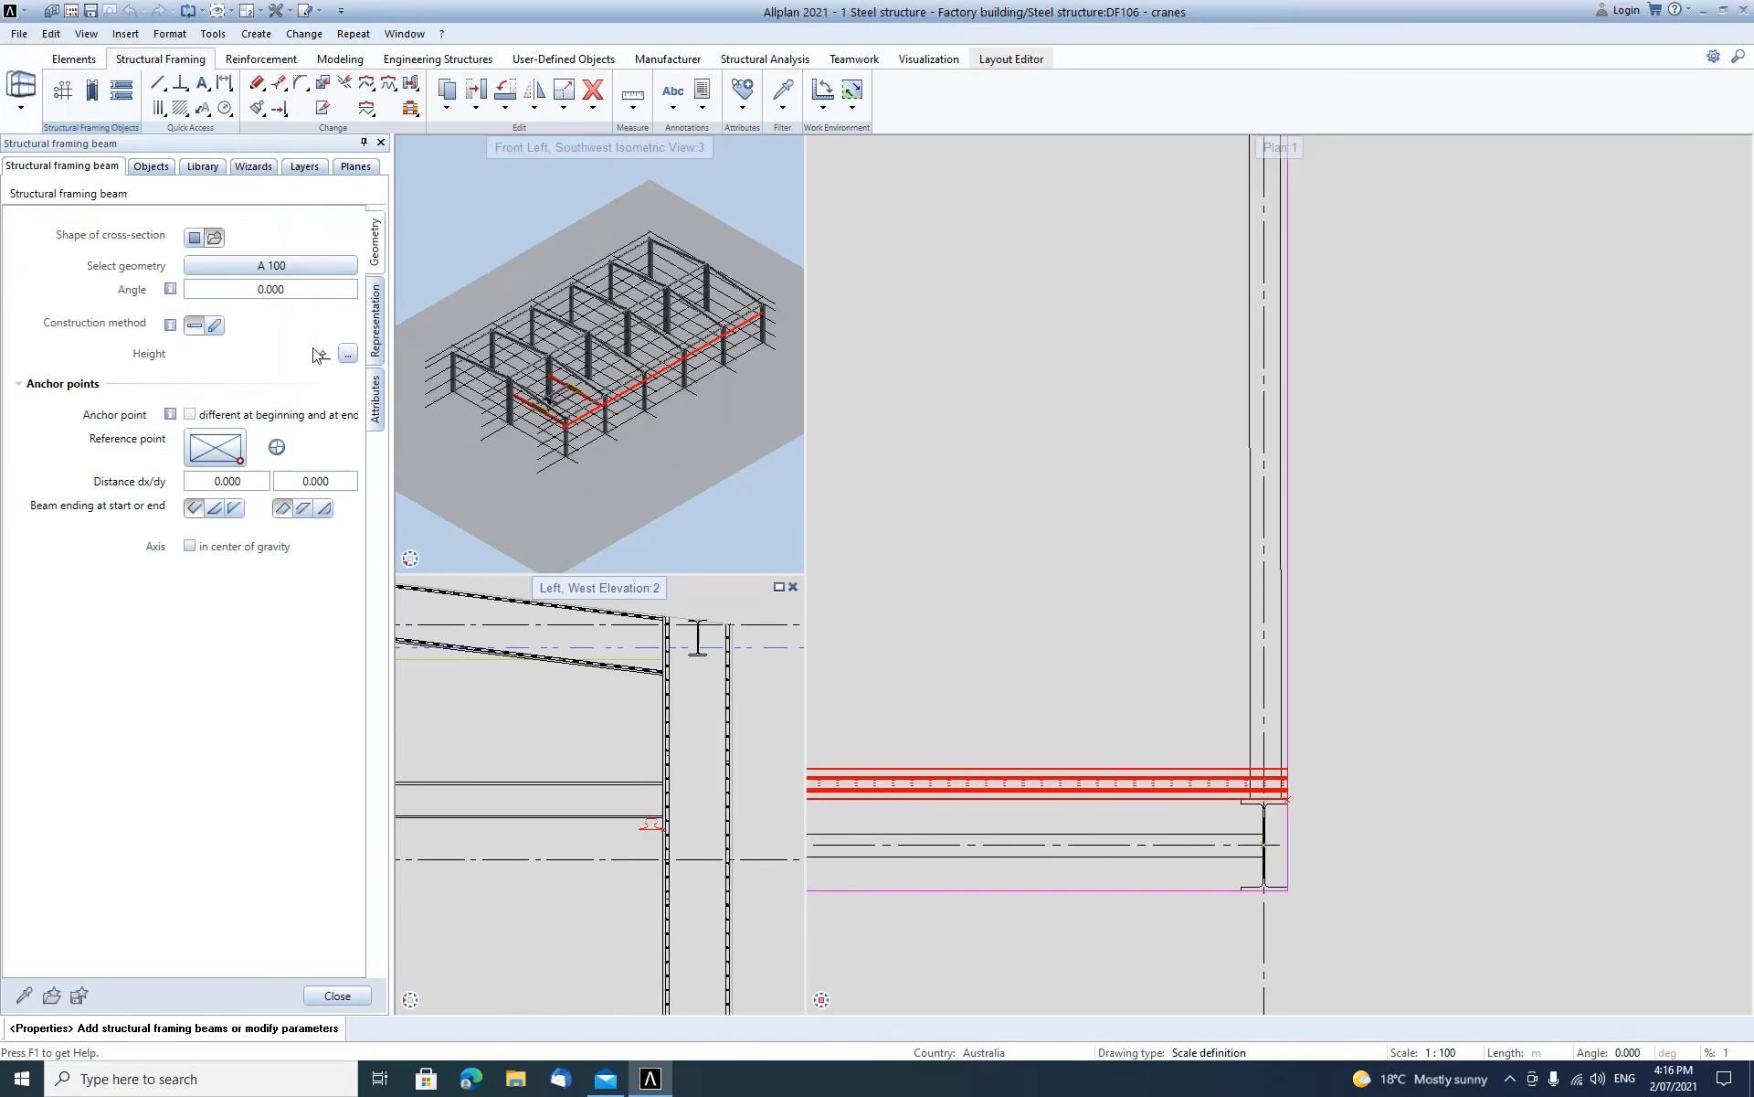
key(Escape)
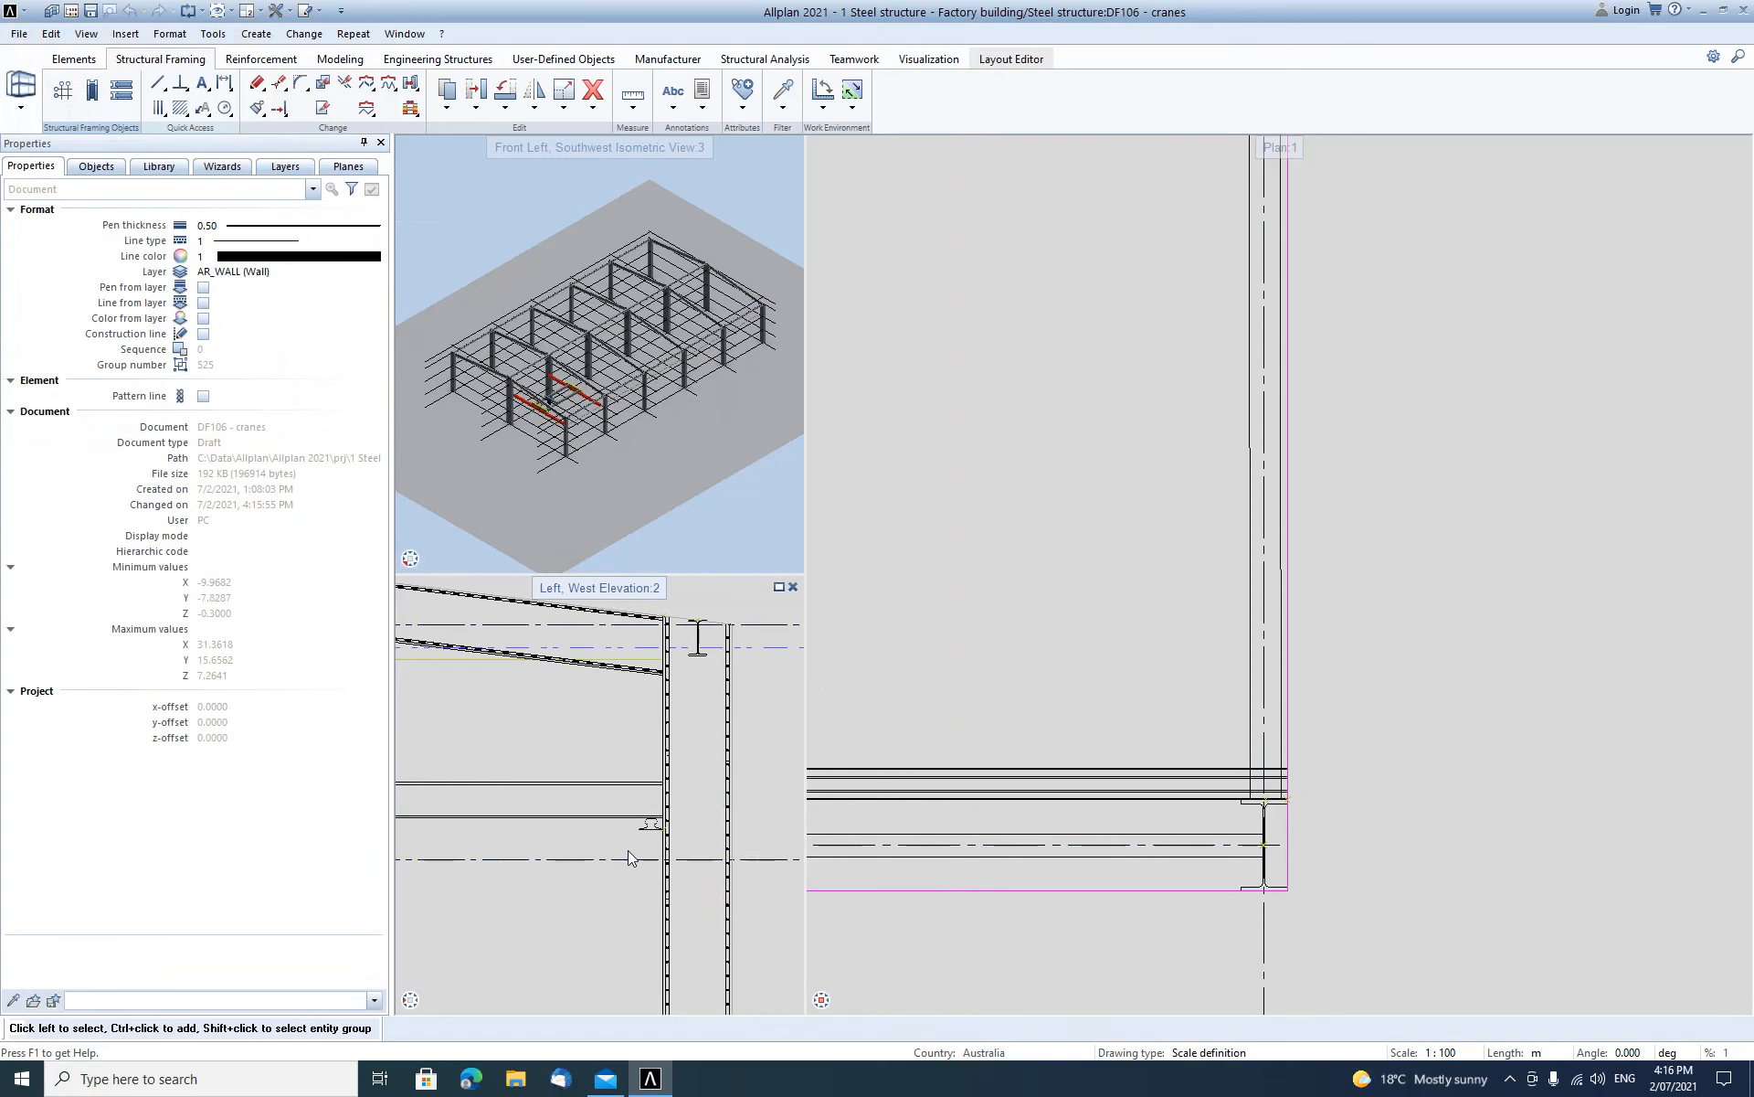
scroll(635, 833, up, 5)
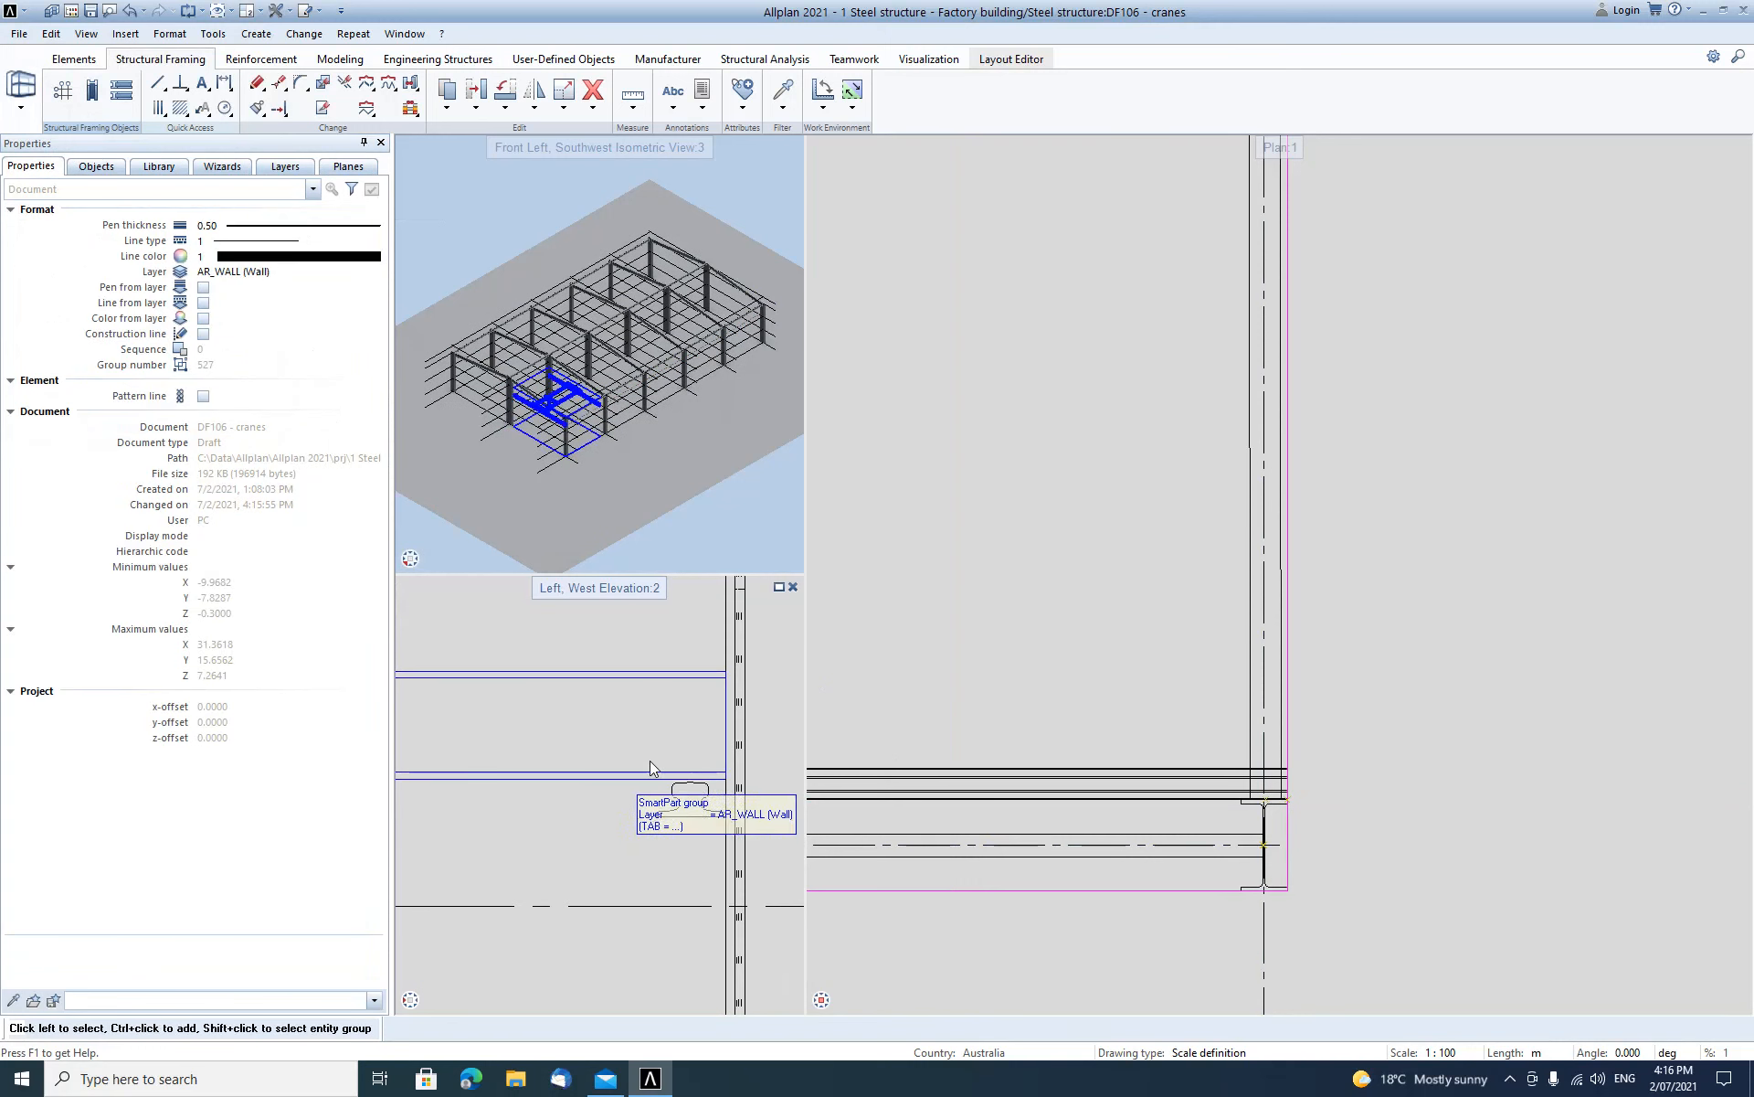
Start a structural framing beam and choose the rounded 3D steel section HEA 260 as its cross-section.
scroll(1171, 793, down, 5)
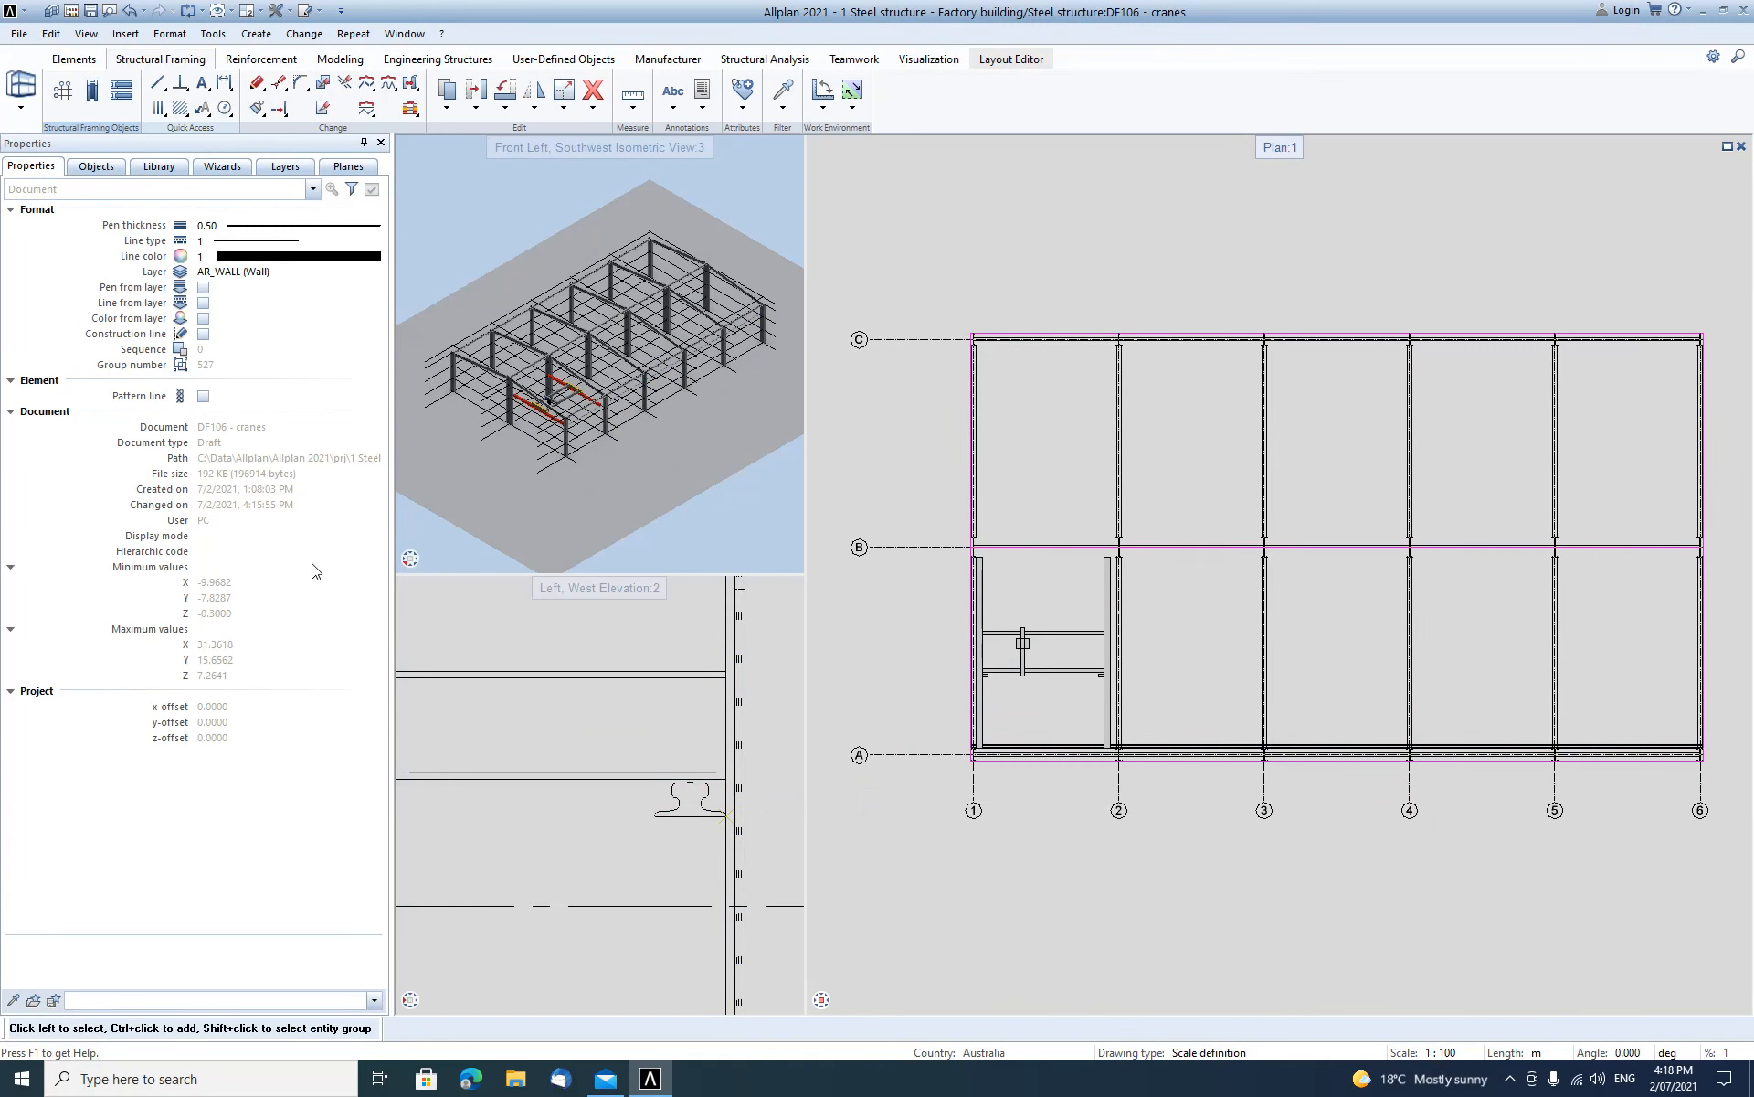
click(115, 95)
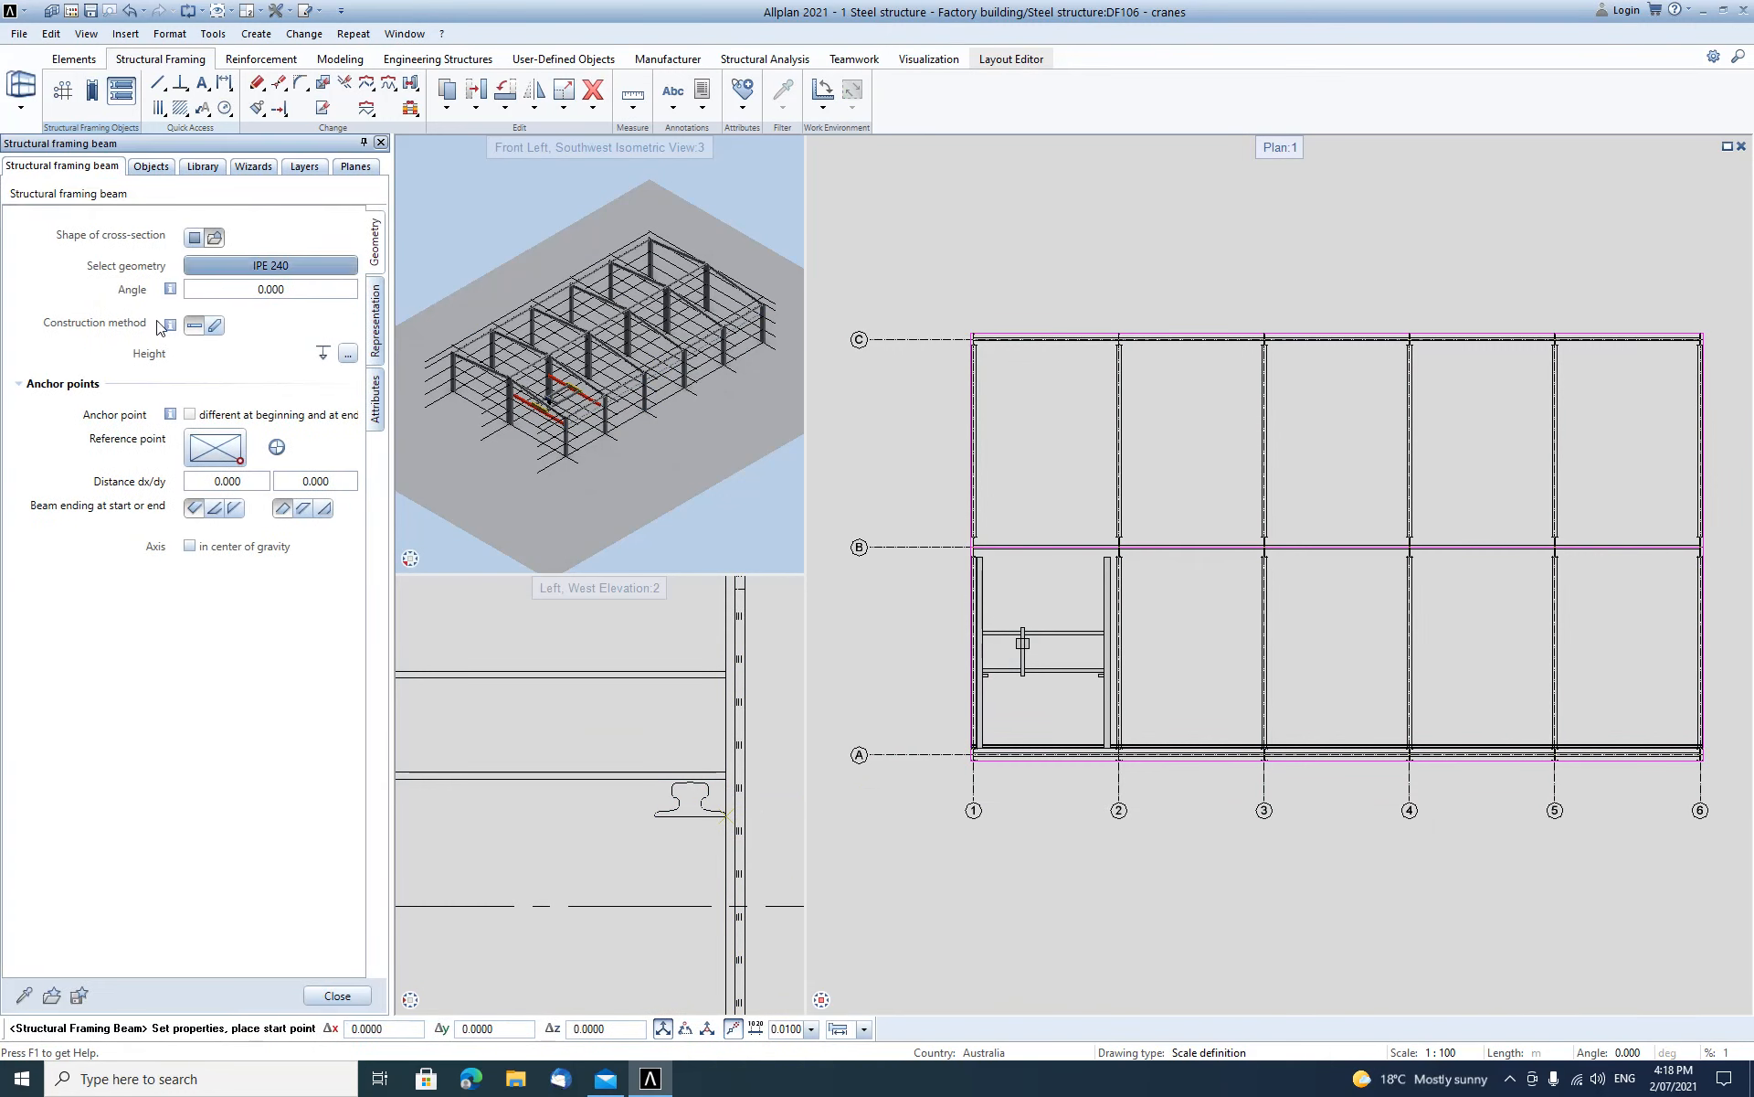
click(217, 268)
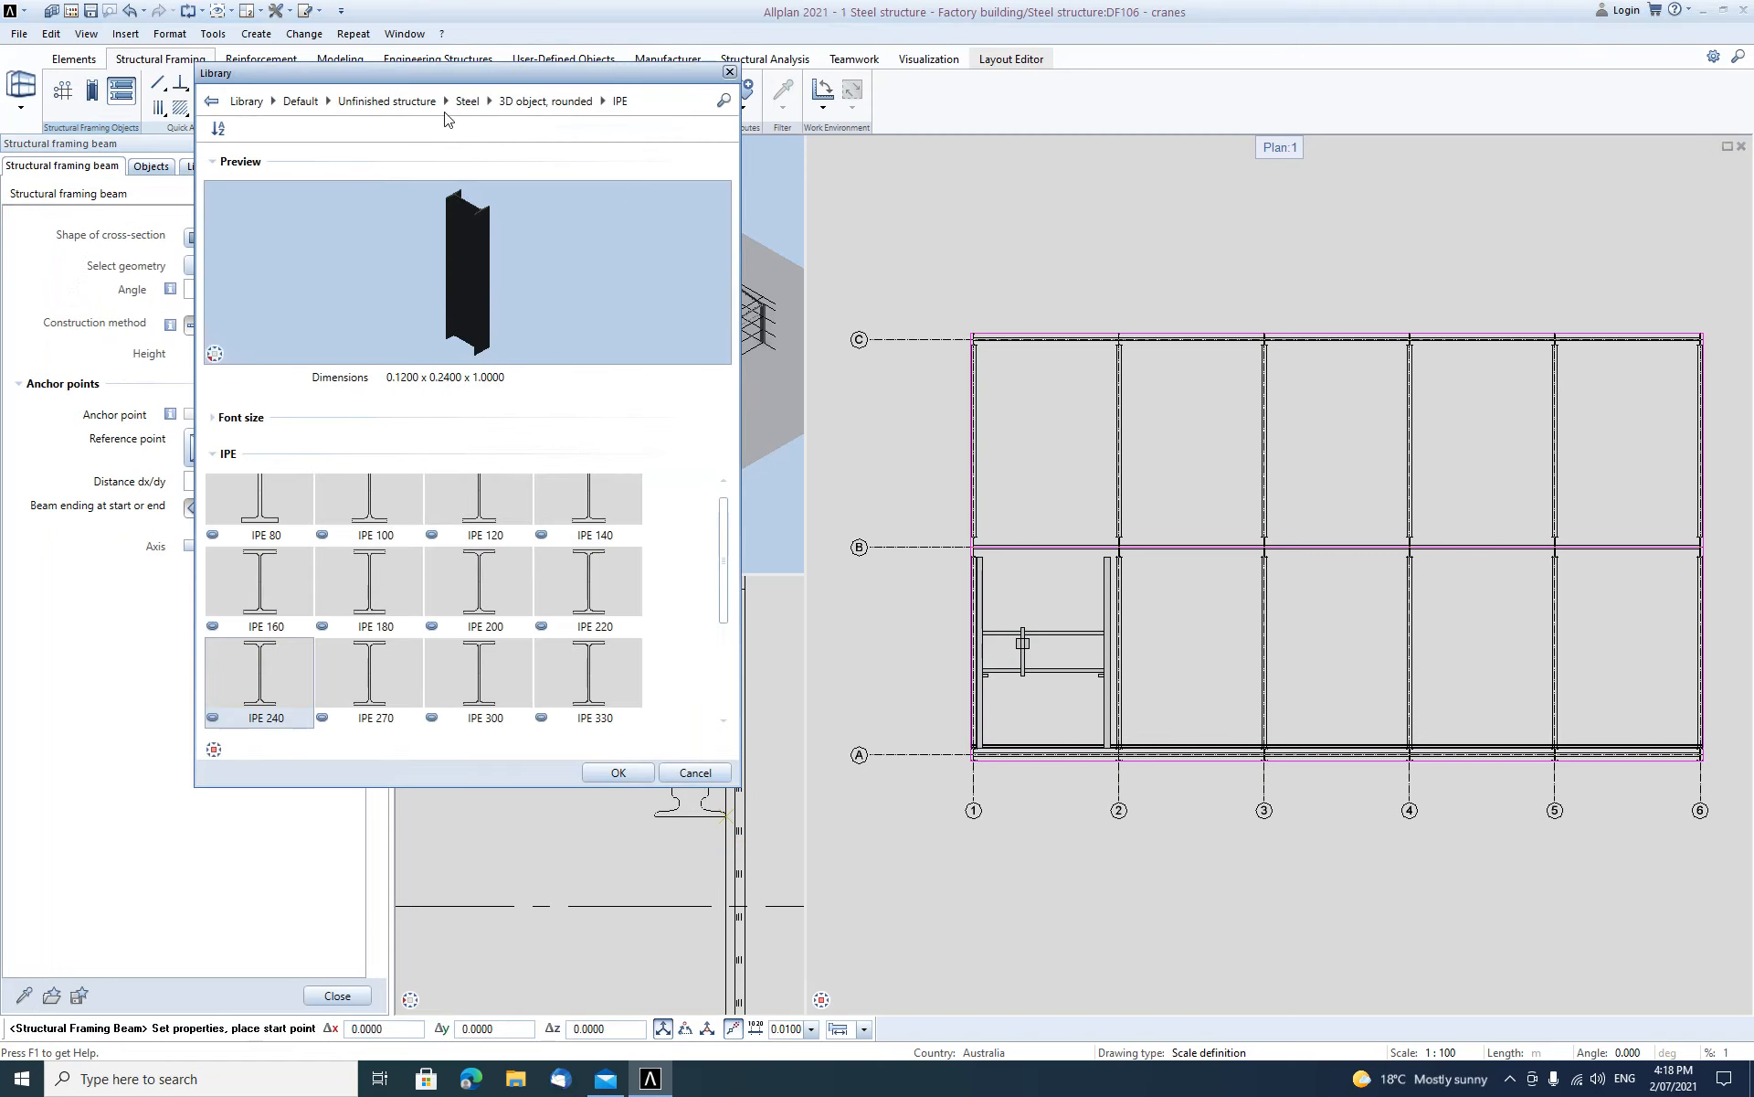
click(466, 102)
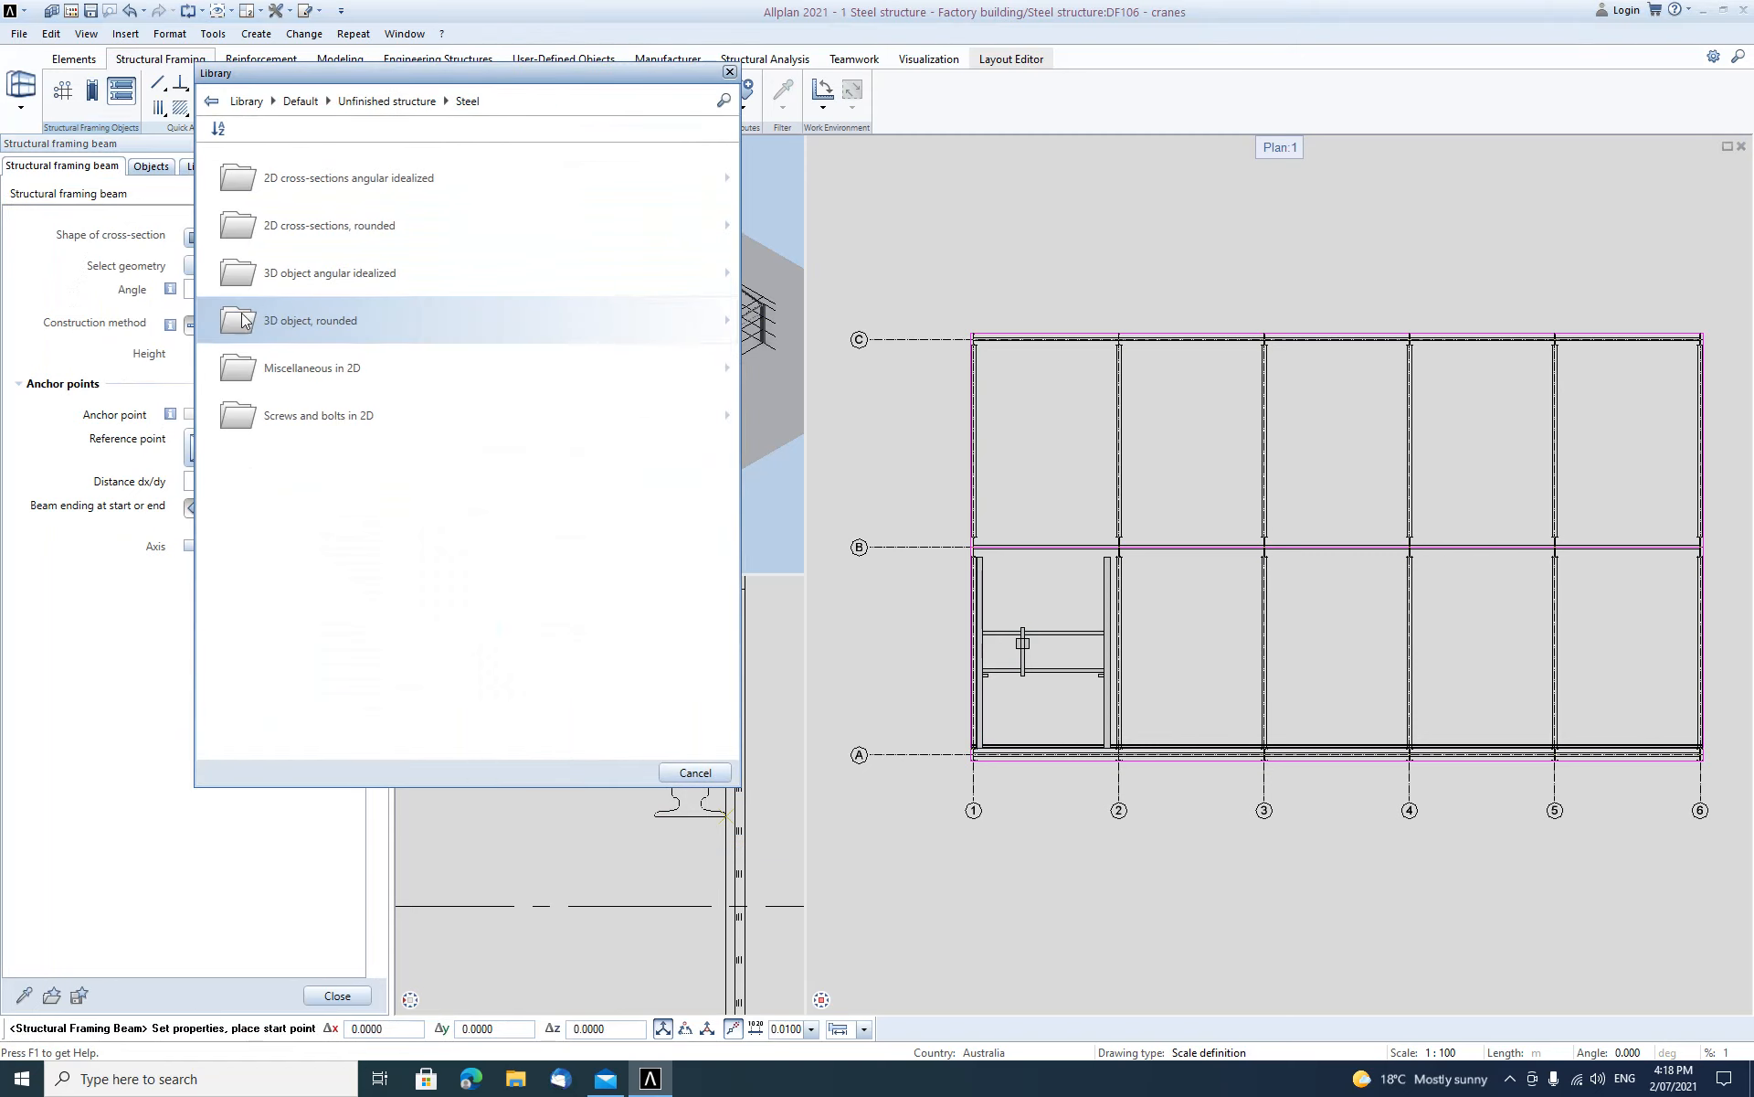
click(243, 325)
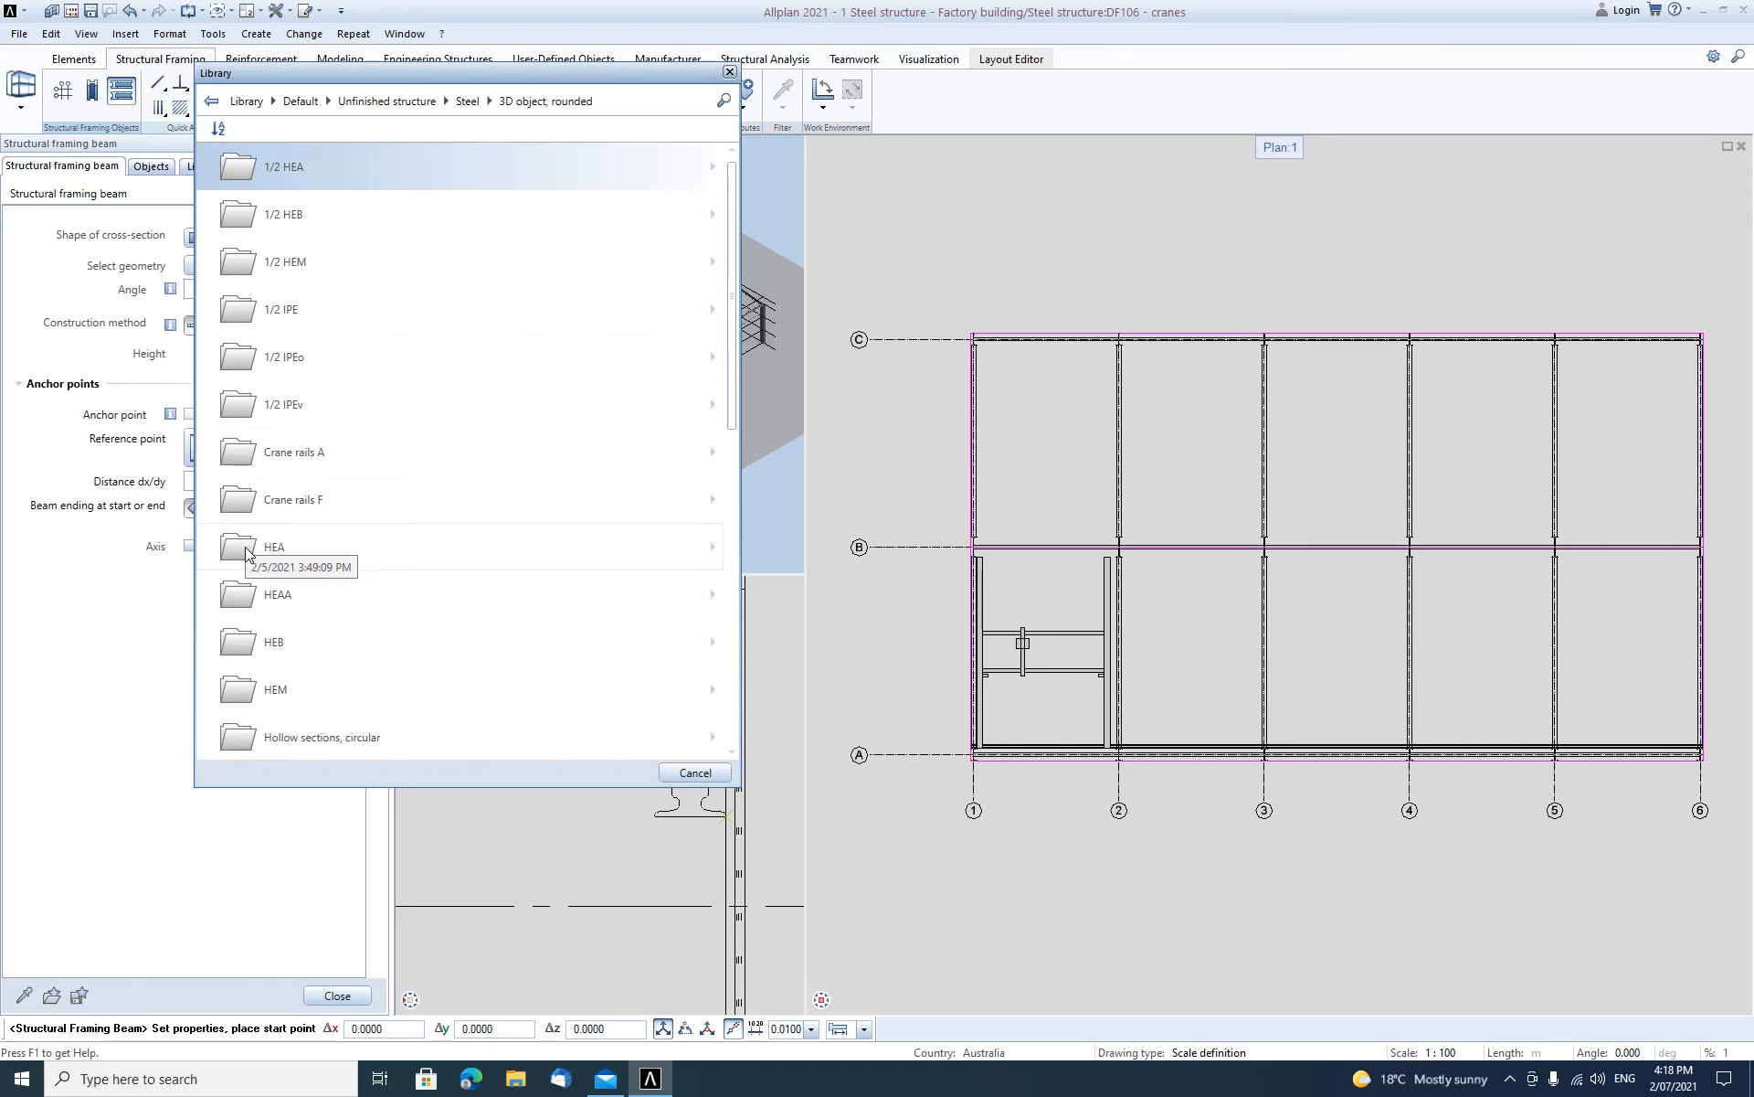
click(245, 546)
click(286, 550)
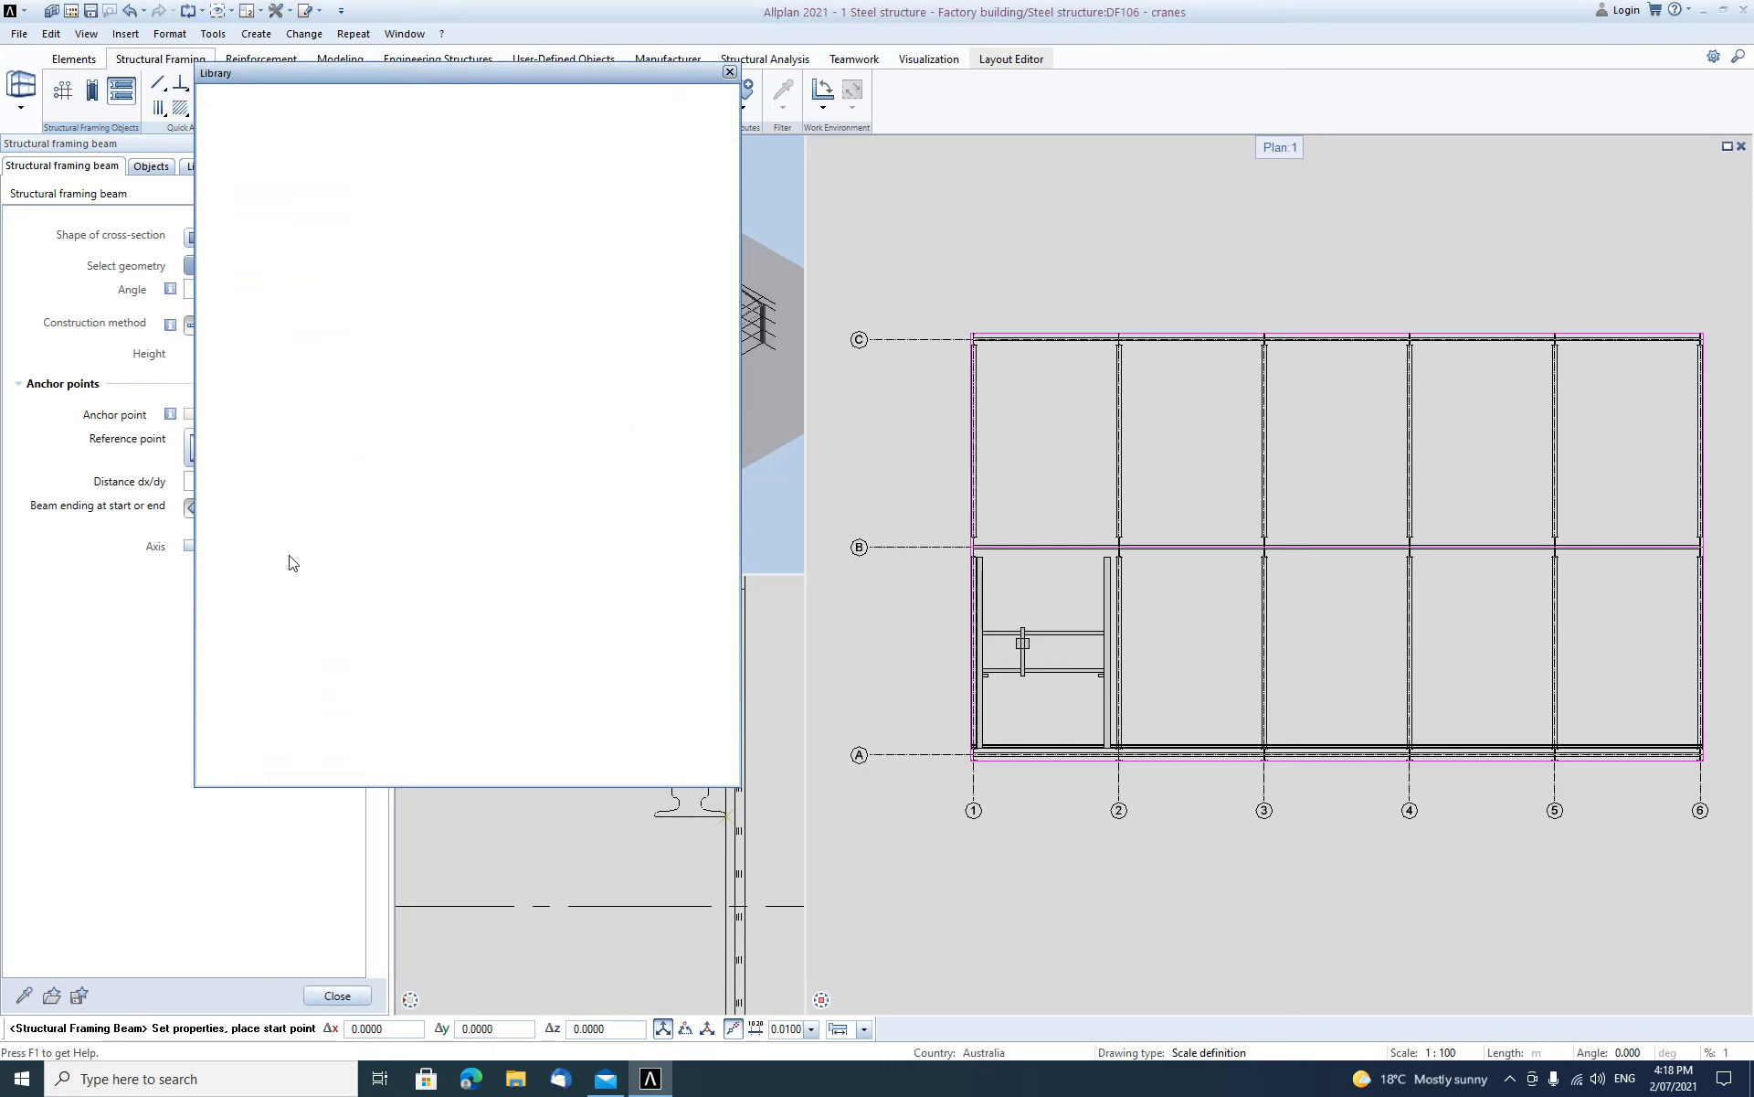
scroll(436, 605, down, 2)
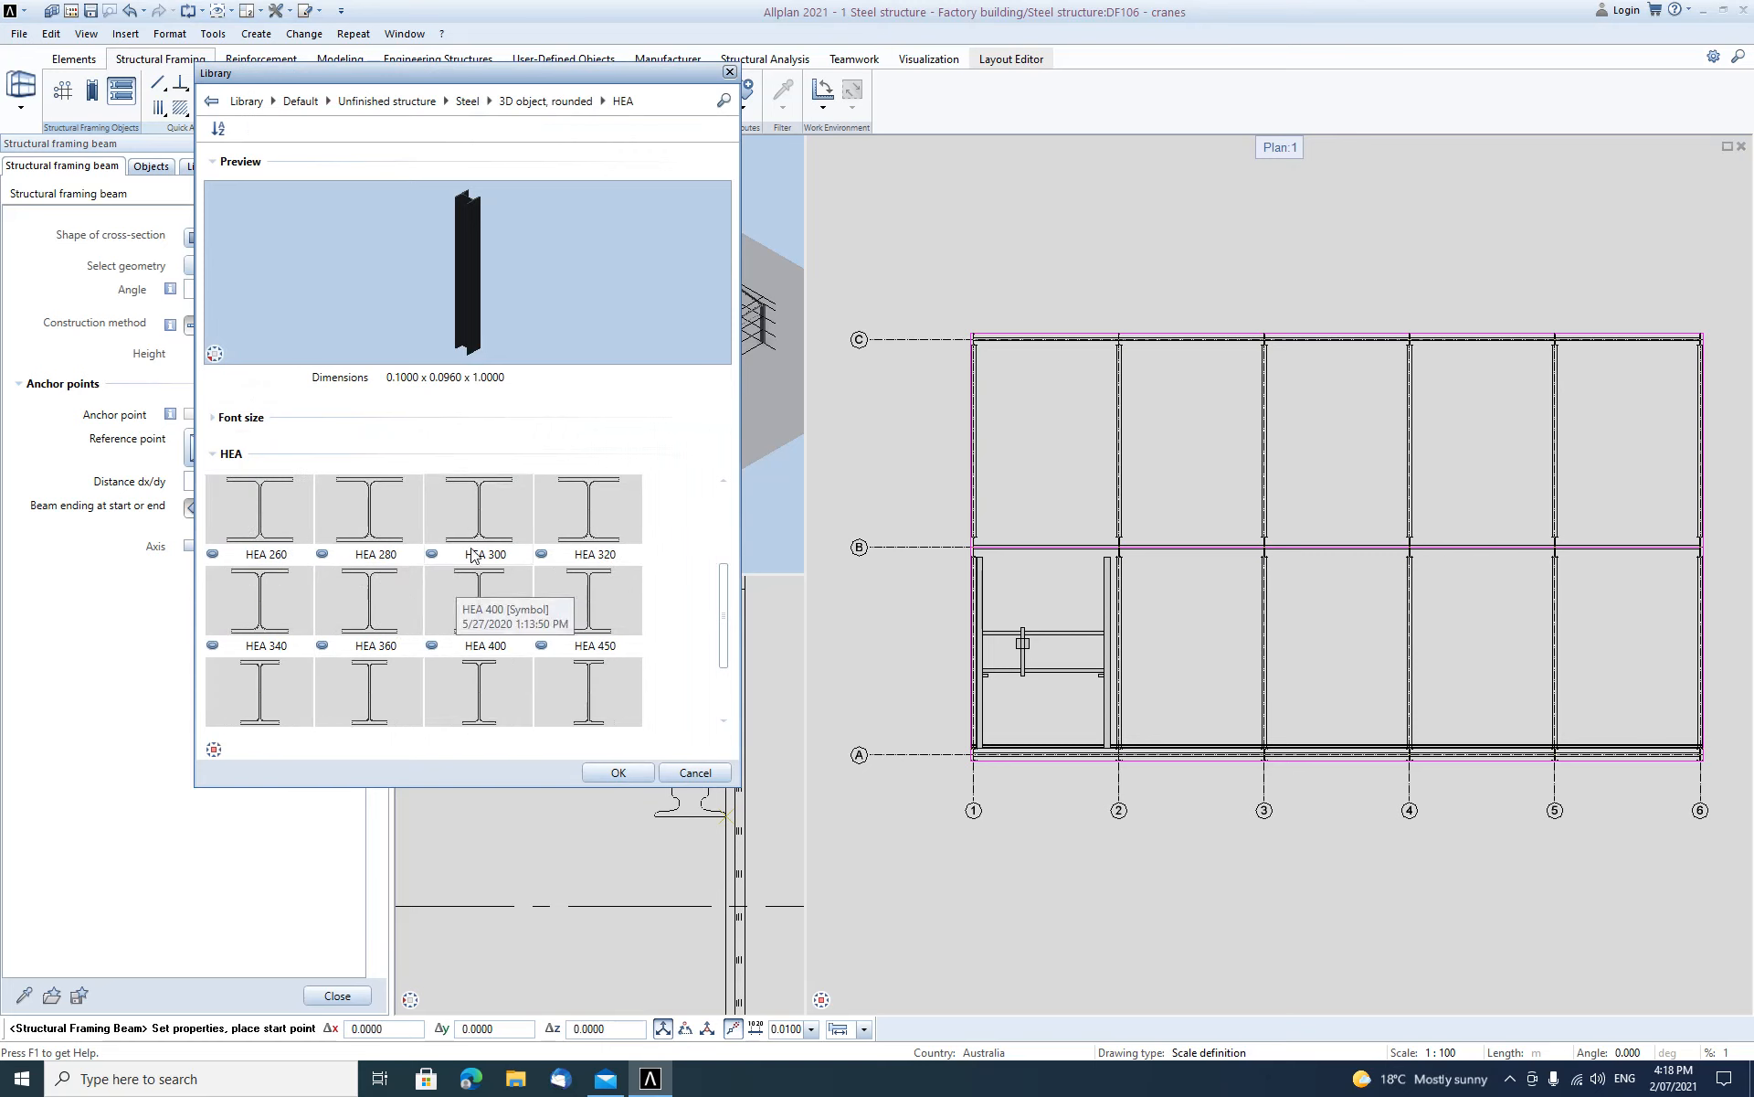
click(254, 535)
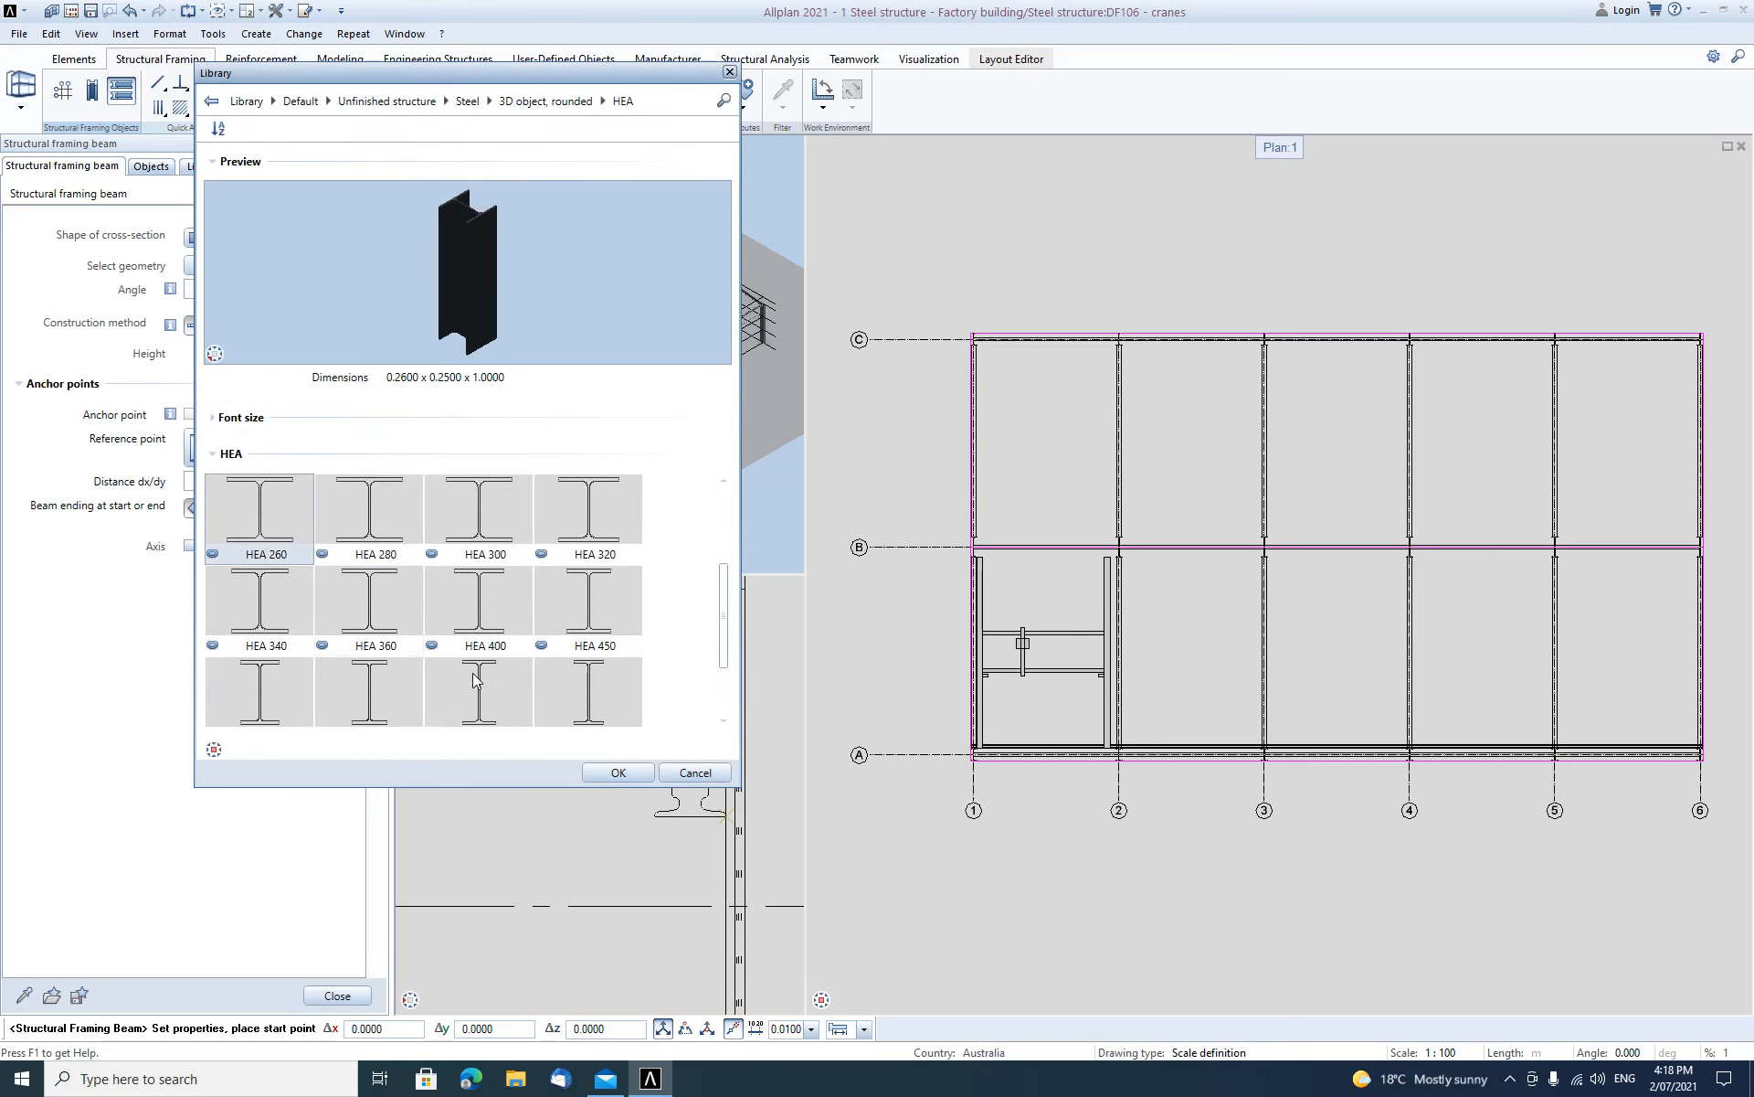
click(618, 772)
Place the HEA 260 beam along axis A, from the inner flange corner of the axis 1 column to the axis 6 column's outer corner.
scroll(964, 742, up, 3)
scroll(962, 742, up, 4)
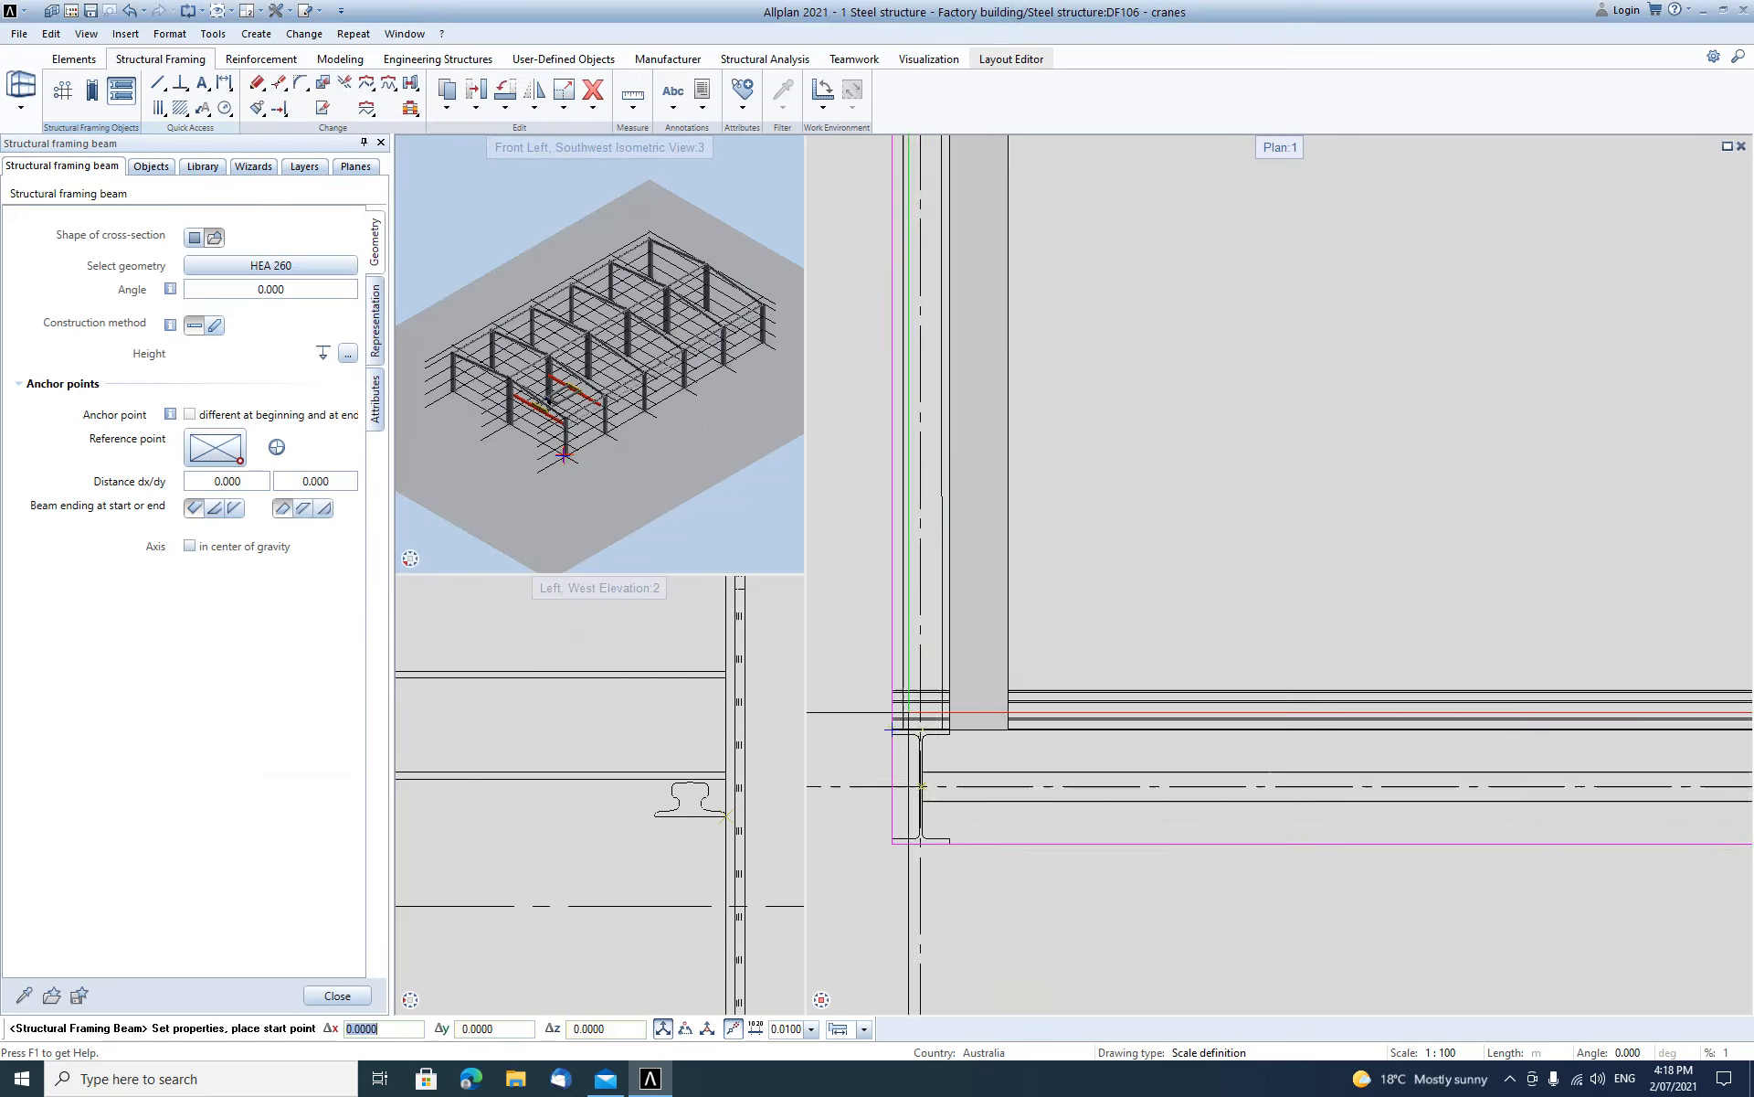
click(890, 789)
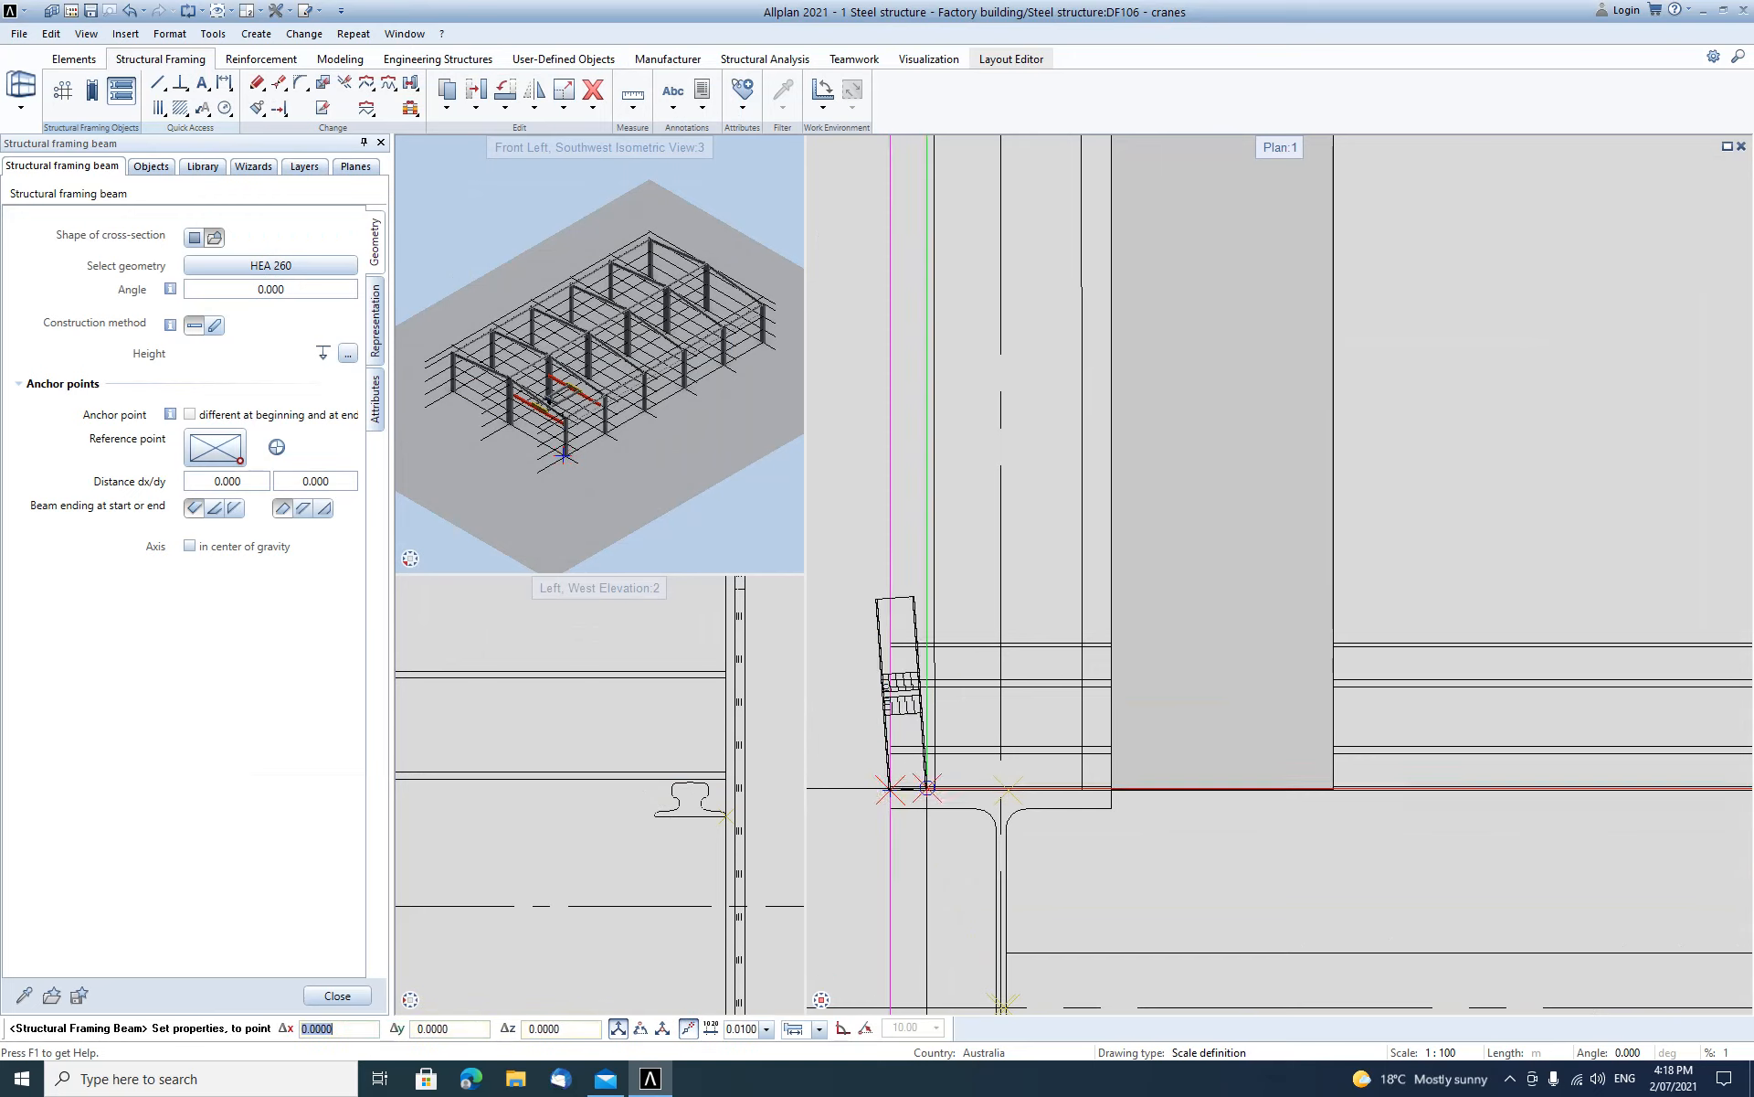
scroll(1133, 787, down, 6)
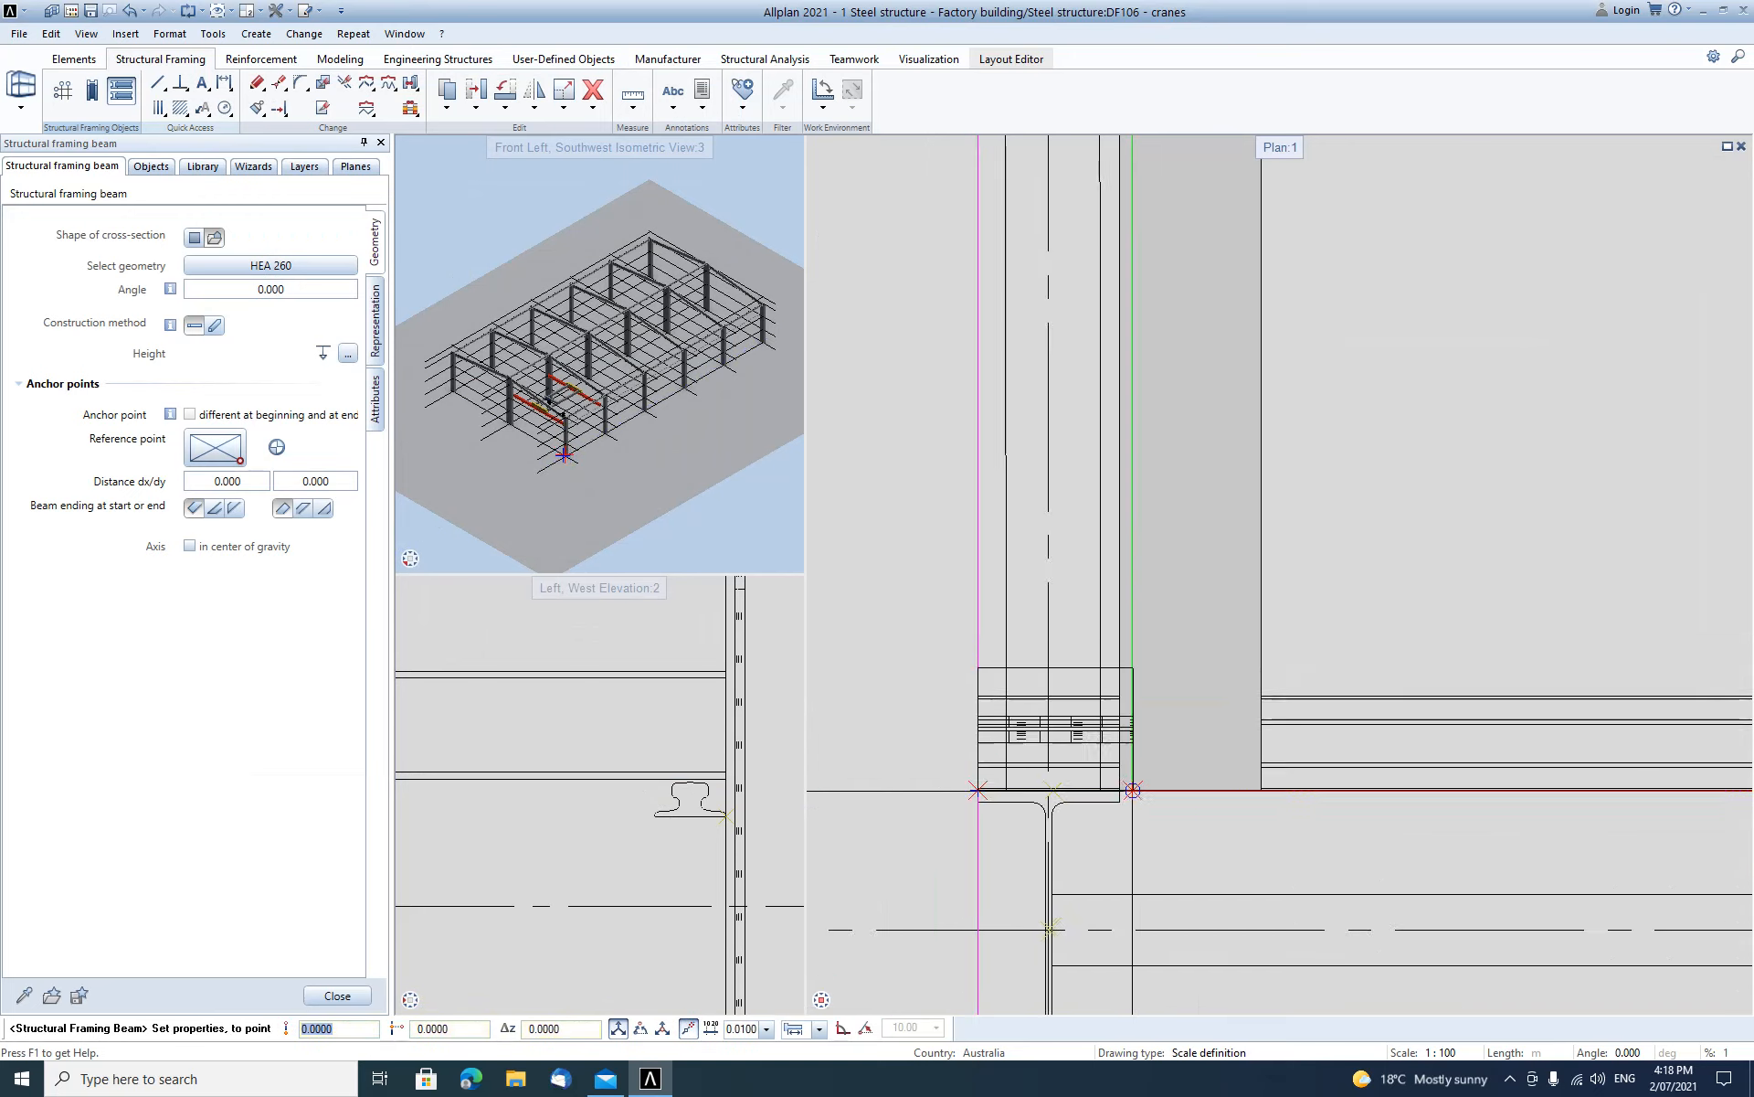
scroll(1244, 781, up, 5)
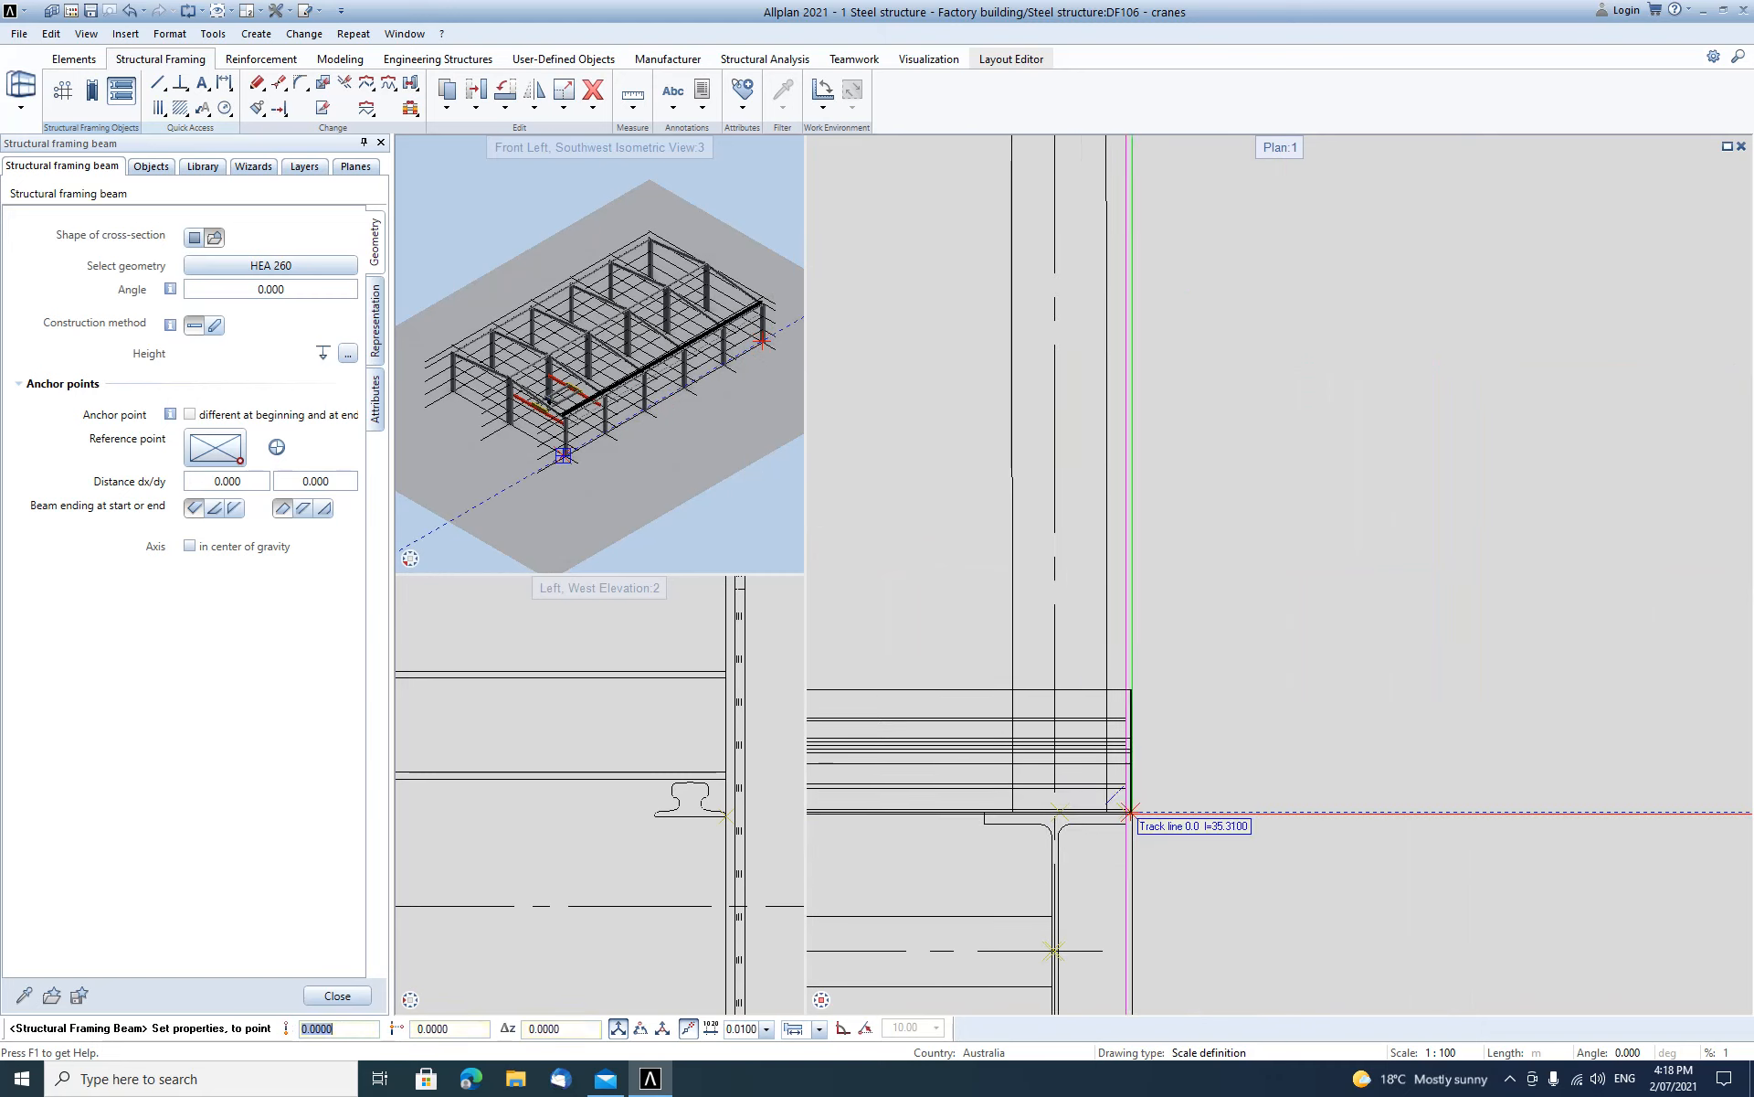
click(1124, 810)
scroll(923, 598, down, 2)
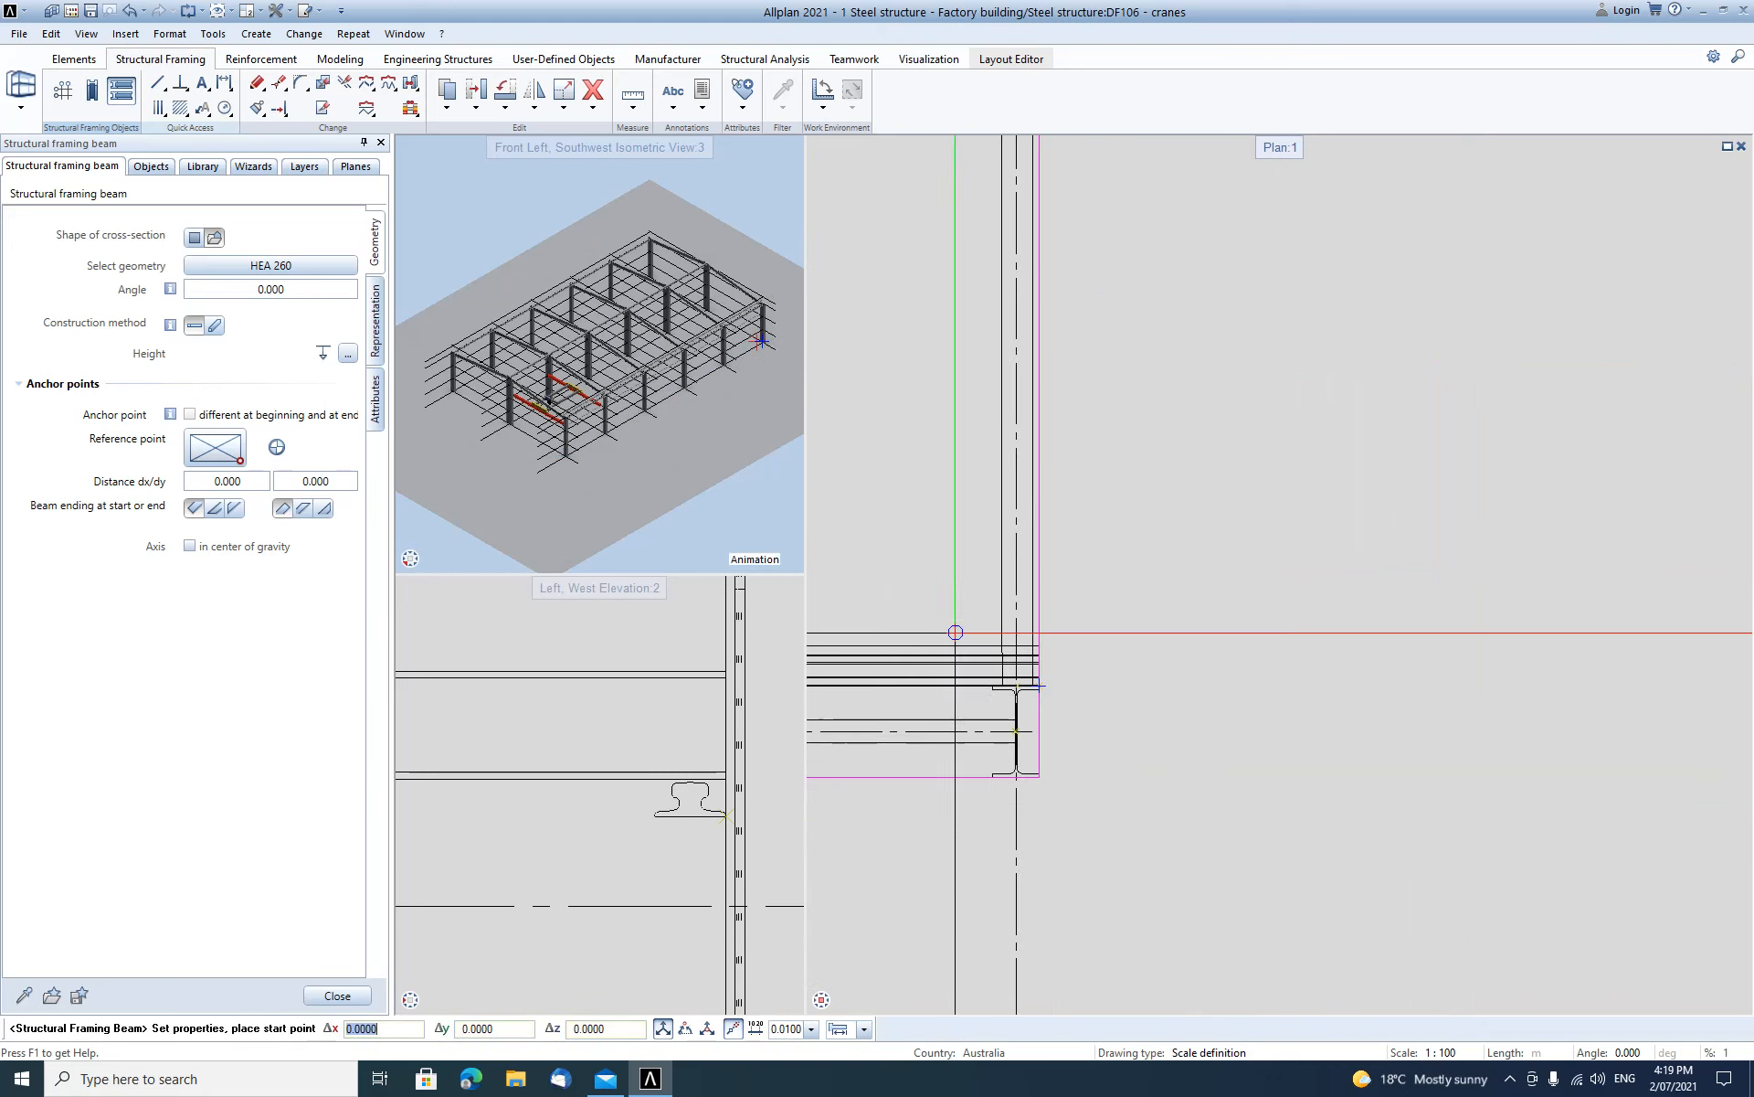
key(Escape)
scroll(847, 741, down, 1)
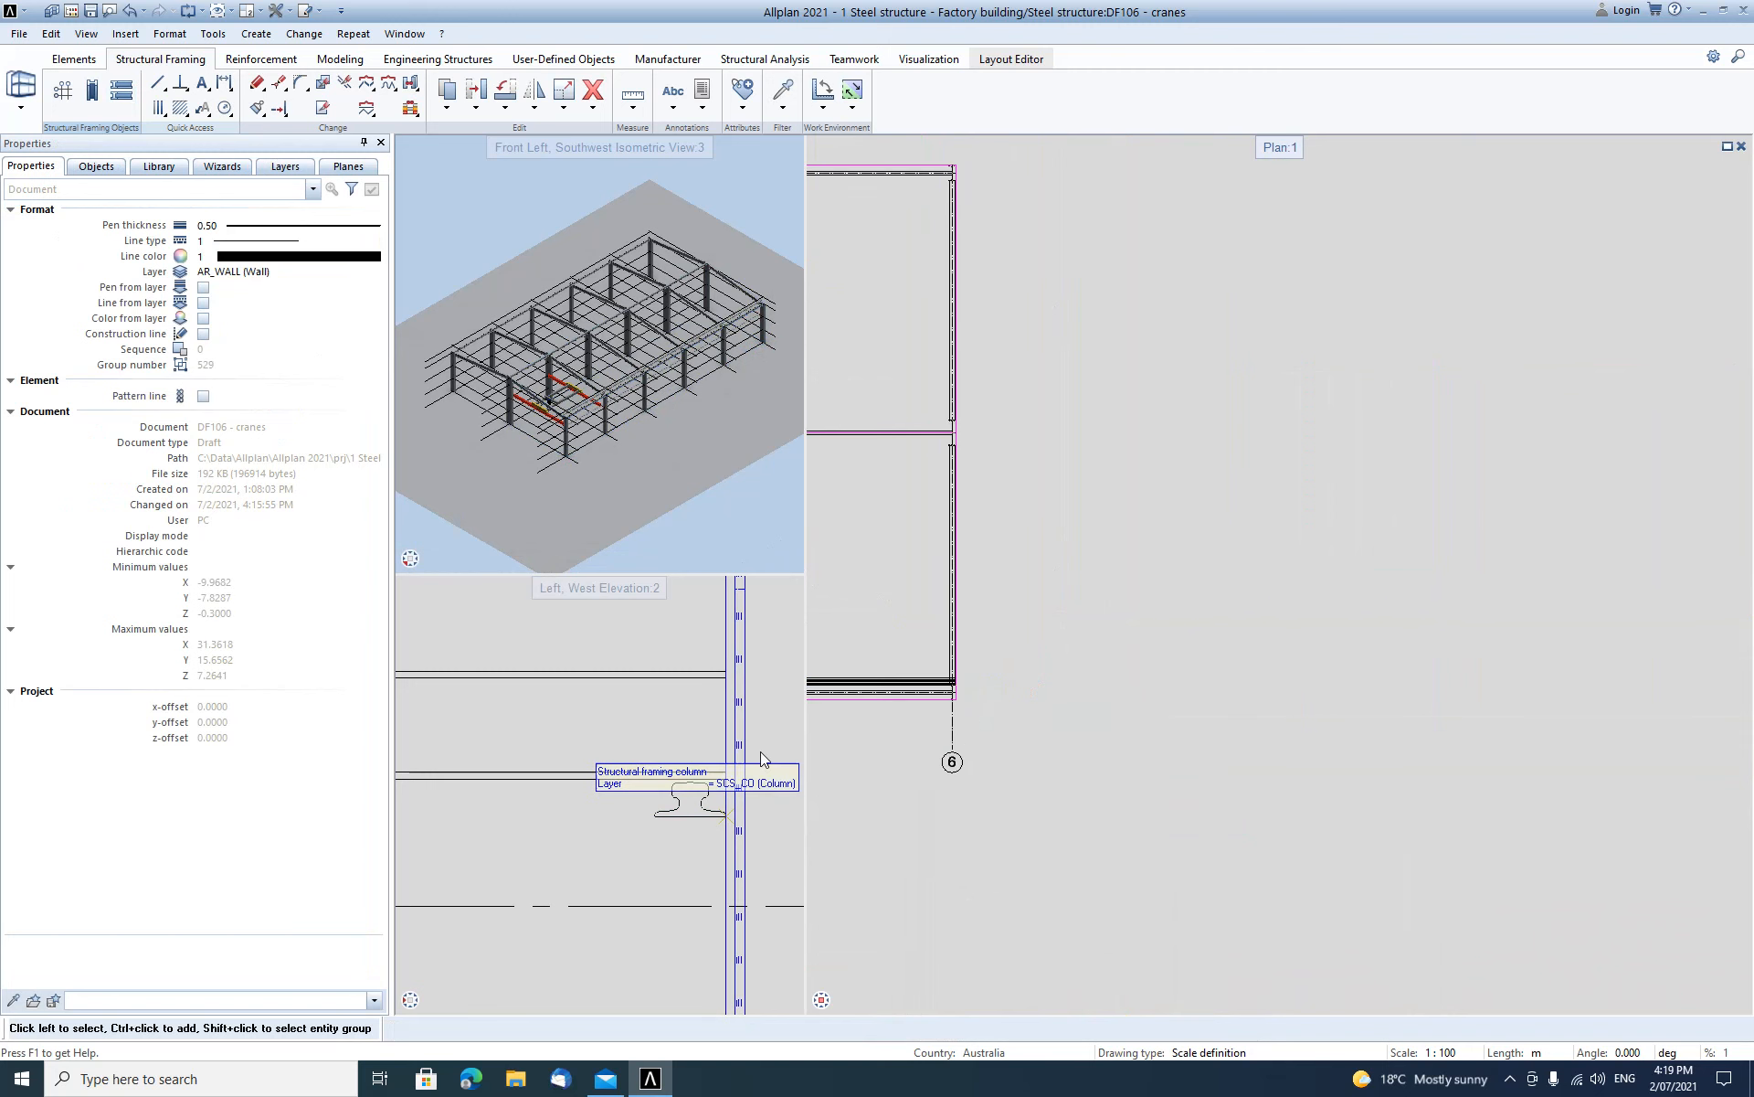
scroll(722, 731, down, 3)
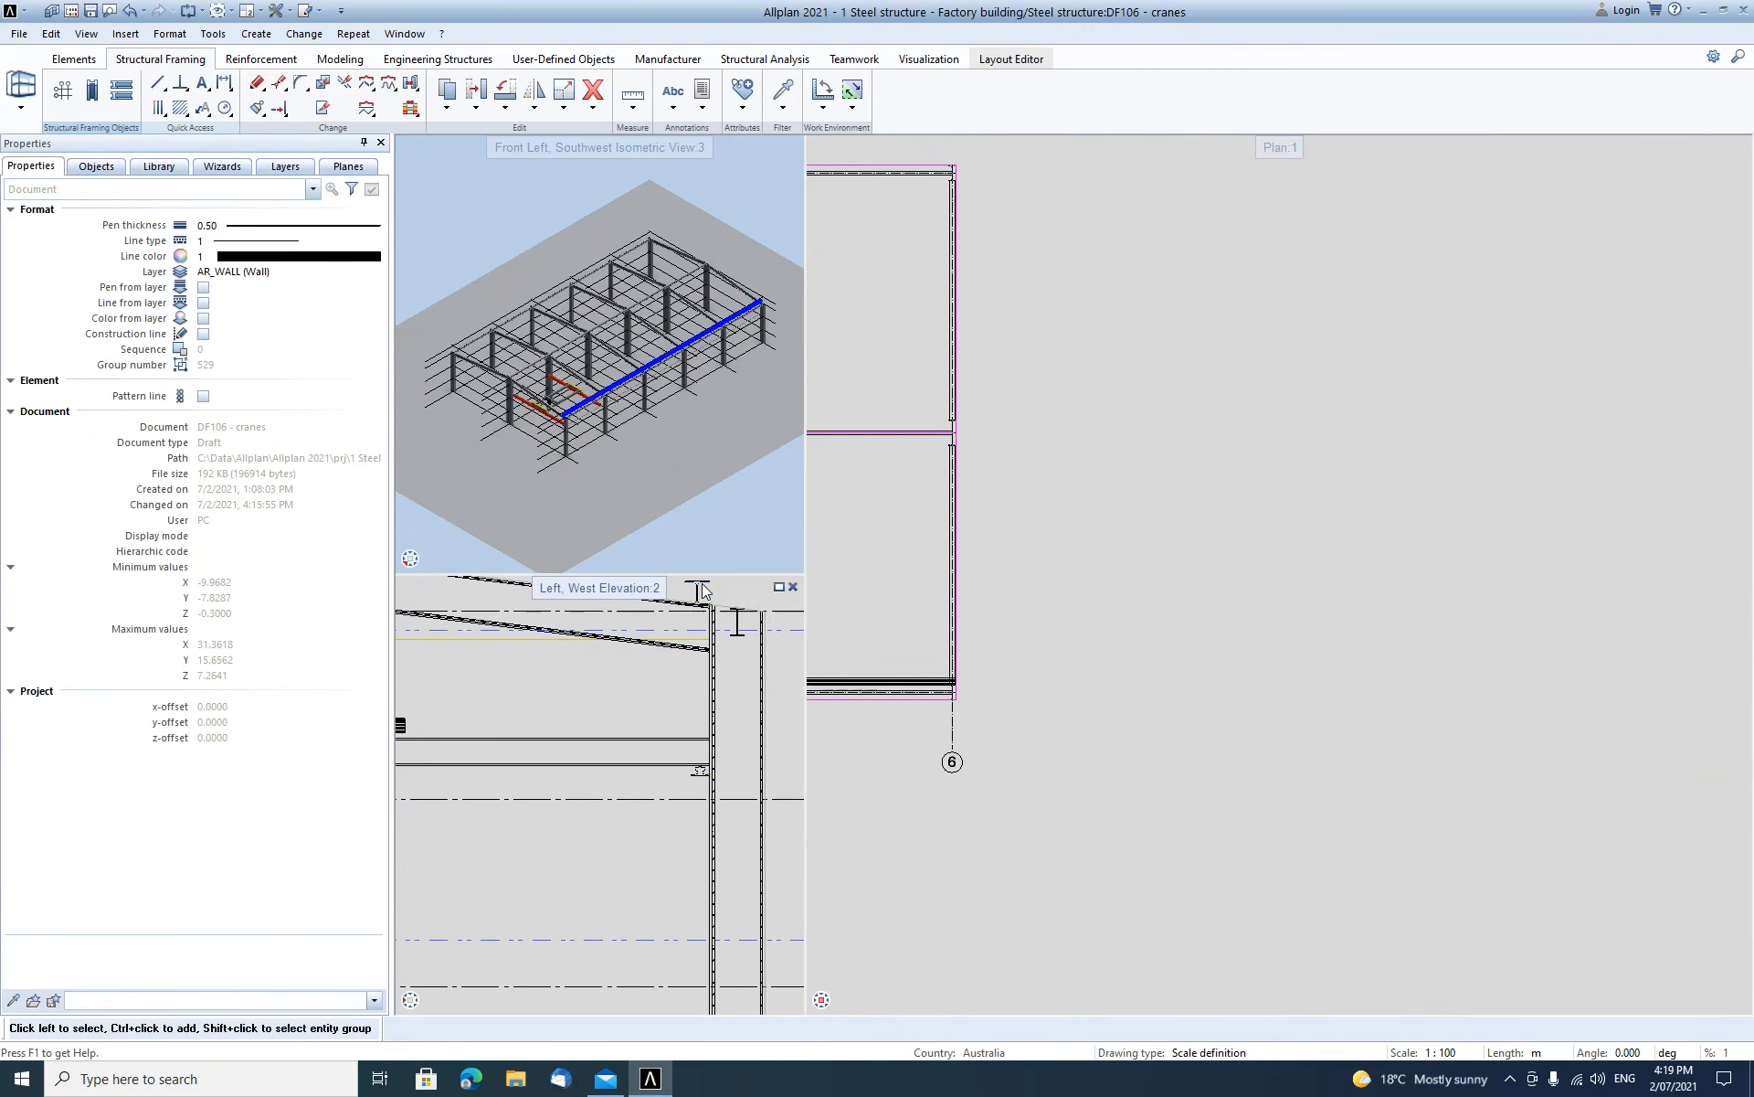
double_click(703, 592)
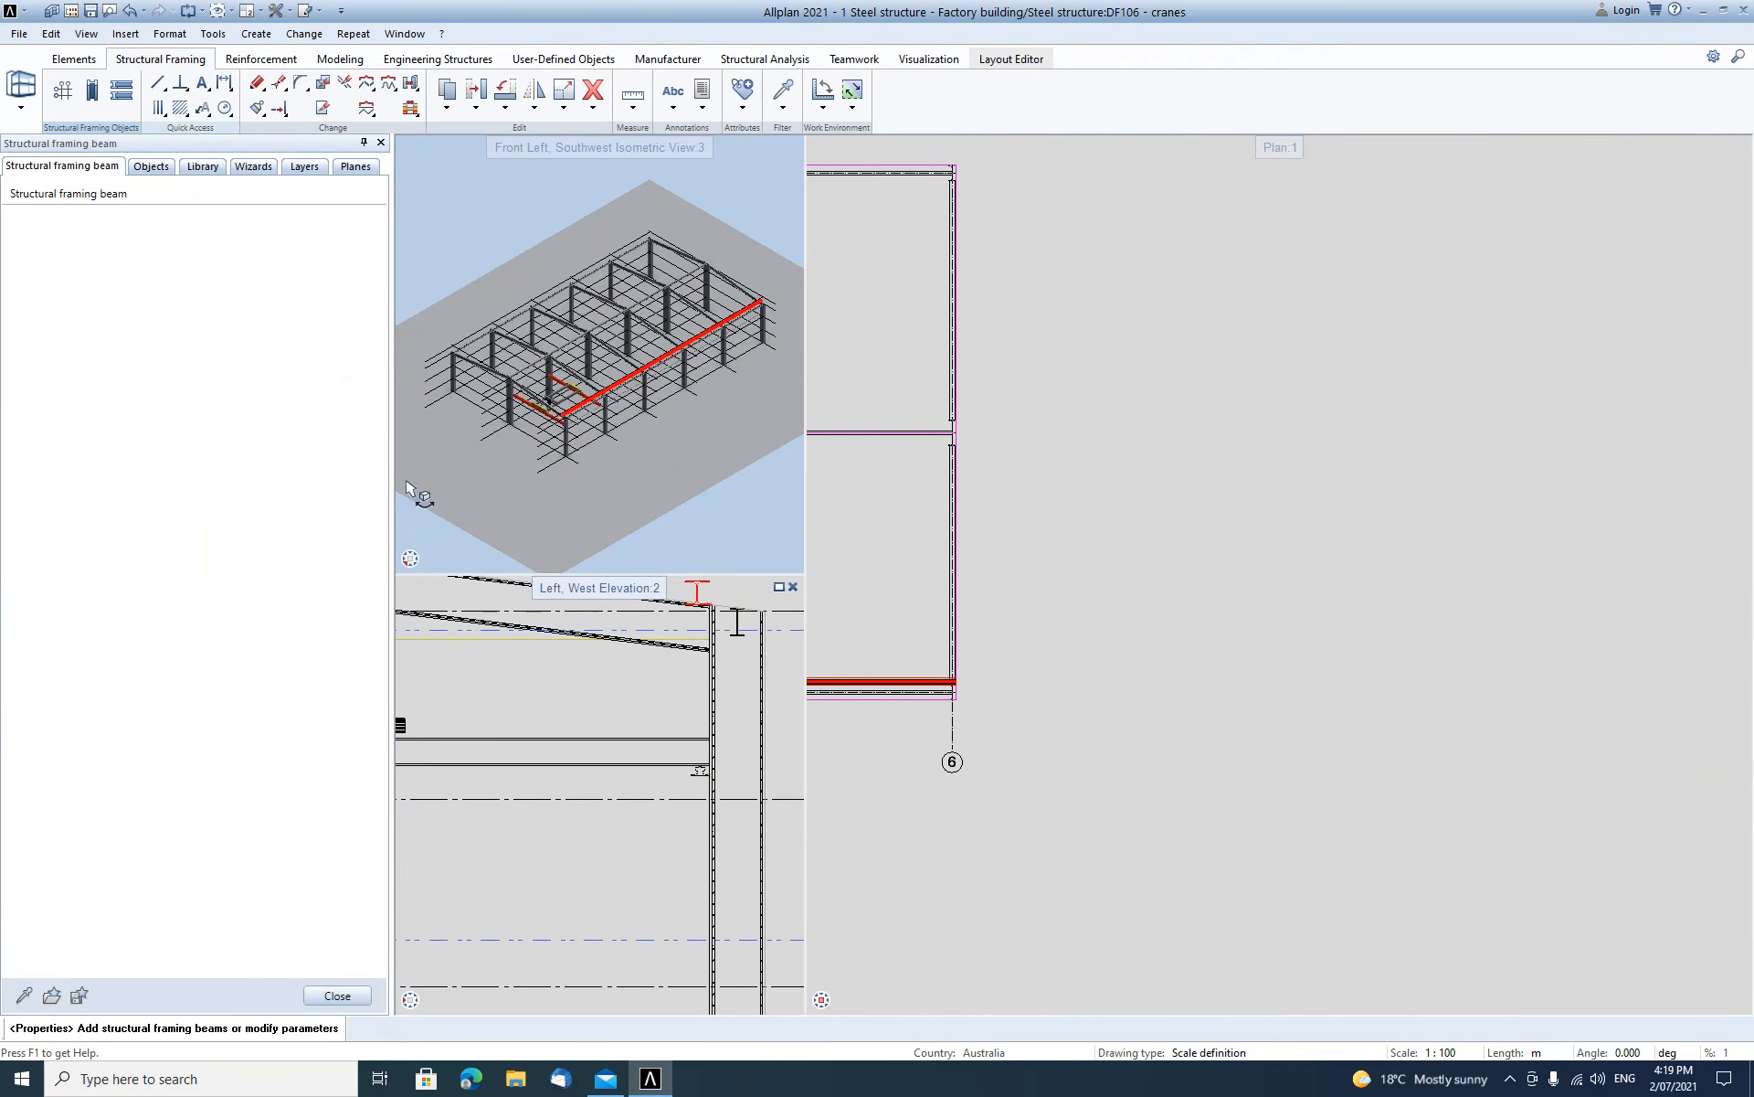
key(Escape)
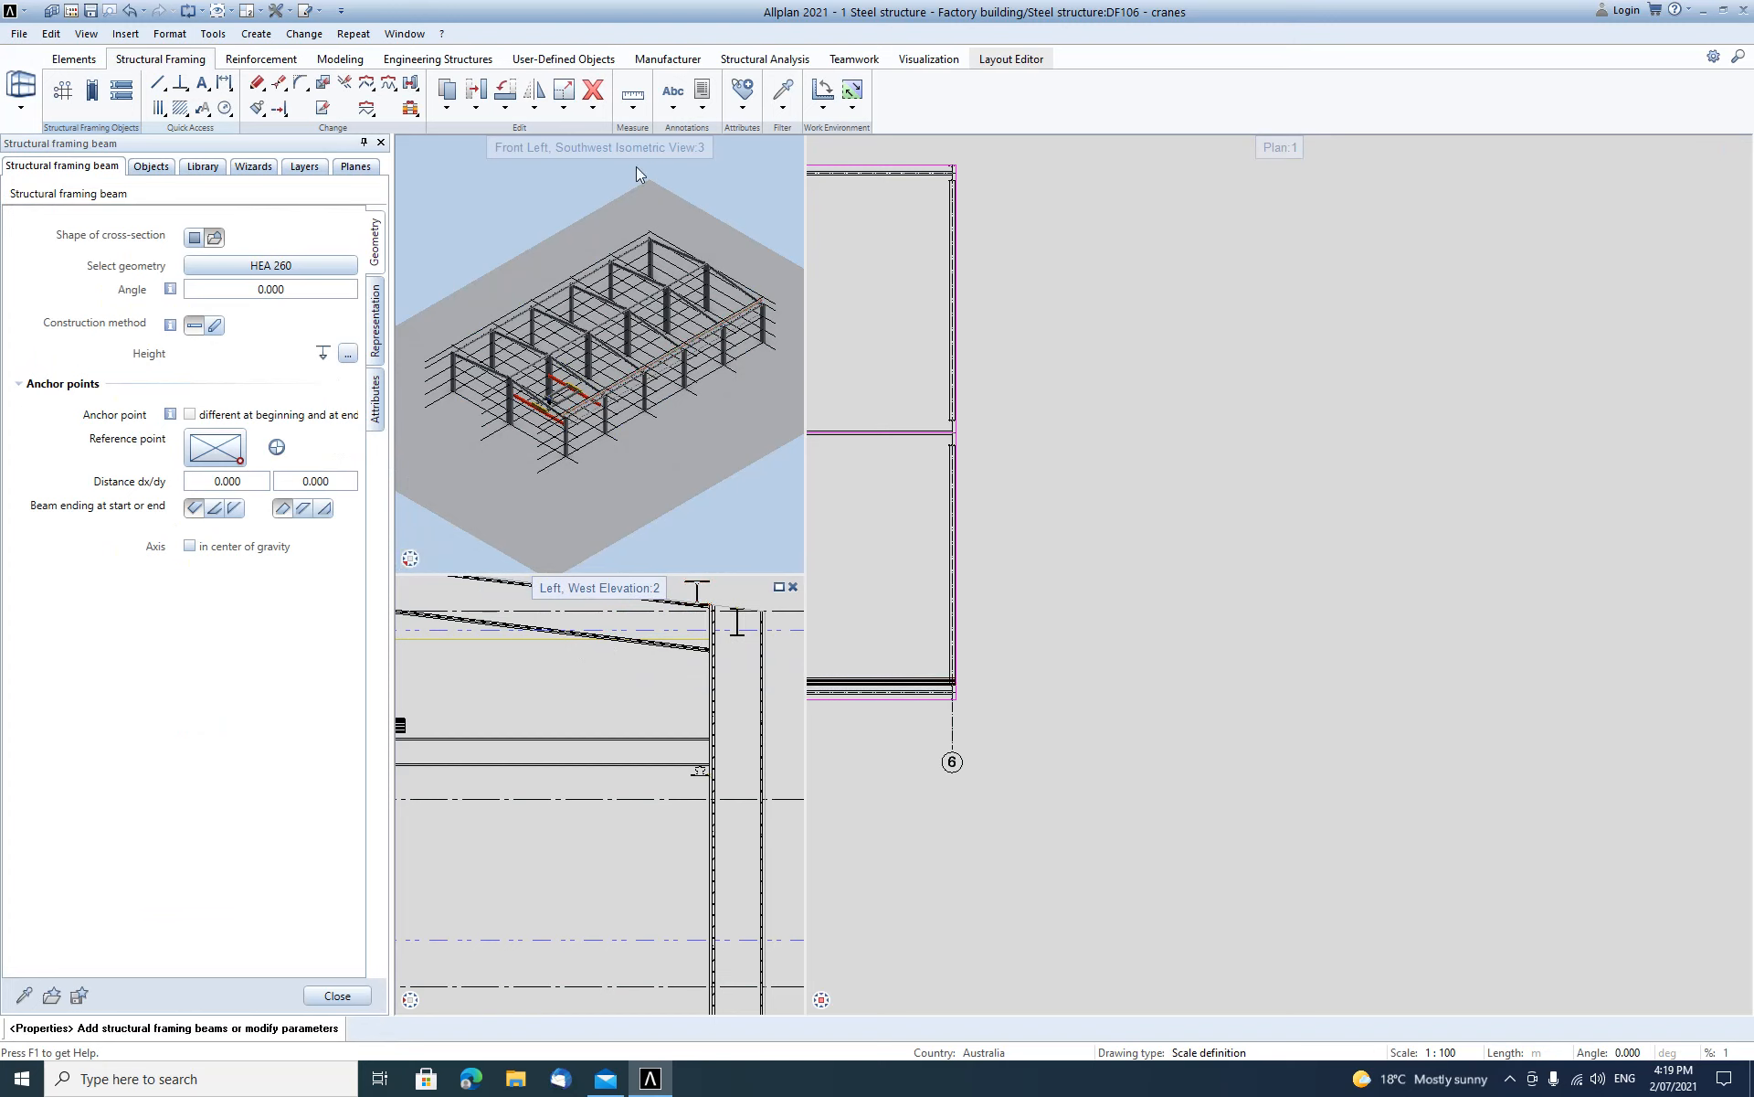
Measure the vertical distance from the crane rail's underside to the column base in the west elevation and copy the measured value.
key(ctrl+m)
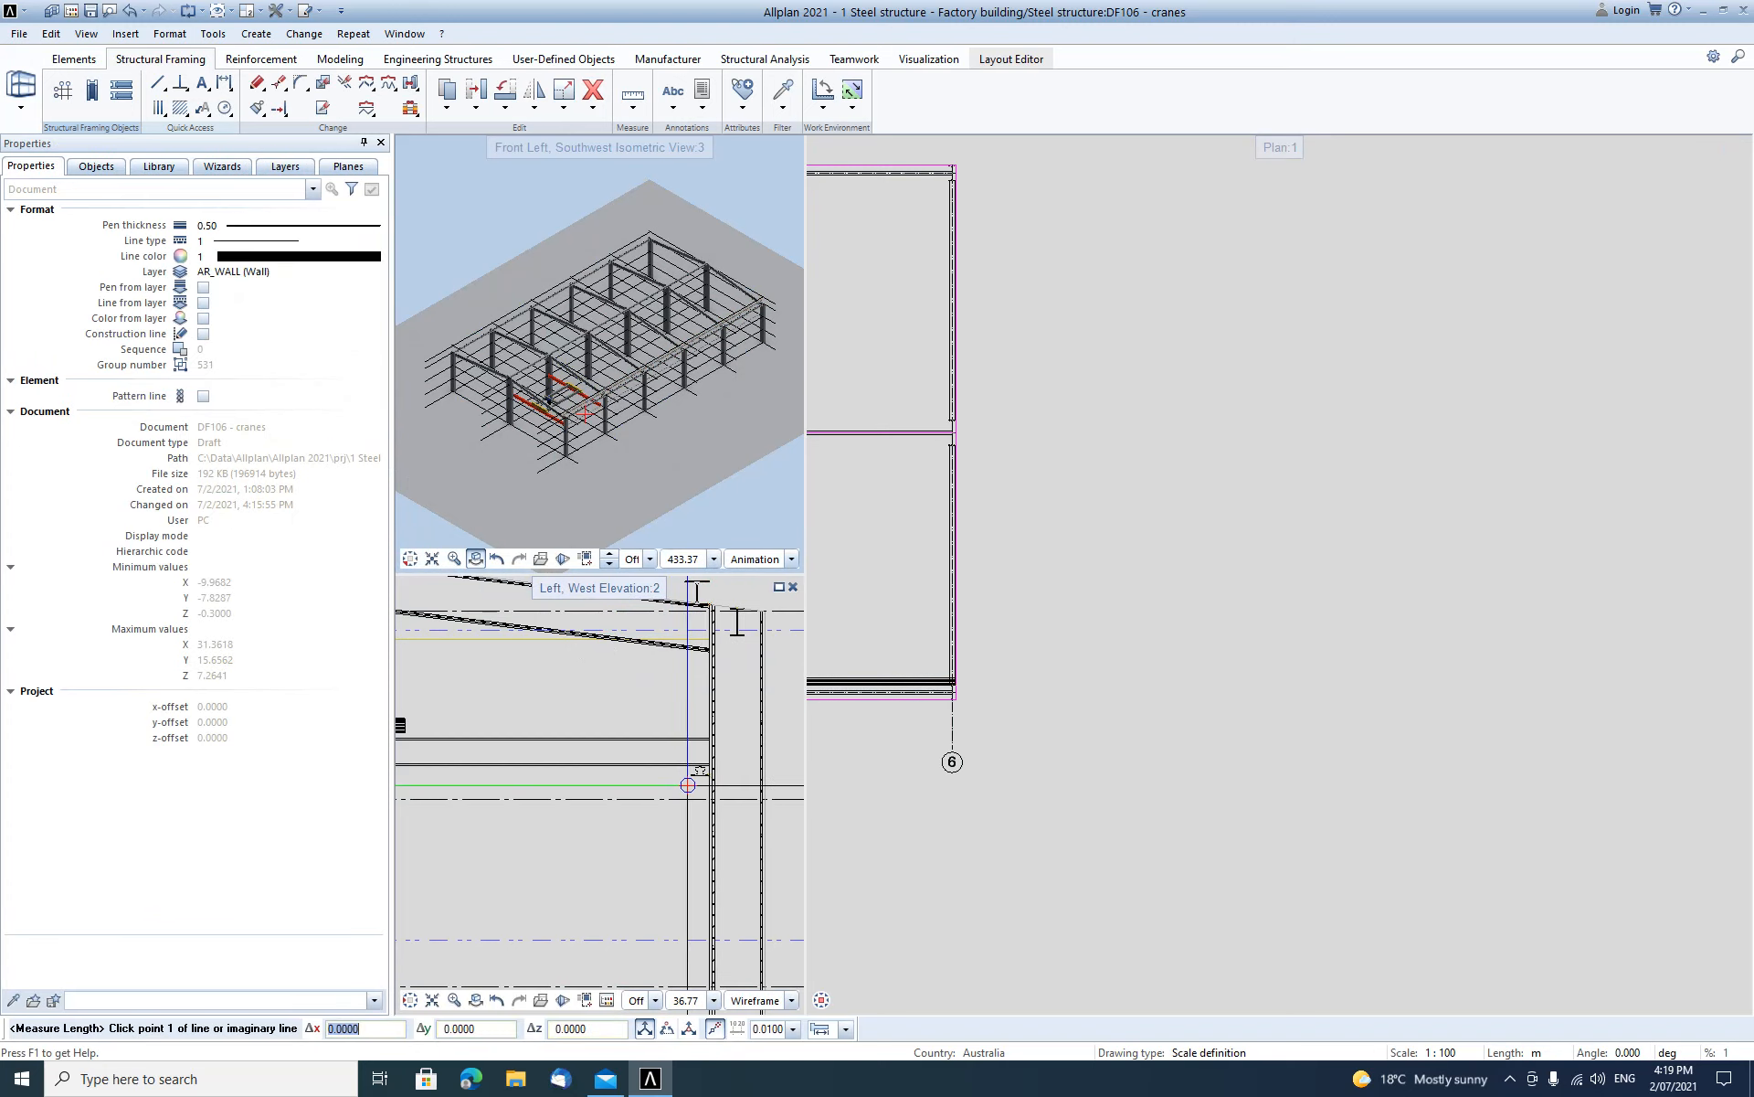
scroll(690, 782, up, 5)
click(741, 747)
scroll(741, 748, down, 3)
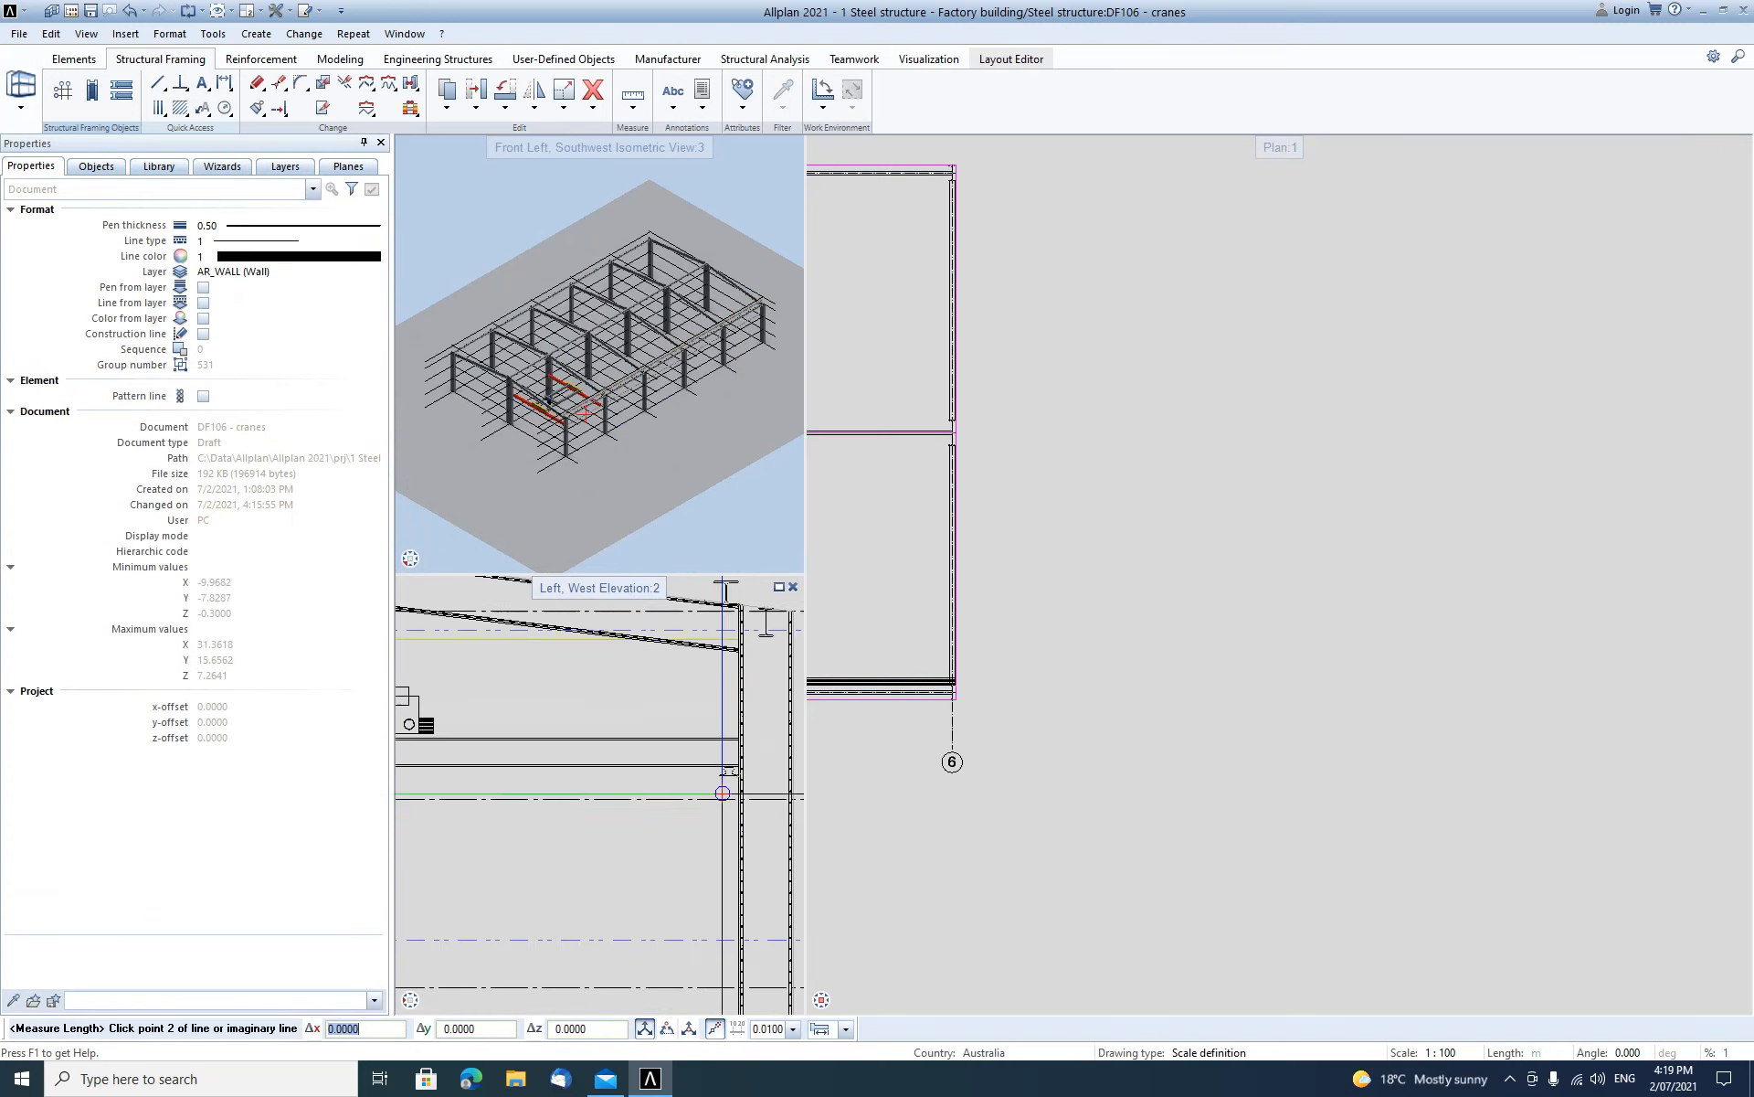
click(658, 910)
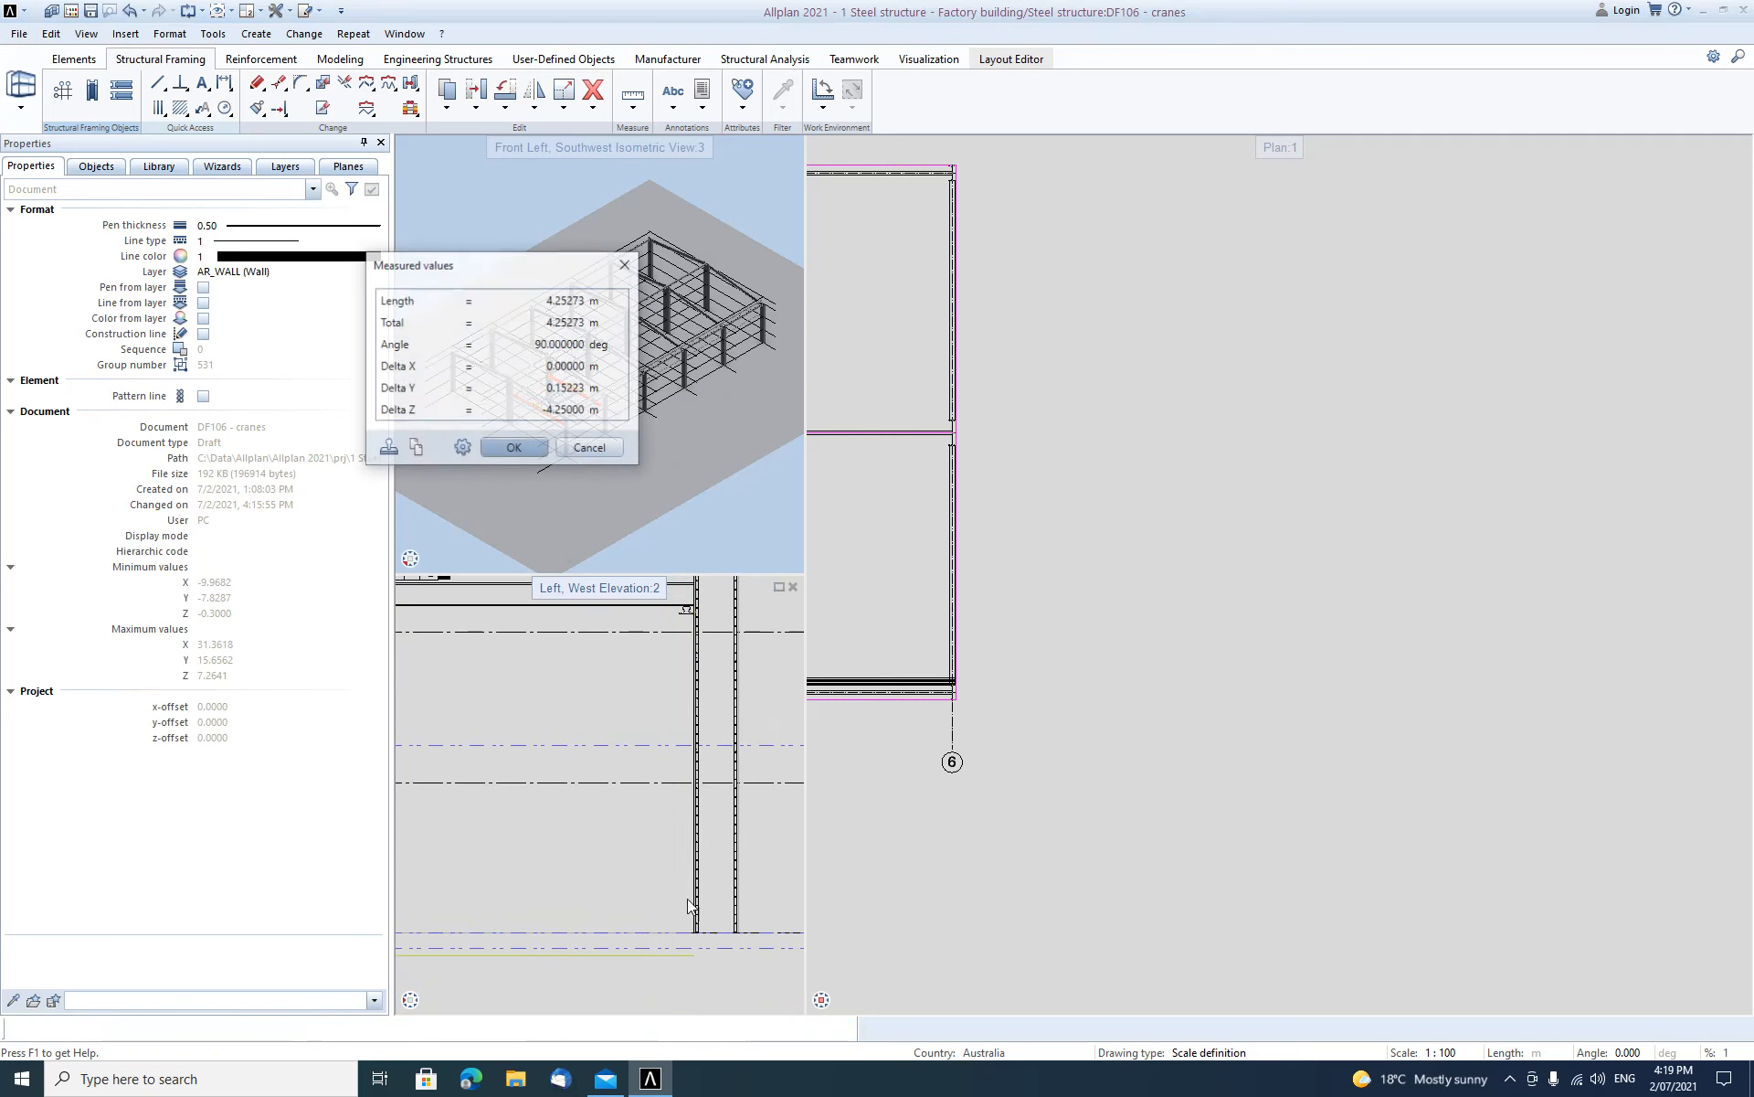
click(417, 448)
click(515, 448)
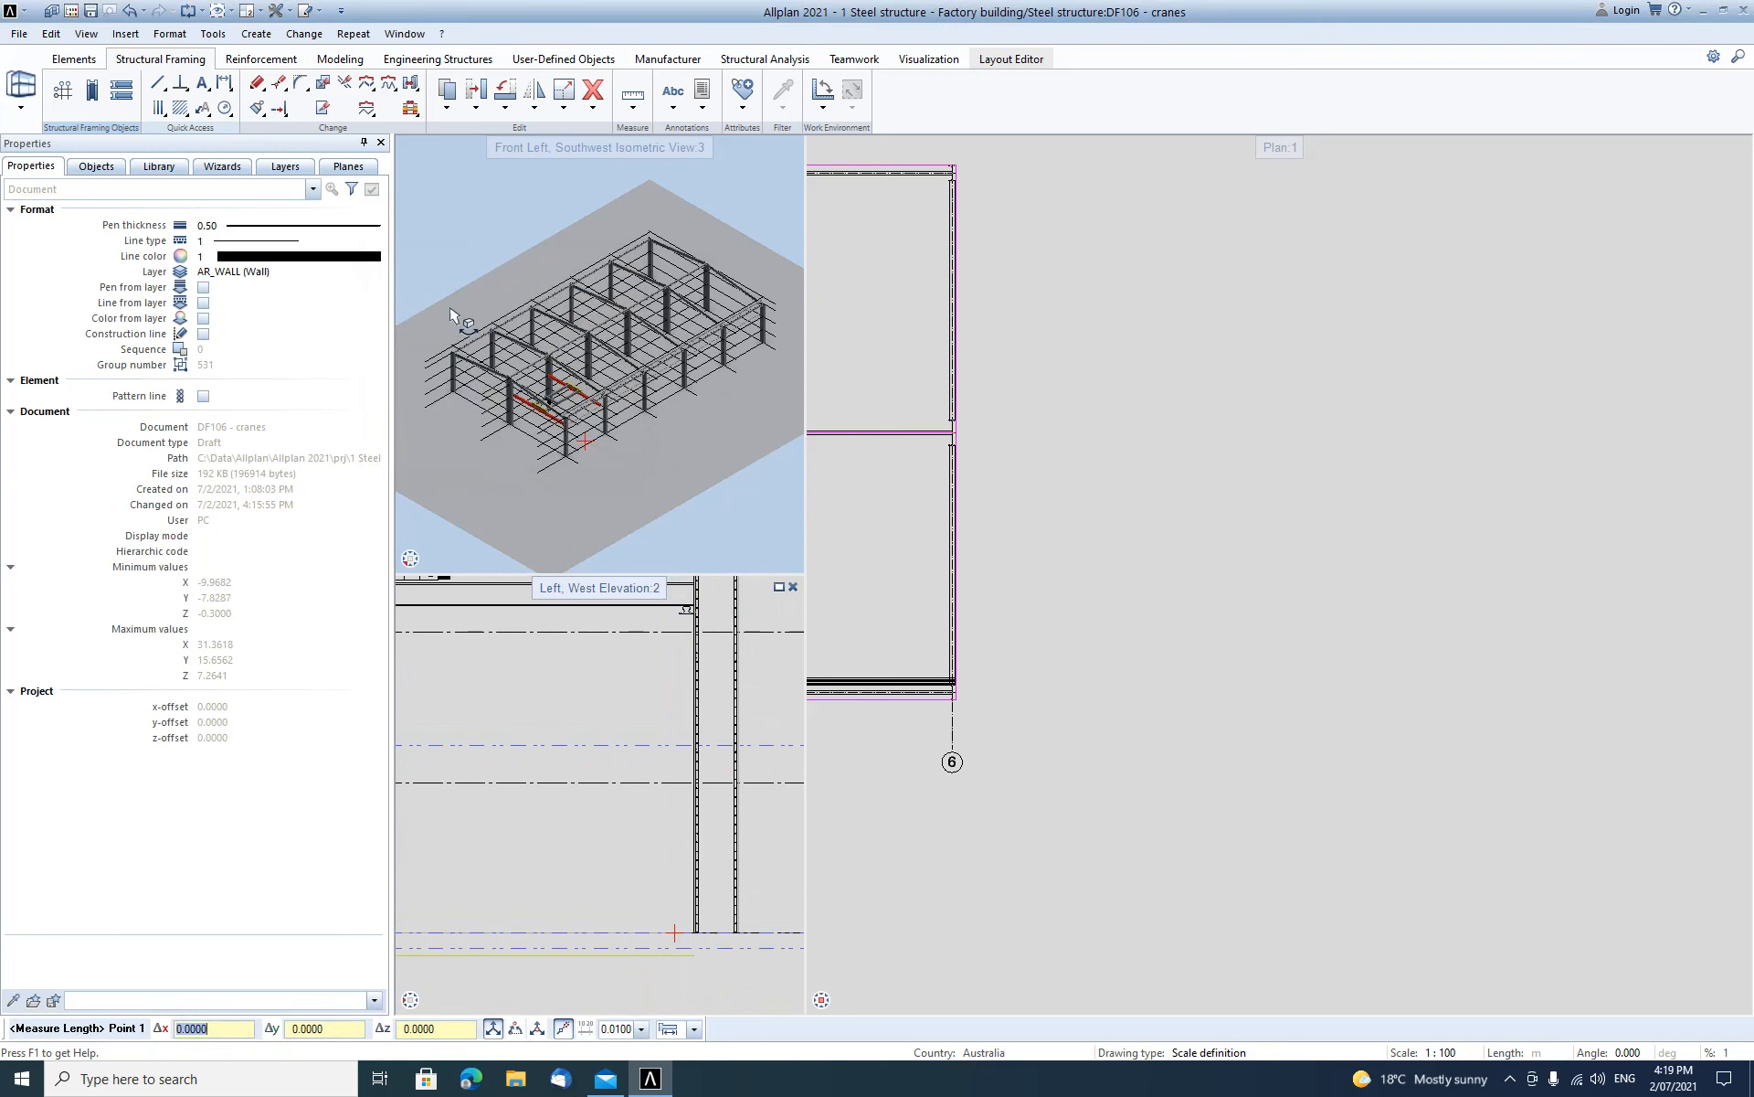
Measure the HEA 260 beam's depth between its upper and lower flange corners in the west elevation.
scroll(777, 694, down, 1)
middle_drag(687, 611, 622, 688)
key(Escape)
scroll(707, 656, up, 2)
scroll(694, 685, up, 3)
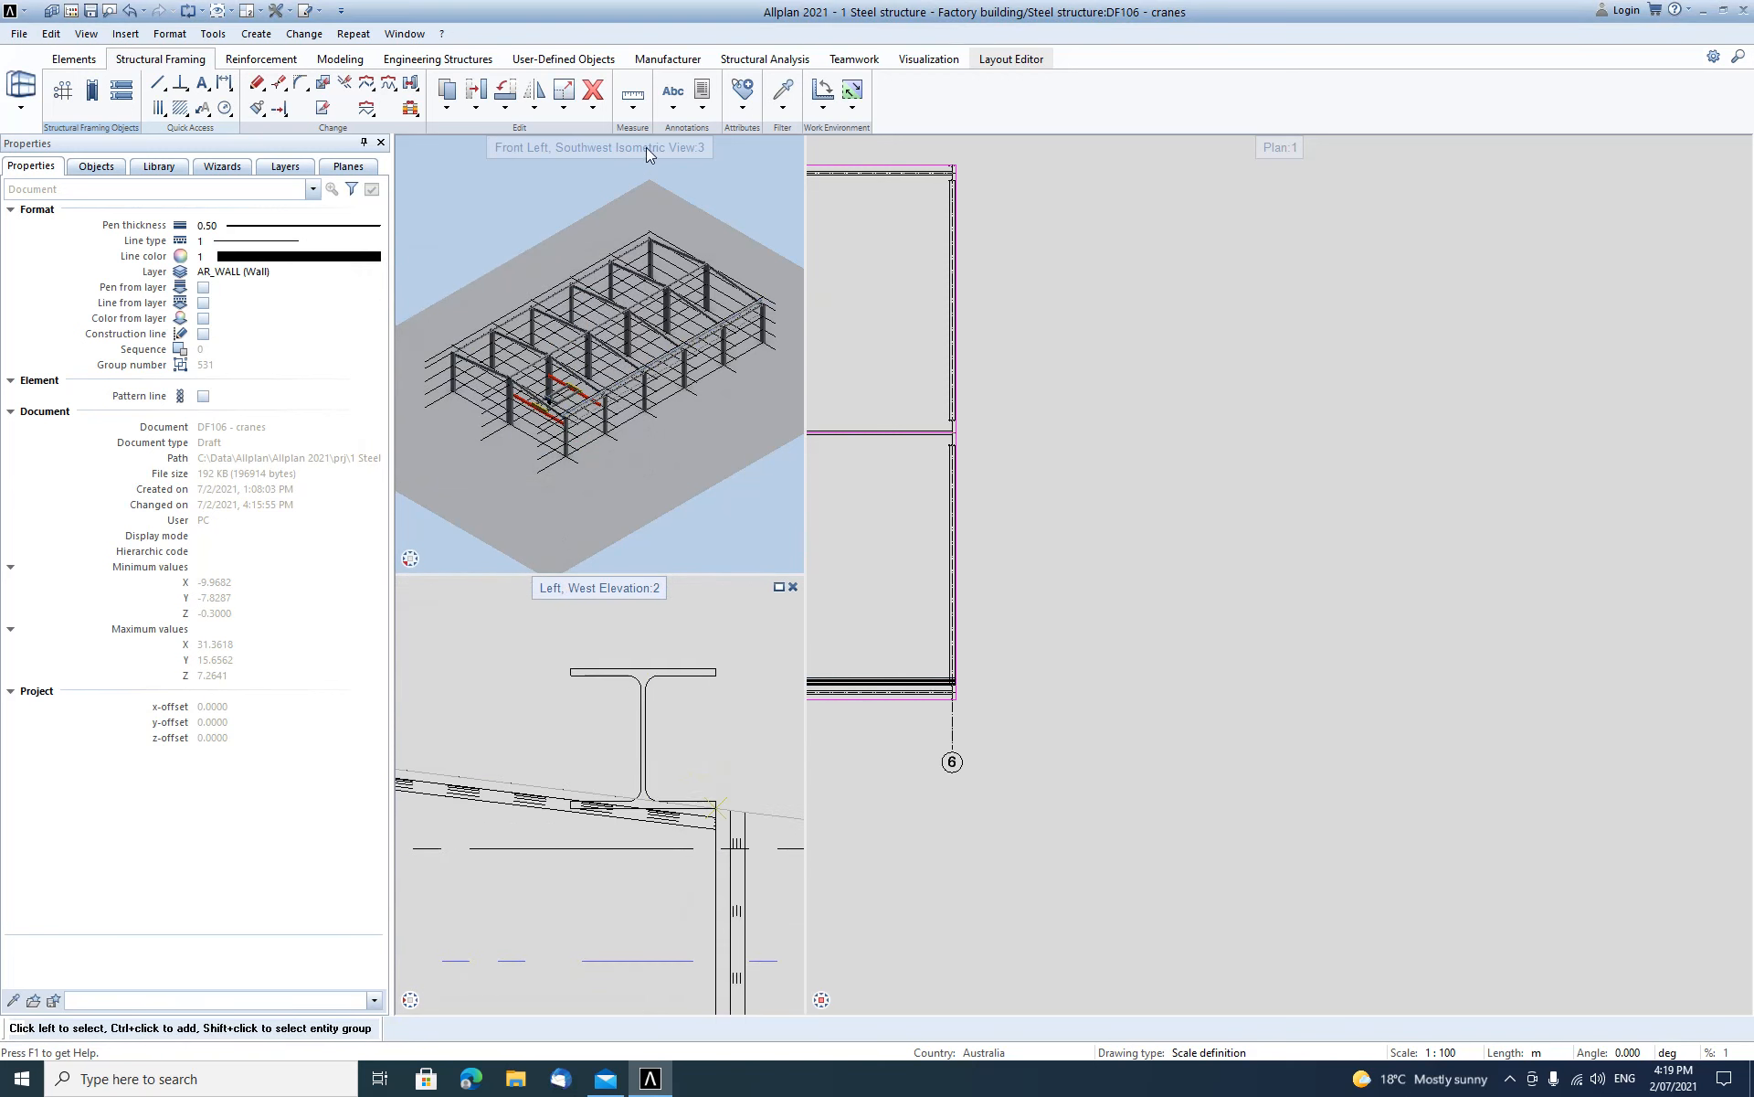
click(714, 670)
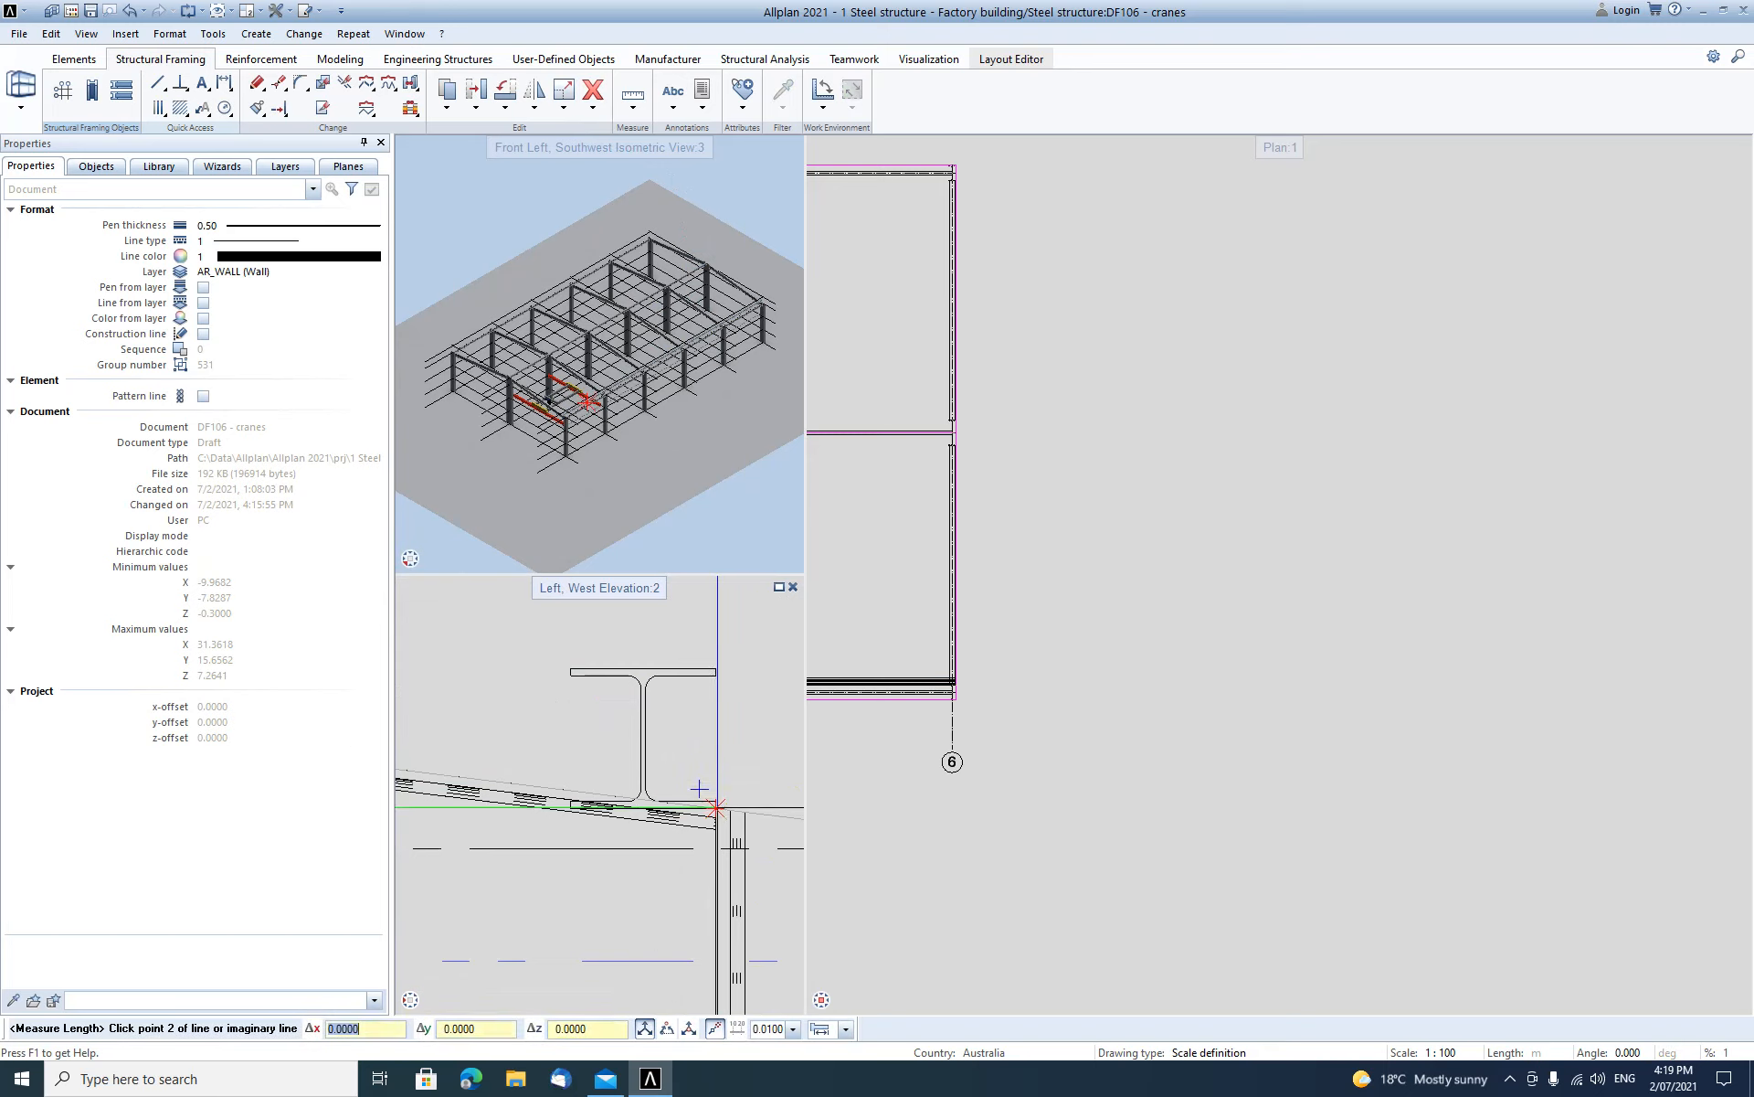
click(708, 800)
key(Escape)
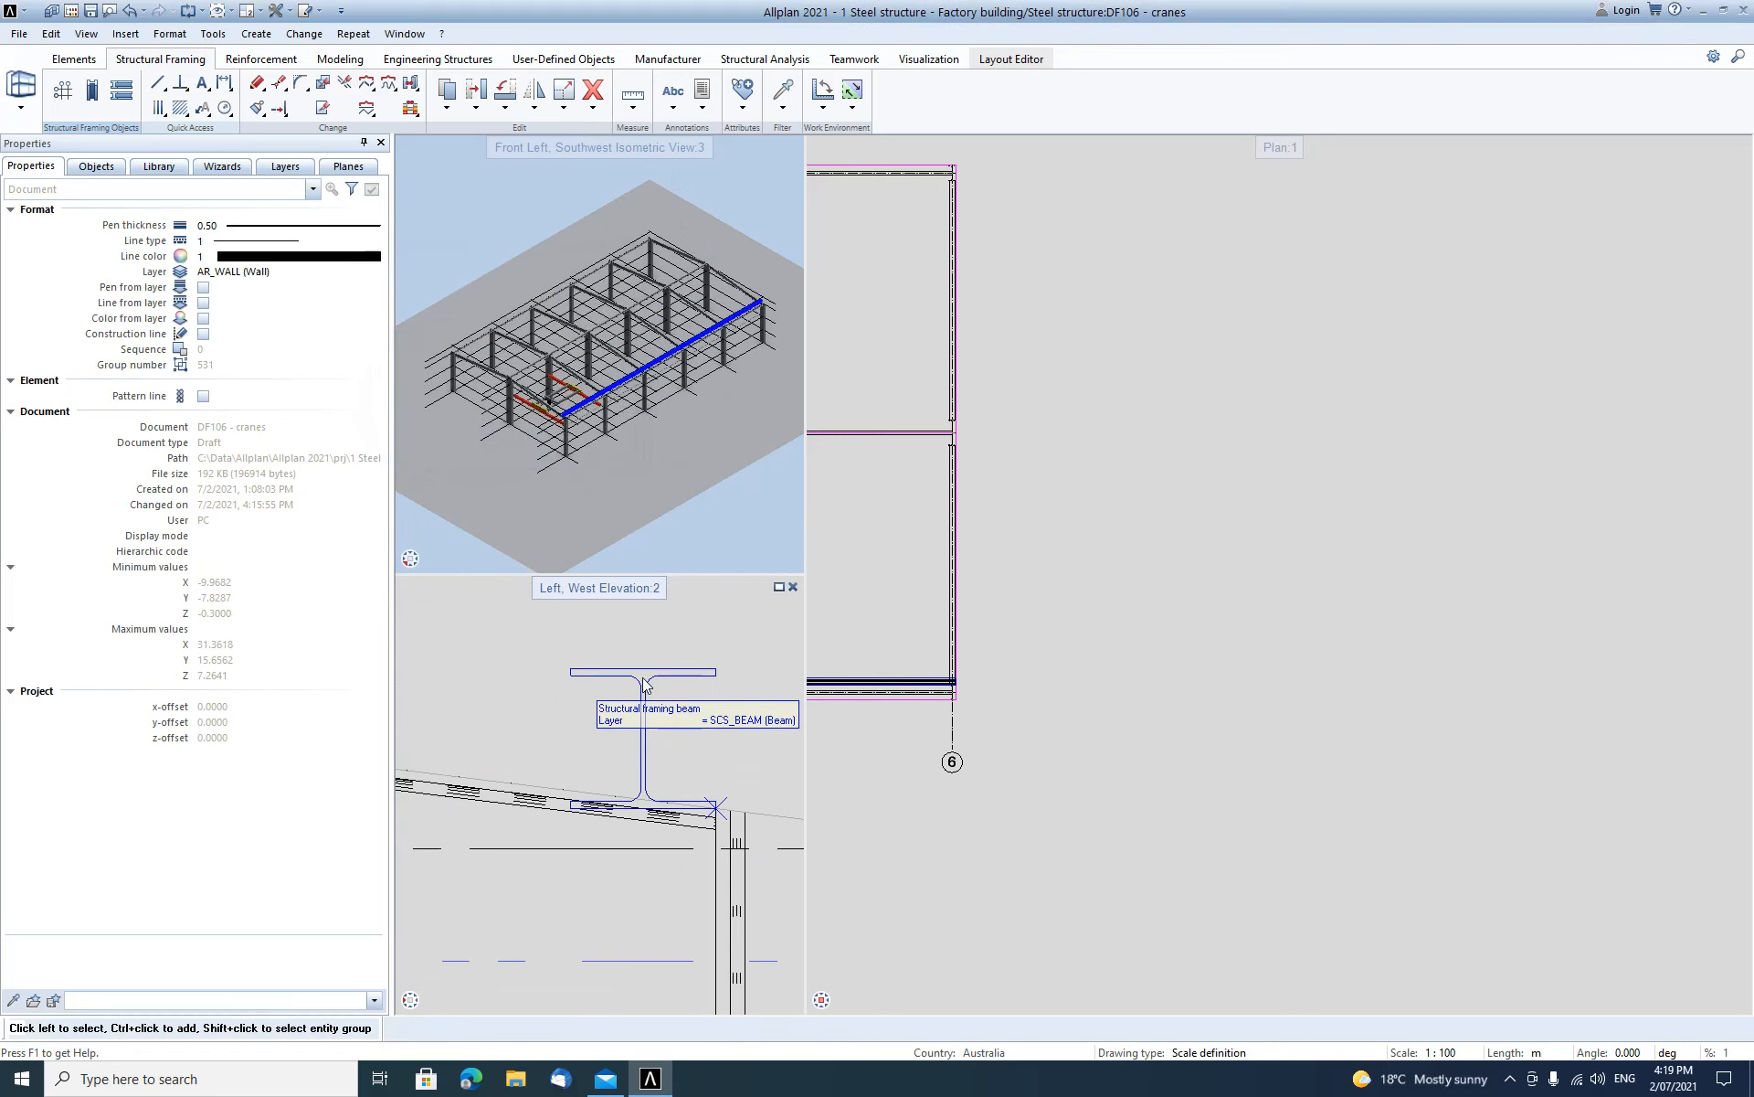
Set the HEA 260 beam's height with an upward offset of 4 m from Bottom level GF, so it sits directly beneath the crane rail.
double_click(645, 685)
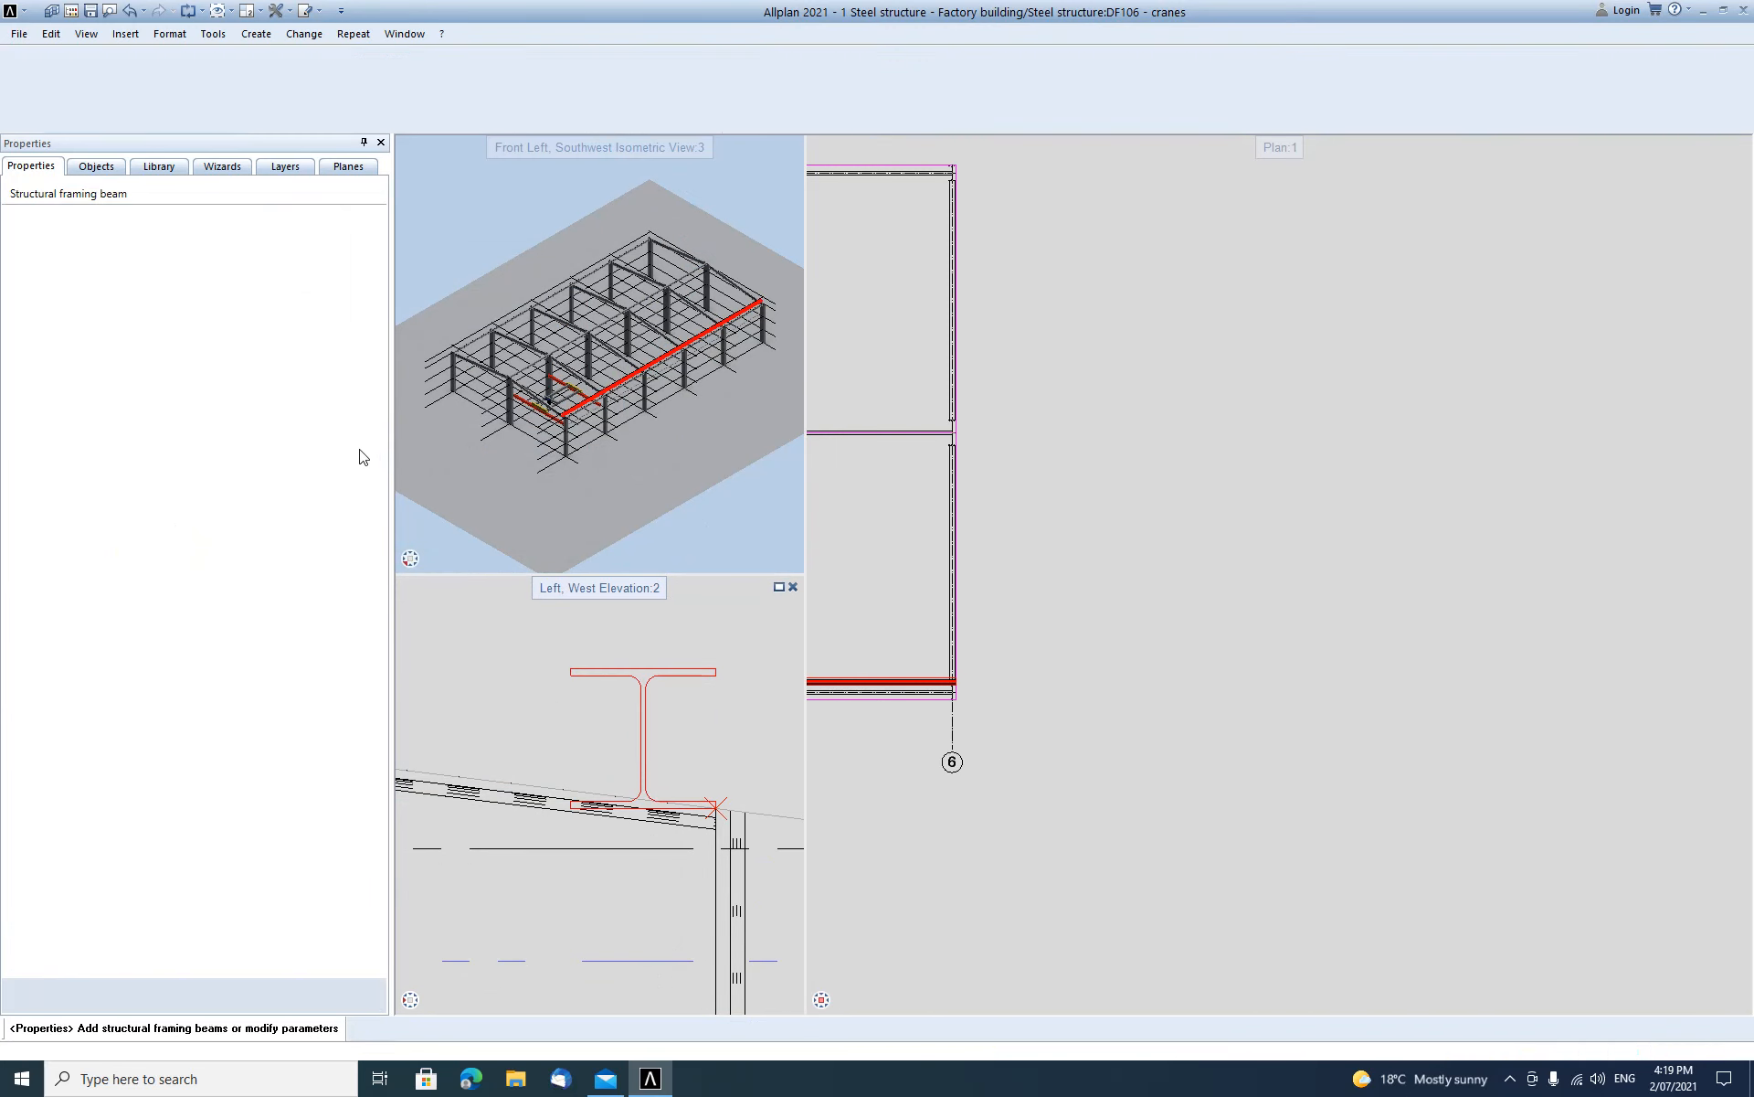
click(348, 355)
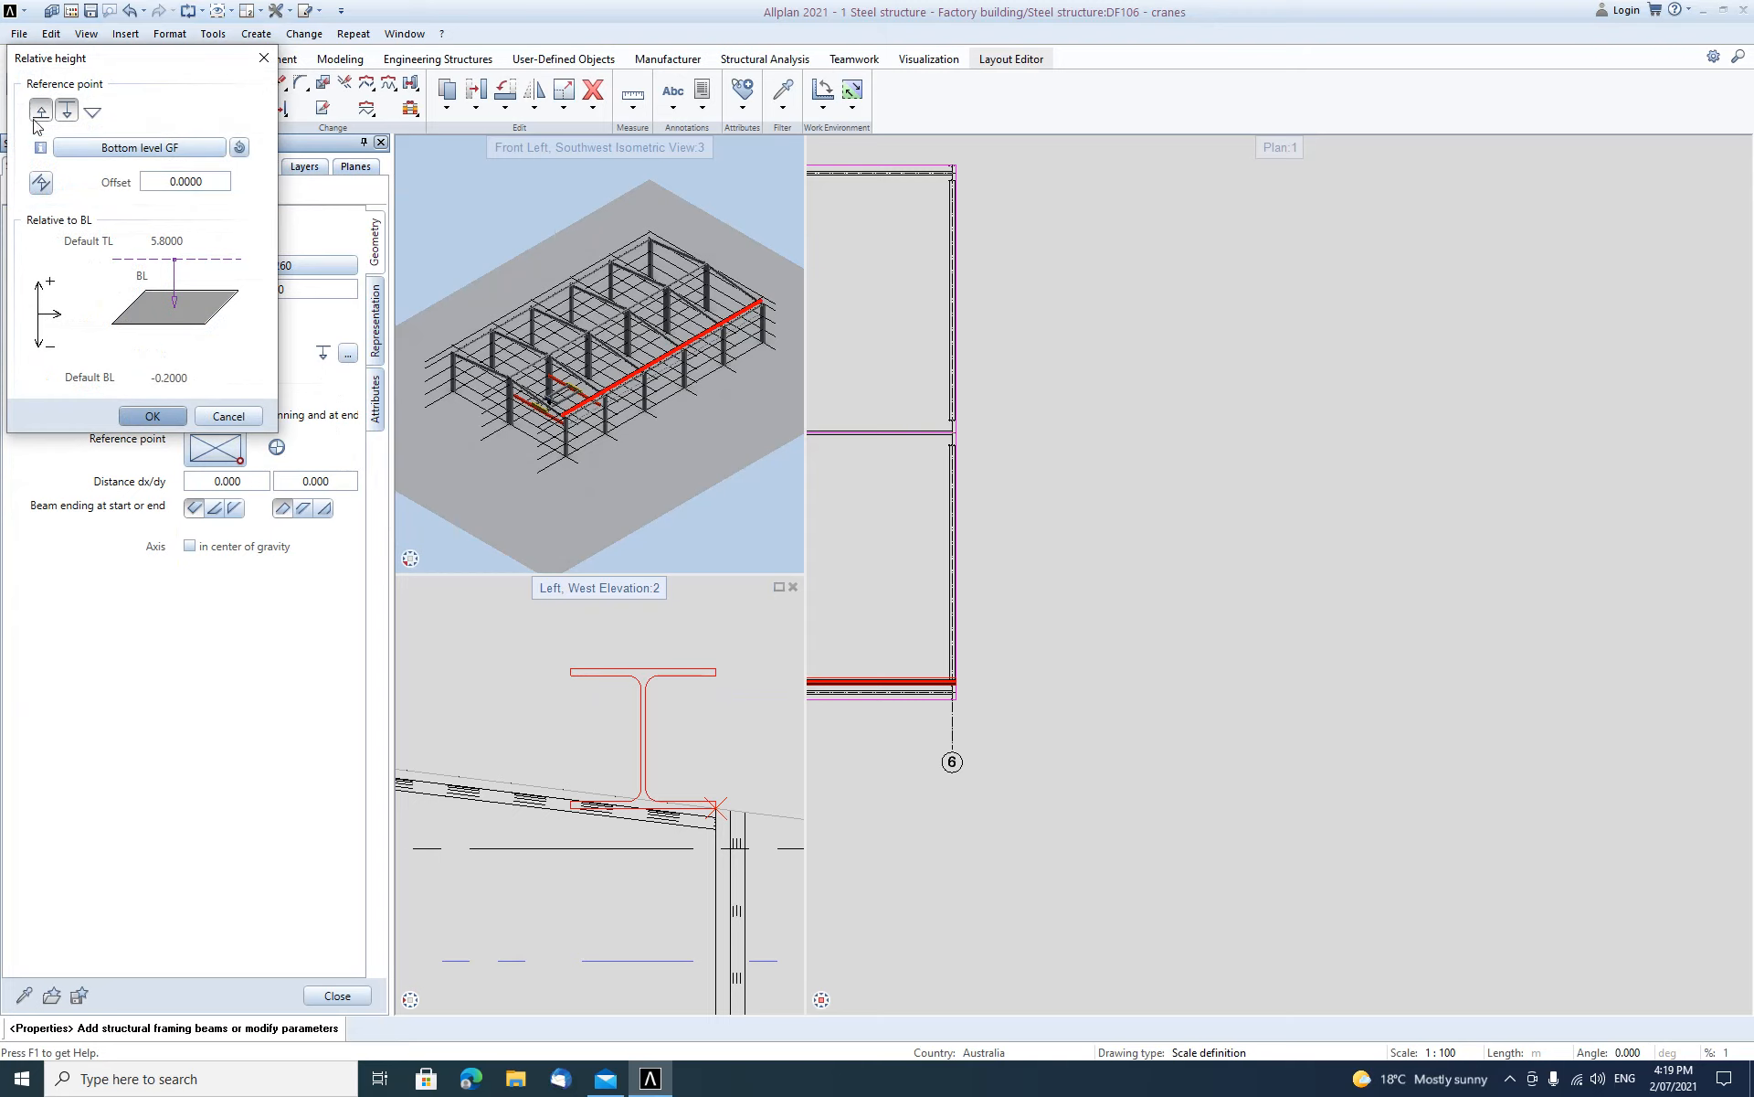
click(205, 182)
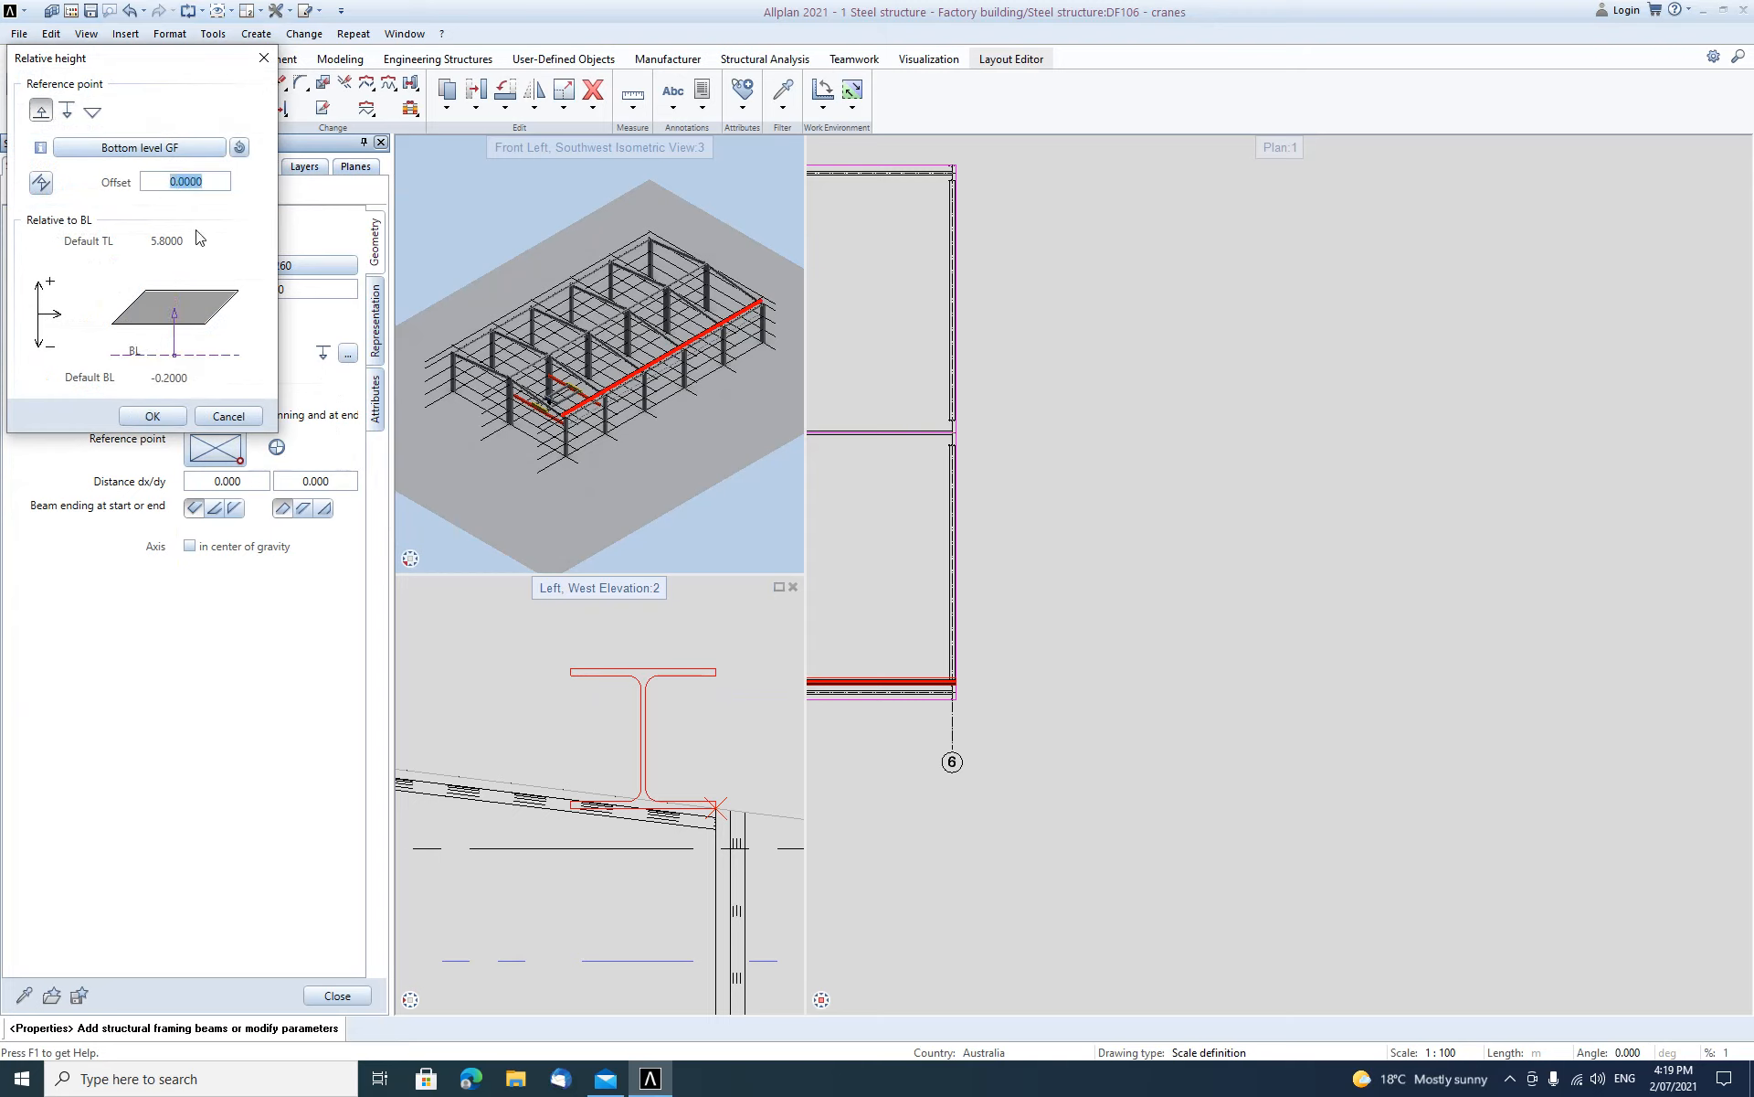
key(Tab)
click(200, 182)
text(4)
key(Tab)
key(Return)
scroll(652, 473, down, 3)
scroll(667, 767, up, 5)
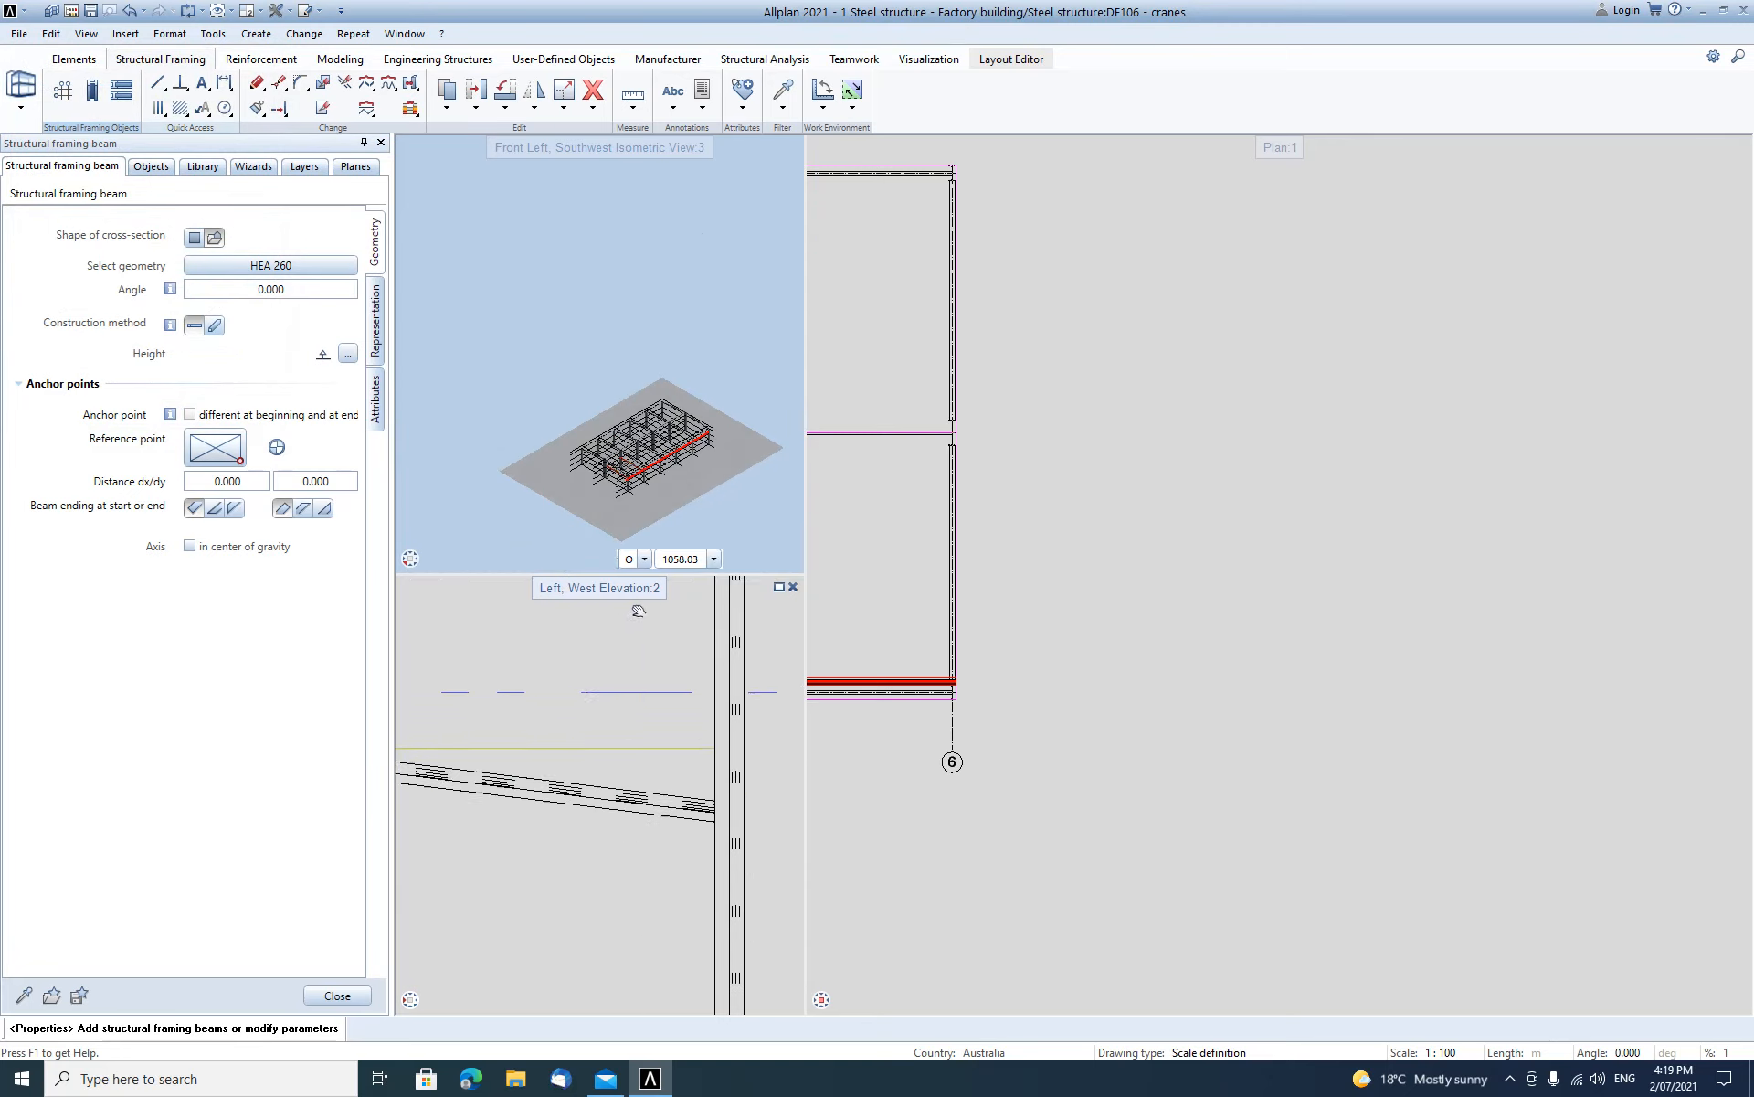
scroll(675, 783, up, 5)
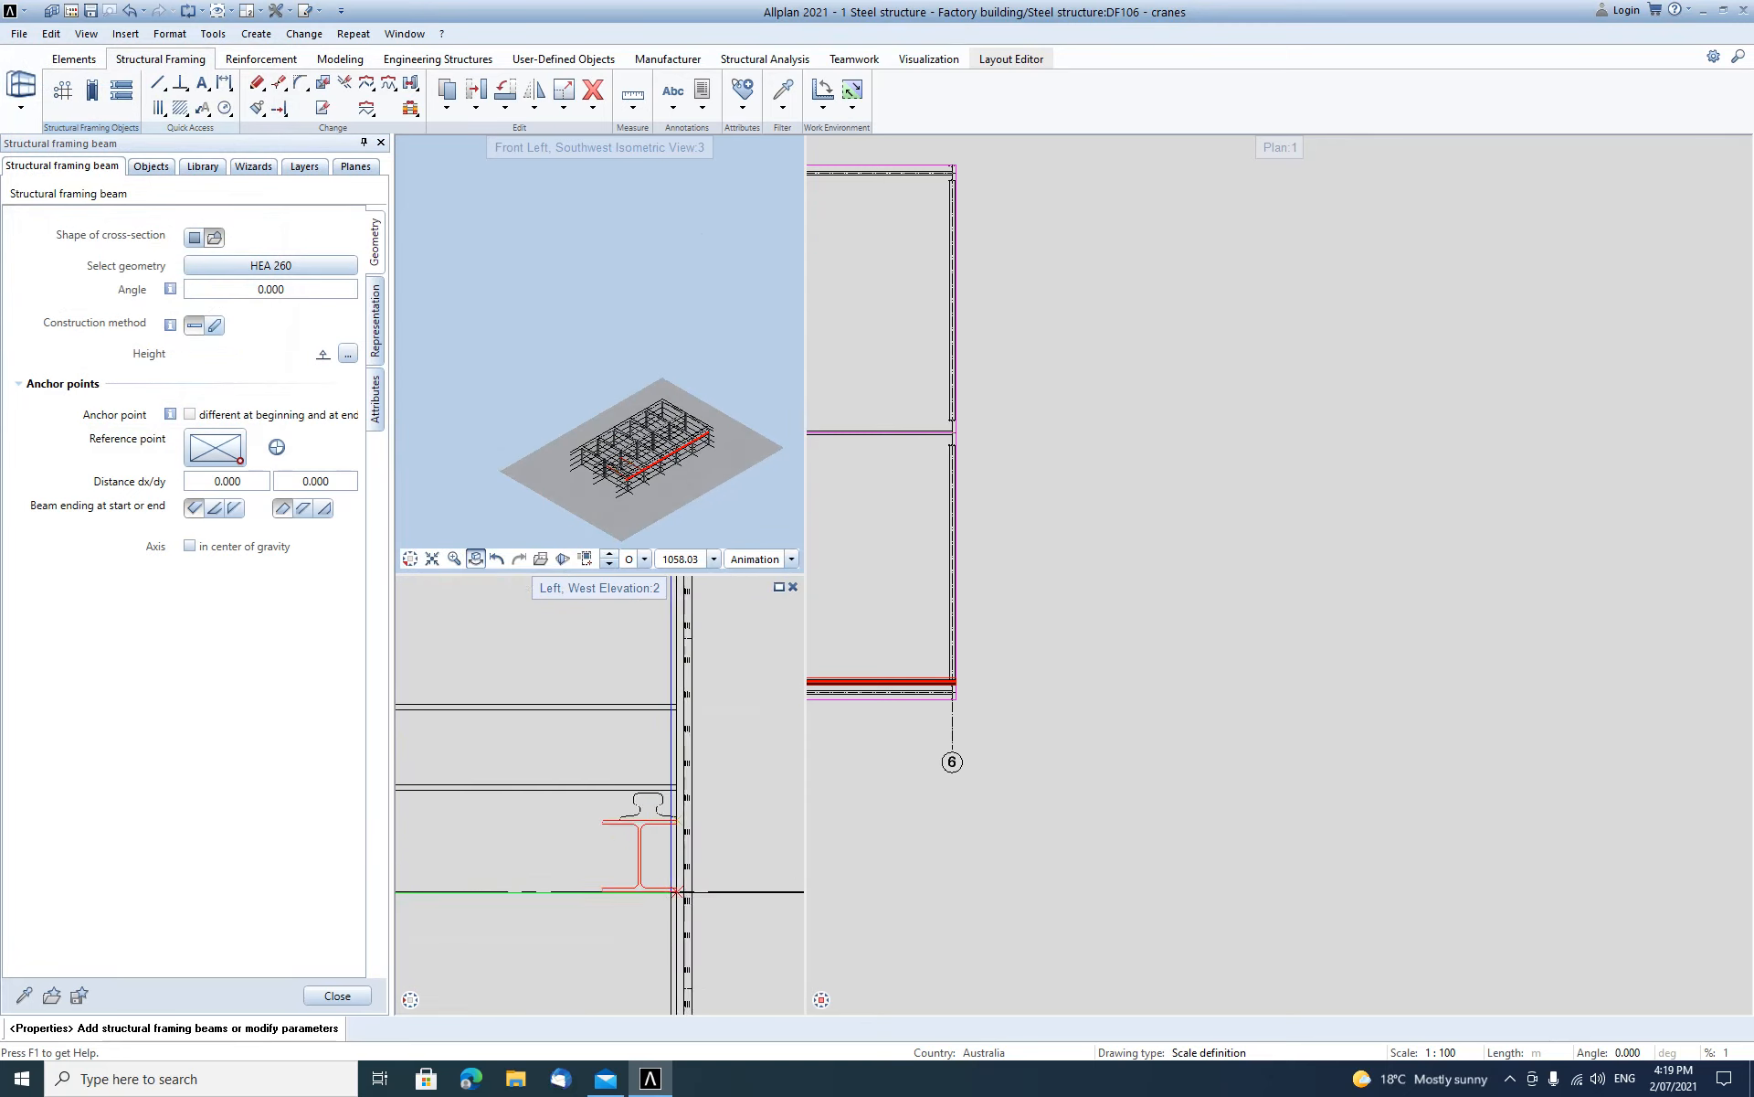
key(Escape)
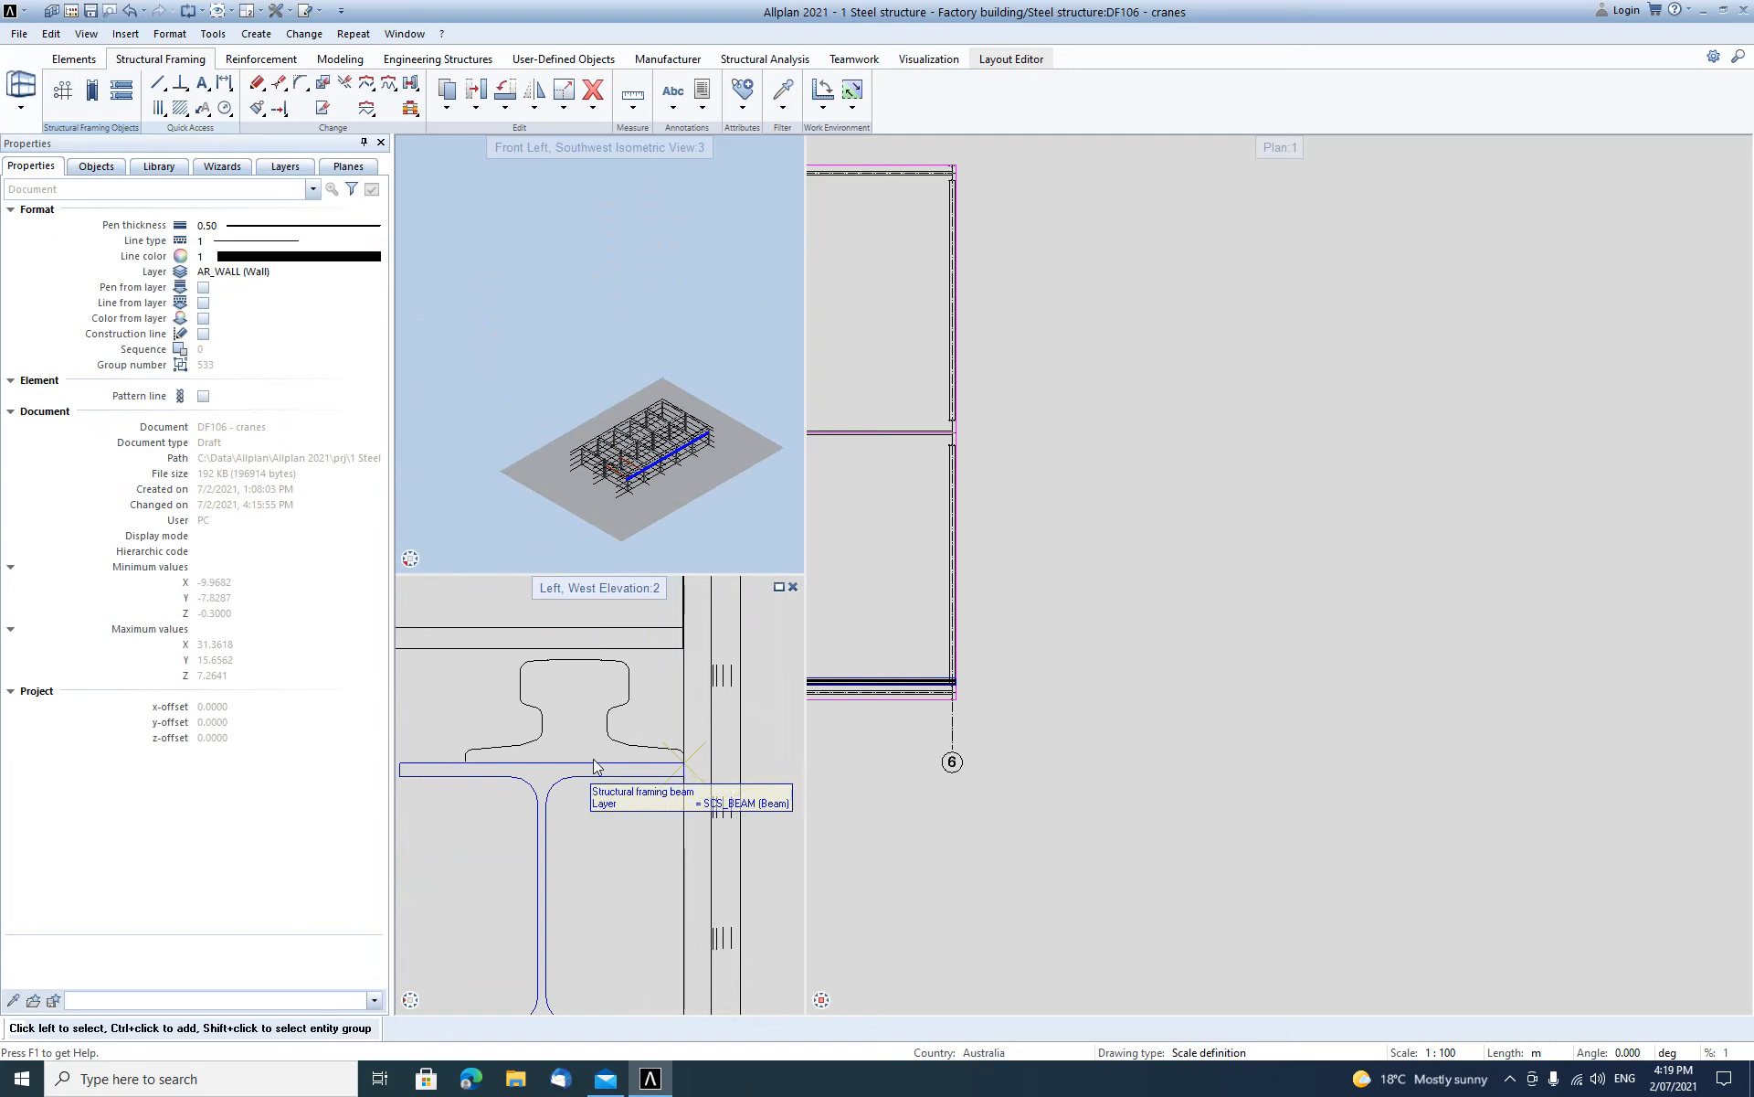
Copy and mirror the axis A crane rail and HEA 260 beam to the axis B side, about a horizontal line through the axis 2 rafter's midpoint.
scroll(622, 768, down, 3)
scroll(576, 777, down, 3)
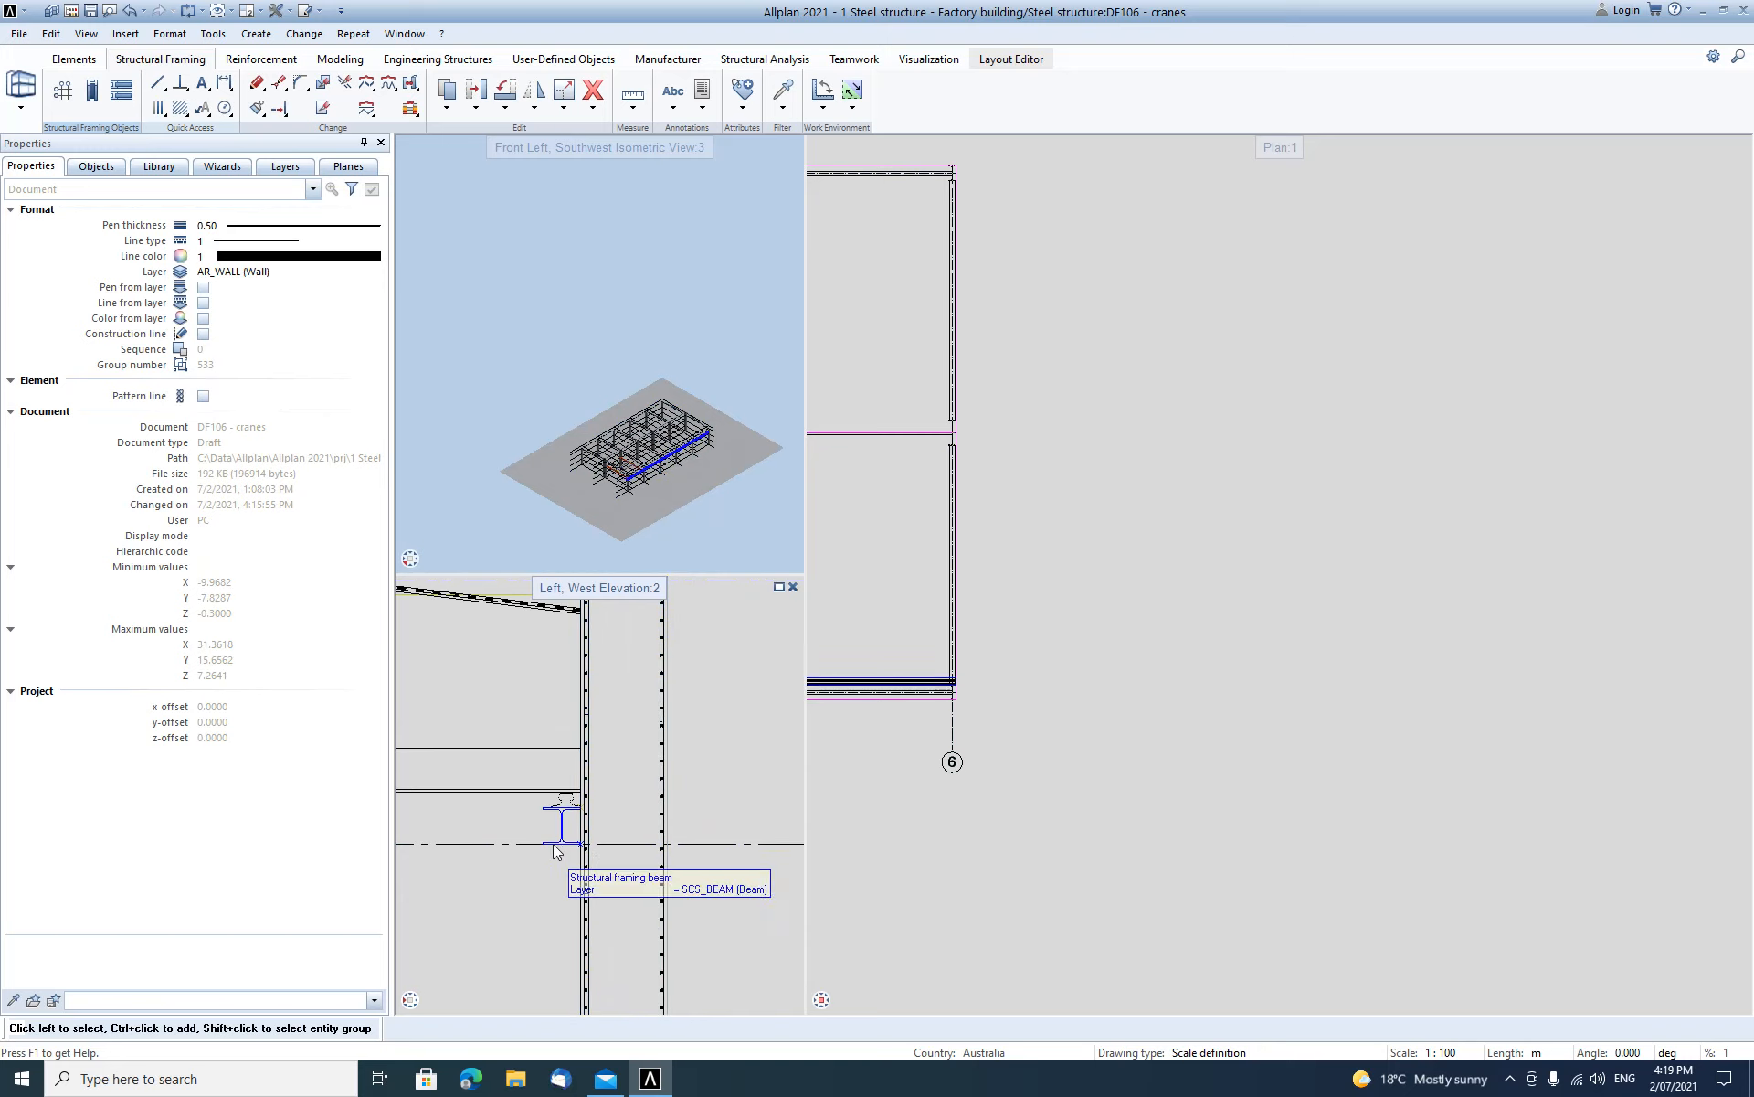
scroll(554, 862, down, 3)
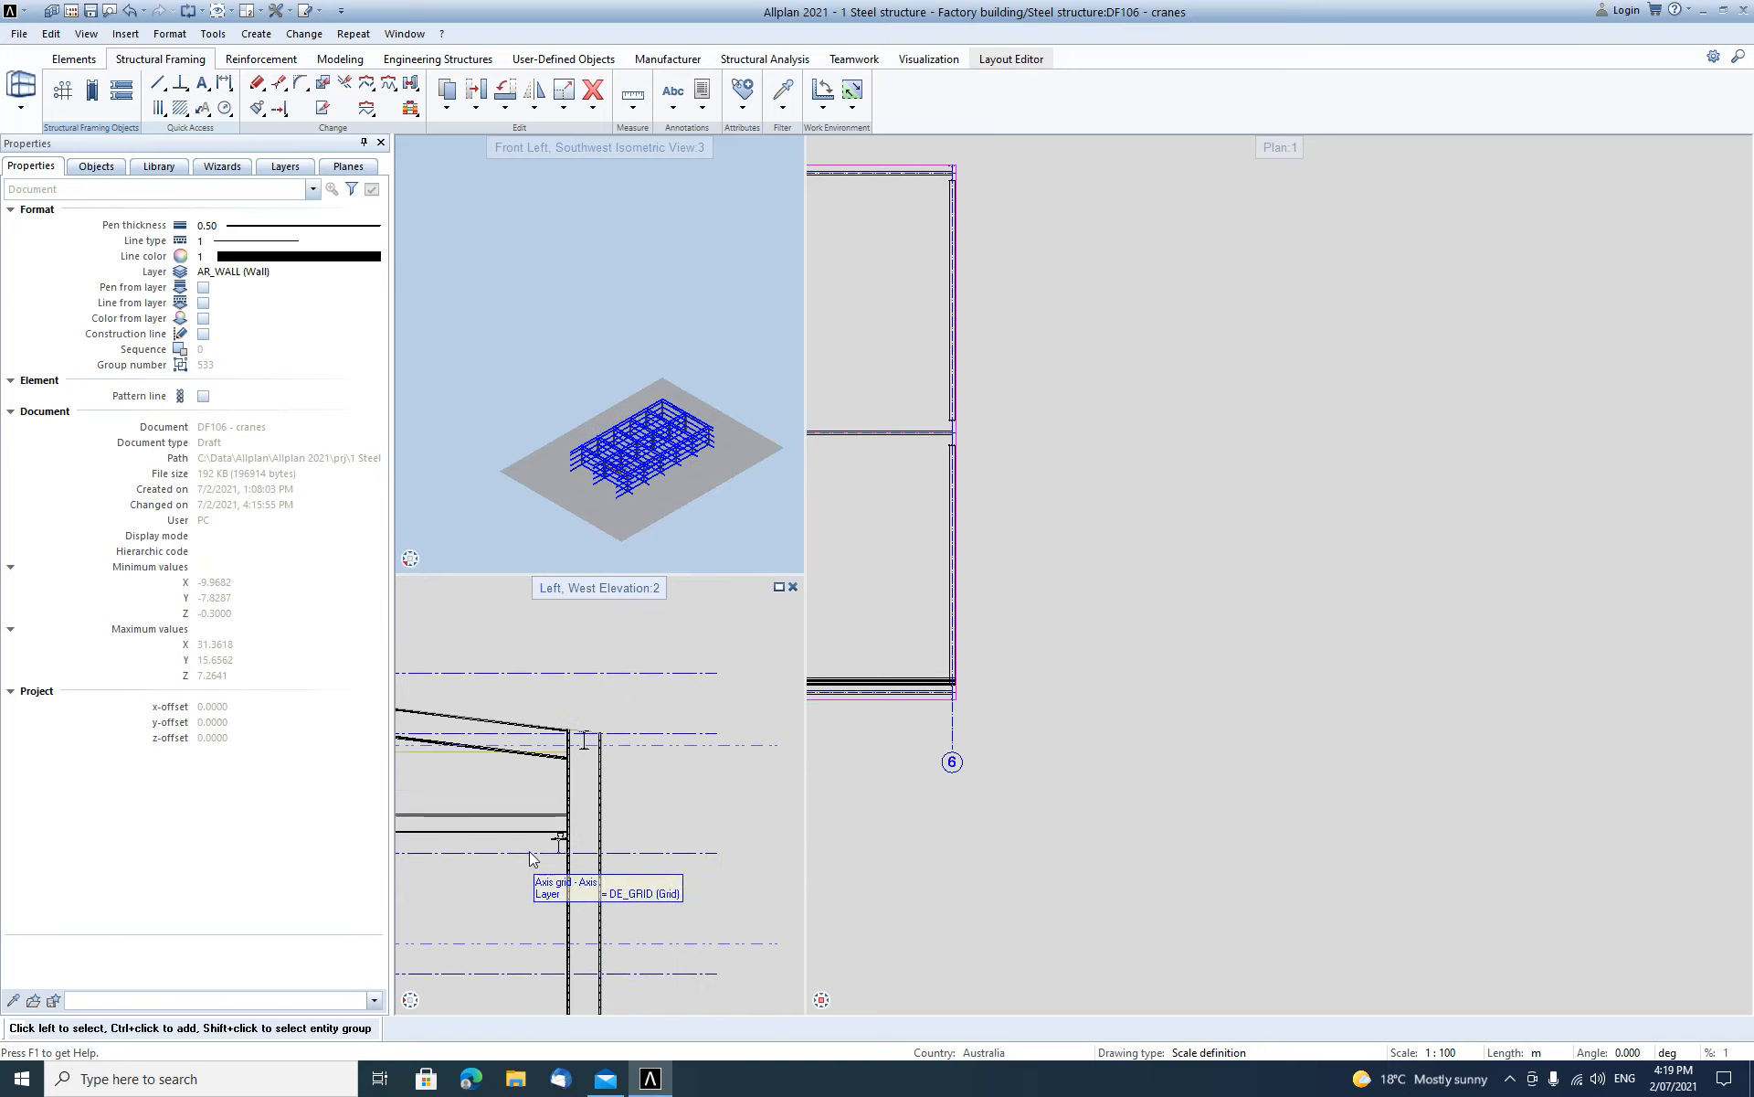
middle_drag(559, 867, 702, 883)
scroll(702, 873, up, 3)
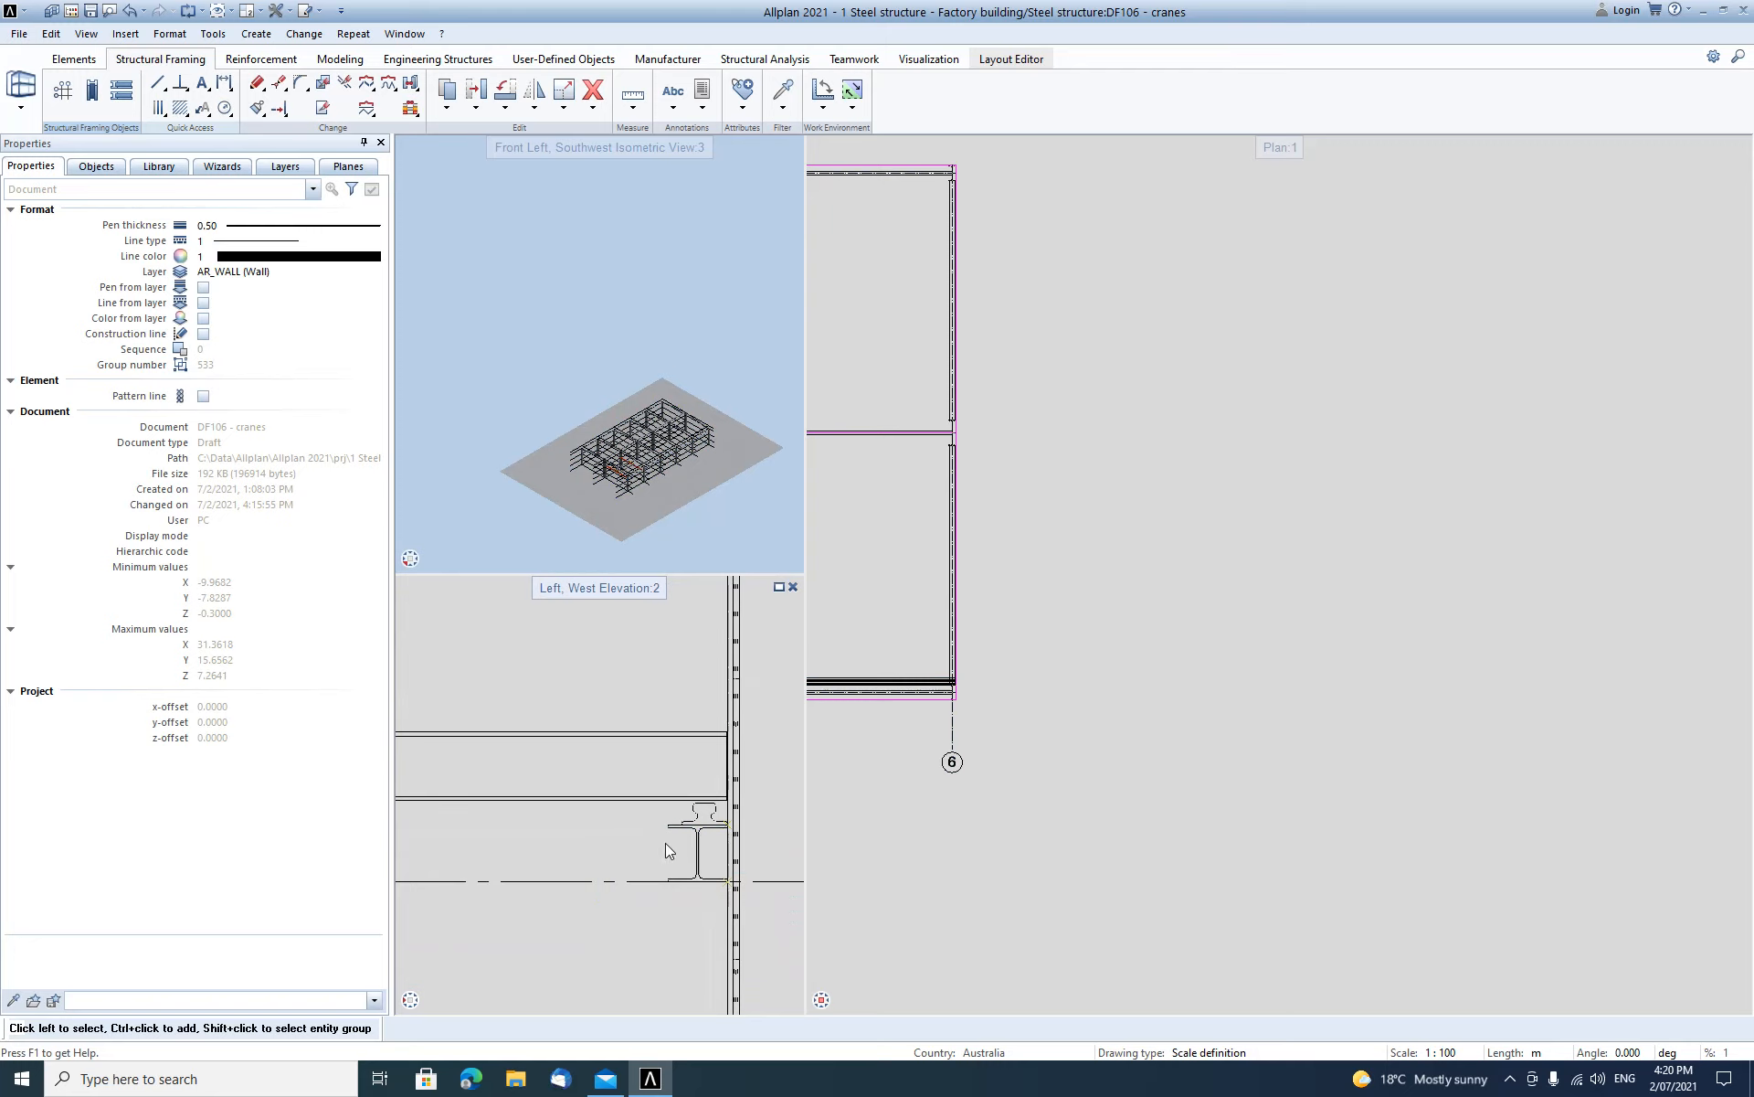
scroll(700, 828, up, 3)
click(716, 827)
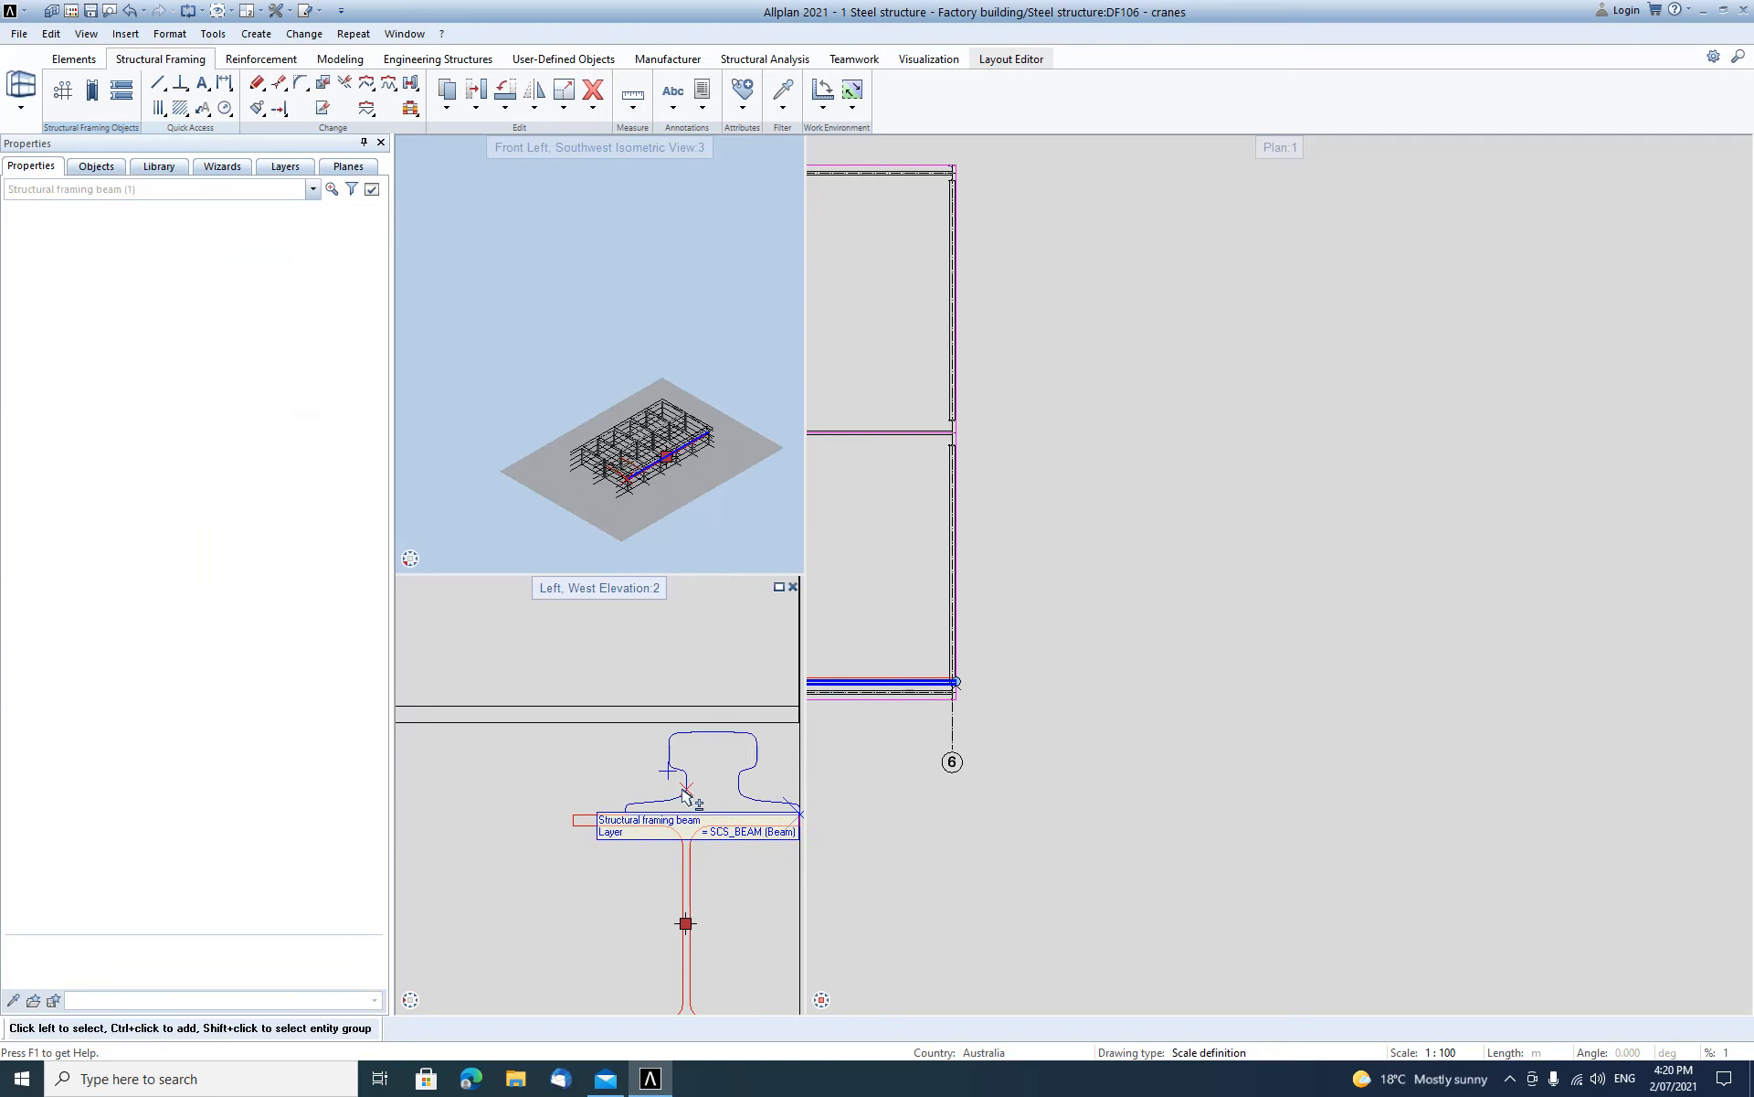
scroll(825, 731, down, 5)
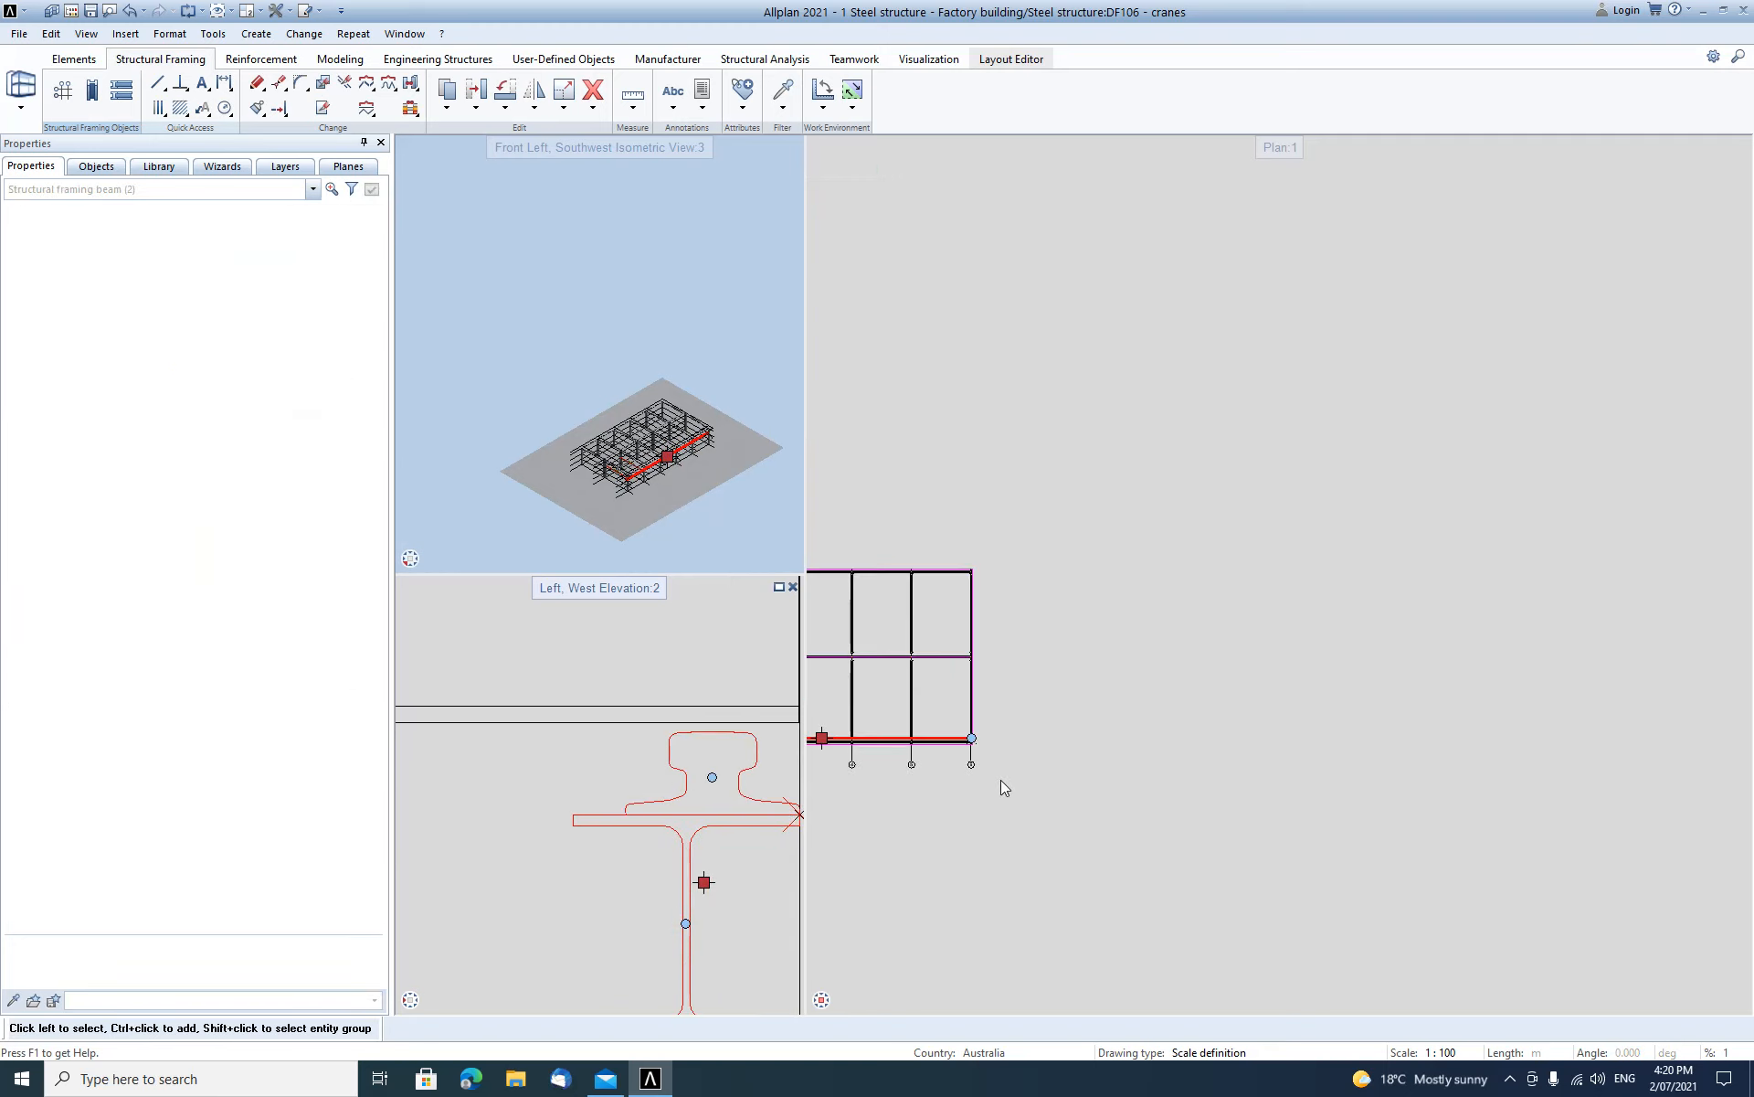
scroll(802, 740, down, 2)
scroll(855, 791, down, 4)
scroll(737, 804, down, 2)
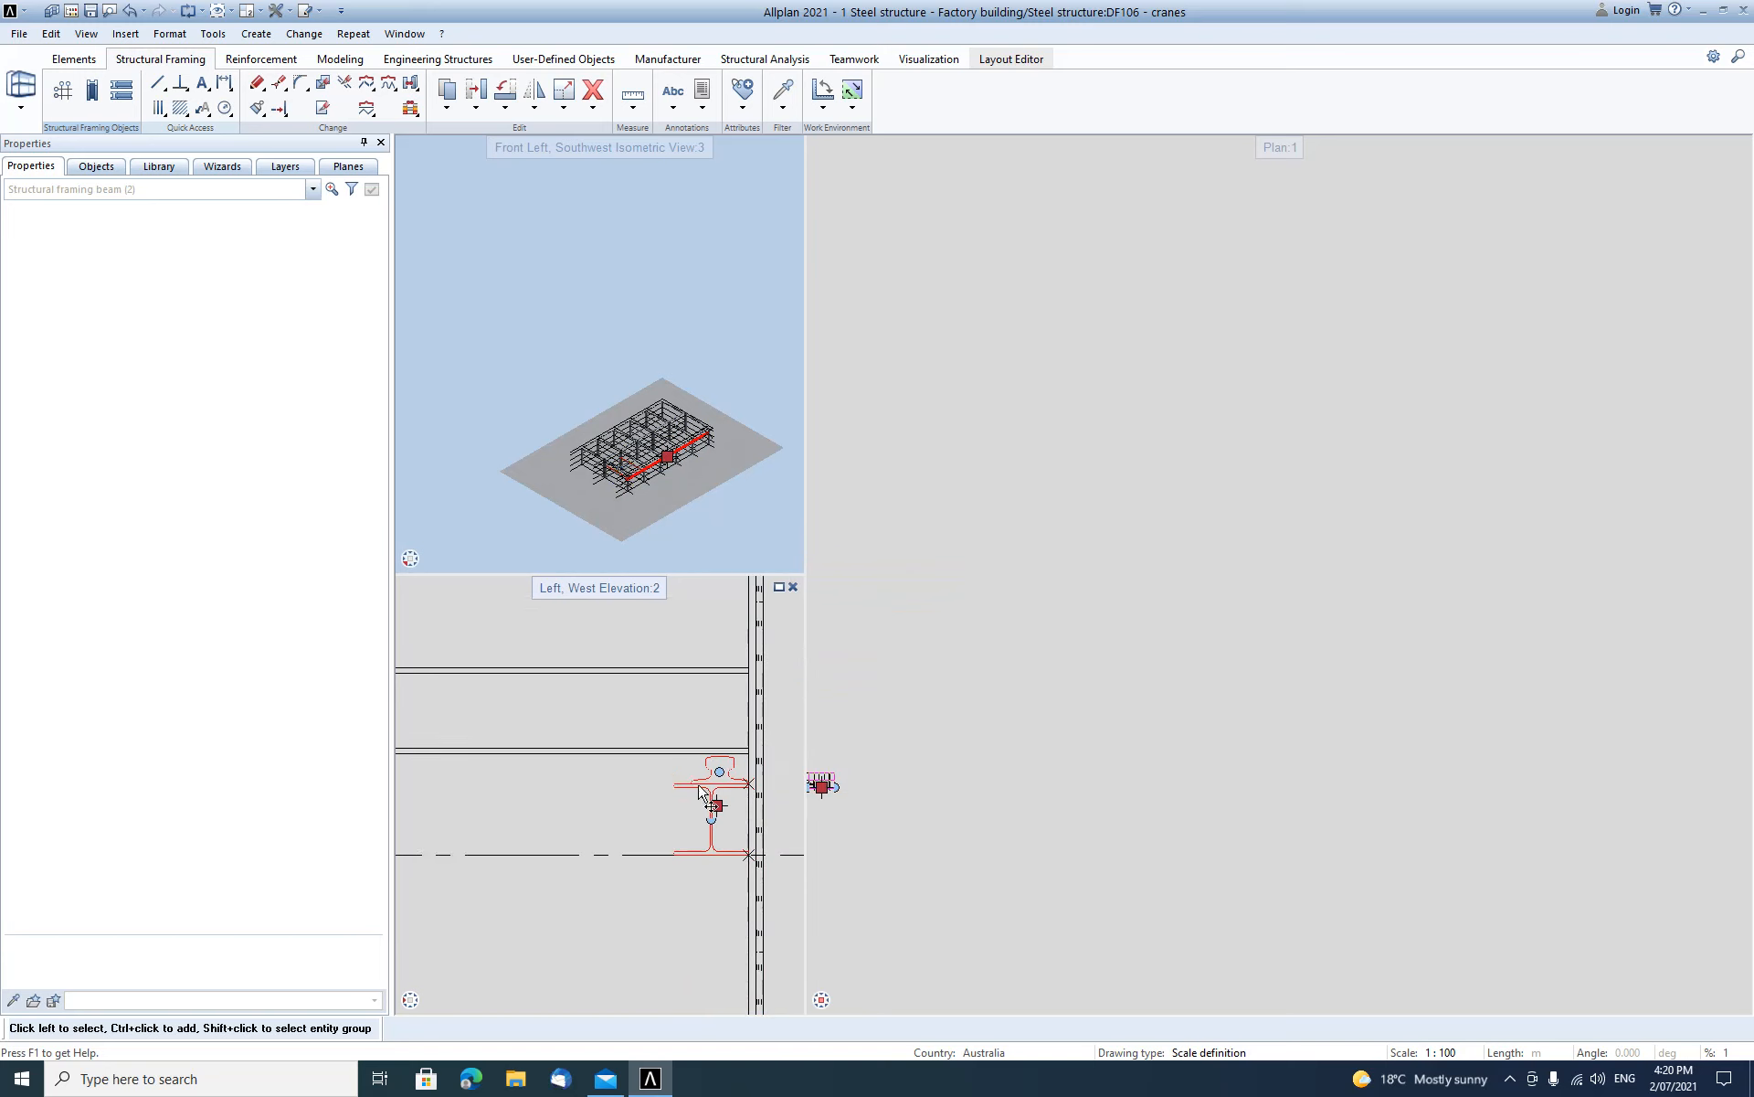
middle_drag(1021, 800, 1014, 771)
scroll(1129, 797, up, 5)
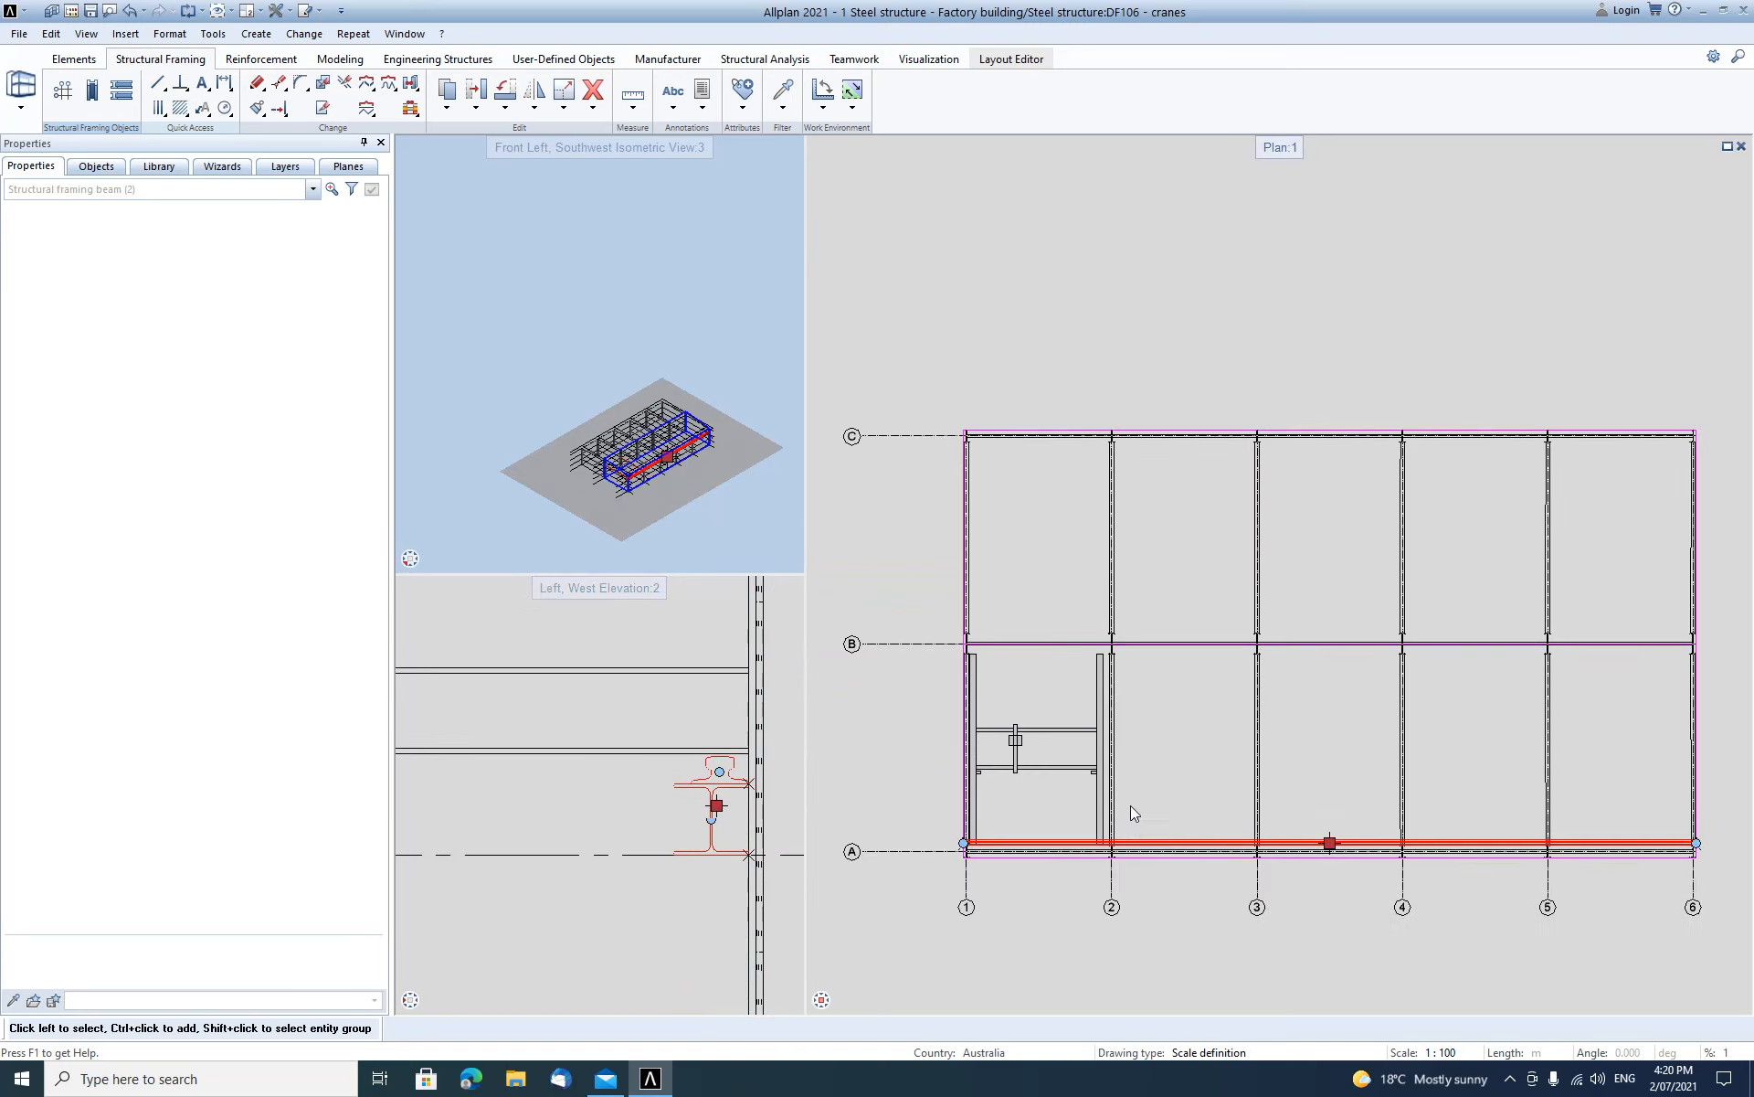
scroll(1011, 824, up, 1)
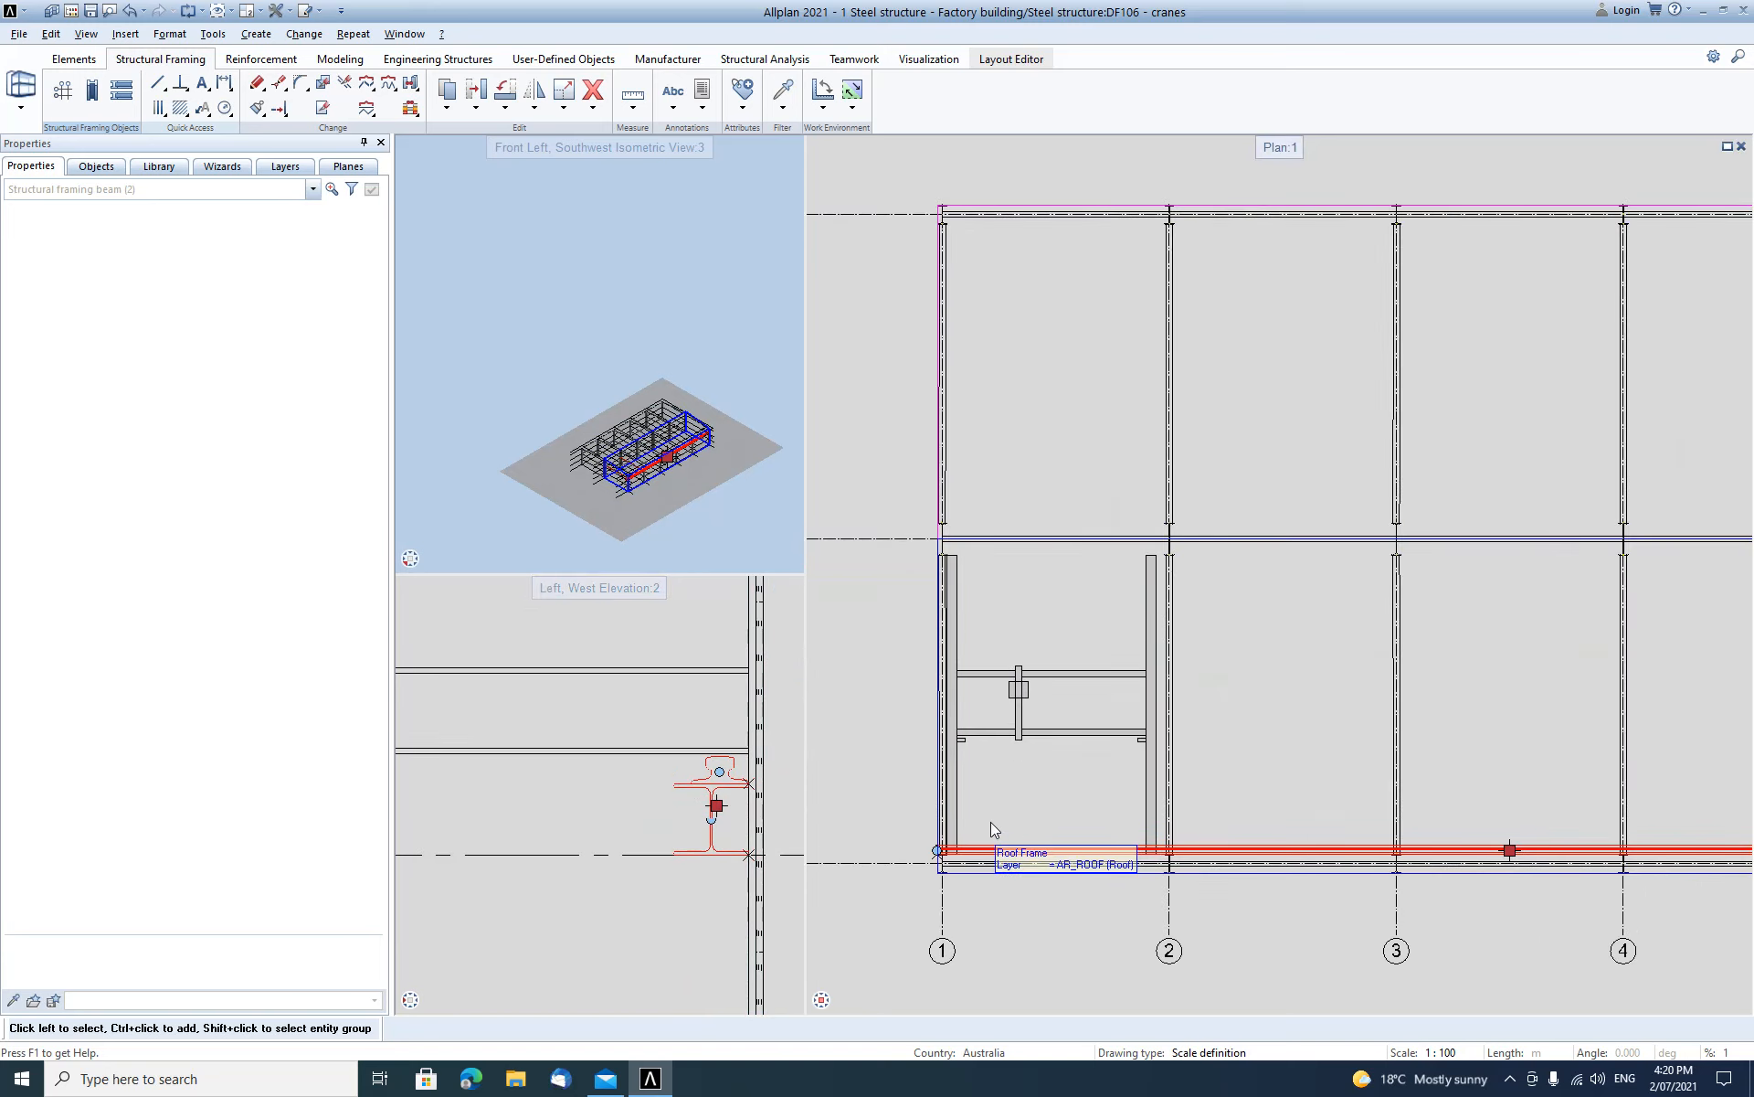
key(ctrl+m)
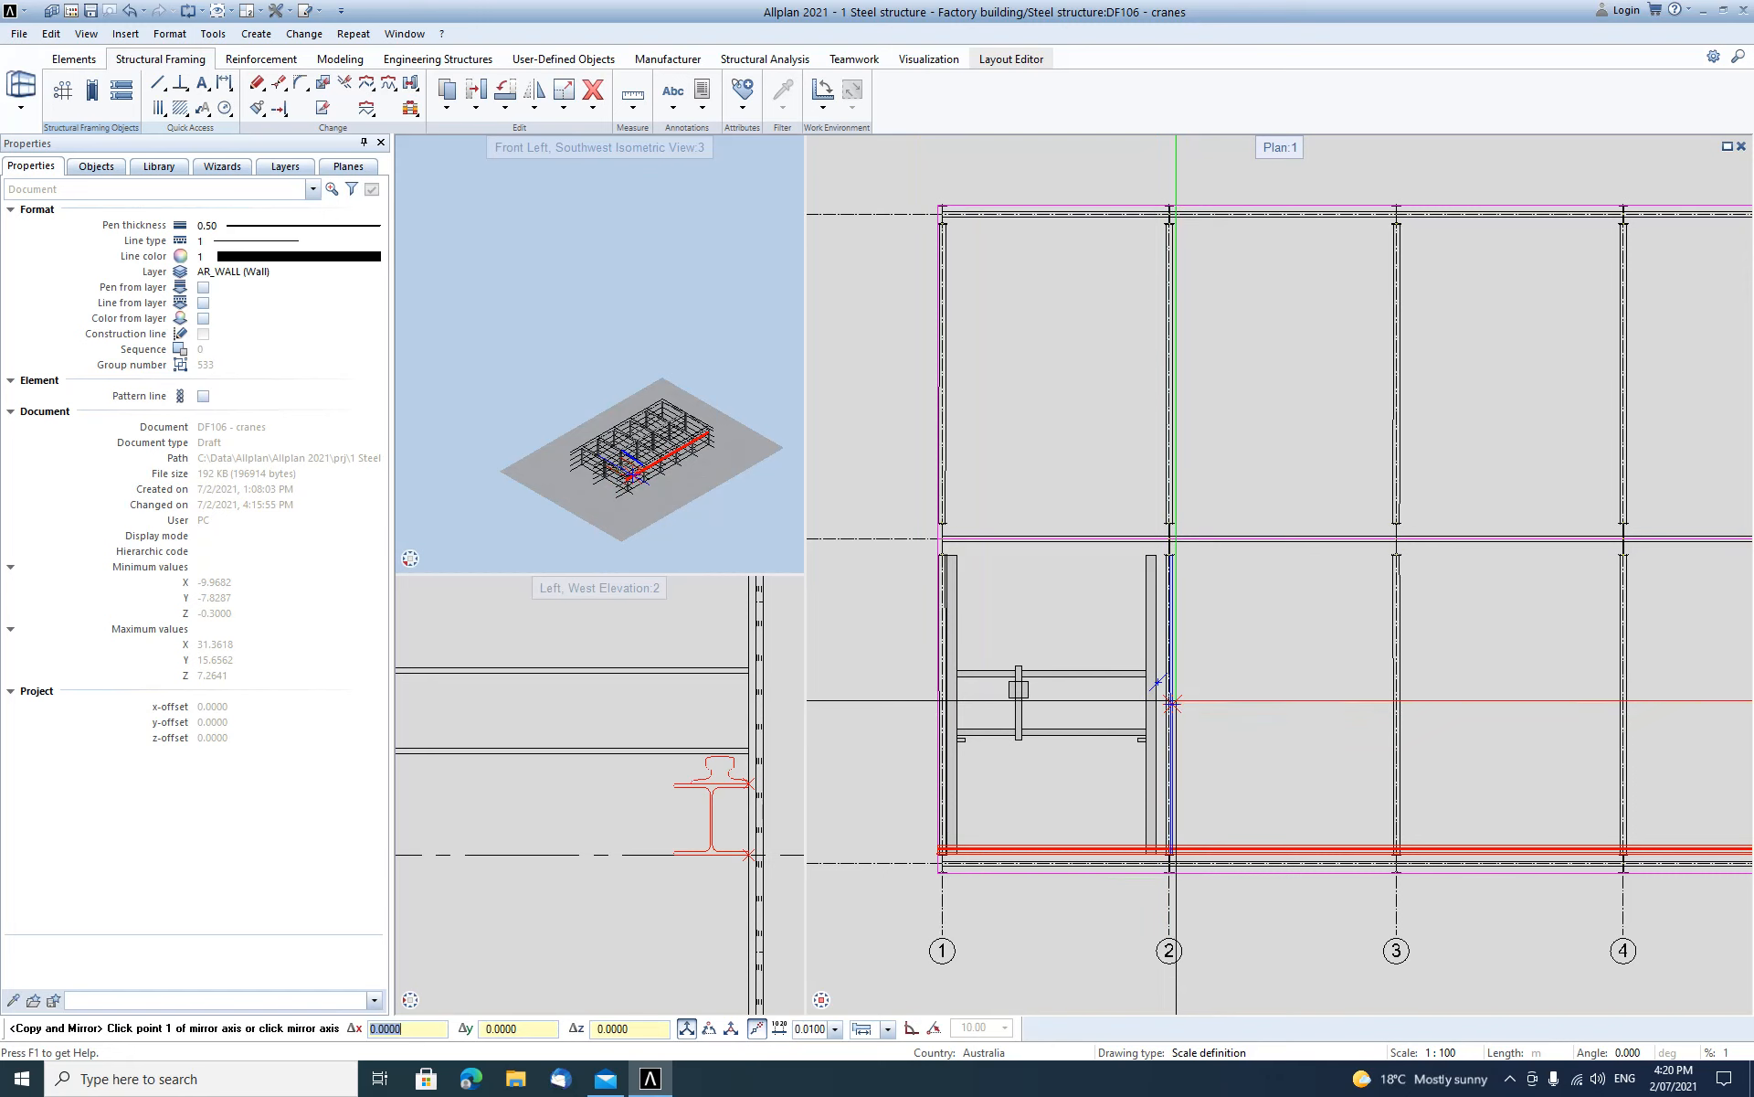
click(1172, 704)
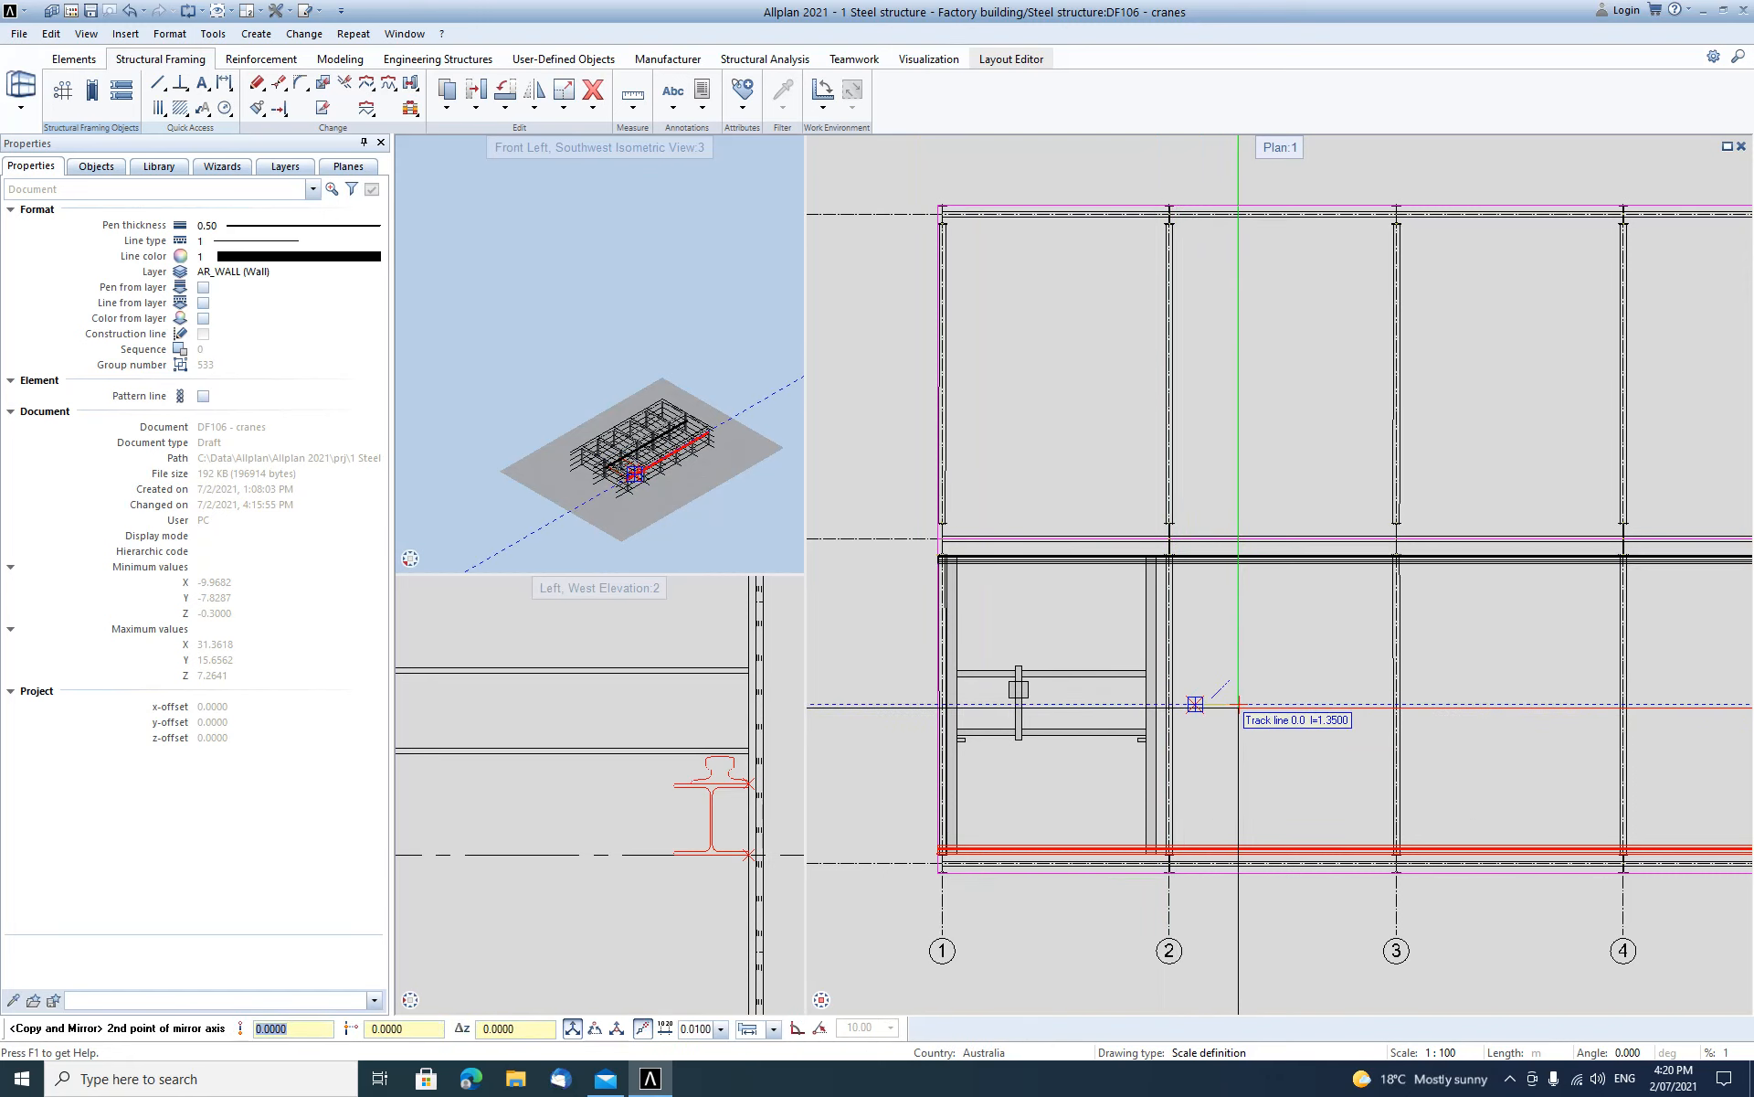
click(1239, 708)
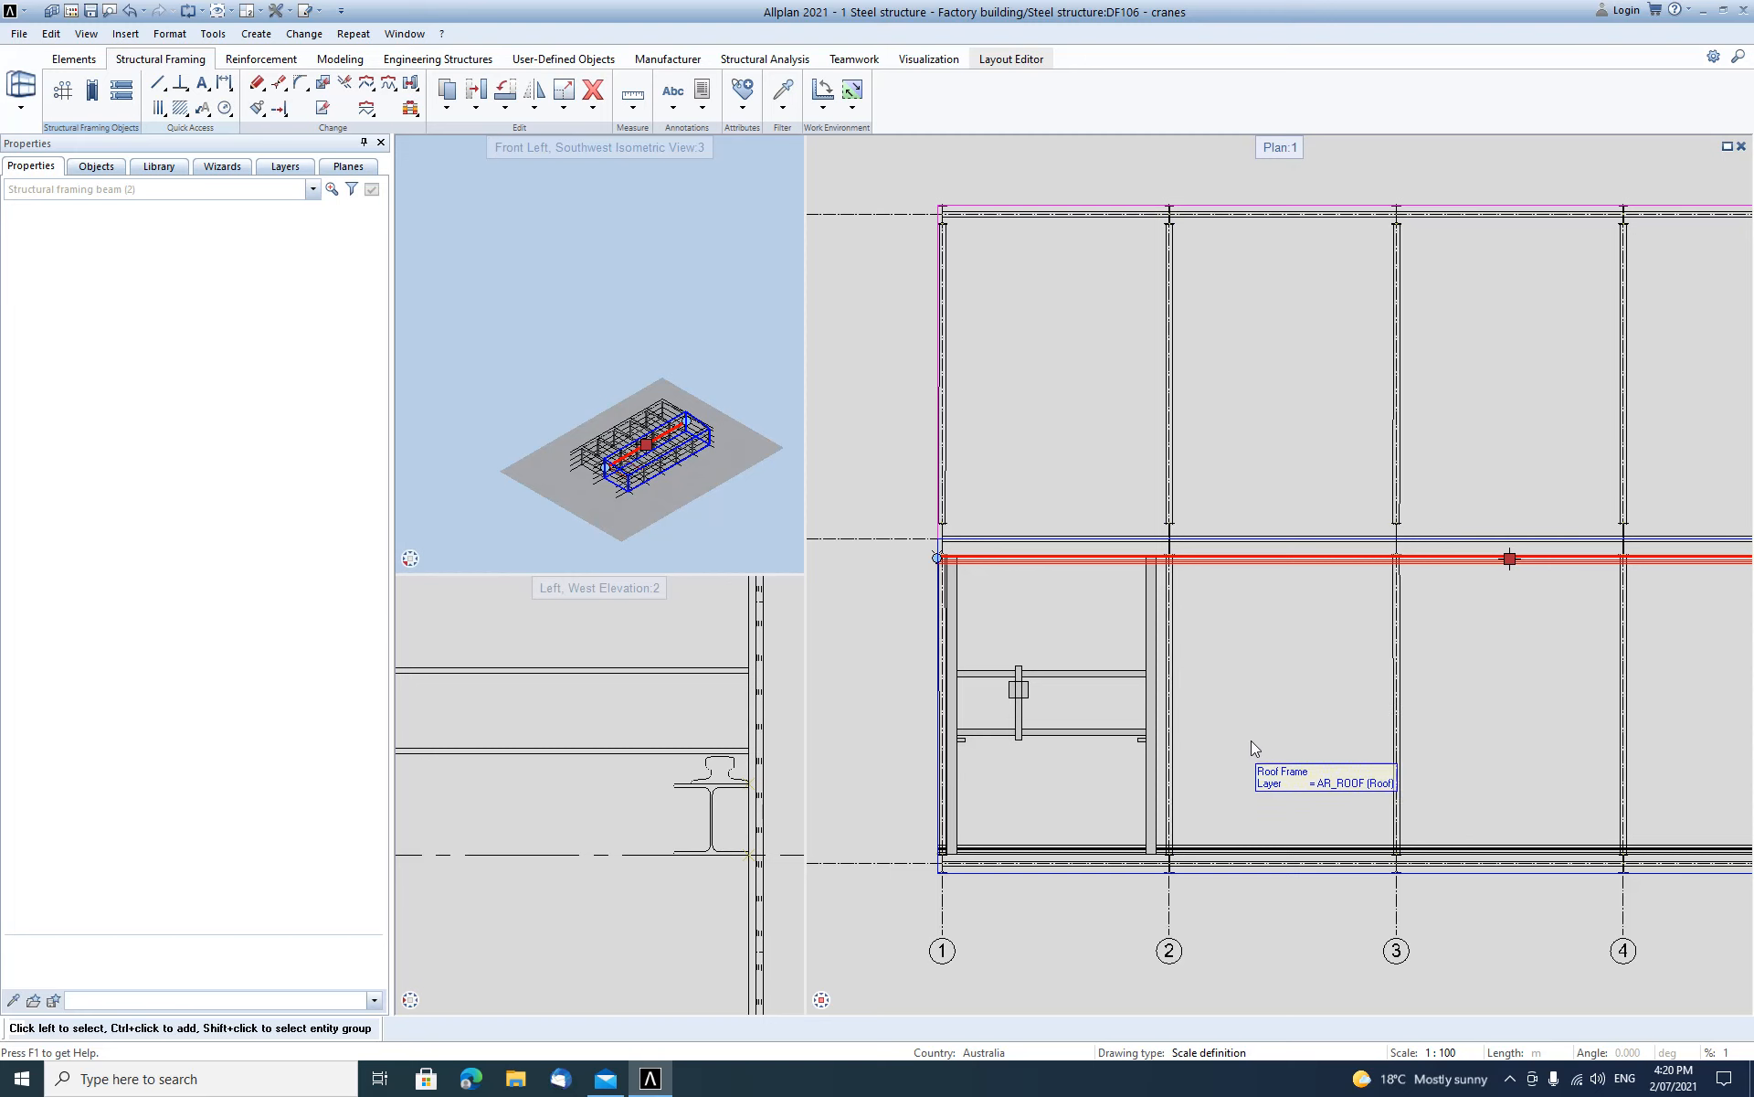
scroll(902, 743, down, 5)
scroll(693, 792, down, 4)
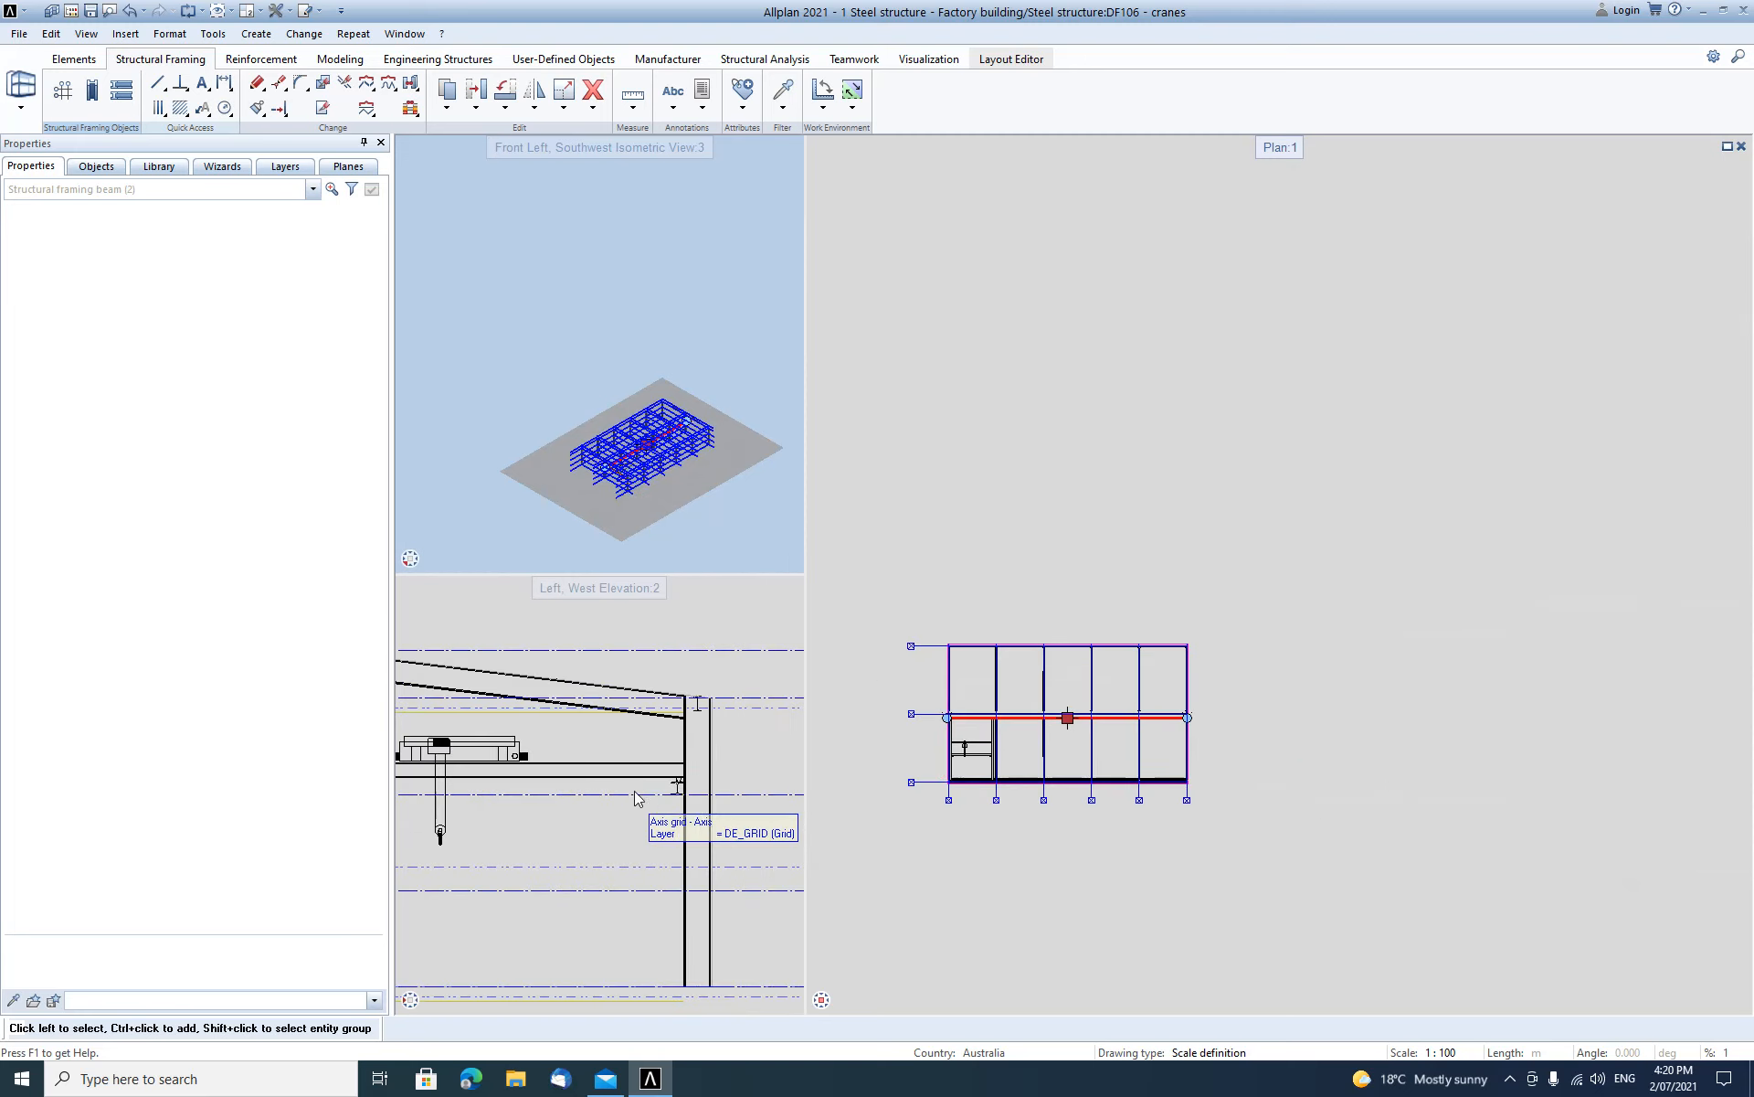
key(Escape)
Copy and mirror the crane with both rails and supporting beams from bay A–B about axis B into bay B–C.
scroll(1000, 762, up, 5)
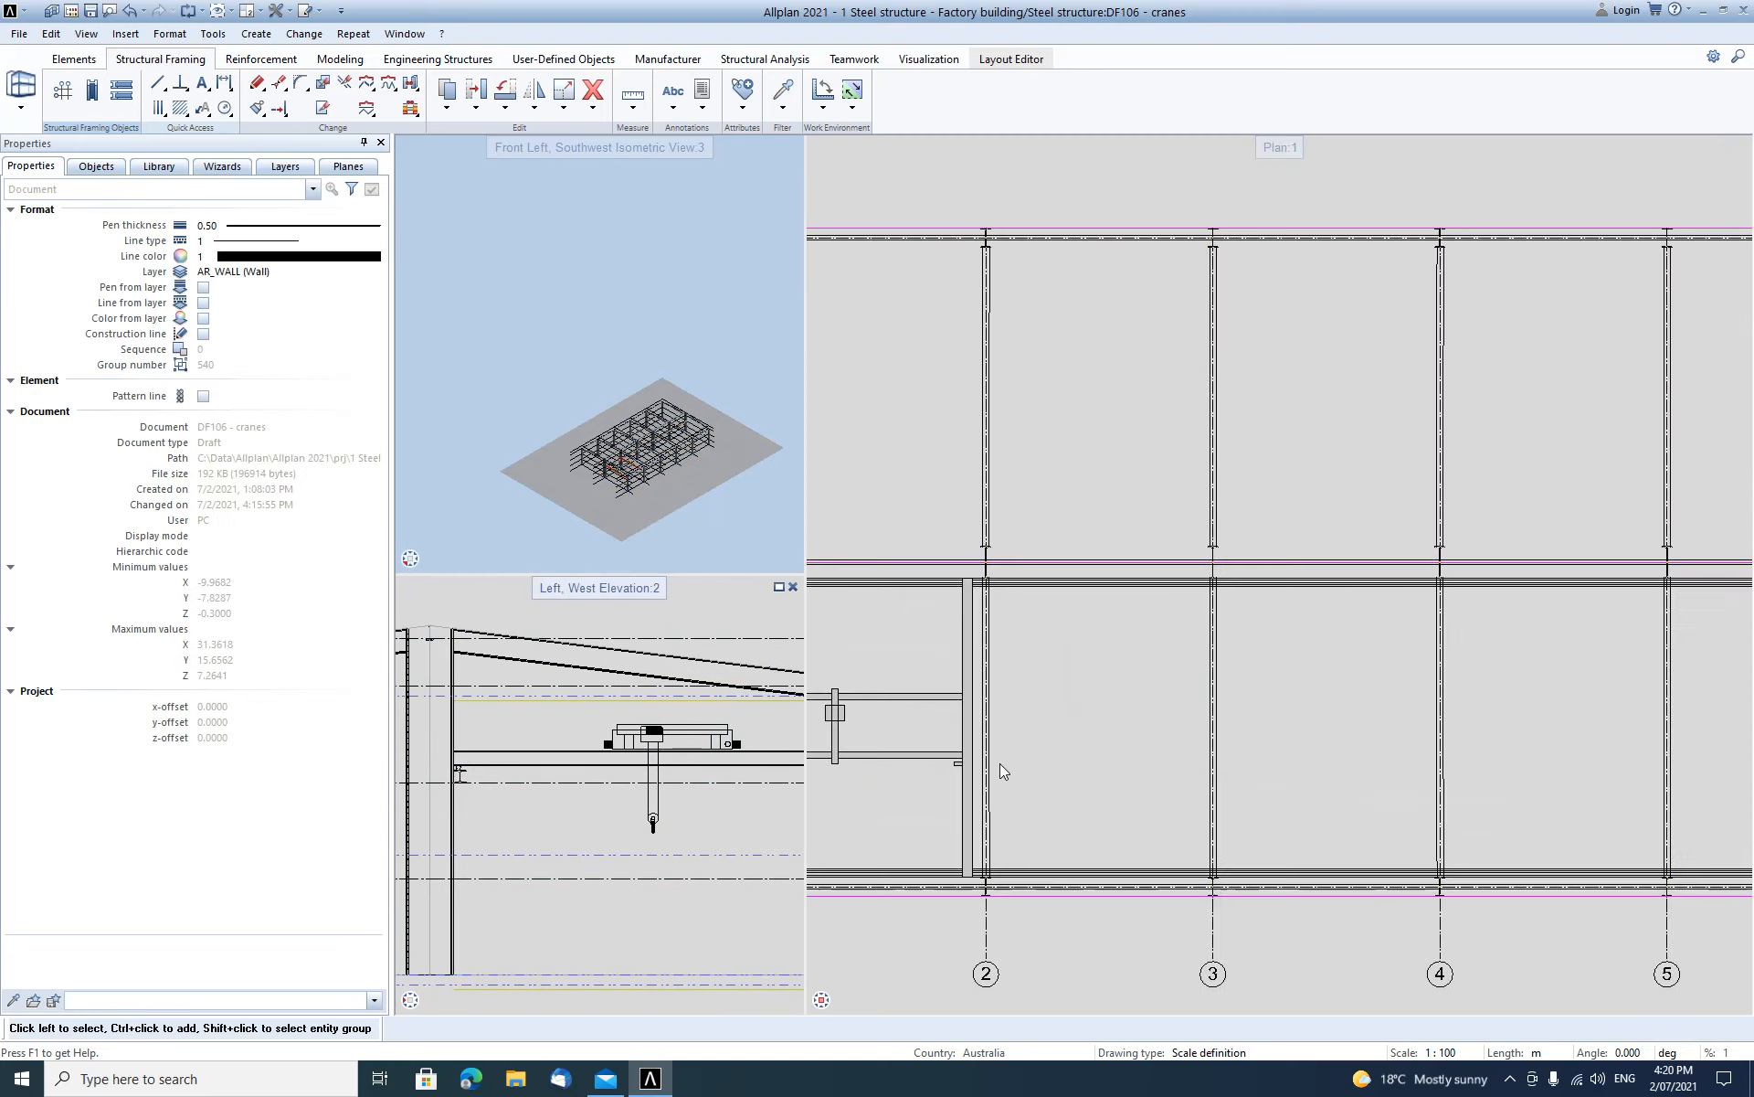
scroll(1015, 859, up, 4)
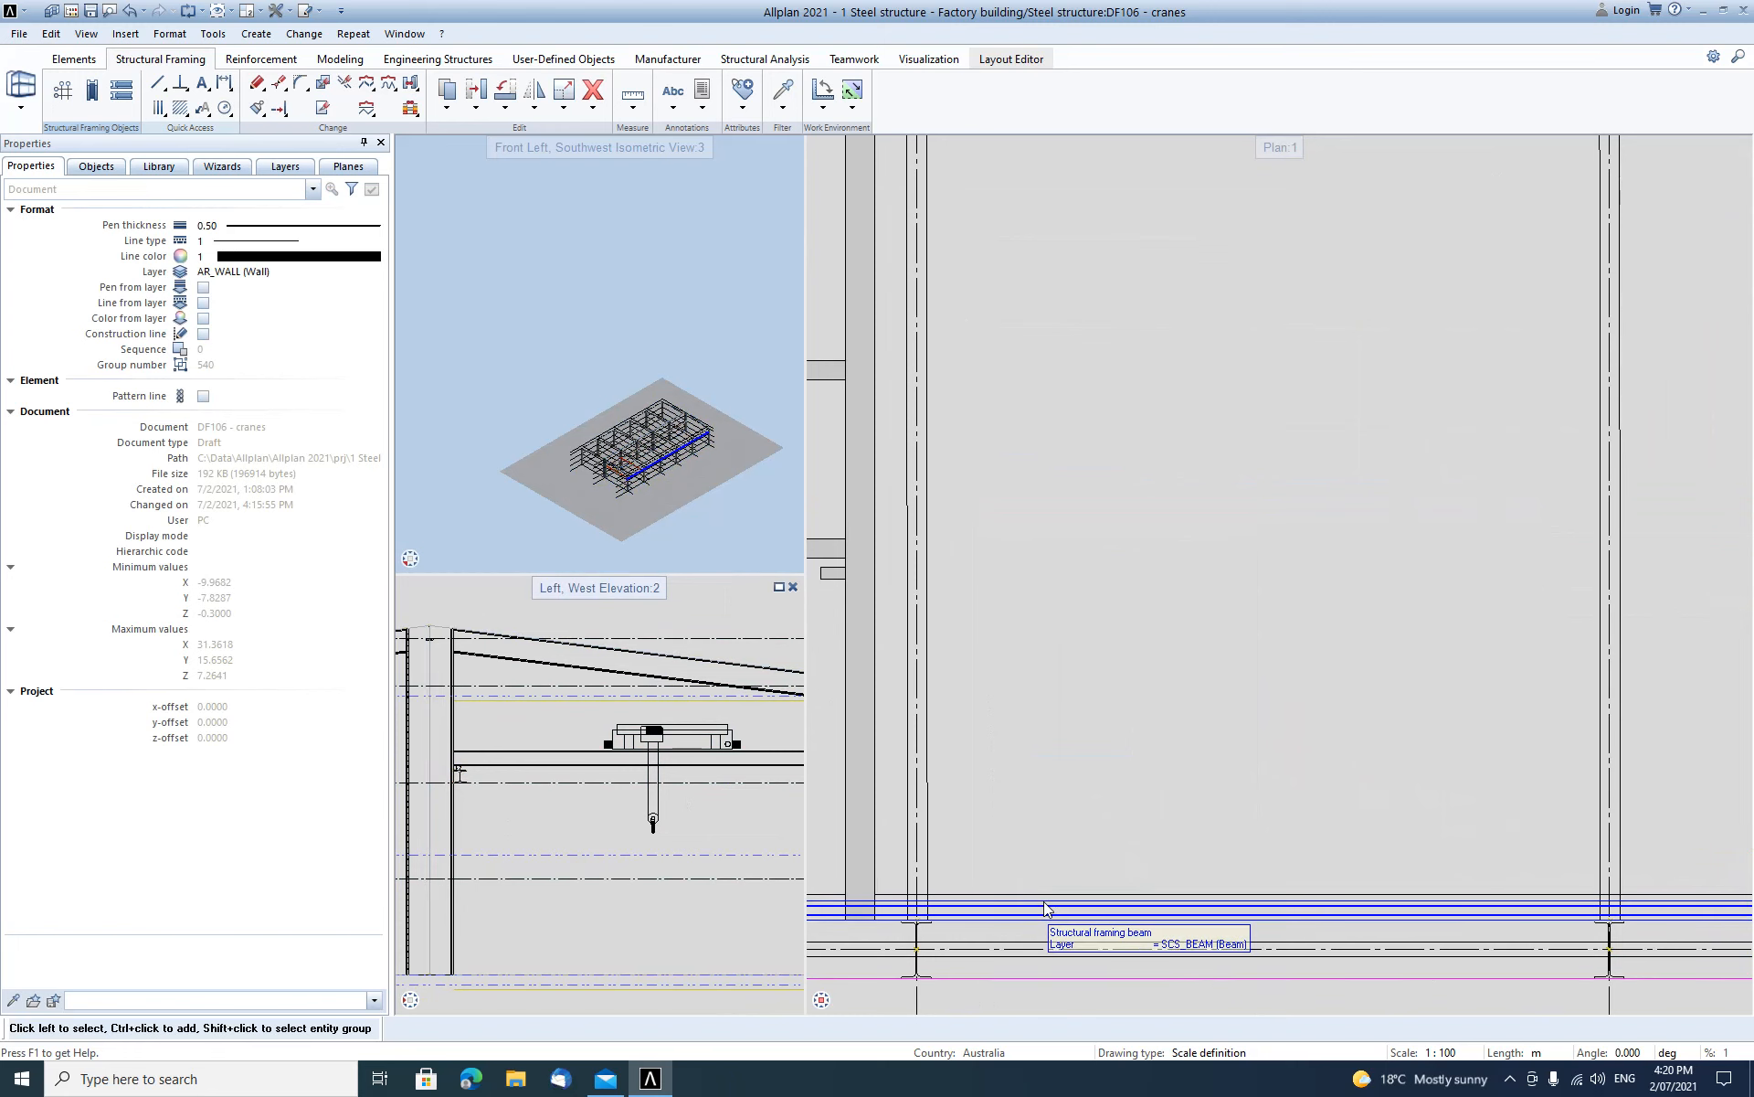
scroll(1042, 910, down, 2)
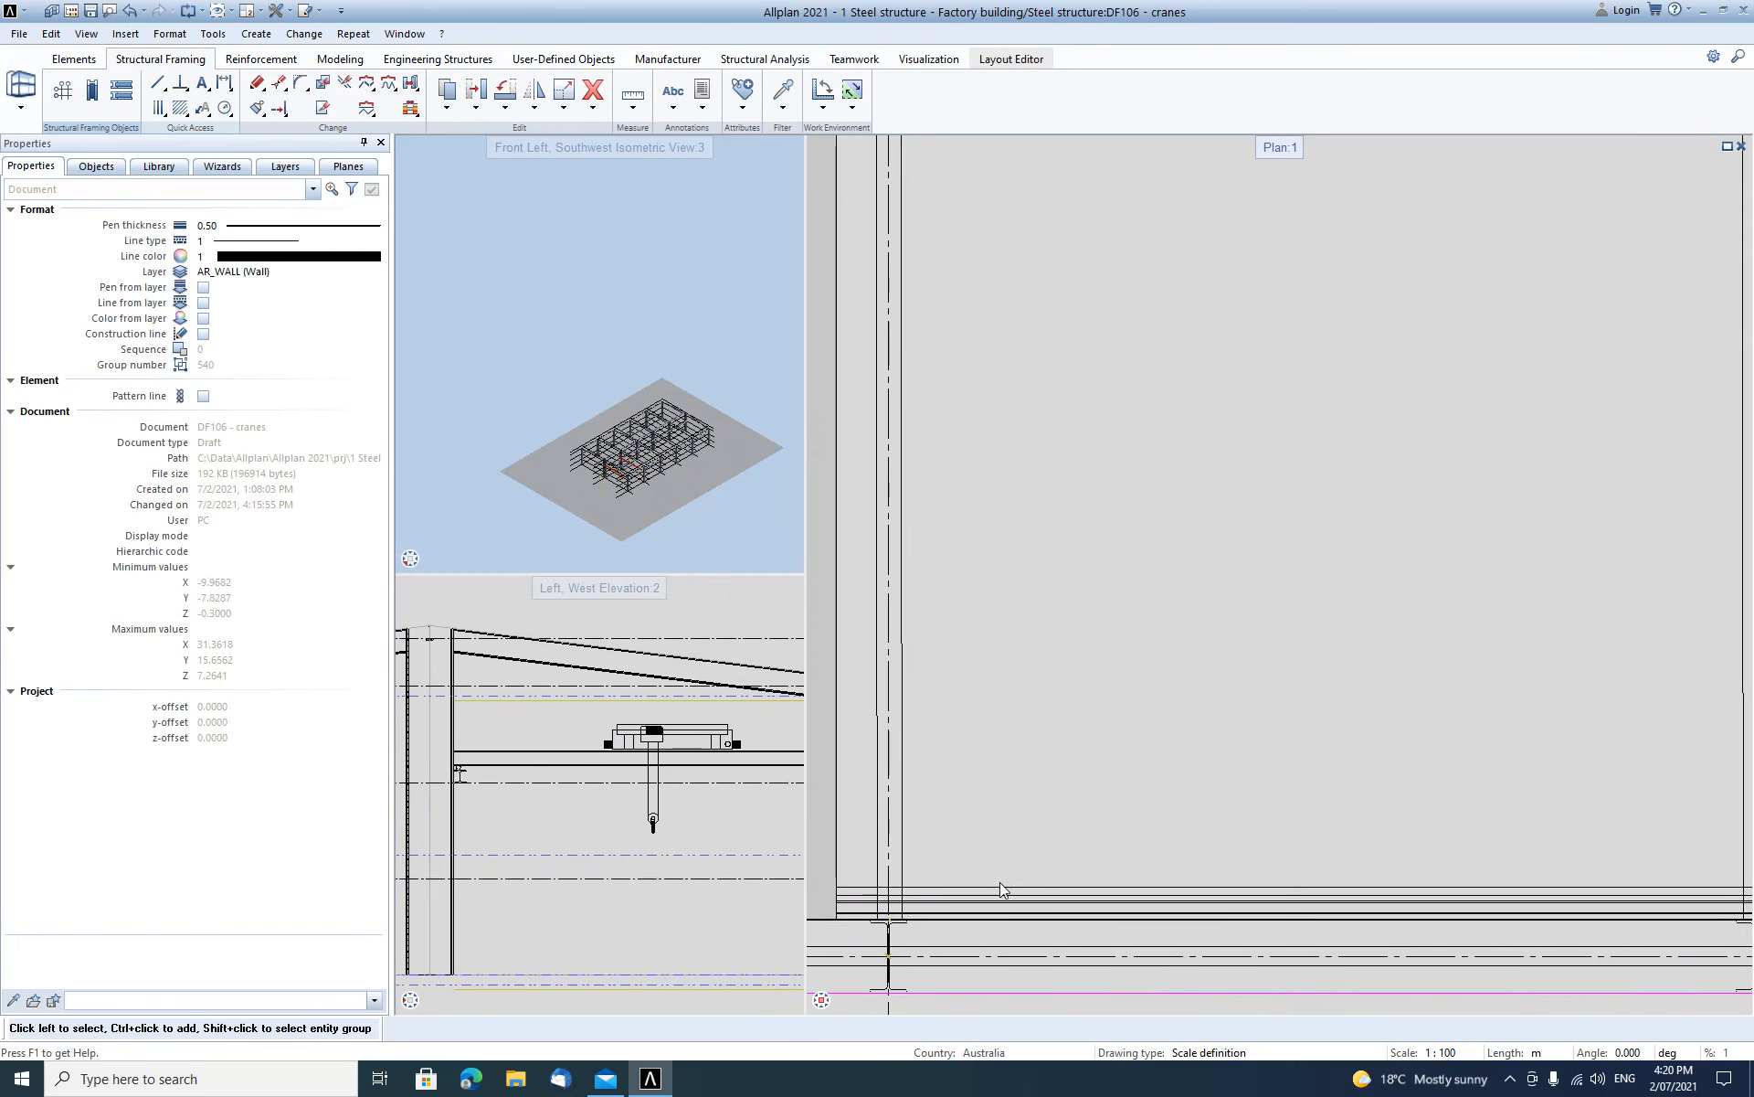
scroll(1000, 880, down, 3)
scroll(1008, 886, up, 2)
scroll(428, 754, down, 2)
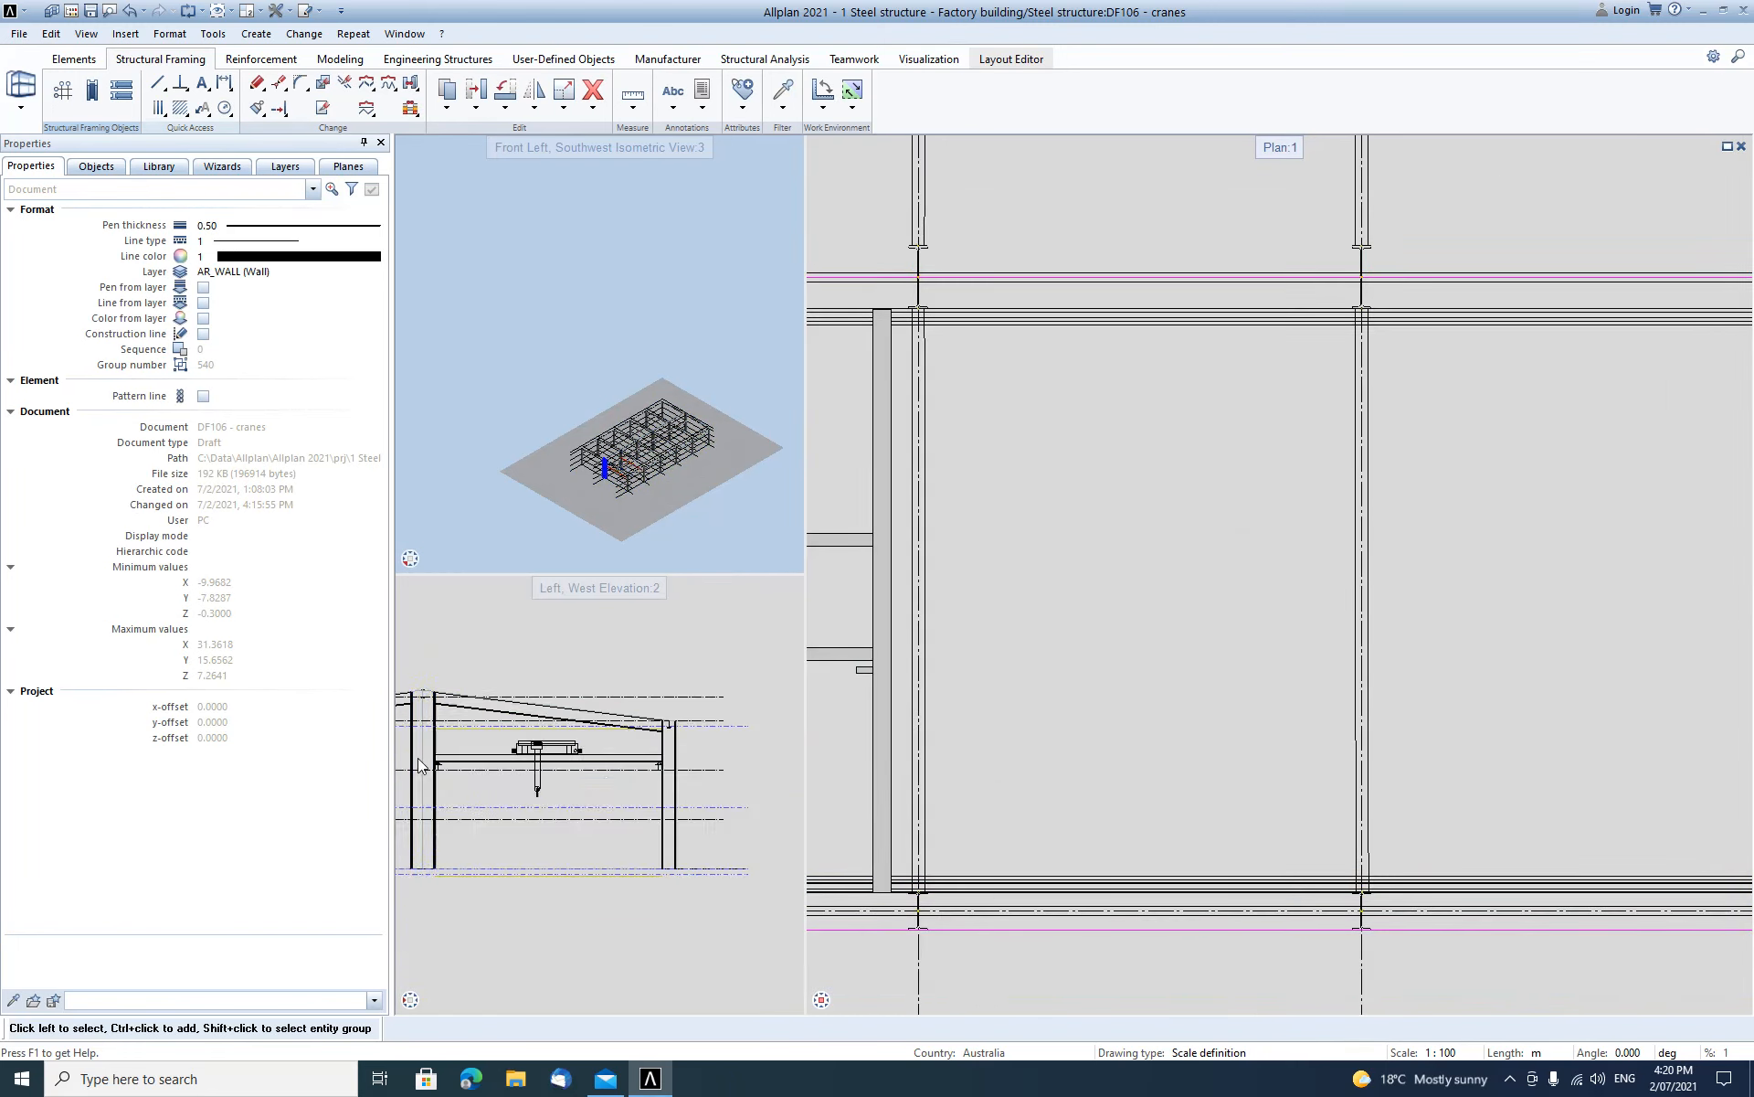
drag(428, 754, 676, 798)
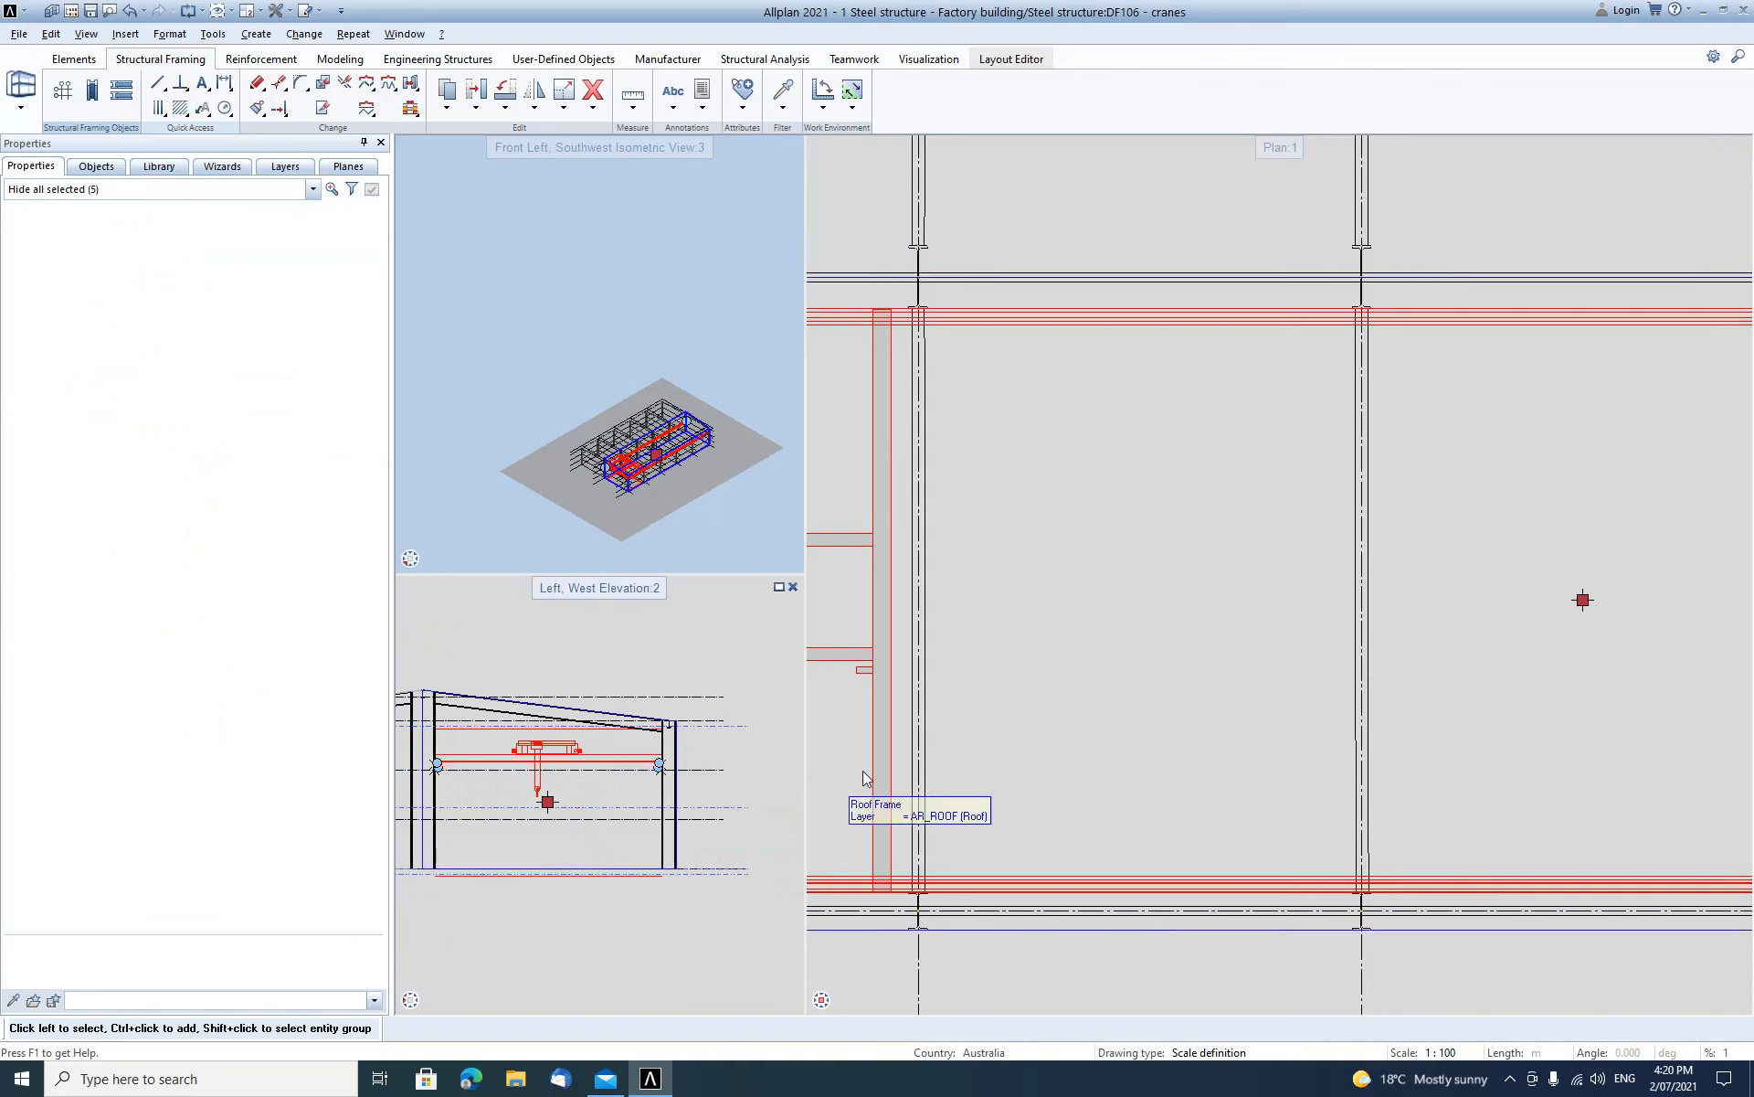
key(m)
scroll(1237, 709, down, 4)
scroll(1058, 592, up, 4)
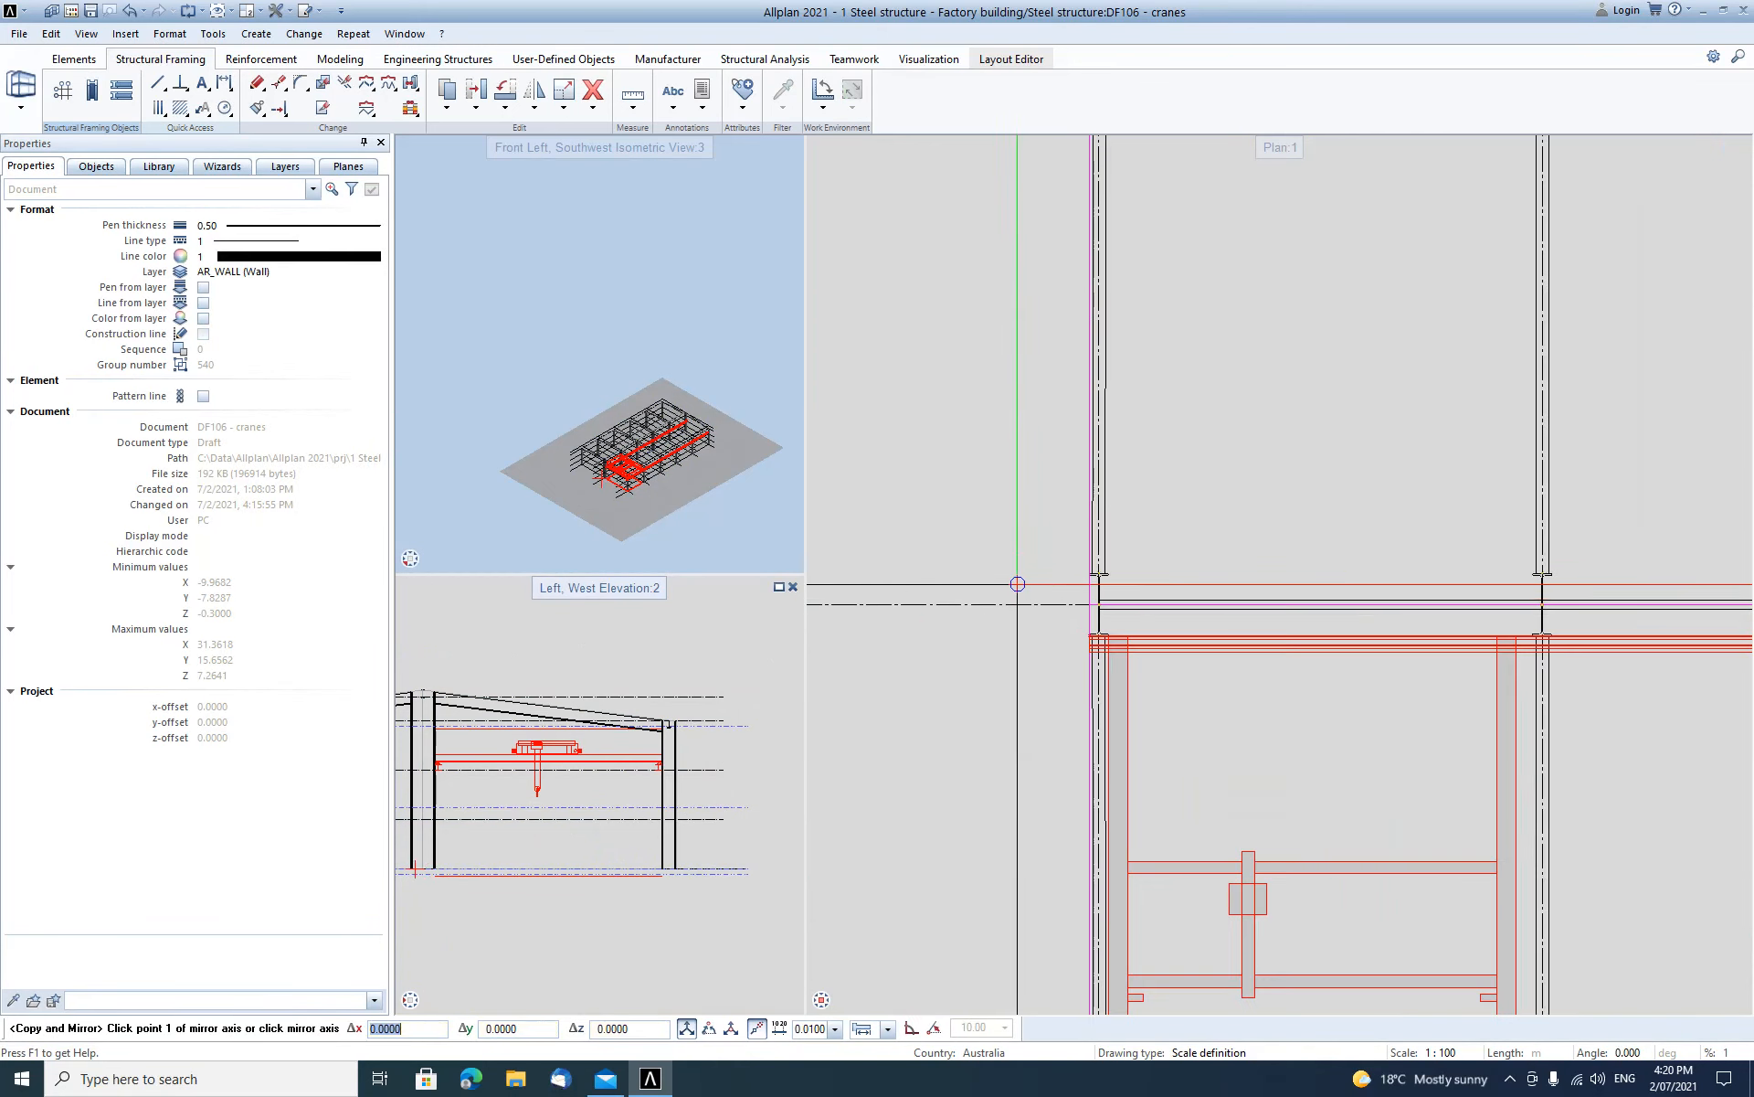
key(Escape)
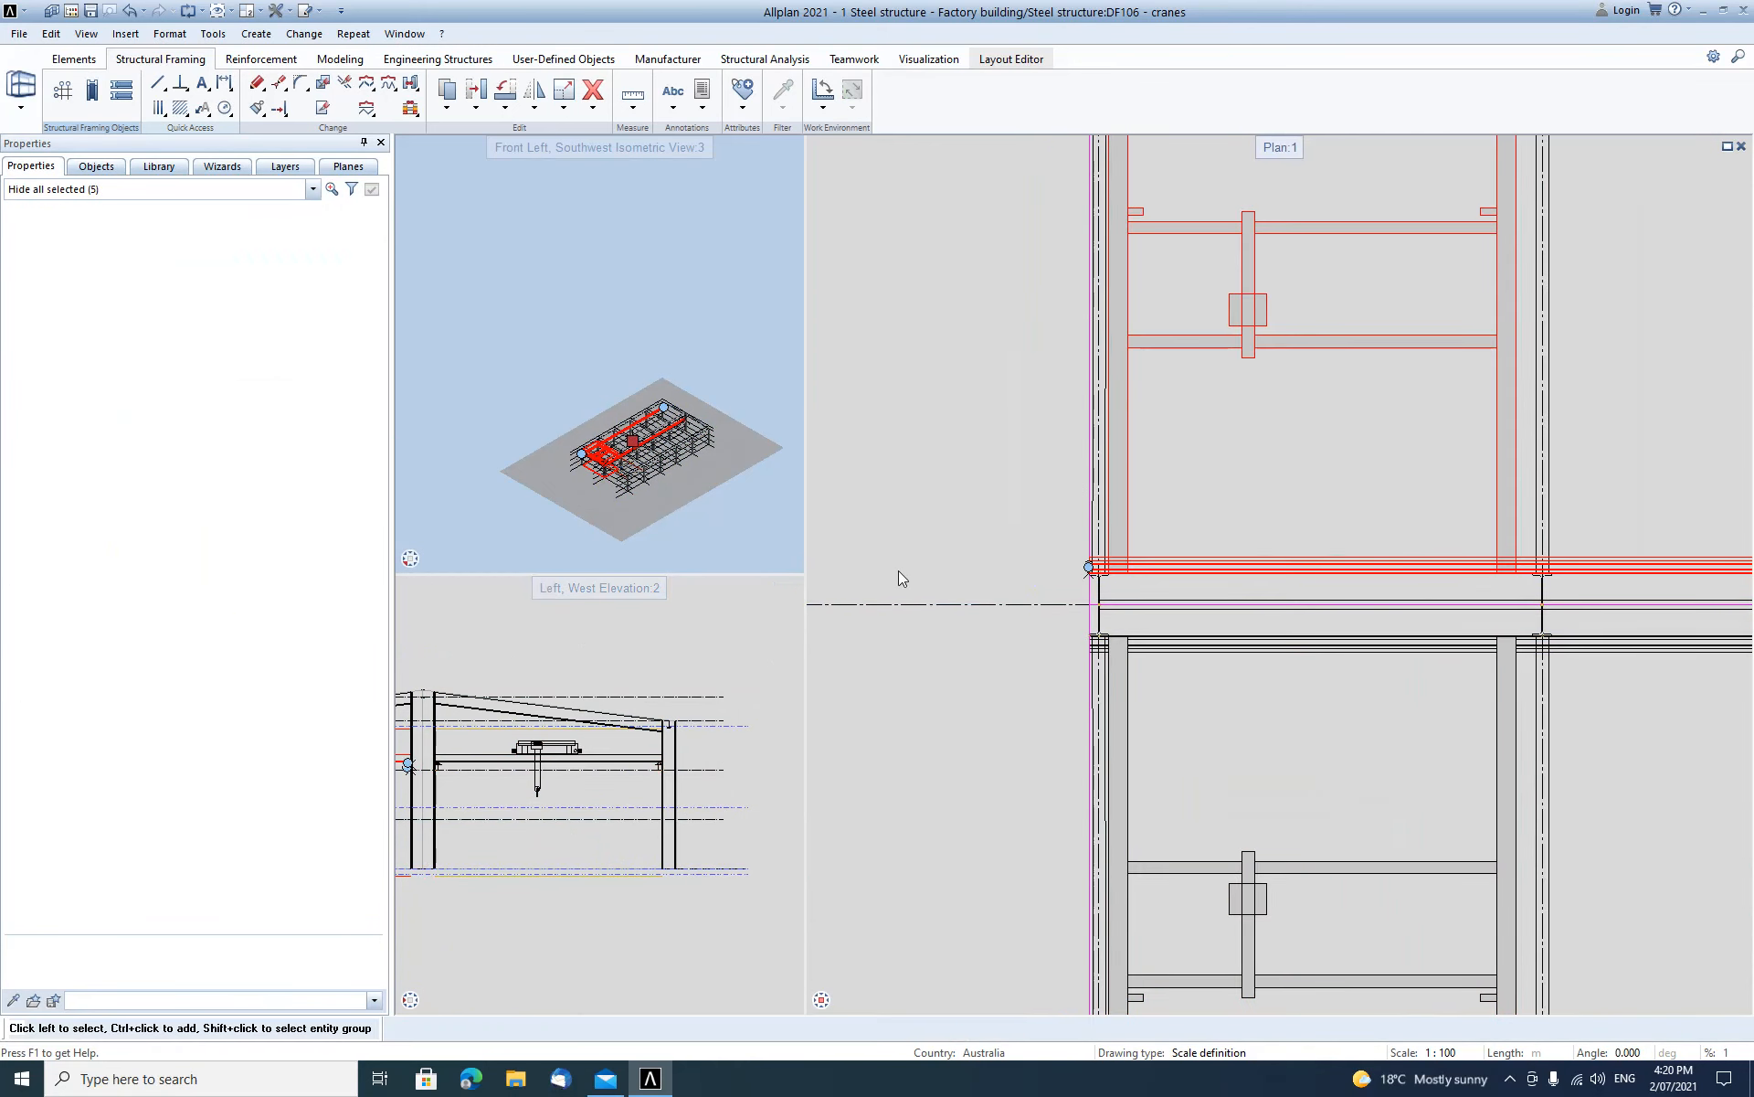
scroll(886, 507, down, 2)
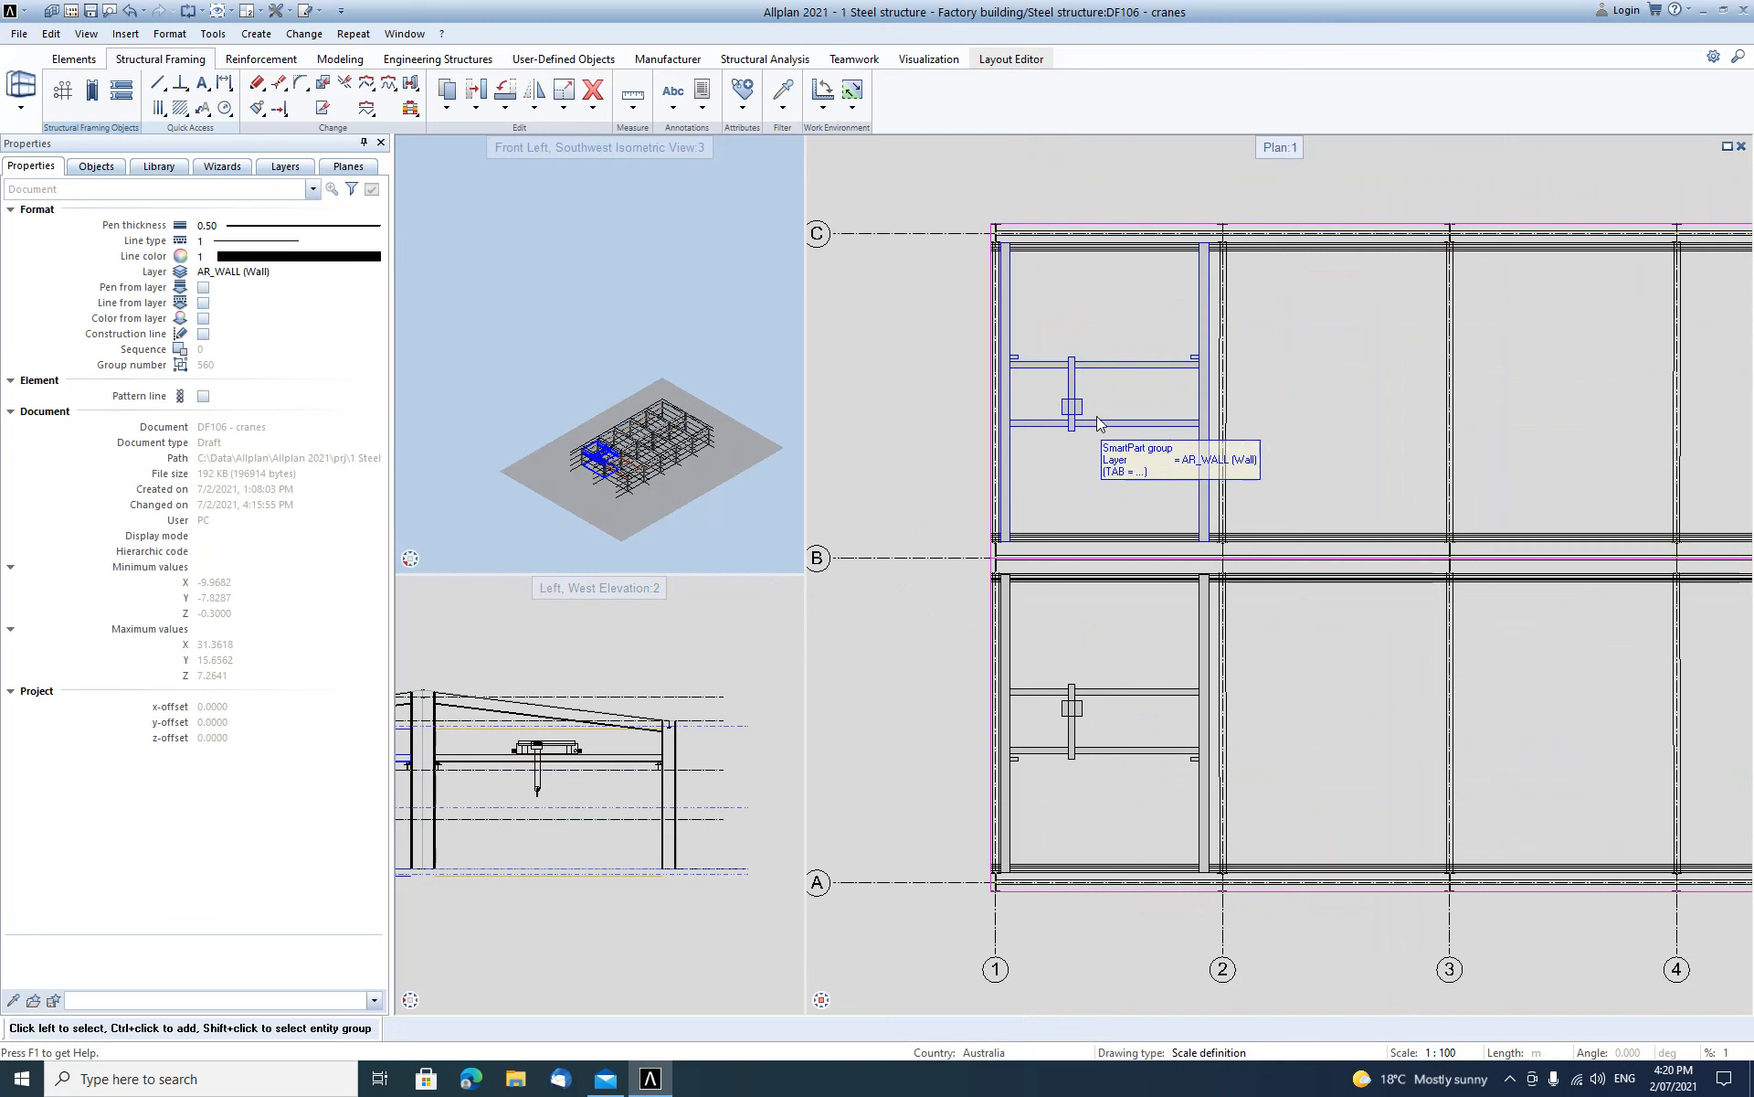
Move the crane in bay B–C horizontally along its runway from axis 1 so that it straddles axis 2.
click(1017, 467)
key(m)
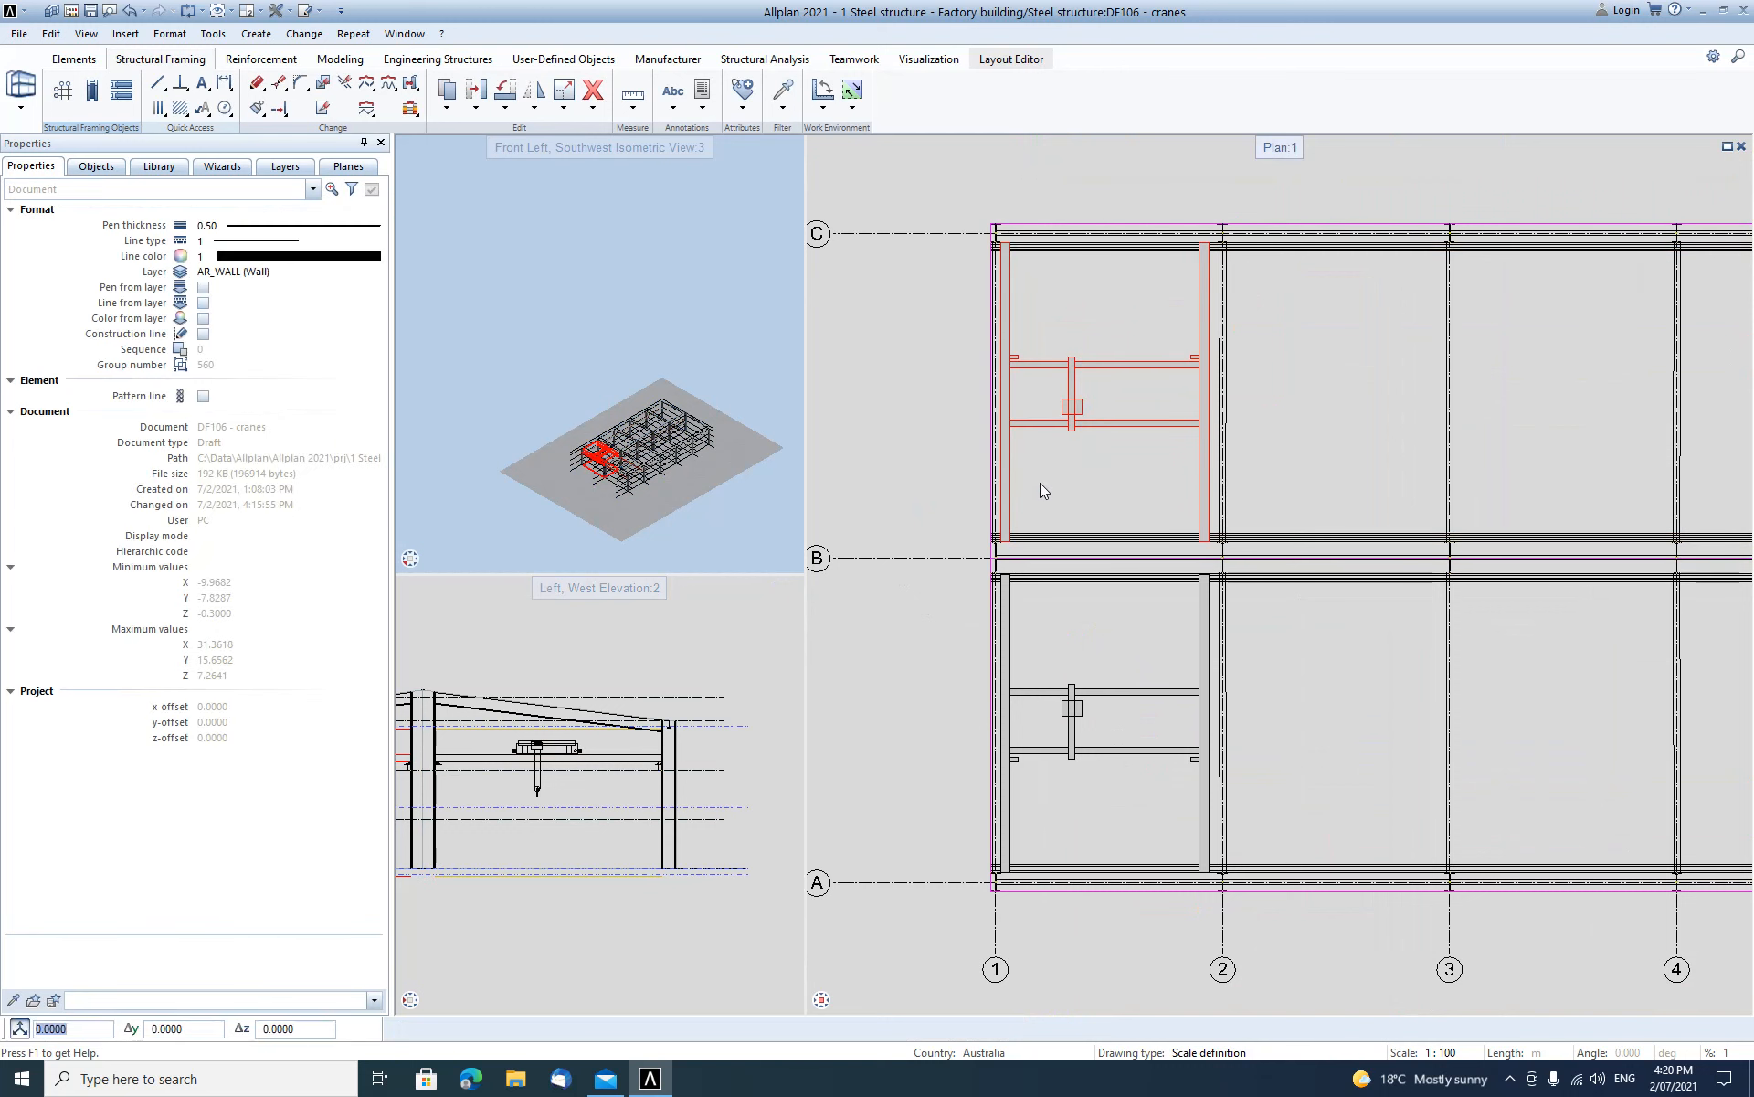
click(1076, 475)
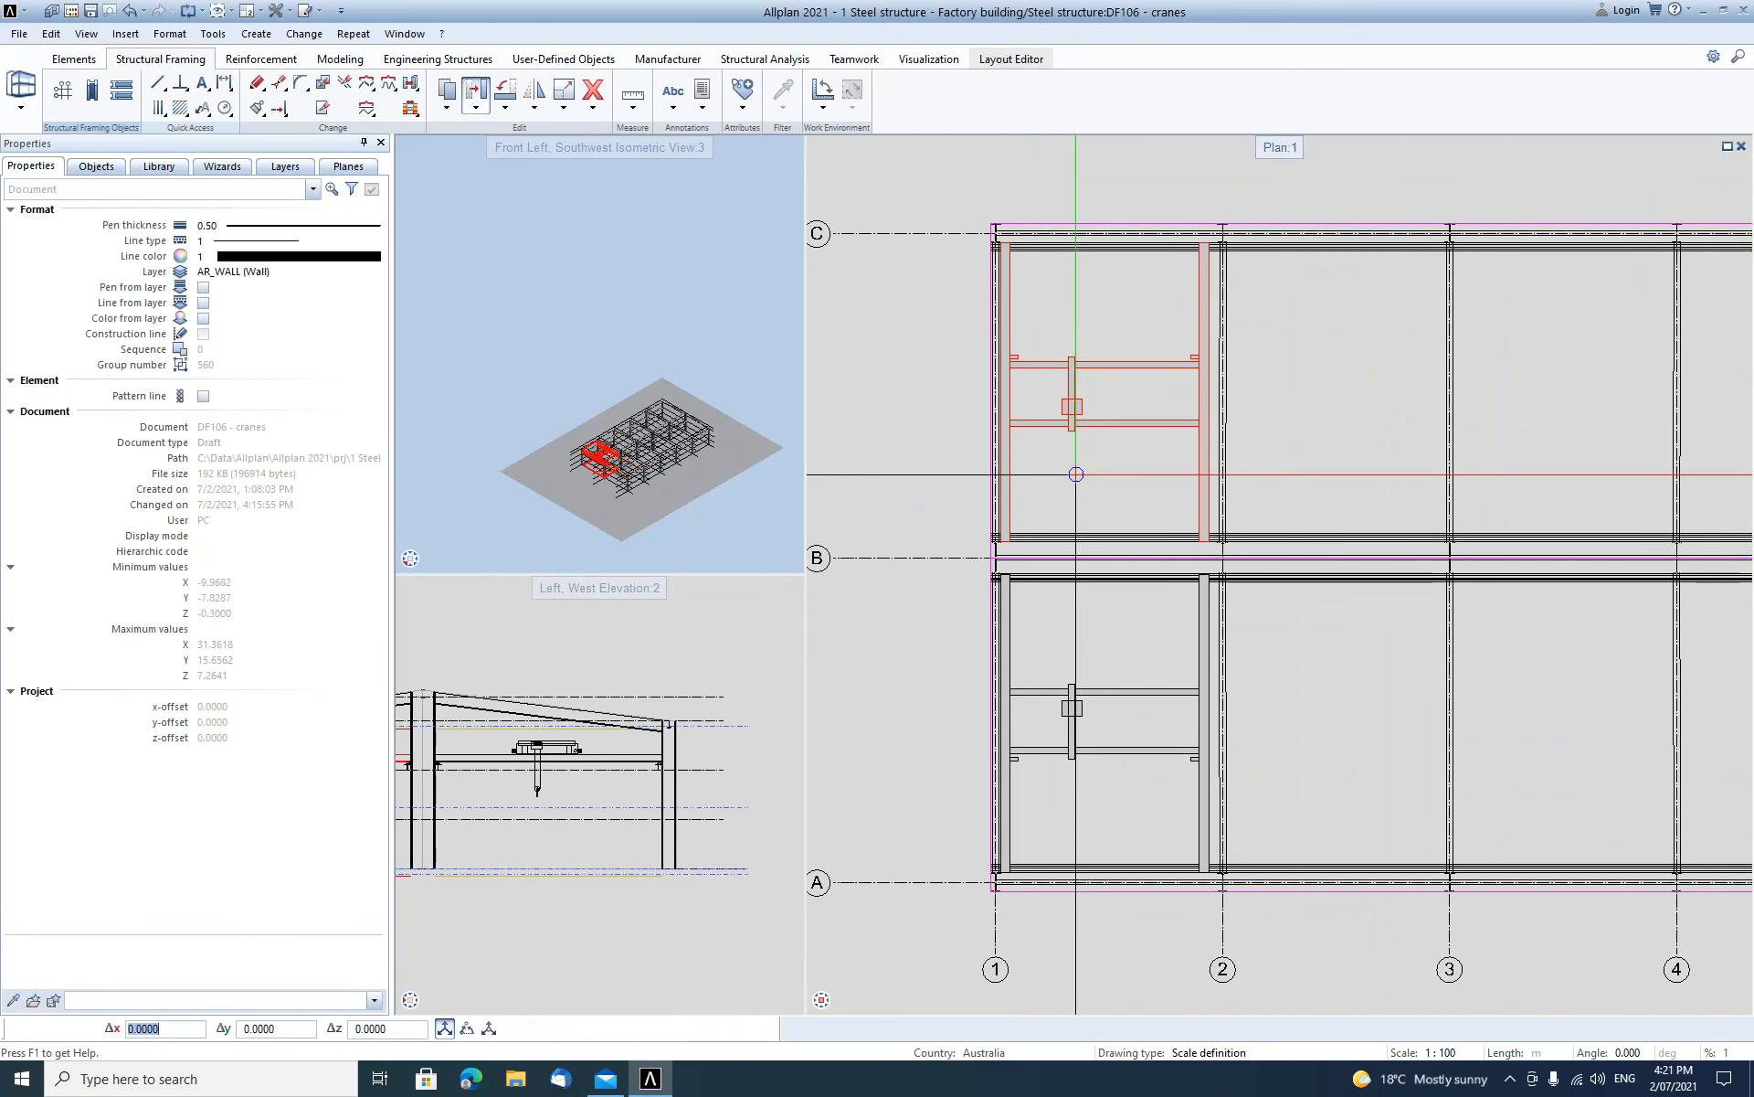
click(1248, 474)
key(Escape)
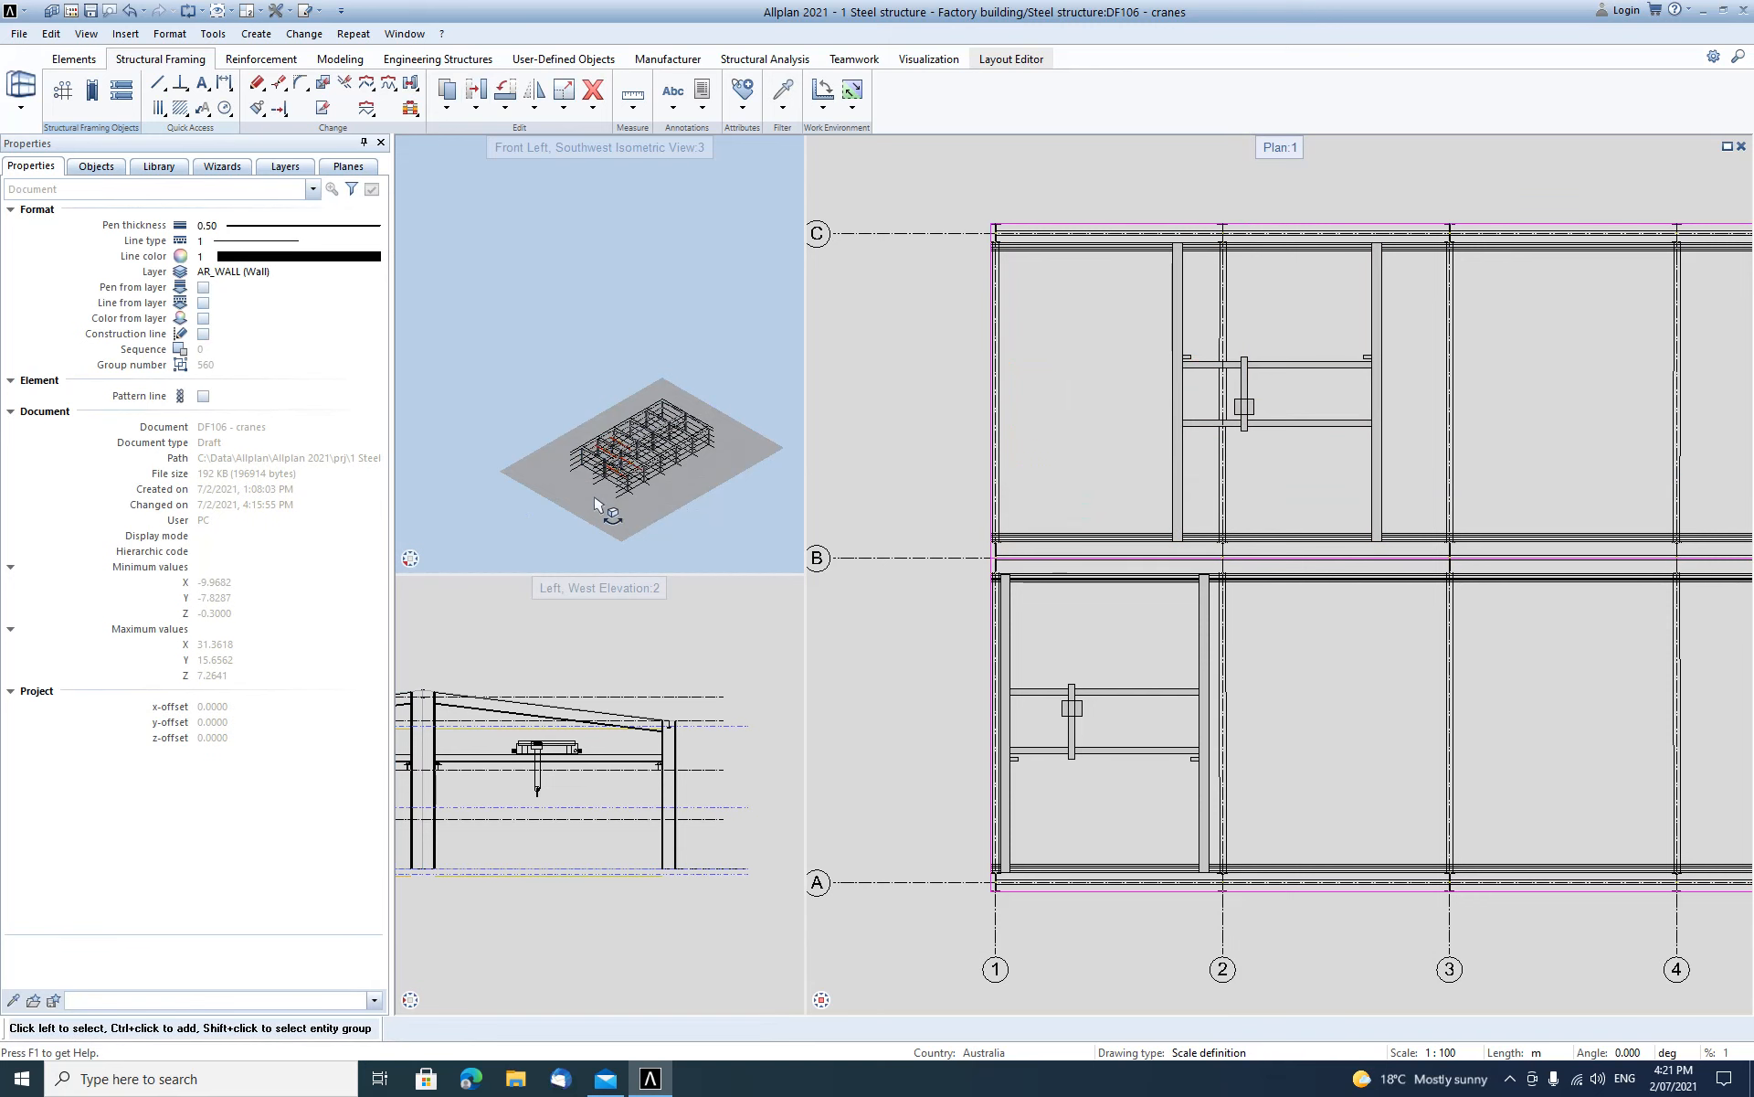
Examine both cranes and their runways in the isometric view, then in the full west elevation and plan.
scroll(649, 411, up, 5)
scroll(648, 411, up, 3)
scroll(639, 485, up, 3)
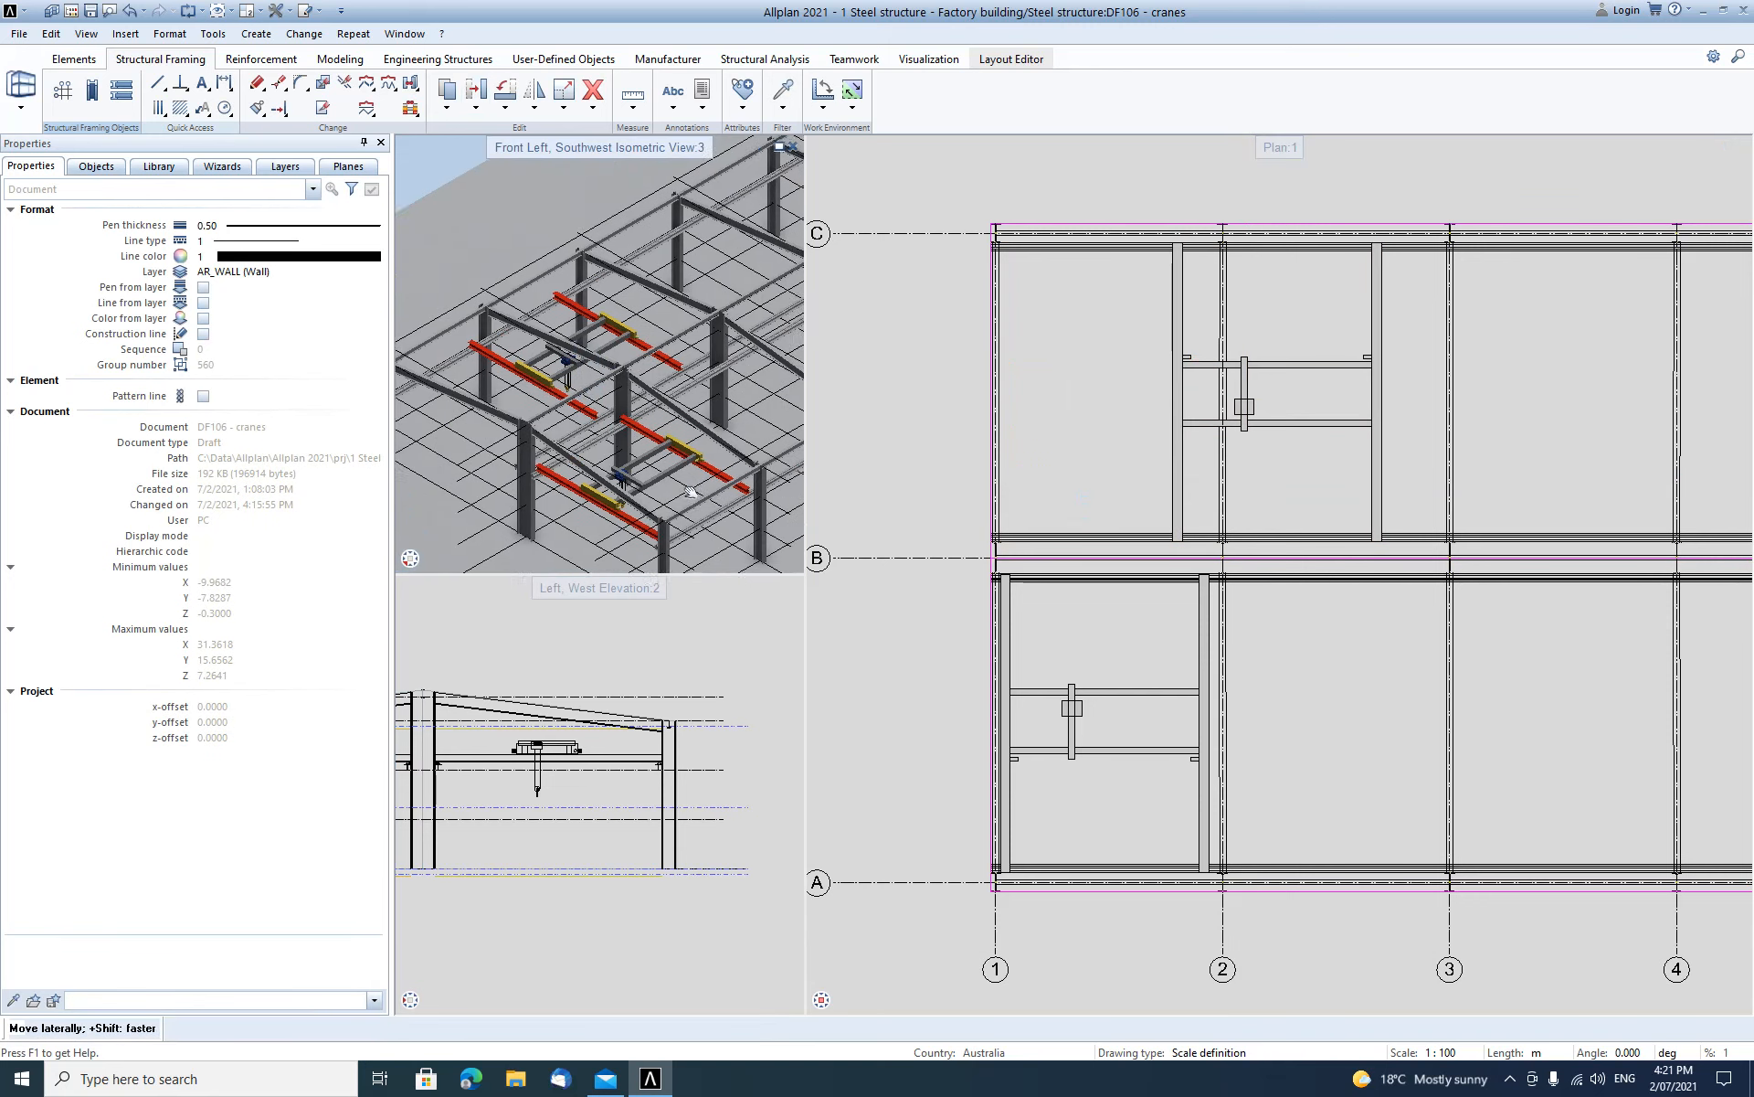
scroll(618, 457, down, 2)
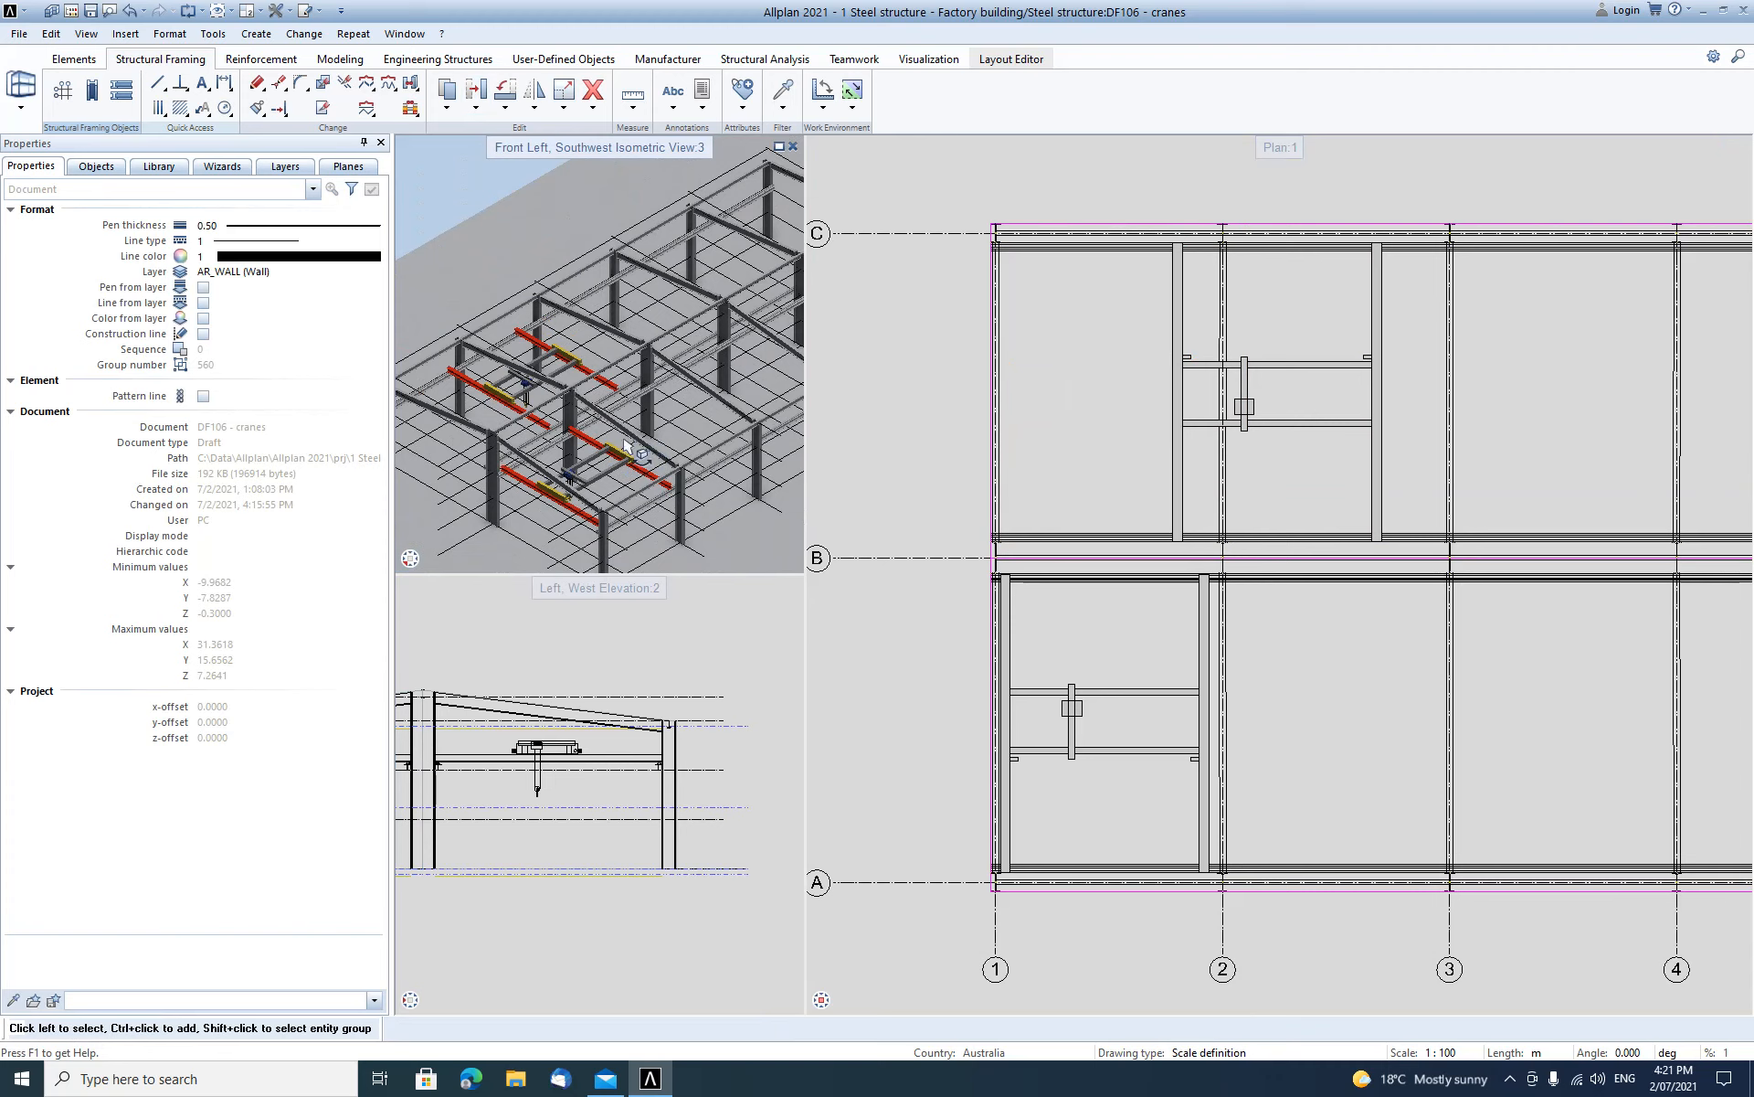
scroll(491, 325, down, 4)
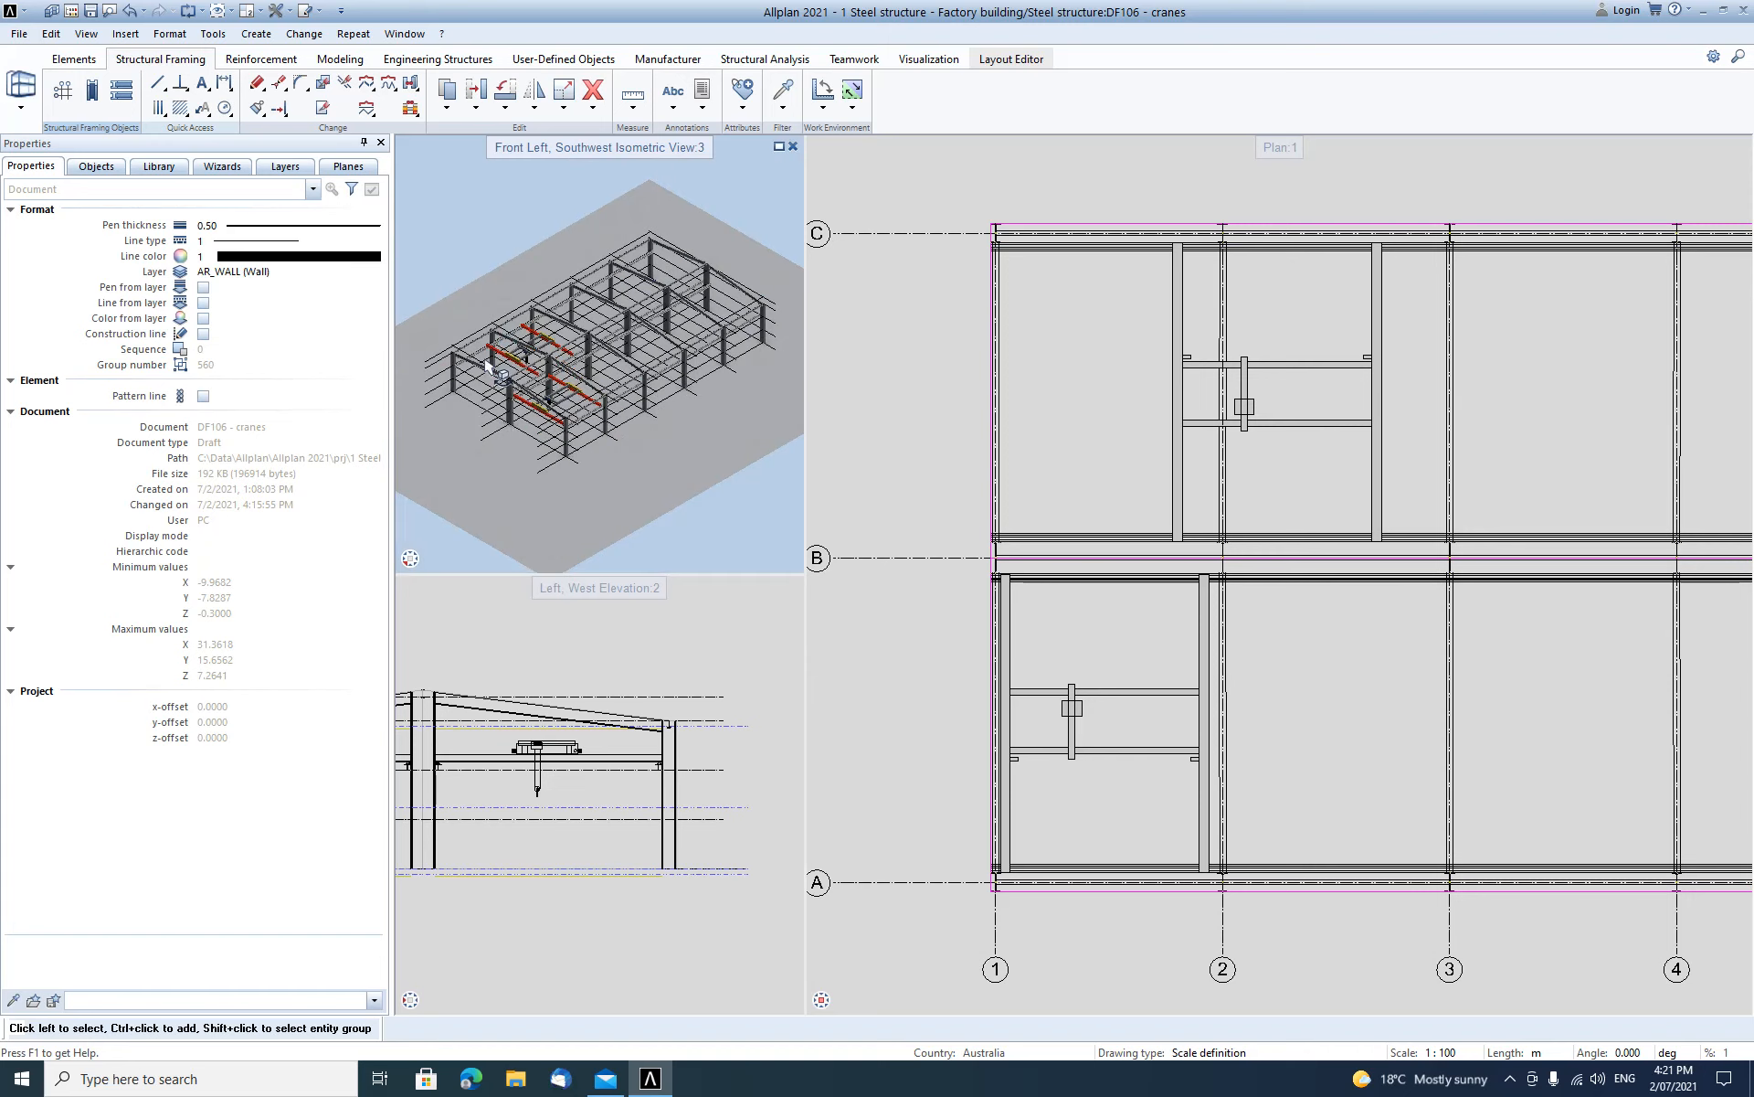
middle_click(590, 594)
middle_click(591, 594)
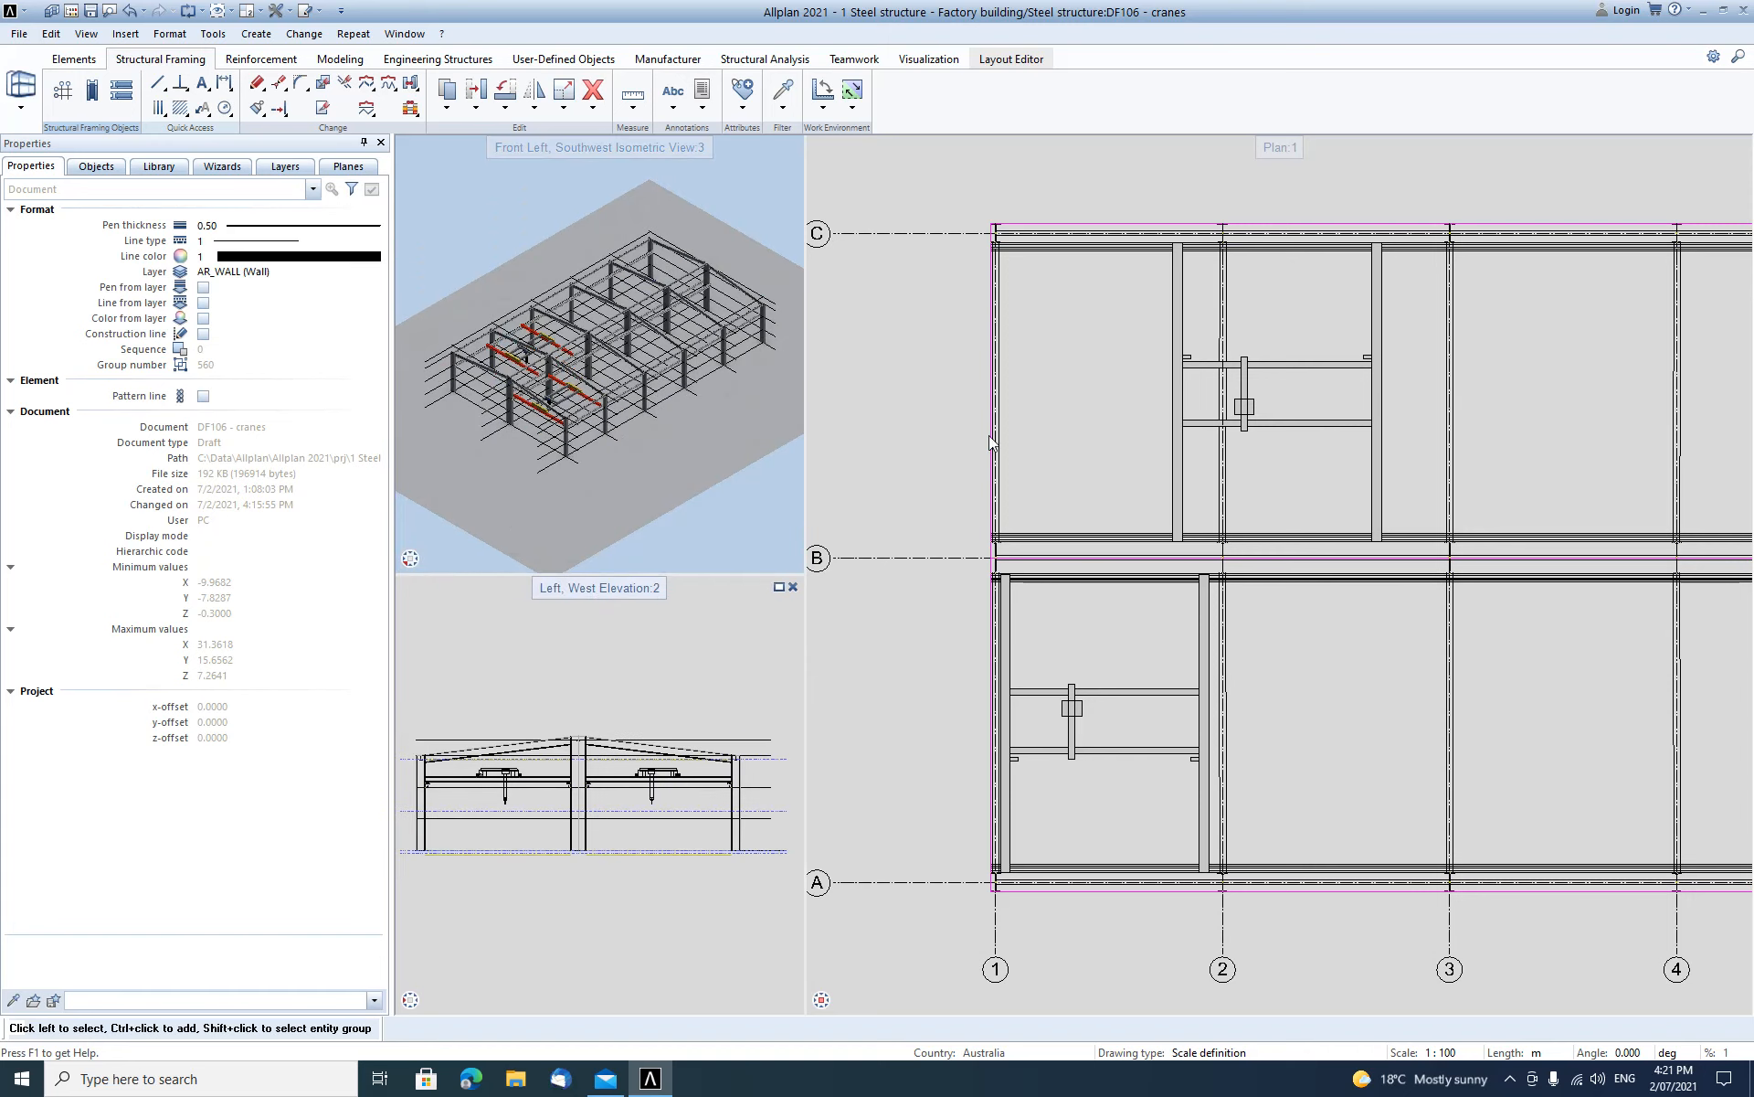
middle_click(1194, 260)
middle_click(1194, 260)
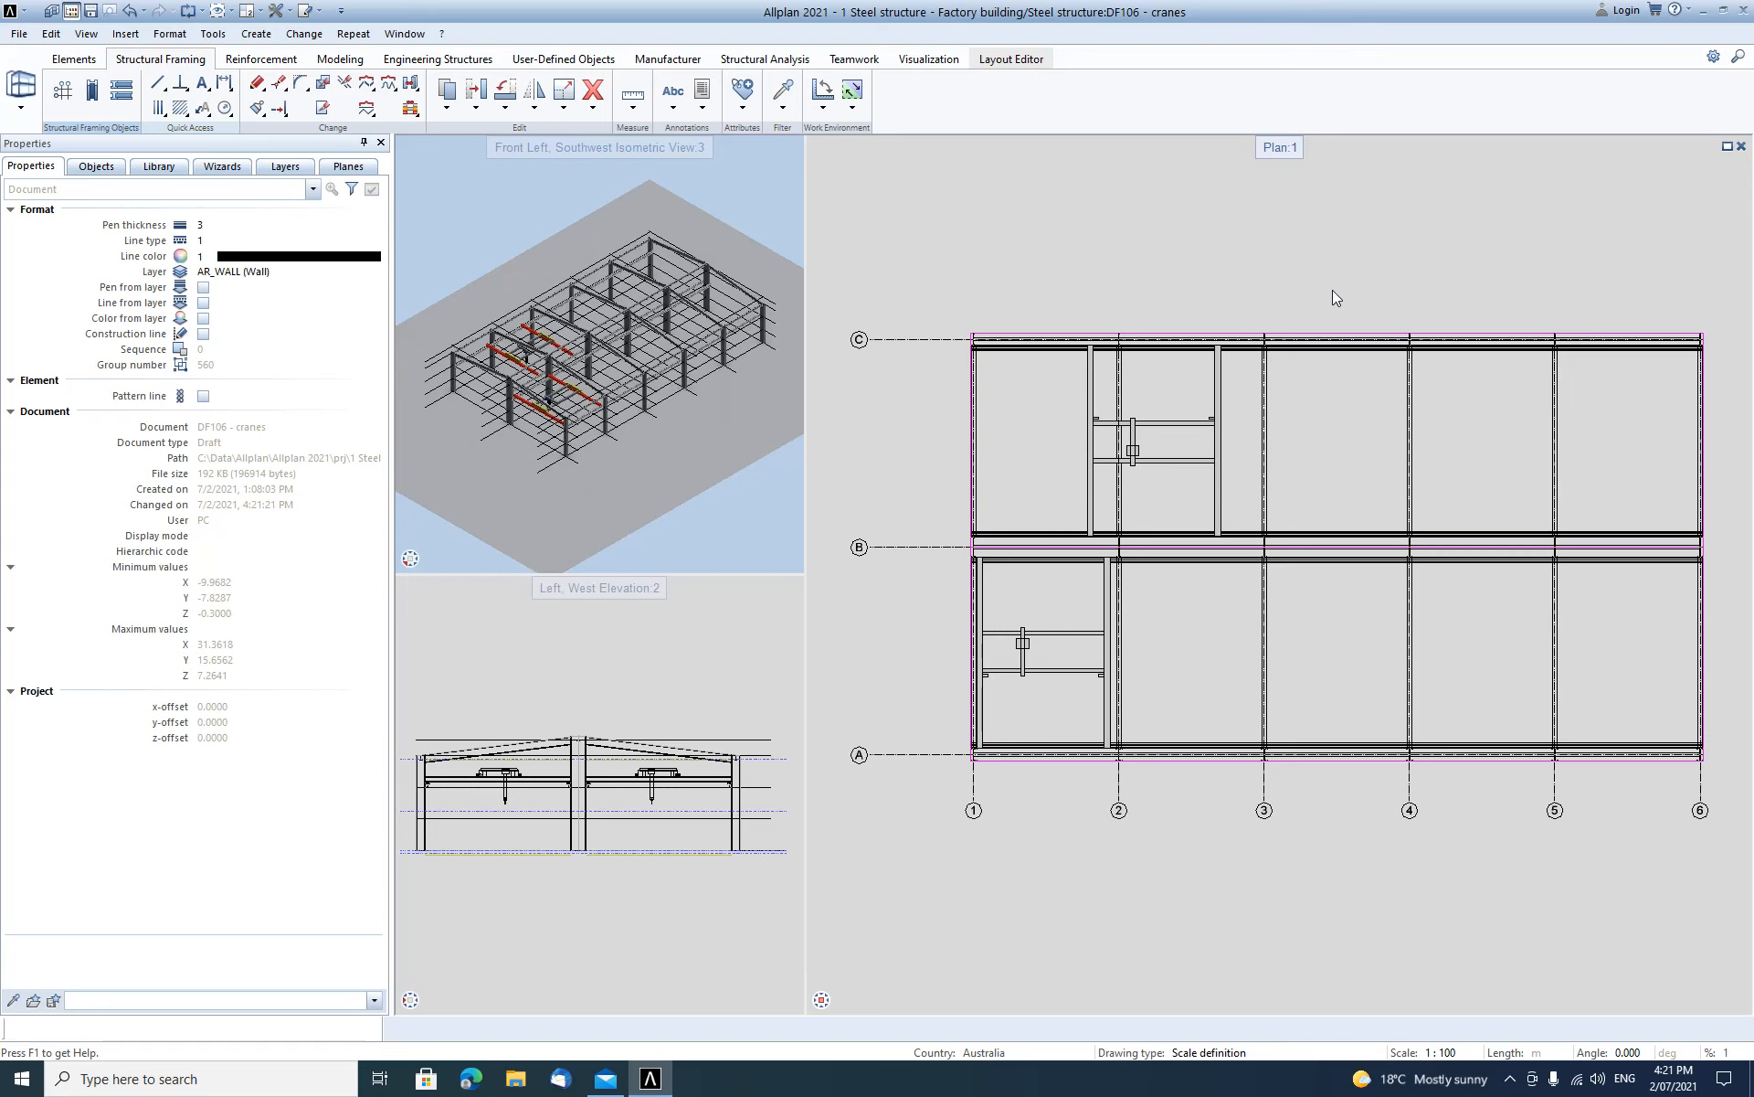
Make drawing file 103 purlins the current file and switch off drawing file 106 cranes.
key(F2)
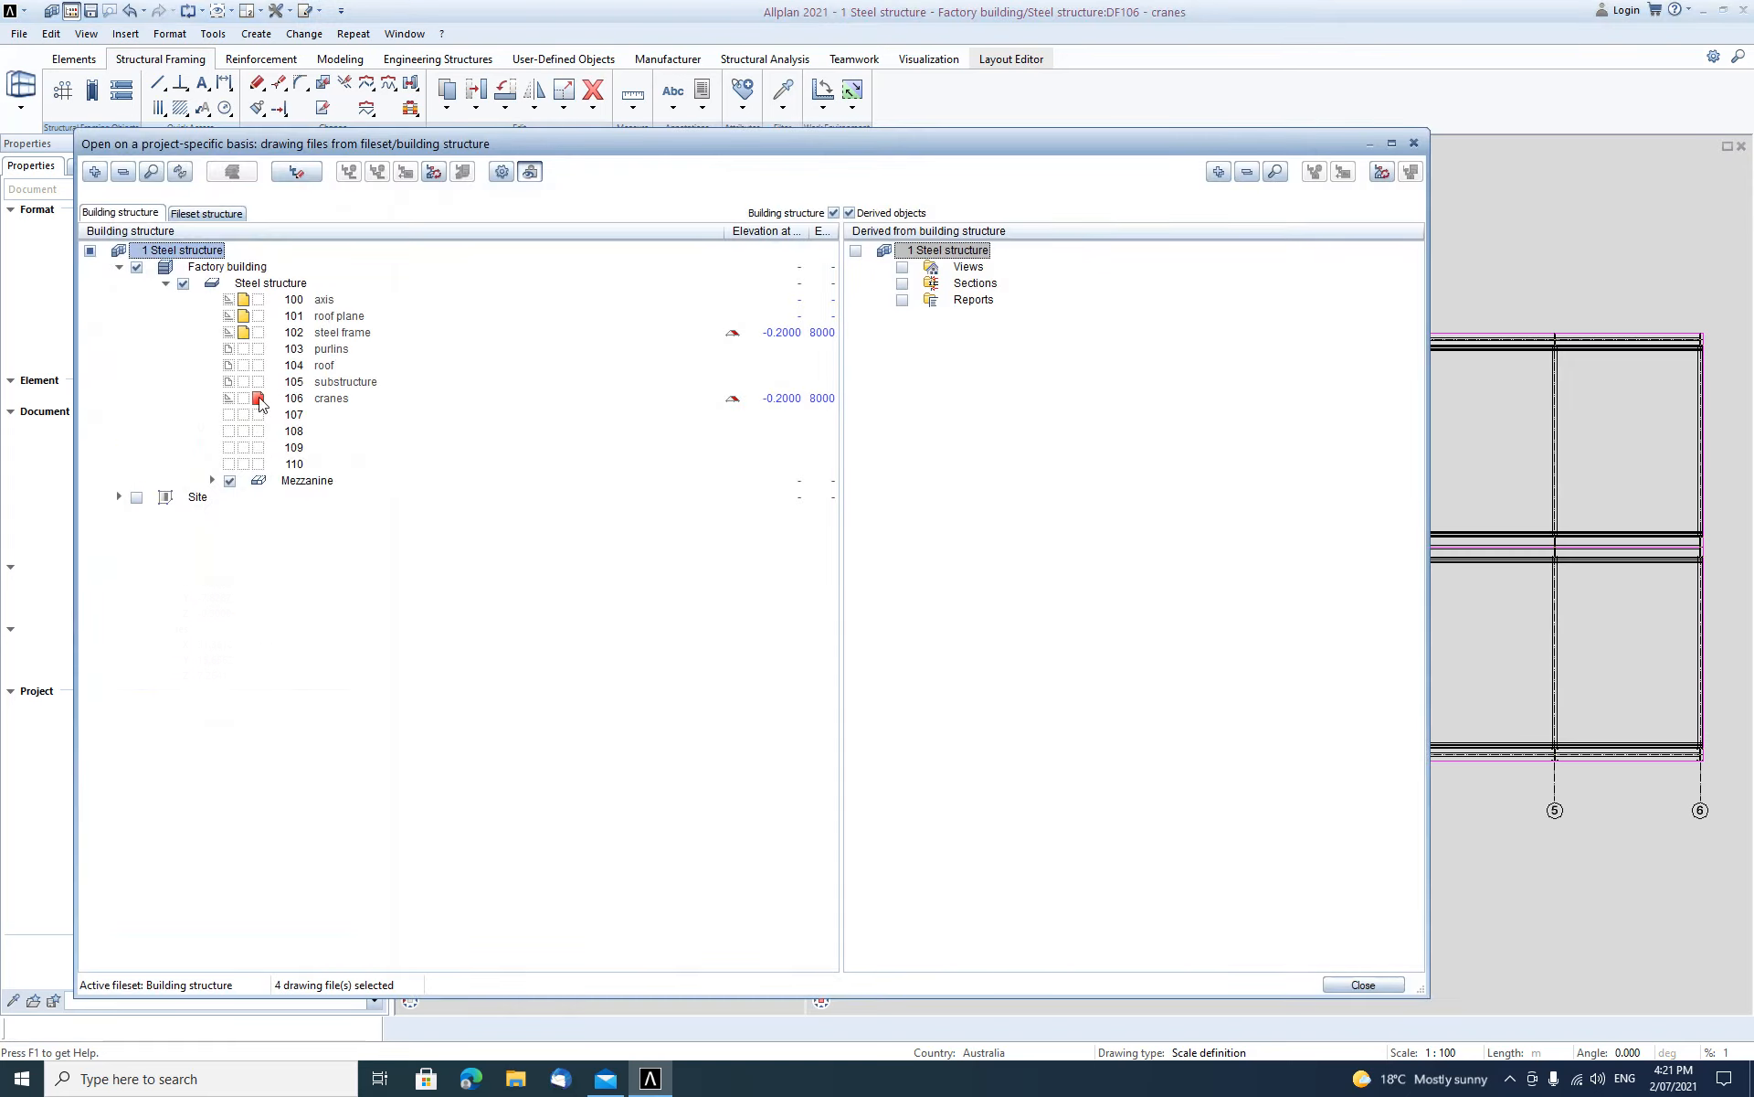
click(259, 401)
click(258, 350)
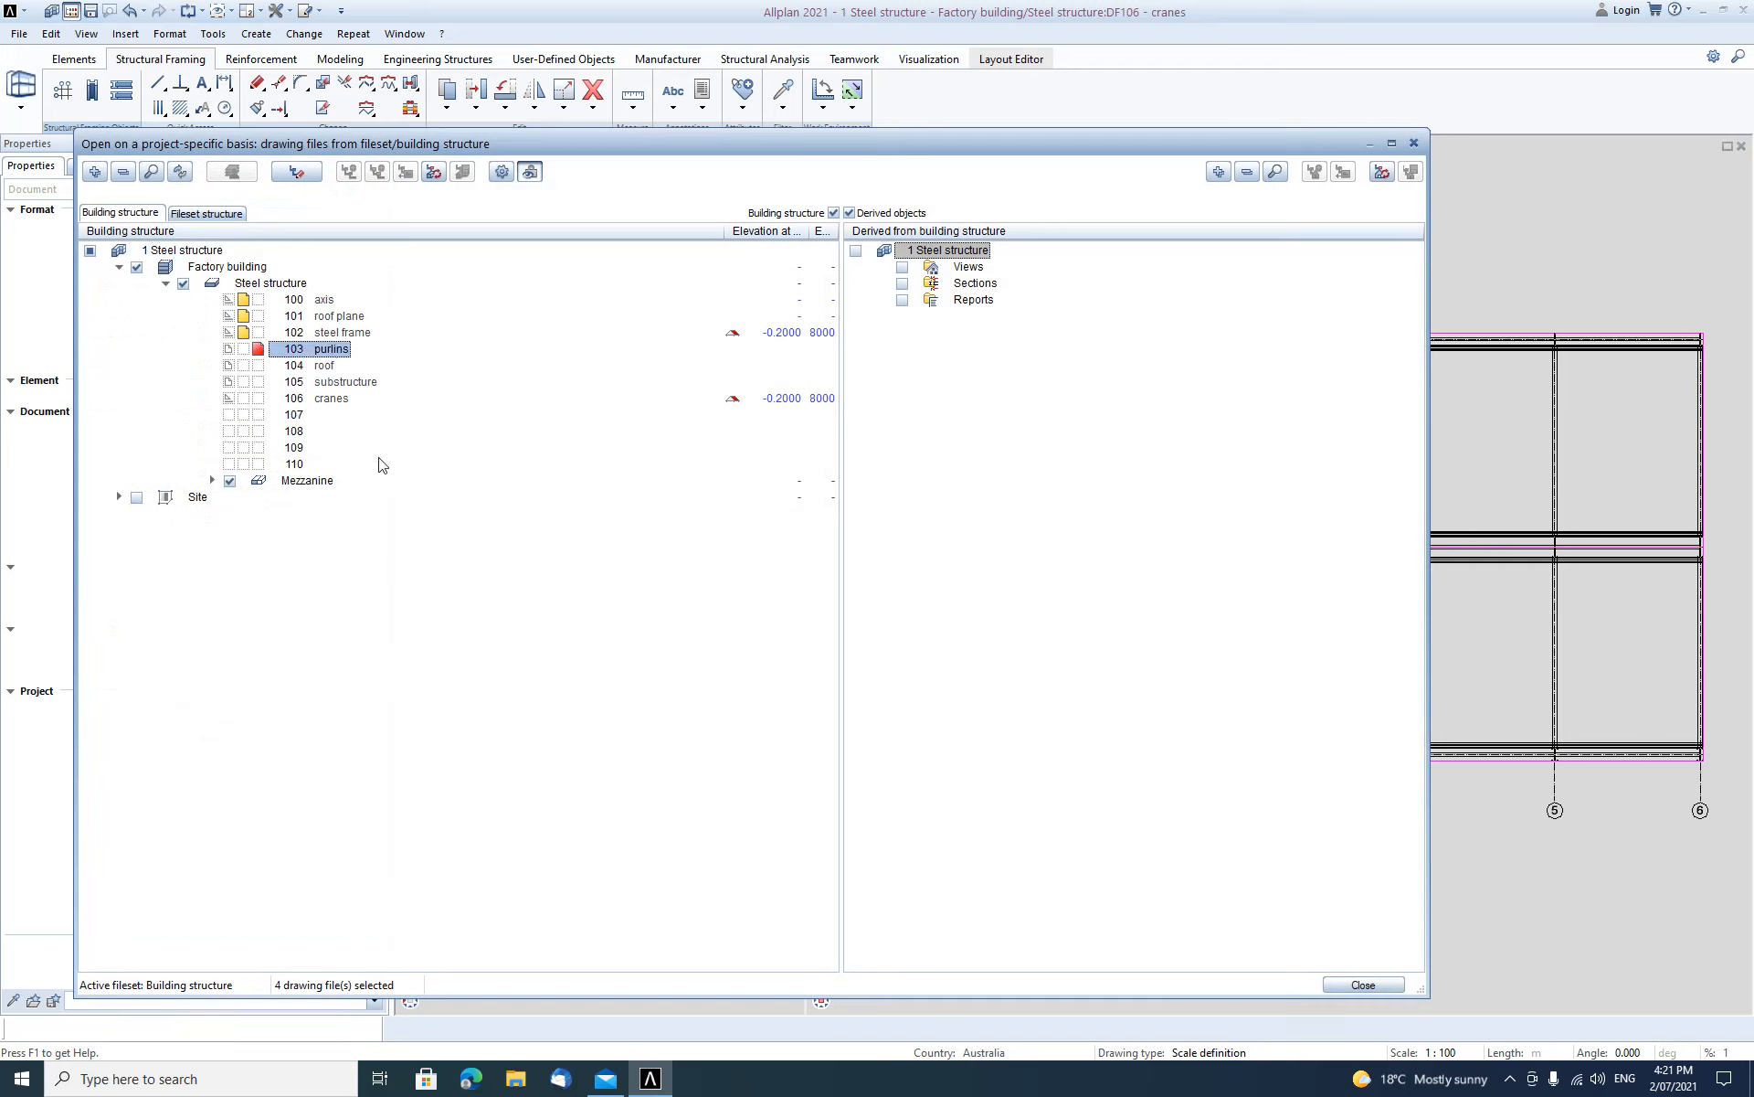
click(1364, 985)
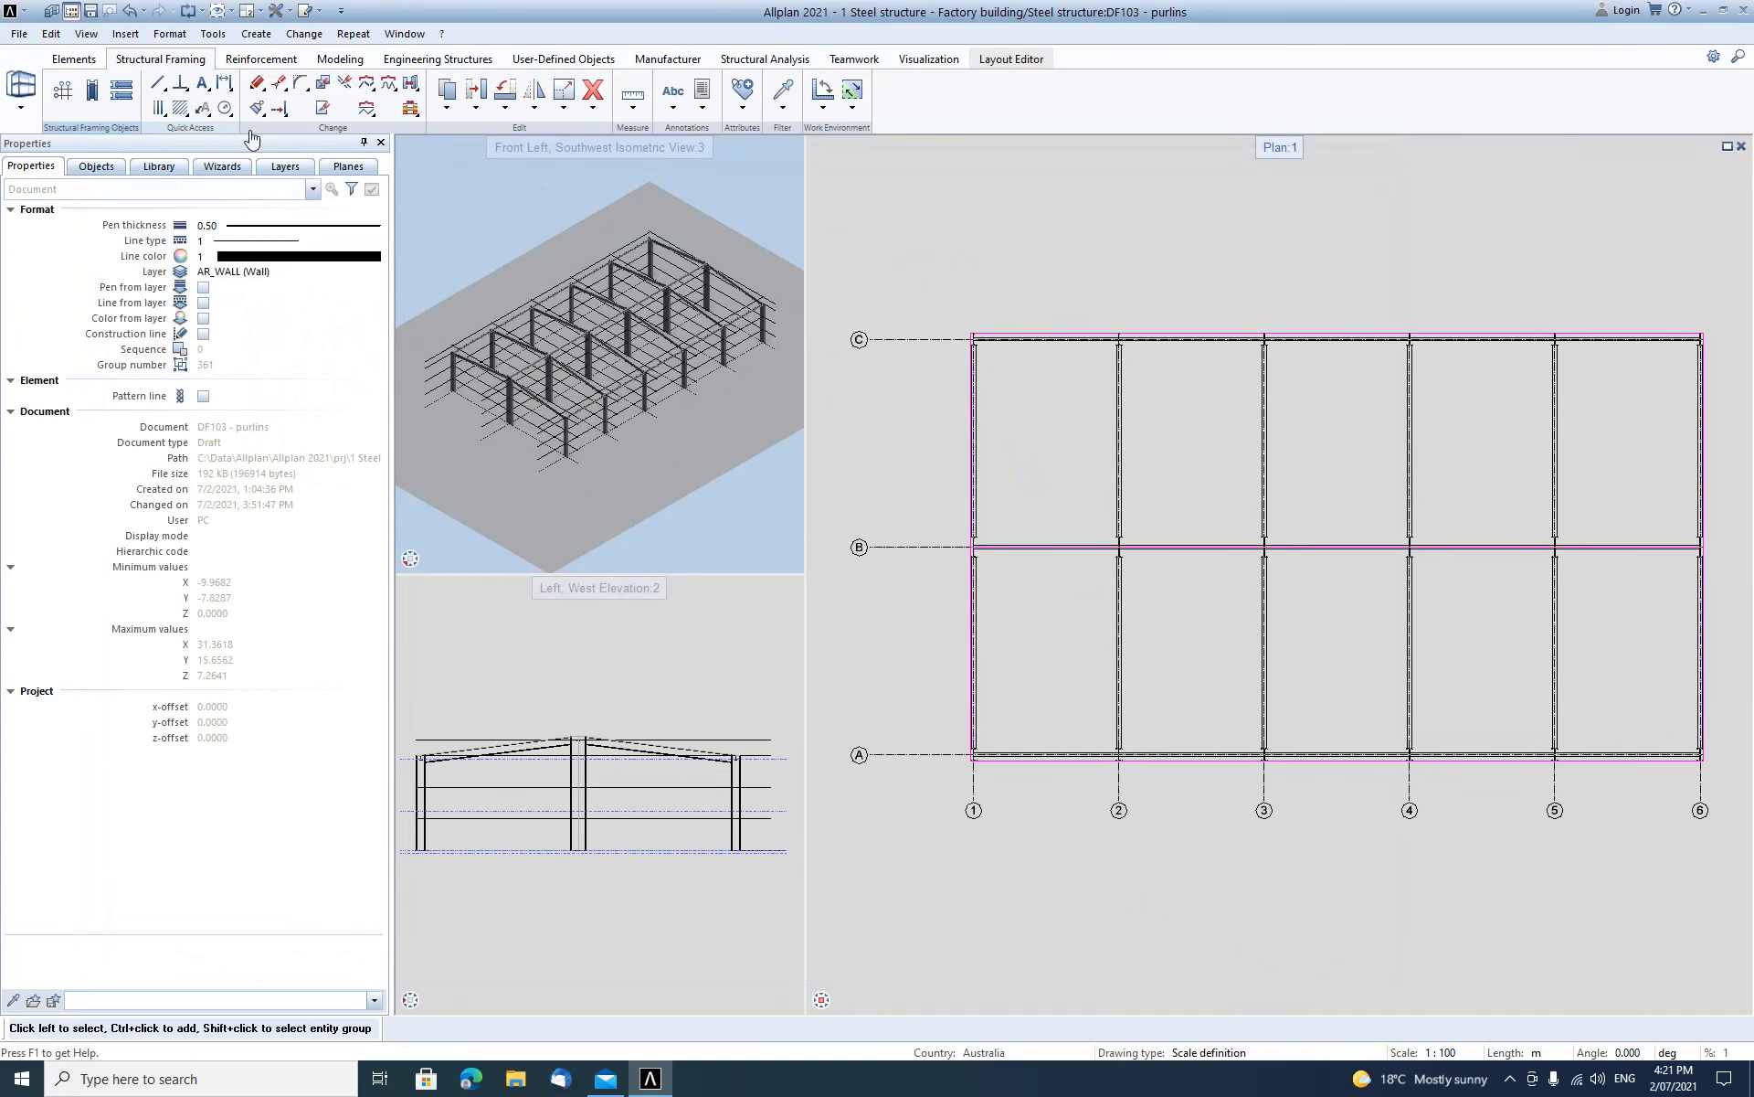
Start a structural framing beam and choose the Z 100 steel profile from the Z sections for its cross-section.
click(119, 90)
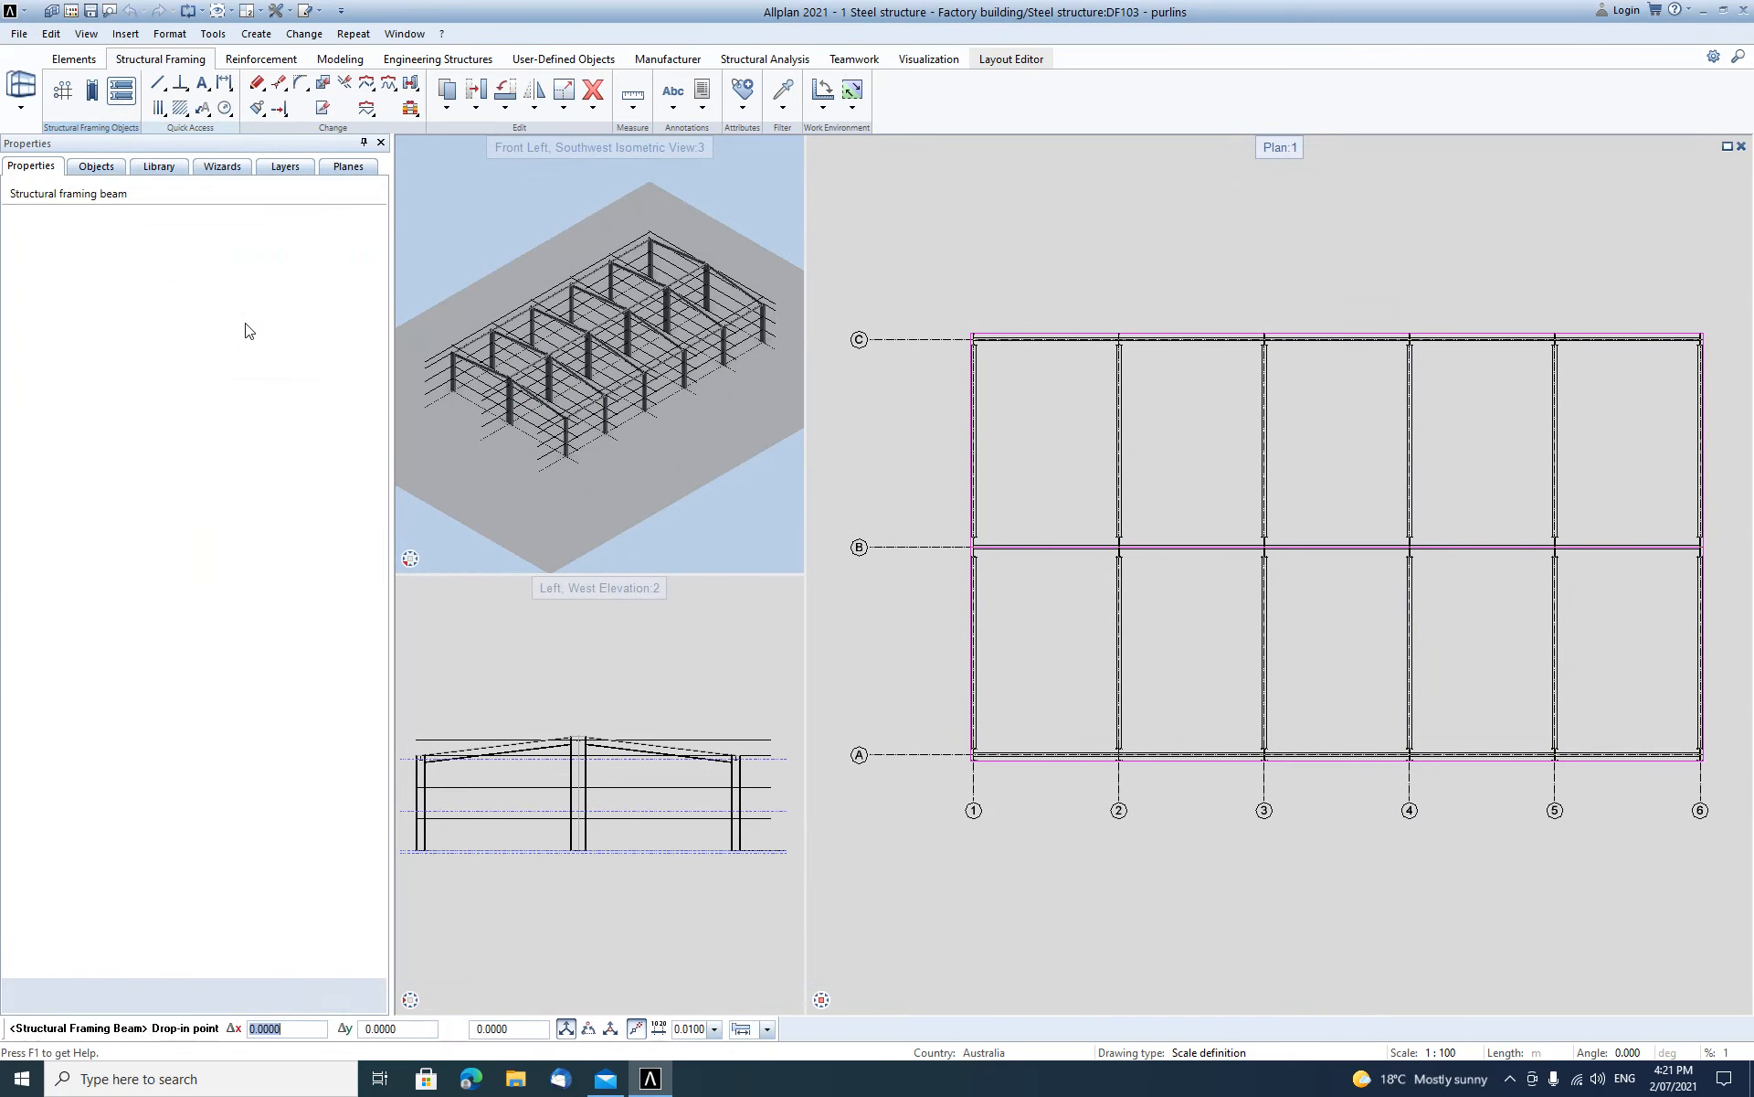
click(256, 266)
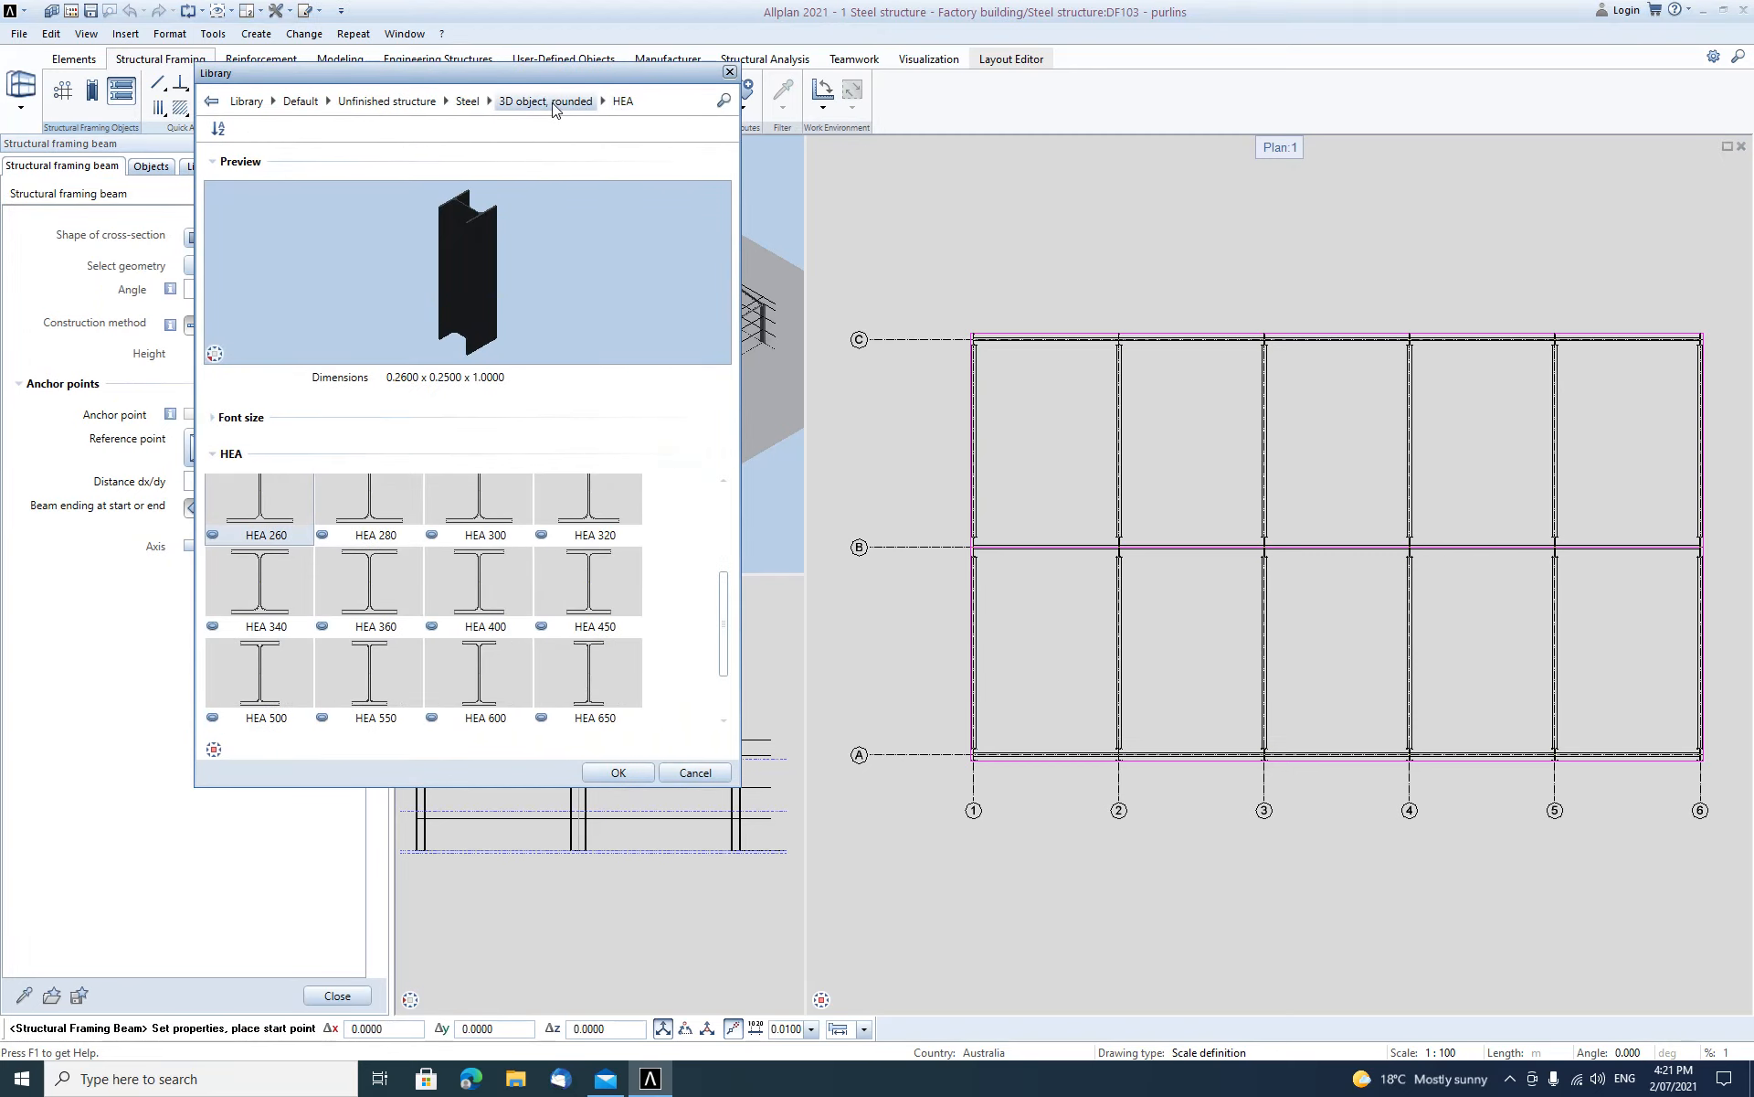
click(540, 103)
scroll(302, 631, down, 5)
scroll(279, 640, down, 2)
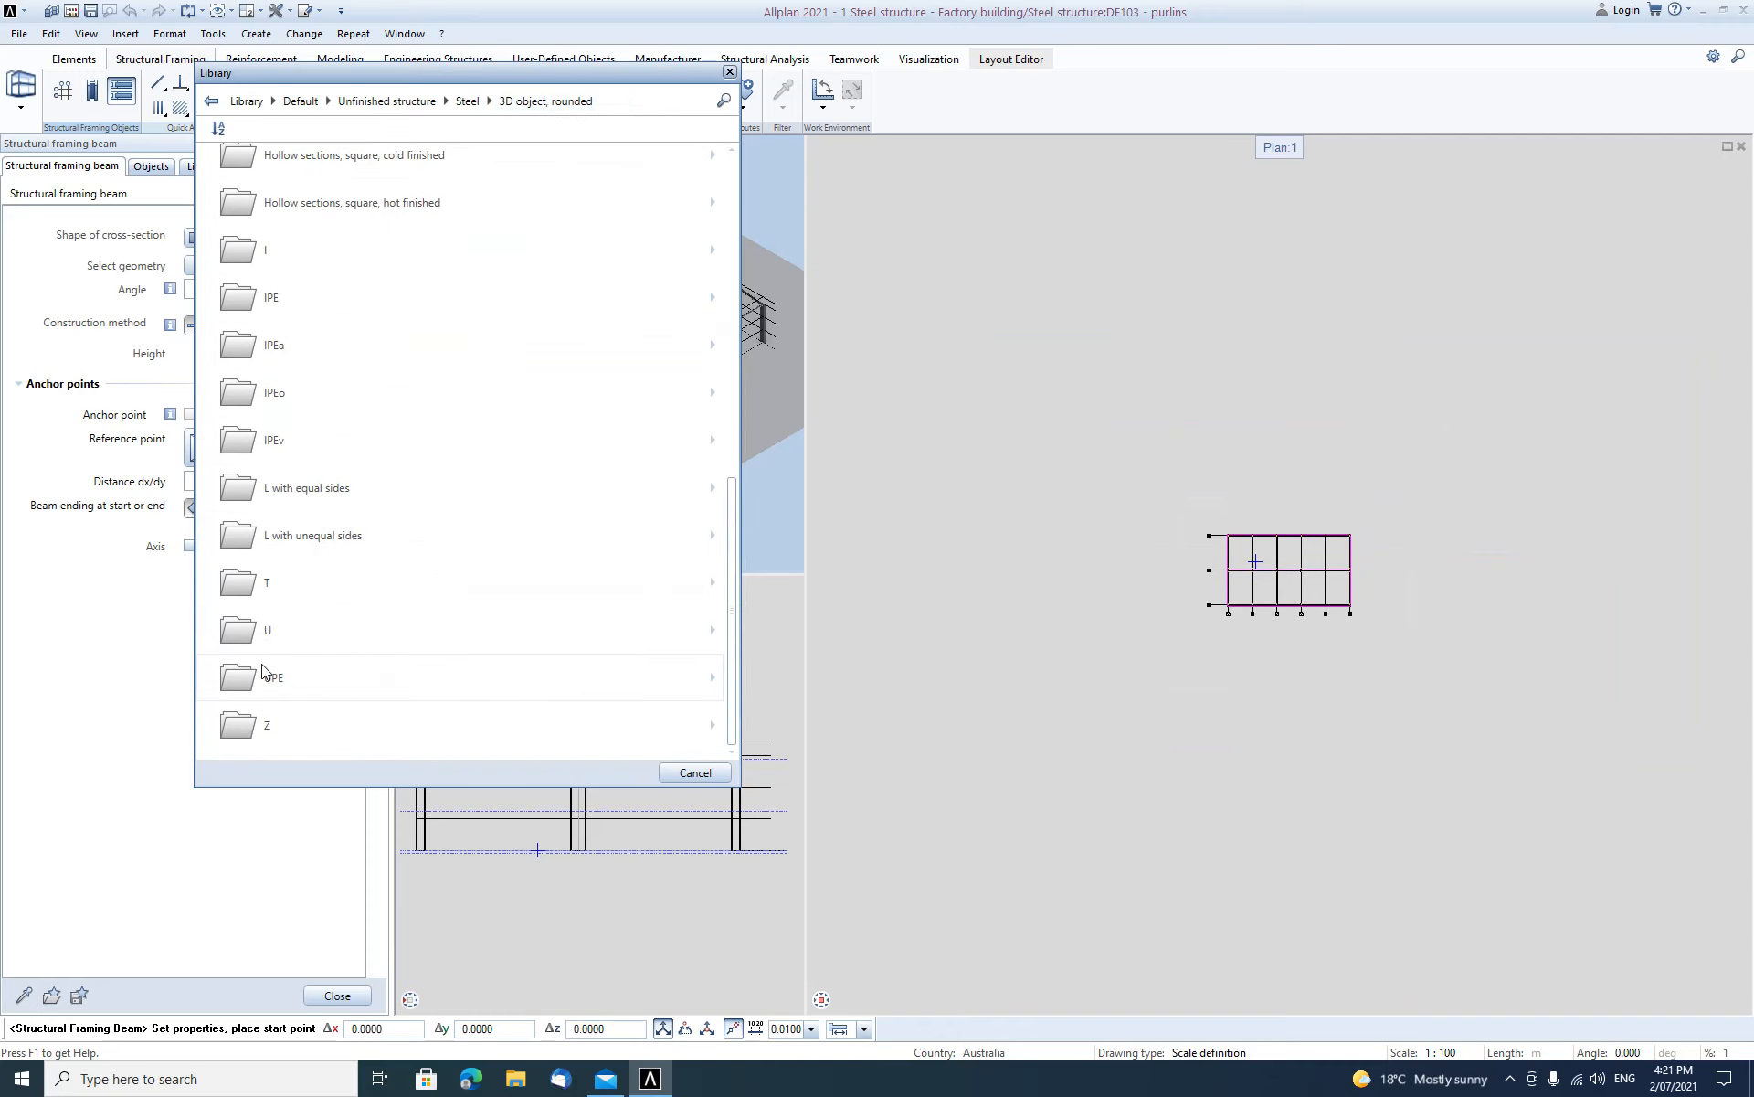
click(244, 726)
click(365, 610)
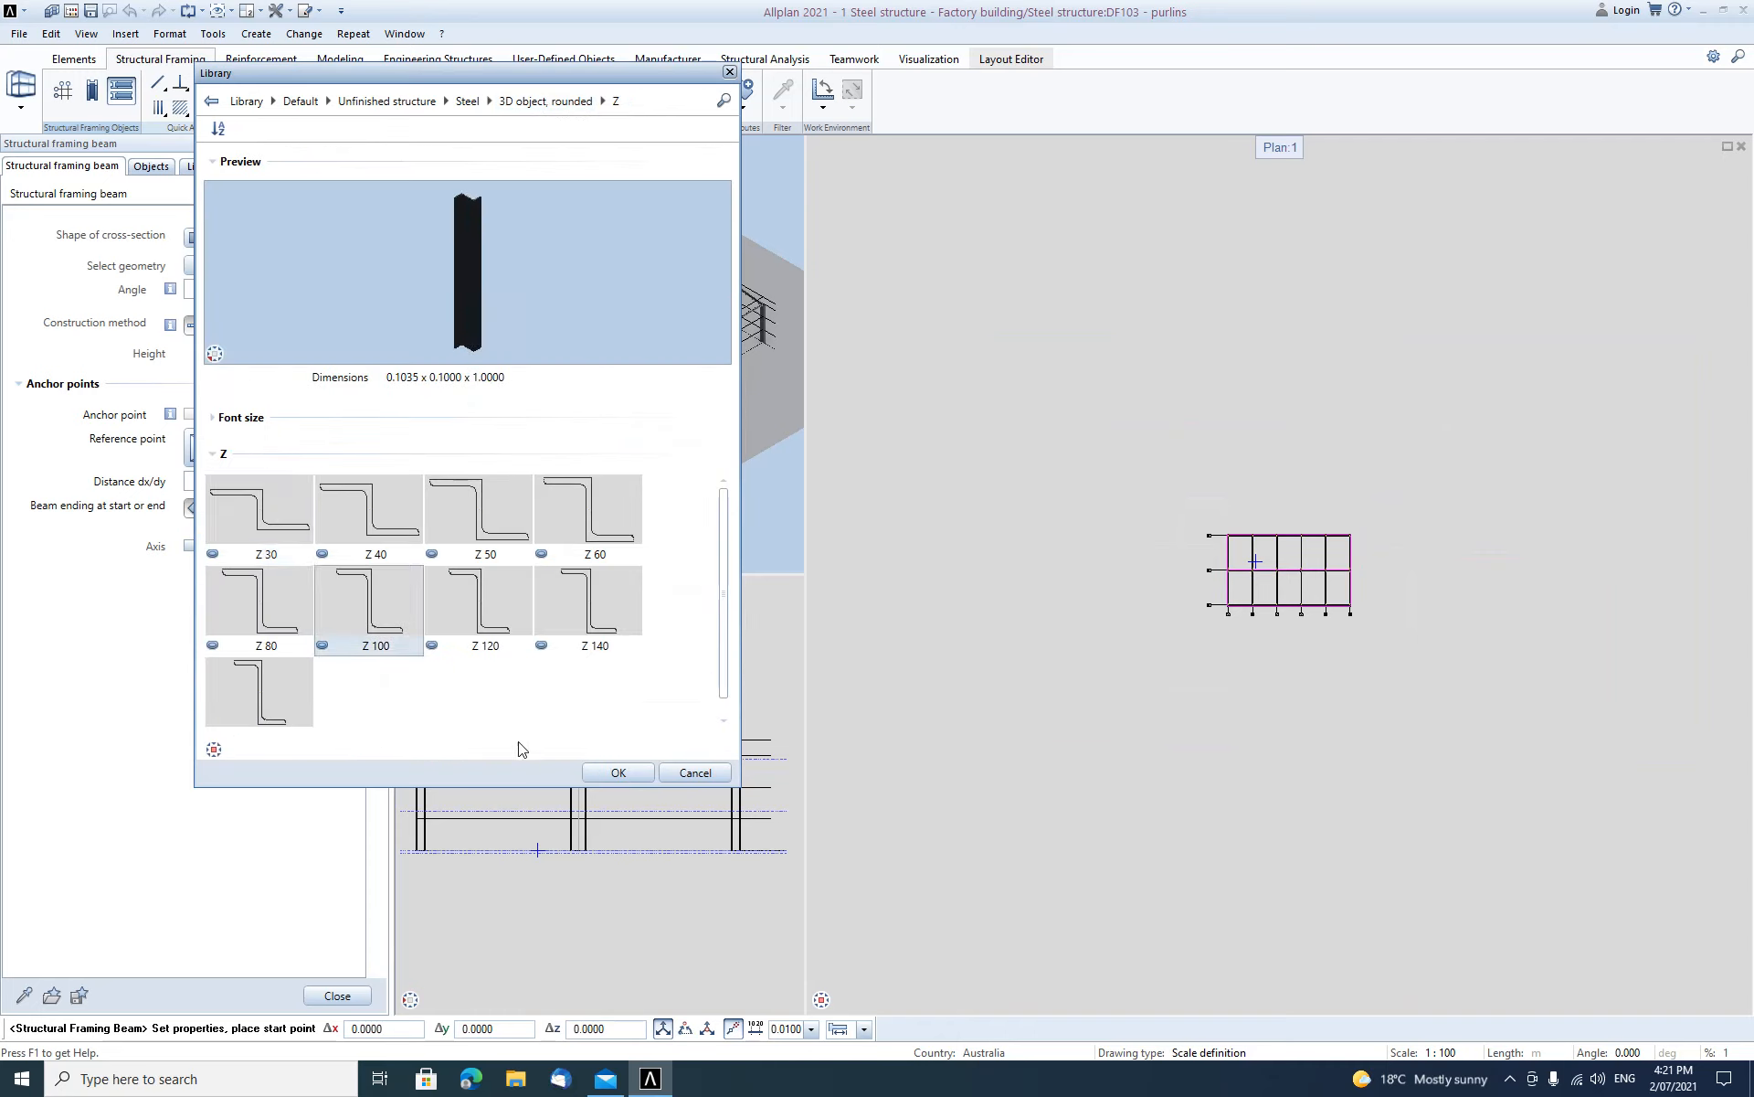
click(618, 772)
Place a horizontal Z 100 purlin on the roof outline along axis A, from the corner at axis 1 to the corner at axis 6.
scroll(1229, 594, up, 5)
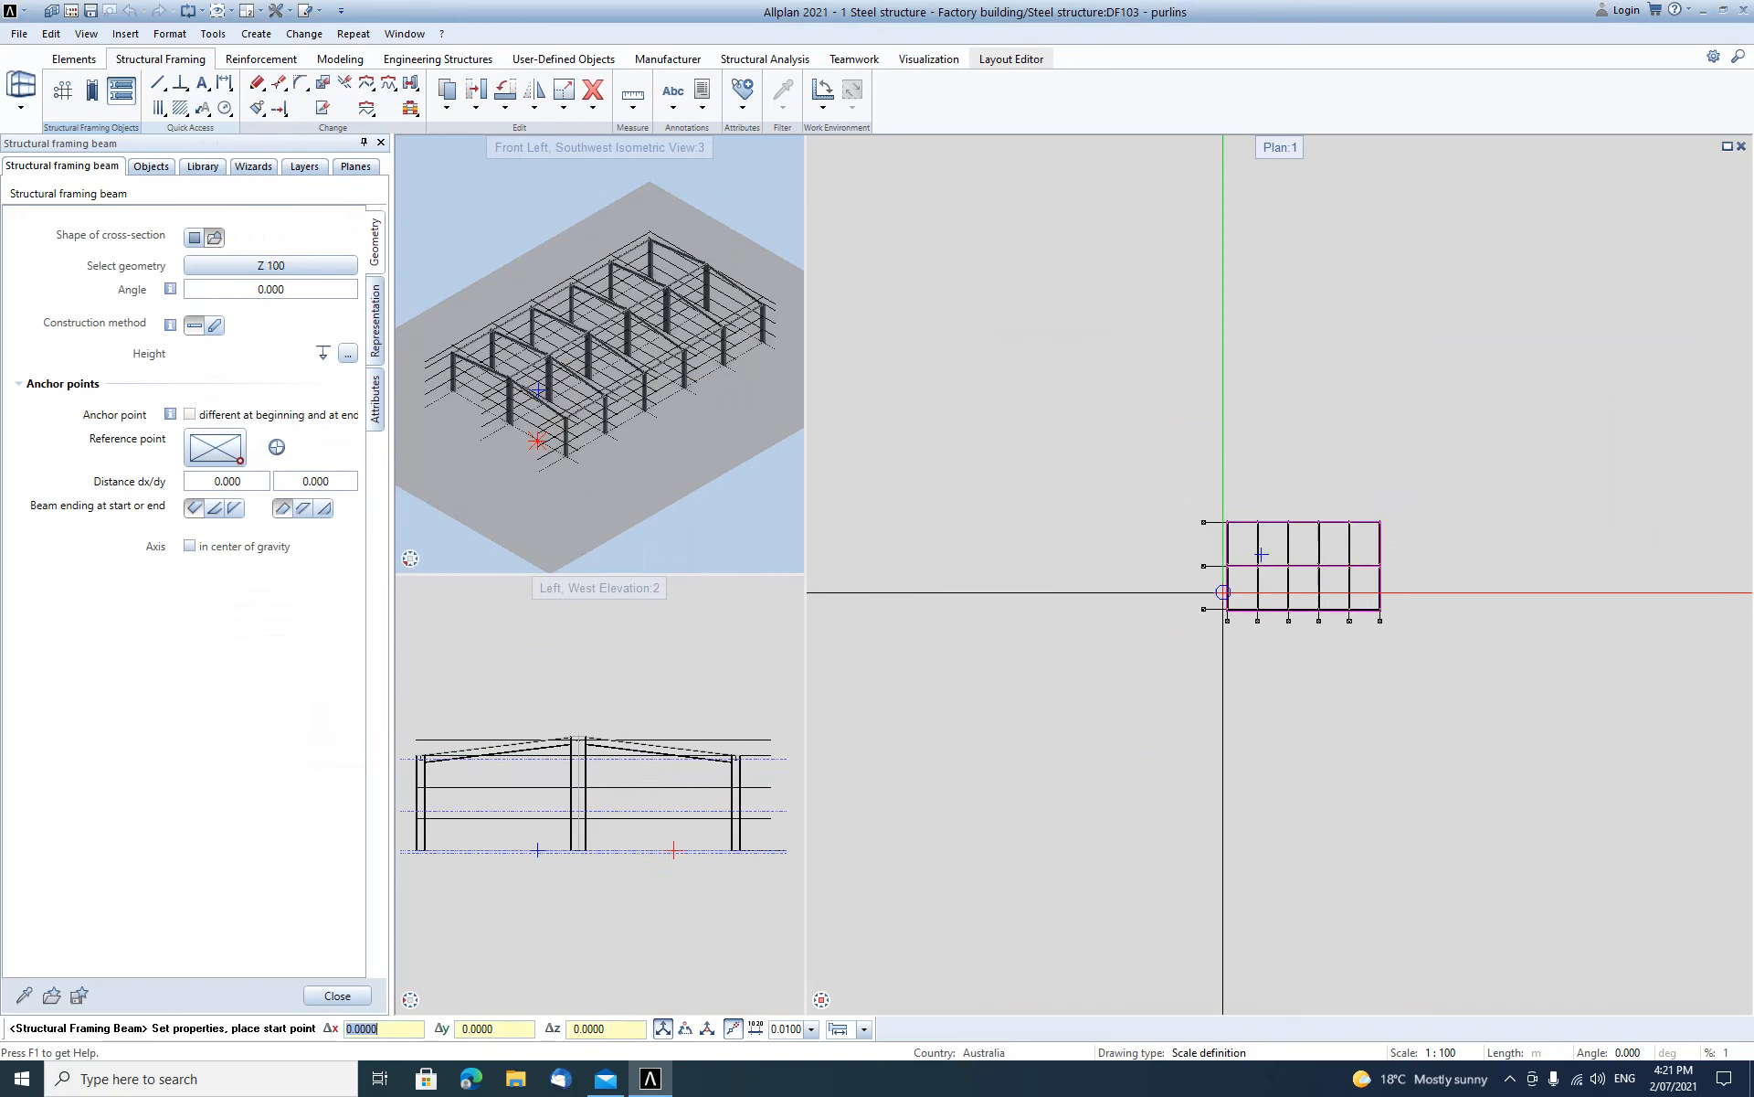
scroll(1451, 605, up, 5)
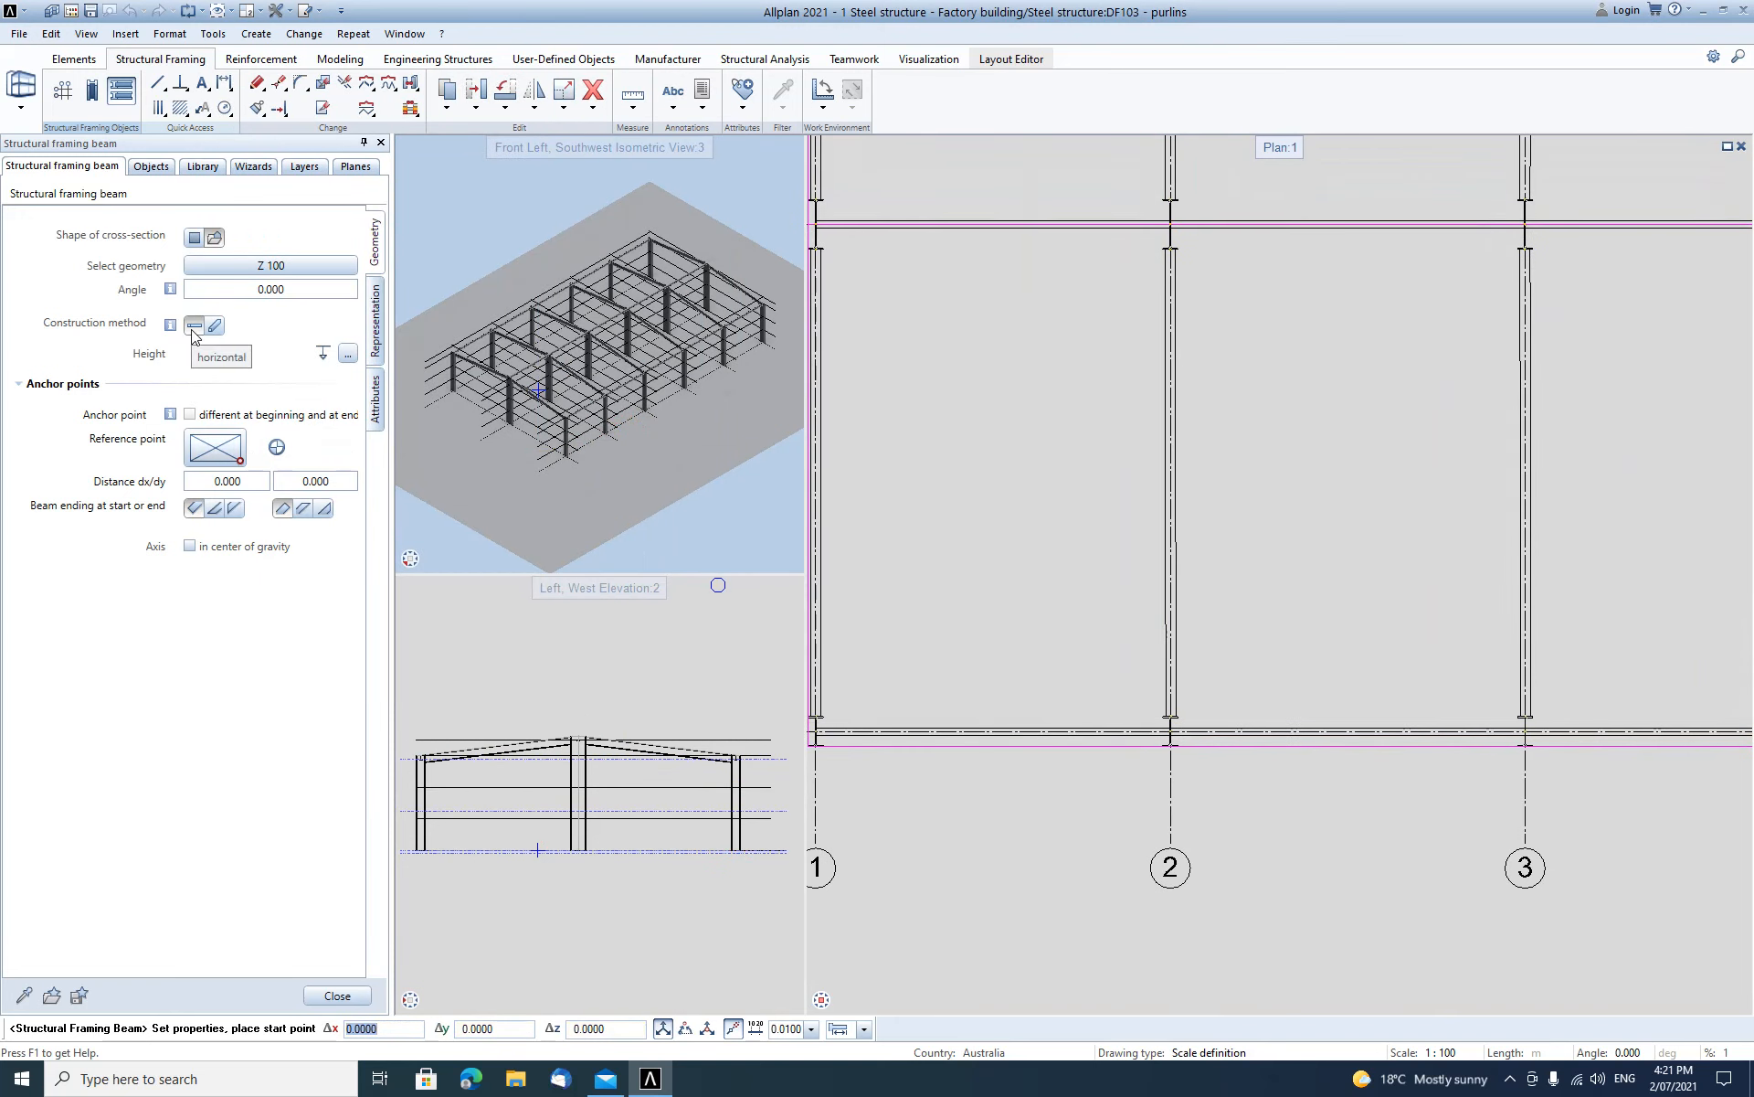
scroll(983, 673, up, 8)
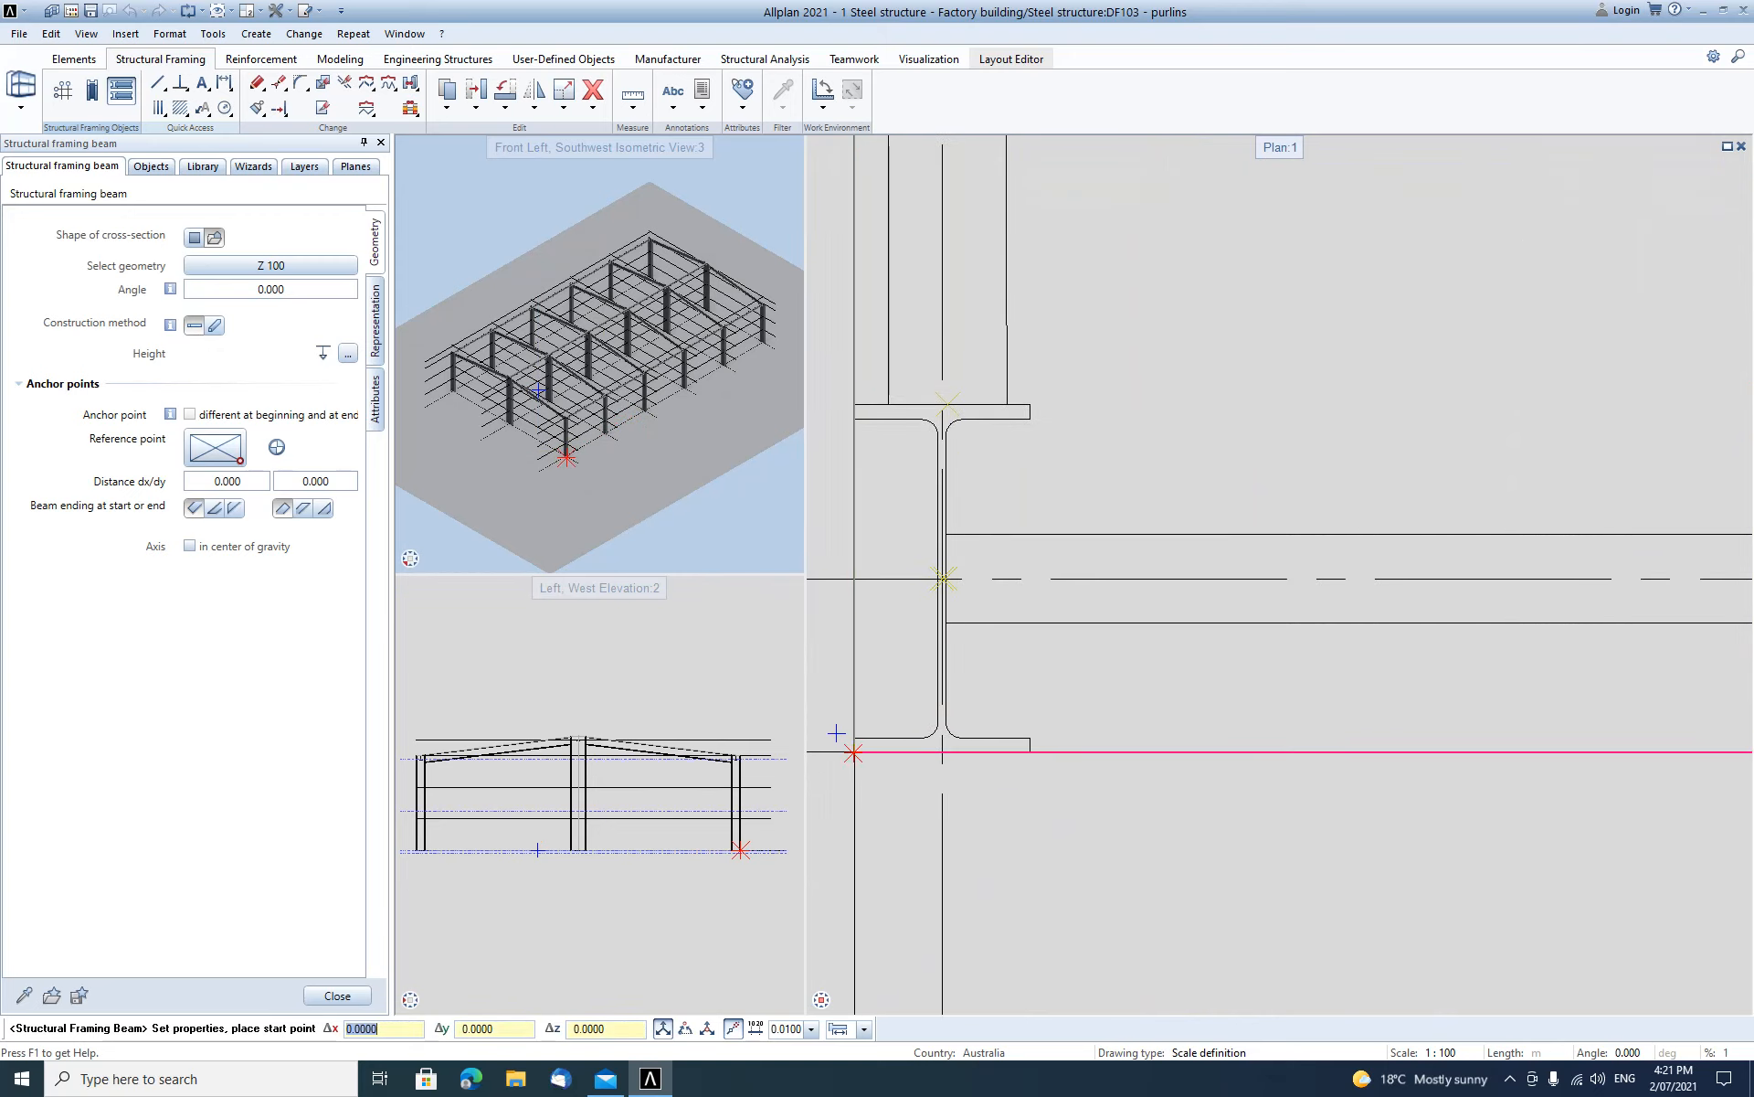
click(852, 745)
scroll(900, 706, down, 4)
scroll(900, 706, down, 4)
scroll(1358, 692, up, 5)
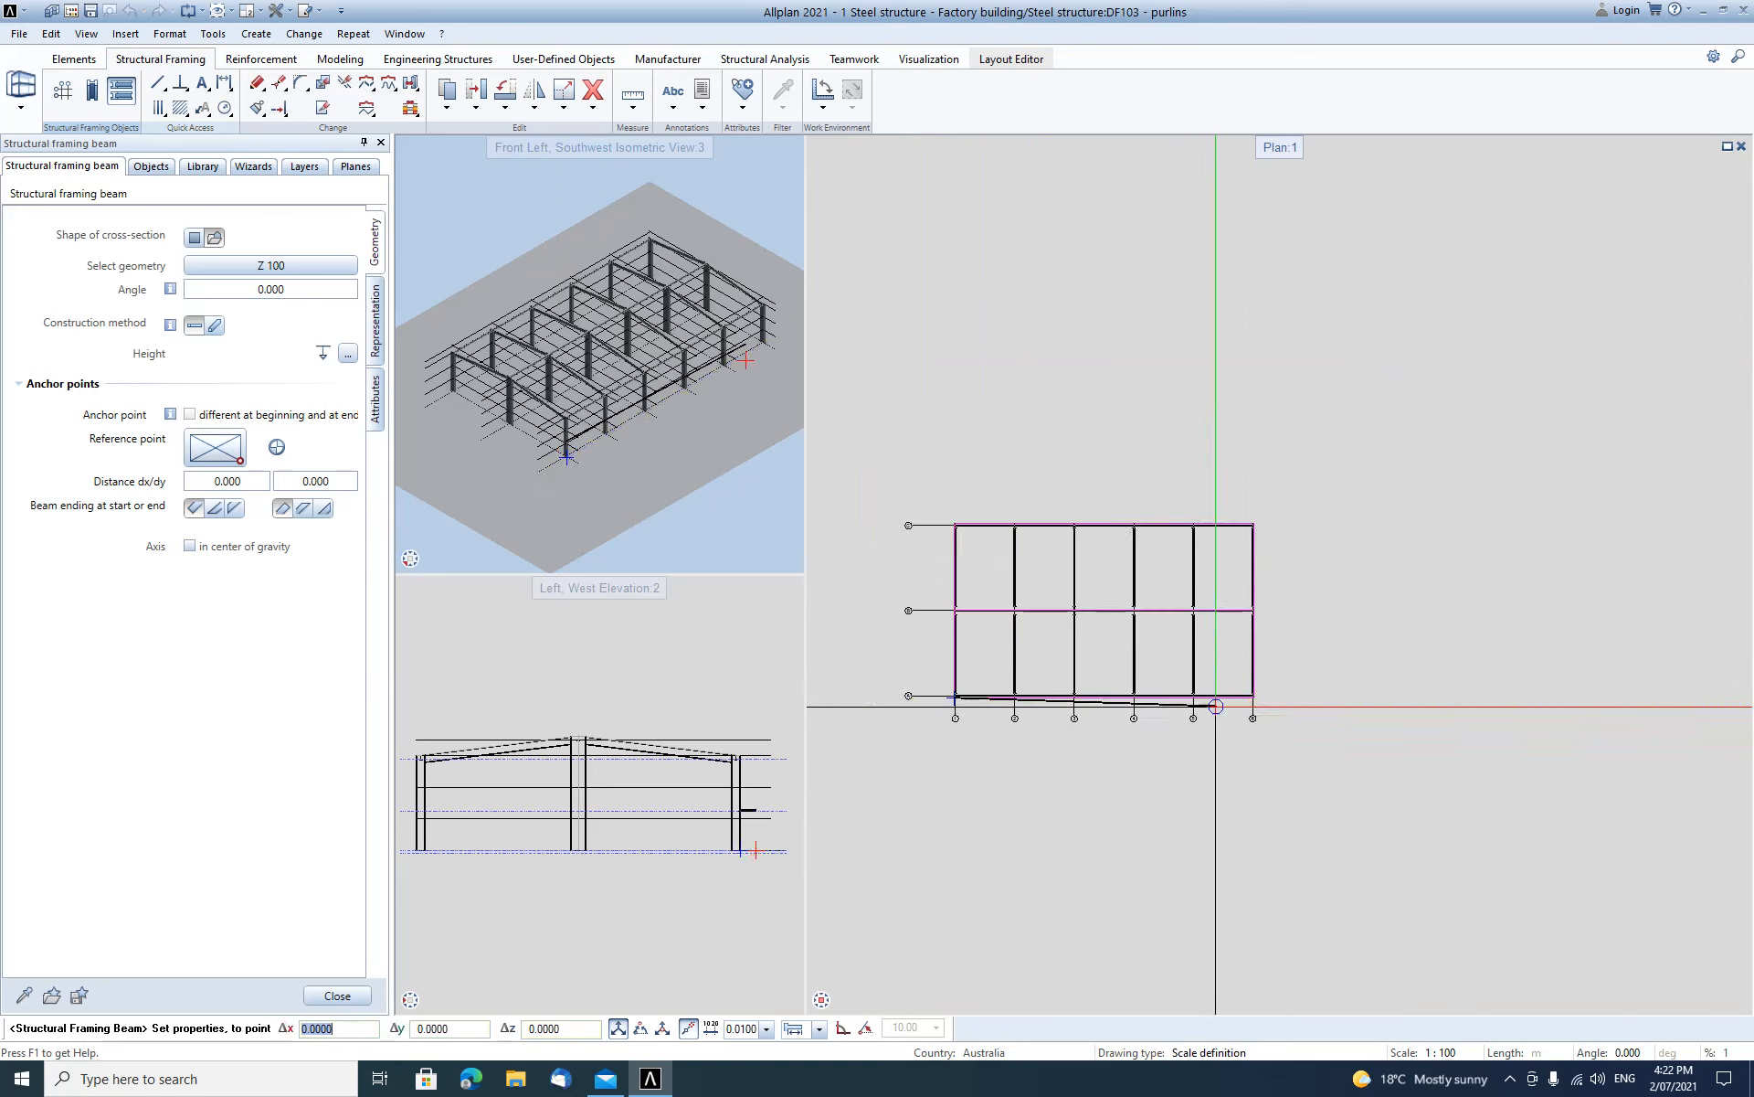
scroll(1359, 692, up, 5)
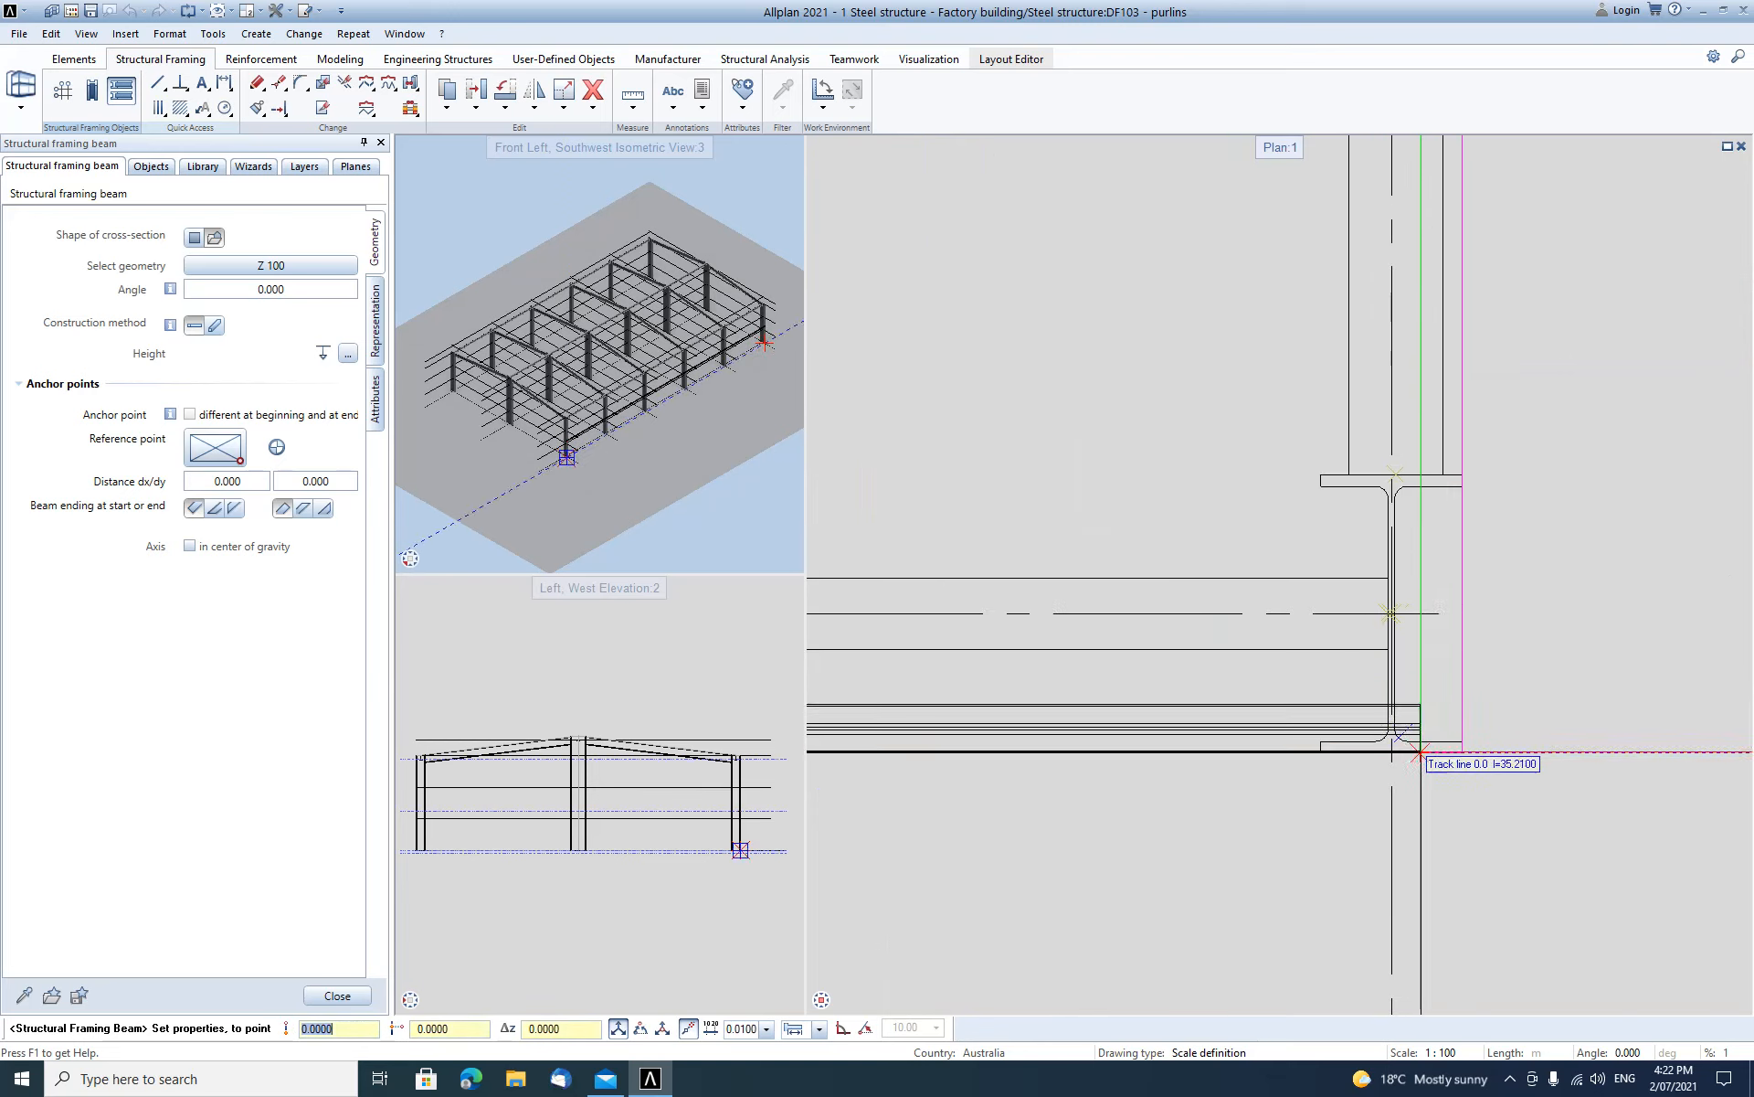
click(1461, 751)
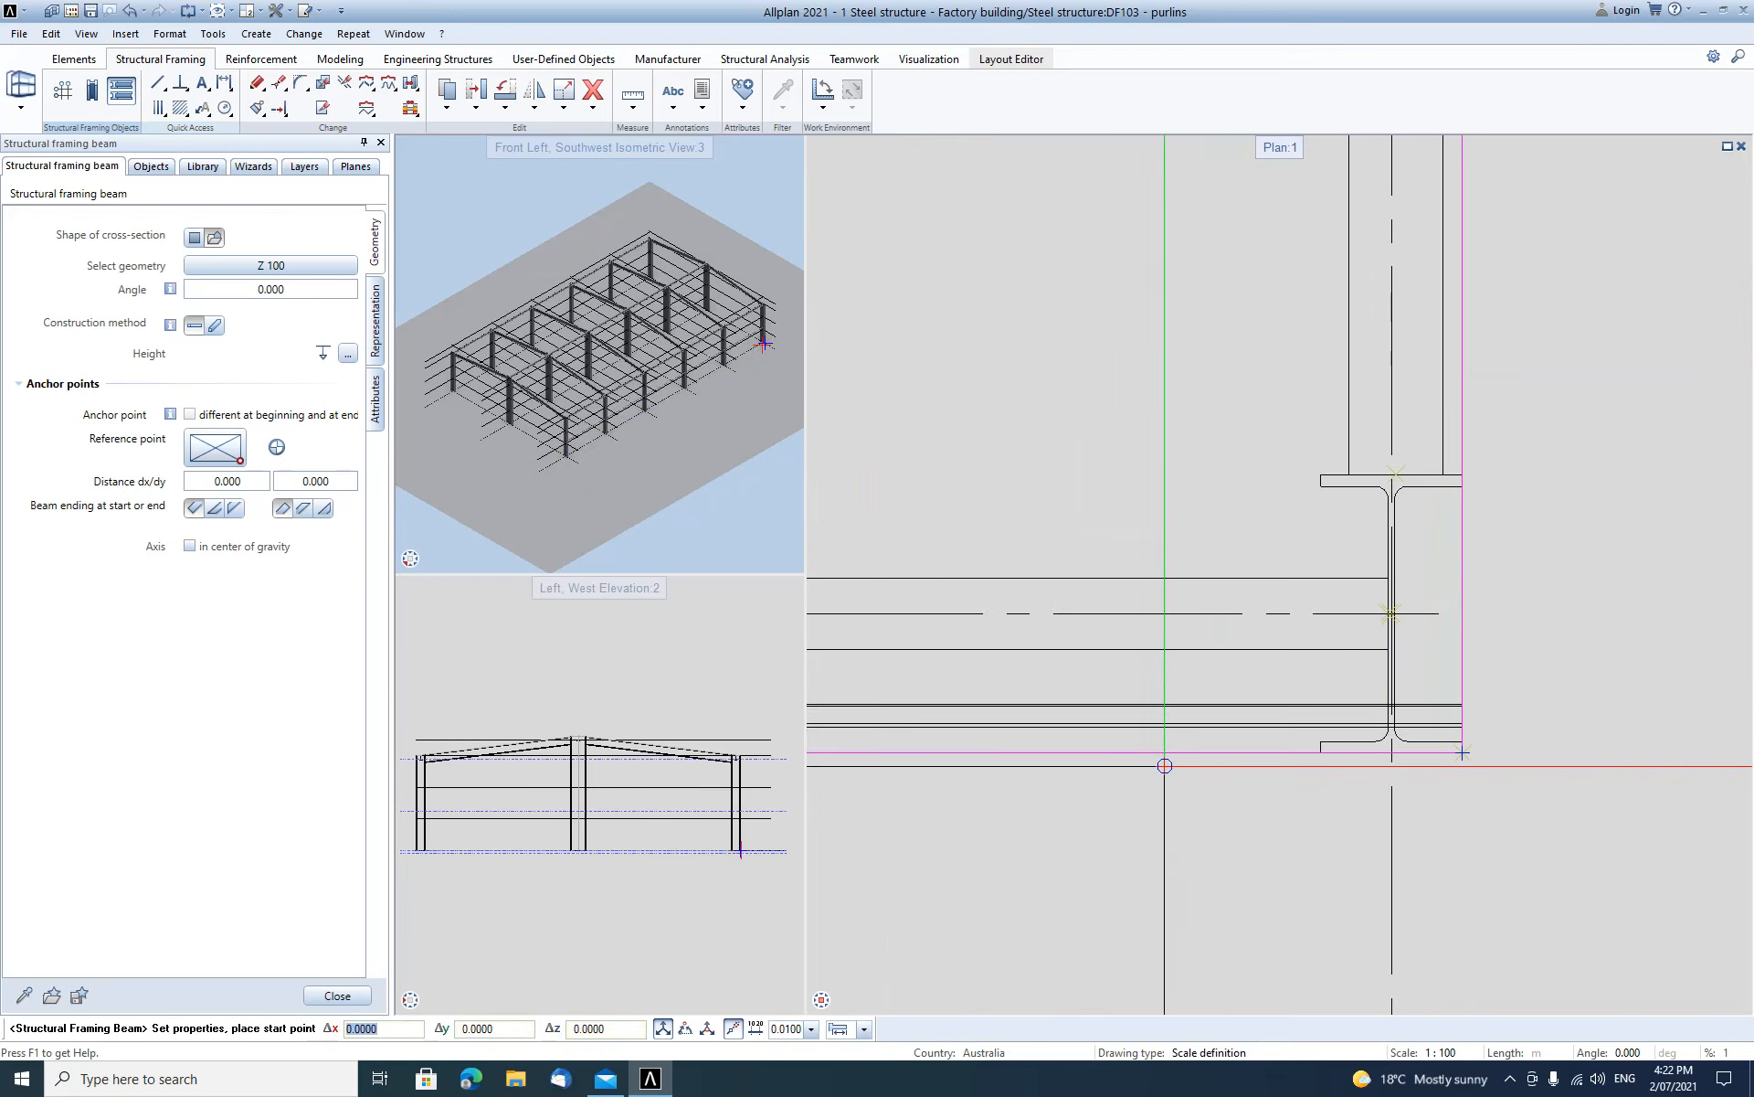
key(Escape)
Examine the new purlin's height against the column and rafter in the west elevation.
scroll(705, 754, up, 1)
scroll(705, 757, up, 3)
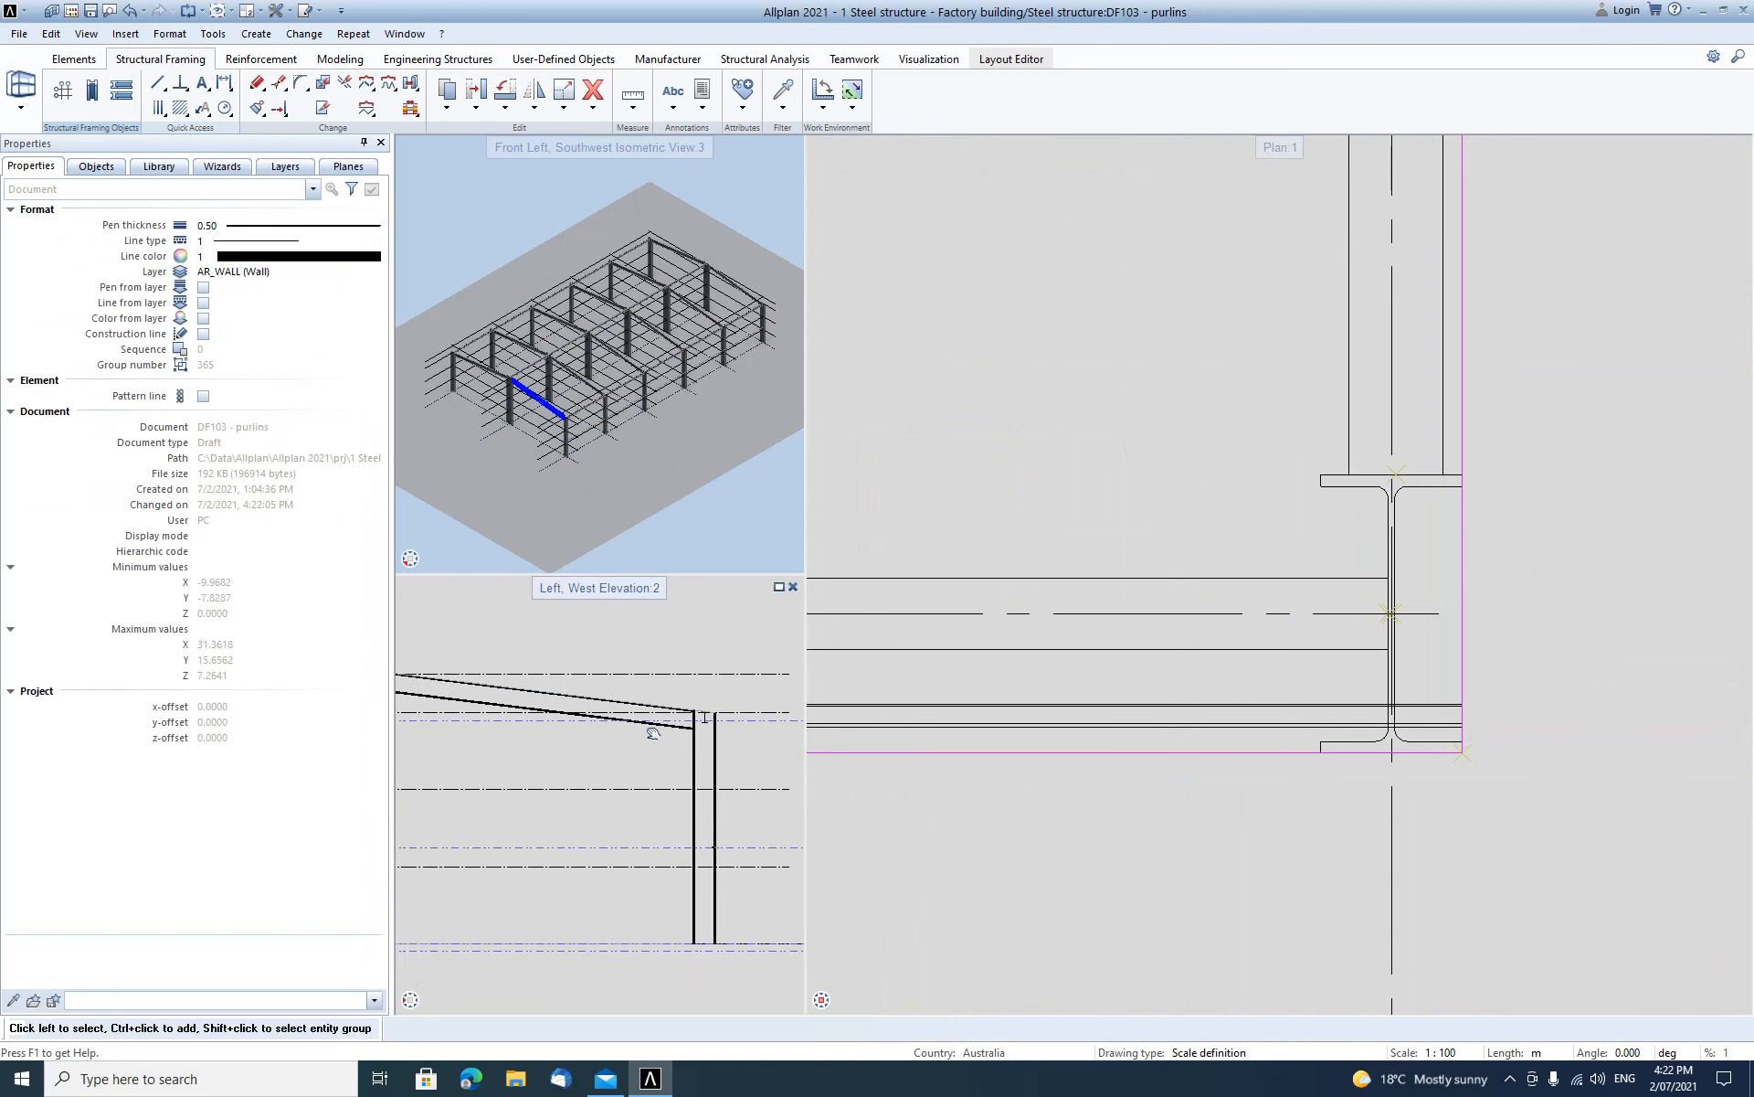
scroll(667, 742, up, 3)
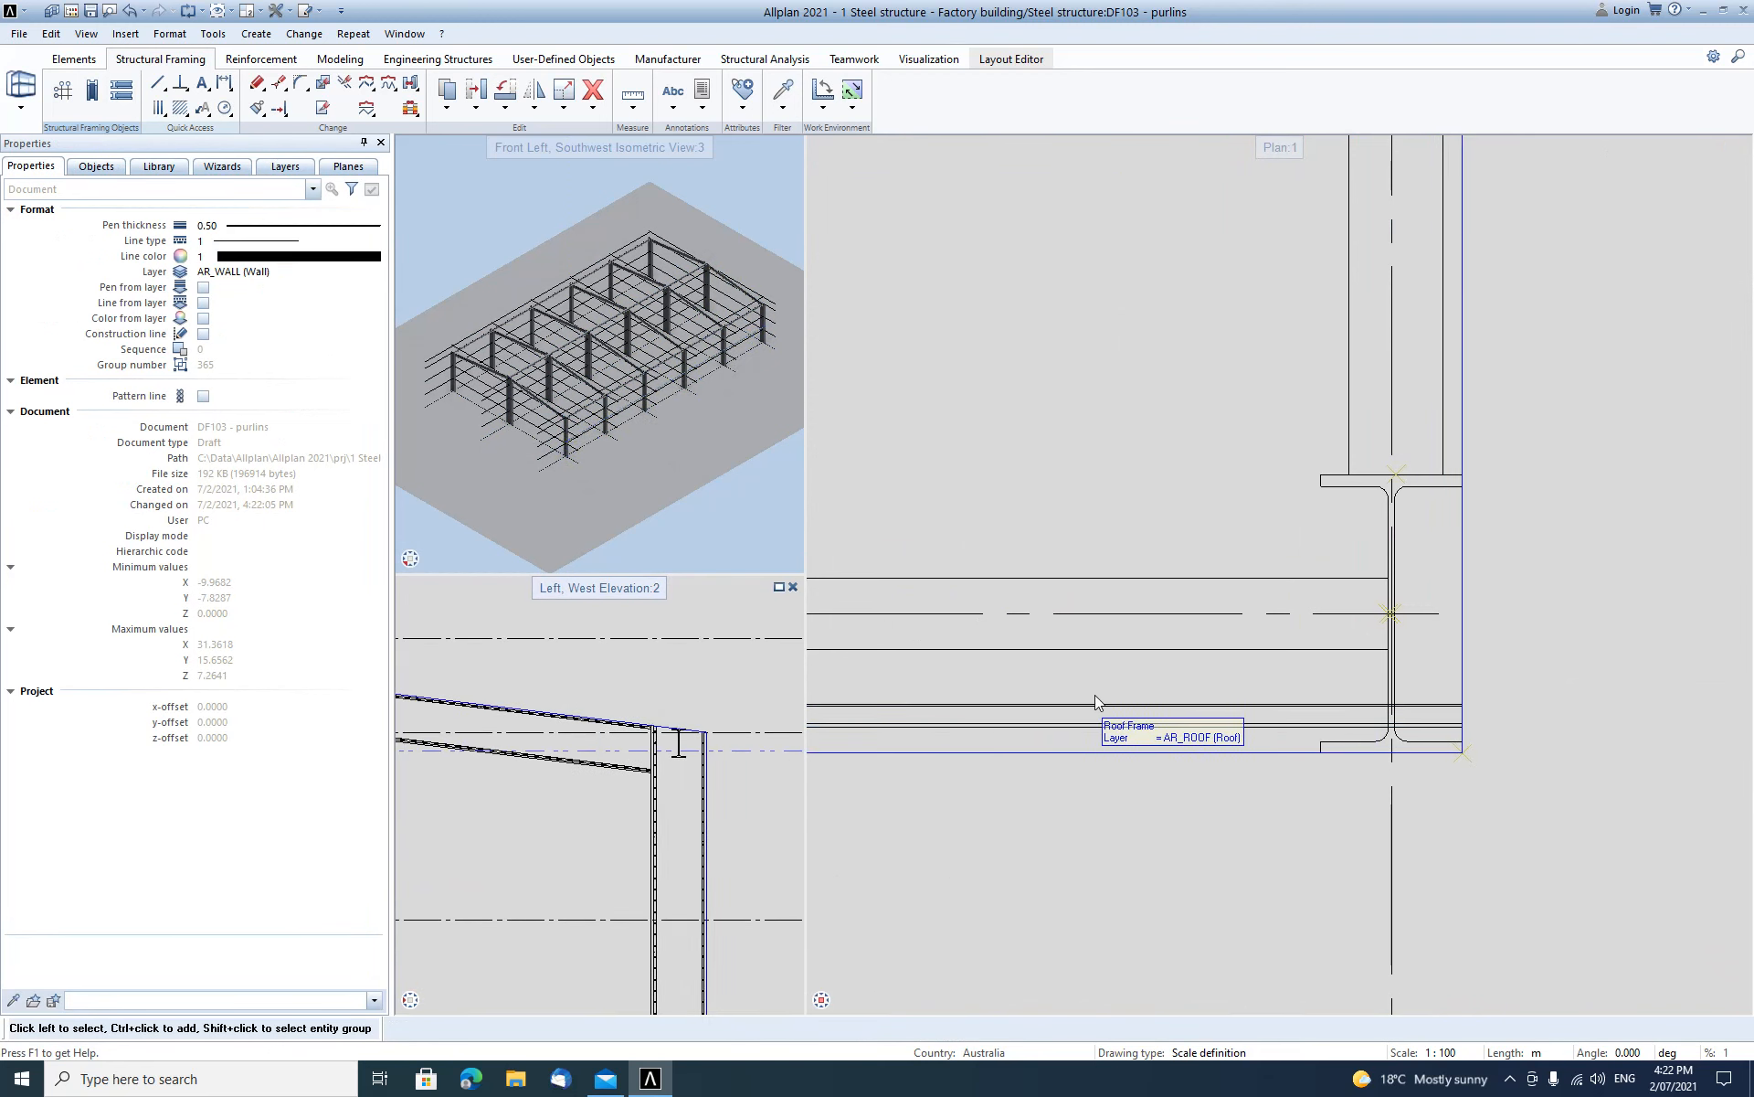
scroll(663, 824, down, 3)
middle_drag(664, 818, 618, 651)
scroll(618, 729, up, 3)
scroll(1122, 781, down, 3)
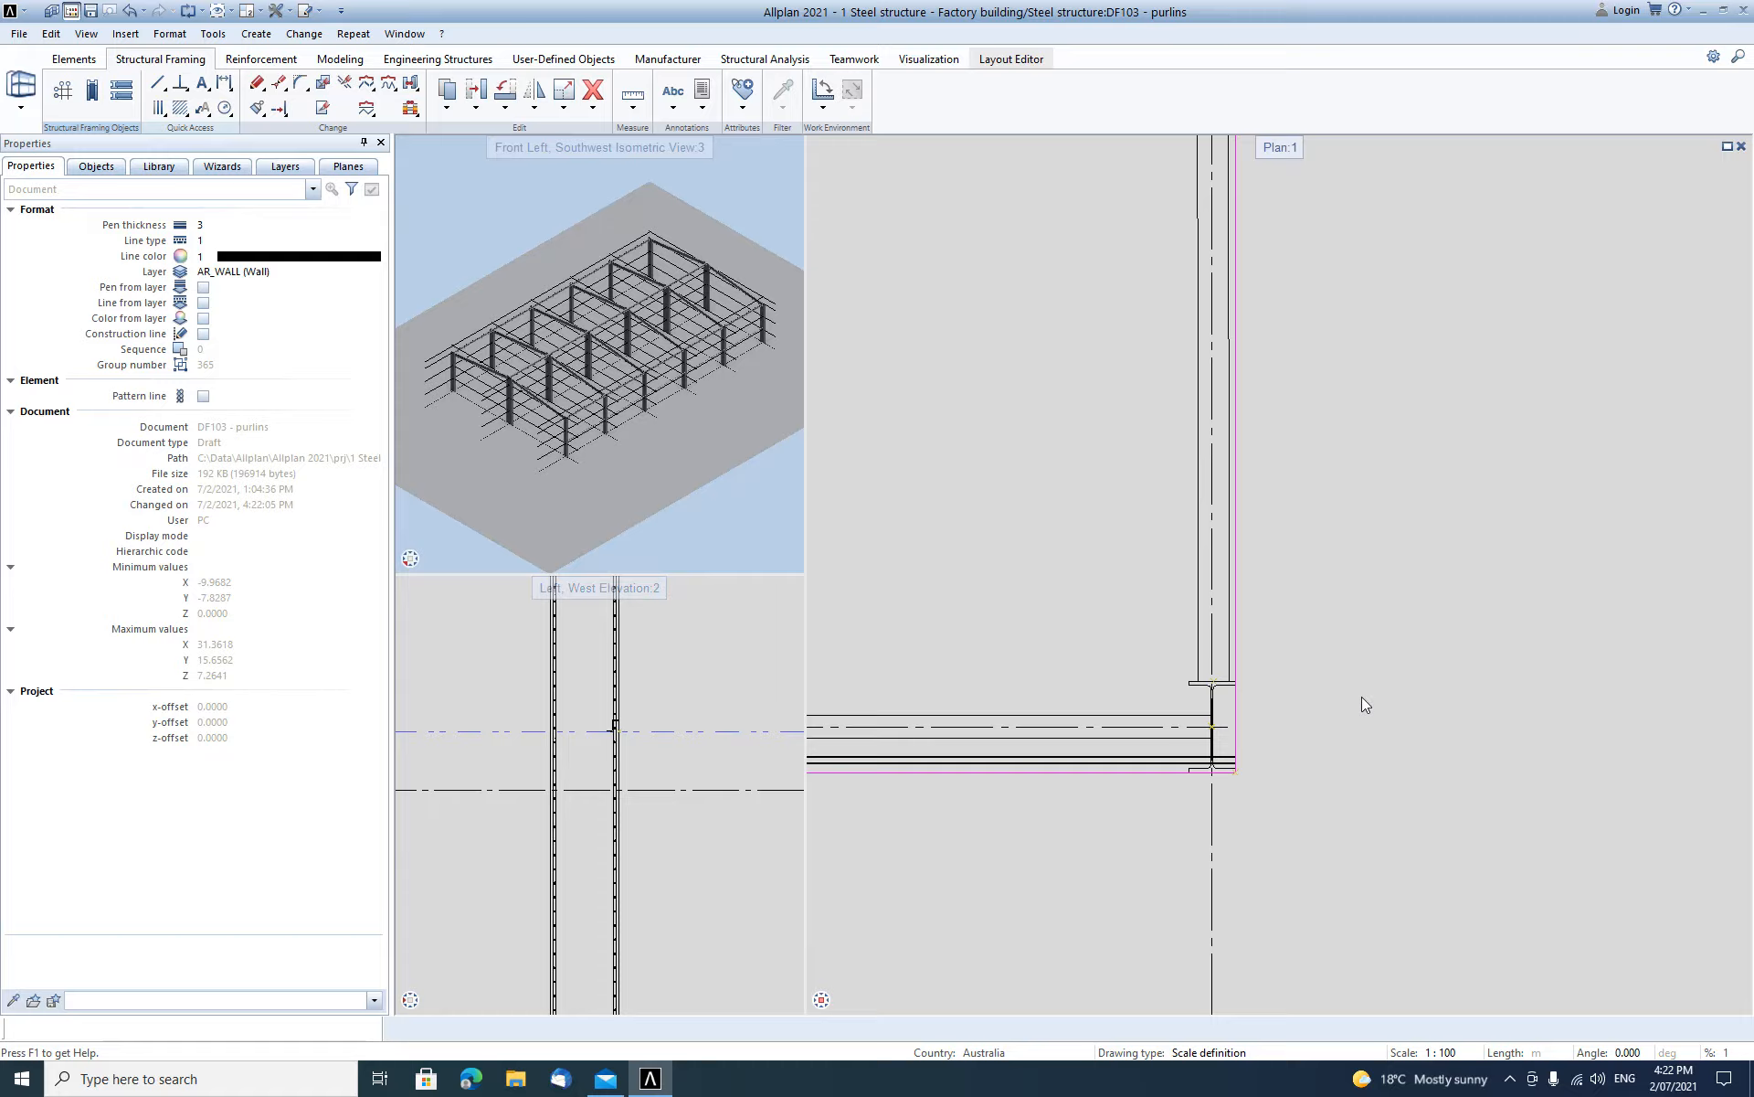
Assign the Roofscape plane and the ground floor's top and bottom levels to drawing file 103 purlins.
key(F2)
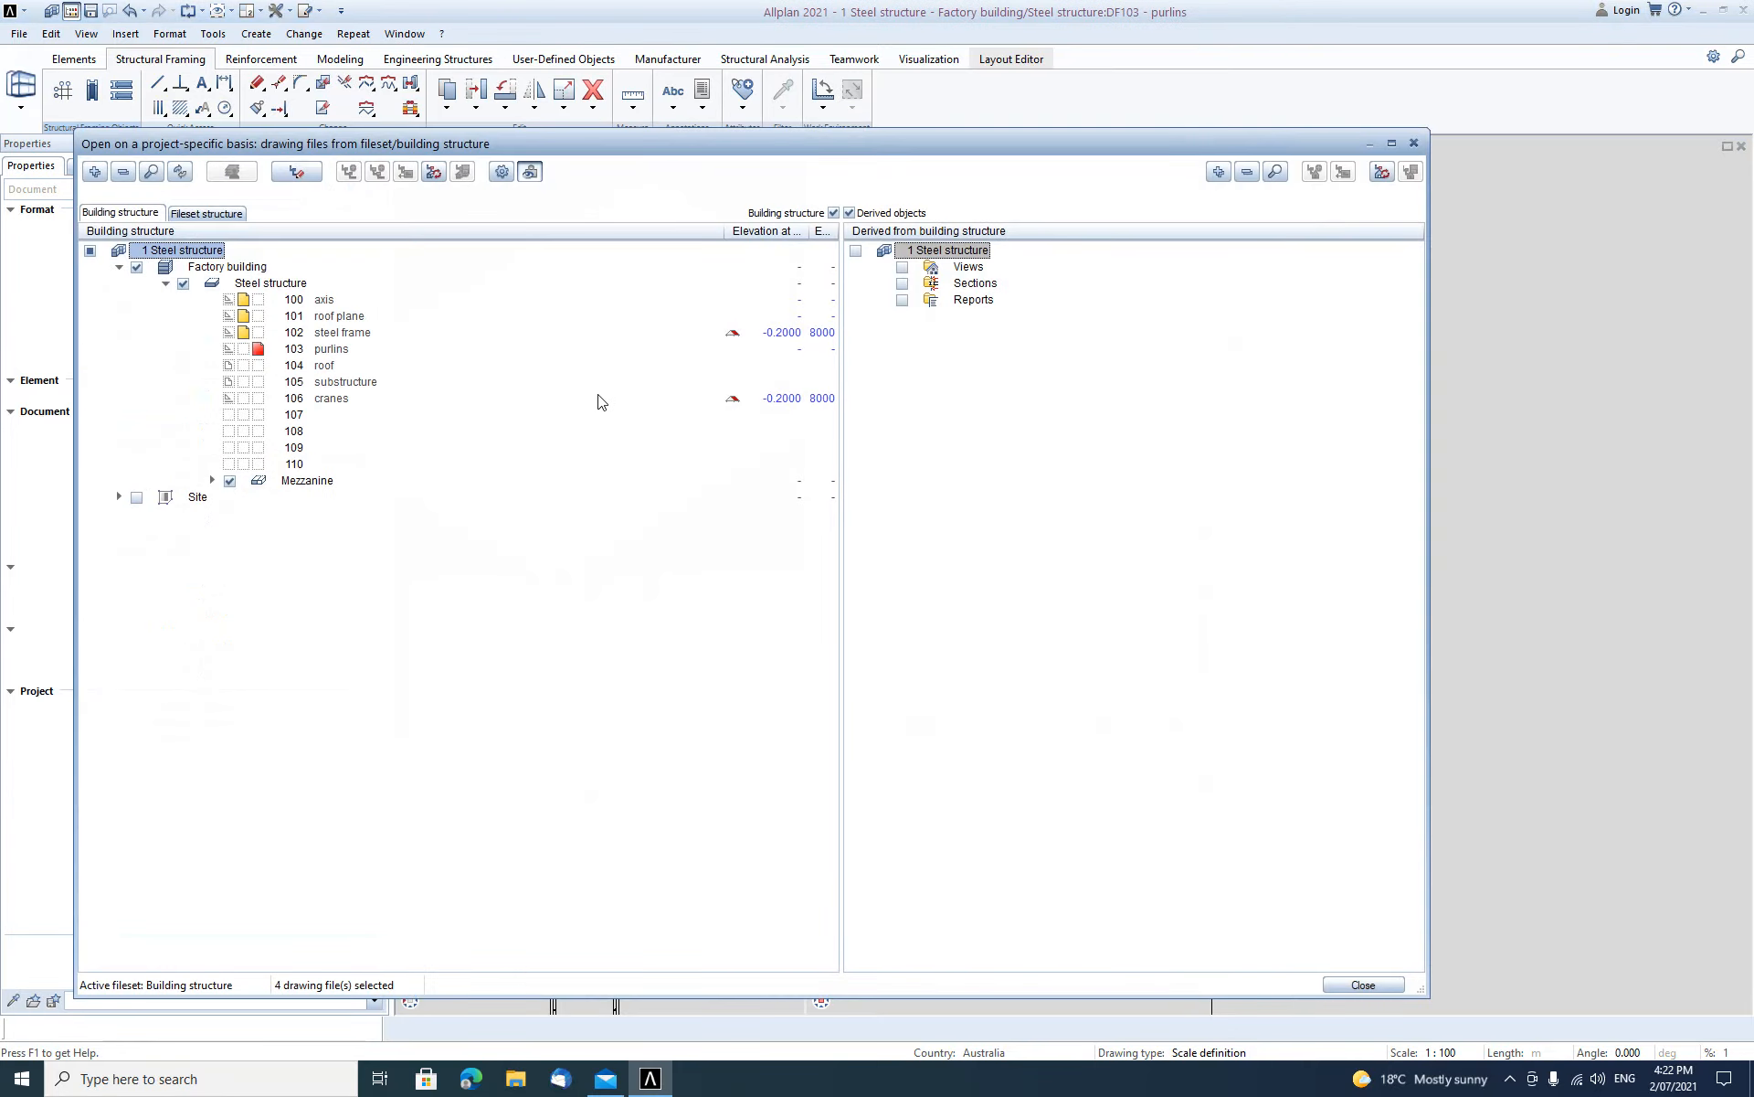
right_click(331, 354)
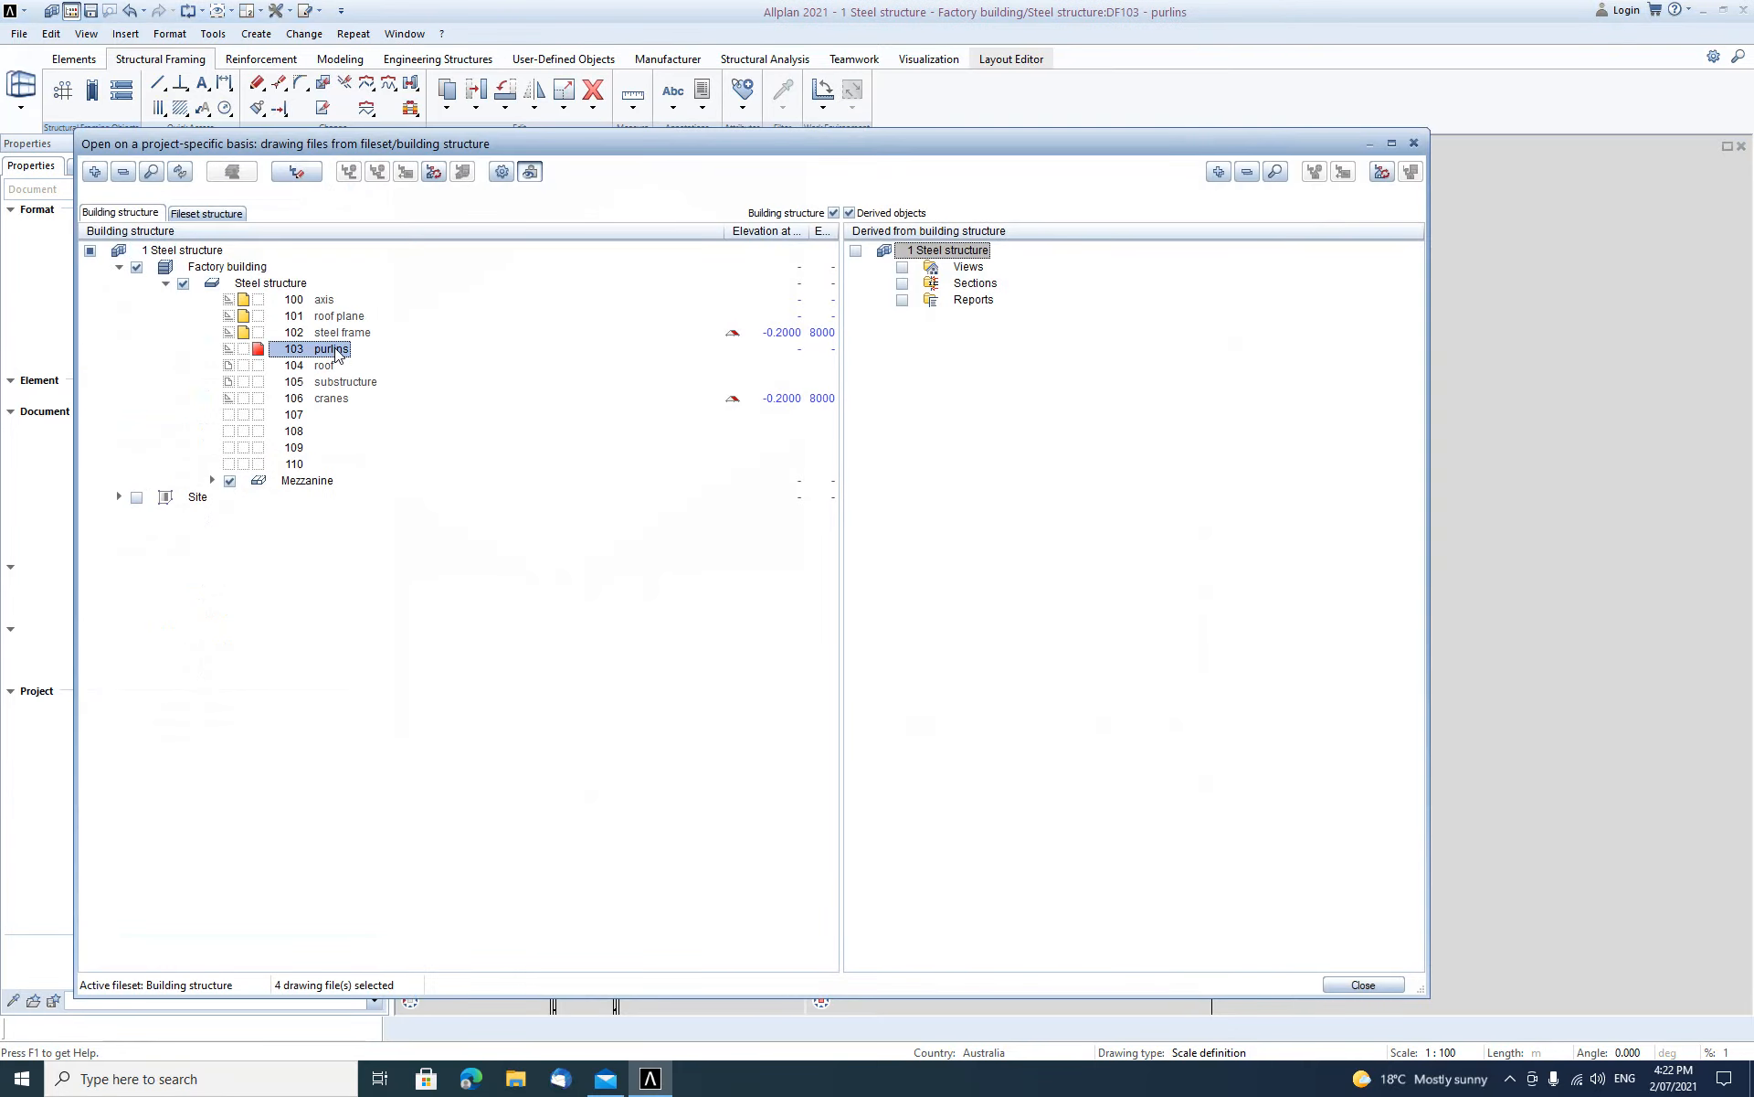
click(394, 384)
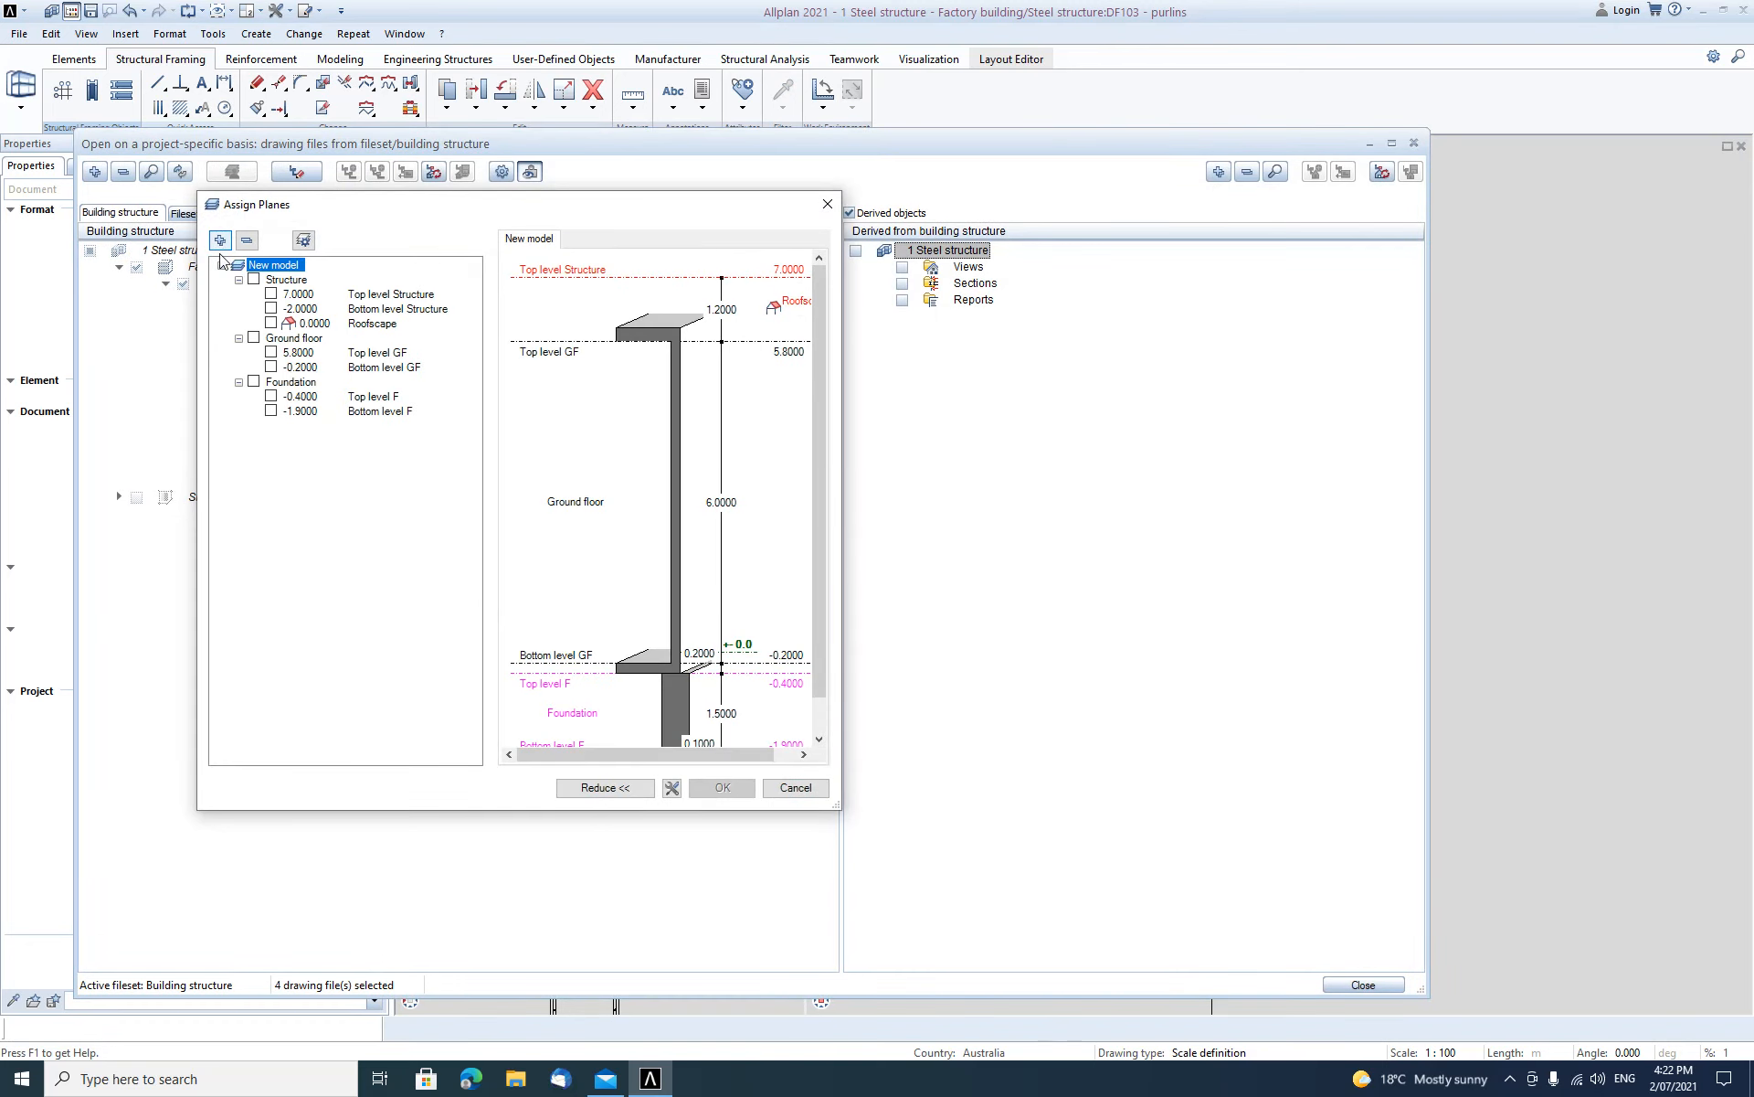
click(270, 339)
click(270, 324)
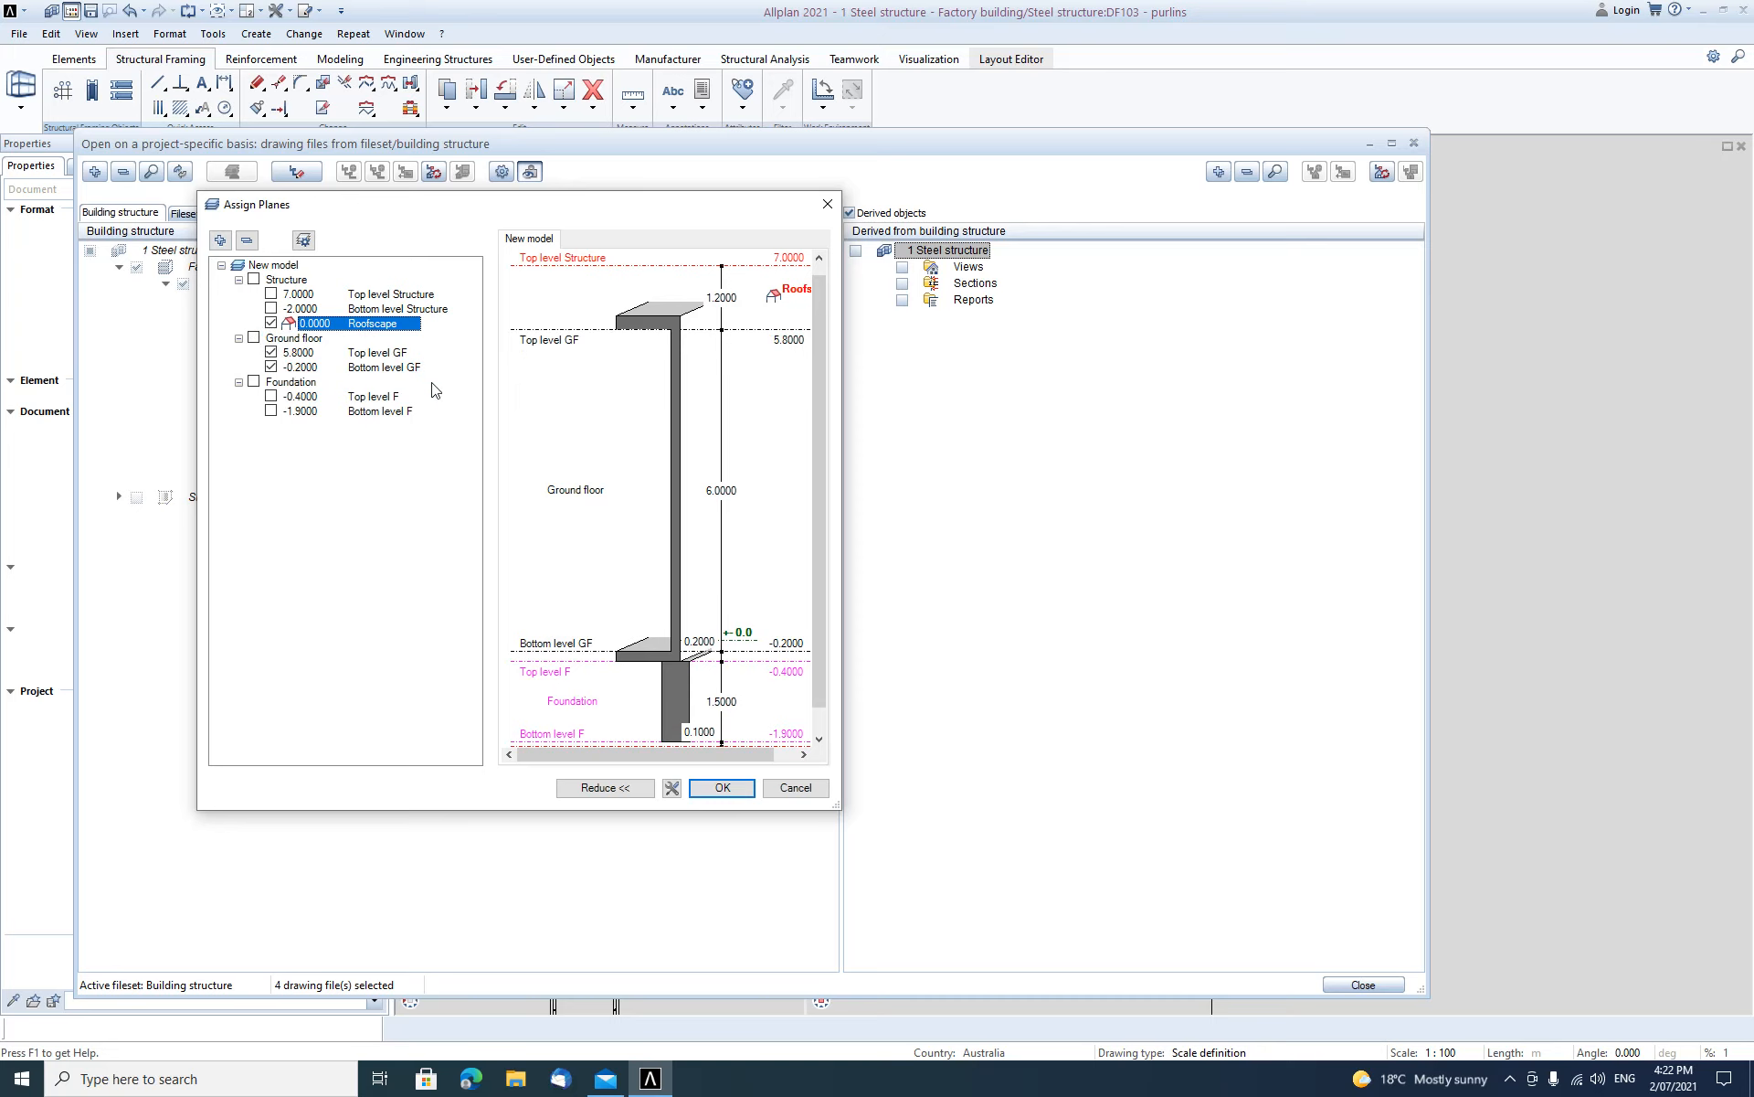
click(715, 790)
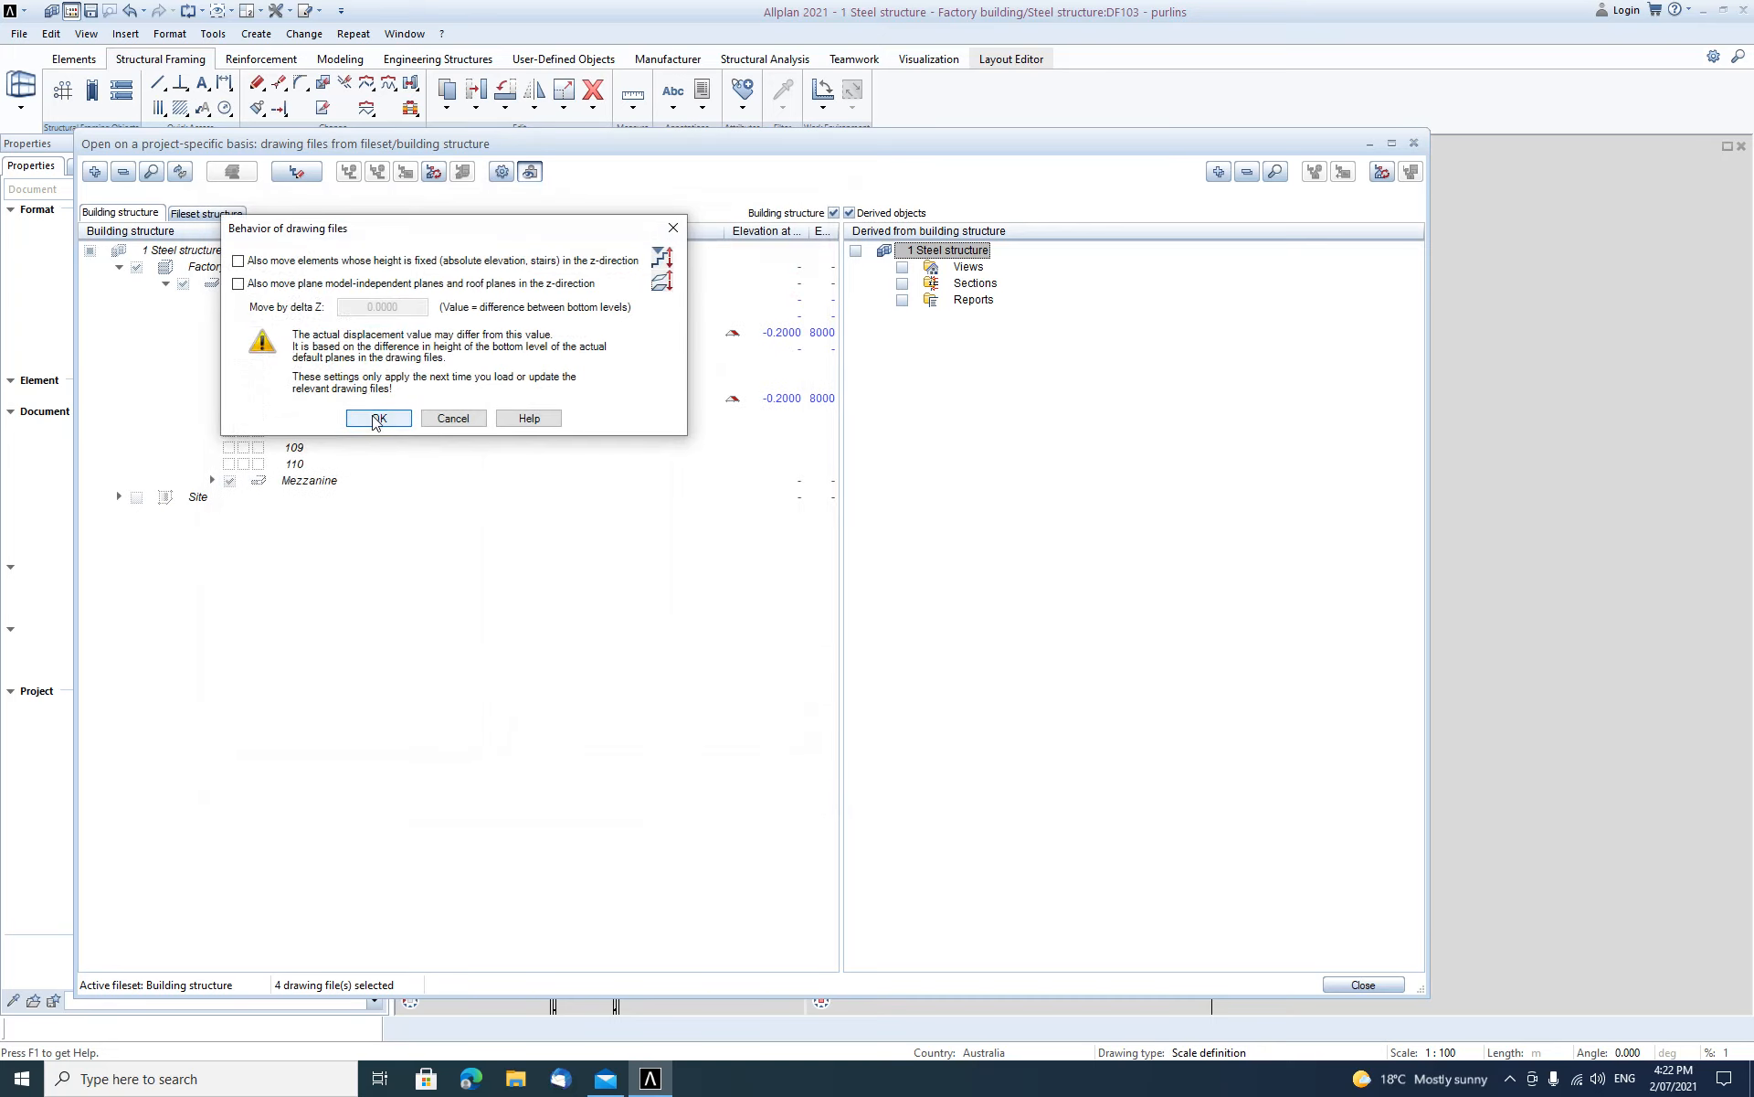
click(376, 419)
click(1363, 985)
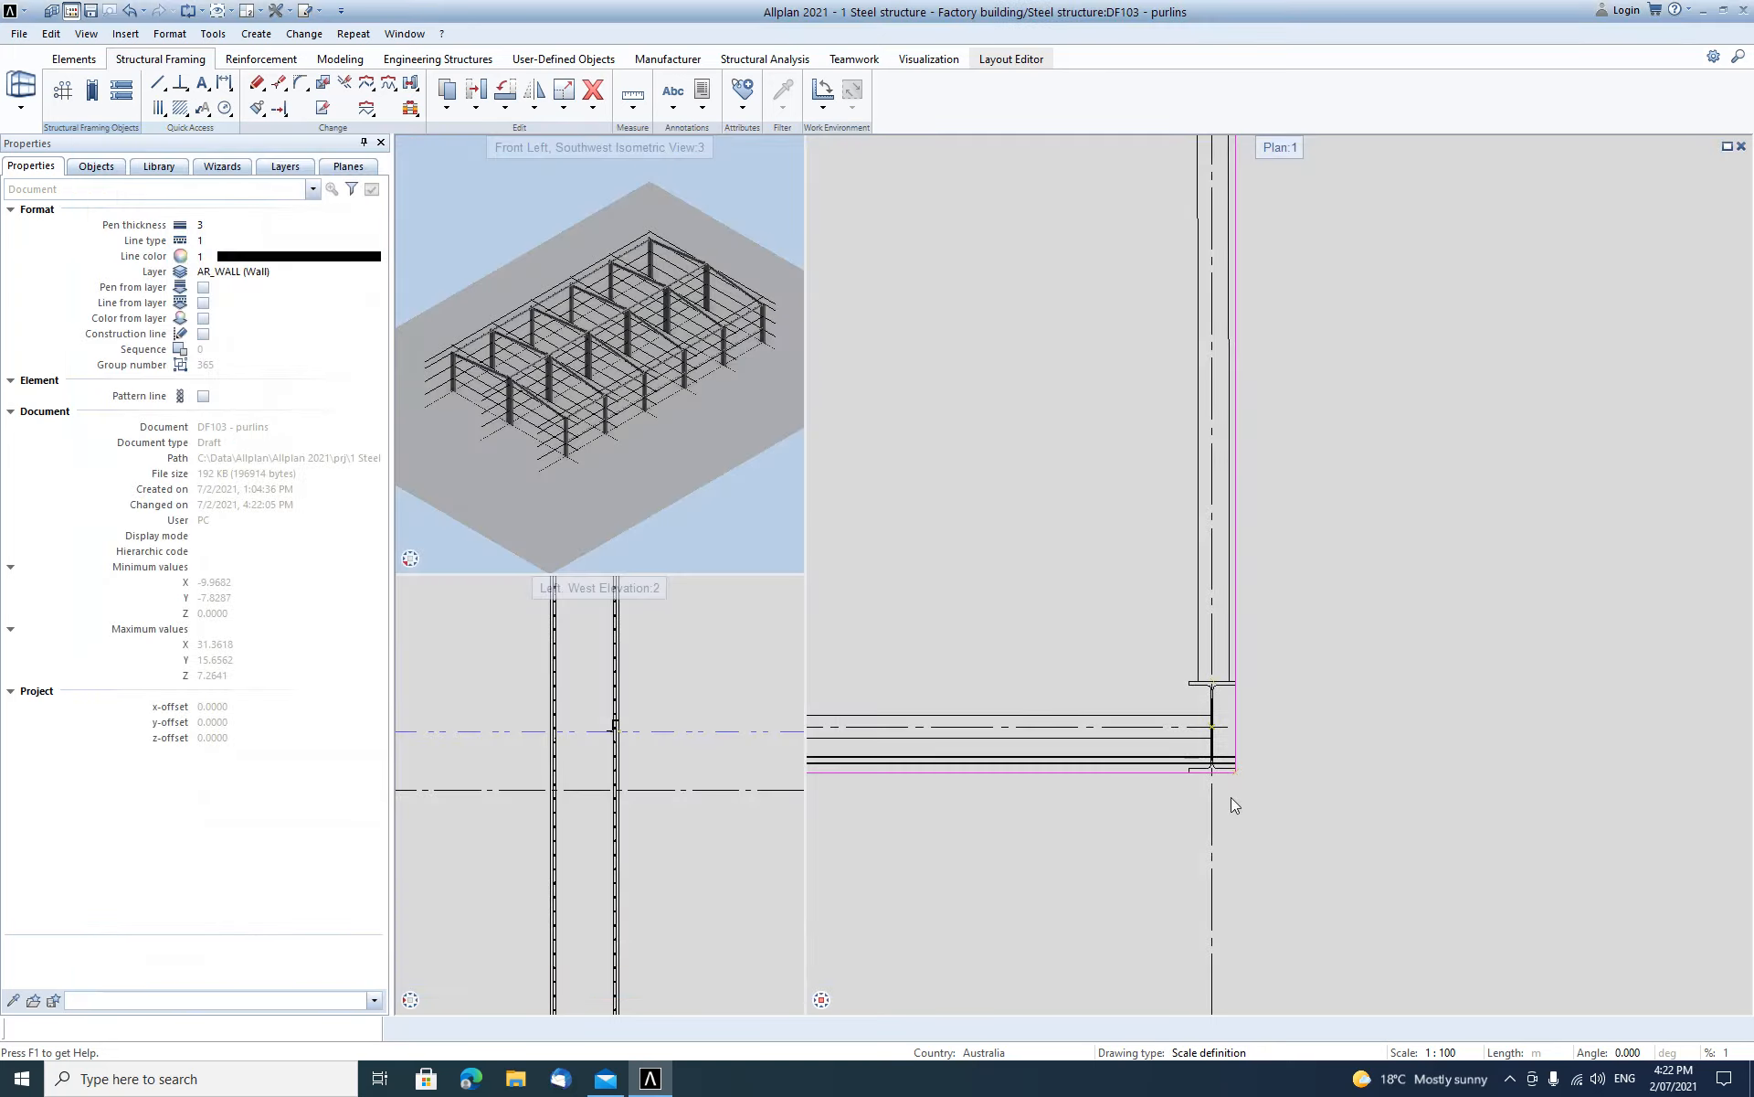
Set the angle of the Z 100 purlin at the eaves to 7 degrees to follow the roof slope.
scroll(644, 866, up, 5)
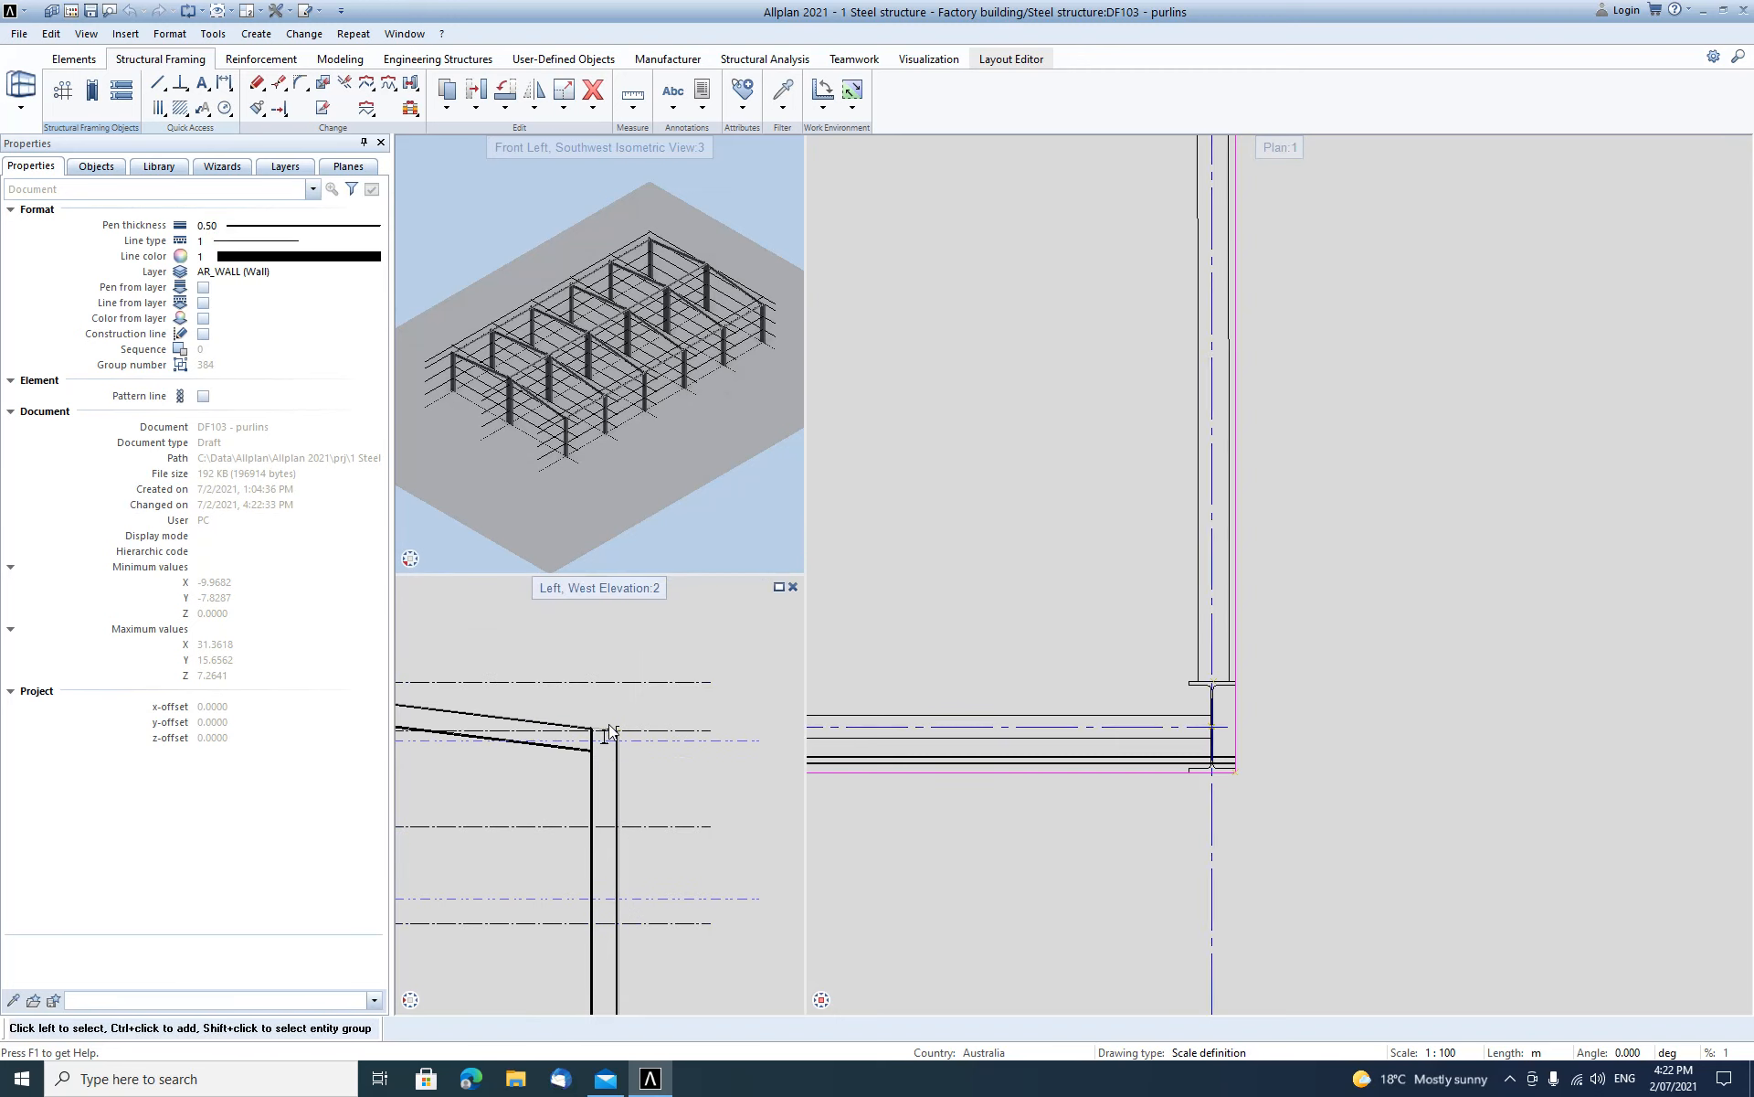
scroll(645, 876, up, 2)
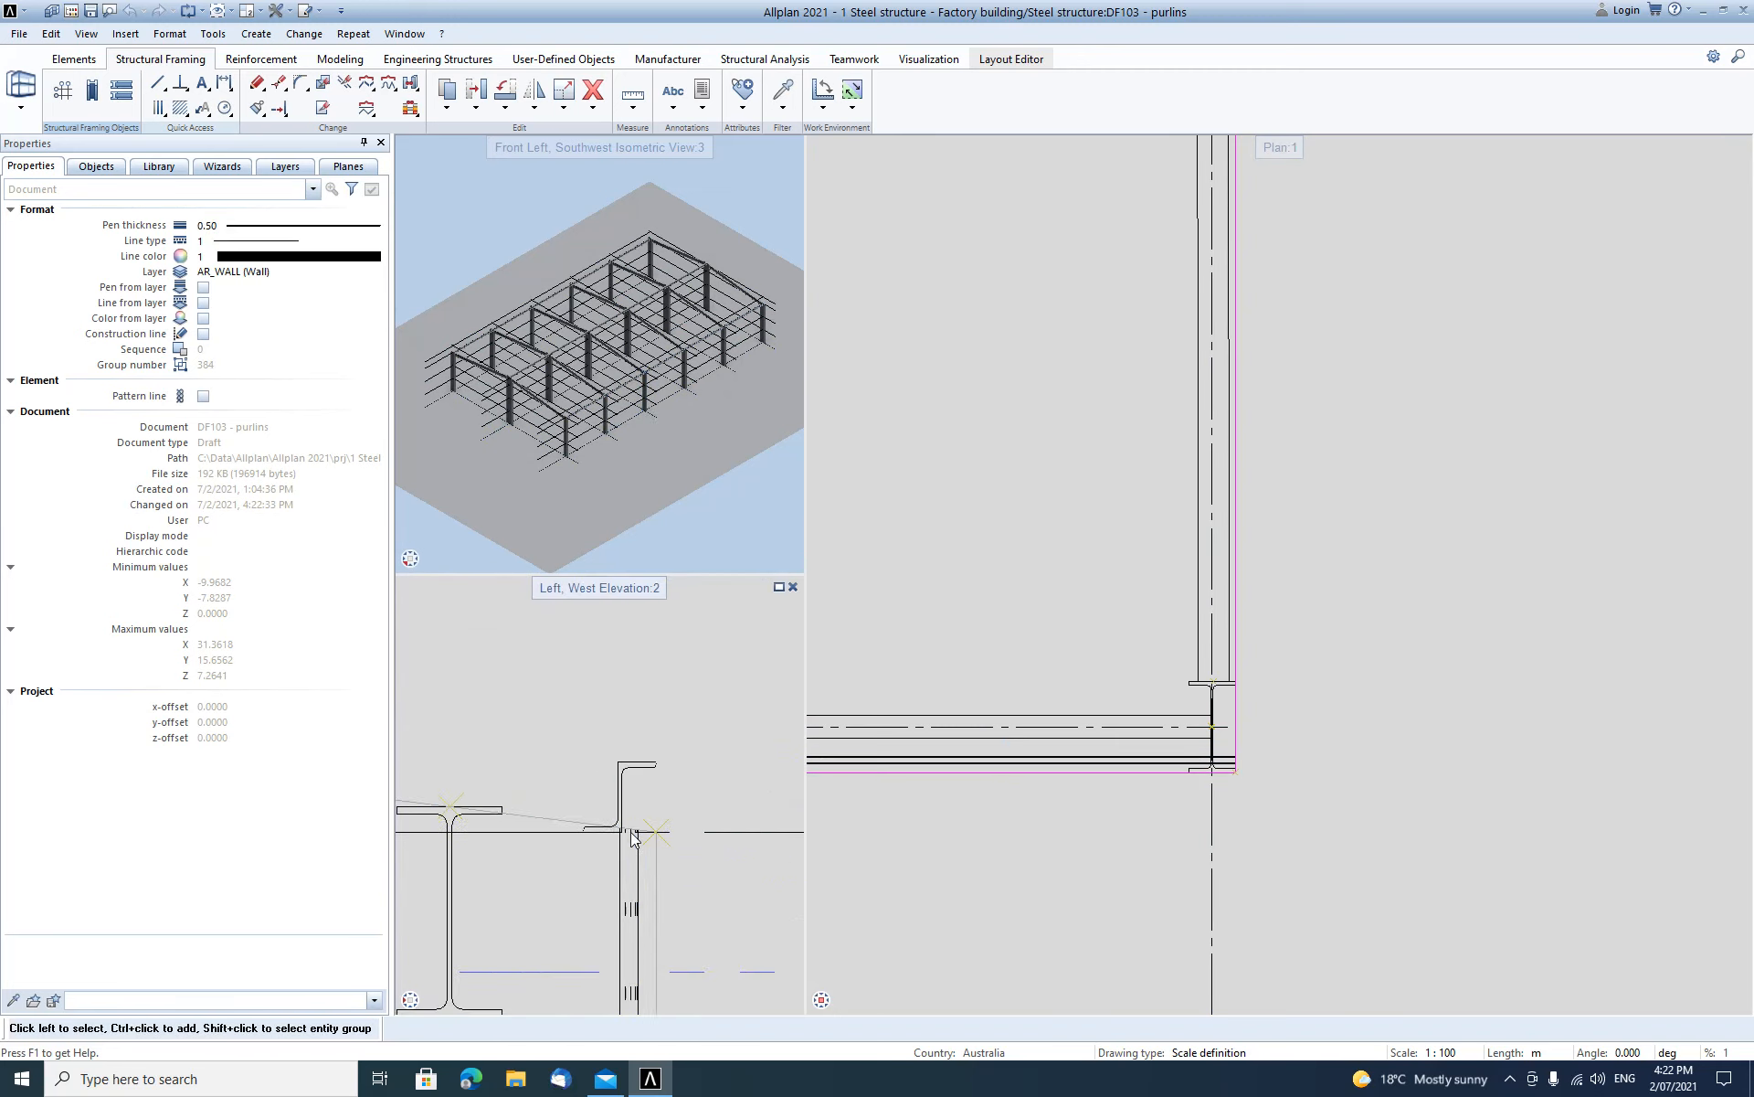
click(628, 755)
double_click(626, 747)
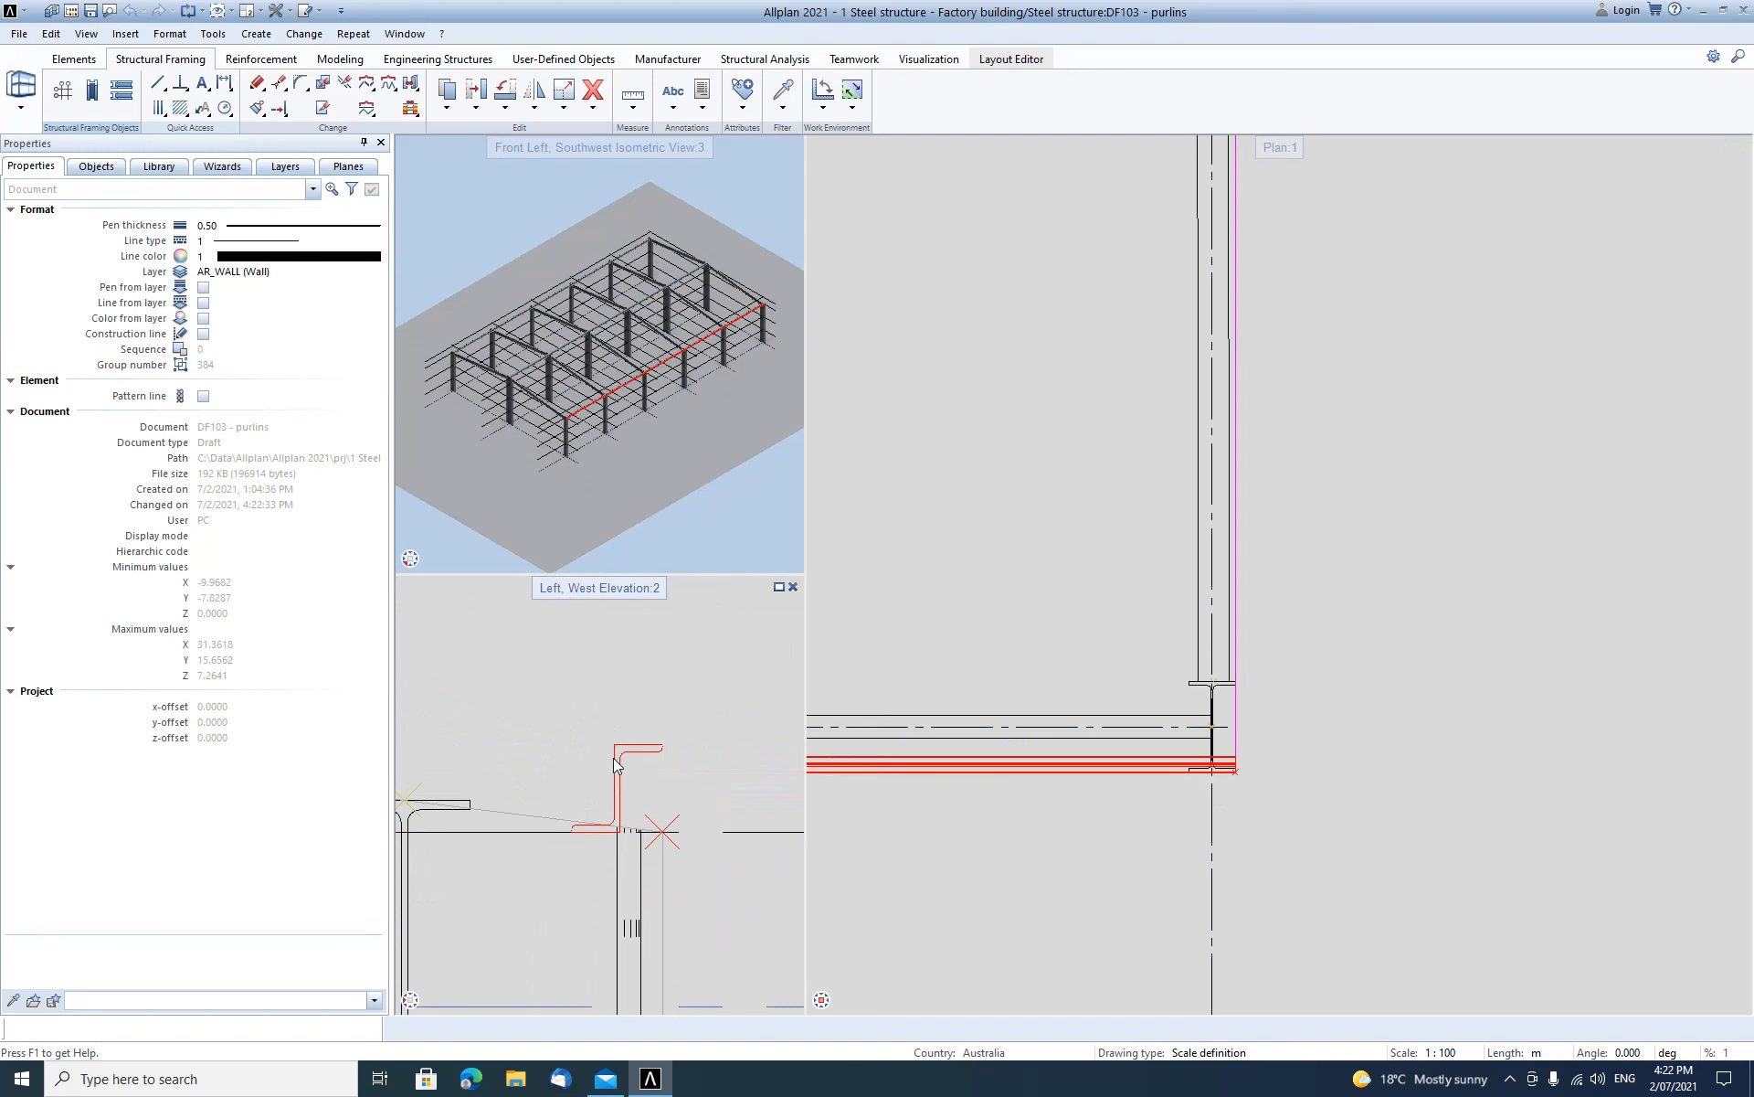
click(279, 290)
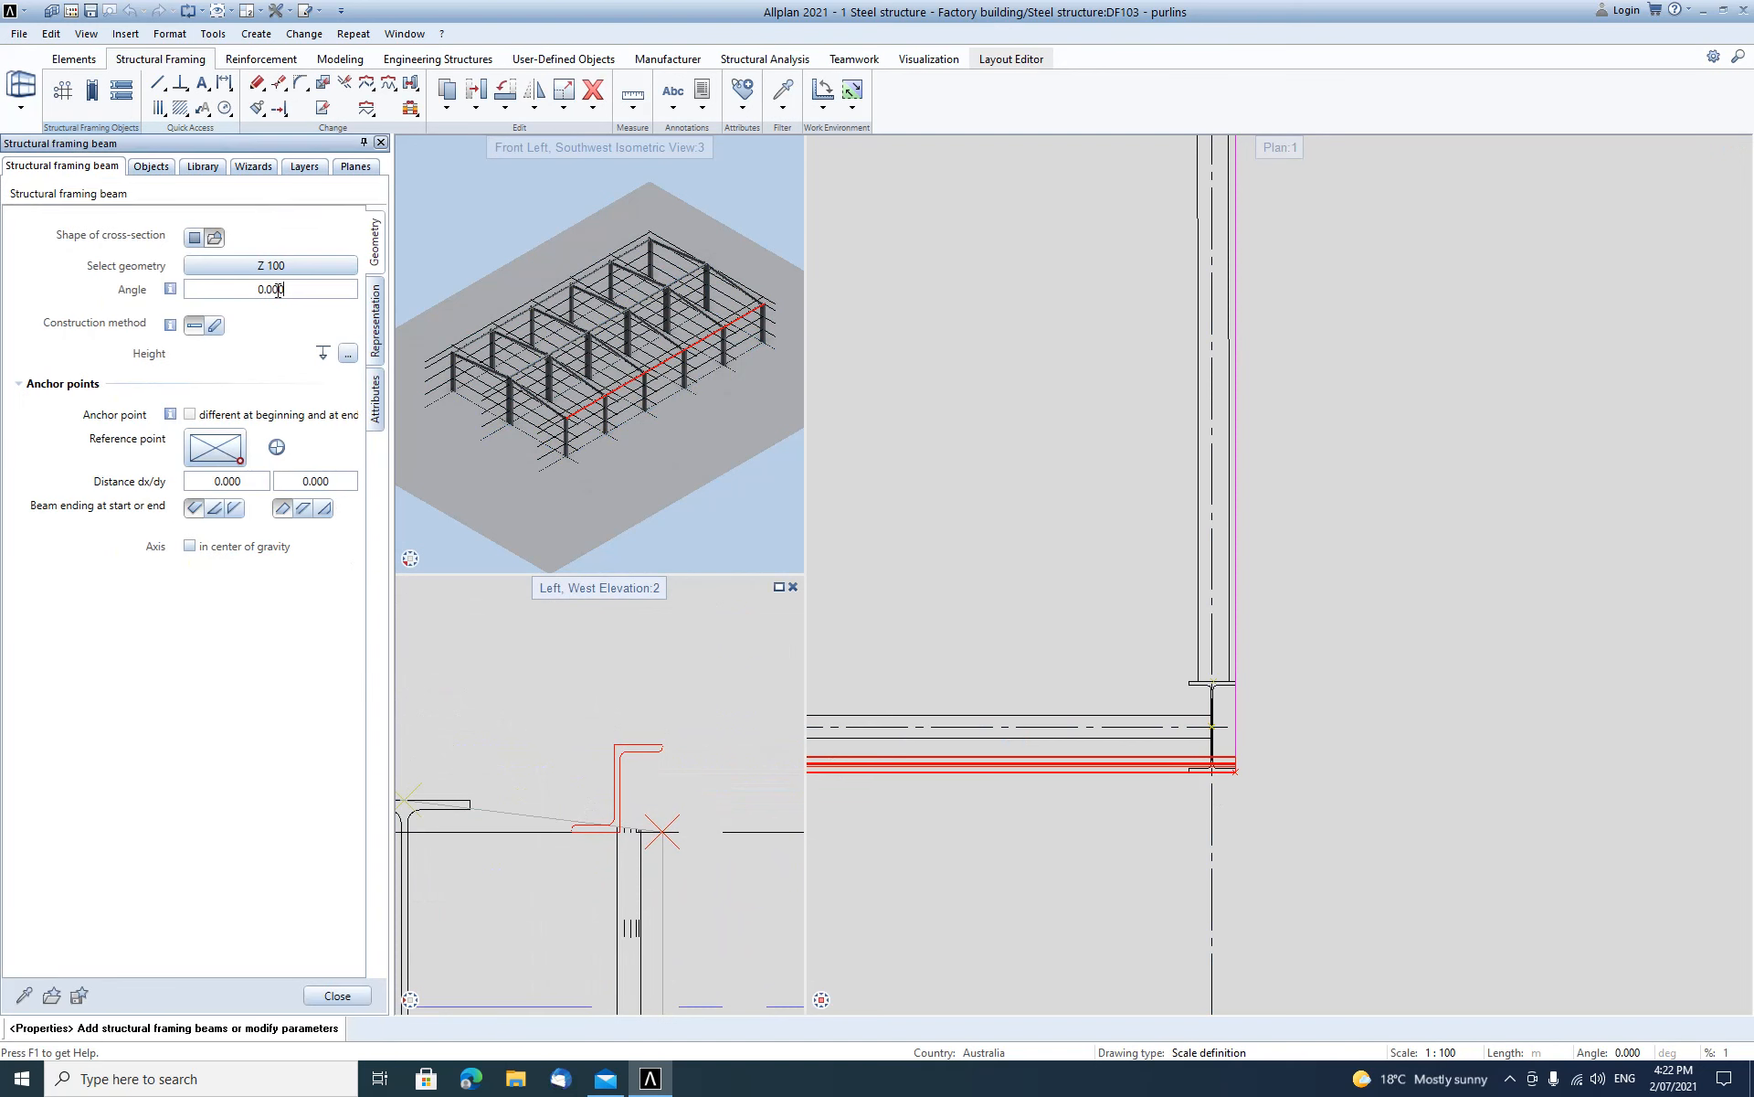
key(Return)
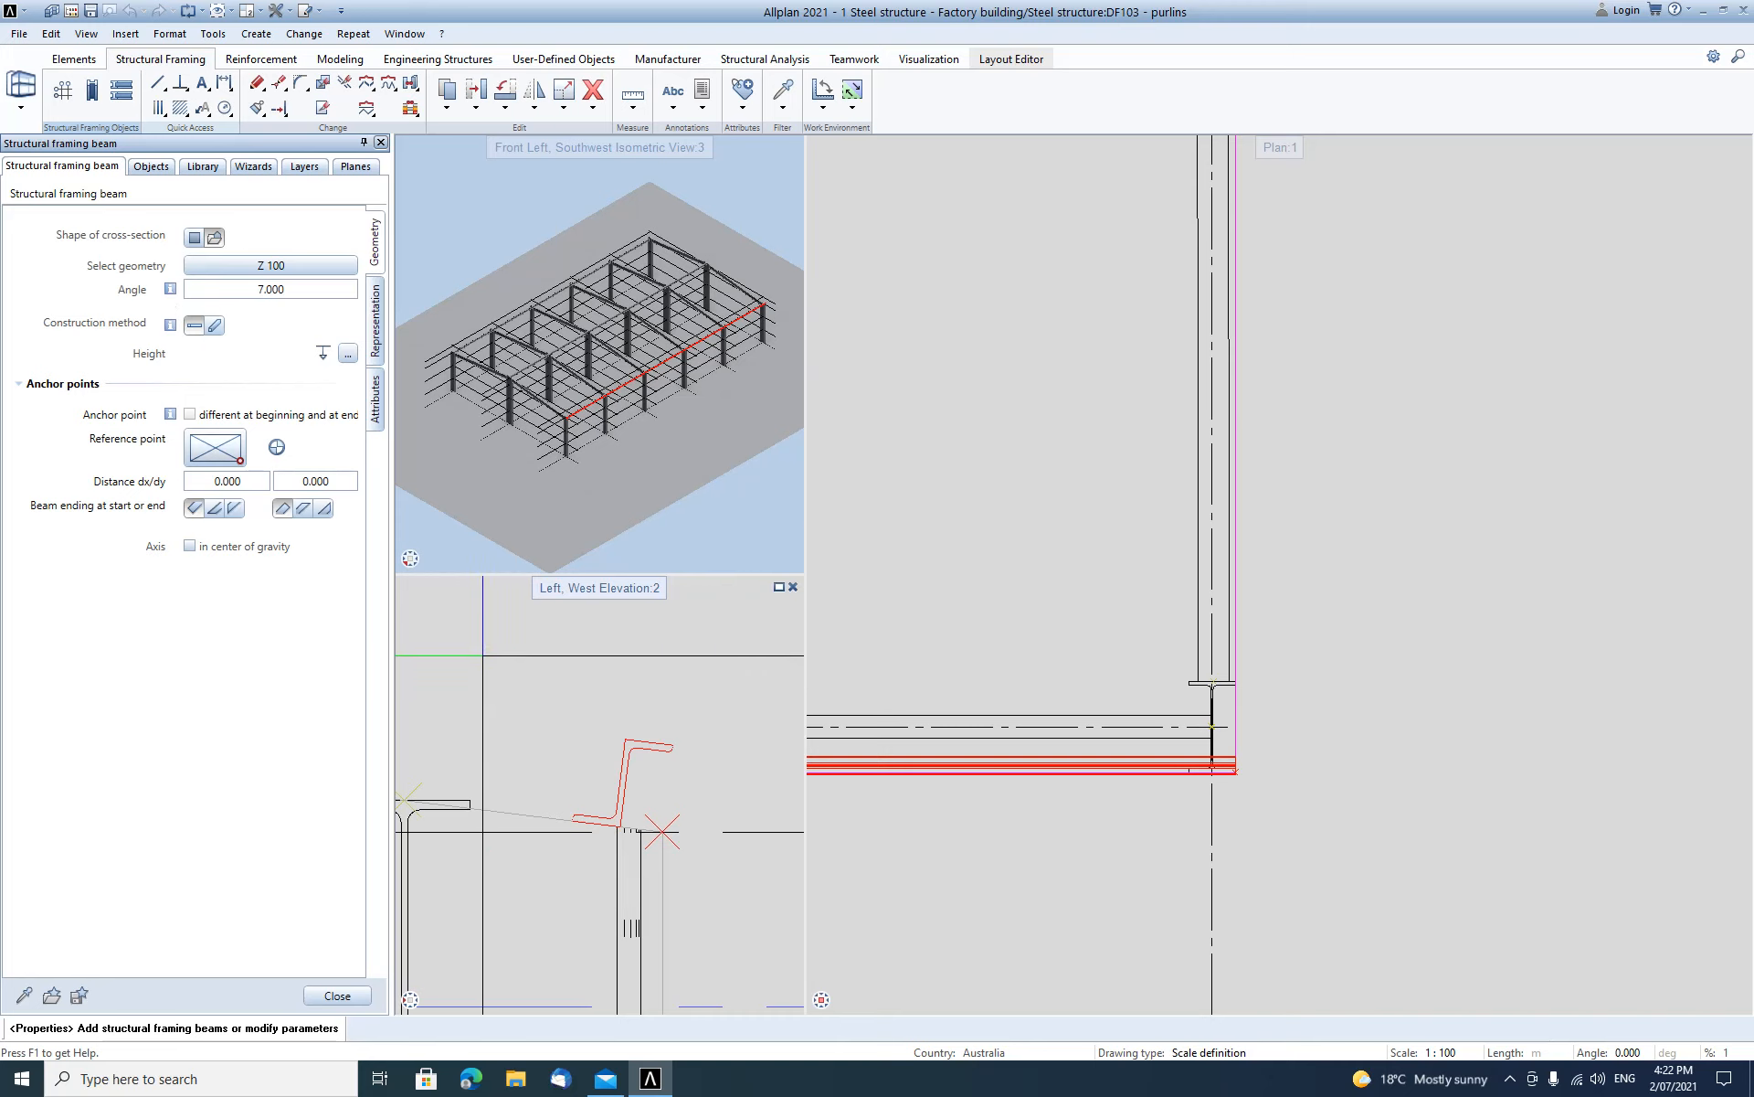
key(Escape)
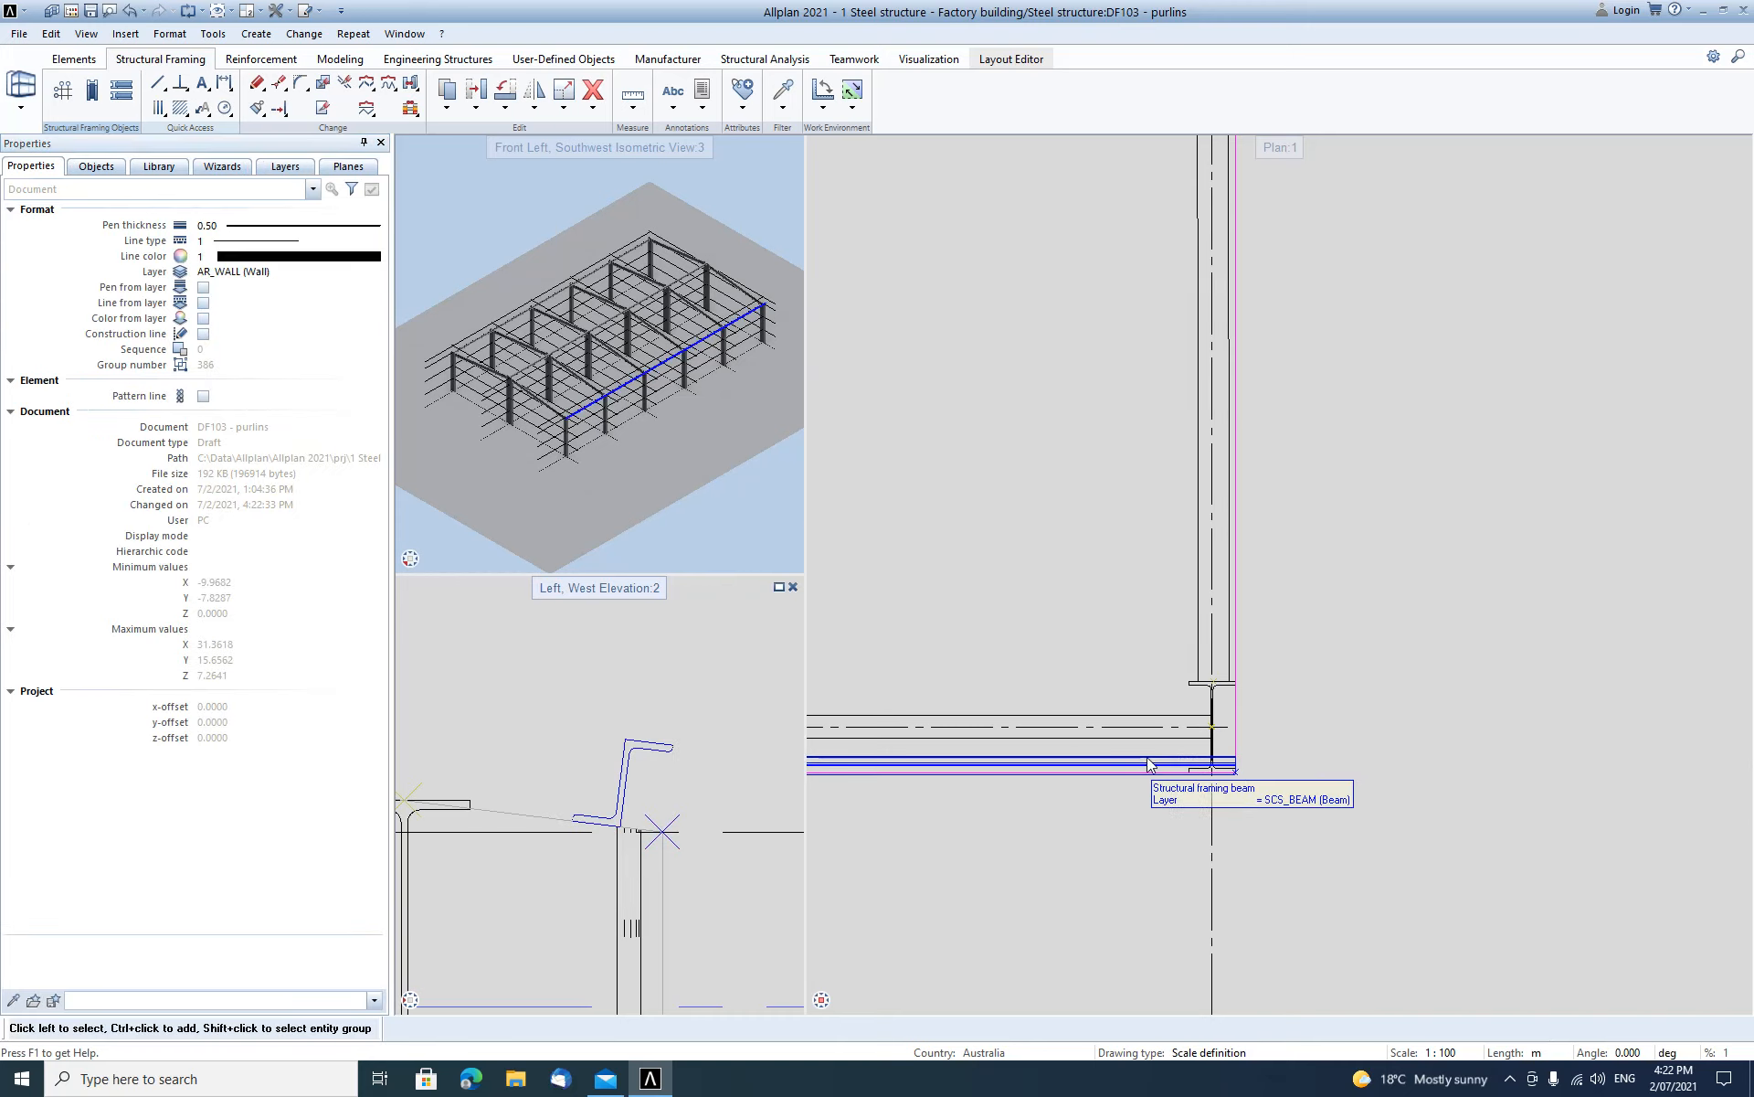
Copy the axis A purlin ten times at 1 m spacing towards axis B.
click(1099, 784)
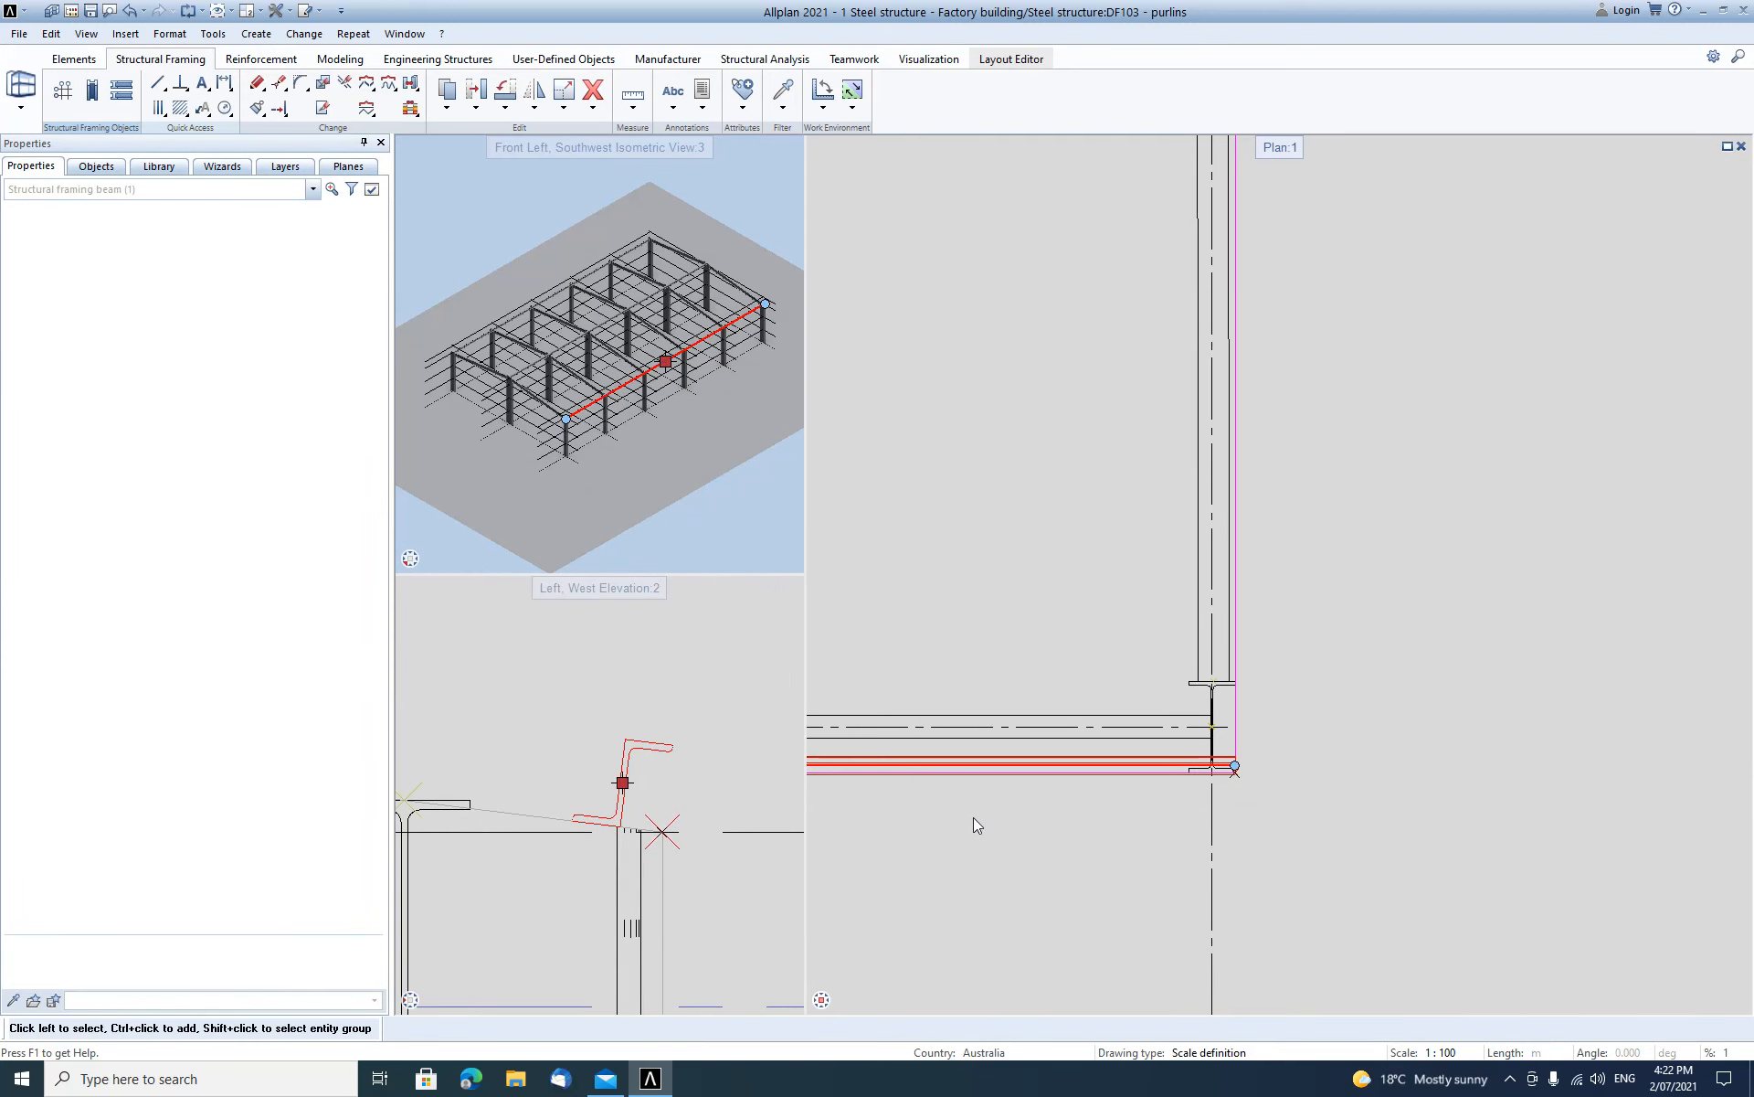
scroll(1110, 832, down, 1)
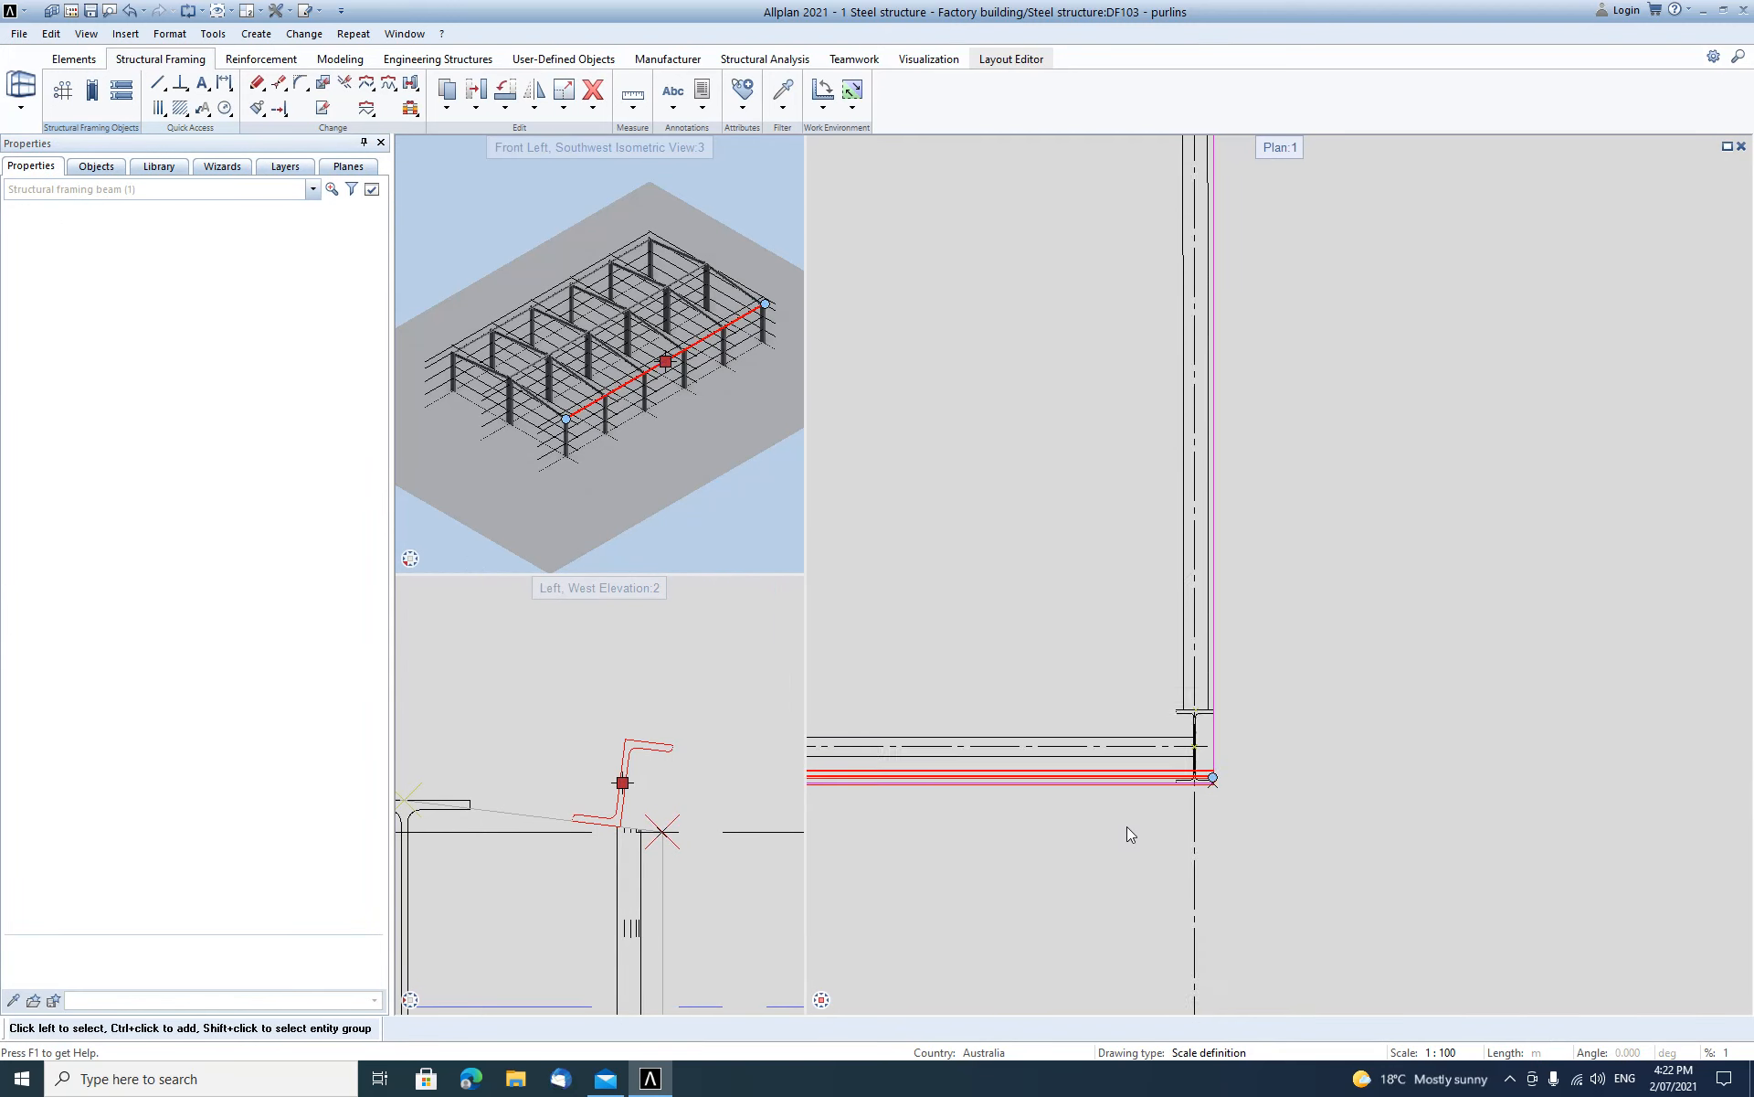
click(1331, 839)
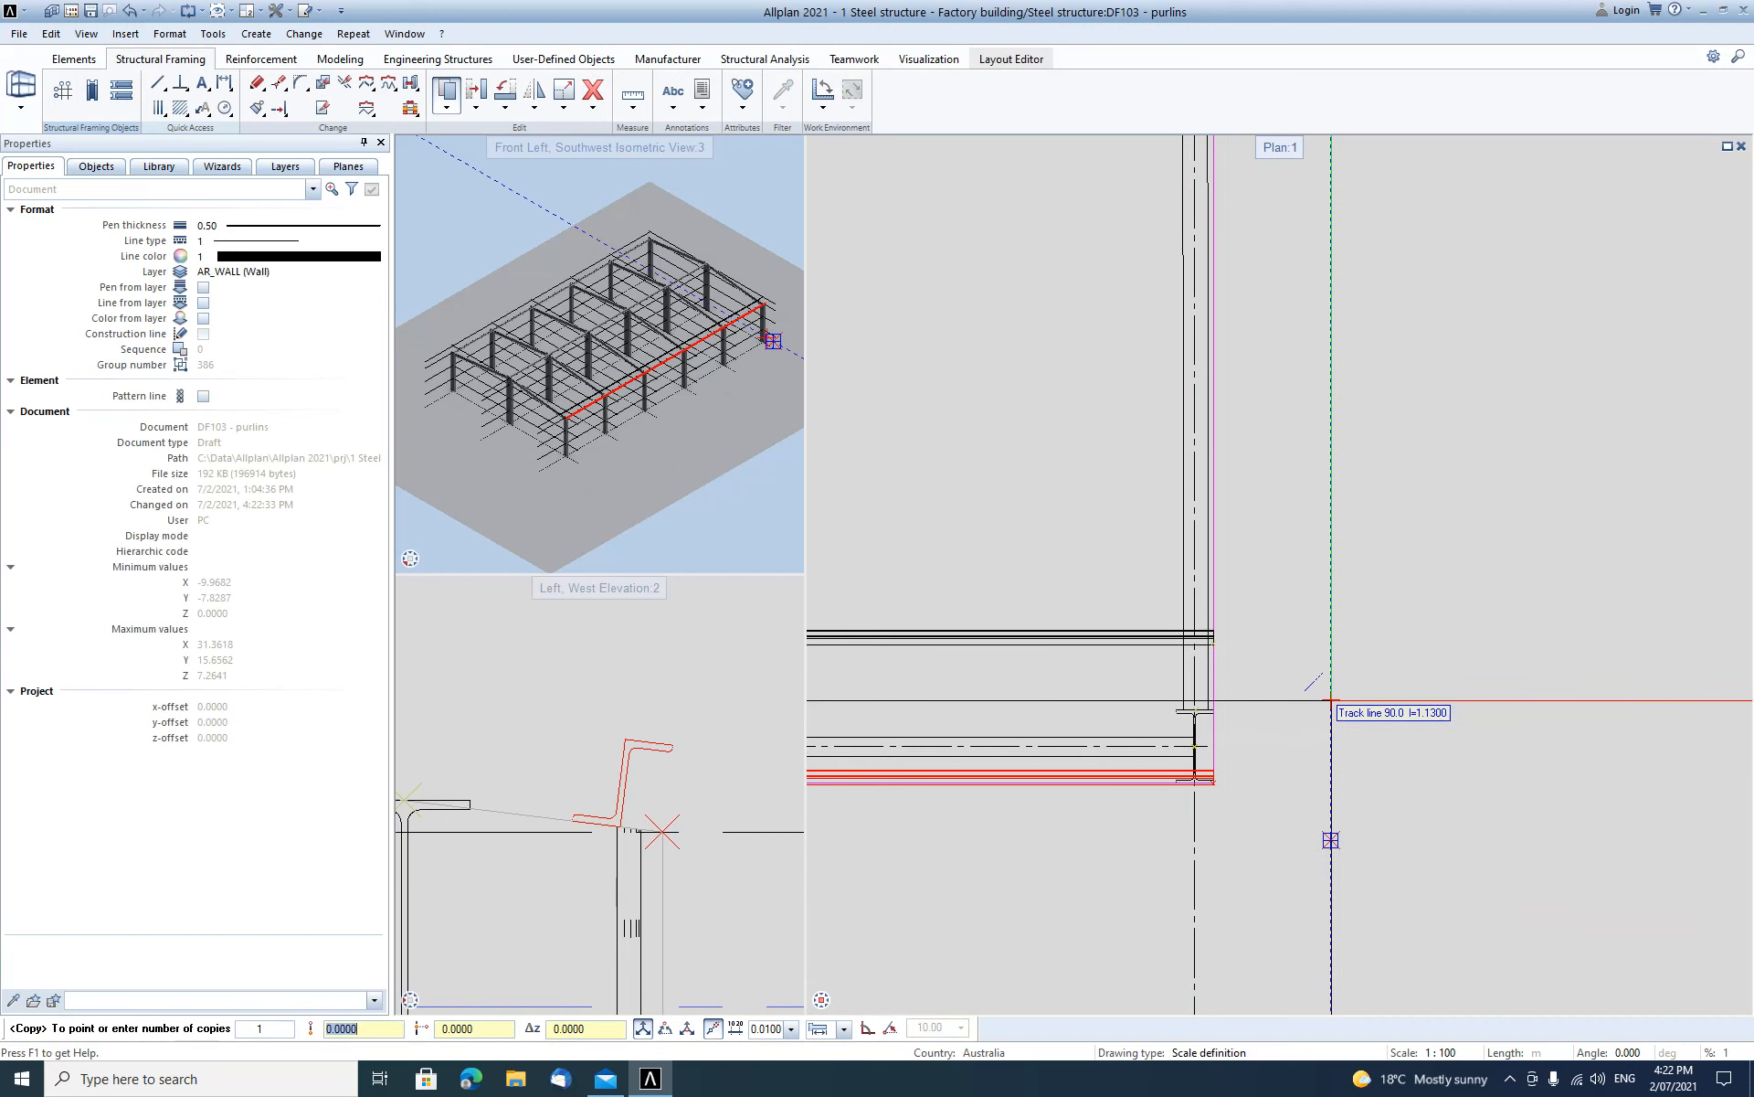
text(1)
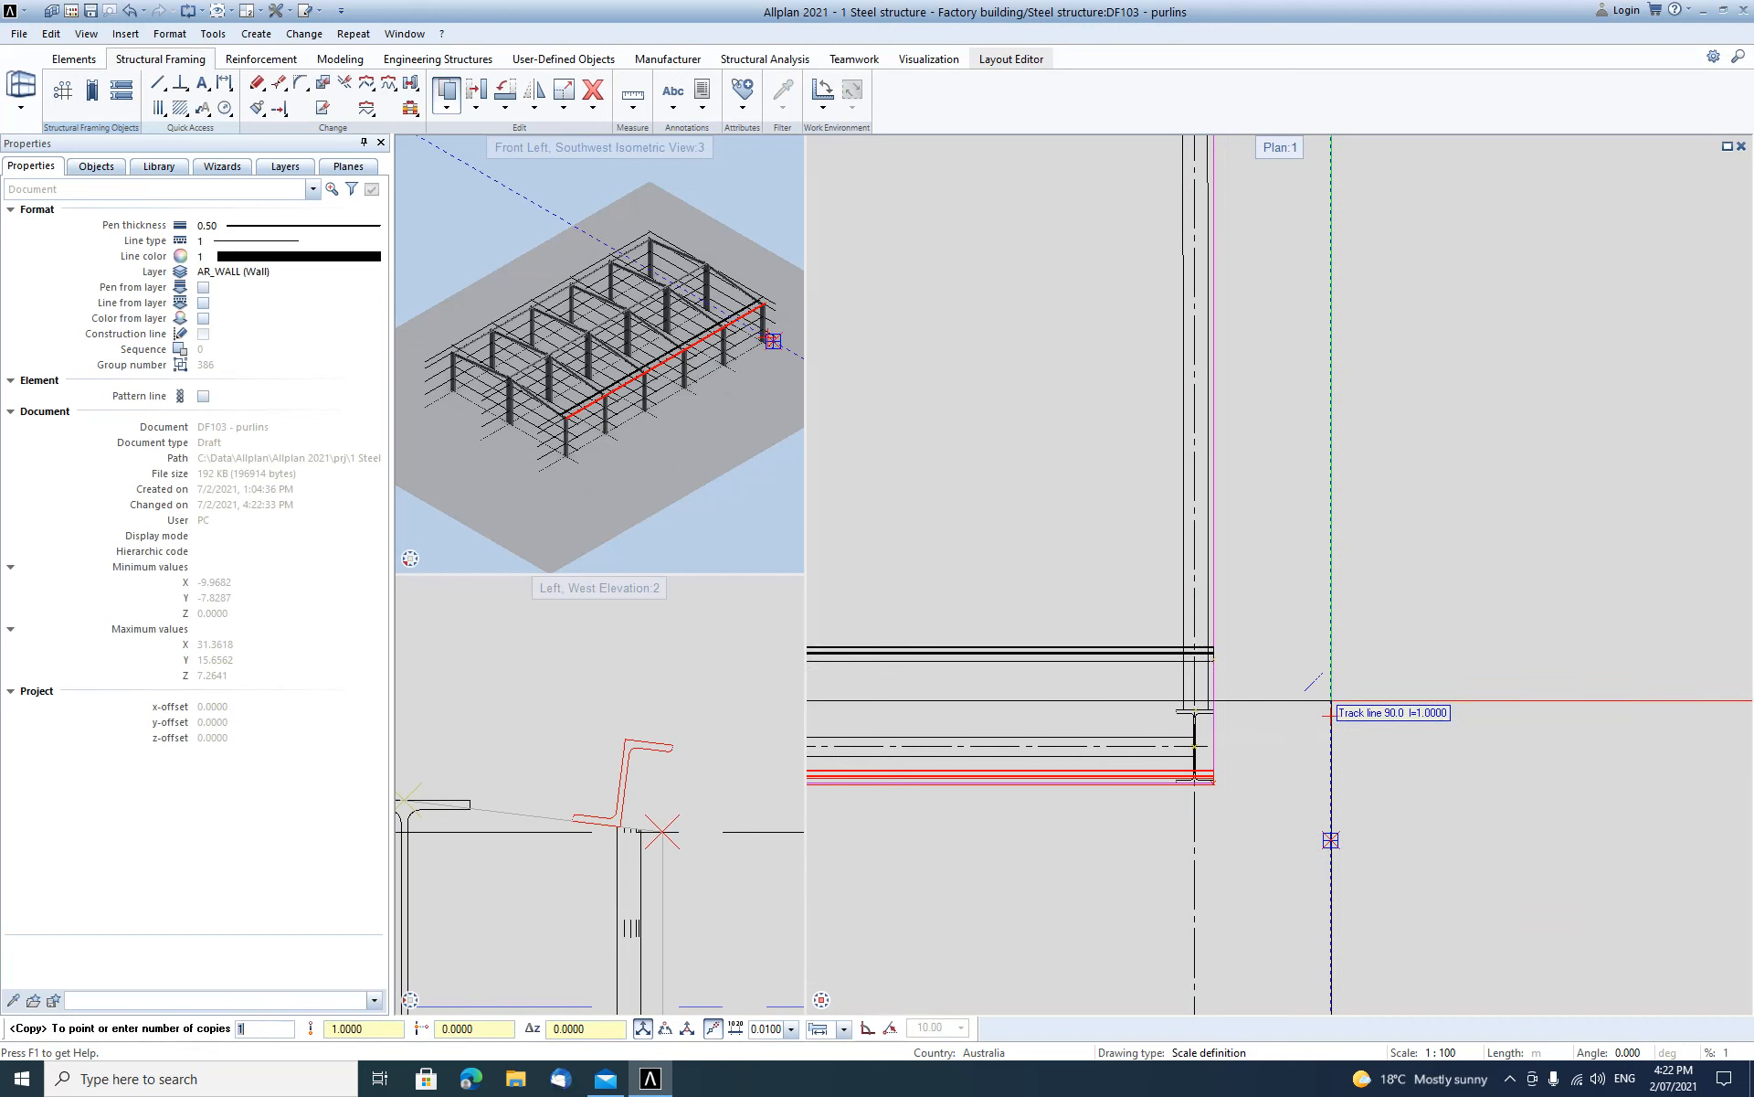
click(1331, 700)
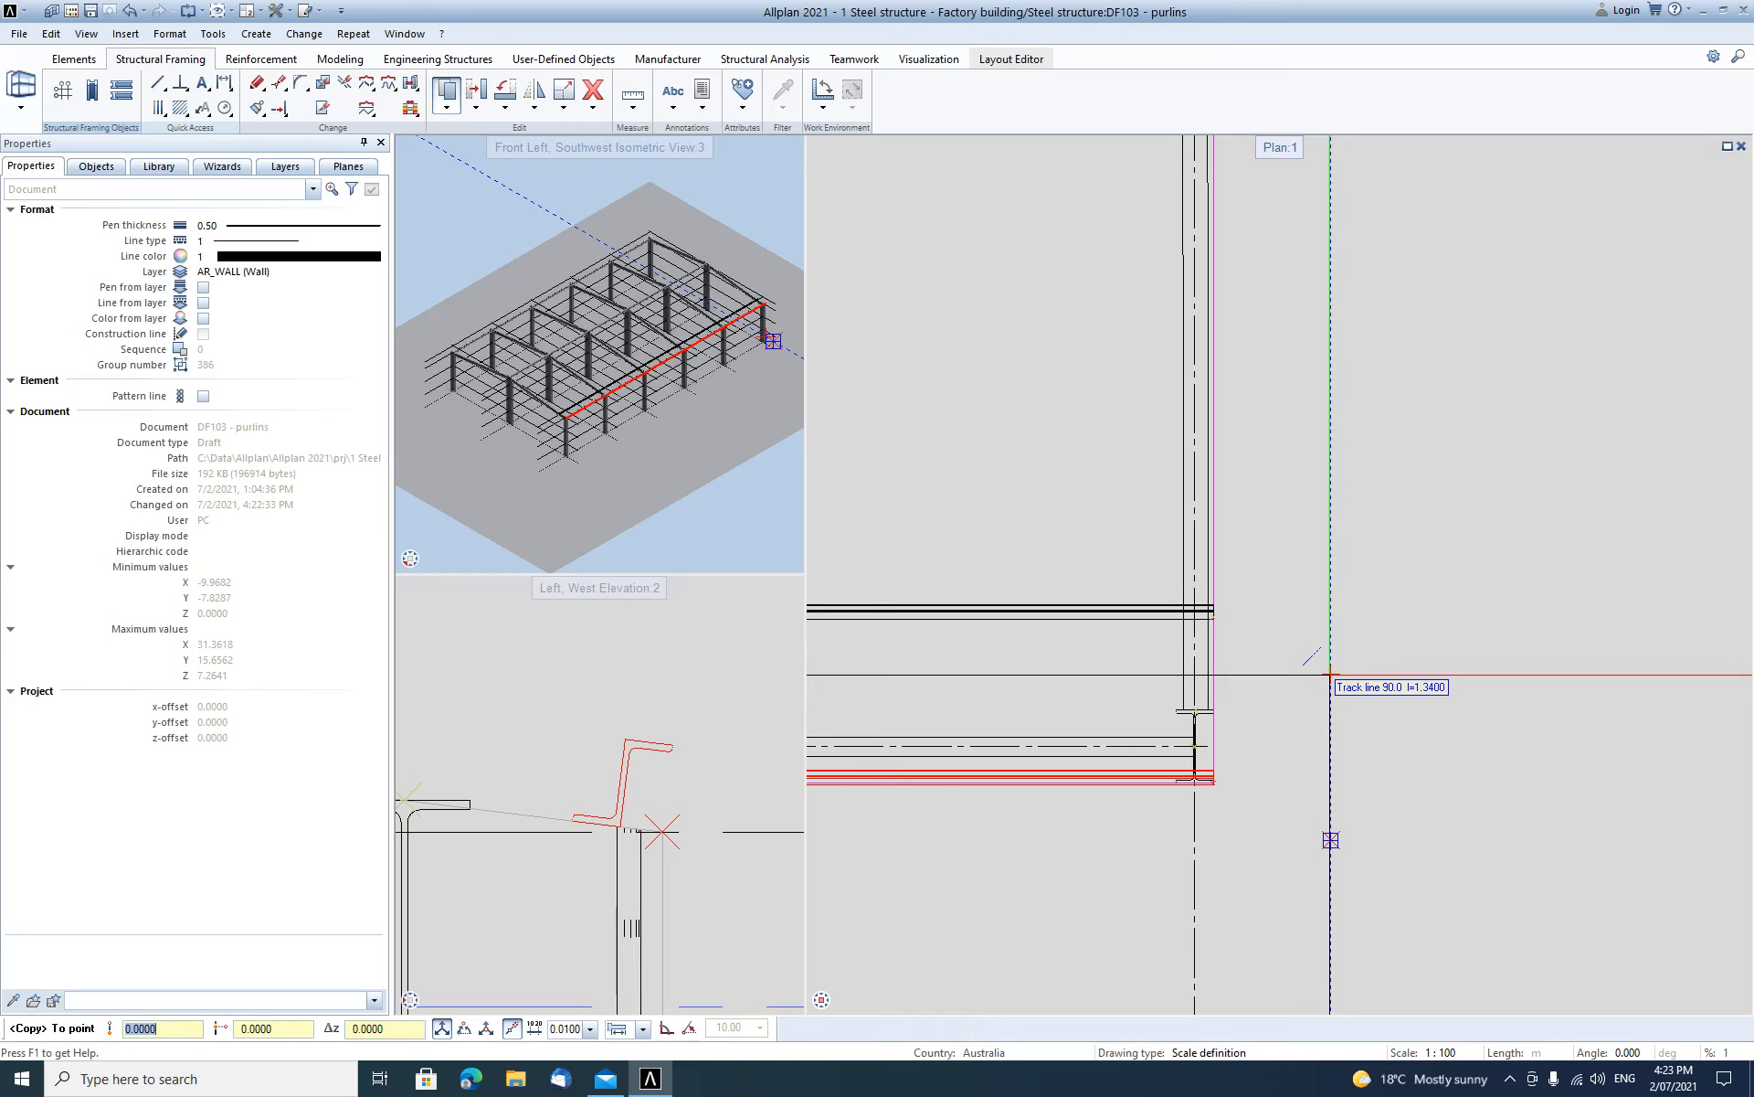
click(1331, 674)
key(Escape)
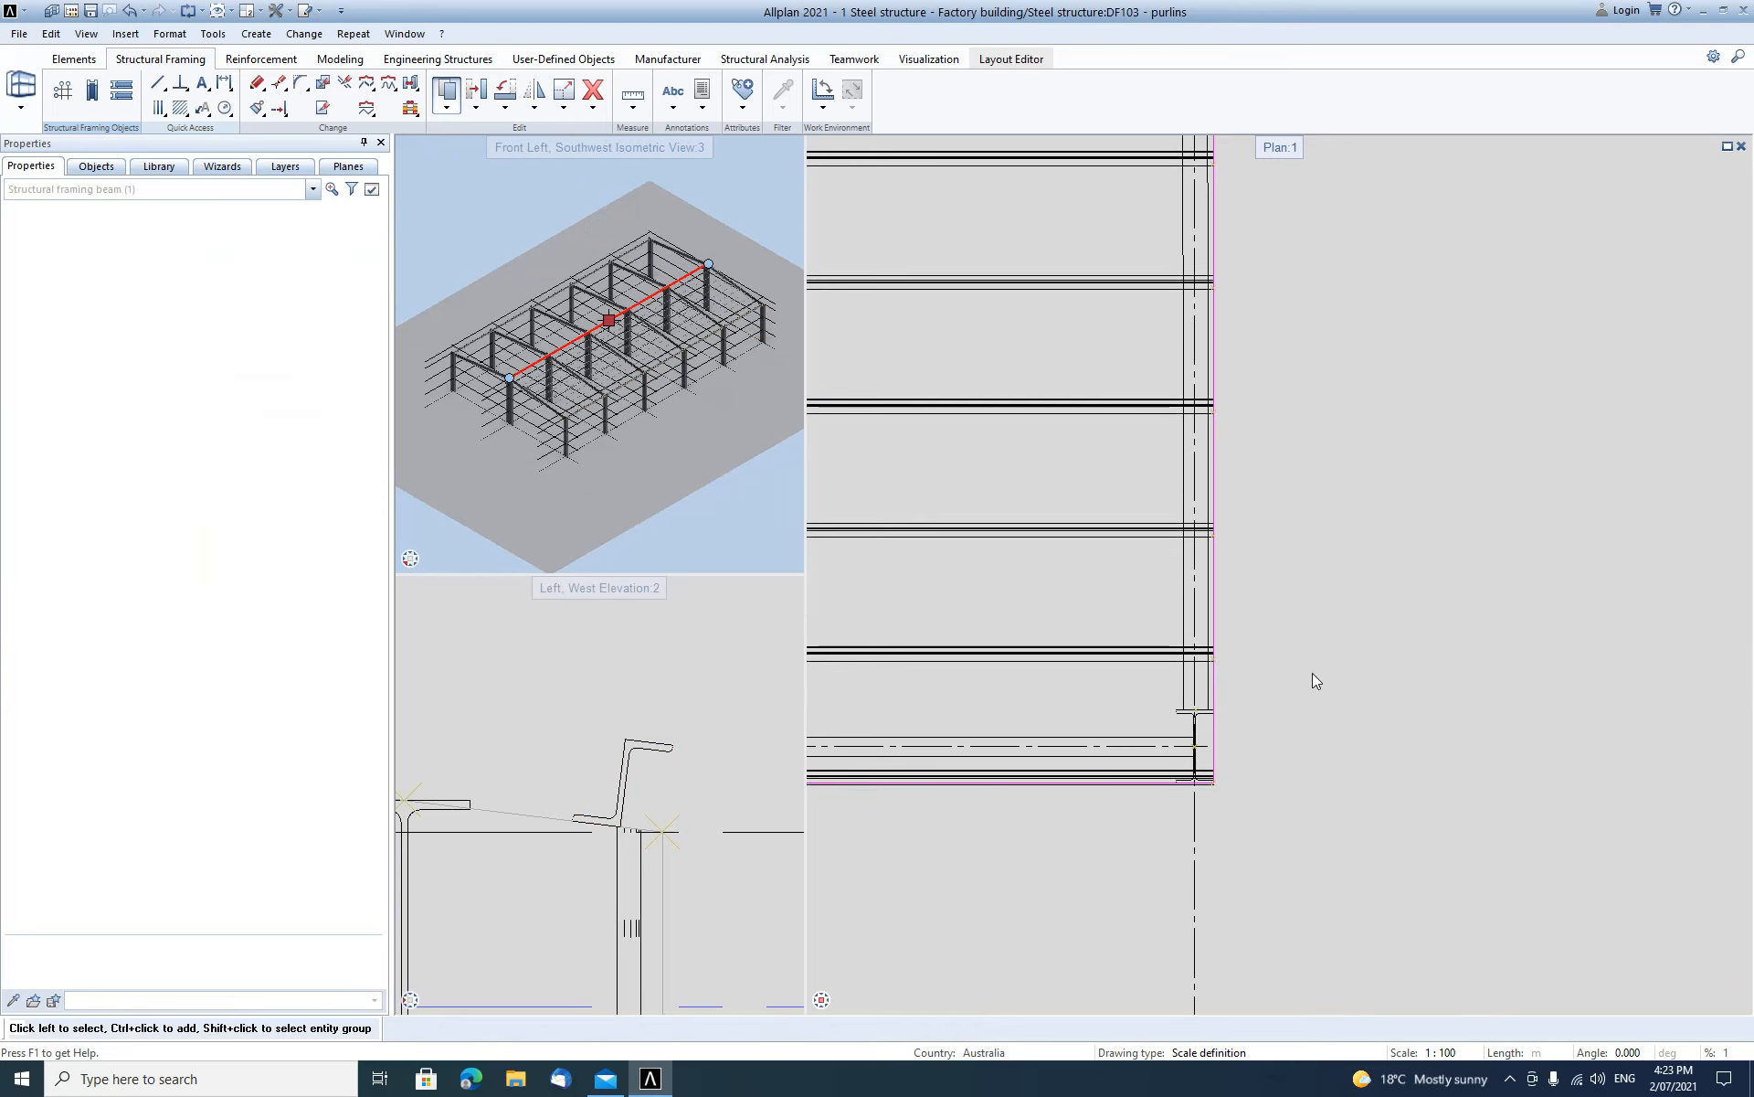
Examine the row of purlins across bay A–B in the plan and close up in the isometric view.
scroll(1281, 676, down, 2)
scroll(1400, 521, down, 5)
middle_drag(983, 544, 1426, 653)
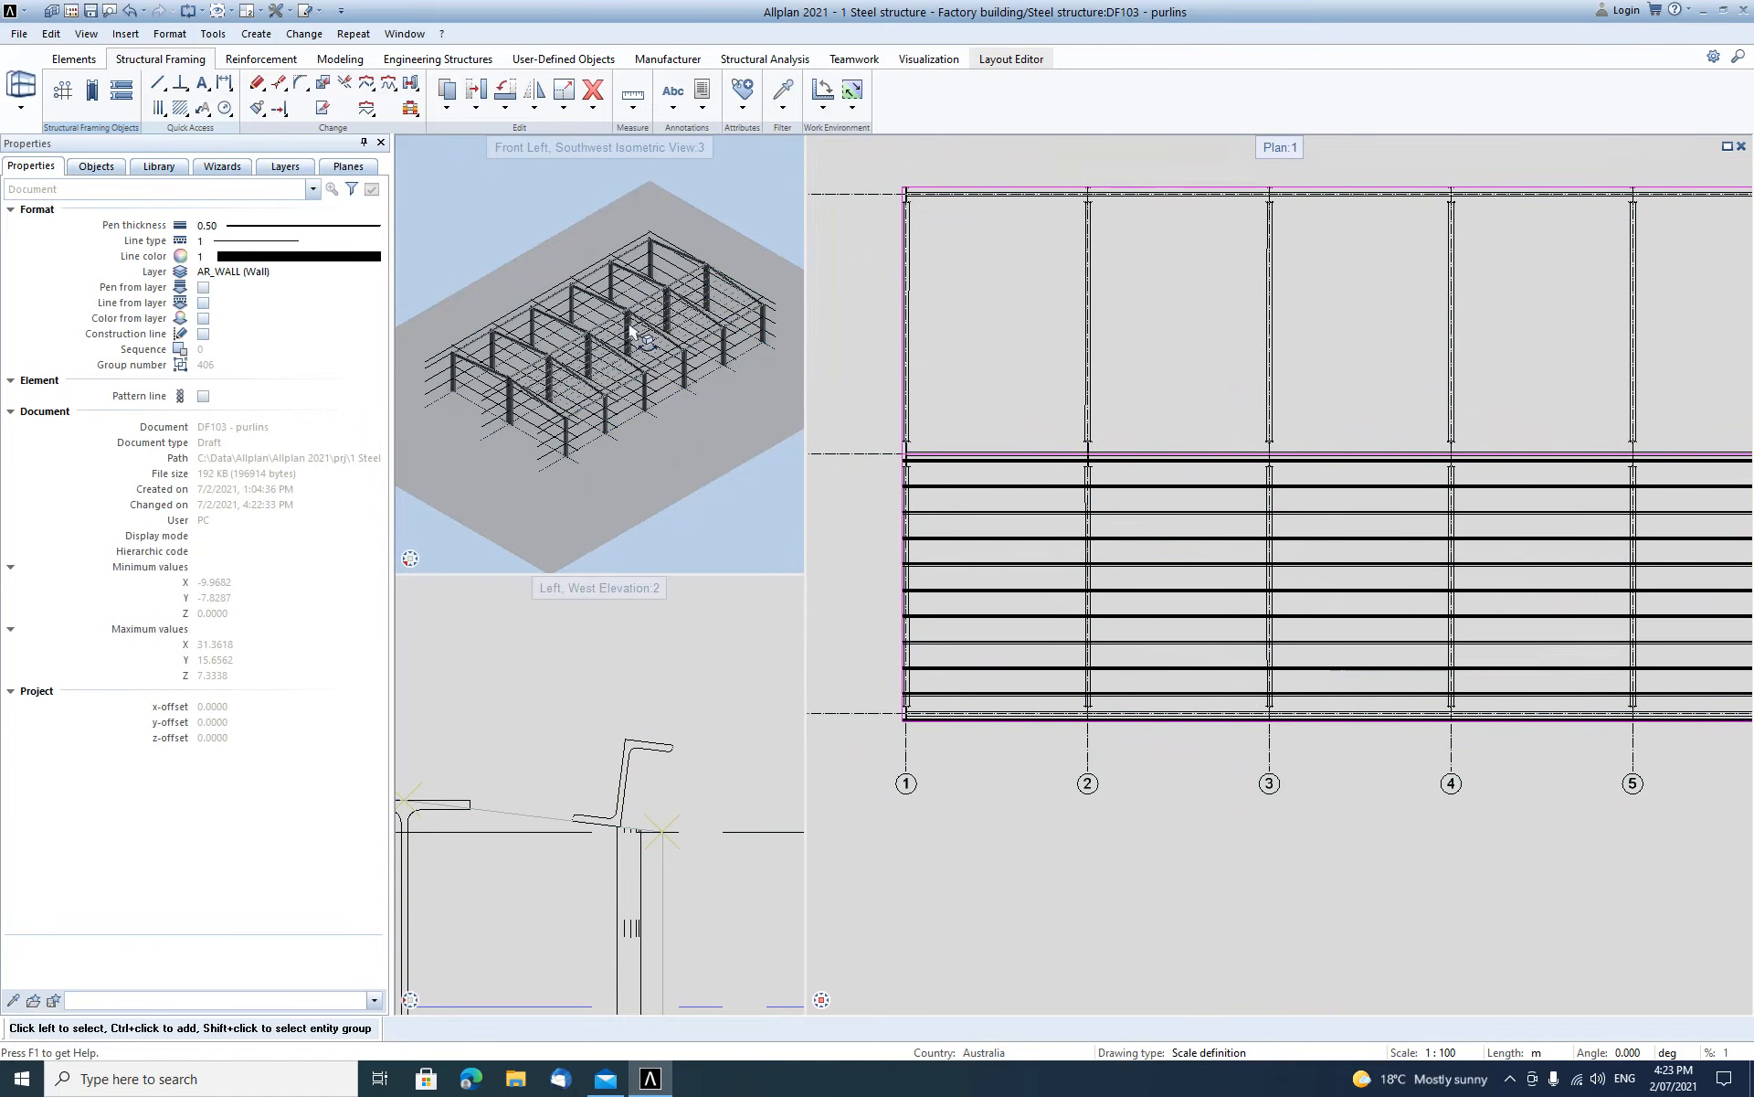
scroll(569, 412, up, 5)
scroll(569, 411, up, 2)
scroll(574, 322, up, 2)
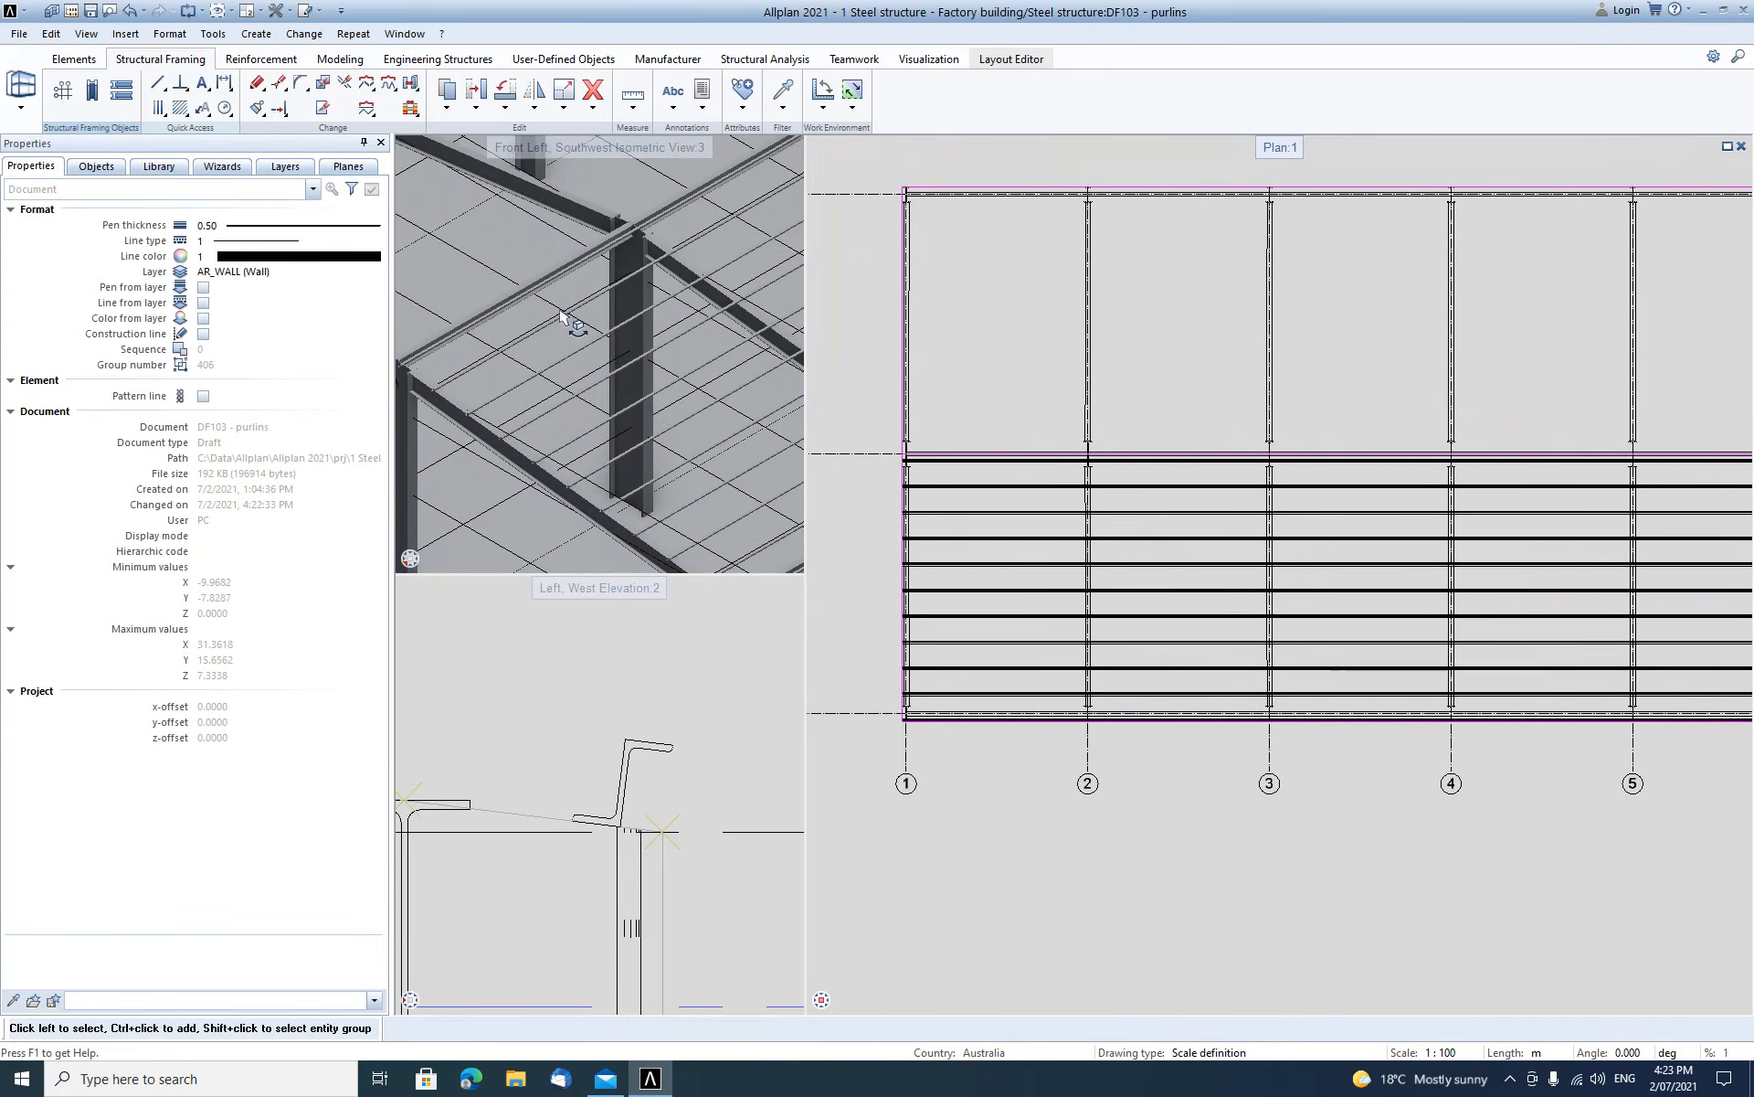
scroll(596, 370, down, 3)
middle_drag(691, 423, 645, 429)
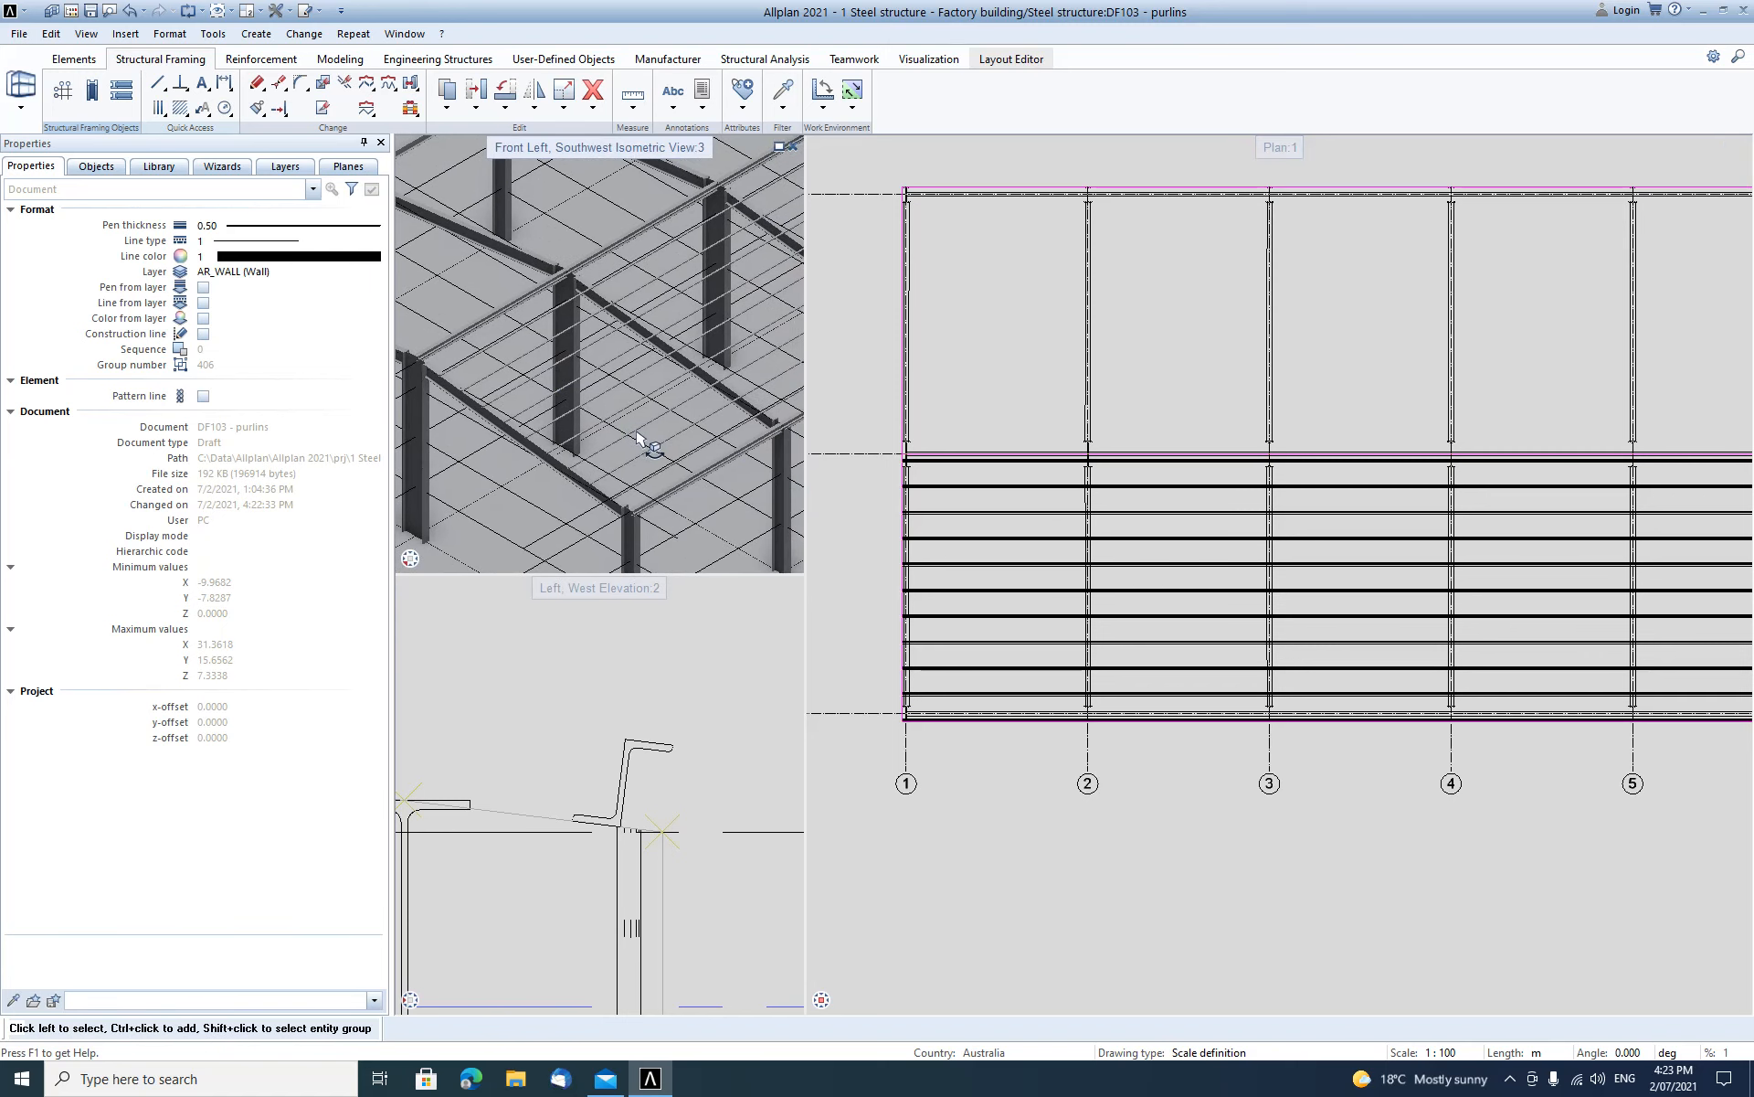
scroll(979, 615, down, 3)
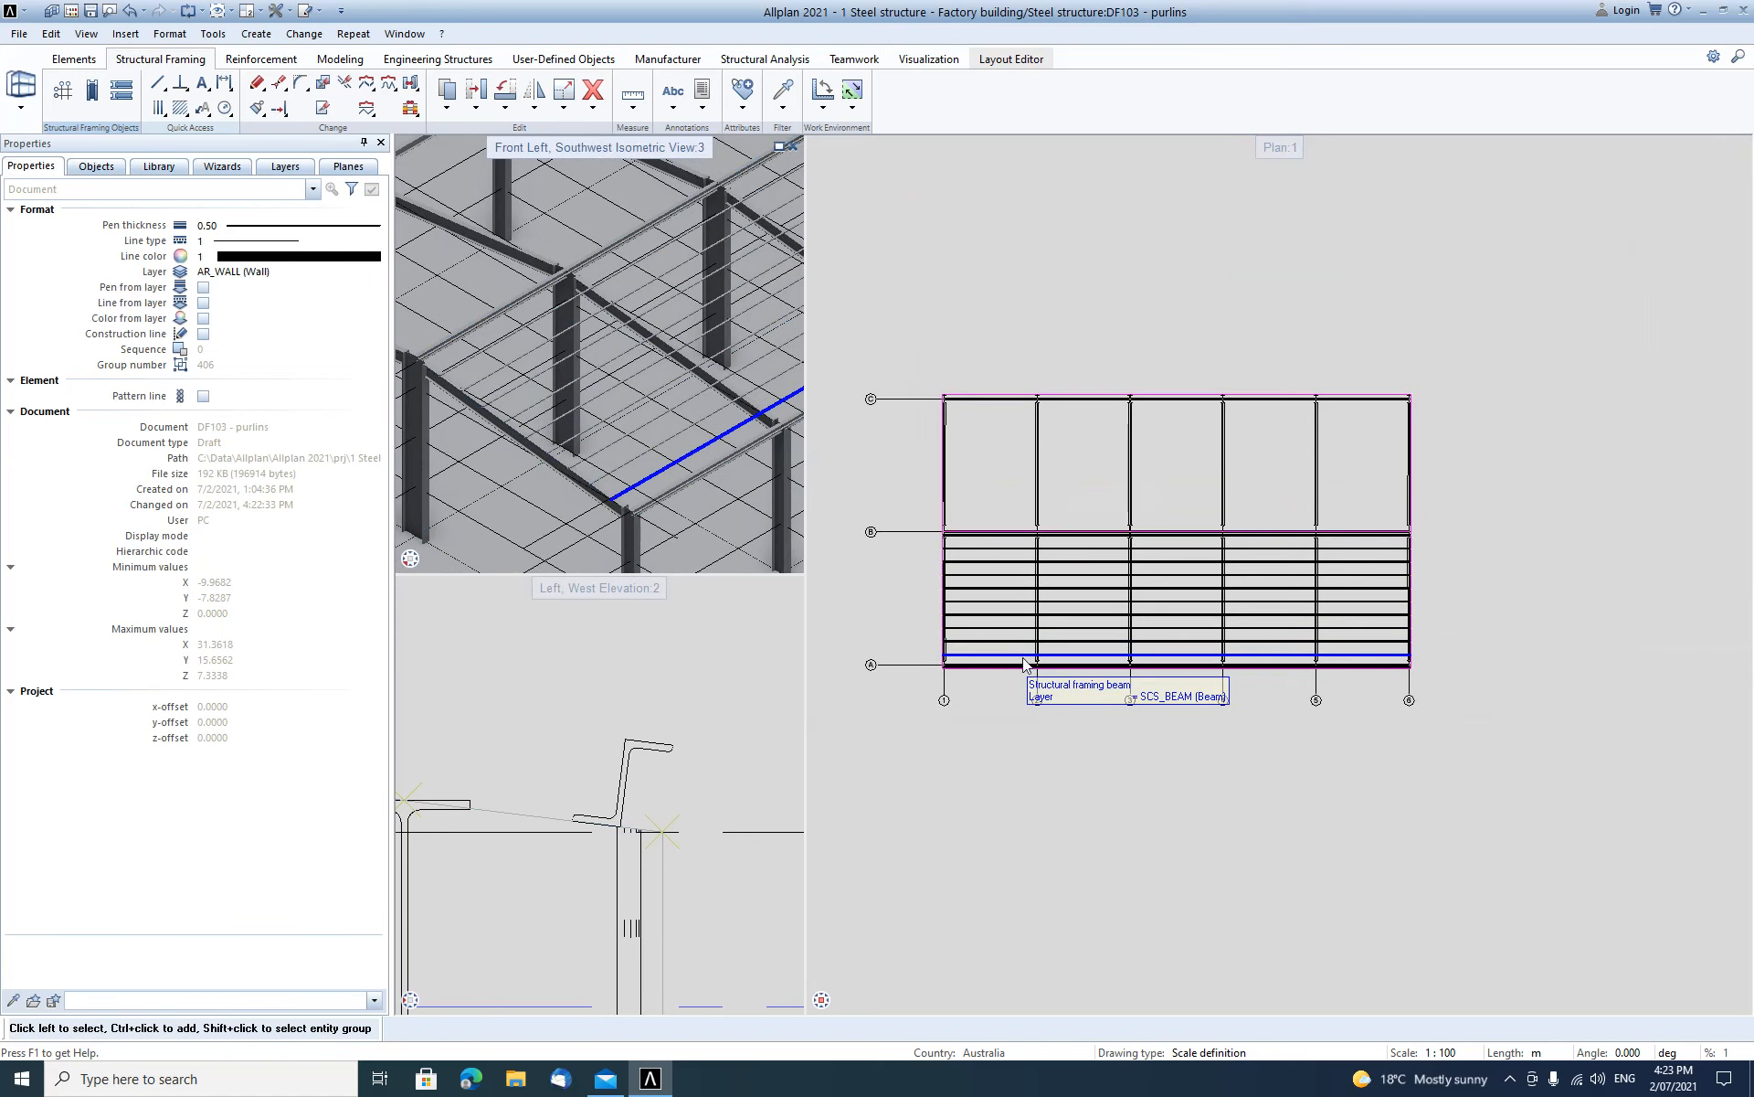
Make drawing file 103 purlins current and put all other drawing files in reference mode.
middle_drag(1067, 747, 1133, 802)
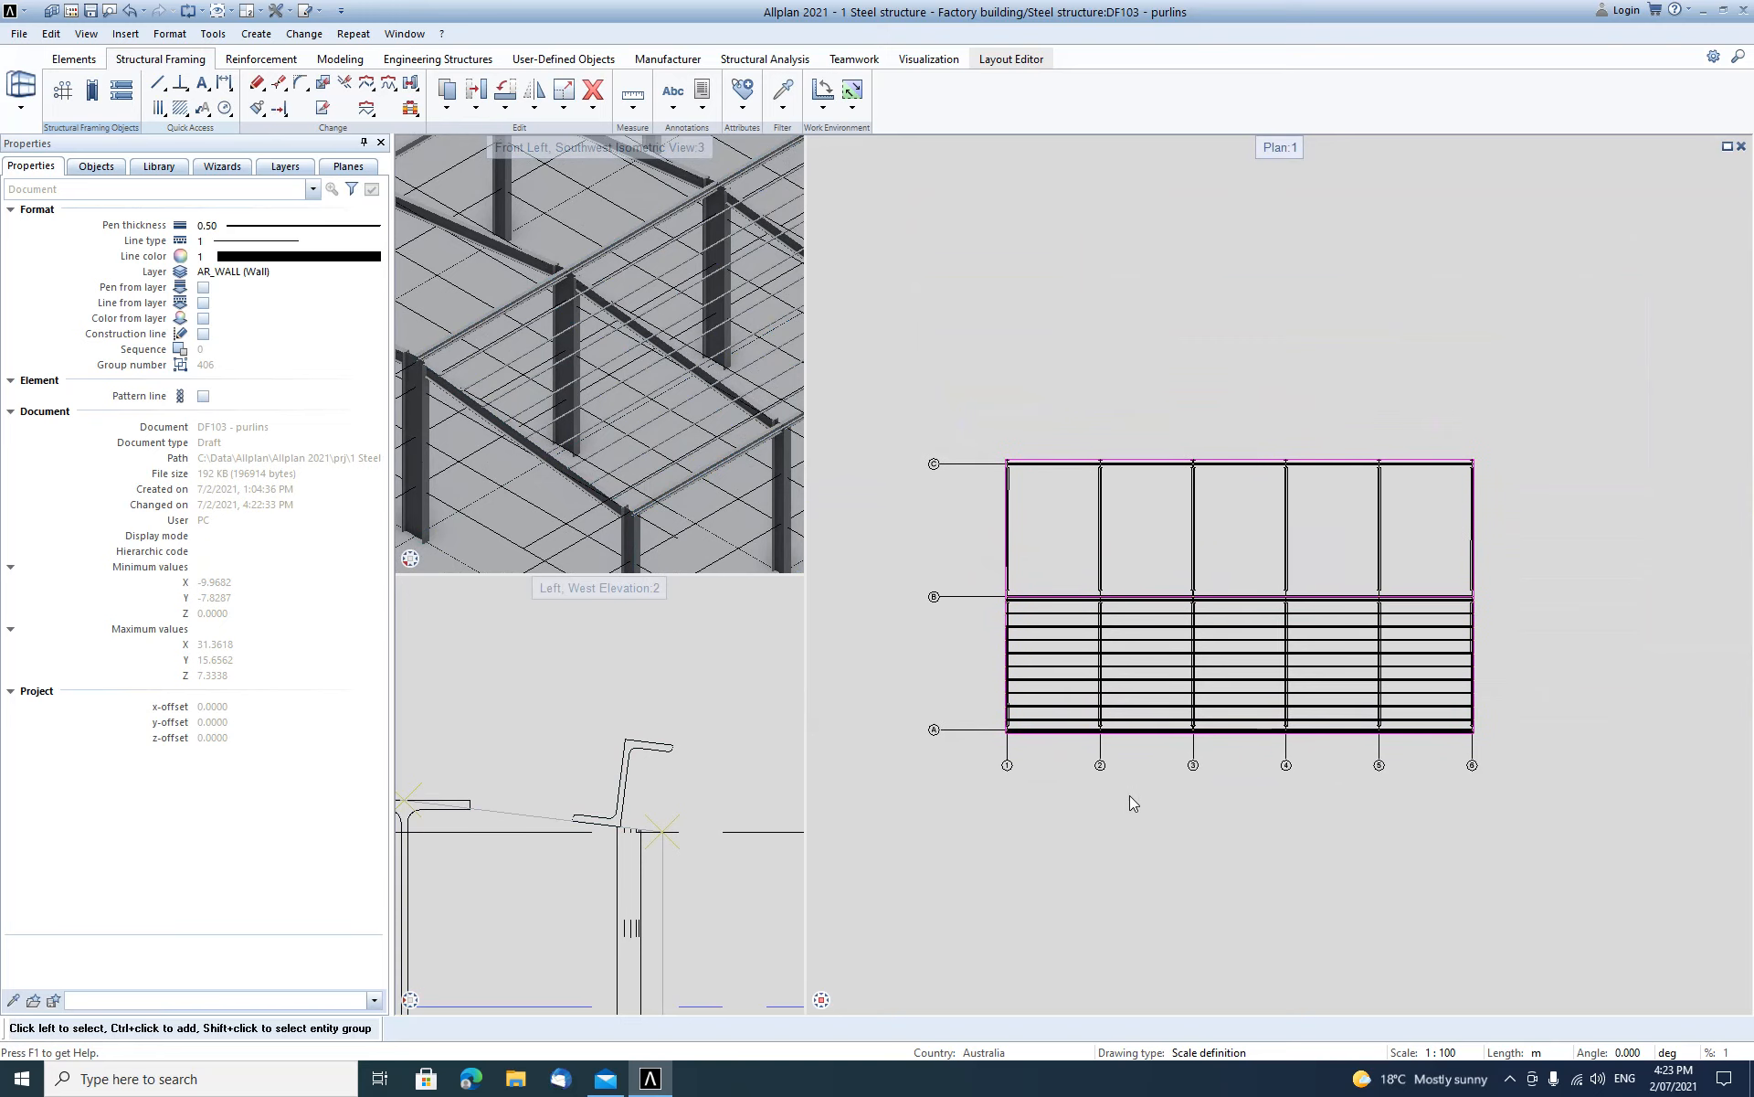
scroll(1127, 791, up, 2)
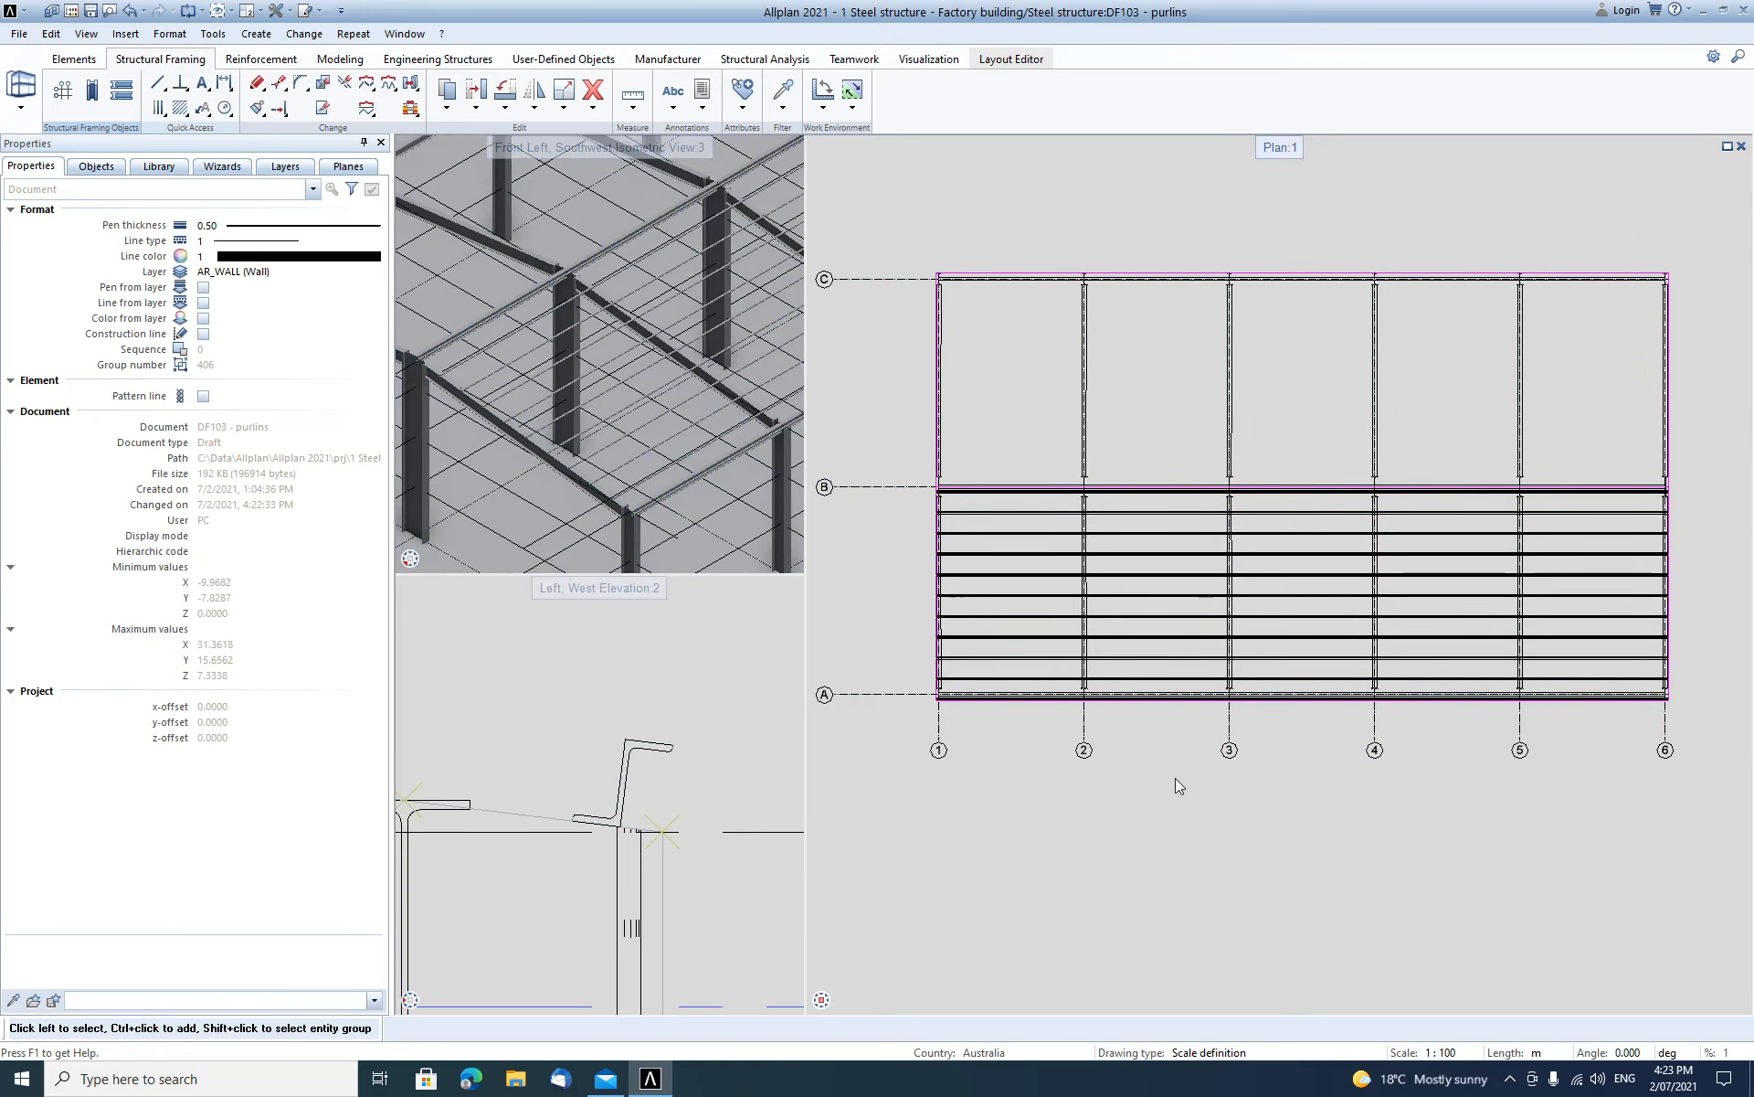
right_click(1160, 636)
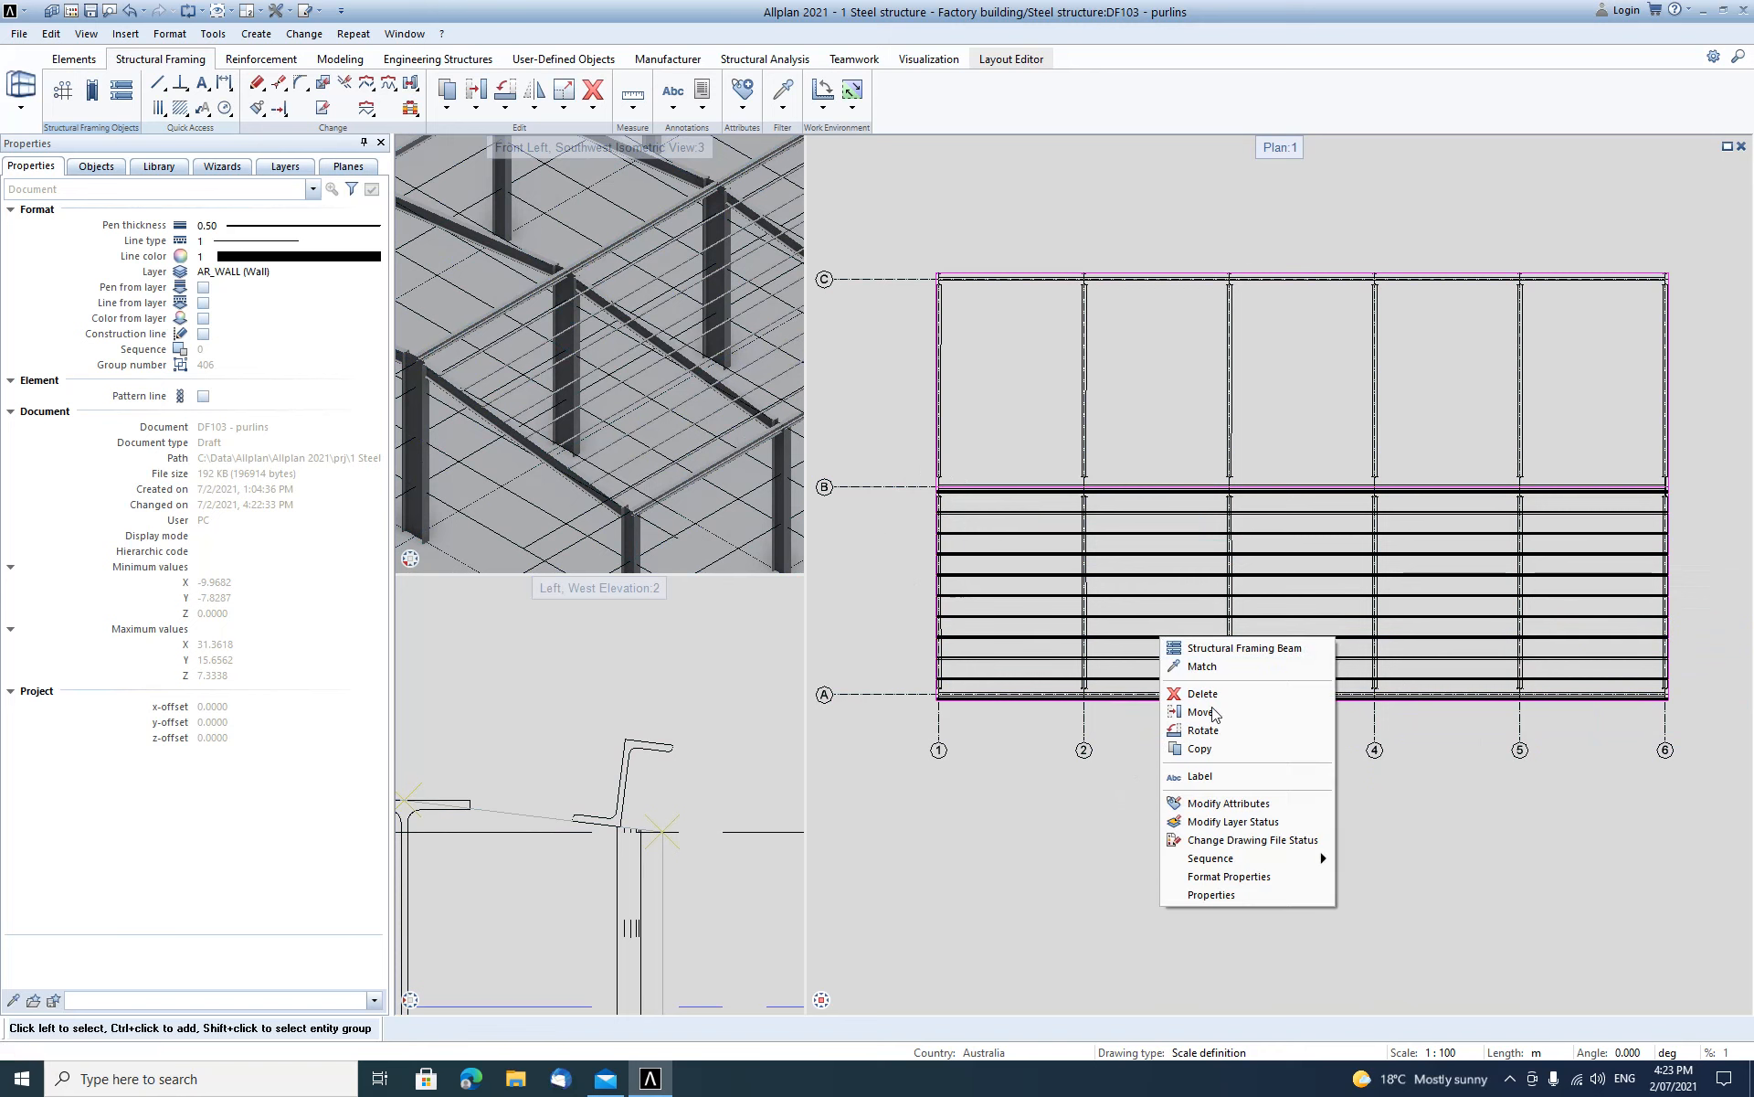
click(1240, 840)
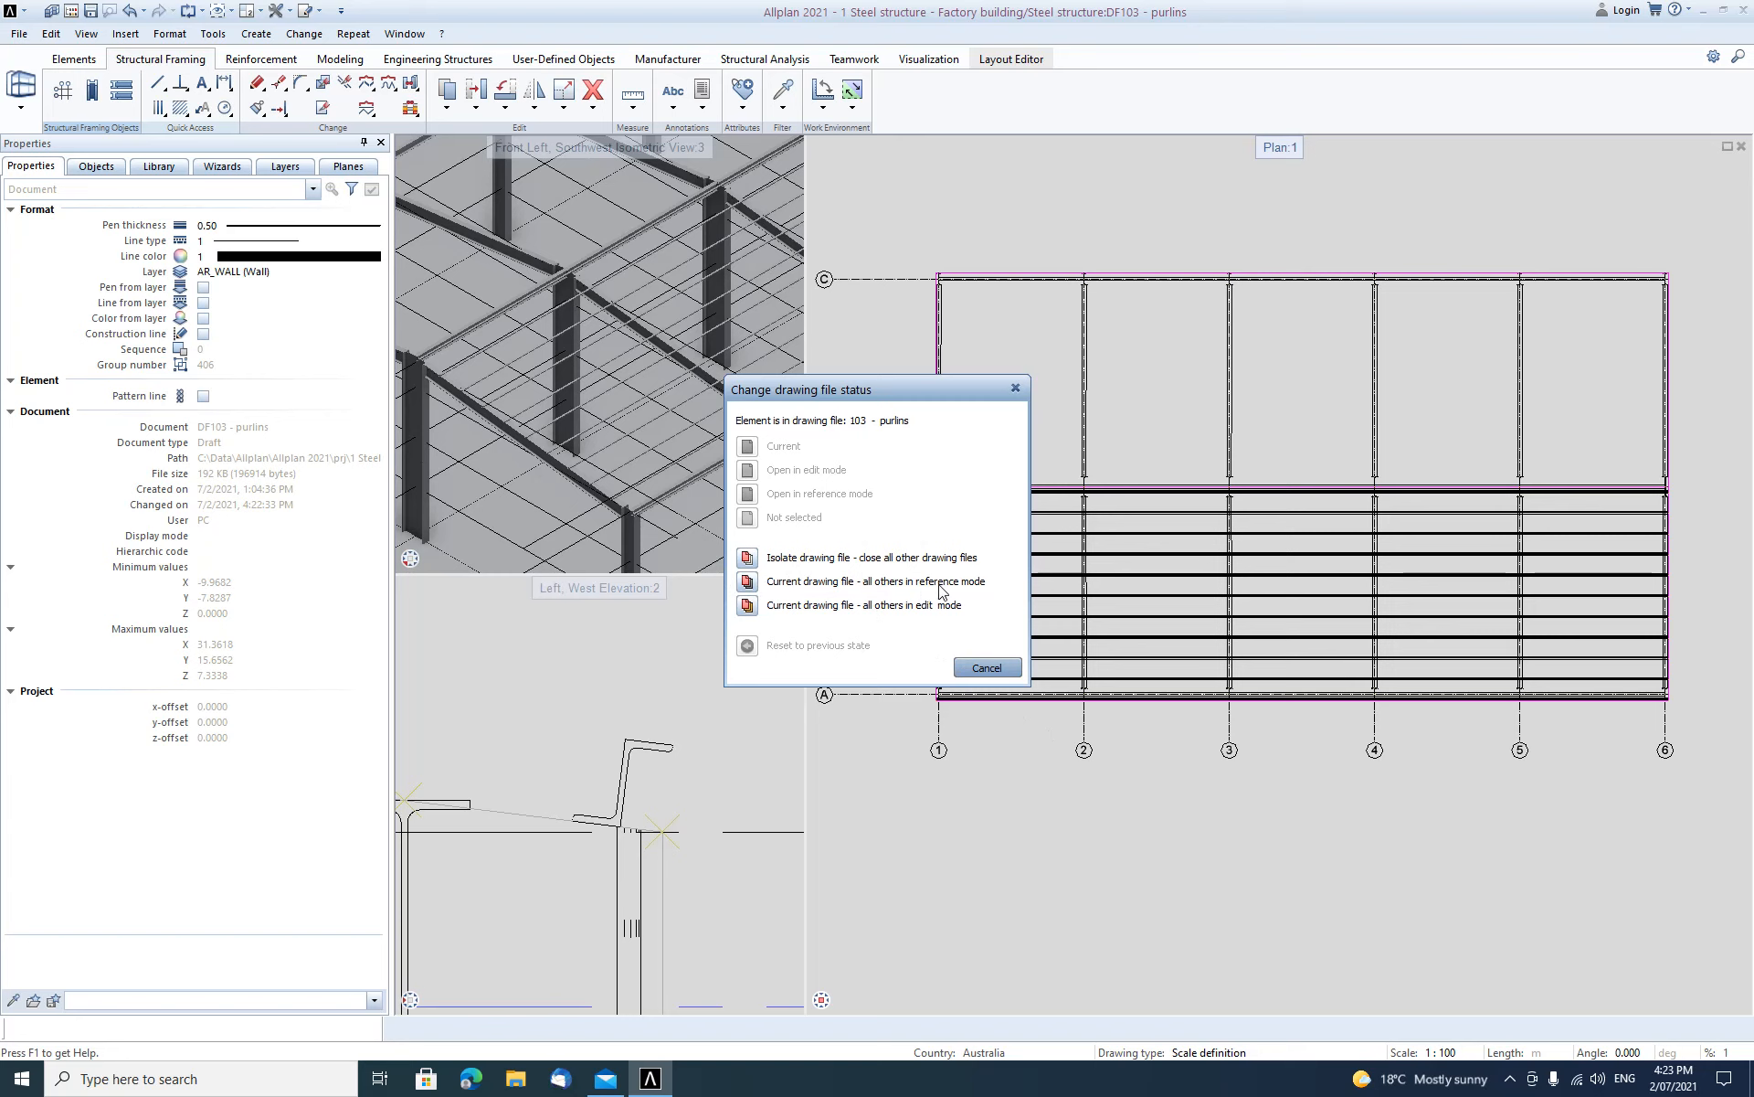
click(756, 585)
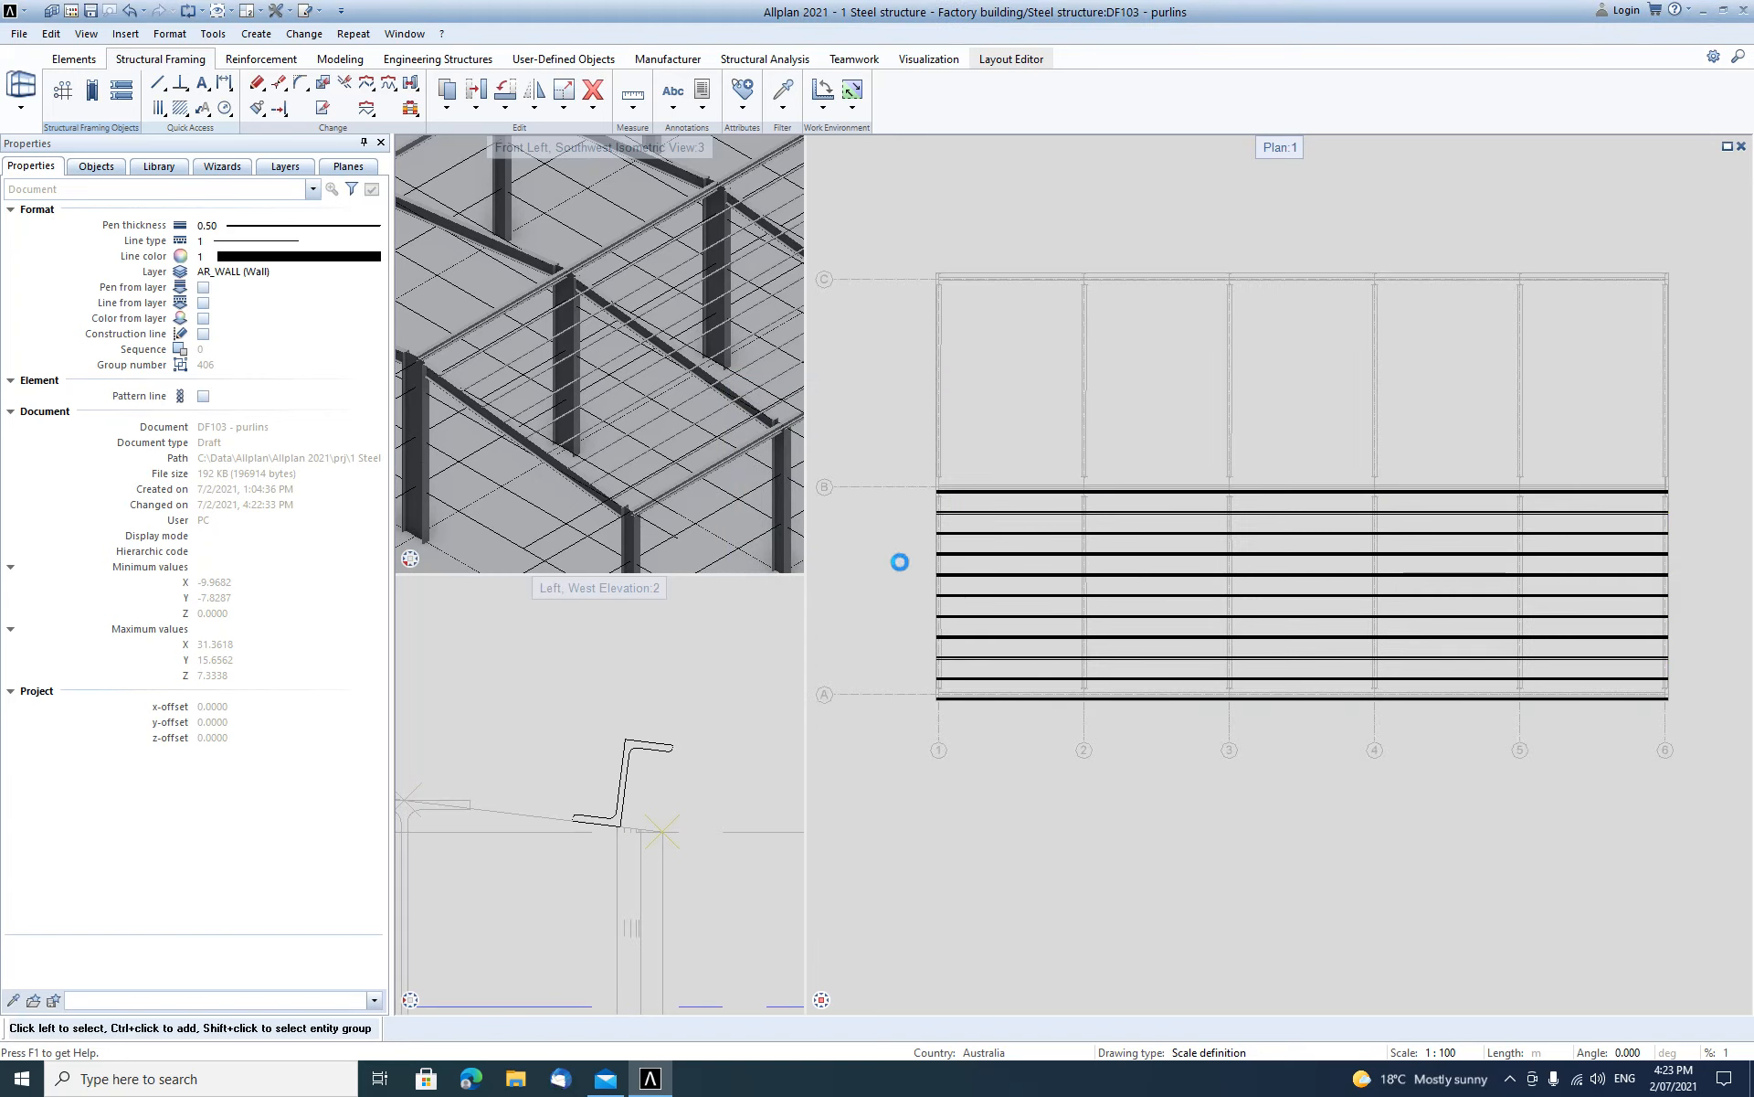
Mirror a copy of all purlins in bay A–B about axis B into bay B–C.
drag(871, 455, 1659, 788)
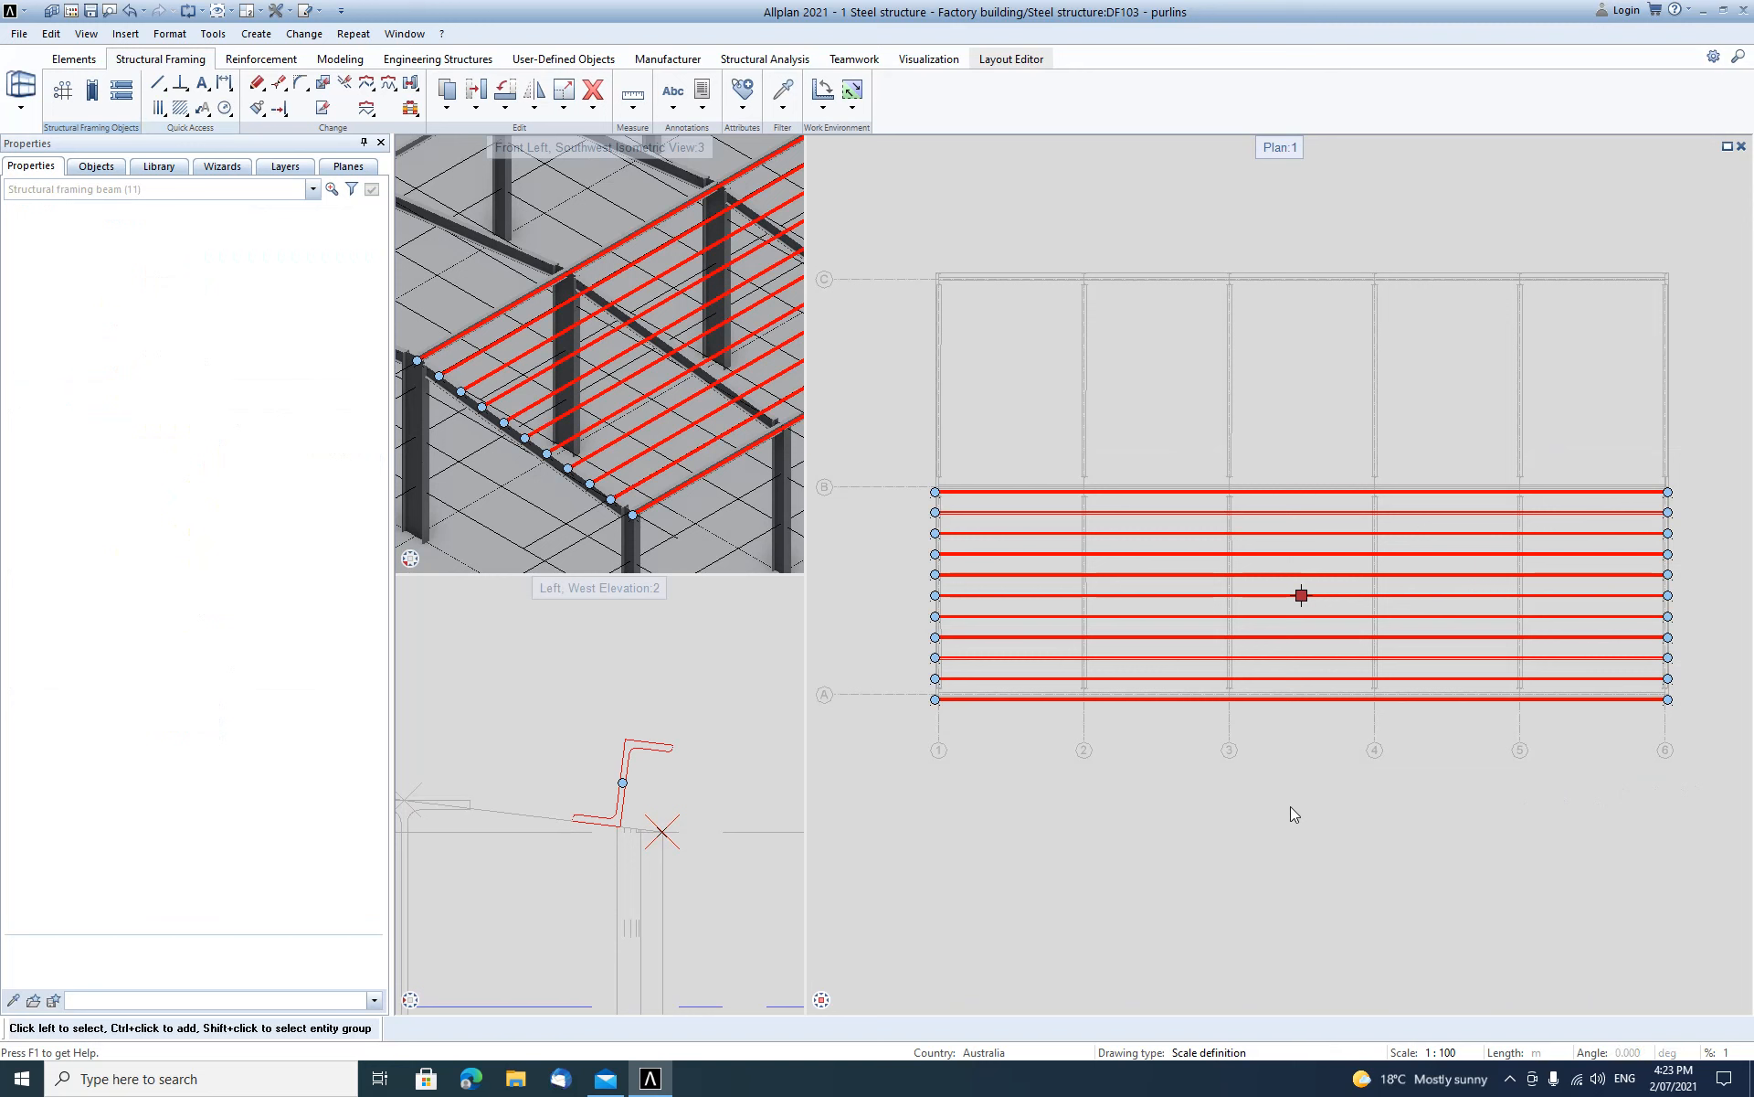
key(ctrl+m)
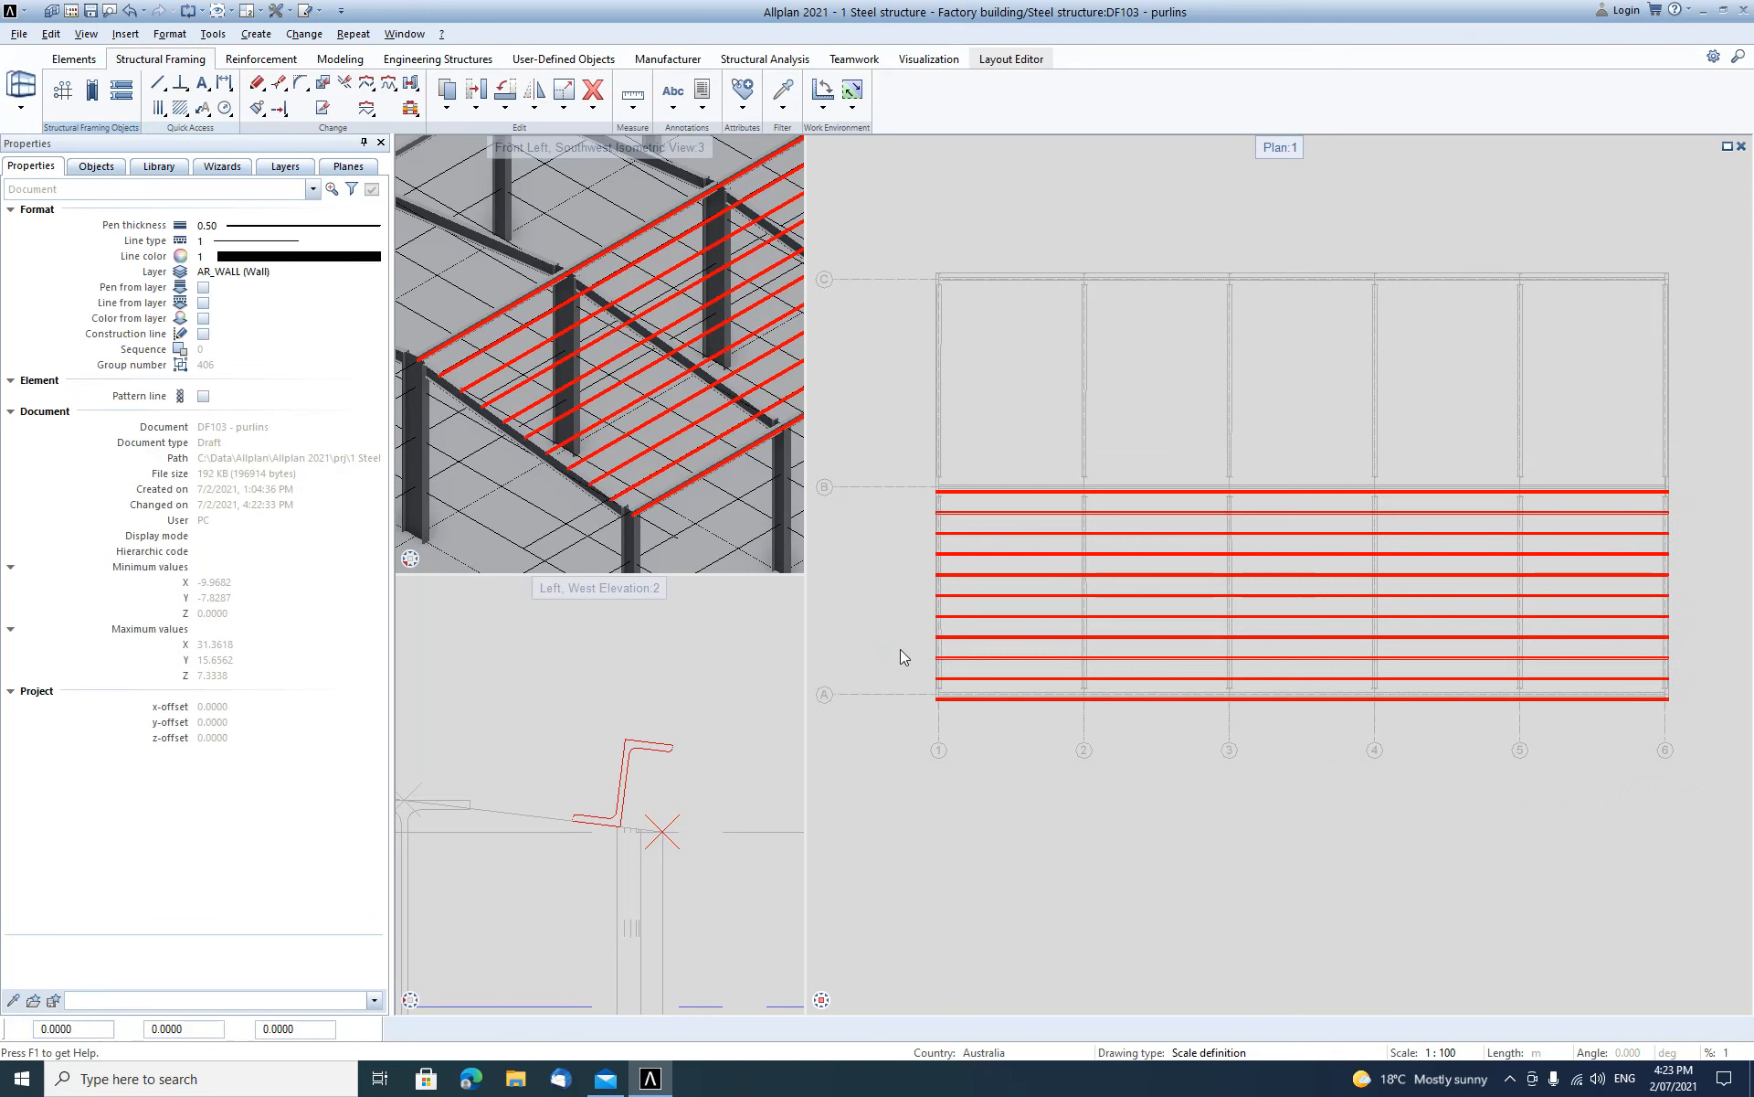
click(900, 486)
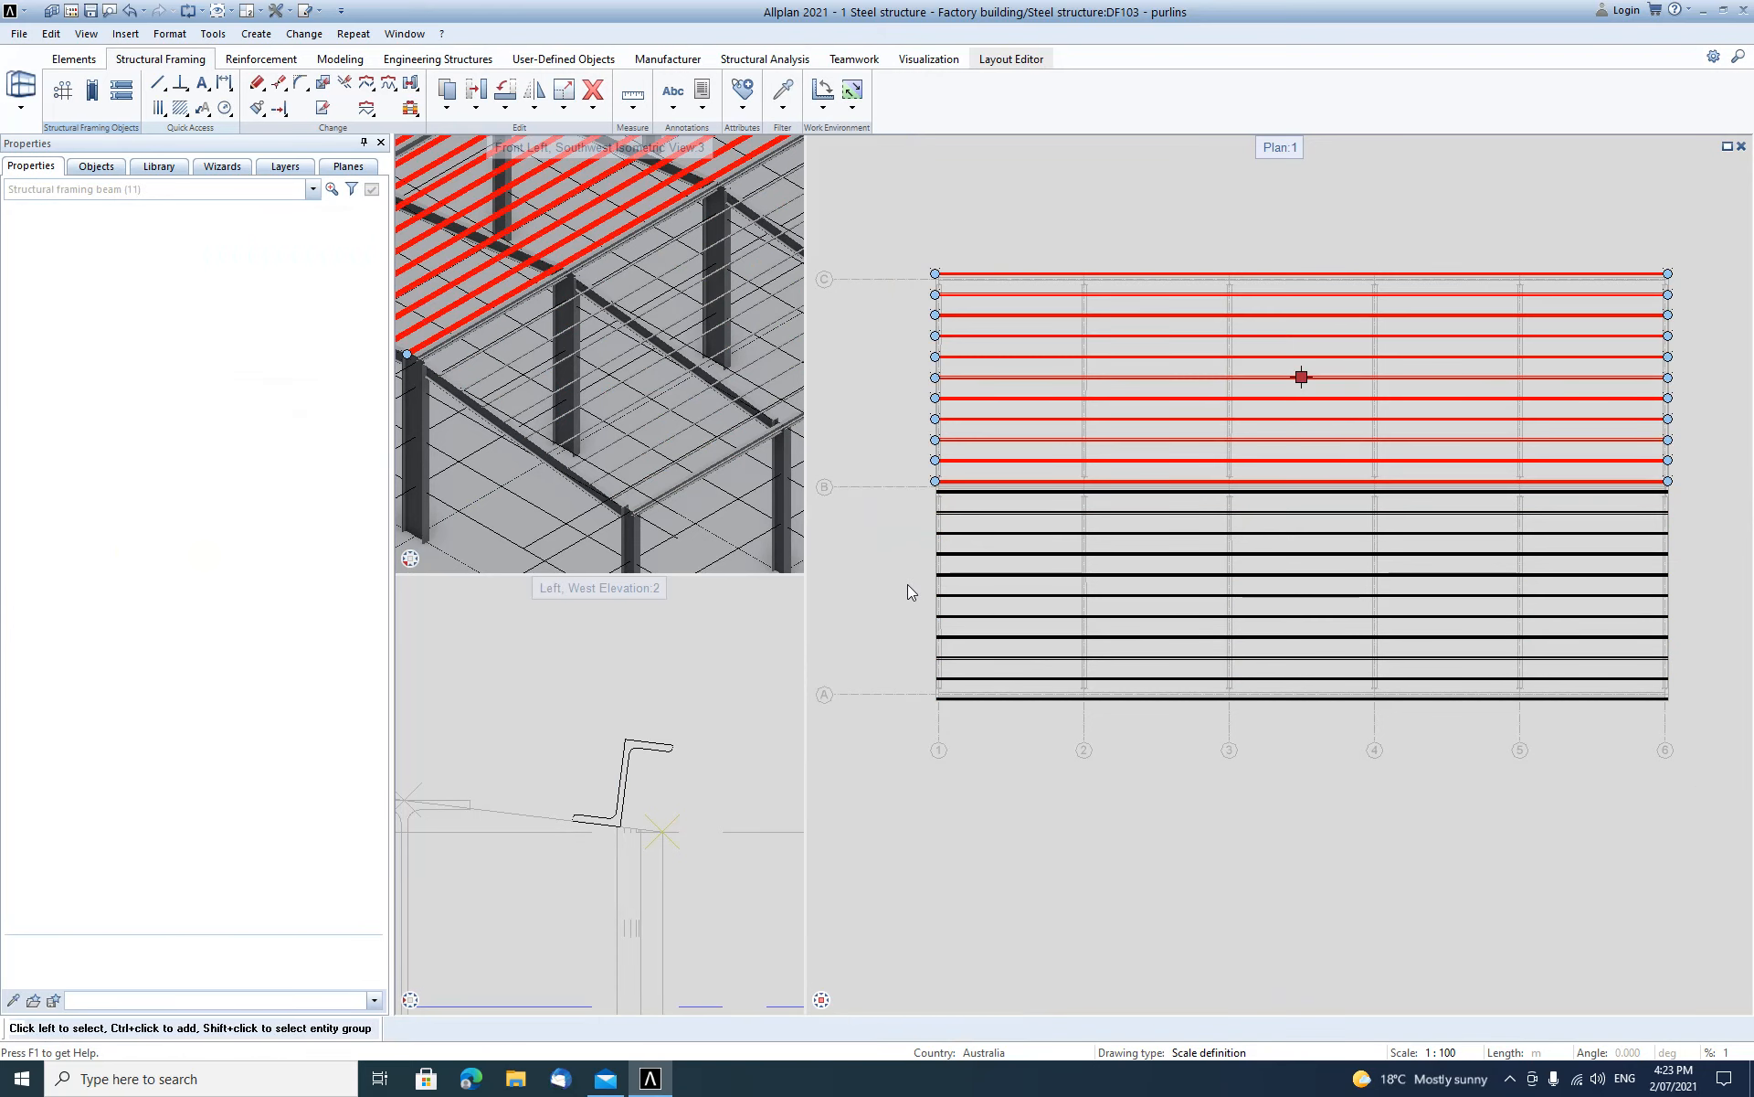
key(Escape)
Examine the purlins across both bays in the plan, the 3D view and the west elevation.
scroll(955, 611, down, 1)
scroll(956, 614, down, 1)
middle_drag(1029, 721, 1049, 786)
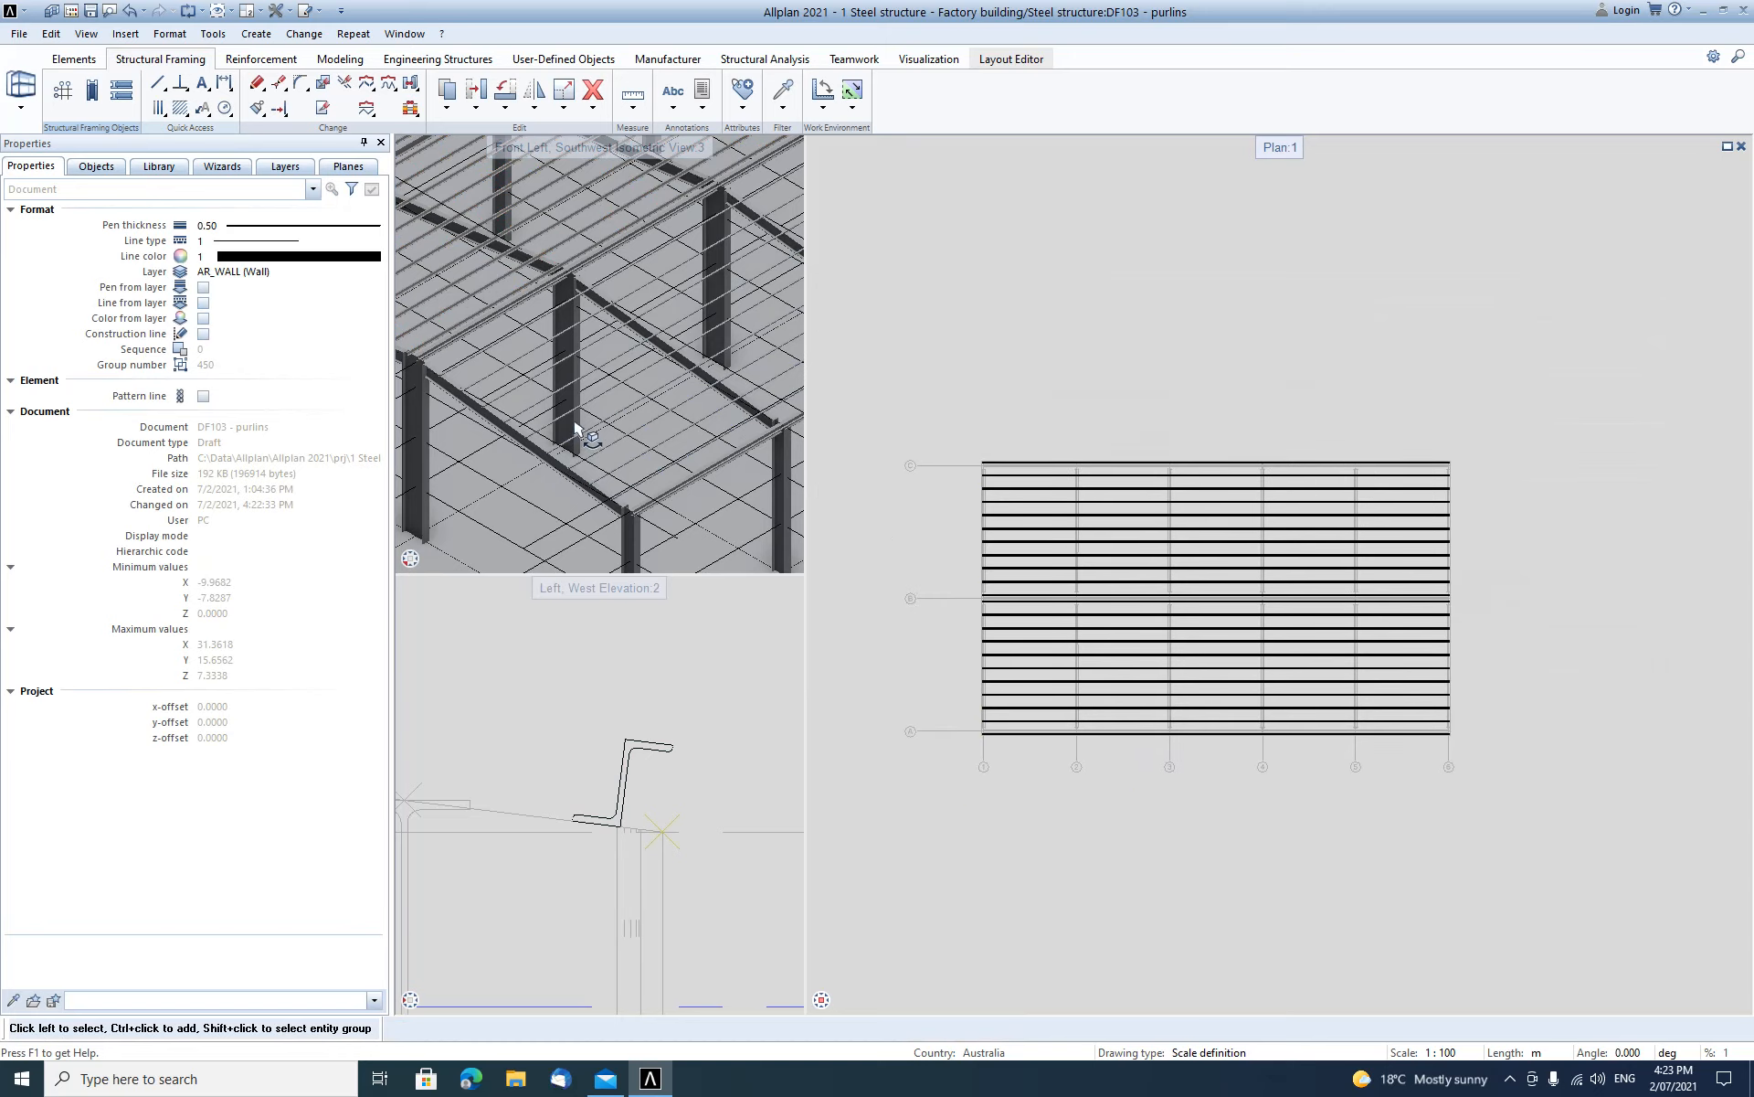
drag(627, 305, 623, 345)
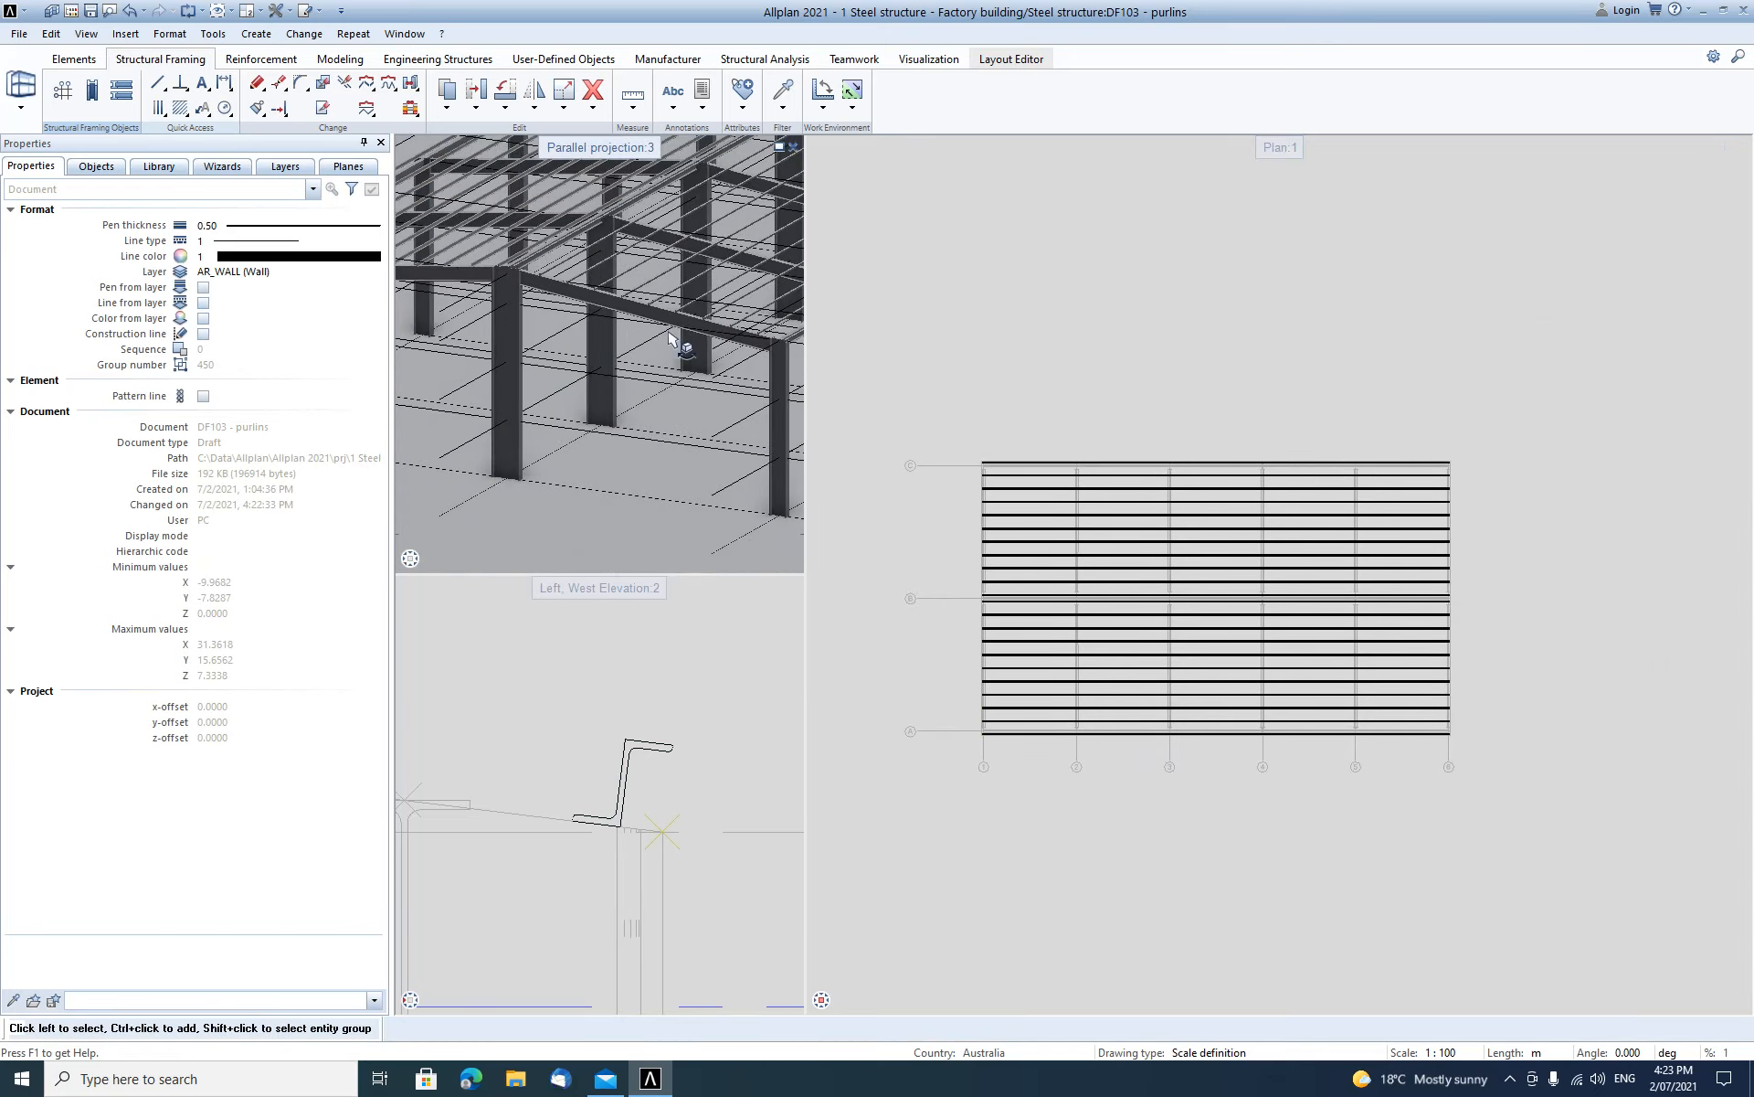
scroll(669, 332, down, 2)
scroll(637, 286, up, 3)
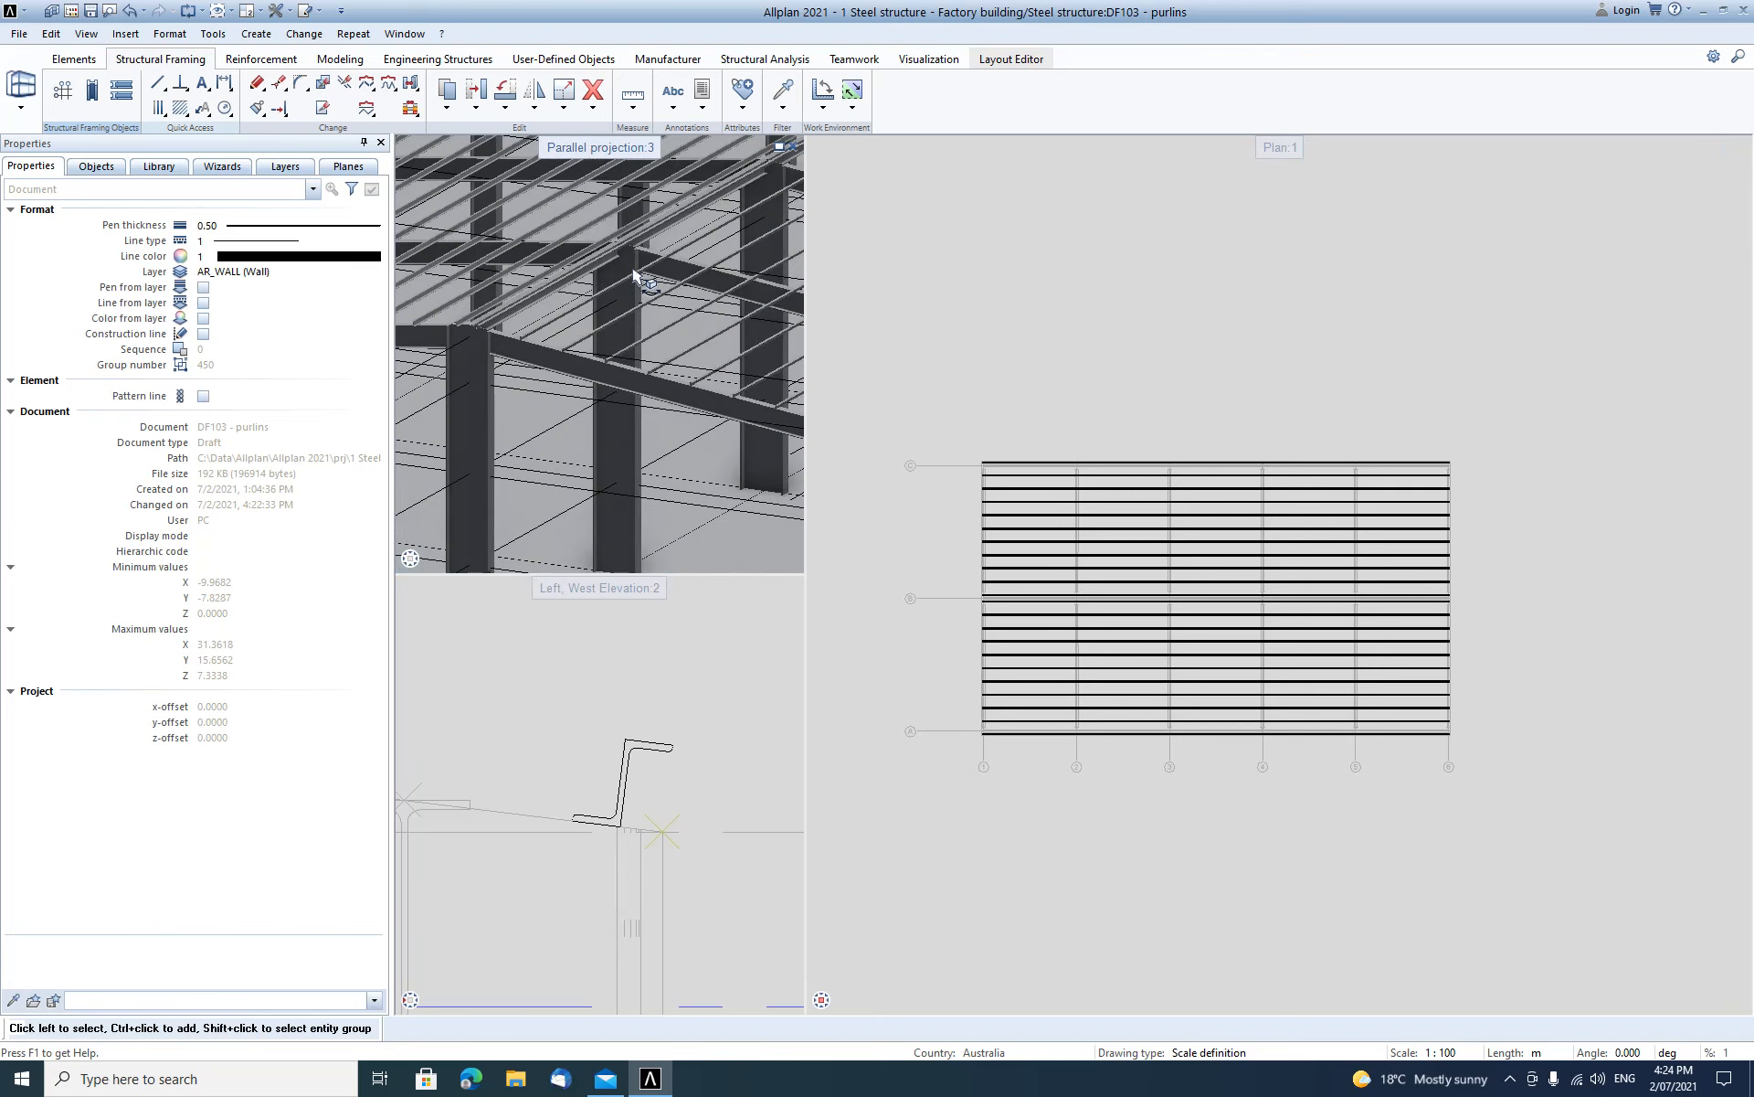
scroll(585, 340, down, 3)
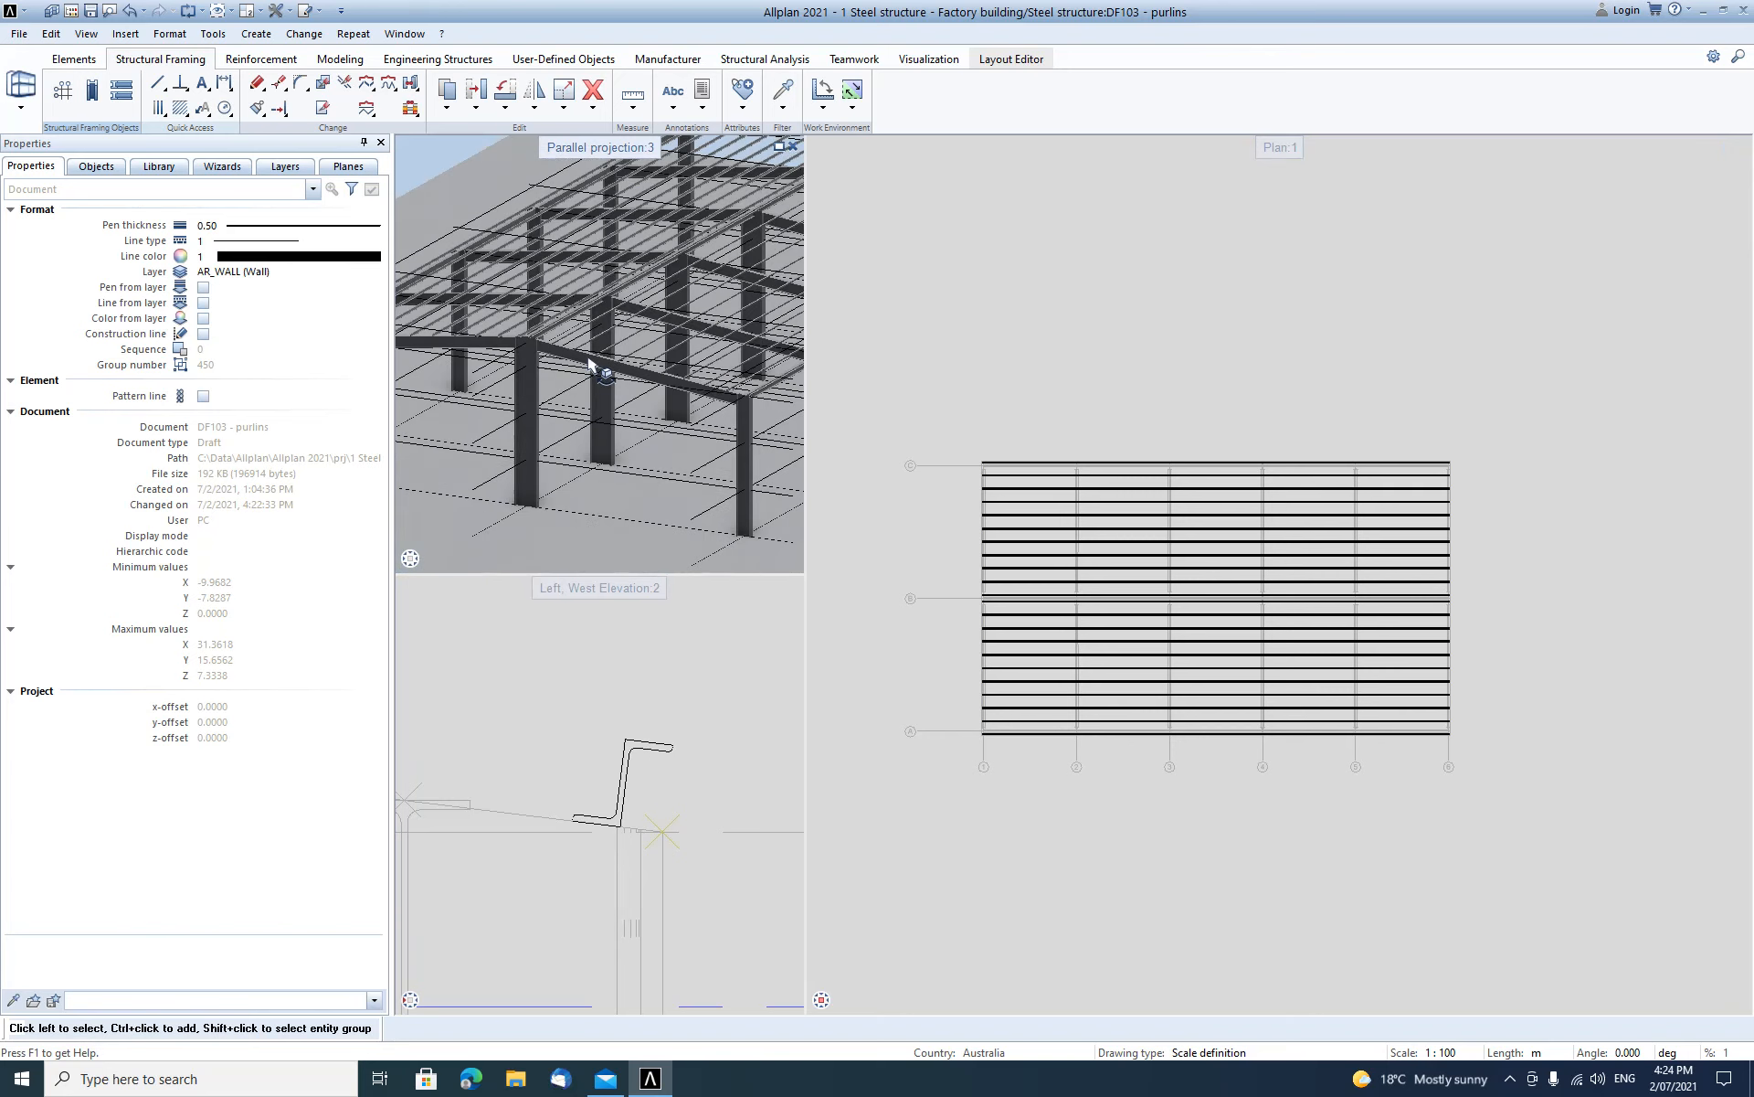
middle_click(1291, 152)
middle_click(1291, 151)
double_click(613, 149)
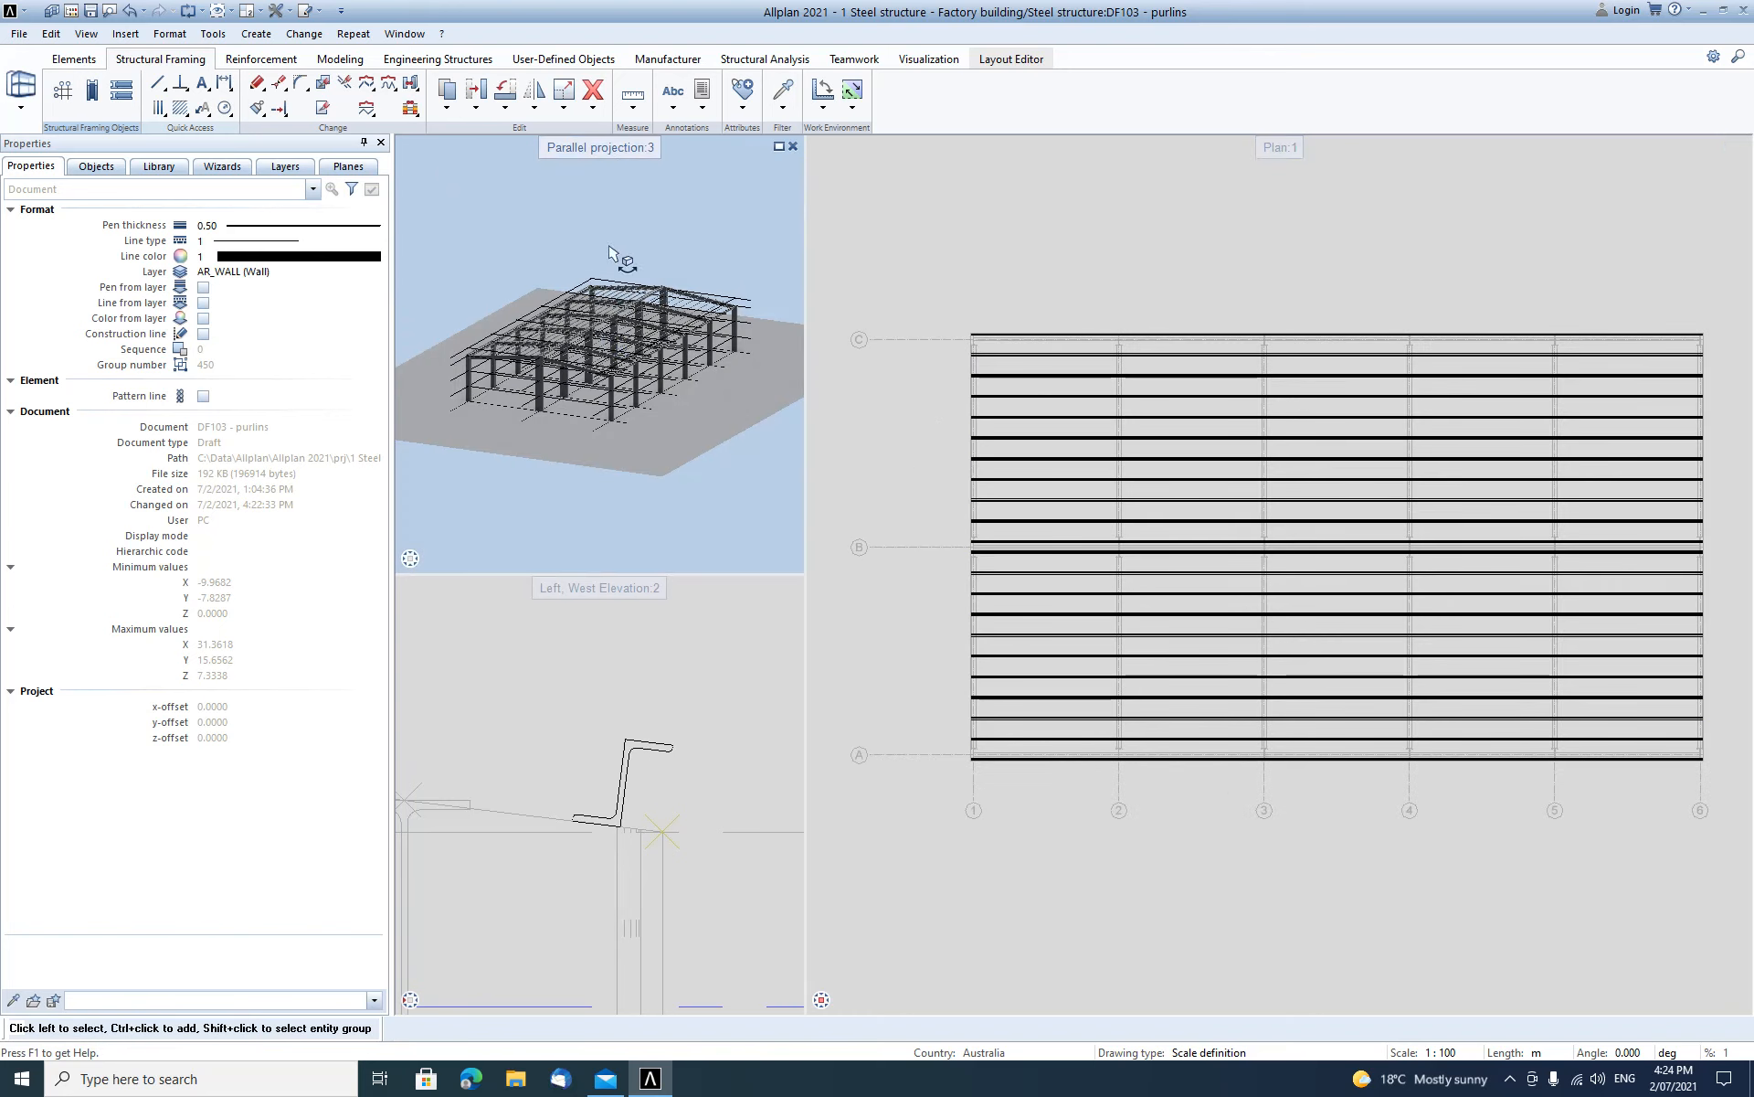
double_click(618, 590)
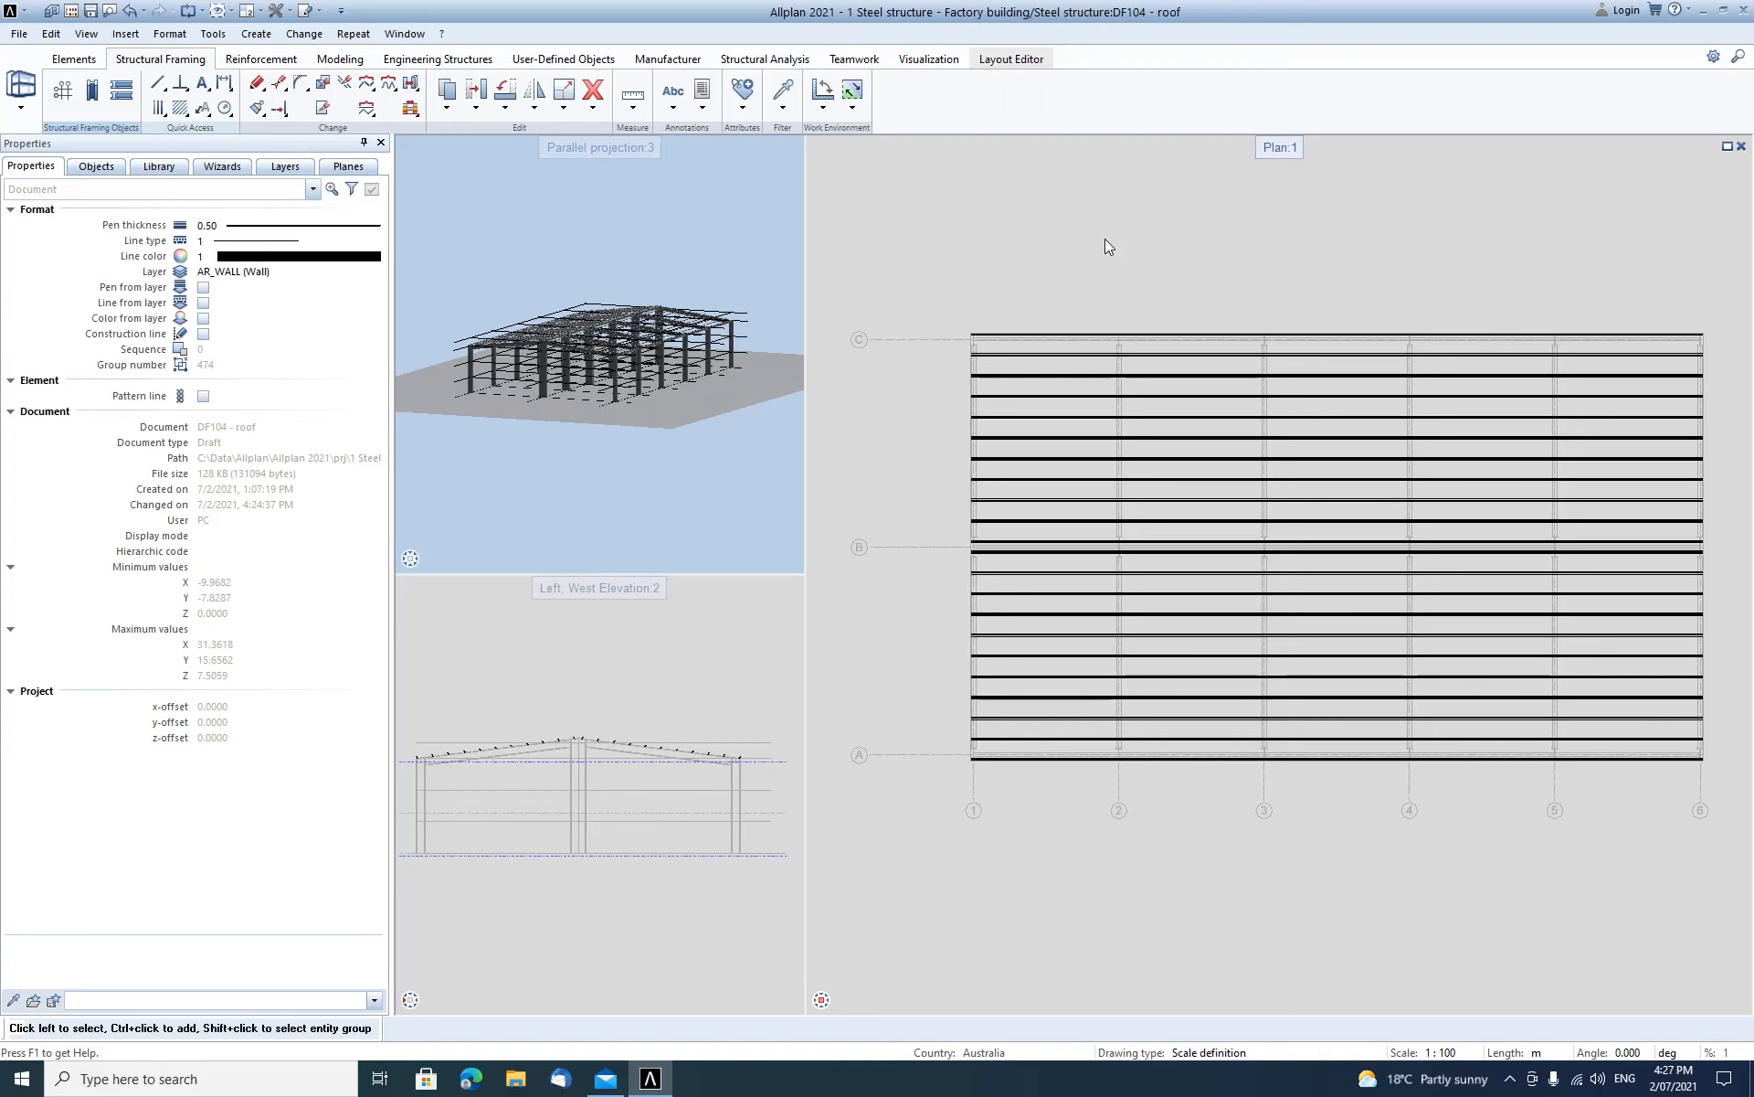
Make drawing file 104 roof the current file in the building structure.
key(F2)
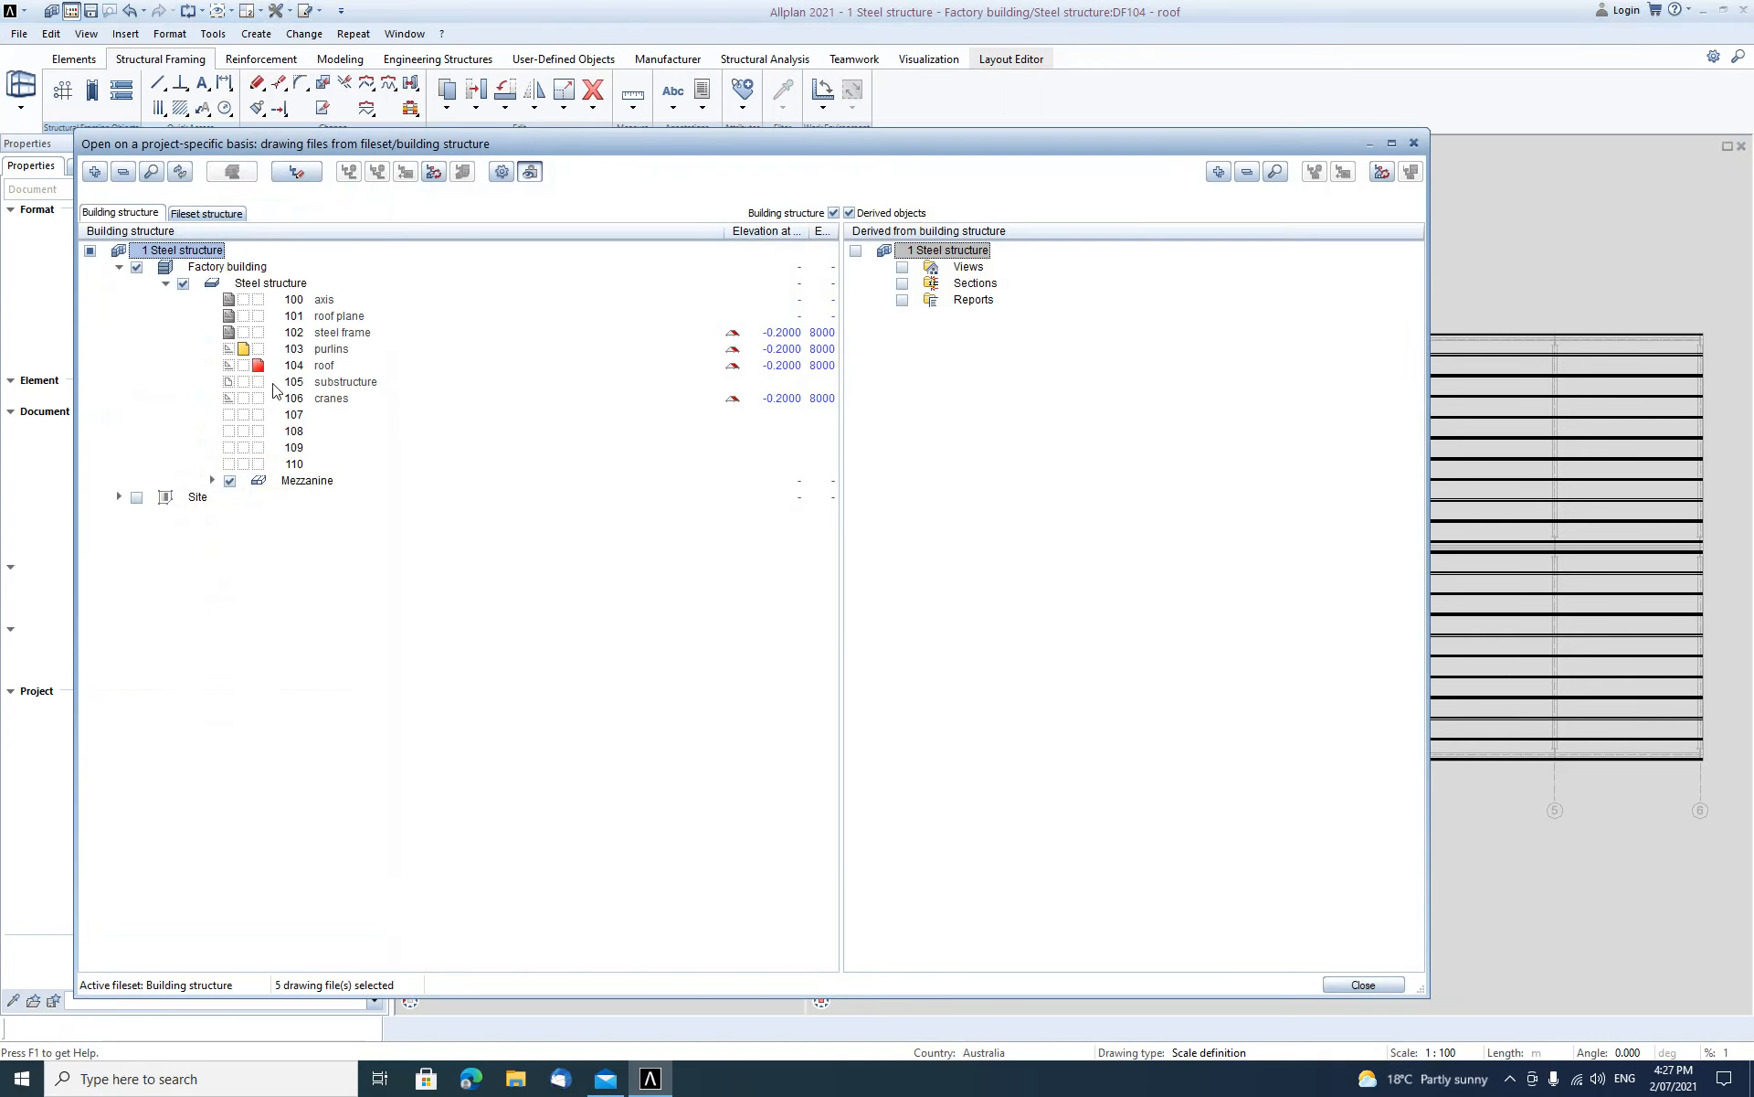
click(261, 367)
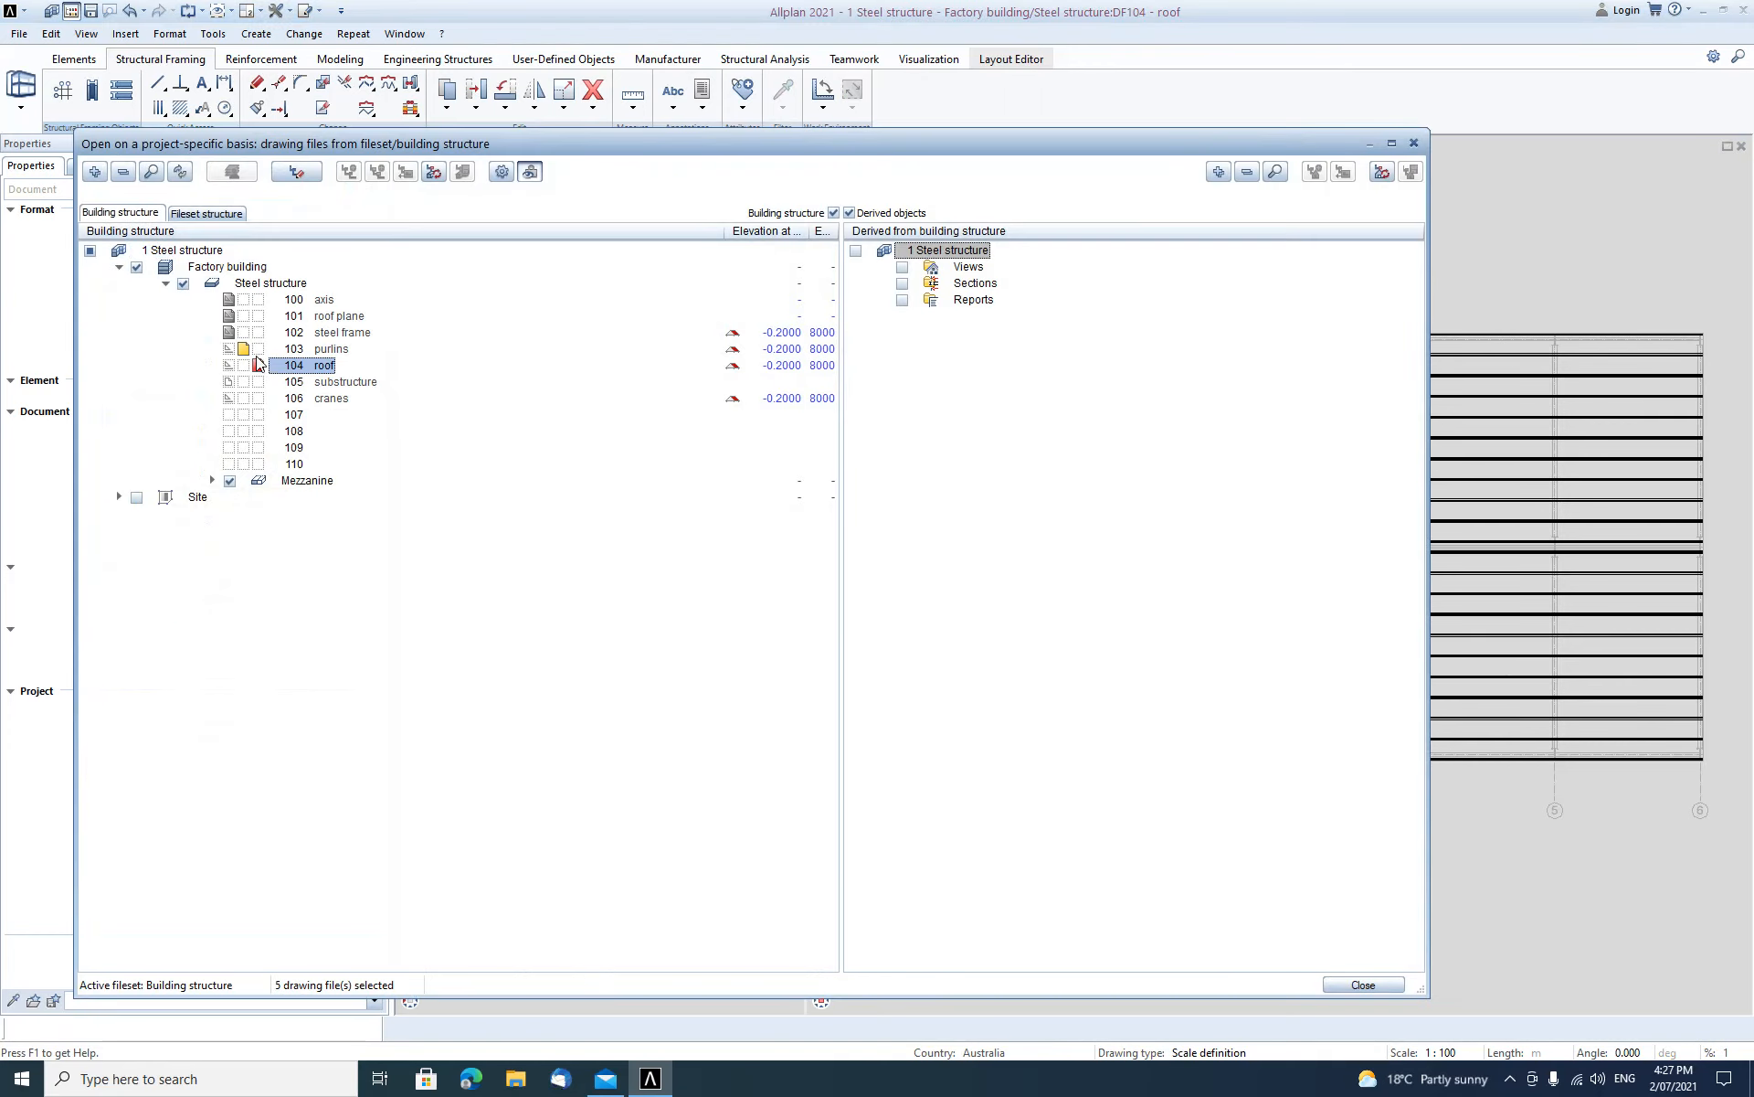
click(1363, 984)
Place a rectangular roof covering over the whole building, from the corner at axes A/1 to the corner at C/6.
click(74, 60)
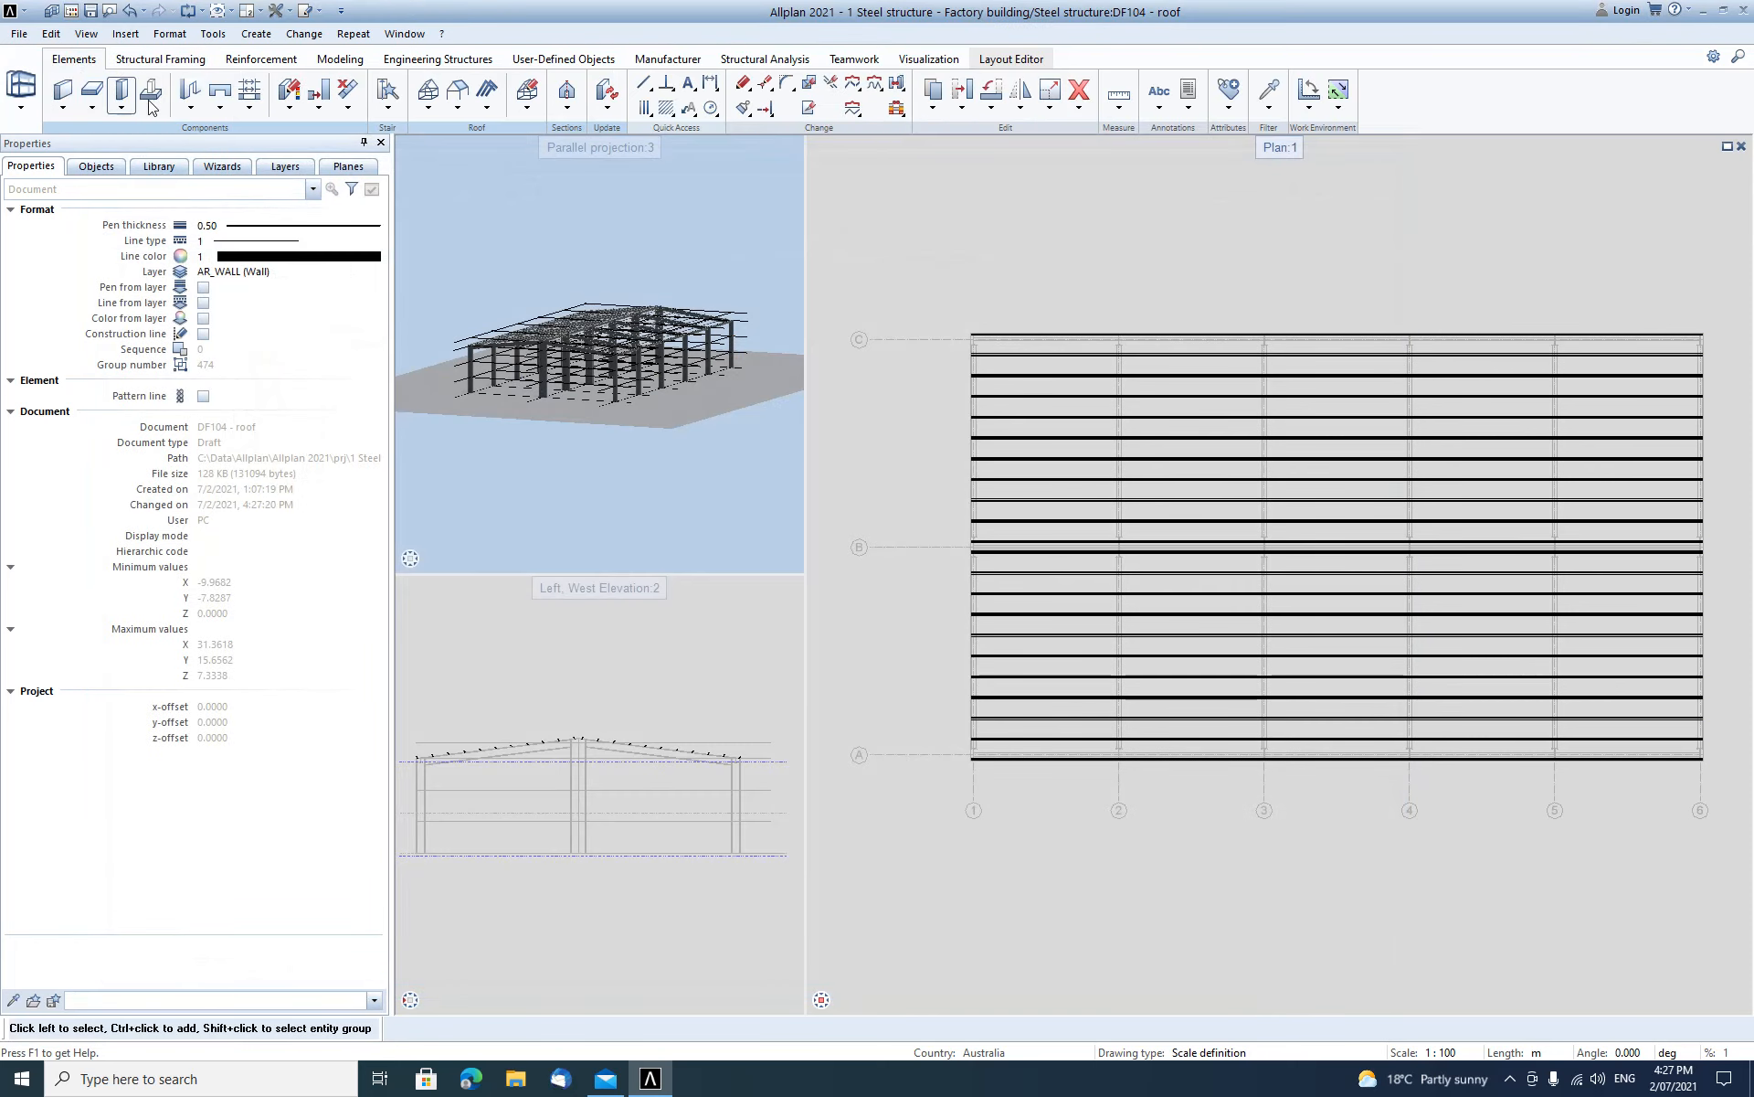
click(457, 91)
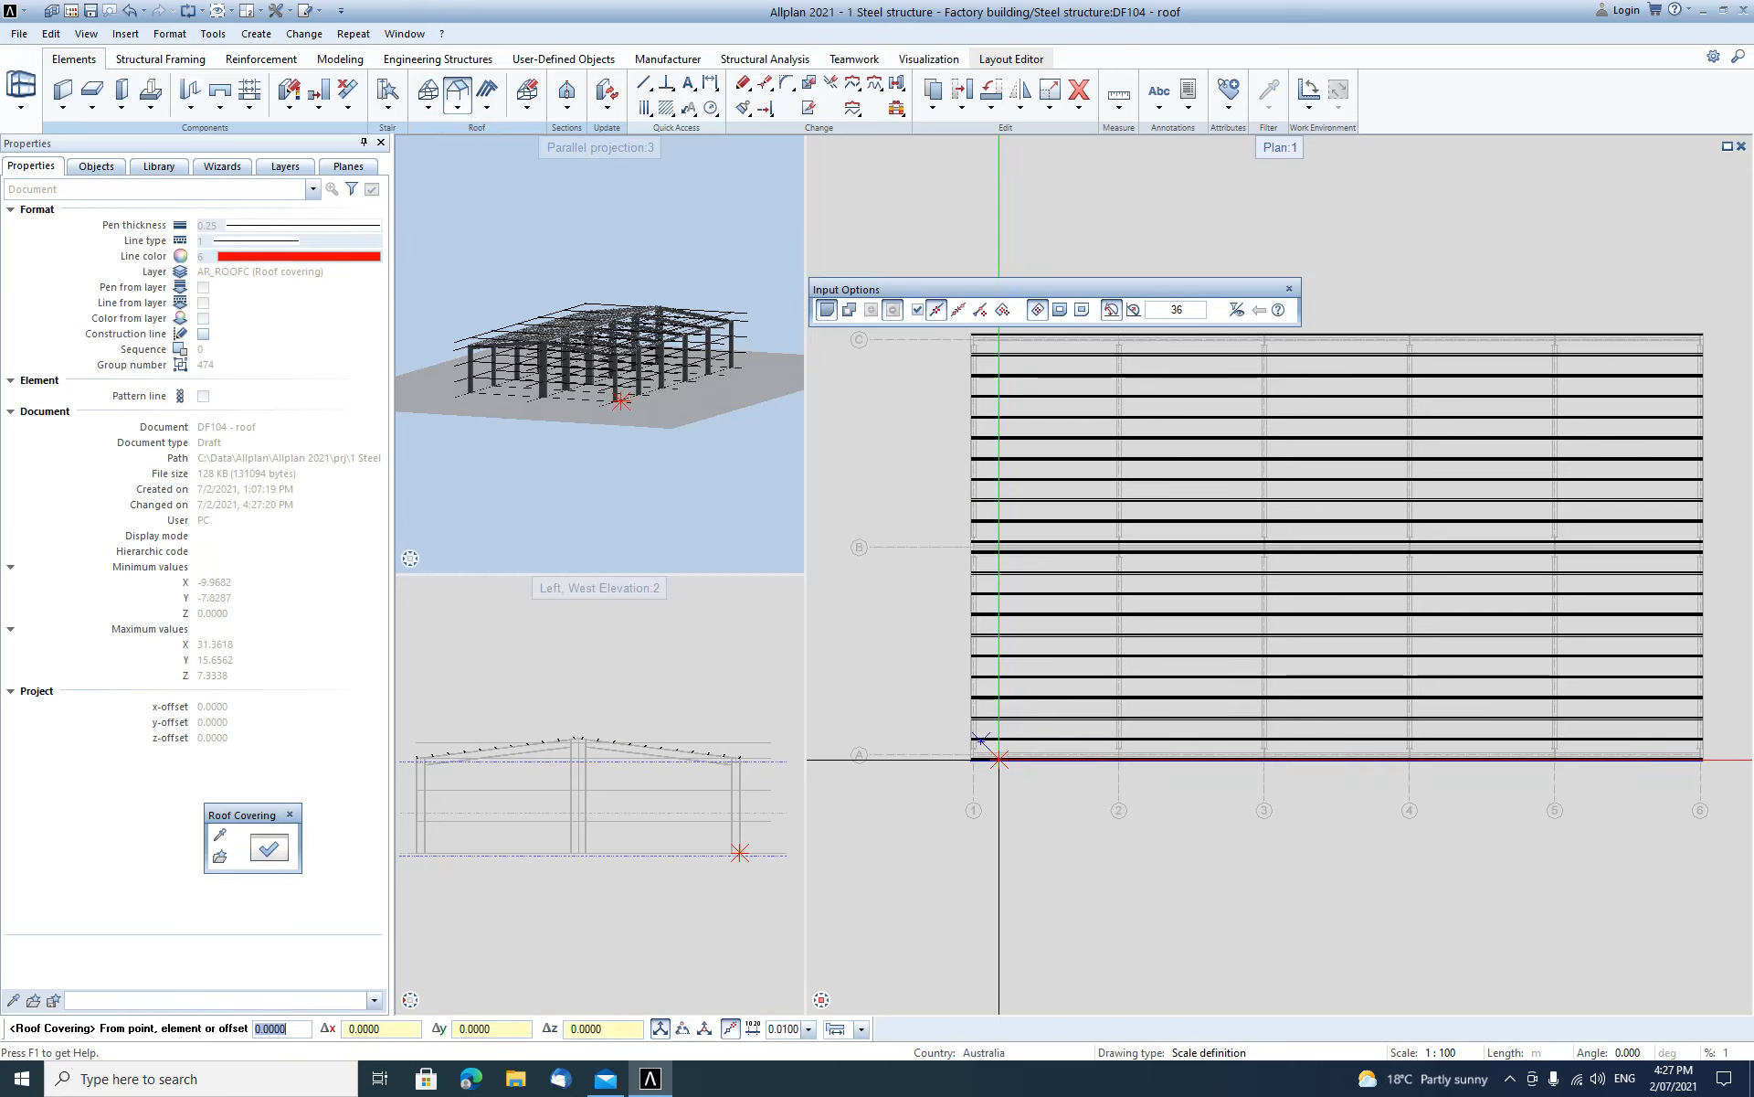
scroll(941, 738, up, 3)
click(1021, 827)
scroll(1175, 831, down, 3)
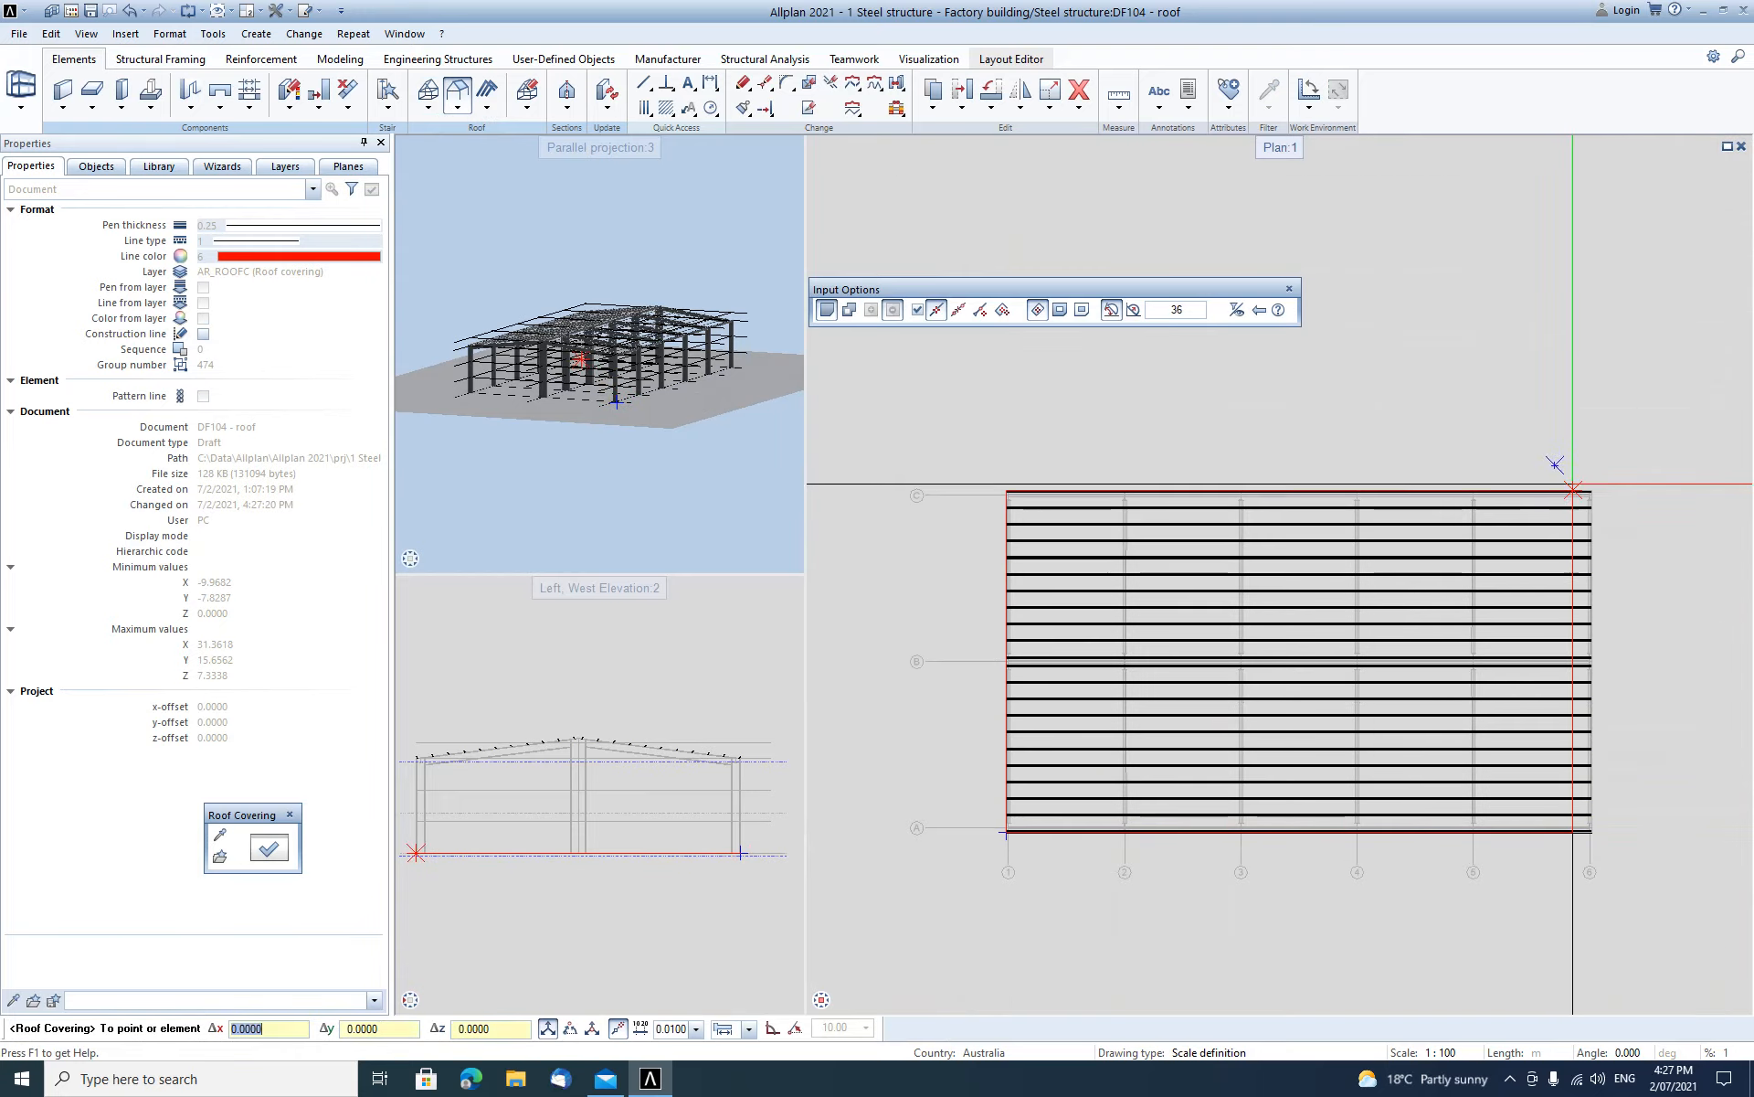
scroll(1578, 462, up, 3)
click(1576, 505)
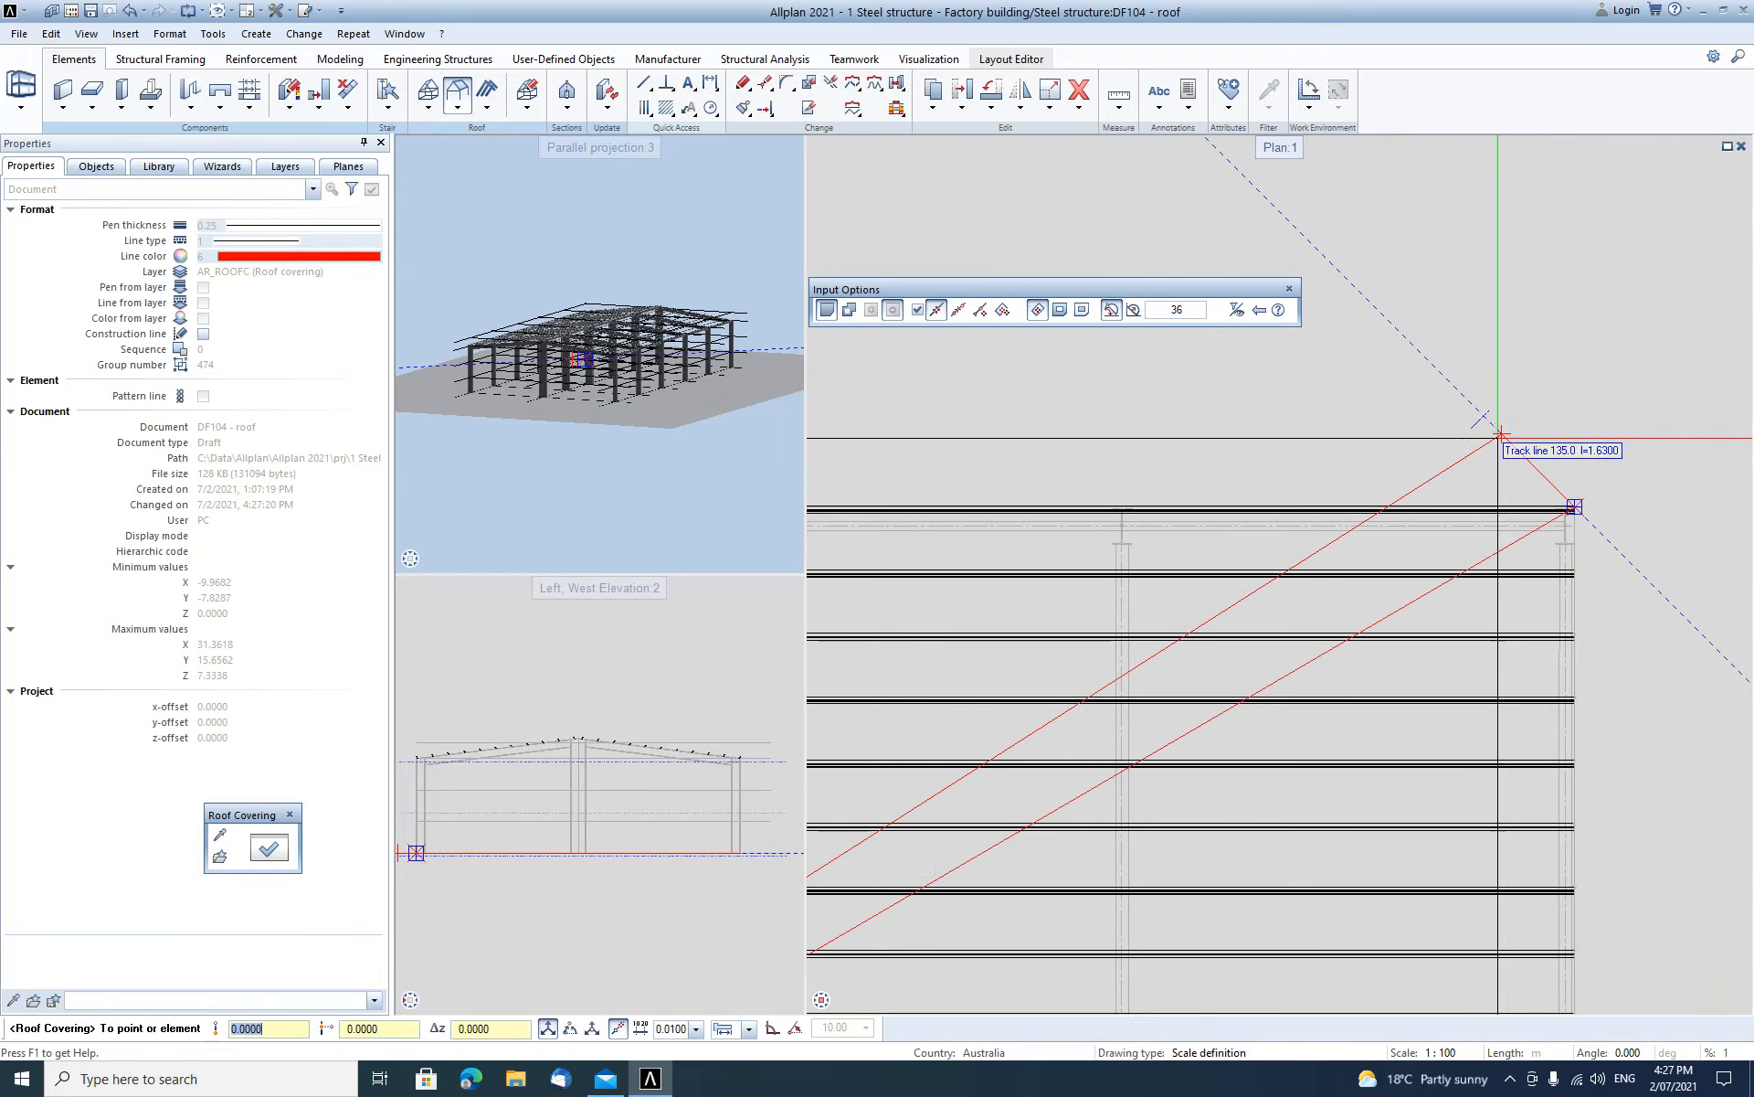
scroll(1506, 452, down, 2)
click(1550, 486)
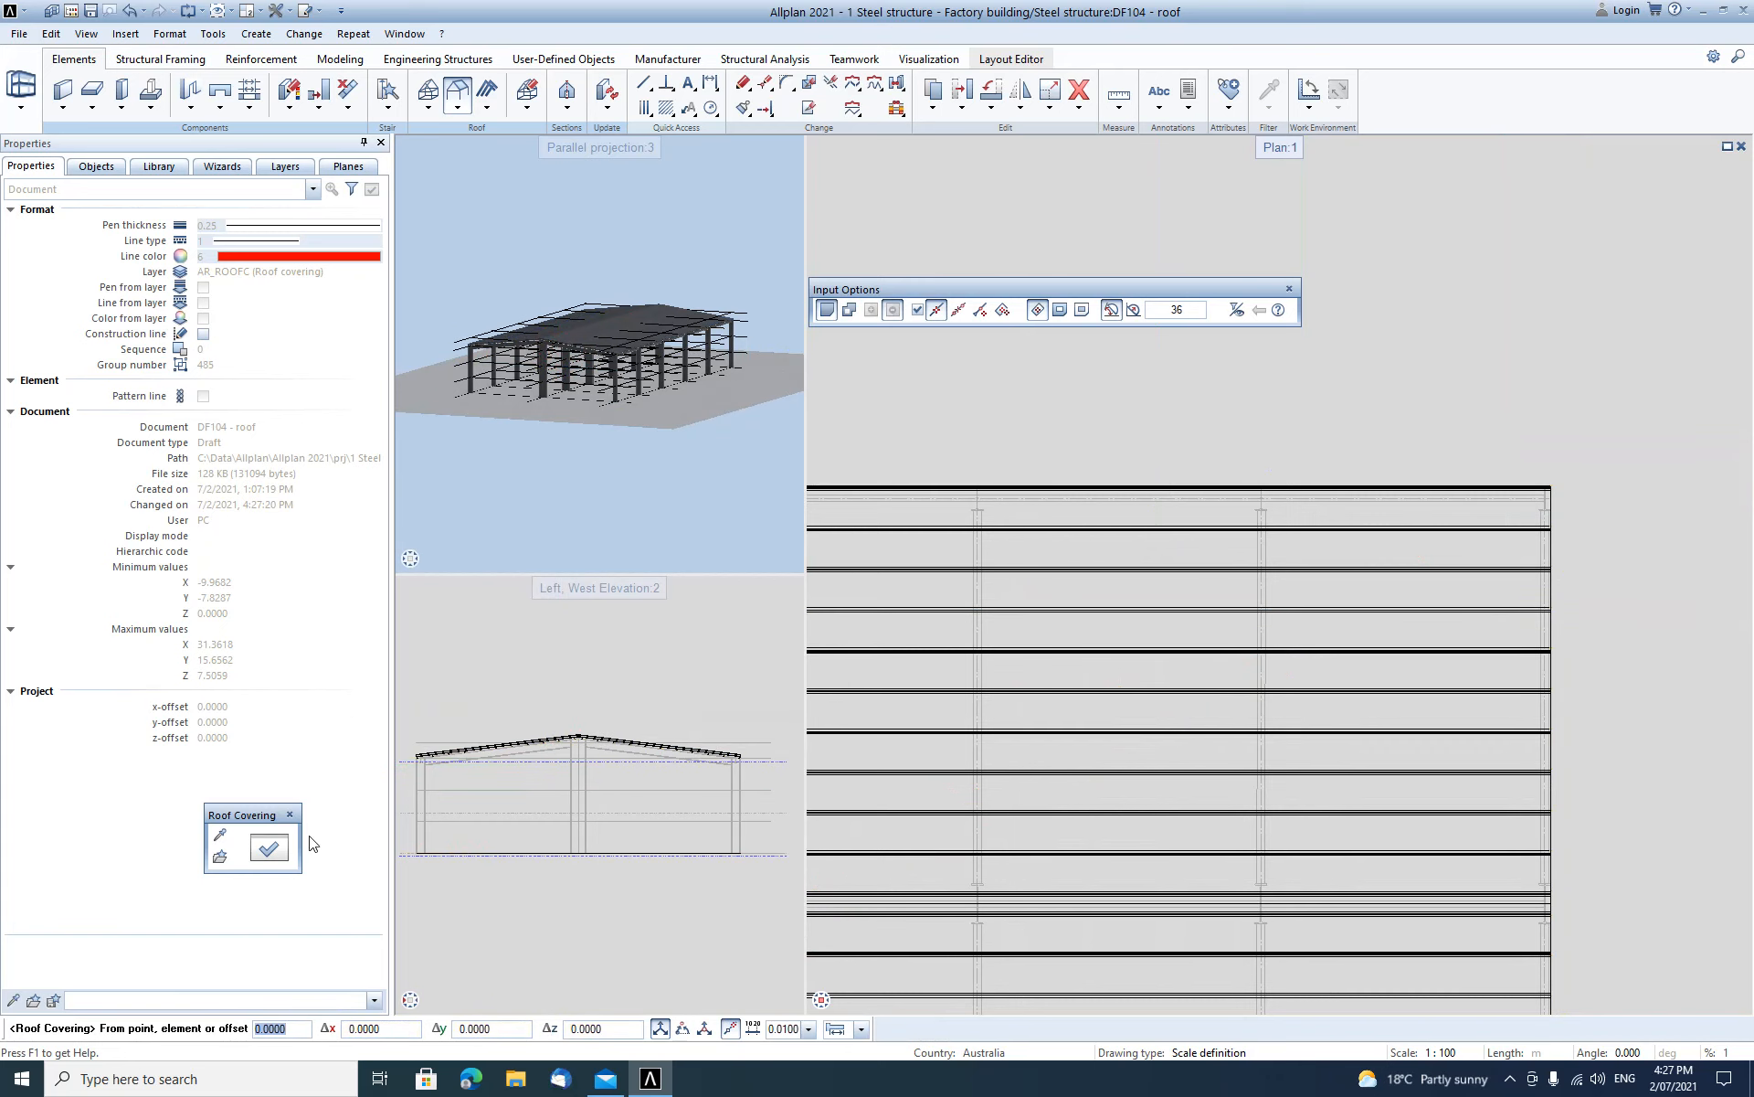
Review the layer thicknesses and settings in the Roof Covering properties and accept them.
click(269, 848)
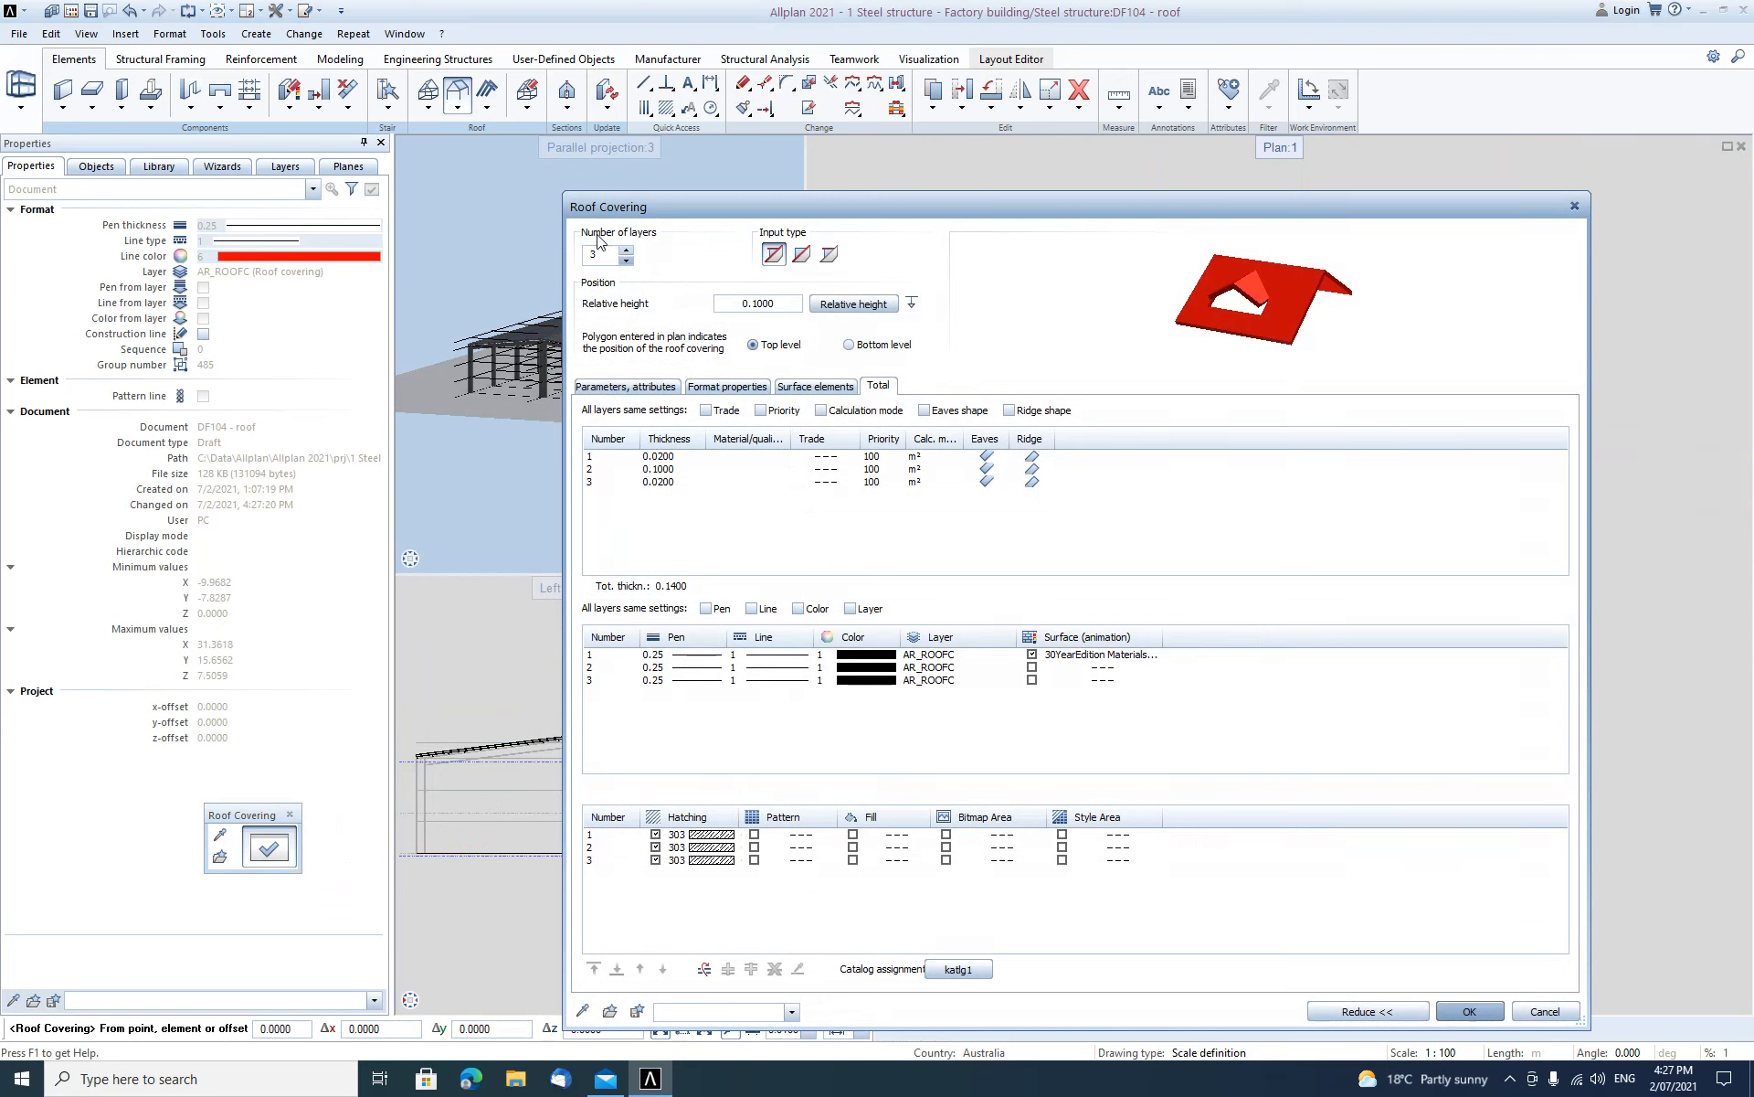
click(666, 471)
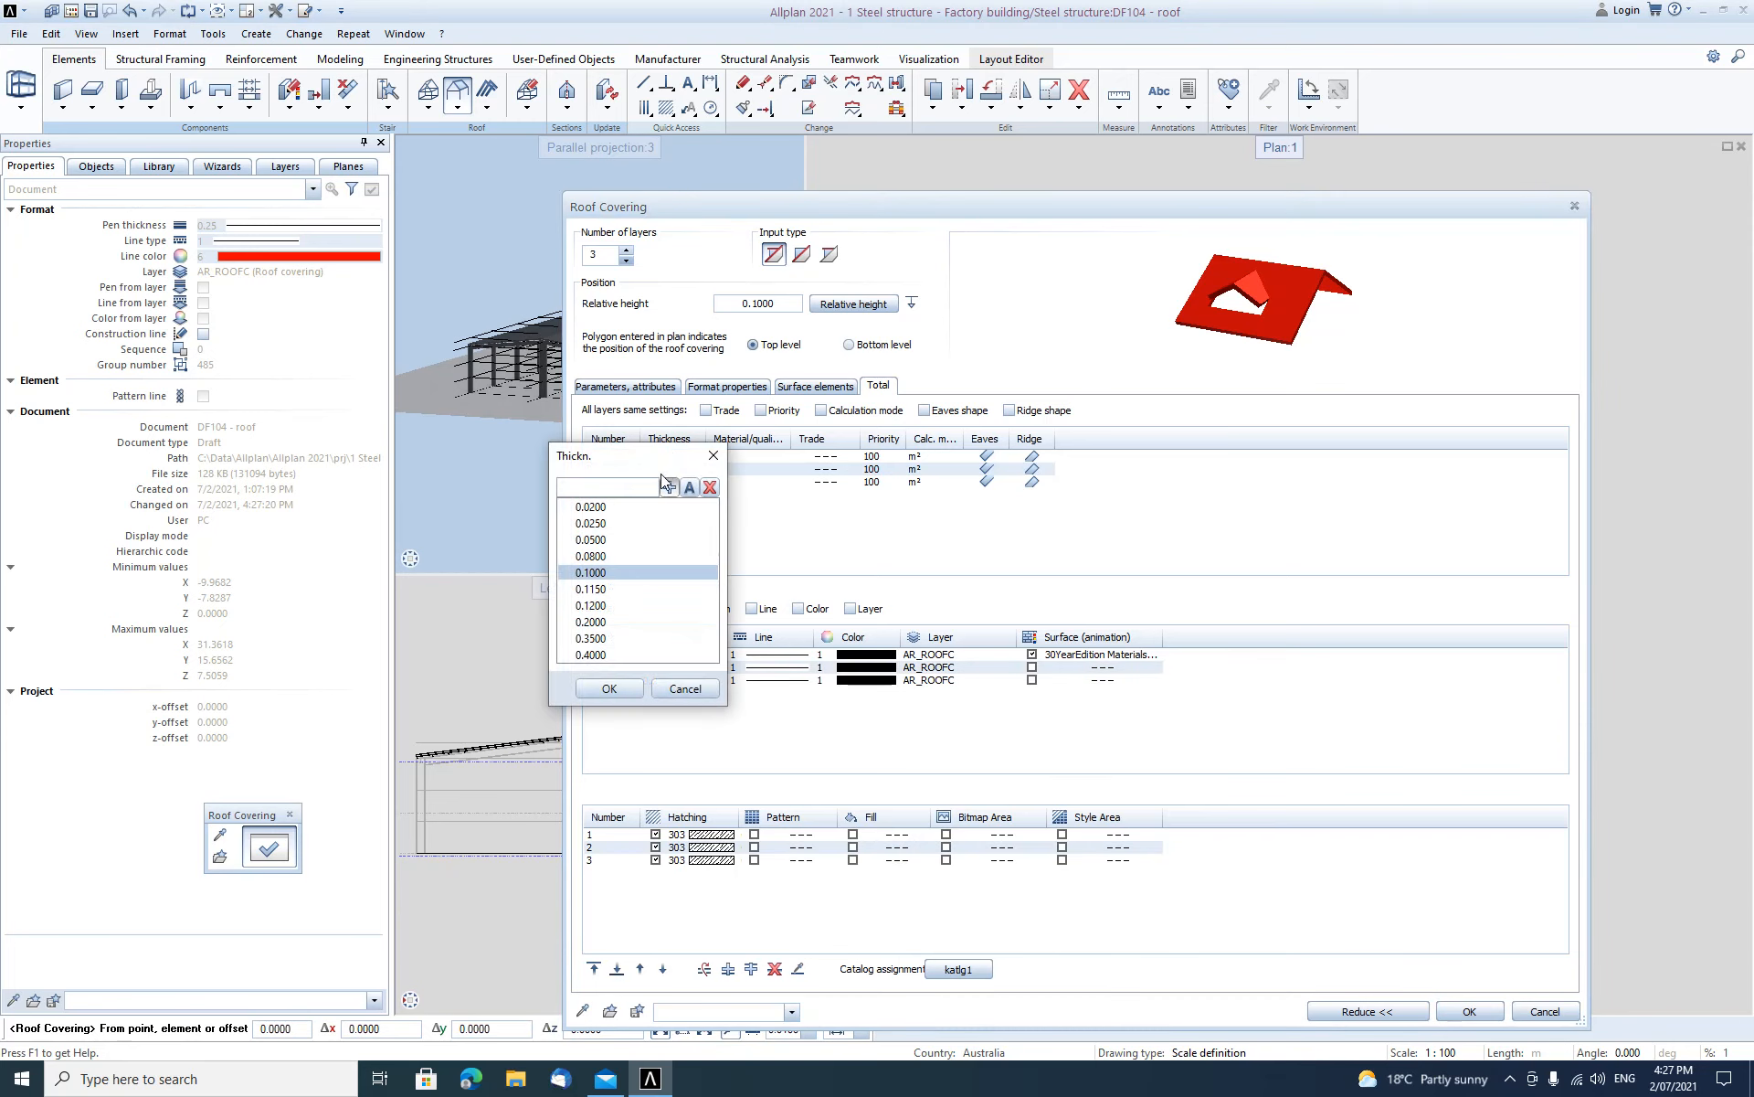
key(Escape)
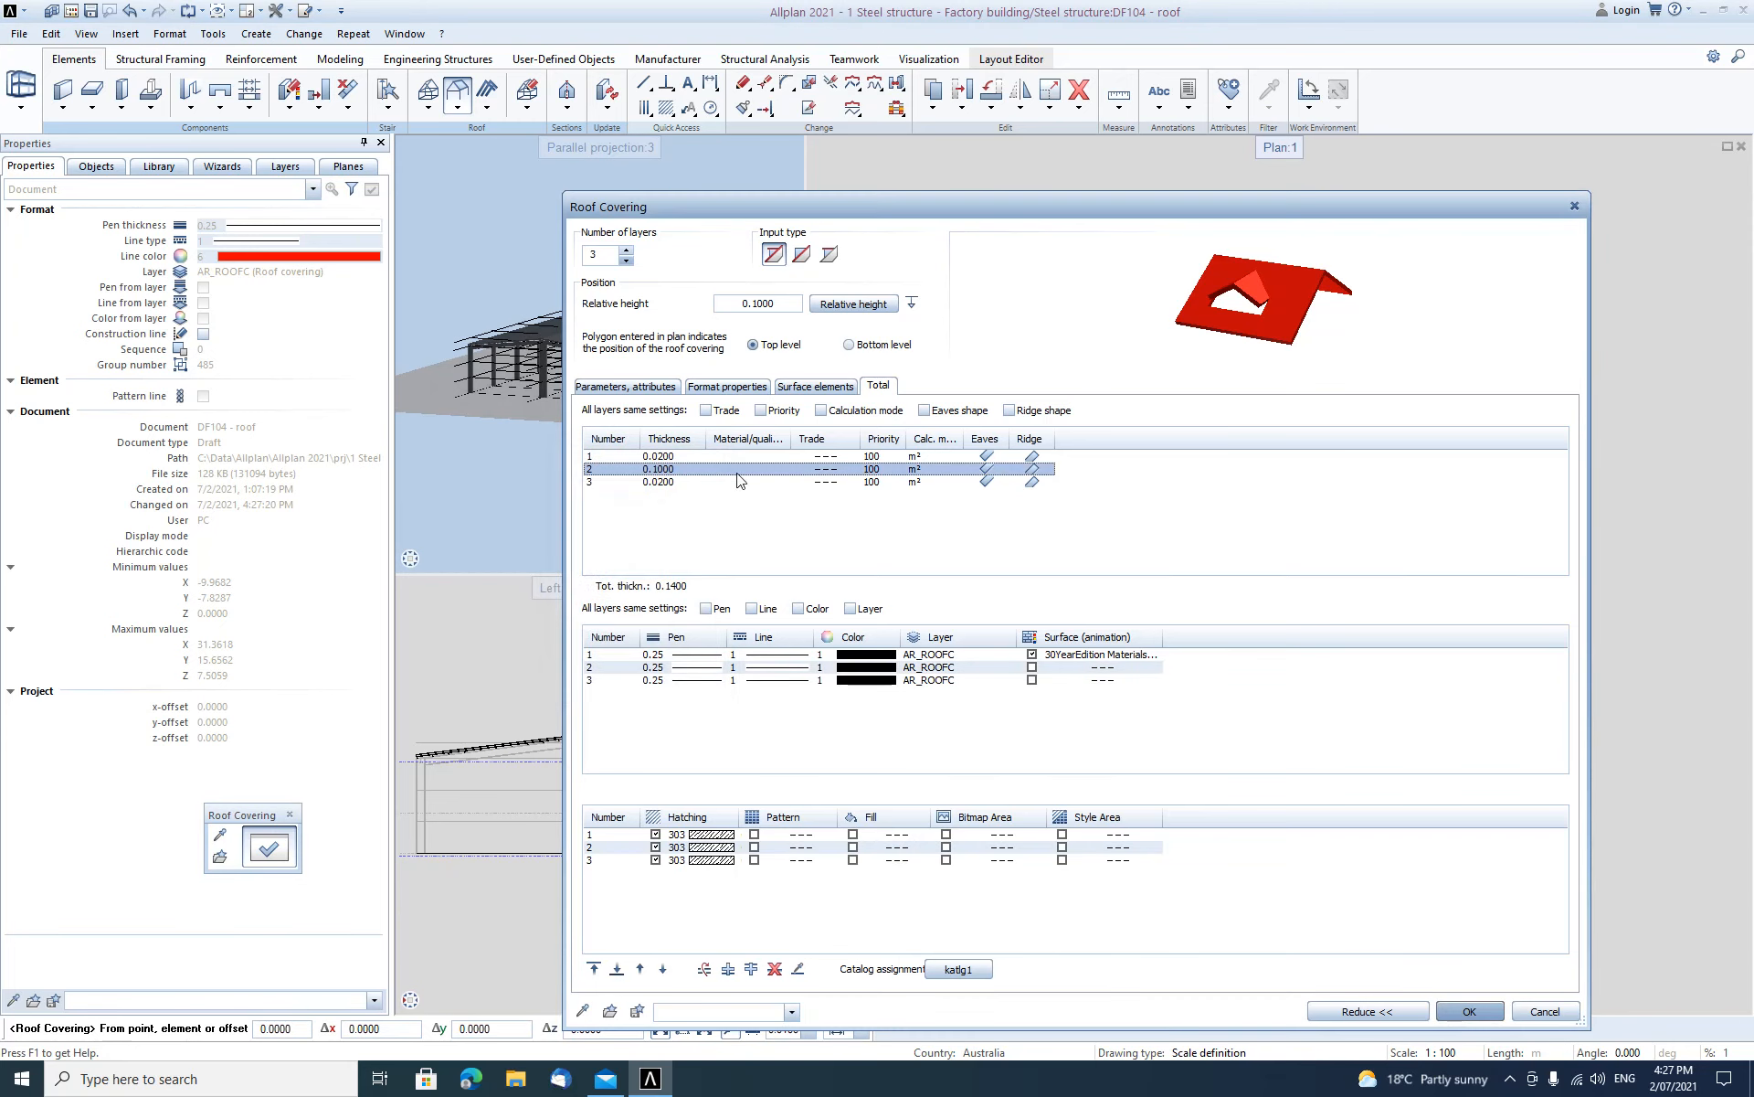
click(672, 457)
click(755, 444)
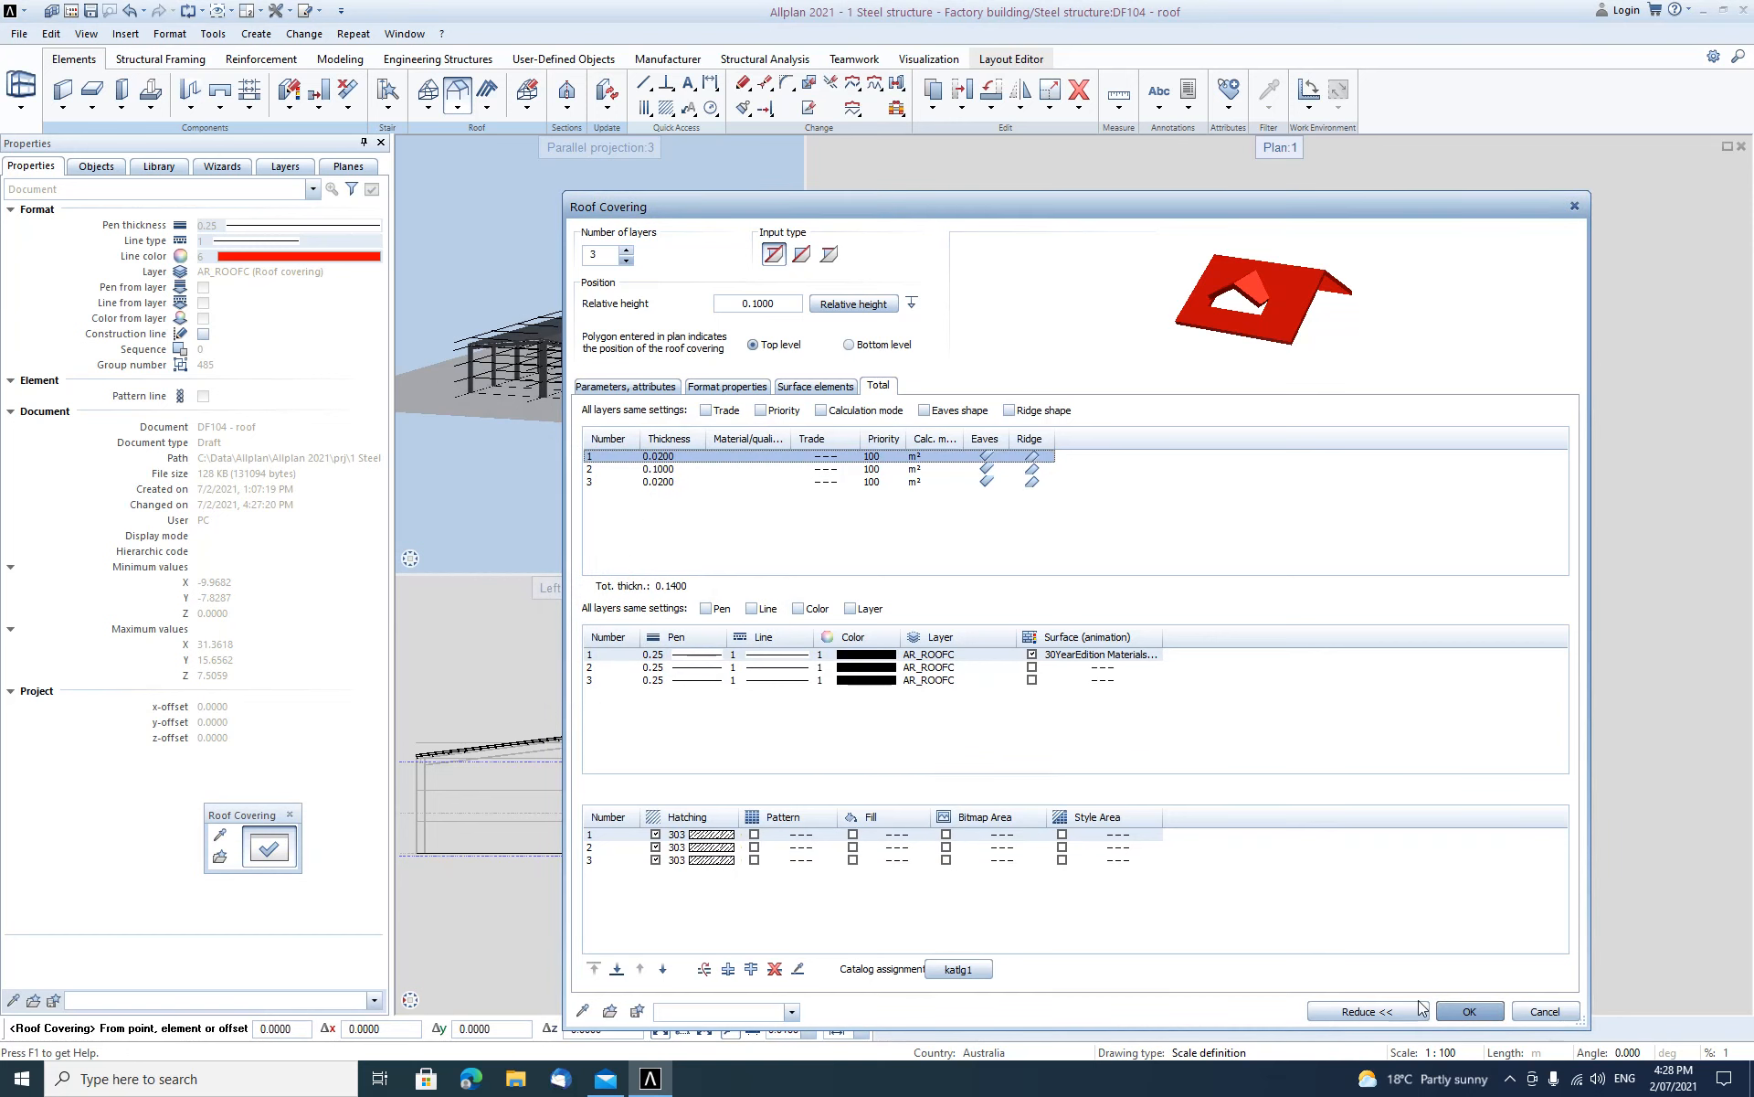
click(1469, 1012)
Examine how the roof covering sits on the purlins in the west elevation and inspect its surface in the 3D view.
scroll(507, 701, up, 3)
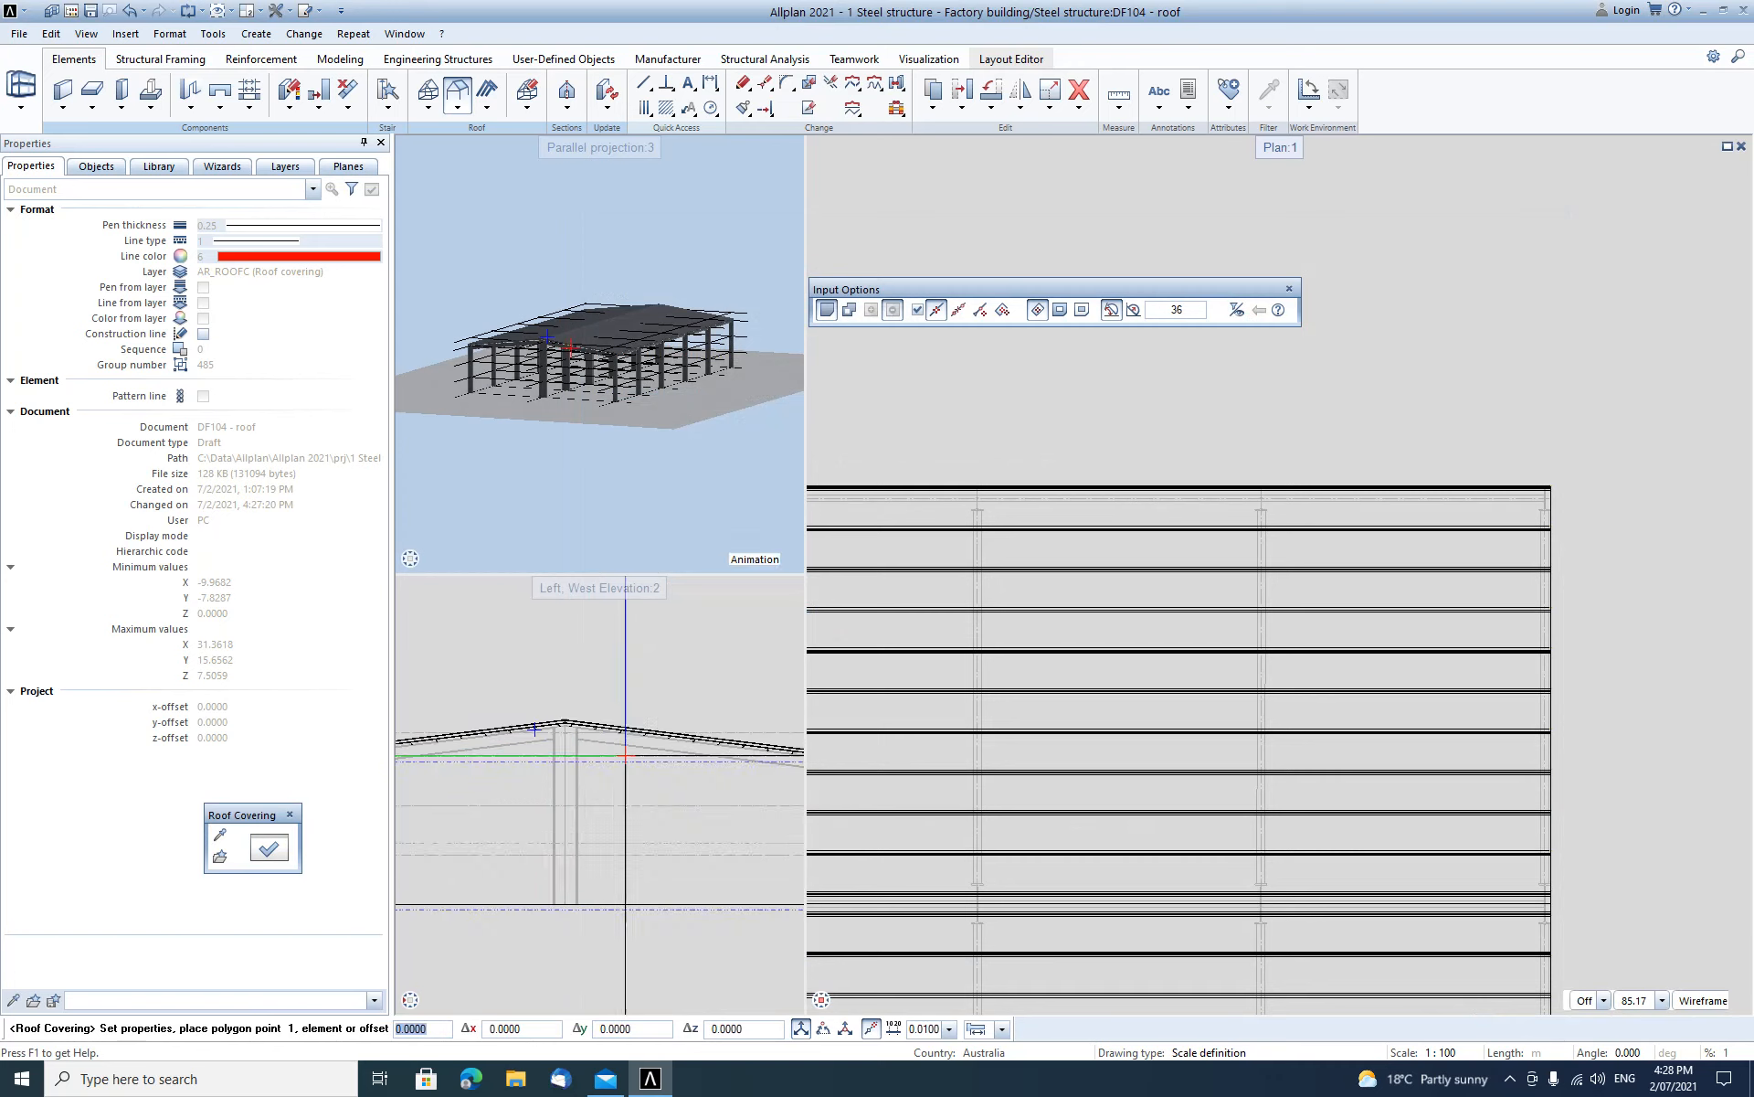
scroll(507, 701, up, 5)
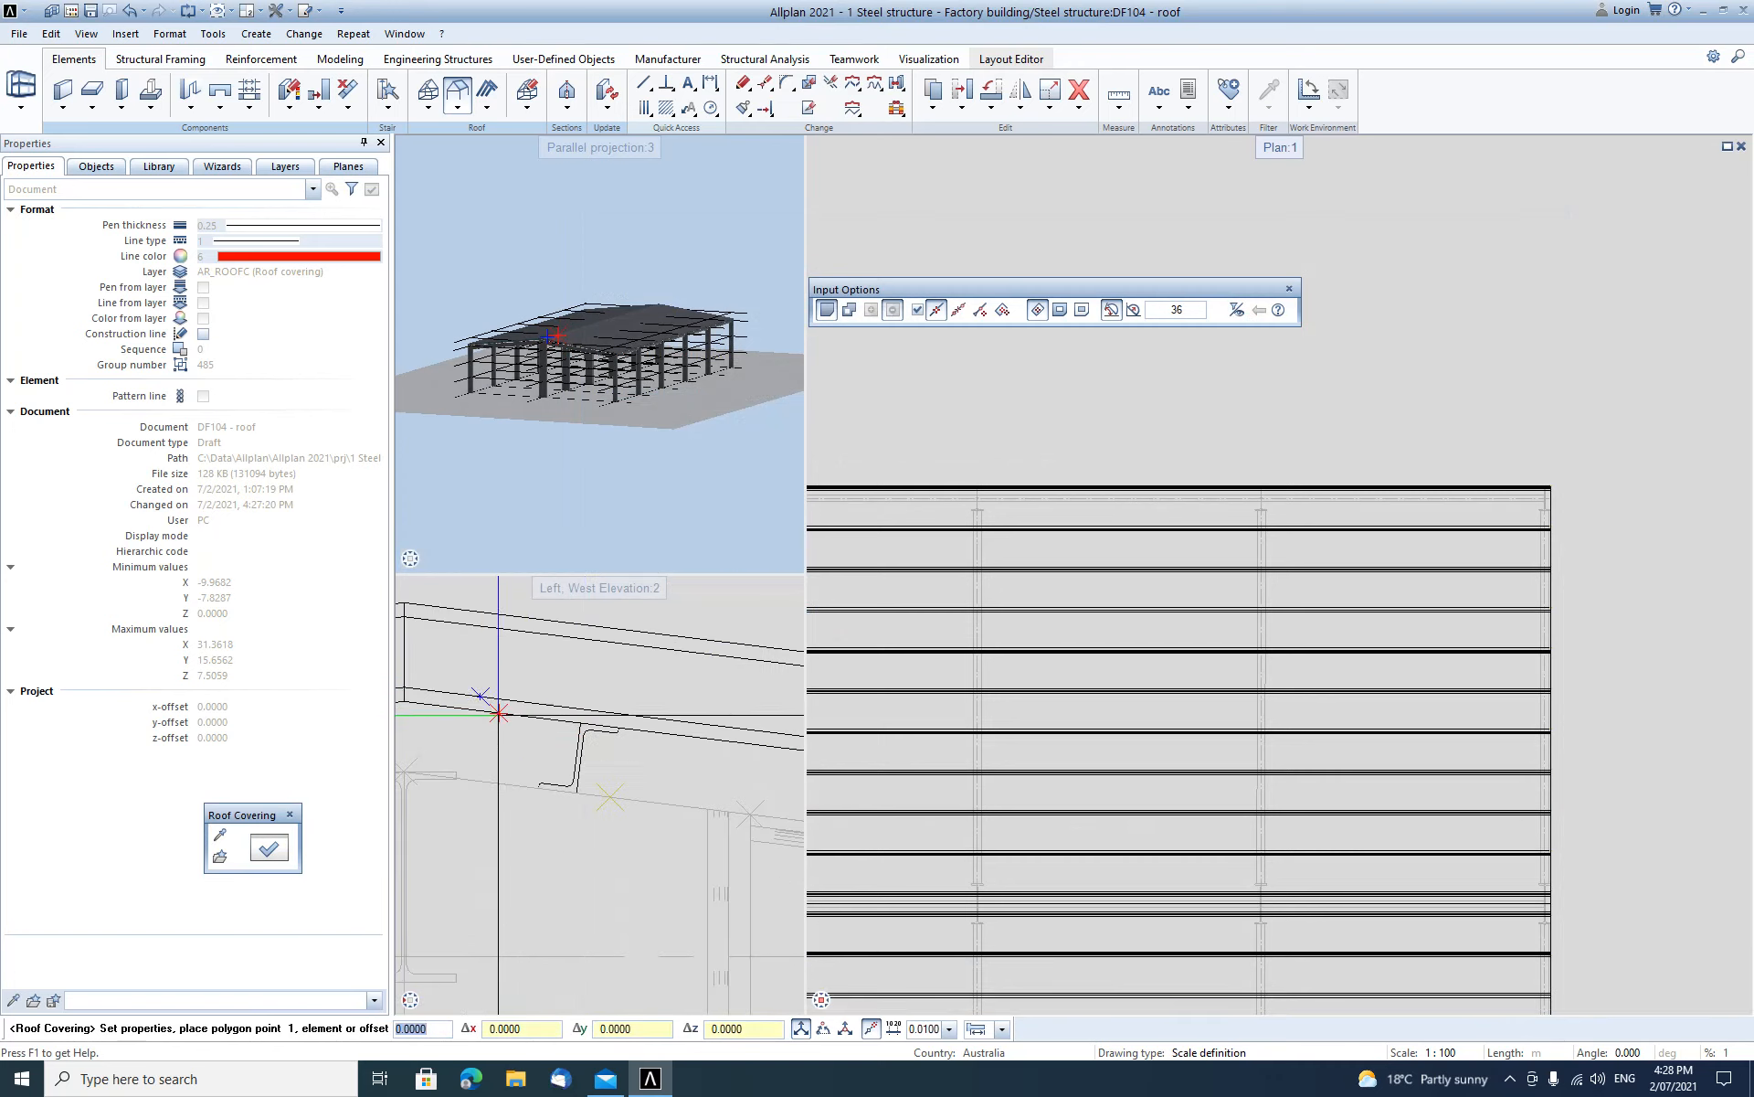
scroll(639, 738, down, 5)
key(Escape)
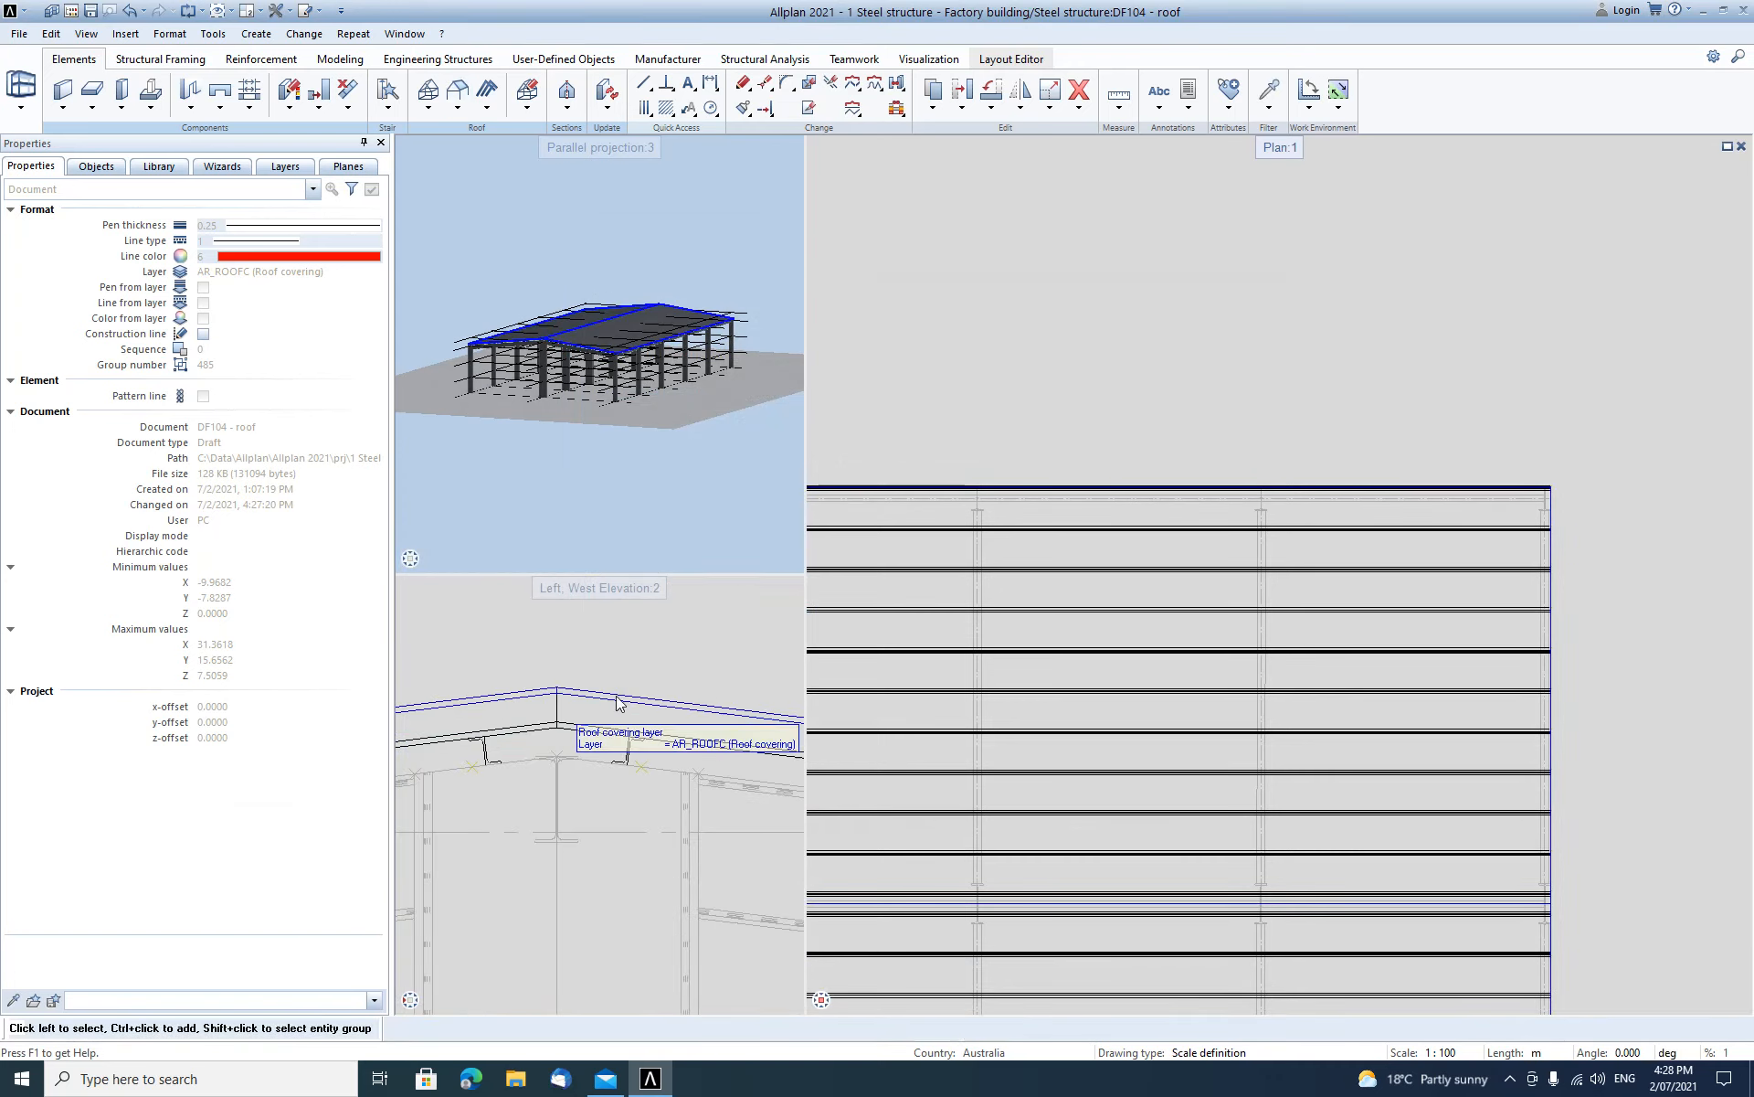
scroll(548, 365, up, 5)
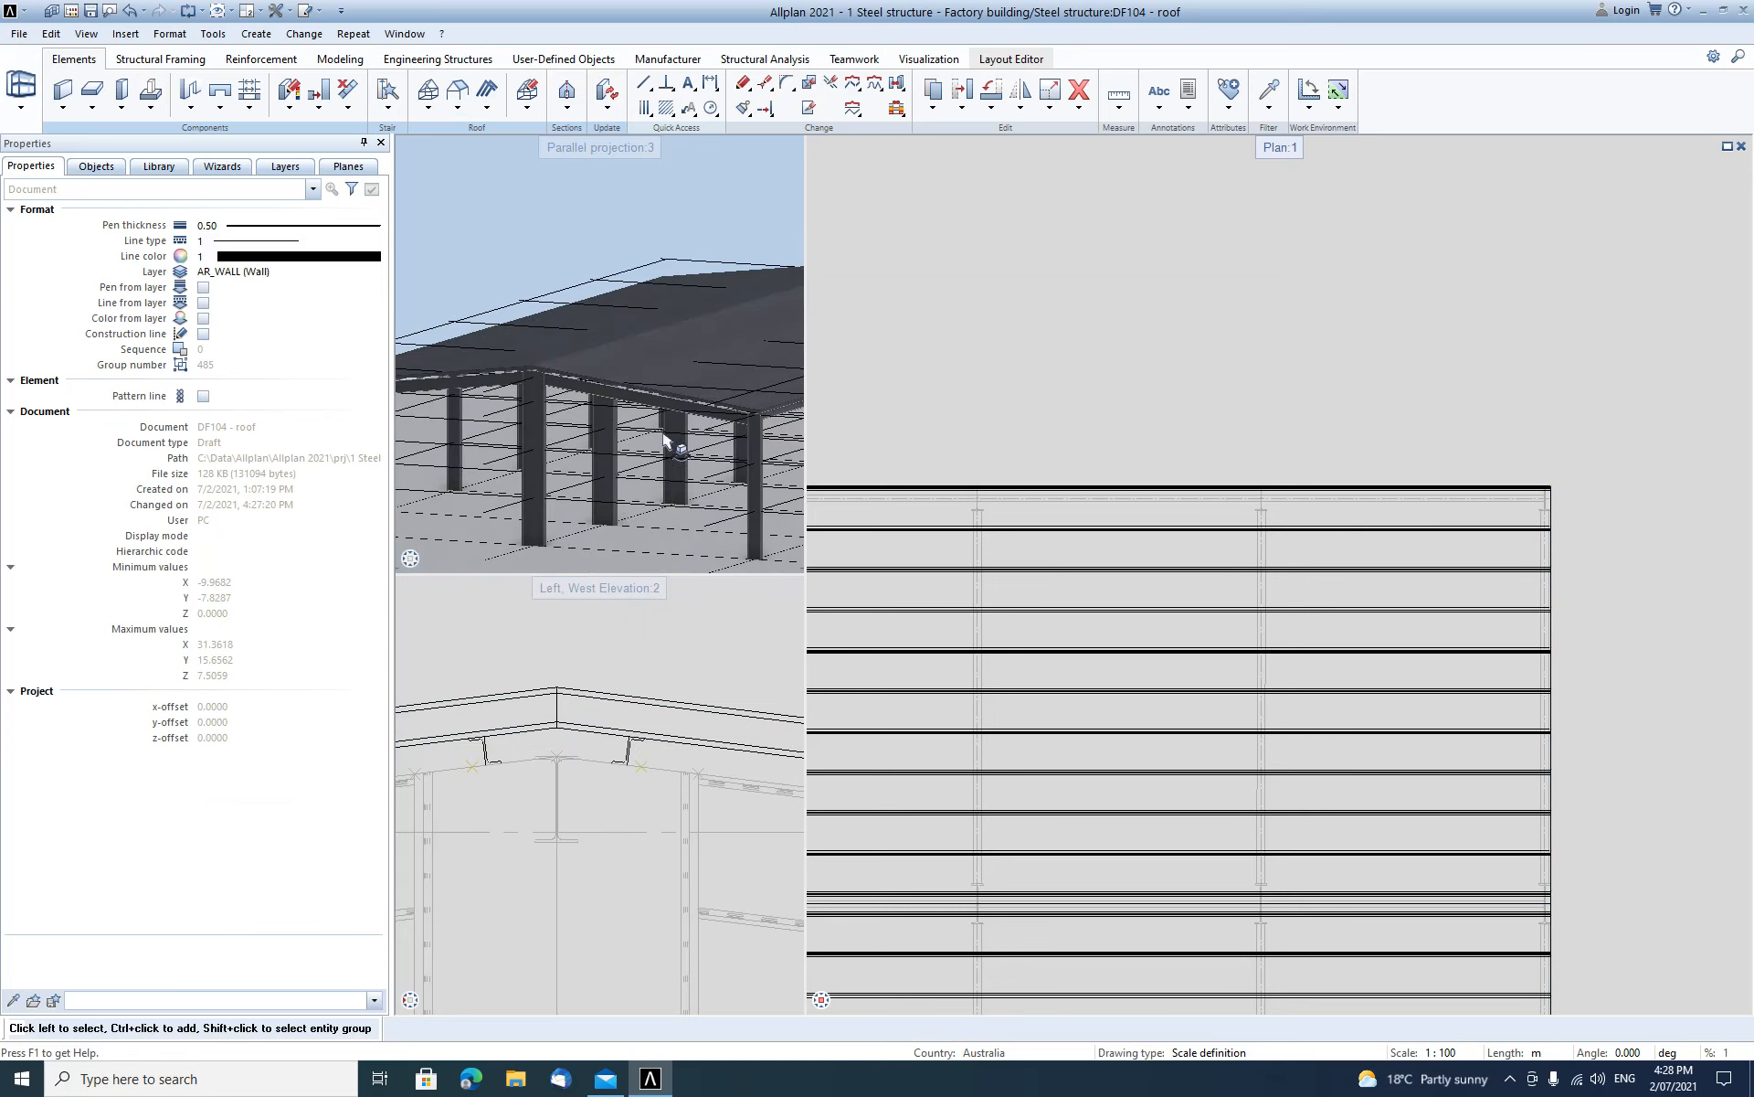
scroll(638, 347, up, 5)
drag(605, 395, 697, 466)
scroll(690, 471, down, 2)
middle_drag(546, 508, 666, 400)
scroll(529, 454, up, 3)
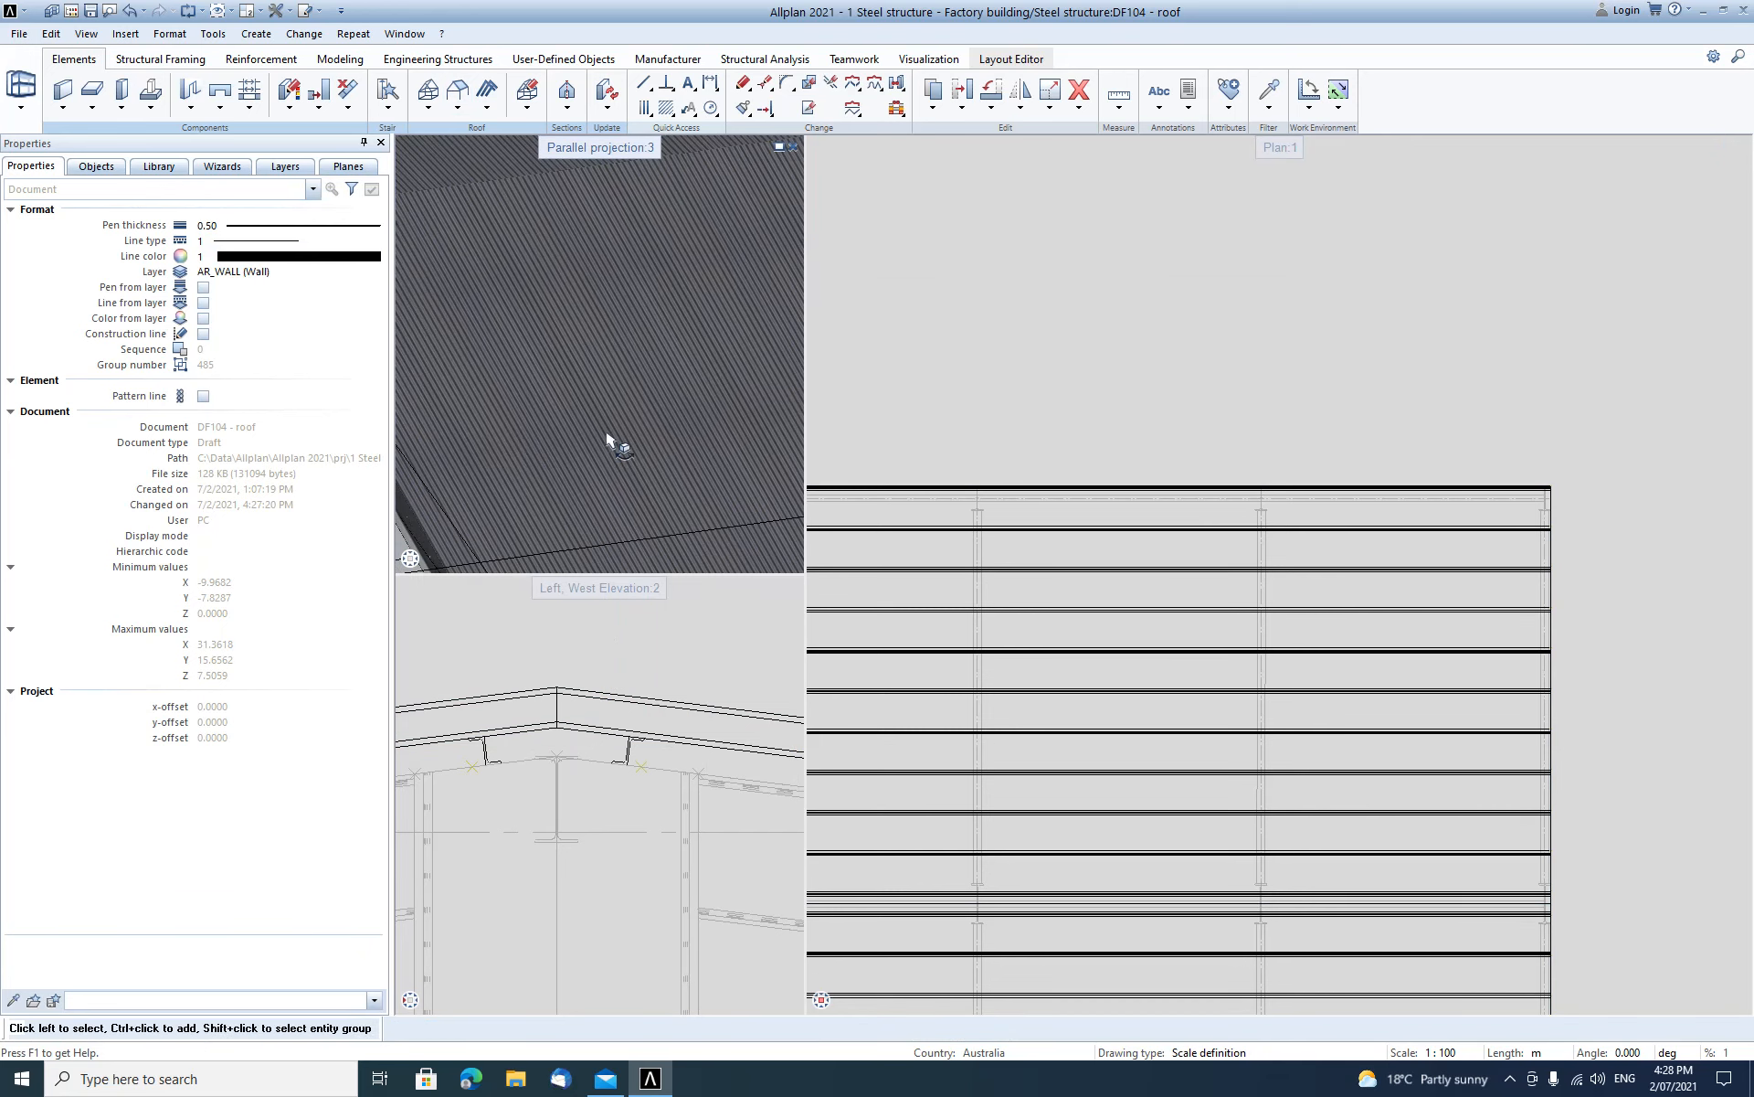
scroll(701, 414, down, 3)
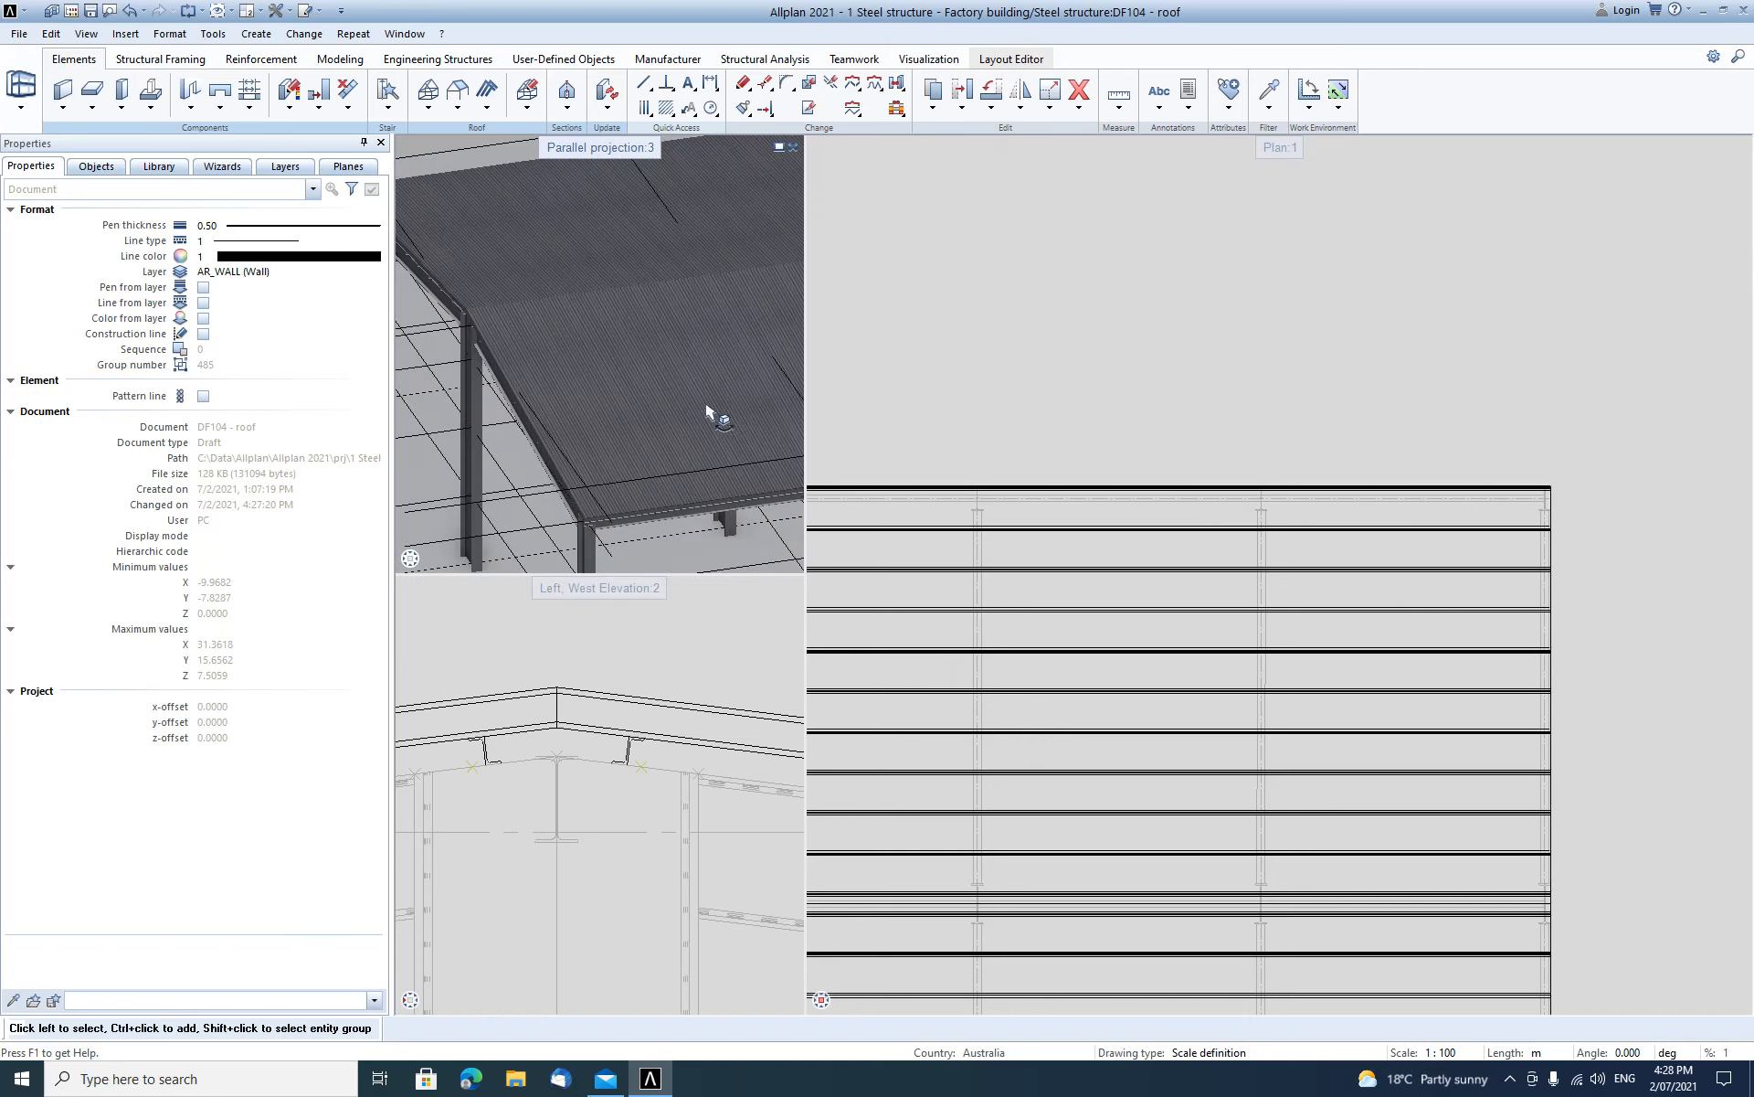
drag(743, 336, 642, 460)
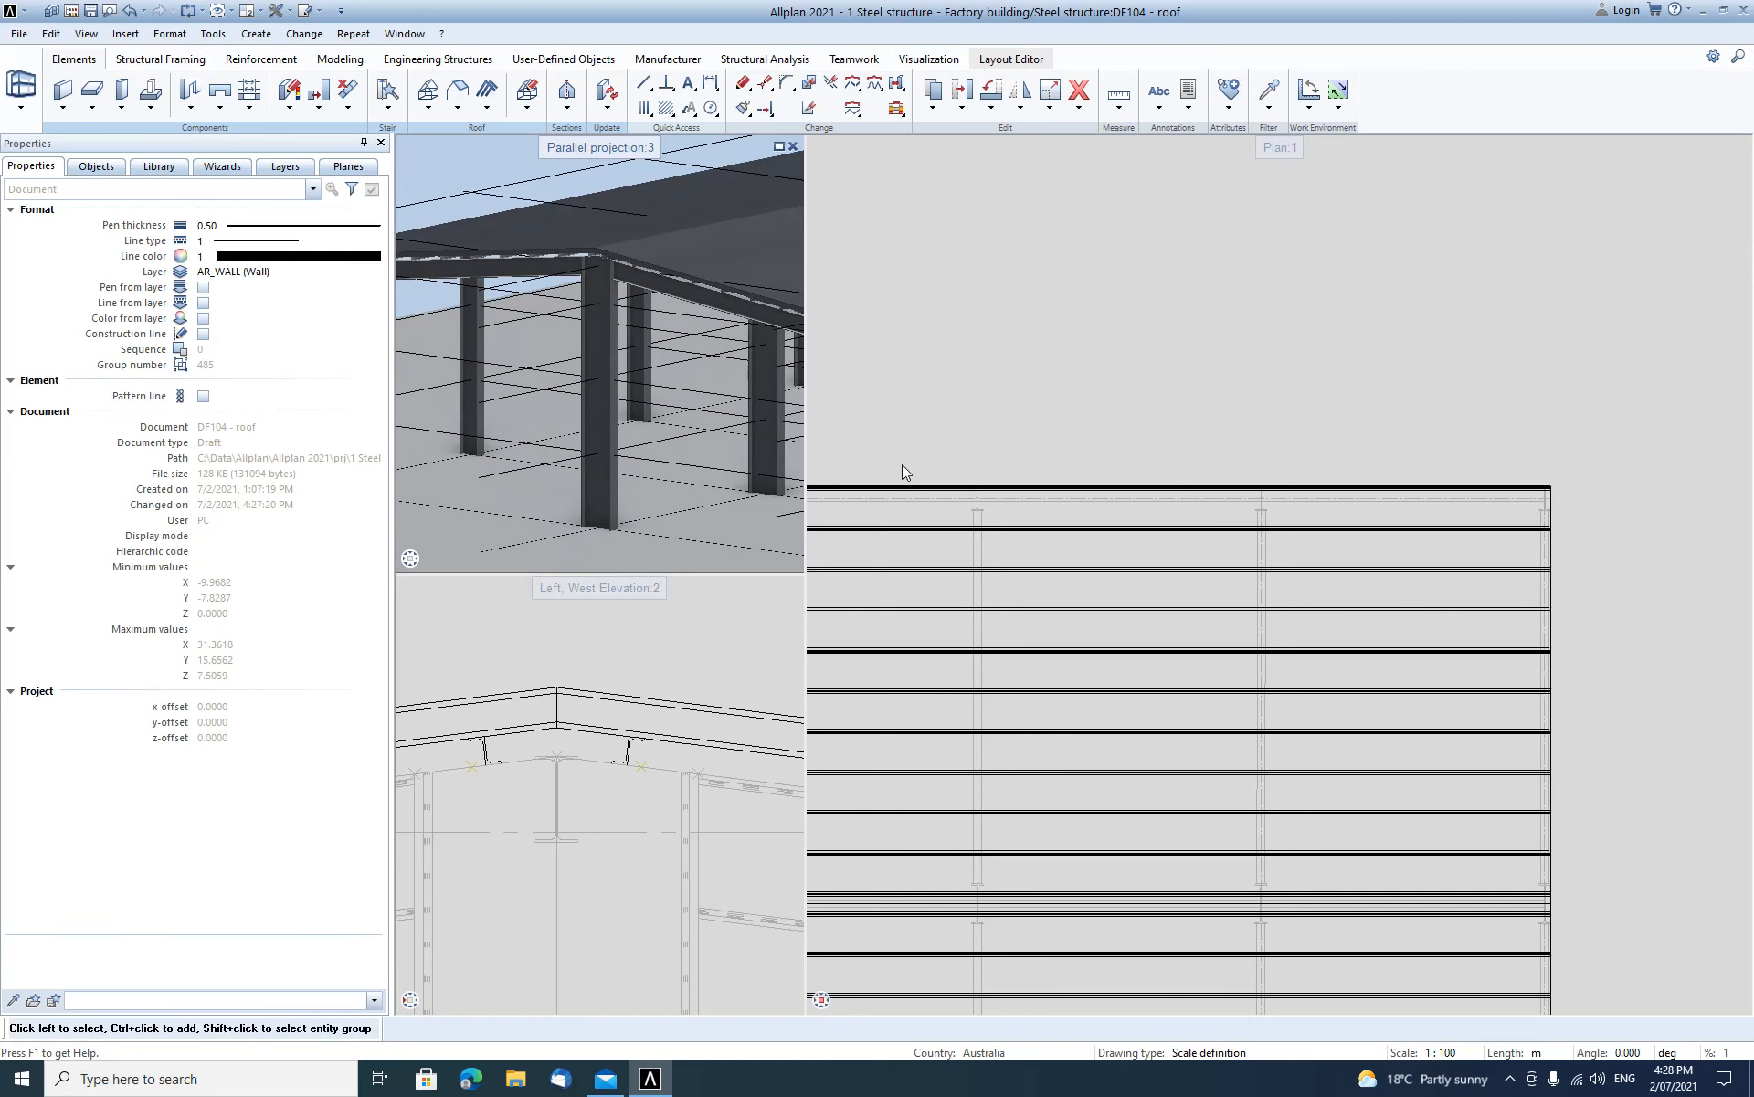
Open drawing file 106 cranes in edit mode and view the roofed building with its cranes in the maximised 3D view.
double_click(1421, 370)
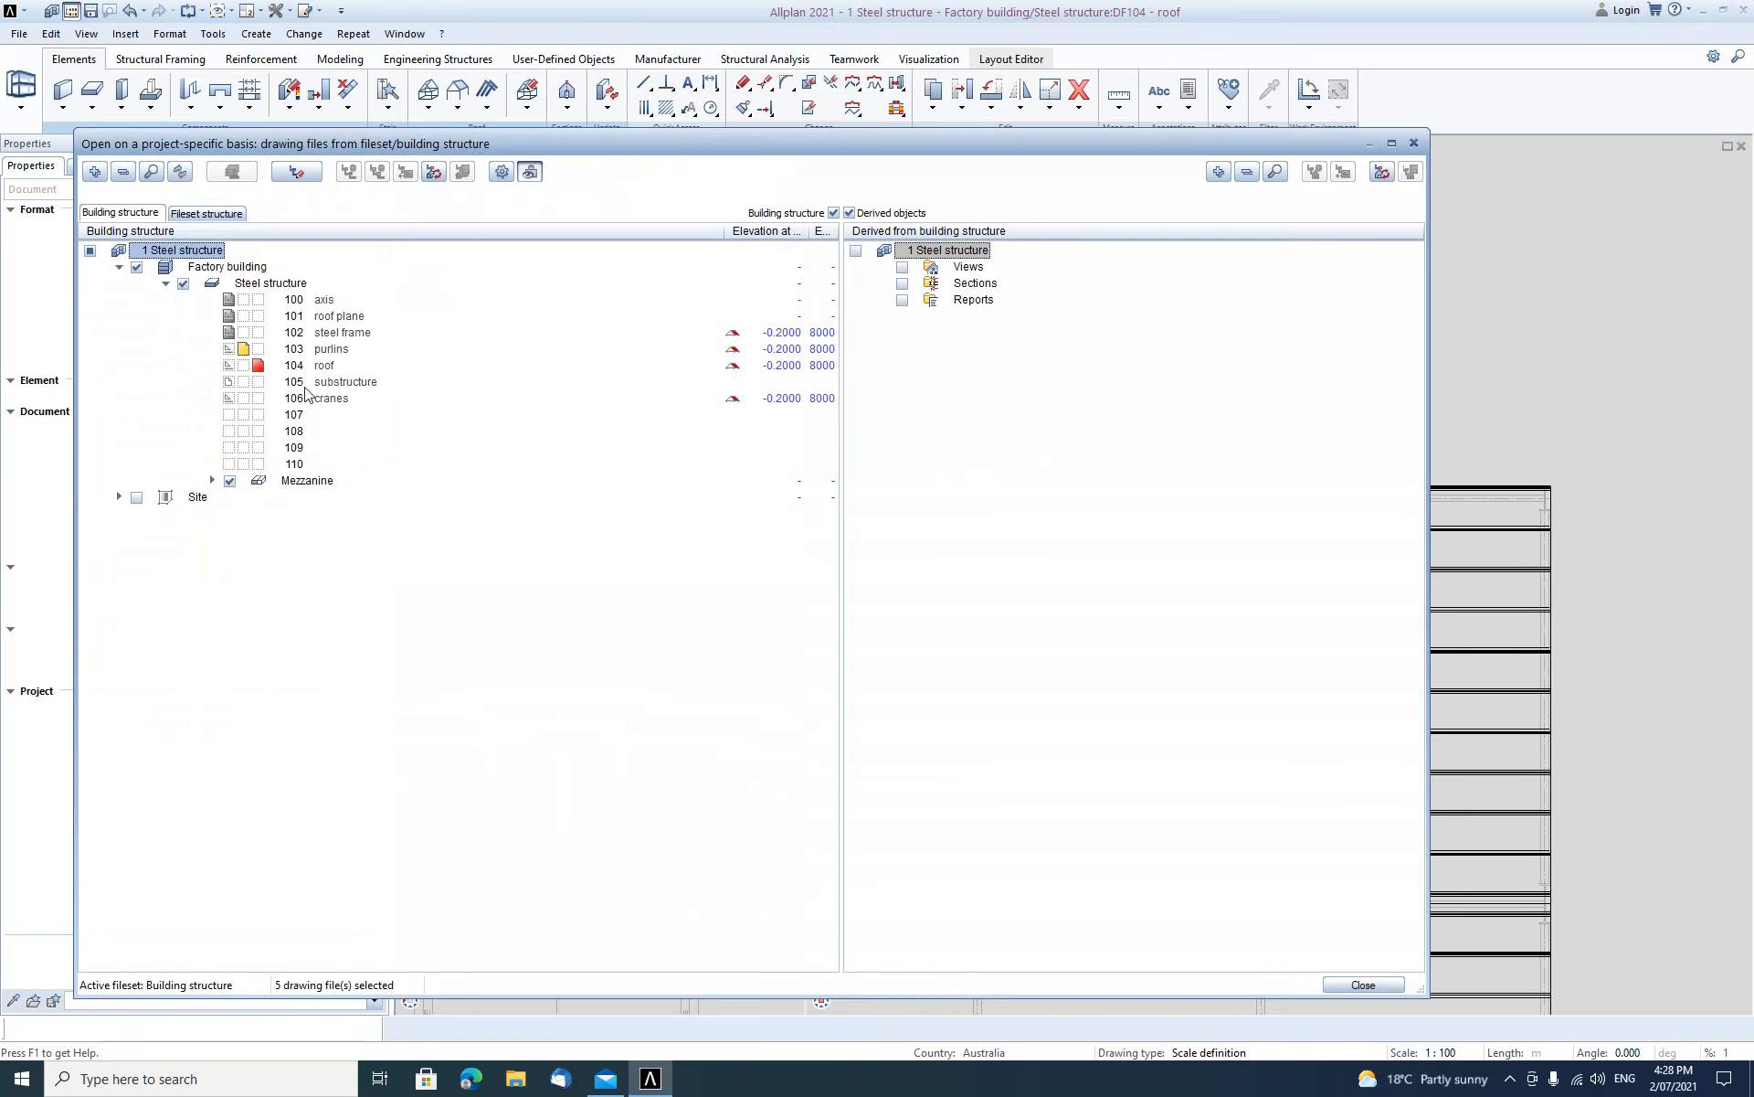
click(243, 399)
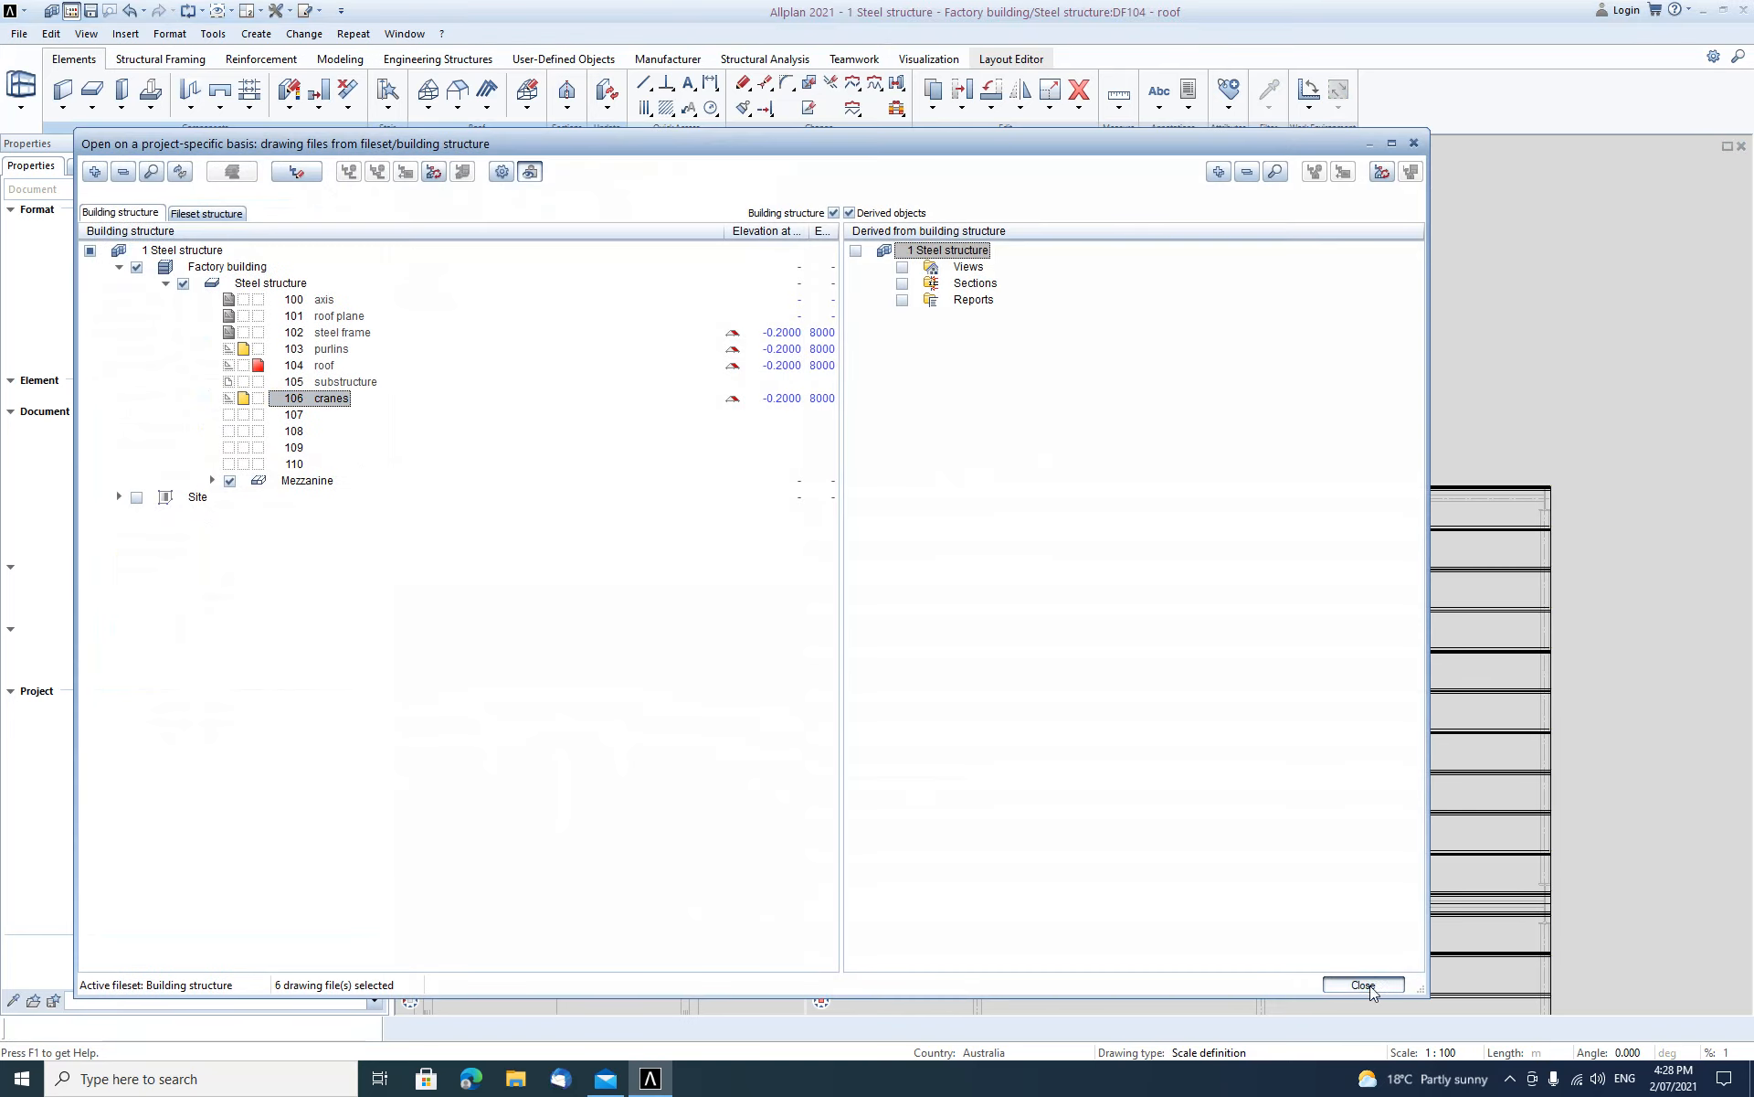
click(1363, 984)
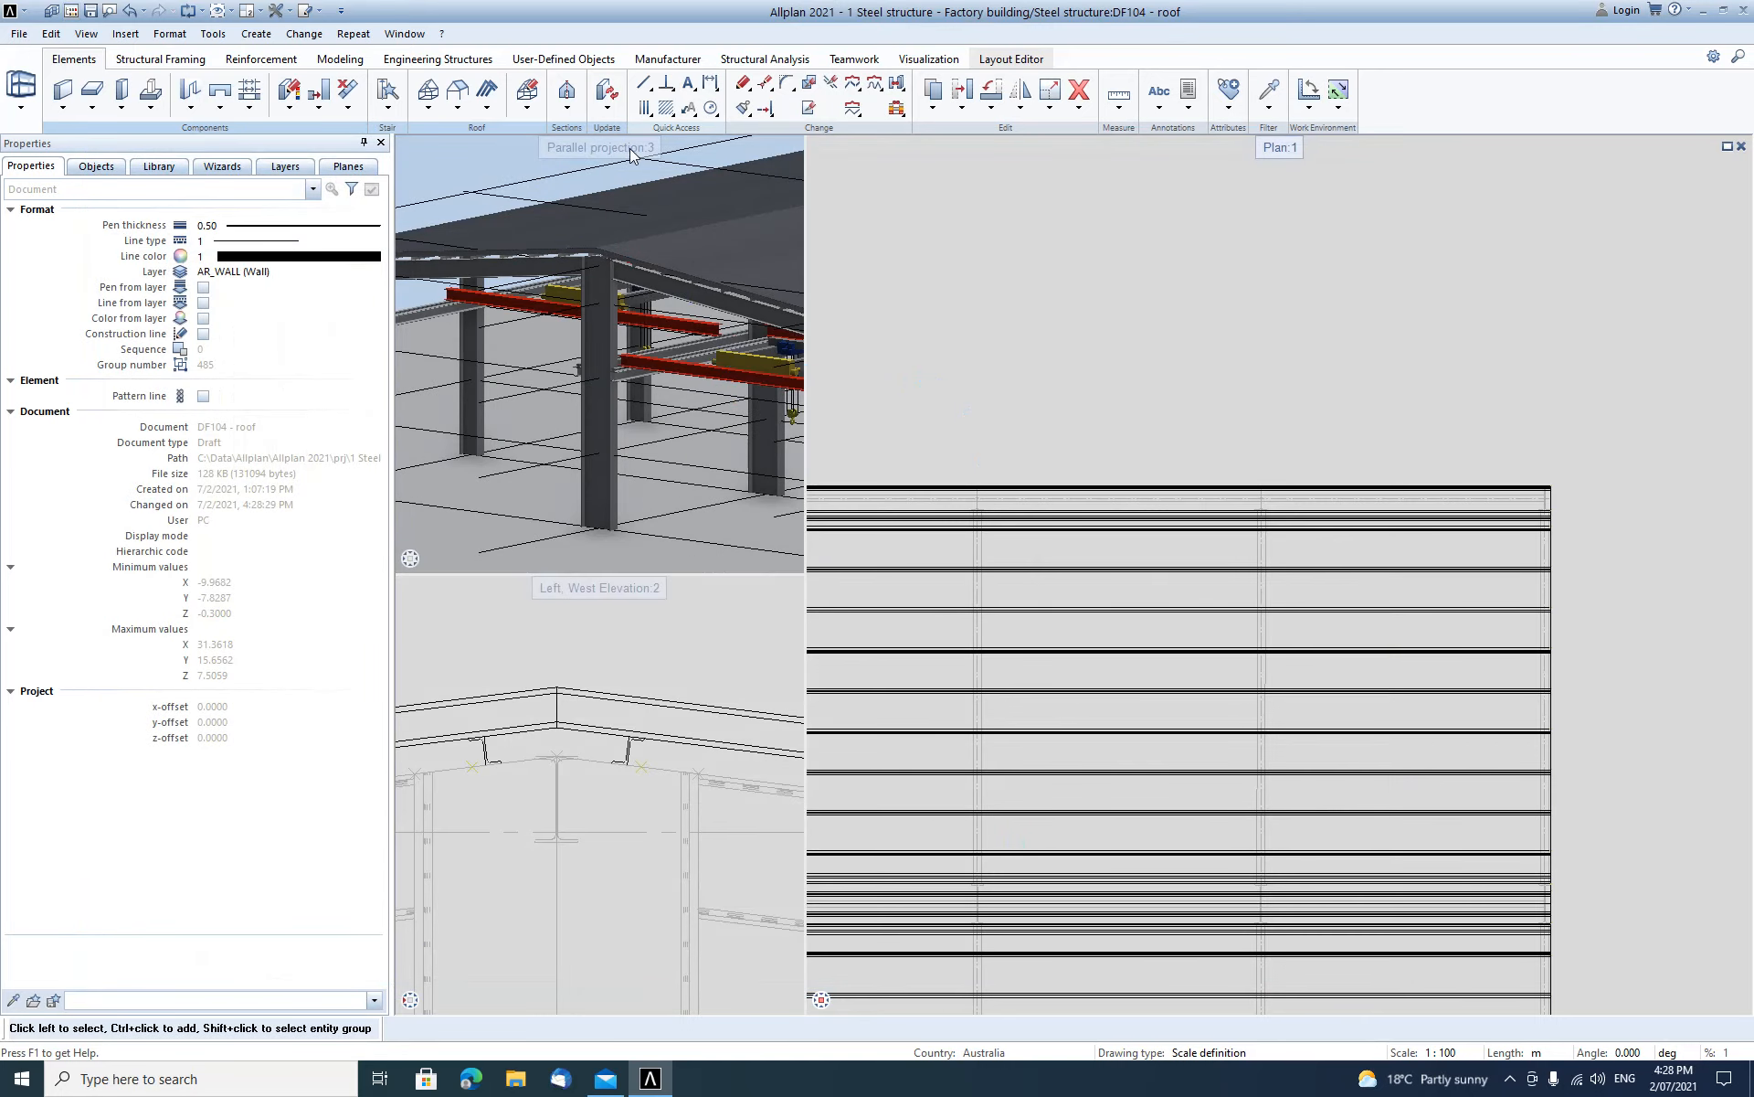
double_click(630, 148)
scroll(1033, 598, down, 3)
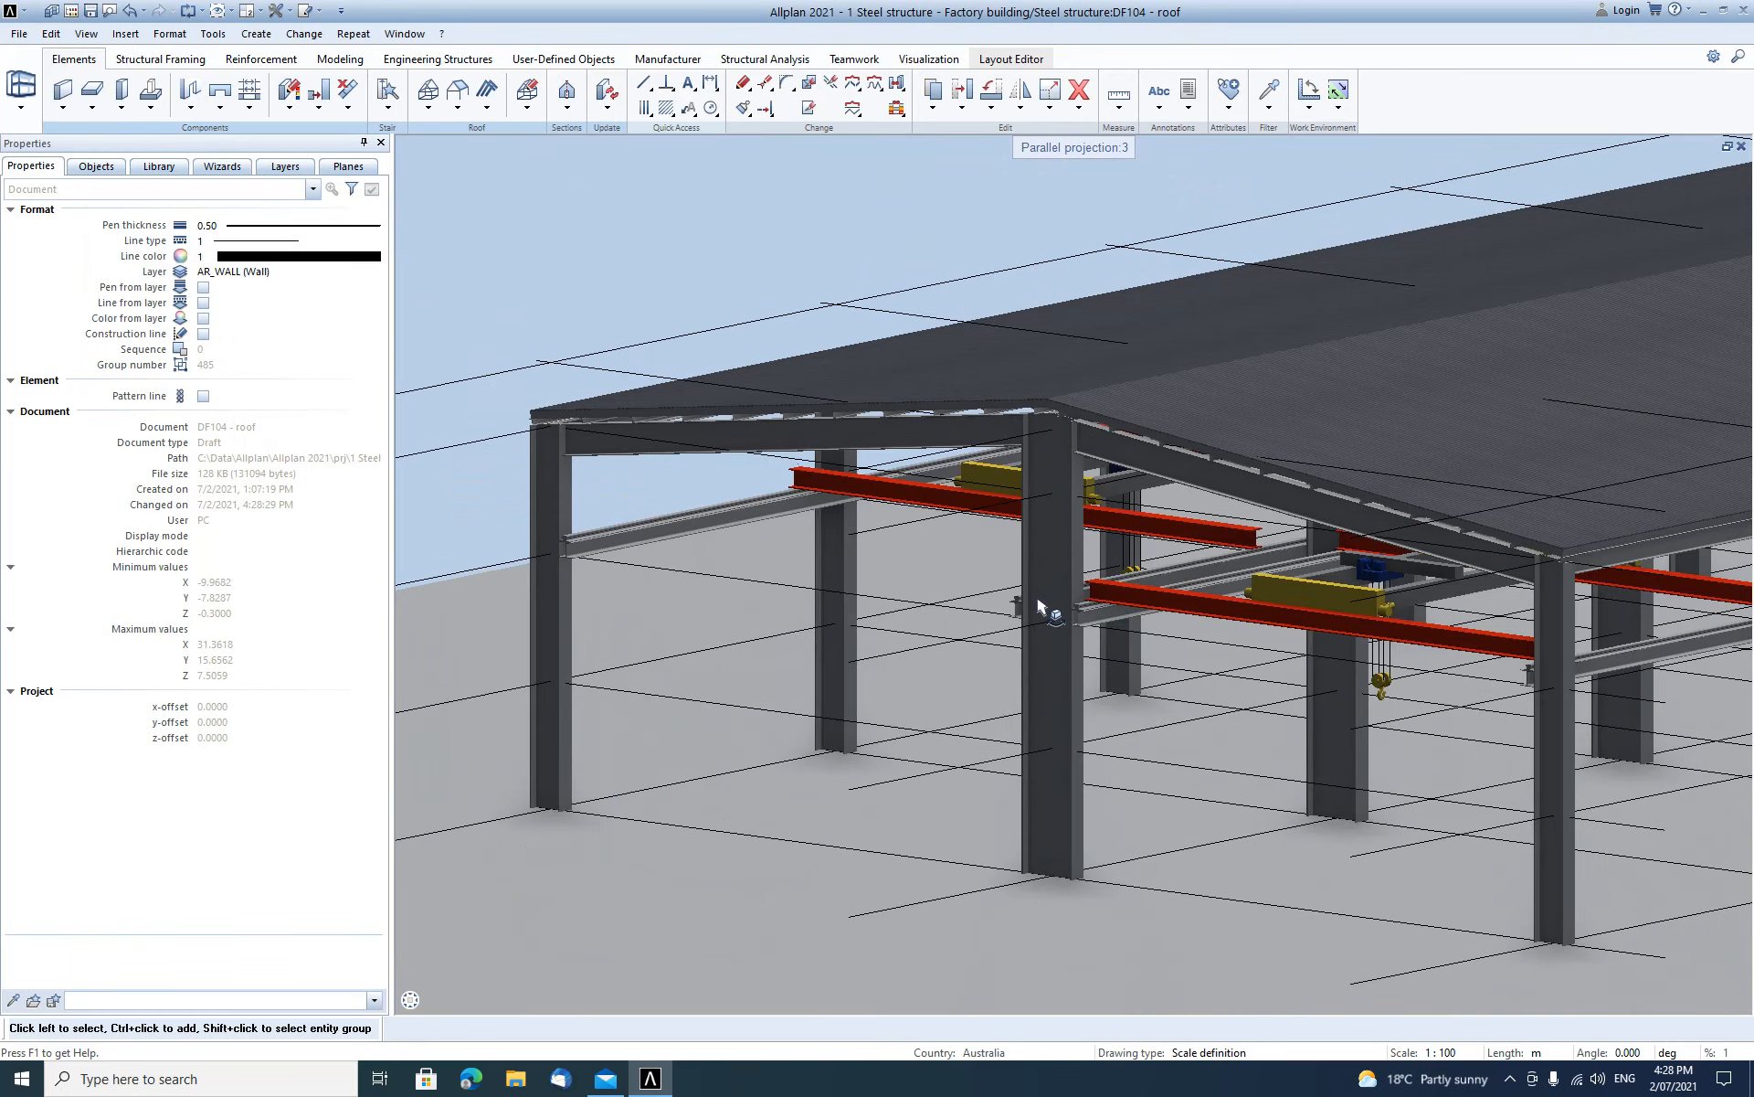
drag(1403, 554, 1291, 625)
drag(1440, 573, 1234, 653)
middle_drag(1243, 648, 1024, 756)
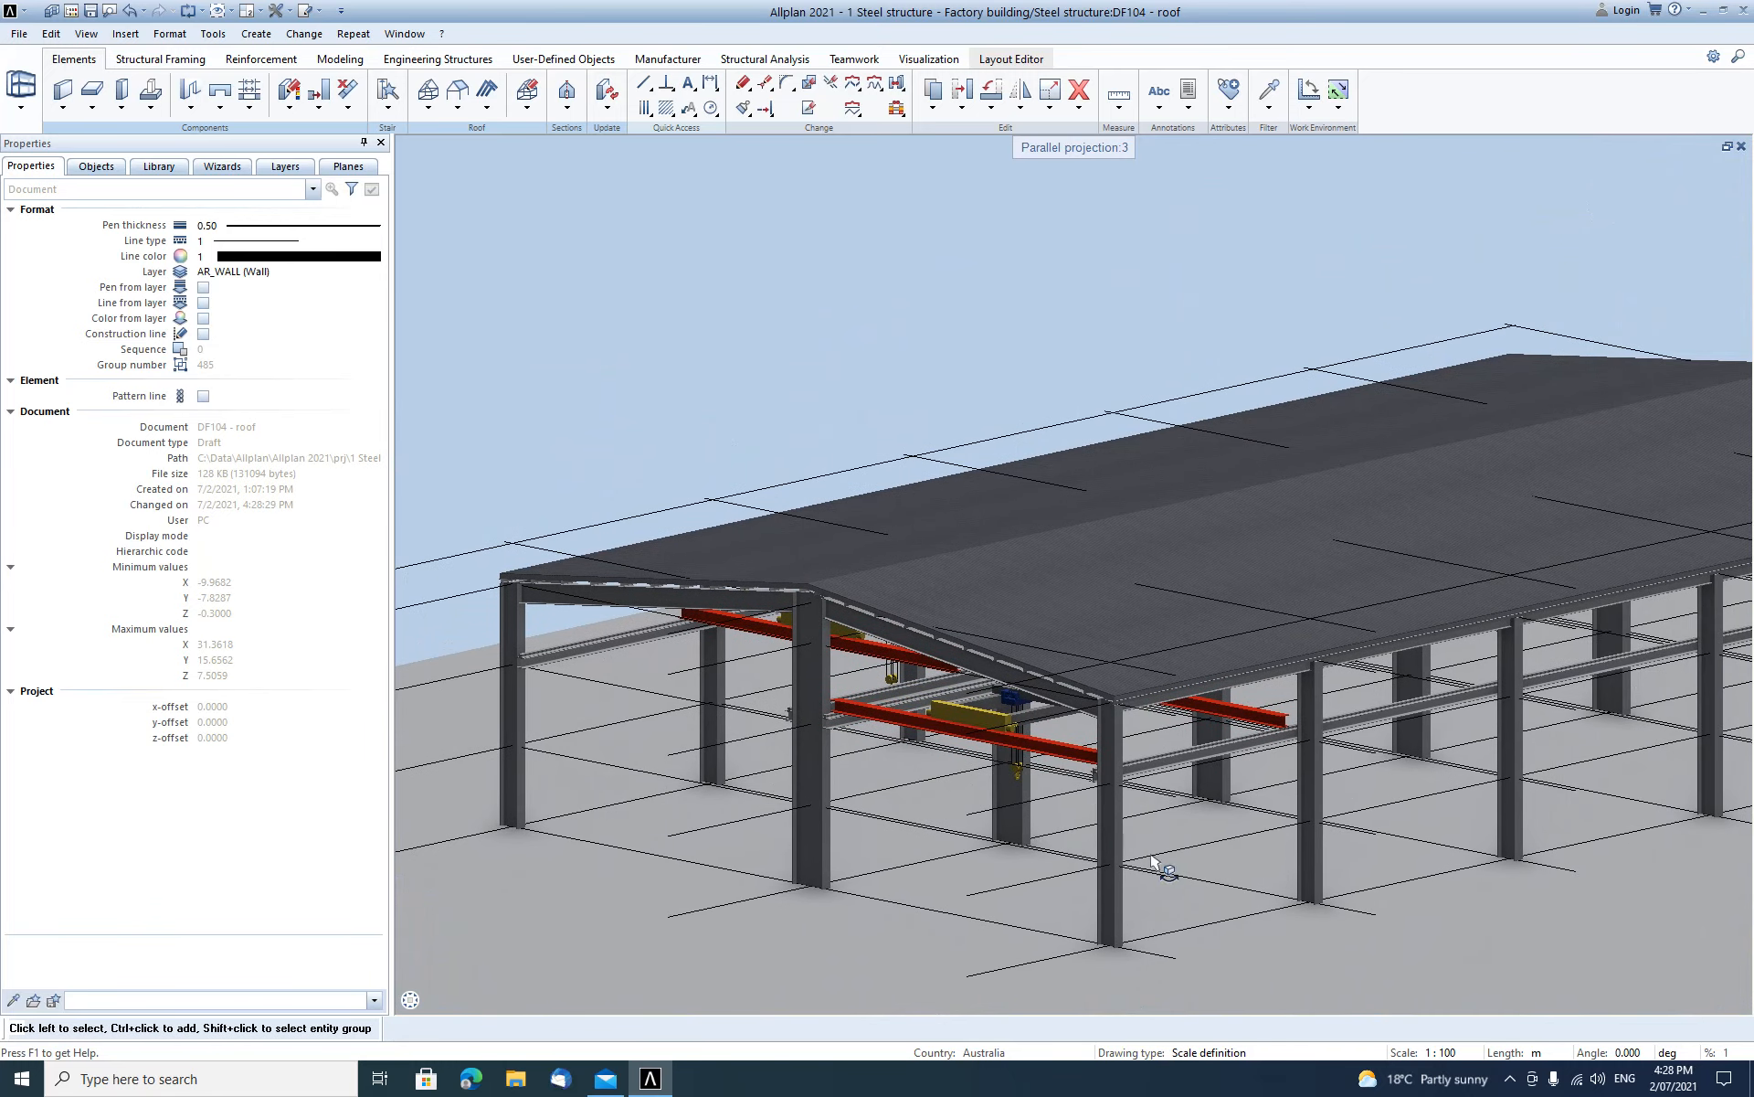